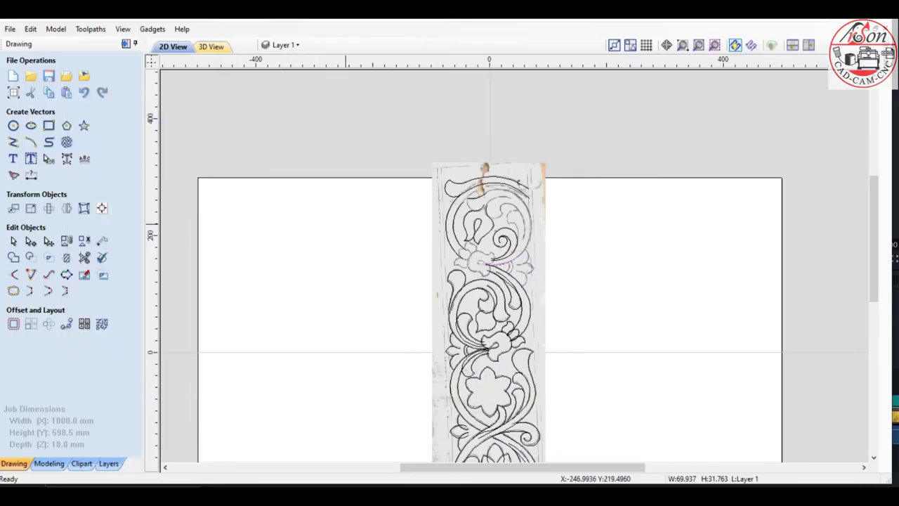
- Trace a 63.841-radius three-point arc along the right side of the large circular scroll
scroll(500, 281, down, 2)
scroll(501, 281, down, 1)
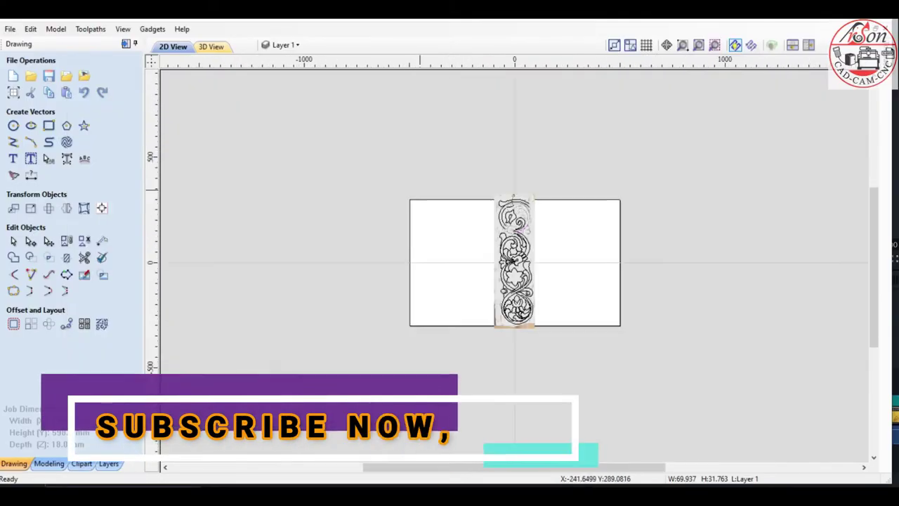
scroll(500, 281, up, 1)
scroll(520, 210, up, 3)
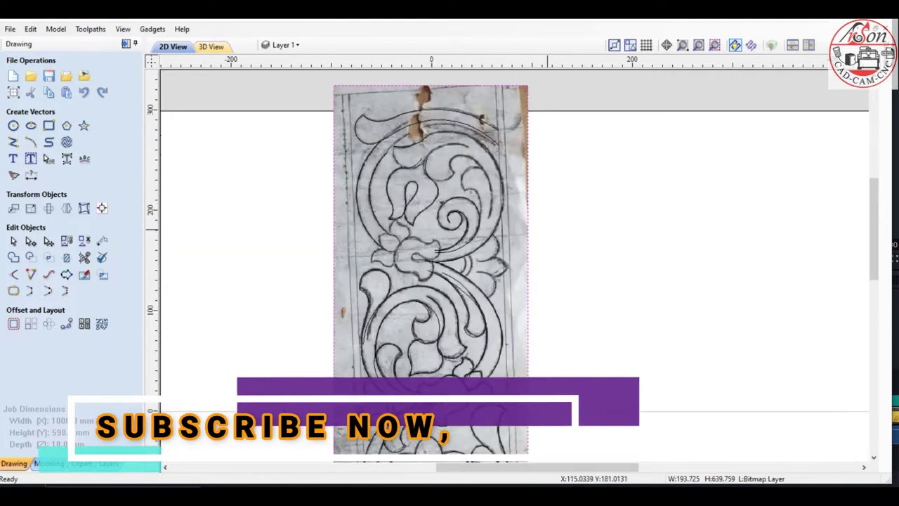
scroll(485, 140, up, 2)
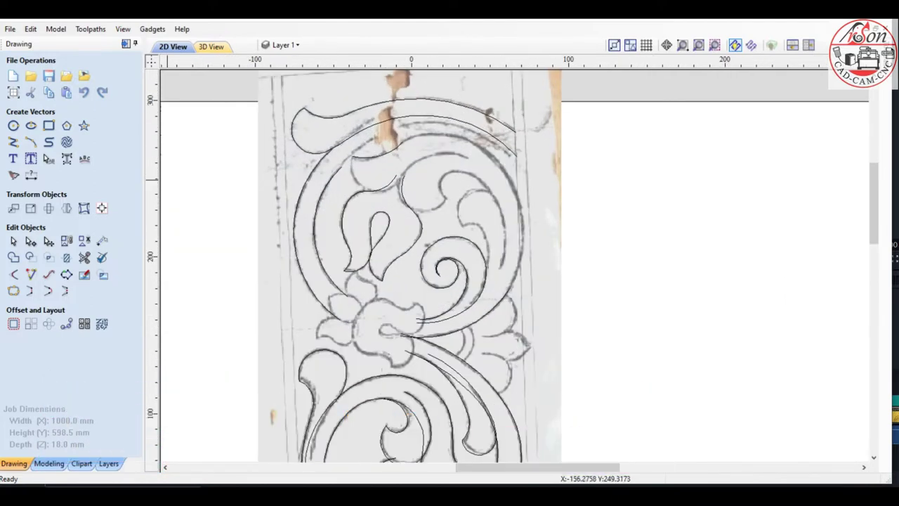
click(31, 141)
scroll(463, 113, up, 1)
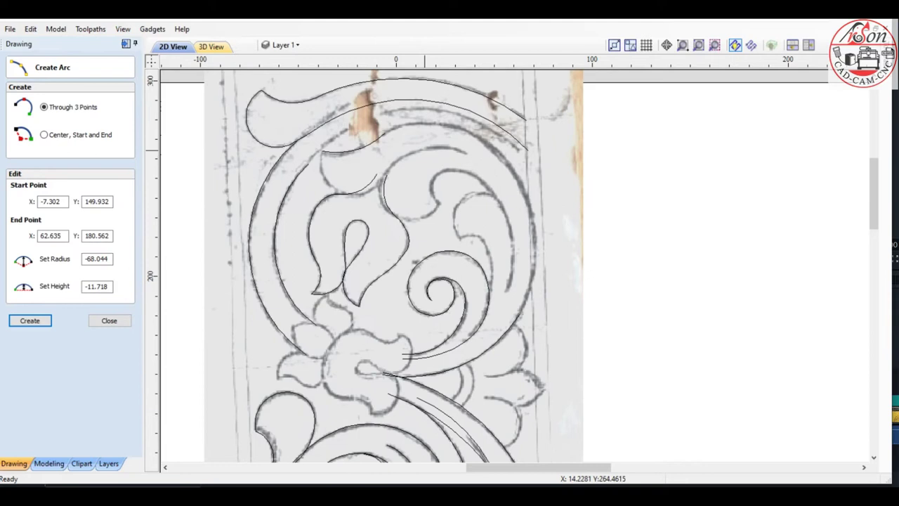
scroll(464, 84, up, 1)
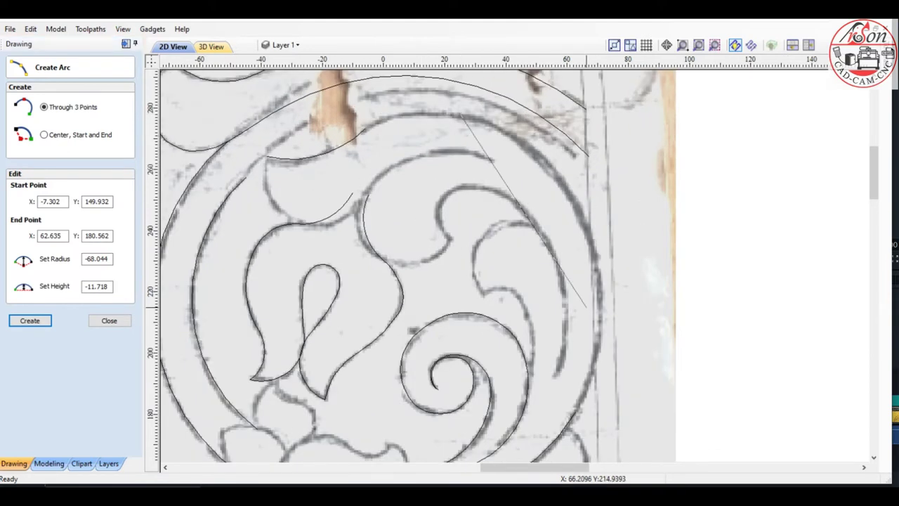
click(459, 113)
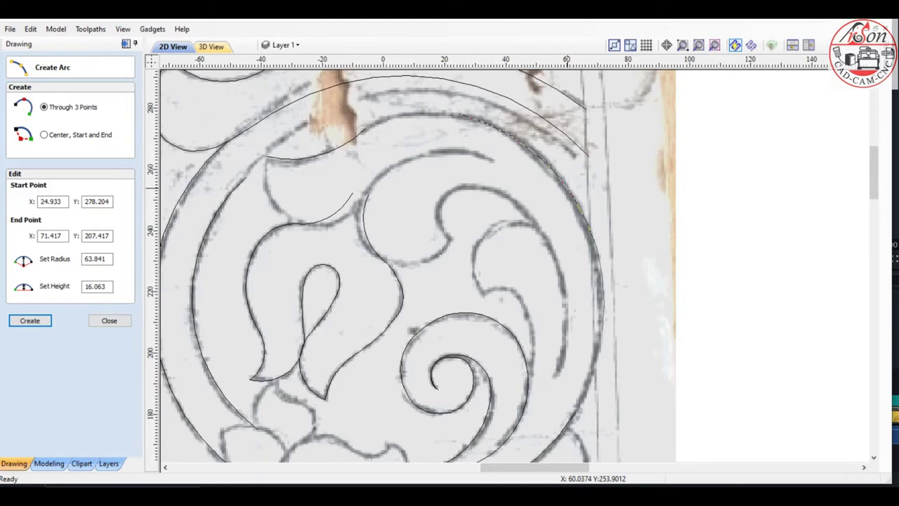
click(566, 187)
key(Escape)
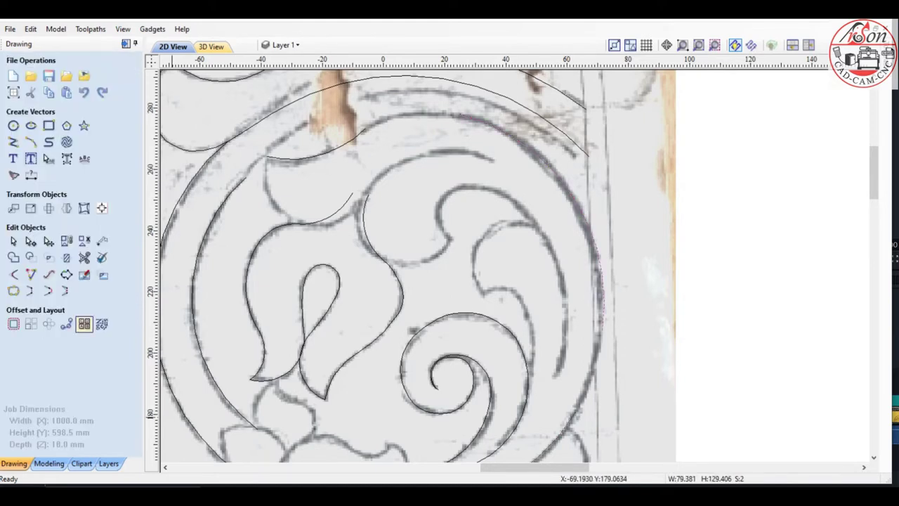
- Put the small arc at the top of the circle into node editing, undoing a trial bend
scroll(433, 304, down, 5)
scroll(467, 231, up, 1)
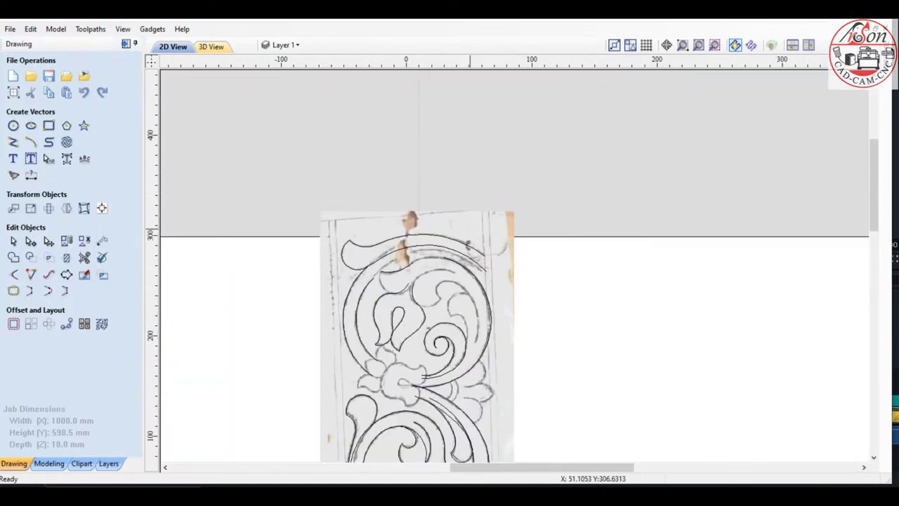
scroll(467, 228, up, 2)
click(349, 296)
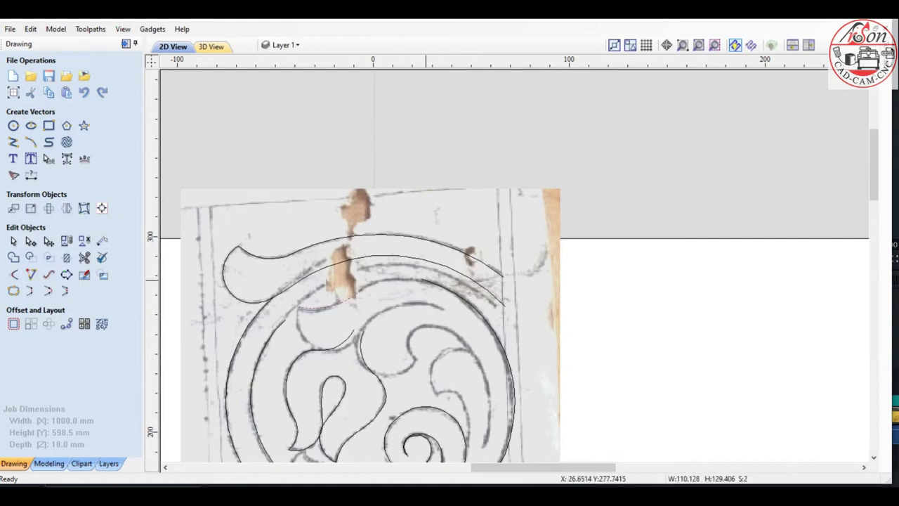
click(30, 241)
scroll(369, 288, up, 2)
scroll(394, 278, up, 2)
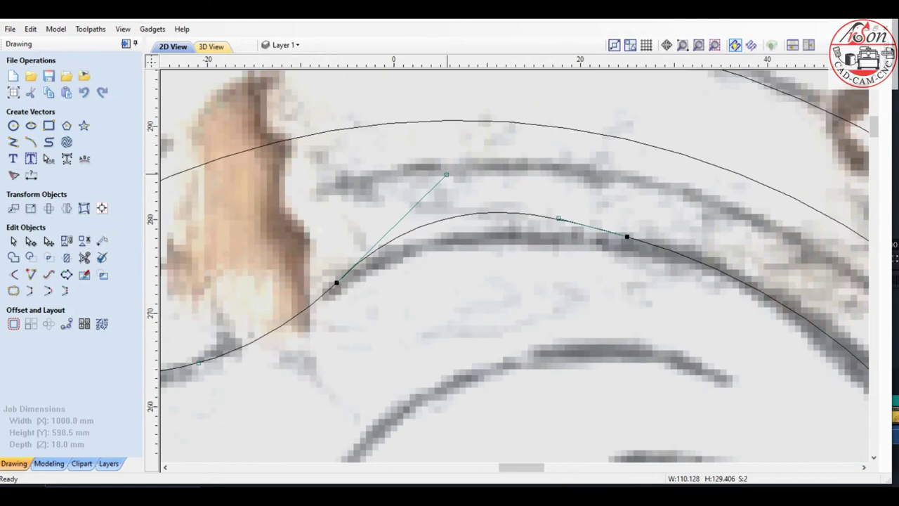
scroll(443, 180, down, 1)
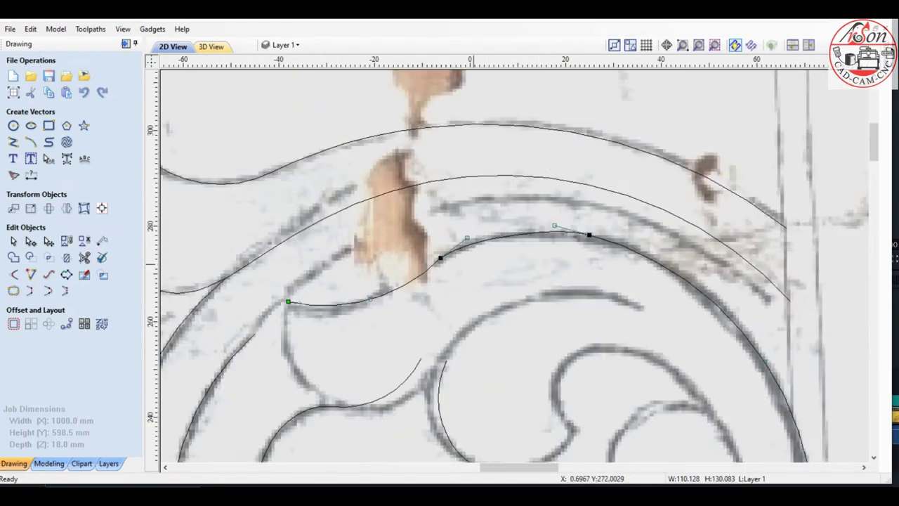
scroll(272, 327, up, 2)
scroll(274, 328, up, 1)
drag(567, 285, 566, 266)
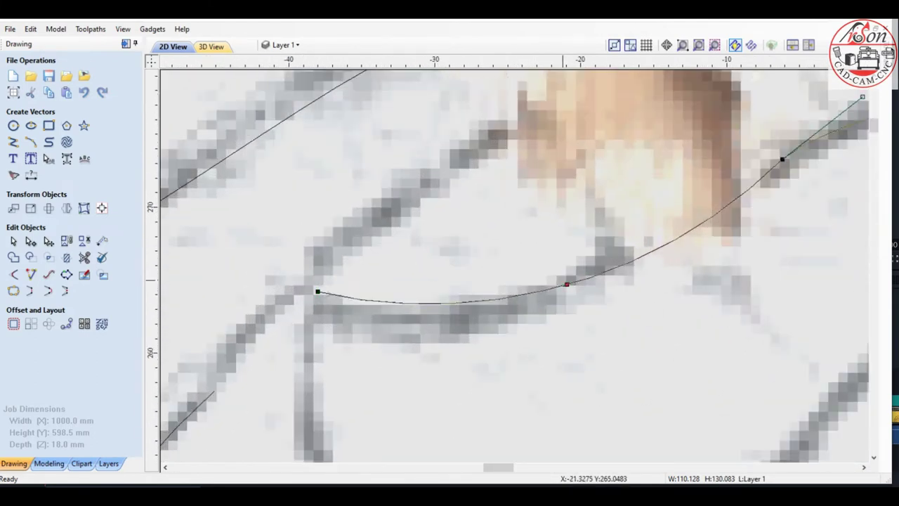
scroll(566, 279, down, 3)
scroll(674, 217, up, 5)
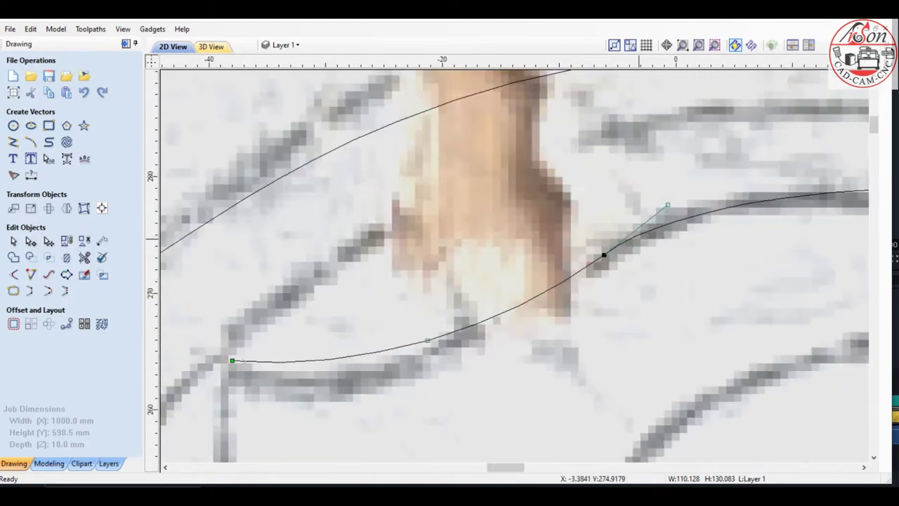
key(ctrl+z)
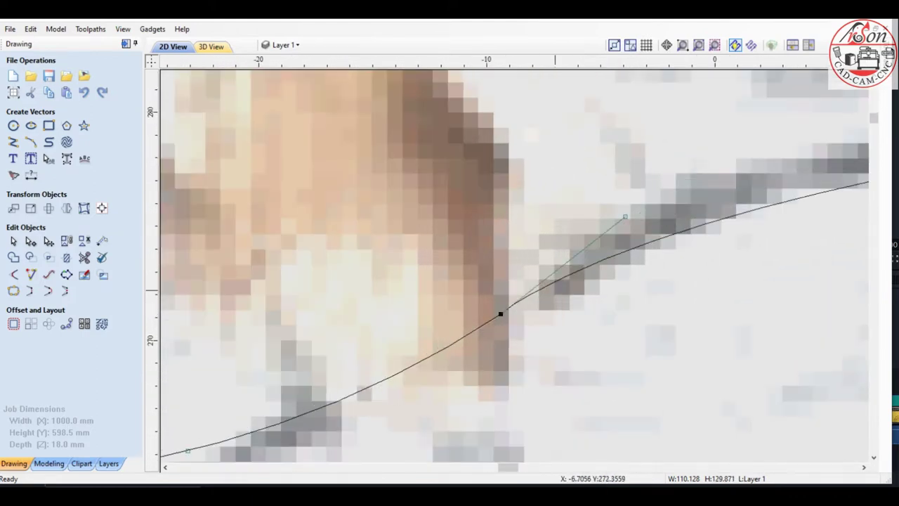
- Lengthen the curve's handle so it follows the sketched inner line, then deselect it
drag(625, 216, 752, 127)
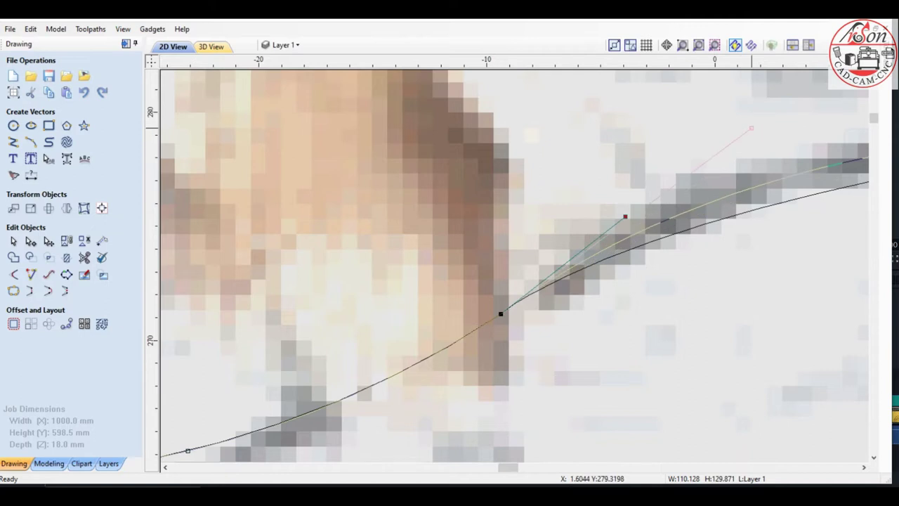
scroll(397, 192, down, 1)
scroll(449, 329, down, 3)
scroll(712, 274, up, 5)
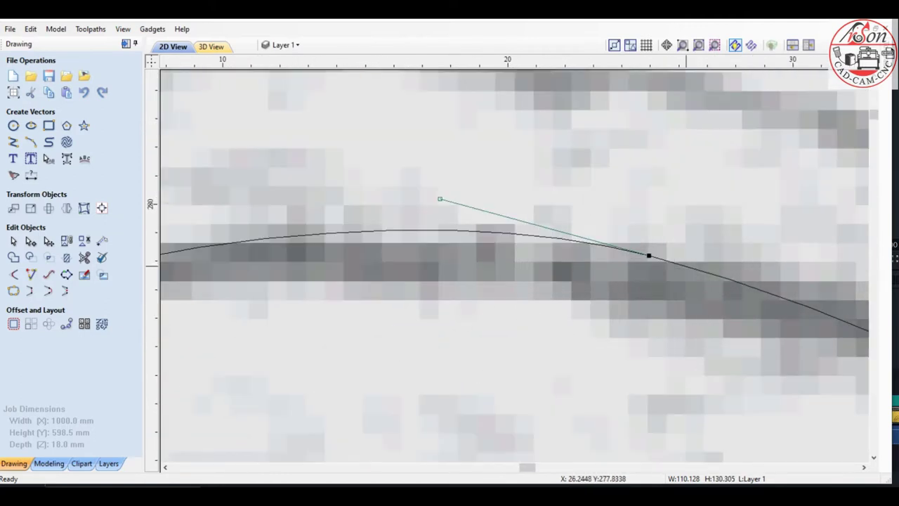
scroll(658, 259, down, 4)
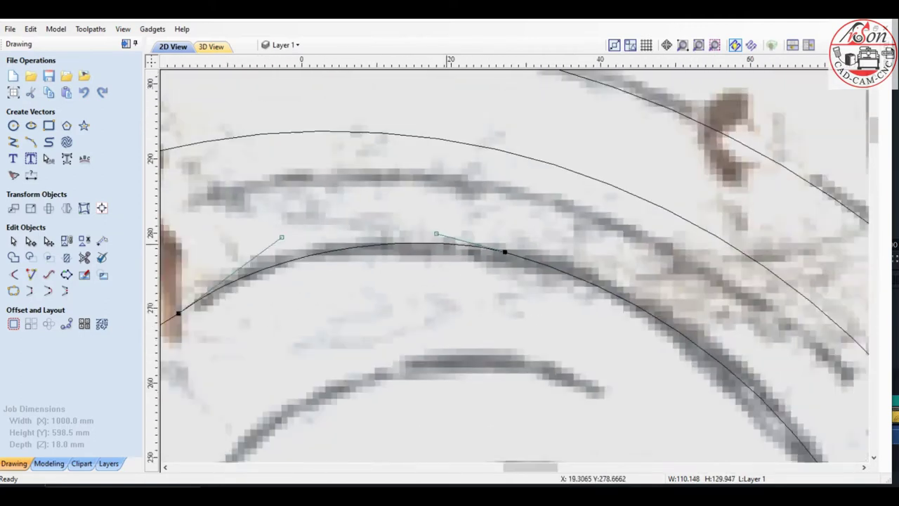
scroll(659, 267, down, 4)
scroll(661, 279, down, 4)
click(664, 300)
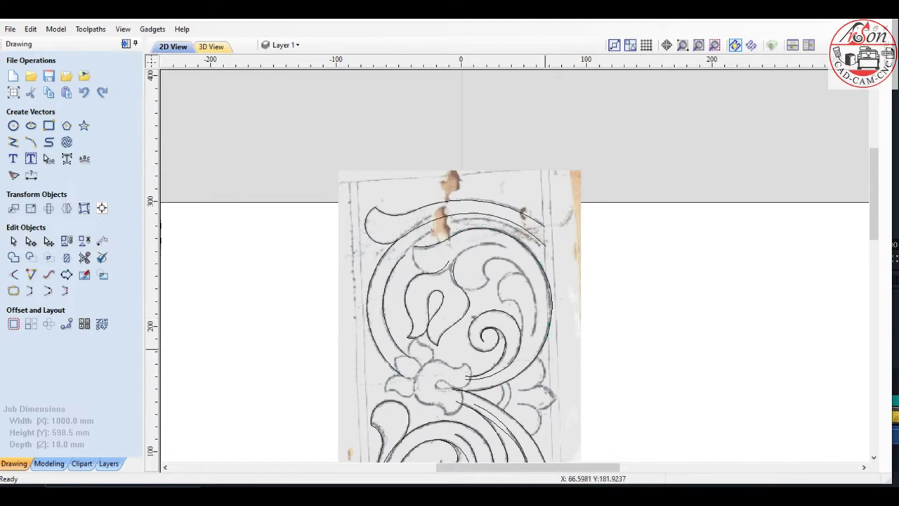
scroll(544, 348, up, 2)
- Clear the selection and draw a three-point arc tracing the leaf edge
click(524, 359)
click(524, 360)
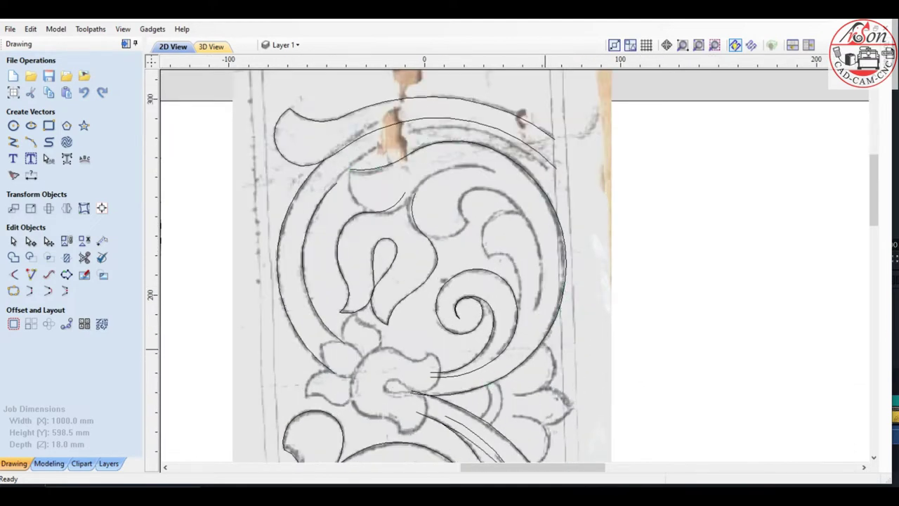
scroll(273, 171, up, 1)
scroll(273, 172, up, 1)
click(31, 142)
scroll(439, 168, up, 2)
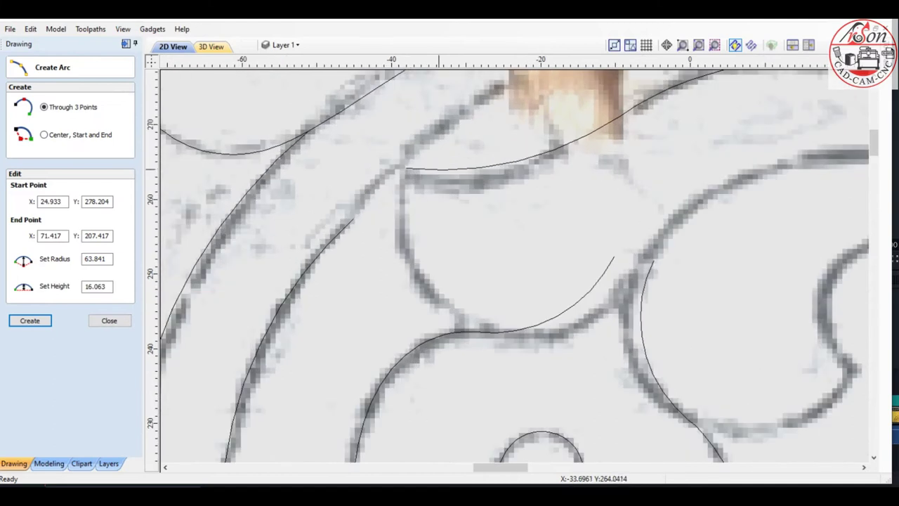
click(405, 168)
click(604, 310)
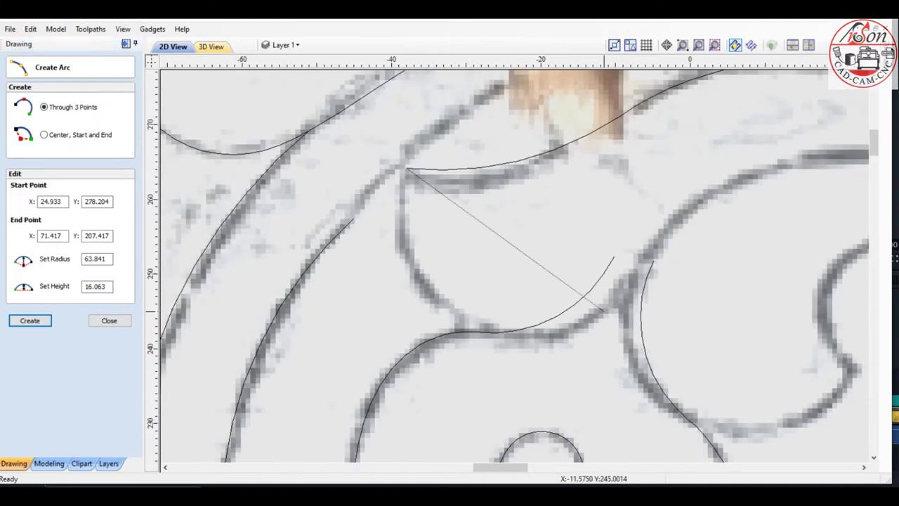
click(467, 320)
- Draw another arc ending beside the spiral and bulging along the outer scroll line
scroll(467, 320, down, 1)
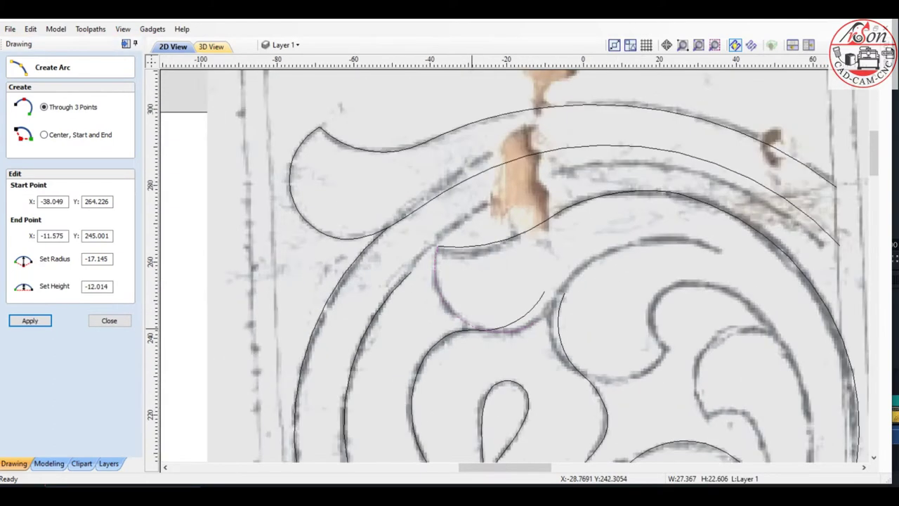
scroll(667, 329, down, 1)
scroll(667, 329, down, 1)
scroll(666, 329, up, 1)
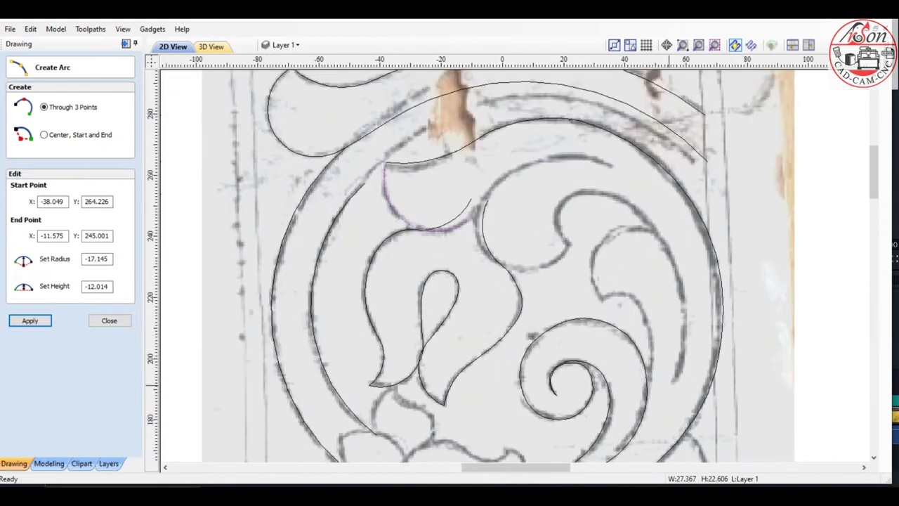
scroll(623, 204, down, 1)
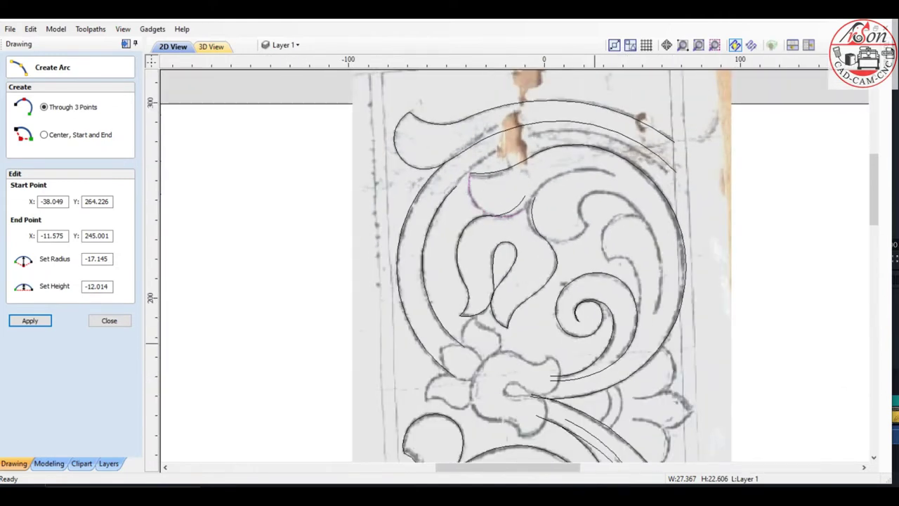
scroll(583, 323, up, 3)
scroll(583, 323, up, 2)
scroll(583, 337, down, 4)
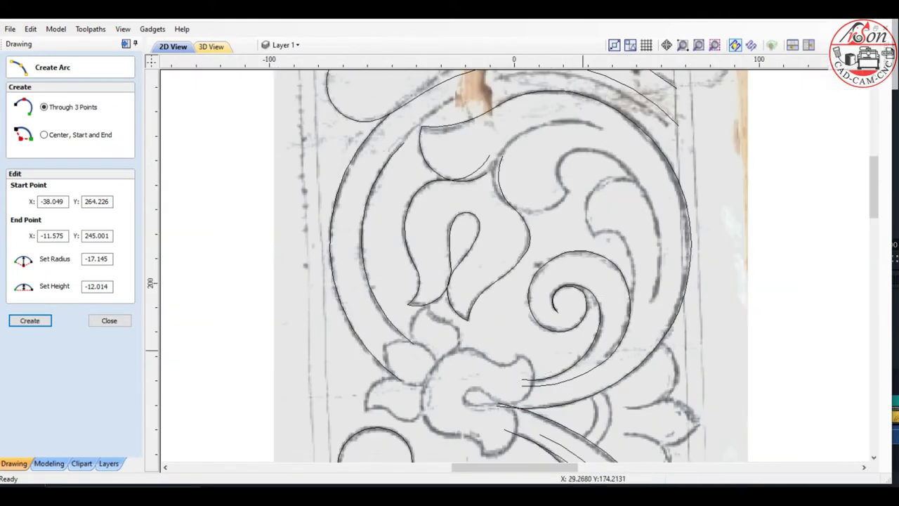
scroll(585, 347, up, 1)
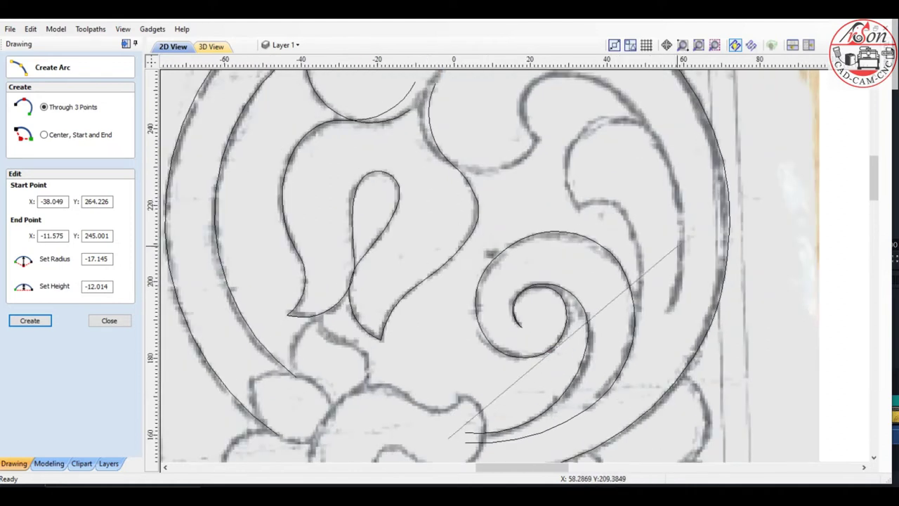
click(679, 278)
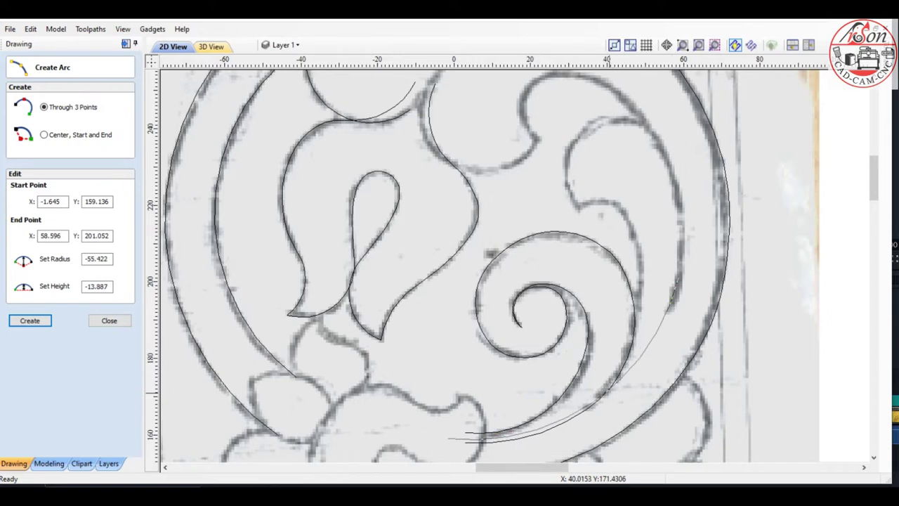
click(604, 392)
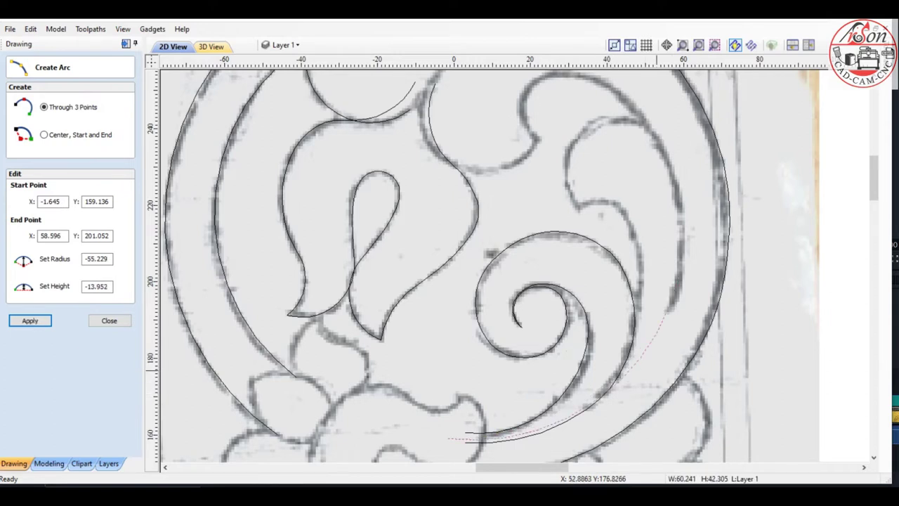
- Commit that arc with a drag across the upper curve and close the arc form
scroll(562, 295, down, 2)
scroll(552, 209, up, 1)
scroll(552, 209, up, 1)
scroll(553, 212, down, 1)
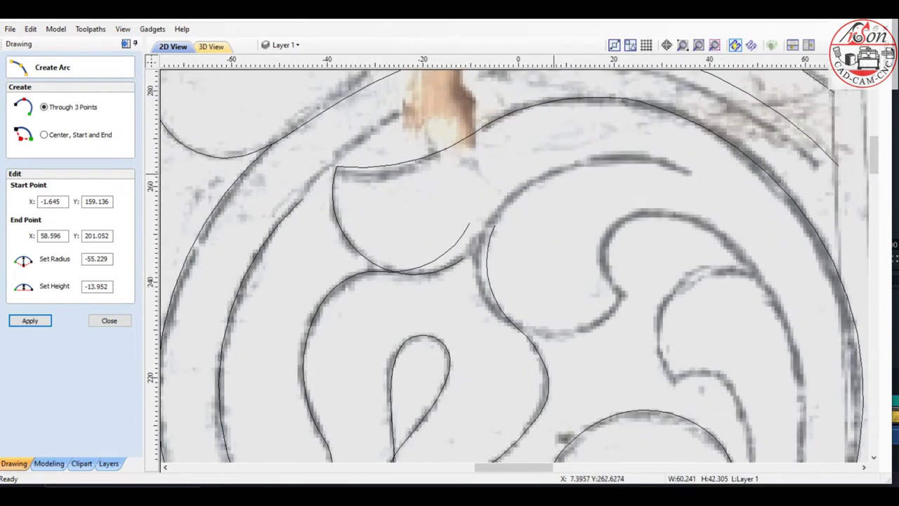
scroll(560, 163, down, 1)
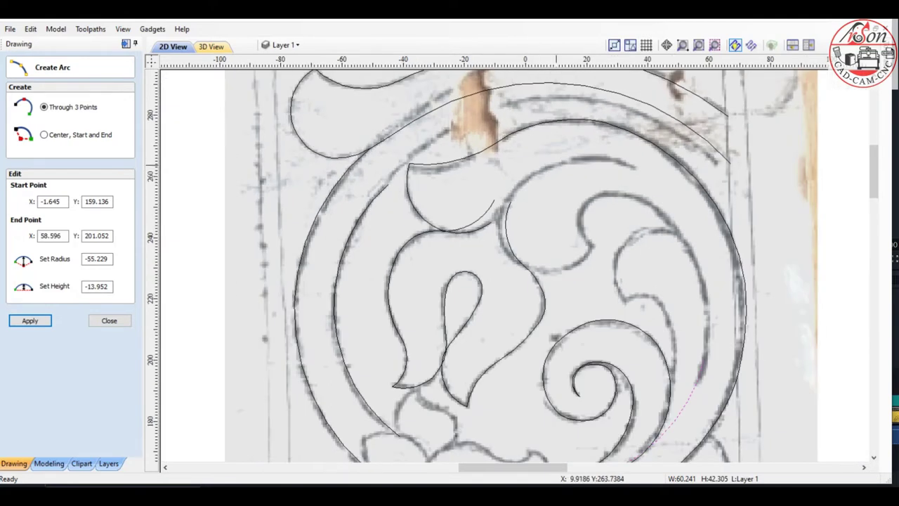
drag(555, 164, 658, 203)
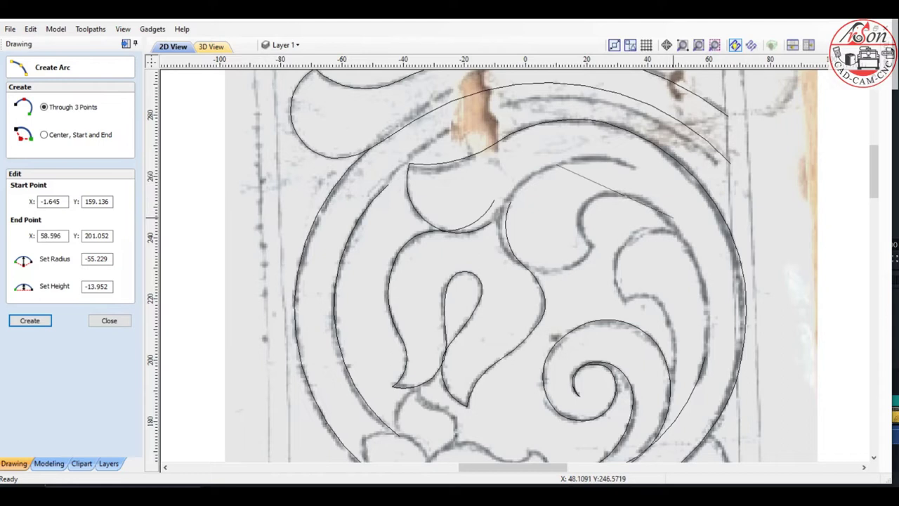
key(Escape)
- Trace a 42.023-radius arc along the sketched upper inner curve near the top centre
click(30, 142)
scroll(586, 169, up, 1)
scroll(587, 169, down, 1)
scroll(586, 168, up, 1)
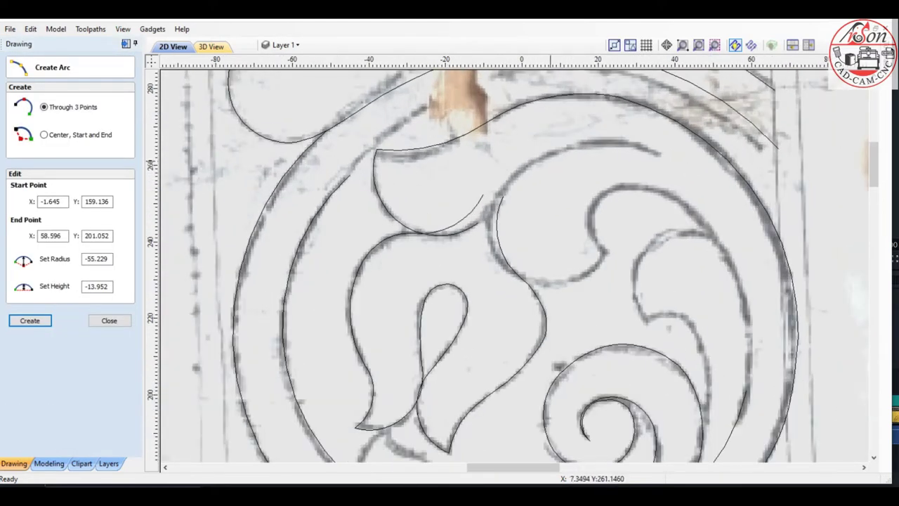
click(713, 232)
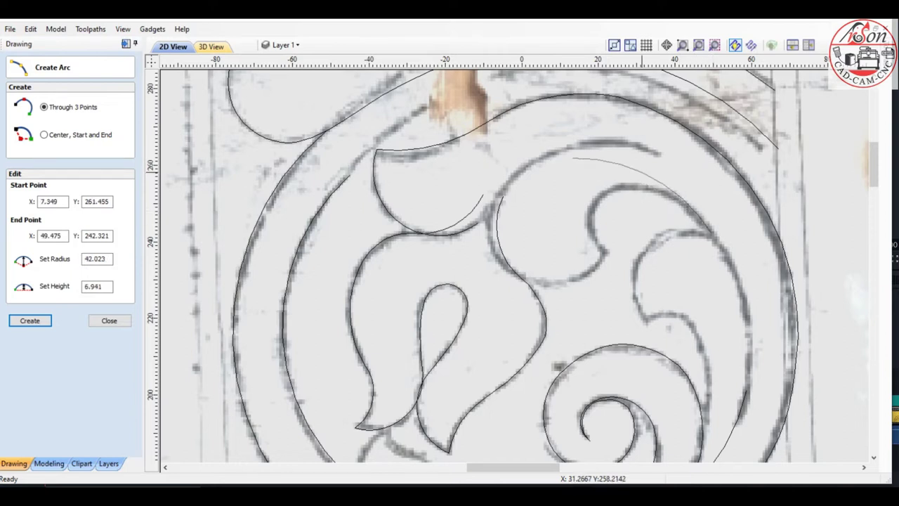
click(642, 170)
key(Escape)
- Select the new upper arc and show its nodes for editing
key(n)
scroll(557, 165, up, 3)
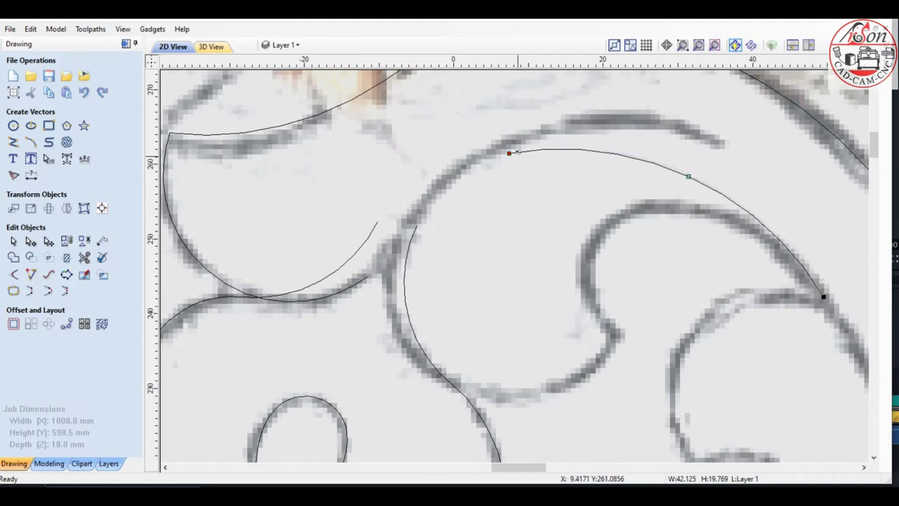
scroll(541, 152, down, 2)
scroll(610, 208, up, 1)
scroll(611, 205, up, 1)
scroll(611, 205, down, 2)
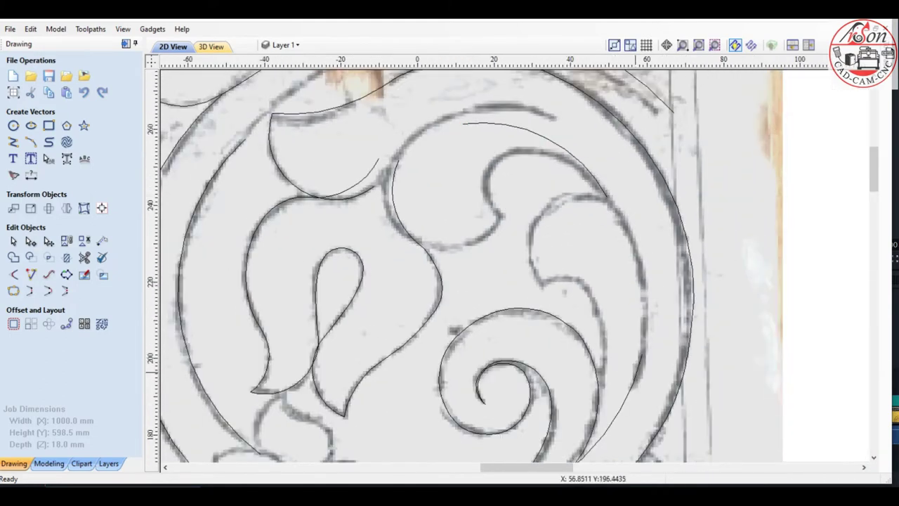
shift+click(580, 160)
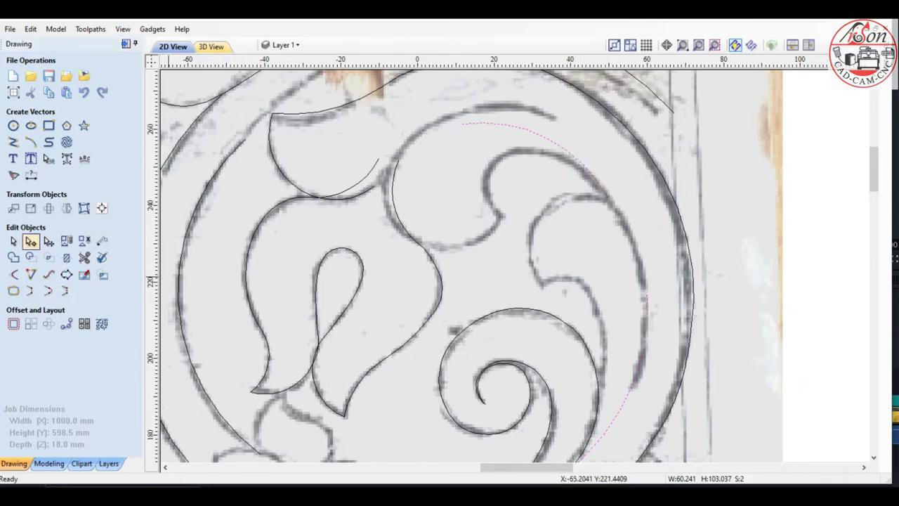
key(n)
scroll(584, 241, down, 2)
scroll(584, 241, up, 5)
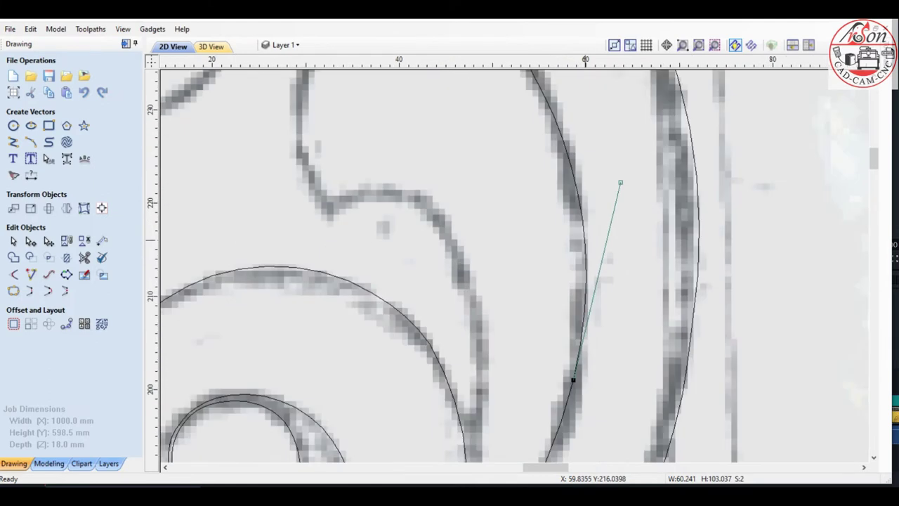
- Drag the arc's handle, lower node and upper end onto the sketched curve
drag(621, 182, 614, 213)
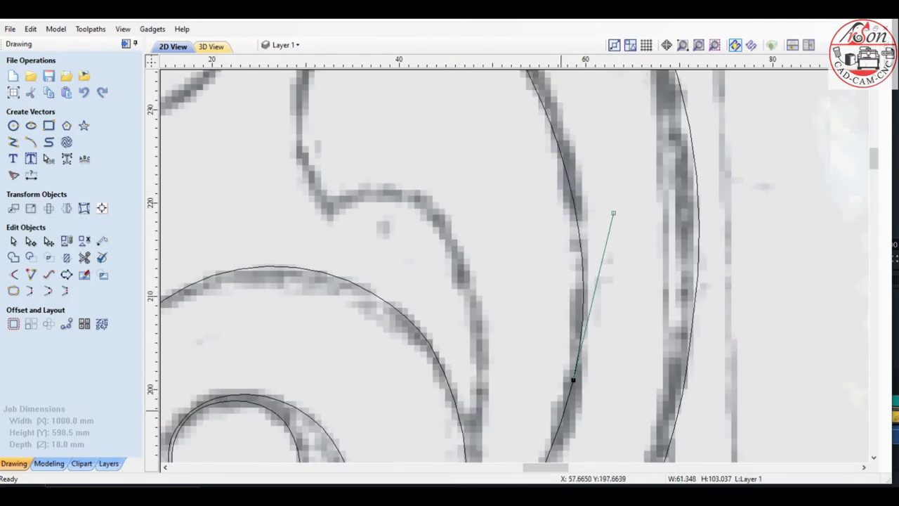
drag(573, 380, 568, 397)
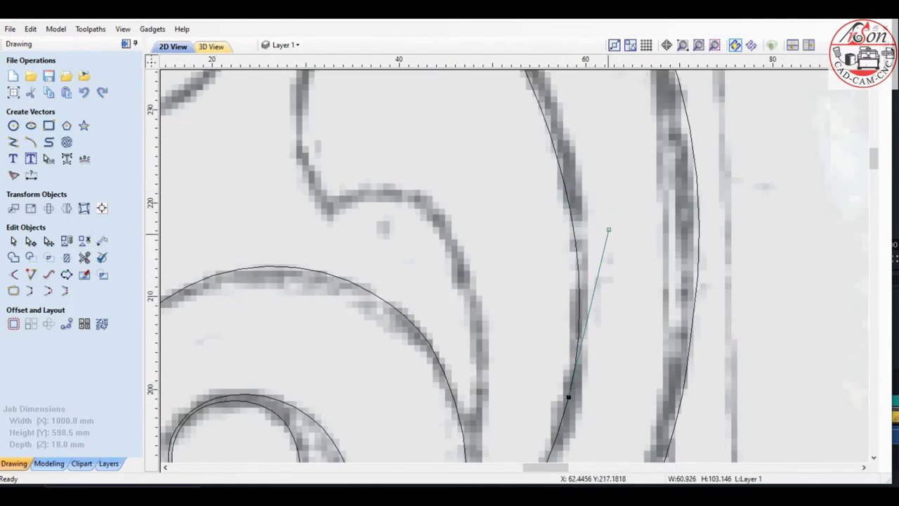
scroll(614, 204, down, 2)
scroll(568, 125, down, 1)
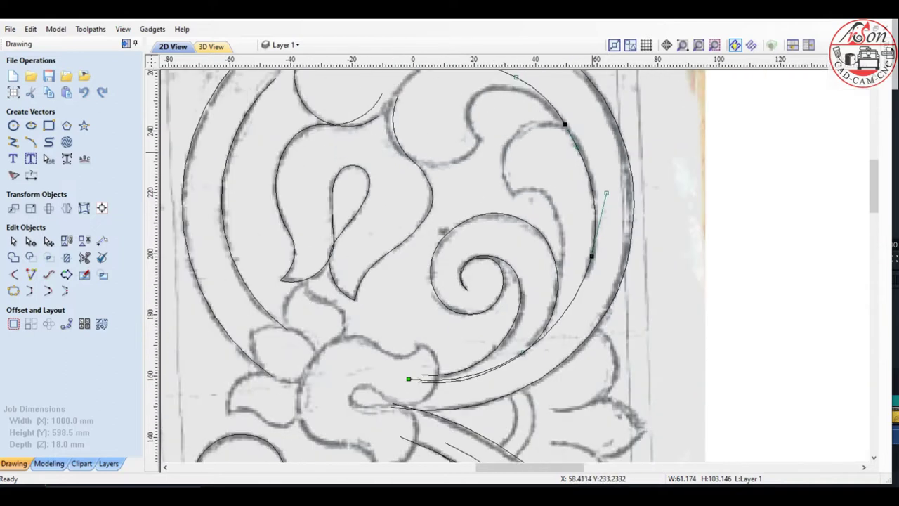
scroll(558, 147, up, 2)
scroll(550, 161, up, 2)
scroll(551, 162, down, 2)
scroll(548, 168, down, 1)
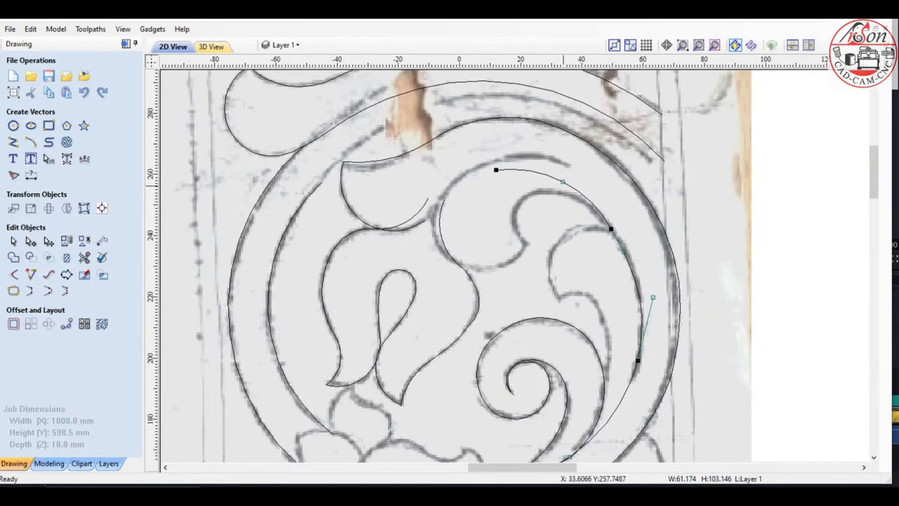
scroll(471, 179, up, 2)
drag(463, 182, 465, 198)
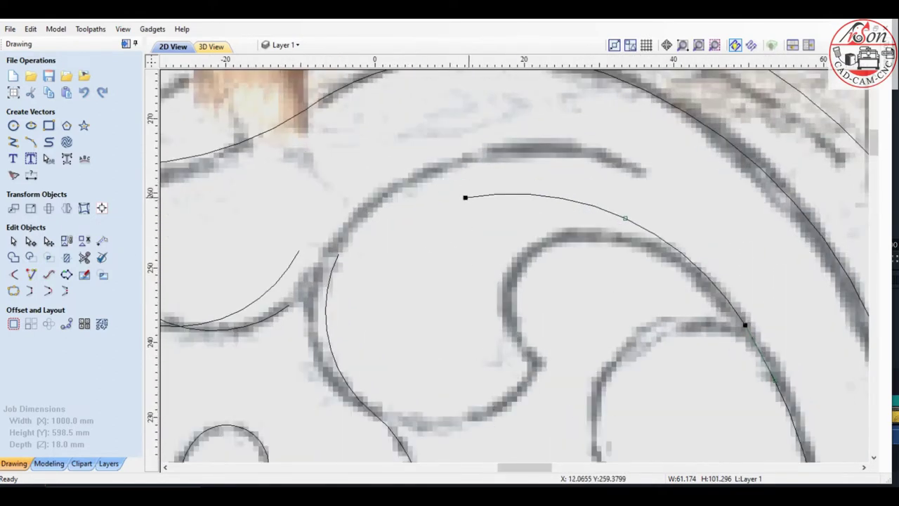
- Join the upper arc to the left curve into one continuous vector
click(283, 311)
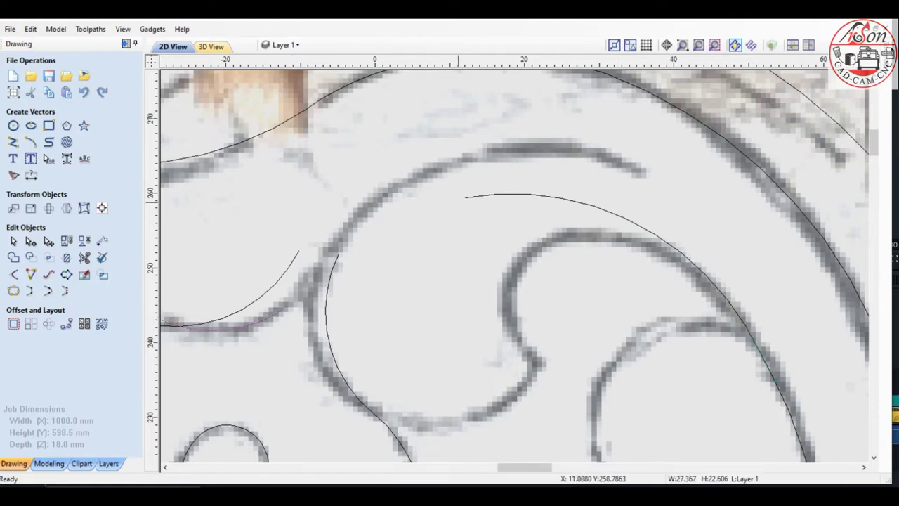
shift+click(466, 197)
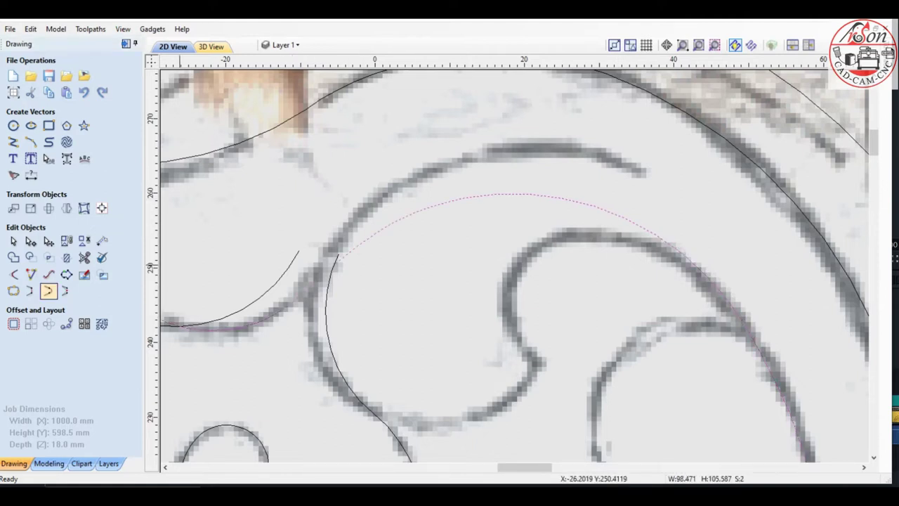
click(30, 241)
scroll(428, 209, down, 3)
scroll(428, 209, up, 2)
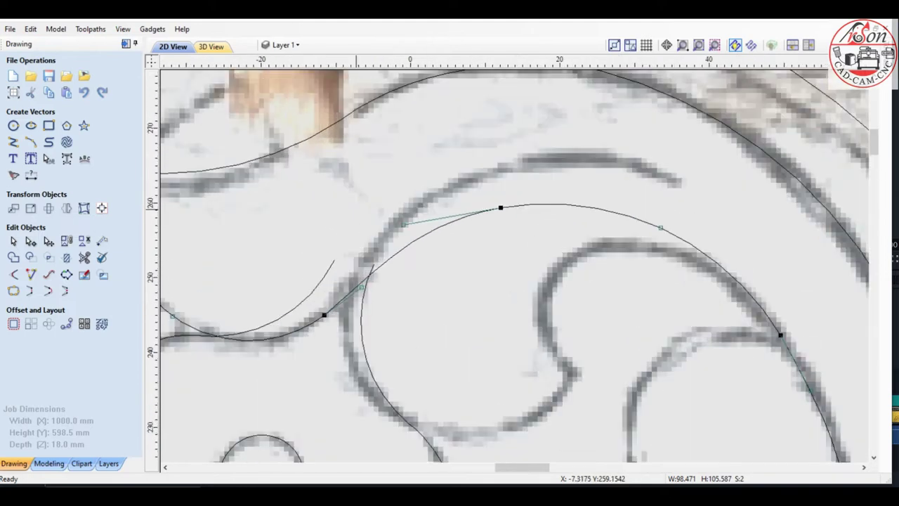
scroll(422, 208, down, 4)
scroll(406, 205, down, 2)
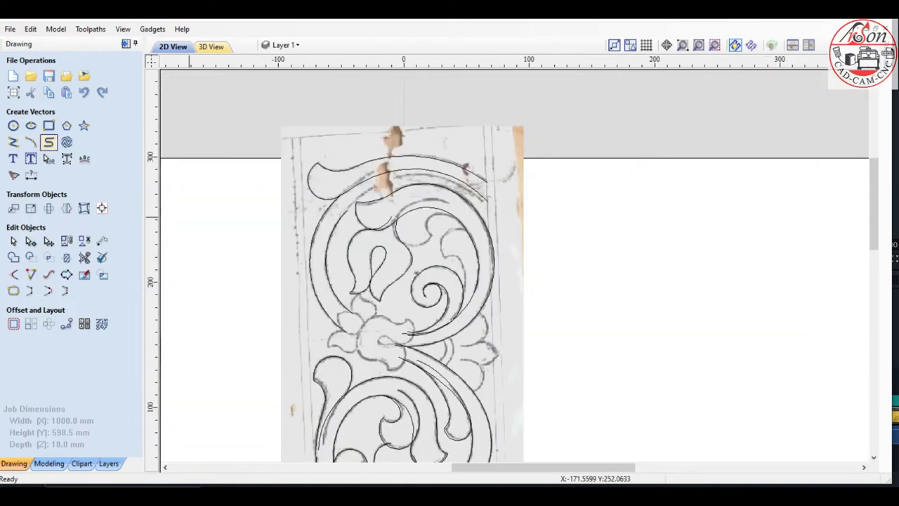
- Begin a new three-point arc by placing its first point on the sketch
click(31, 142)
scroll(471, 275, up, 3)
scroll(471, 275, up, 2)
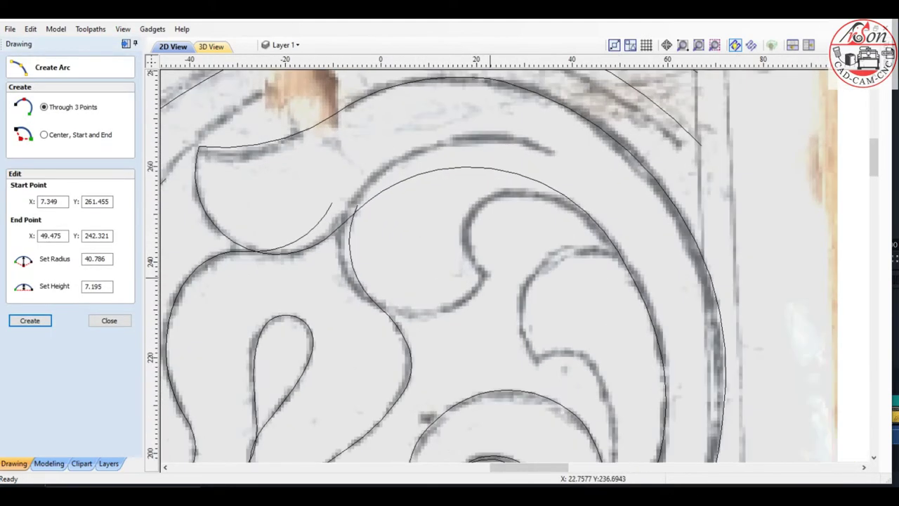
click(489, 278)
- Complete a 16.739-radius arc tracing the lower edge of the inner curl
click(342, 213)
click(344, 270)
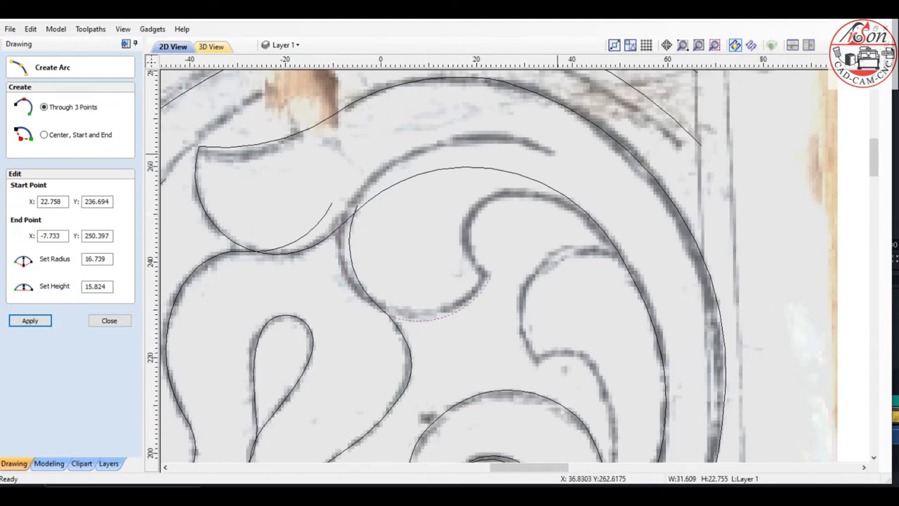
scroll(557, 154, down, 2)
scroll(557, 153, up, 2)
- Trace an arc along the outer upper stroke, then select the left curve with the top arc
click(595, 204)
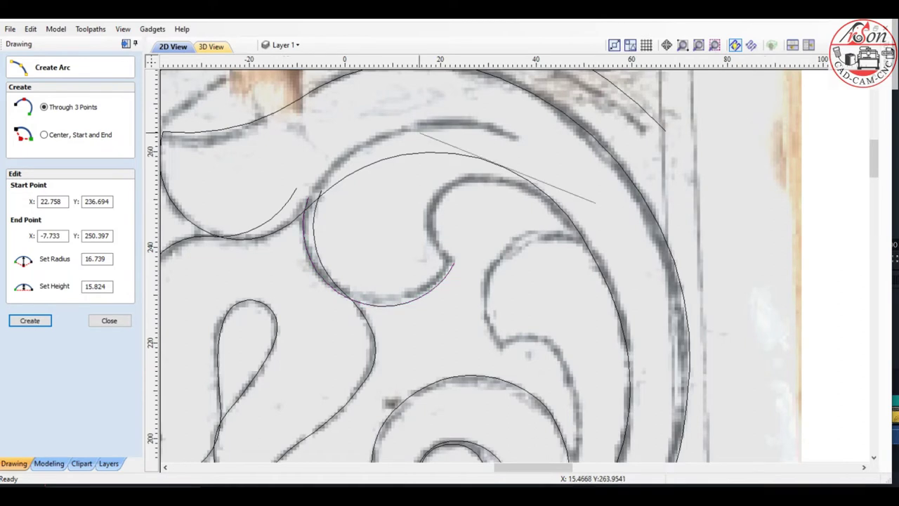
click(368, 138)
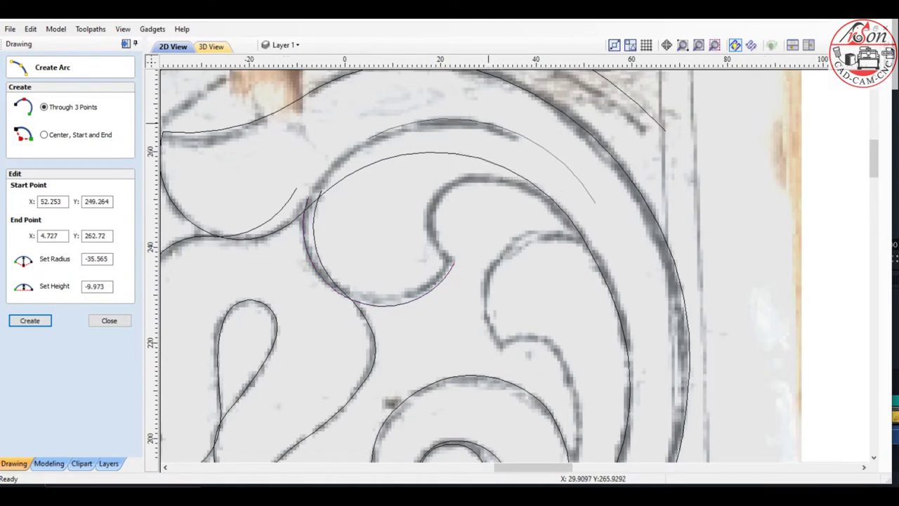
key(Escape)
shift+click(305, 248)
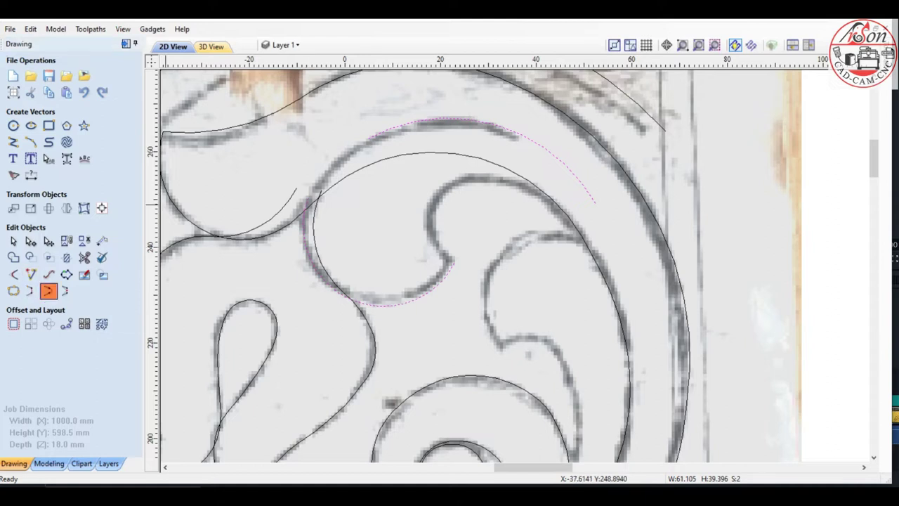
- Clear the selection and move the outer upper arc's end node onto the sketched stroke
scroll(287, 224, down, 3)
key(Escape)
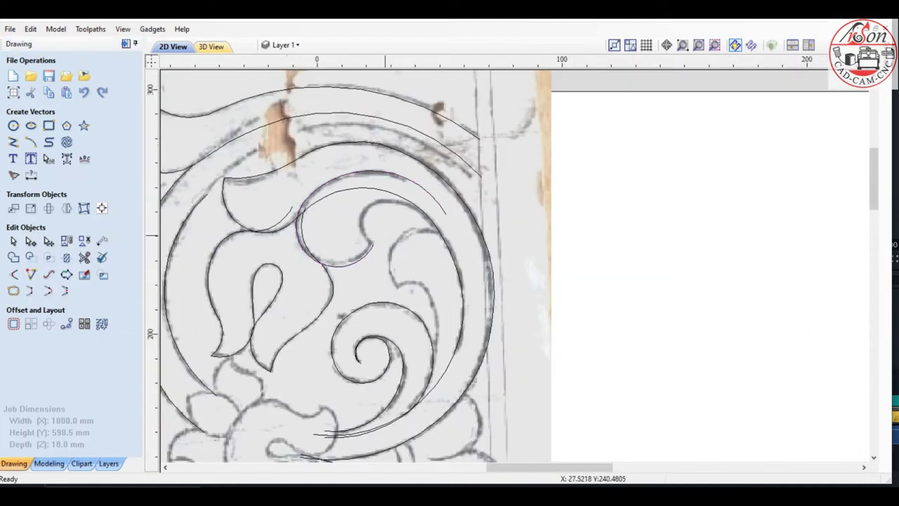
click(306, 196)
scroll(309, 197, up, 2)
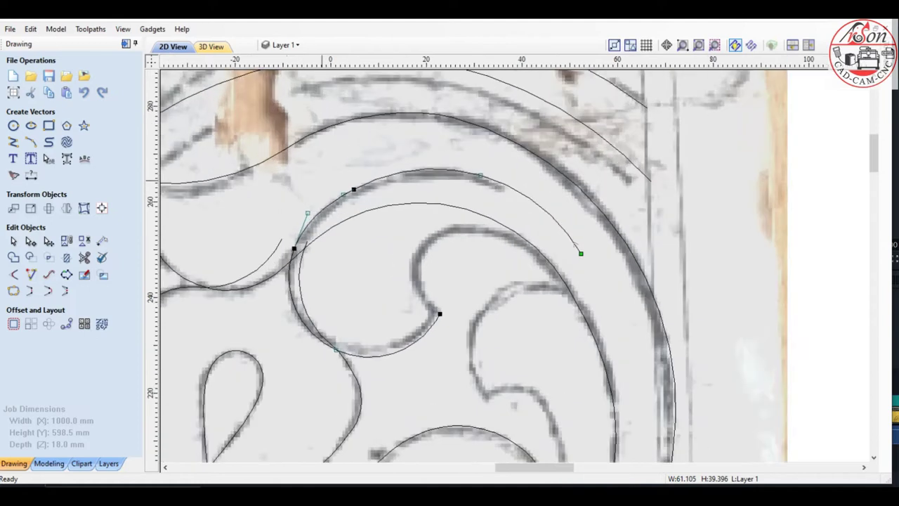
scroll(351, 190, up, 2)
scroll(380, 182, up, 2)
drag(379, 184, 377, 176)
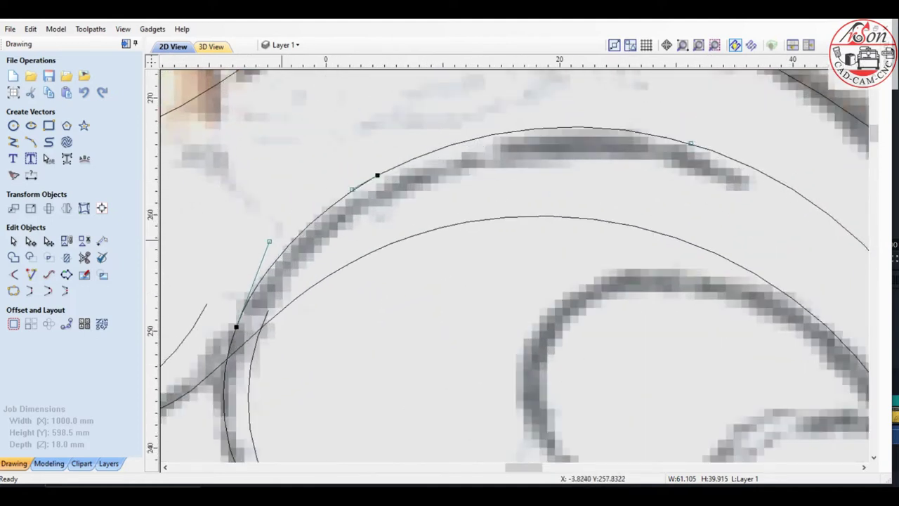
- Zoom back out and select the inner arc
scroll(265, 249, down, 1)
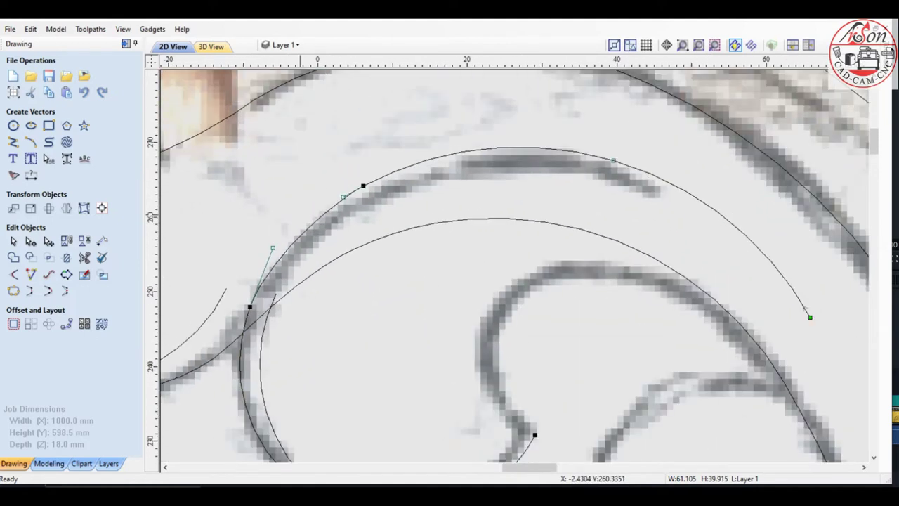
scroll(273, 242, down, 3)
scroll(302, 210, up, 5)
scroll(312, 203, up, 1)
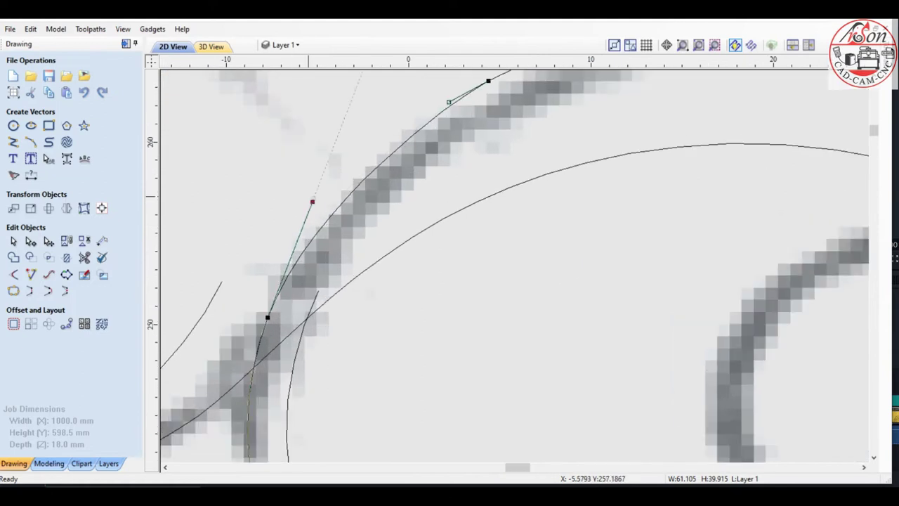
scroll(316, 203, down, 2)
scroll(323, 193, down, 3)
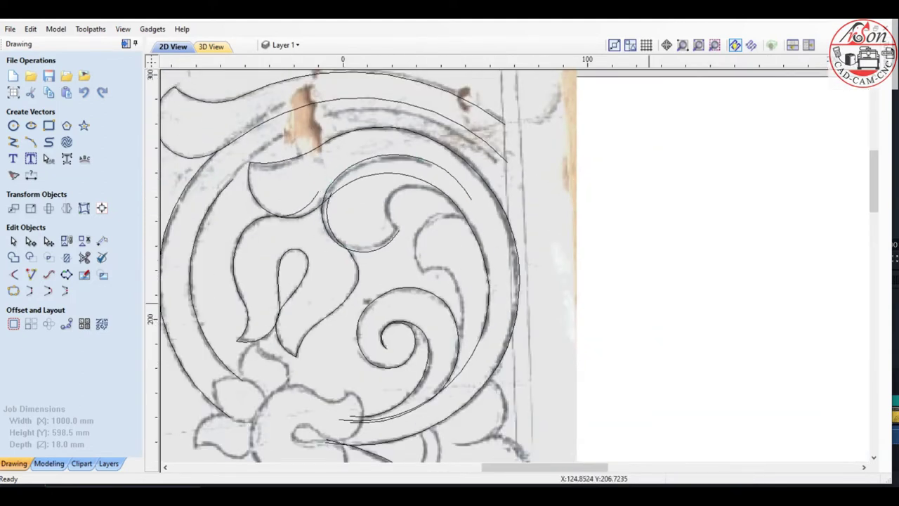
click(463, 192)
- Draw a three-point arc ending on the leaf curl
key(Escape)
click(31, 142)
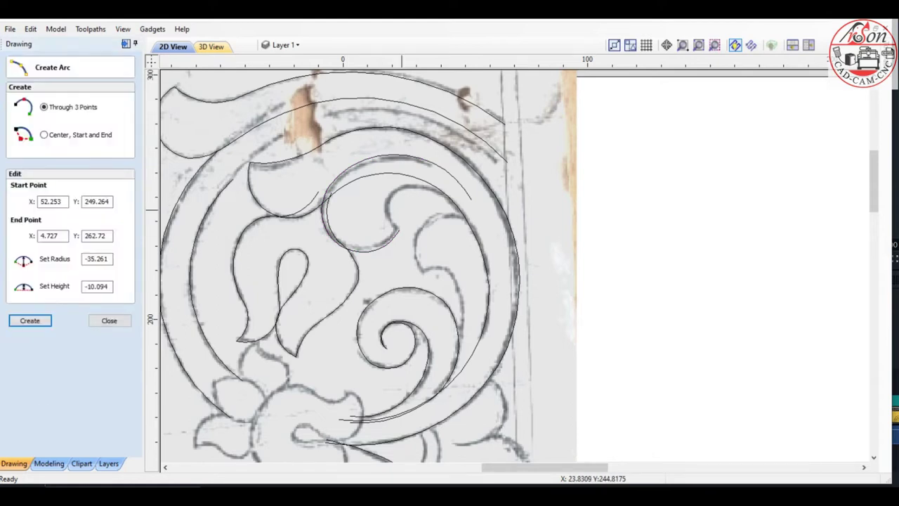
scroll(478, 190, up, 2)
scroll(406, 223, up, 2)
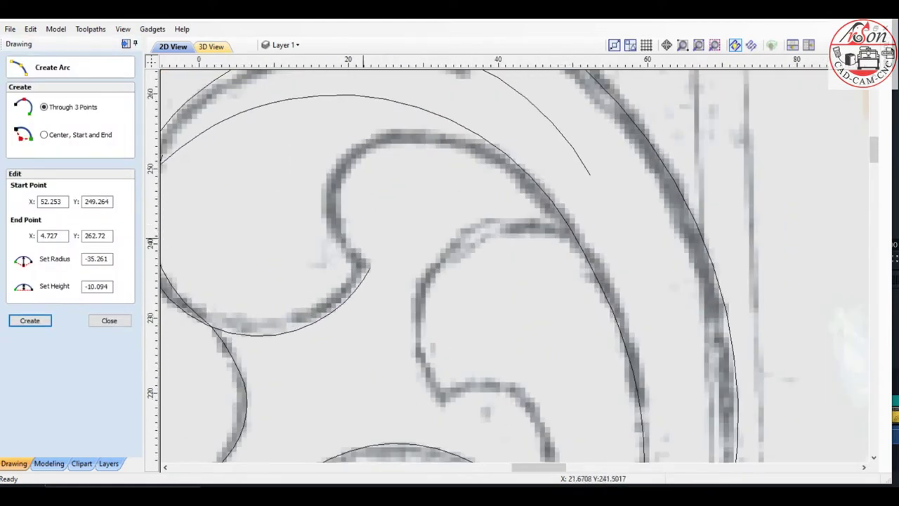
click(351, 155)
click(329, 209)
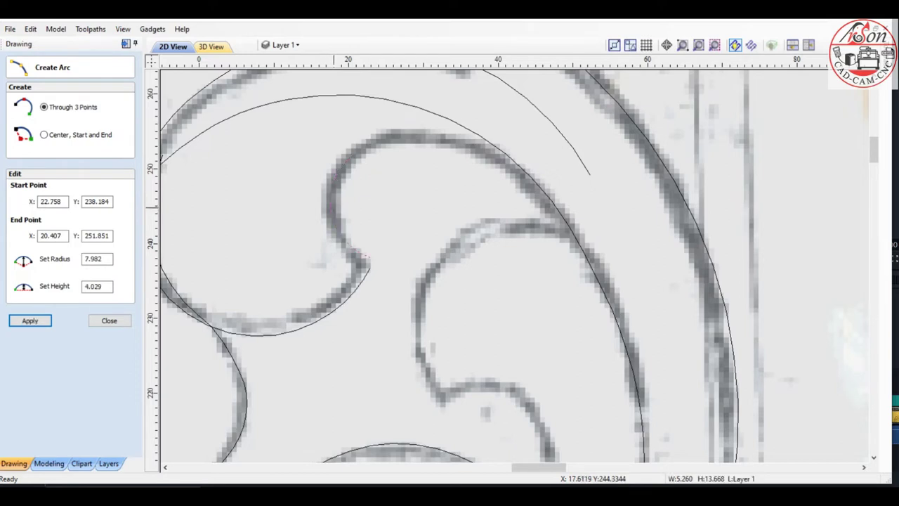
- Trace a 27.135-radius arc along the inner edge of the upper band stroke
click(569, 225)
scroll(337, 151, up, 2)
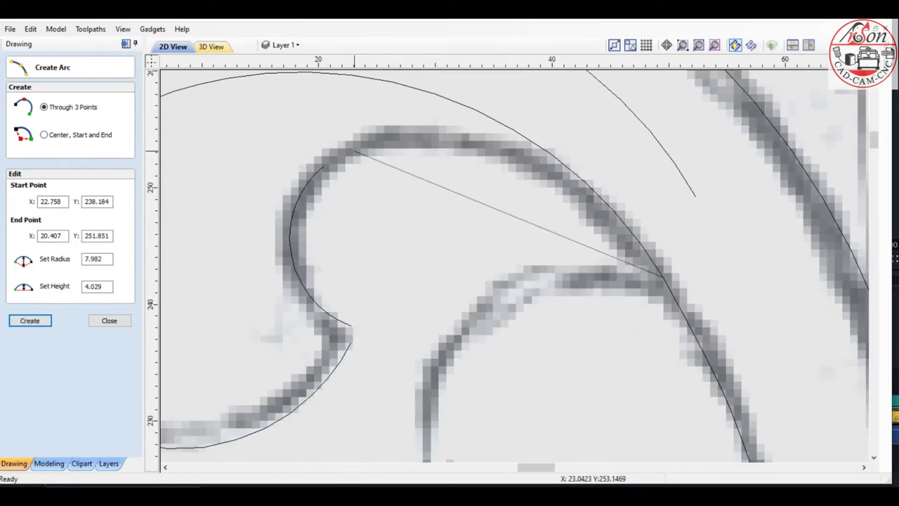
click(342, 153)
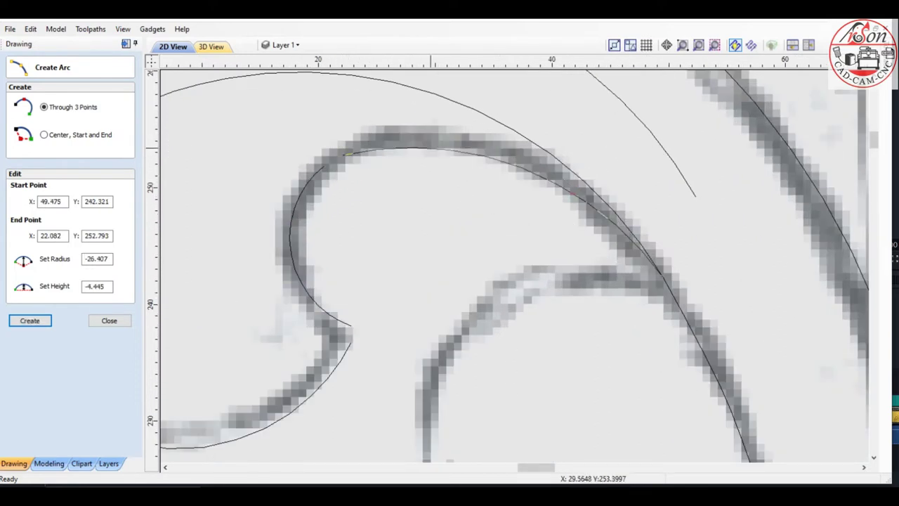
key(Escape)
click(31, 142)
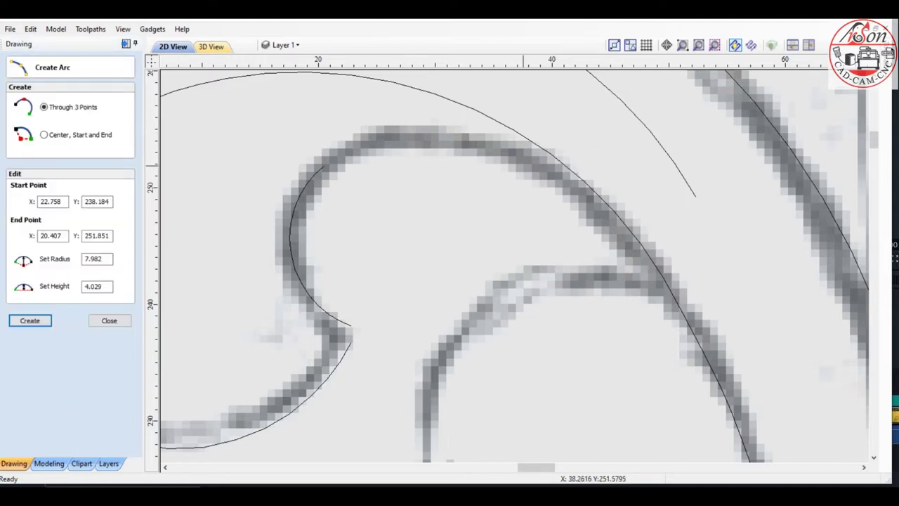
click(670, 288)
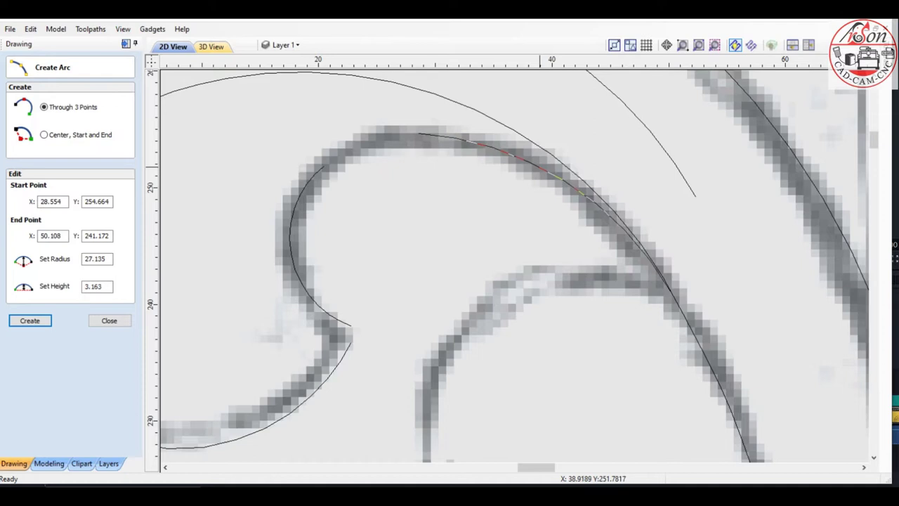
click(538, 165)
key(Escape)
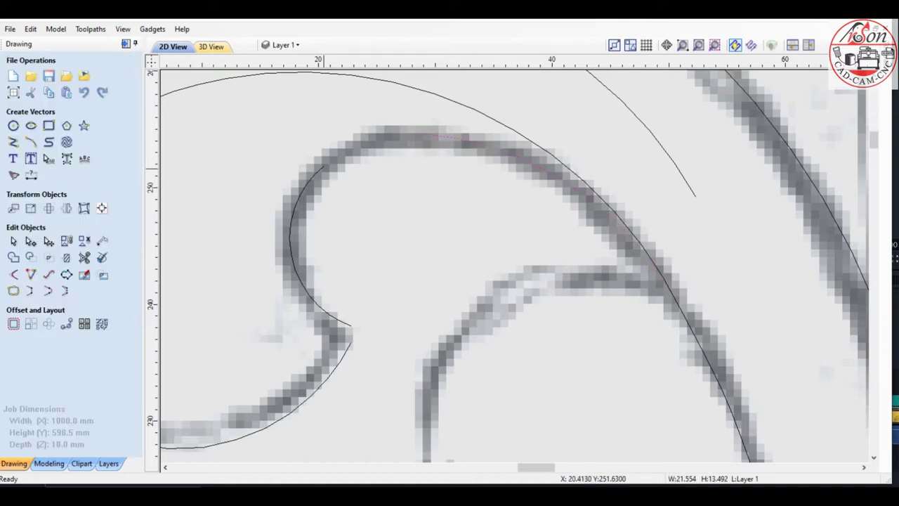
- Select the inner hook arc and the 27.135-radius arc, then drag the curve handle onto the sketched curl
shift+click(290, 231)
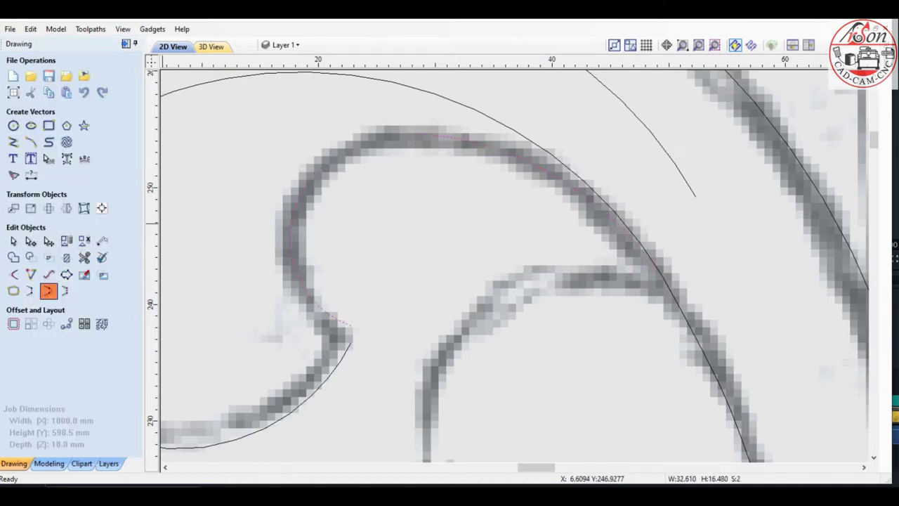
click(30, 241)
scroll(358, 217, down, 2)
scroll(358, 216, up, 2)
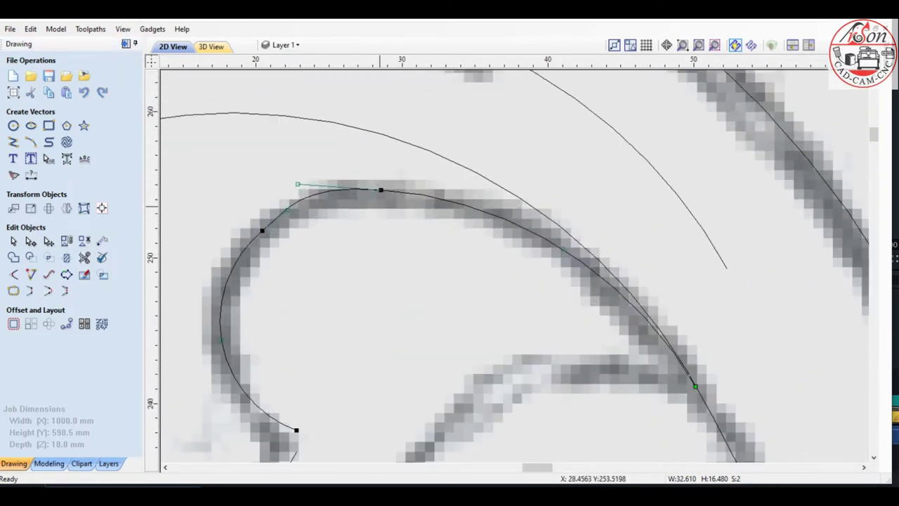
scroll(348, 204, up, 2)
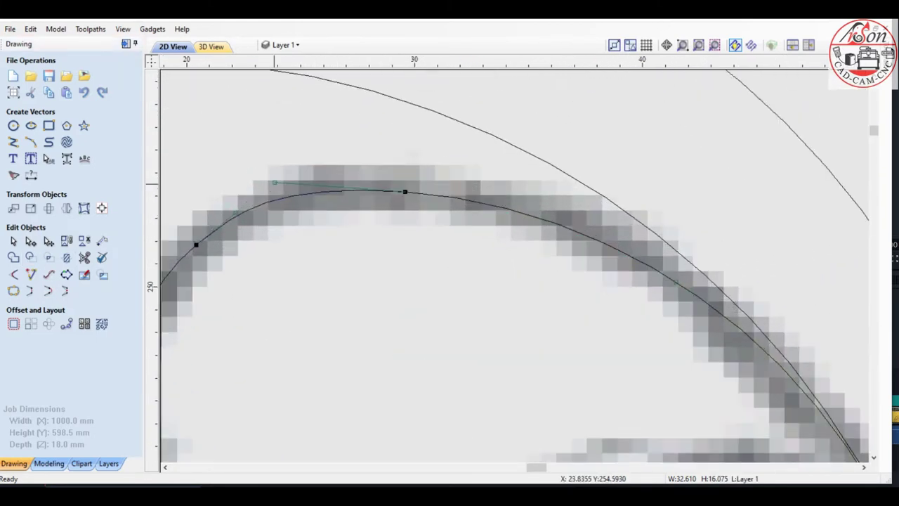
drag(273, 181, 309, 184)
scroll(398, 149, down, 3)
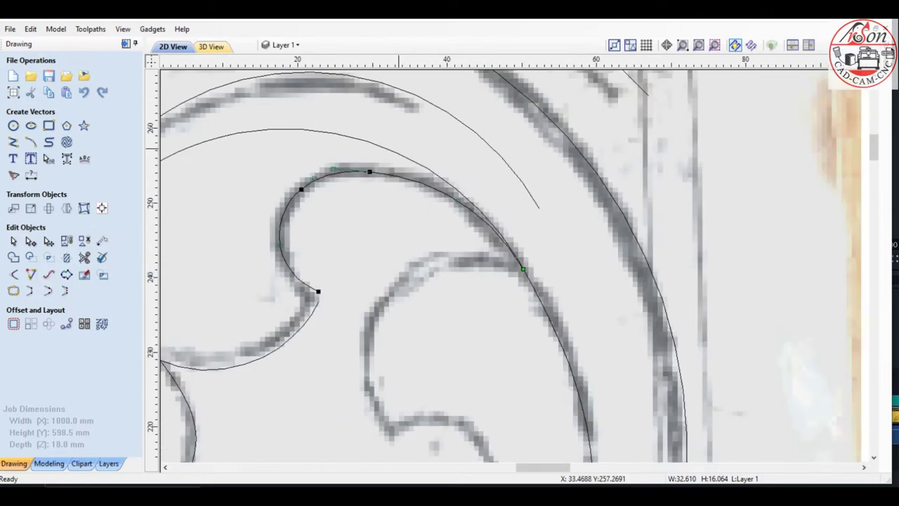
scroll(398, 149, down, 3)
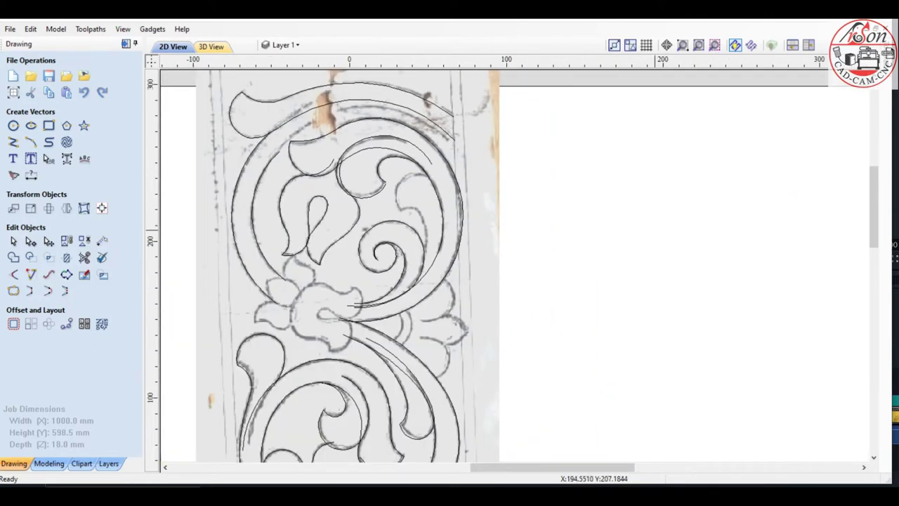
- Draw a three-point arc of radius −54.764 along the inner edge of the large scroll's outer stroke
click(30, 142)
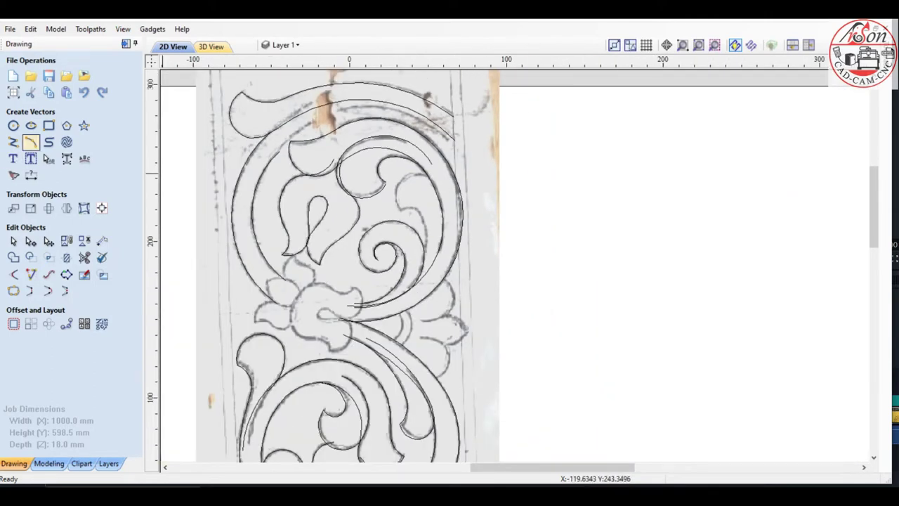
scroll(381, 247, up, 2)
scroll(381, 247, up, 1)
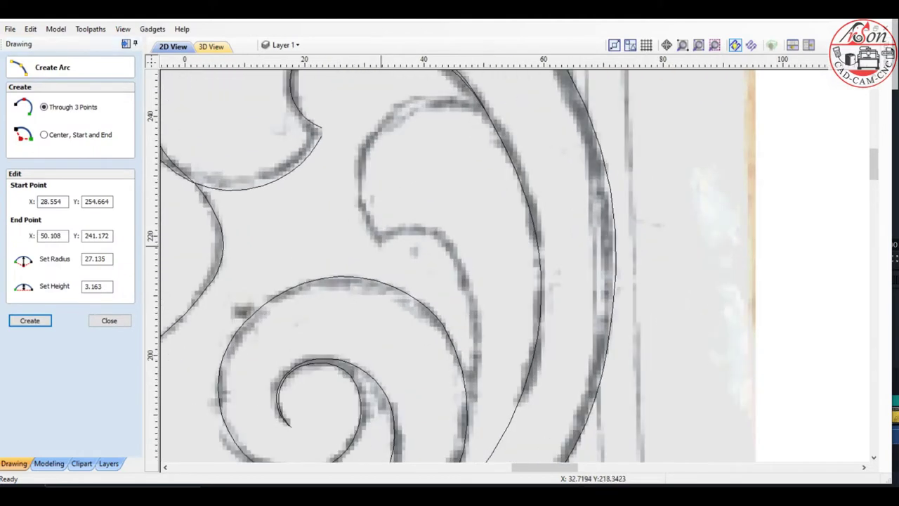
click(454, 101)
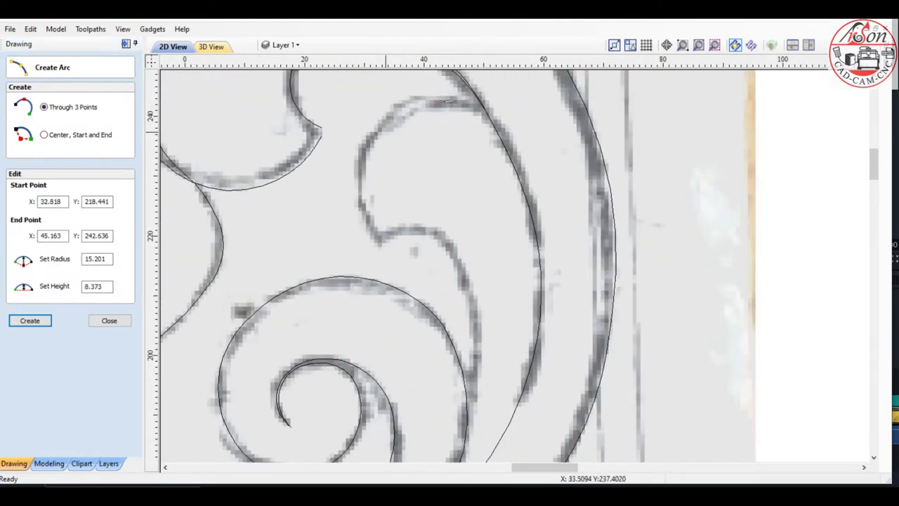
click(378, 125)
scroll(432, 176, down, 2)
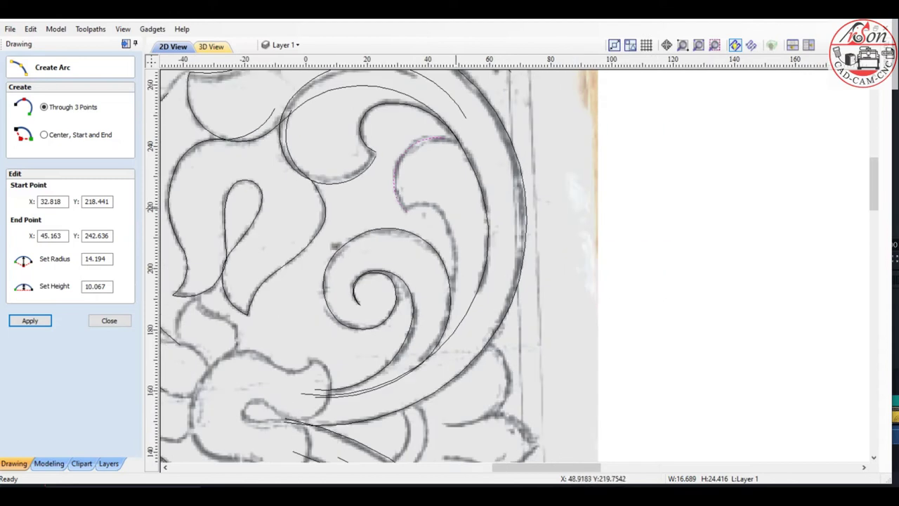
scroll(465, 317, up, 1)
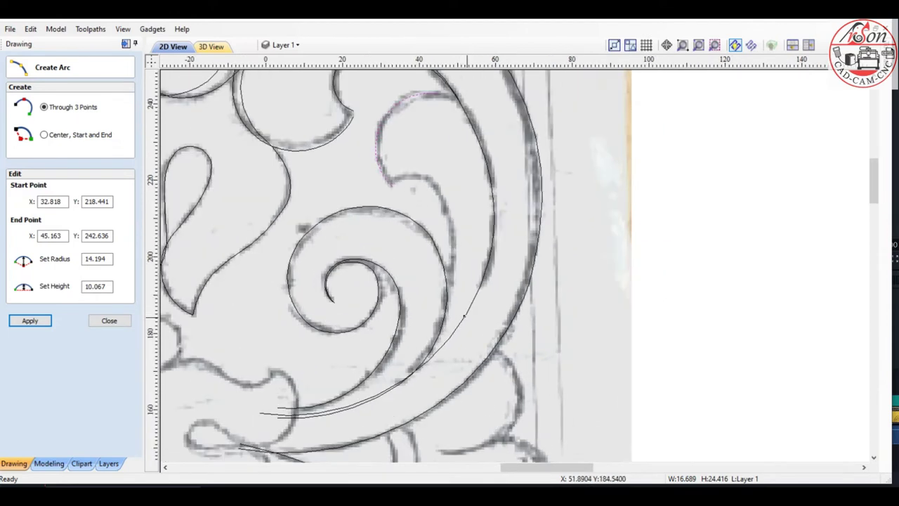
scroll(421, 393, up, 1)
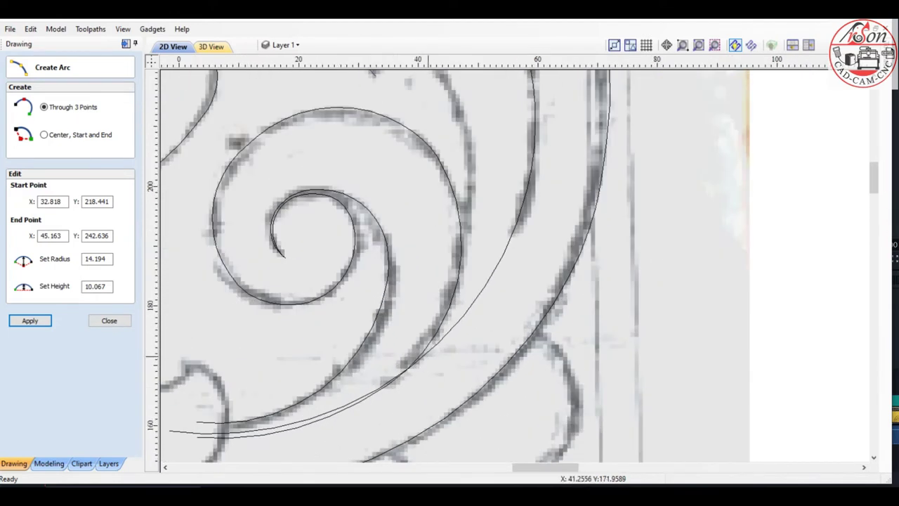
scroll(488, 231, down, 3)
scroll(488, 231, up, 5)
scroll(482, 272, down, 6)
scroll(482, 272, up, 4)
scroll(482, 274, up, 1)
scroll(498, 253, up, 1)
scroll(519, 231, up, 1)
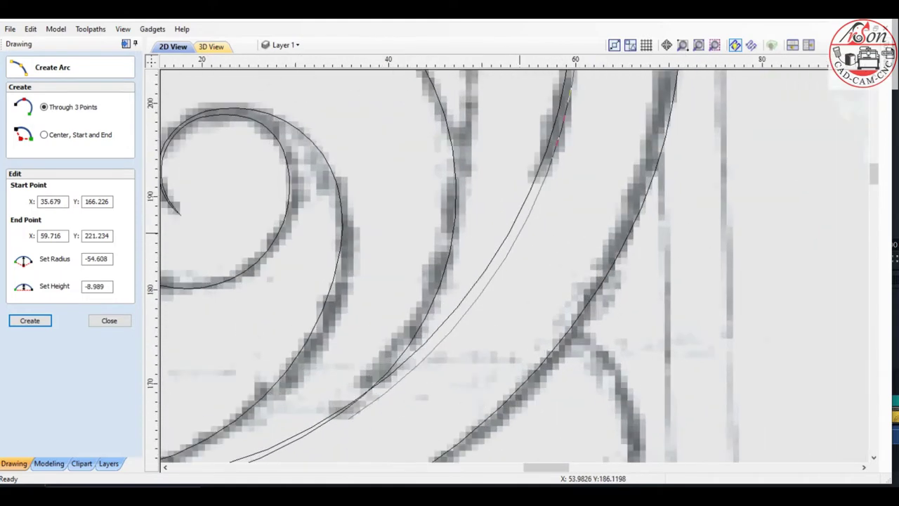
scroll(519, 231, down, 3)
scroll(506, 190, down, 3)
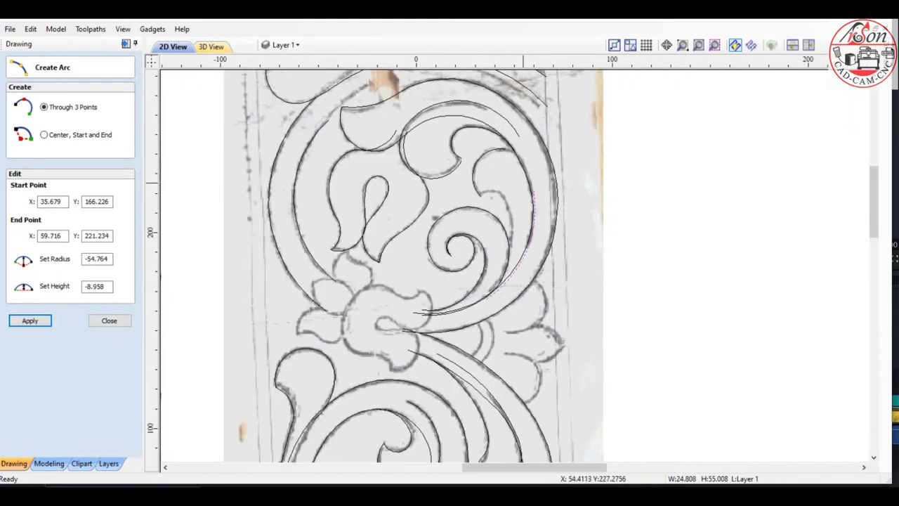
scroll(496, 151, up, 2)
key(Escape)
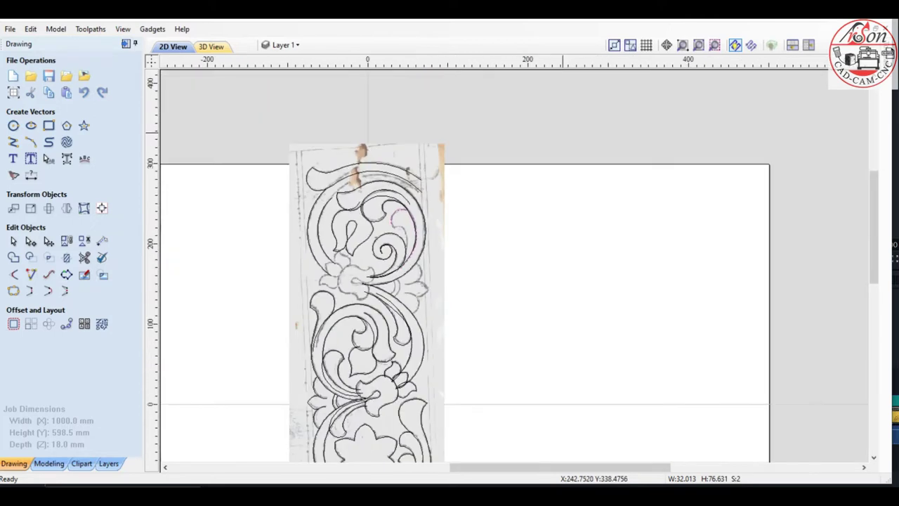
scroll(395, 229, up, 2)
scroll(394, 229, up, 5)
- Trace a three-point arc of radius 8.056 along the small hook above the spiral
click(31, 142)
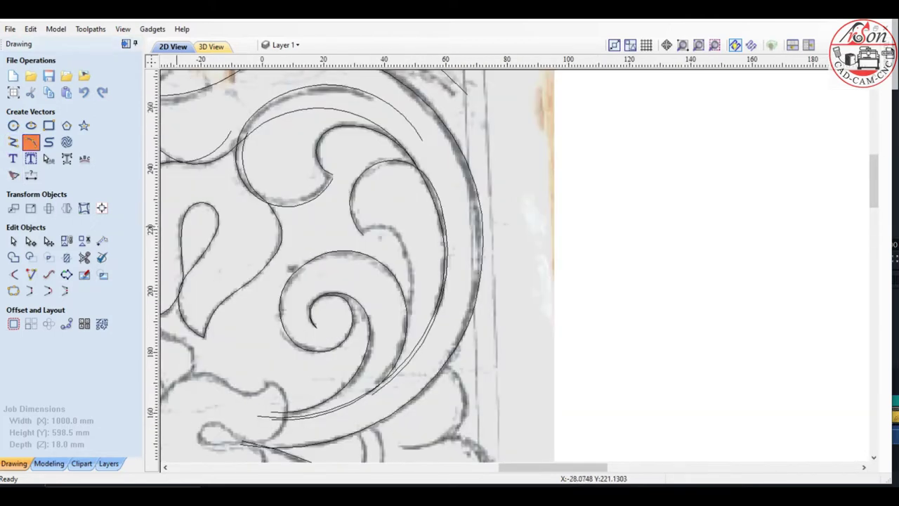
scroll(375, 238, up, 3)
click(347, 229)
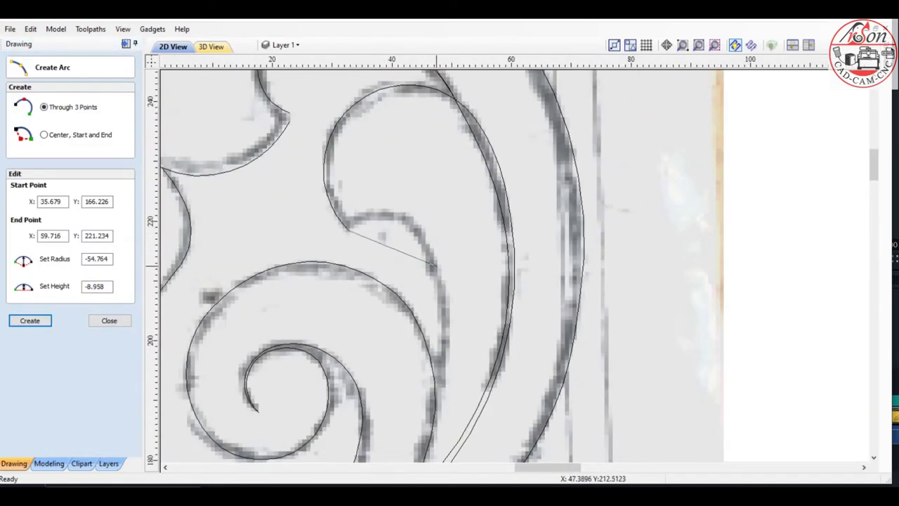
click(431, 259)
click(396, 217)
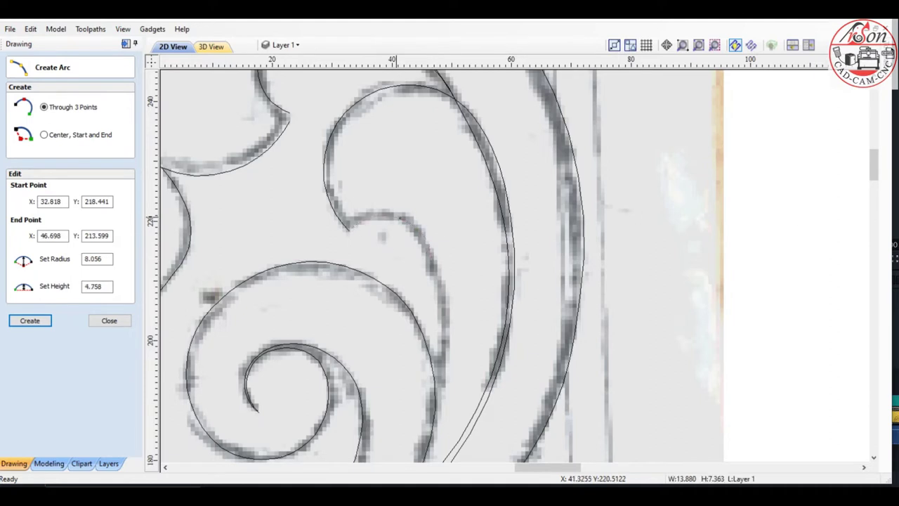
scroll(383, 281, down, 2)
scroll(379, 316, up, 2)
scroll(373, 349, up, 1)
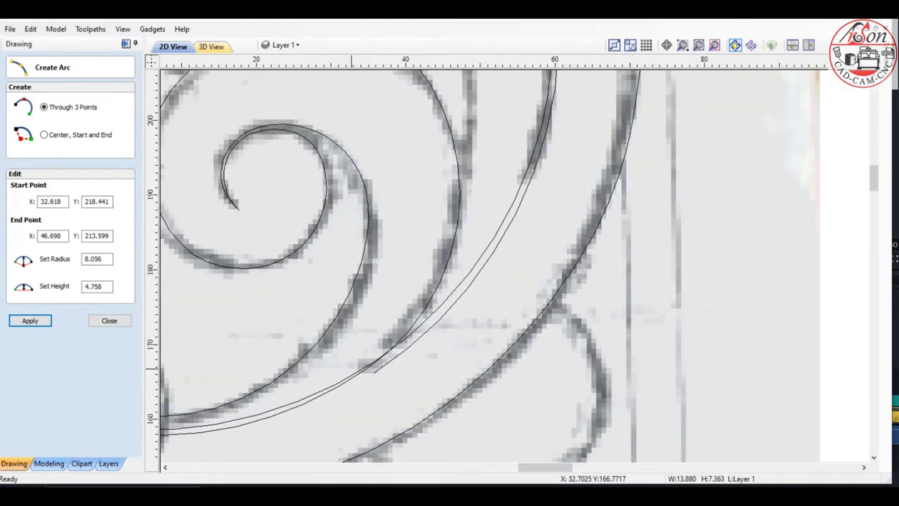
key(Escape)
- Trace a second arc, radius about −46.4, along the inner edge of the long stem
scroll(379, 316, down, 2)
scroll(390, 232, up, 1)
click(388, 231)
scroll(379, 281, up, 1)
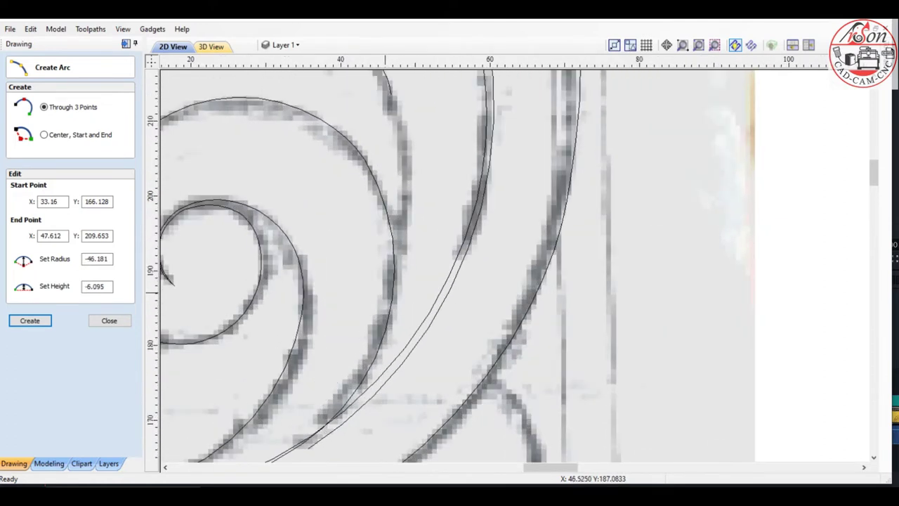
scroll(387, 260, up, 2)
scroll(390, 251, up, 2)
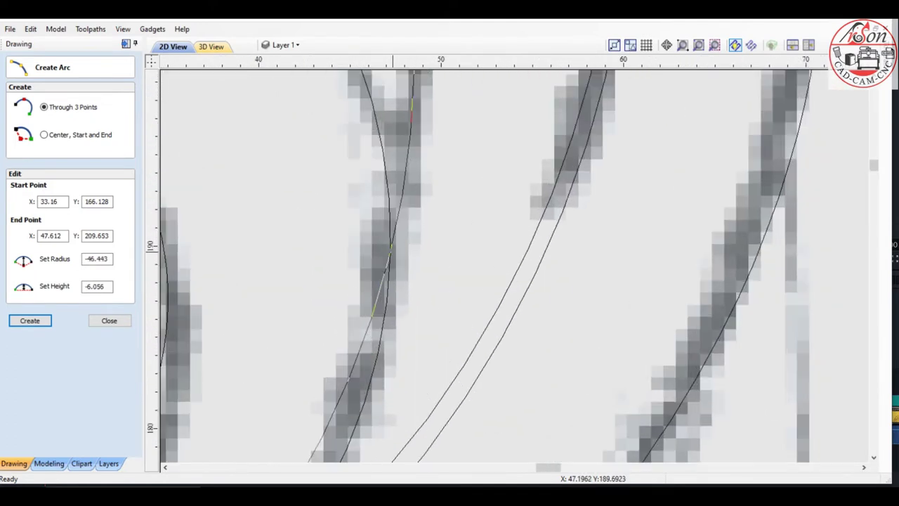
click(390, 251)
scroll(390, 252, down, 2)
key(Escape)
- Select the small hook arc in node-editing mode to show its nodes
scroll(398, 156, up, 2)
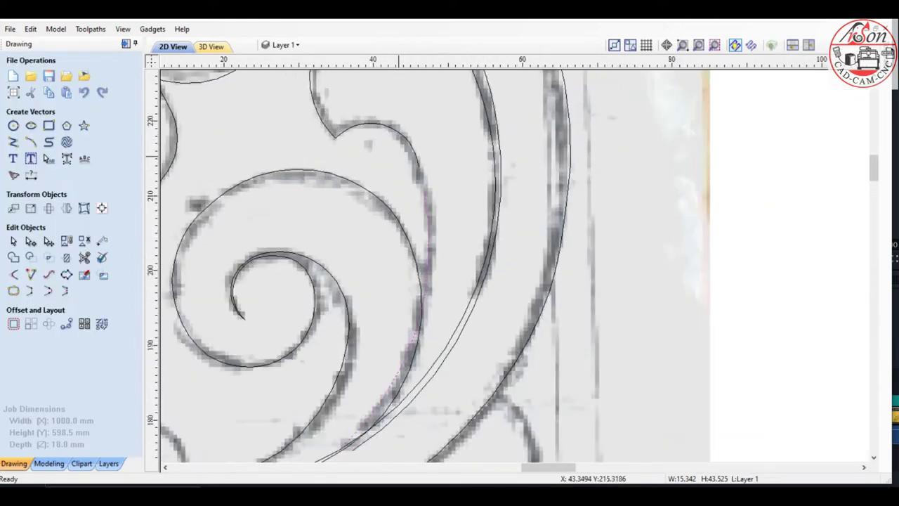
scroll(398, 156, up, 2)
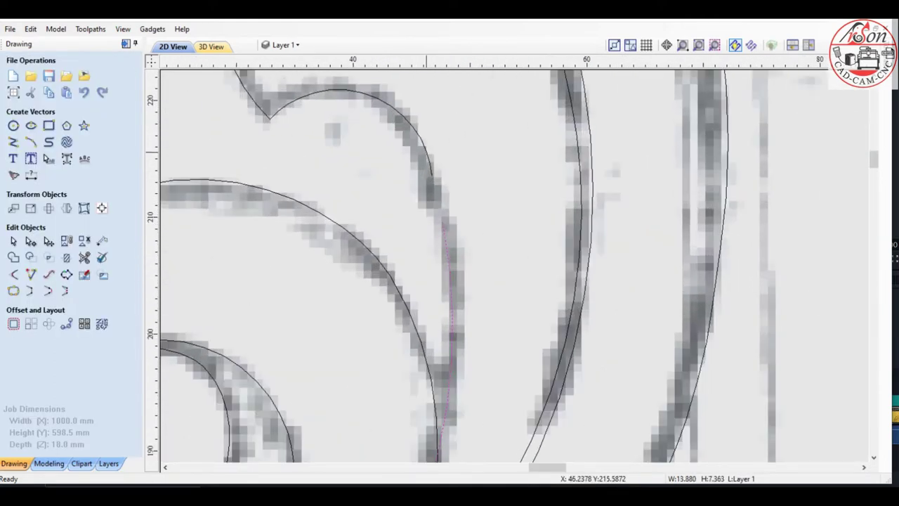
click(30, 241)
click(427, 175)
scroll(428, 175, up, 1)
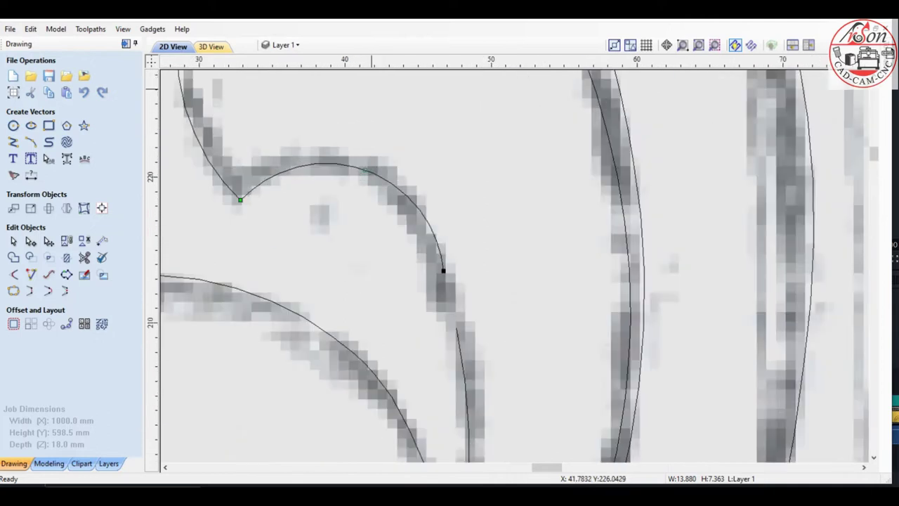
scroll(371, 88, up, 1)
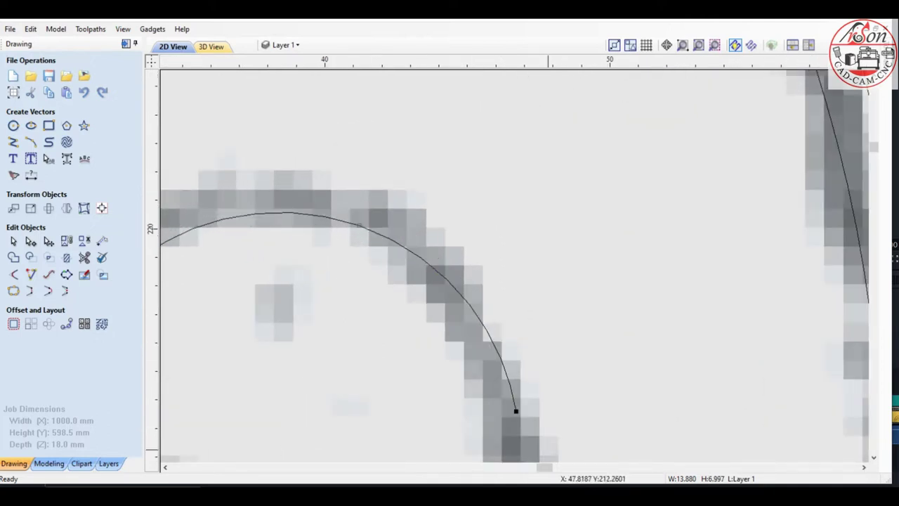
scroll(446, 450, down, 1)
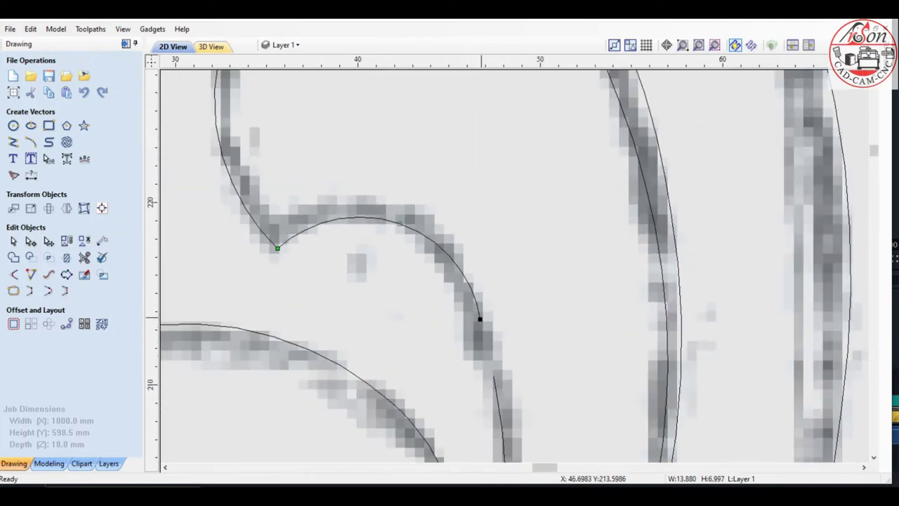
scroll(479, 320, up, 1)
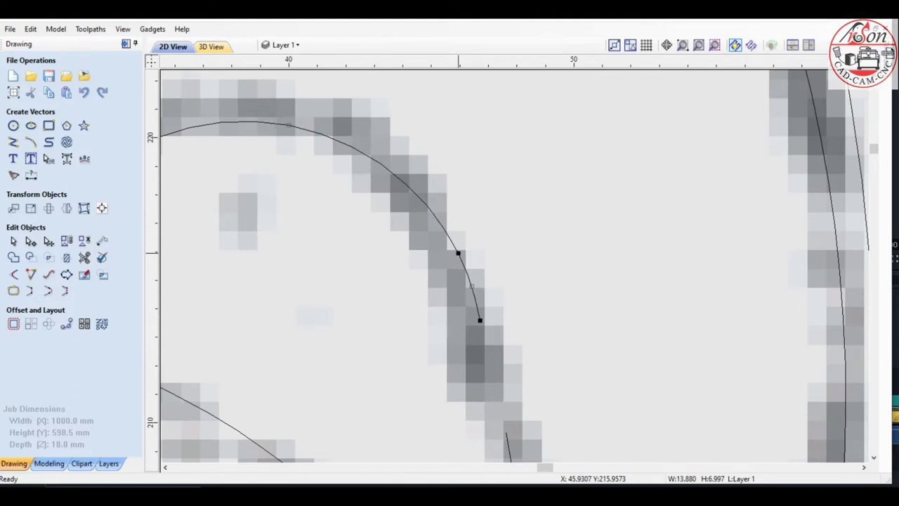
scroll(455, 247, down, 1)
- Join the upper stem arc and the lower-right curve into one vector, then clear the selection
click(441, 227)
shift+click(487, 385)
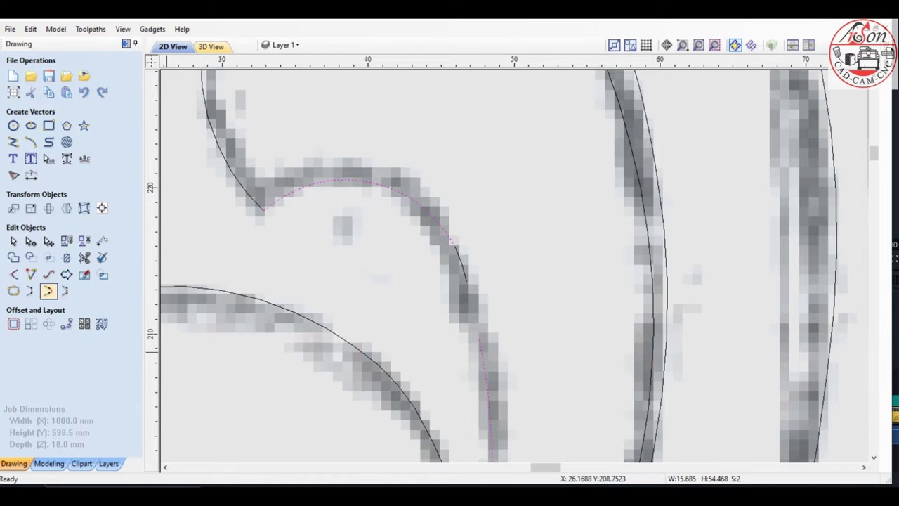
click(47, 290)
right_click(550, 370)
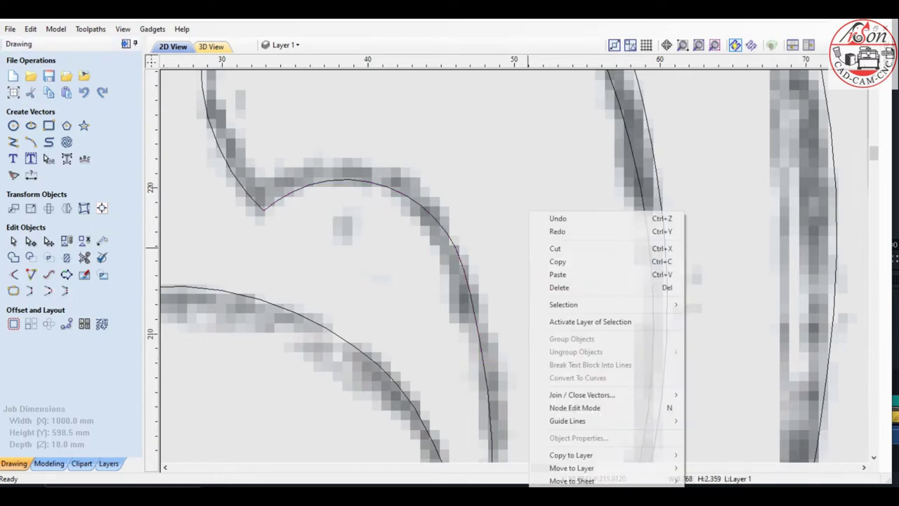
click(562, 286)
scroll(399, 170, down, 1)
scroll(399, 170, down, 1)
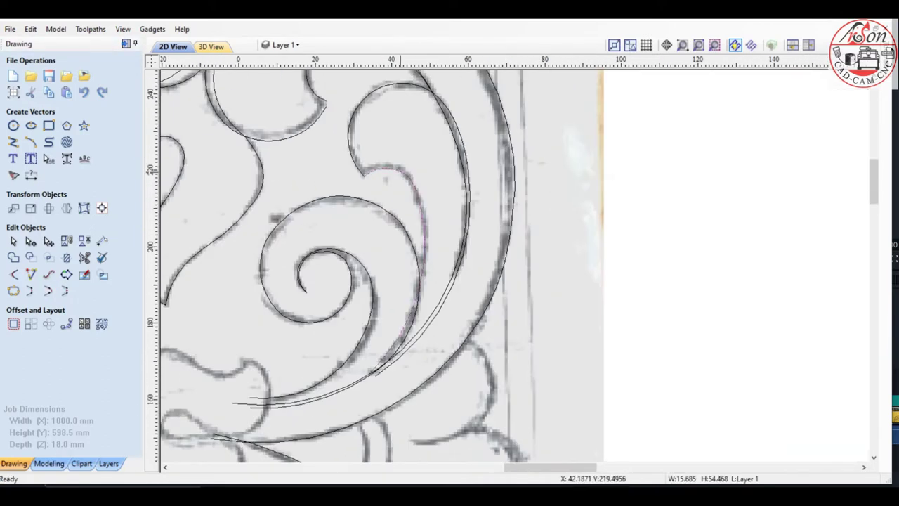
scroll(400, 172, down, 1)
click(414, 112)
click(736, 235)
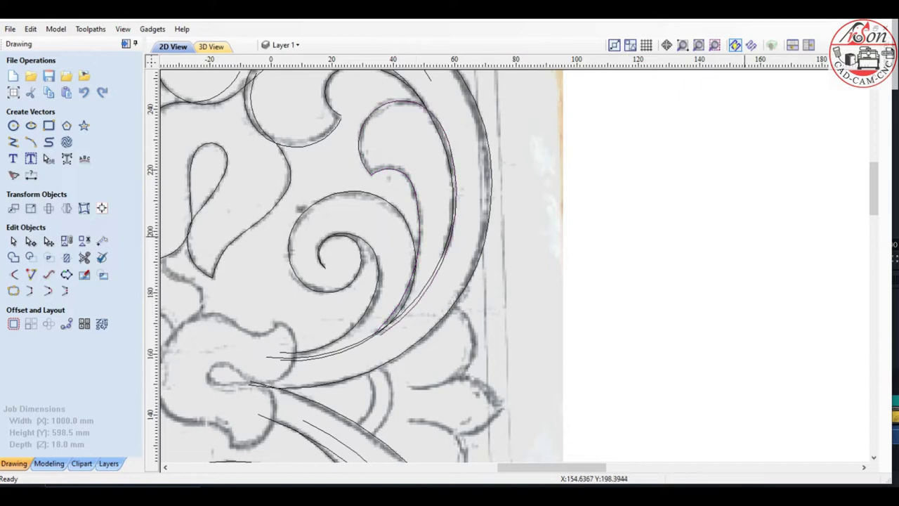
scroll(601, 232, down, 2)
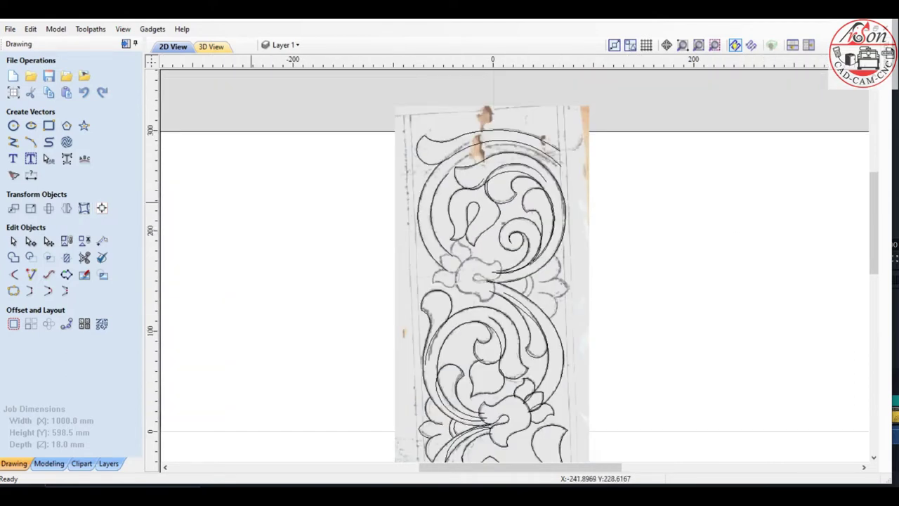
- Begin another three-point arc, then cancel it without drawing anything
scroll(251, 203, down, 1)
click(31, 142)
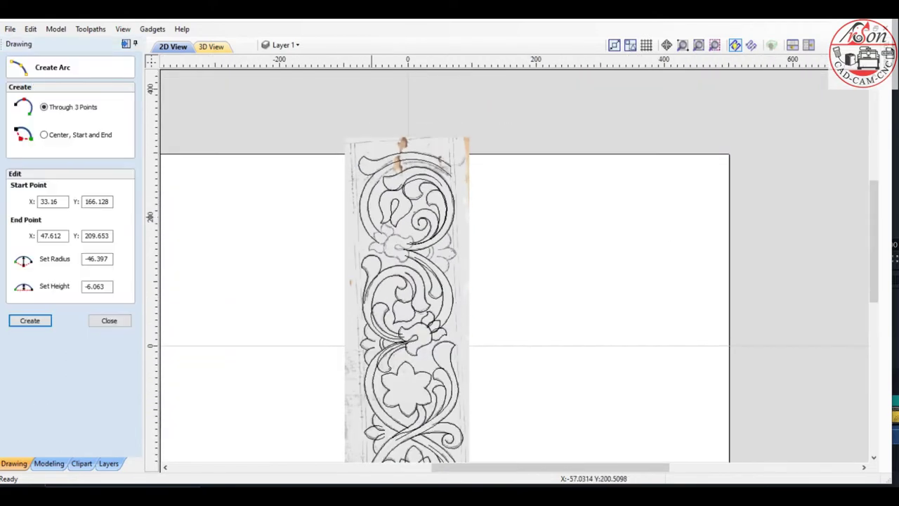
scroll(365, 211, up, 1)
scroll(347, 162, up, 1)
scroll(347, 162, down, 1)
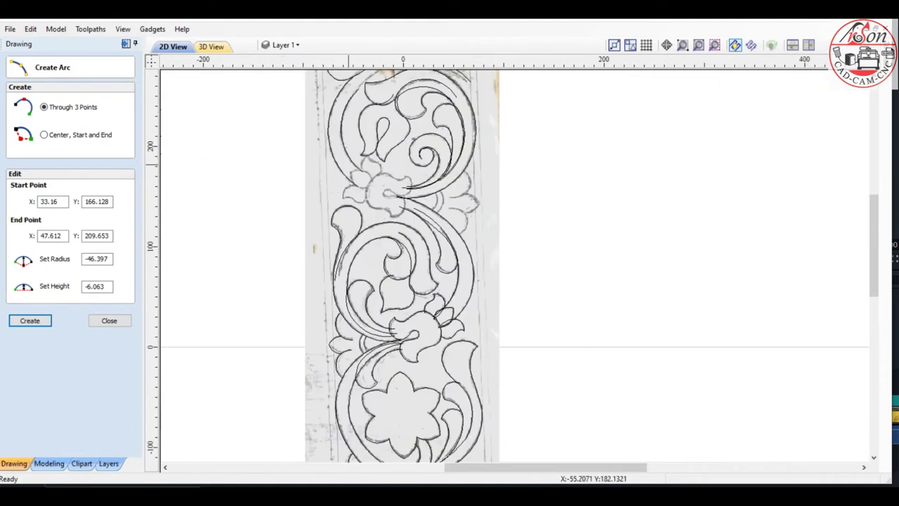
scroll(347, 164, down, 1)
key(Escape)
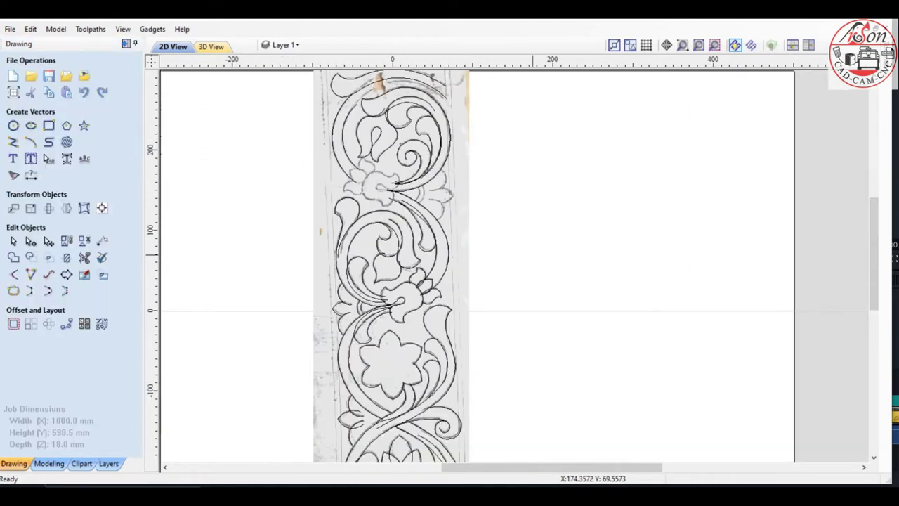
scroll(541, 270, down, 2)
scroll(540, 271, up, 1)
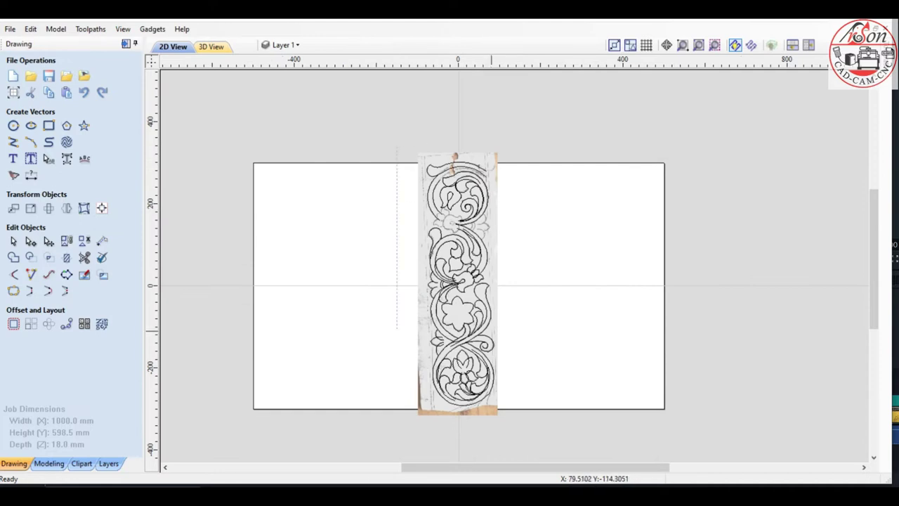
- Select all carving vectors and export them as the EPS file 'mmm'
key(ctrl+a)
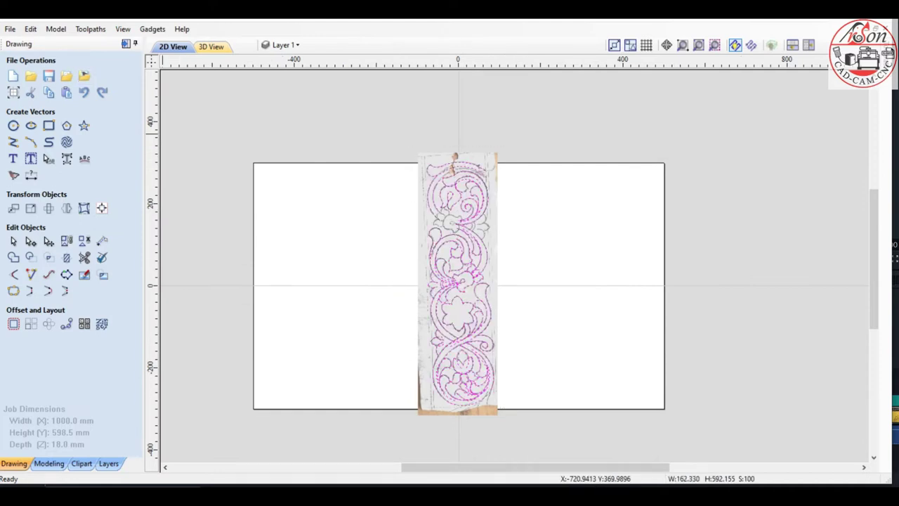
click(10, 28)
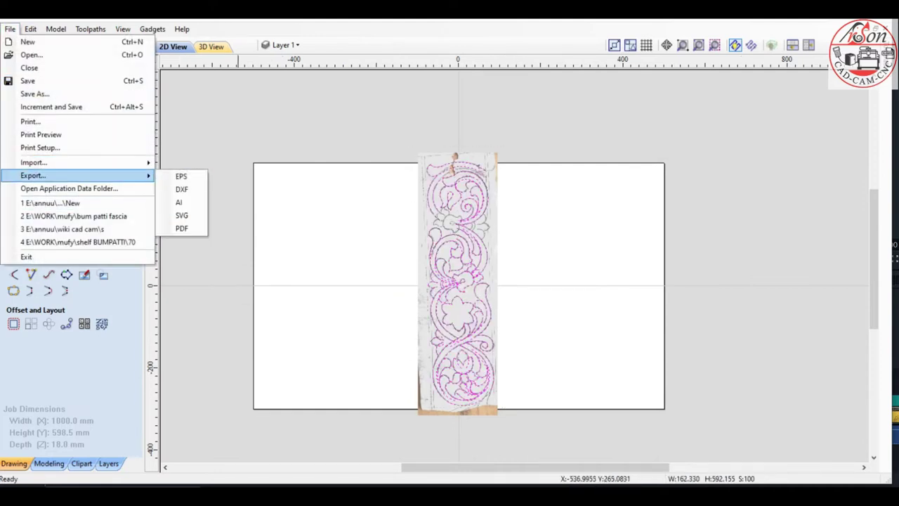
click(182, 176)
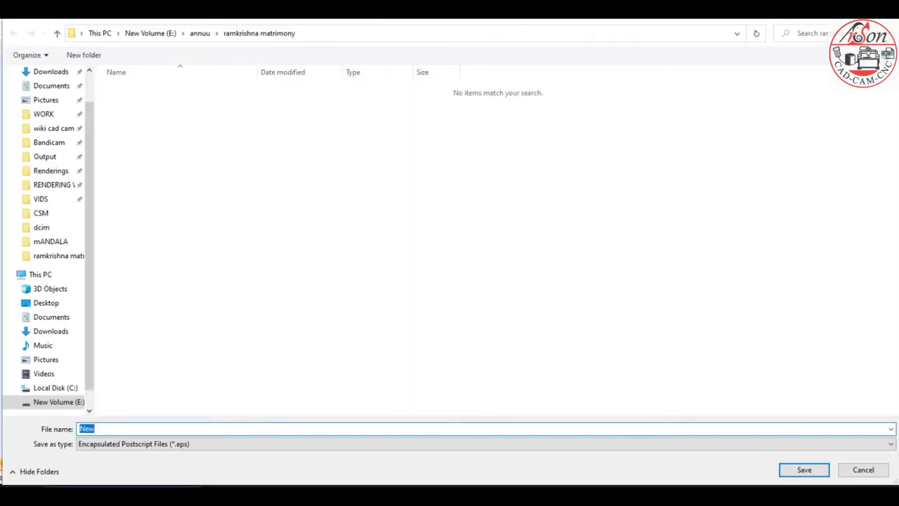
text(mmm)
key(Return)
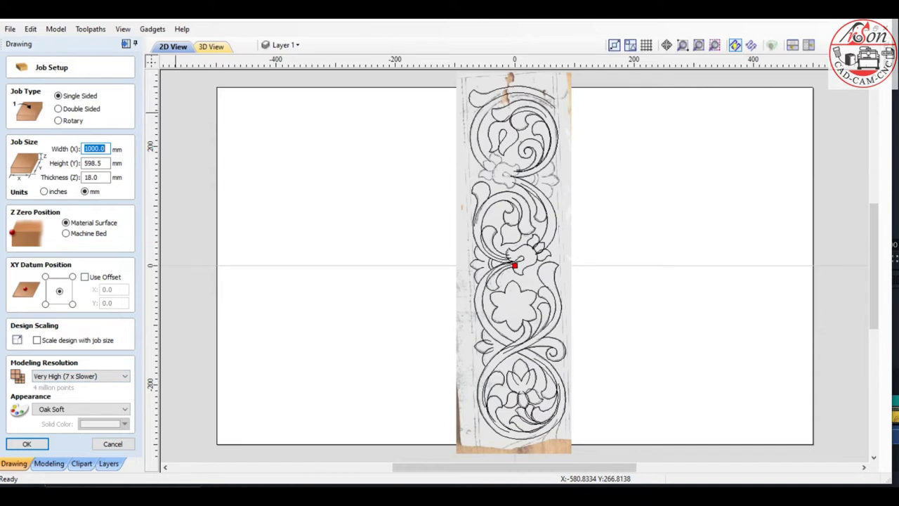
- Accept the job setup, then select the whole design and check its size, 193.725 × 639.759 mm
scroll(440, 308, down, 2)
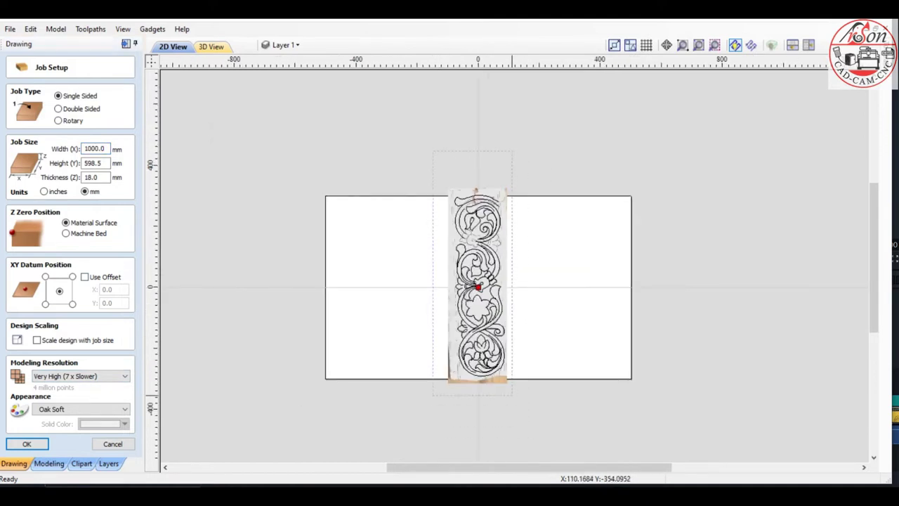
click(26, 443)
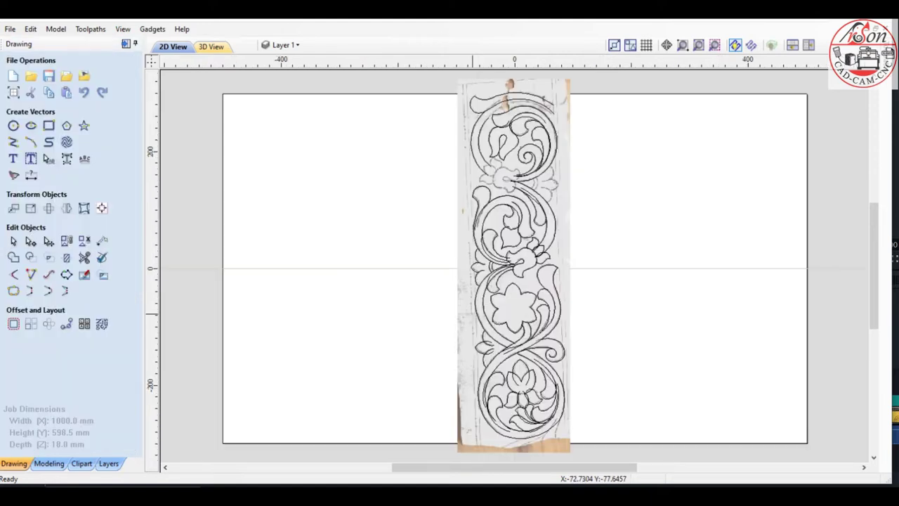
scroll(472, 315, down, 1)
key(ctrl+a)
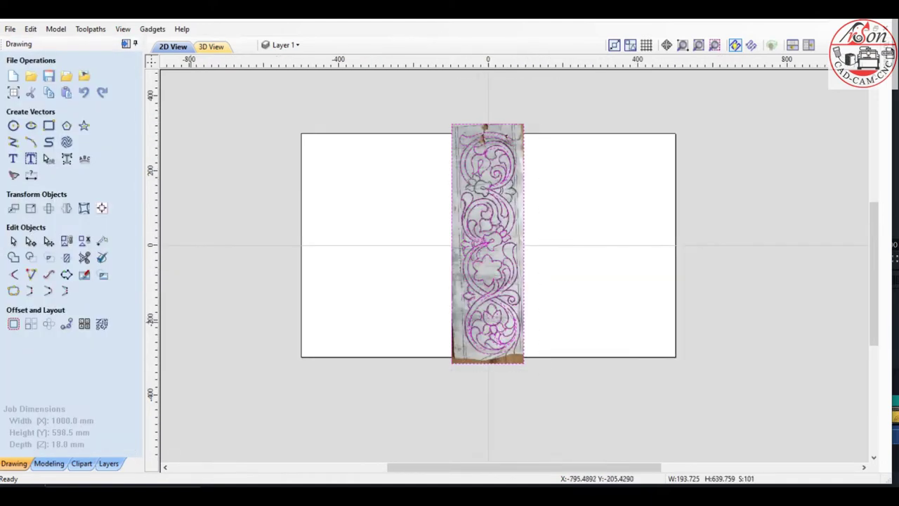
click(30, 208)
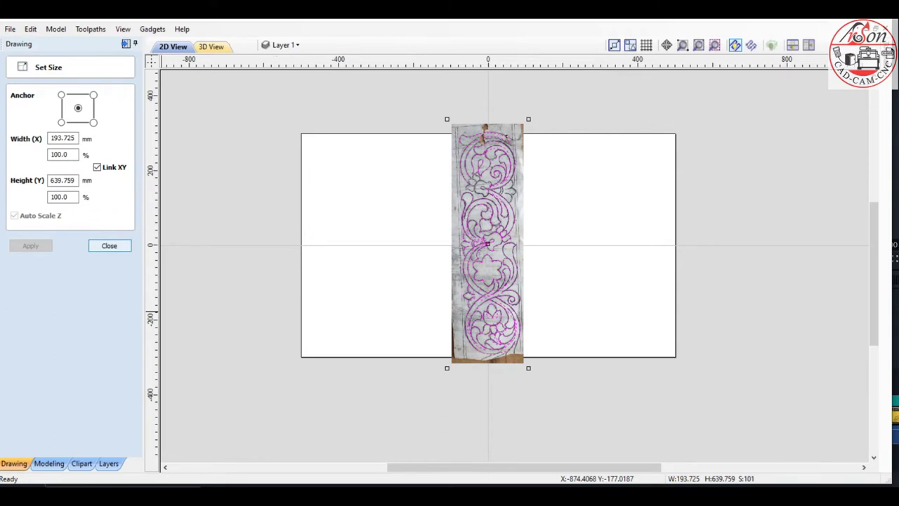
click(109, 245)
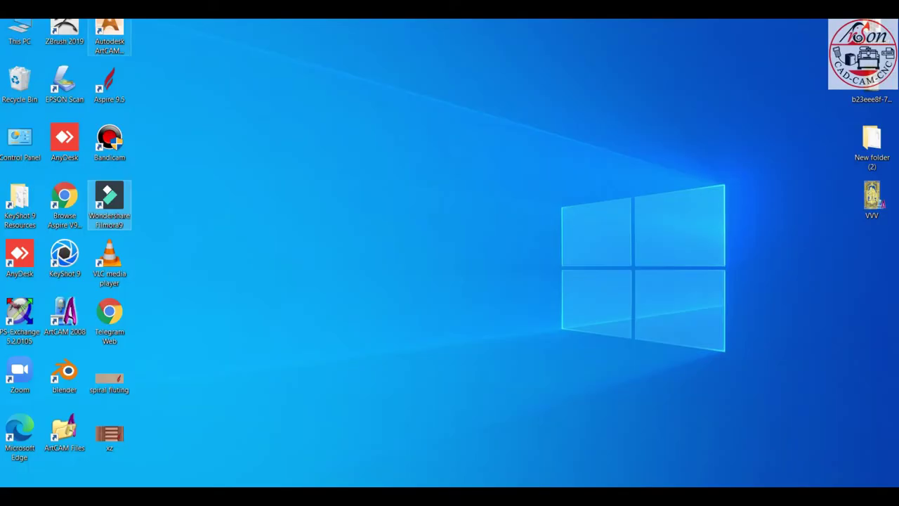
- Launch Autodesk ArtCAM 2018 from its desktop shortcut
click(109, 31)
double_click(109, 32)
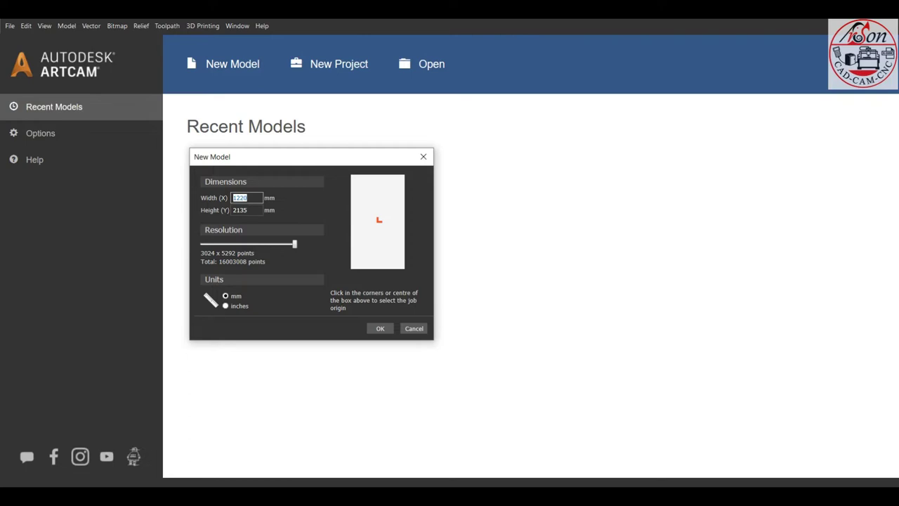
- Enter width 200 mm and height 700 mm in New Model and confirm
text(20)
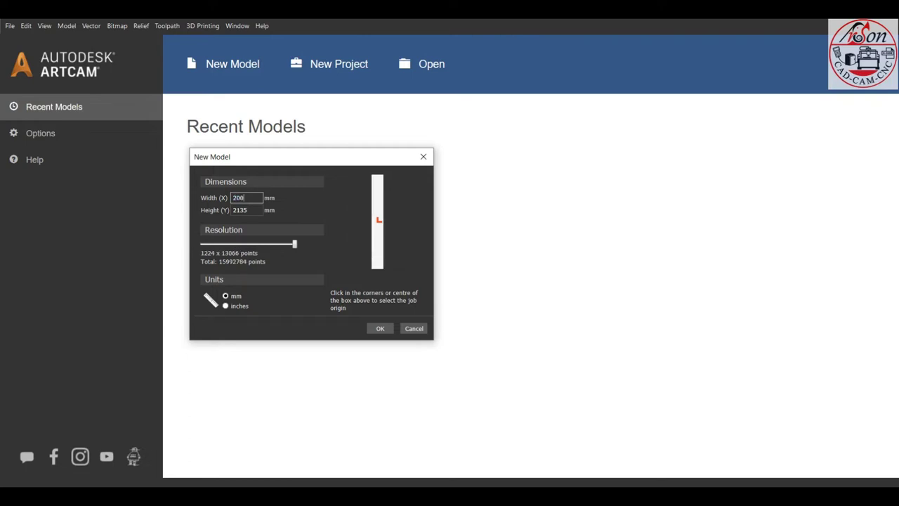
click(240, 210)
text(700)
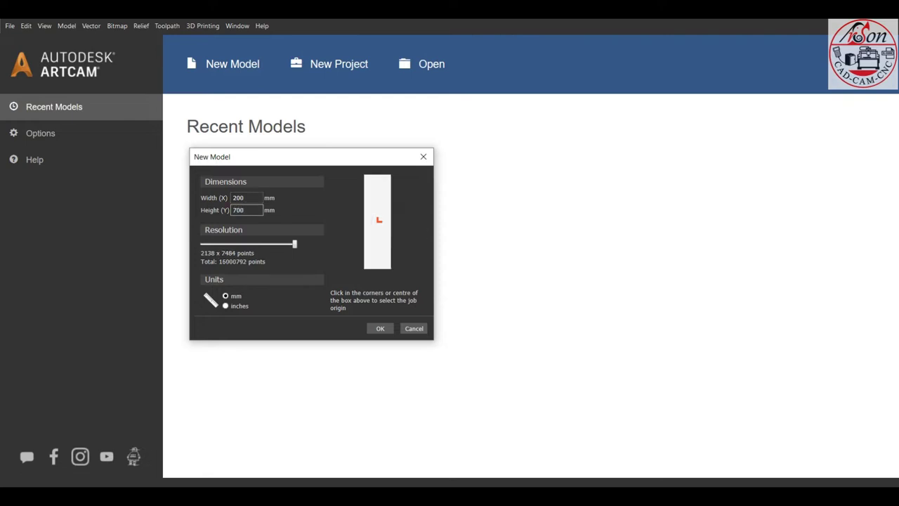
key(Tab)
key(Return)
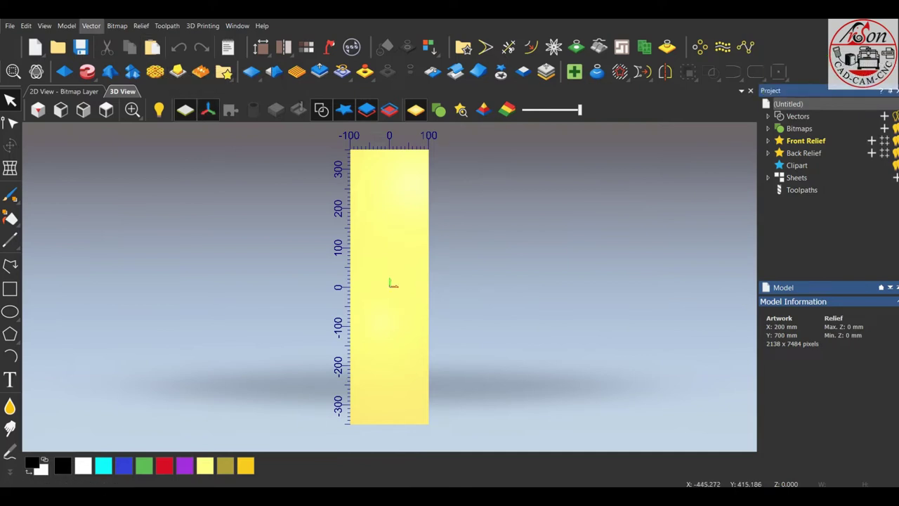
- Import mmm.eps from the annuu\ramkrishna matrimony folder as vectors
click(91, 25)
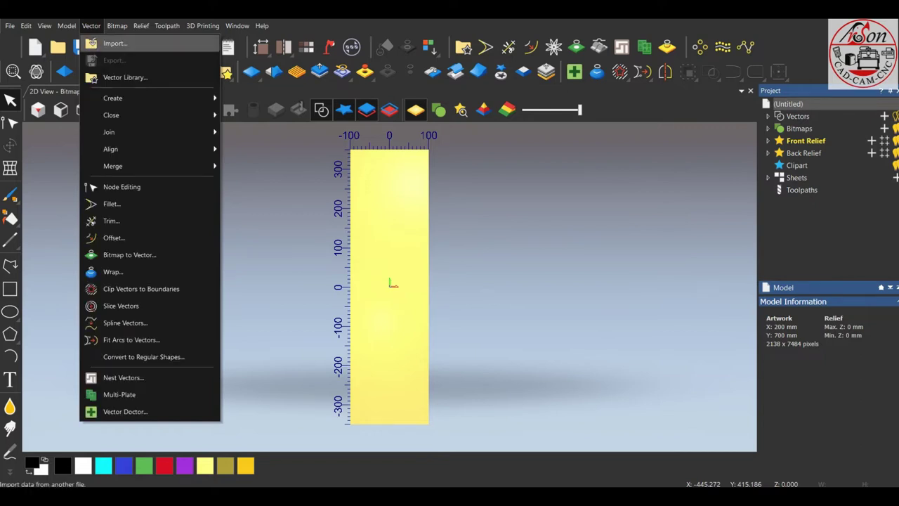
click(115, 42)
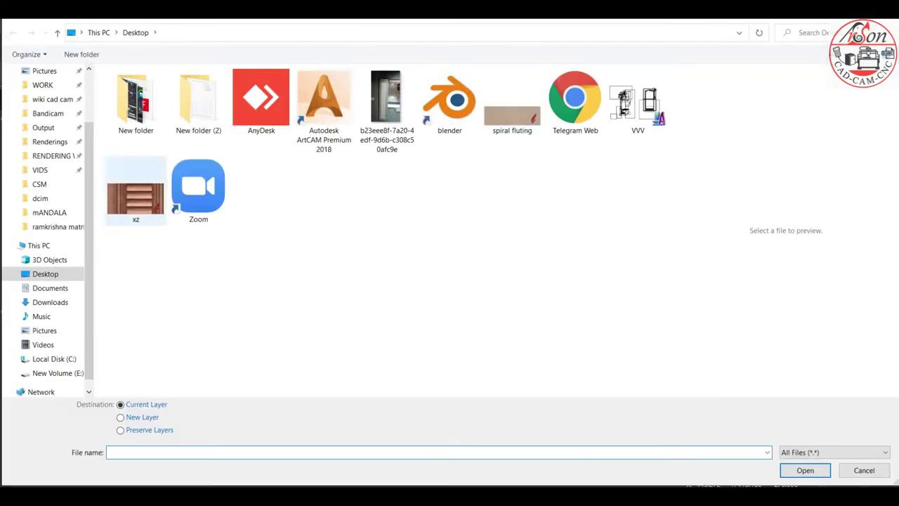
click(52, 99)
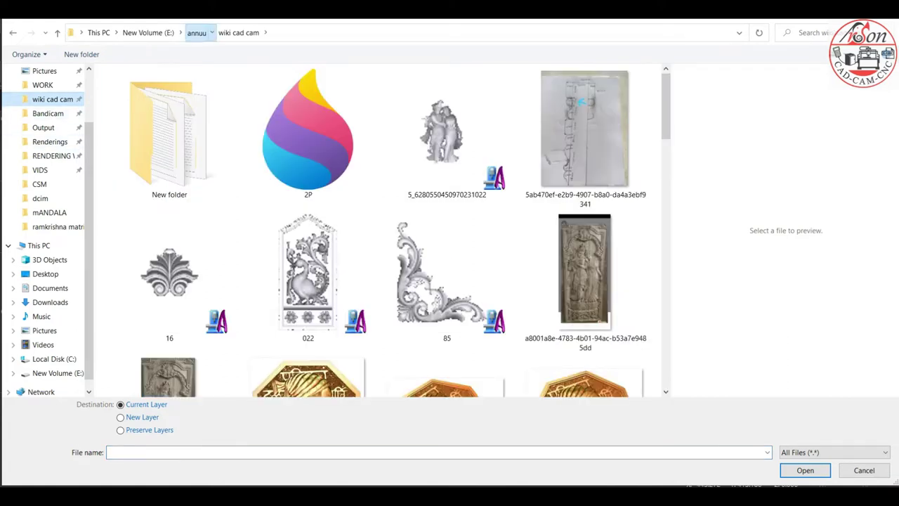
click(196, 33)
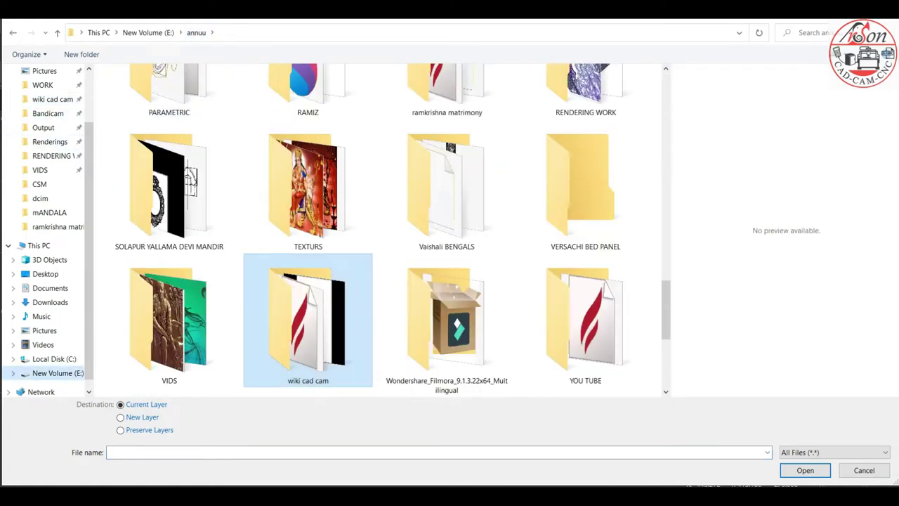
scroll(352, 295, up, 2)
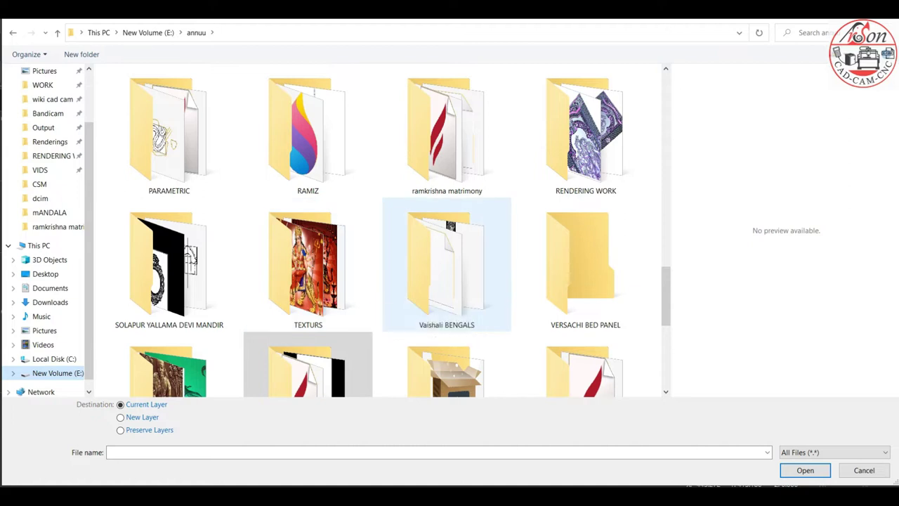
double_click(447, 133)
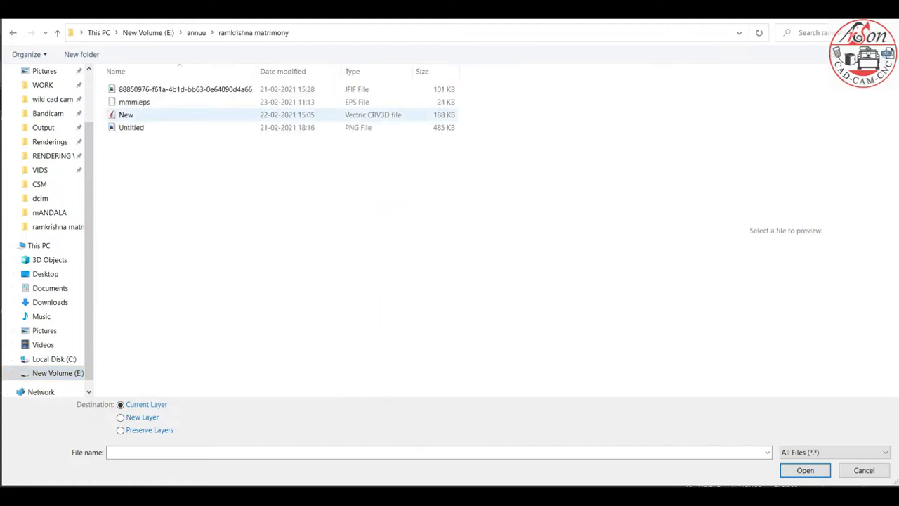
click(134, 102)
click(805, 470)
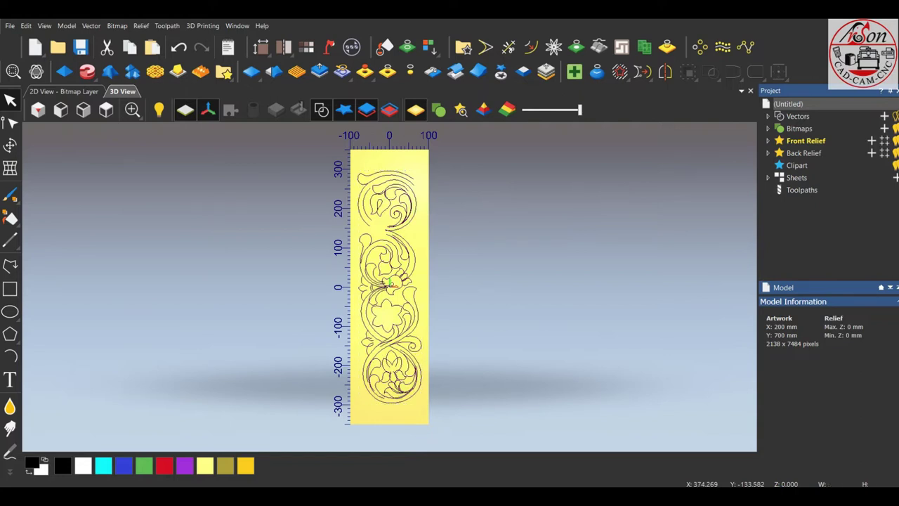
- Zoom in beside the lower round scroll and cancel a misplaced first arc attempt
scroll(415, 330, up, 2)
scroll(415, 317, up, 2)
scroll(415, 281, up, 2)
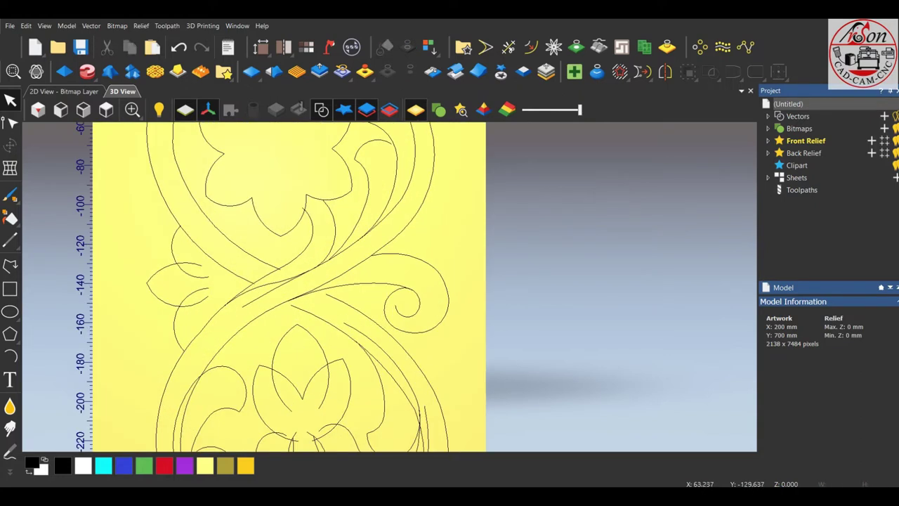
scroll(351, 281, down, 3)
scroll(351, 281, down, 1)
scroll(351, 295, up, 3)
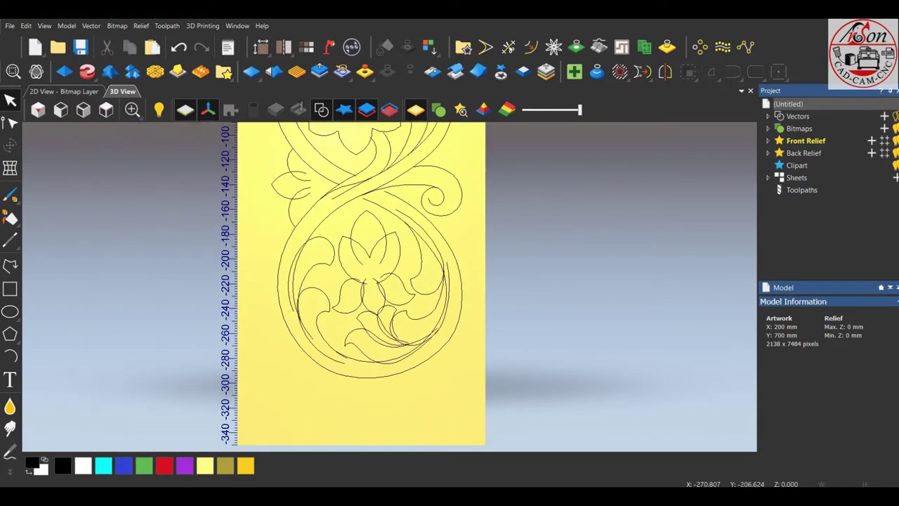
click(10, 356)
scroll(268, 223, up, 3)
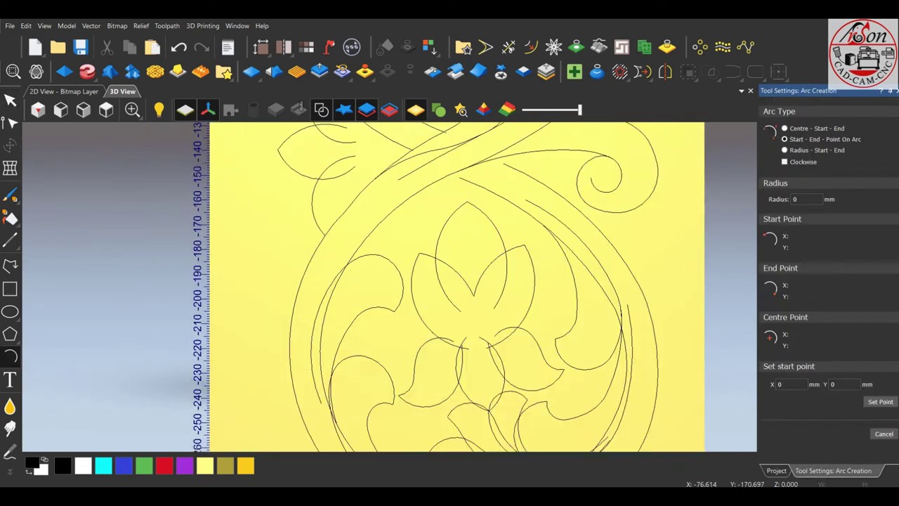
scroll(218, 296, up, 1)
click(225, 307)
click(227, 303)
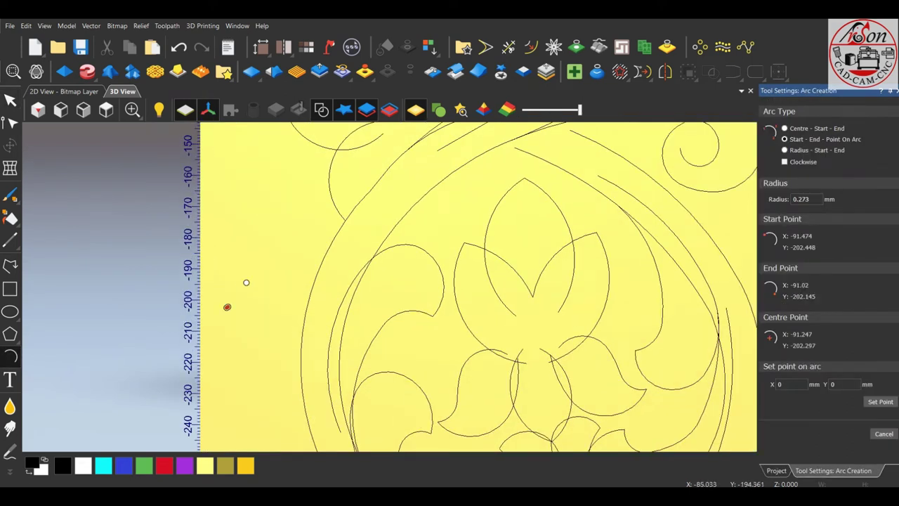
scroll(245, 281, up, 2)
key(Escape)
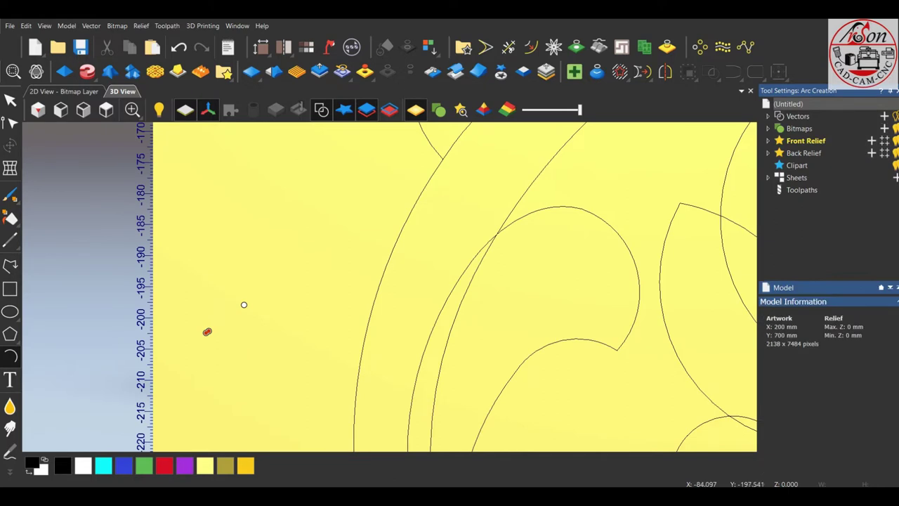
- Draw two connected arcs, radii 17.827 and 7.76 mm, forming a hook left of the scroll
click(10, 357)
click(209, 312)
click(261, 280)
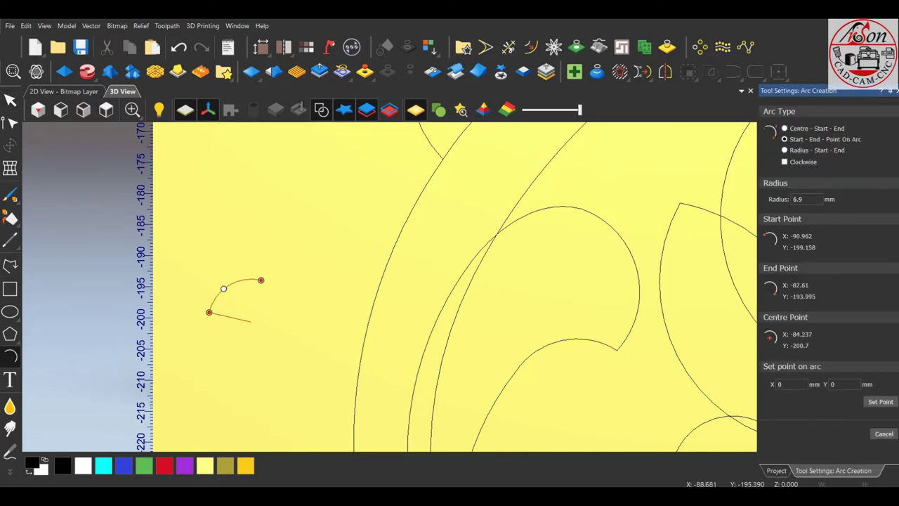
click(221, 287)
scroll(253, 298, up, 2)
click(281, 326)
click(269, 260)
scroll(268, 281, up, 2)
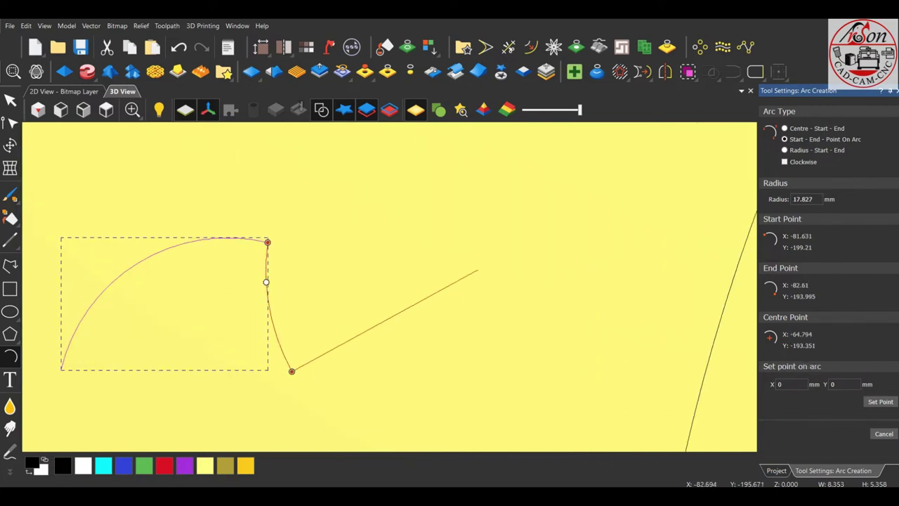
click(266, 282)
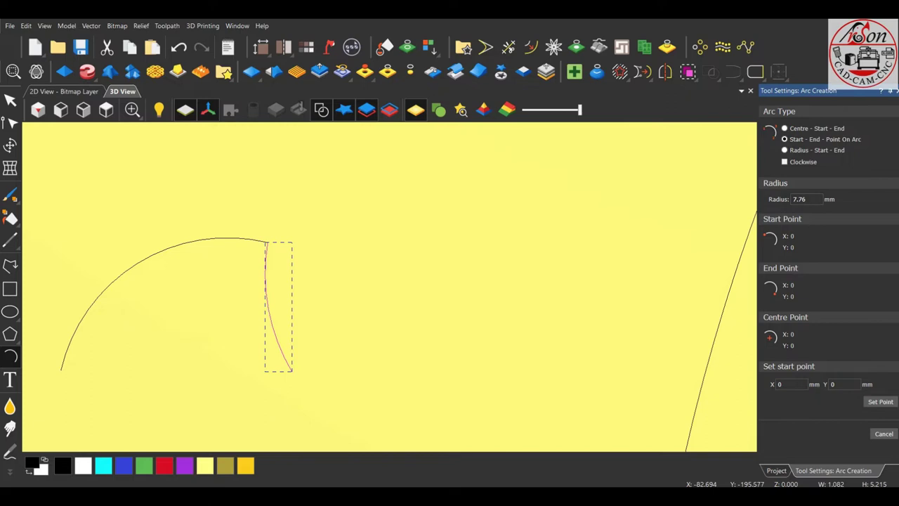
key(Escape)
- Join the two arcs into one curve and drag its nodes to tighten the hook
shift+click(169, 253)
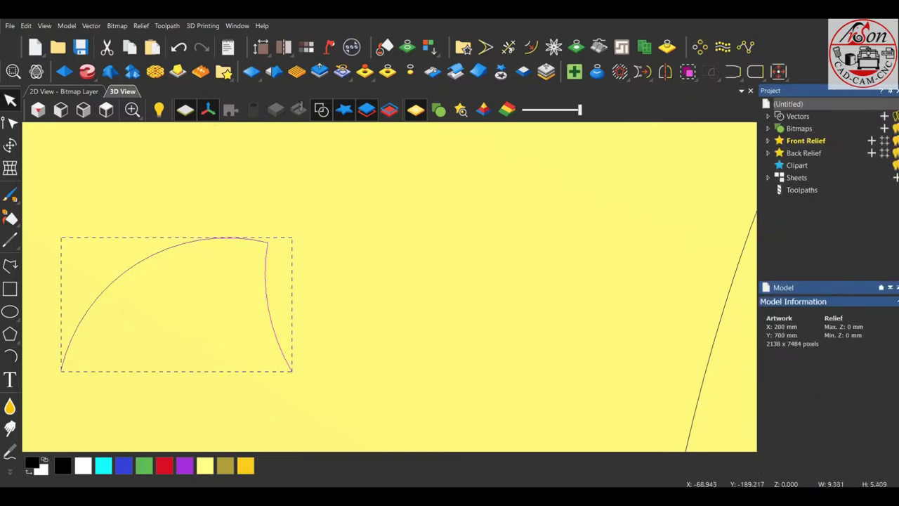
click(733, 71)
click(734, 142)
click(10, 123)
drag(267, 242, 274, 275)
drag(148, 278, 141, 265)
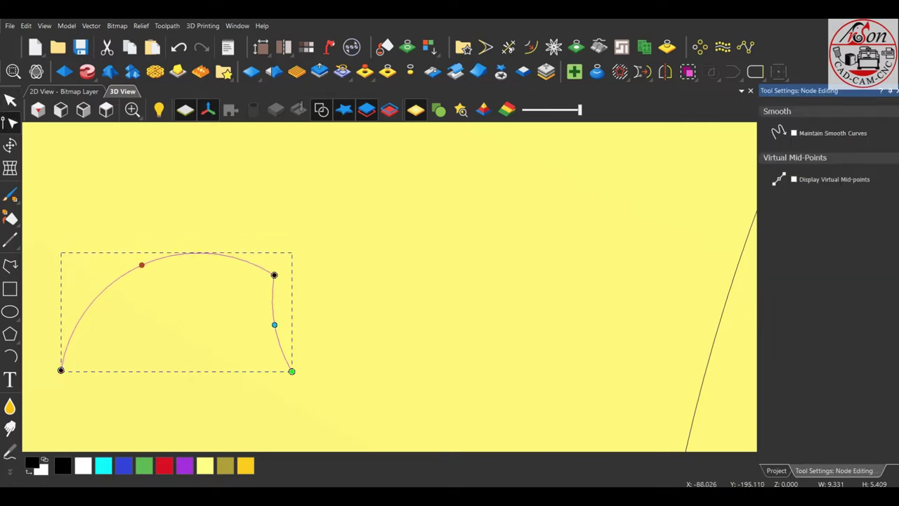
drag(274, 275, 254, 277)
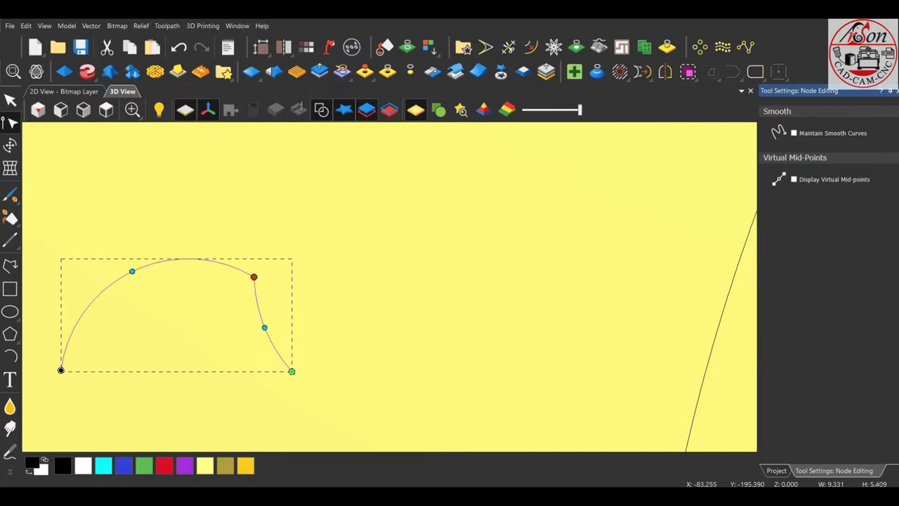
scroll(302, 309, down, 3)
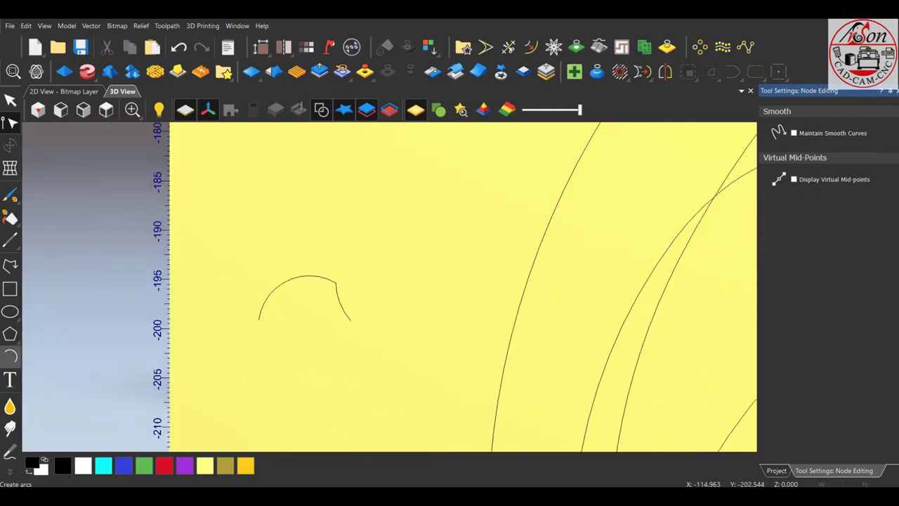
- Draw a flatter hooked curve below the first curl from two arcs, radii 5.889 and 8.531 mm
click(10, 356)
scroll(238, 384, up, 2)
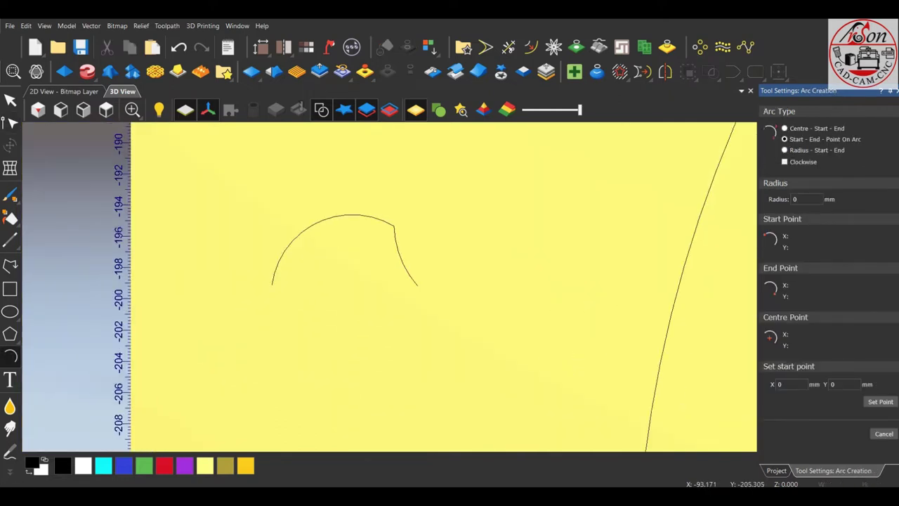
click(368, 330)
click(241, 388)
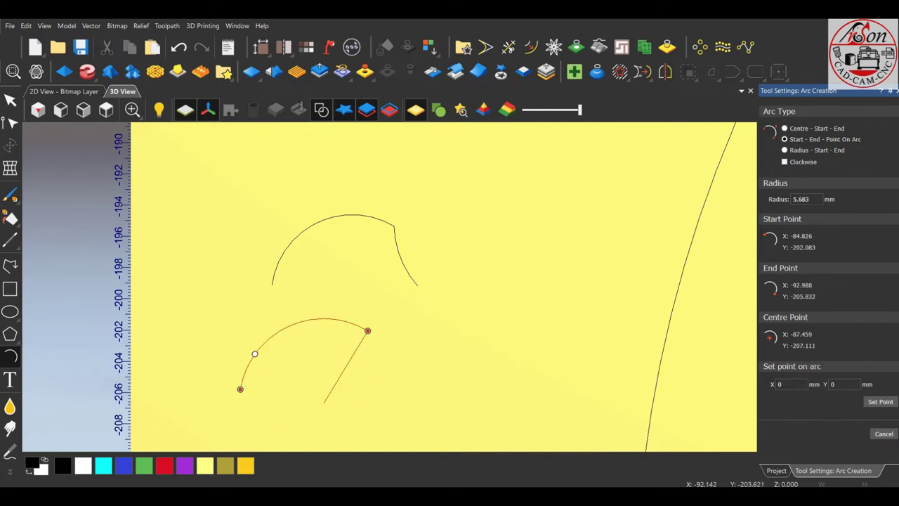
click(254, 360)
scroll(369, 361, up, 2)
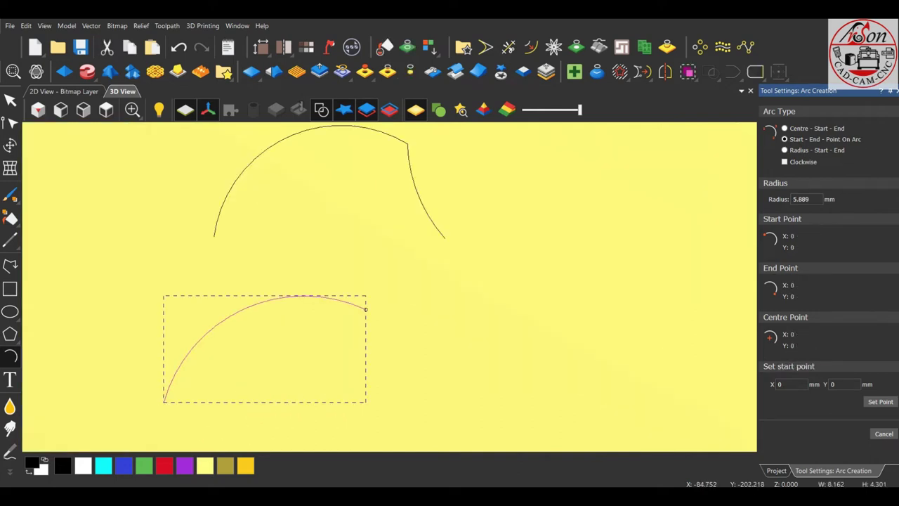
click(365, 309)
click(401, 402)
click(389, 355)
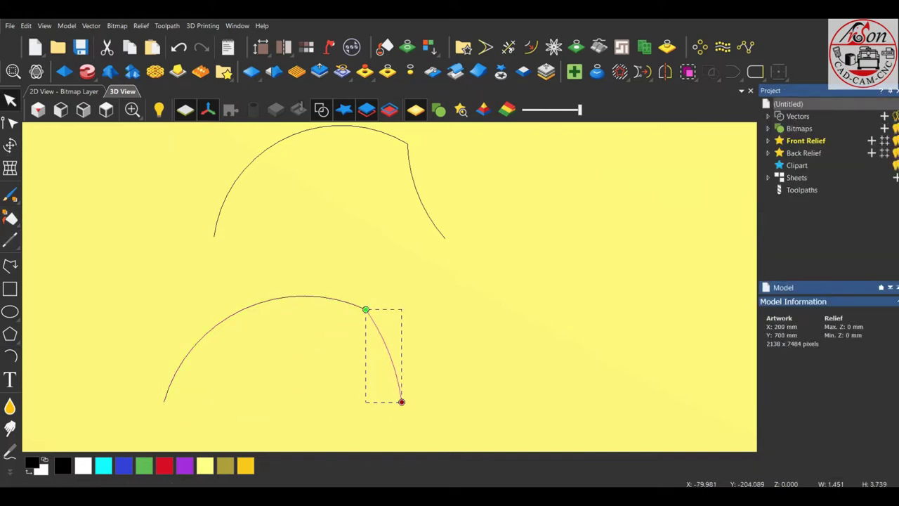
- Window-select both hook curves together
key(Escape)
scroll(390, 286, down, 2)
scroll(390, 287, down, 2)
scroll(376, 283, down, 1)
drag(338, 246, 401, 308)
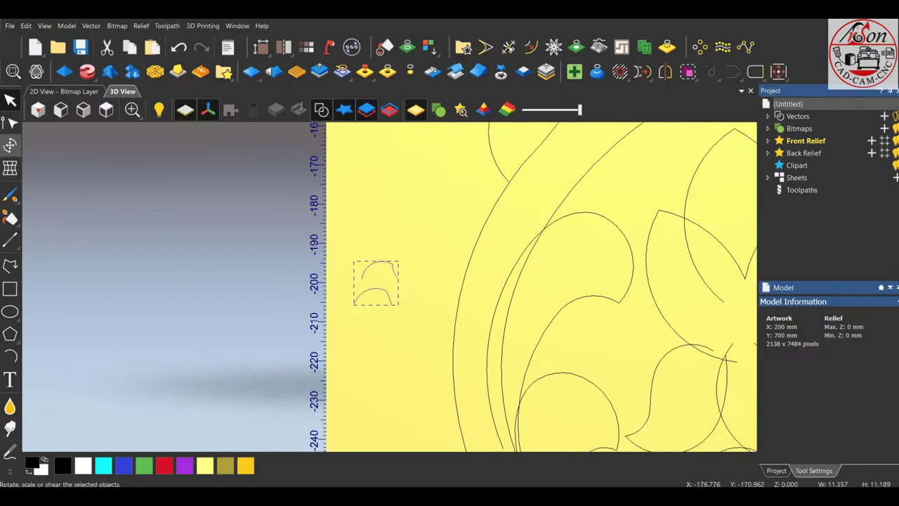
- Select the lower and upper hook curves and mirror them sideways into a symmetric curl pair
click(9, 144)
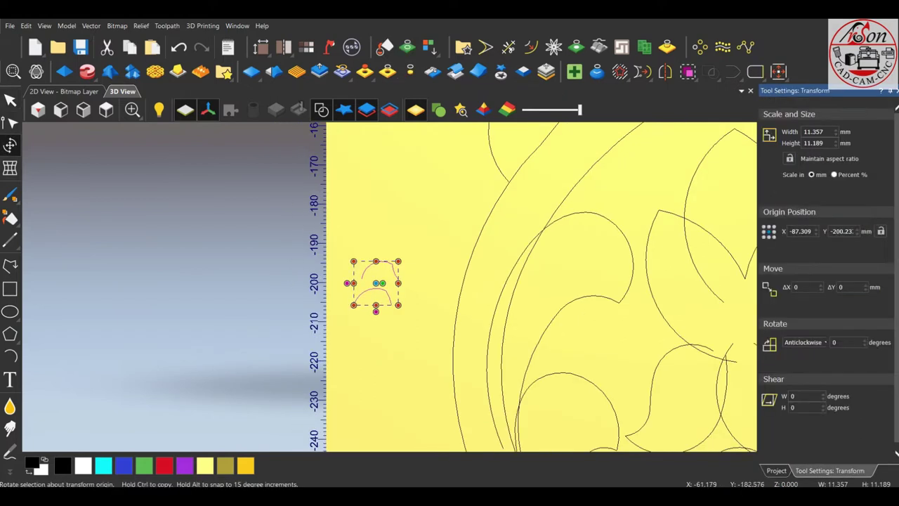
key(Escape)
click(391, 301)
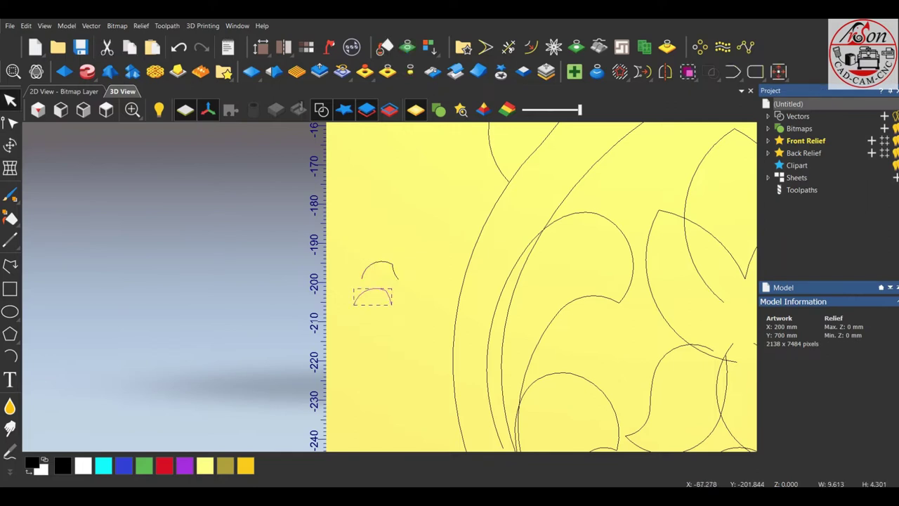
key(Escape)
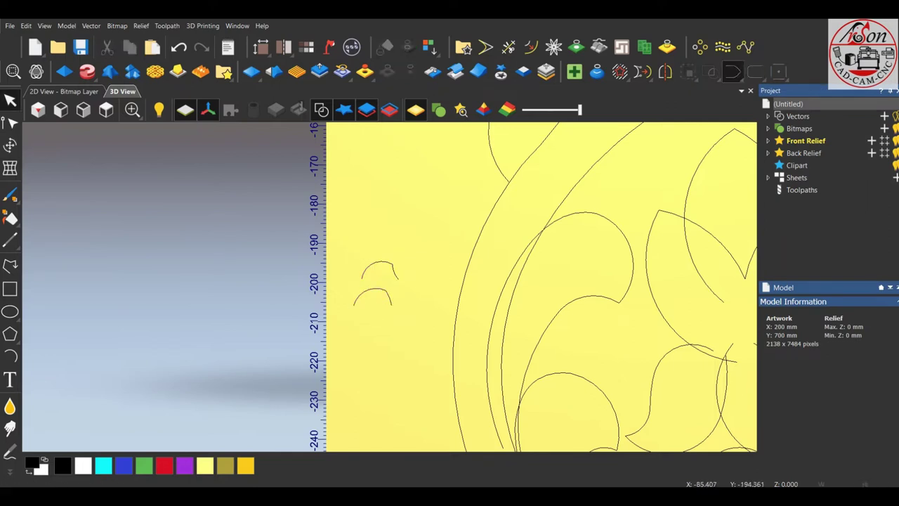
click(387, 293)
scroll(390, 263, up, 2)
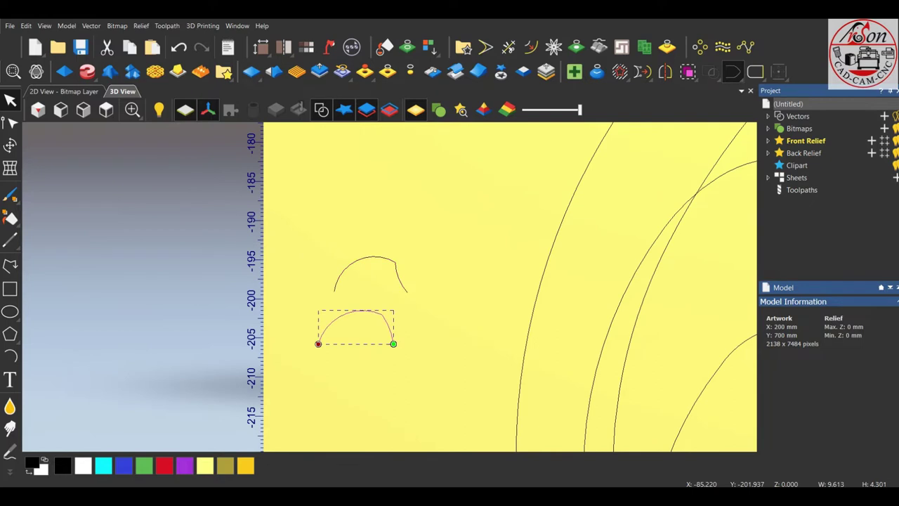
shift+click(373, 257)
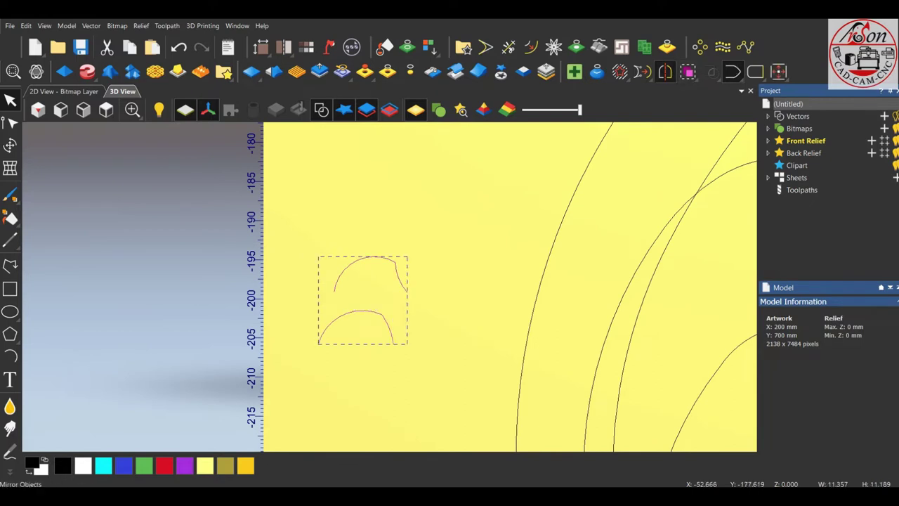
click(665, 71)
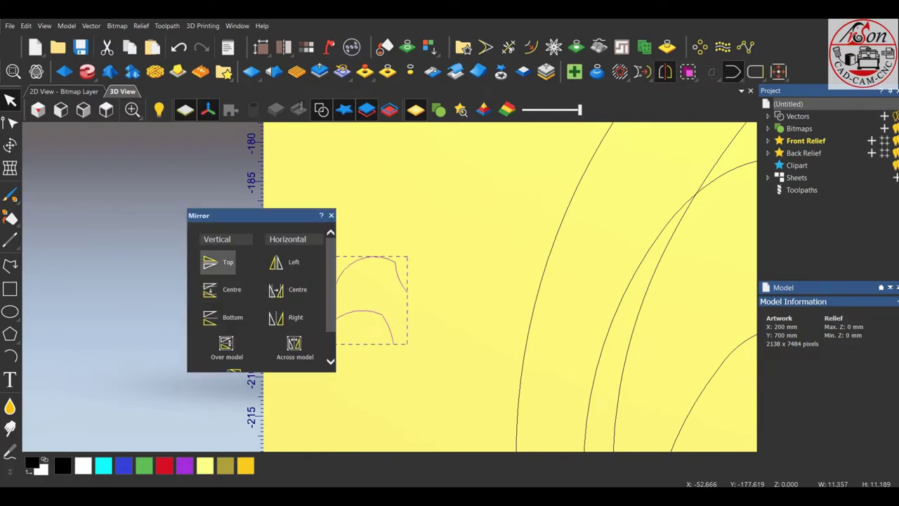
click(276, 262)
click(330, 215)
- Select all vectors in the design and ungroup them
scroll(376, 288, down, 2)
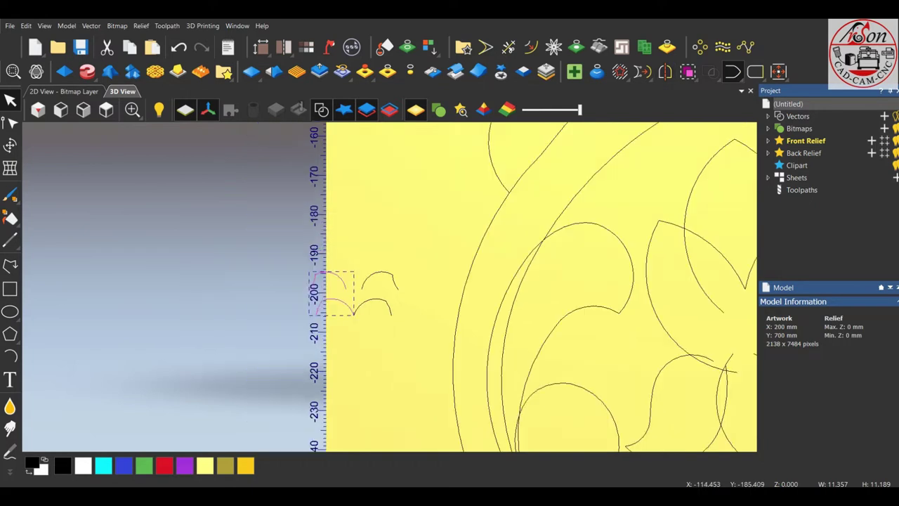
scroll(376, 288, down, 3)
mouse_move(300, 265)
mouse_down()
mouse_move(401, 320)
mouse_move(423, 407)
mouse_up()
scroll(423, 407, down, 2)
scroll(347, 187, up, 4)
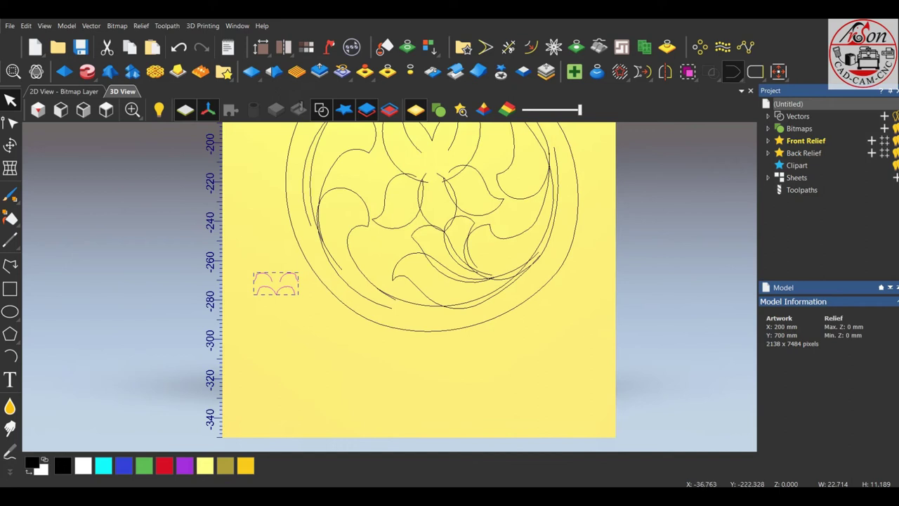
key(ctrl+a)
scroll(418, 281, down, 2)
scroll(418, 281, up, 1)
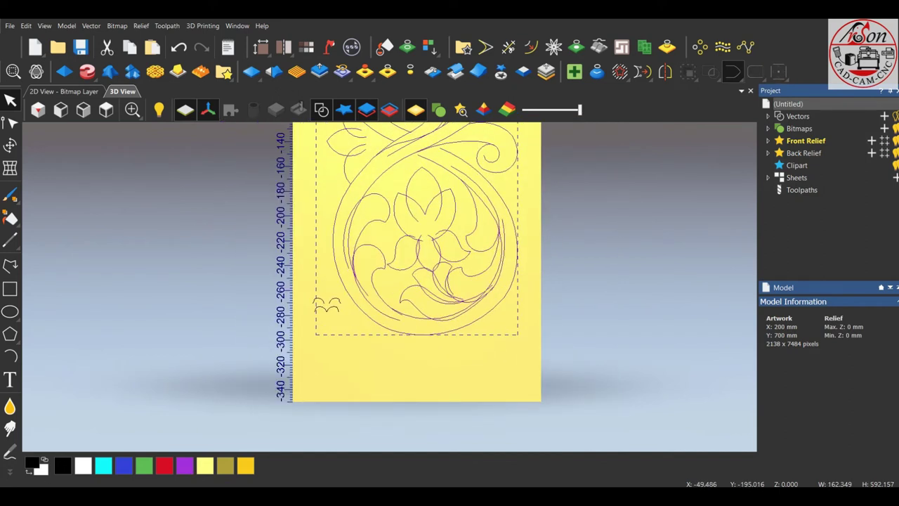
right_click(356, 299)
click(397, 85)
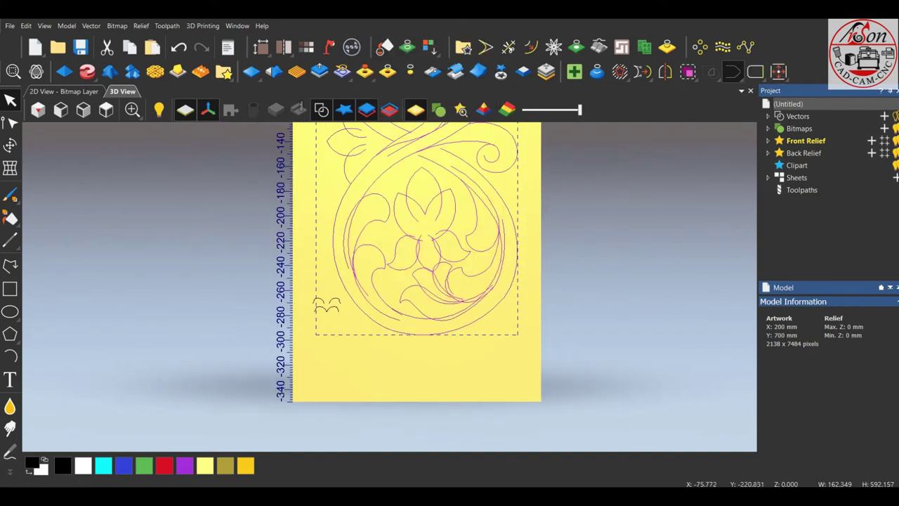
- Select the inner left curve of the round scroll for relief building
scroll(347, 224, up, 1)
key(Escape)
click(352, 220)
scroll(348, 239, up, 1)
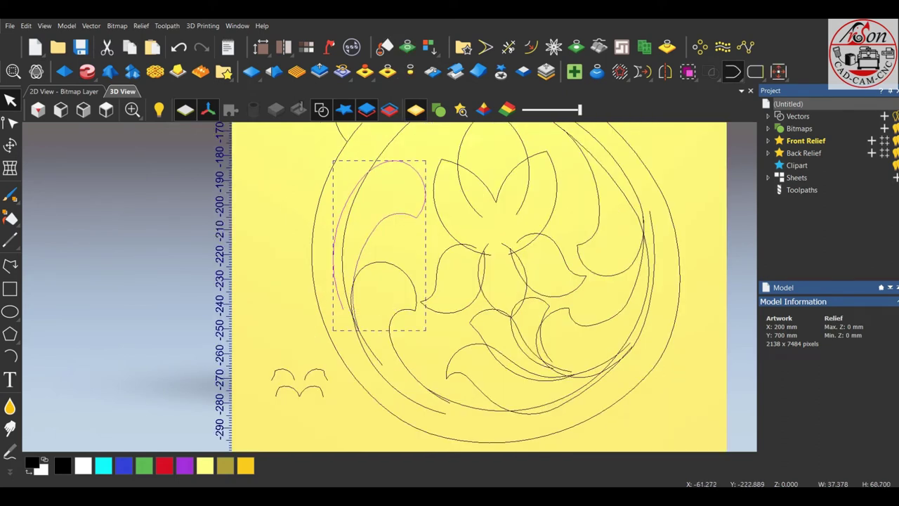
click(87, 71)
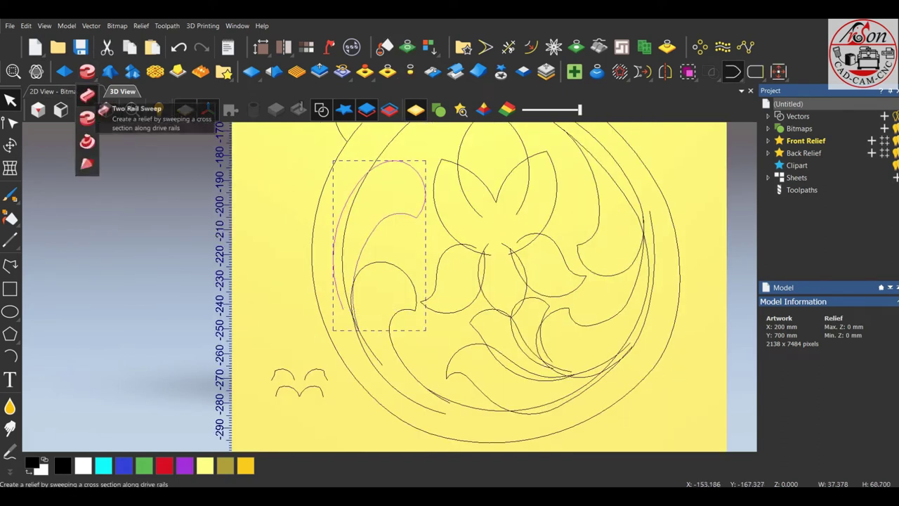
- Start a Two Rail Sweep with the small arc as its single cross section
click(86, 95)
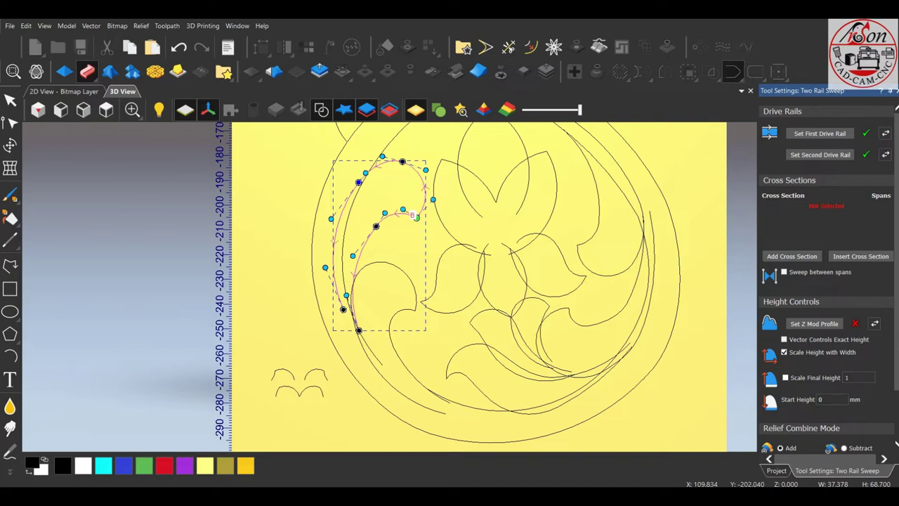
click(316, 374)
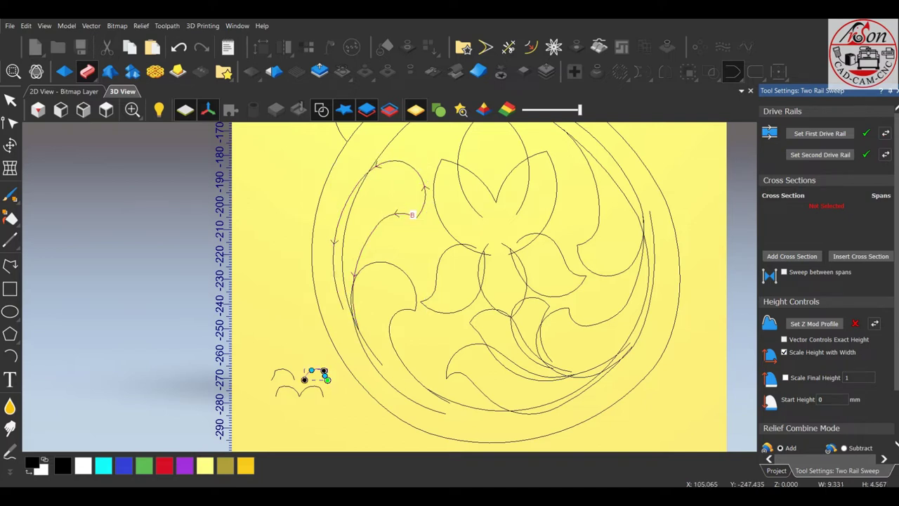
click(791, 255)
mouse_move(478, 281)
mouse_down()
mouse_move(505, 232)
mouse_move(464, 260)
mouse_up()
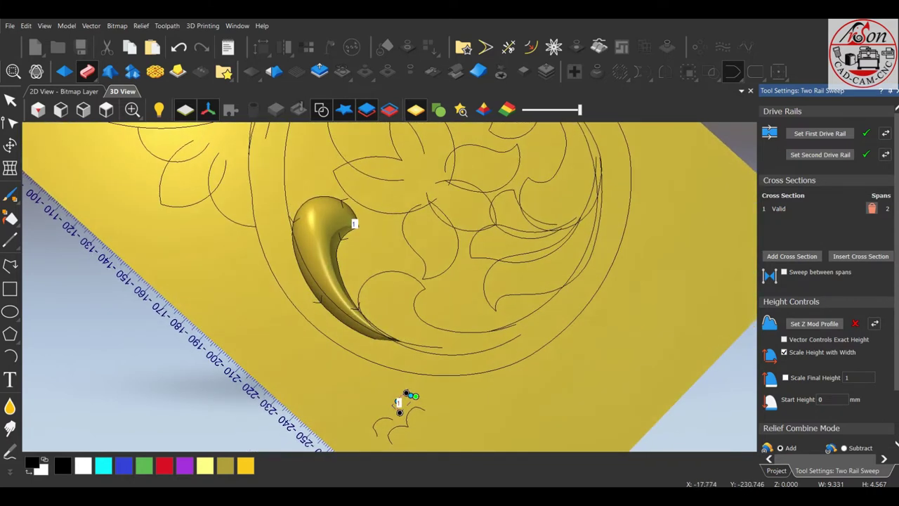
drag(411, 396, 419, 408)
click(791, 255)
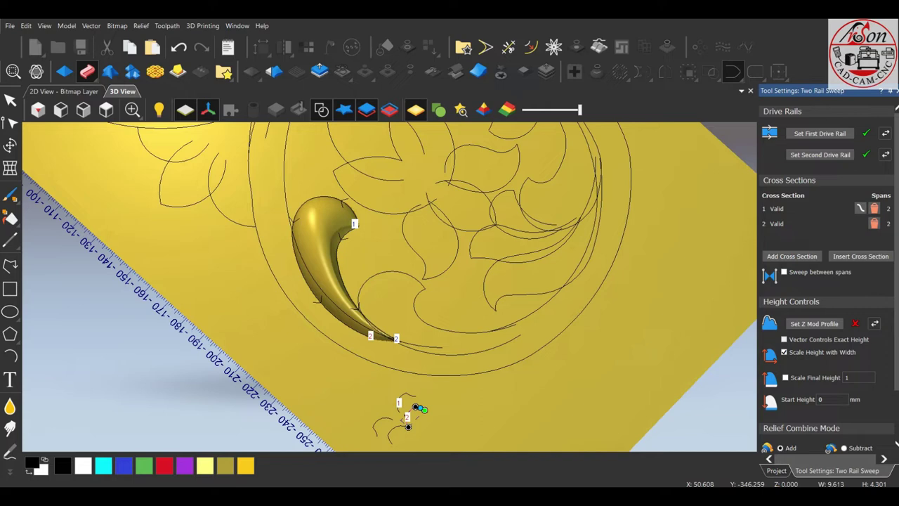
click(873, 207)
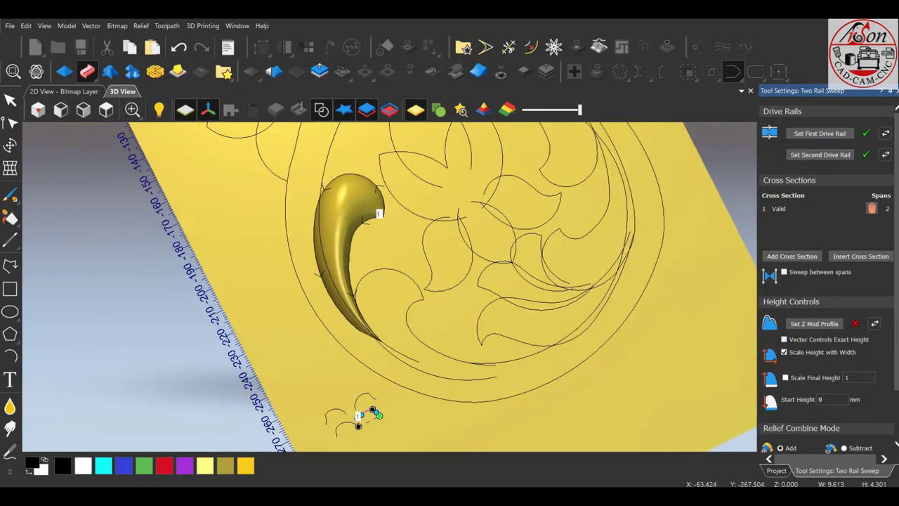
- Reshape the cross-section arc by dragging its nodes in top view
drag(373, 411, 369, 394)
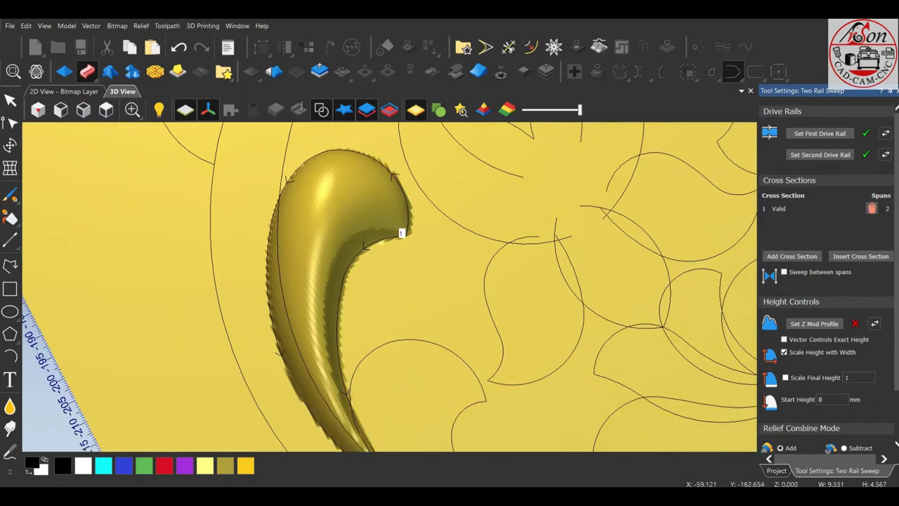
click(106, 109)
scroll(361, 391, up, 2)
scroll(361, 414, up, 2)
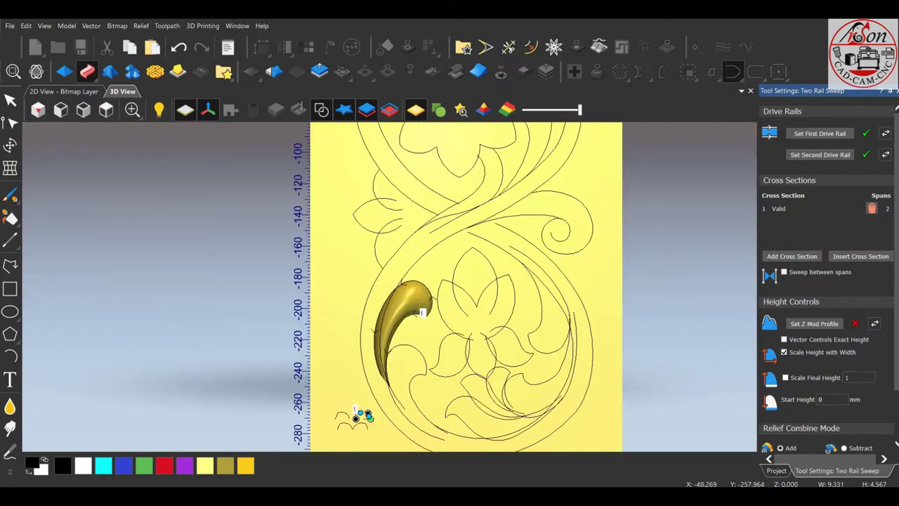
scroll(341, 401, up, 2)
scroll(341, 313, up, 3)
scroll(365, 303, up, 3)
drag(338, 307, 316, 311)
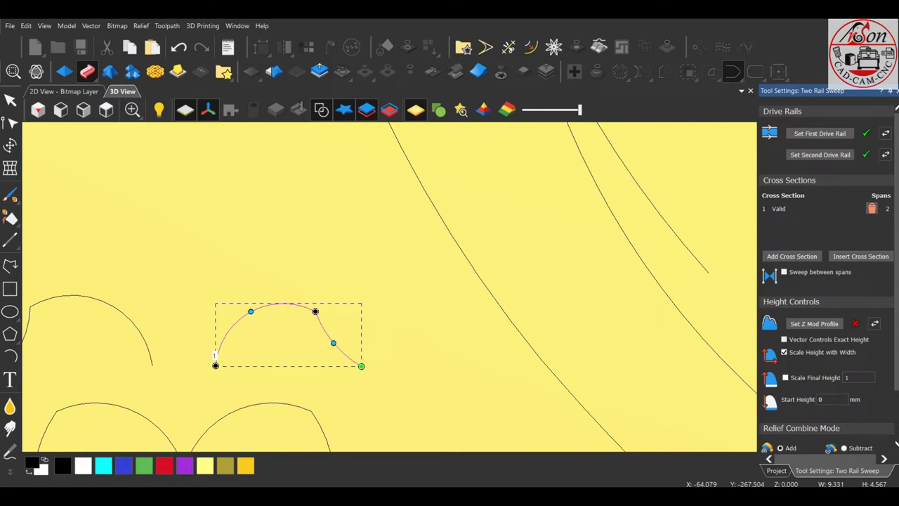
drag(315, 311, 321, 316)
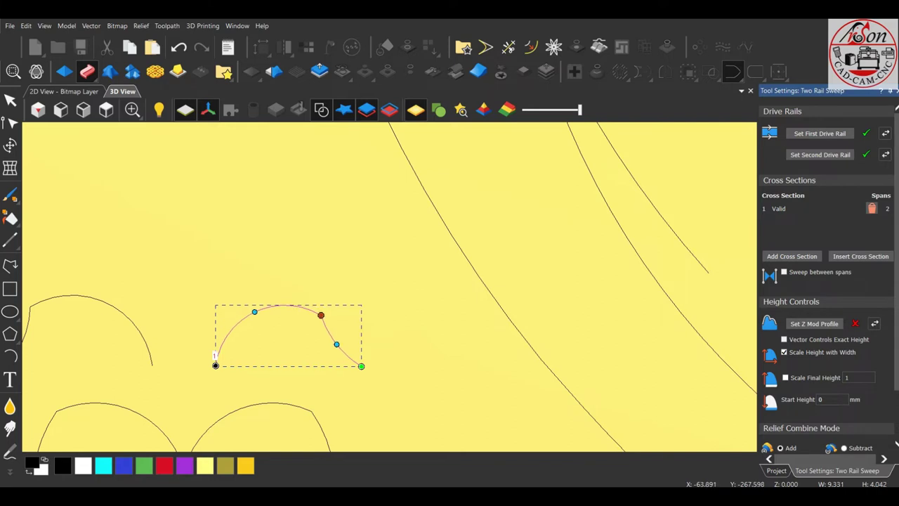
- Scale the leaf sweep to an 11 mm final height, merge it high, and apply
scroll(389, 288, down, 3)
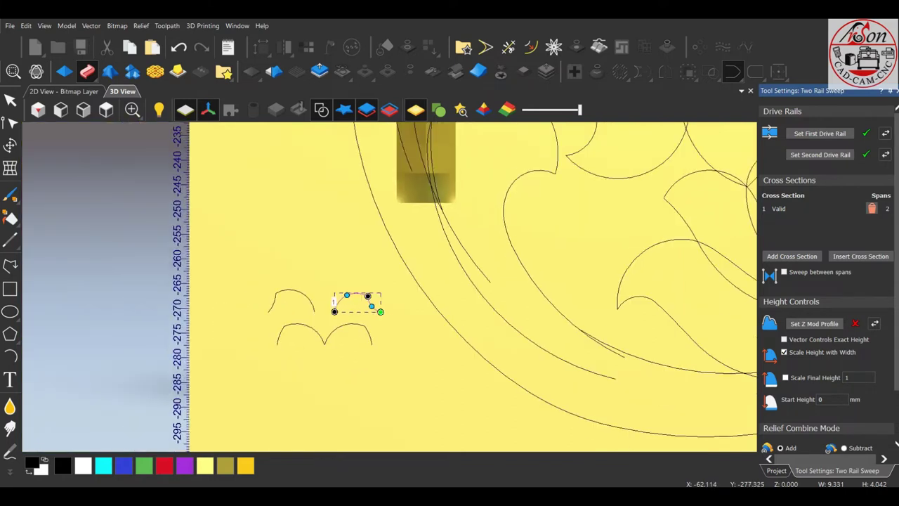
scroll(379, 290, down, 3)
scroll(425, 175, up, 3)
mouse_move(424, 176)
mouse_down()
mouse_move(428, 239)
mouse_move(449, 253)
mouse_up()
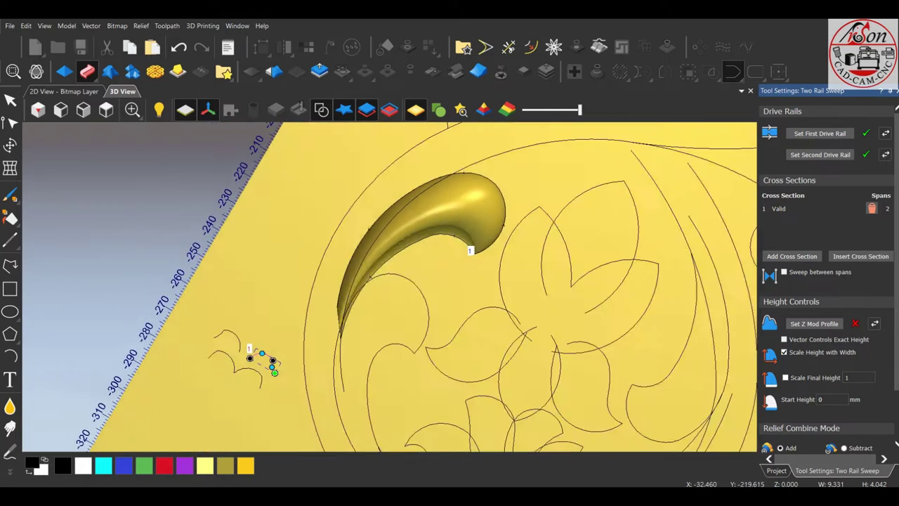
click(106, 109)
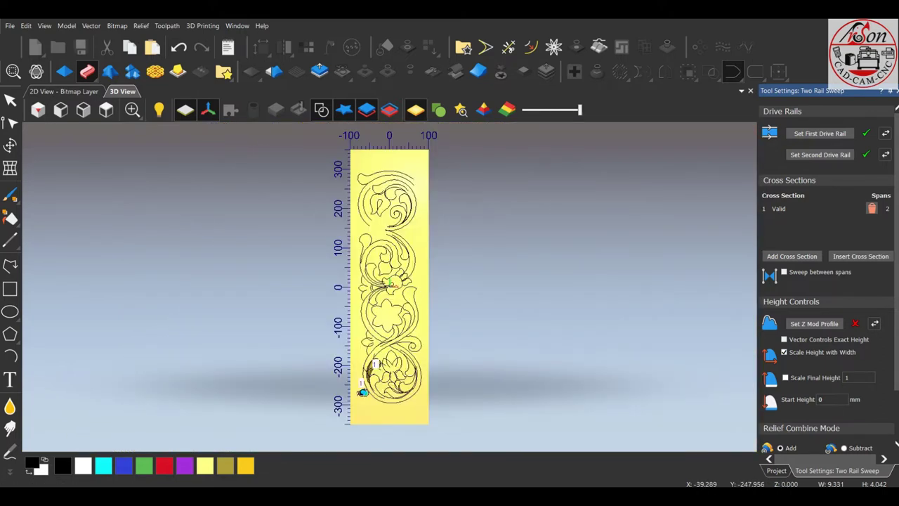
scroll(442, 351, up, 2)
scroll(442, 351, up, 3)
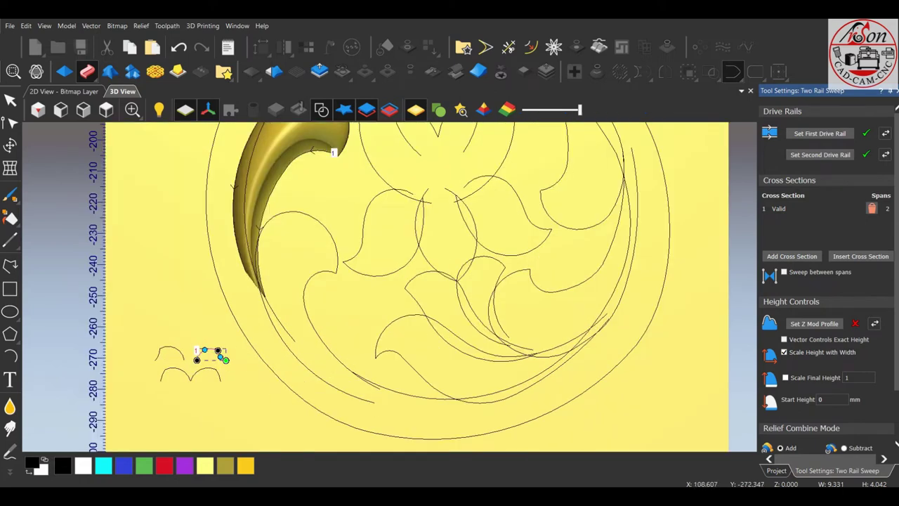
click(785, 377)
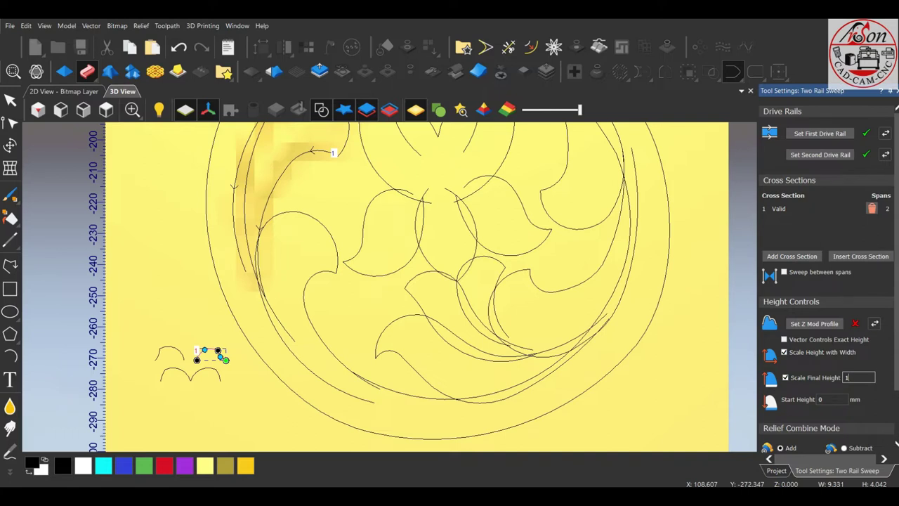
click(859, 377)
text(1)
scroll(414, 288, down, 5)
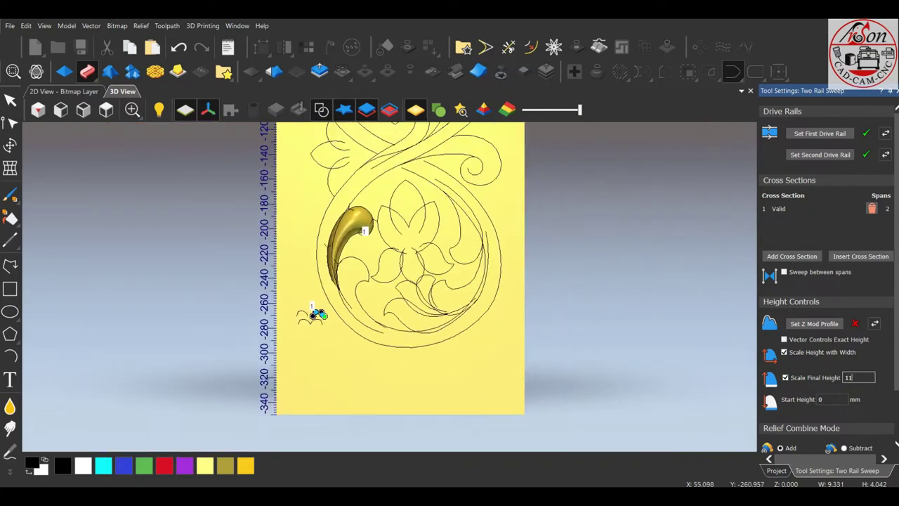
scroll(387, 281, up, 3)
scroll(829, 281, down, 2)
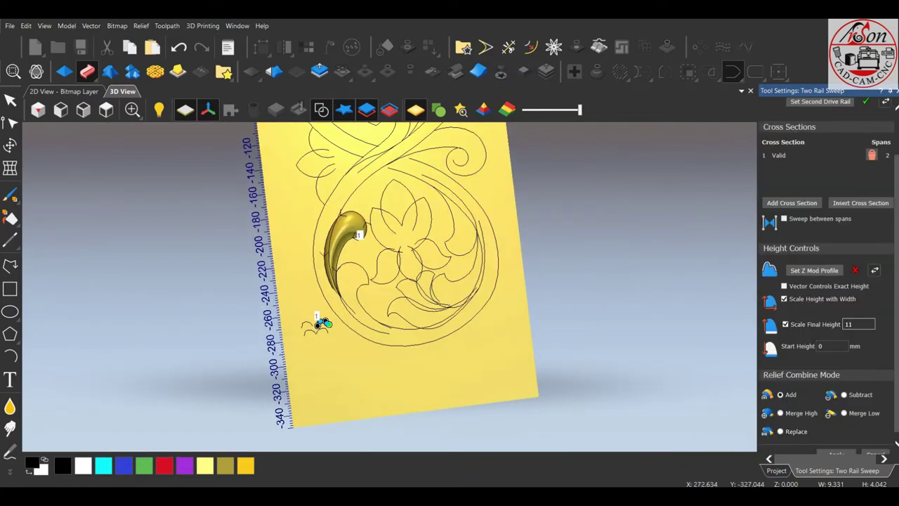
click(795, 413)
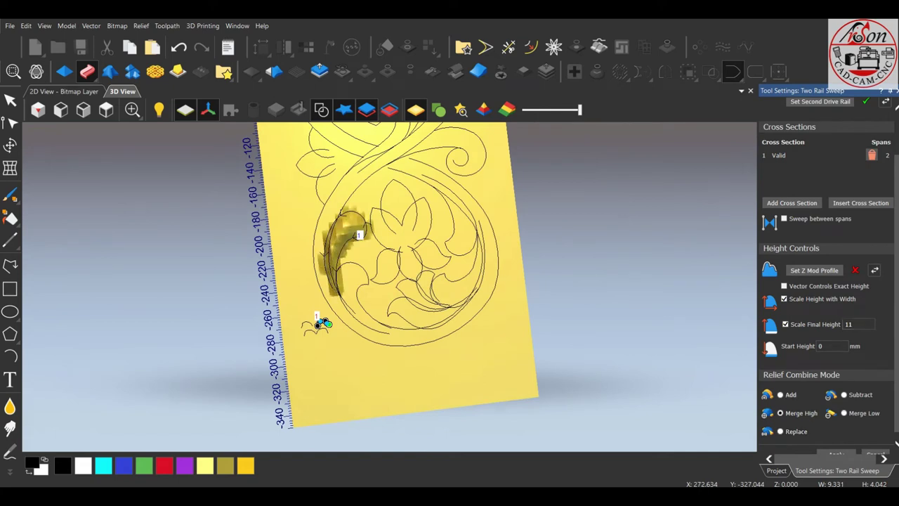
click(836, 446)
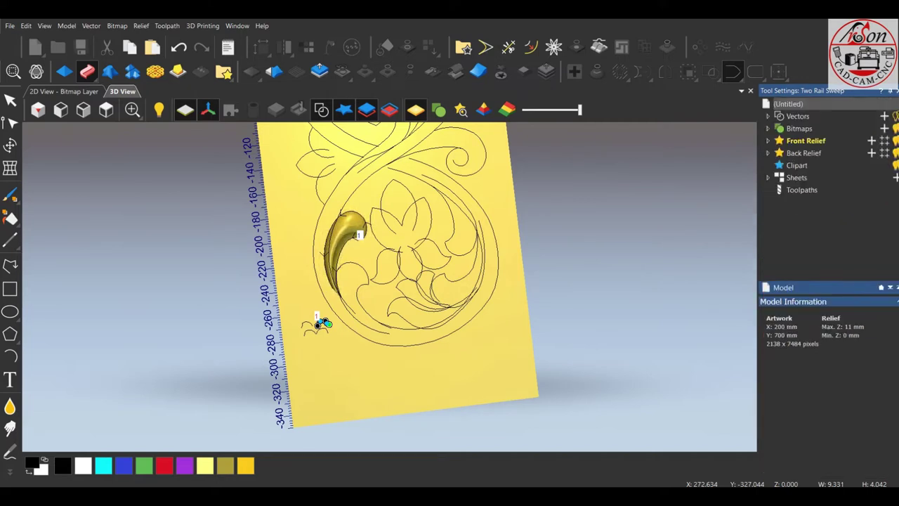
- In top view, drag the stem curve's nodes to reposition its end and flatten its bottom
key(1)
scroll(330, 359, up, 5)
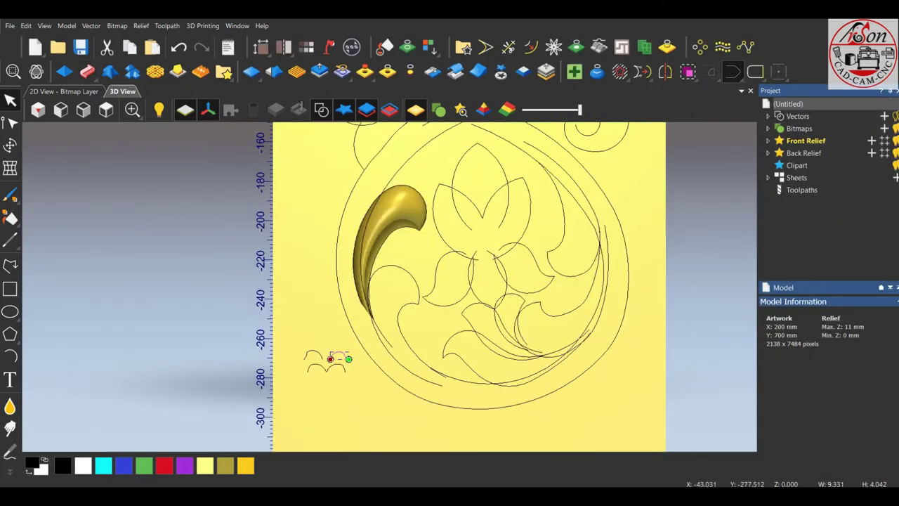
scroll(330, 358, down, 2)
scroll(330, 358, down, 2)
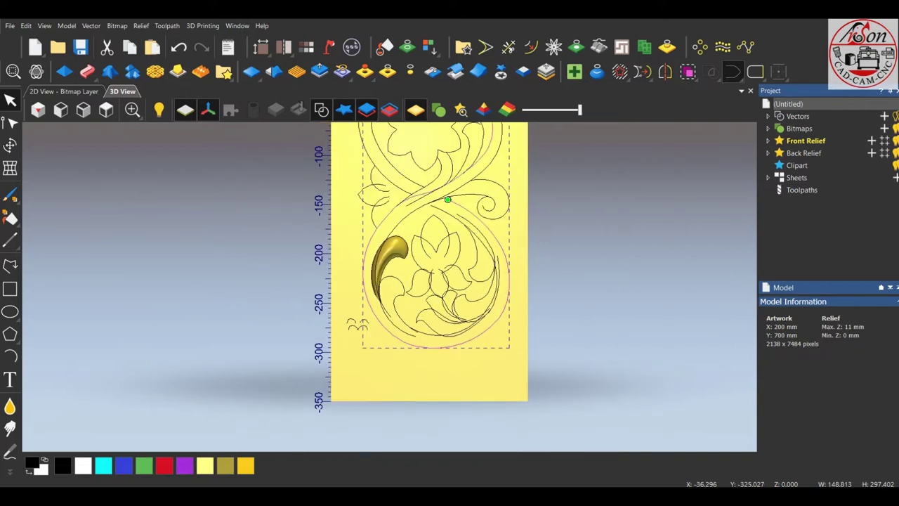
scroll(451, 224, up, 2)
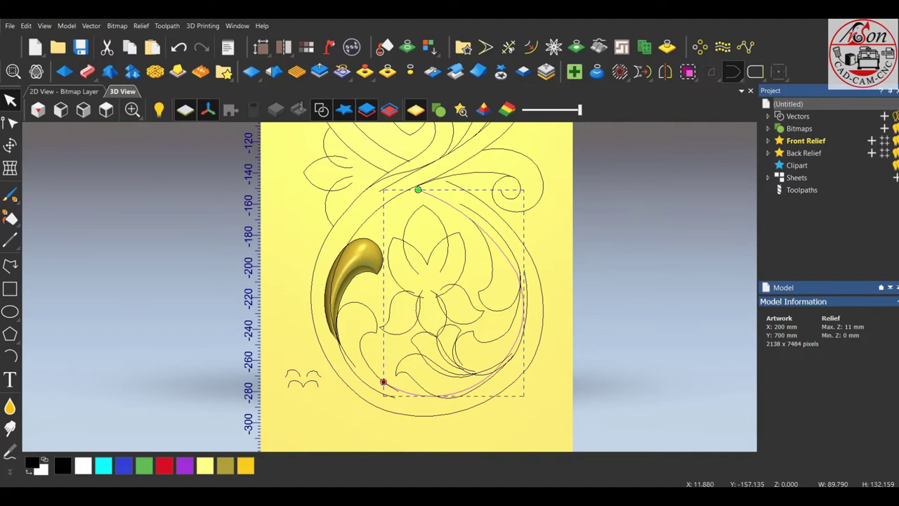
scroll(406, 393, up, 1)
scroll(406, 394, up, 1)
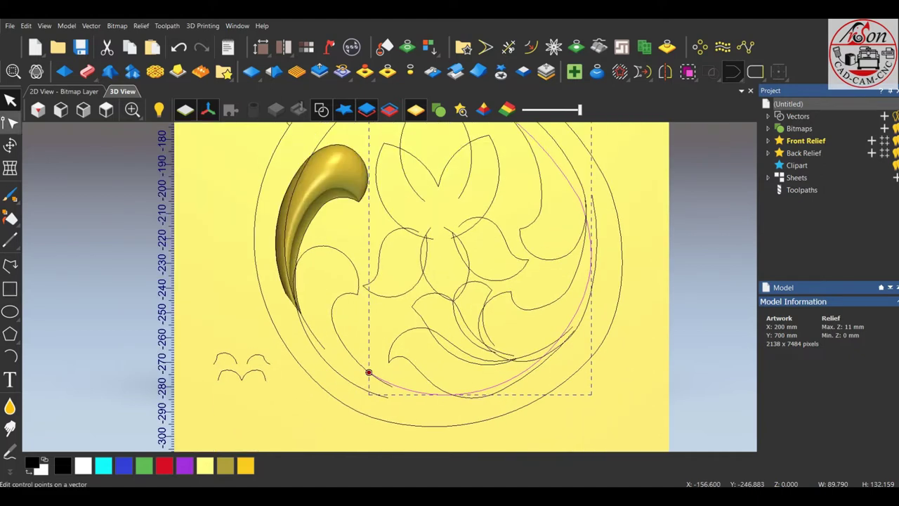
scroll(295, 369, up, 1)
scroll(409, 374, up, 1)
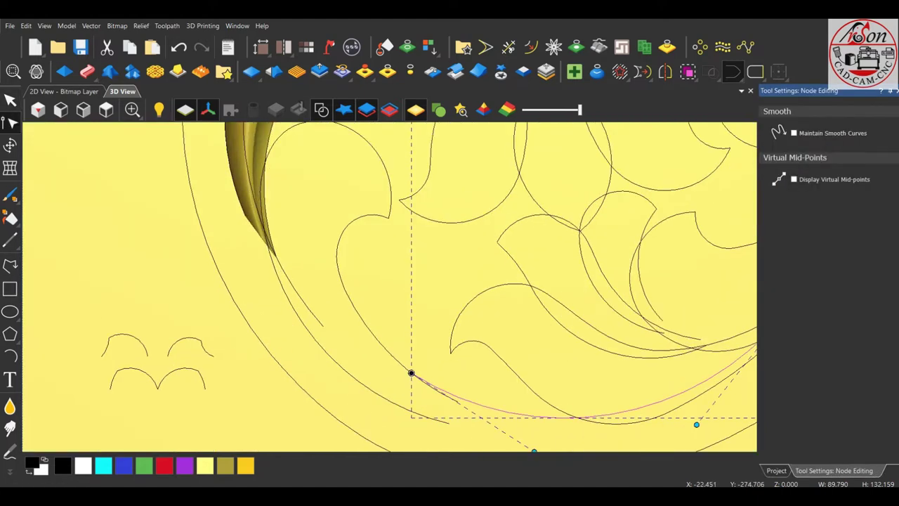
drag(411, 373, 401, 380)
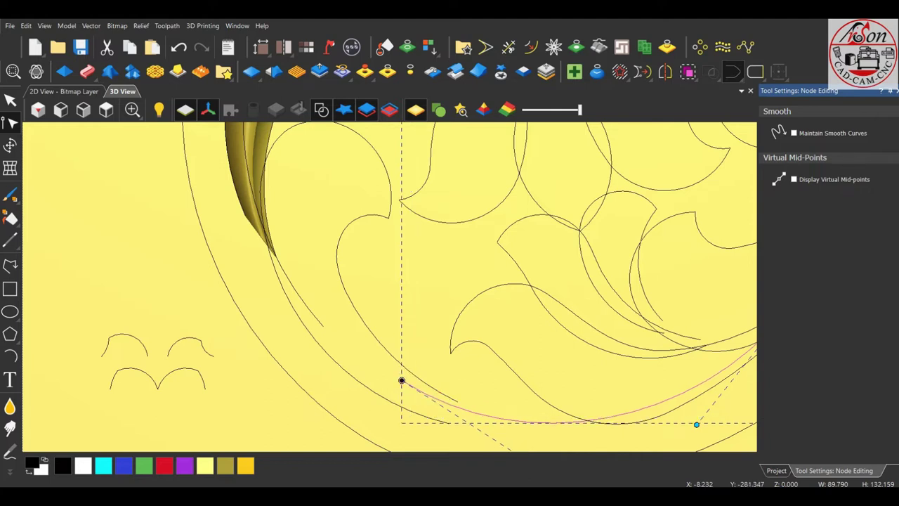
scroll(401, 380, down, 2)
drag(474, 396, 475, 382)
scroll(422, 363, up, 2)
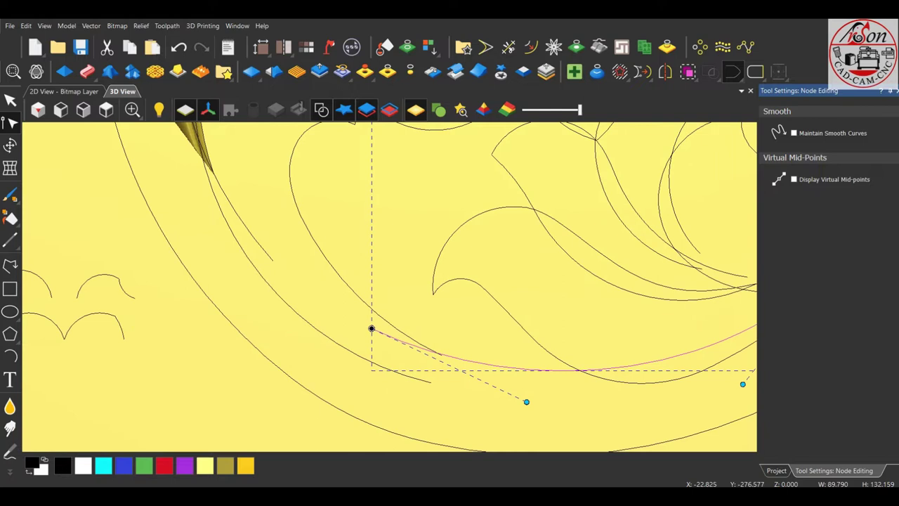
drag(371, 328, 377, 328)
scroll(386, 295, down, 3)
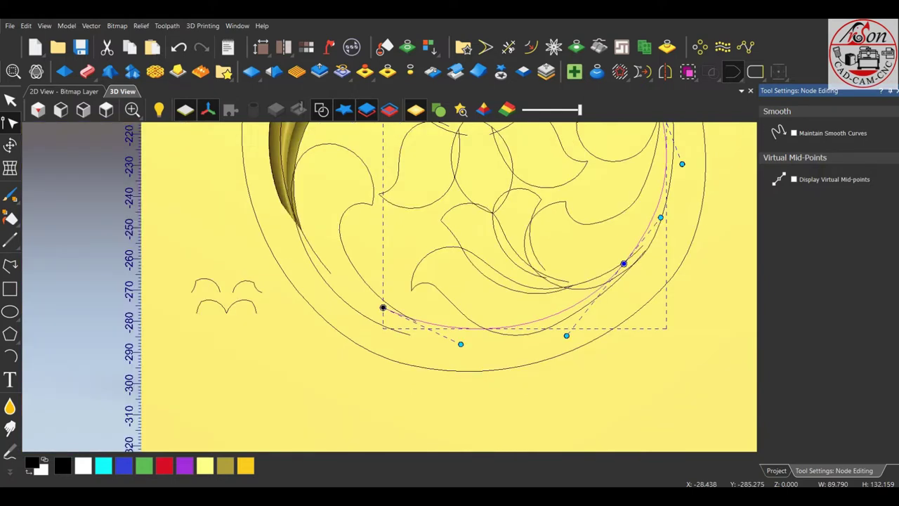
key(Escape)
- Lift a node on the lower ring arc so it follows the sketched line, then exit node editing
scroll(390, 288, down, 3)
scroll(402, 253, up, 1)
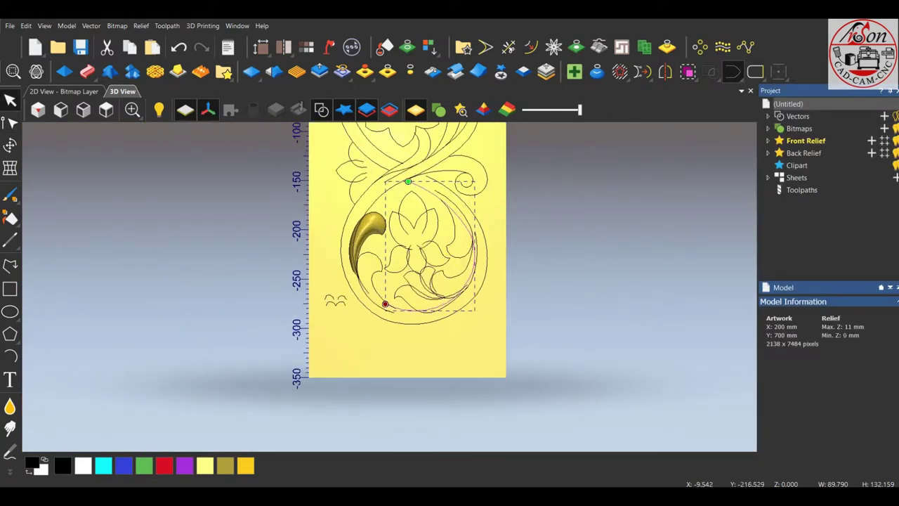
scroll(394, 238, up, 1)
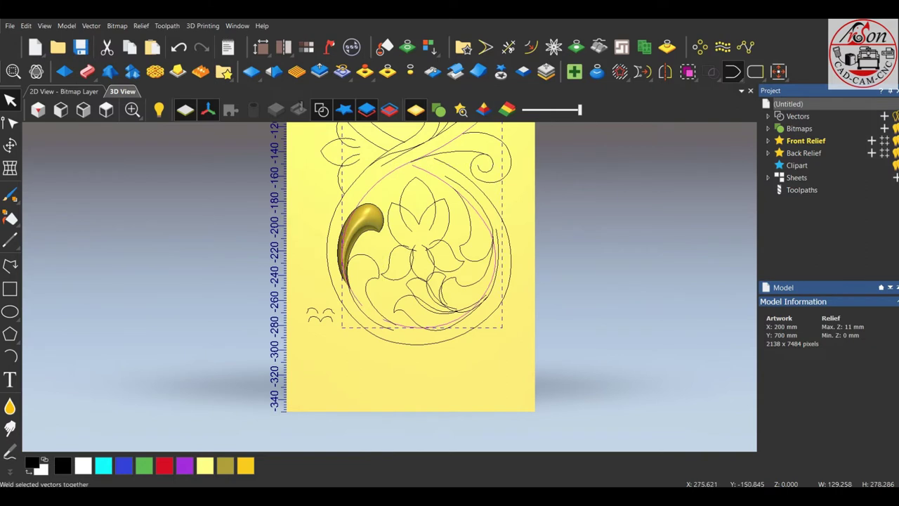
scroll(412, 164, up, 2)
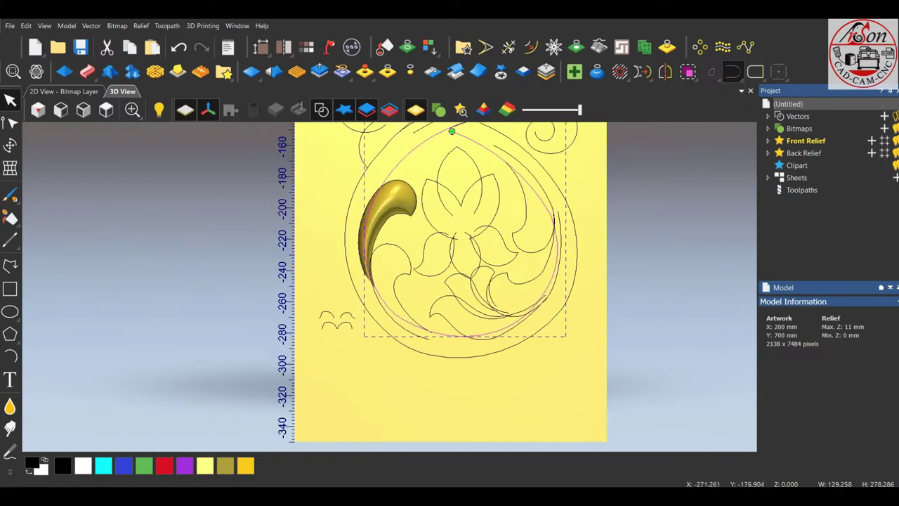
click(10, 122)
scroll(457, 288, up, 1)
scroll(393, 306, up, 2)
scroll(327, 280, up, 1)
drag(313, 273, 315, 257)
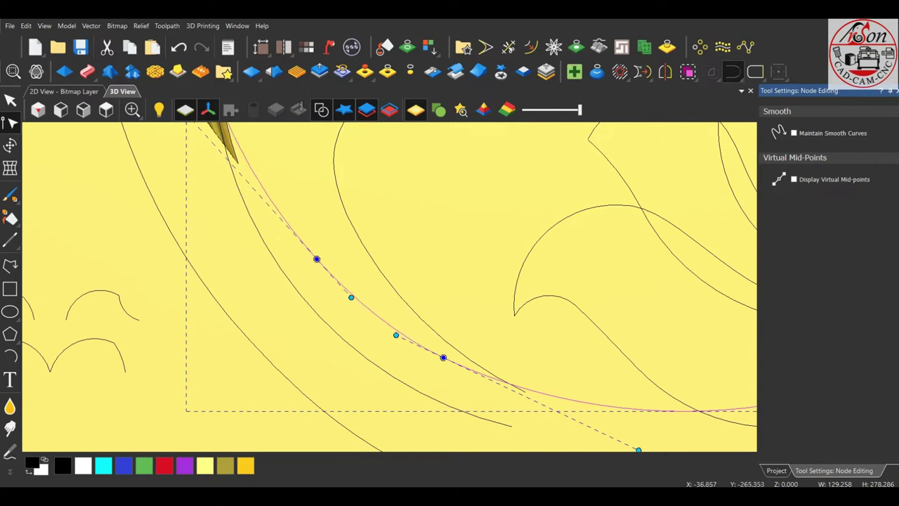
scroll(390, 284, down, 3)
key(n)
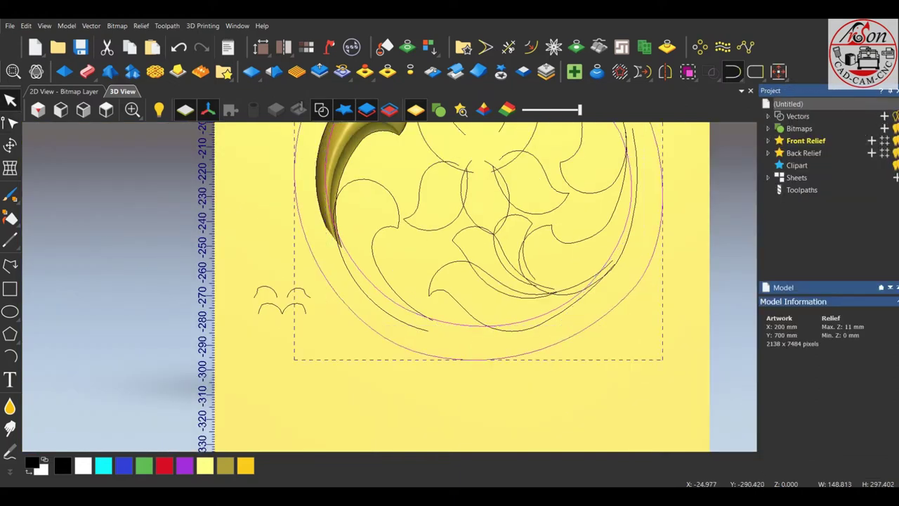
scroll(390, 284, down, 3)
scroll(376, 308, down, 2)
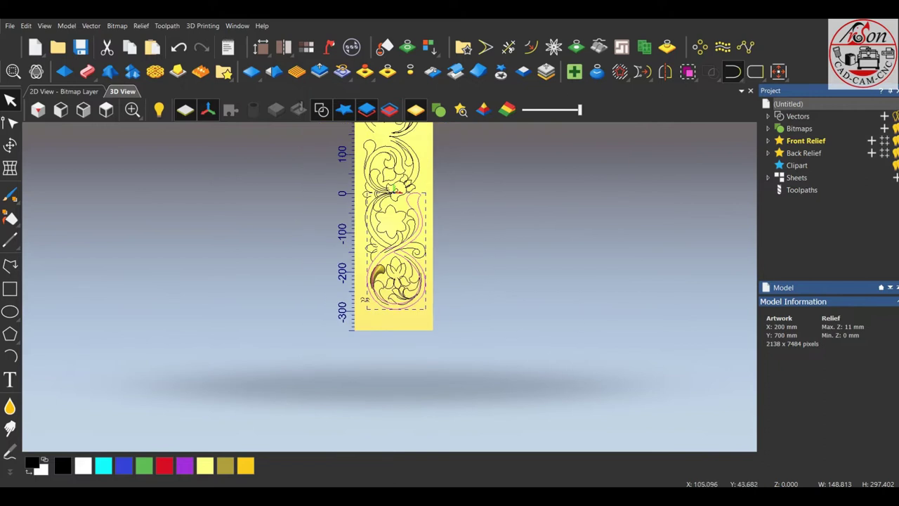
scroll(429, 200, up, 1)
scroll(429, 200, up, 1)
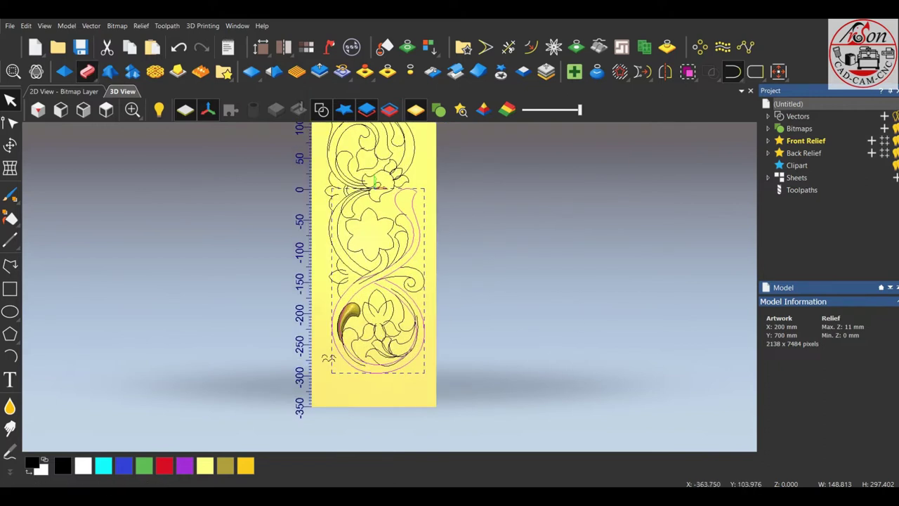
click(87, 71)
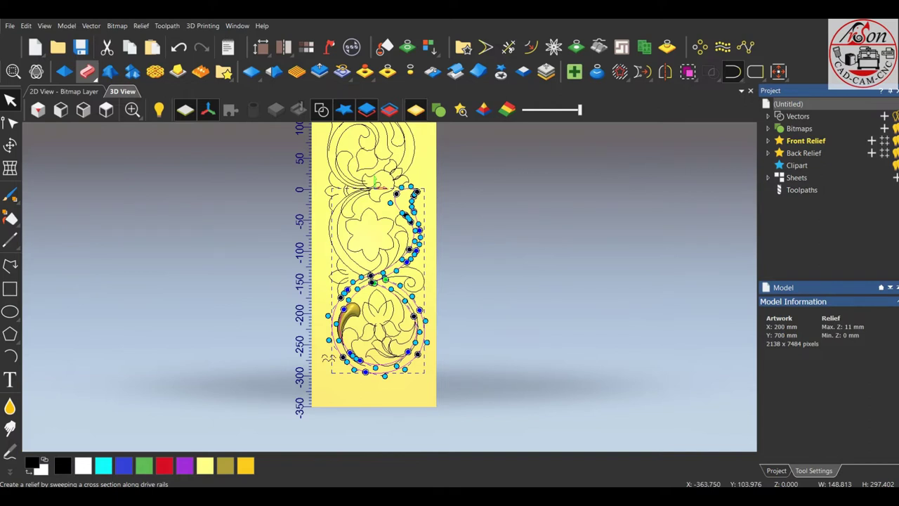
scroll(338, 340, up, 2)
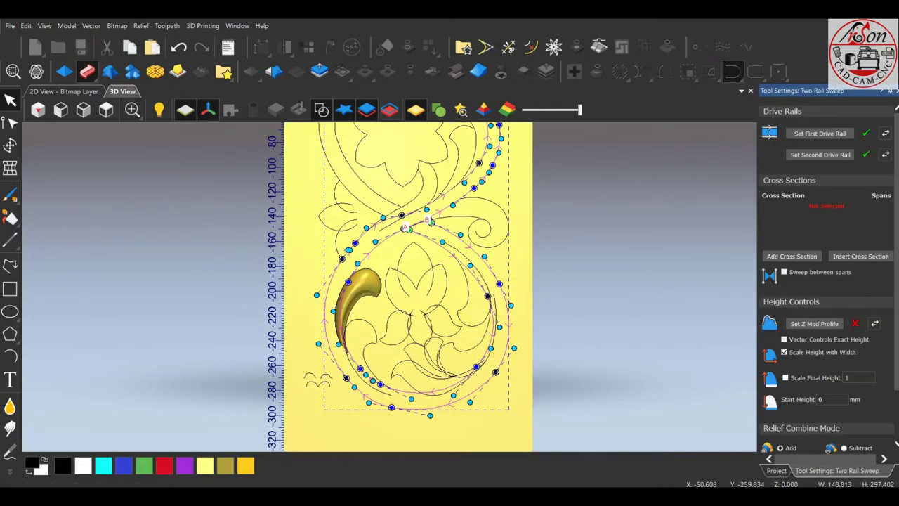
click(325, 378)
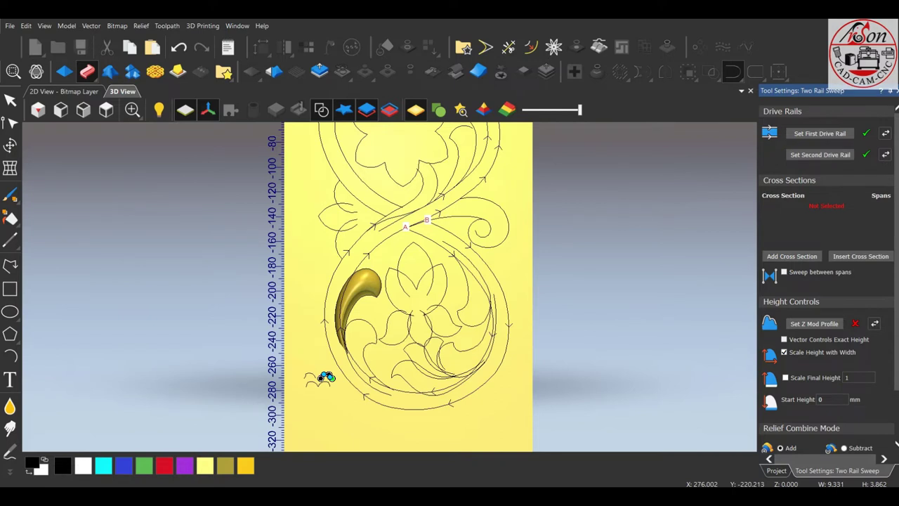
click(325, 377)
scroll(325, 378, down, 1)
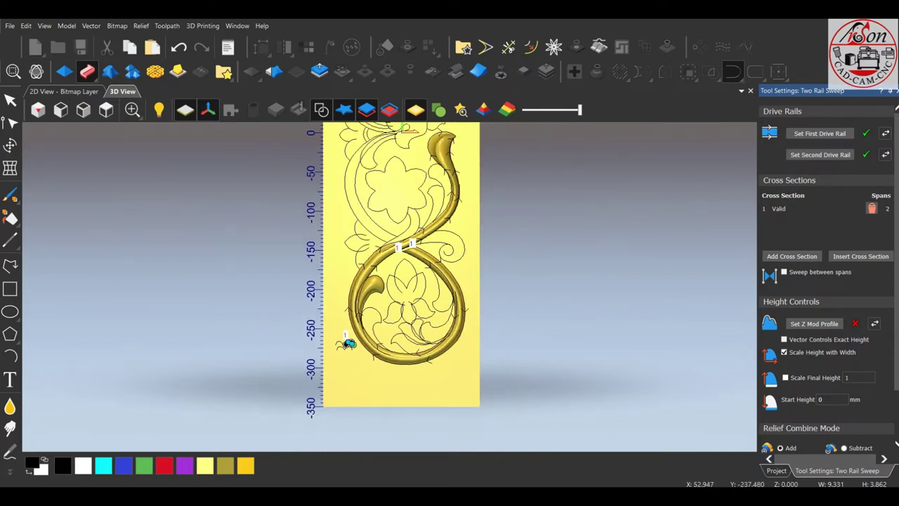
scroll(349, 343, up, 1)
scroll(366, 344, up, 3)
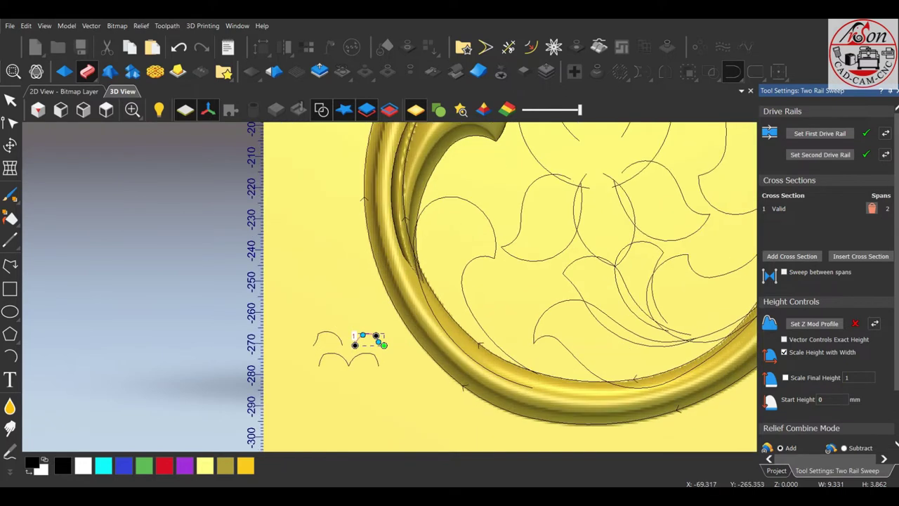
click(872, 208)
- Move the small profile arc beside the upper arc and mirror the pair horizontally
click(890, 90)
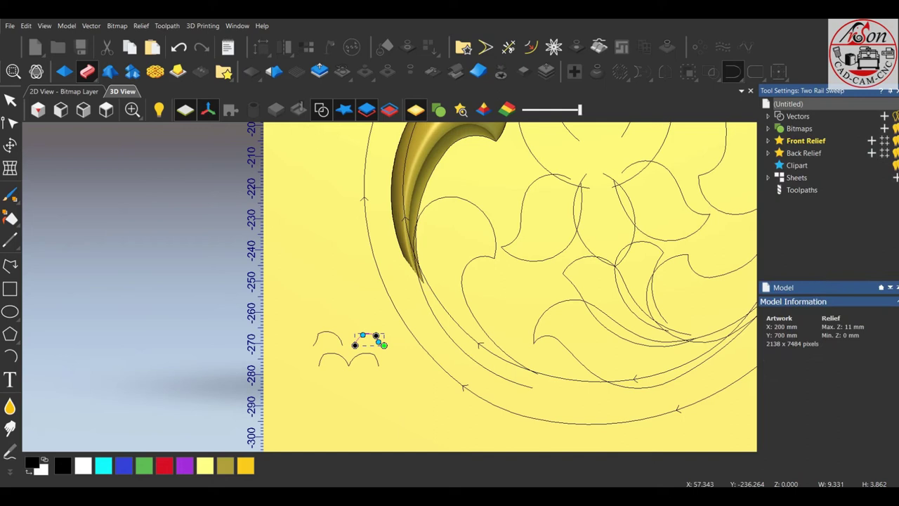
mouse_move(370, 339)
mouse_down()
mouse_move(330, 316)
mouse_move(354, 351)
mouse_up()
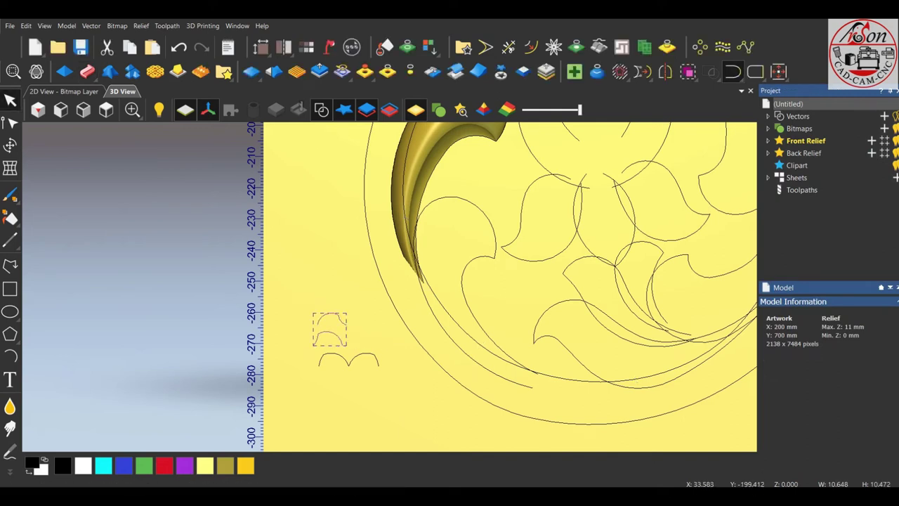
click(665, 71)
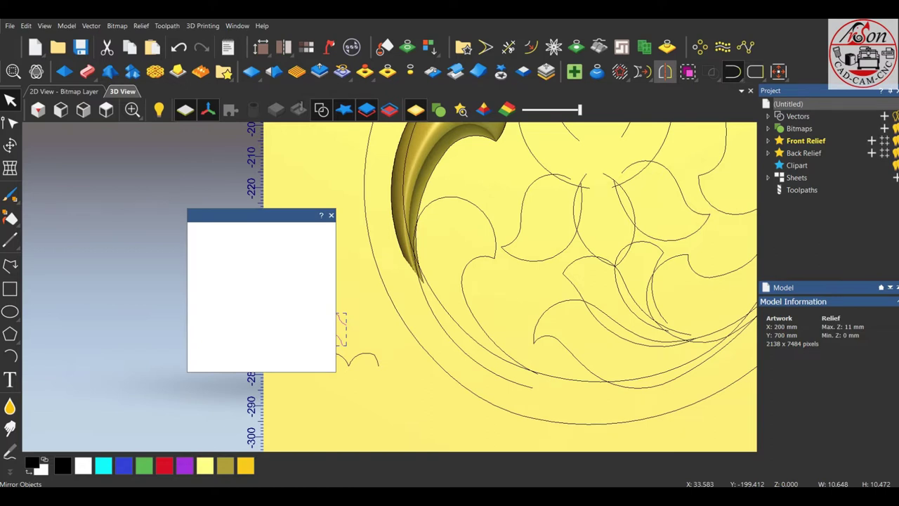
click(277, 264)
scroll(467, 172, down, 1)
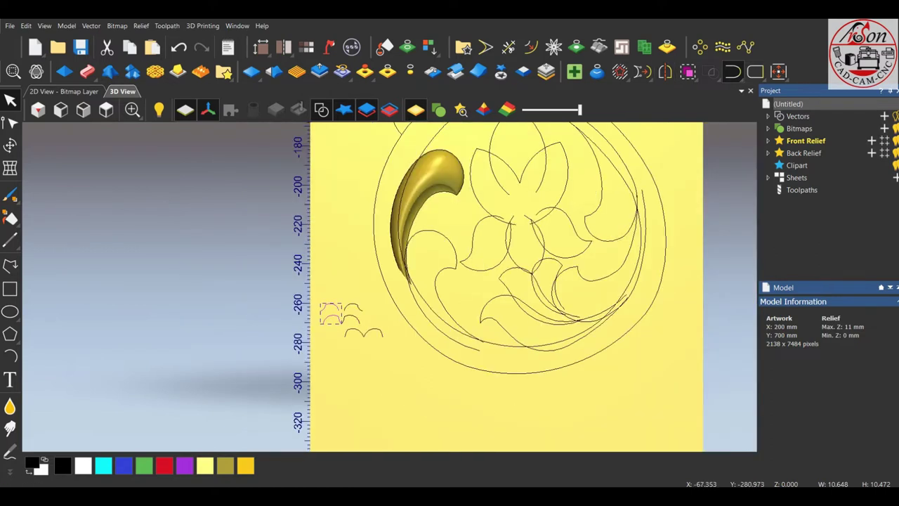
click(399, 330)
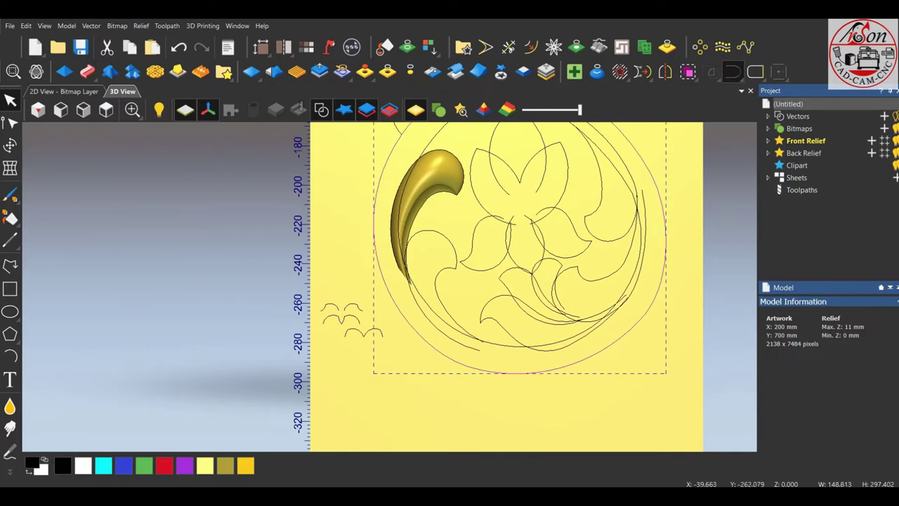
- Two Rail Sweep the small arc profile along the outer and inner S-scroll curves, previewed obliquely
shift+click(395, 232)
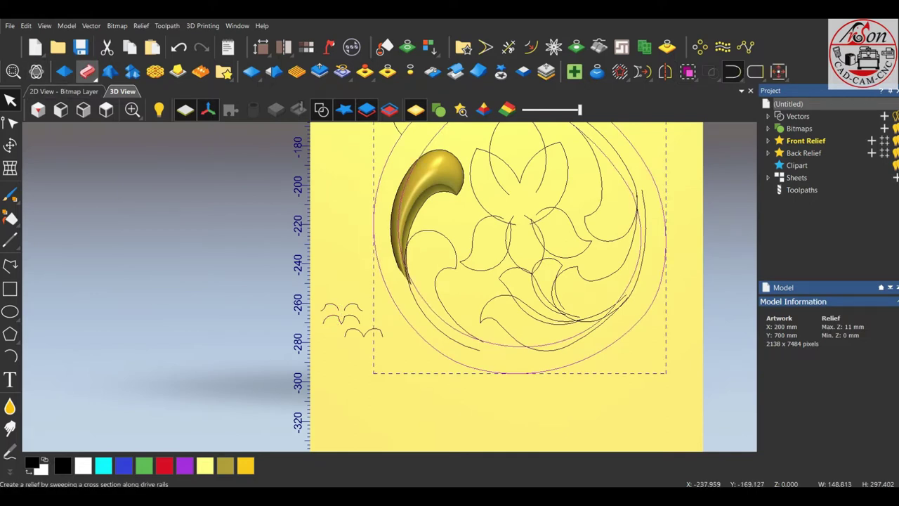
click(87, 71)
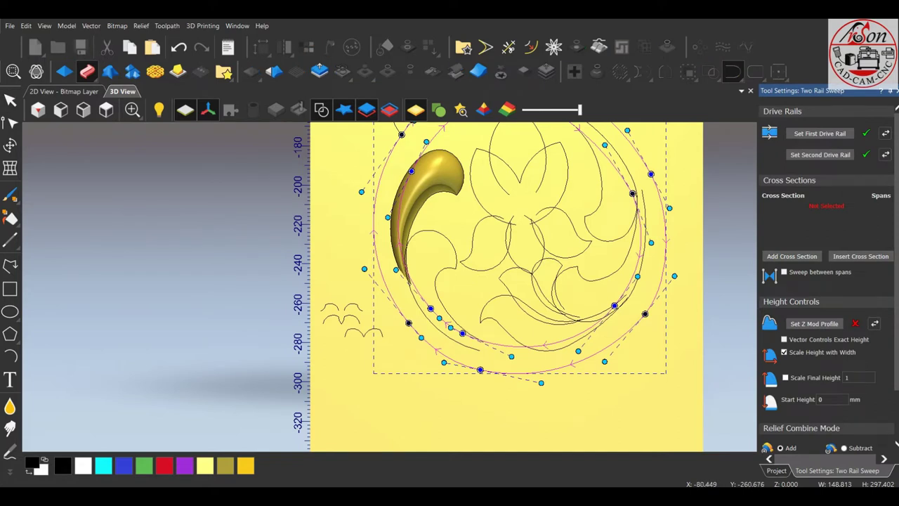
click(351, 308)
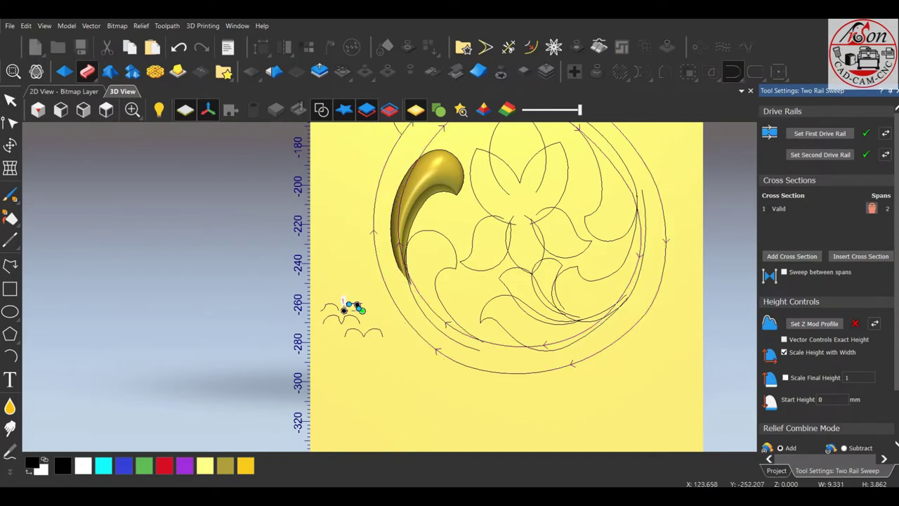
scroll(379, 295, down, 3)
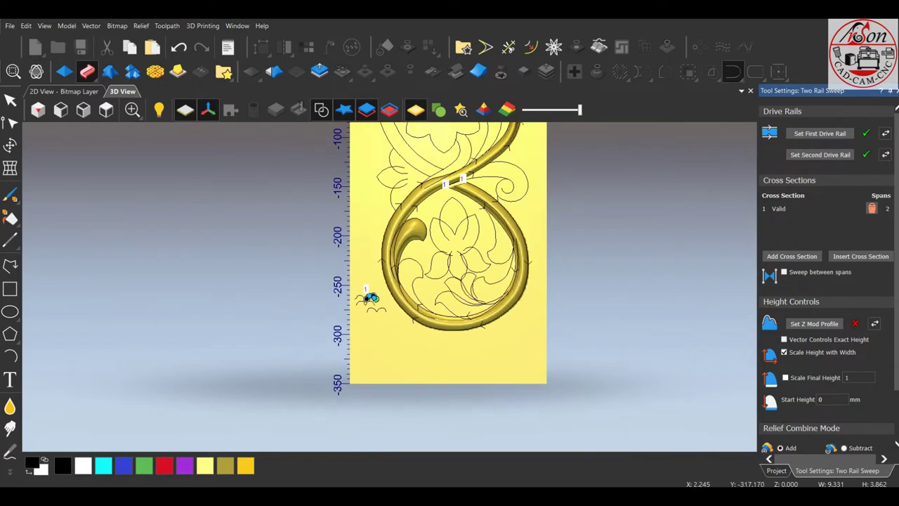
scroll(379, 295, down, 3)
scroll(379, 295, up, 2)
scroll(380, 295, up, 2)
drag(421, 246, 484, 355)
mouse_move(421, 281)
mouse_down()
mouse_move(477, 285)
mouse_move(422, 302)
mouse_up()
- Turn off height scaling with width and set the stem sweep's final height to 11
click(784, 352)
click(786, 378)
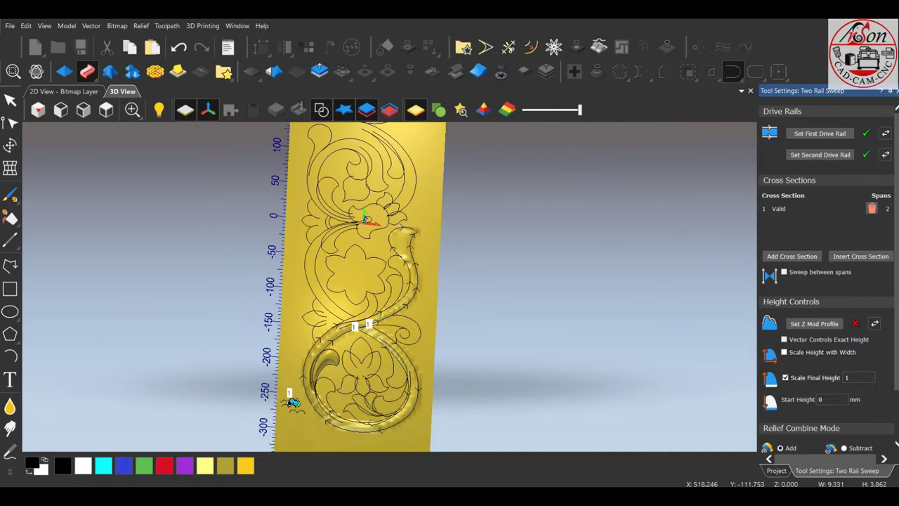
text(1)
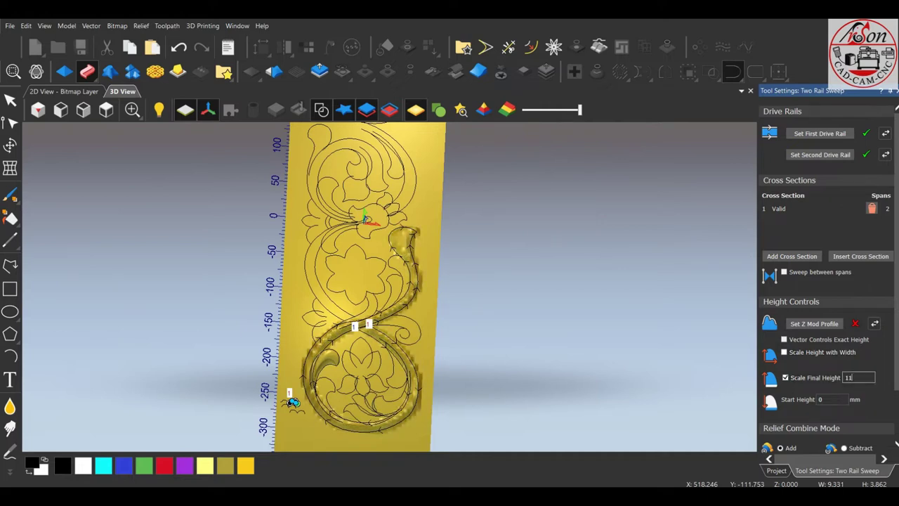
scroll(330, 369, up, 3)
scroll(318, 397, up, 3)
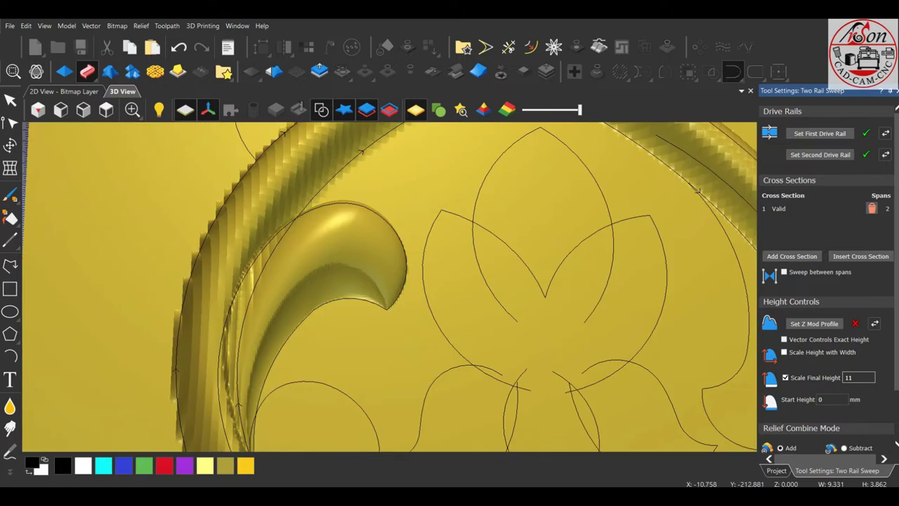
scroll(829, 281, down, 1)
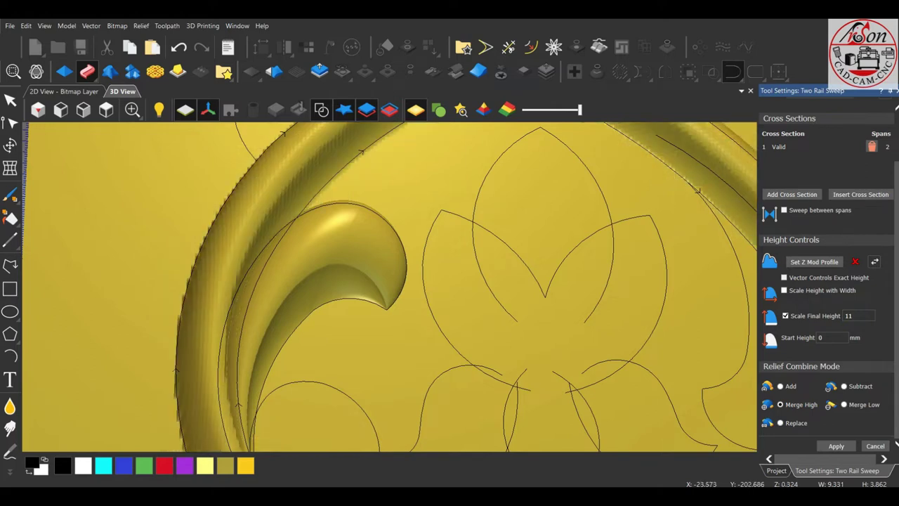
scroll(201, 438, down, 3)
scroll(275, 383, down, 2)
- Orbit the plate to inspect the rounded stem running up to the top hook
mouse_move(422, 316)
mouse_down()
mouse_move(393, 281)
mouse_move(422, 266)
mouse_up()
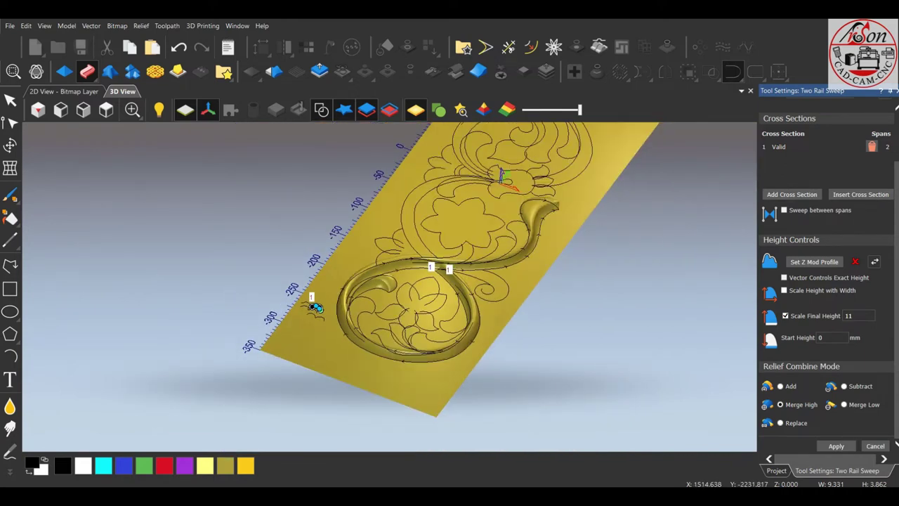
drag(315, 307, 389, 355)
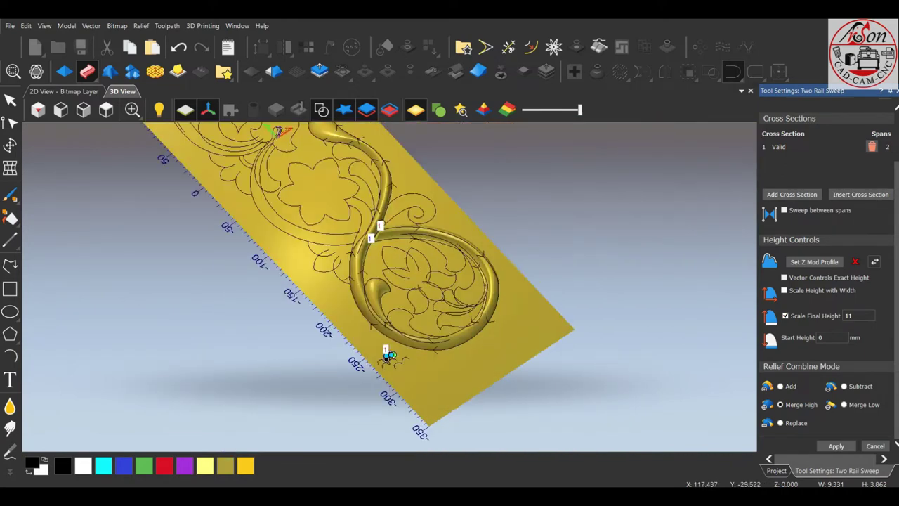
scroll(388, 355, up, 1)
scroll(388, 355, up, 1)
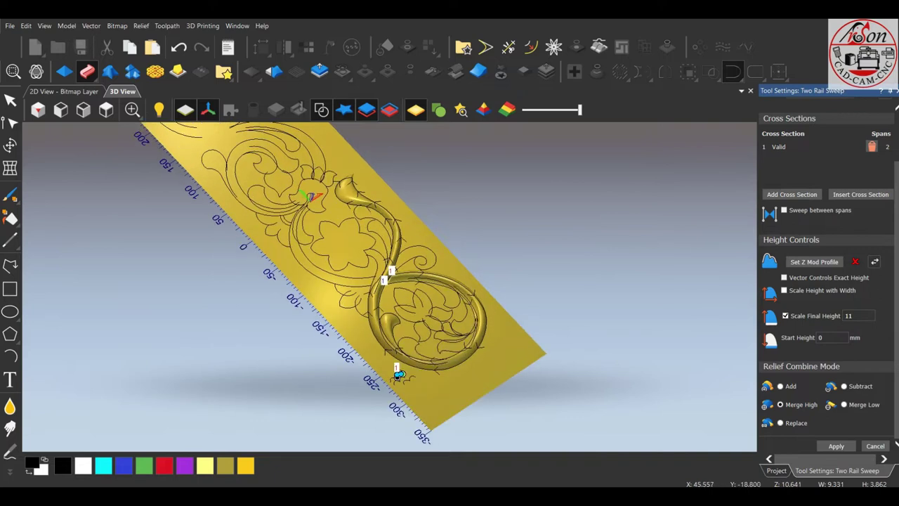
scroll(388, 354, up, 1)
drag(361, 438, 380, 450)
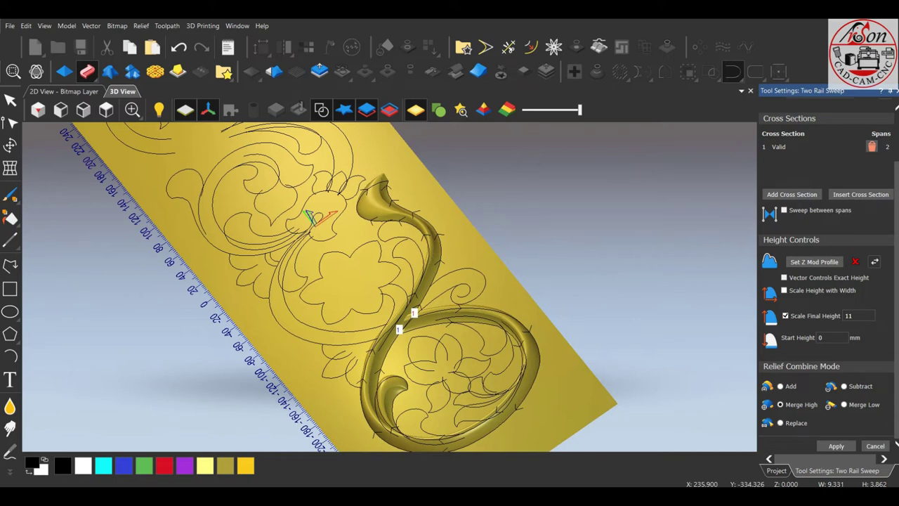
- Try a fixed final height on the curled-tip sweep and inspect the spiral from several angles
key(Escape)
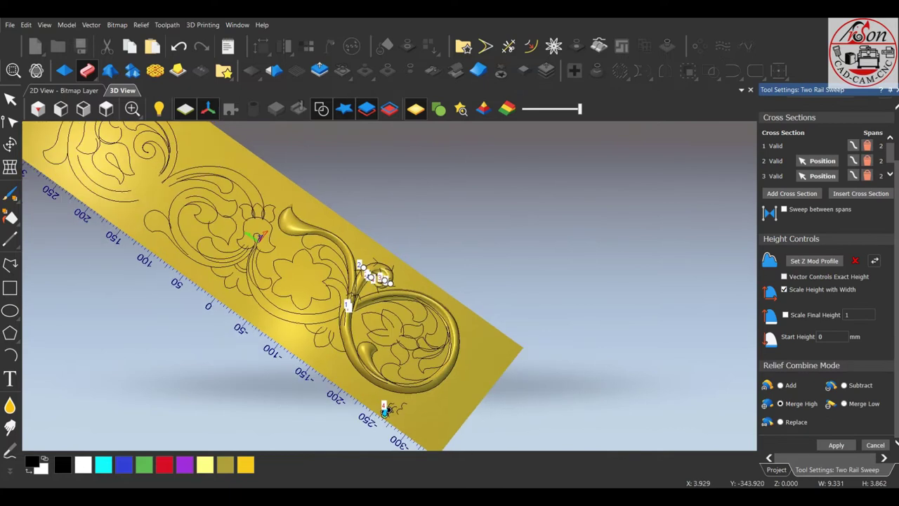
drag(383, 413, 328, 402)
scroll(327, 402, up, 3)
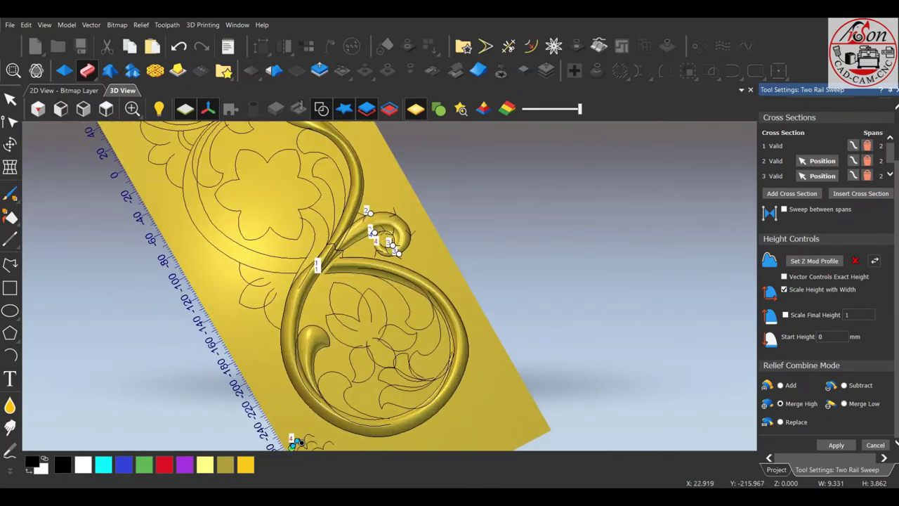
scroll(386, 239, up, 3)
scroll(385, 239, up, 1)
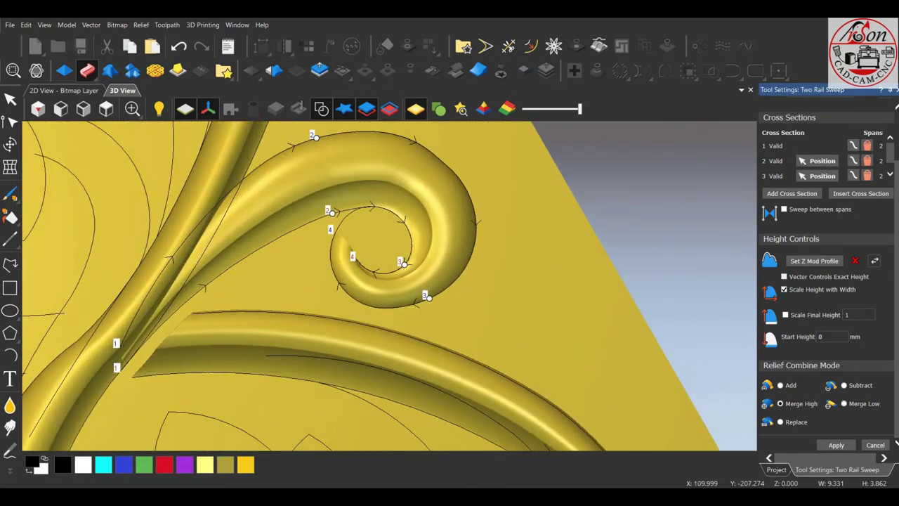
click(785, 315)
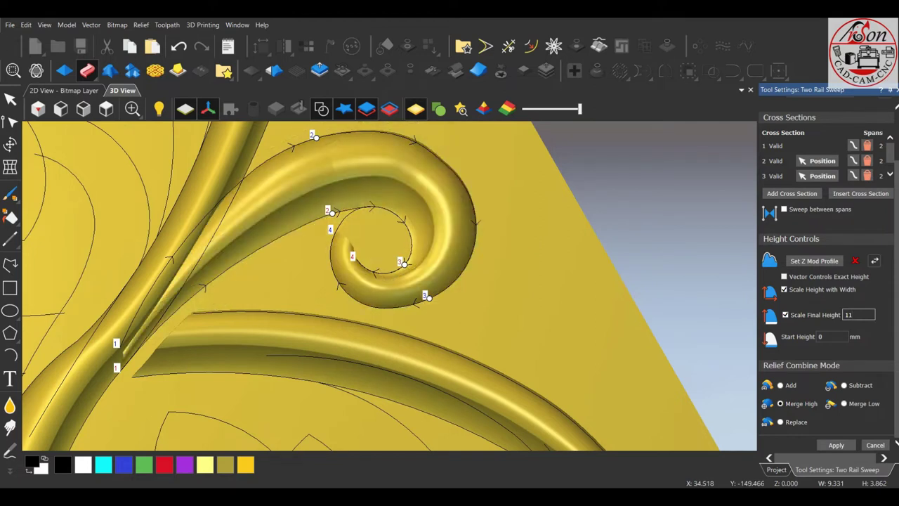
drag(380, 281, 450, 295)
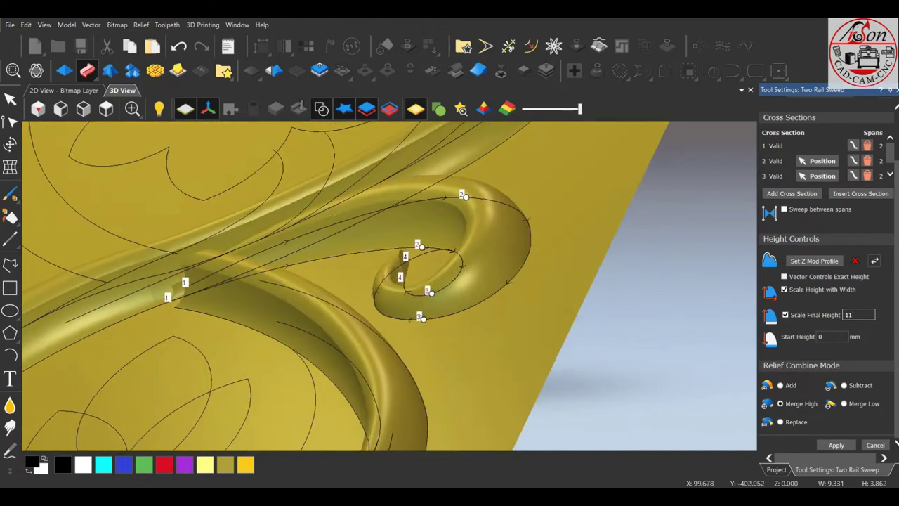
drag(387, 281, 394, 232)
- Re-enable Scale Final Height at 11 and apply the smooth spiral sweep merged high
click(785, 315)
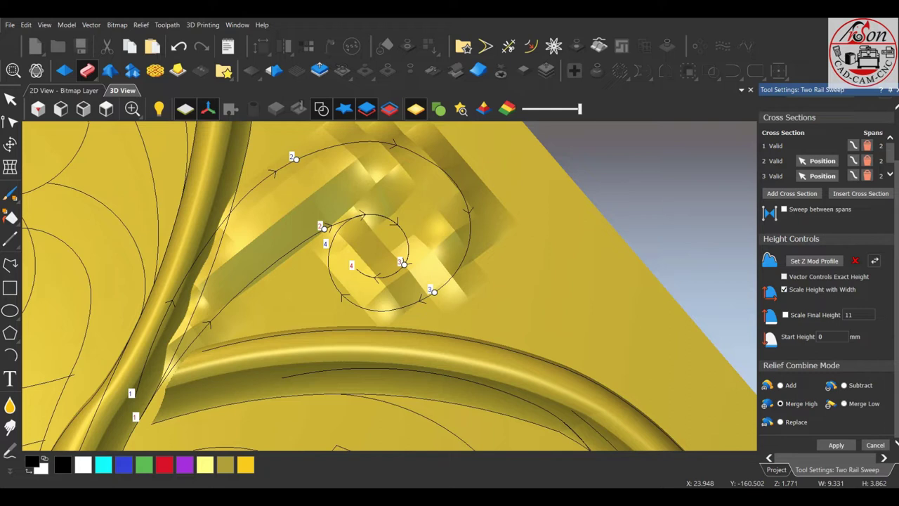
drag(393, 281, 365, 231)
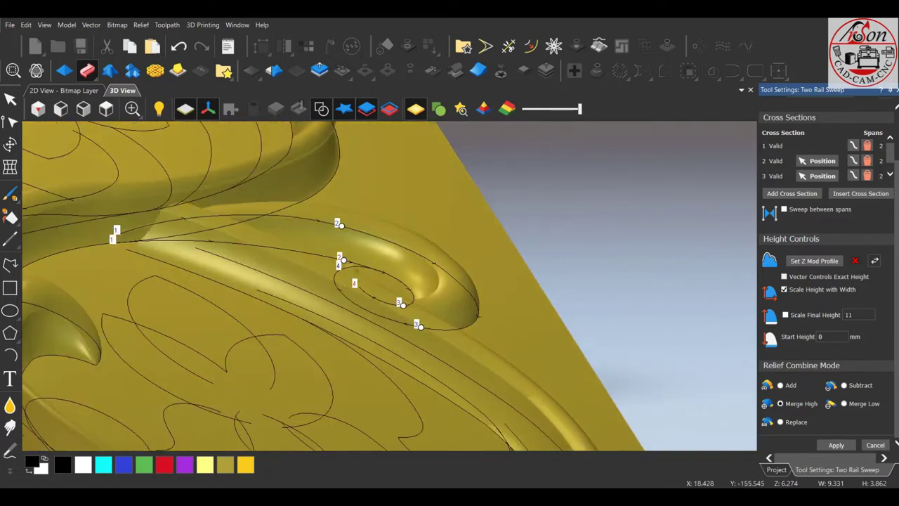
drag(394, 281, 422, 266)
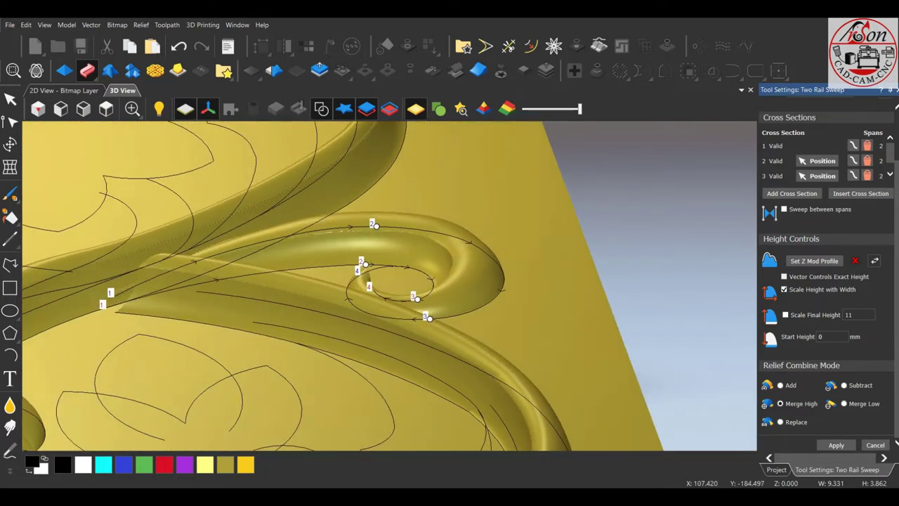
click(786, 315)
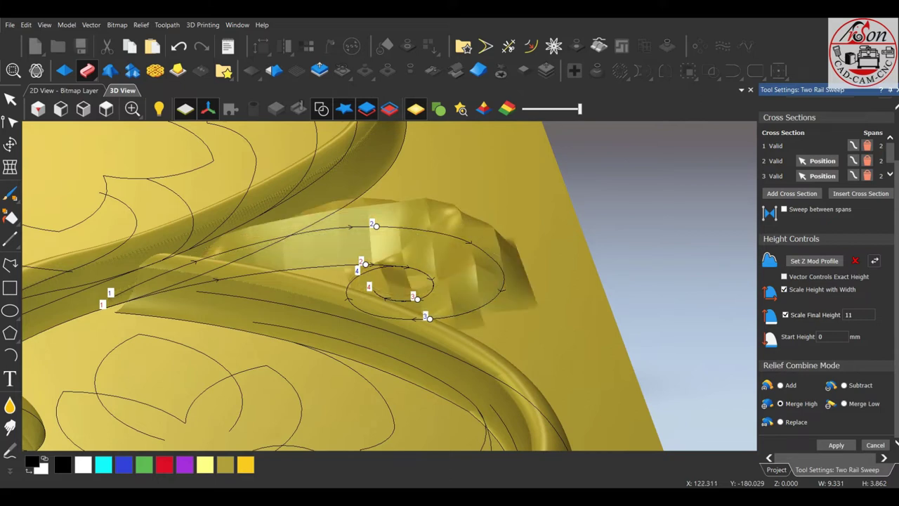
drag(394, 281, 478, 253)
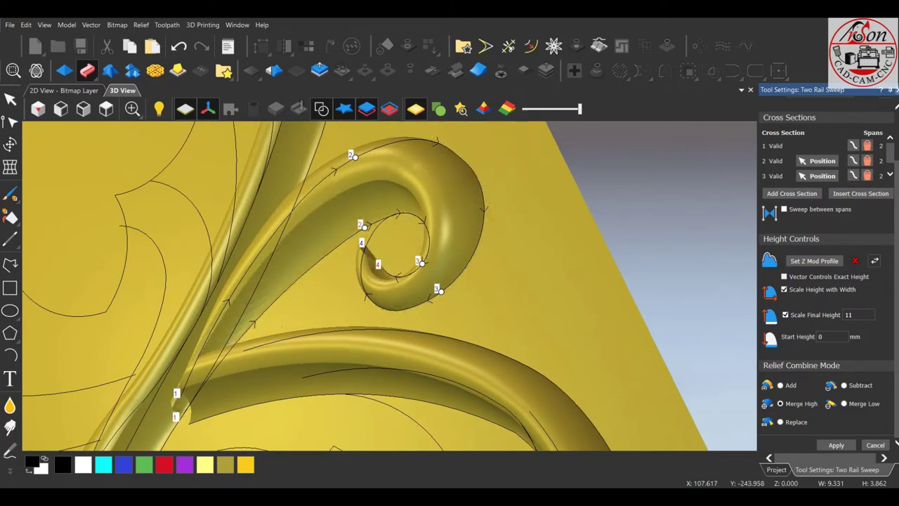
click(105, 108)
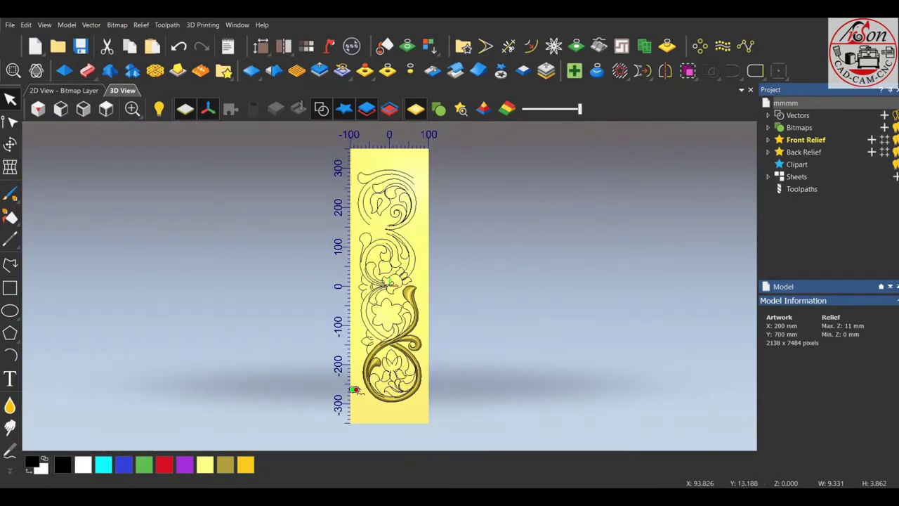
- Zoom in on the curl and select the inner spiral vector
scroll(417, 344, up, 1)
scroll(417, 344, up, 2)
scroll(417, 344, up, 2)
click(432, 279)
scroll(478, 339, up, 2)
scroll(479, 340, up, 2)
scroll(464, 362, up, 1)
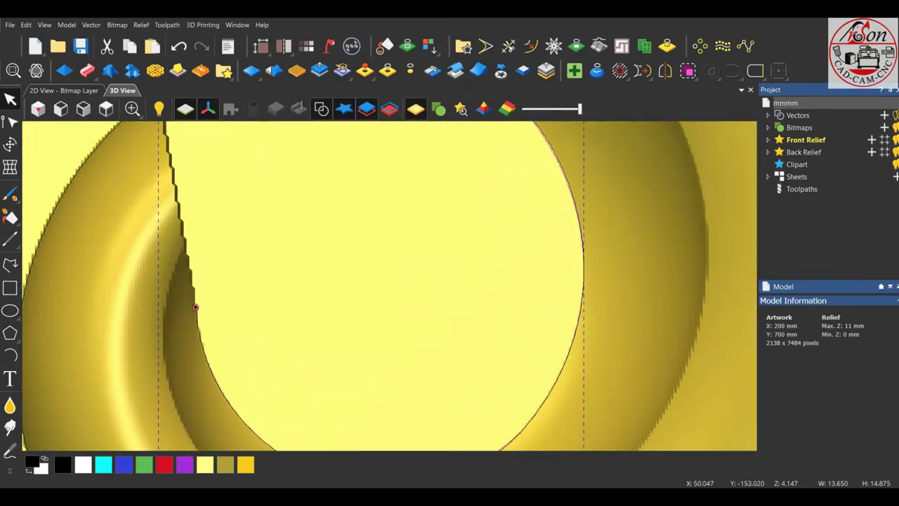
- Draw a small Start-End-Point arc across the inner curl's tip
click(10, 355)
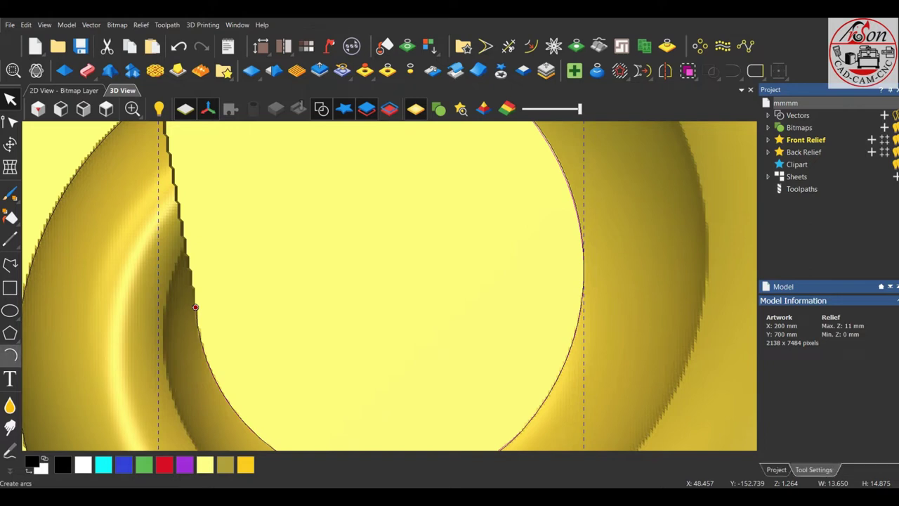
scroll(195, 307, up, 3)
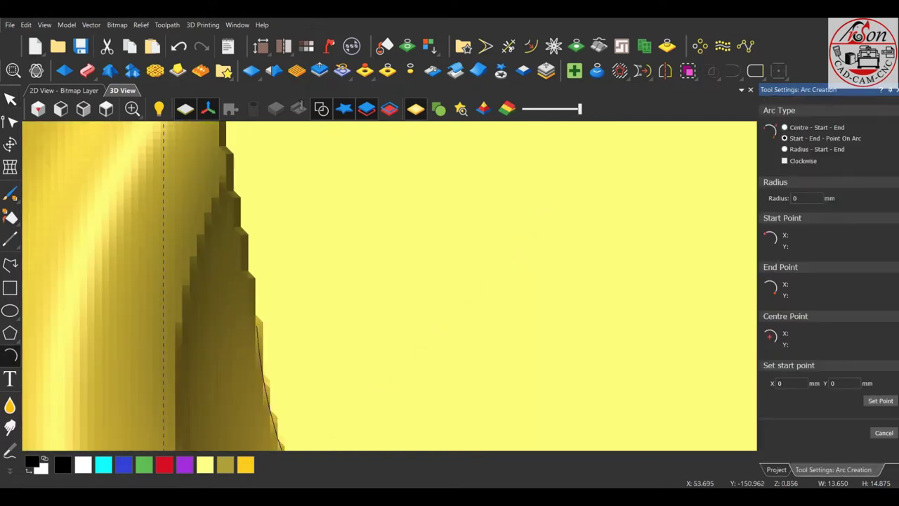
click(170, 293)
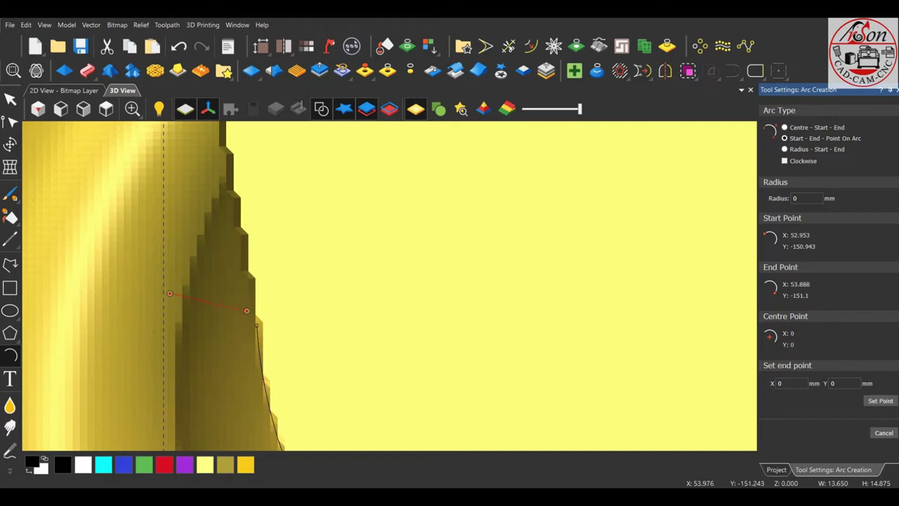
click(256, 324)
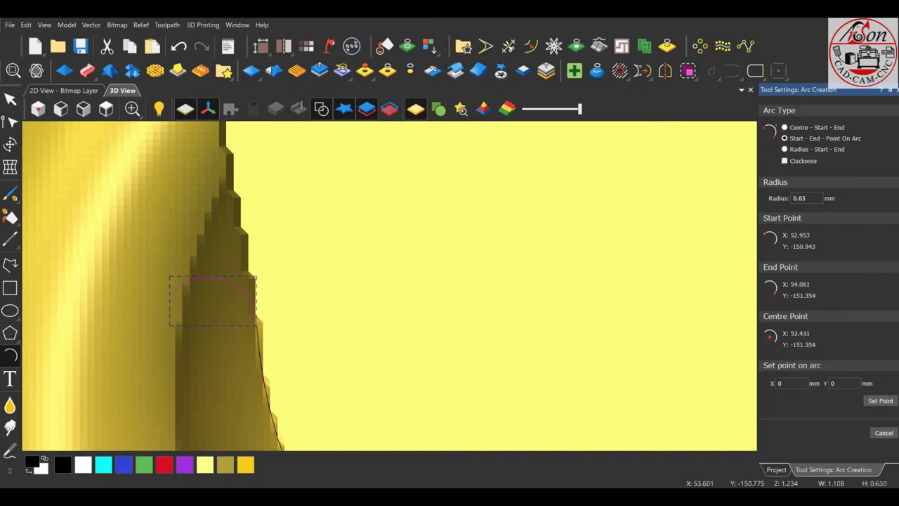
scroll(344, 289, down, 3)
key(Escape)
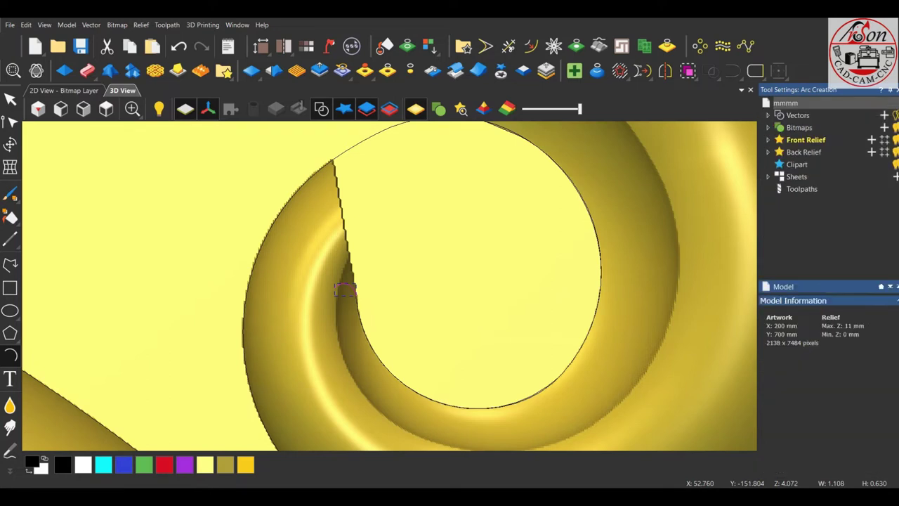
key(Escape)
- Node-edit the inner spiral, sliding its end node onto the relief edge and adjusting its tangent
scroll(333, 161, up, 5)
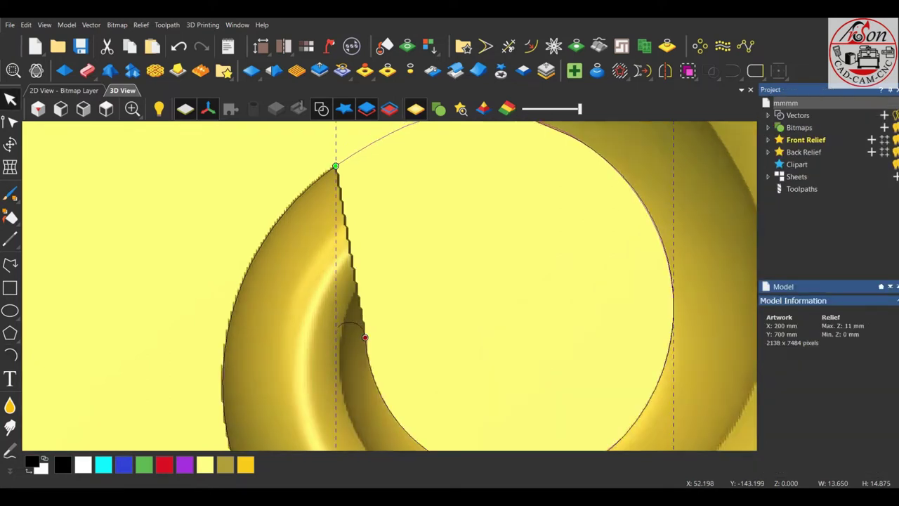
key(n)
scroll(329, 157, up, 3)
scroll(329, 157, up, 2)
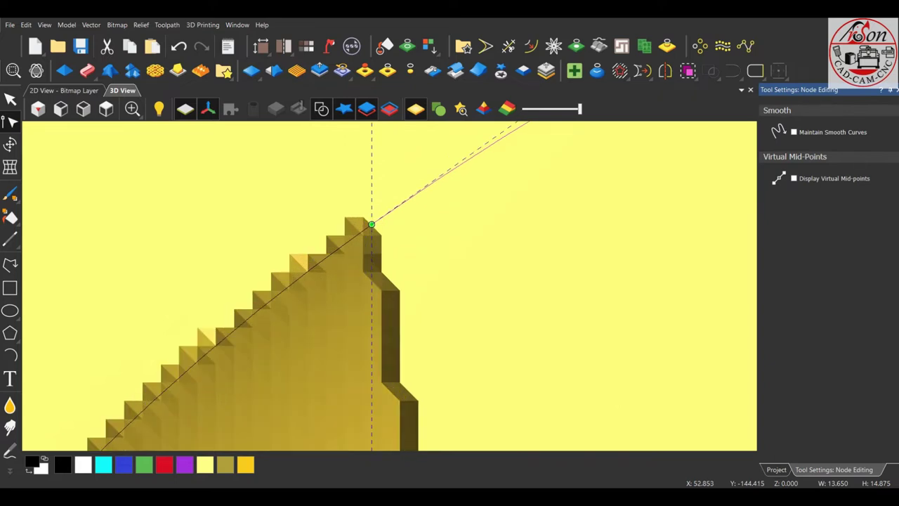
drag(372, 224, 325, 258)
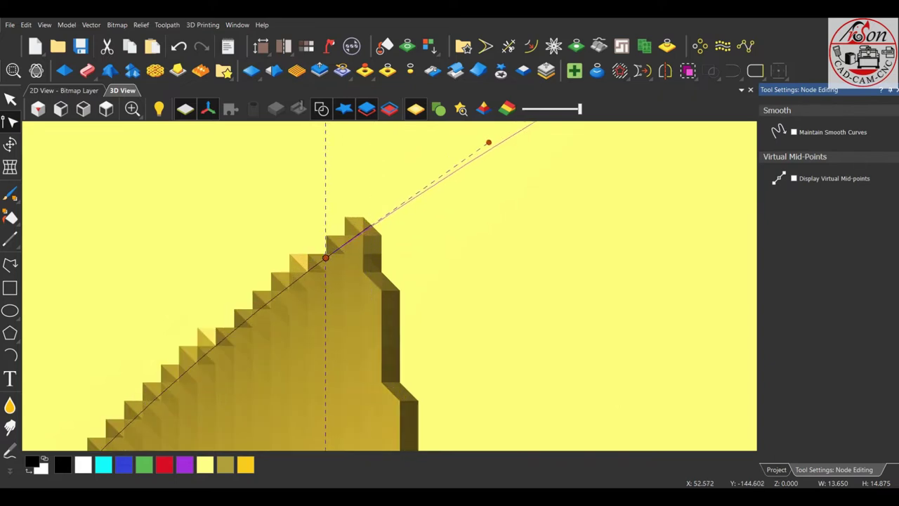
drag(488, 142, 485, 134)
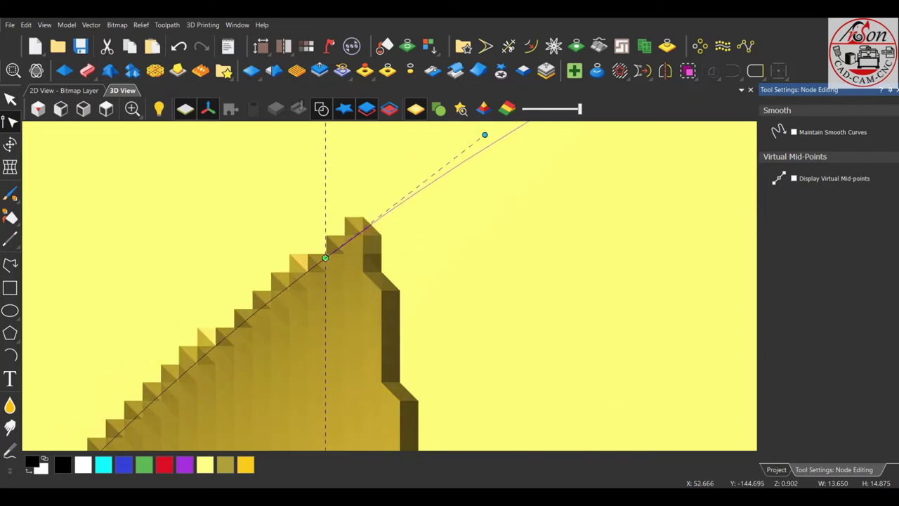
- Leave node editing and select the curl vectors to sweep along
scroll(392, 286, down, 3)
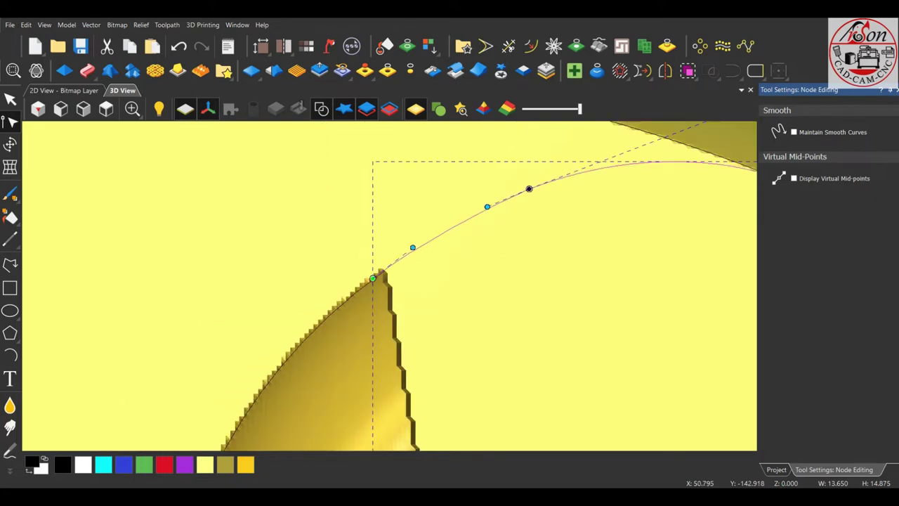
scroll(392, 286, down, 3)
scroll(450, 323, down, 3)
scroll(450, 323, up, 3)
click(776, 469)
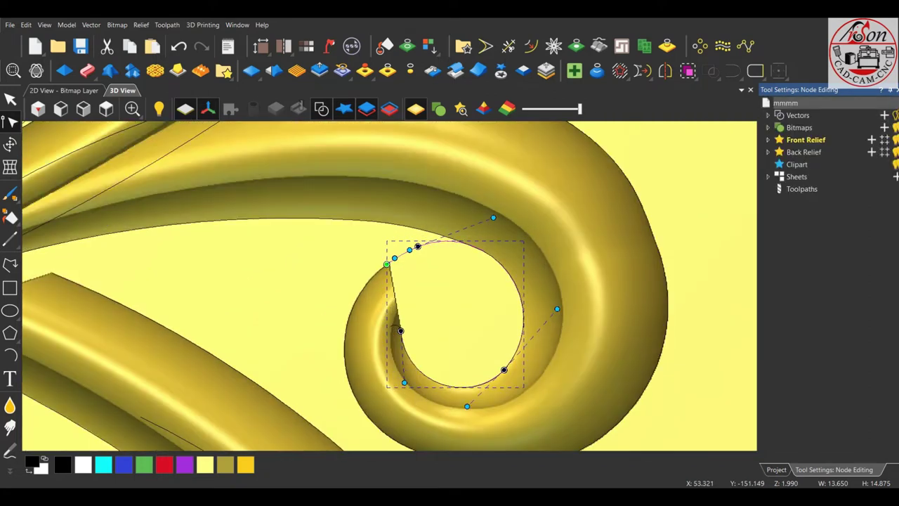
scroll(394, 327, up, 1)
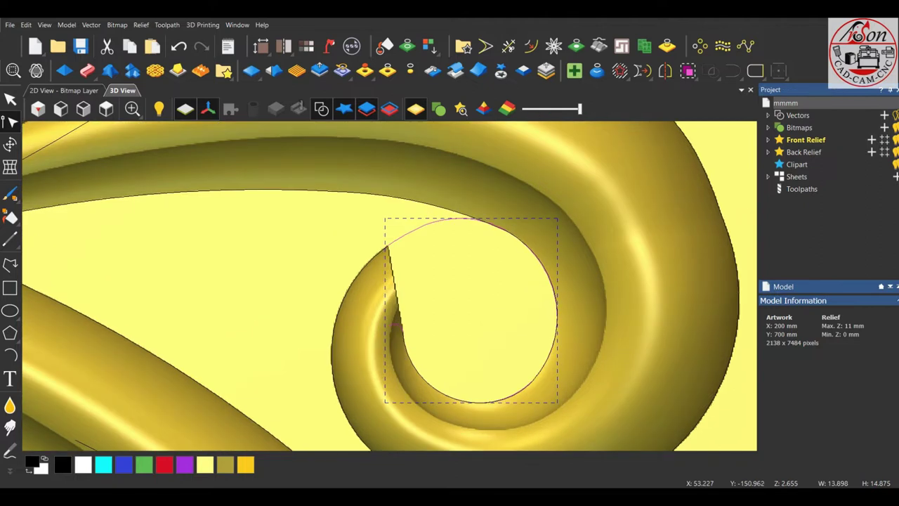
key(n)
click(87, 70)
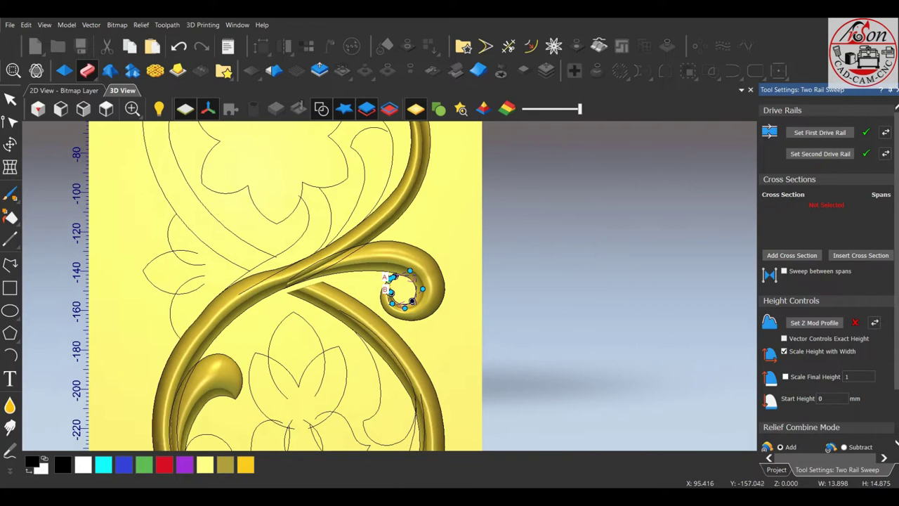
- Tilt the view over the board and select the small profile vector near its bottom
mouse_move(393, 302)
mouse_down()
mouse_move(380, 295)
mouse_move(422, 288)
mouse_up()
scroll(387, 295, up, 3)
scroll(387, 295, down, 3)
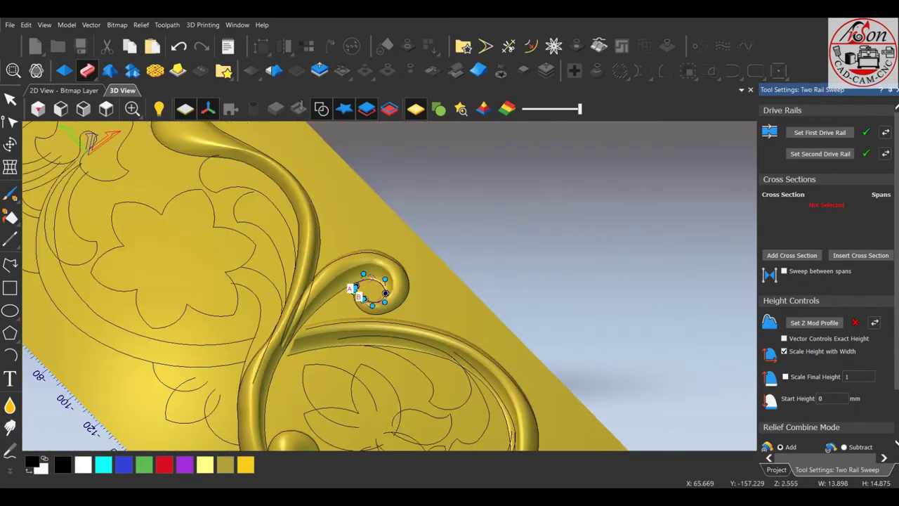
scroll(376, 288, down, 2)
scroll(386, 288, down, 3)
scroll(386, 317, up, 3)
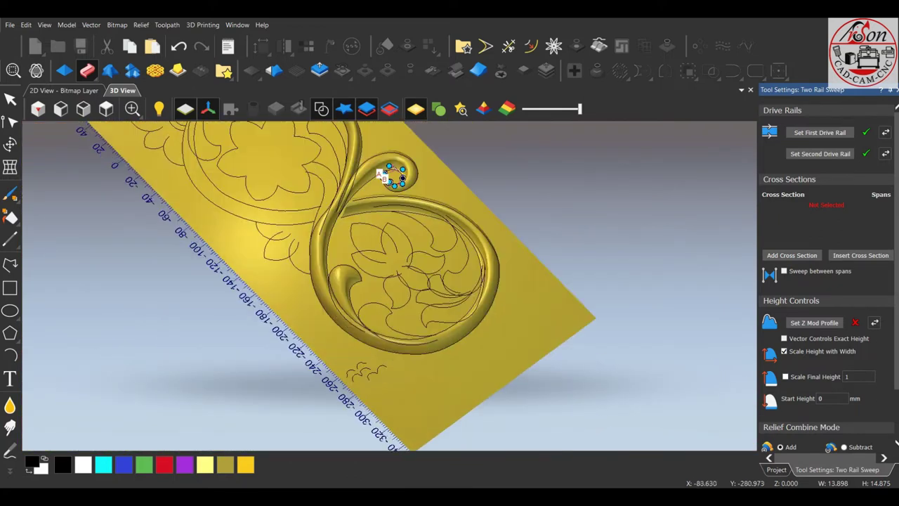
scroll(387, 316, up, 2)
scroll(386, 316, up, 2)
click(356, 351)
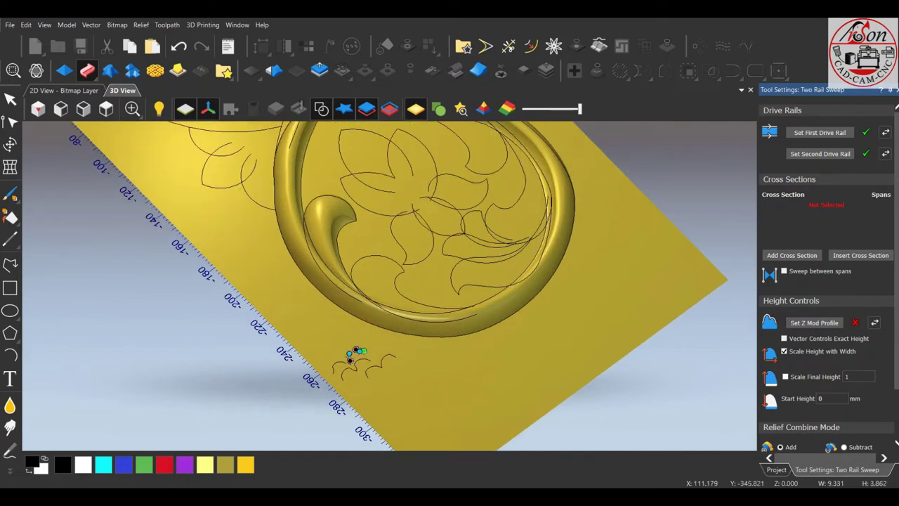
scroll(386, 169, down, 4)
scroll(386, 169, up, 2)
scroll(386, 172, up, 2)
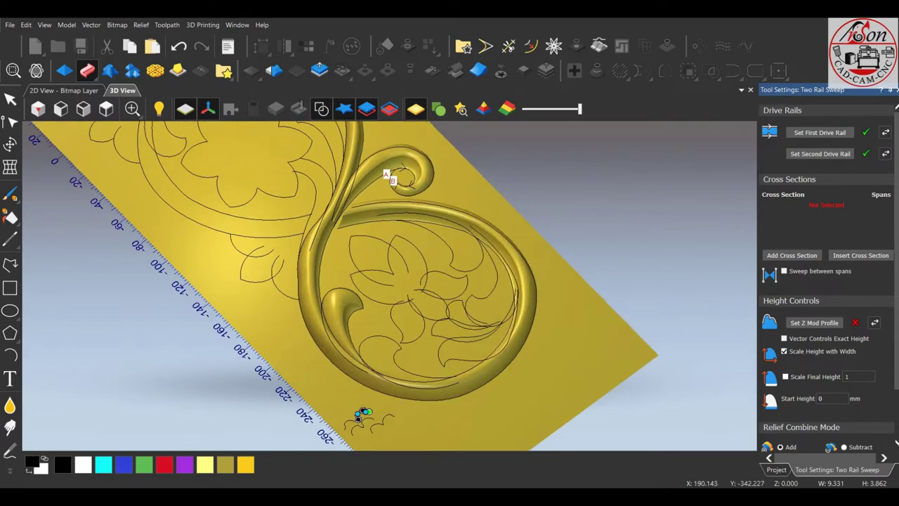
- Add the small arc as the two-rail sweep's valid cross section
click(386, 175)
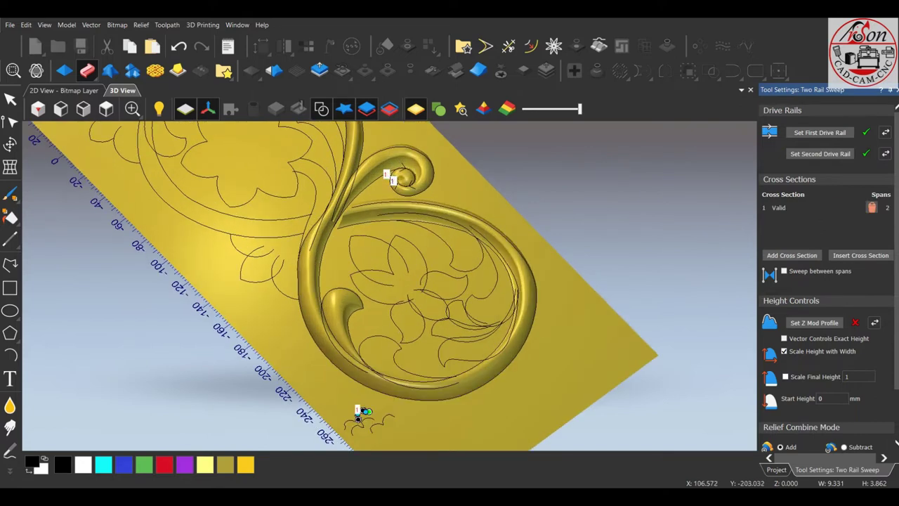
scroll(385, 177, up, 2)
scroll(334, 264, up, 1)
scroll(896, 443, down, 2)
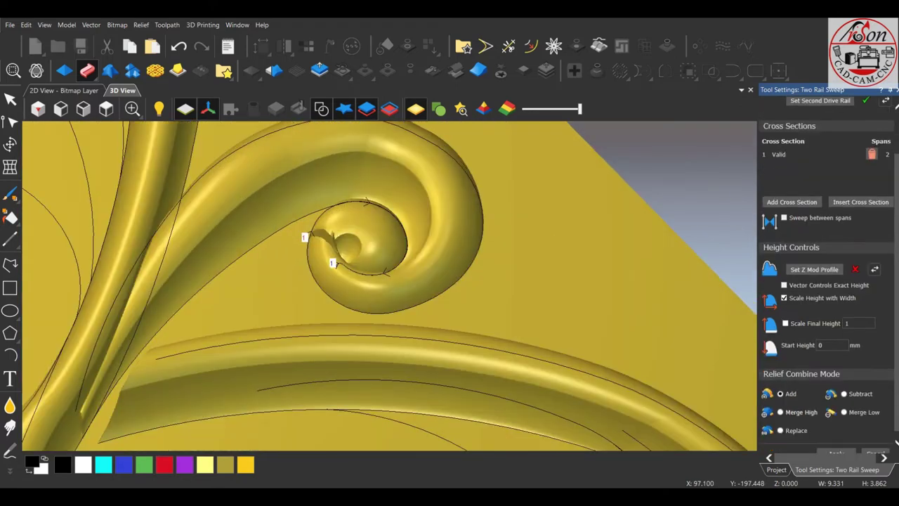
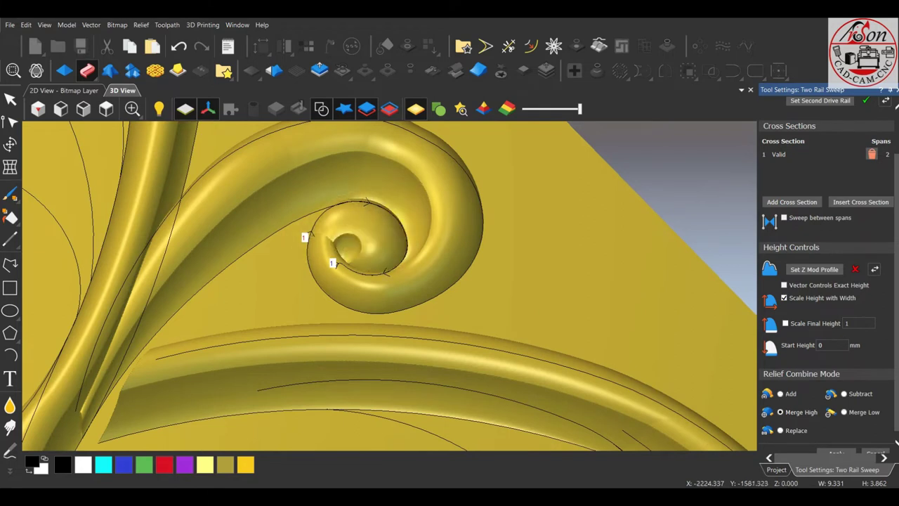
- Inspect the trial sweep preview on the lower curl tip in 3D, then cancel it
scroll(380, 232, up, 1)
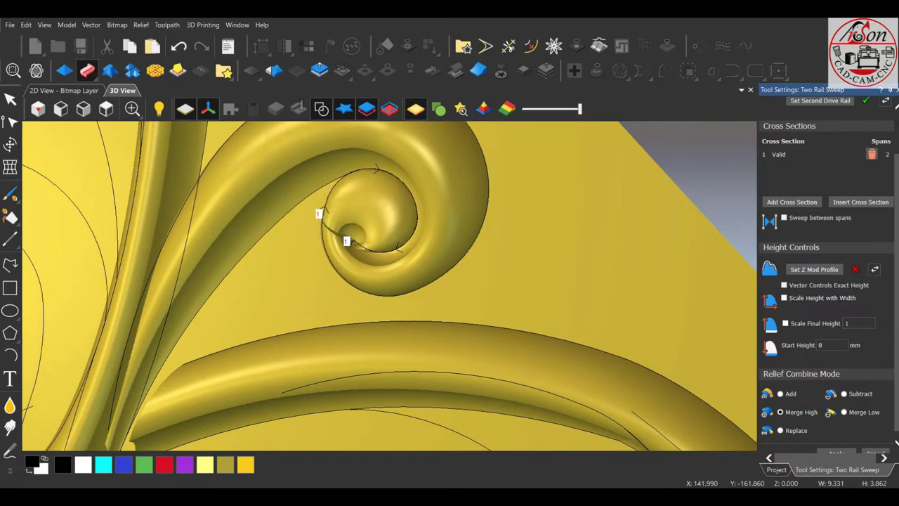
mouse_move(379, 232)
mouse_down()
mouse_move(422, 211)
mouse_move(457, 267)
mouse_move(421, 239)
mouse_up()
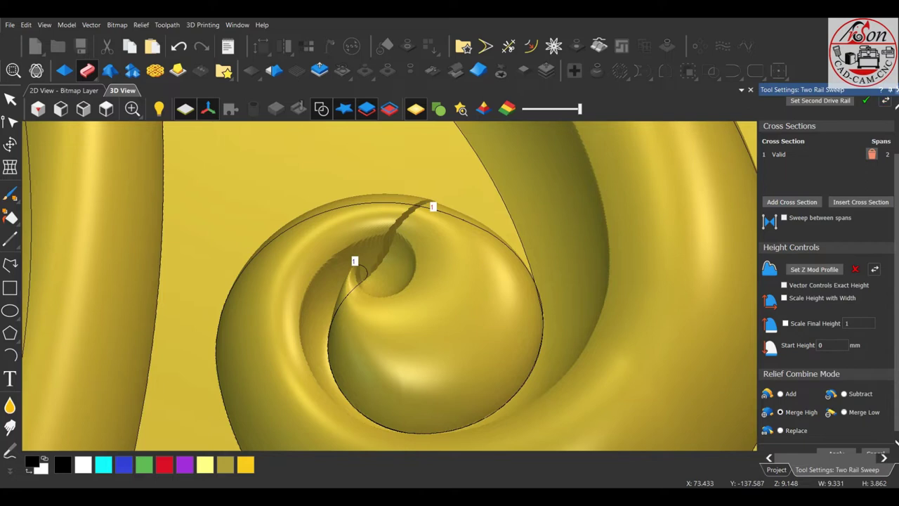
click(875, 453)
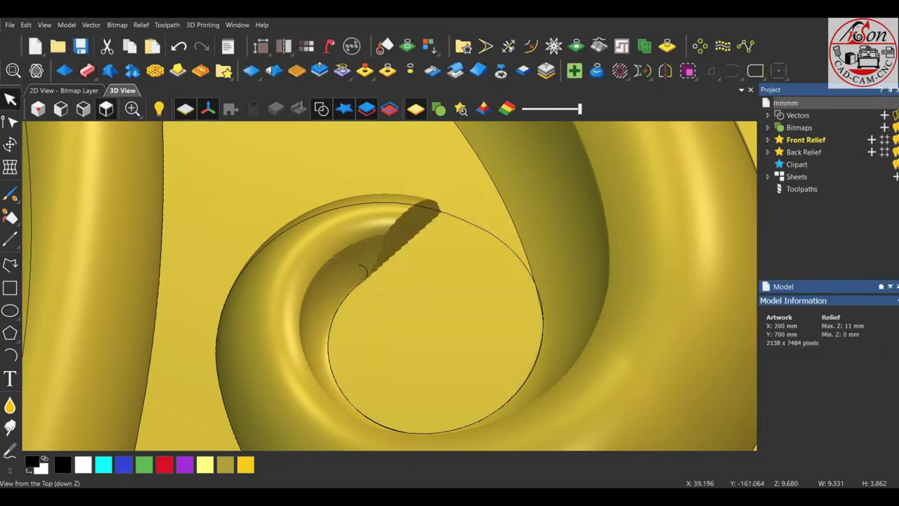
- Select the lower curl's spiral and draw a cross-section profile from its lower point to the upper tip
key(0)
scroll(302, 422, up, 3)
scroll(360, 389, up, 5)
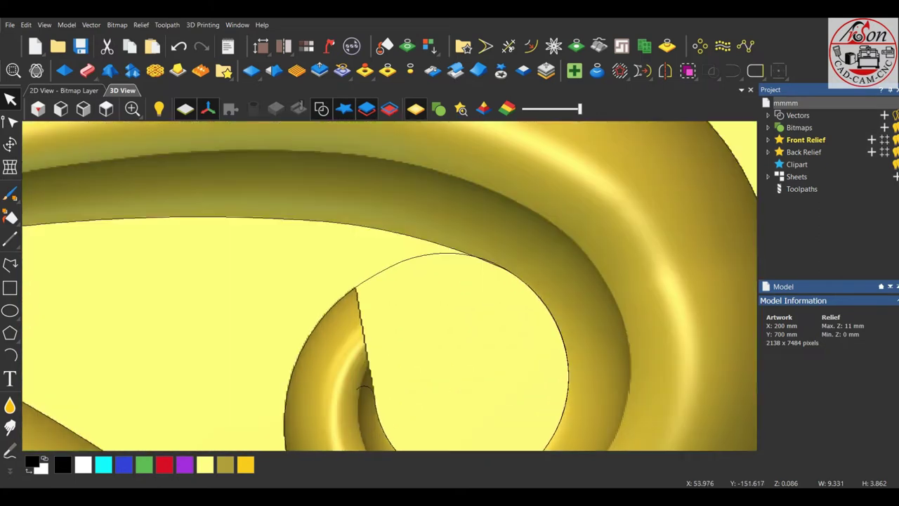
click(365, 388)
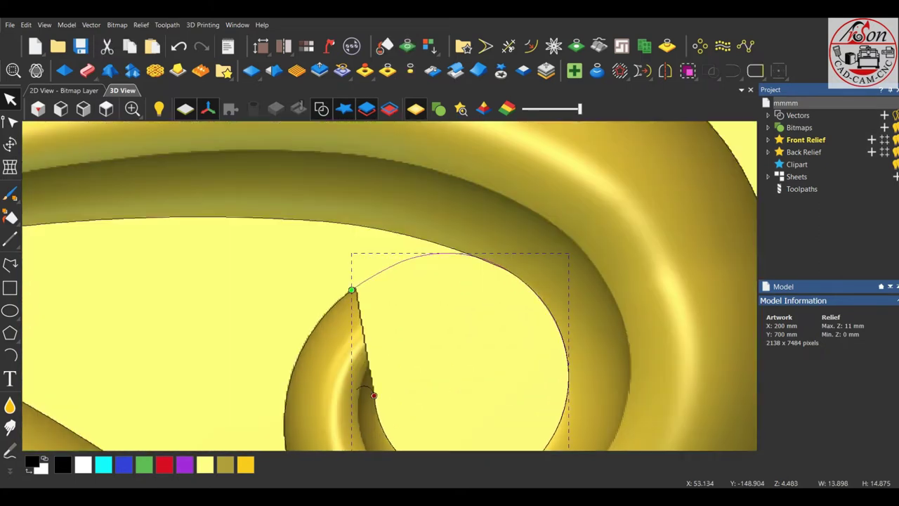
scroll(370, 366, up, 2)
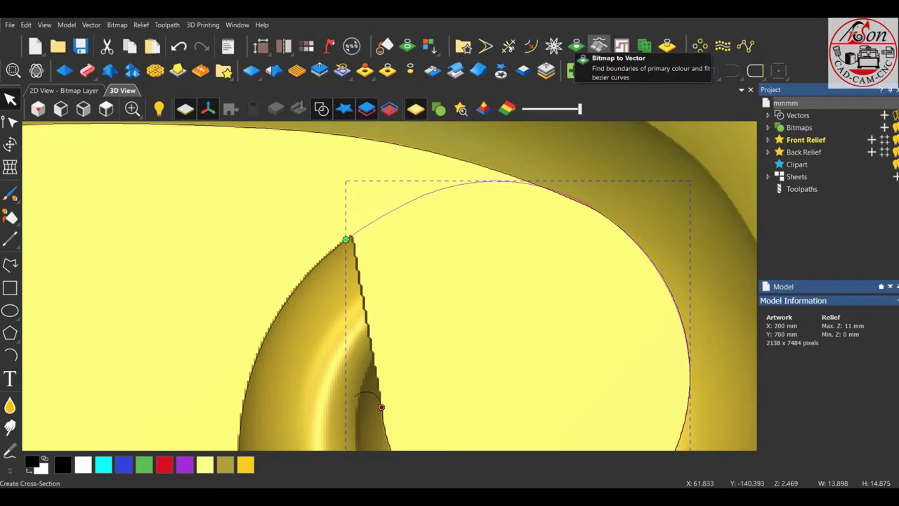
click(598, 46)
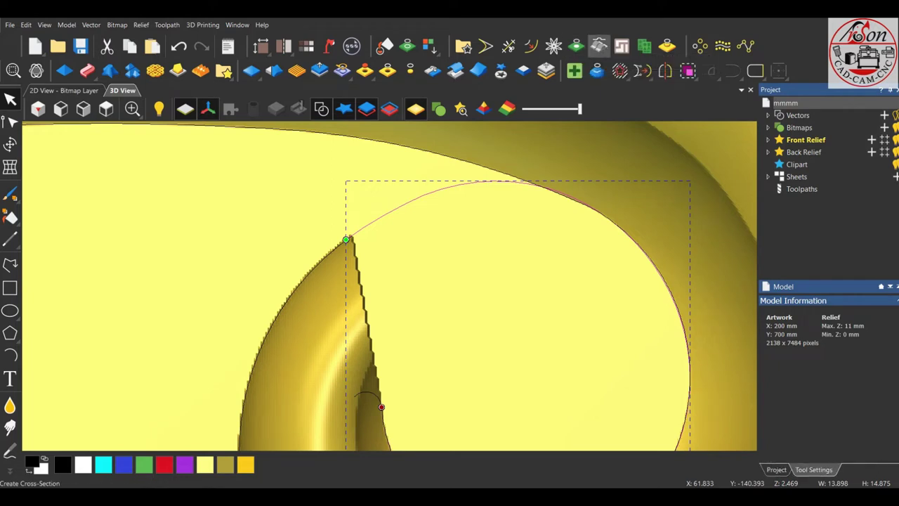
click(354, 395)
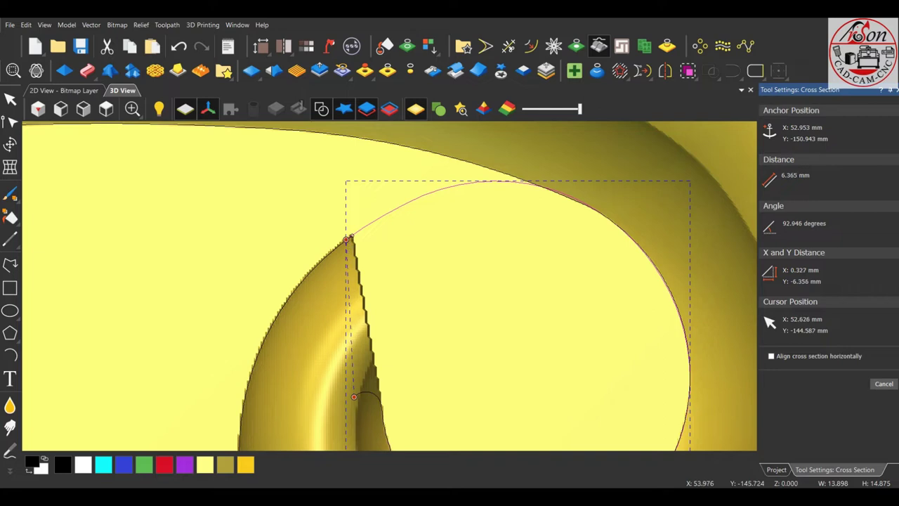
click(346, 239)
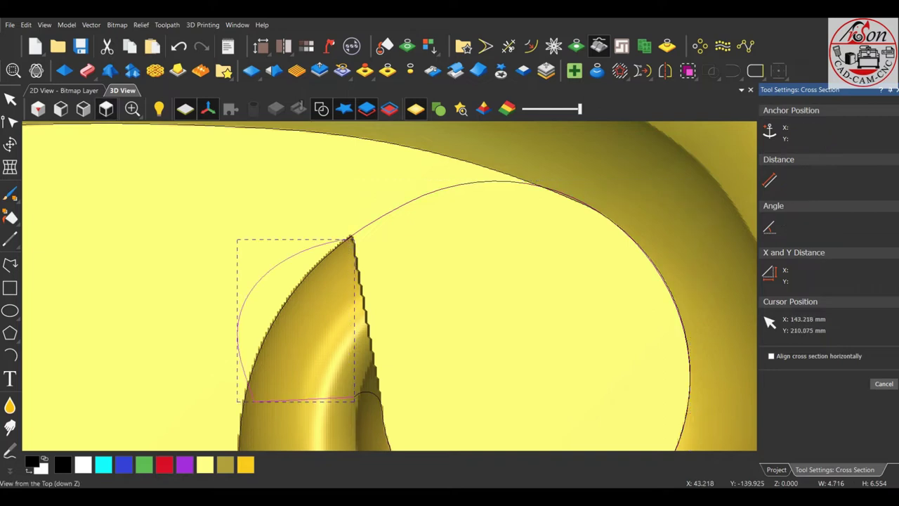
- Switch to Top view and exit the cross-section tool
click(107, 109)
scroll(467, 184, up, 2)
scroll(468, 184, up, 2)
scroll(467, 184, up, 2)
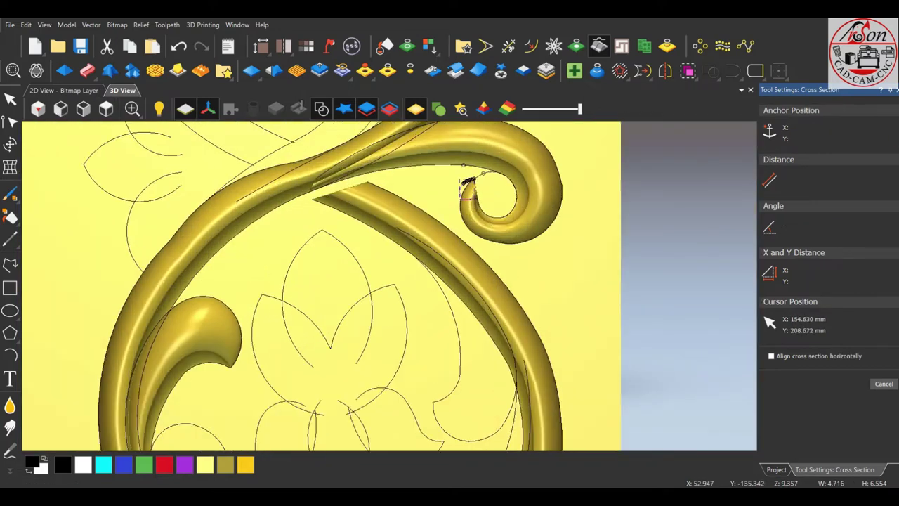
key(Escape)
scroll(468, 184, up, 1)
scroll(449, 211, up, 3)
scroll(422, 302, down, 1)
scroll(421, 302, up, 1)
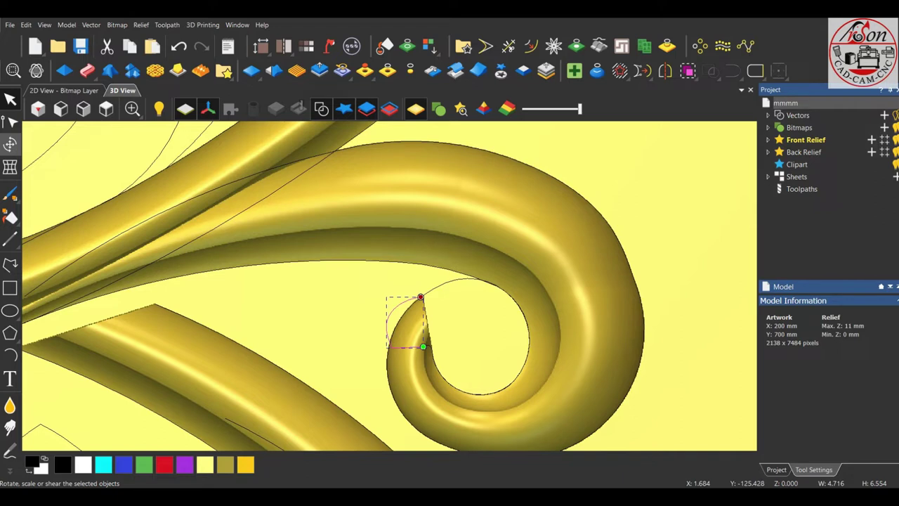
- Use Transform to rotate the small profile arc upright and shift it left onto the flat background
click(10, 144)
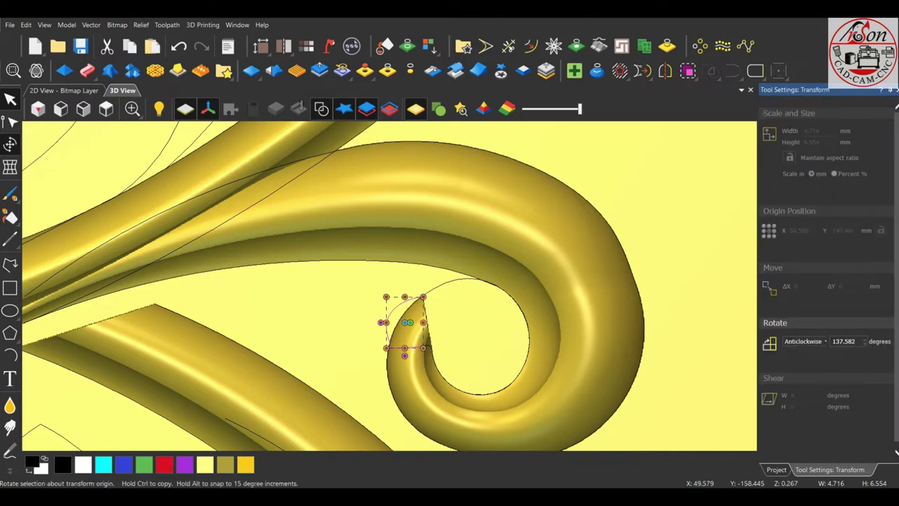
drag(423, 297, 434, 309)
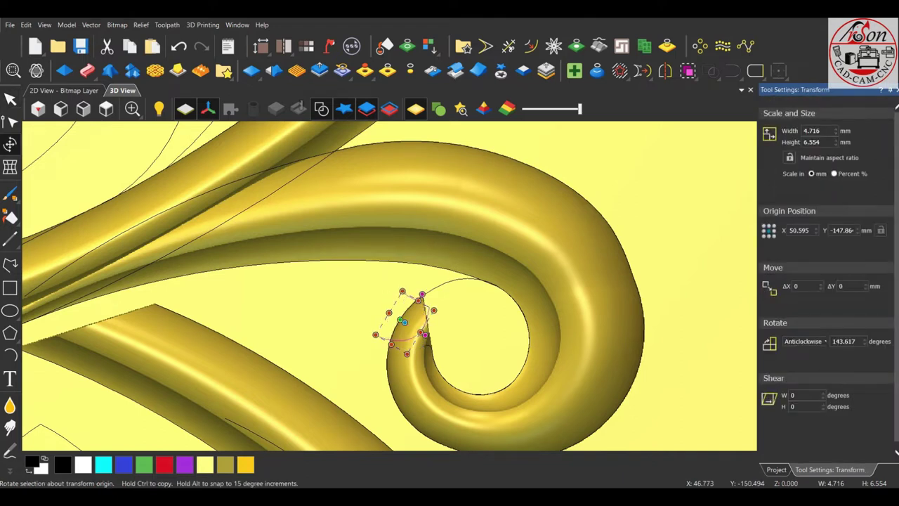
scroll(376, 343, up, 2)
mouse_move(328, 346)
mouse_down()
mouse_move(425, 399)
mouse_move(461, 347)
mouse_up()
drag(421, 313, 354, 299)
scroll(300, 307, up, 3)
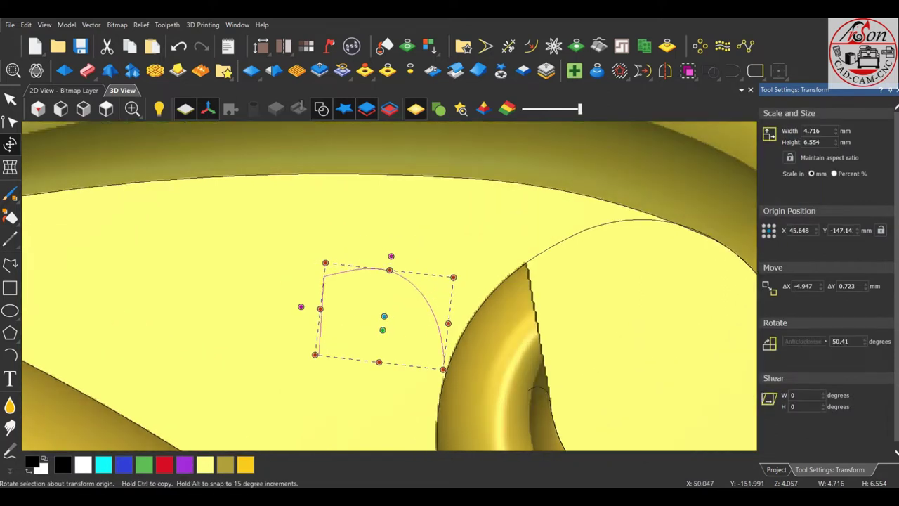
drag(385, 318, 353, 306)
key(Escape)
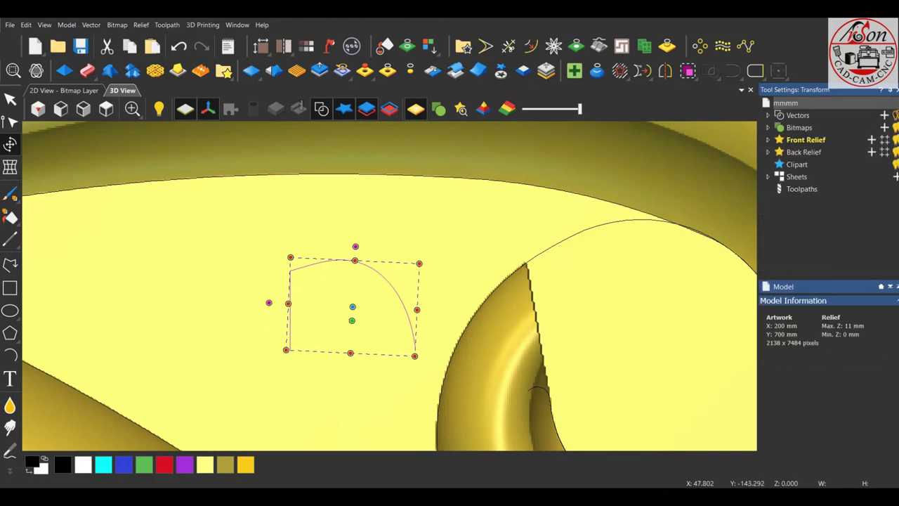
key(Escape)
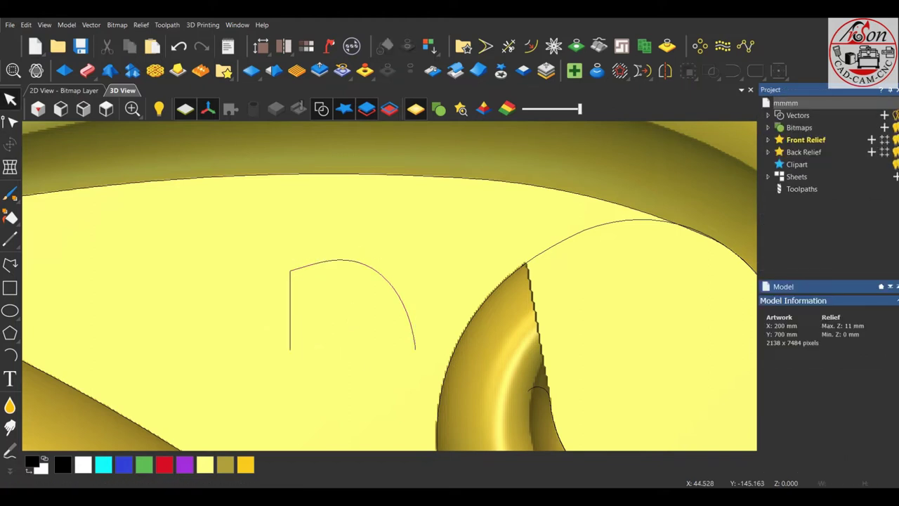
- Mirror the small arc out to its left side so the pair forms an arch
scroll(389, 285, down, 2)
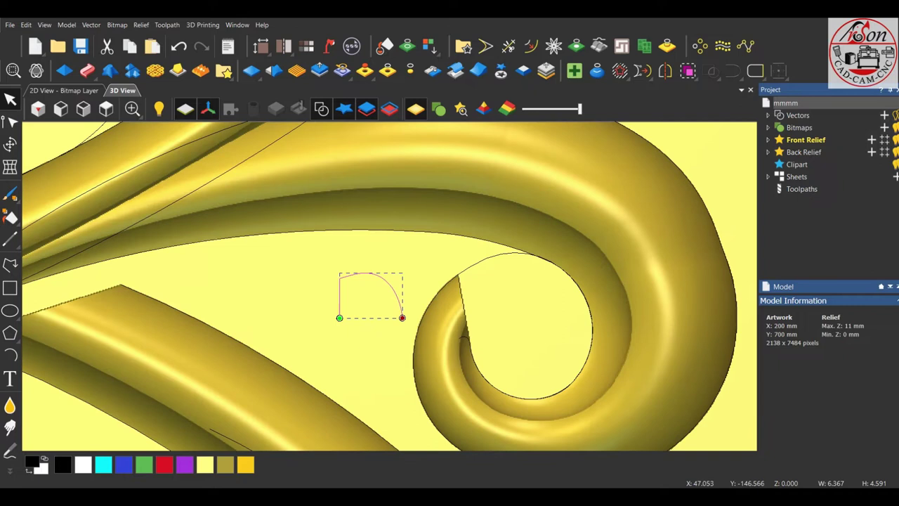
click(491, 258)
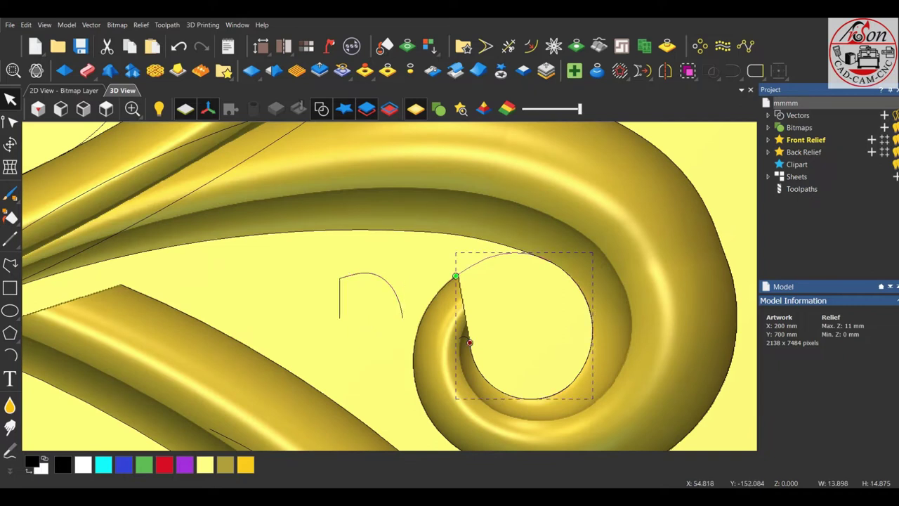
click(394, 288)
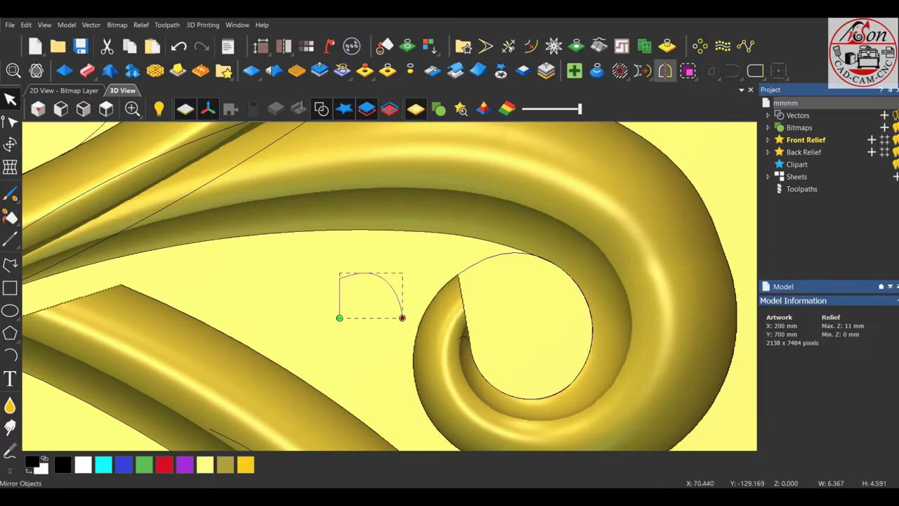
click(664, 70)
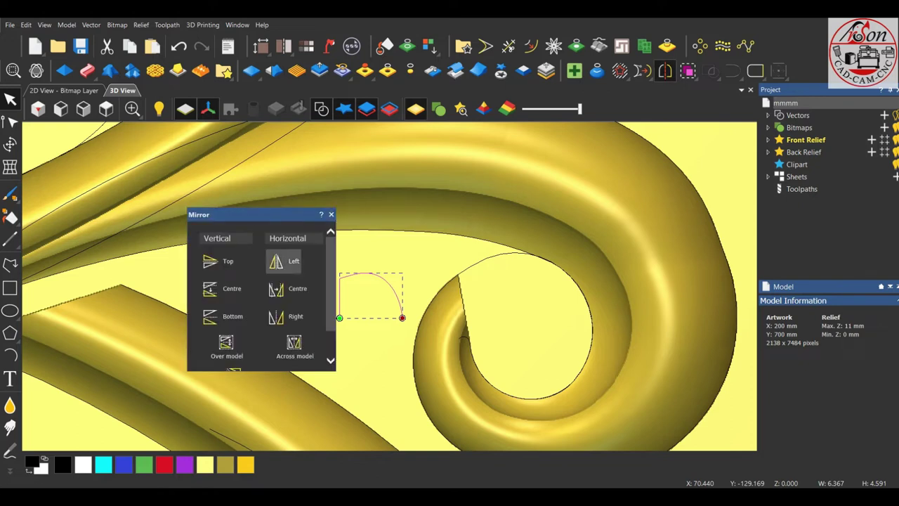
click(284, 261)
key(Escape)
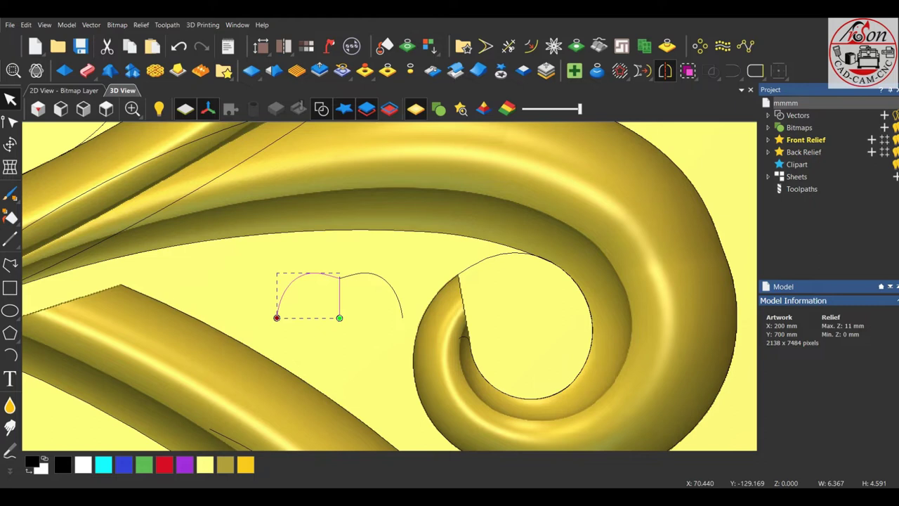
- Start a Two Rail Sweep on the large spiral with its edges as both drive rails
click(523, 253)
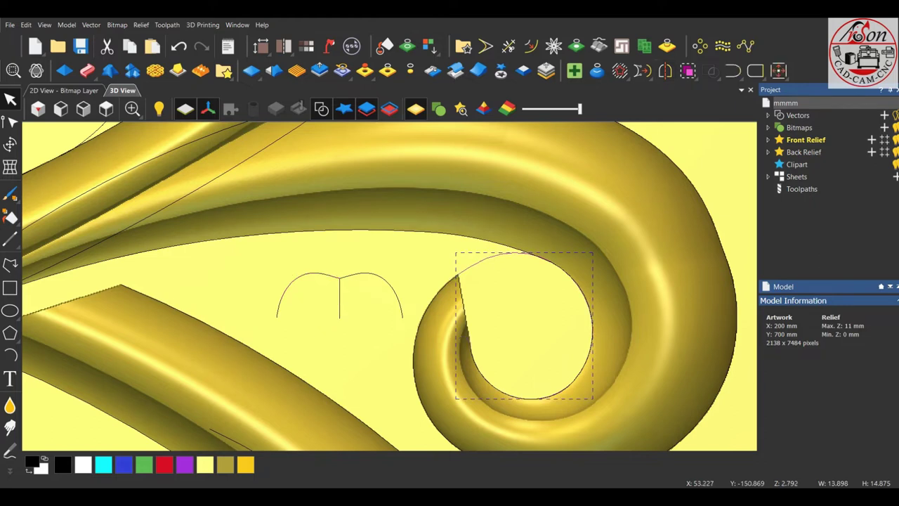
click(88, 70)
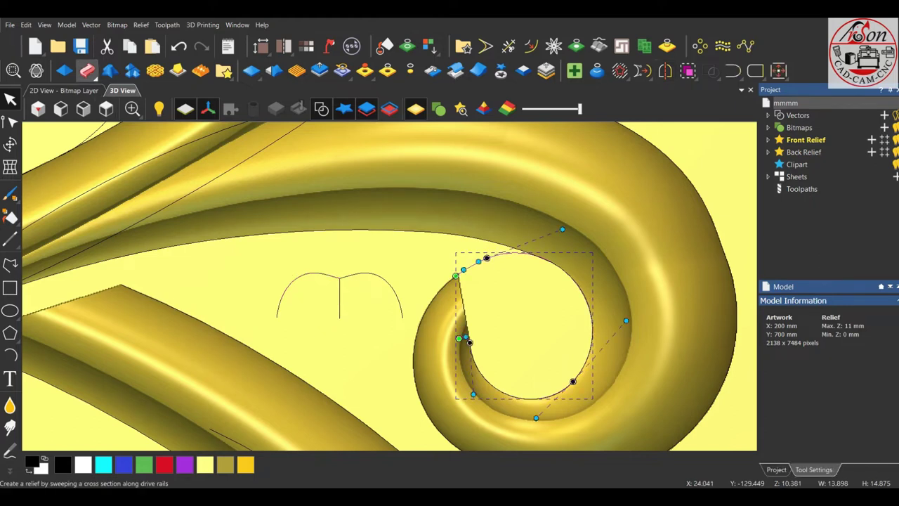
click(383, 279)
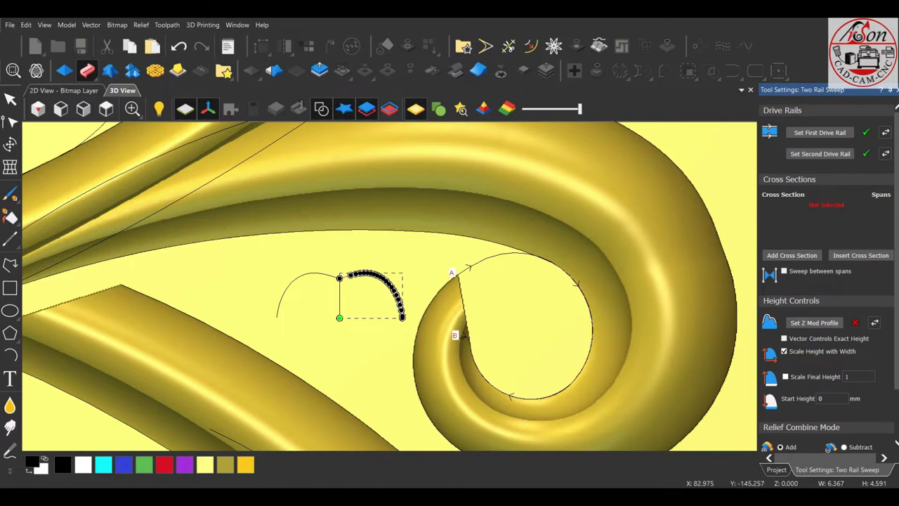
- Add the arched arc as the sweep's cross section, anchored at the rails' start
click(792, 255)
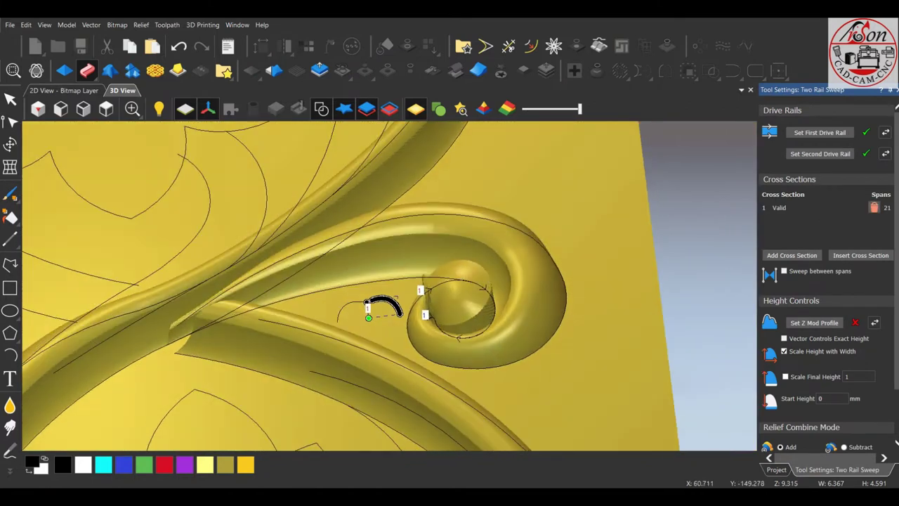
scroll(829, 274, down, 1)
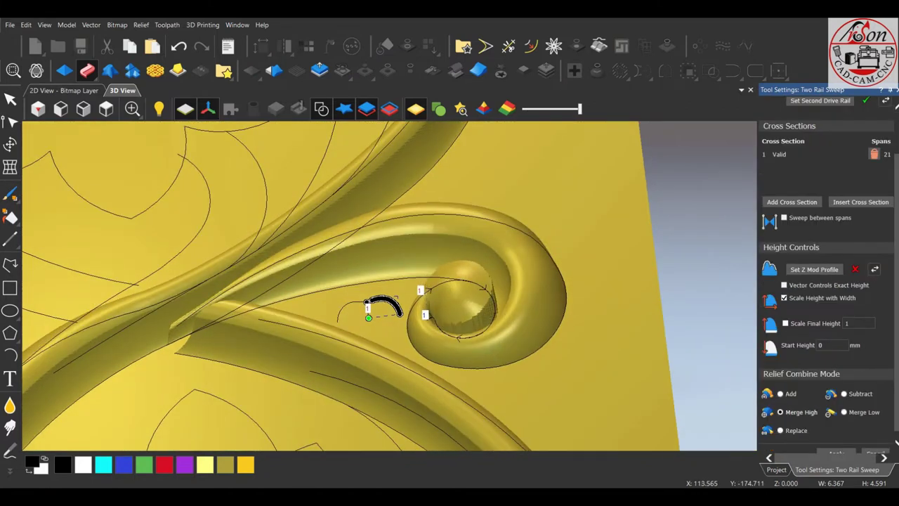
scroll(418, 316, up, 1)
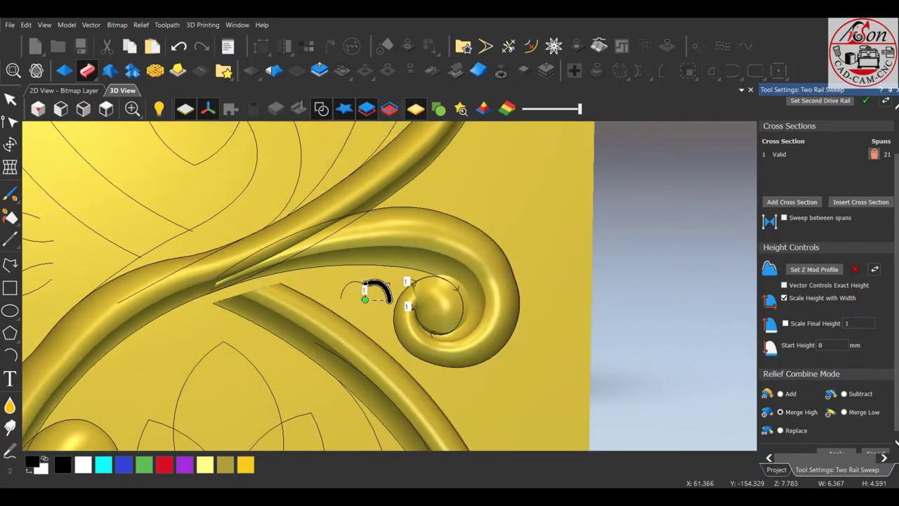
scroll(418, 316, up, 2)
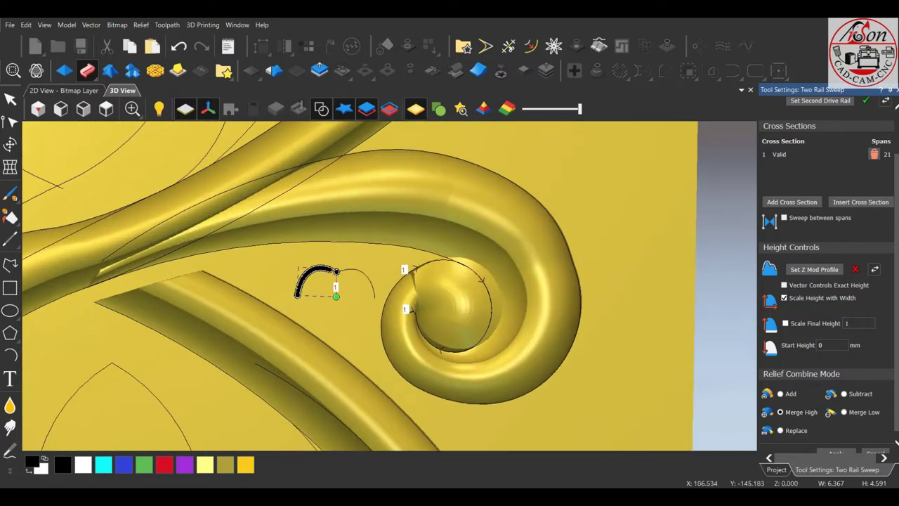
click(297, 285)
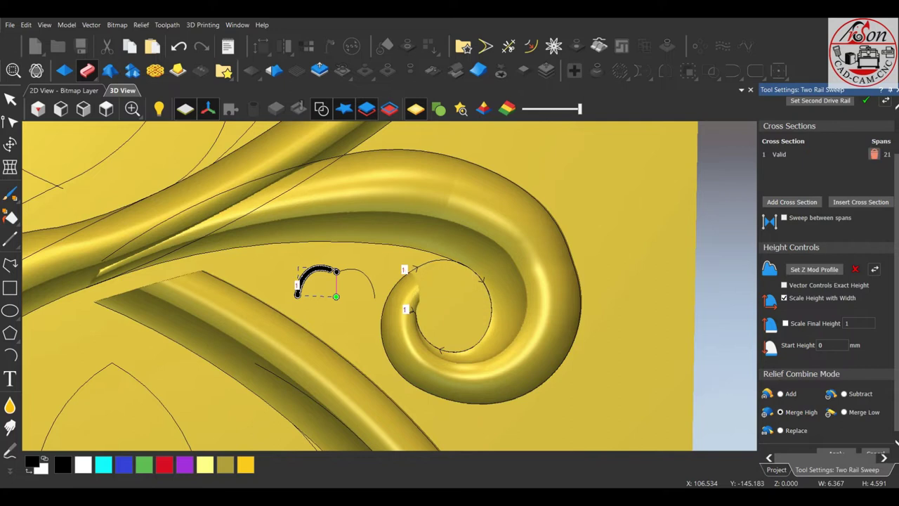
- Orbit and zoom the 3D view to review the swept ridge along the spiral tip
drag(297, 284, 308, 324)
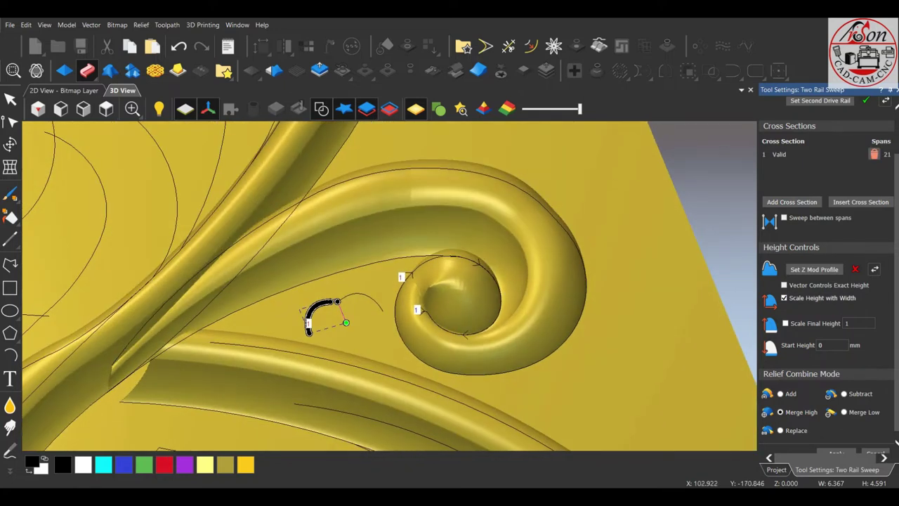
scroll(450, 316, up, 2)
scroll(449, 317, up, 2)
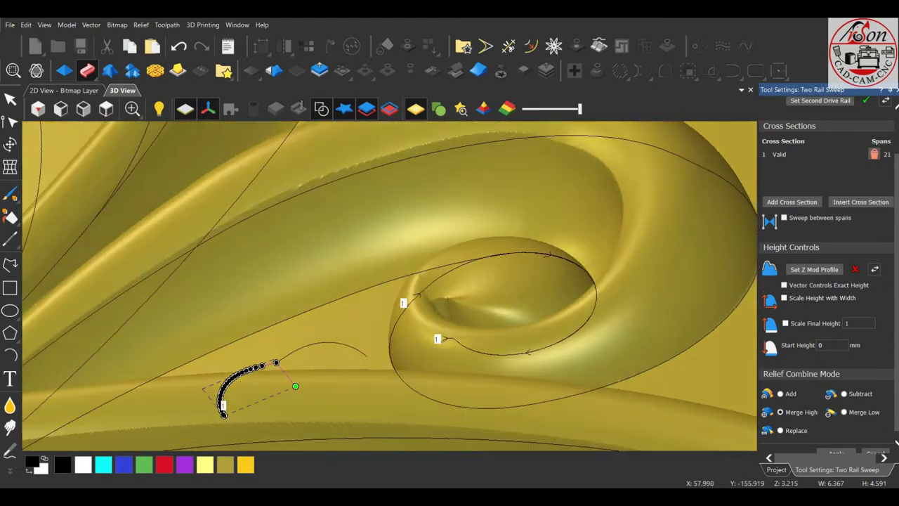
scroll(390, 285, down, 2)
scroll(390, 286, down, 2)
scroll(390, 286, down, 2)
scroll(390, 286, down, 2)
drag(378, 316, 375, 305)
scroll(375, 305, up, 3)
scroll(414, 279, up, 3)
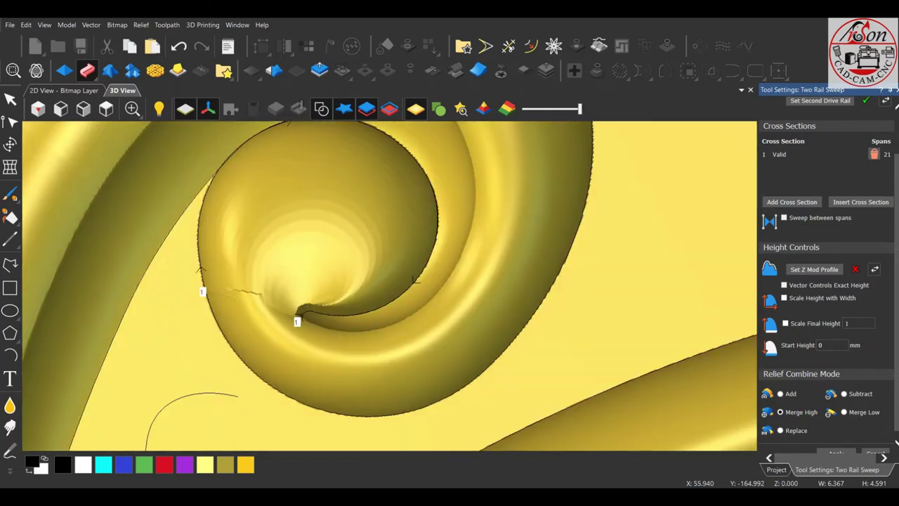
scroll(415, 280, down, 2)
scroll(415, 279, down, 2)
scroll(414, 279, down, 2)
scroll(415, 279, down, 2)
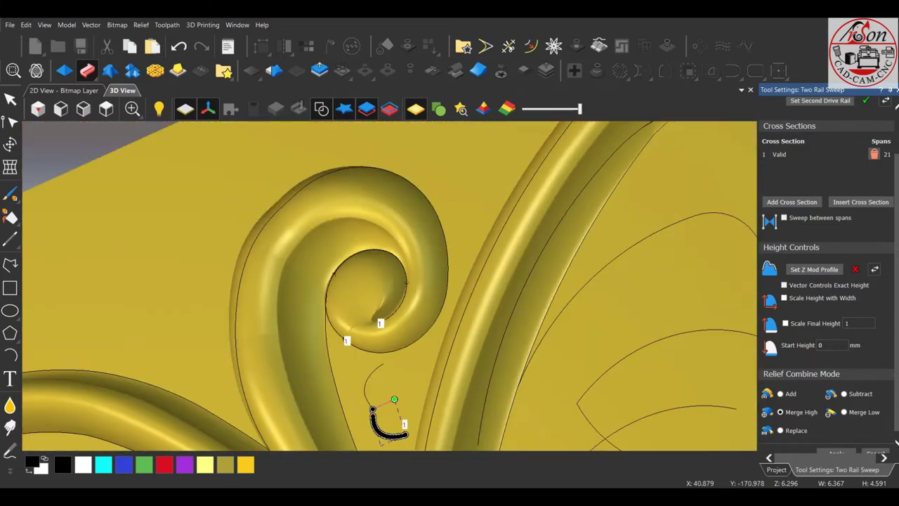
drag(414, 279, 415, 255)
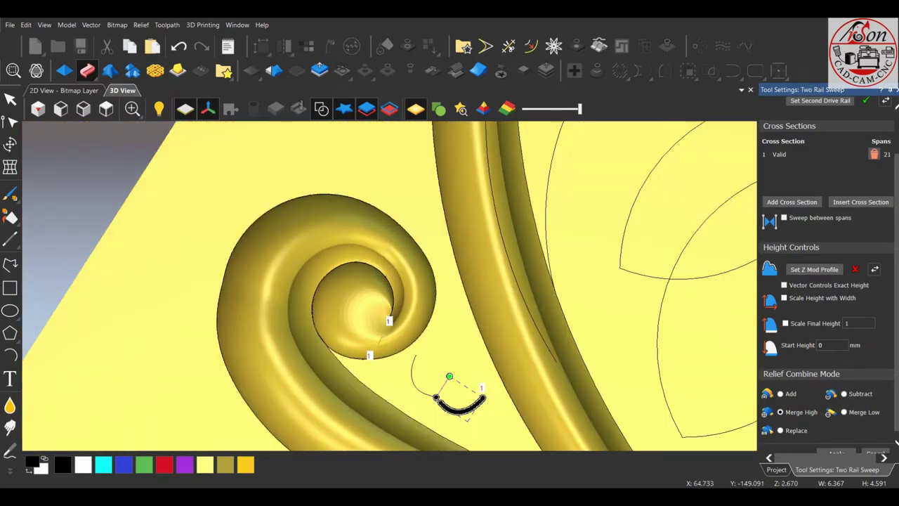
scroll(829, 281, down, 1)
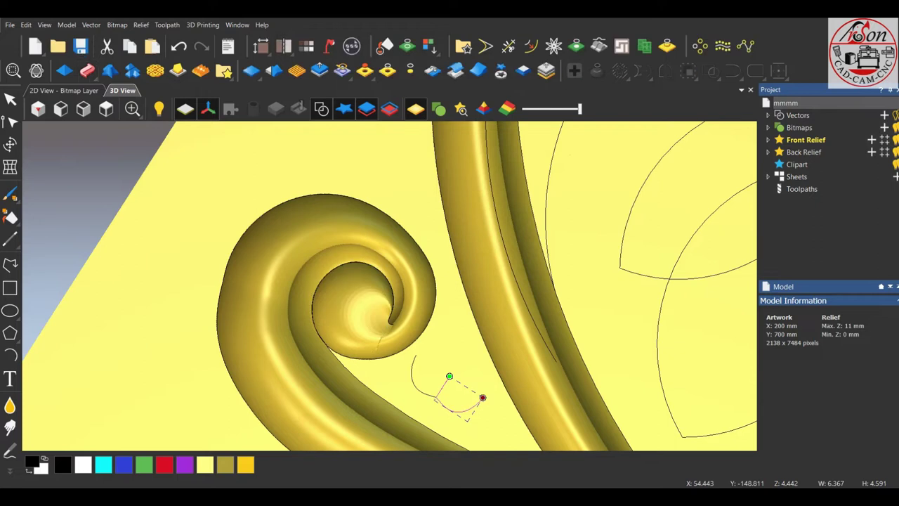
- Pick the Smudge sculpting tool and smudge the relief inside the spiral, undoing one stroke
scroll(376, 338, up, 2)
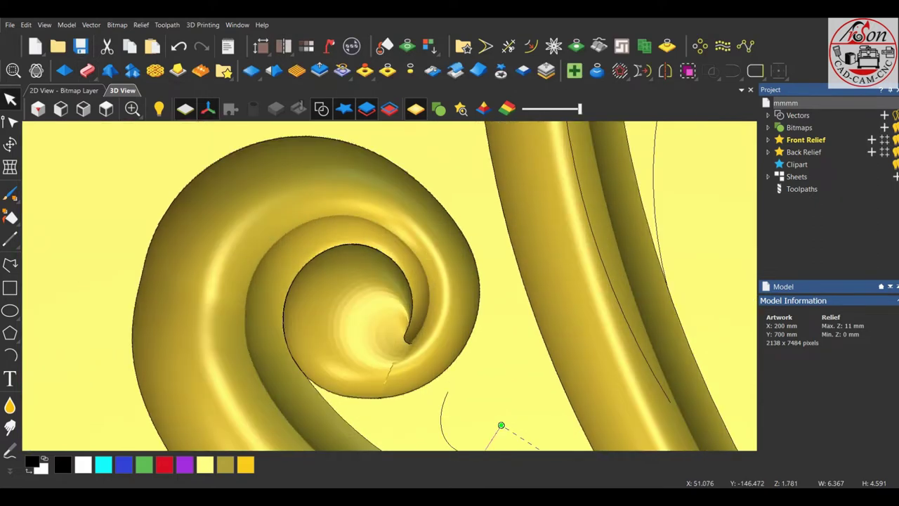
scroll(376, 339, up, 3)
drag(390, 286, 435, 266)
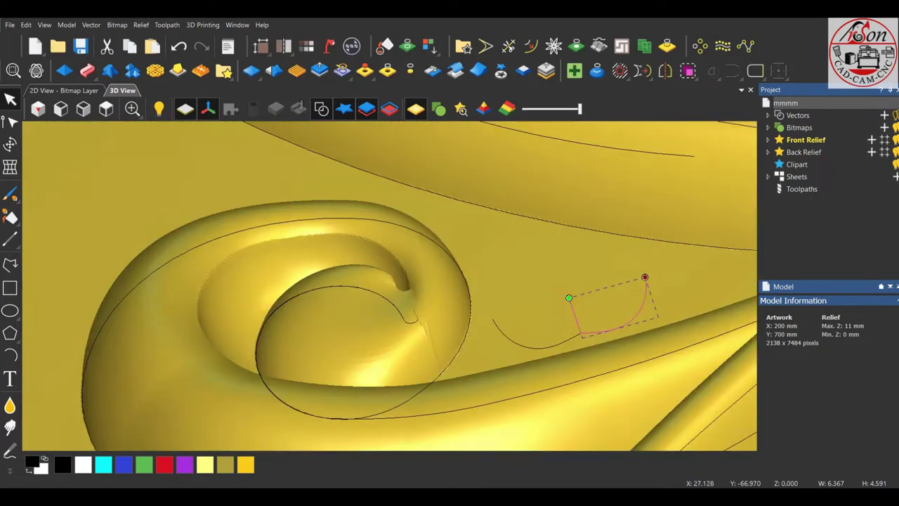
scroll(390, 286, up, 2)
scroll(435, 302, up, 1)
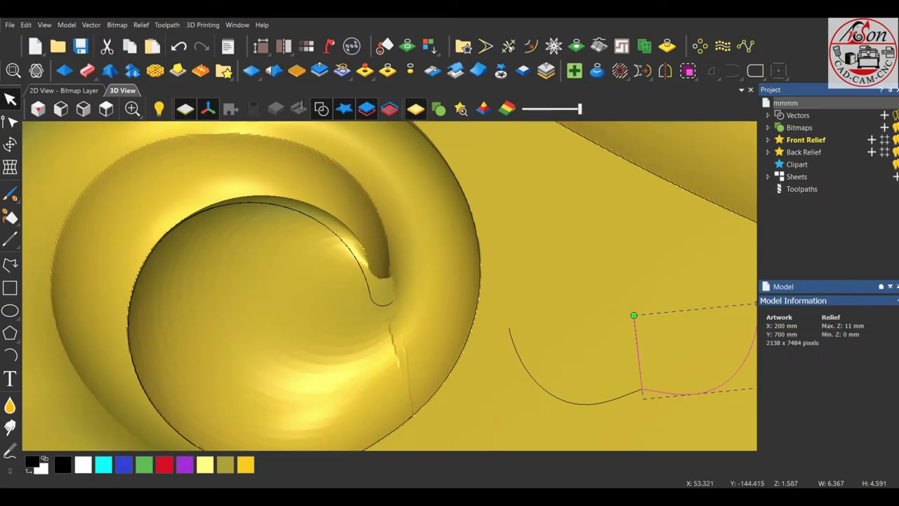
scroll(407, 407, up, 1)
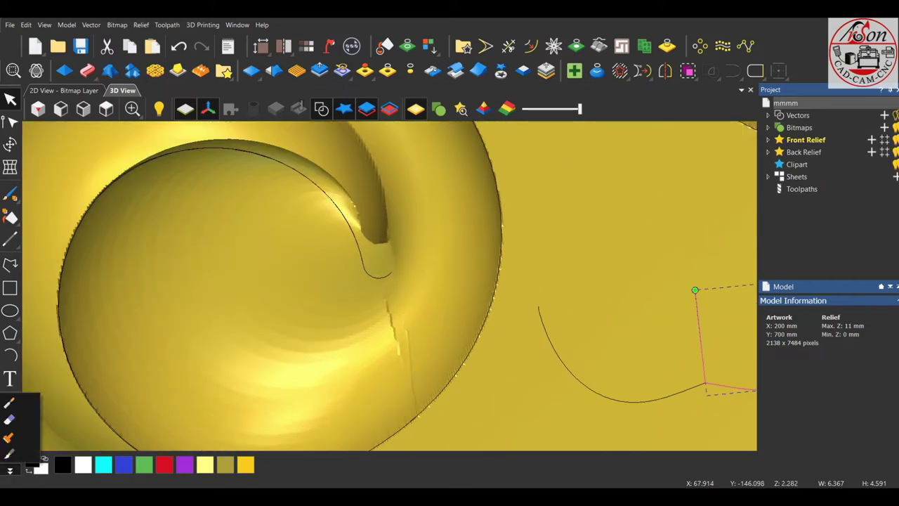
click(8, 453)
click(10, 426)
drag(410, 320, 390, 316)
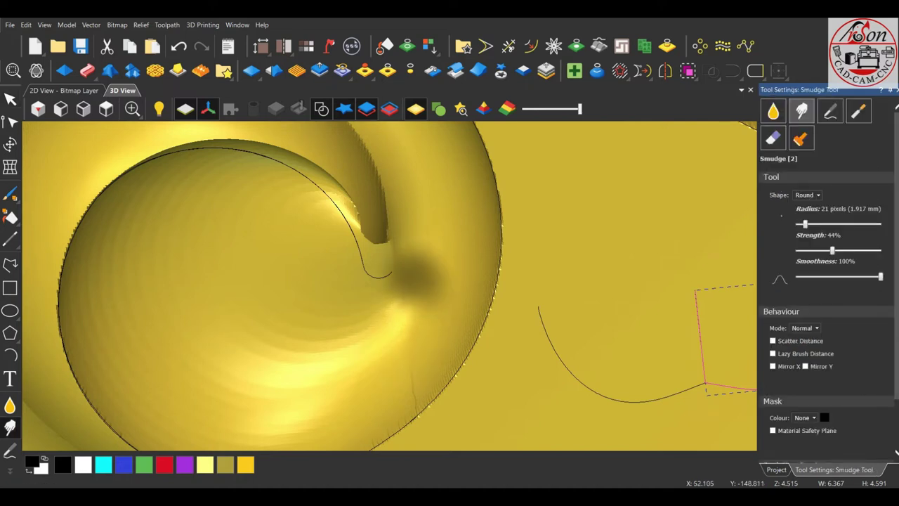
drag(394, 315, 385, 393)
key(ctrl+z)
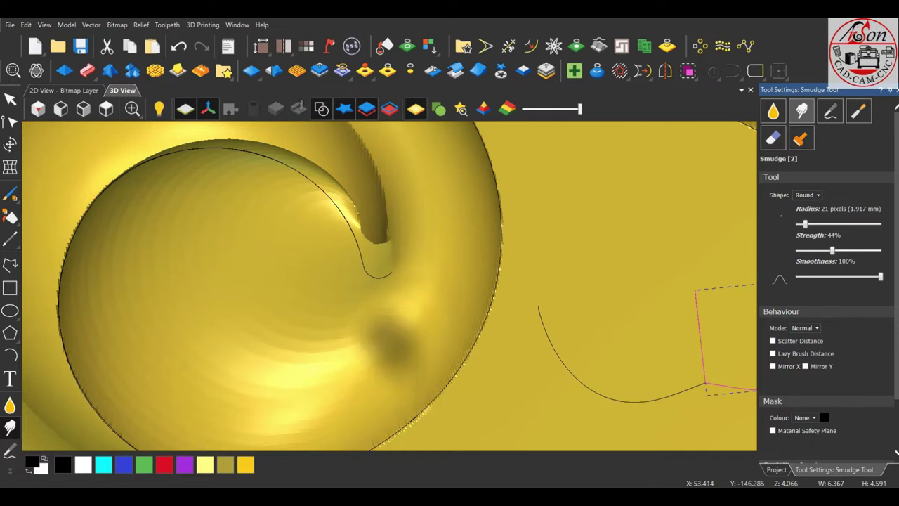
drag(353, 390, 357, 344)
- Smudge and smooth the spiral tip's edge from a new viewing angle
scroll(390, 286, down, 3)
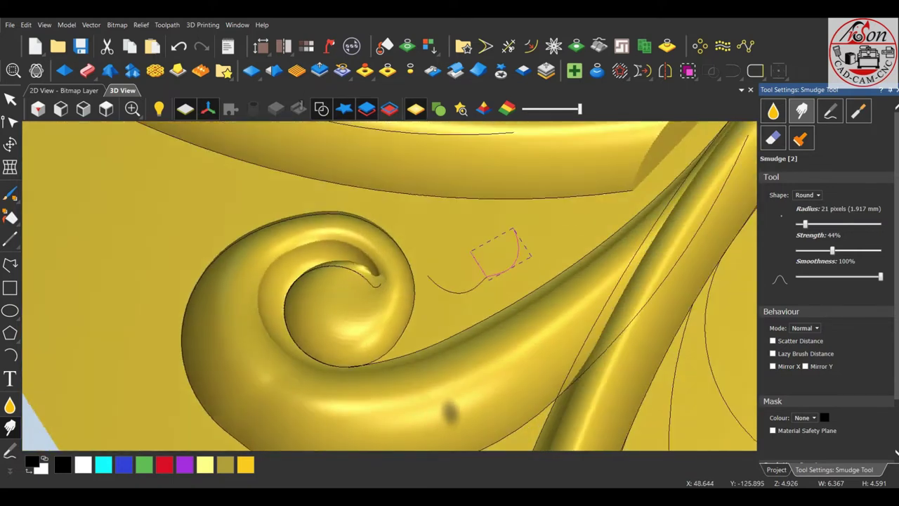
middle_drag(390, 286, 421, 211)
scroll(390, 286, up, 2)
scroll(383, 295, up, 3)
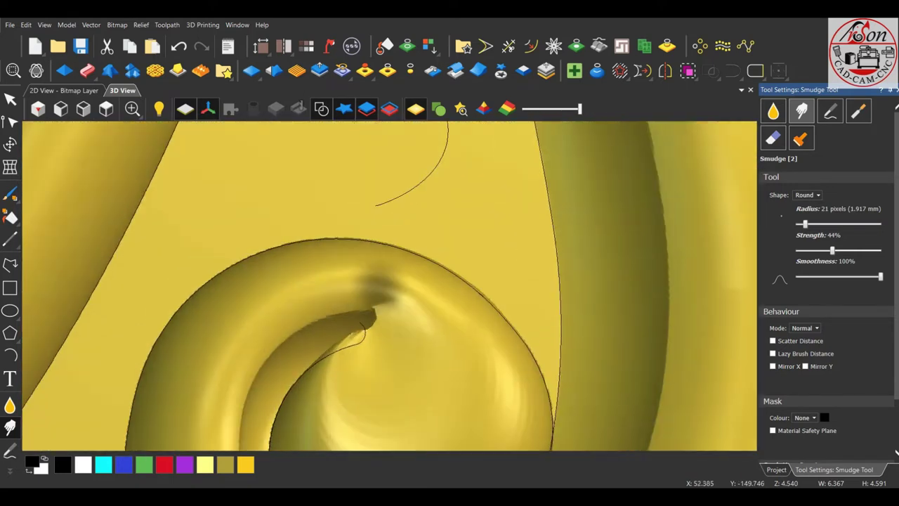
scroll(383, 295, up, 3)
drag(382, 314, 378, 321)
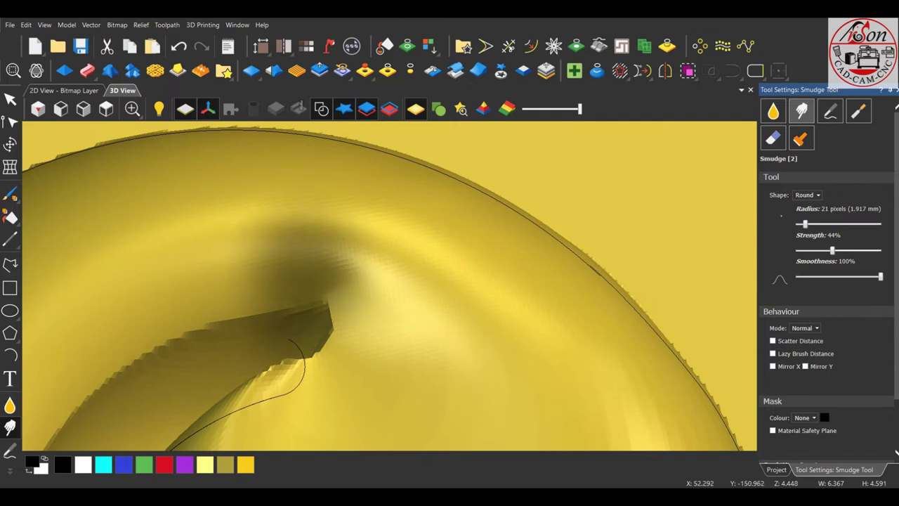
scroll(382, 315, down, 3)
scroll(382, 315, up, 2)
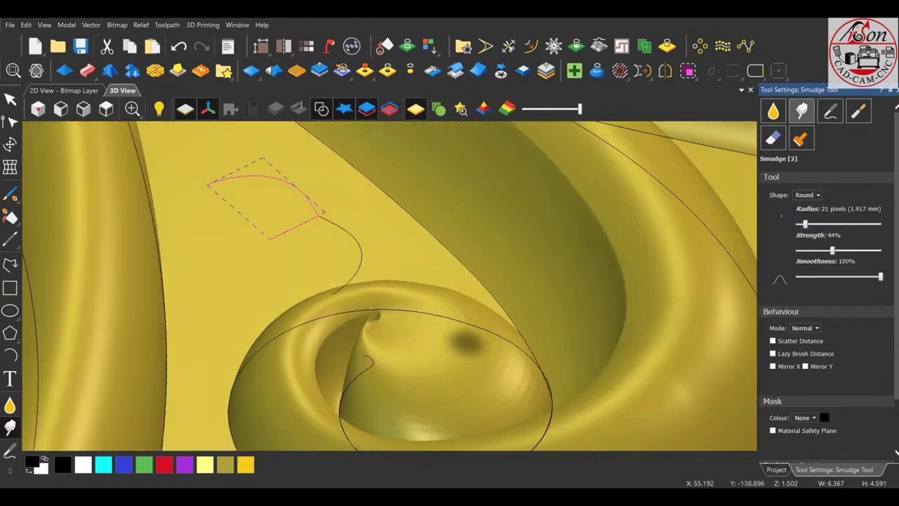
scroll(383, 320, up, 2)
scroll(371, 304, up, 2)
drag(371, 307, 360, 309)
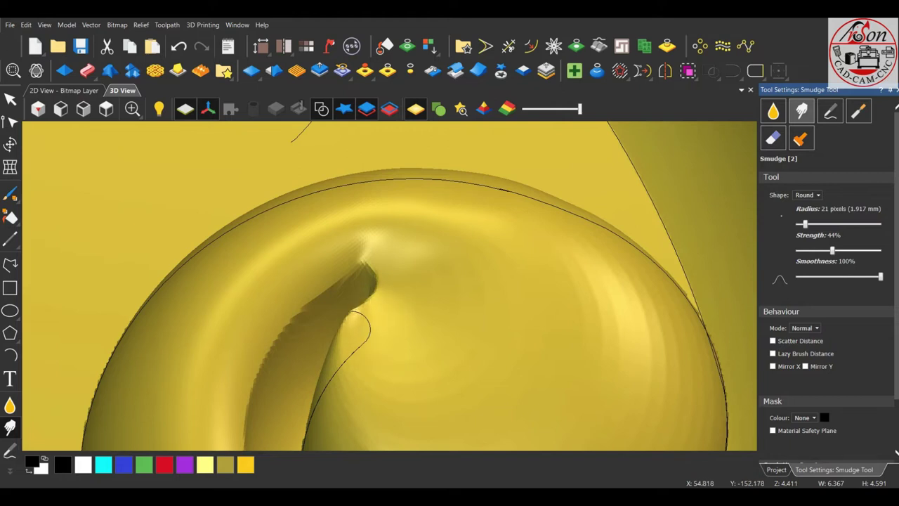
drag(371, 303, 360, 323)
scroll(355, 337, up, 2)
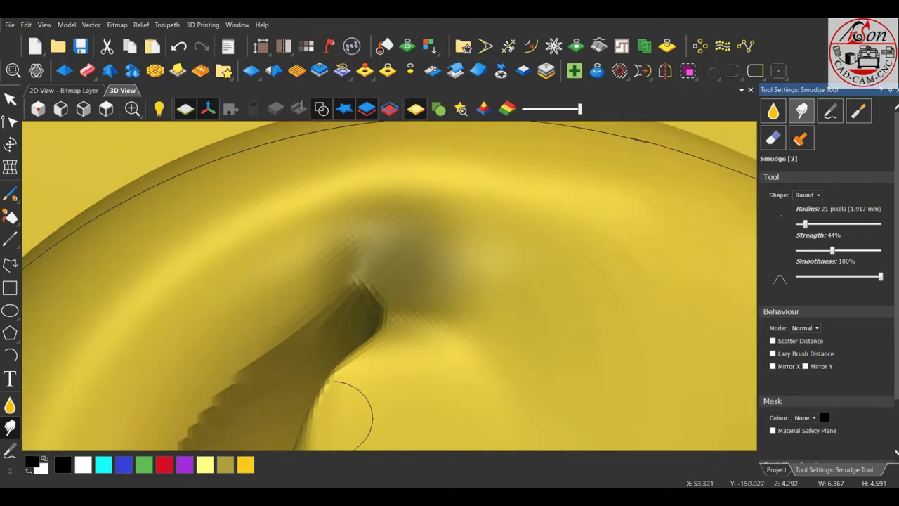
scroll(346, 413, down, 3)
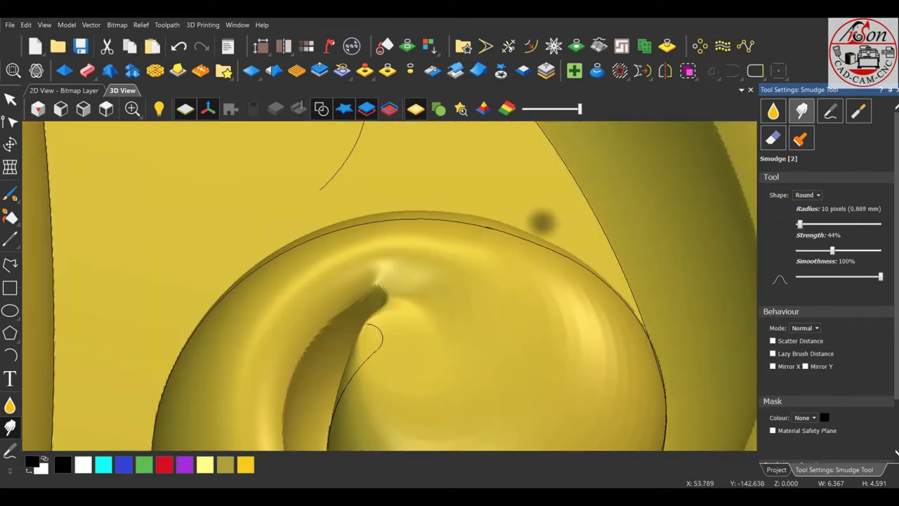
scroll(345, 413, up, 3)
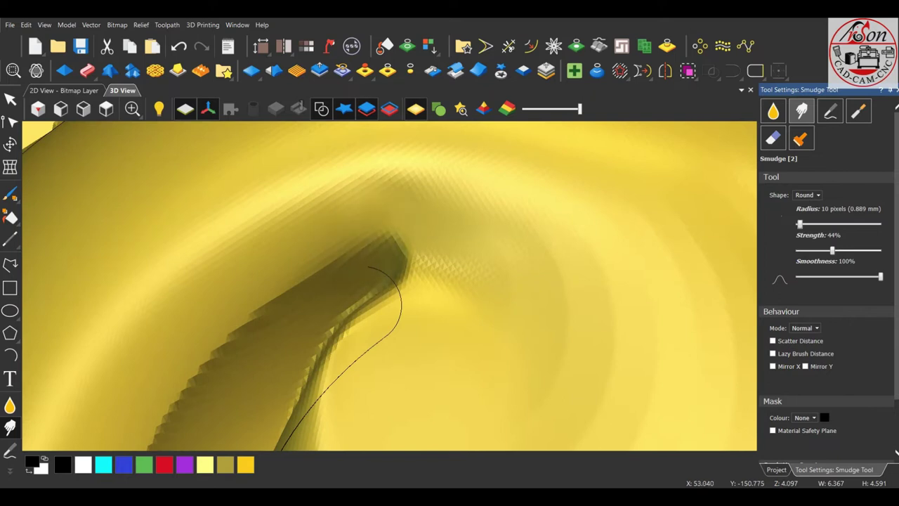
drag(371, 303, 366, 307)
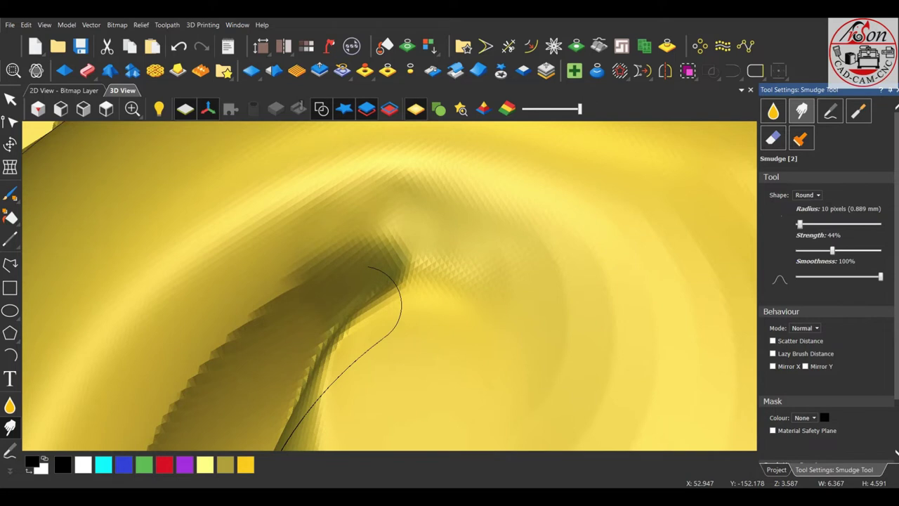
scroll(183, 376, down, 5)
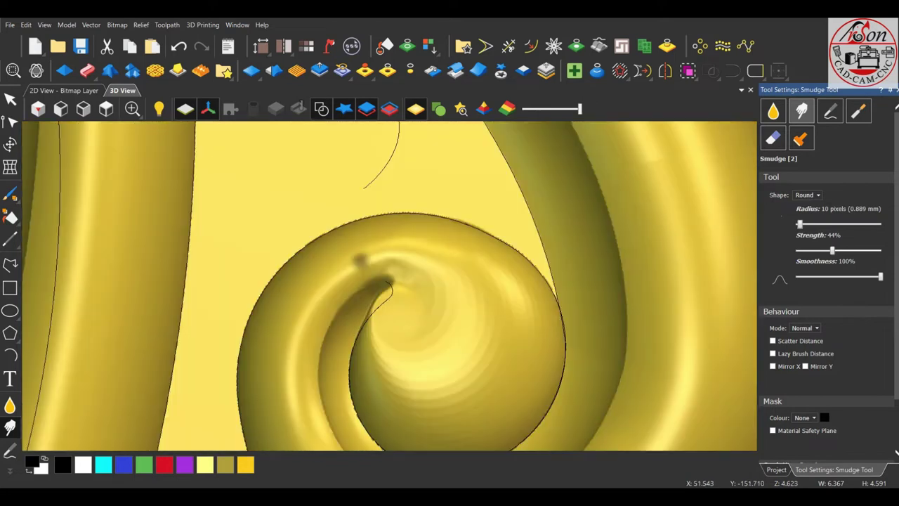
scroll(154, 383, up, 3)
- Smudge across the spiral and reshape the outer curl's surface, then view the whole scroll
mouse_move(137, 385)
middle_down()
mouse_move(151, 399)
mouse_move(302, 331)
mouse_move(281, 361)
mouse_move(232, 394)
mouse_move(295, 365)
middle_up()
scroll(233, 395, up, 3)
mouse_move(304, 215)
mouse_down()
mouse_move(291, 204)
mouse_move(255, 316)
mouse_up()
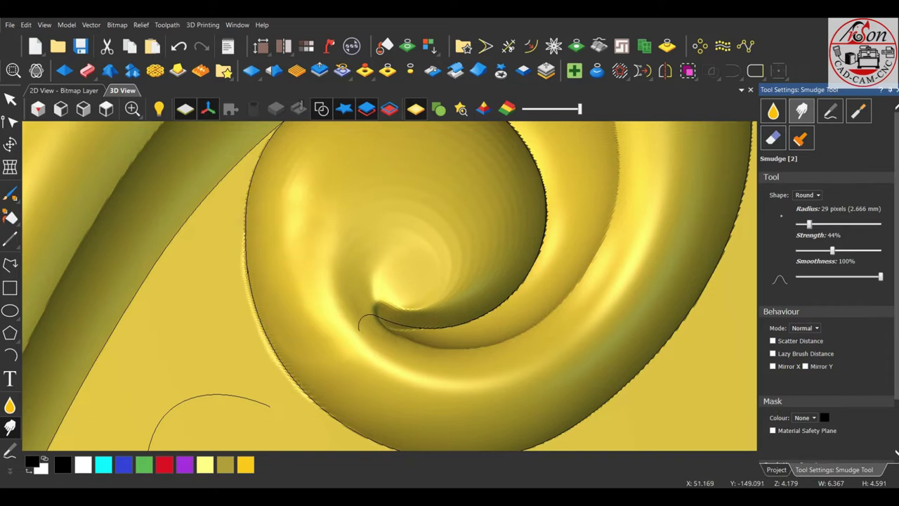
scroll(319, 182, down, 2)
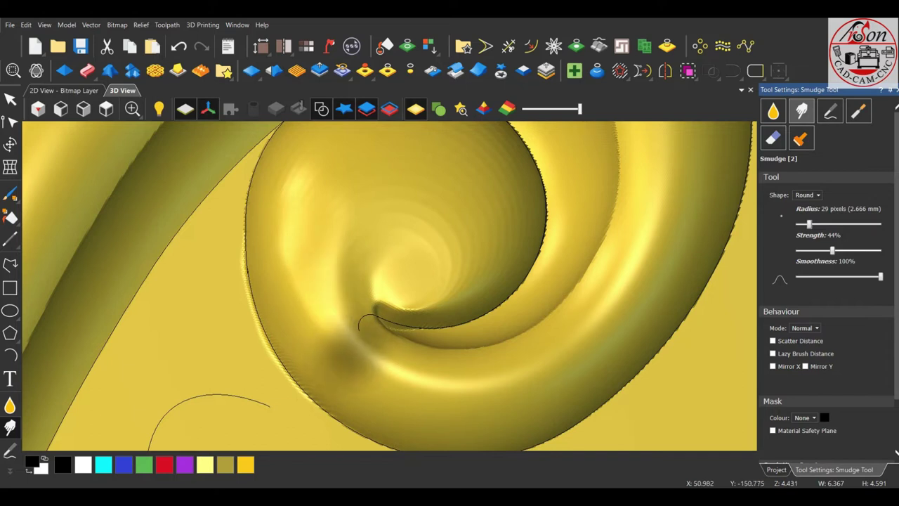
scroll(413, 370, down, 2)
scroll(413, 370, up, 2)
scroll(358, 210, up, 2)
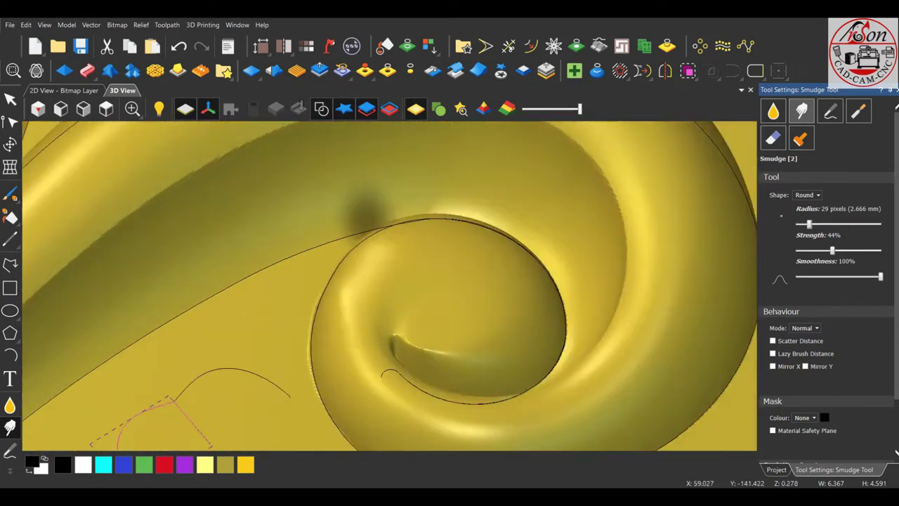
scroll(401, 271, up, 2)
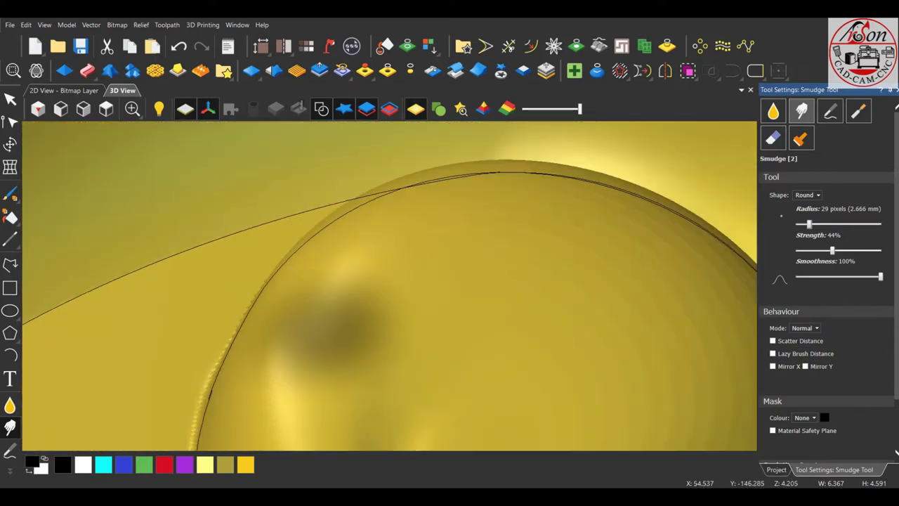
scroll(327, 327, down, 3)
scroll(311, 340, down, 1)
scroll(312, 339, up, 3)
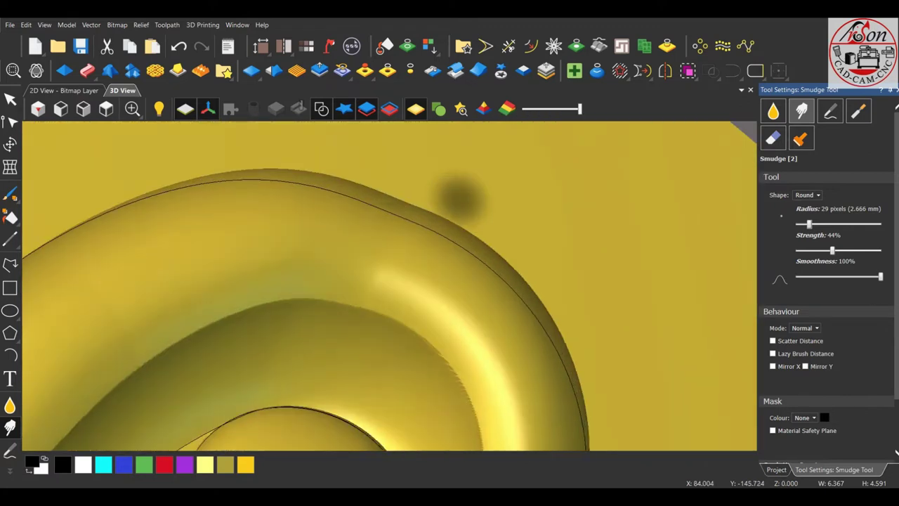
scroll(281, 336, down, 1)
scroll(260, 332, down, 2)
scroll(369, 304, up, 1)
scroll(412, 321, up, 2)
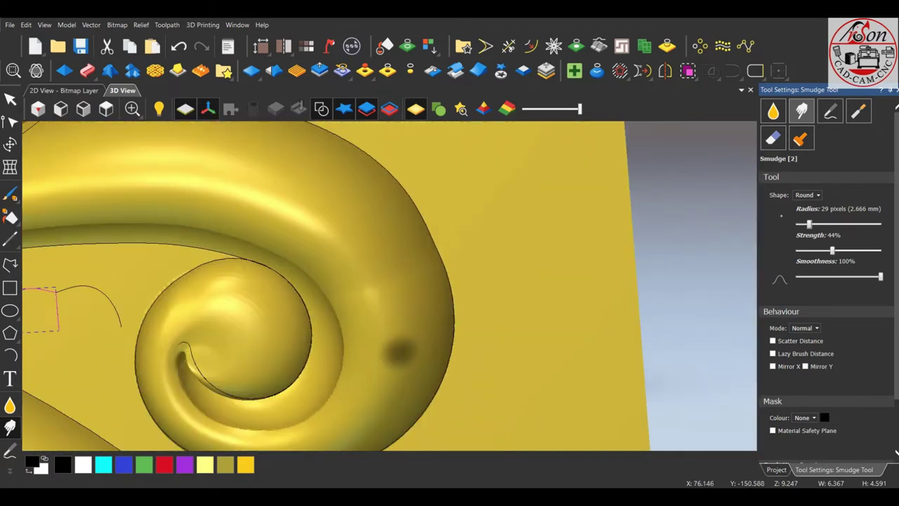
scroll(382, 201, up, 1)
middle_drag(445, 264, 373, 304)
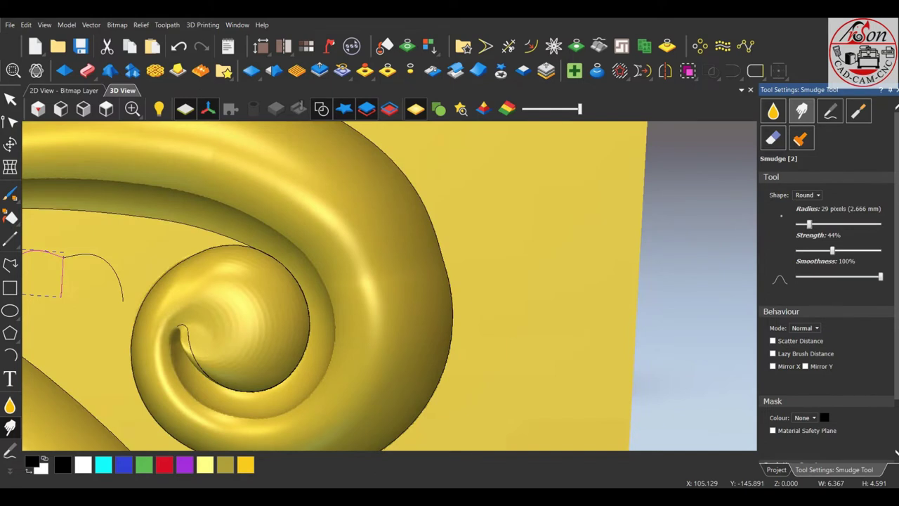
scroll(382, 295, up, 2)
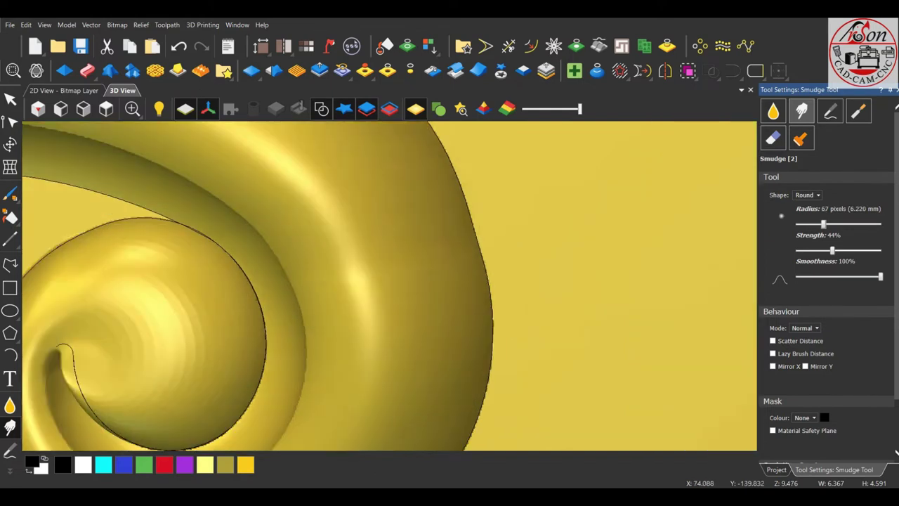
drag(360, 274, 362, 288)
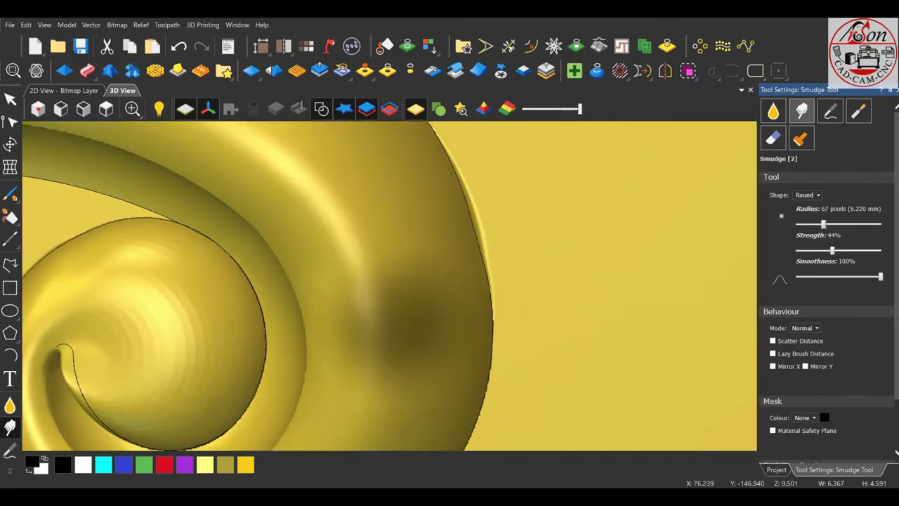
scroll(250, 221, down, 5)
mouse_move(250, 221)
middle_down()
mouse_move(274, 362)
mouse_move(291, 365)
middle_up()
scroll(290, 365, down, 2)
scroll(305, 342, up, 1)
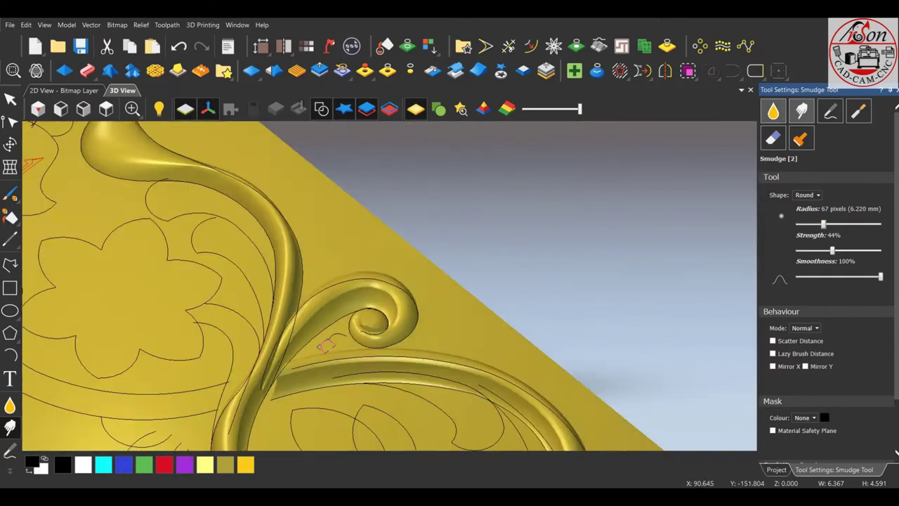
scroll(320, 349, up, 2)
- Exit the Smudge tool, return to Top view and save the model as mmmm.art
key(Escape)
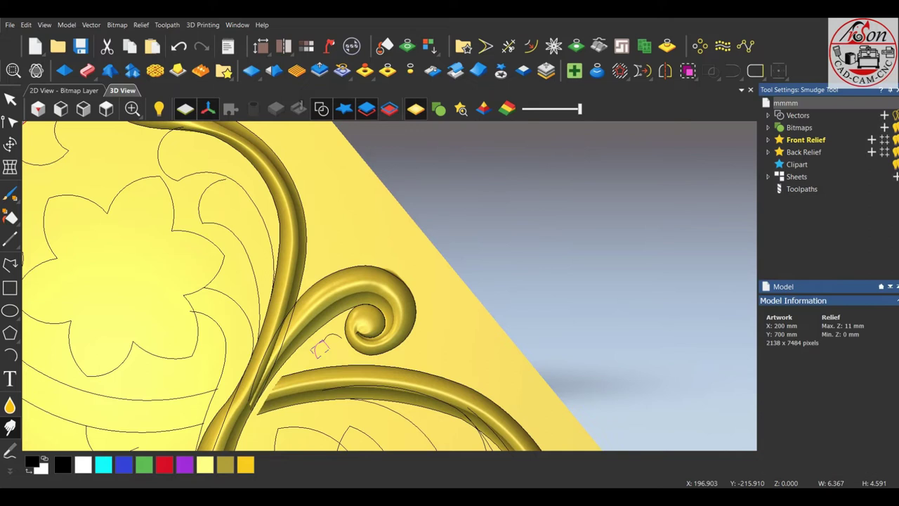
scroll(320, 348, down, 3)
scroll(316, 249, down, 2)
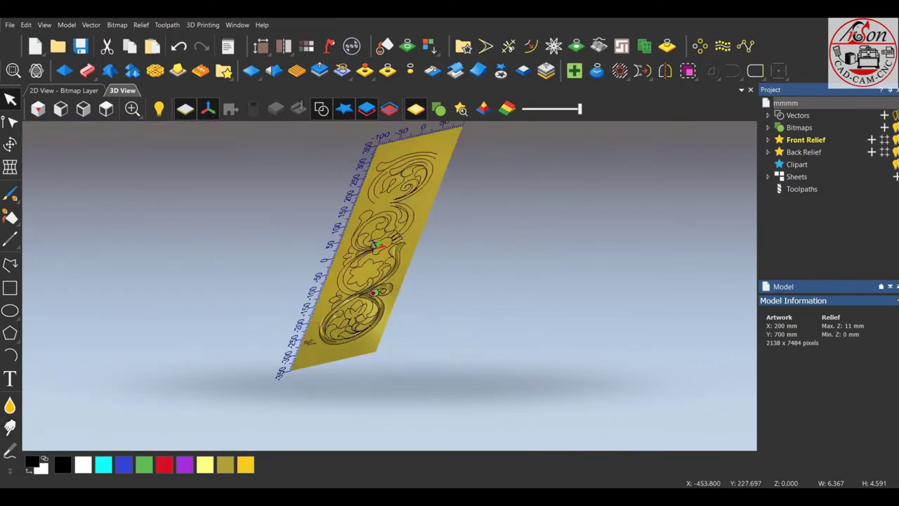
click(106, 108)
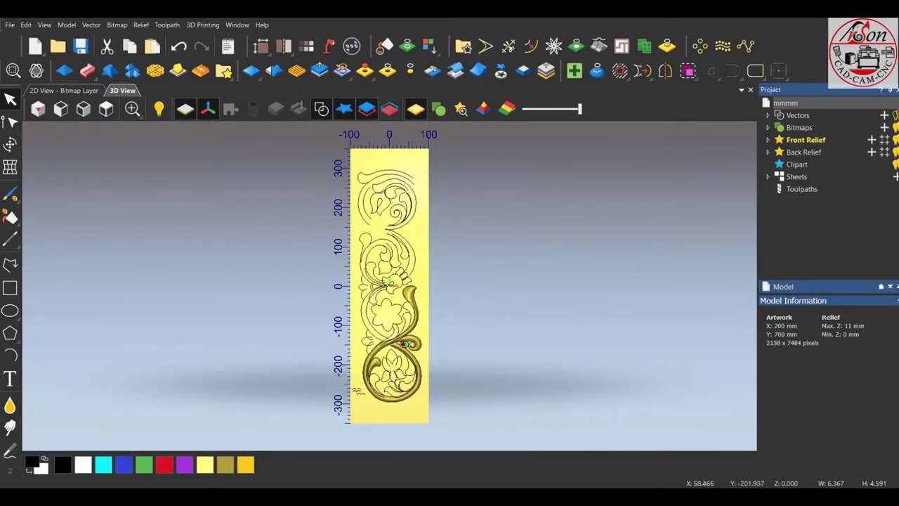
scroll(404, 344, up, 4)
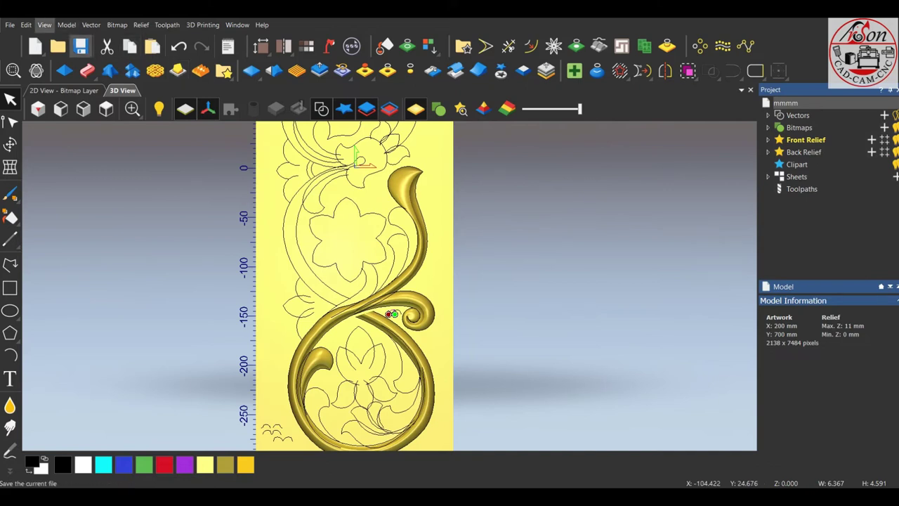
click(80, 46)
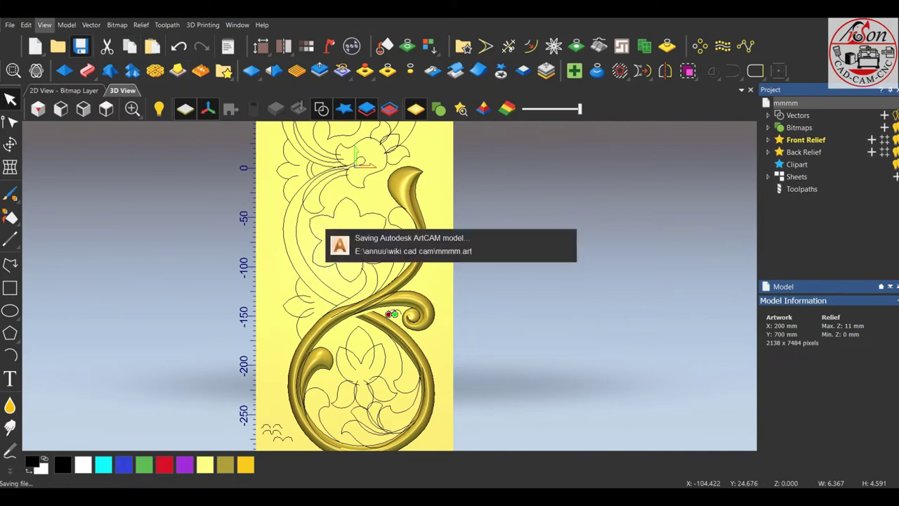
scroll(367, 140, up, 2)
- Pick the small vector as the two-rail sweep's cross section
middle_drag(366, 141, 325, 226)
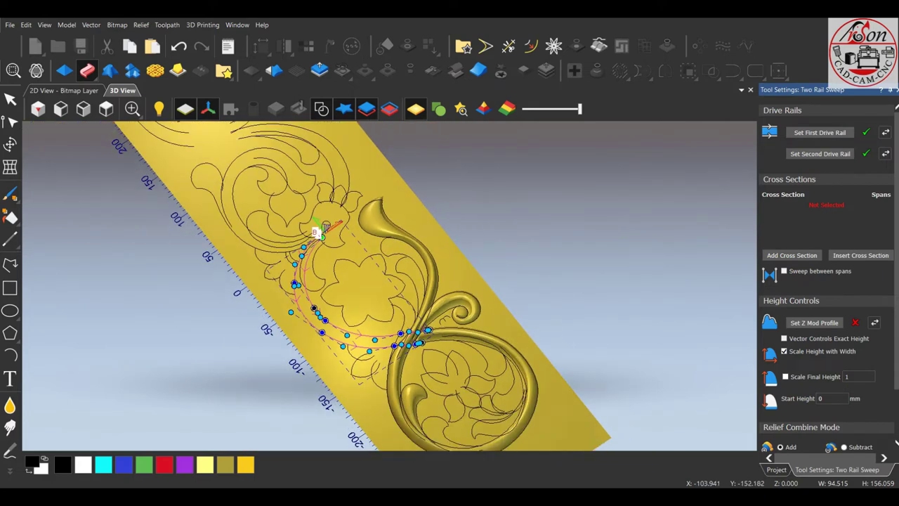
scroll(325, 226, down, 3)
scroll(397, 362, up, 3)
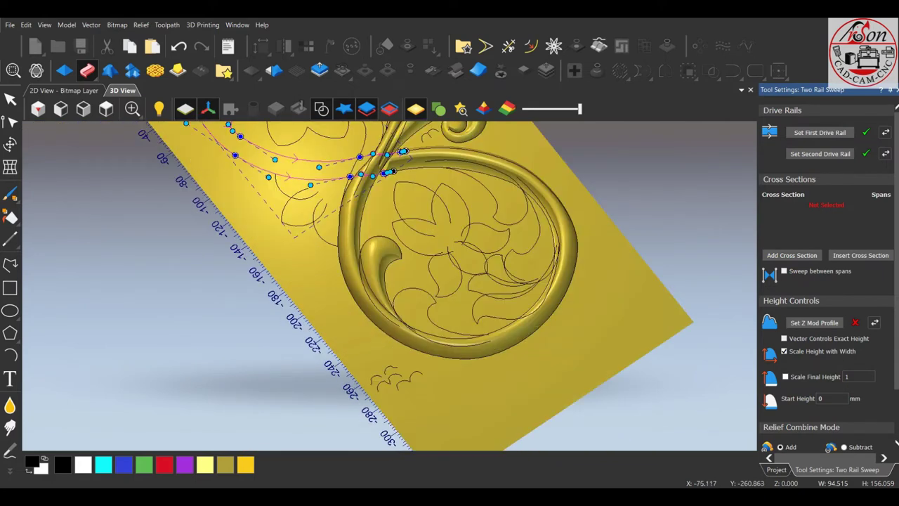
click(391, 367)
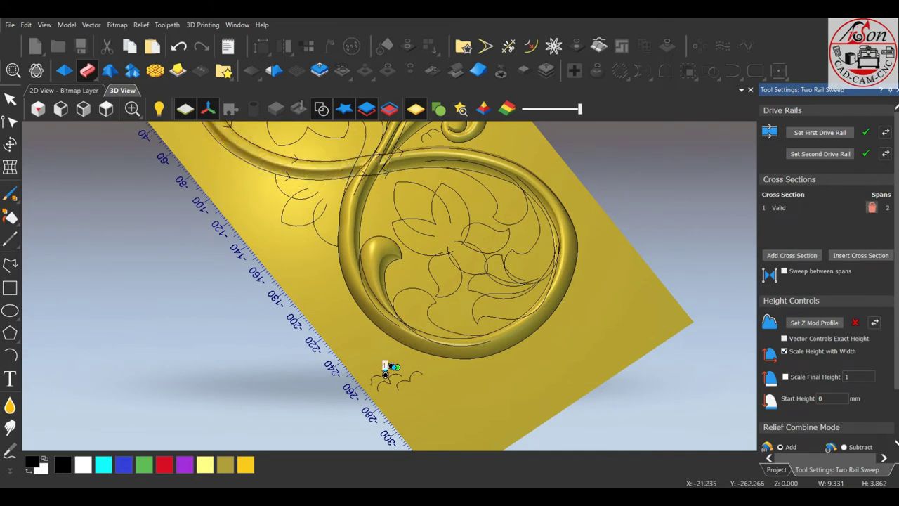
drag(457, 281, 422, 267)
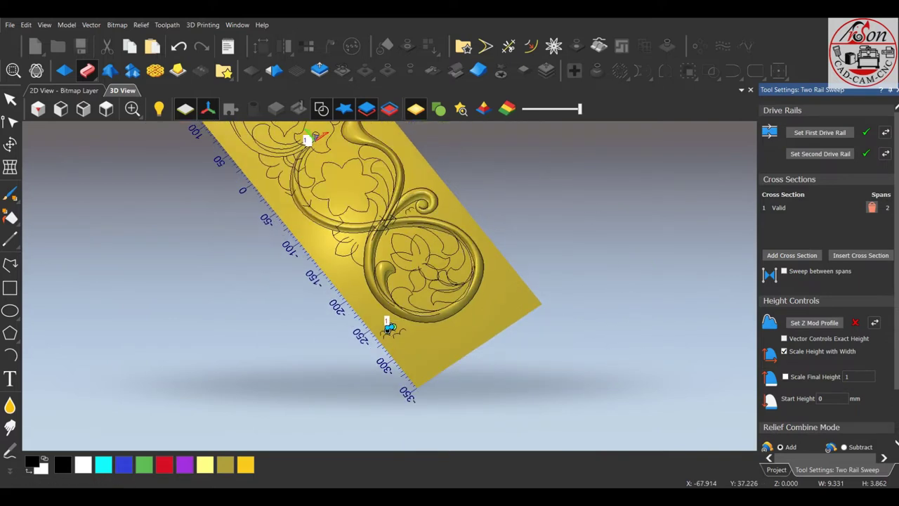
scroll(390, 328, up, 3)
scroll(390, 327, up, 3)
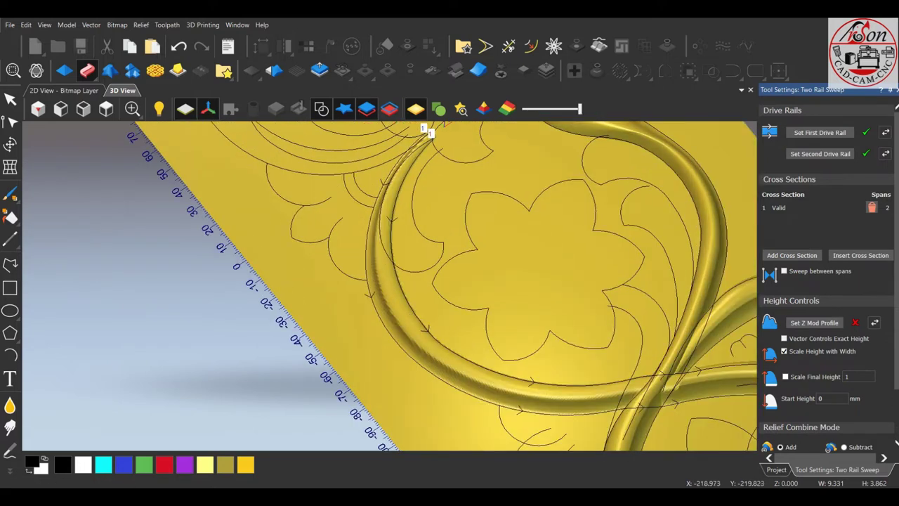
scroll(426, 132, down, 3)
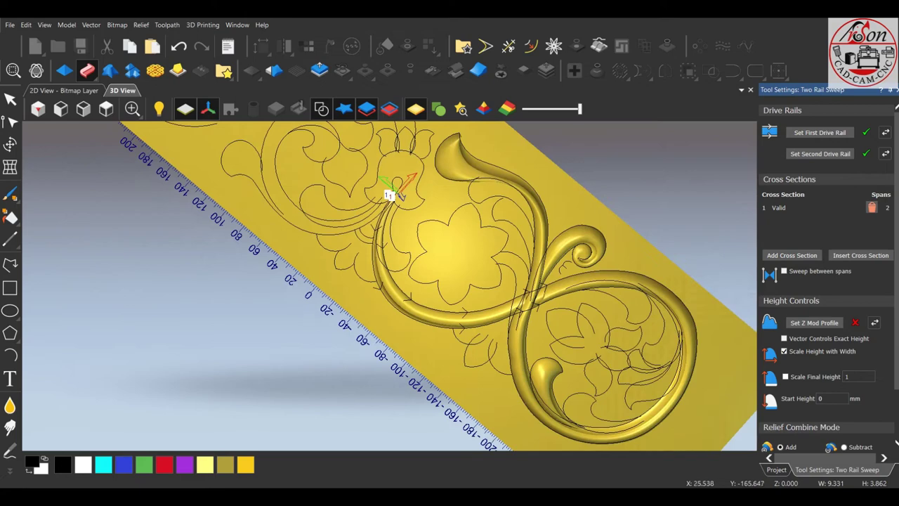
scroll(390, 281, up, 5)
mouse_move(390, 281)
mouse_down()
mouse_move(351, 295)
mouse_move(365, 309)
mouse_up()
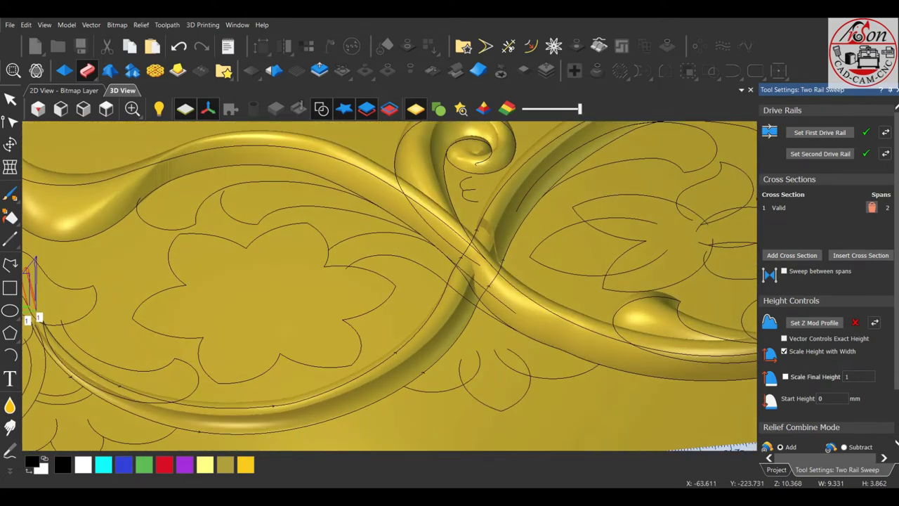
- Turn on Scale Final Height at 11 to raise the swept stem
click(859, 377)
text(1)
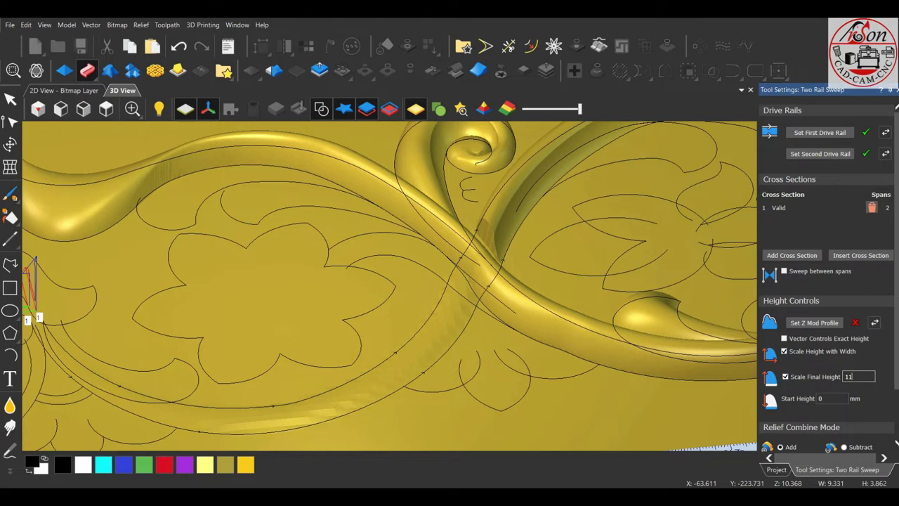
mouse_move(389, 281)
mouse_down()
mouse_move(394, 302)
mouse_move(422, 316)
mouse_up()
scroll(450, 281, up, 3)
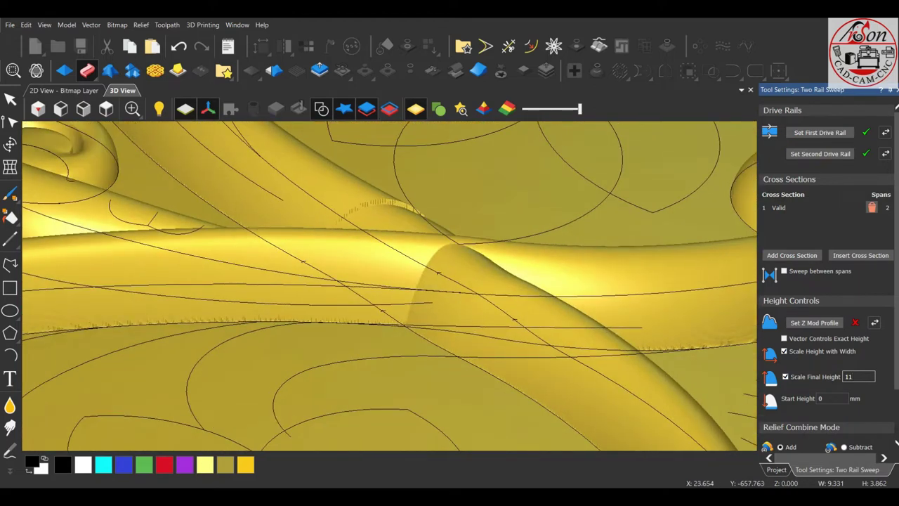
scroll(389, 286, down, 3)
scroll(389, 286, down, 2)
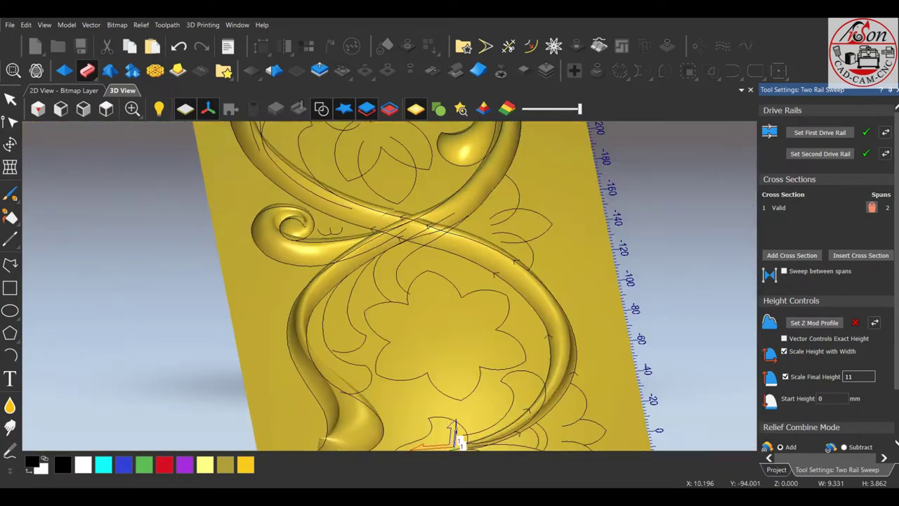
scroll(389, 286, down, 2)
- Orbit around the rail crossing to check the new stem across the scroll
drag(389, 286, 393, 267)
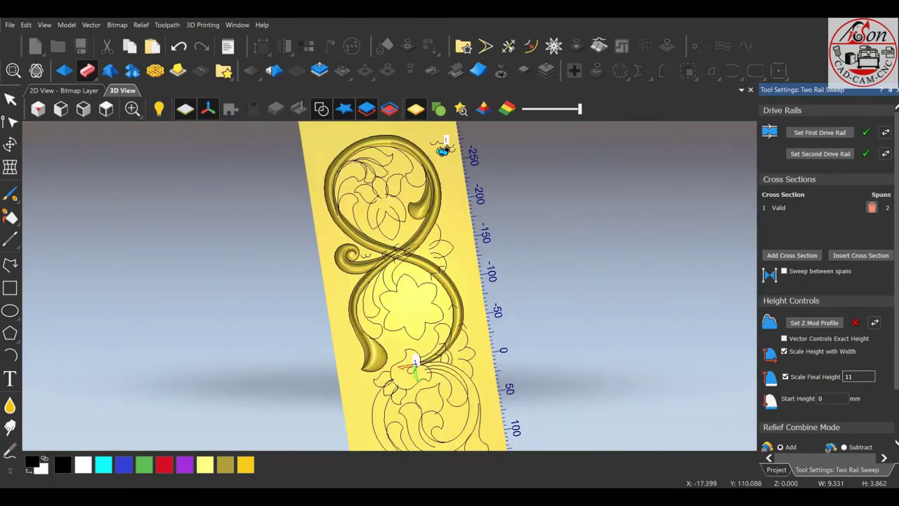
scroll(412, 379, up, 1)
scroll(412, 379, up, 1)
scroll(412, 379, up, 1)
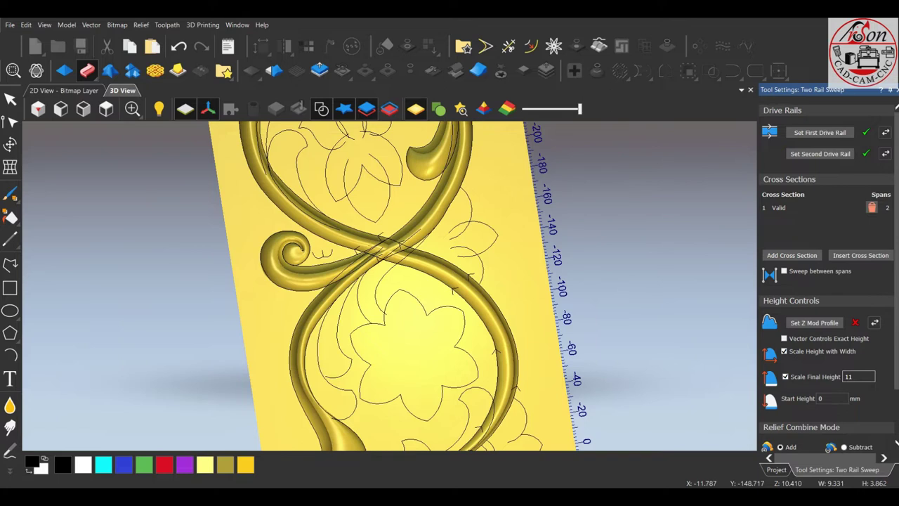
scroll(389, 267, up, 2)
scroll(390, 267, up, 2)
mouse_move(389, 285)
mouse_down()
mouse_move(372, 302)
mouse_move(351, 281)
mouse_up()
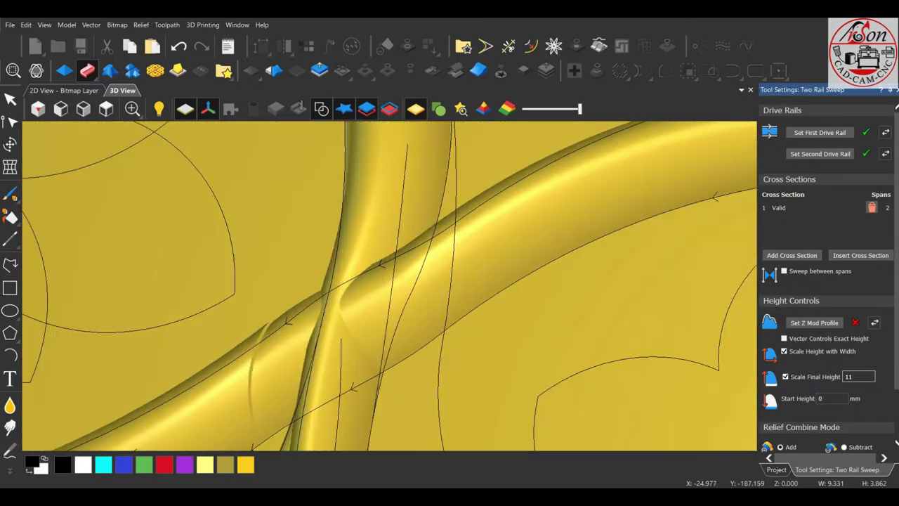
scroll(389, 286, down, 3)
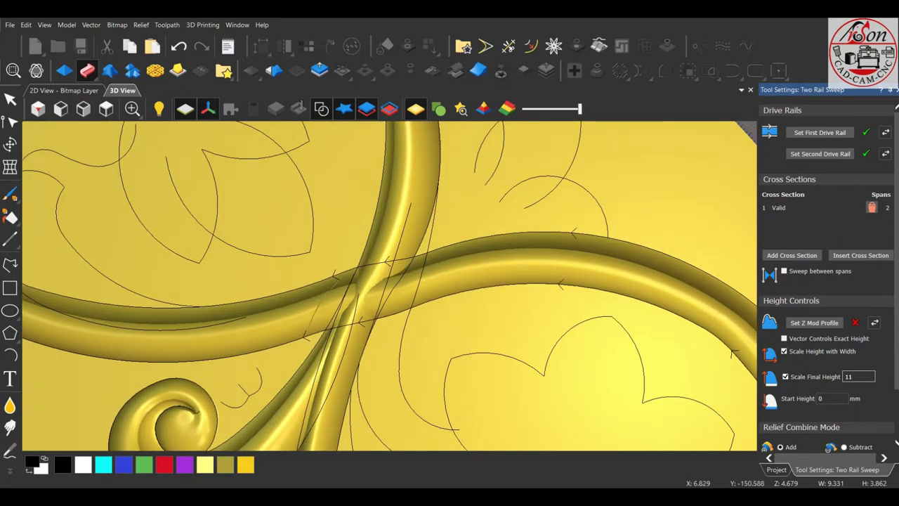
scroll(389, 286, up, 2)
drag(389, 285, 408, 295)
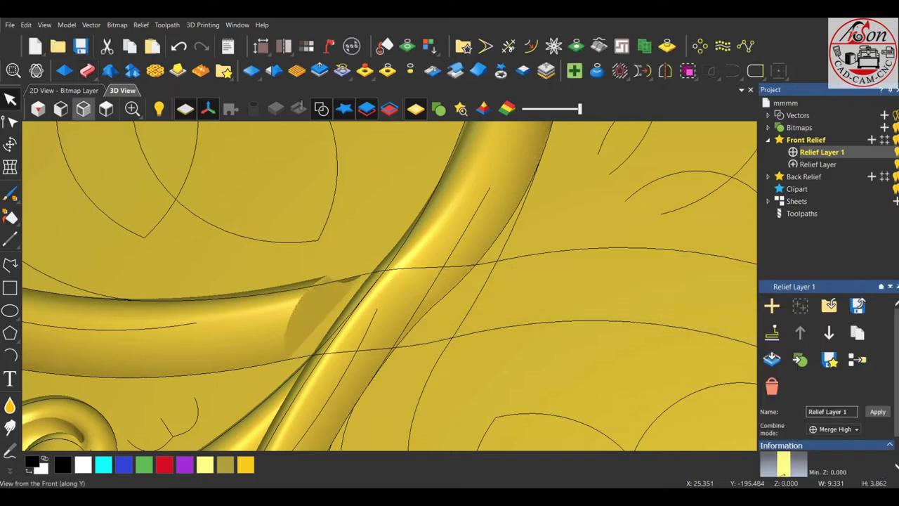
- Switch to top view, zoom to the crossing and toggle the relief to compare the flat vectors
click(106, 108)
scroll(422, 351, up, 2)
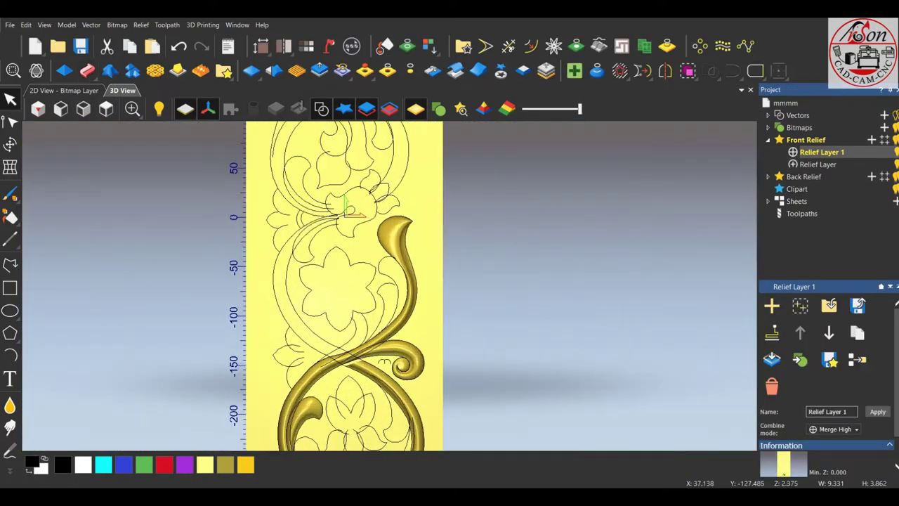
scroll(421, 351, up, 1)
scroll(422, 351, up, 2)
scroll(421, 351, up, 2)
scroll(352, 334, up, 2)
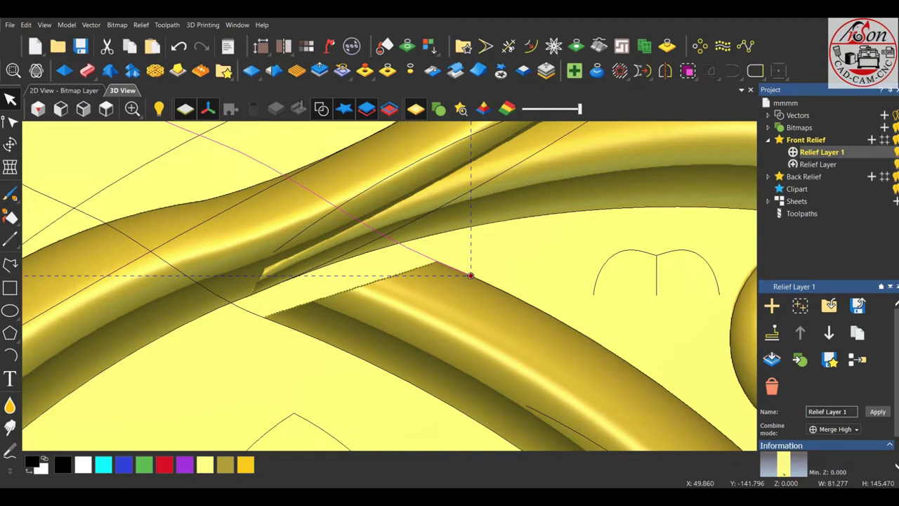
key(ctrl+z)
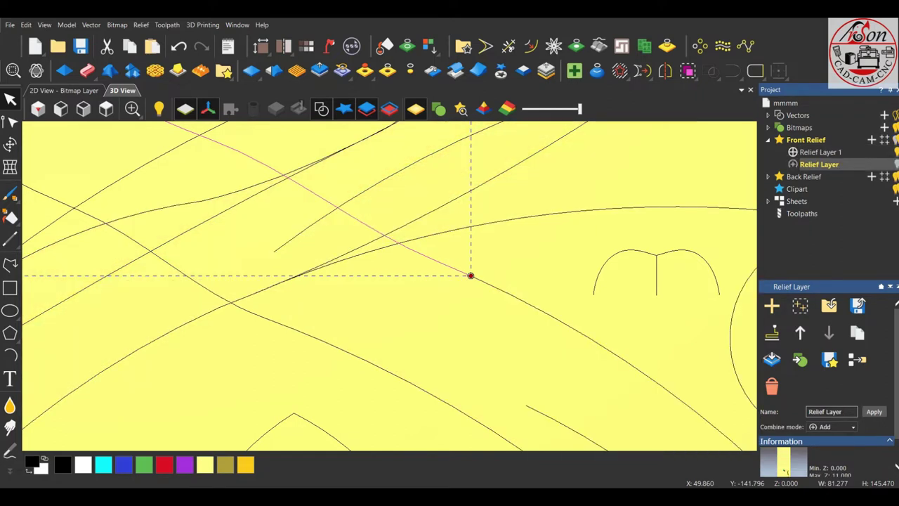
key(ctrl+y)
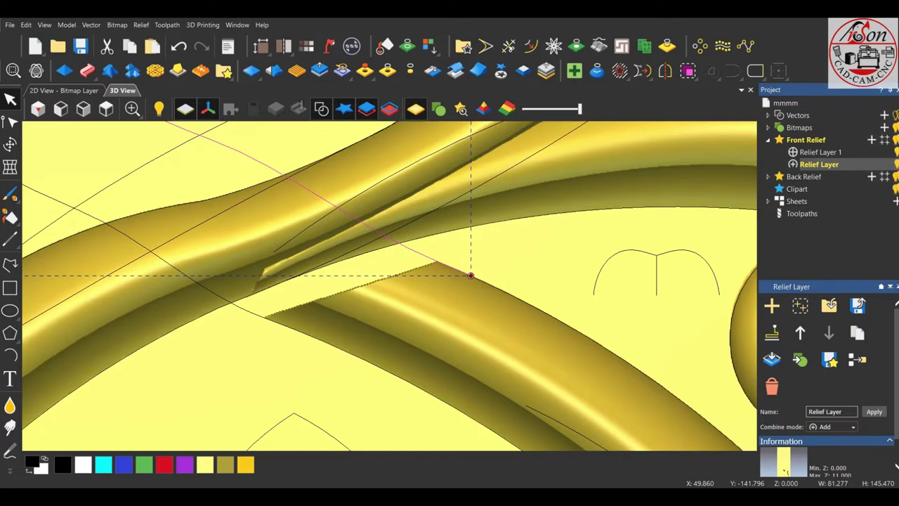
- Select the curve through the crossing and start the Cross Section tool
key(Escape)
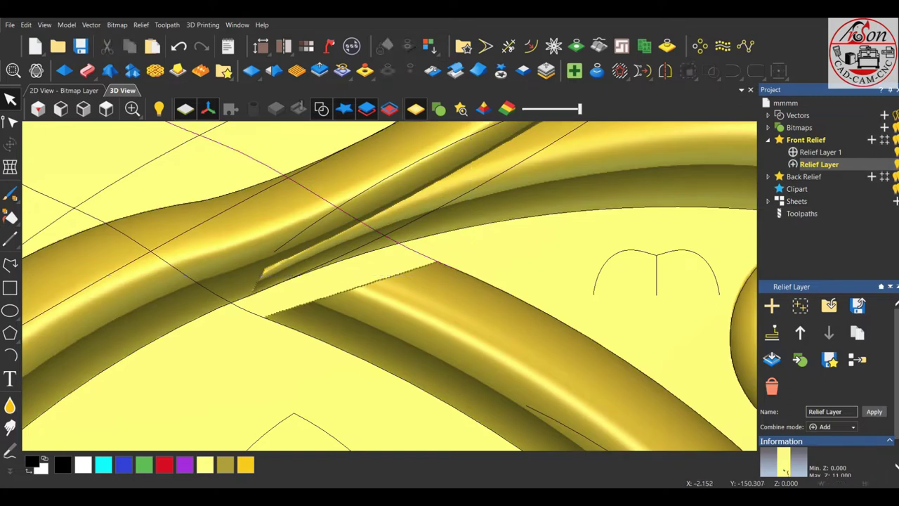
click(323, 342)
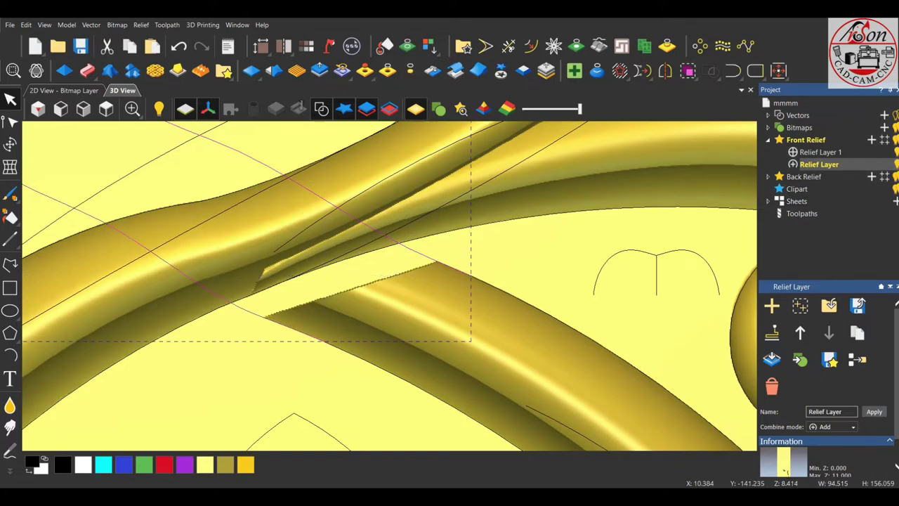
click(599, 45)
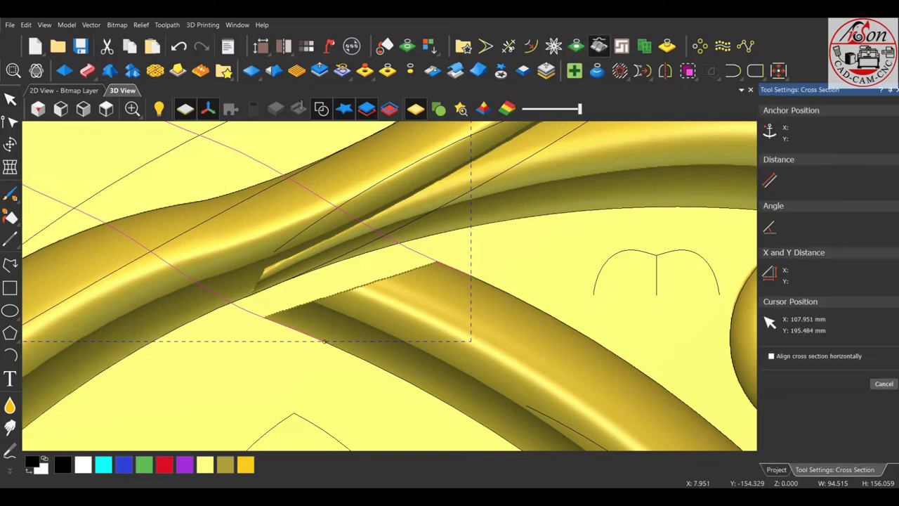
- Measure a cross-section line across the crossing stems, then close the tool
drag(428, 299, 470, 276)
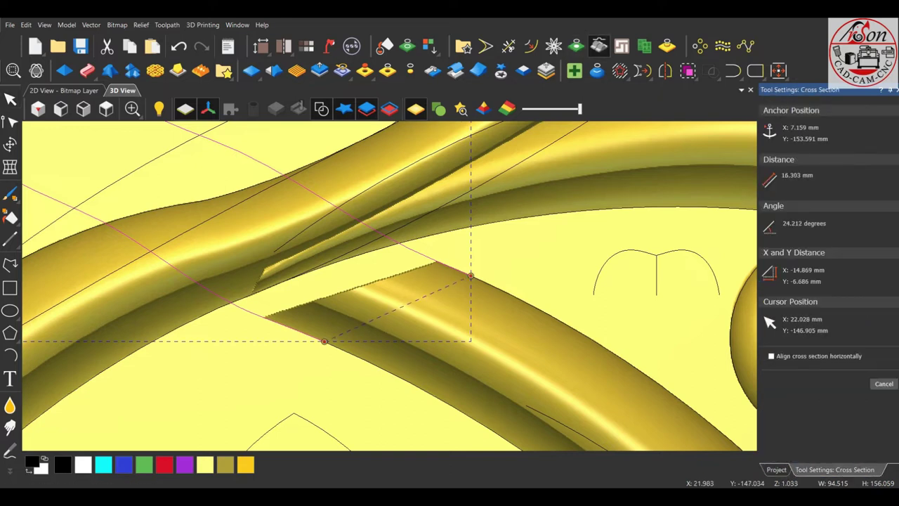
scroll(471, 275, down, 1)
scroll(472, 277, down, 2)
scroll(474, 279, down, 2)
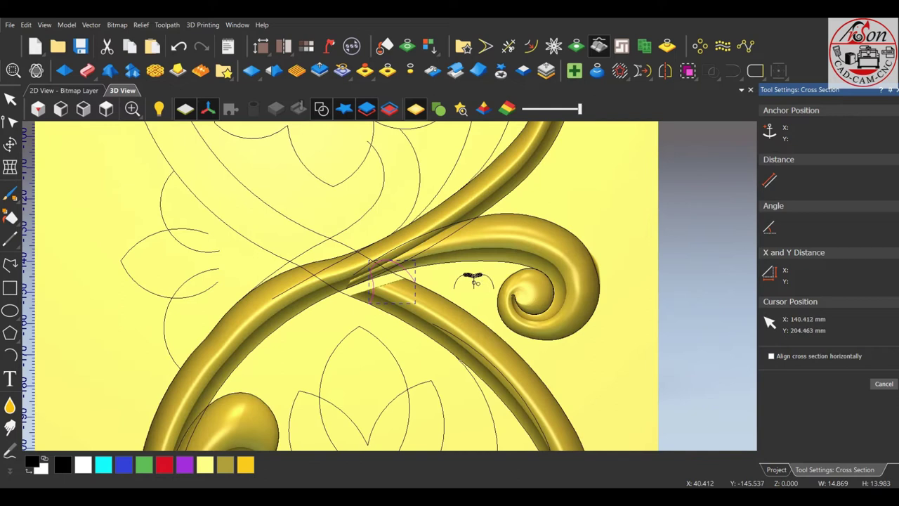
scroll(393, 281, down, 2)
click(776, 469)
- Move the small arch curve up-left and rotate it about 18 degrees
scroll(435, 312, up, 1)
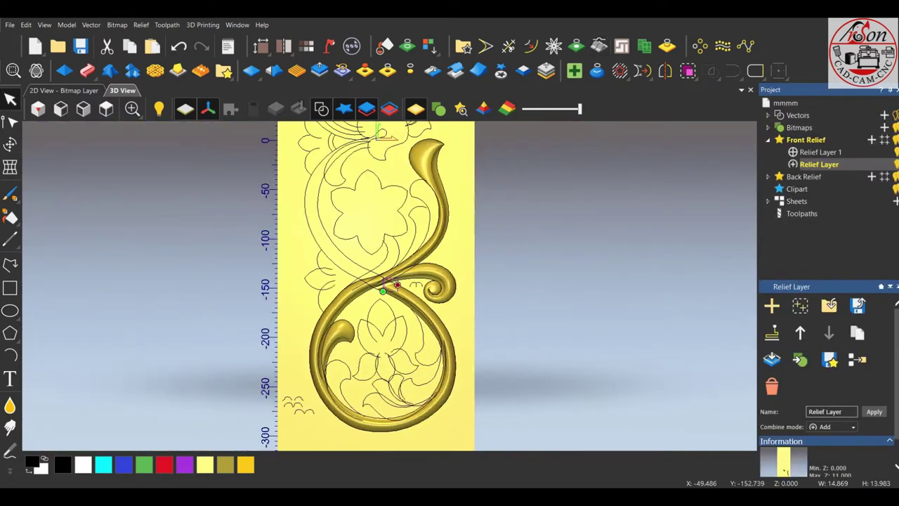
scroll(435, 313, up, 2)
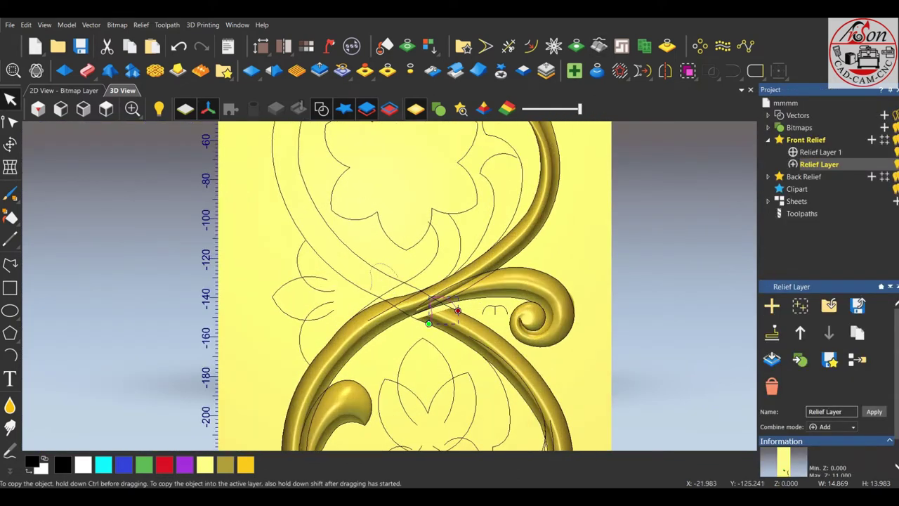
drag(442, 316, 379, 281)
click(10, 144)
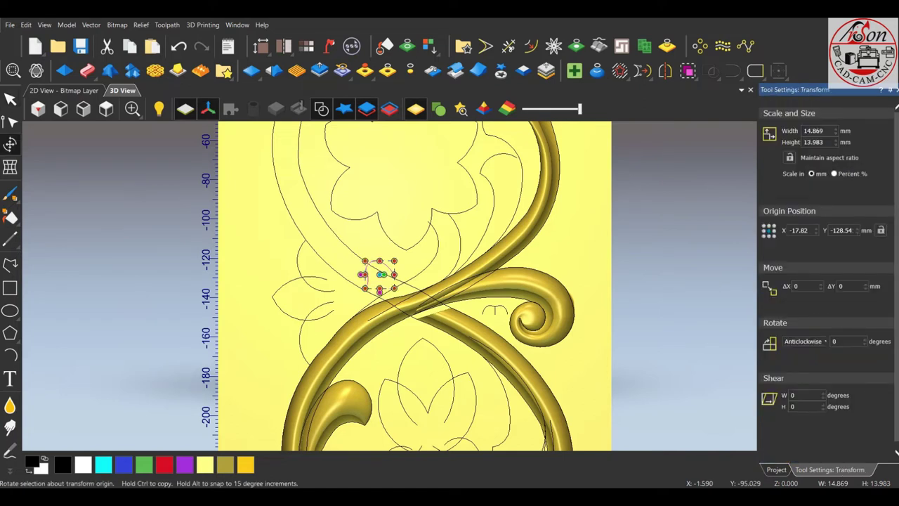
scroll(393, 275, up, 3)
scroll(392, 274, up, 1)
drag(414, 253, 416, 262)
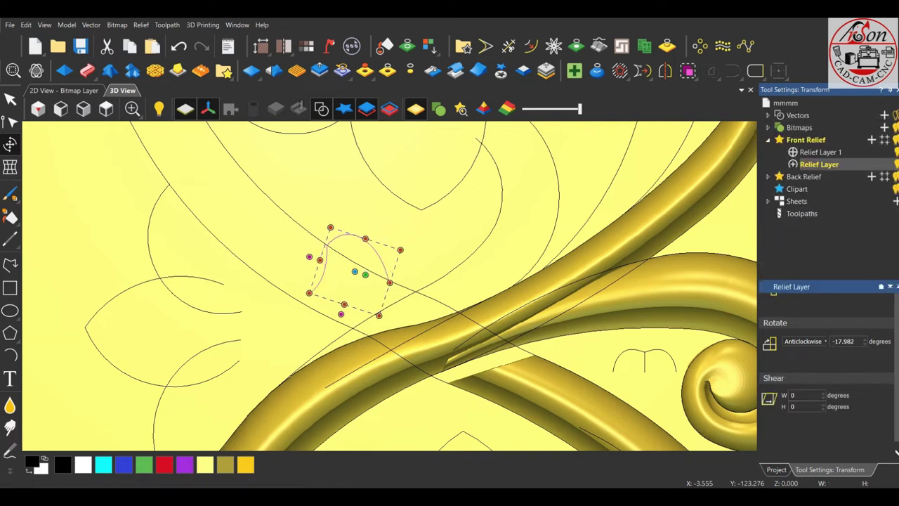
key(Escape)
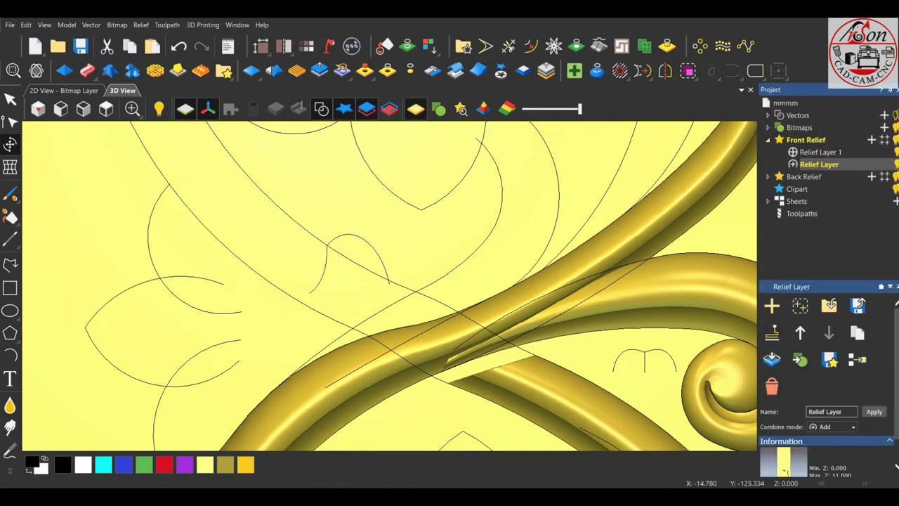
- Mirror the arch curve with Horizontal Left
click(366, 247)
click(666, 71)
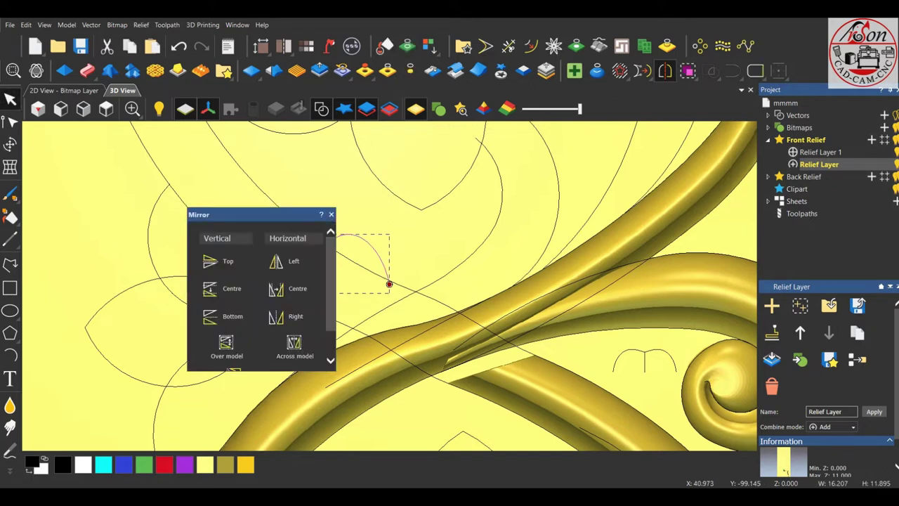
click(284, 260)
click(331, 215)
- Make Relief Layer 1 active and select the mirrored arch and diagonal rail vectors
click(250, 246)
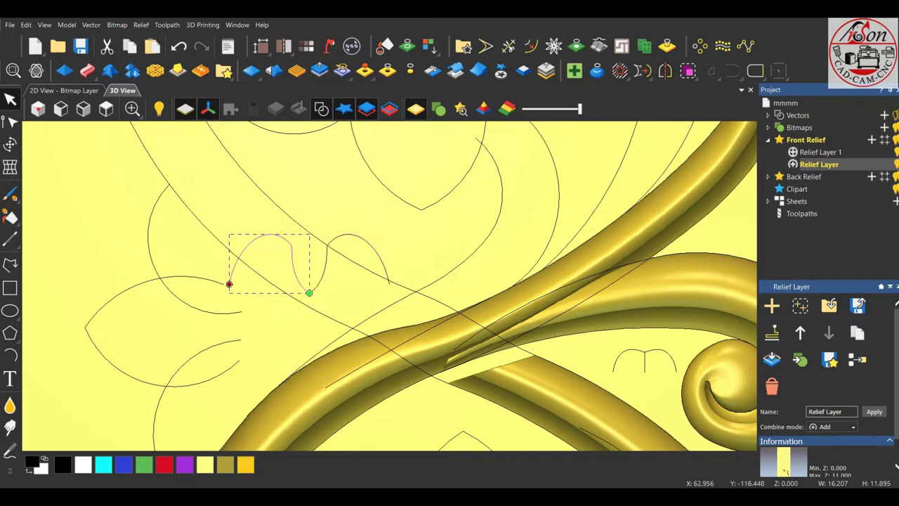
click(818, 152)
click(351, 278)
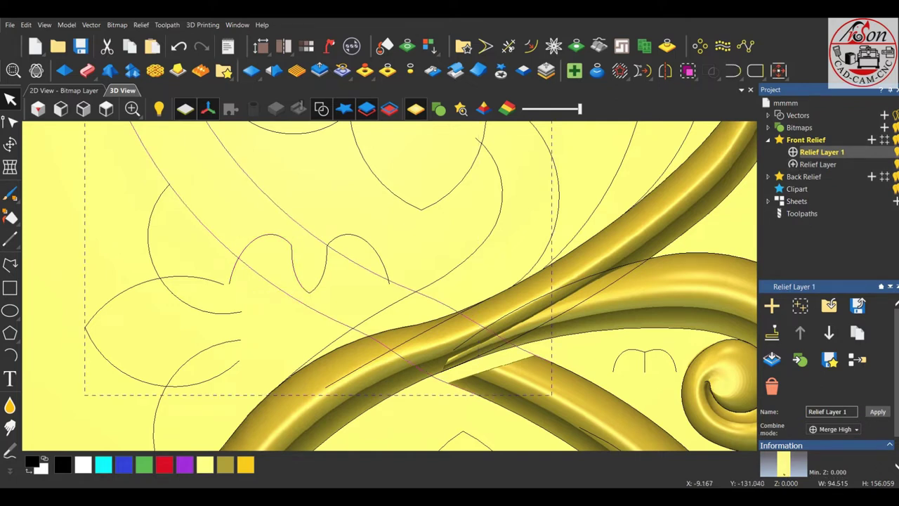
- Start a two-rail sweep along the diagonal rails with the arch curve as cross section
click(86, 71)
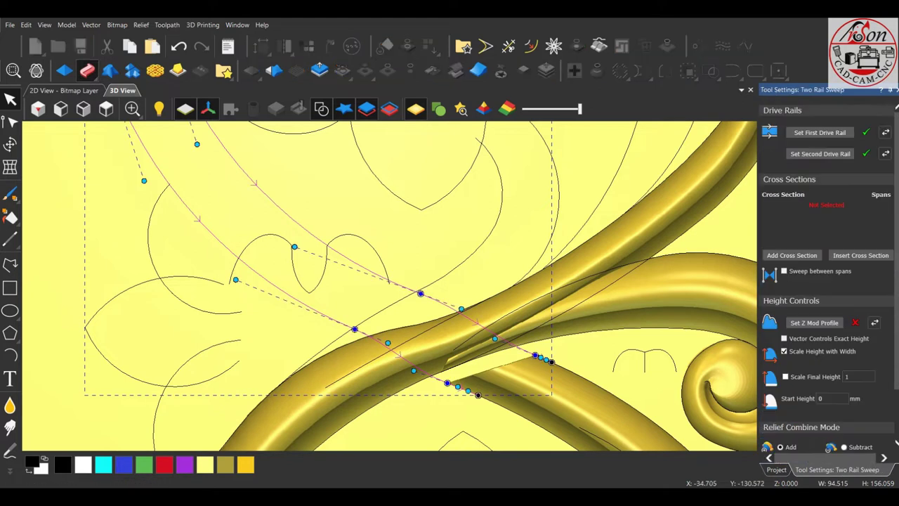
click(351, 234)
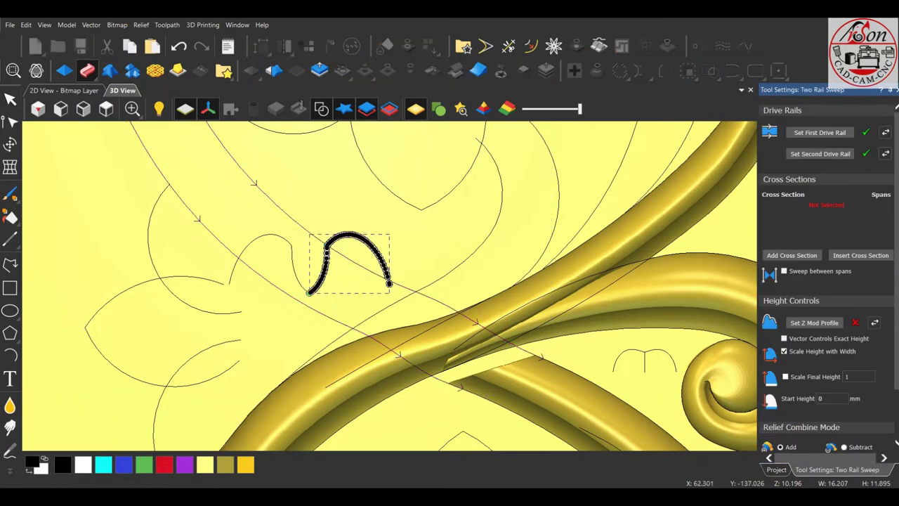
click(792, 255)
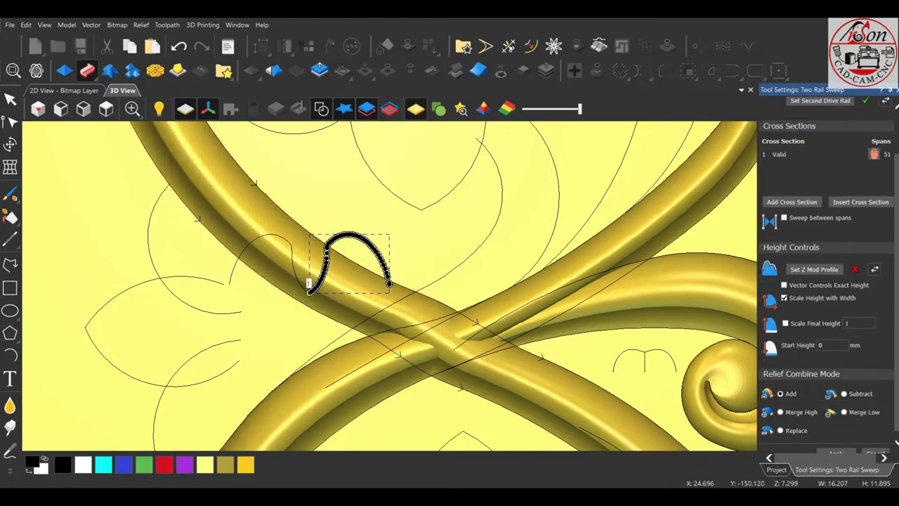
scroll(309, 288, down, 2)
scroll(320, 316, down, 3)
scroll(351, 316, down, 3)
scroll(369, 295, down, 2)
mouse_move(373, 295)
mouse_down()
mouse_move(382, 302)
mouse_move(381, 243)
mouse_move(375, 298)
mouse_up()
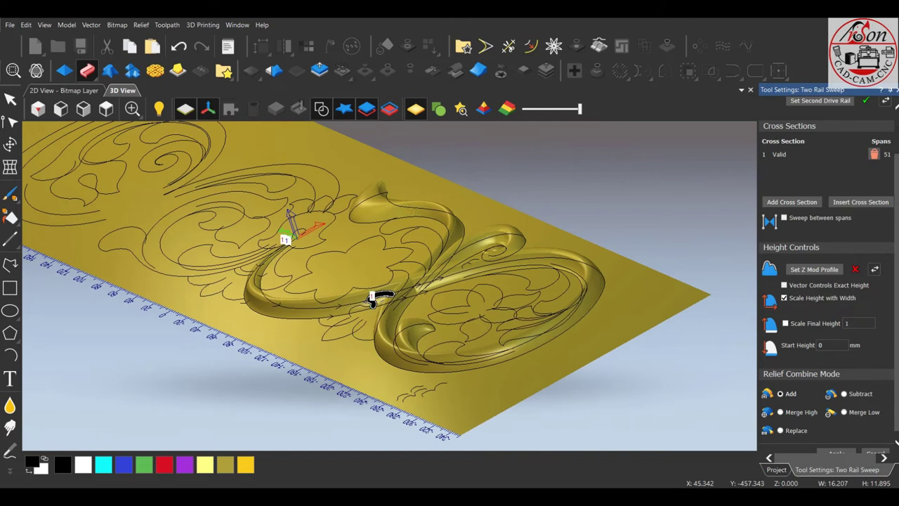
- Set Relief Combine Mode to Merge High and view the relief from the top
click(780, 411)
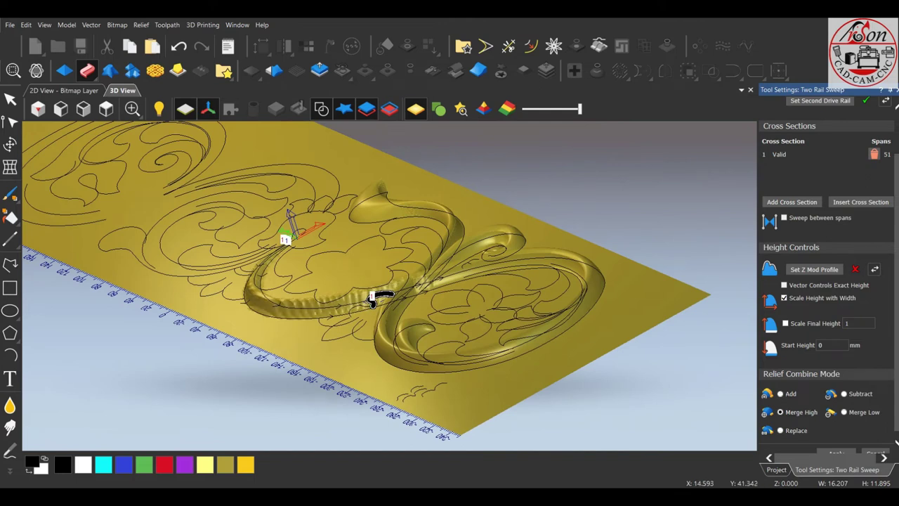
scroll(281, 211, up, 5)
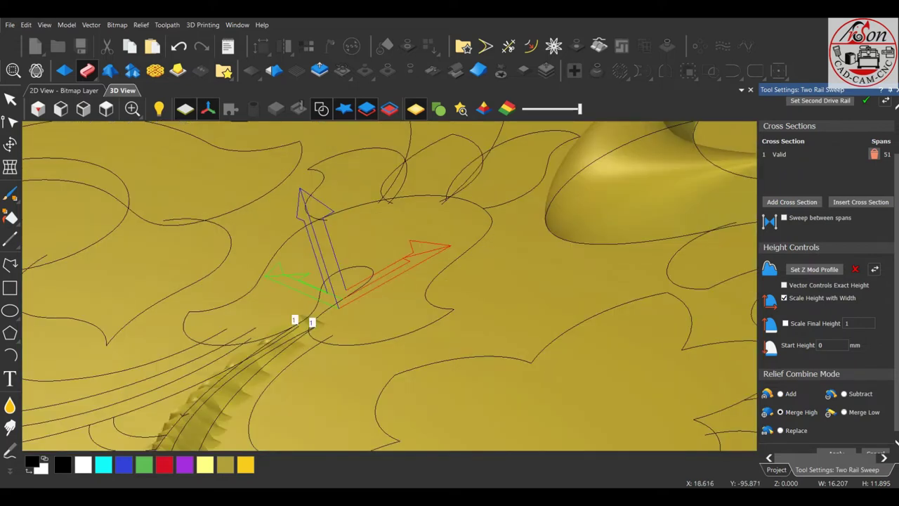
scroll(896, 443, down, 1)
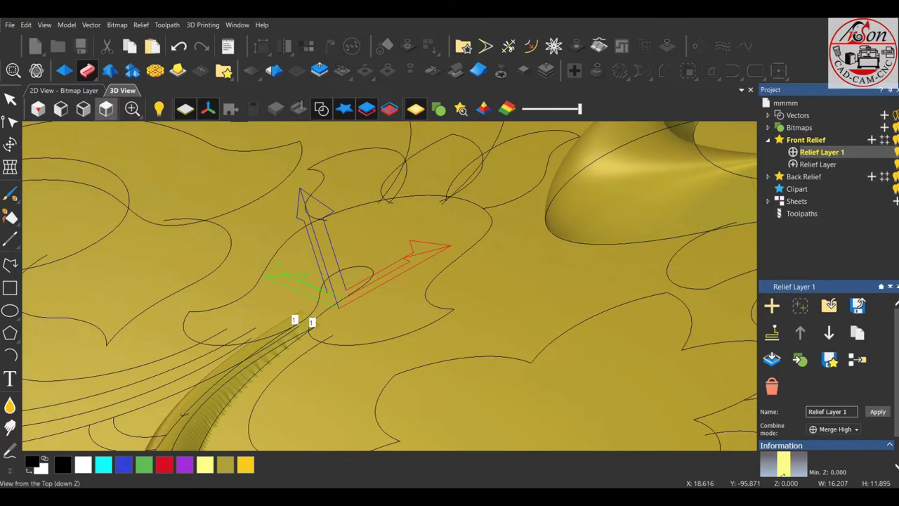
click(106, 108)
- Zoom in and select the curve beside the flower
scroll(396, 368, up, 2)
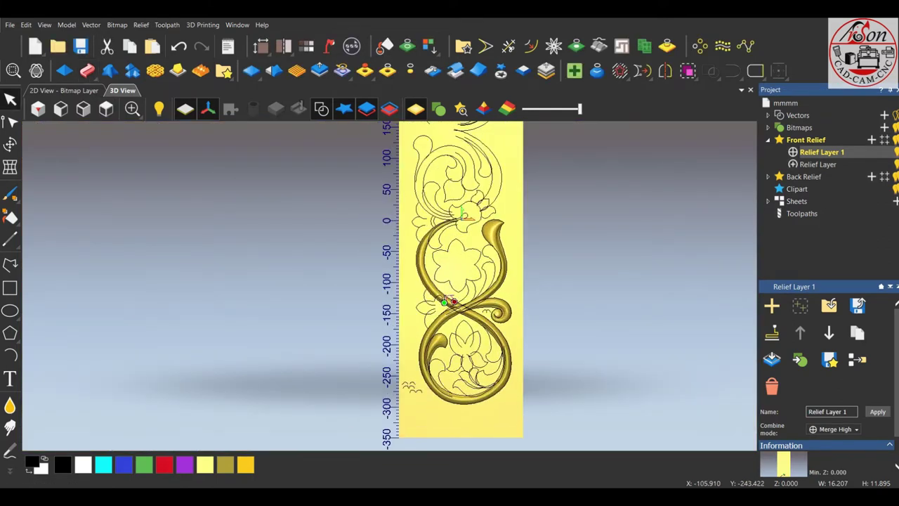
scroll(464, 367, up, 3)
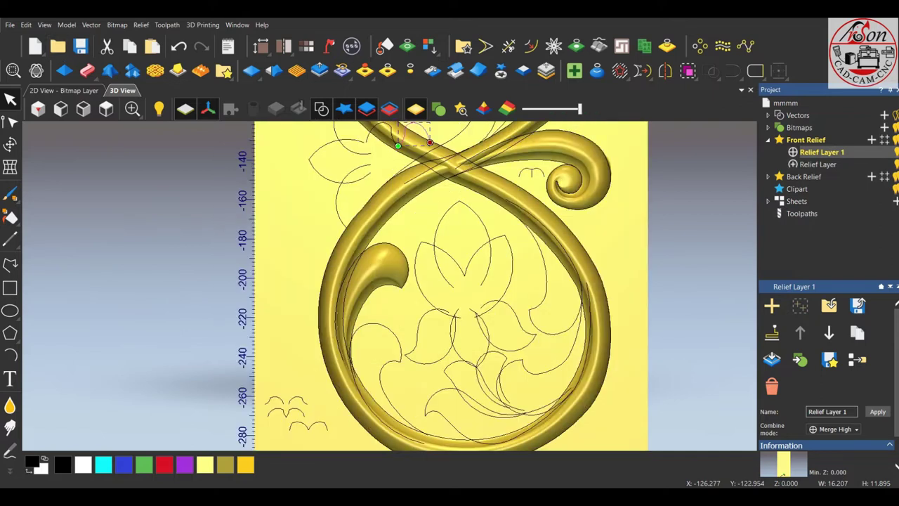
scroll(390, 176, down, 5)
scroll(390, 176, up, 2)
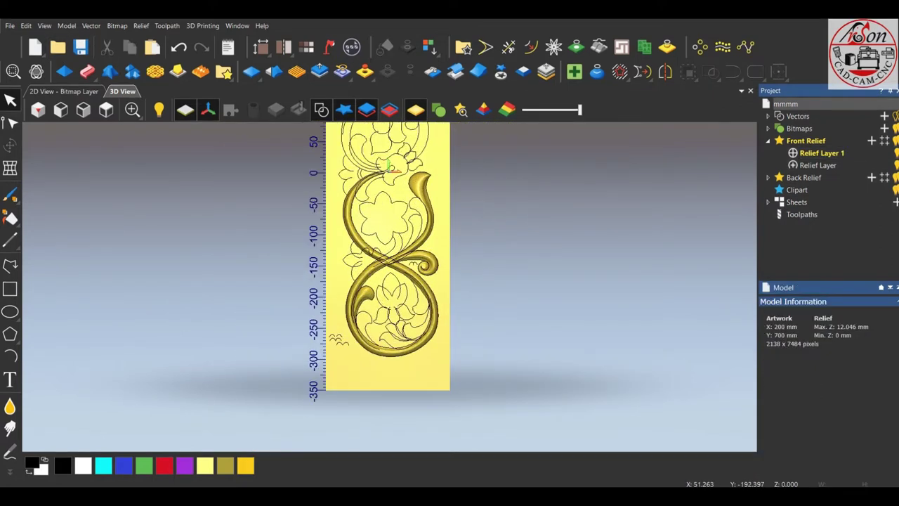
scroll(423, 239, up, 1)
scroll(423, 239, up, 1)
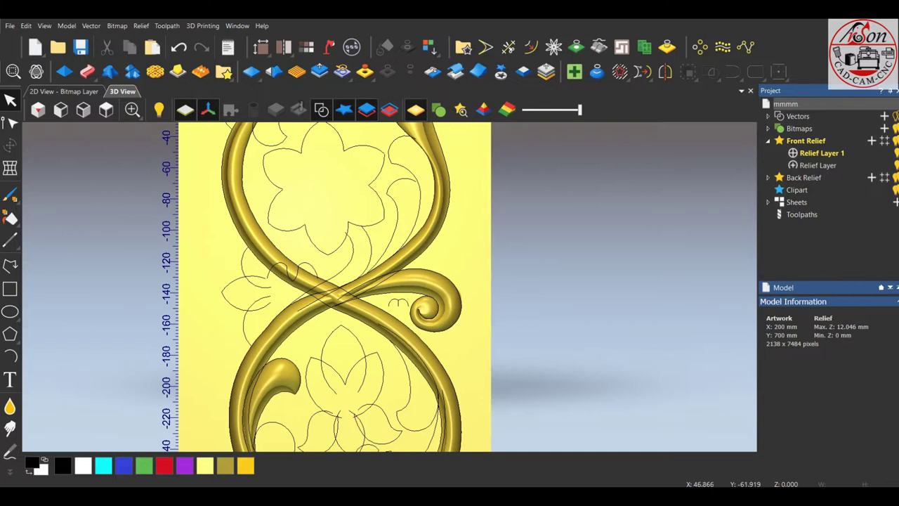
click(410, 170)
scroll(410, 169, up, 2)
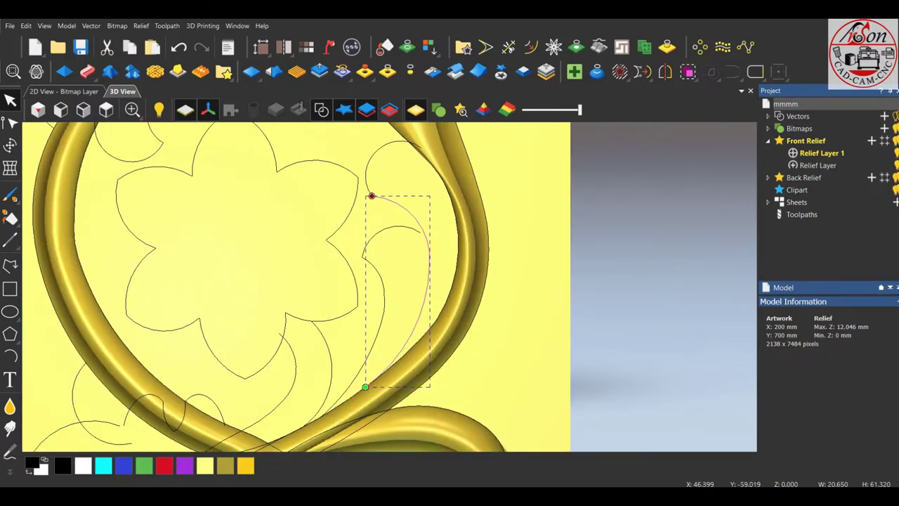
- Draw a Start-End-Point arc along the stem's inner edge, roughly 53.5 mm radius
click(10, 356)
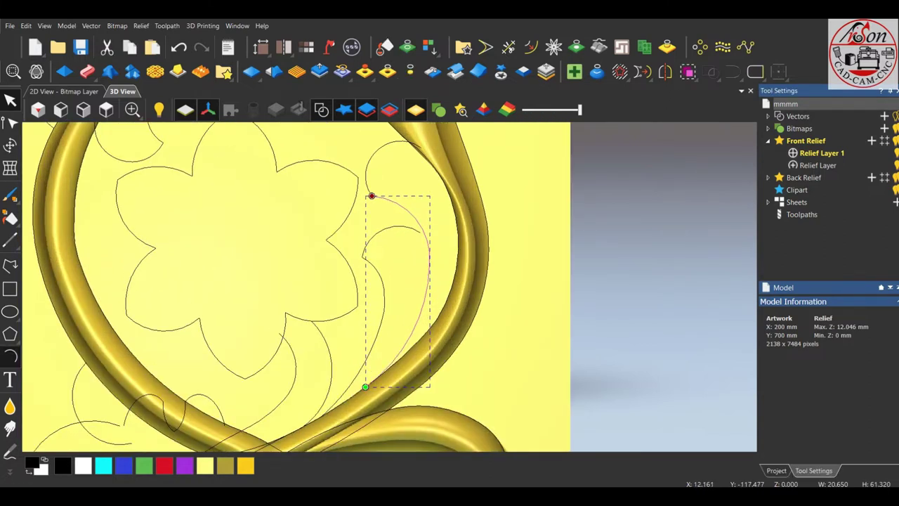
scroll(406, 171, down, 1)
scroll(406, 171, up, 2)
scroll(407, 171, down, 1)
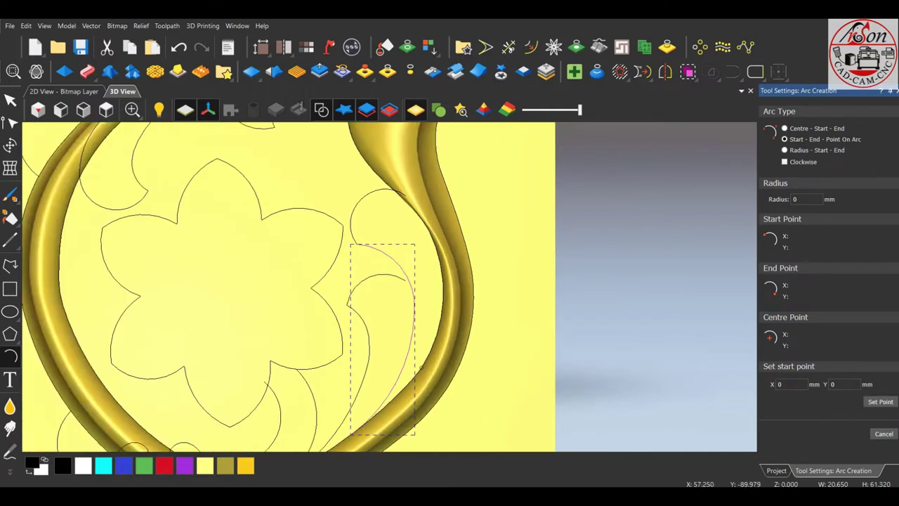
scroll(404, 158, up, 1)
scroll(386, 291, down, 1)
click(368, 415)
click(417, 188)
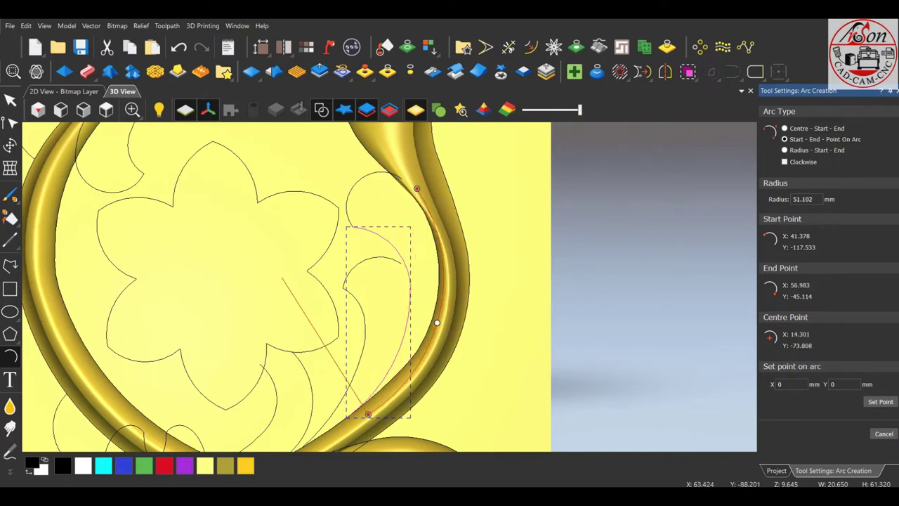
click(436, 320)
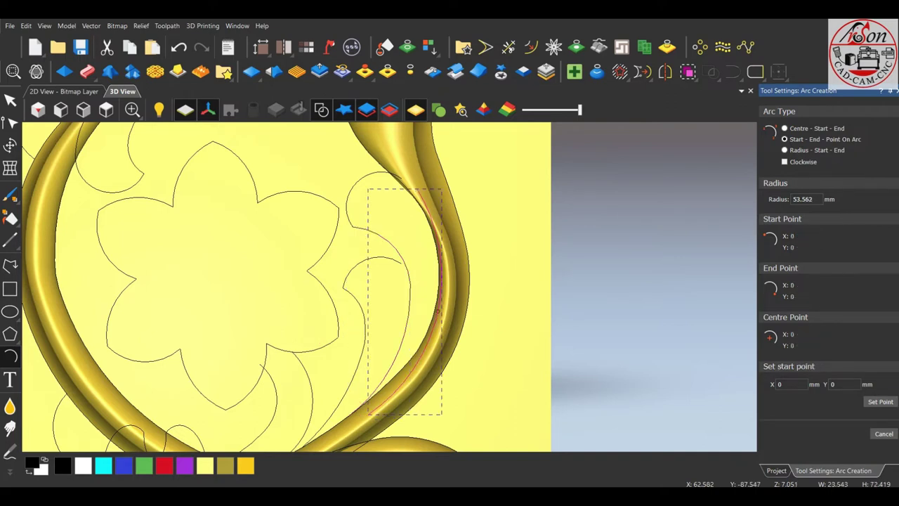
key(Escape)
- Drag the neighbouring line's end node down and to the right
scroll(400, 184, up, 3)
scroll(401, 183, up, 3)
key(n)
drag(504, 222, 522, 251)
- Join the new arc and the neighbouring line into one curve
key(Escape)
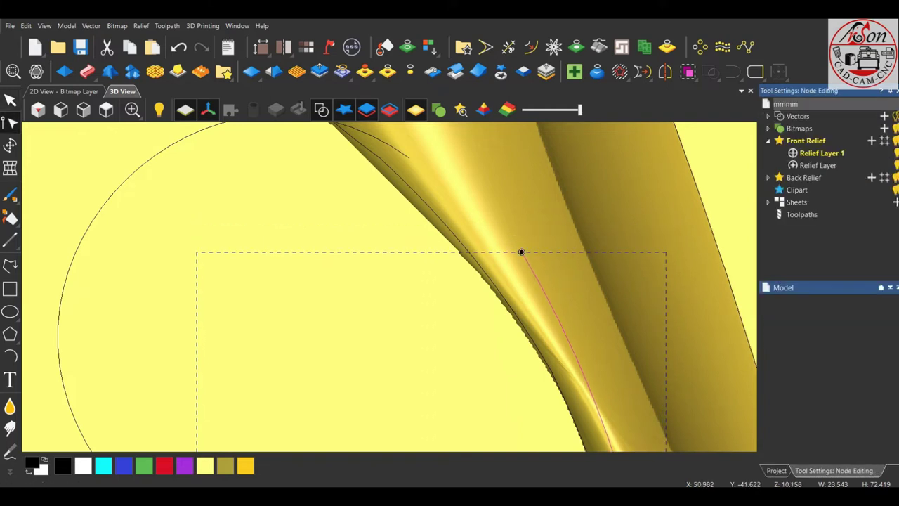
click(409, 157)
shift+click(554, 324)
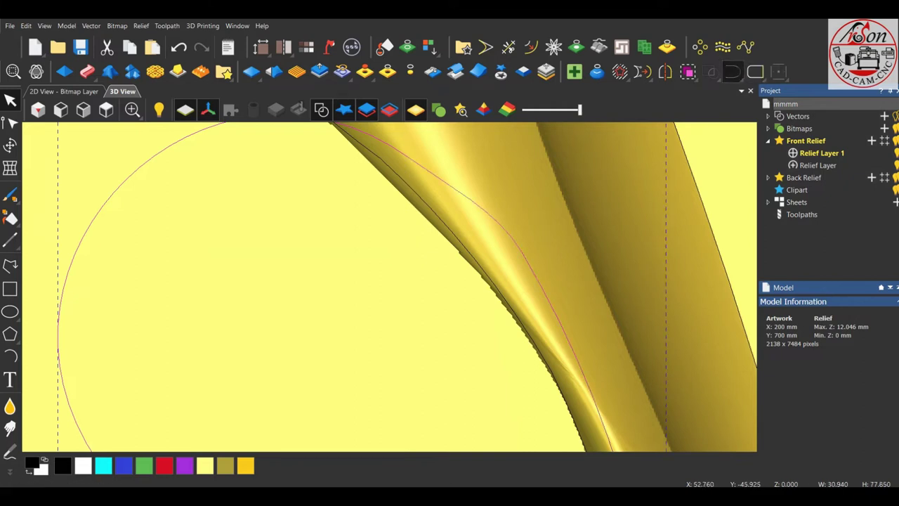
click(10, 122)
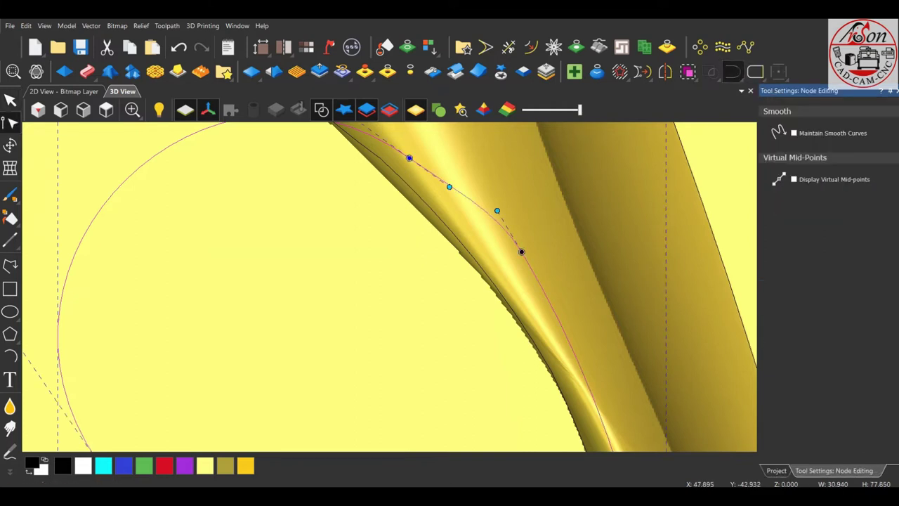
- Drag the joined curve's node and control handles until it smoothly hugs the stem
scroll(372, 173, up, 3)
drag(666, 327, 674, 376)
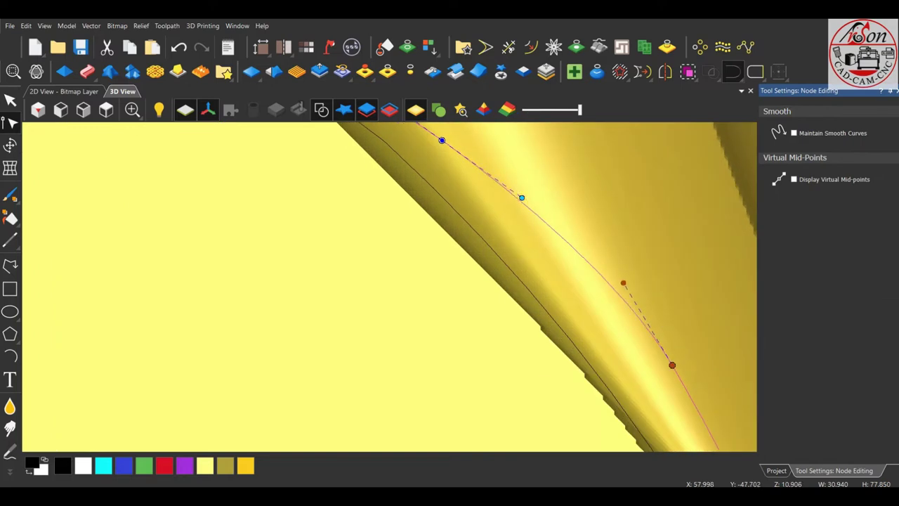
scroll(387, 284, down, 6)
scroll(471, 316, up, 2)
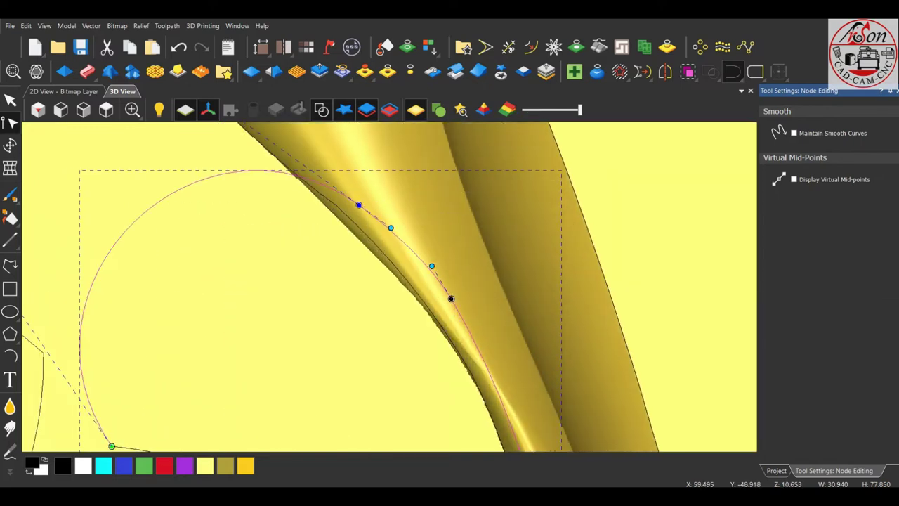
scroll(470, 309, up, 3)
drag(391, 218, 376, 200)
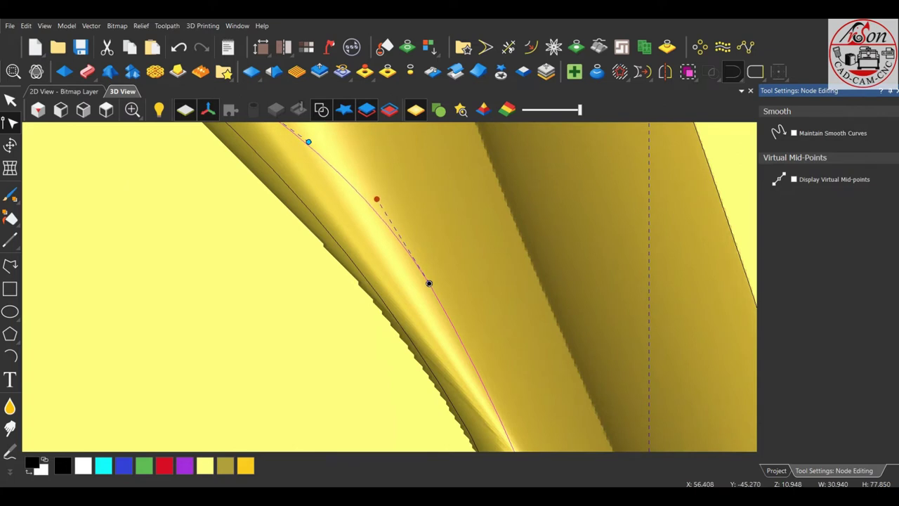
scroll(376, 288, down, 3)
scroll(393, 312, up, 3)
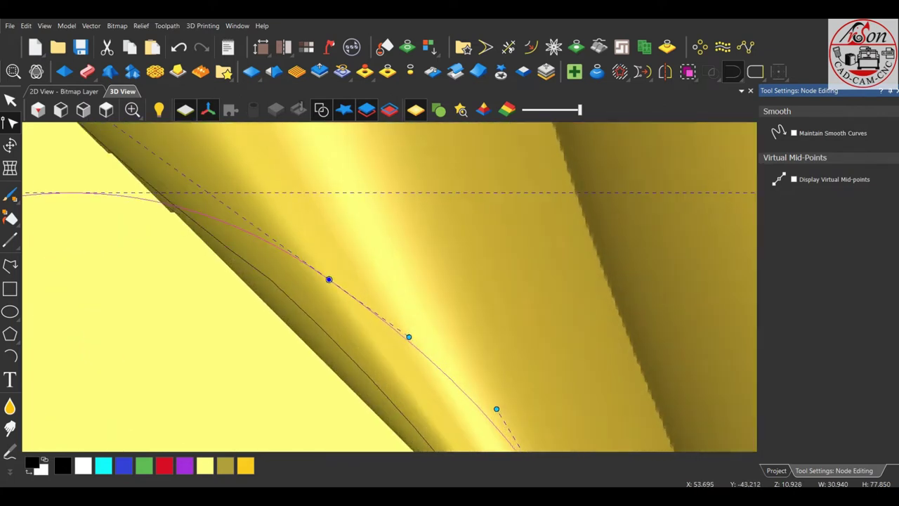
scroll(399, 330, up, 2)
drag(414, 338, 392, 317)
scroll(392, 316, down, 2)
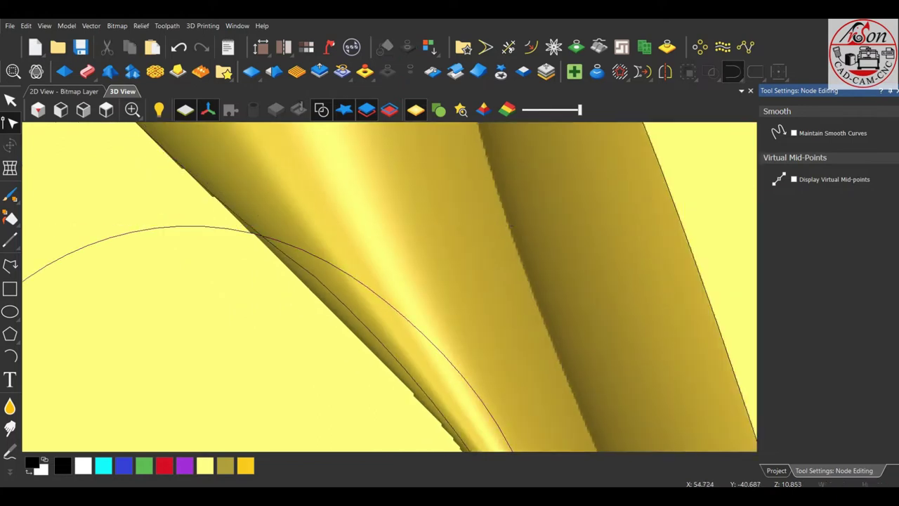
scroll(392, 317, down, 2)
scroll(392, 317, down, 2)
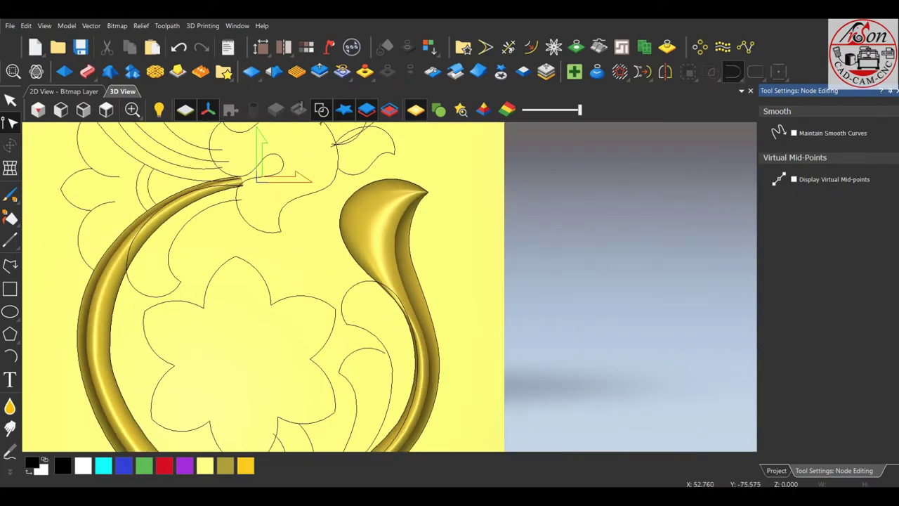
key(Escape)
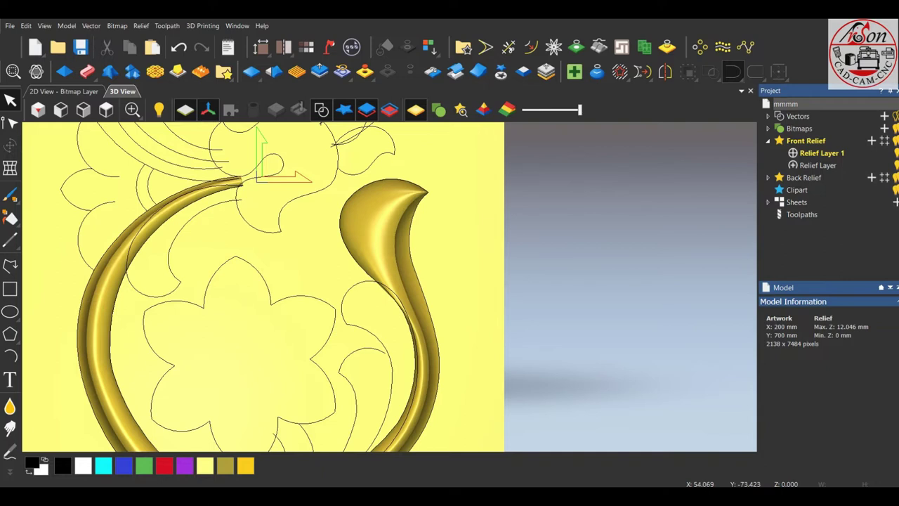
- Start a two-rail sweep on both sprig curves with the second rail reversed
click(390, 351)
scroll(372, 330, down, 3)
scroll(372, 330, up, 3)
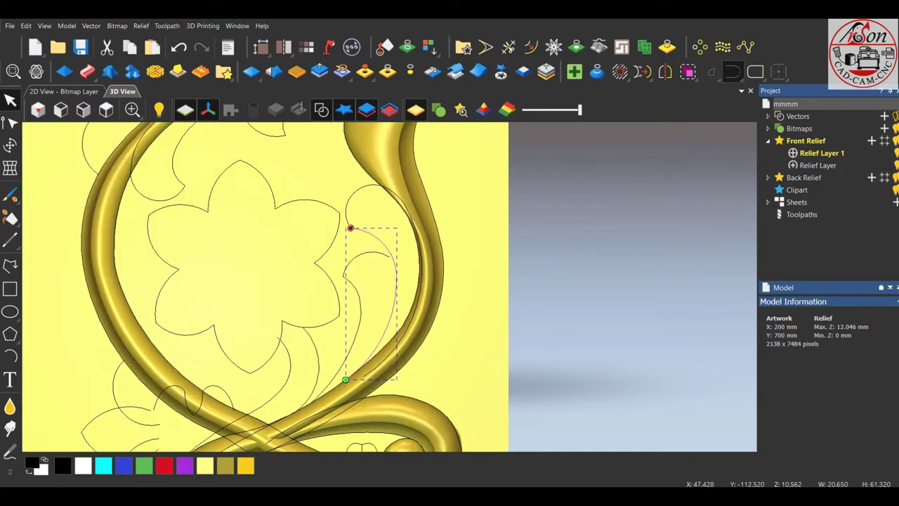
click(420, 274)
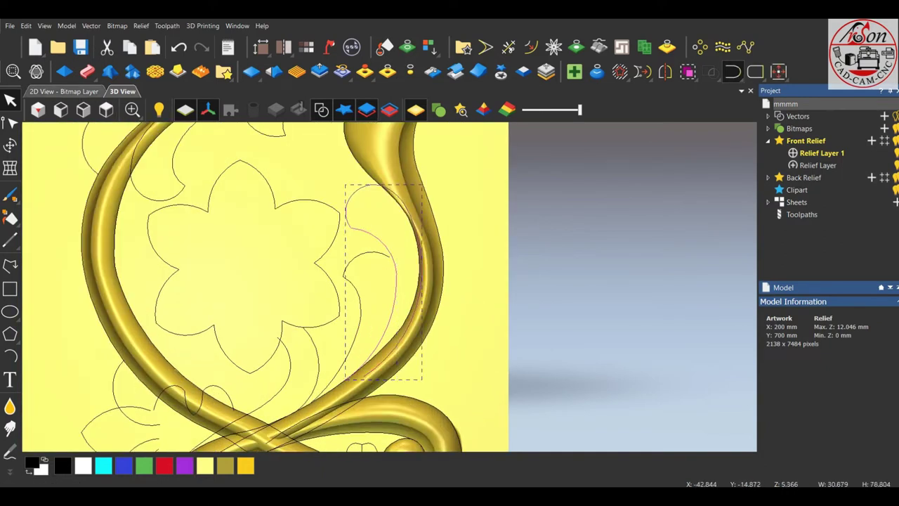
click(87, 71)
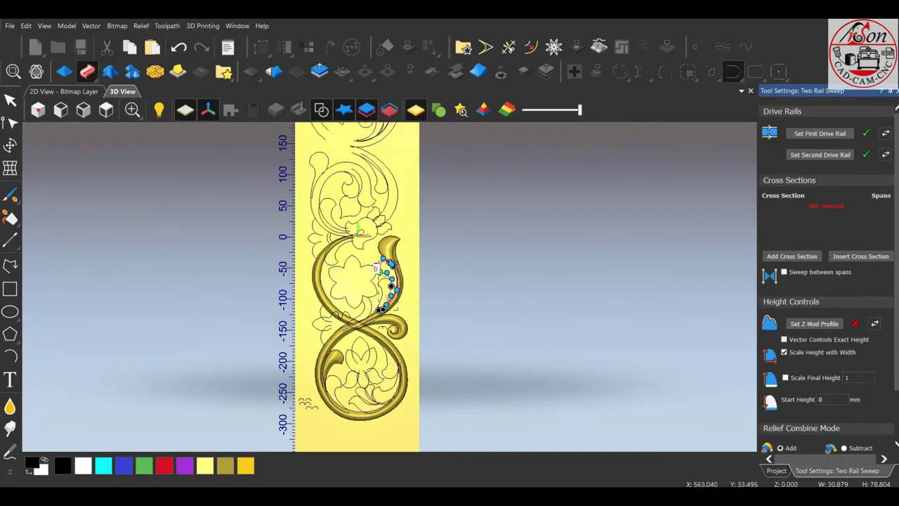
scroll(450, 291, up, 1)
click(885, 155)
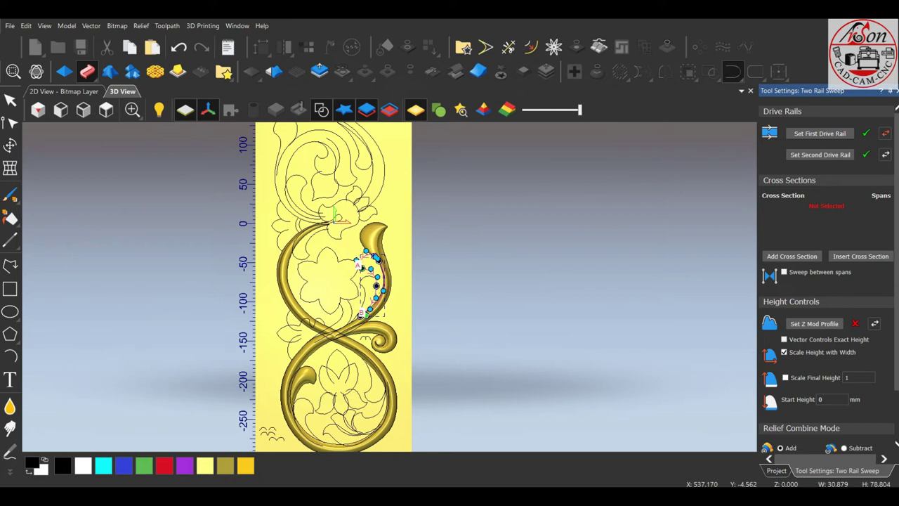
- Use the small leaf profile at lower left as the sweep's cross section
scroll(269, 422, up, 1)
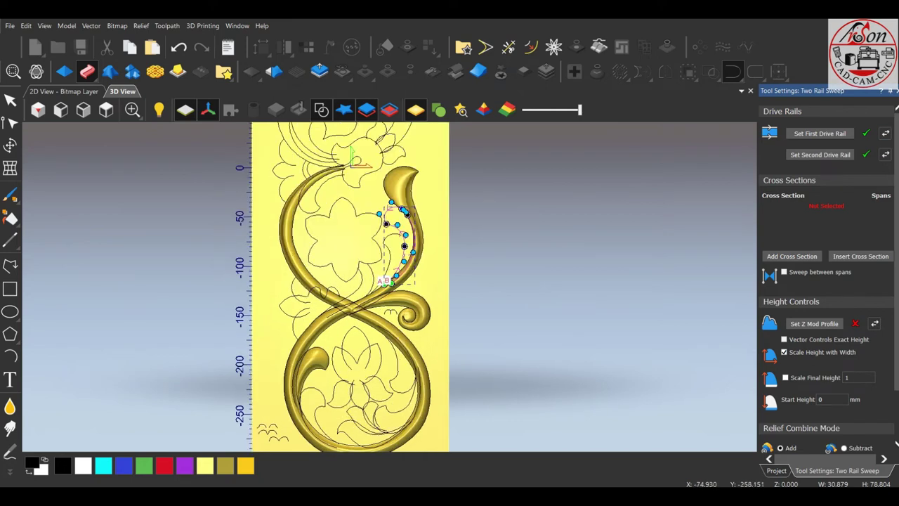
scroll(271, 423, up, 4)
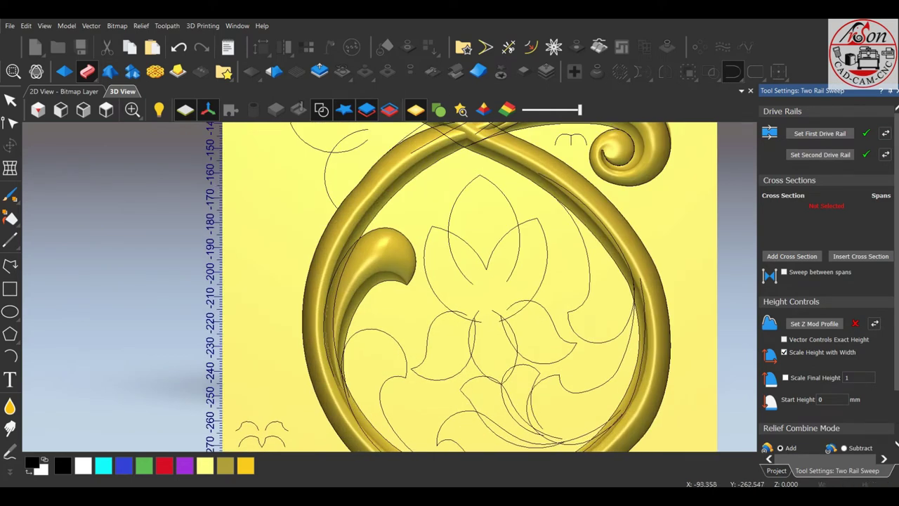
click(241, 426)
click(792, 255)
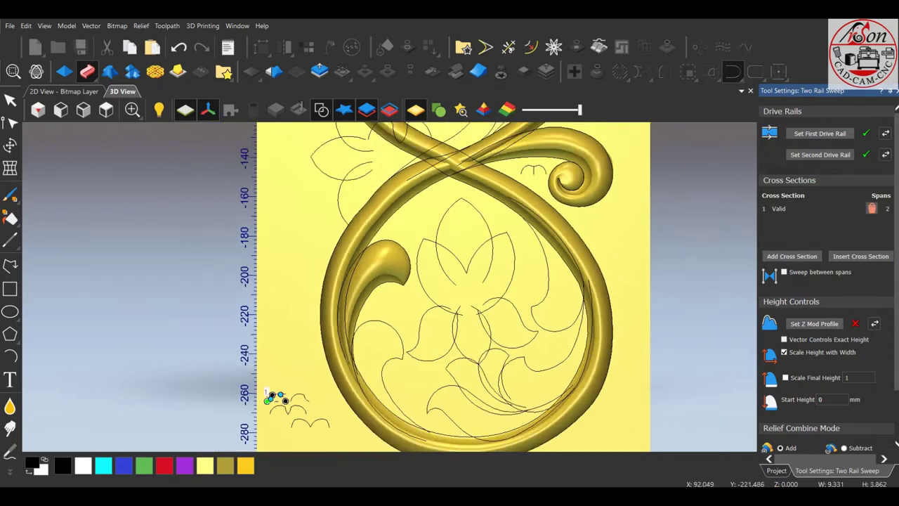
scroll(437, 208, down, 4)
scroll(415, 358, up, 5)
drag(422, 295, 422, 232)
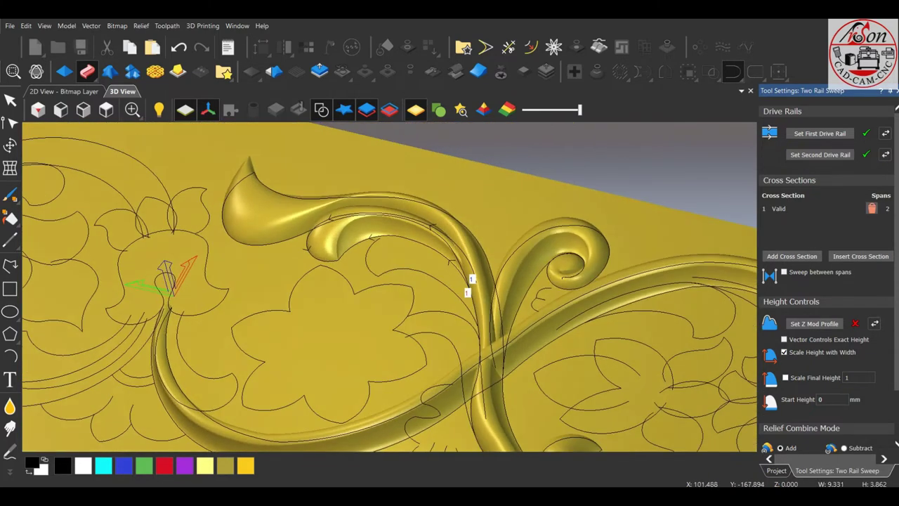
scroll(390, 286, up, 3)
scroll(390, 287, up, 2)
drag(421, 295, 394, 267)
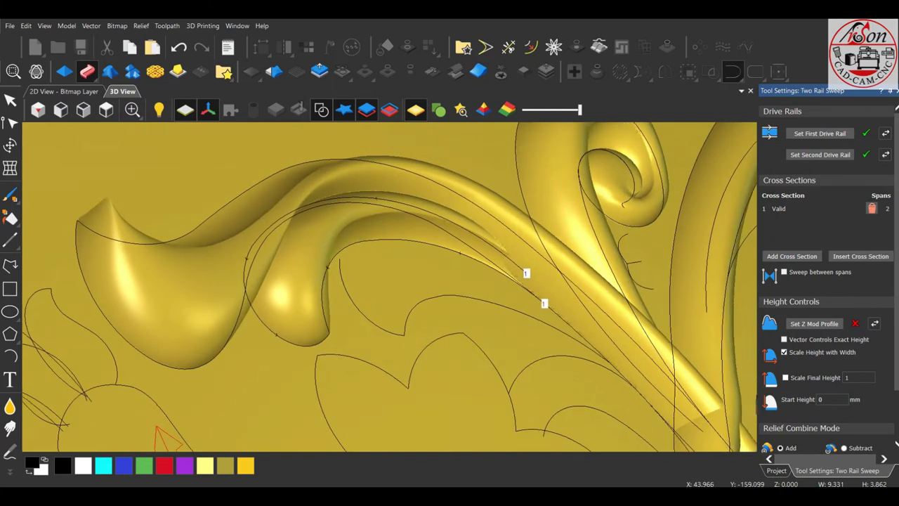
- Scale the sprig sweep to a final height of 11 mm
click(785, 377)
text(1)
scroll(390, 287, down, 2)
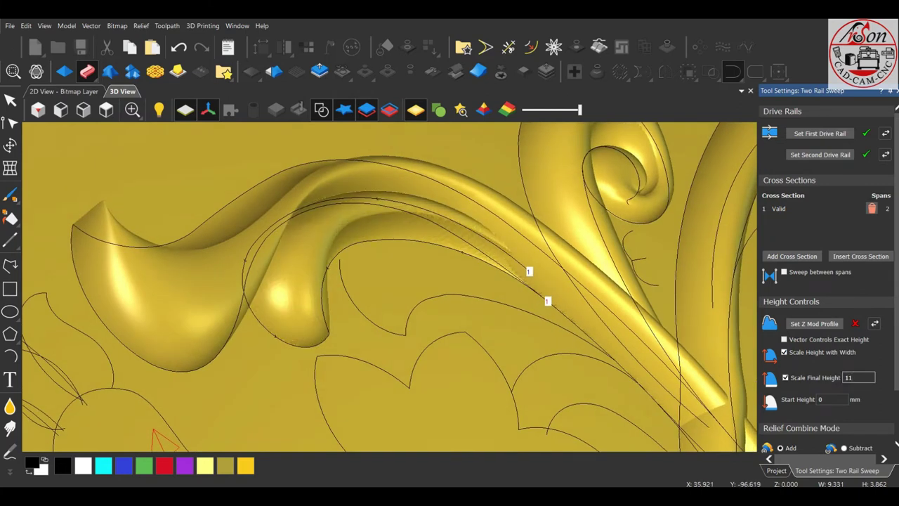
drag(421, 295, 421, 337)
scroll(389, 287, down, 2)
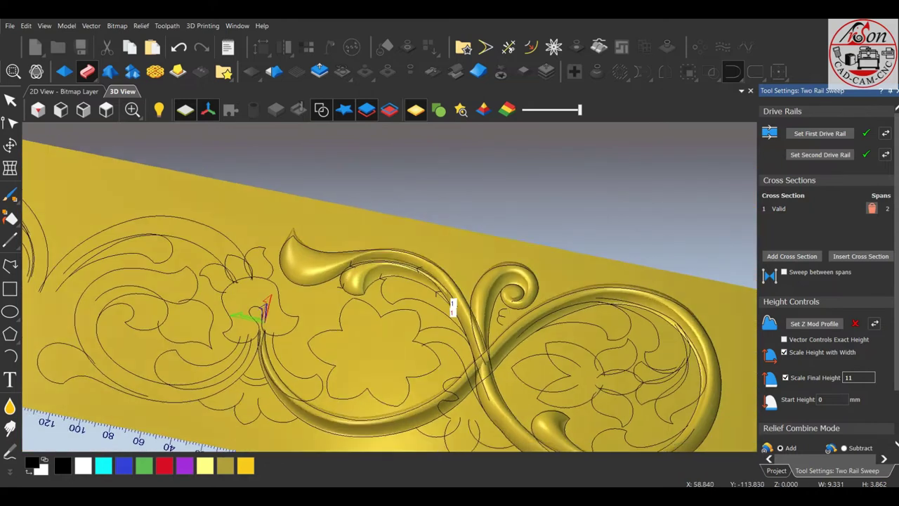
drag(450, 309, 542, 437)
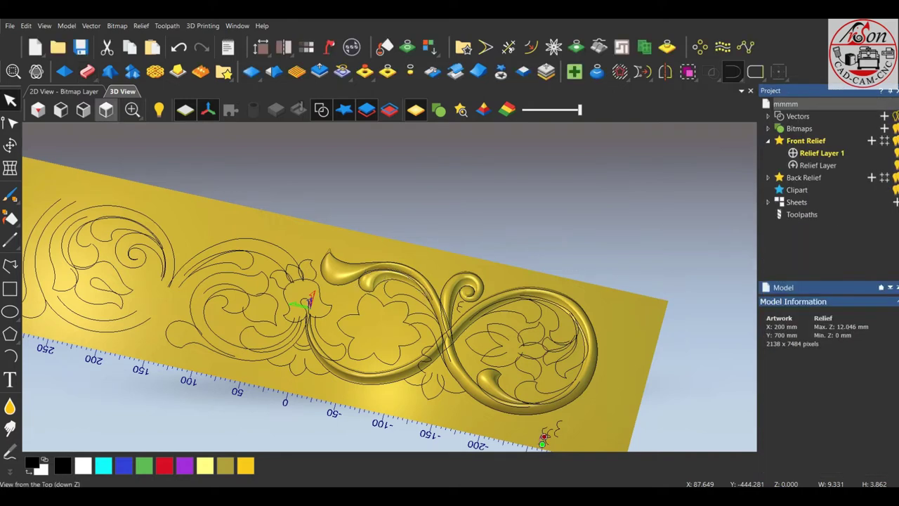
- Switch to top view and select the curve beside the flower centre
click(106, 110)
scroll(411, 344, up, 2)
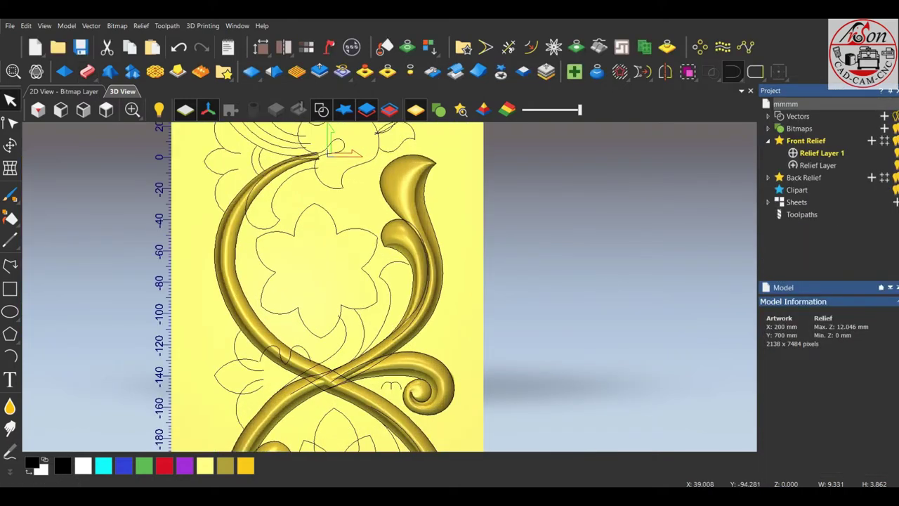
click(387, 302)
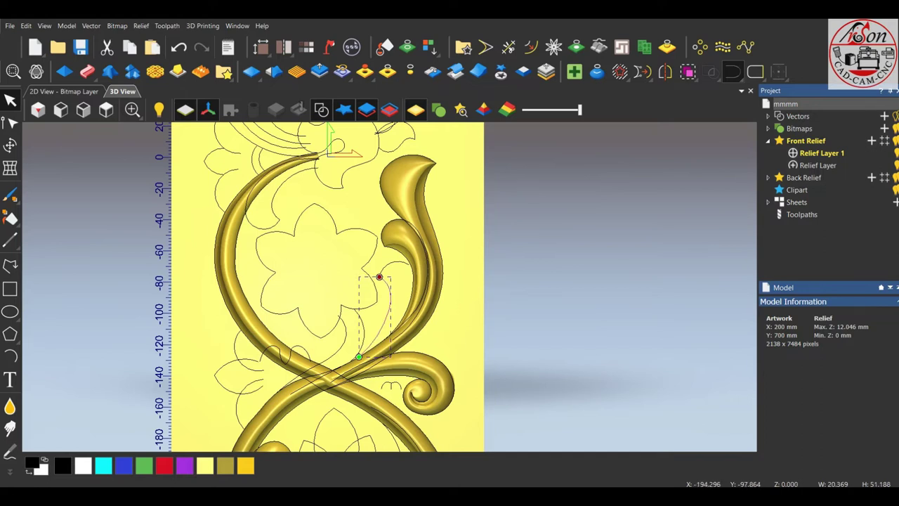
- Draw a three-point arc of about 53.7 mm radius from the curve's lower end up the stem
click(9, 356)
scroll(434, 307, up, 1)
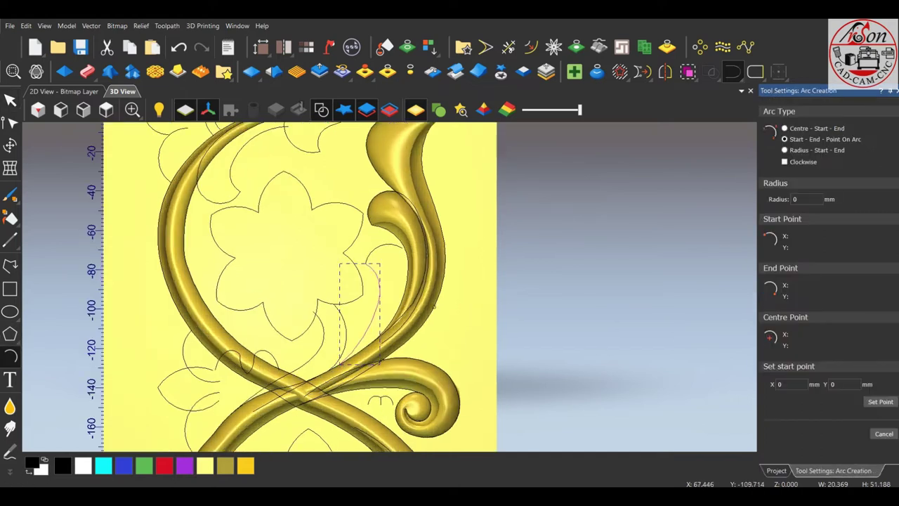
scroll(365, 347, up, 1)
scroll(365, 347, up, 1)
click(334, 376)
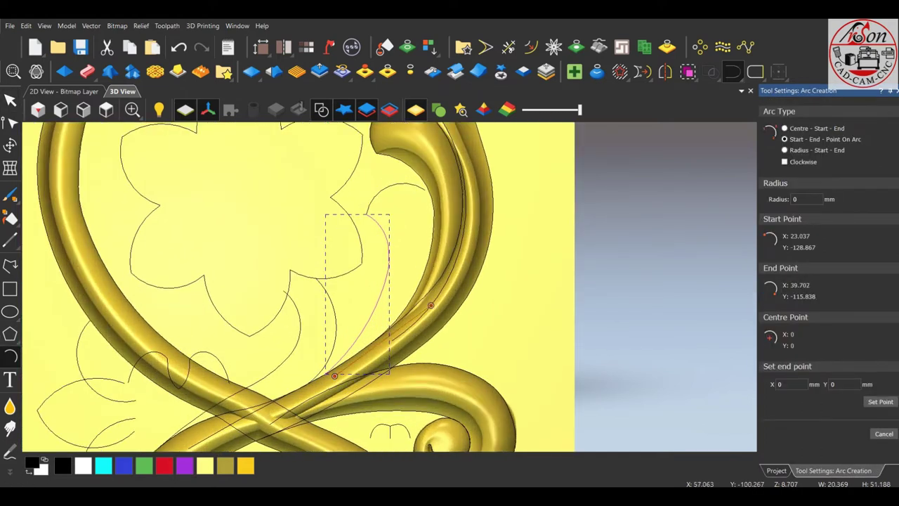
click(436, 201)
scroll(419, 272, up, 1)
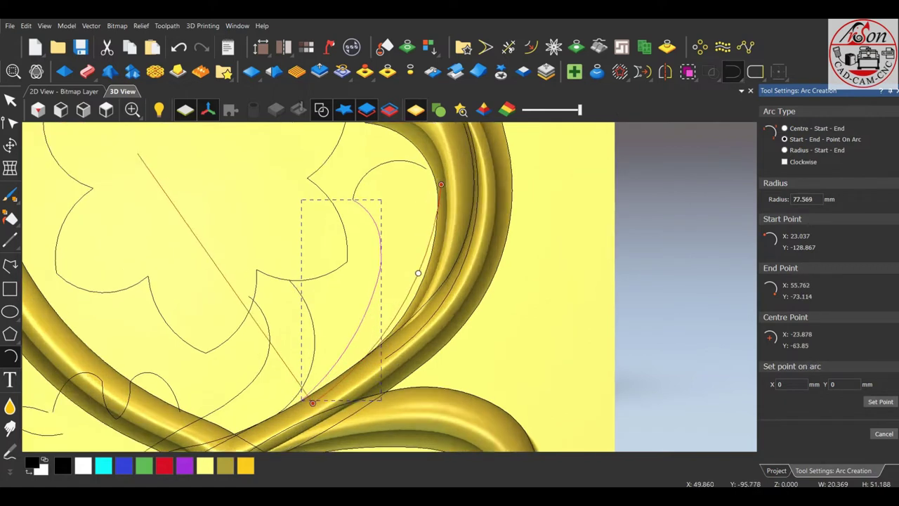
scroll(418, 273, up, 1)
click(420, 302)
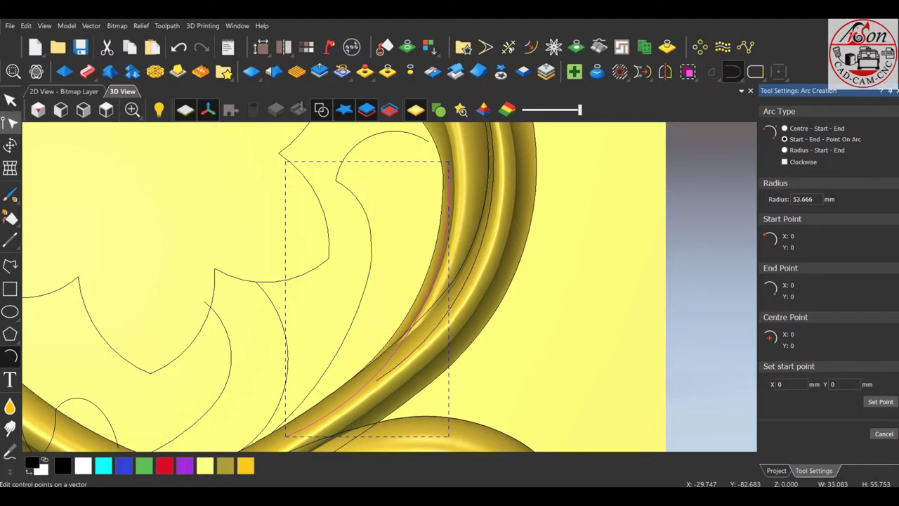
- Node-edit the new arc, moving its end node onto the neighbouring curve's end
click(9, 123)
scroll(411, 123, up, 3)
scroll(411, 123, up, 2)
drag(414, 157, 380, 174)
scroll(414, 185, down, 3)
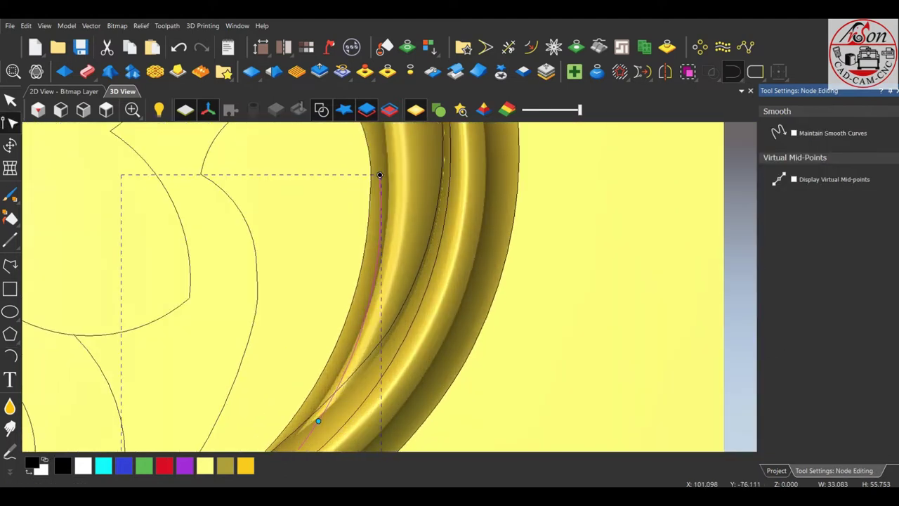
scroll(380, 175, down, 3)
scroll(413, 177, up, 2)
scroll(414, 177, up, 3)
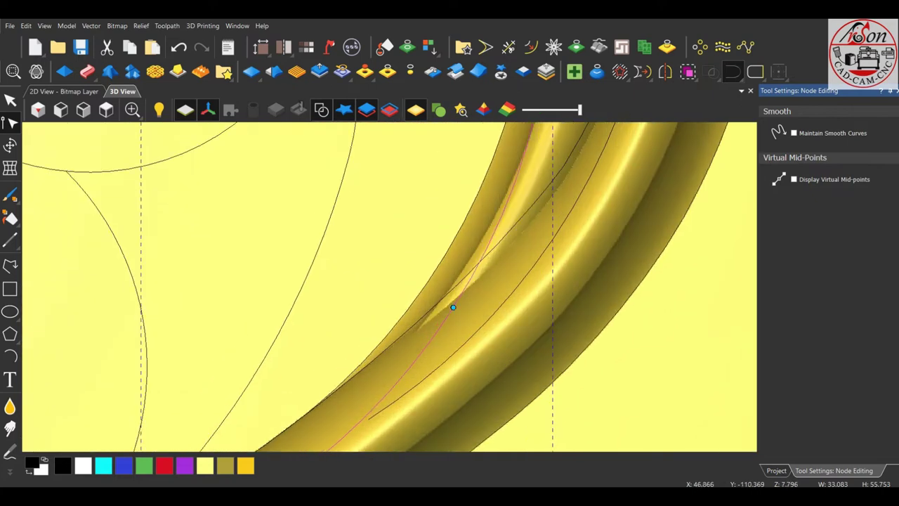
drag(453, 307, 440, 300)
scroll(394, 288, down, 3)
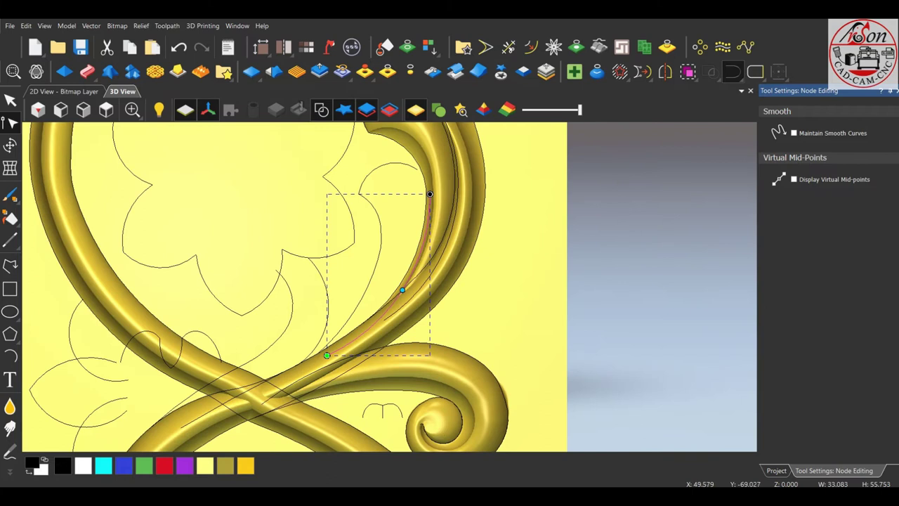
key(Escape)
- Smoothly join the arc to the adjacent curve, adjust the joint's nodes, and select both curves
click(730, 71)
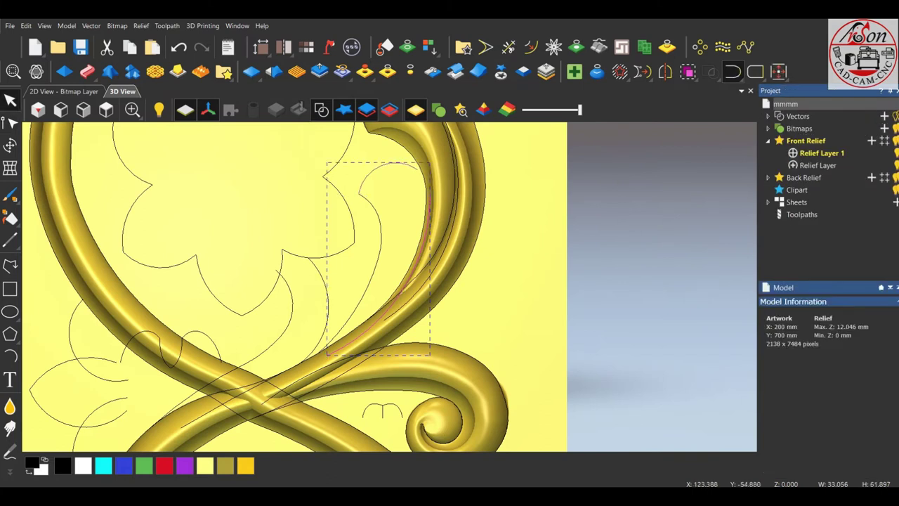
scroll(340, 140, up, 2)
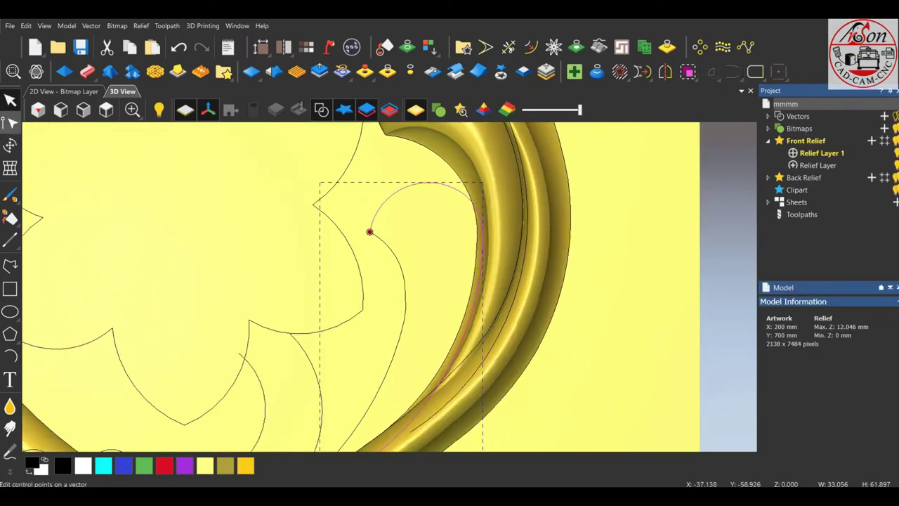
key(n)
scroll(488, 214, up, 3)
scroll(472, 211, up, 2)
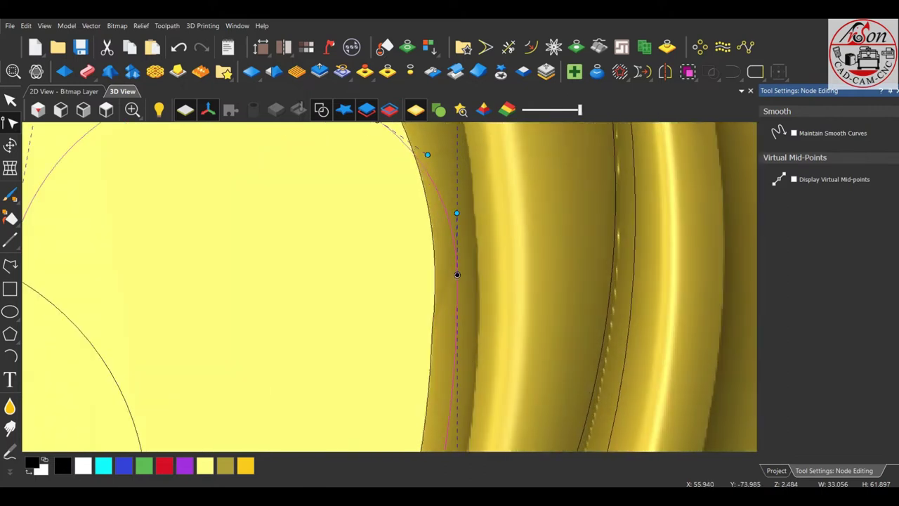
scroll(389, 285, down, 4)
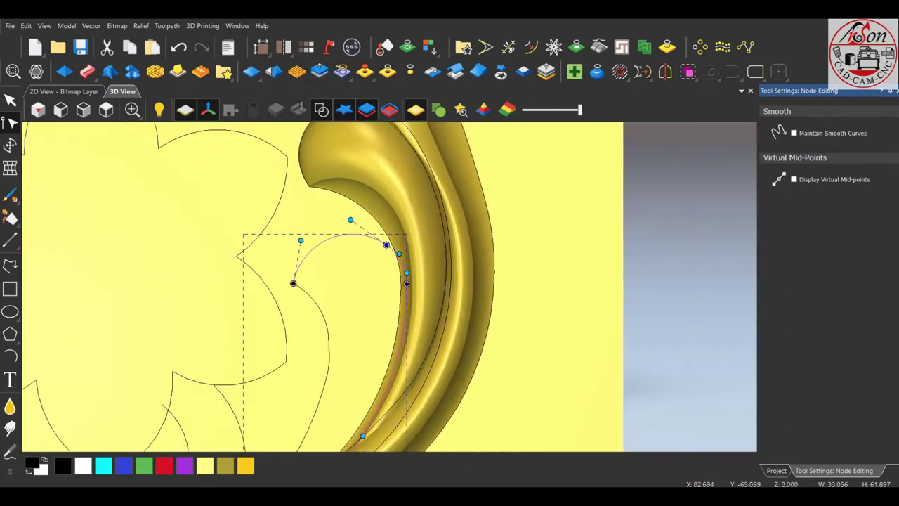
scroll(388, 286, down, 2)
click(10, 100)
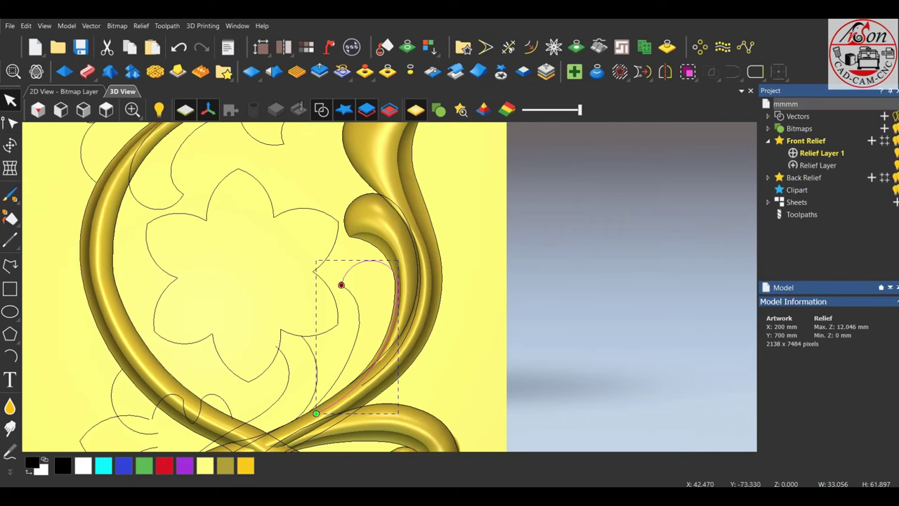
shift+click(359, 323)
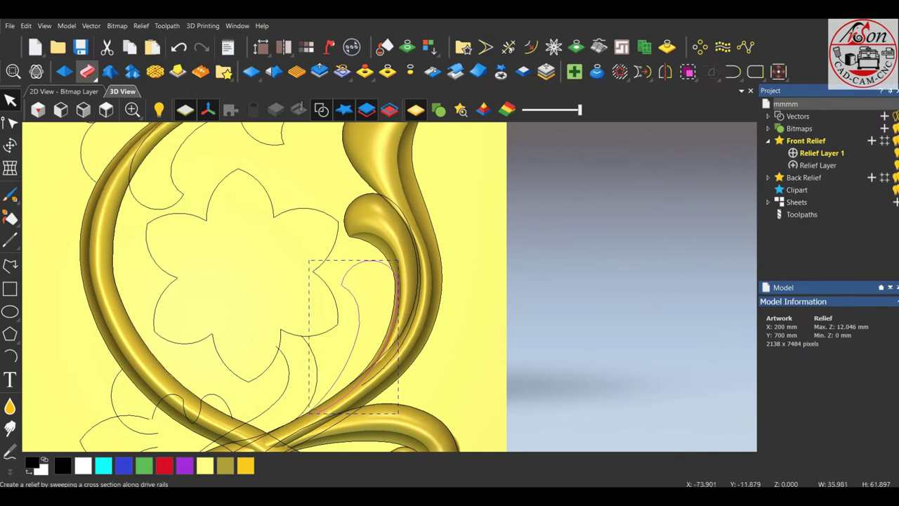
- Start a Two Rail Sweep and set the small leaf profile at lower left as its cross section
click(87, 71)
scroll(386, 288, down, 3)
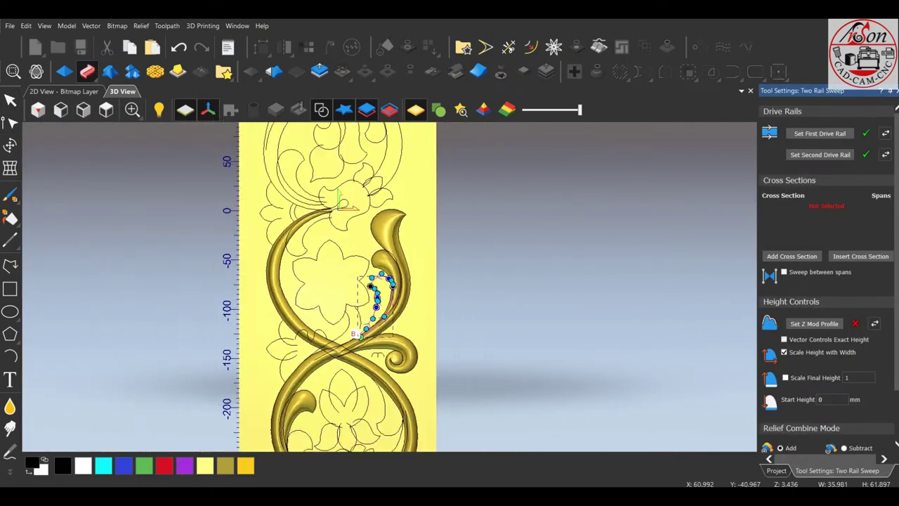
scroll(421, 280, up, 2)
key(Escape)
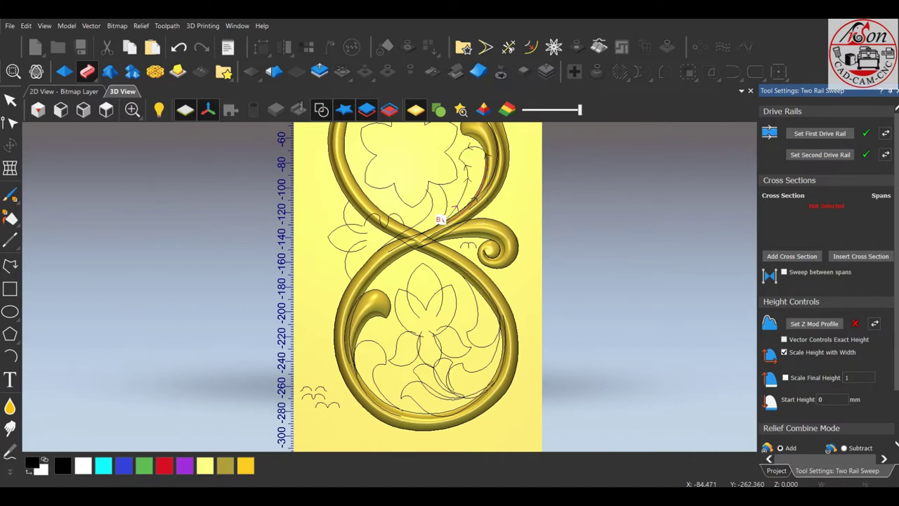
click(307, 389)
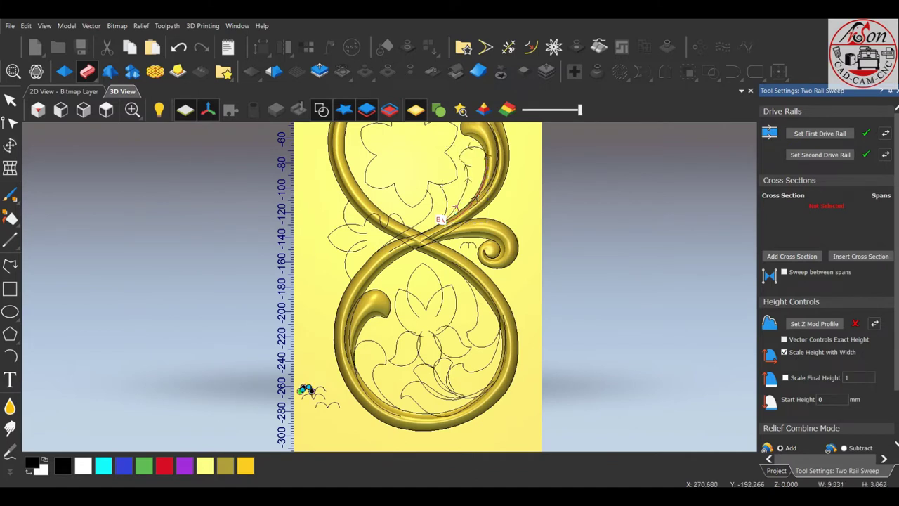
click(440, 219)
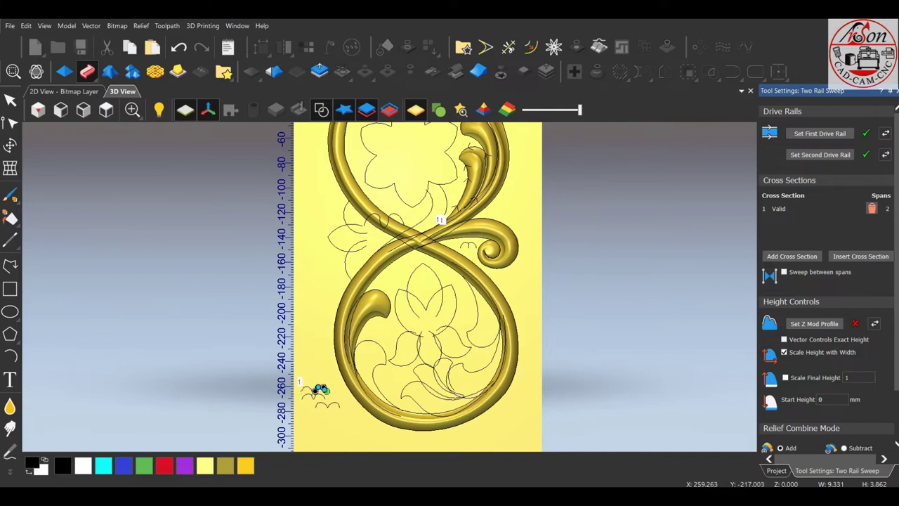
- Set the sweep to Merge High with Scale Final Height 11, then apply it
scroll(438, 218, up, 5)
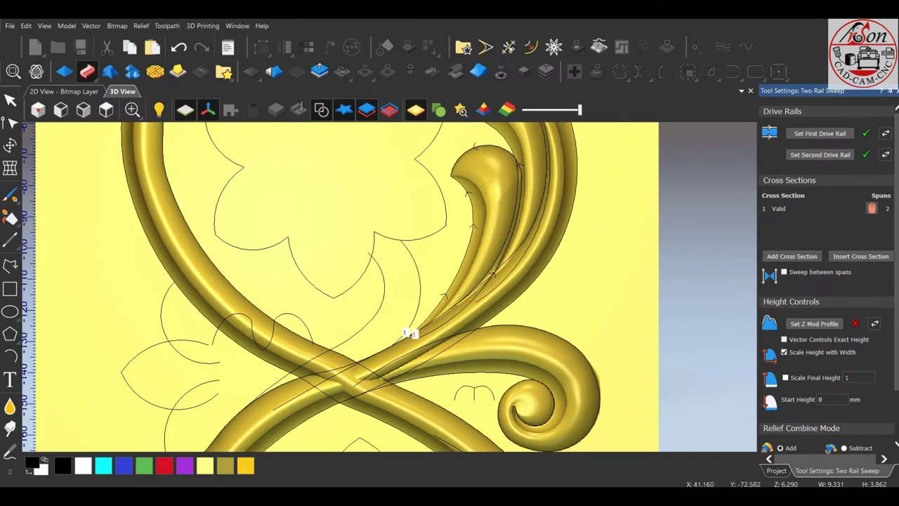
drag(407, 331, 439, 294)
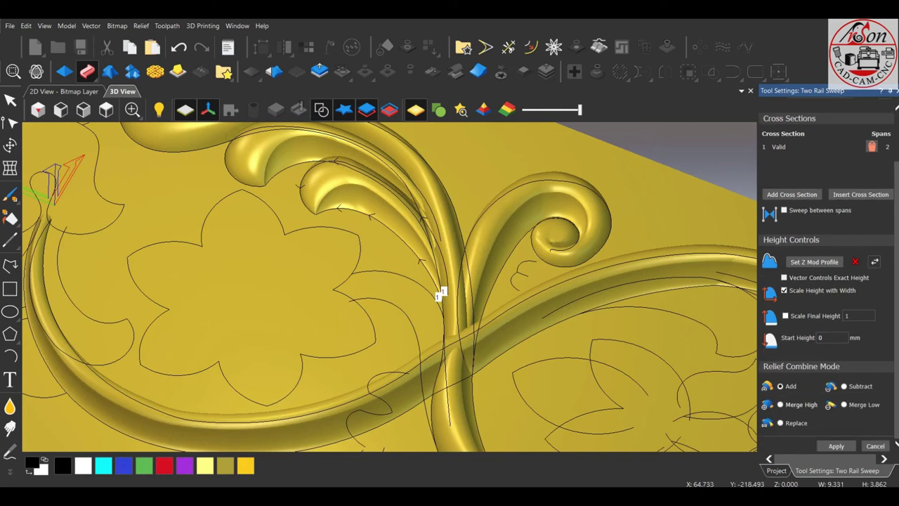
click(780, 403)
scroll(353, 172, up, 4)
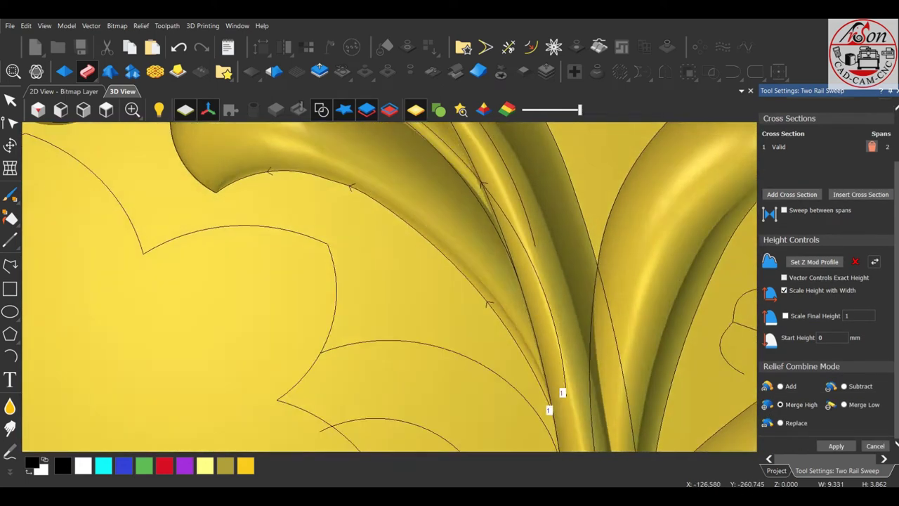
mouse_move(390, 281)
mouse_down()
mouse_move(450, 295)
mouse_move(451, 285)
mouse_up()
scroll(390, 287, down, 4)
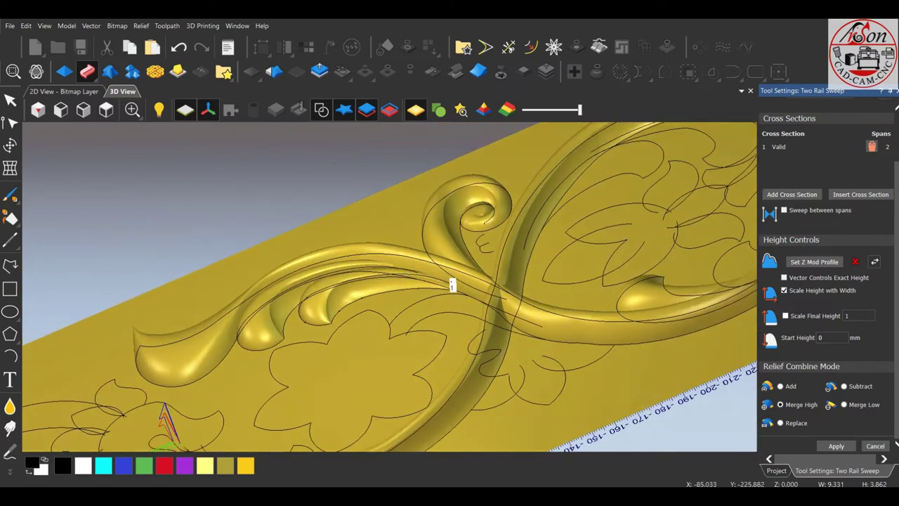
click(785, 315)
text(1)
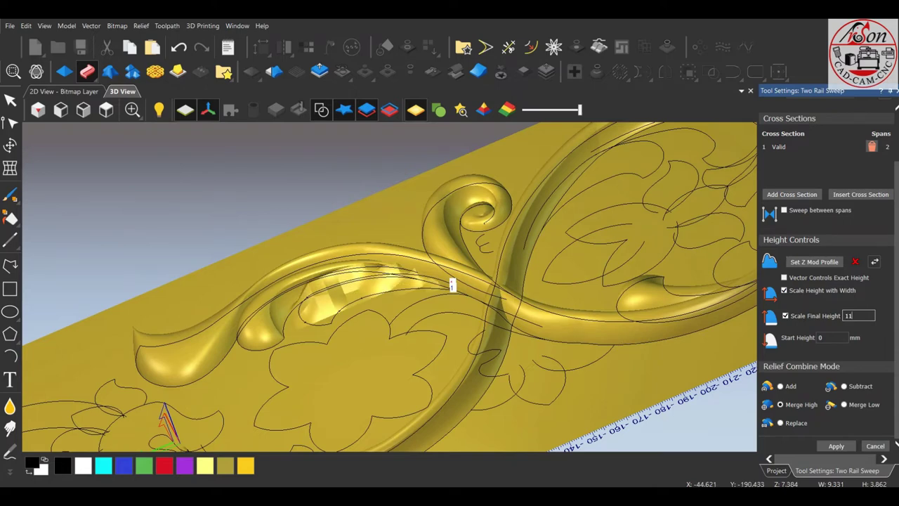
scroll(560, 281, up, 3)
scroll(390, 287, down, 3)
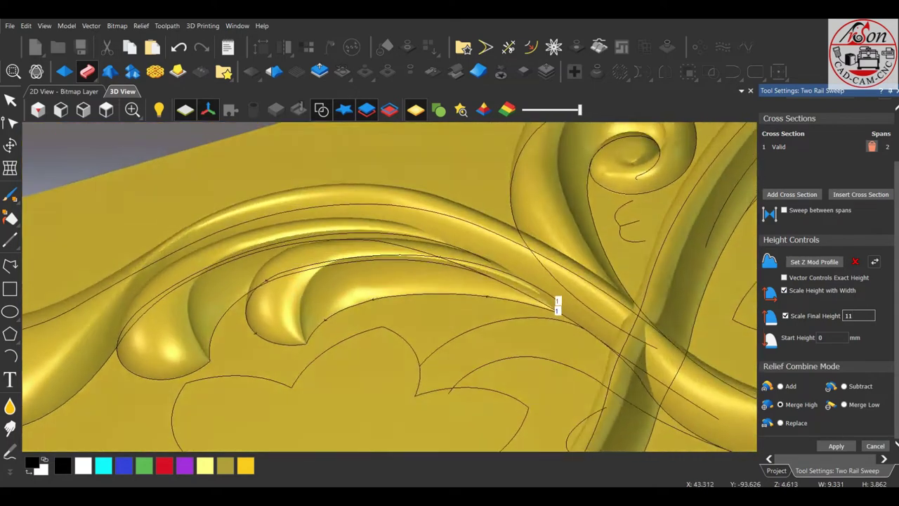
drag(390, 287, 390, 211)
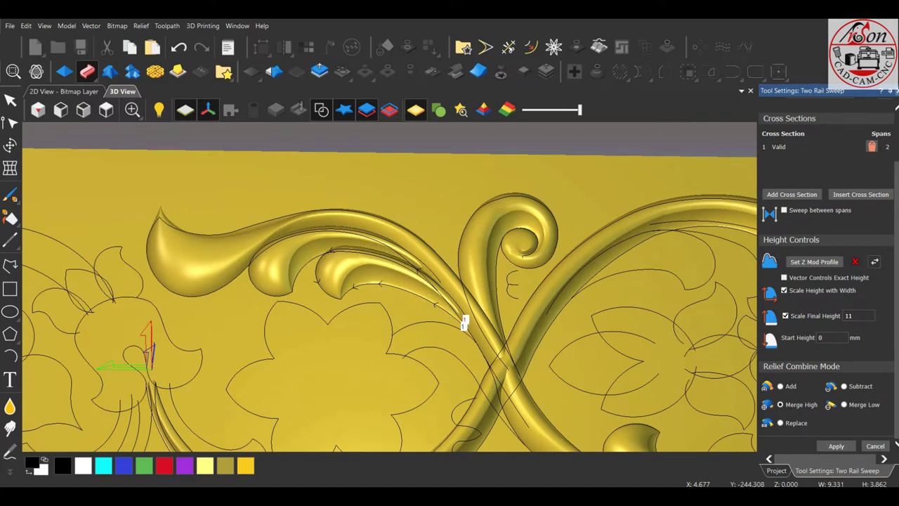
click(106, 110)
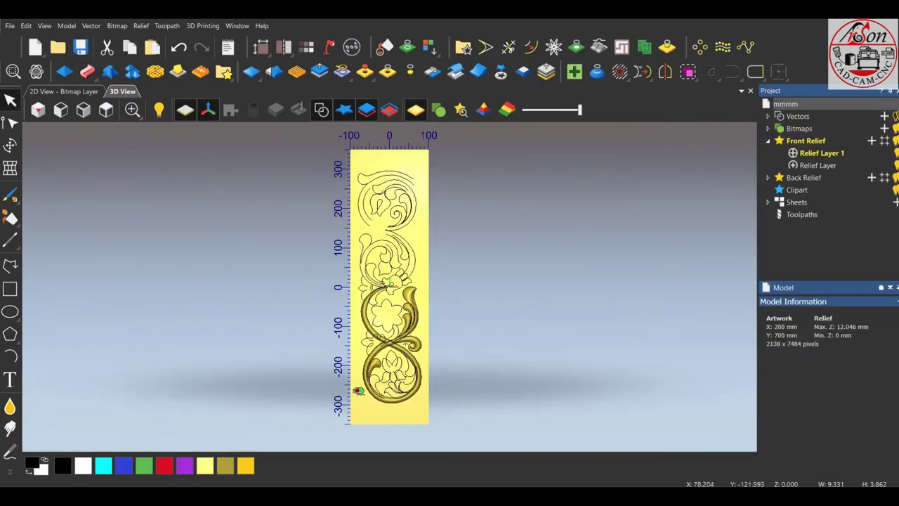
- Rotate the small arc vector slightly into place and select the curve inside the lower loop
scroll(415, 338, up, 3)
scroll(333, 369, down, 2)
scroll(316, 421, up, 2)
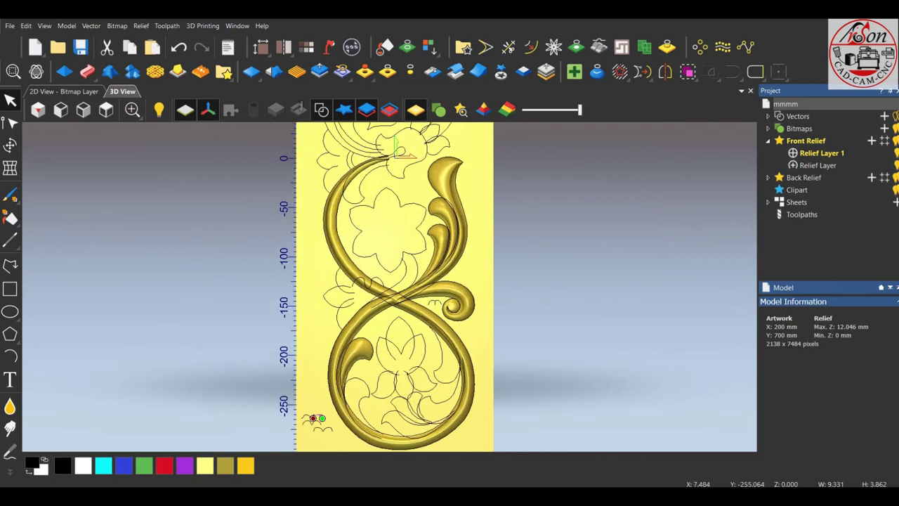
scroll(221, 421, up, 3)
scroll(394, 287, down, 3)
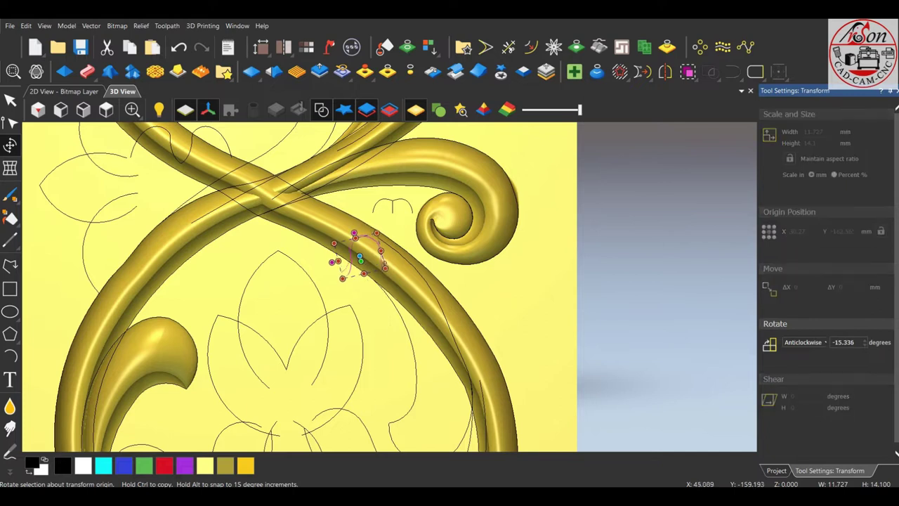
mouse_move(377, 234)
mouse_down()
mouse_move(385, 268)
mouse_move(320, 291)
mouse_up()
key(Return)
click(388, 421)
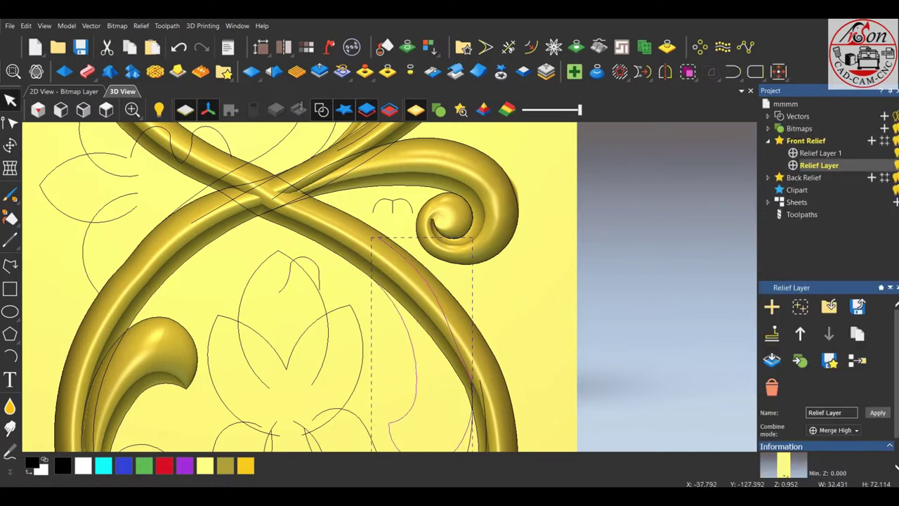
- Start a Two Rail Sweep along the chosen curves with the small arc as cross section
click(87, 71)
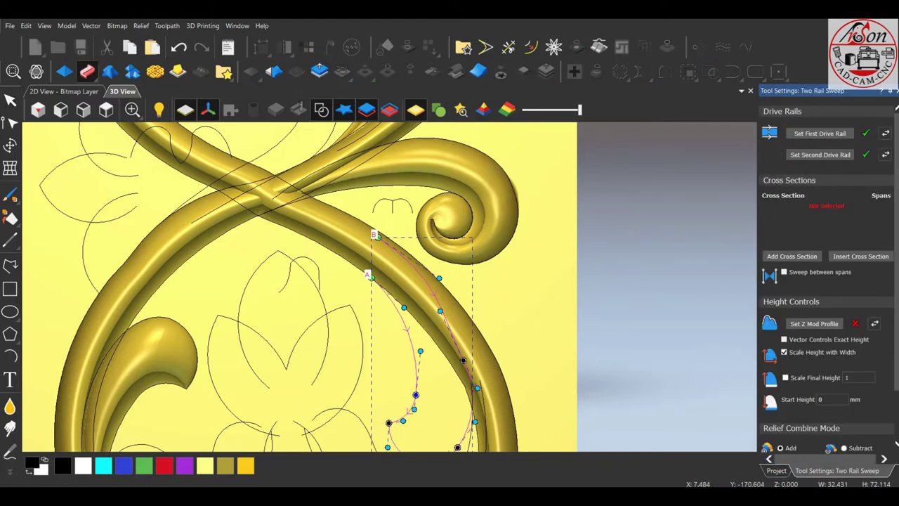
click(301, 258)
click(792, 256)
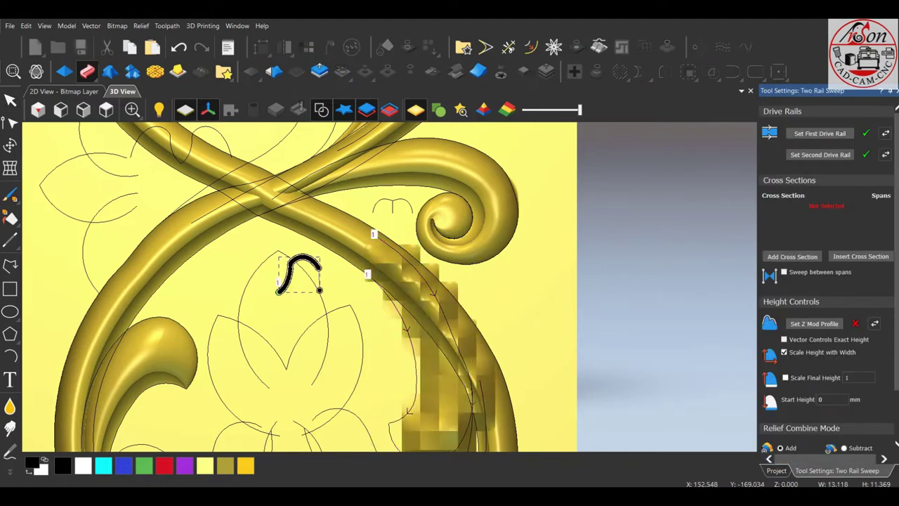
- Set the sweep to Merge High with final height 11, check the preview, and apply it
scroll(827, 281, down, 2)
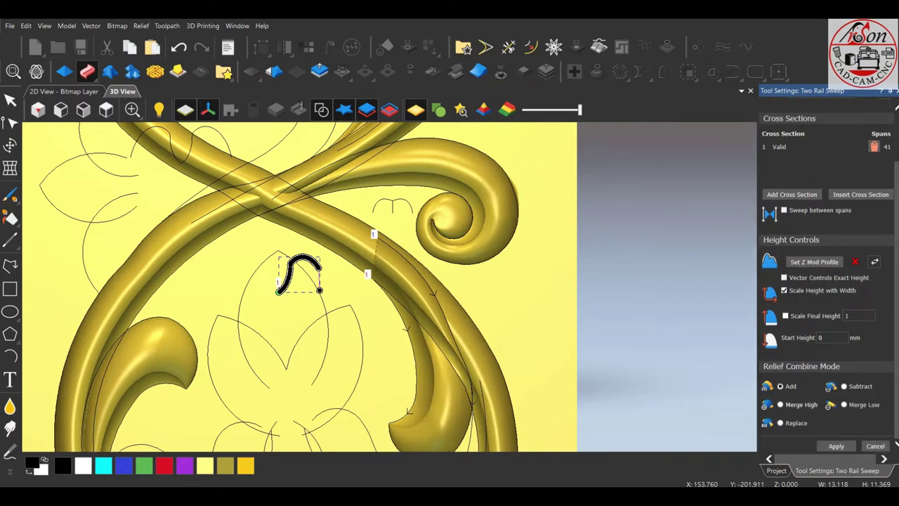
click(780, 405)
middle_drag(422, 281, 365, 352)
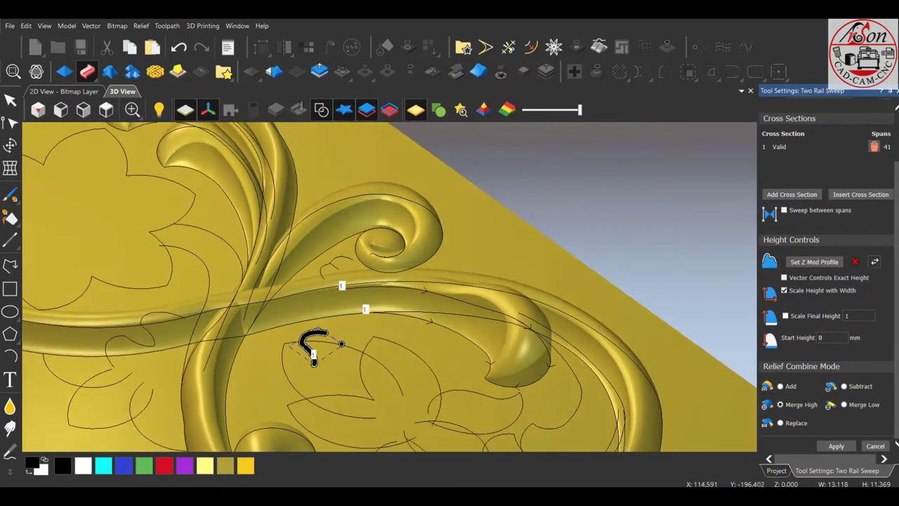
mouse_move(421, 281)
mouse_down()
mouse_move(394, 232)
mouse_move(394, 161)
mouse_up()
drag(349, 332, 377, 341)
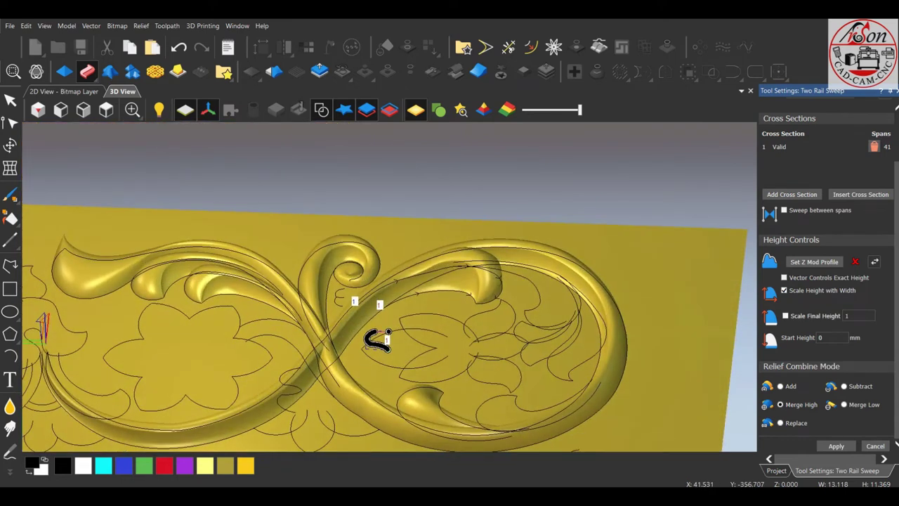
text(1)
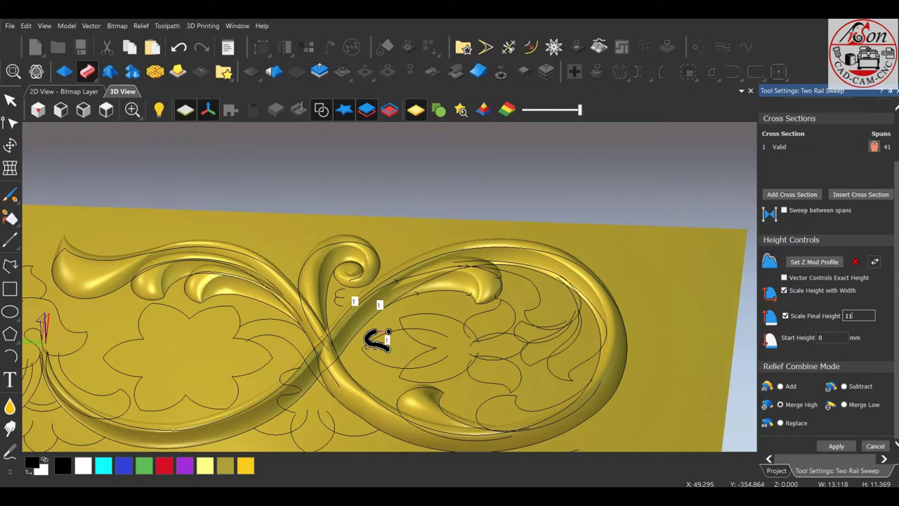
scroll(377, 341, up, 5)
mouse_move(378, 341)
mouse_down()
mouse_move(267, 436)
mouse_move(323, 351)
mouse_move(266, 201)
mouse_move(237, 287)
mouse_move(246, 337)
mouse_move(335, 302)
mouse_up()
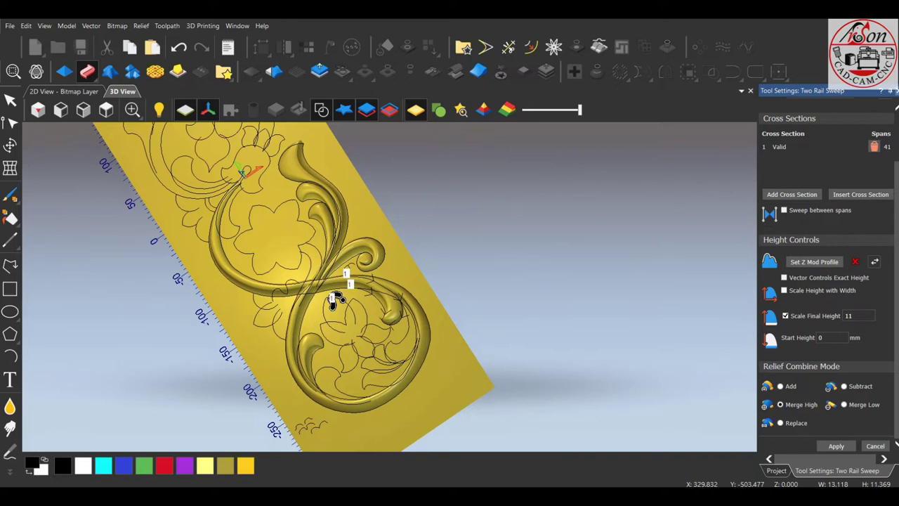
key(Escape)
- In top view, select the curve beside the leaf and the inner ring-edge curve in the lower loop
click(106, 109)
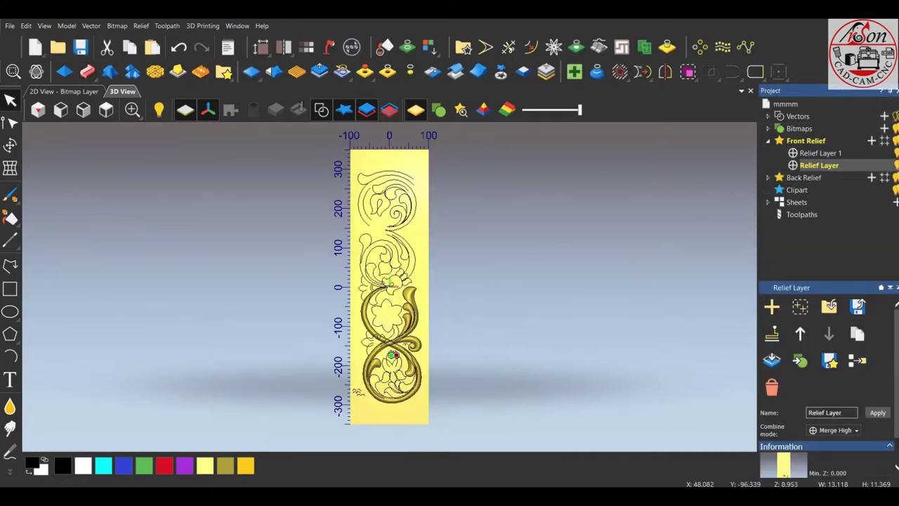
scroll(408, 394, up, 3)
scroll(408, 393, up, 3)
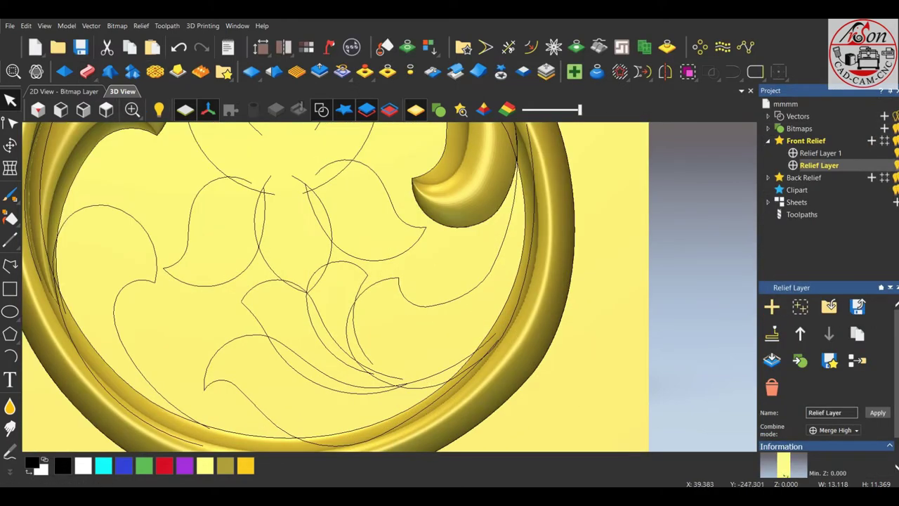
key(Escape)
click(491, 262)
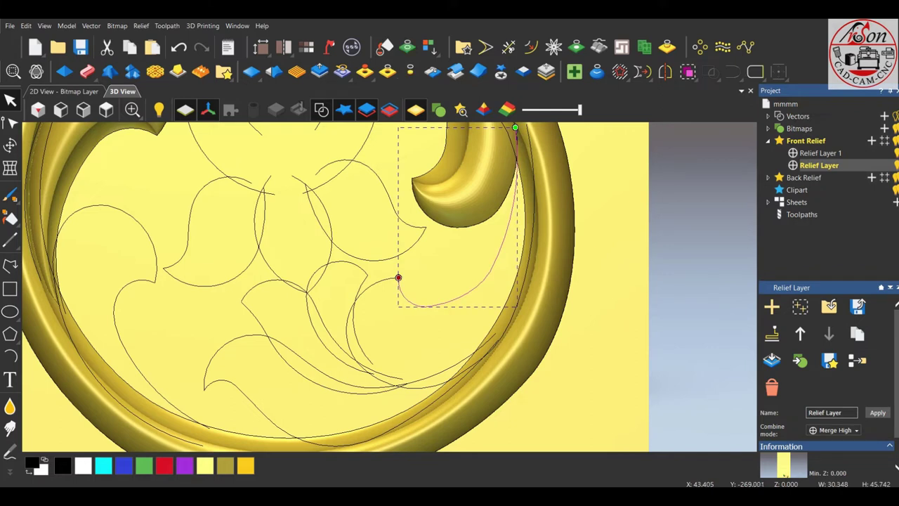
shift+click(493, 323)
scroll(407, 316, down, 2)
scroll(408, 316, down, 1)
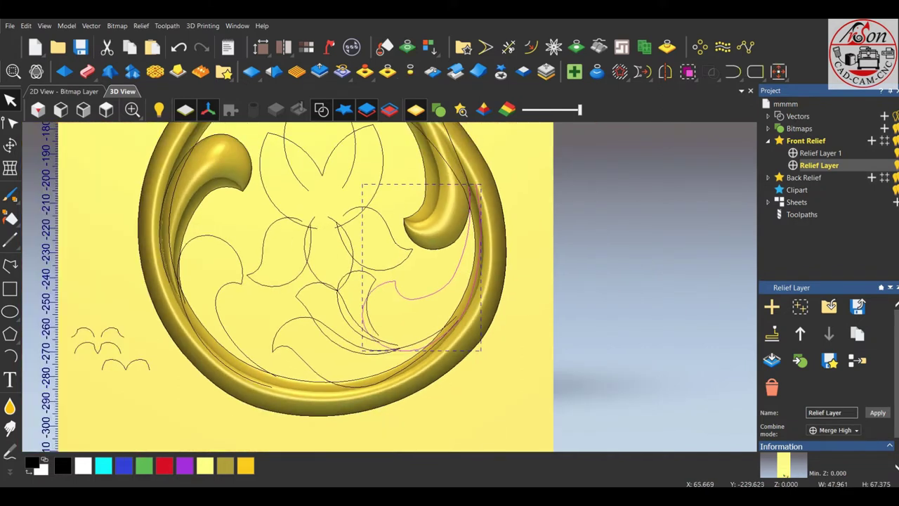
scroll(407, 317, up, 3)
scroll(482, 175, up, 3)
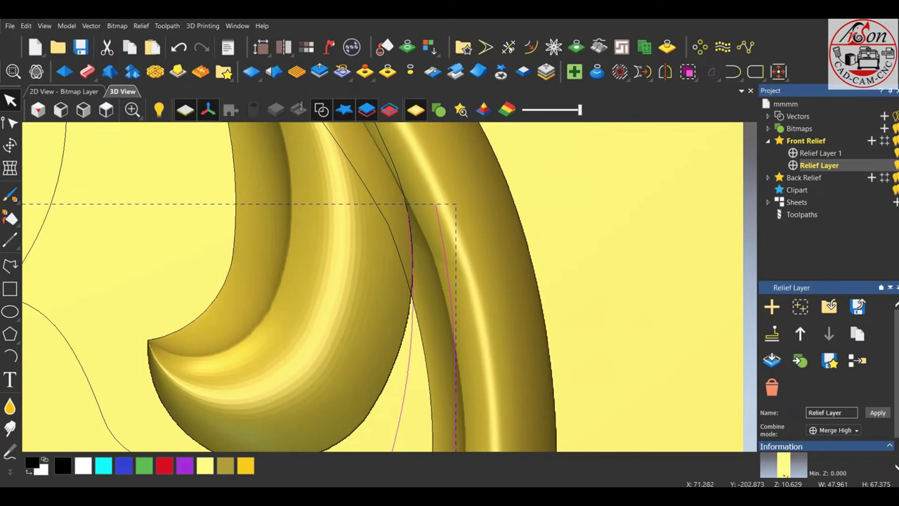
- Take a cross section across the lower loop's right stem, creating a 4.9 × 11.3 mm profile vector
click(598, 47)
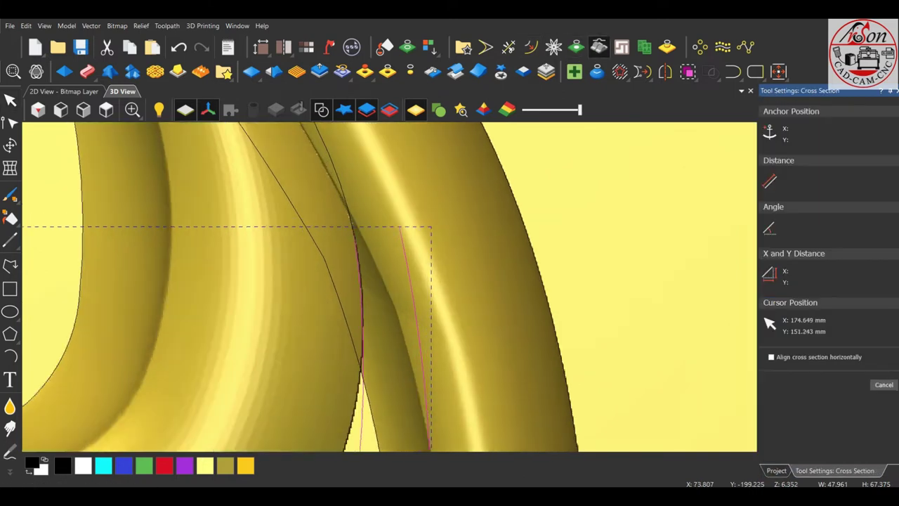
scroll(325, 290, up, 1)
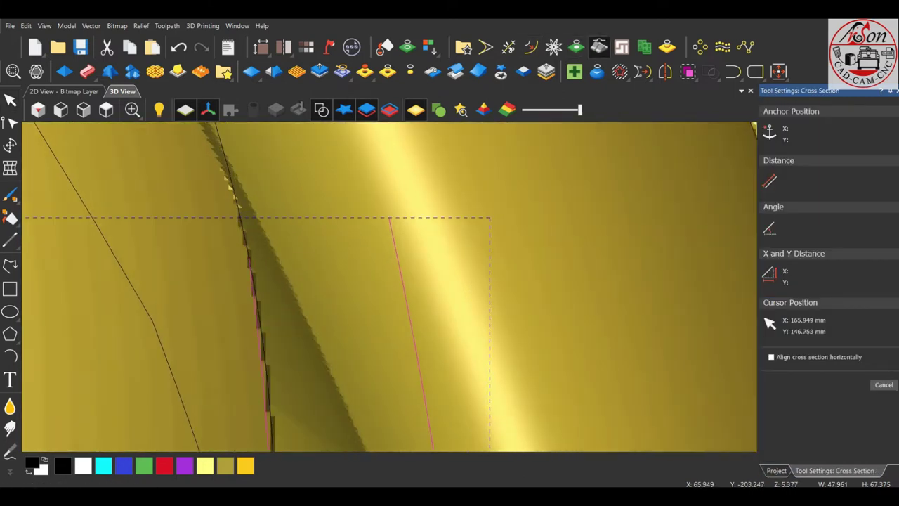
scroll(387, 215, down, 2)
scroll(390, 273, down, 4)
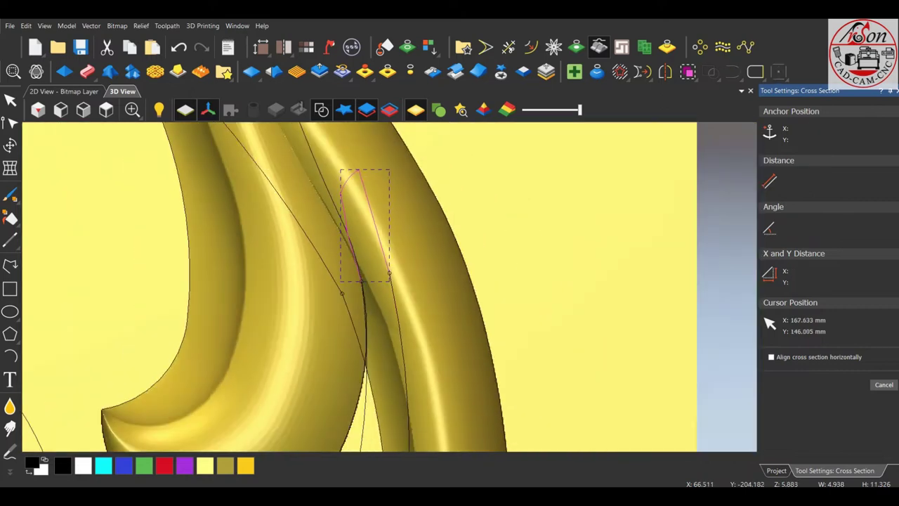
scroll(390, 274, down, 1)
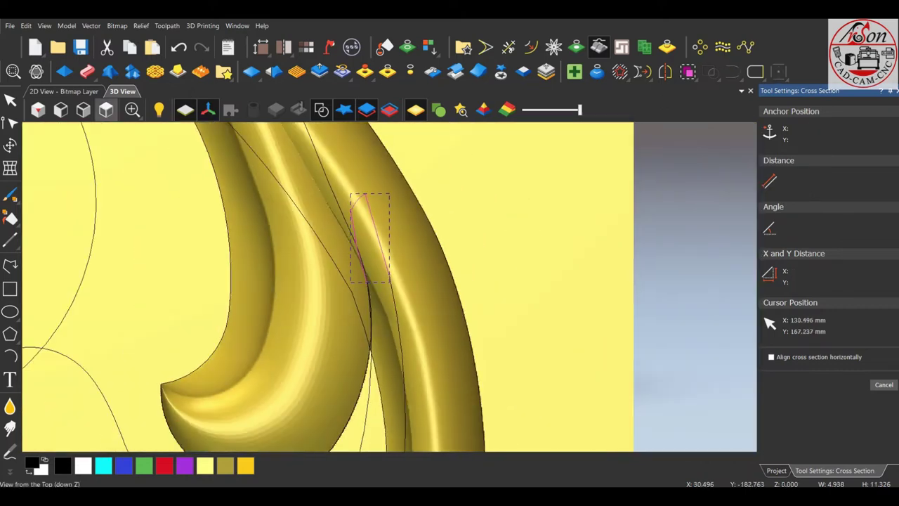
click(106, 110)
click(10, 100)
- Rotate the small profile about 15° clockwise, deselect it, and pick the leaf curve inside the lower ring
scroll(370, 311, up, 2)
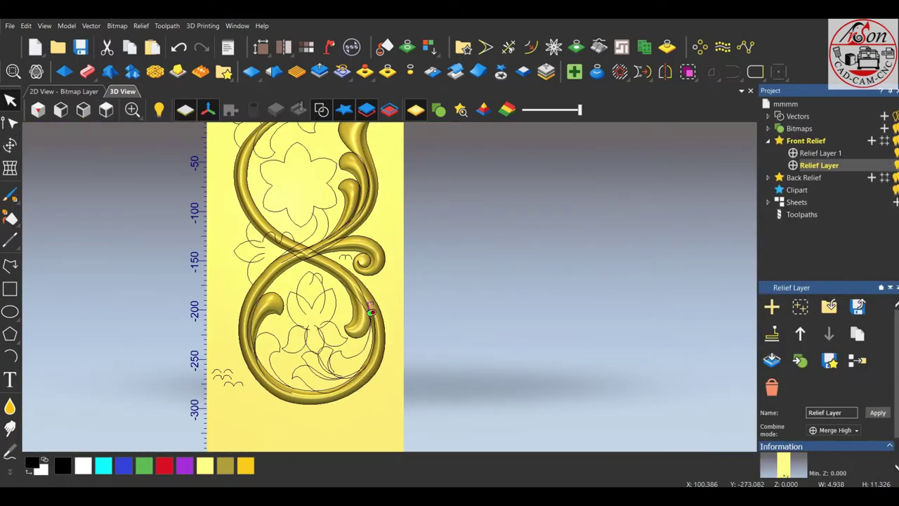
scroll(371, 312, up, 2)
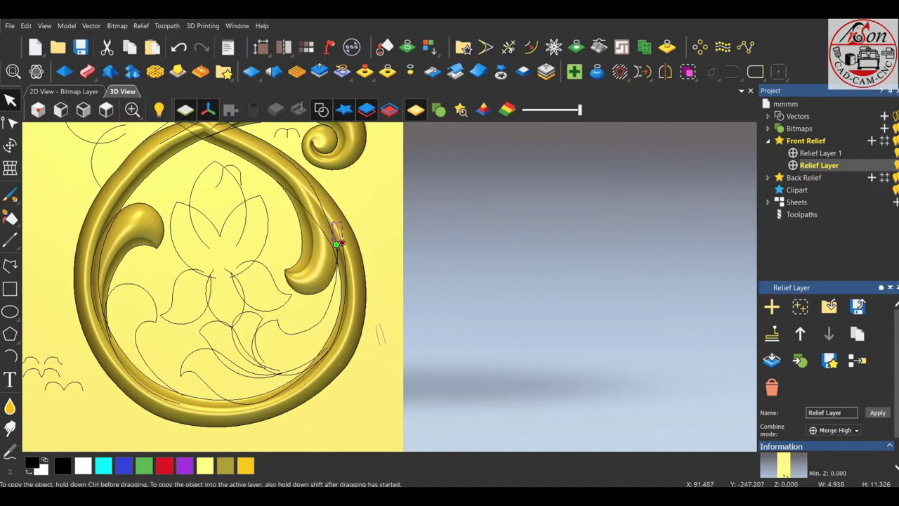
scroll(337, 243, up, 2)
click(381, 330)
scroll(382, 331, up, 1)
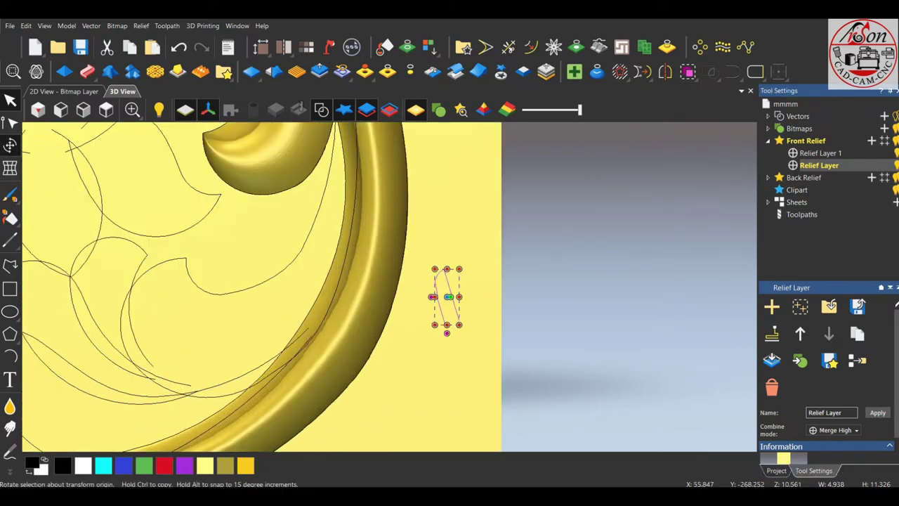
drag(459, 269, 467, 273)
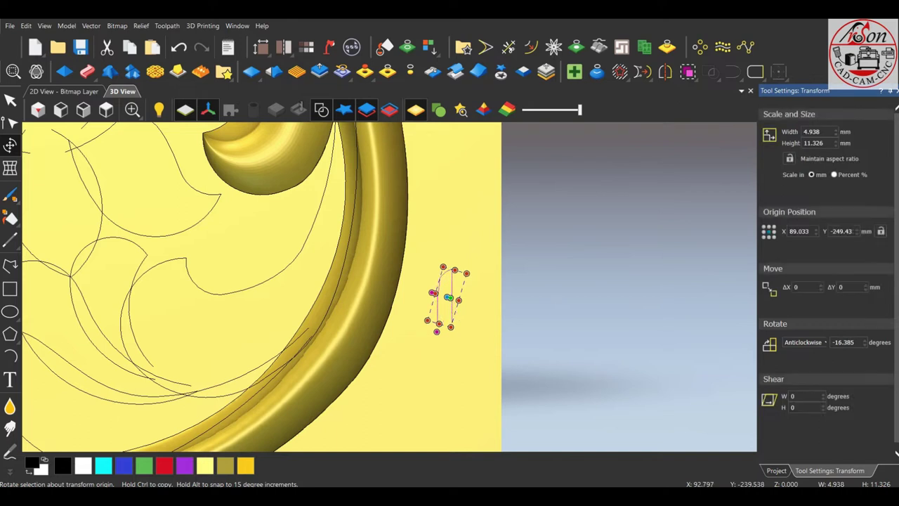
key(Escape)
scroll(386, 288, down, 5)
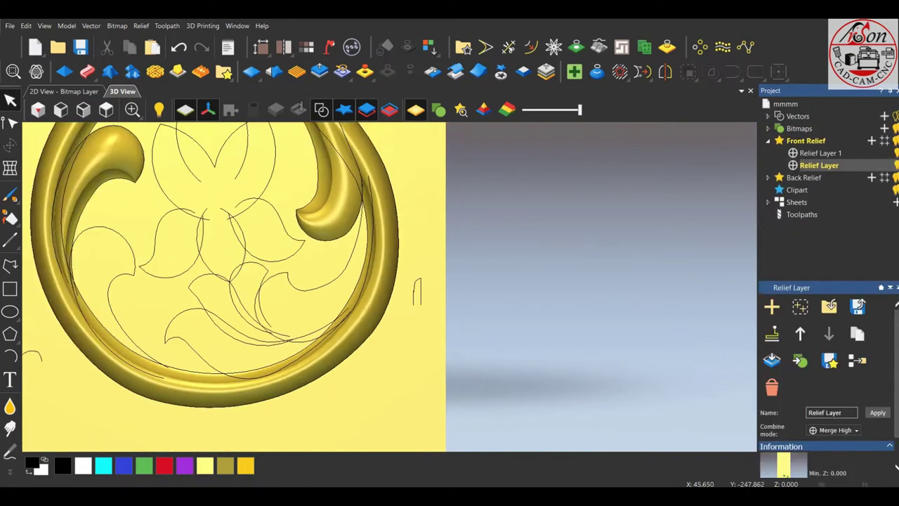
click(359, 232)
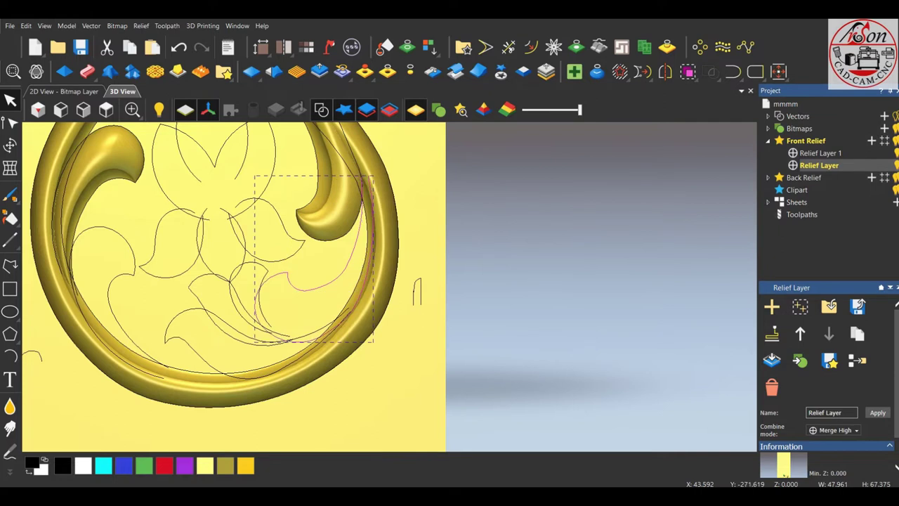
- Sweep a leaf along the chosen curves using the small arch and the curve beside the ring as cross sections
scroll(387, 280, down, 5)
click(87, 70)
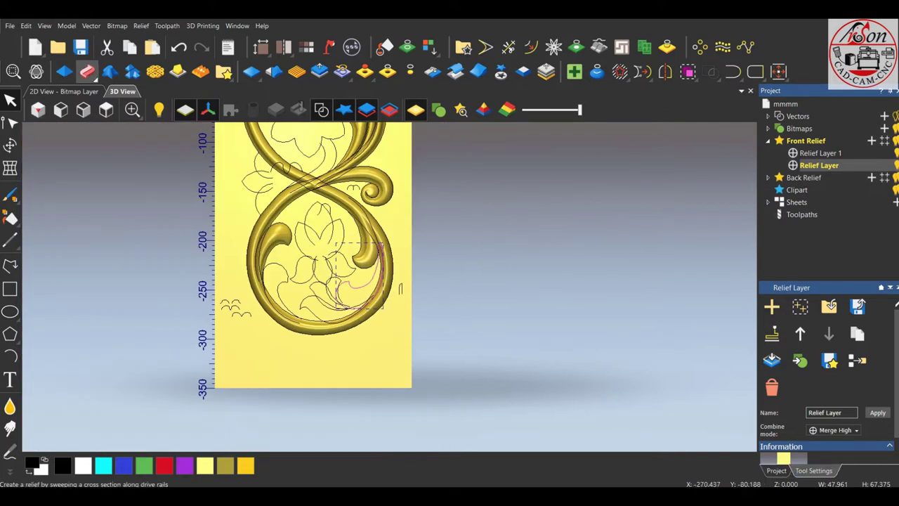
scroll(309, 153, up, 5)
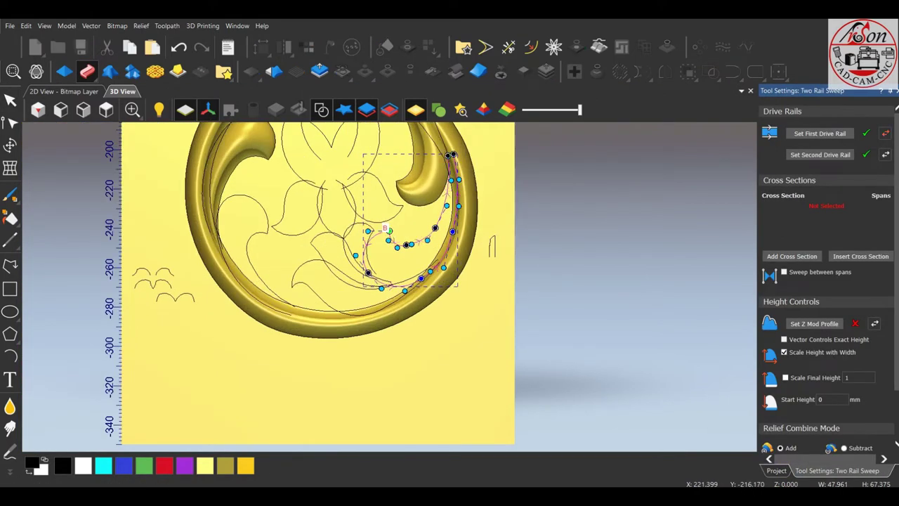
click(140, 271)
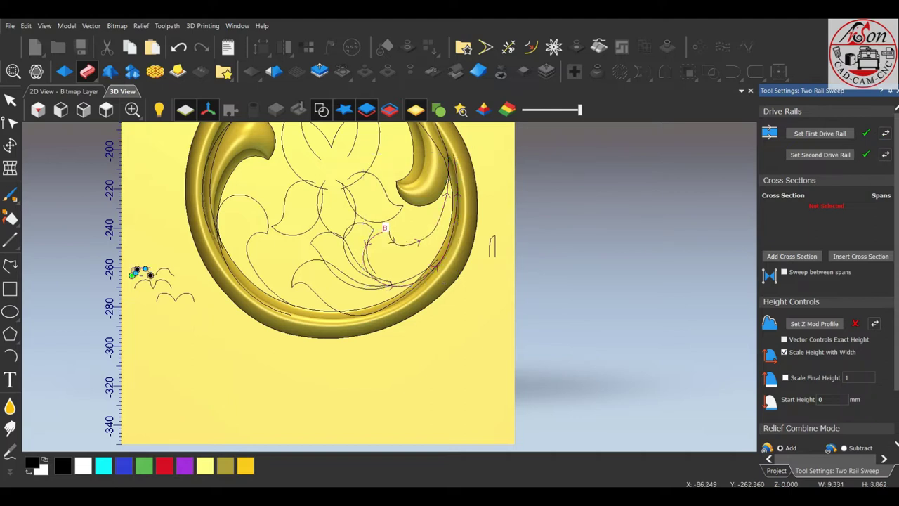
click(791, 255)
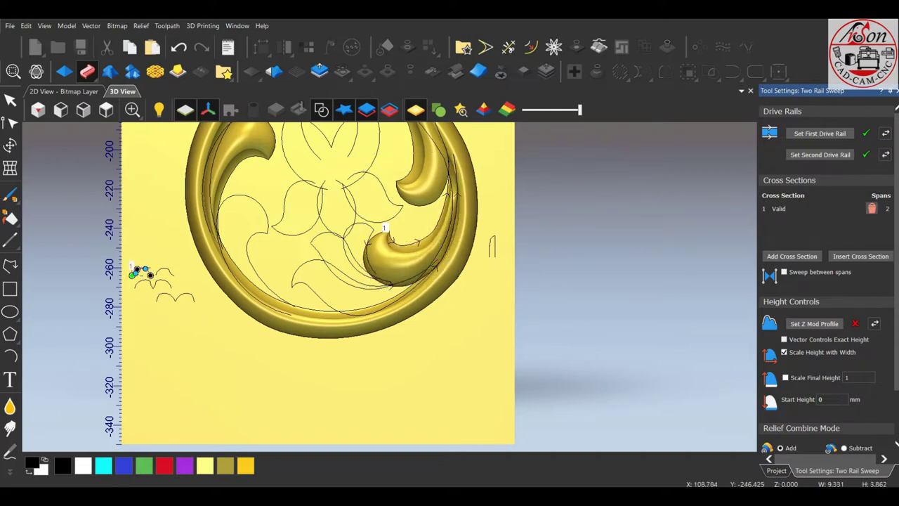
scroll(445, 155, up, 3)
click(518, 289)
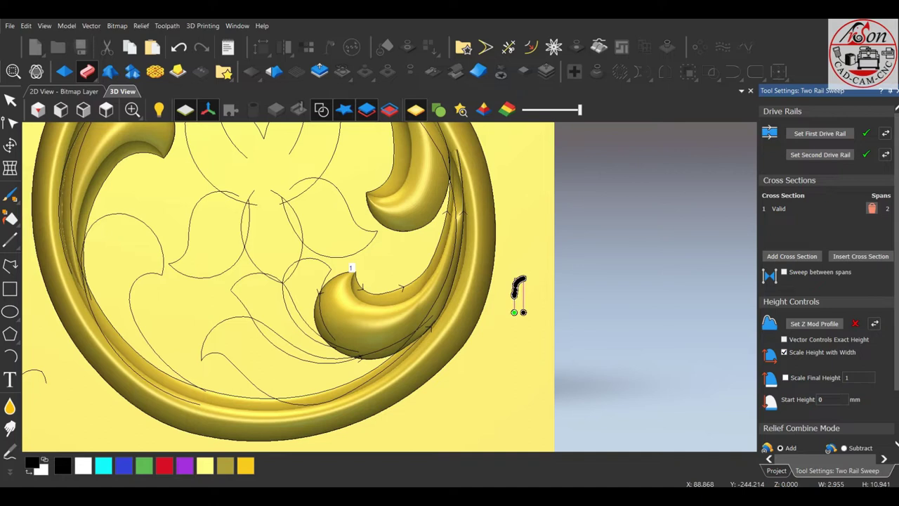
click(792, 256)
scroll(492, 143, up, 3)
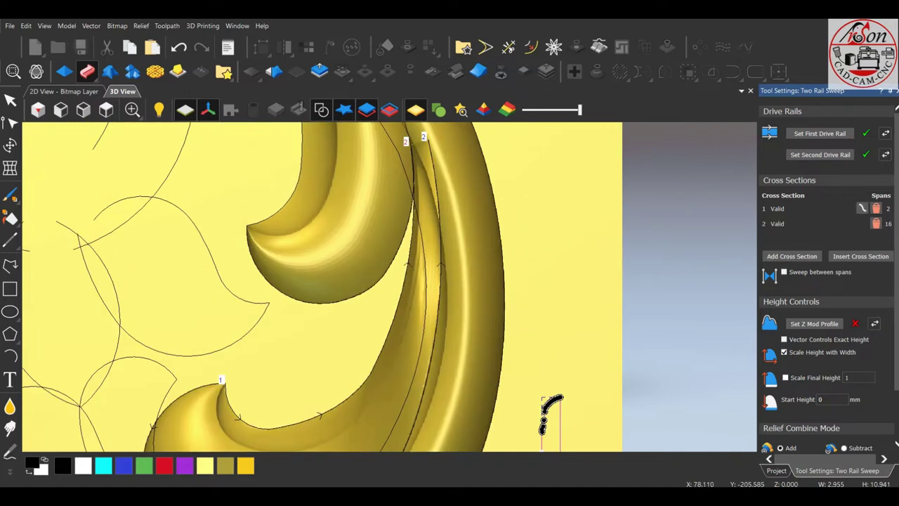
scroll(829, 274, down, 2)
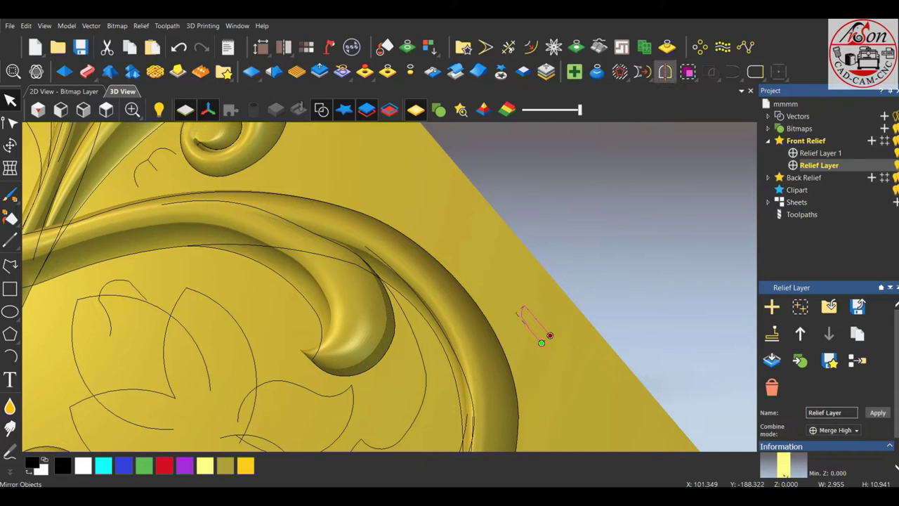
- Open and close the mirror options, then select the arc and second rail curve inside the lower ring
click(665, 72)
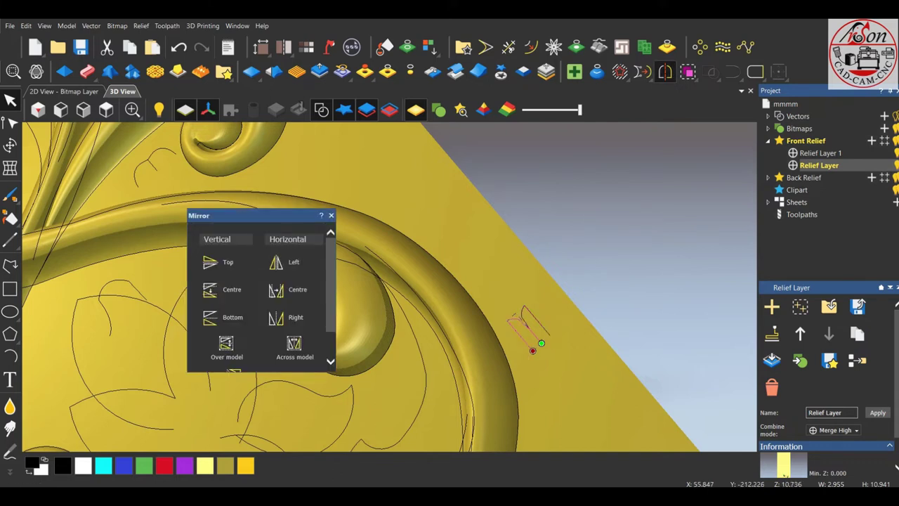
click(331, 215)
scroll(384, 274, down, 3)
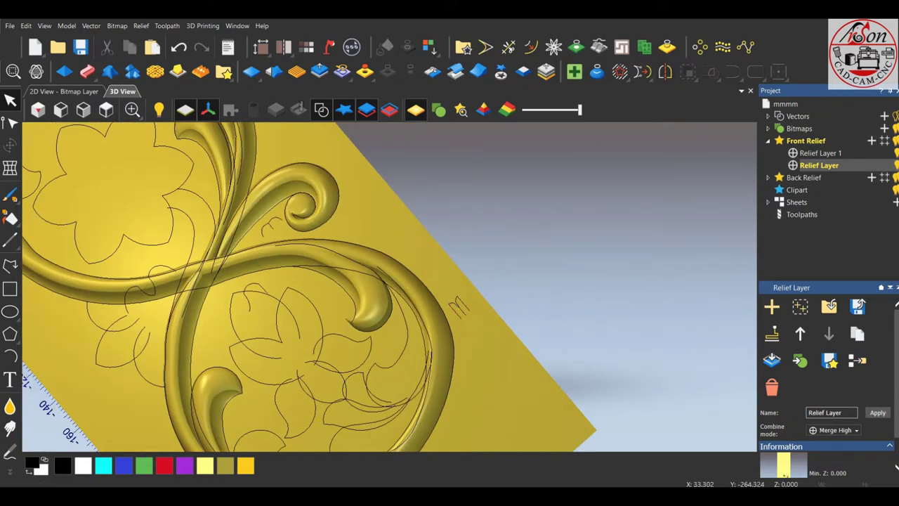
click(429, 352)
shift+click(397, 316)
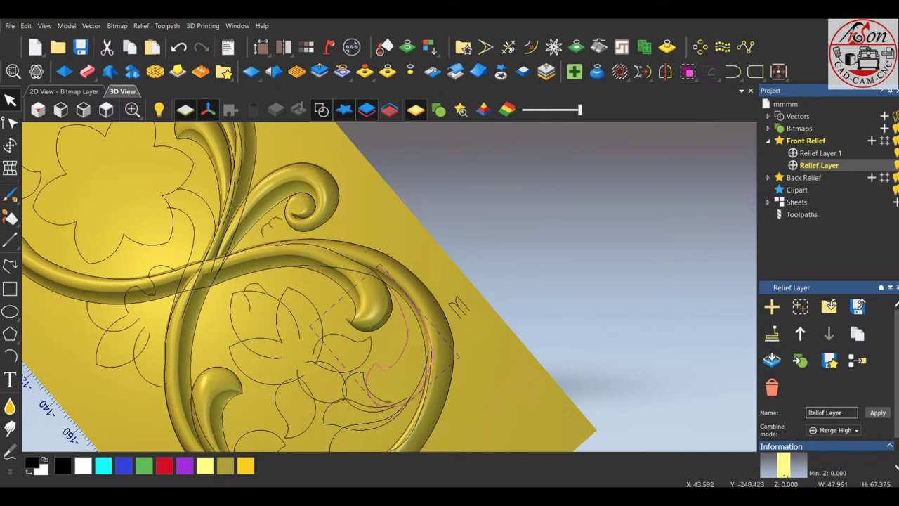
- Start a Two Rail Sweep along both curves and add two cross-section profiles
click(87, 71)
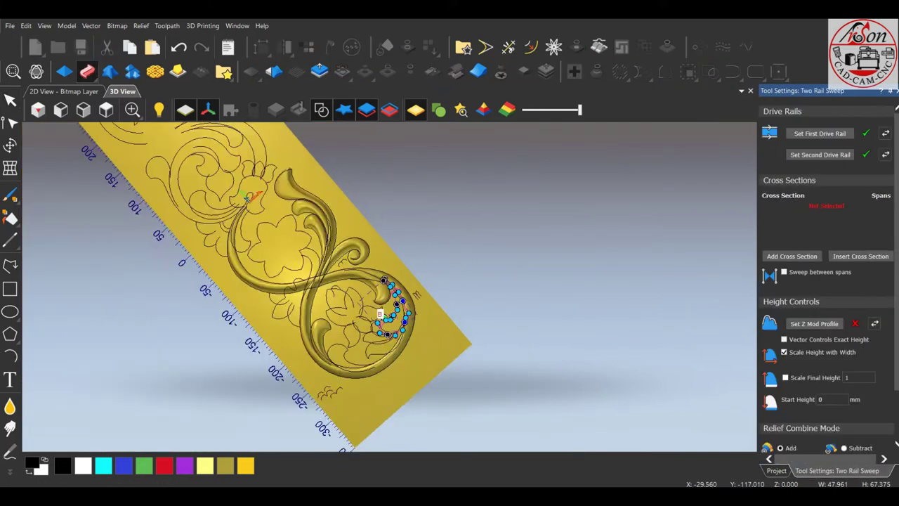
scroll(359, 337, up, 3)
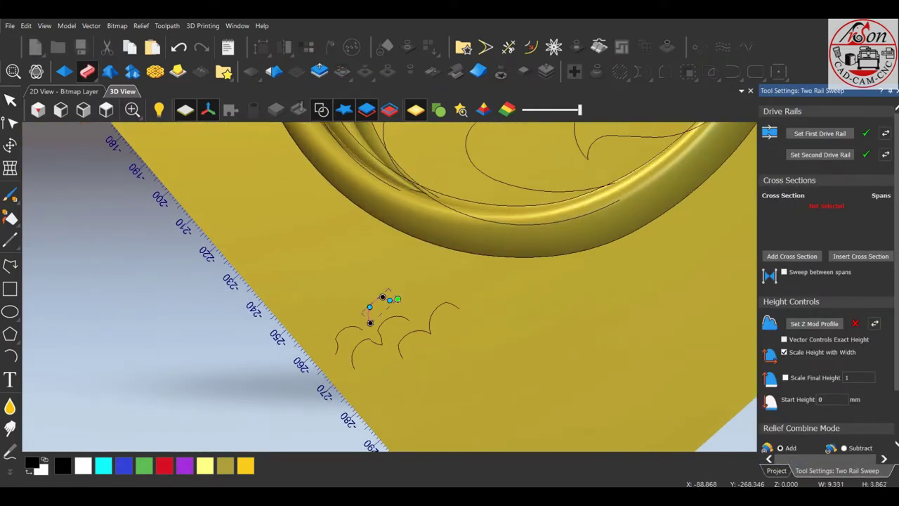
scroll(377, 304, down, 5)
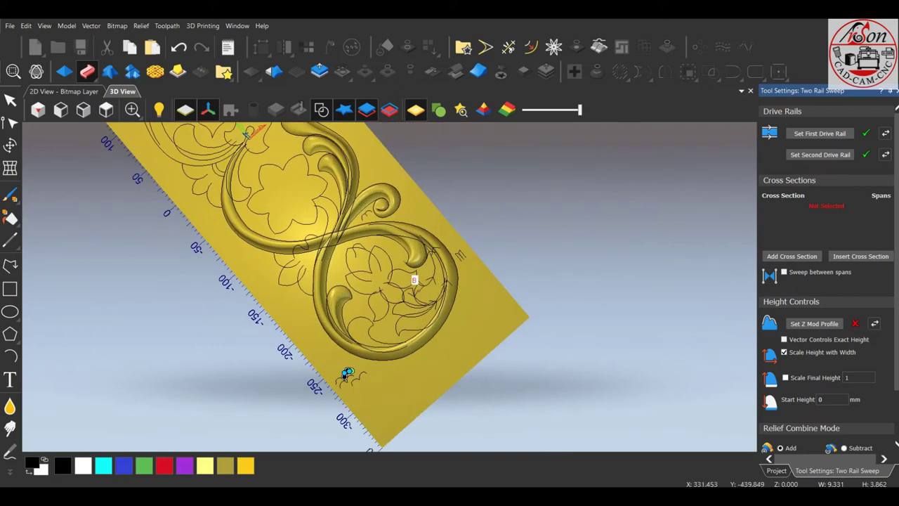
click(348, 374)
scroll(462, 265, up, 3)
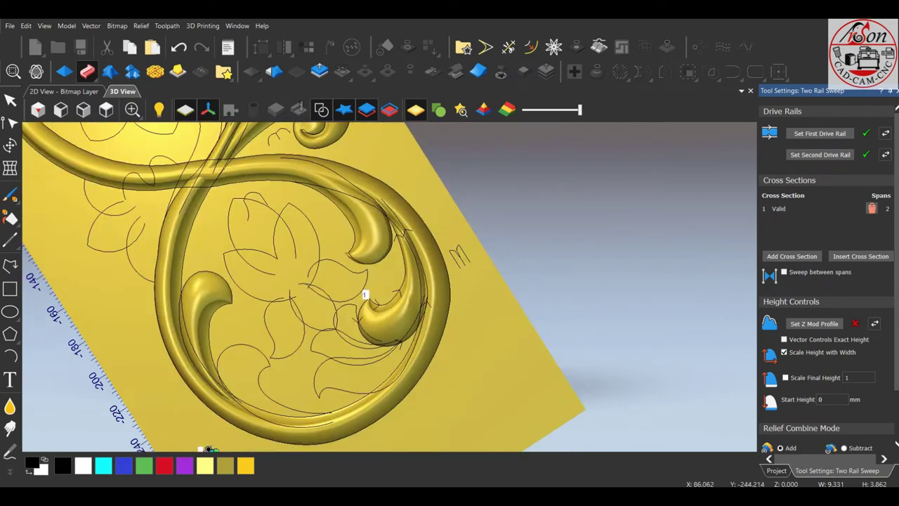
click(456, 256)
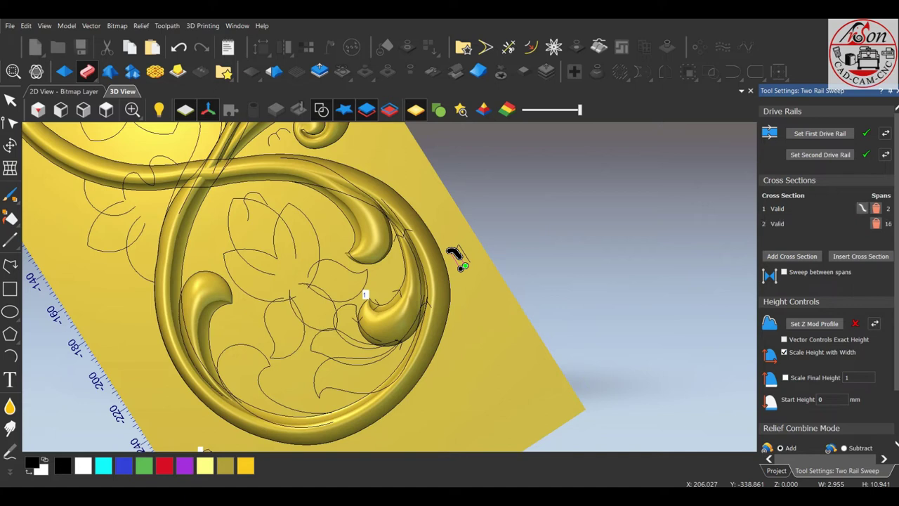
- Delete the second cross section and add it back to the sweep
scroll(458, 258, up, 1)
scroll(459, 262, up, 1)
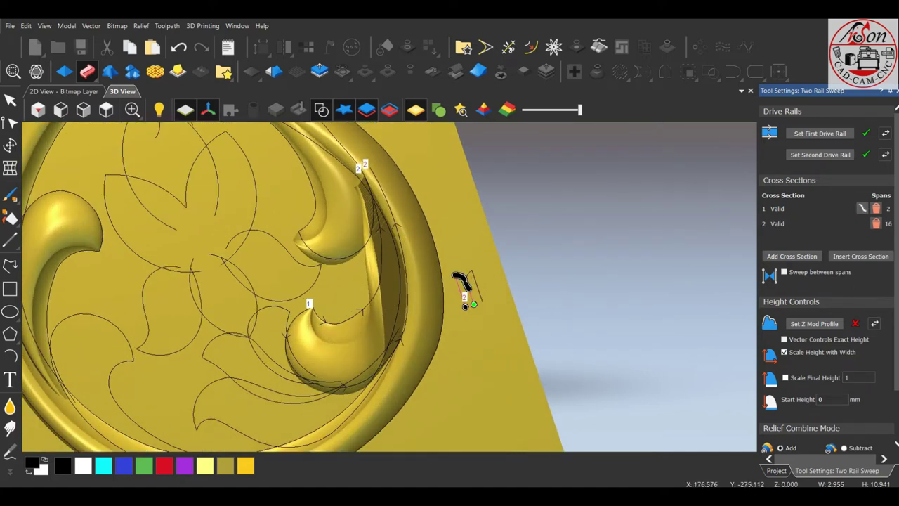
scroll(460, 281, down, 1)
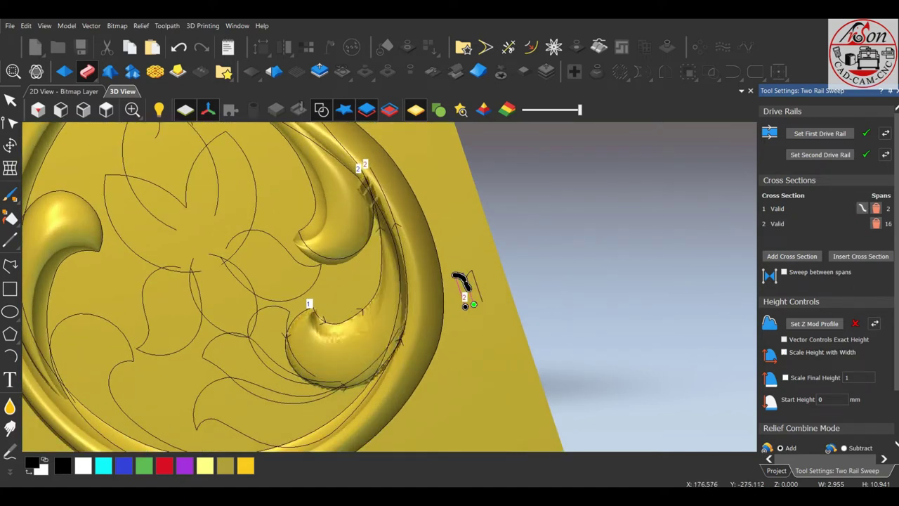
scroll(439, 263, up, 2)
scroll(462, 281, up, 1)
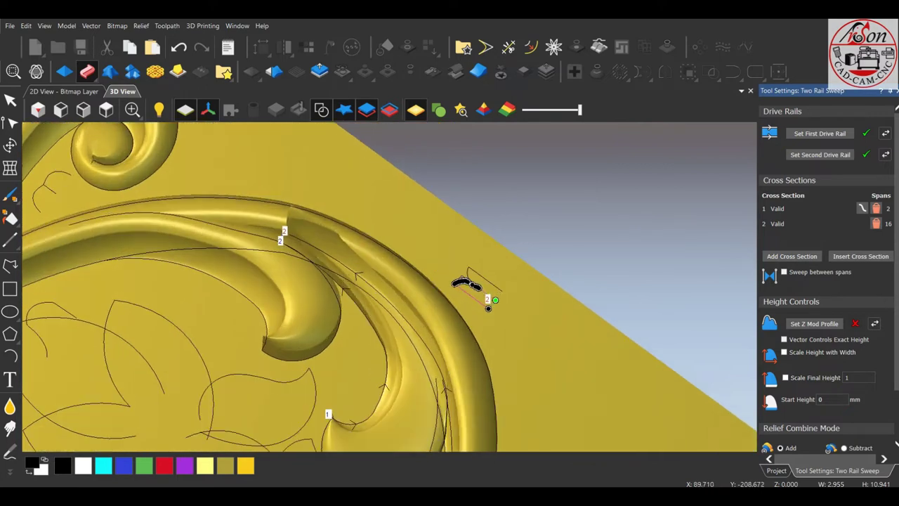
scroll(482, 291, up, 1)
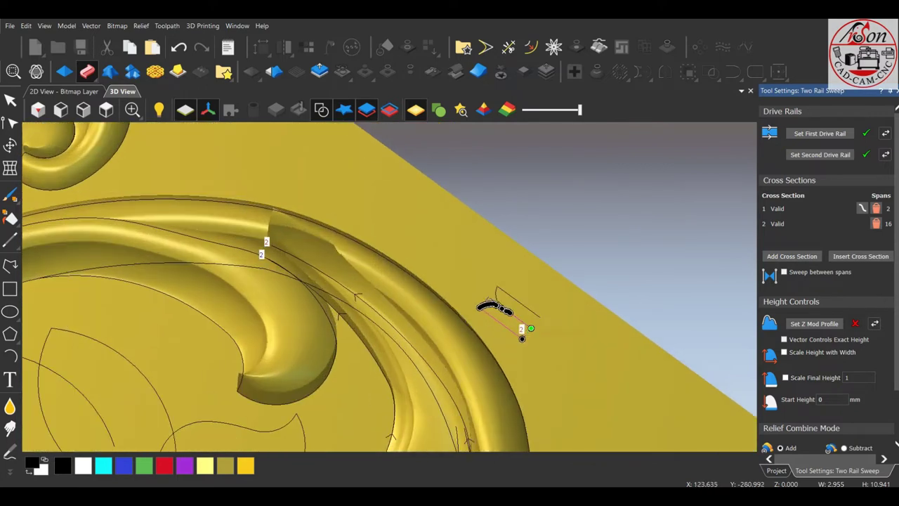
click(875, 223)
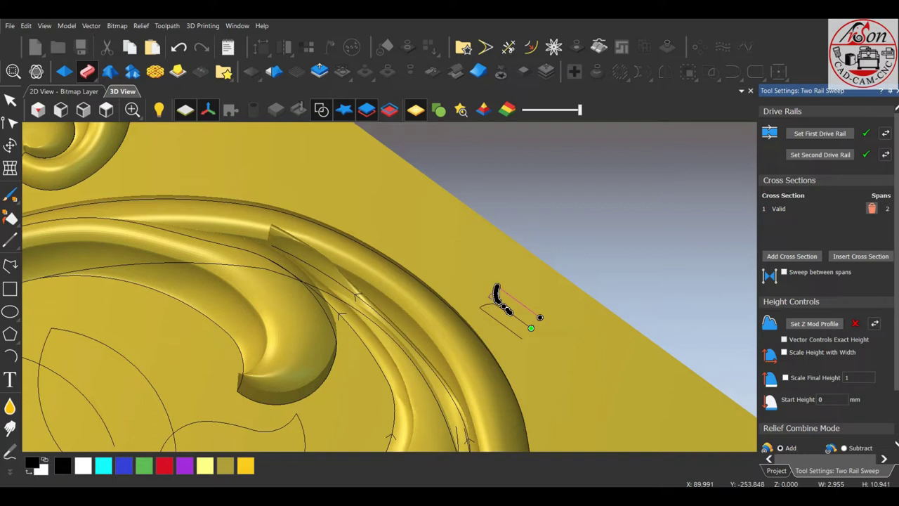
click(791, 256)
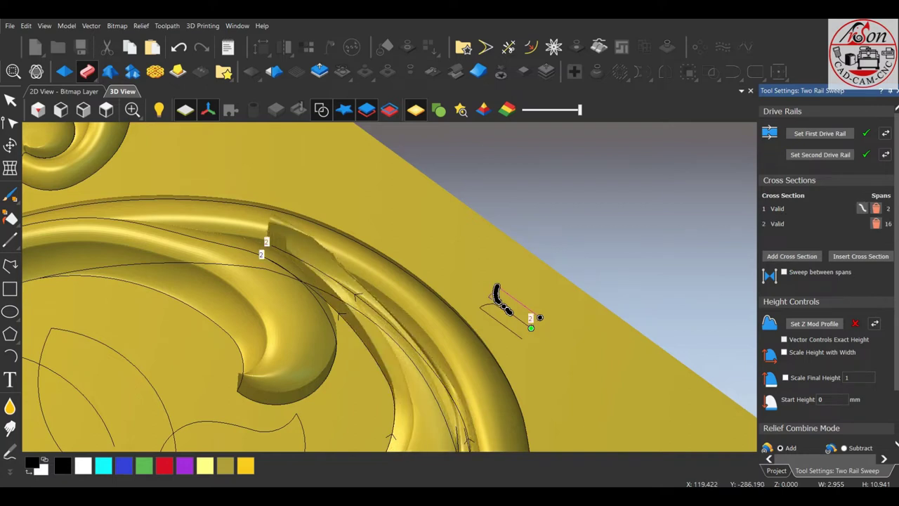
- Turn on Scale Final Height and set the final height to 11
click(785, 377)
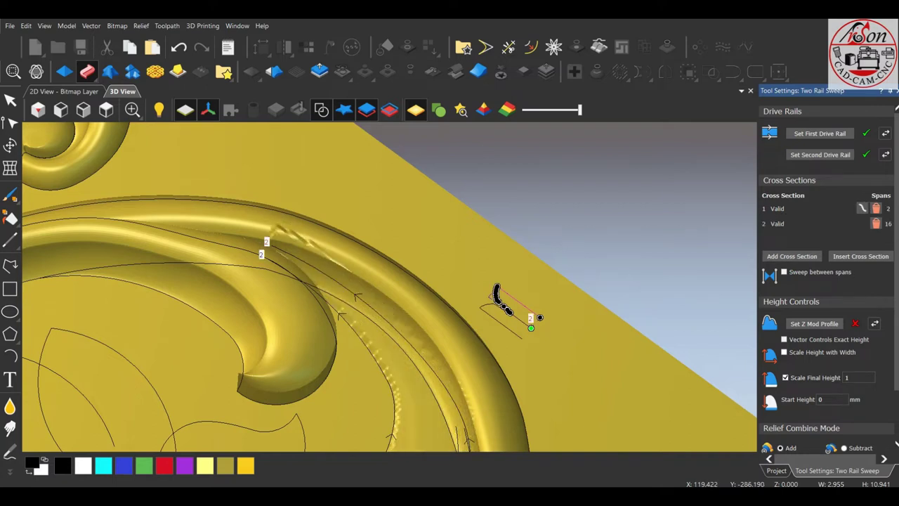
scroll(829, 281, down, 1)
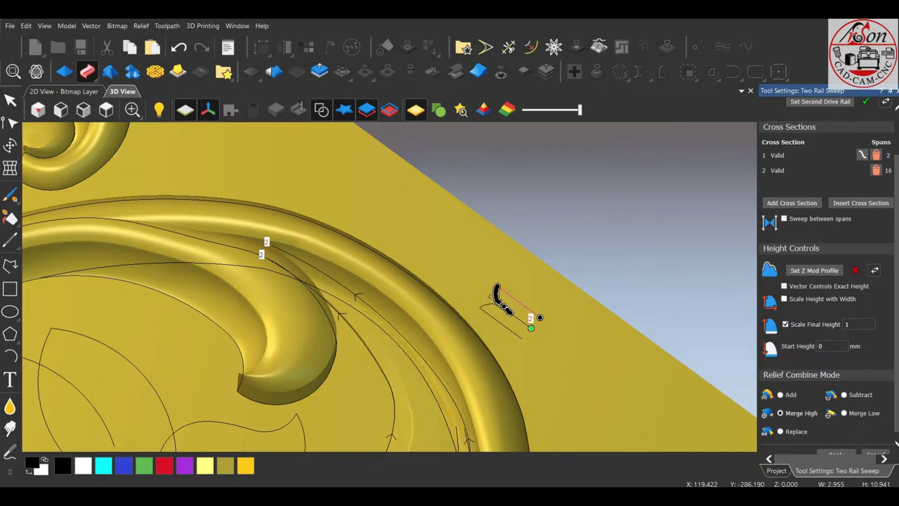
scroll(444, 293, down, 3)
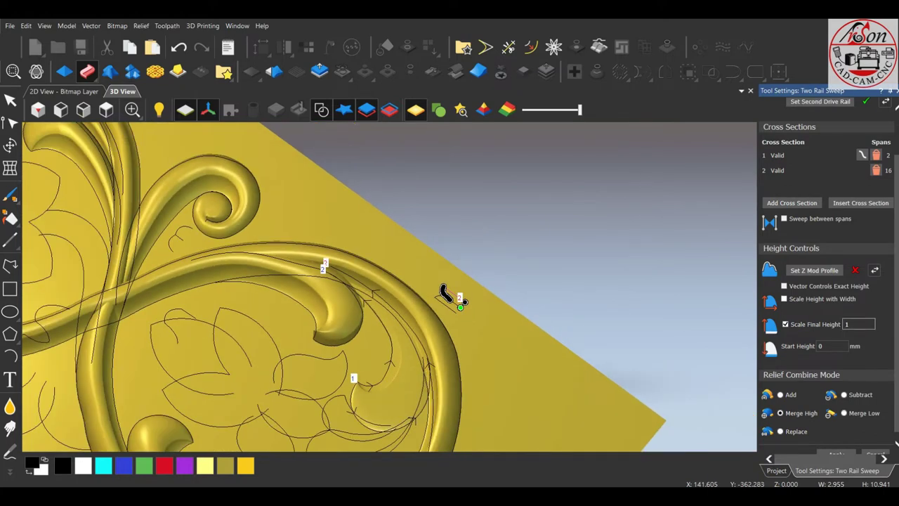
text(1)
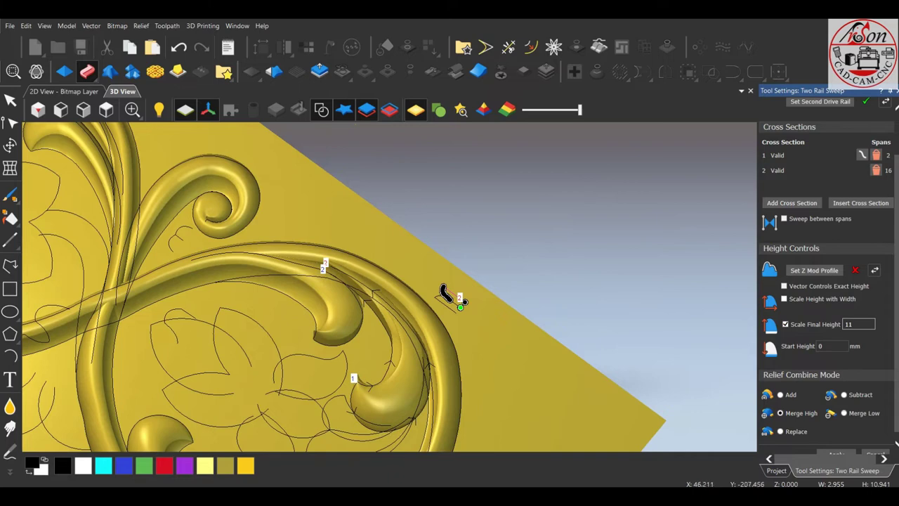
scroll(464, 293, up, 2)
scroll(541, 292, up, 2)
- Orbit around the relief to inspect the new sprig from low, frontal and side-on angles
mouse_move(593, 291)
mouse_down()
mouse_move(581, 301)
mouse_move(594, 300)
mouse_move(492, 309)
mouse_move(477, 357)
mouse_move(417, 368)
mouse_move(475, 345)
mouse_up()
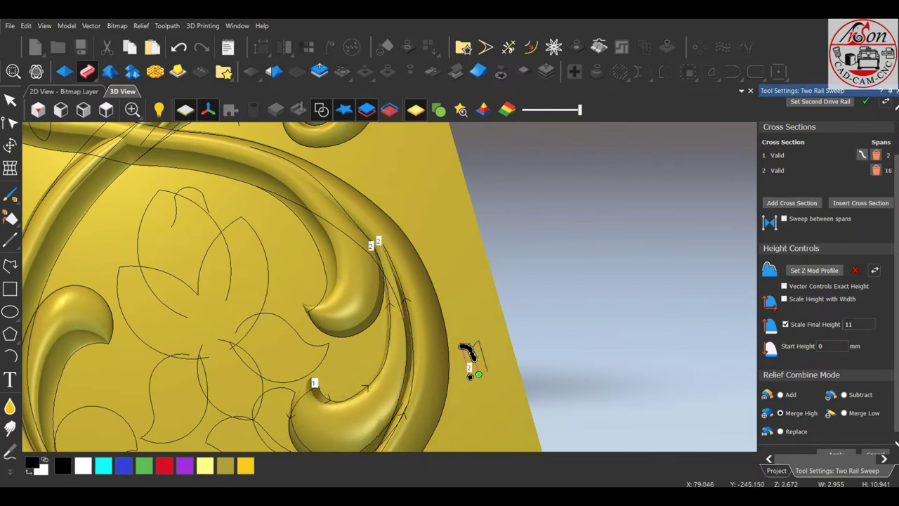
mouse_move(469, 351)
mouse_down()
mouse_move(488, 311)
mouse_move(482, 281)
mouse_move(590, 311)
mouse_move(478, 190)
mouse_move(497, 320)
mouse_up()
mouse_move(489, 253)
mouse_down()
mouse_move(494, 281)
mouse_move(457, 283)
mouse_move(445, 323)
mouse_up()
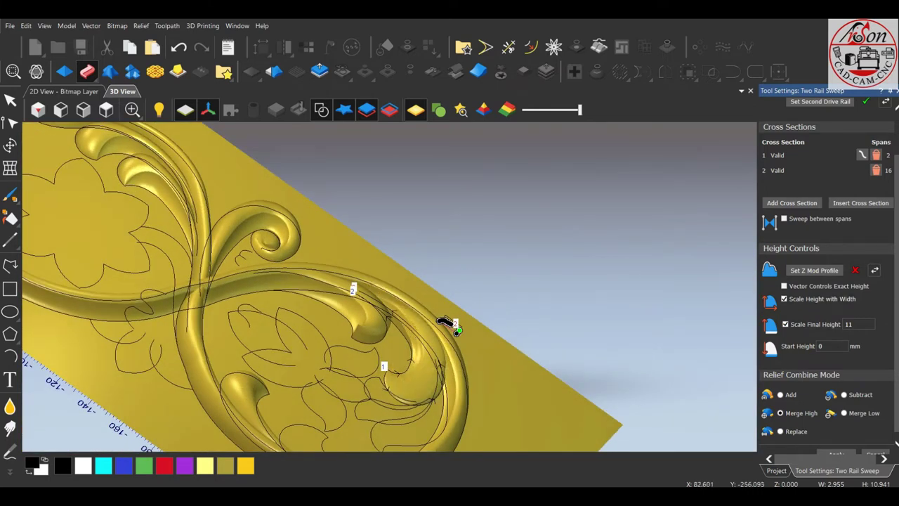
scroll(457, 316, up, 2)
scroll(477, 309, up, 2)
scroll(518, 264, up, 2)
mouse_move(519, 269)
mouse_down()
mouse_move(496, 212)
mouse_move(477, 240)
mouse_move(478, 210)
mouse_move(478, 231)
mouse_move(427, 261)
mouse_move(438, 291)
mouse_move(416, 297)
mouse_up()
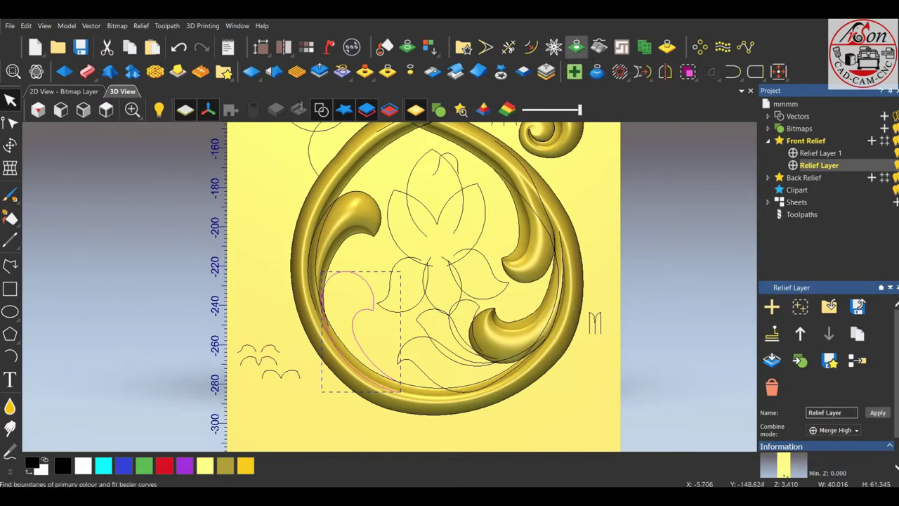
- Capture a cross-section profile across the ring's width with Create Cross Section
click(599, 46)
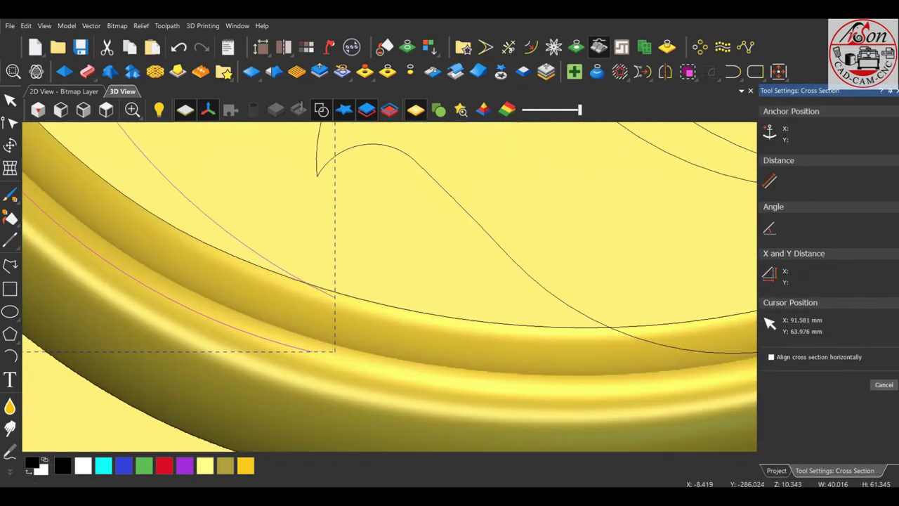
drag(421, 319, 519, 341)
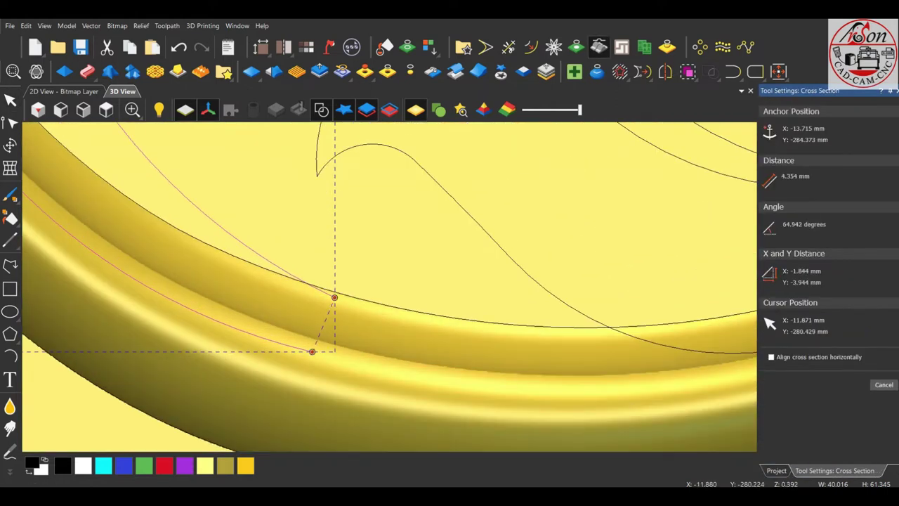
scroll(386, 281, down, 2)
scroll(387, 281, down, 2)
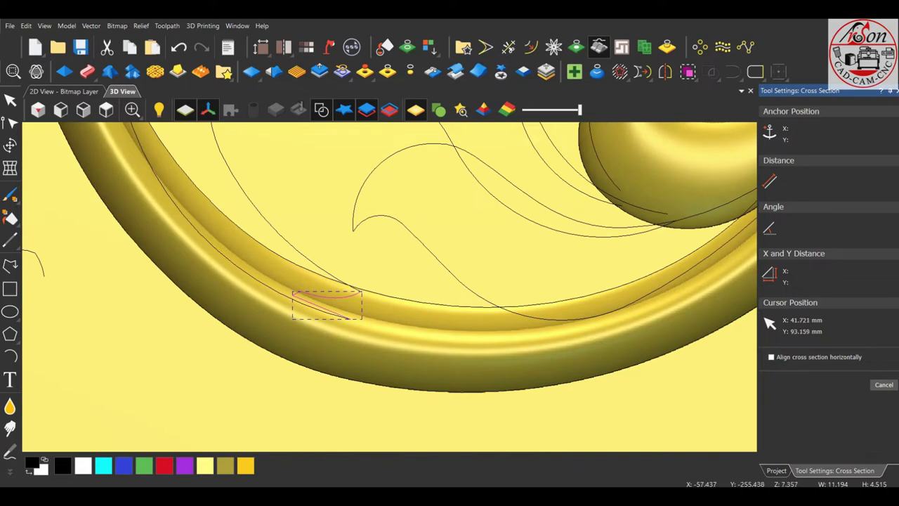
click(106, 110)
scroll(406, 249, up, 2)
scroll(407, 248, down, 2)
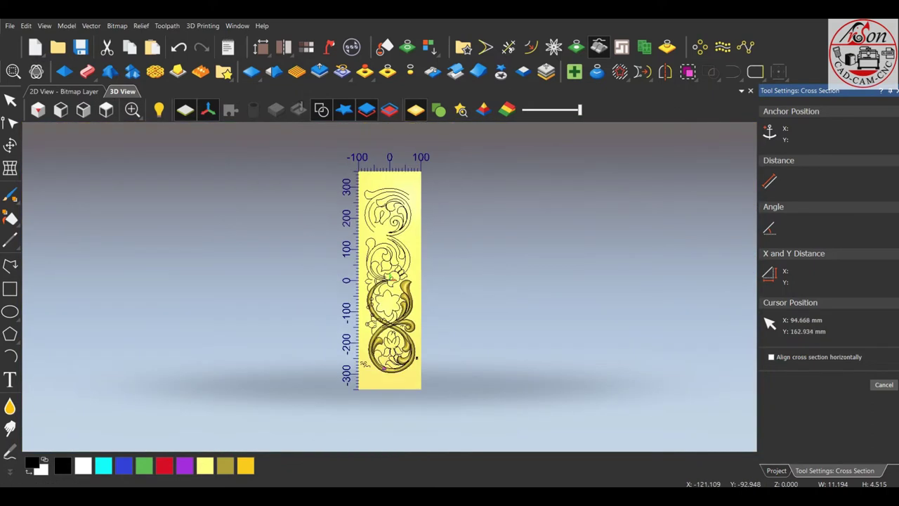
- Move the profile below the lower ring and rotate it upright to about 4.7 × 10.2 mm
click(11, 100)
scroll(392, 377, up, 2)
scroll(392, 377, up, 4)
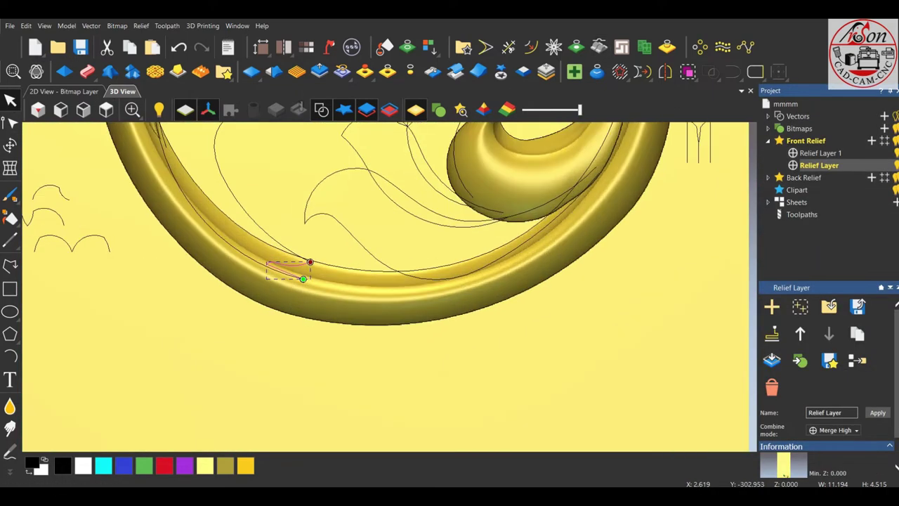
mouse_move(288, 271)
mouse_down()
mouse_move(220, 333)
mouse_move(236, 353)
mouse_up()
click(9, 144)
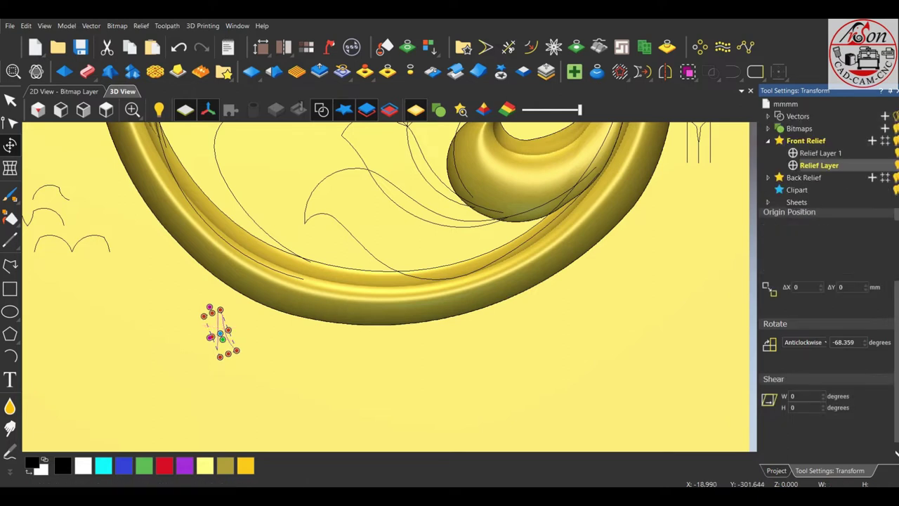
key(Return)
scroll(106, 350, up, 2)
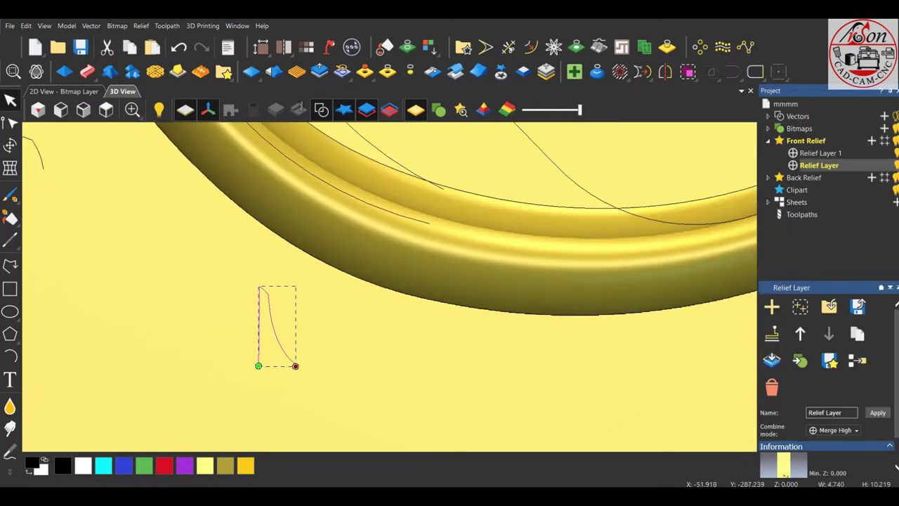
scroll(400, 281, down, 2)
click(10, 145)
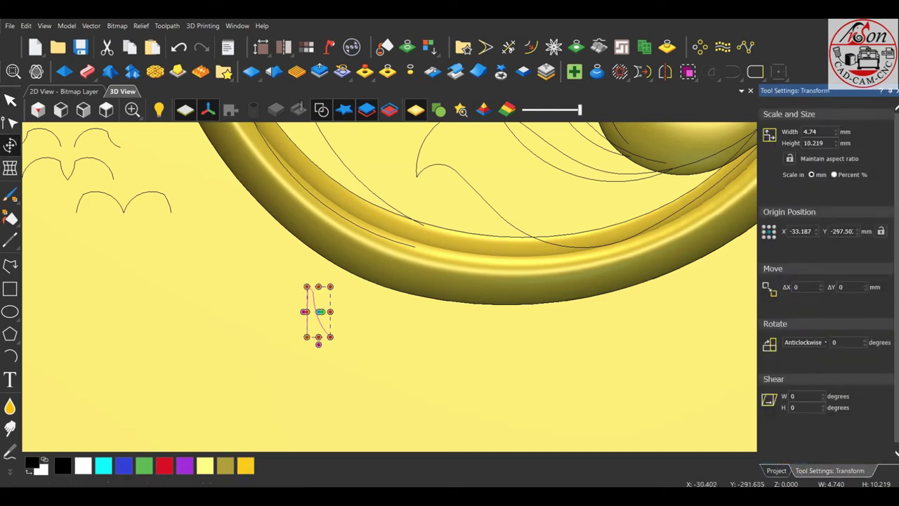
drag(307, 288, 308, 289)
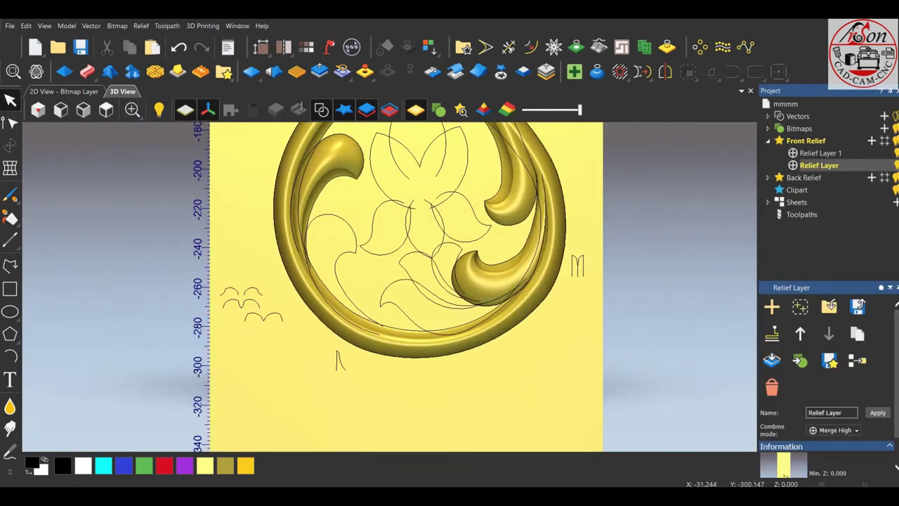
- Mirror the small profile vector into a symmetric arch
click(339, 360)
click(665, 71)
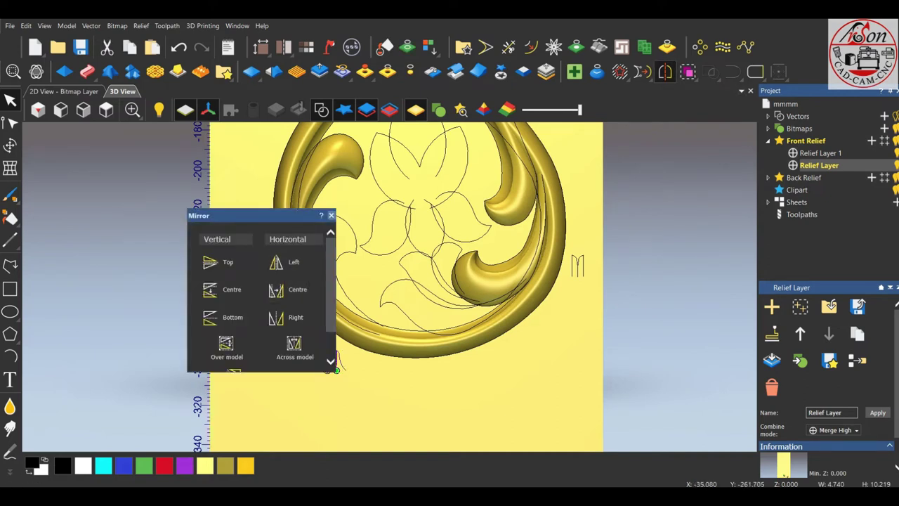
click(336, 370)
- Two-rail sweep the lower-left leaf rails with the wave and arch as cross sections
click(352, 252)
key(n)
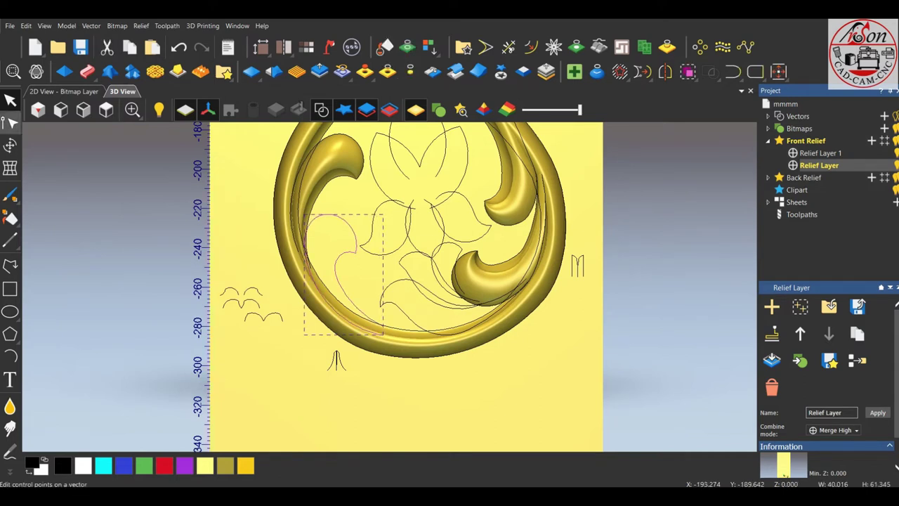
click(87, 71)
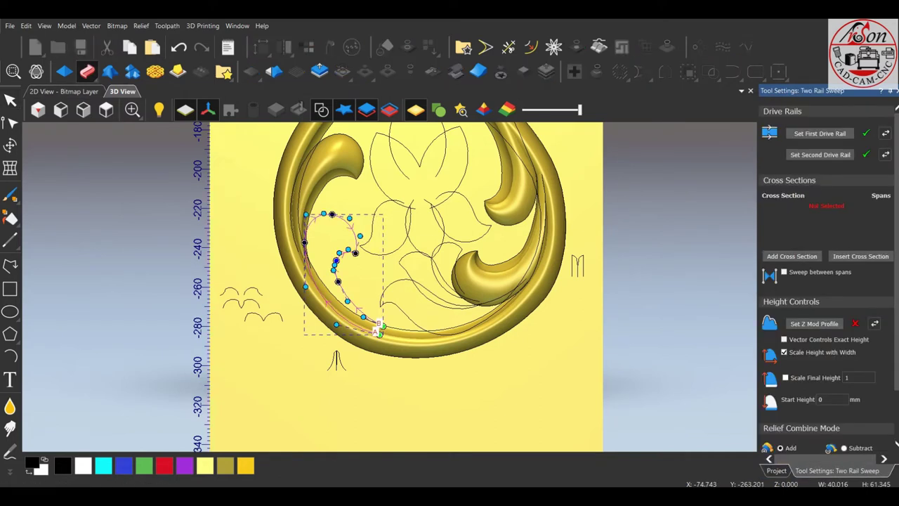
click(251, 292)
click(791, 255)
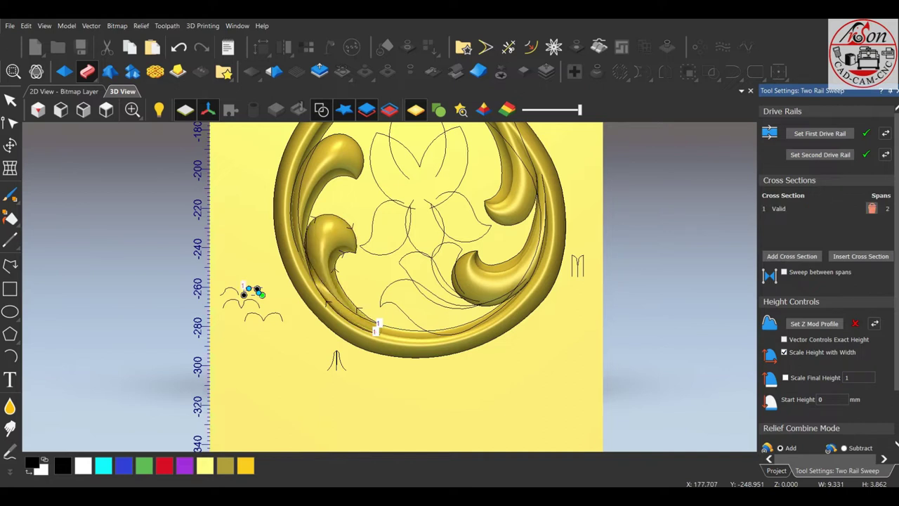
scroll(829, 281, down, 2)
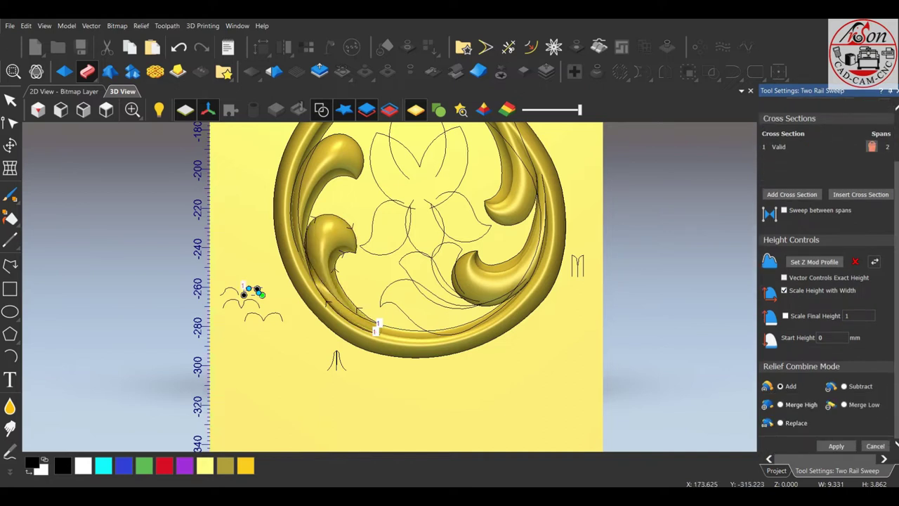
scroll(335, 356, up, 2)
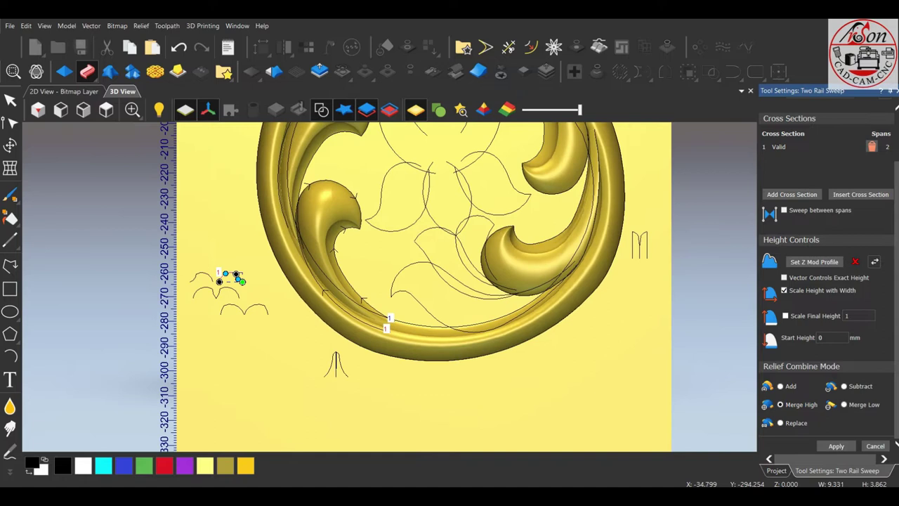
click(339, 363)
click(792, 194)
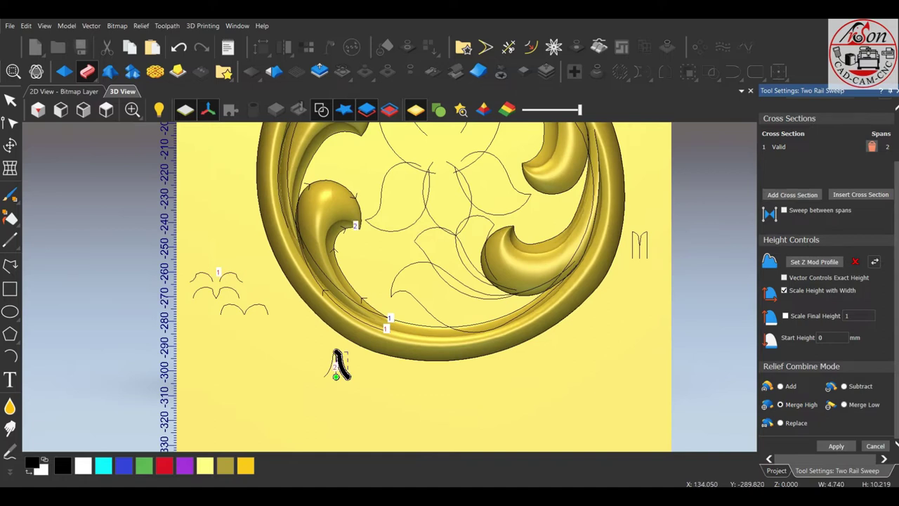
scroll(395, 307, up, 1)
scroll(321, 379, up, 1)
mouse_move(295, 411)
middle_down()
mouse_move(251, 421)
mouse_move(336, 341)
mouse_move(361, 374)
middle_up()
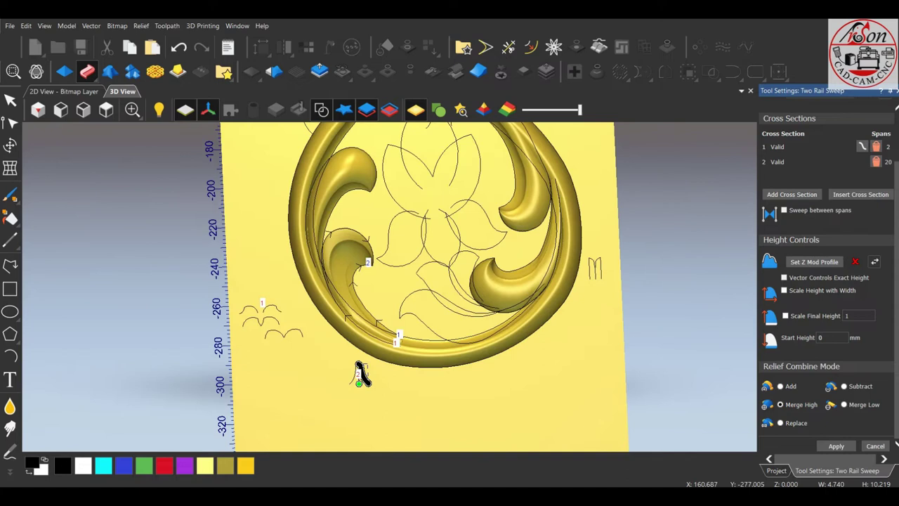
- Delete the second cross section and re-add the arch in its place
key(Delete)
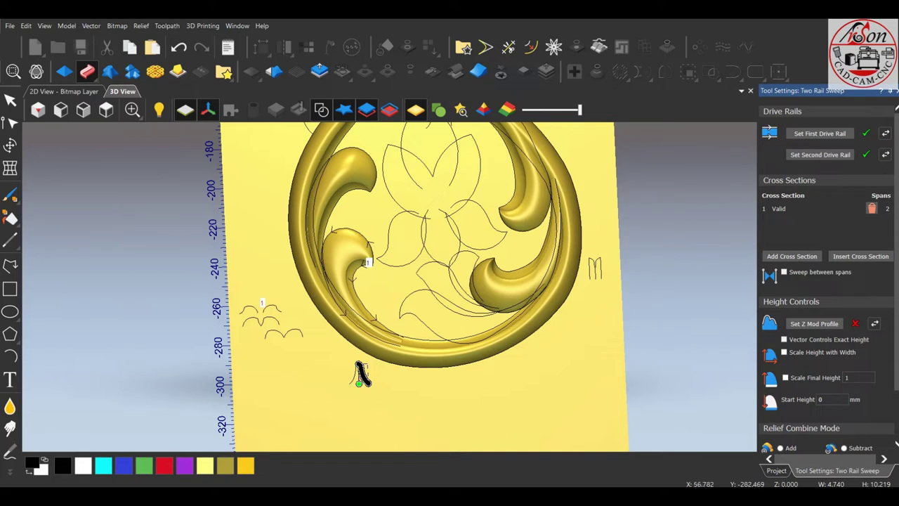
click(791, 256)
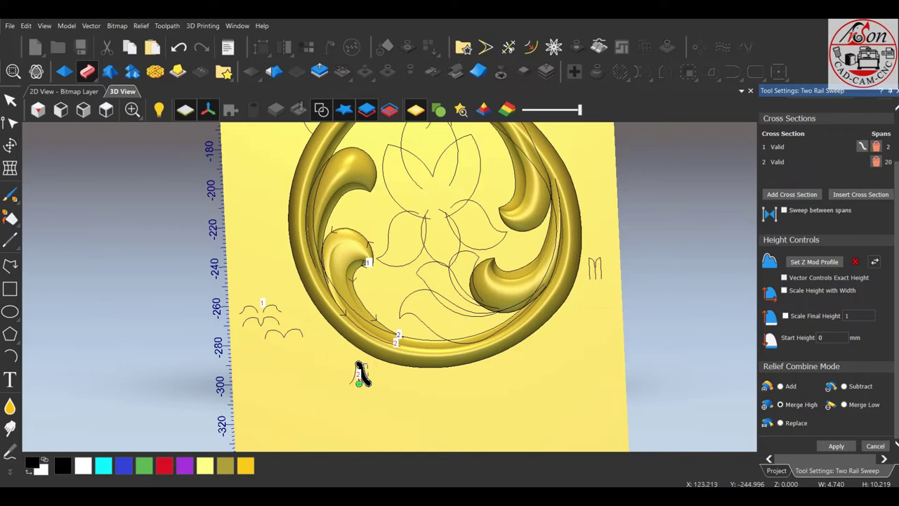
scroll(365, 415, up, 5)
mouse_move(365, 414)
middle_down()
mouse_move(302, 401)
mouse_move(313, 397)
middle_up()
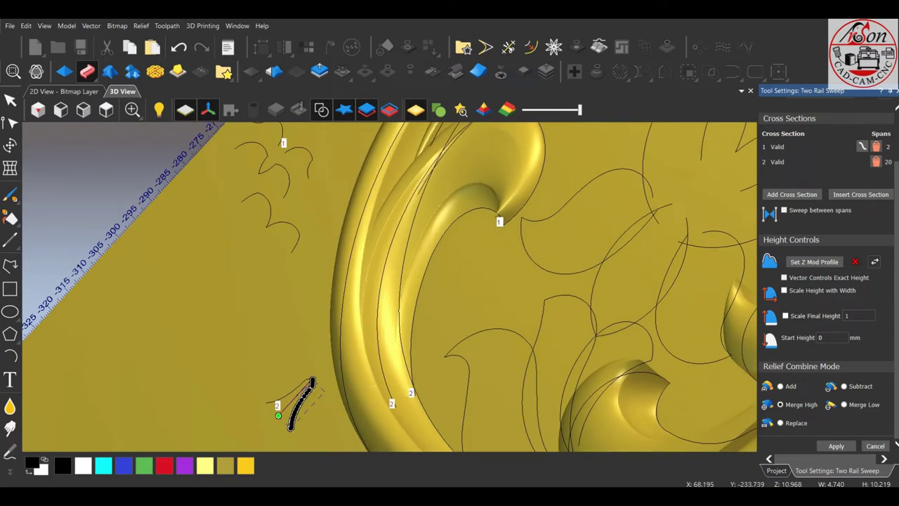
- Scale the sweep's final height to 11 and apply it, merged high
click(786, 316)
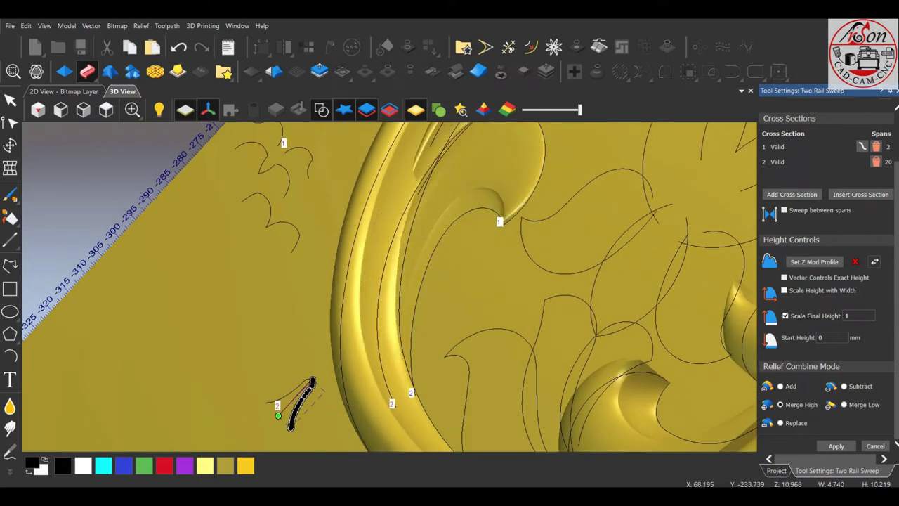
text(1)
mouse_move(313, 397)
middle_down()
mouse_move(330, 365)
mouse_move(352, 357)
mouse_move(391, 356)
mouse_move(382, 380)
mouse_move(347, 357)
mouse_move(401, 383)
mouse_move(396, 325)
mouse_move(344, 408)
mouse_move(381, 415)
mouse_move(466, 302)
mouse_move(482, 365)
middle_up()
scroll(542, 347, up, 3)
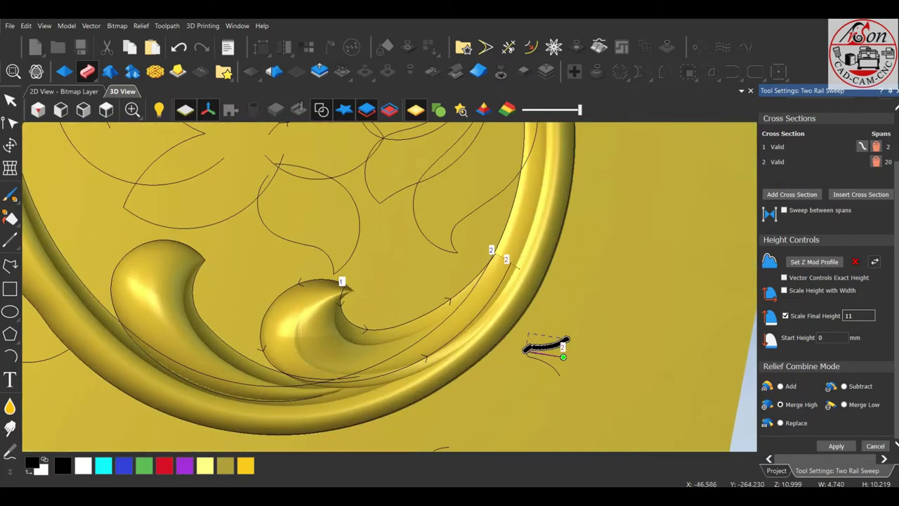
scroll(537, 385, up, 2)
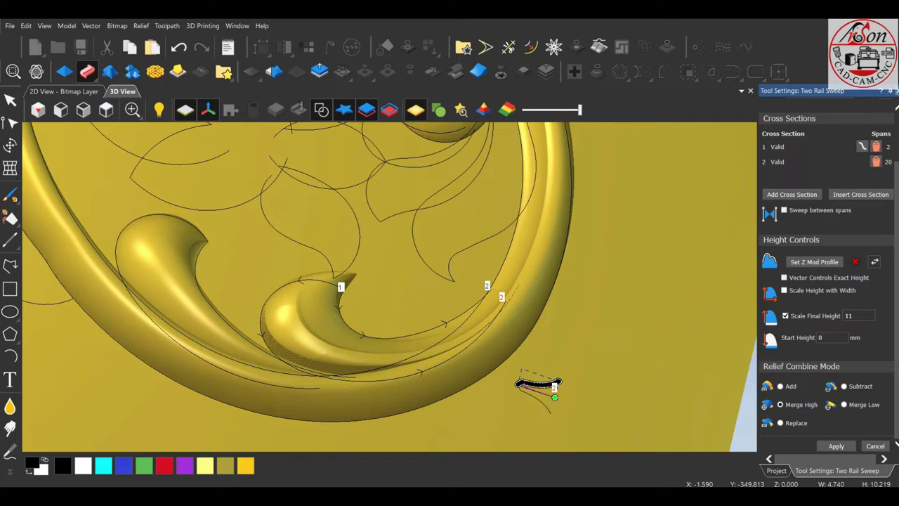
key(Escape)
key(Escape)
scroll(534, 383, down, 4)
mouse_move(534, 383)
middle_down()
mouse_move(442, 356)
mouse_move(401, 367)
middle_up()
- From top view, select the long lower ring curve and the curve above it as rails
click(106, 109)
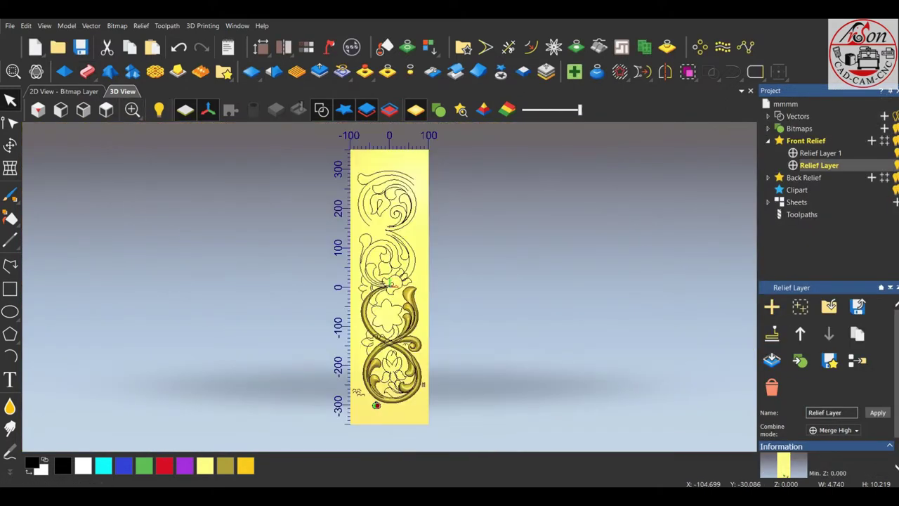
scroll(400, 402, up, 3)
scroll(400, 402, up, 1)
scroll(400, 402, up, 2)
click(356, 357)
shift+click(330, 288)
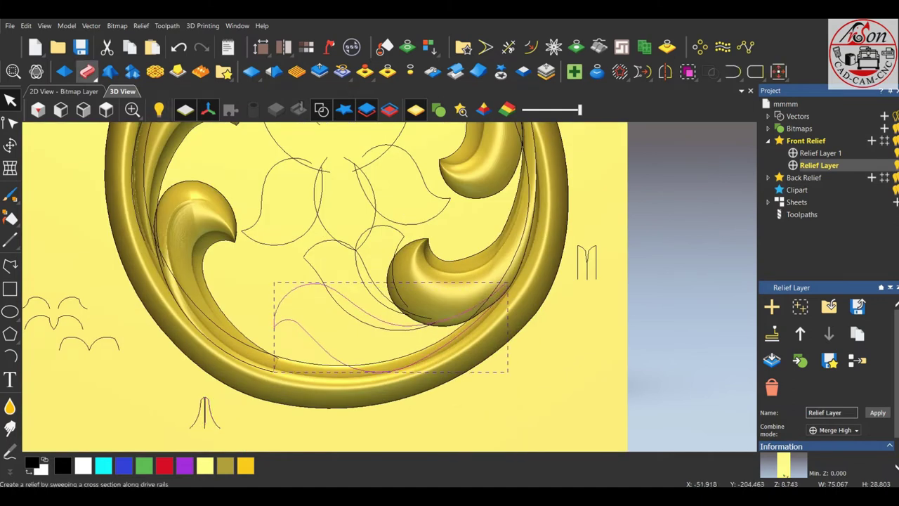
- Two-rail sweep them with the small wave as cross section, direction reversed
click(87, 71)
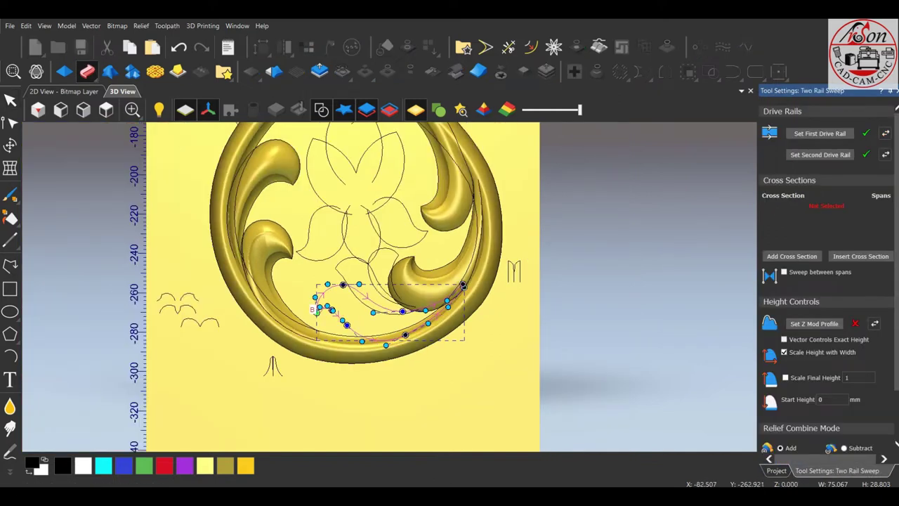
click(190, 297)
click(791, 256)
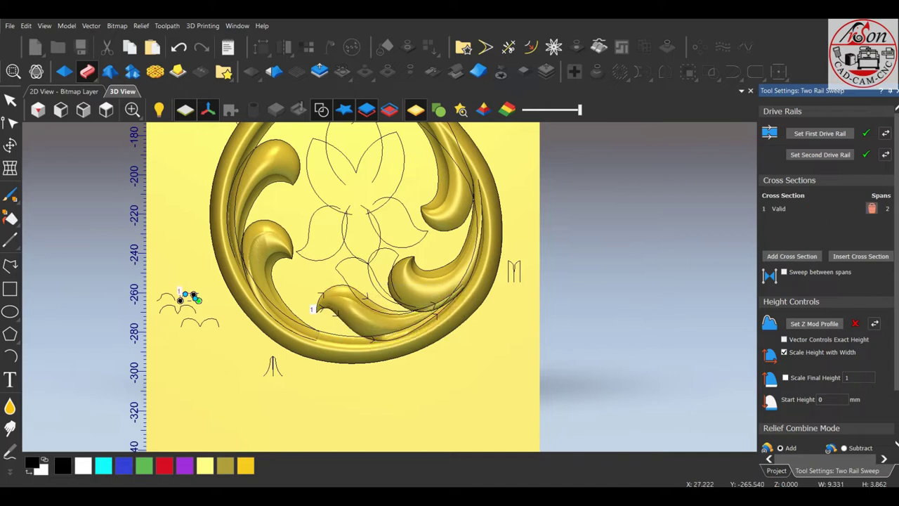
click(180, 298)
click(791, 255)
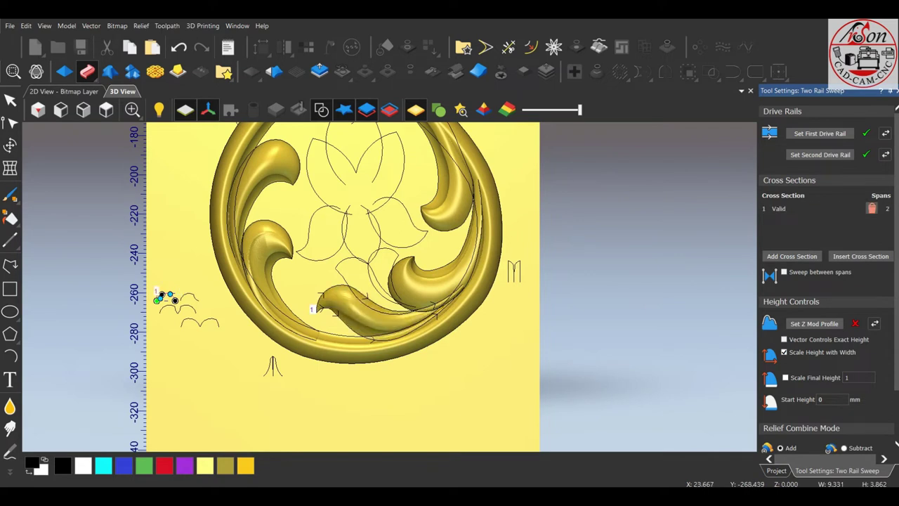
scroll(359, 300, up, 3)
scroll(348, 245, down, 3)
mouse_move(351, 295)
mouse_down()
mouse_move(365, 232)
mouse_move(365, 302)
mouse_up()
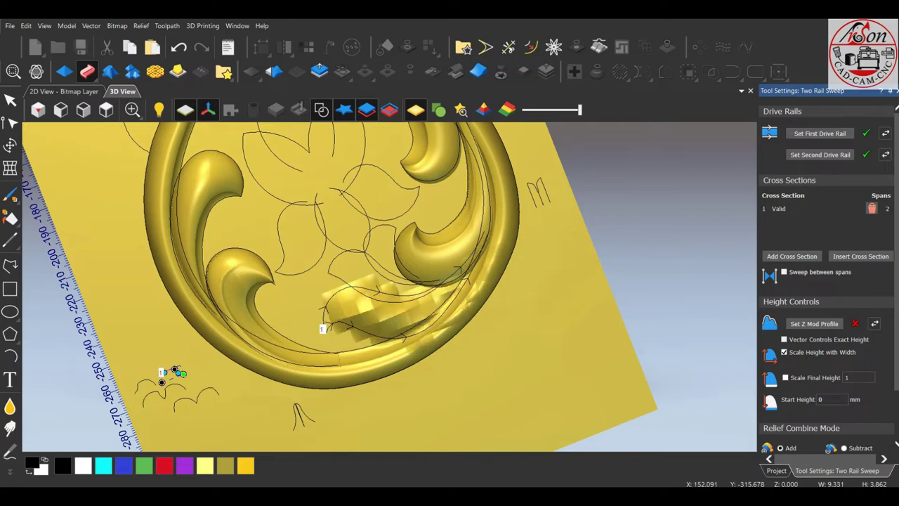
drag(365, 281, 436, 281)
scroll(832, 399, down, 2)
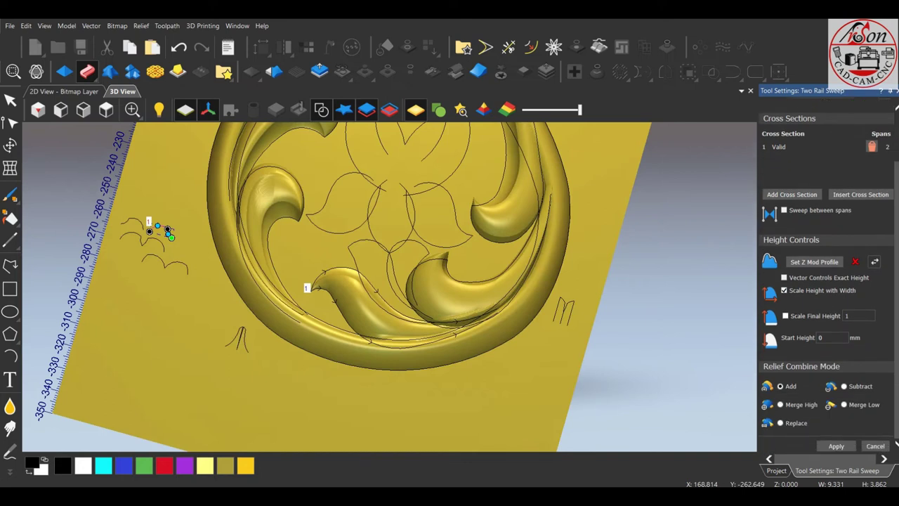
- Set the sweep to merge keeping the higher relief and inspect the leaf
click(780, 405)
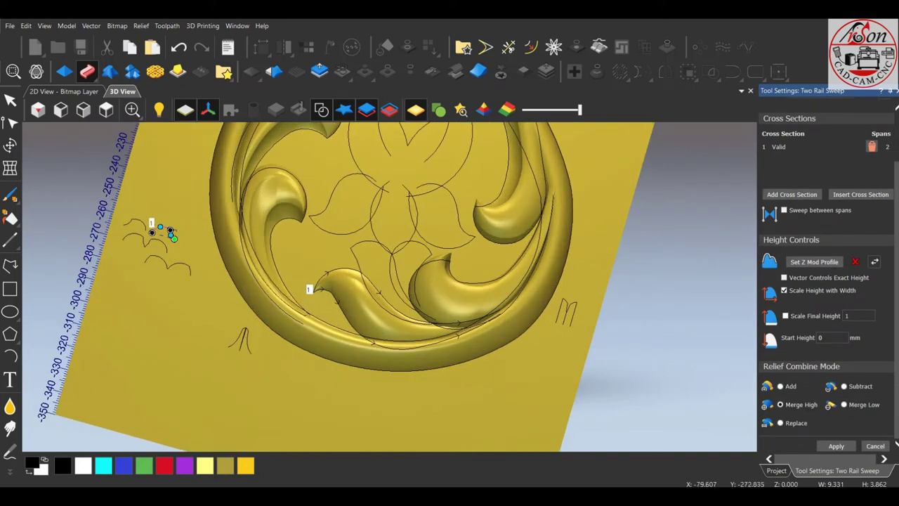
scroll(154, 238, up, 2)
scroll(154, 239, up, 1)
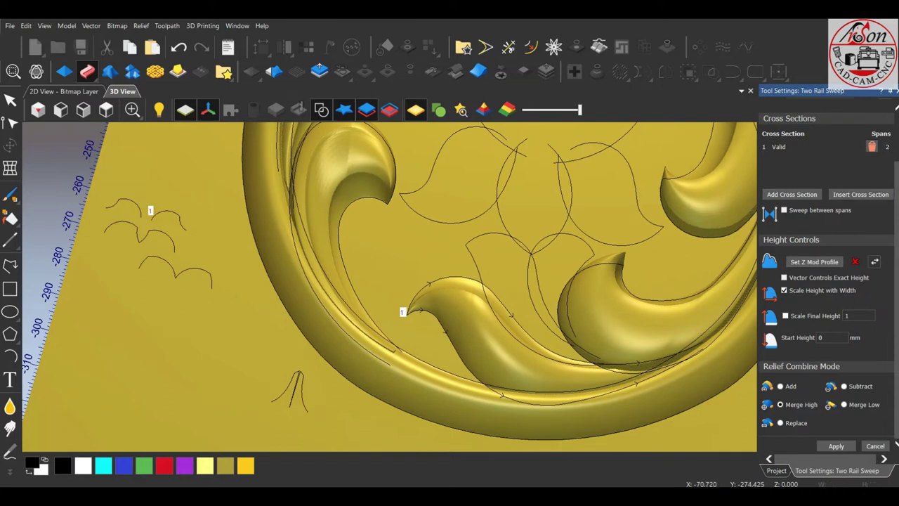
scroll(311, 283, down, 3)
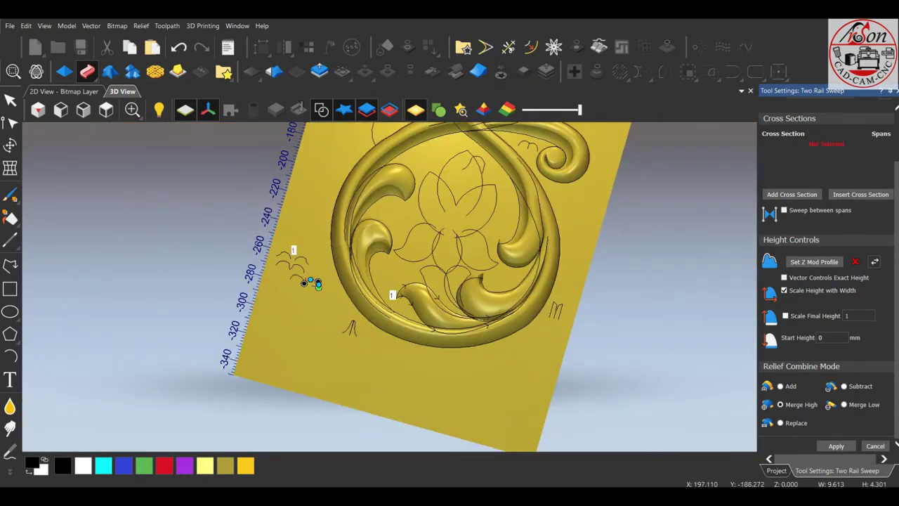
scroll(301, 282, up, 1)
scroll(300, 281, up, 1)
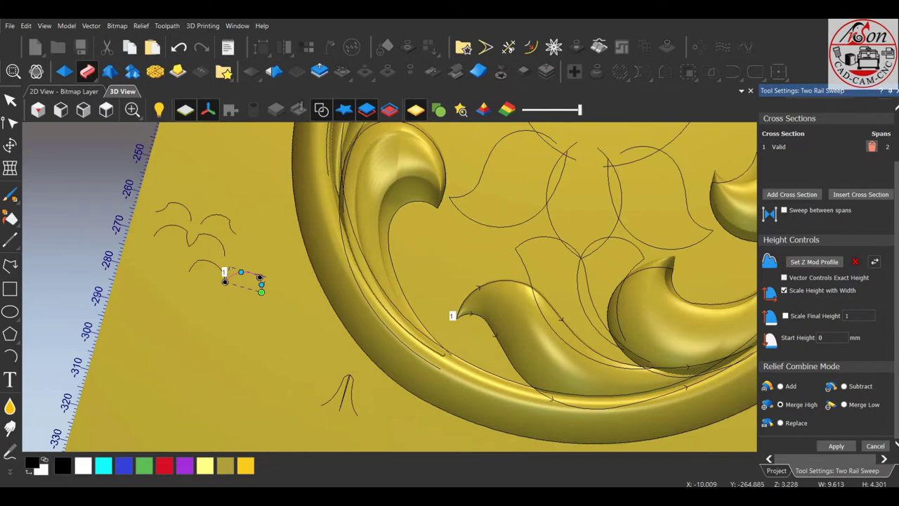
scroll(301, 282, up, 1)
scroll(288, 309, up, 1)
scroll(274, 344, up, 1)
drag(274, 345, 279, 332)
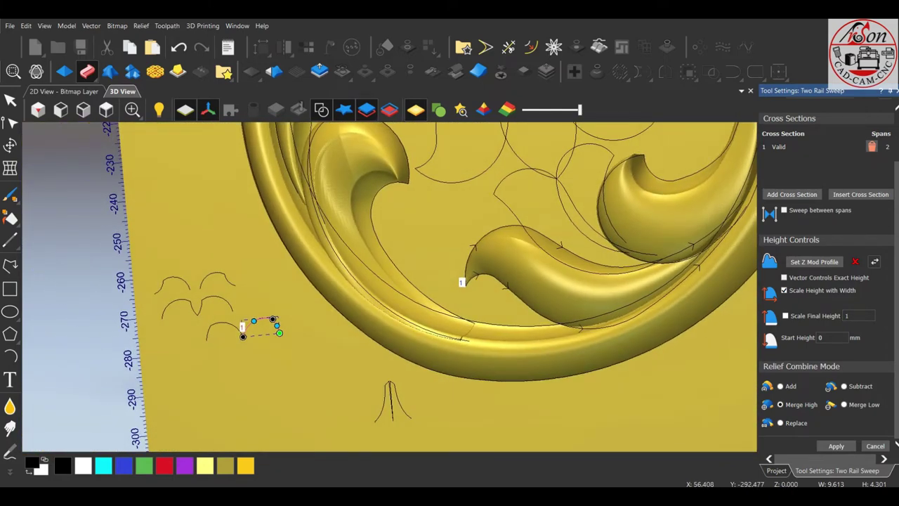
- Tick Scale Final Height and begin entering the value 10
click(785, 315)
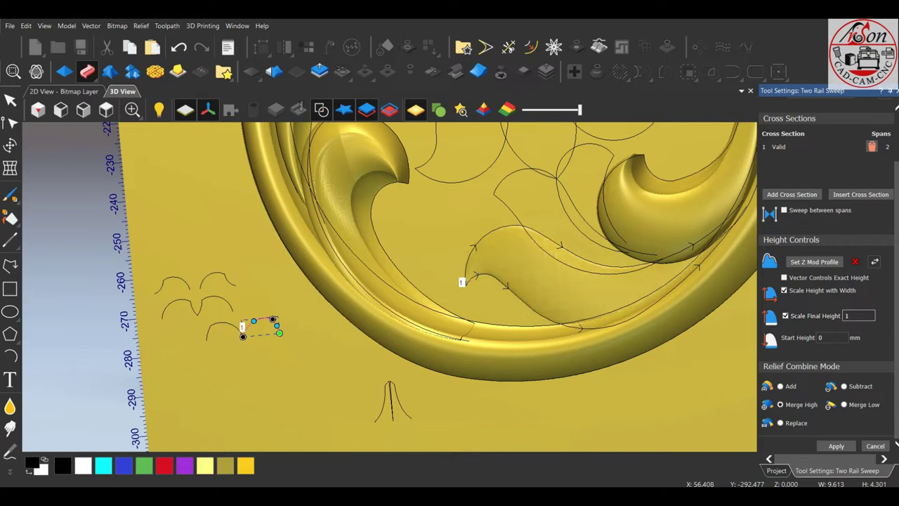
text(1)
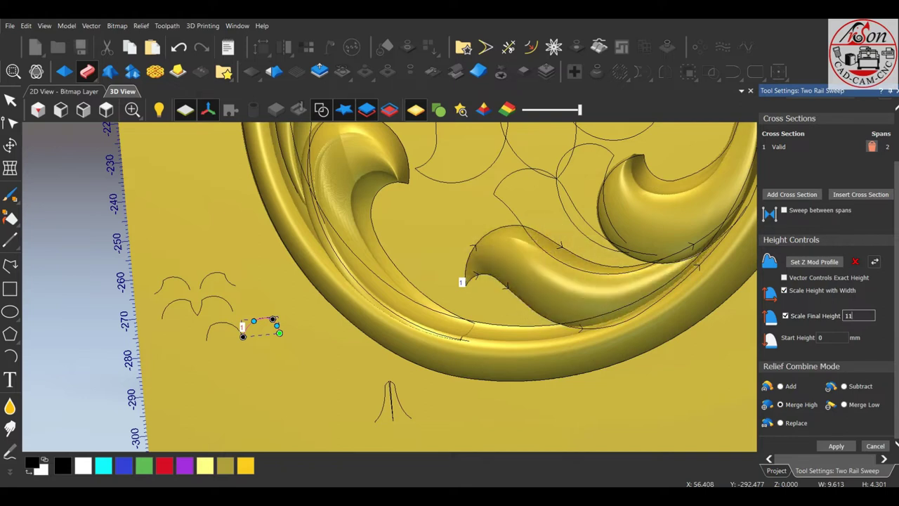
drag(421, 316, 393, 323)
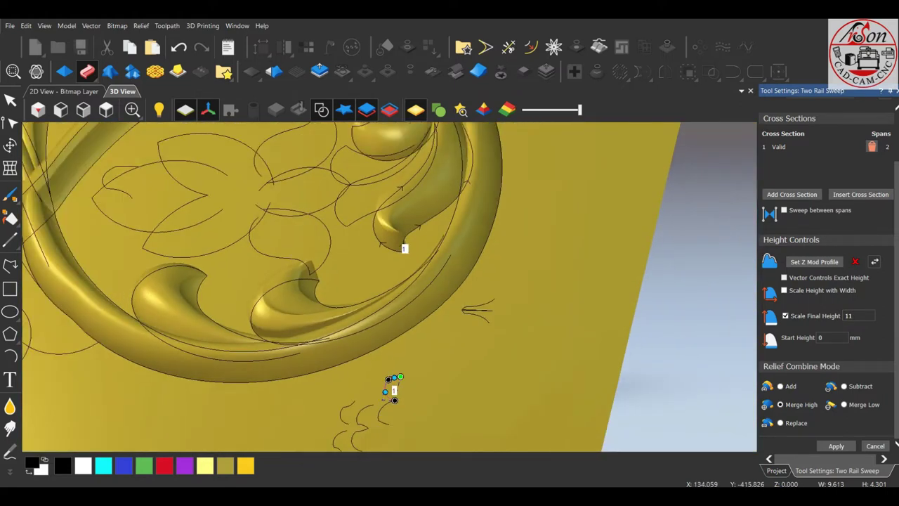
scroll(387, 281, down, 3)
scroll(281, 281, up, 5)
drag(387, 316, 386, 246)
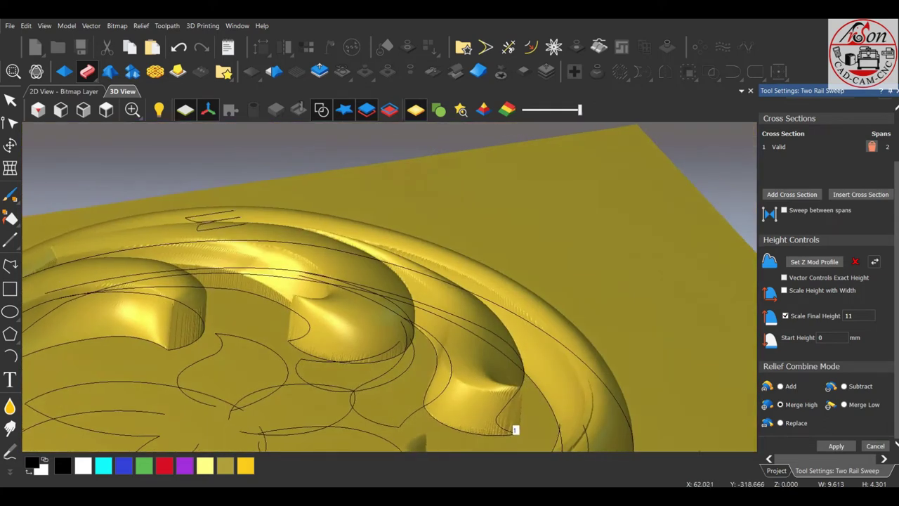
drag(492, 393, 478, 361)
scroll(469, 437, up, 3)
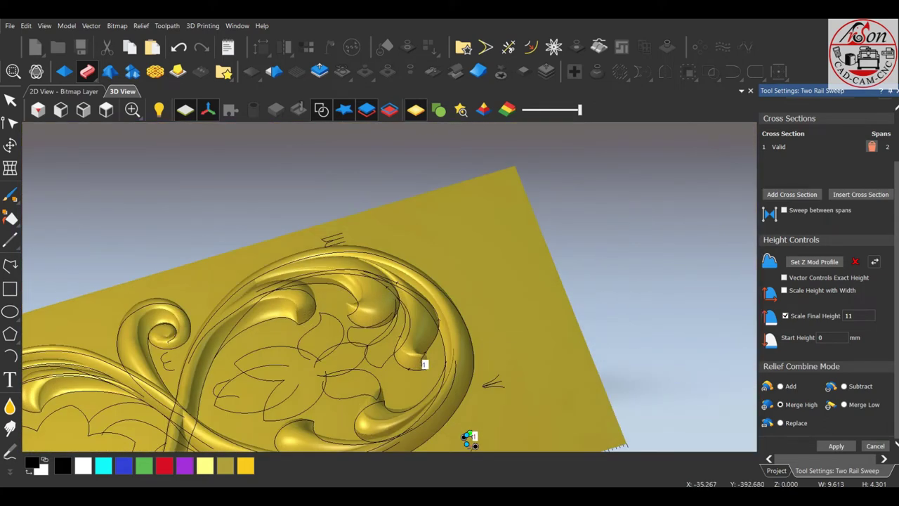
- Commit the final height of 10 and inspect the leaf from several angles
text(0)
key(Return)
scroll(469, 436, up, 2)
scroll(470, 437, up, 2)
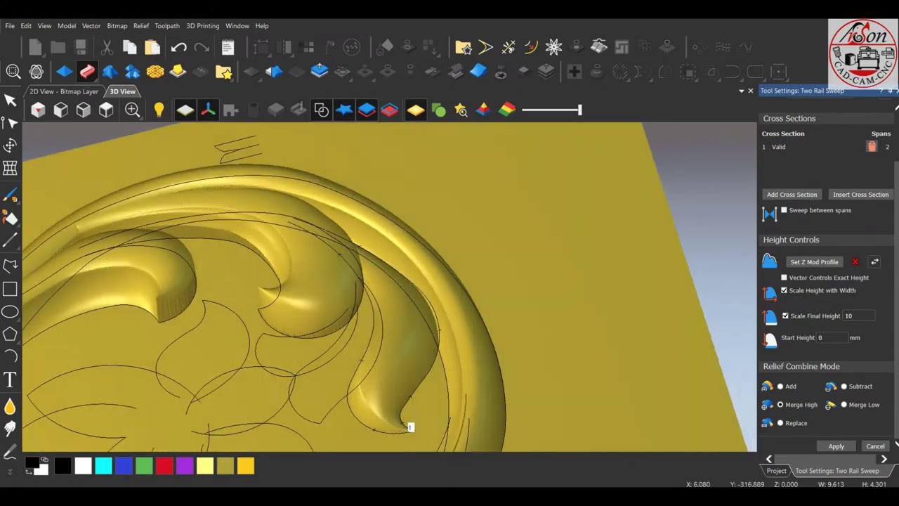
drag(126, 443, 33, 274)
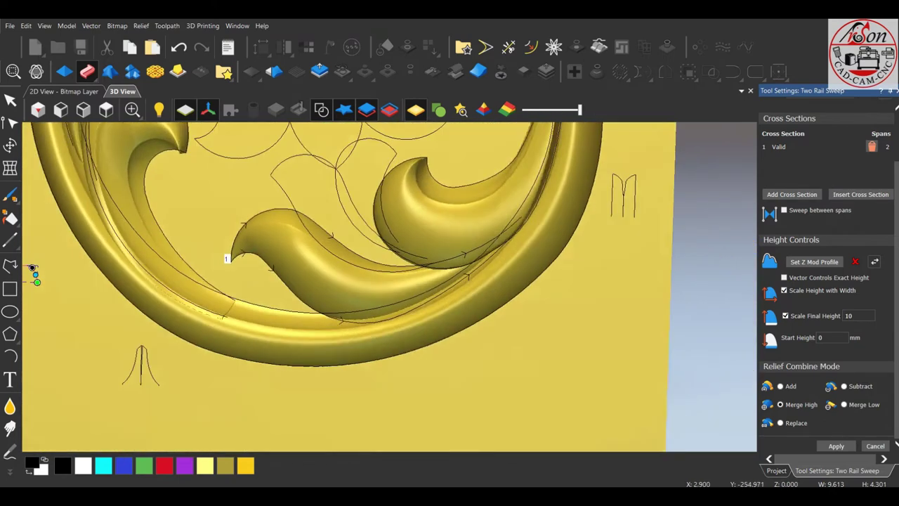
mouse_move(33, 274)
mouse_down()
mouse_move(28, 323)
mouse_move(271, 491)
mouse_up()
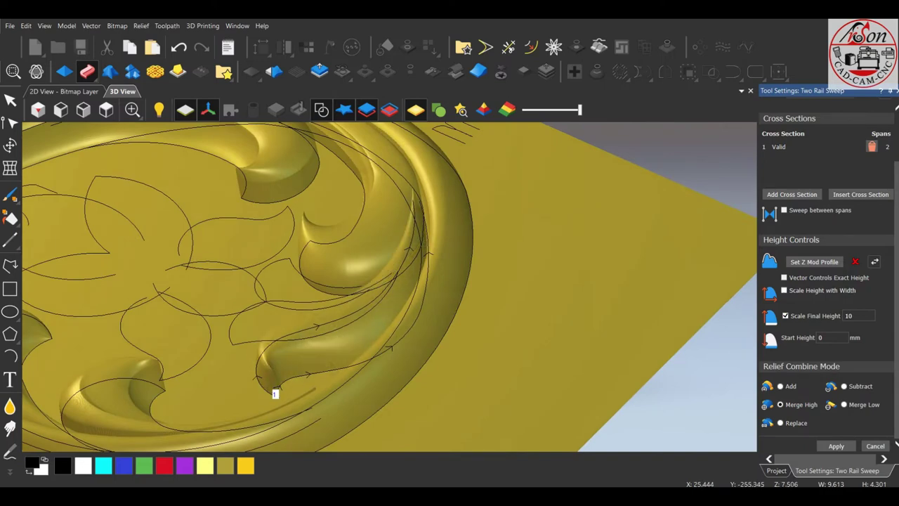
drag(271, 492, 211, 484)
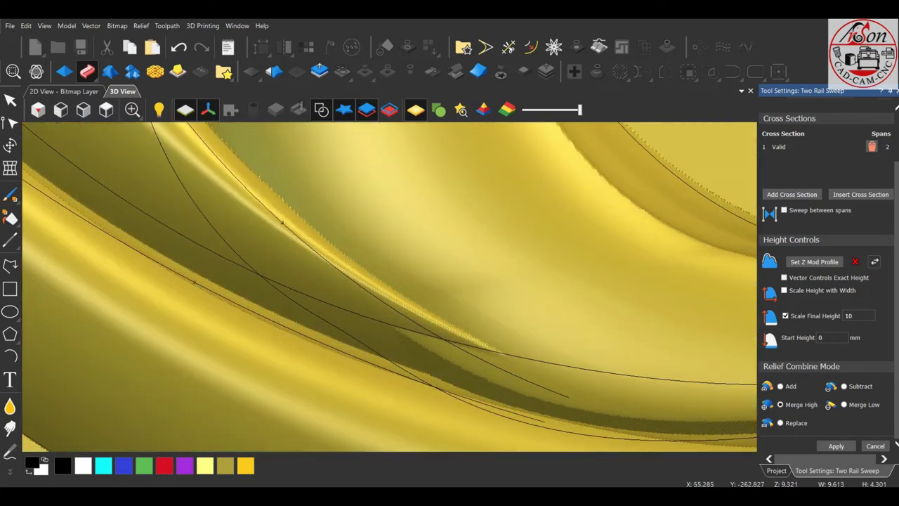
scroll(390, 287, down, 5)
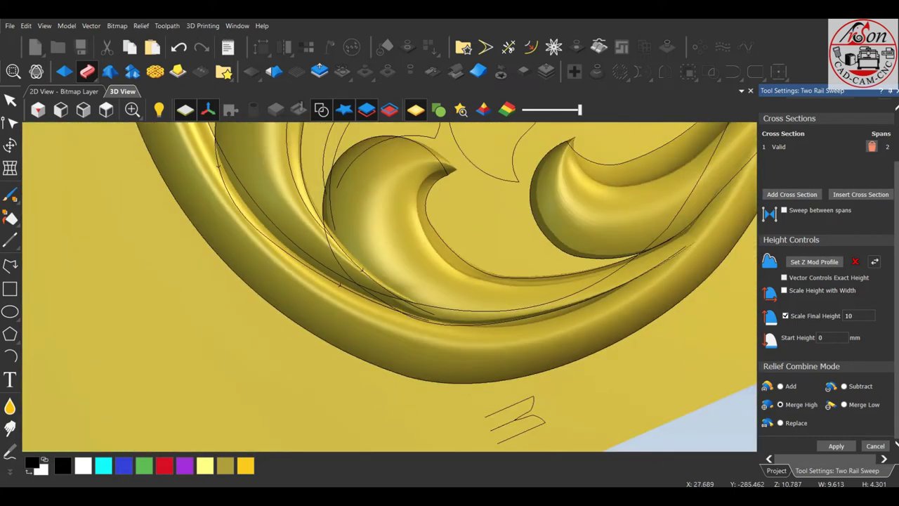
- Drag the rail and cross-section end nodes to refine the leaf tip, then apply the sweep
mouse_move(446, 318)
mouse_down()
mouse_move(426, 321)
mouse_move(427, 338)
mouse_up()
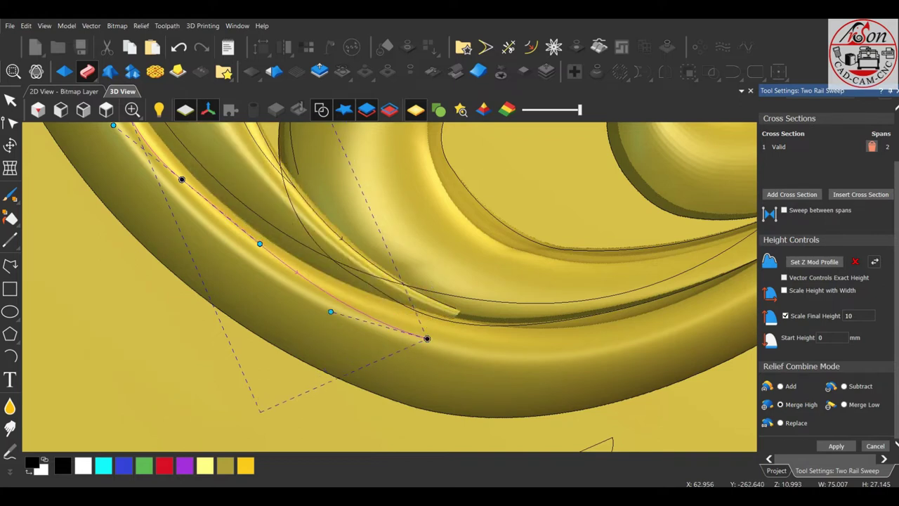
middle_drag(422, 281, 393, 267)
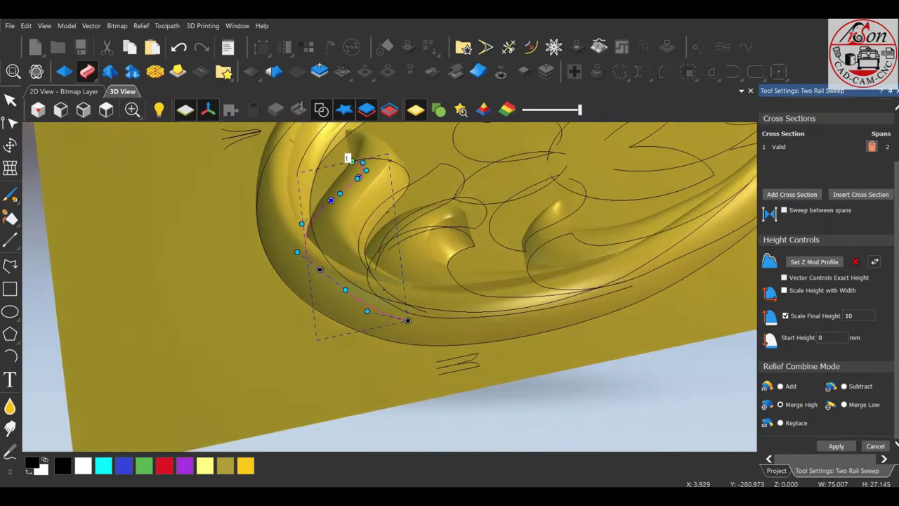
scroll(404, 326, down, 5)
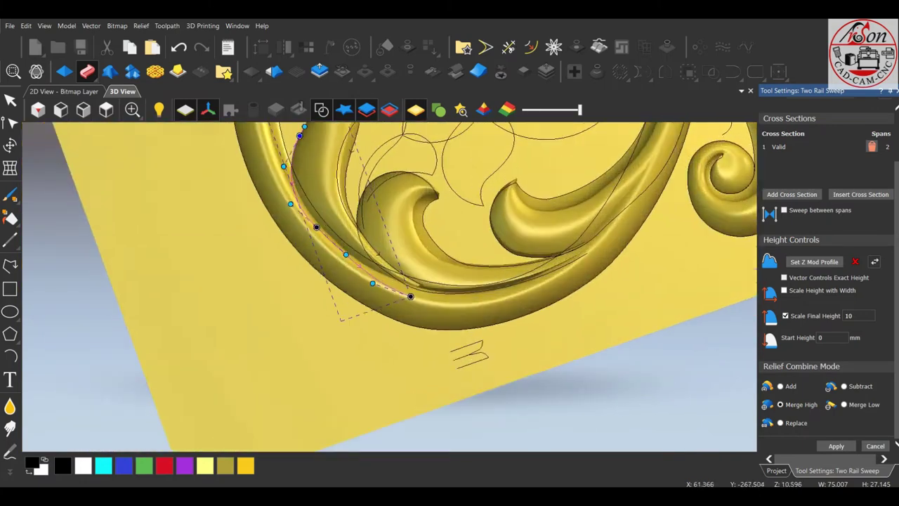
scroll(404, 326, up, 10)
mouse_move(397, 335)
middle_down()
mouse_move(477, 281)
mouse_move(405, 328)
middle_up()
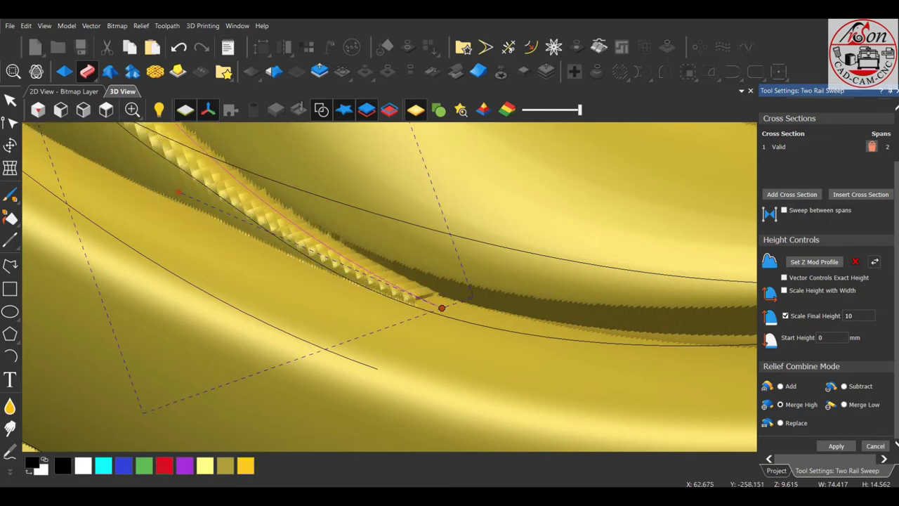
drag(405, 328, 409, 326)
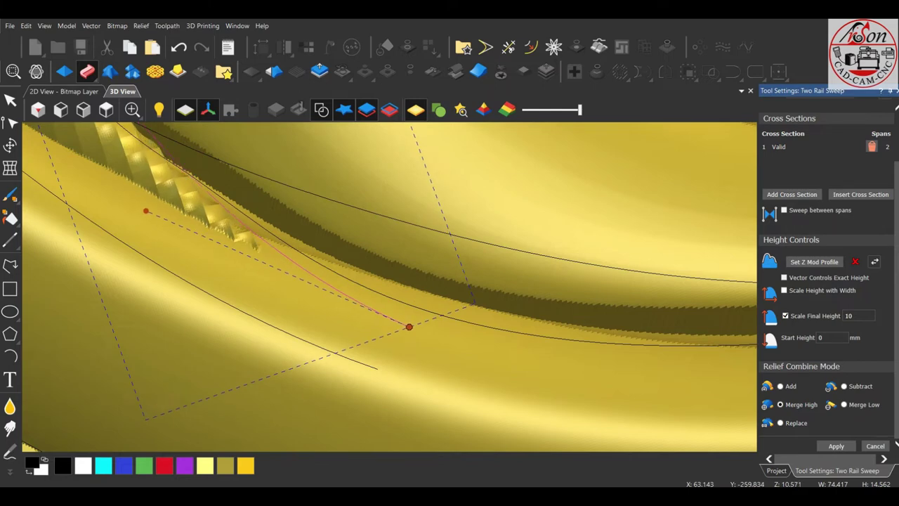
scroll(409, 327, down, 3)
scroll(409, 327, down, 3)
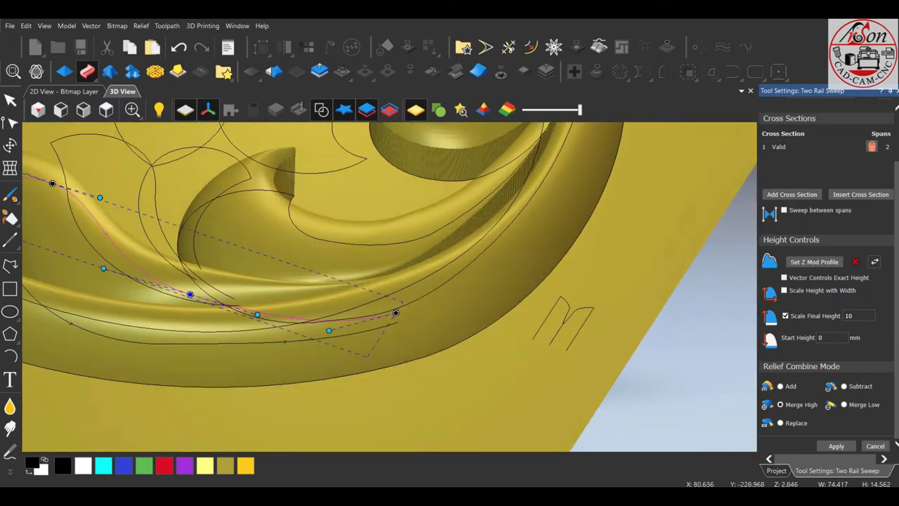
scroll(409, 327, down, 3)
scroll(295, 281, up, 5)
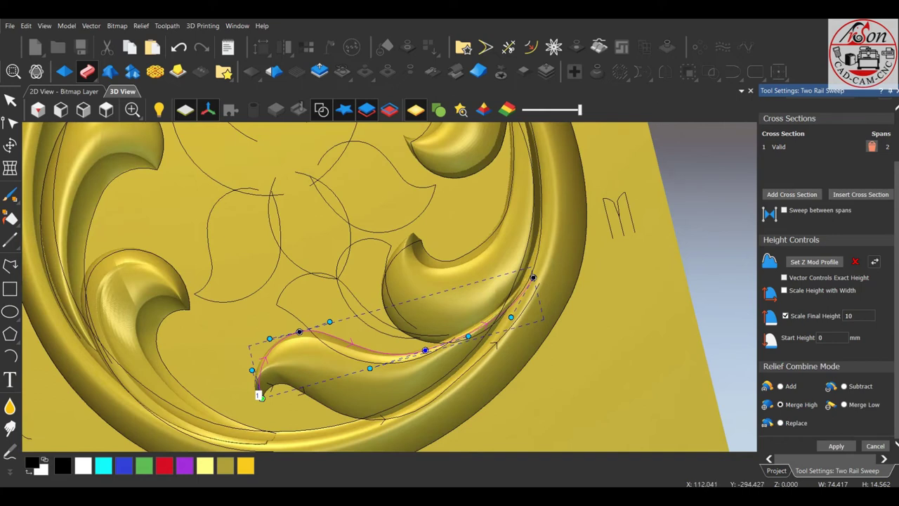
key(Return)
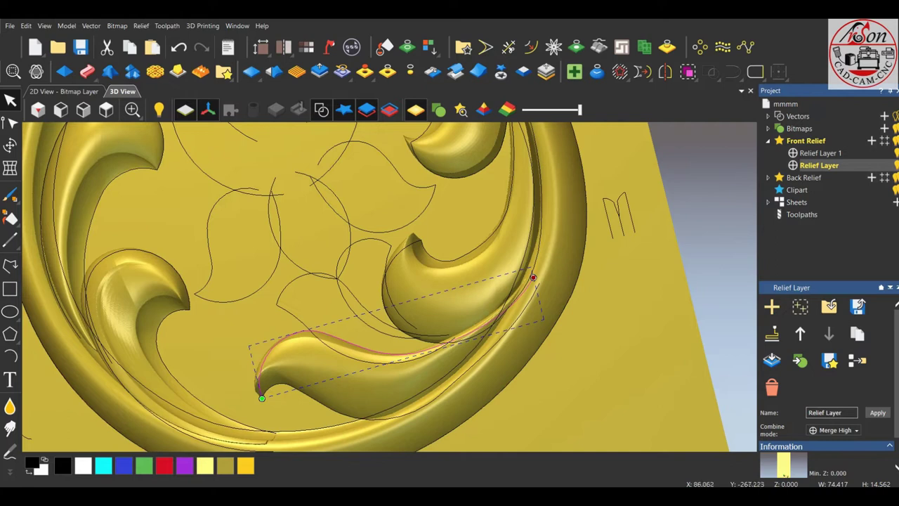
- From top view, select the two rail curves of the next leaf in the lower loop
click(106, 109)
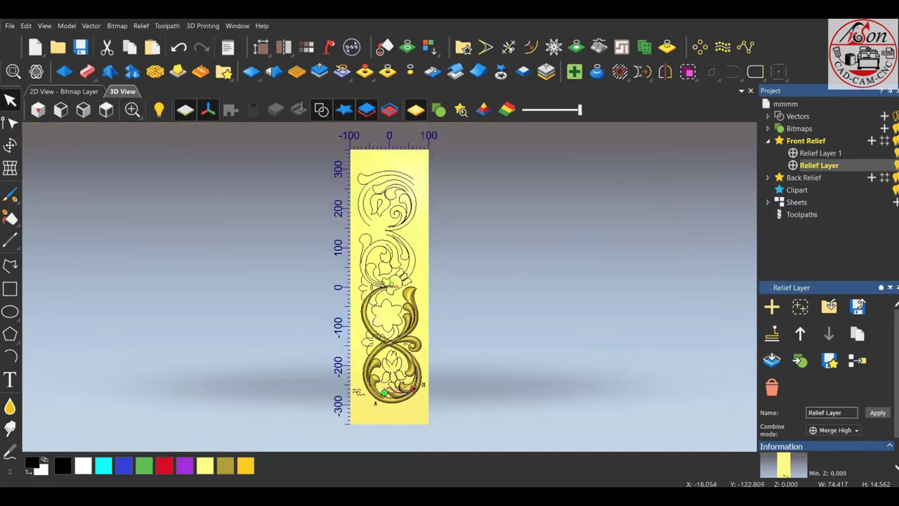
scroll(402, 406, up, 1)
scroll(402, 406, up, 2)
scroll(401, 406, up, 2)
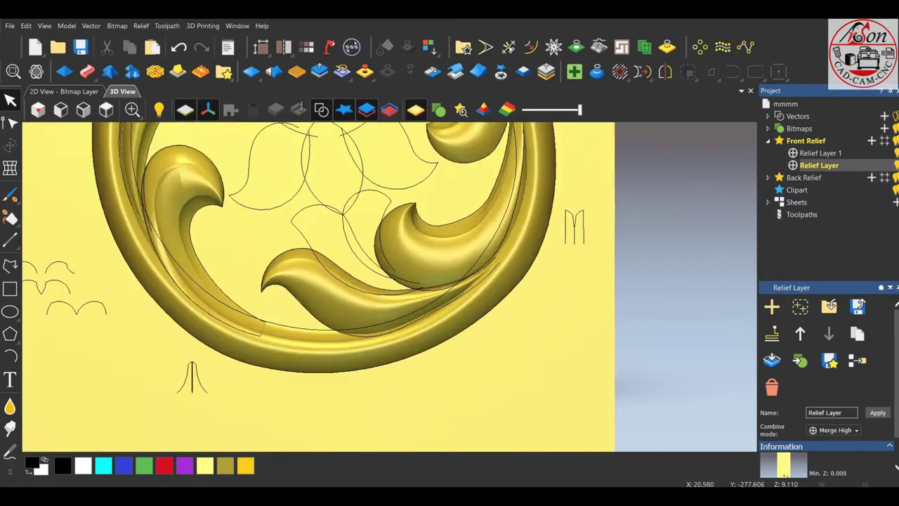
scroll(402, 407, up, 1)
click(393, 288)
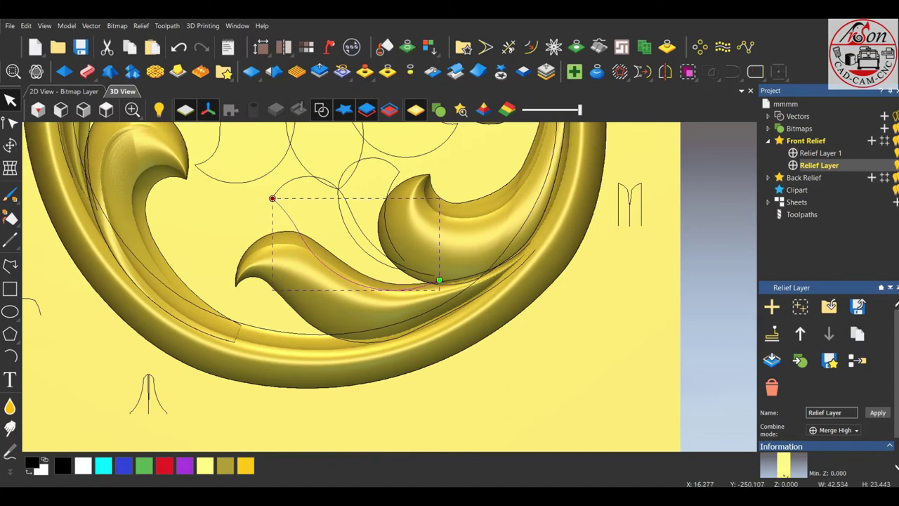
shift+click(295, 180)
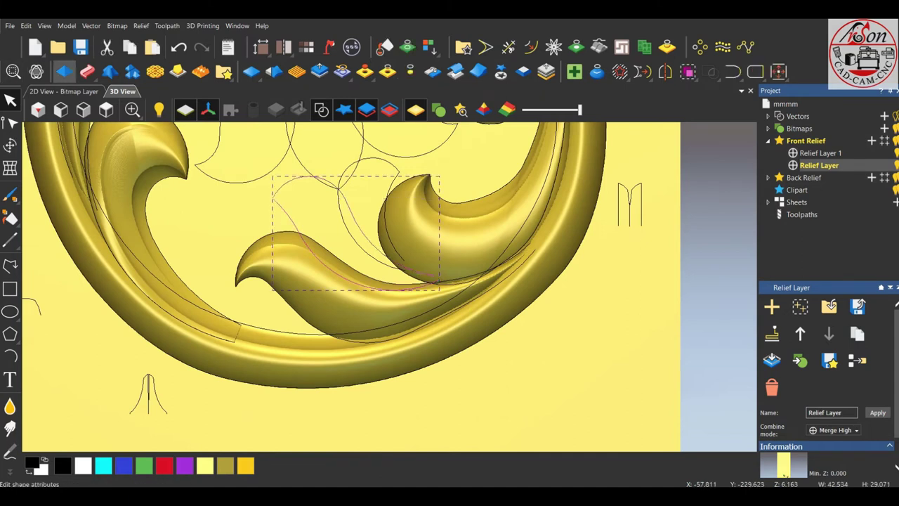
- Two-rail sweep them using the small curve as the cross section
click(87, 71)
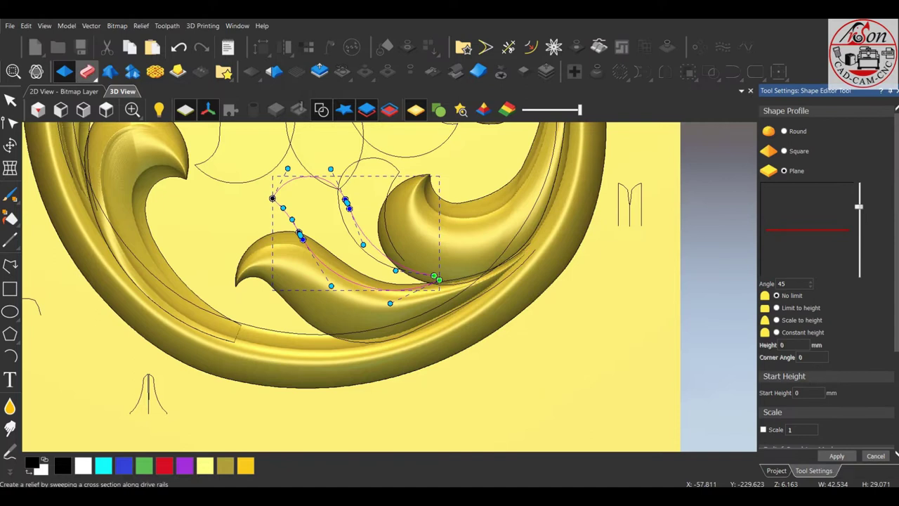
scroll(624, 292, down, 5)
scroll(624, 292, up, 3)
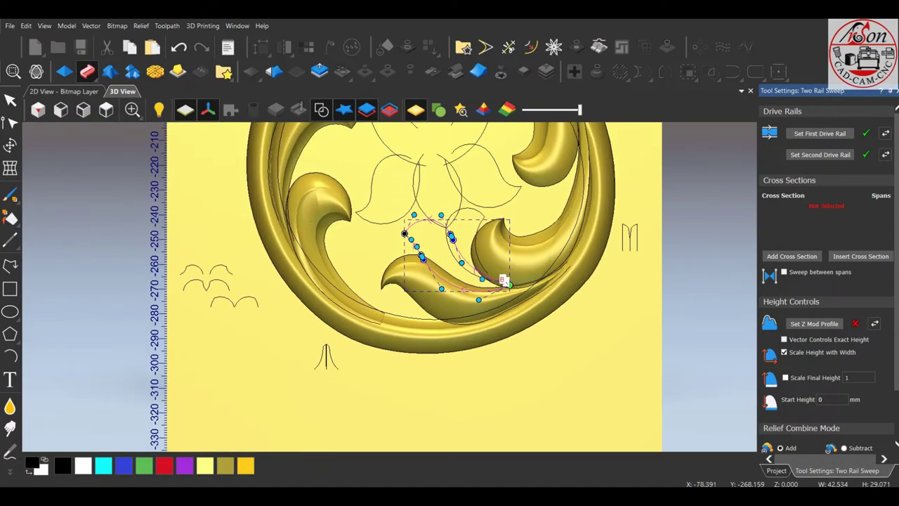
click(502, 278)
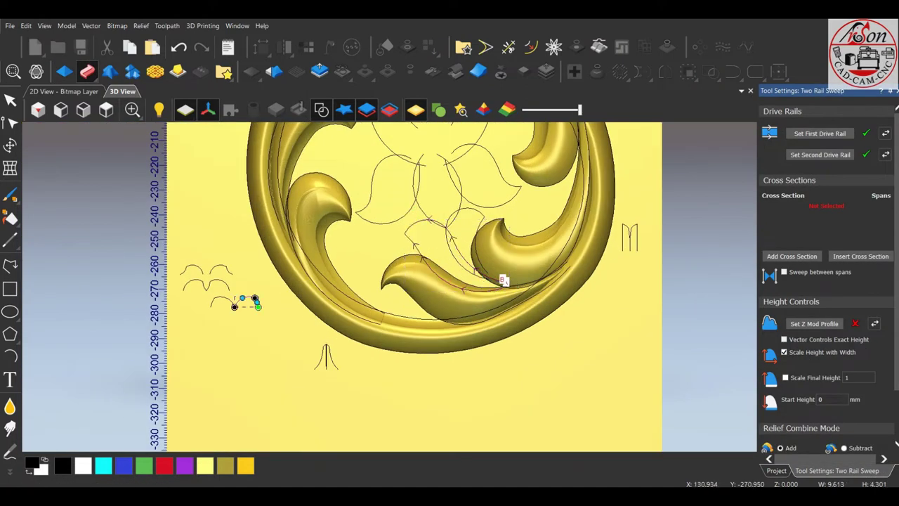
scroll(522, 288, up, 1)
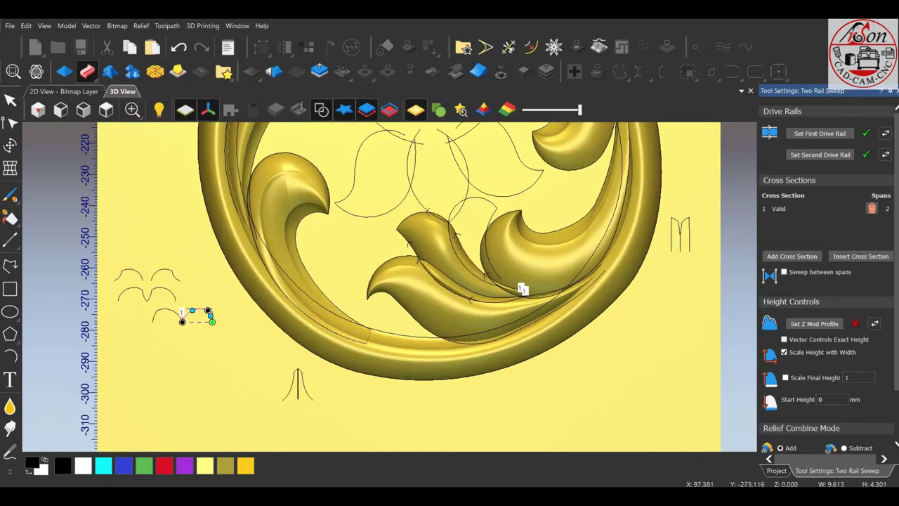
scroll(826, 316, down, 2)
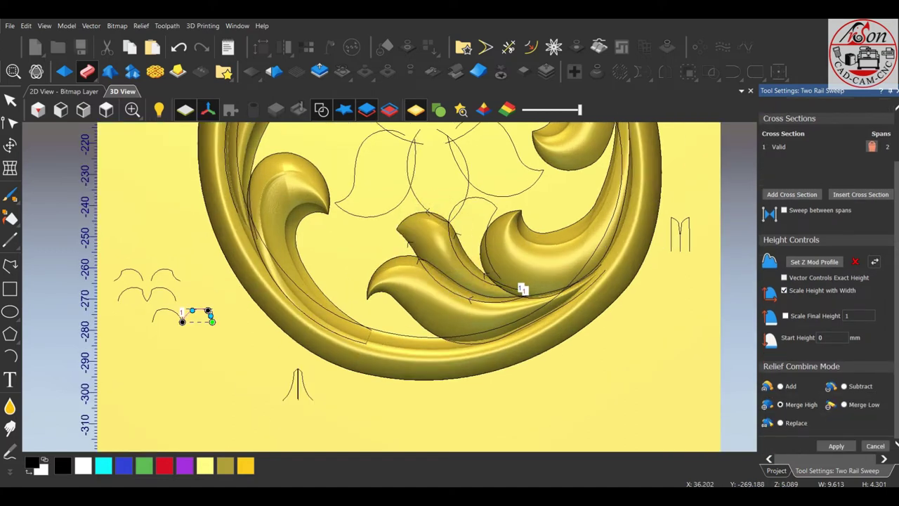
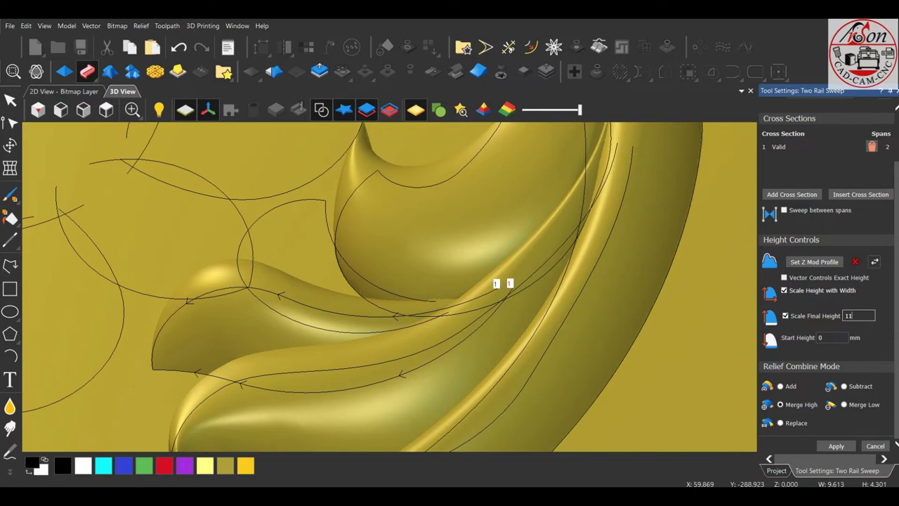
- Set the swept leaf's Scale Final Height to 9
double_click(848, 315)
text(9)
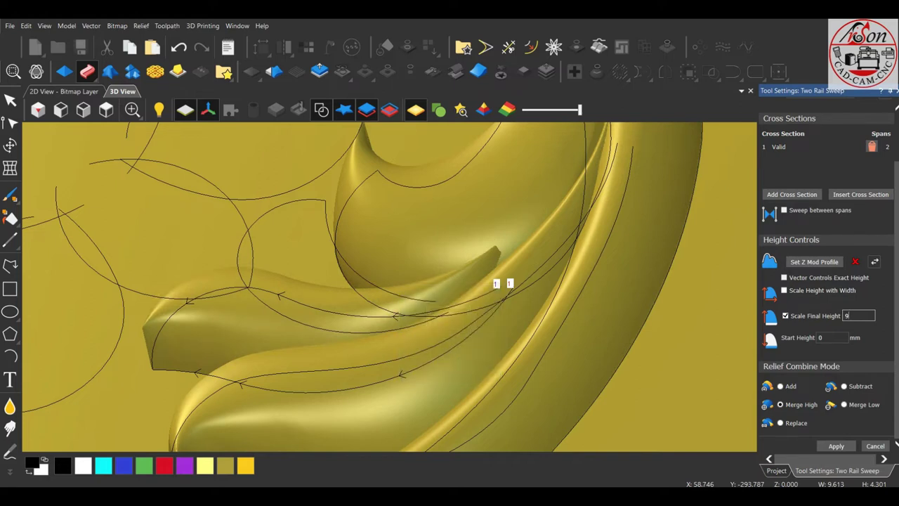
scroll(503, 283, down, 5)
drag(503, 283, 429, 286)
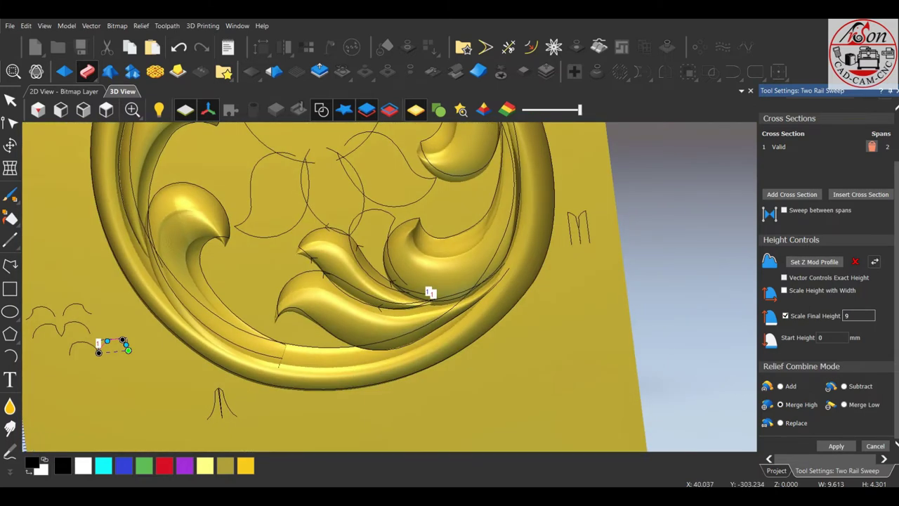
scroll(429, 288, up, 2)
scroll(432, 289, up, 1)
scroll(432, 296, up, 2)
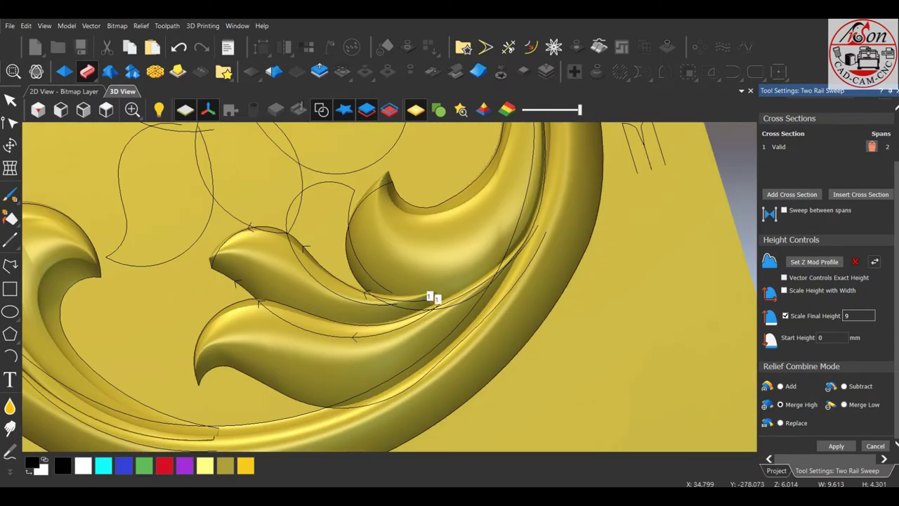
- Drag the end nodes of the lower and upper rails down-right so the leaf reshapes
click(431, 296)
scroll(476, 270, up, 3)
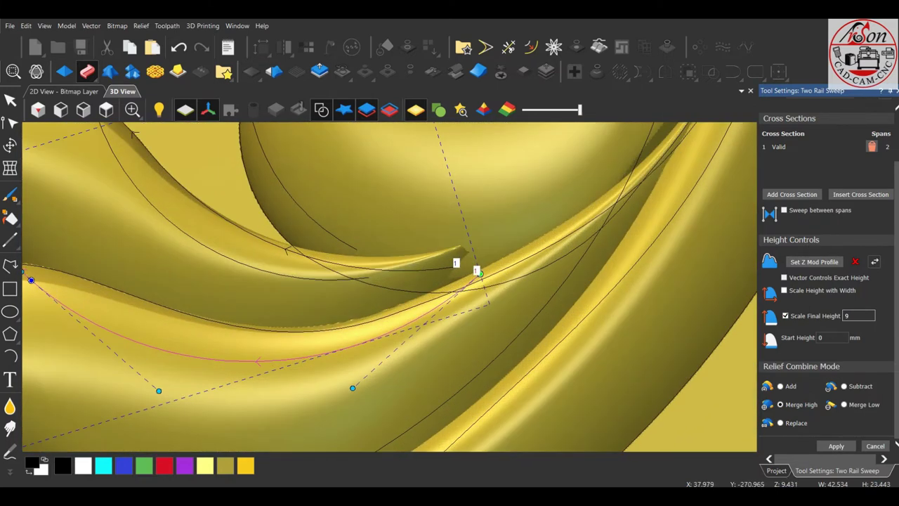
drag(477, 271, 485, 300)
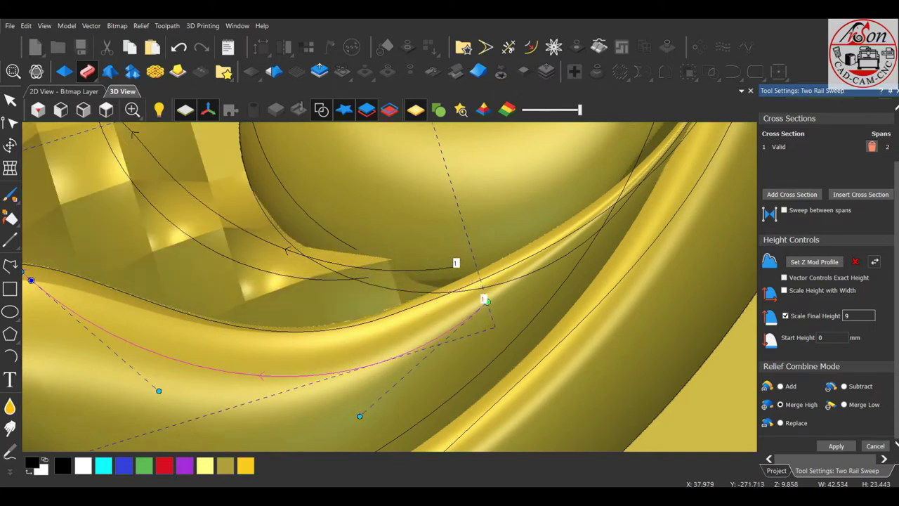
click(458, 264)
drag(458, 265, 474, 283)
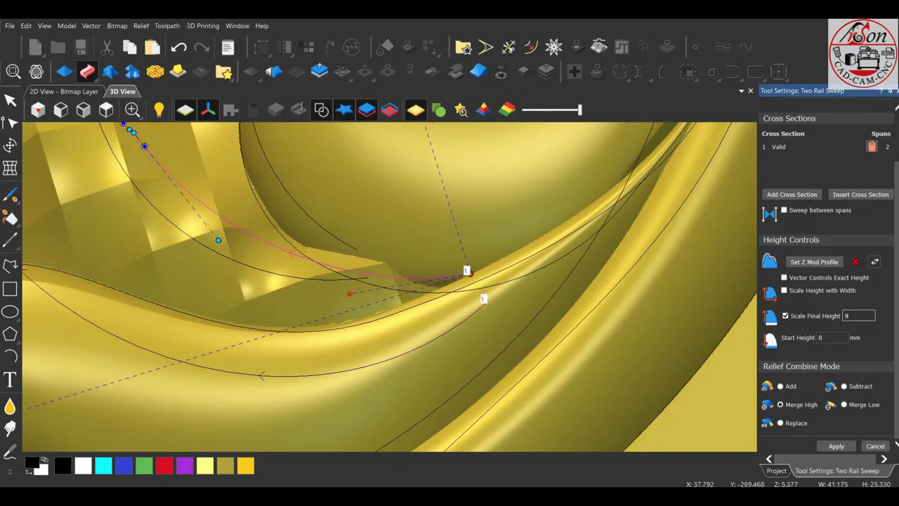
scroll(474, 283, down, 4)
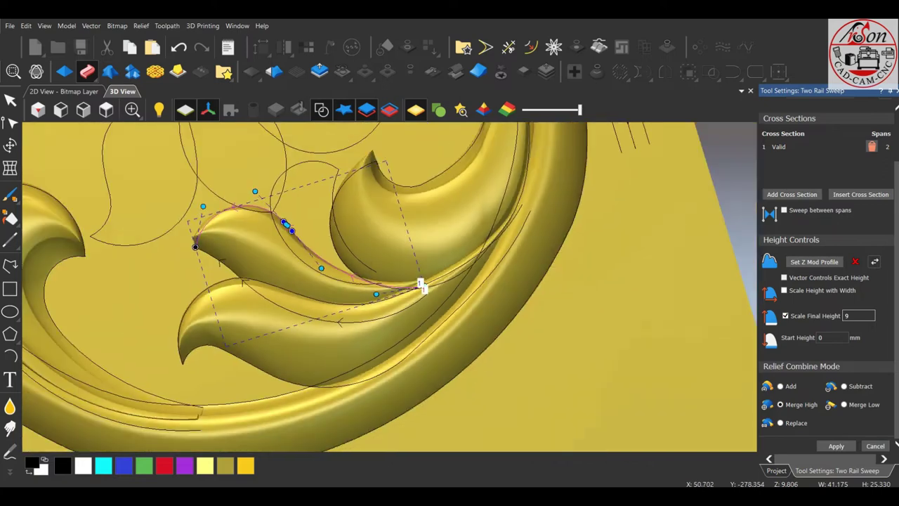
mouse_move(421, 284)
mouse_down()
mouse_move(421, 260)
mouse_move(412, 286)
mouse_move(402, 287)
mouse_move(401, 261)
mouse_move(408, 267)
mouse_move(394, 284)
mouse_up()
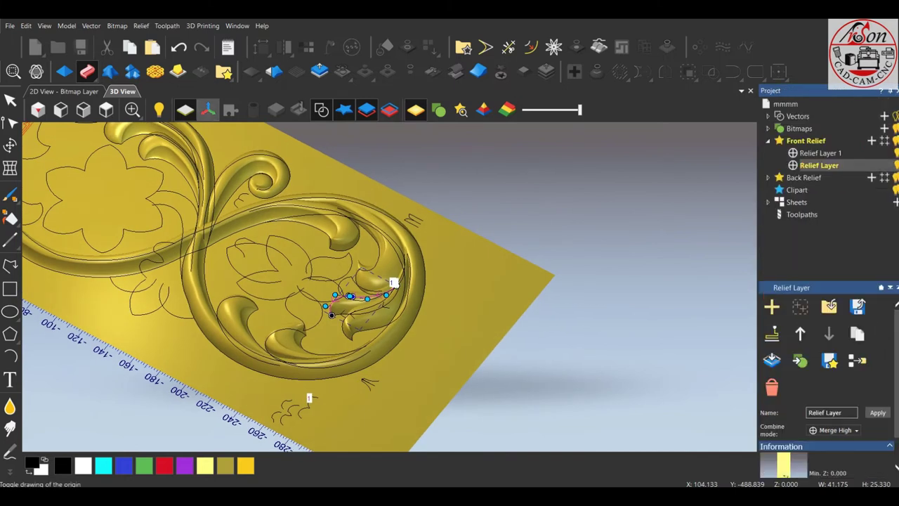
- Finish the previous sweep and select the arc beside the leaf outline
click(106, 109)
scroll(400, 394, up, 4)
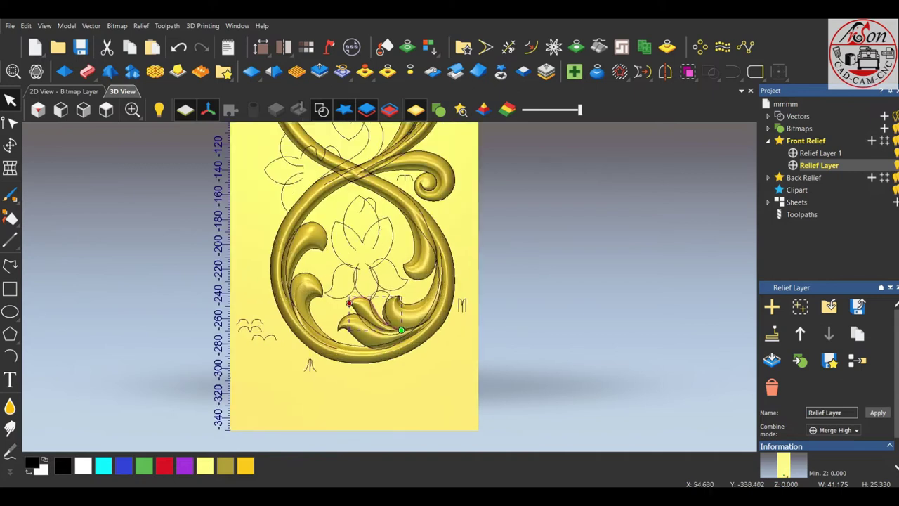
scroll(400, 393, up, 3)
scroll(399, 393, up, 4)
scroll(400, 394, up, 4)
click(325, 267)
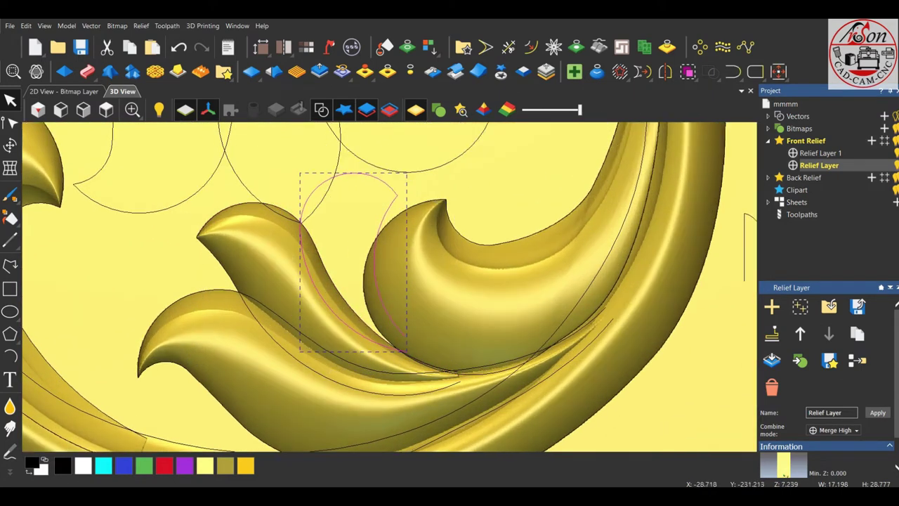
- Start a Two Rail Sweep along the arcs with the small arc as cross section
click(87, 71)
scroll(396, 316, down, 2)
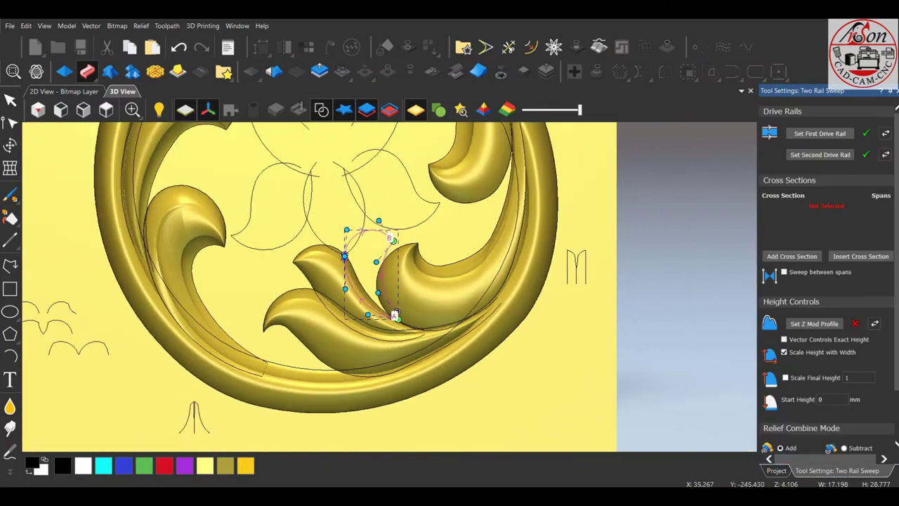
scroll(395, 317, down, 2)
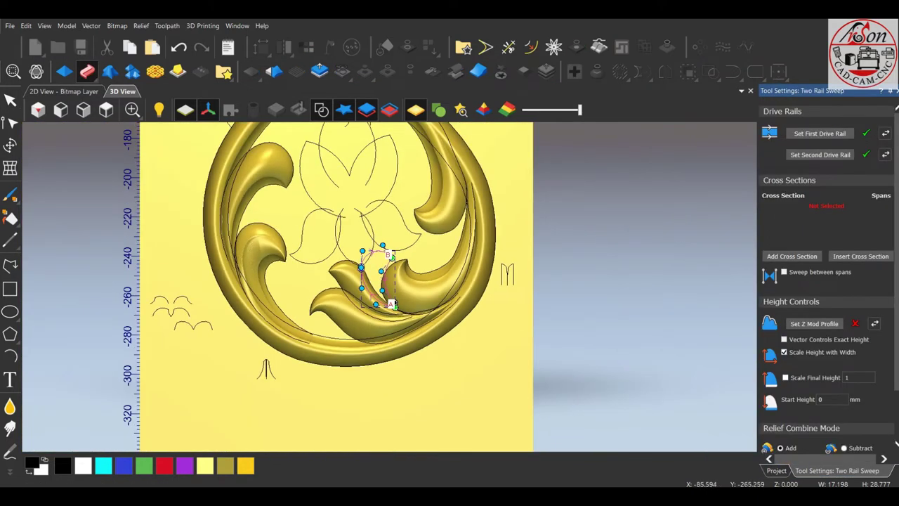
click(184, 299)
click(792, 256)
- Set the new leaf to Merge High and inspect the recomputed result
scroll(374, 285, up, 2)
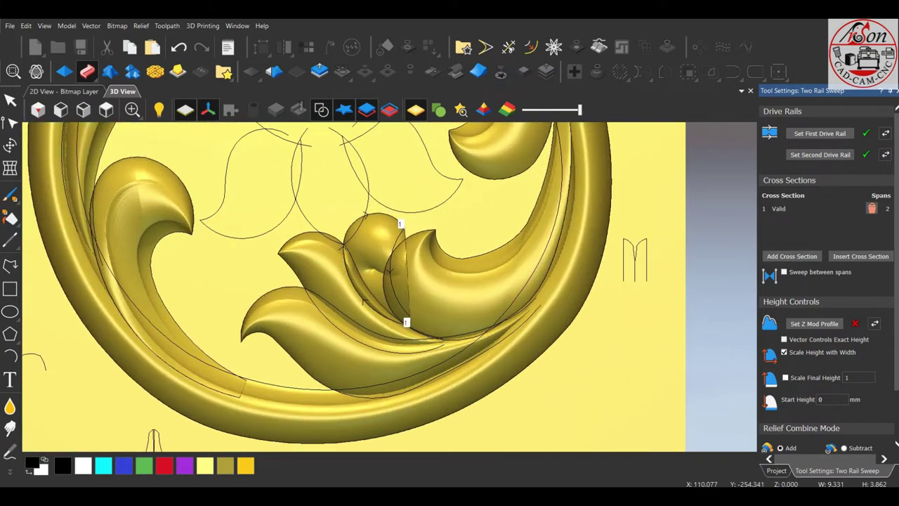
scroll(829, 281, down, 2)
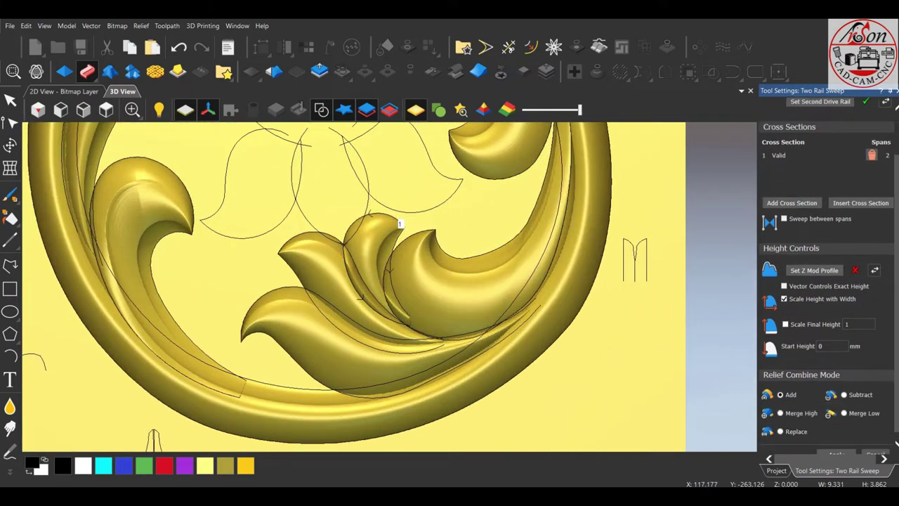
click(780, 413)
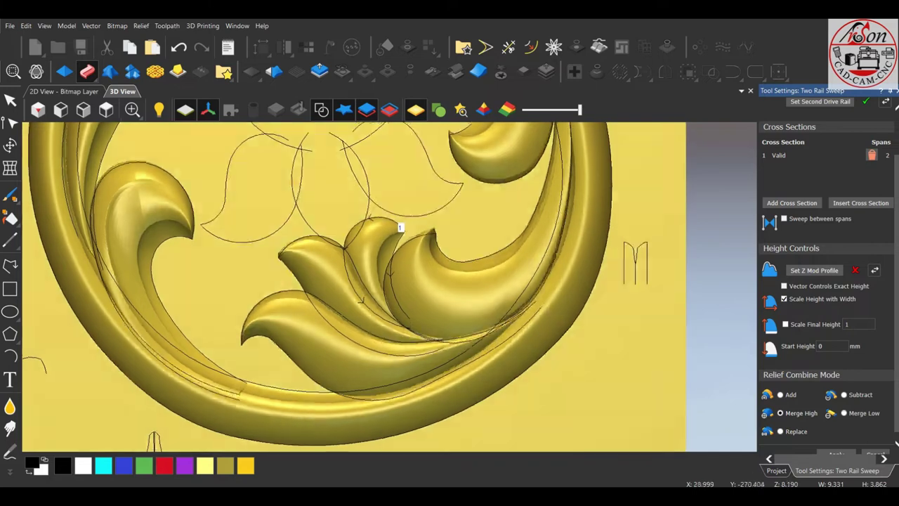
drag(210, 337, 31, 347)
scroll(31, 347, down, 3)
scroll(204, 302, up, 3)
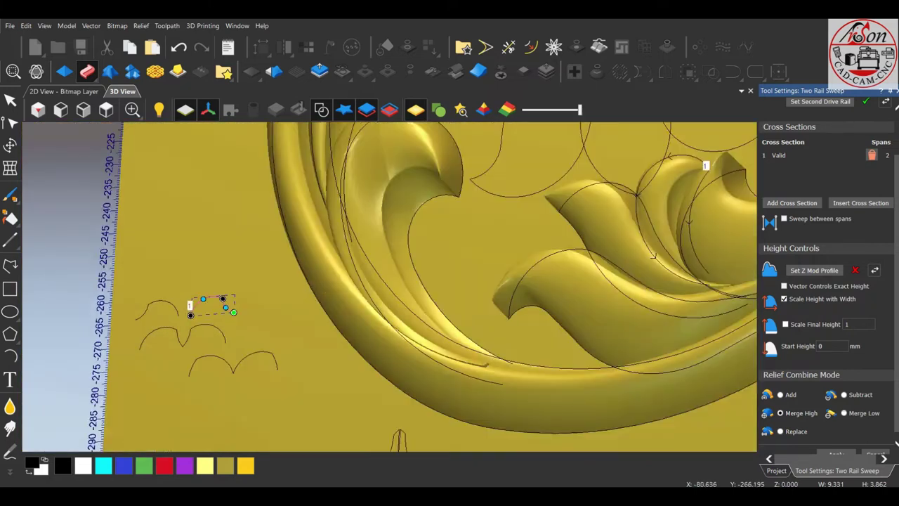
scroll(211, 299, up, 2)
drag(211, 301, 232, 330)
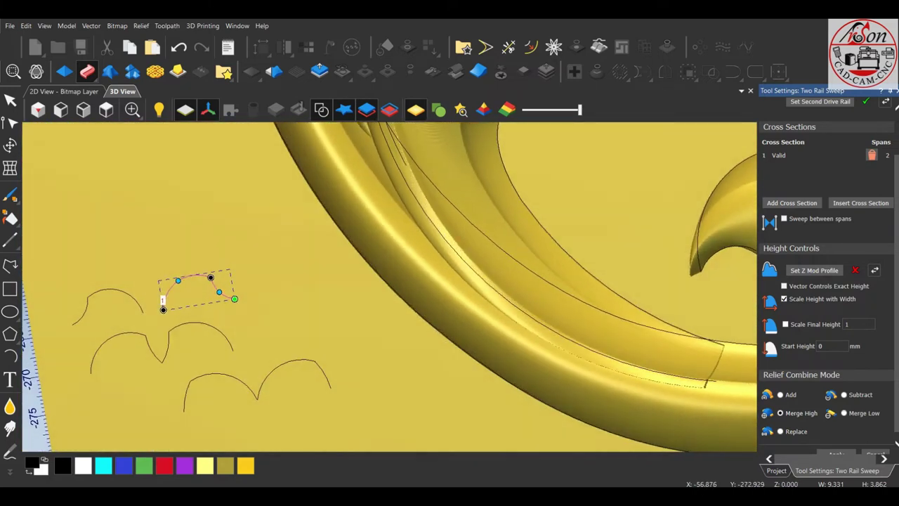
drag(210, 302, 323, 337)
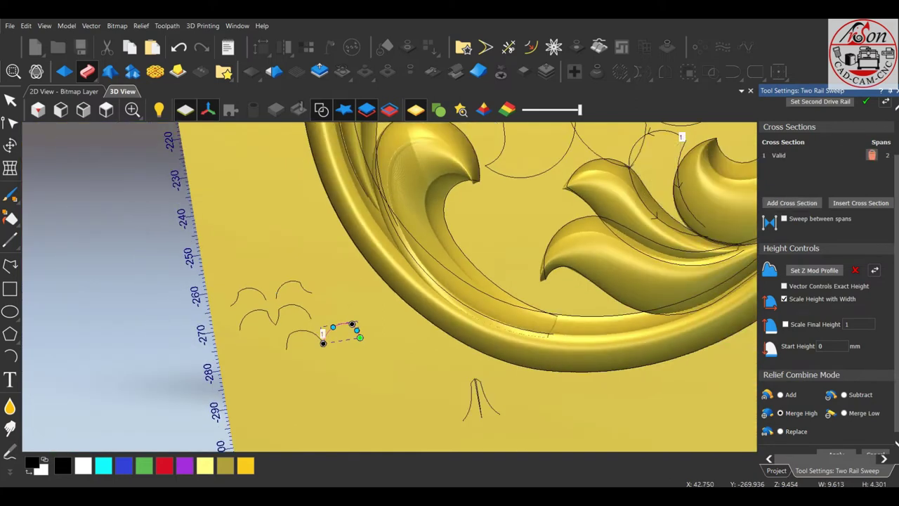
drag(323, 341, 337, 330)
scroll(667, 169, up, 3)
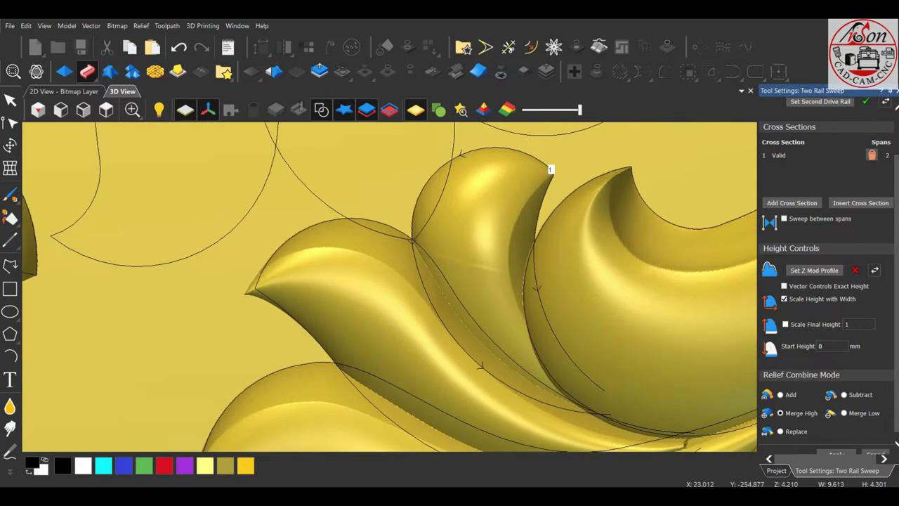
scroll(281, 295, down, 2)
scroll(281, 295, down, 1)
scroll(281, 295, down, 1)
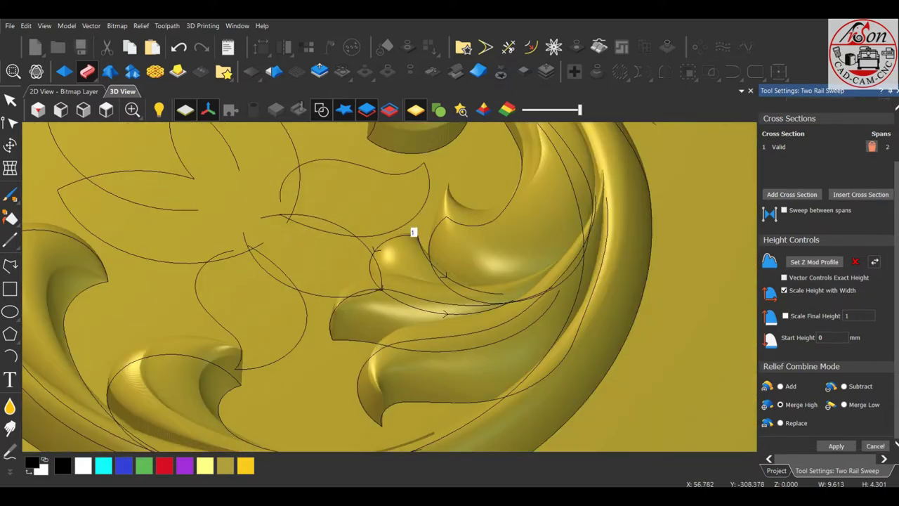
scroll(401, 351, up, 1)
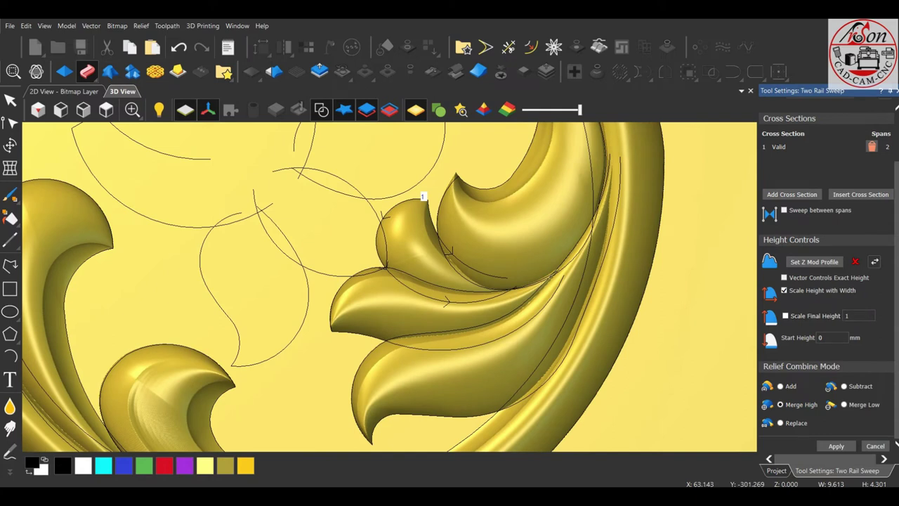
- Uncheck Scale Height with Width and fix the leaf's Scale Final Height at 8
click(784, 290)
scroll(386, 288, down, 3)
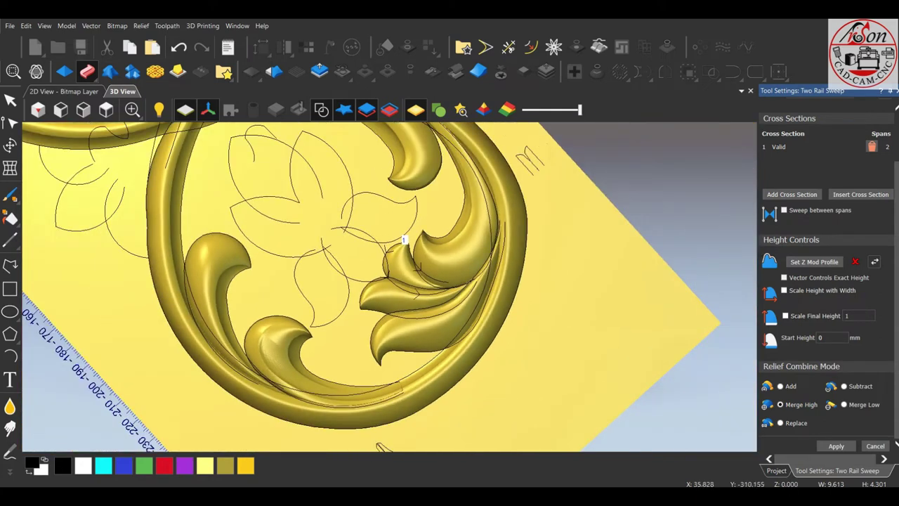
mouse_move(386, 288)
mouse_down()
mouse_move(386, 232)
mouse_move(386, 267)
mouse_up()
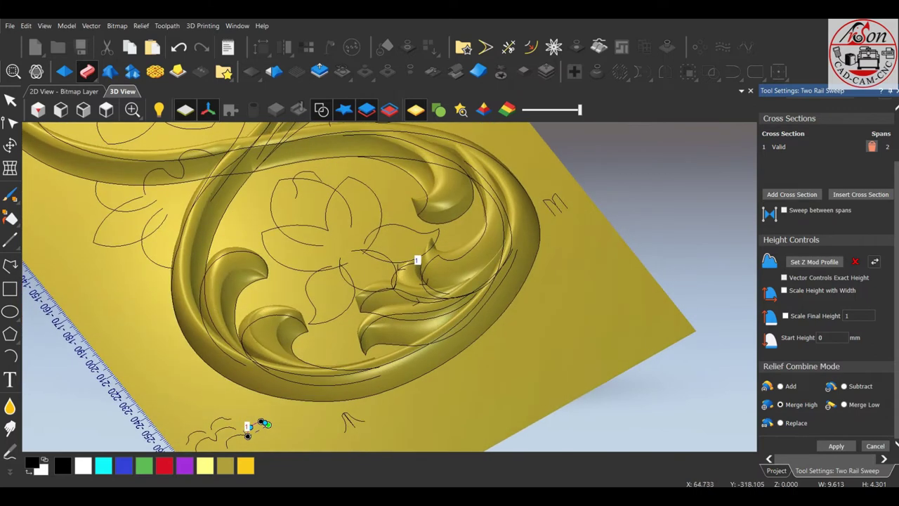
click(786, 316)
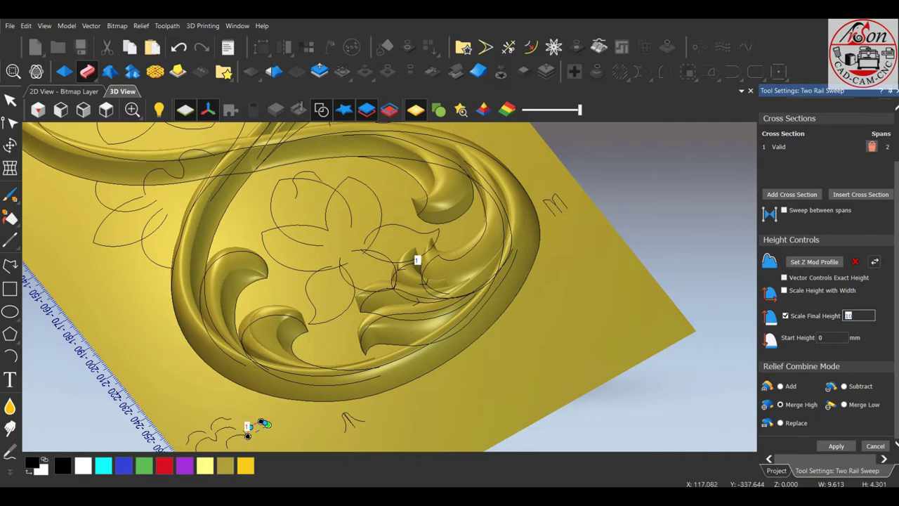
text(8)
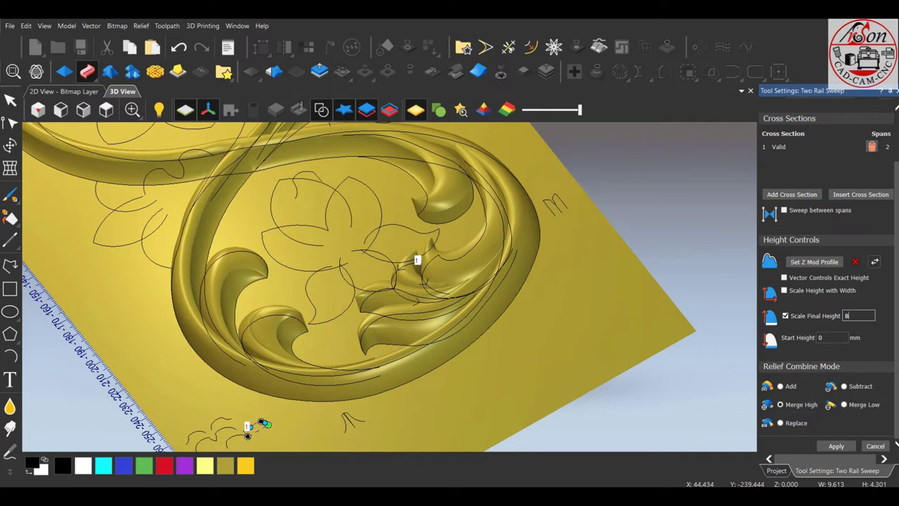
scroll(410, 288, up, 3)
scroll(408, 288, down, 2)
scroll(404, 281, down, 2)
scroll(404, 281, down, 2)
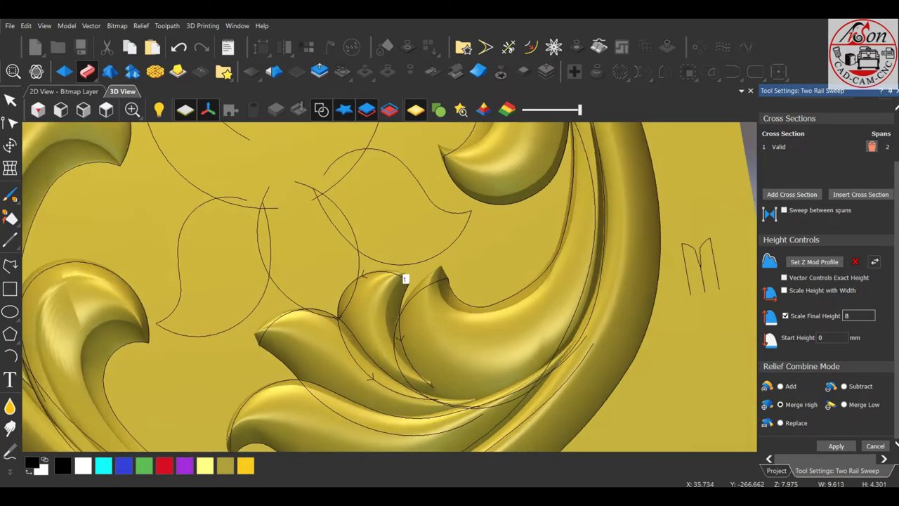
scroll(397, 281, down, 2)
drag(230, 384, 390, 449)
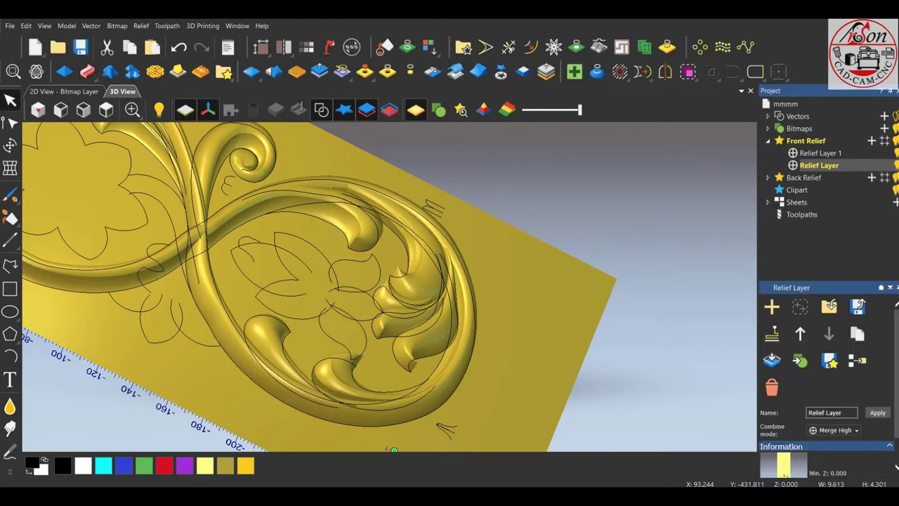
- Confirm the name Relief Layer 2 and make it the active layer
key(Return)
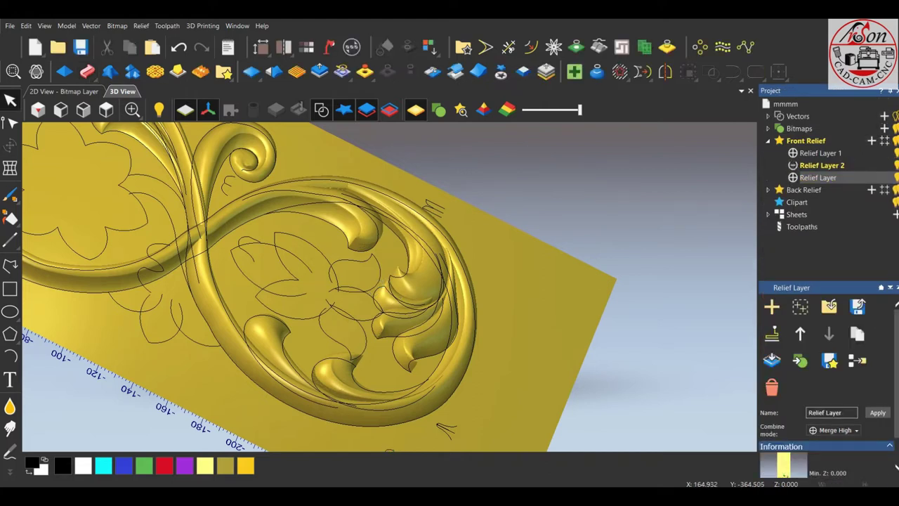
click(822, 165)
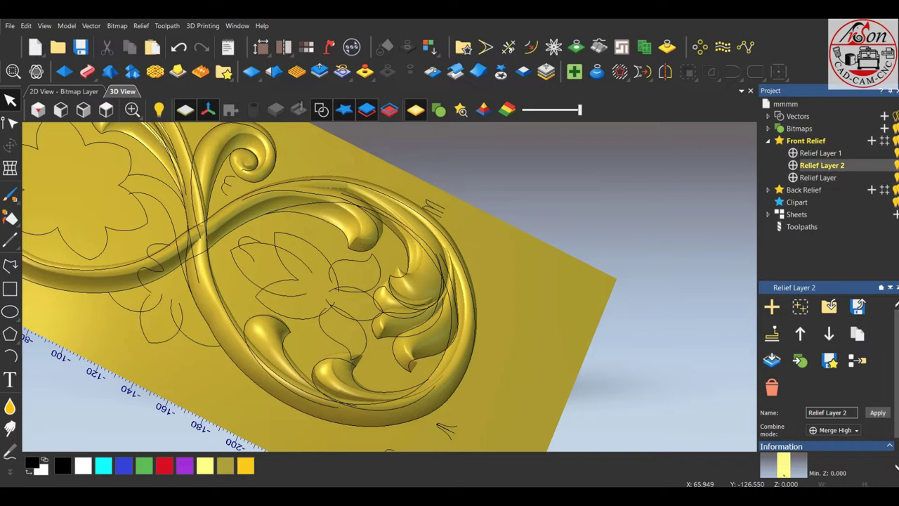
click(106, 109)
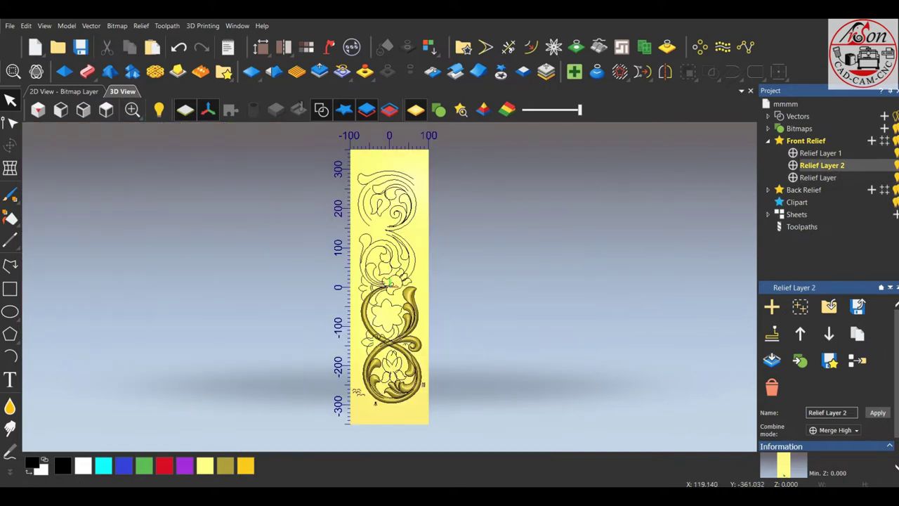
scroll(400, 390, up, 4)
scroll(400, 391, up, 2)
- Sweep the first petal between its two rails using the small curl as cross section
click(294, 314)
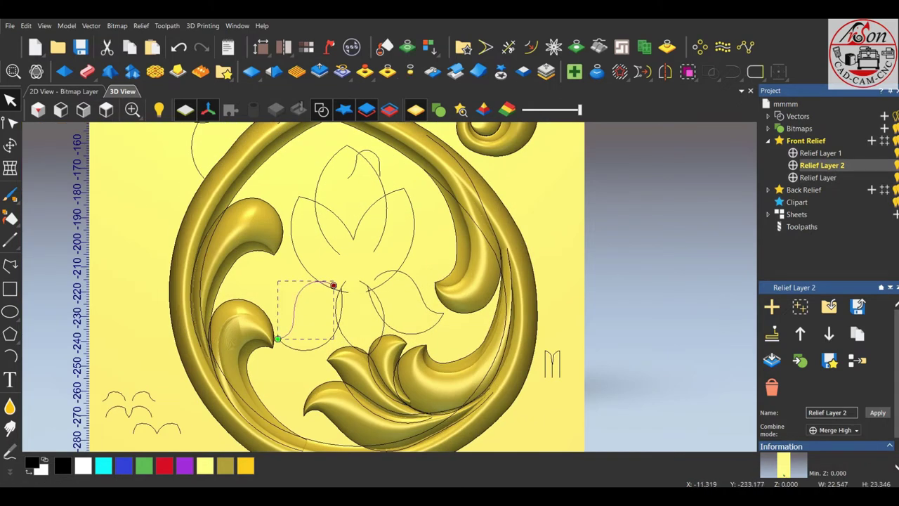
shift+click(340, 306)
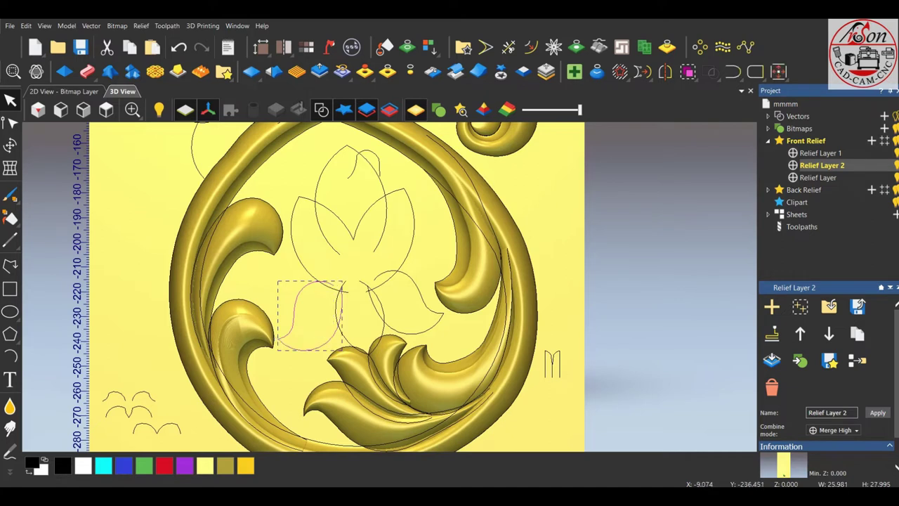
click(87, 72)
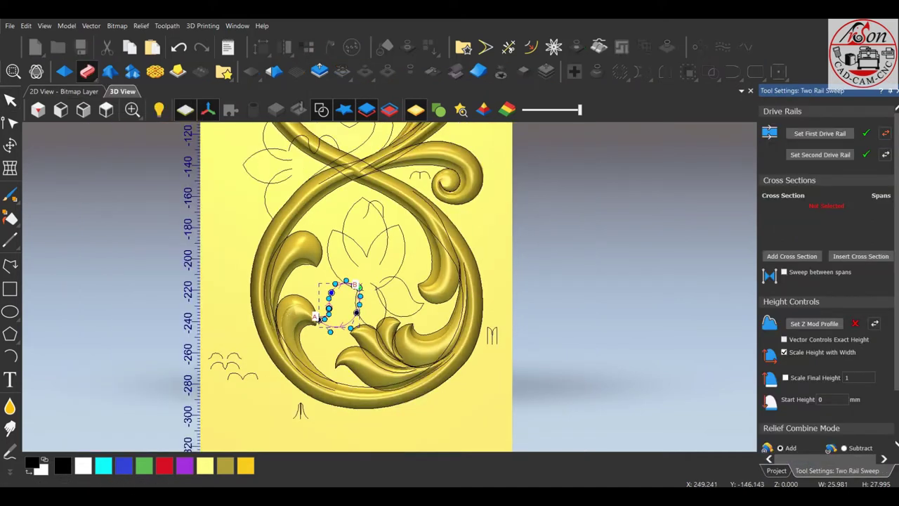
scroll(513, 281, down, 1)
scroll(344, 309, up, 3)
scroll(232, 351, up, 2)
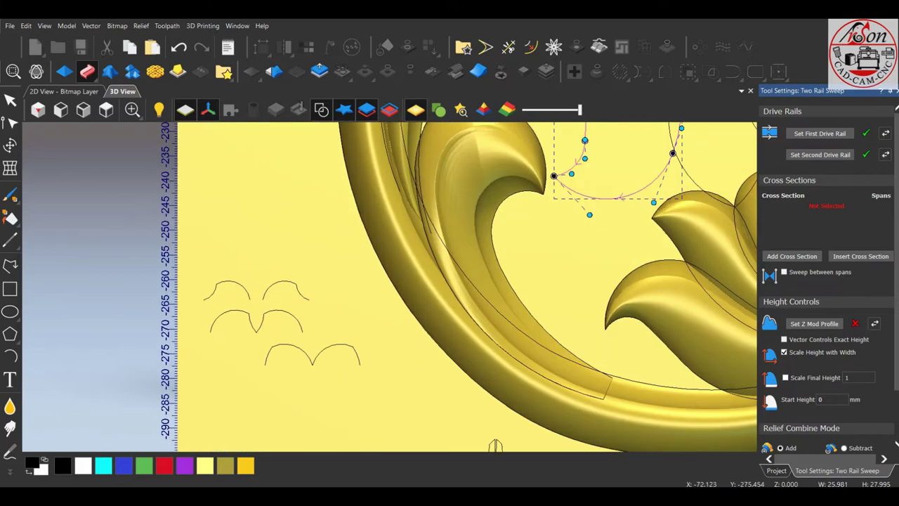
click(267, 355)
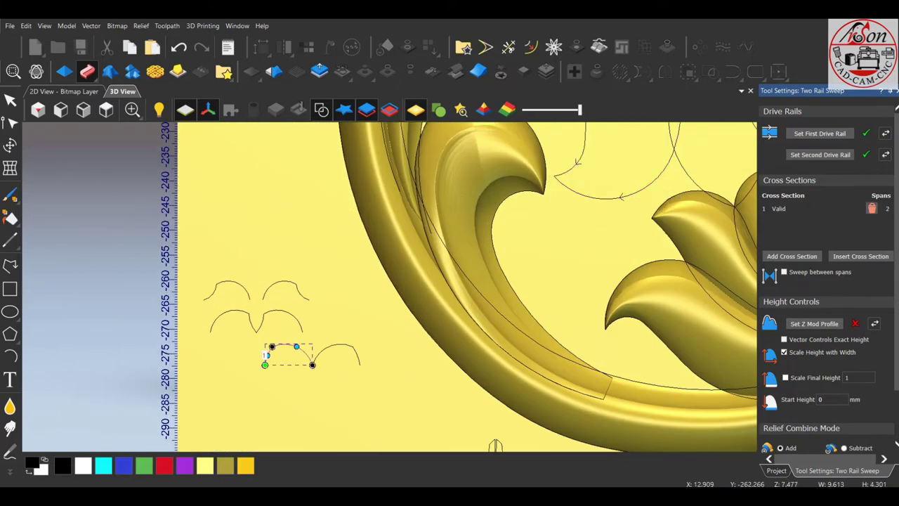
- Give the first petal a Scale Final Height of 11 and apply it to the relief
scroll(337, 313, down, 2)
scroll(338, 313, down, 2)
scroll(506, 211, up, 2)
scroll(506, 211, up, 2)
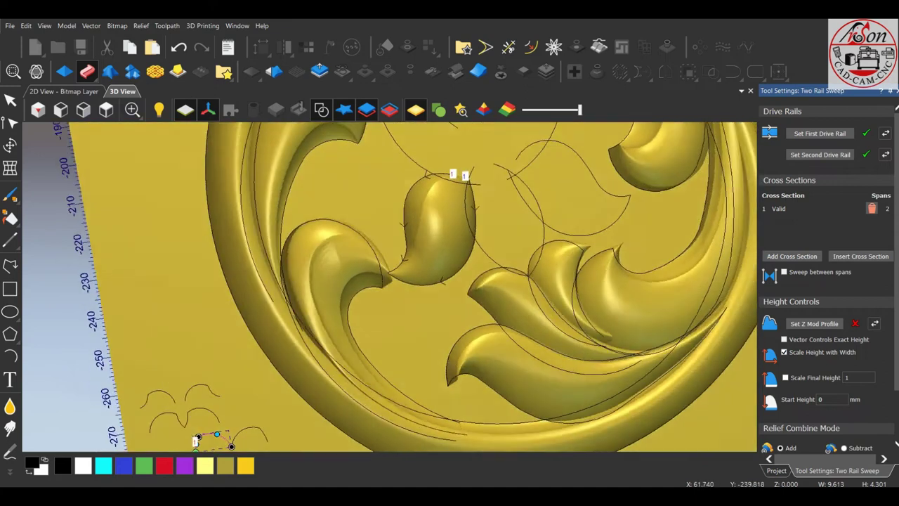
drag(506, 211, 436, 232)
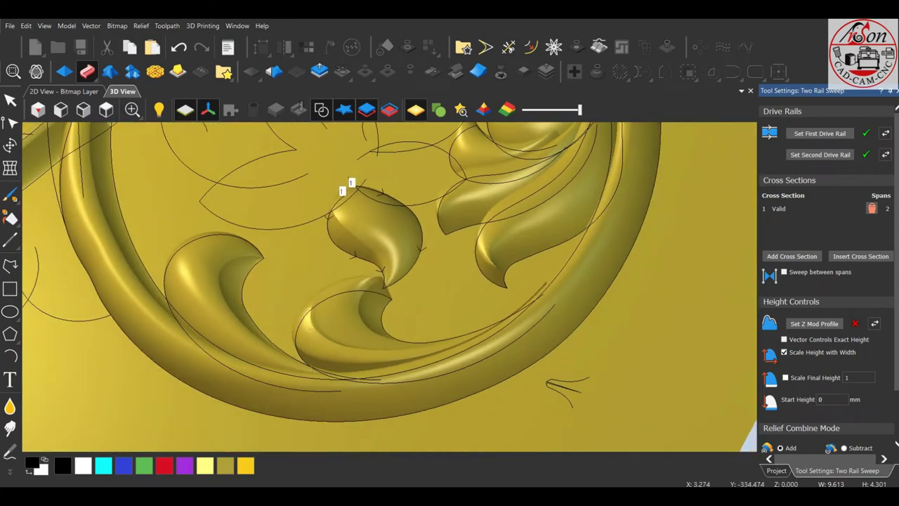
scroll(826, 380, down, 1)
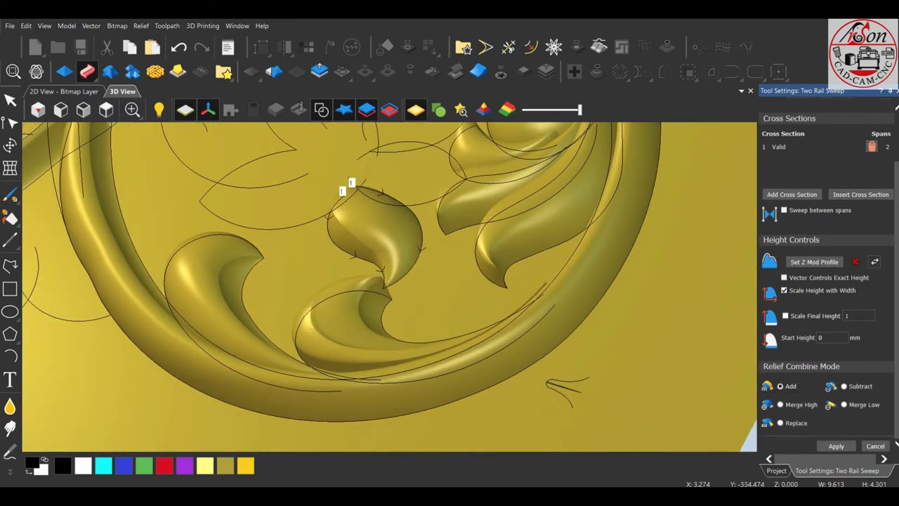
click(785, 315)
click(850, 315)
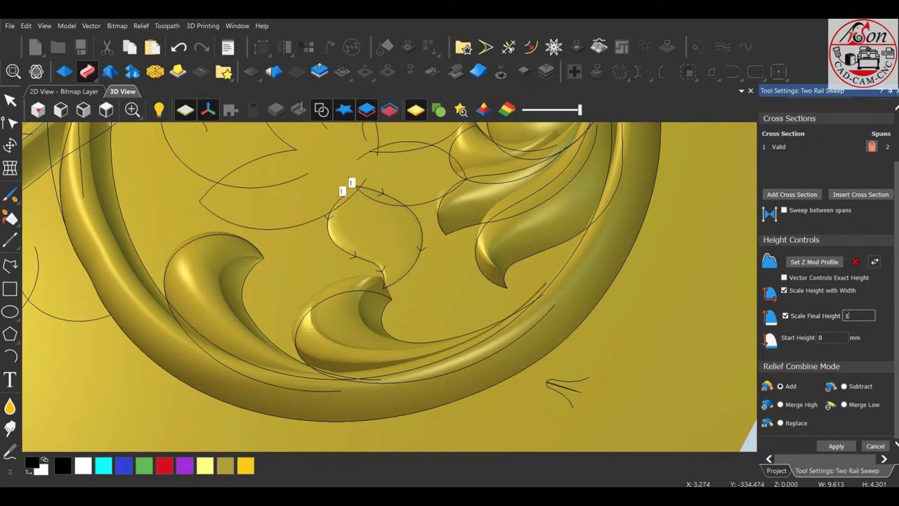
text(1)
key(Return)
scroll(404, 425, down, 3)
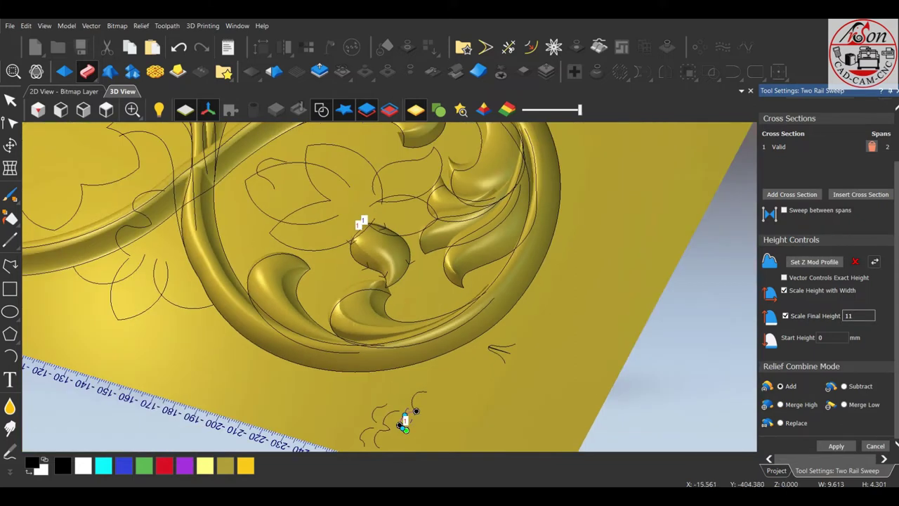
key(Return)
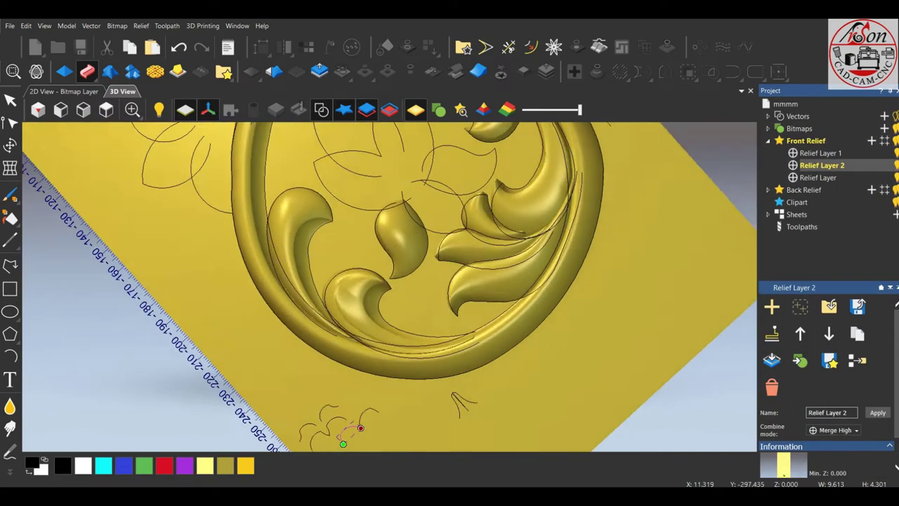
- Sweep the second petal between its rails with the curl as cross section
drag(404, 425, 438, 174)
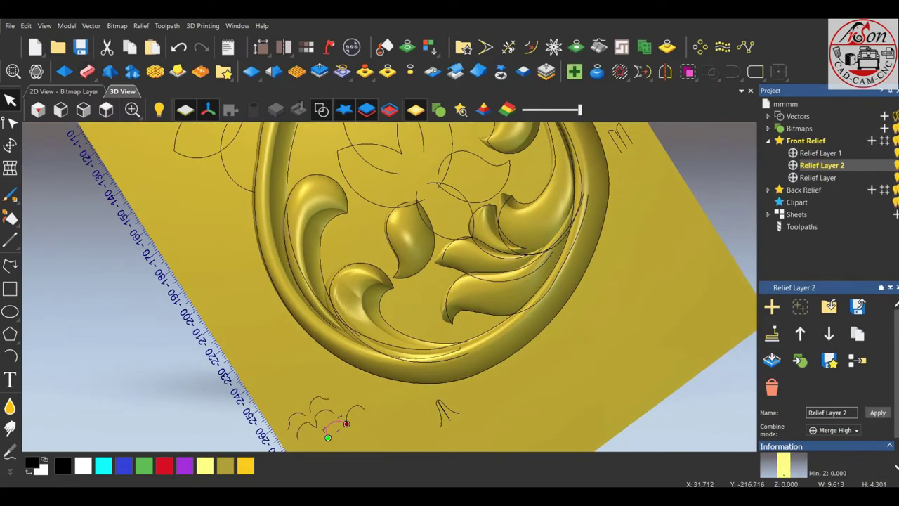
shift+click(464, 200)
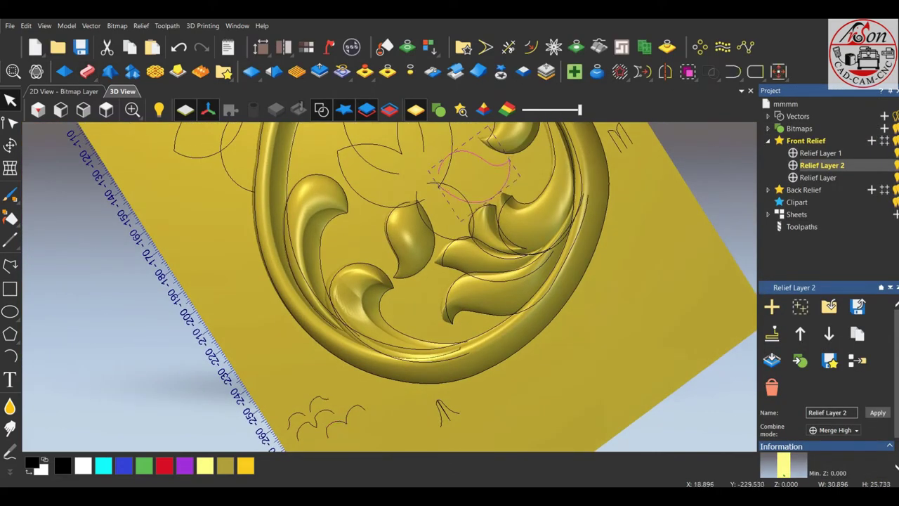
click(87, 72)
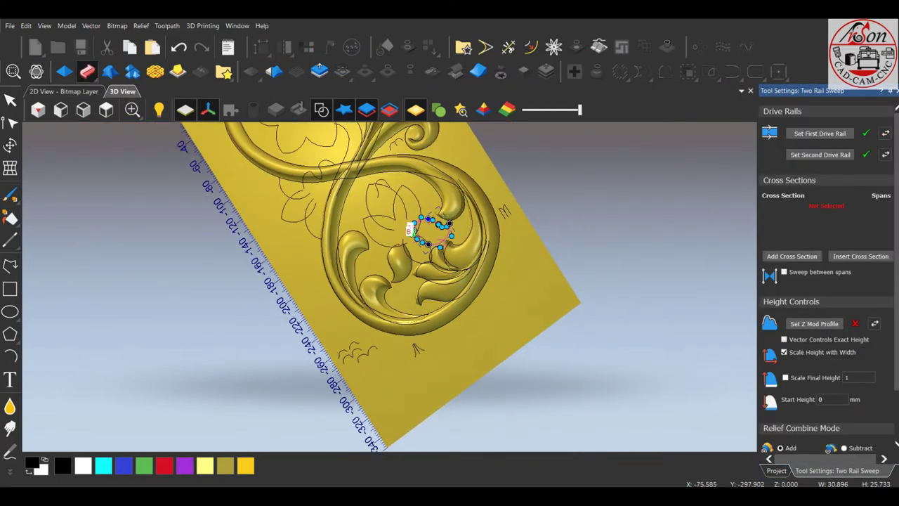
scroll(354, 362, up, 3)
click(366, 348)
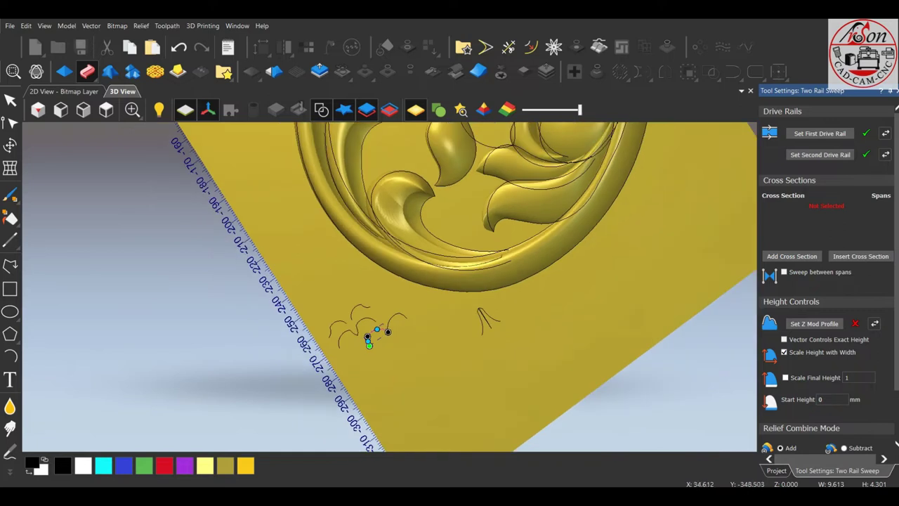
click(792, 256)
- Enable Scale Final Height of 11 for the second petal and apply it
scroll(421, 201, down, 3)
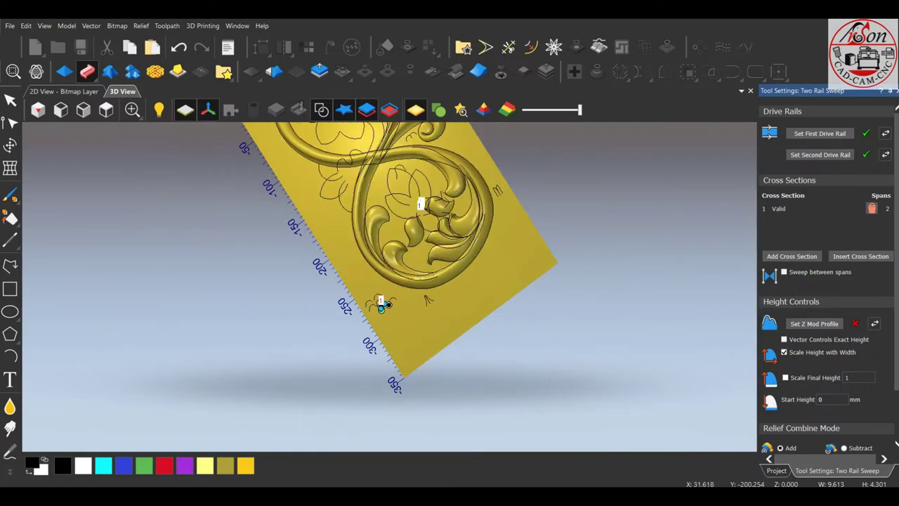
scroll(386, 255, up, 4)
scroll(379, 263, up, 1)
scroll(391, 268, up, 2)
click(786, 377)
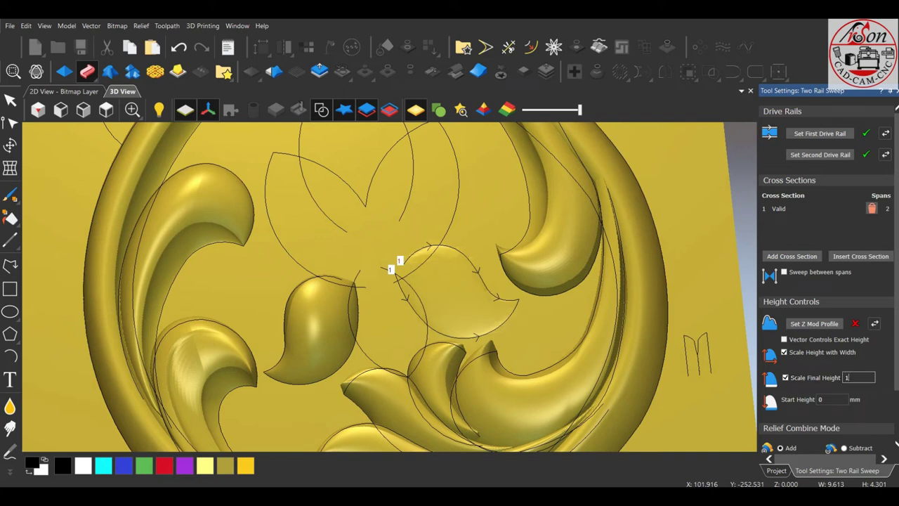
scroll(895, 442, down, 2)
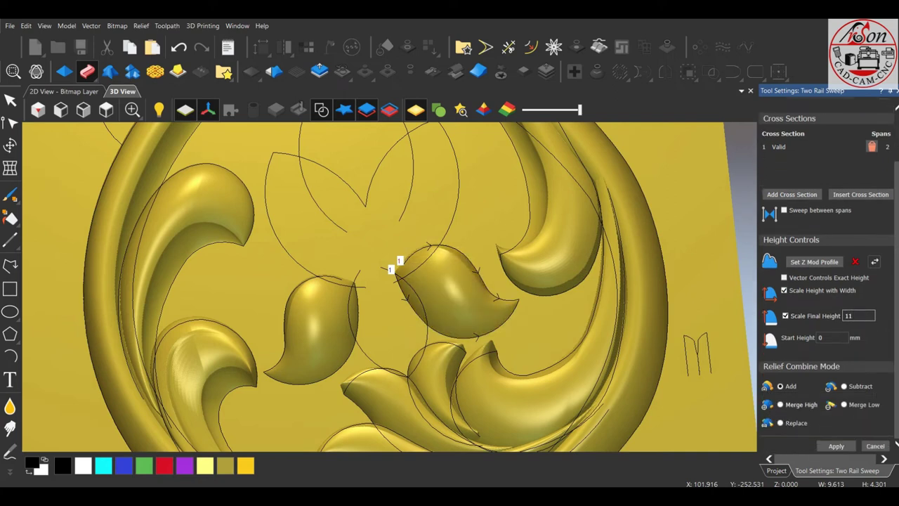
click(836, 446)
- Start a third petal sweep beside the central leaf, then cancel it
click(350, 316)
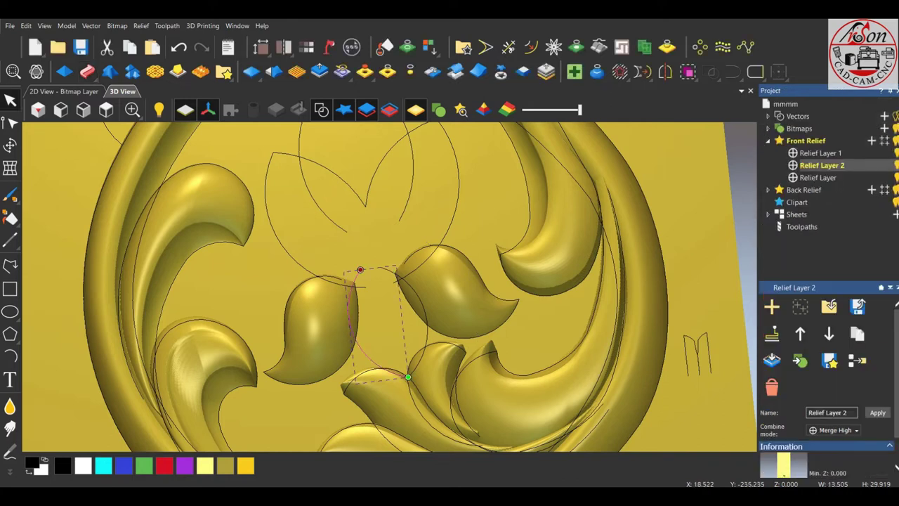
shift+click(426, 323)
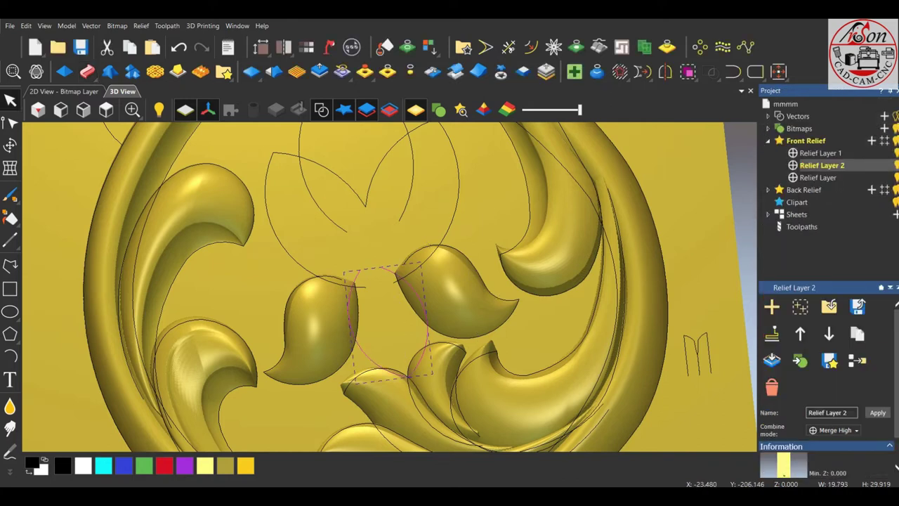
click(88, 71)
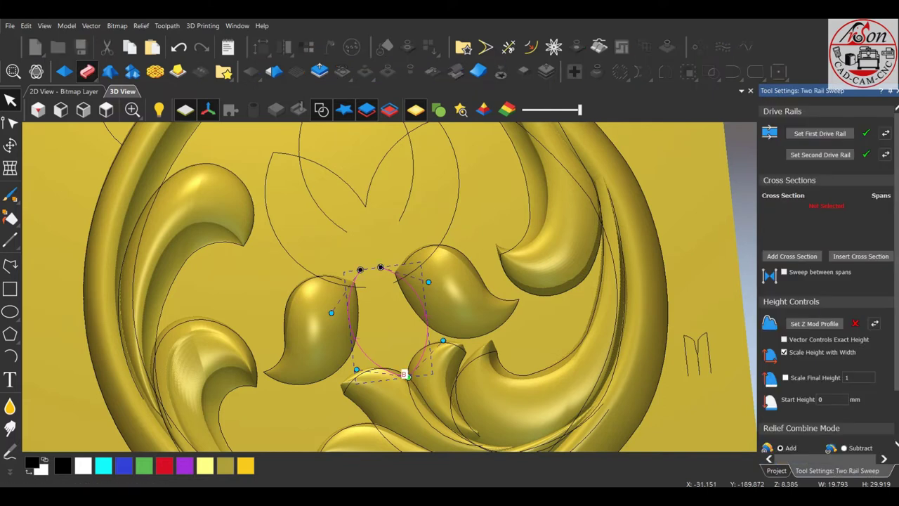
scroll(190, 341, down, 3)
click(106, 109)
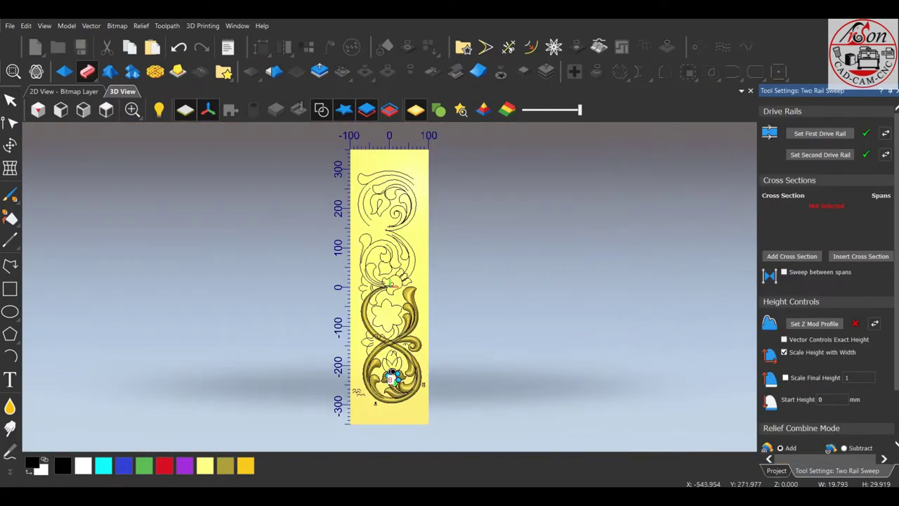
scroll(374, 413, up, 2)
scroll(374, 413, up, 3)
scroll(304, 397, up, 3)
scroll(304, 397, up, 3)
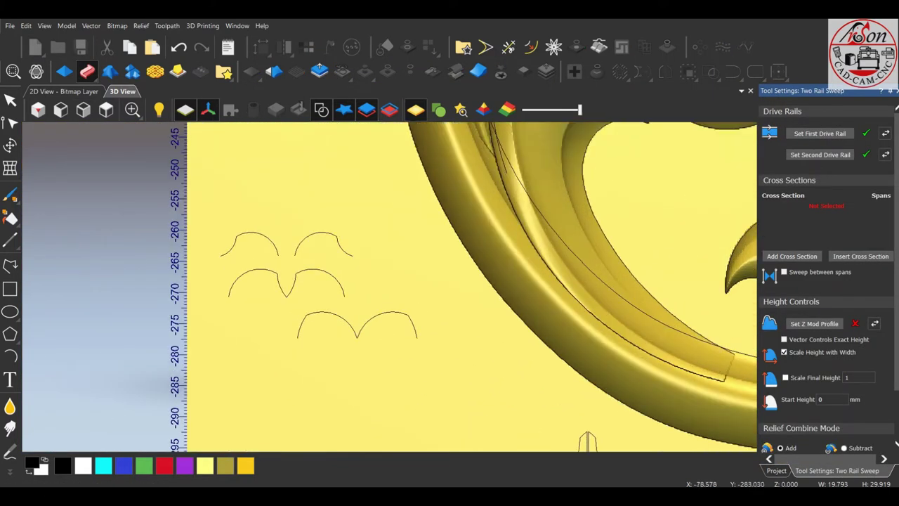
key(Escape)
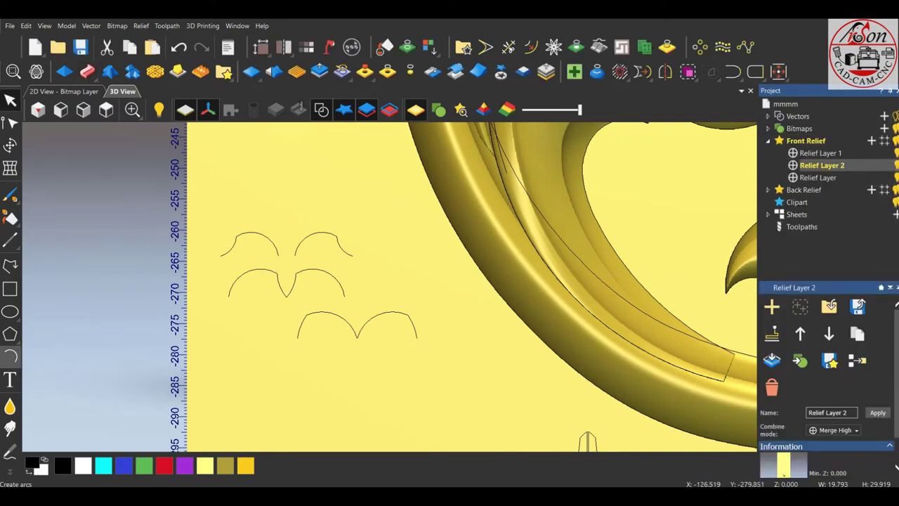
- Draw three connected arcs forming the small arch profile at bottom-left
scroll(280, 395, up, 2)
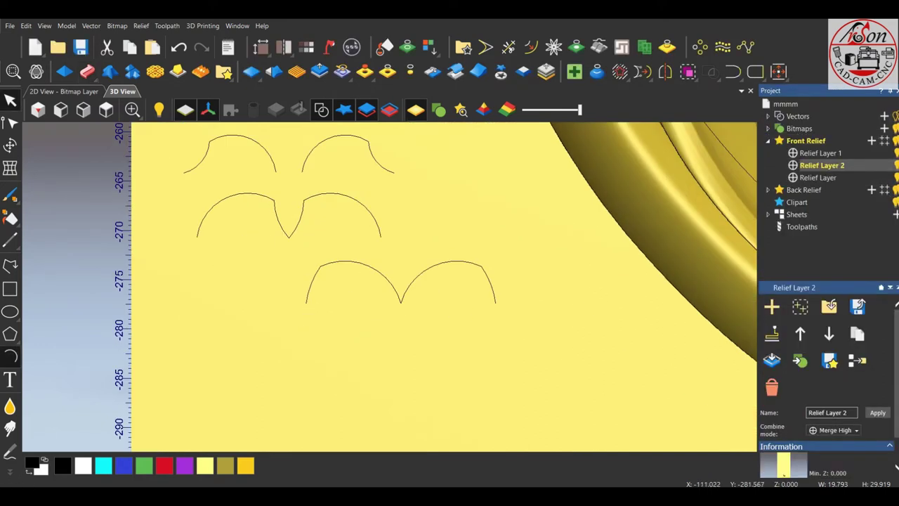
click(10, 356)
click(219, 388)
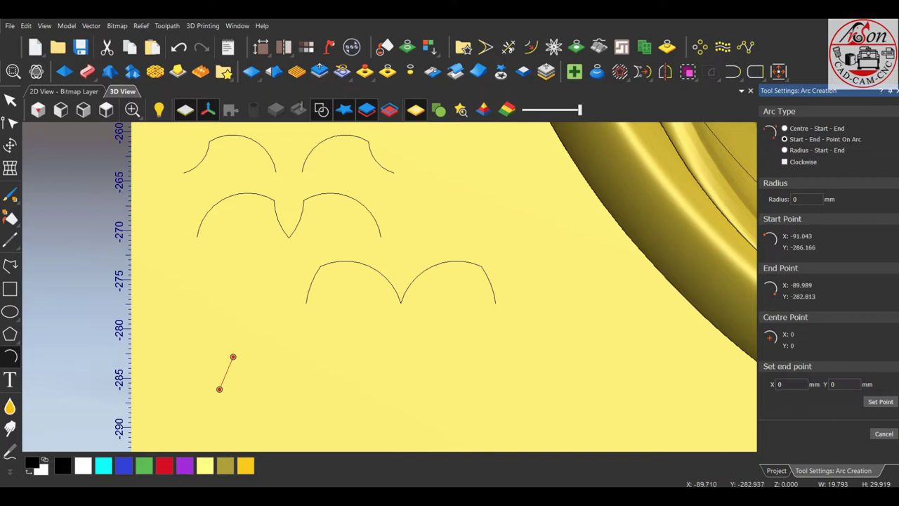
click(234, 358)
click(228, 367)
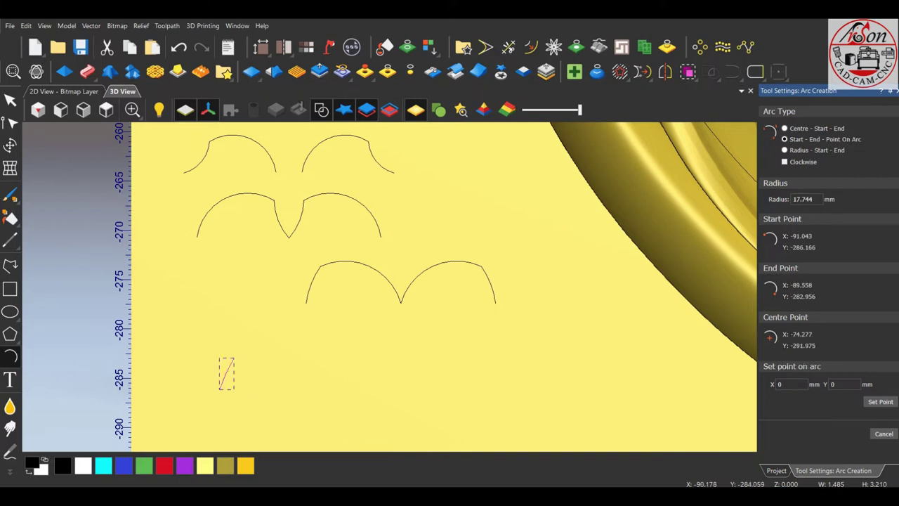
scroll(232, 361, up, 3)
click(230, 352)
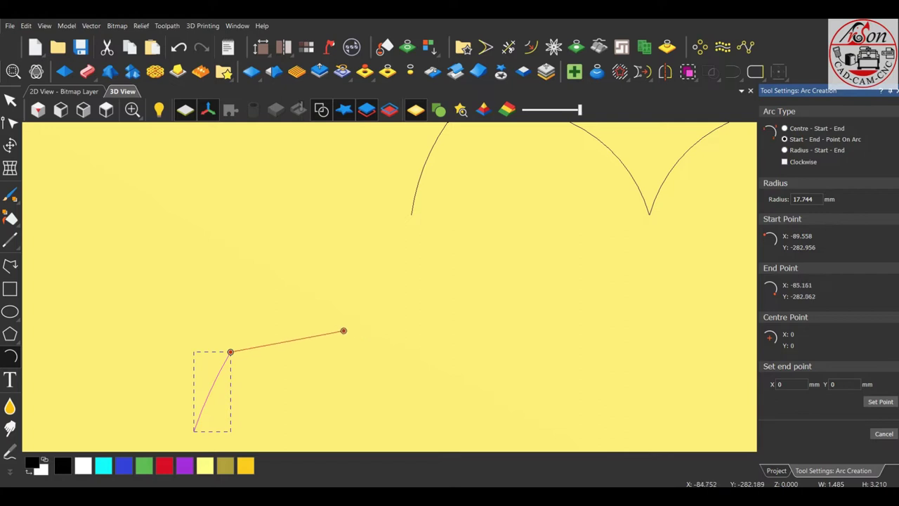
click(378, 348)
click(312, 325)
click(380, 348)
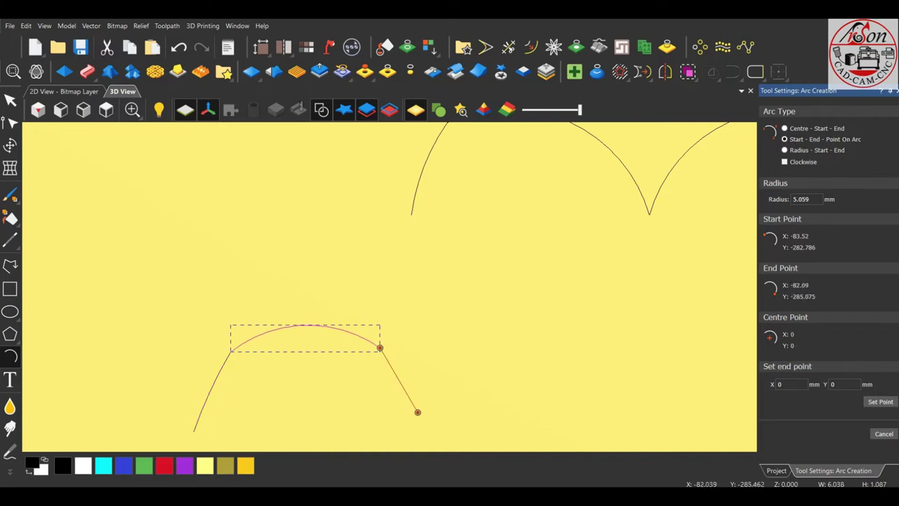
click(420, 421)
click(399, 383)
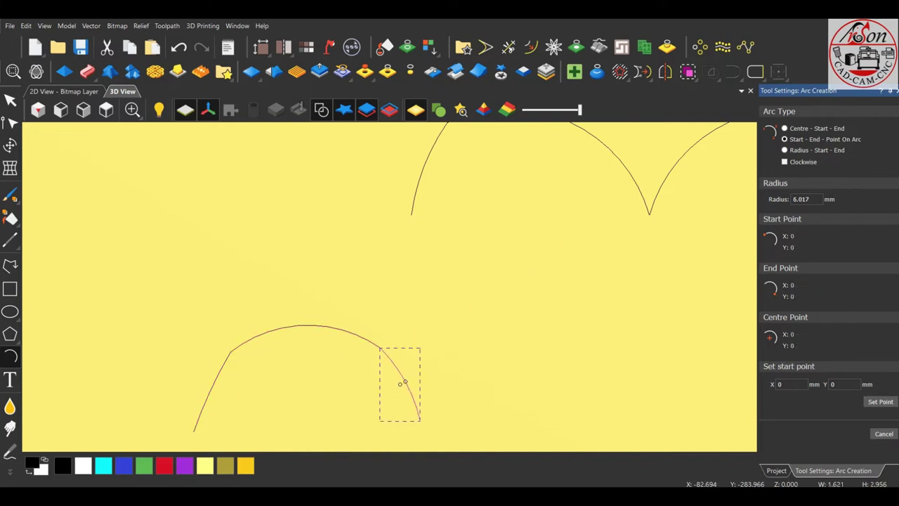
- Move the last arc's end and middle nodes to reshape it
click(10, 123)
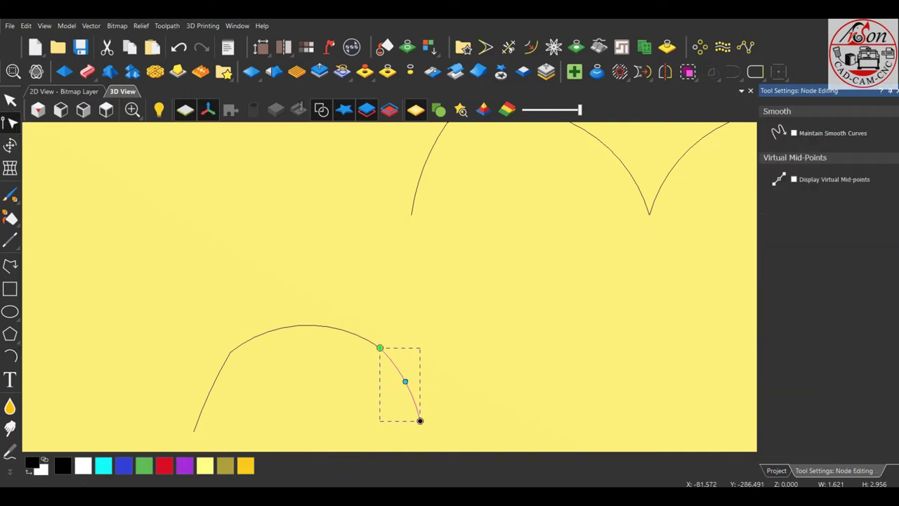
drag(420, 421, 405, 426)
drag(398, 385, 394, 387)
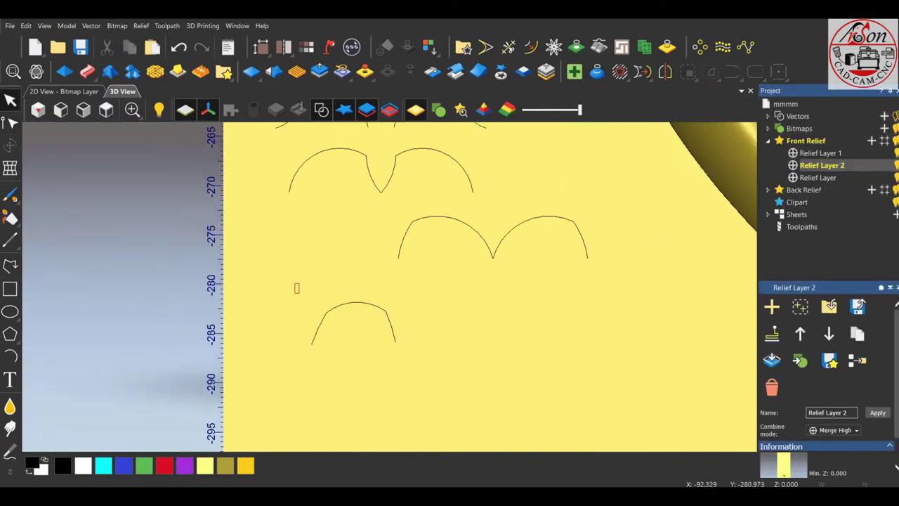
- Join the three arch pieces into one vector using Coincident Nodes
drag(297, 288, 433, 367)
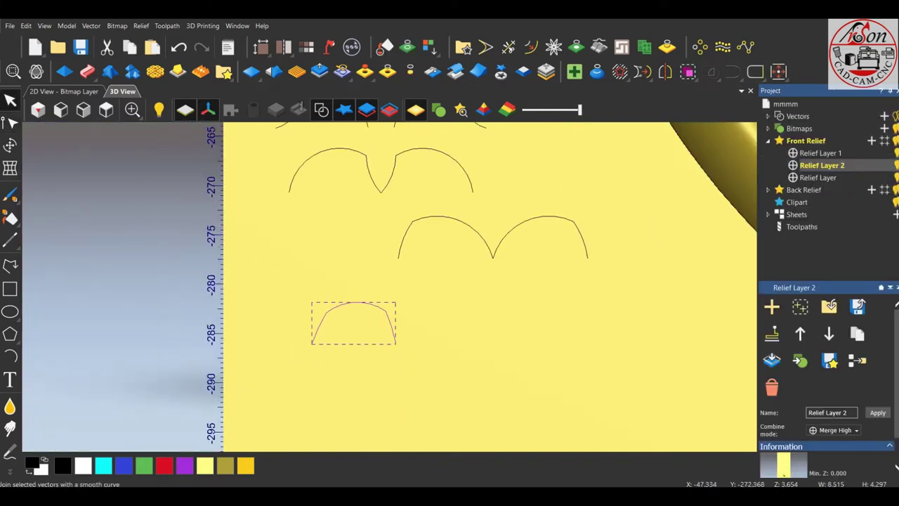
click(732, 71)
click(732, 163)
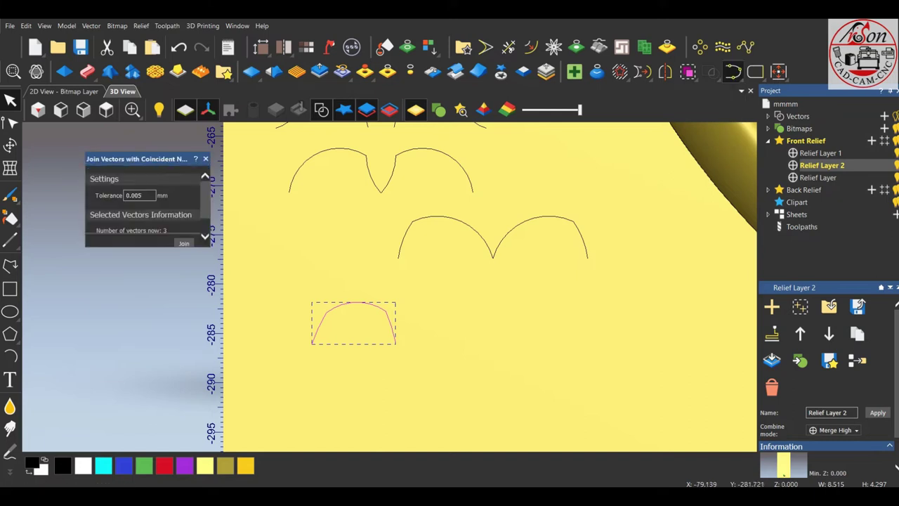
key(Return)
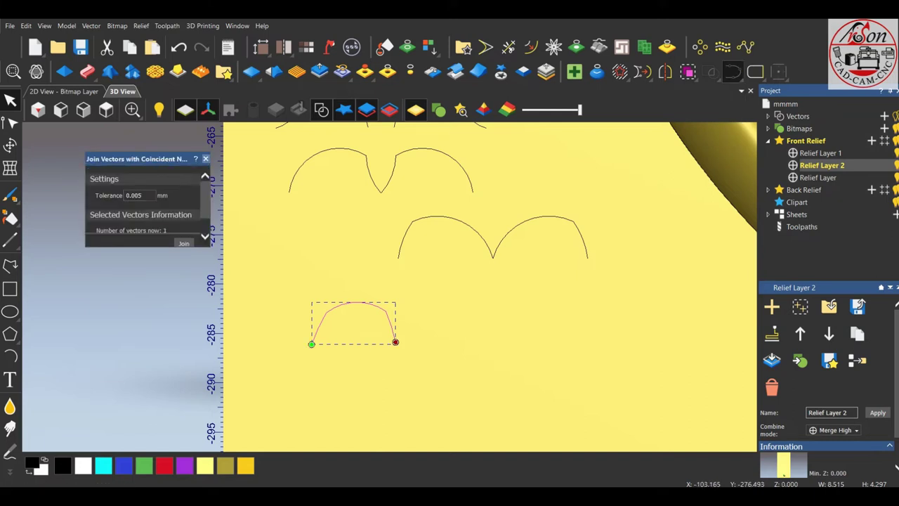
scroll(392, 291, down, 5)
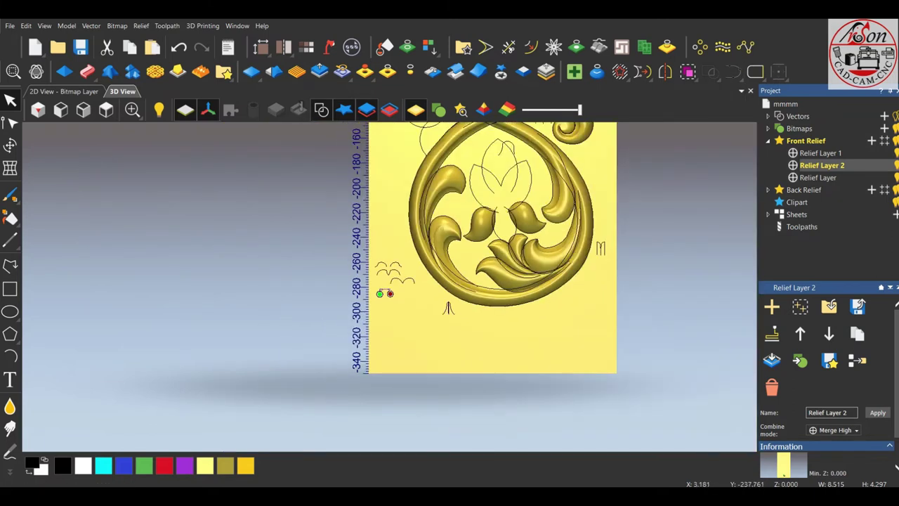
- Select the two rail vectors in the flower centre
click(504, 224)
scroll(501, 221, up, 5)
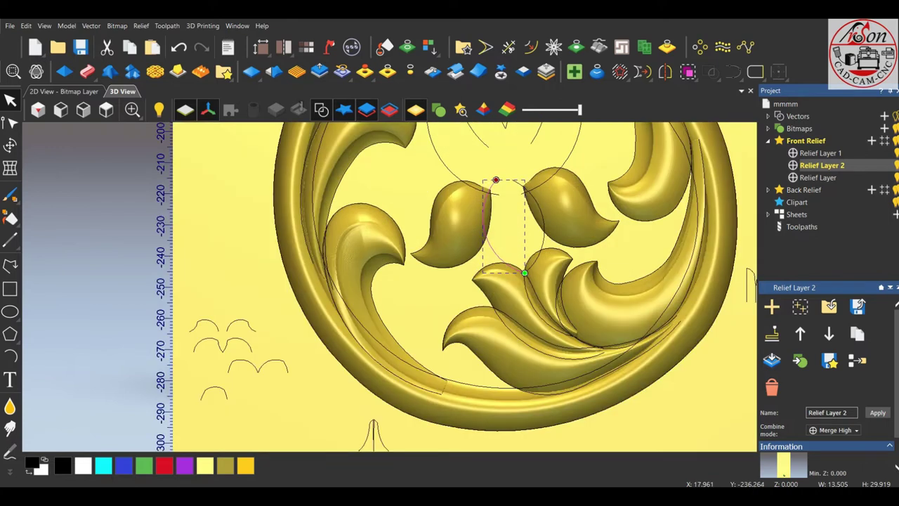
shift+click(537, 238)
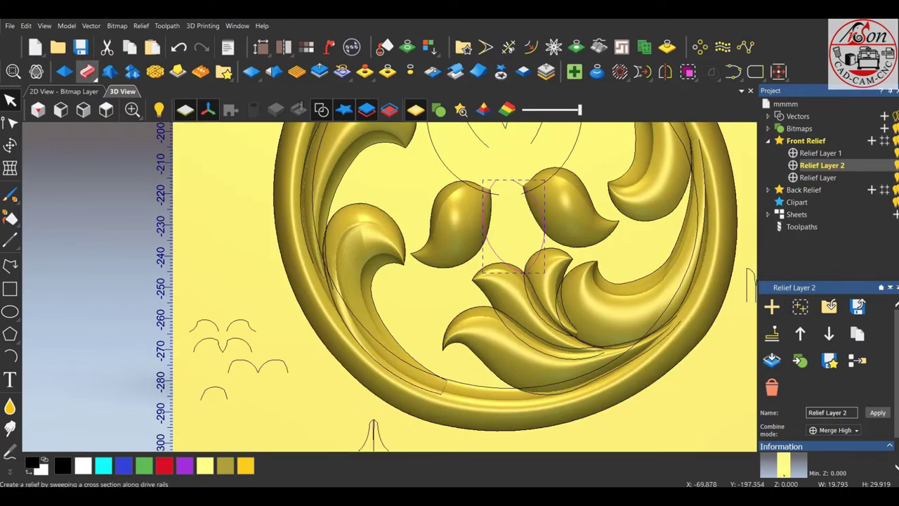
- Open Two Rail Sweep and reshape the small arch profile, undoing the last two edits
click(87, 71)
click(224, 391)
scroll(226, 401, up, 6)
scroll(227, 401, up, 3)
drag(232, 385, 235, 389)
drag(217, 337, 219, 345)
drag(172, 326, 173, 317)
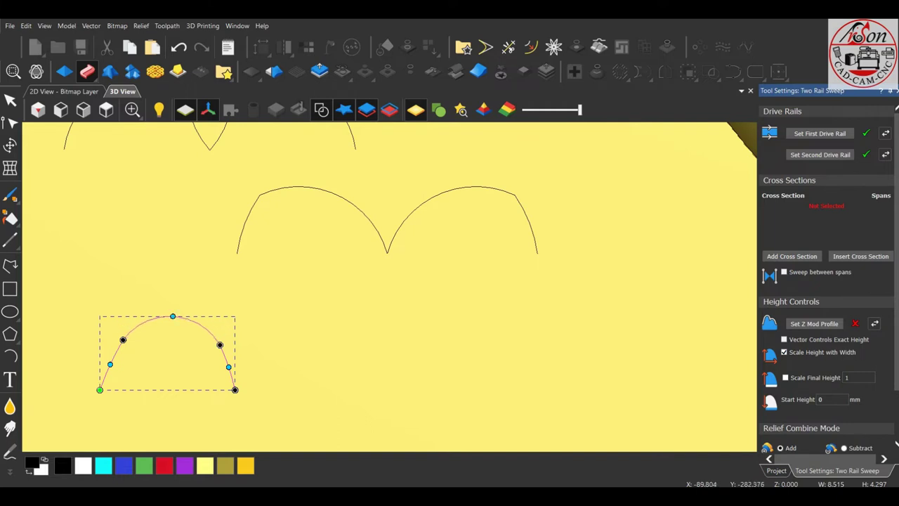
mouse_move(123, 340)
mouse_down()
mouse_move(120, 364)
mouse_move(111, 356)
mouse_move(124, 351)
mouse_up()
click(178, 47)
click(178, 47)
scroll(386, 289, down, 5)
scroll(386, 289, down, 5)
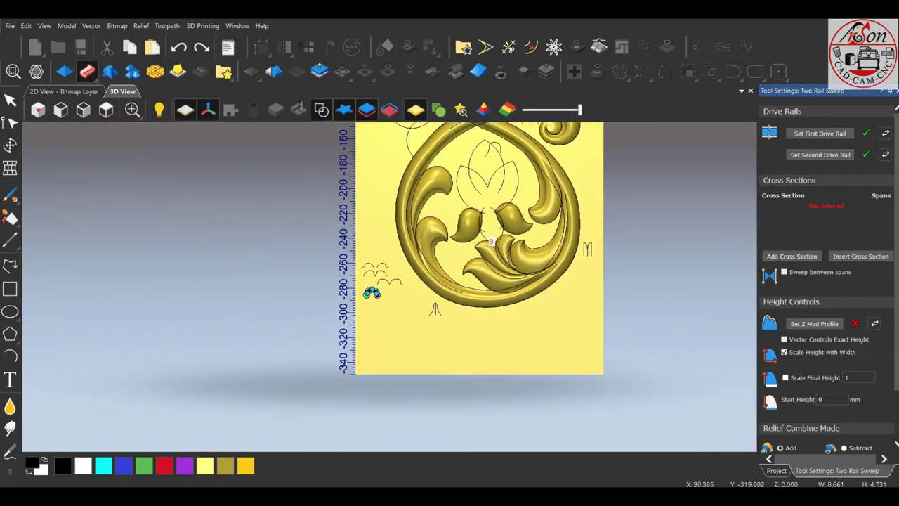
- Use the arch as the cross section, set Merge High, and apply the sweep
click(491, 241)
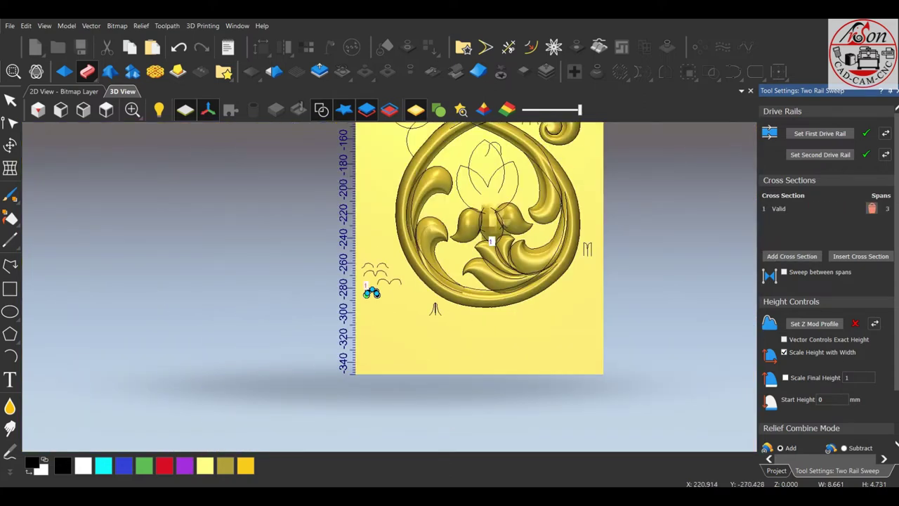
scroll(426, 287, up, 3)
scroll(414, 294, up, 1)
scroll(414, 294, up, 1)
scroll(896, 445, down, 2)
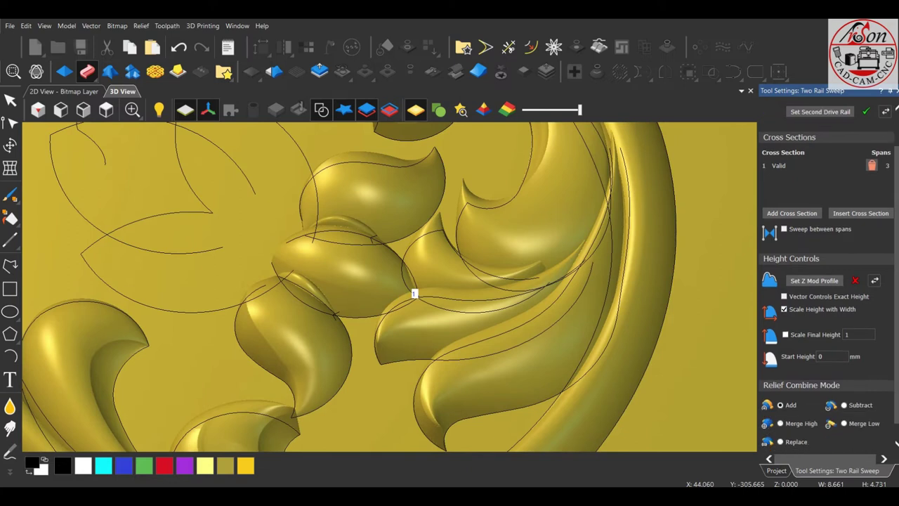
click(781, 404)
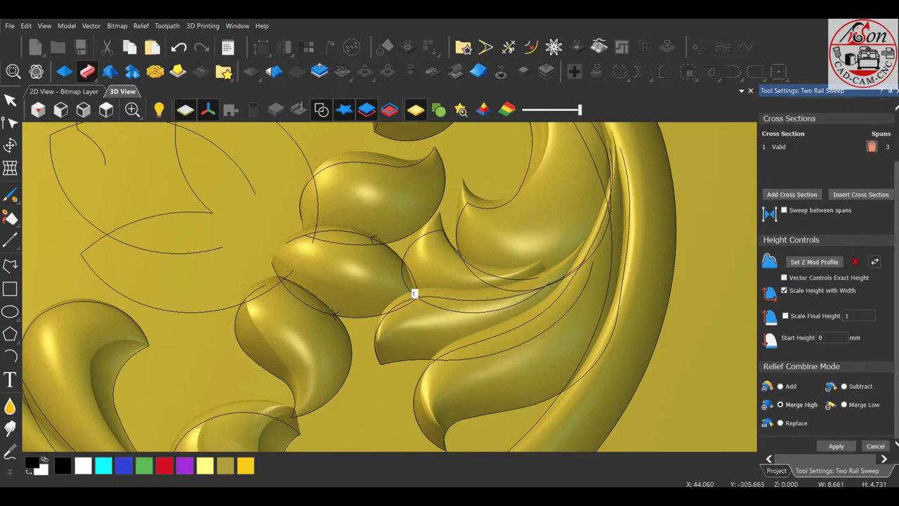
scroll(414, 294, down, 3)
drag(415, 293, 408, 307)
scroll(396, 288, up, 3)
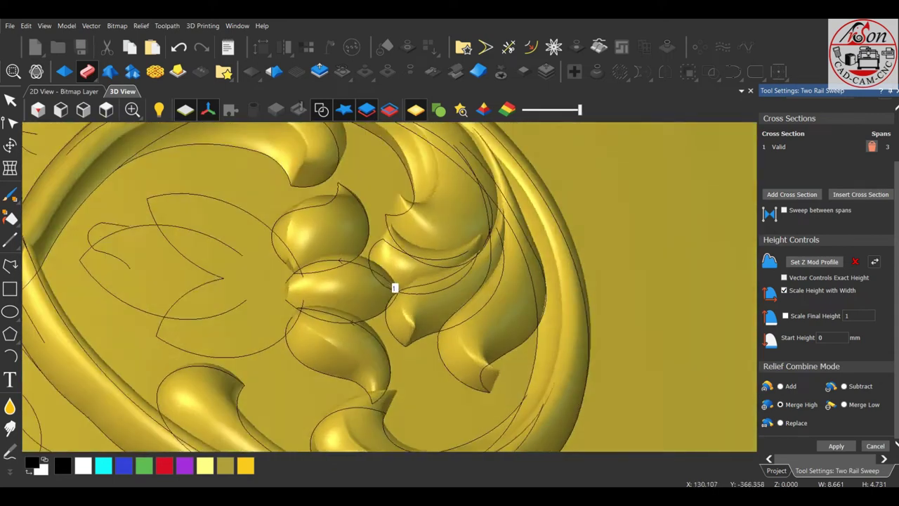
key(Return)
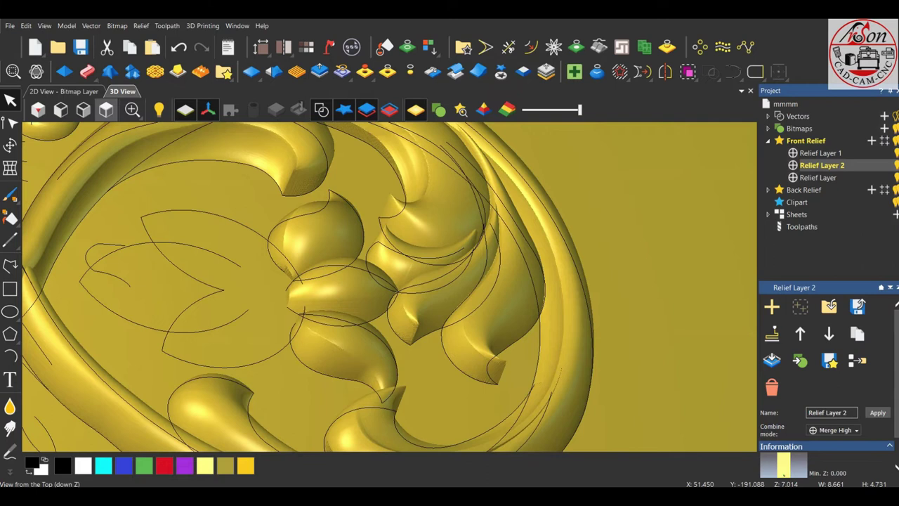
- From the top view, select the petal outline above the flower centre for node editing
click(106, 109)
scroll(389, 380, up, 2)
scroll(389, 380, up, 1)
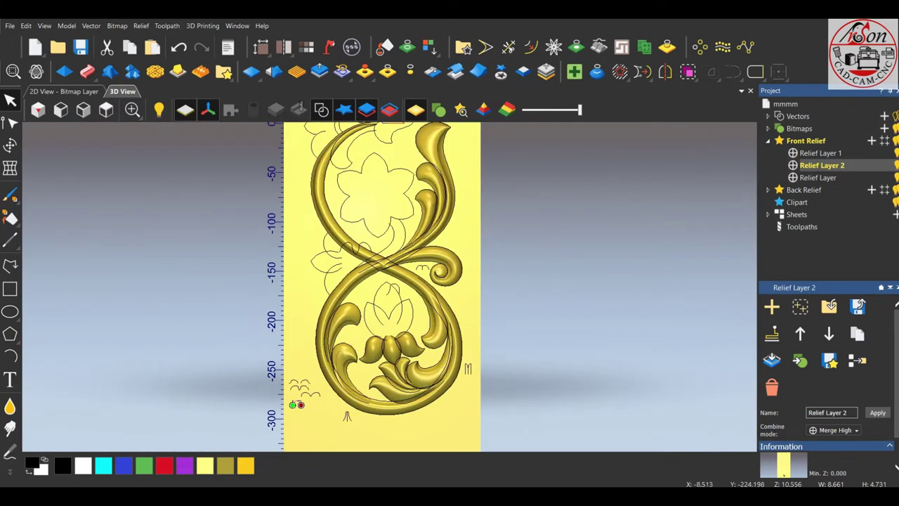
scroll(388, 380, up, 2)
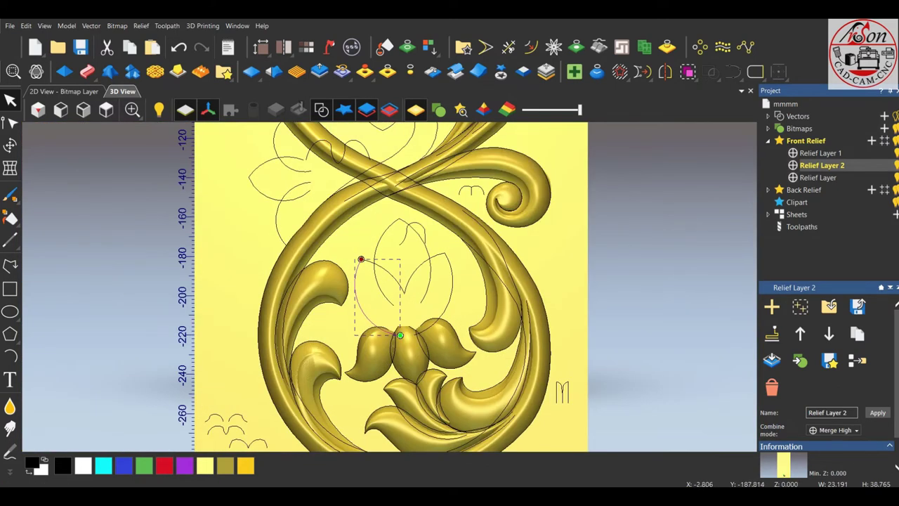
click(380, 275)
scroll(421, 311, up, 2)
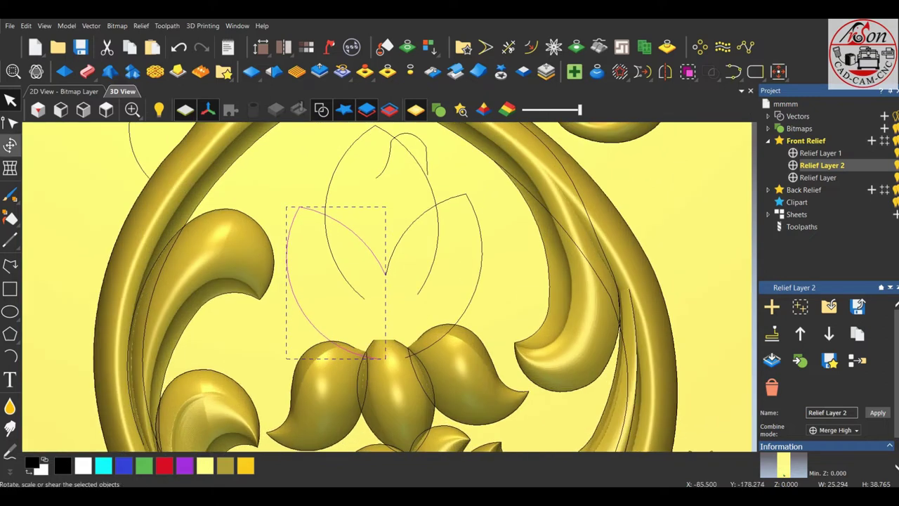
click(10, 122)
scroll(317, 367, up, 1)
- Drag the outline's nodes and handles to widen the petal toward the bud base
drag(412, 354, 461, 362)
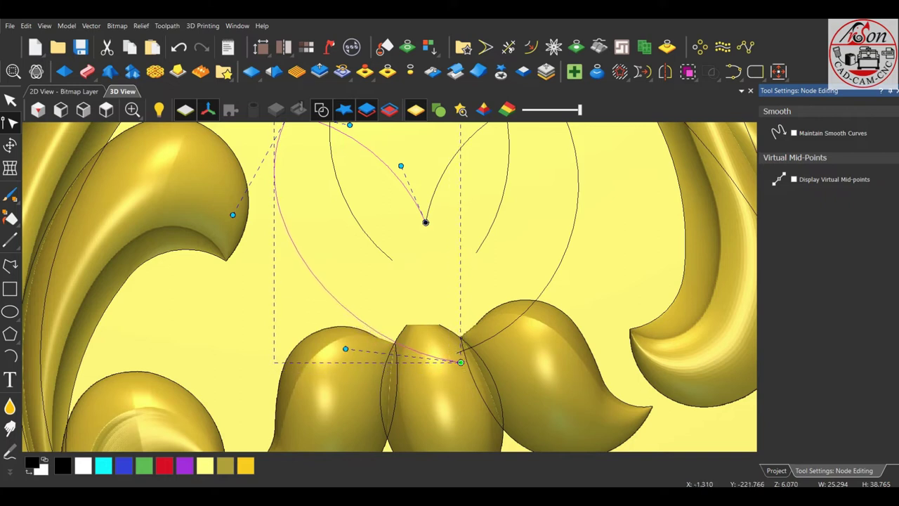
drag(345, 349, 286, 365)
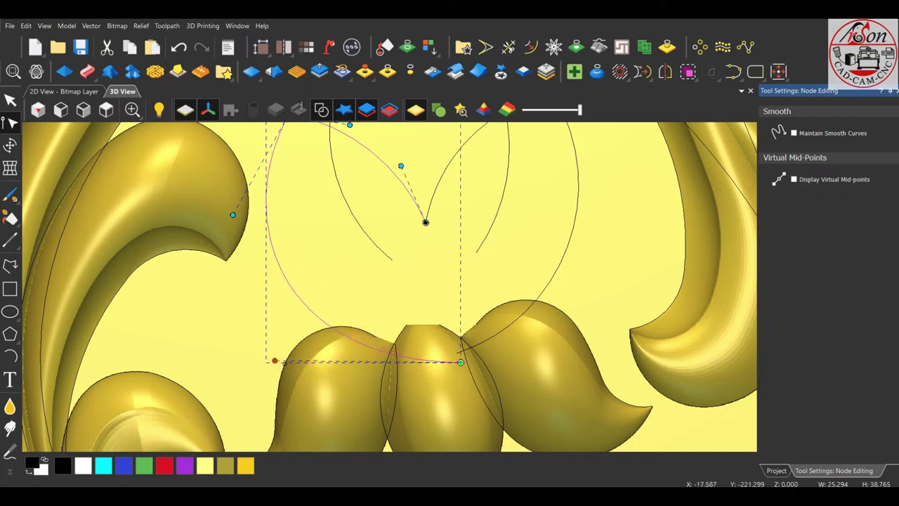
drag(425, 222, 463, 282)
drag(438, 226, 414, 176)
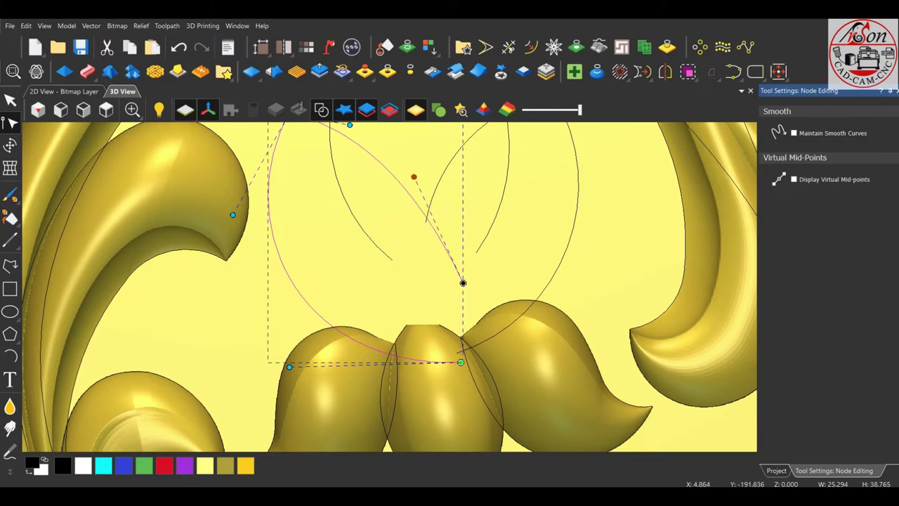
scroll(390, 286, down, 2)
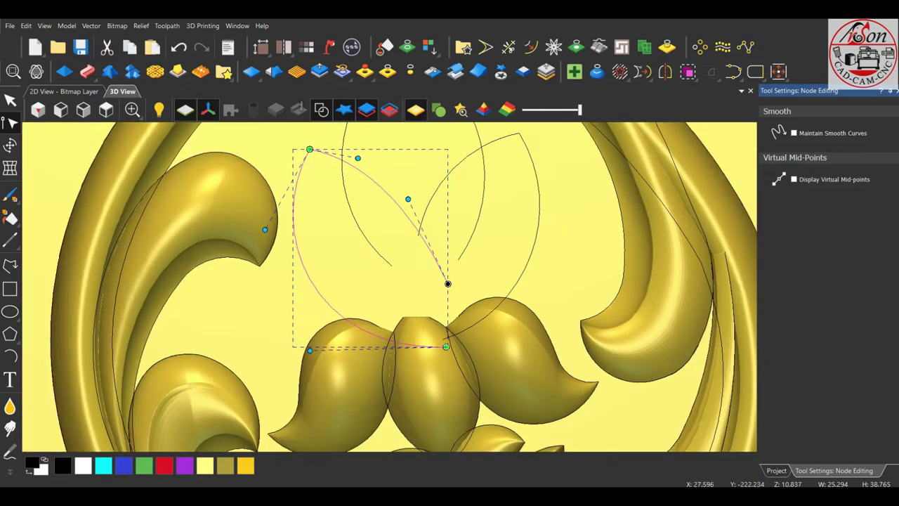
scroll(452, 360, up, 2)
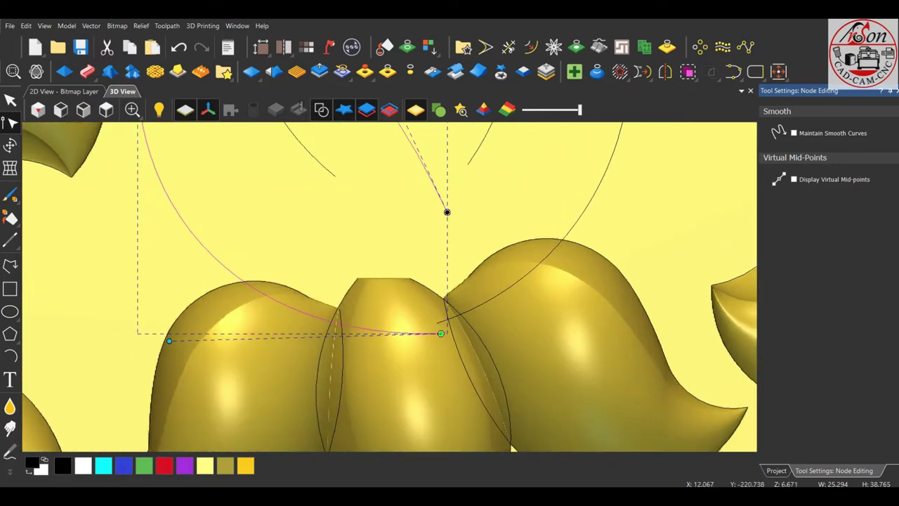
drag(440, 333, 436, 323)
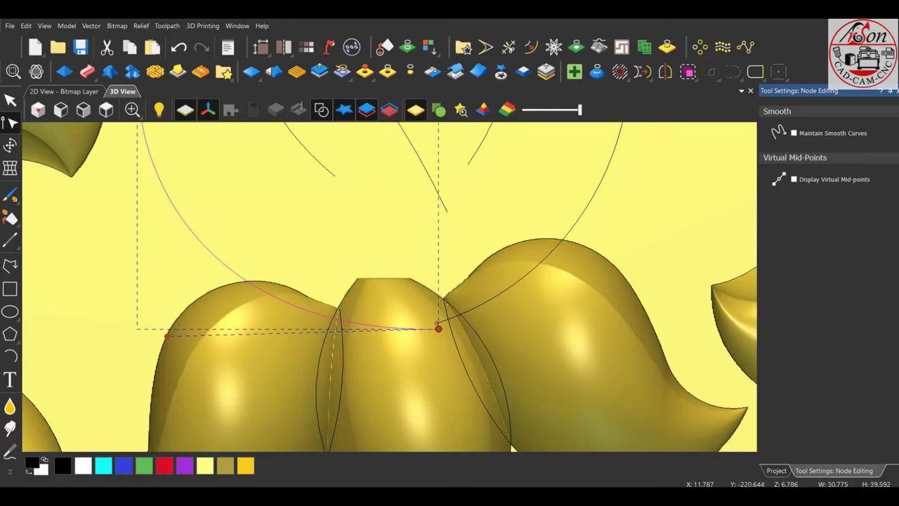
- Bring the petal tip down to the bud's base, curve it, and select the left outline
scroll(436, 323, down, 2)
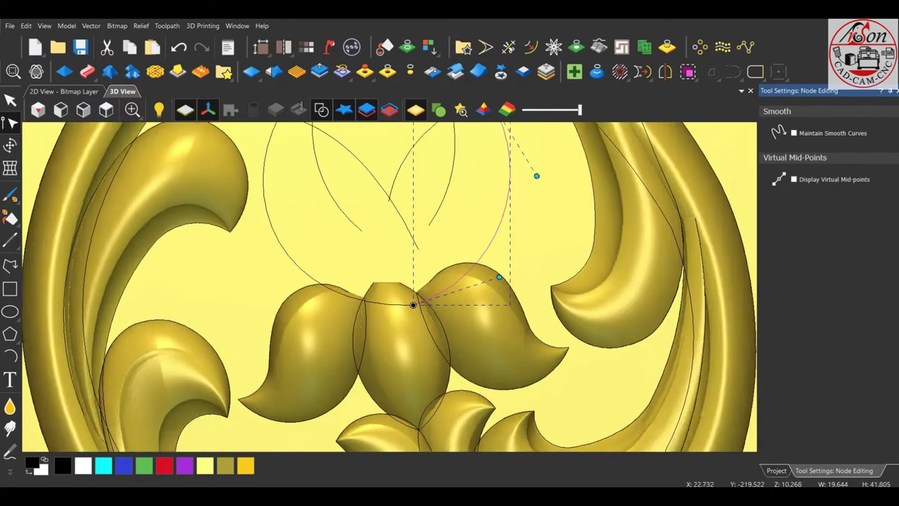
click(390, 216)
scroll(390, 214, up, 1)
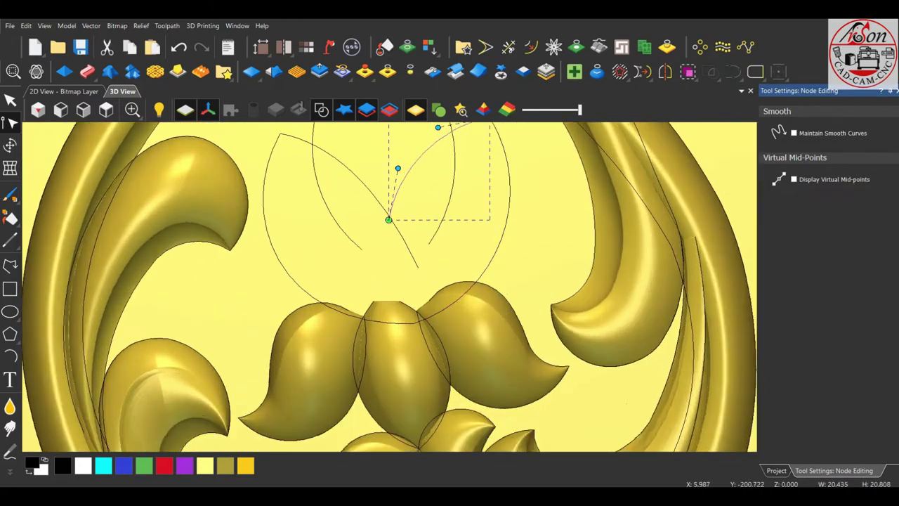
scroll(390, 215, up, 1)
drag(391, 215, 366, 344)
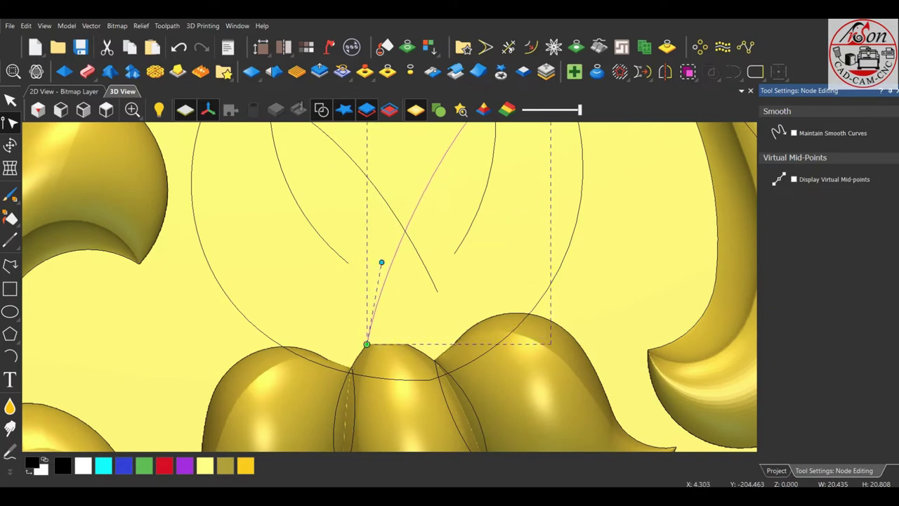
drag(381, 262, 359, 174)
scroll(391, 314, down, 1)
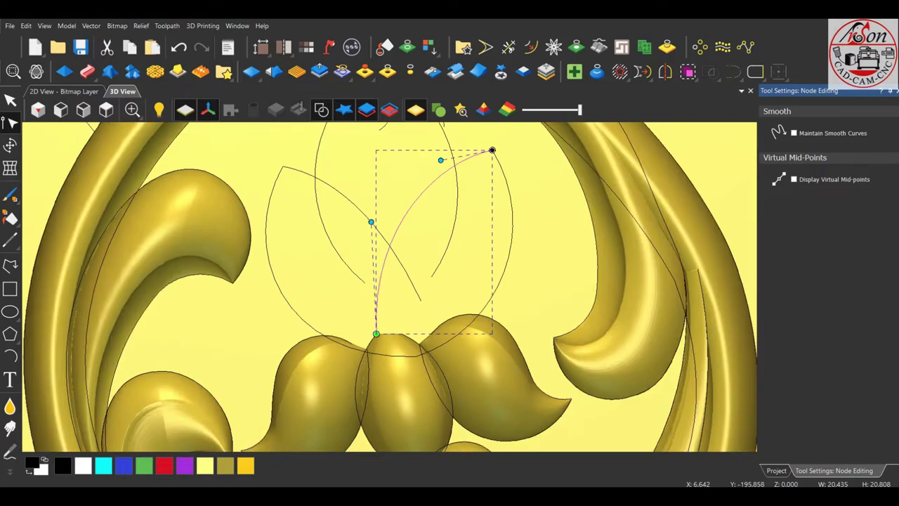
scroll(389, 285, down, 2)
key(n)
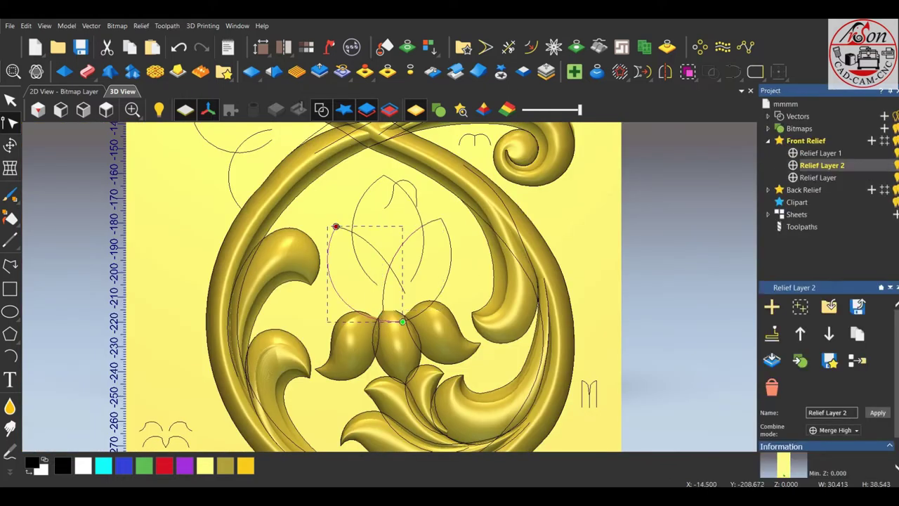
click(355, 274)
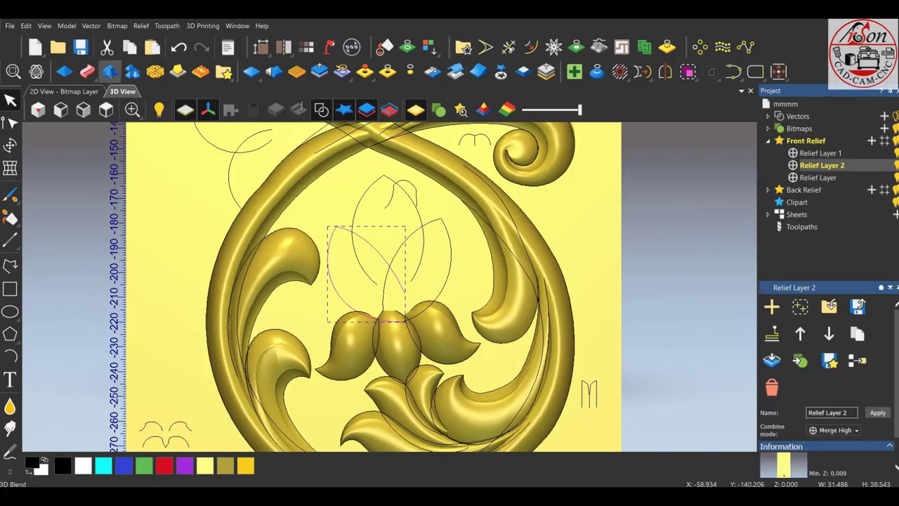
- Start a Two Rail Sweep between the petal curves using the reshaped small arc profile
click(87, 71)
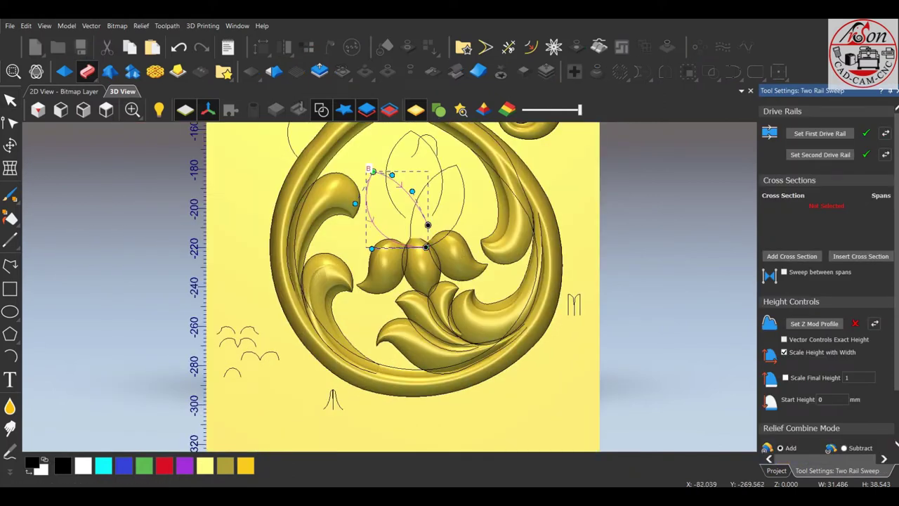
click(245, 353)
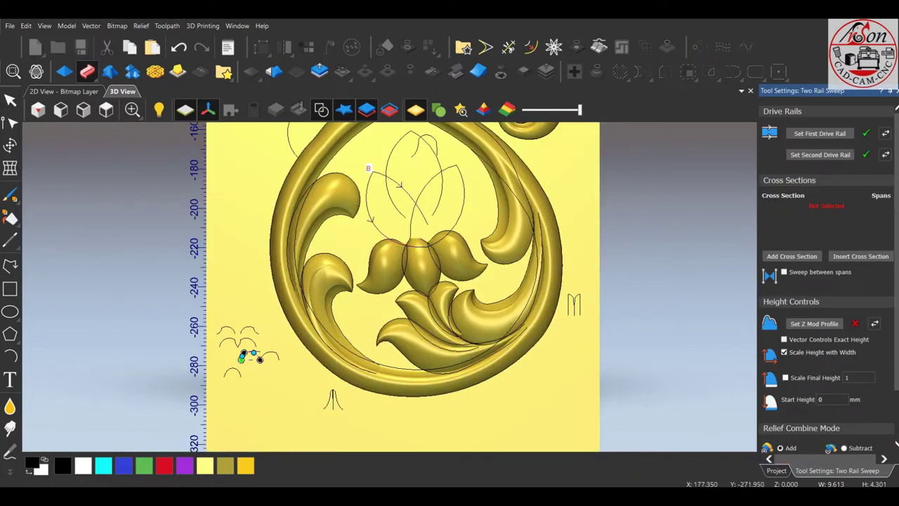
scroll(363, 171, up, 2)
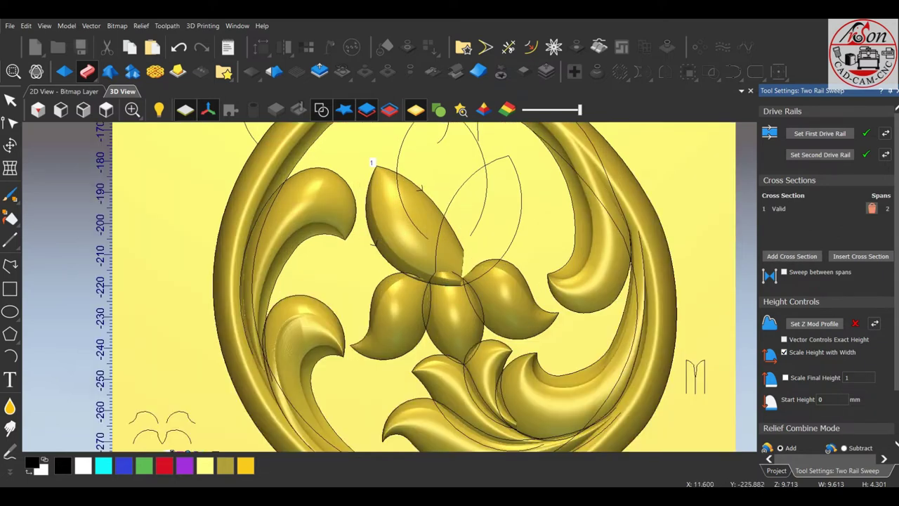
scroll(385, 281, down, 2)
drag(249, 398, 286, 398)
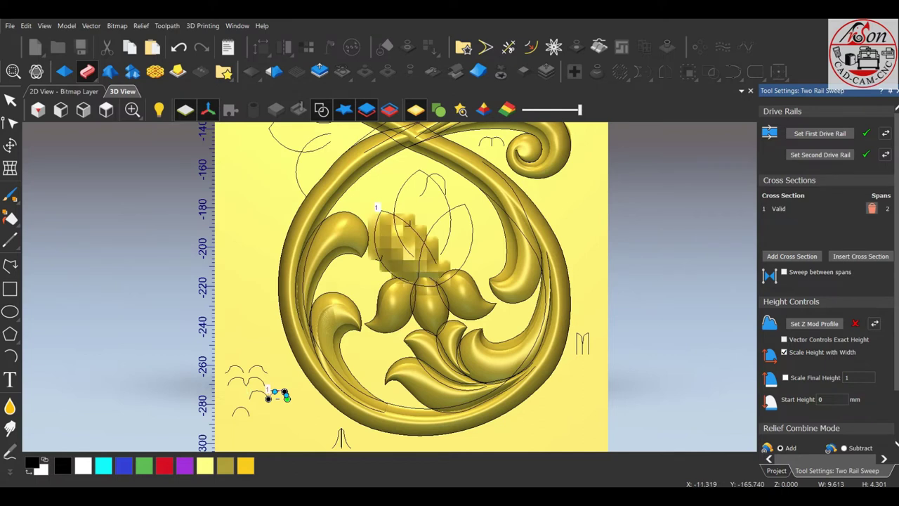
scroll(398, 217, up, 2)
drag(398, 217, 366, 176)
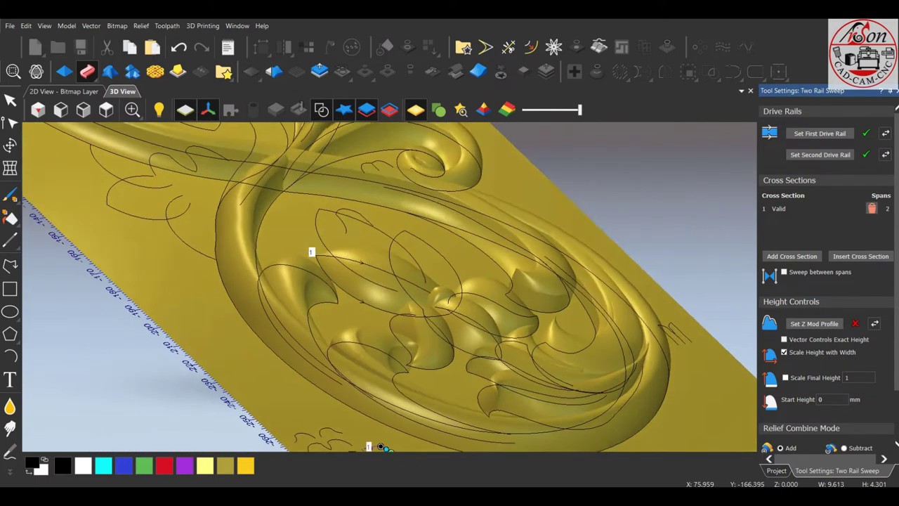
scroll(829, 281, down, 2)
- Set Merge High, scale to a final height of 11, and apply the petal
click(780, 404)
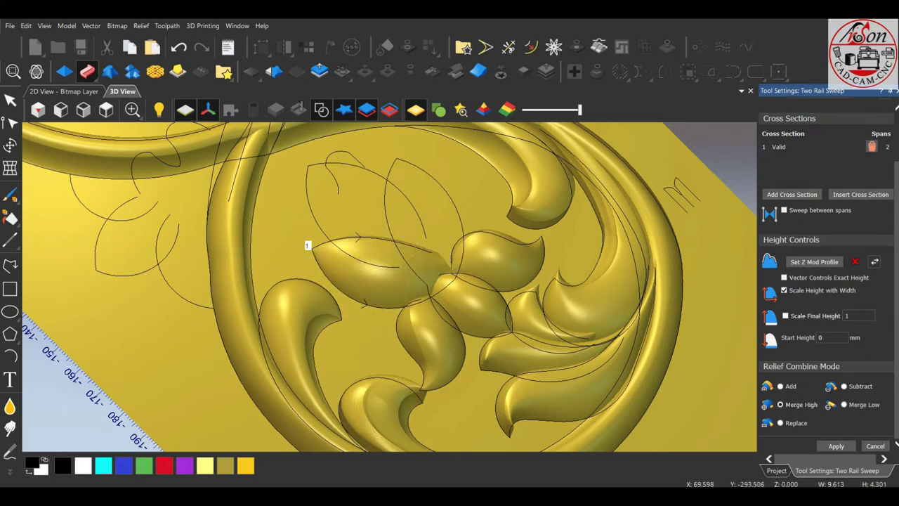
click(786, 316)
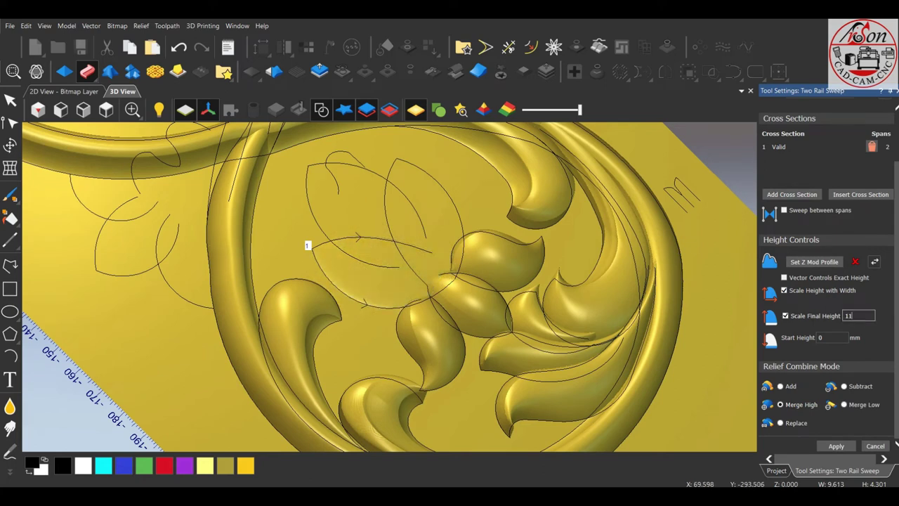
key(Return)
click(836, 445)
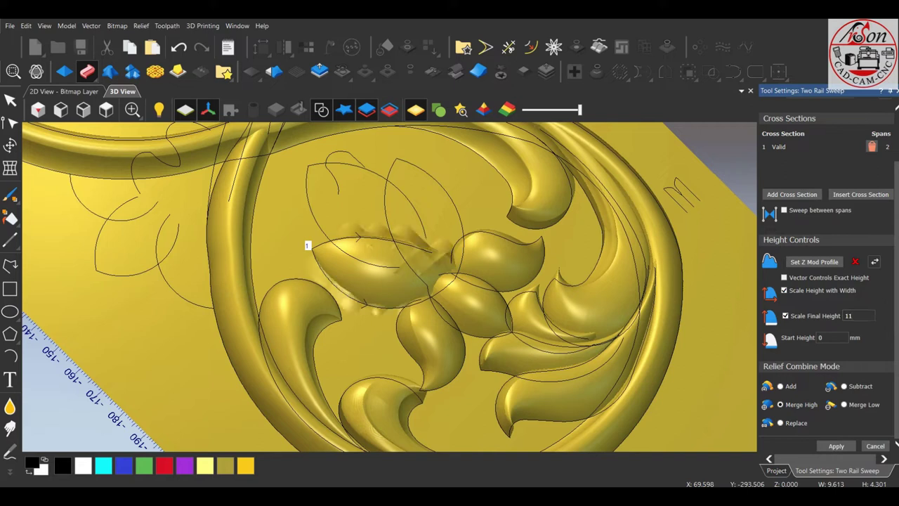
scroll(389, 286, down, 3)
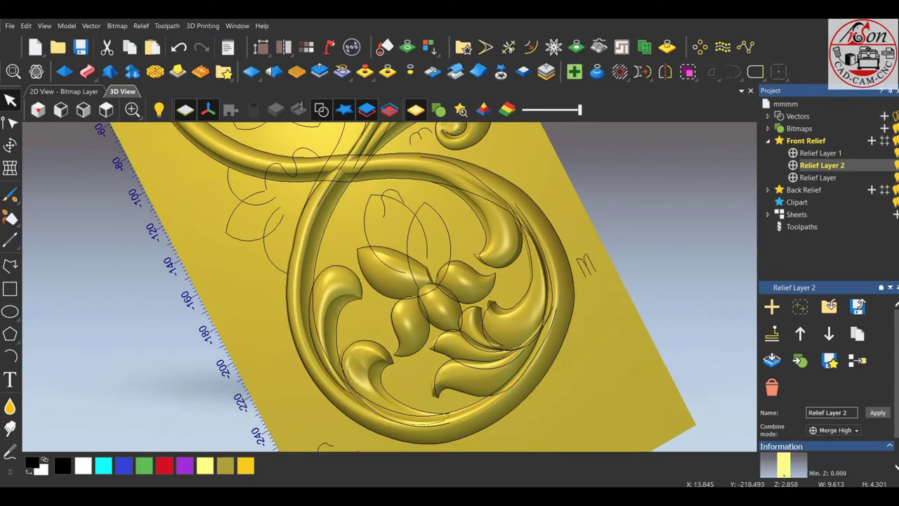
- Sweep the small arc between the two upper petal curves to form an upward petal
click(422, 246)
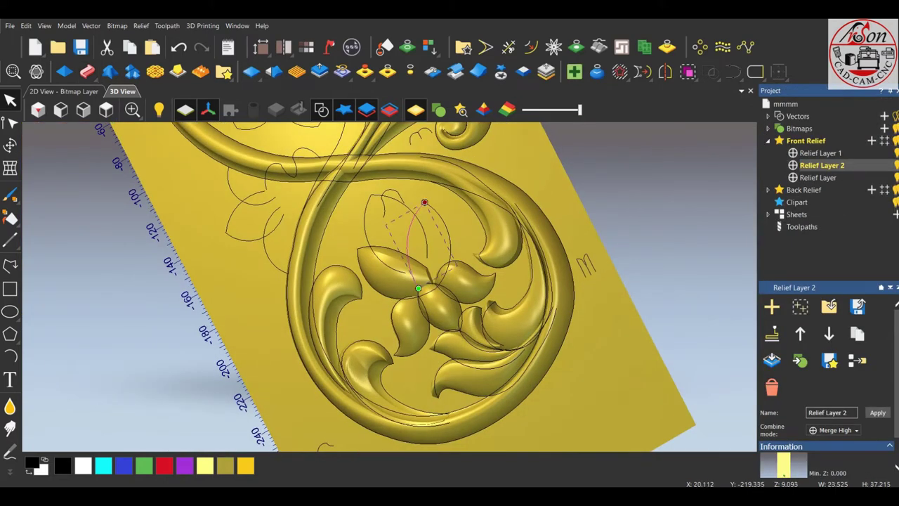
shift+click(440, 232)
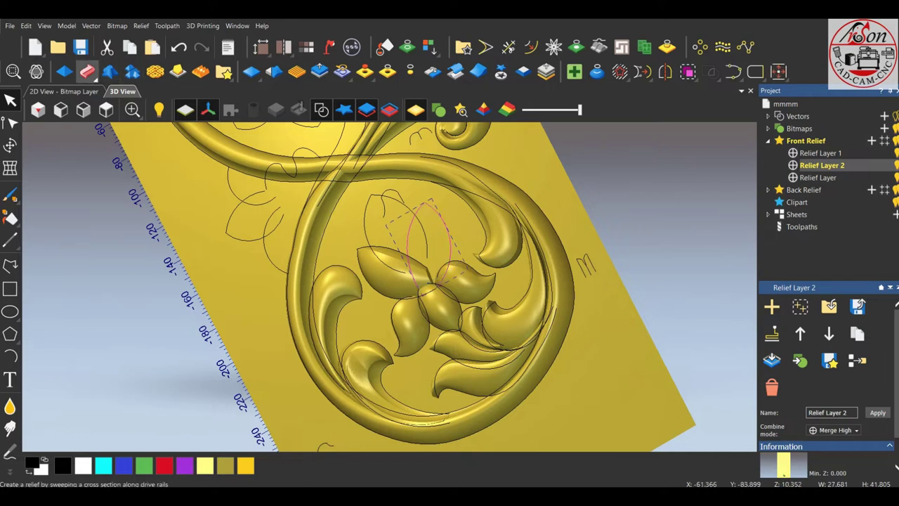
click(88, 71)
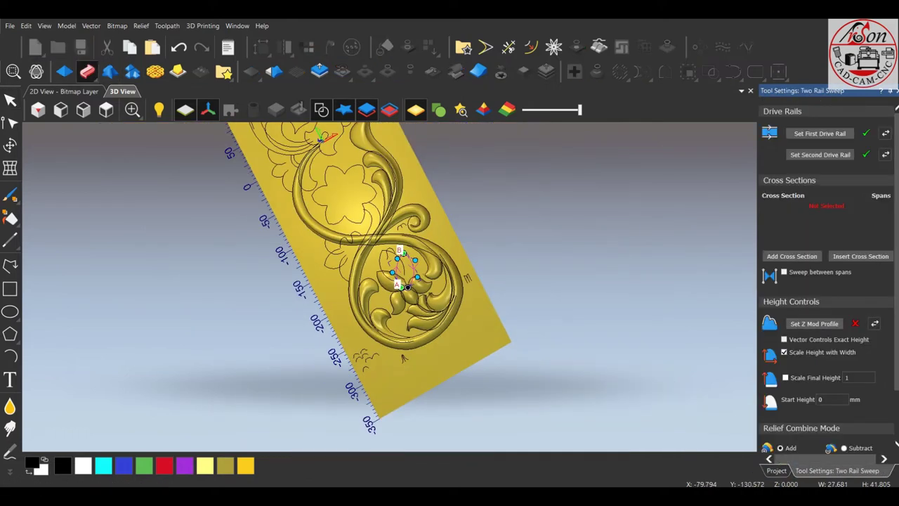
scroll(399, 284, up, 2)
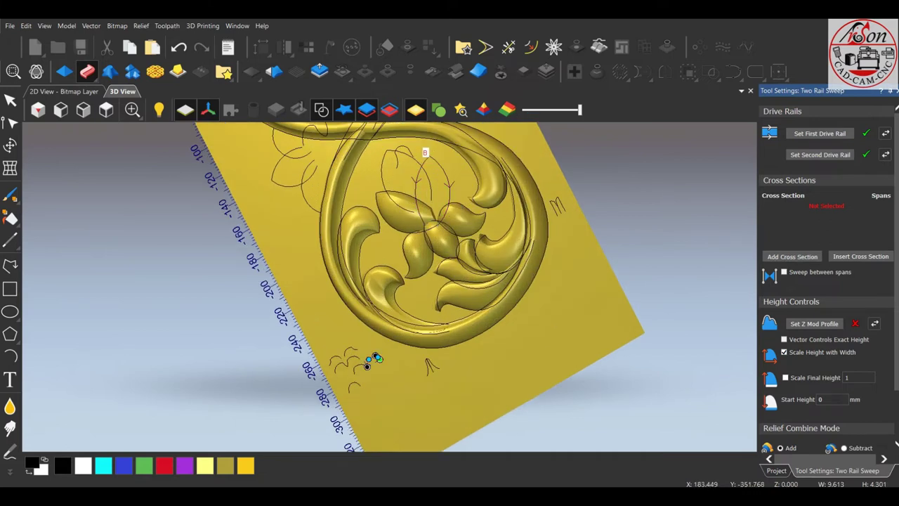
click(368, 359)
drag(368, 358, 347, 351)
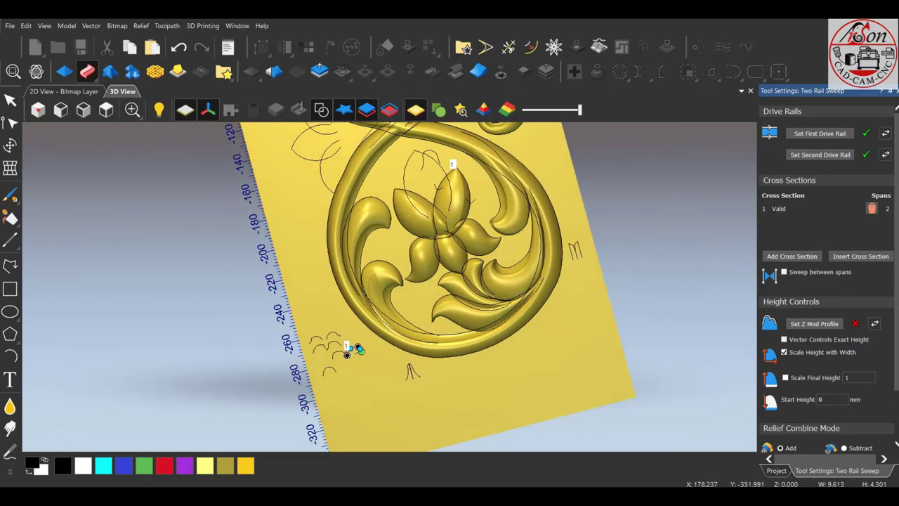
scroll(347, 351, up, 5)
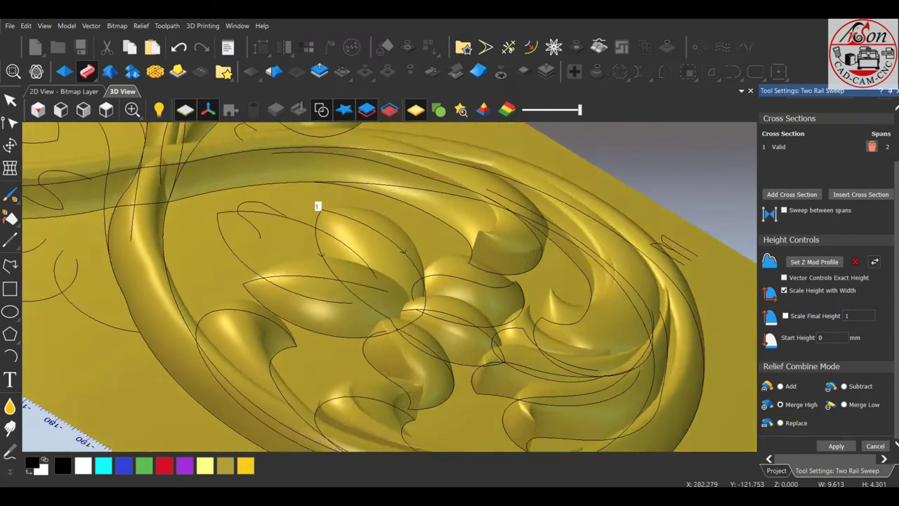
drag(347, 351, 347, 281)
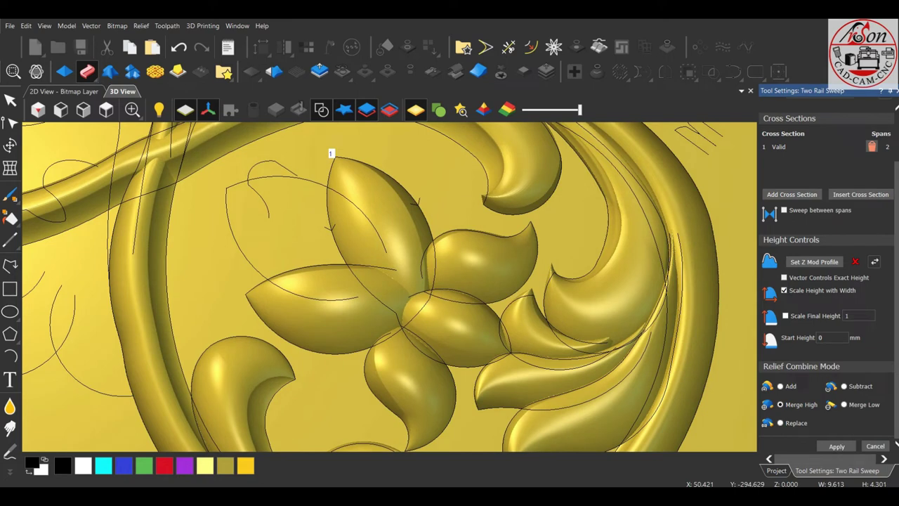
key(Escape)
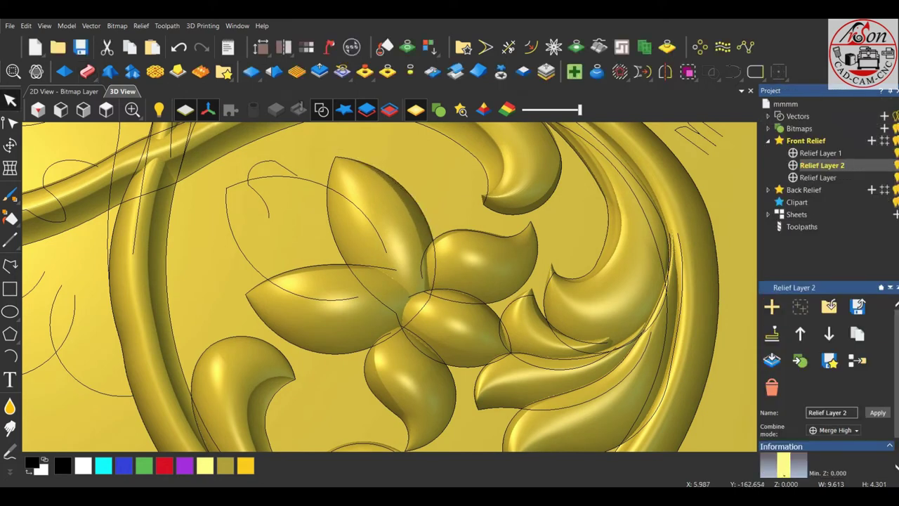
- Select both central bud outlines and sweep the small arc profile between them
click(106, 109)
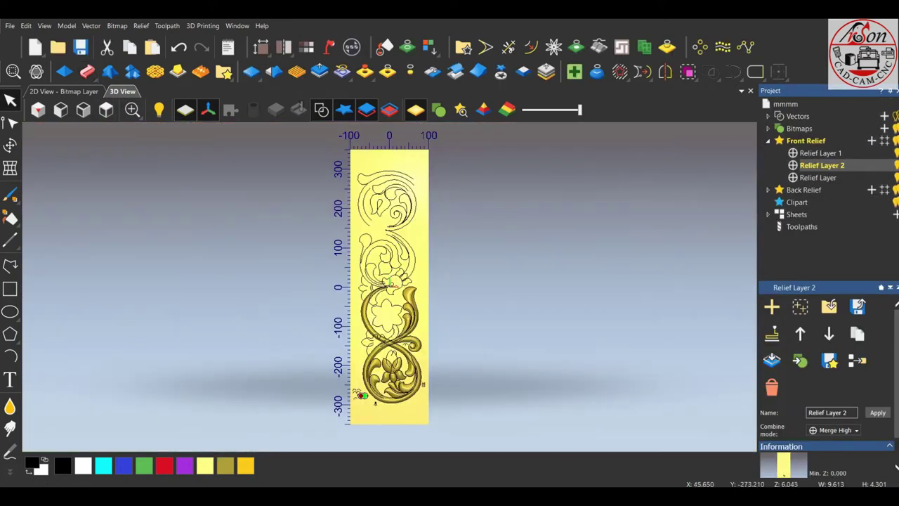
scroll(362, 333, up, 5)
click(342, 311)
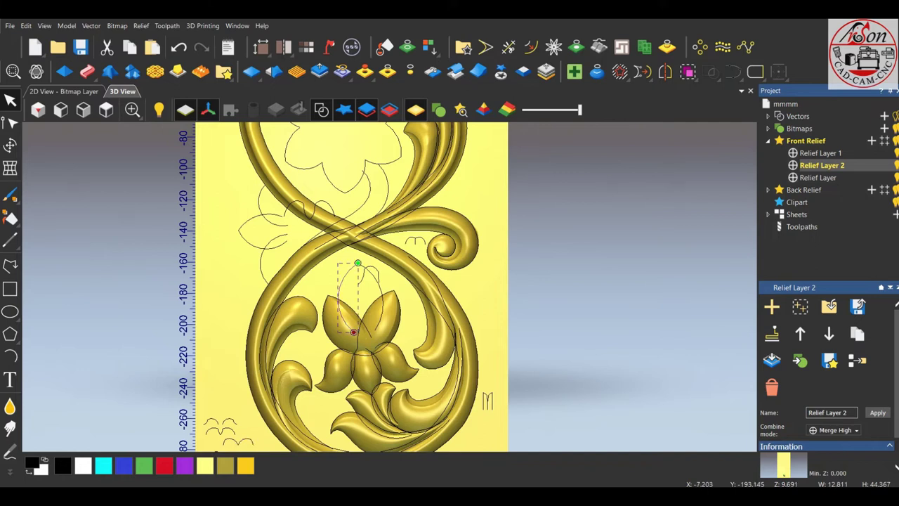
shift+click(380, 299)
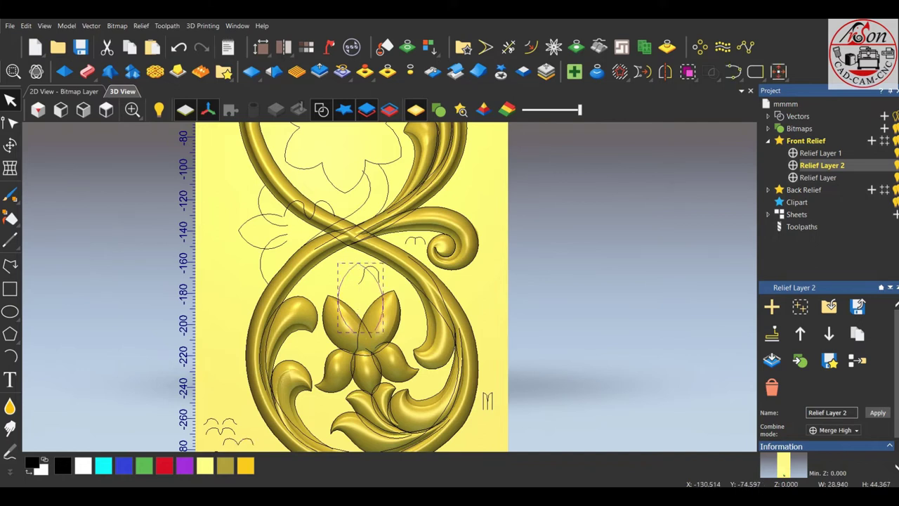
click(319, 71)
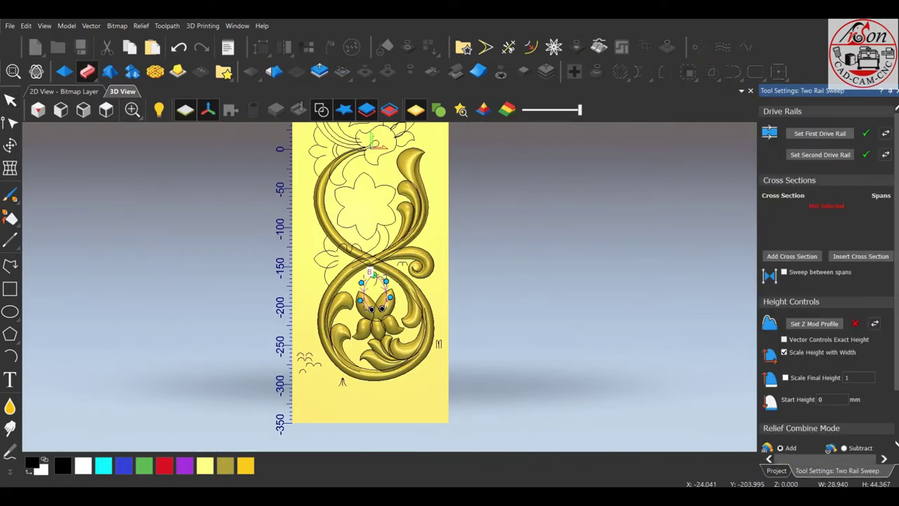
scroll(344, 380, up, 3)
click(270, 375)
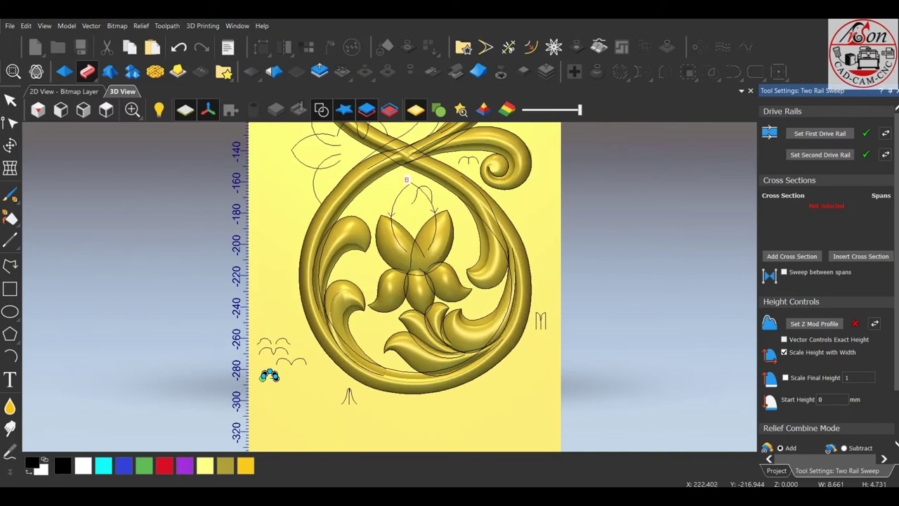
- Check the bud preview, scale it to a final height of 11, and apply
scroll(443, 199, up, 2)
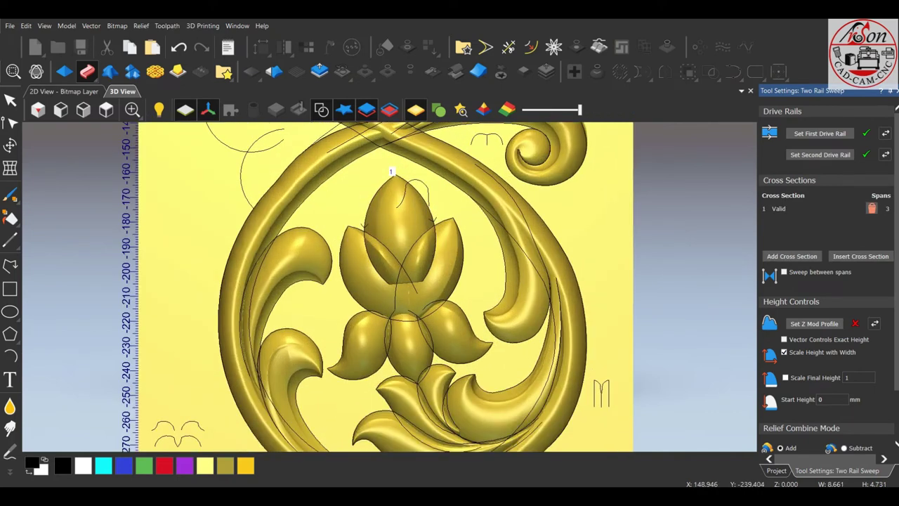
scroll(829, 281, down, 1)
mouse_move(421, 366)
mouse_down()
mouse_move(352, 393)
mouse_move(365, 351)
mouse_up()
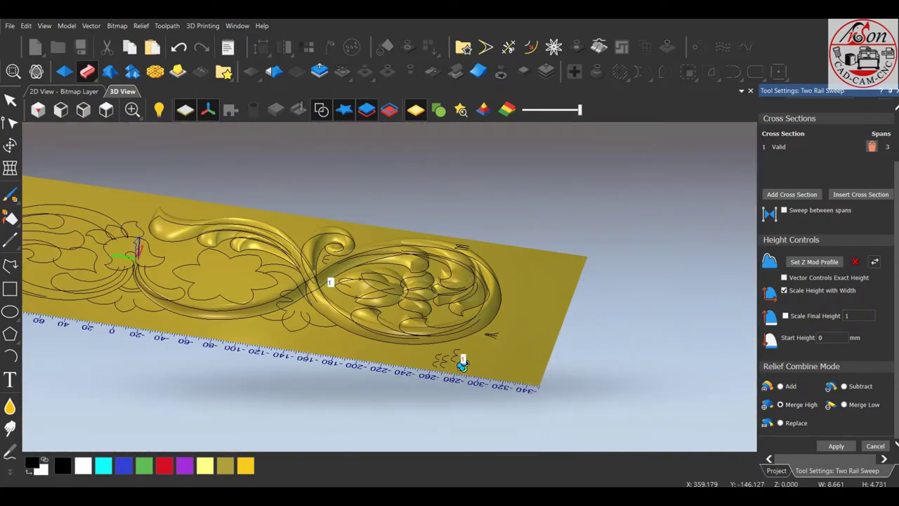
drag(462, 361, 461, 404)
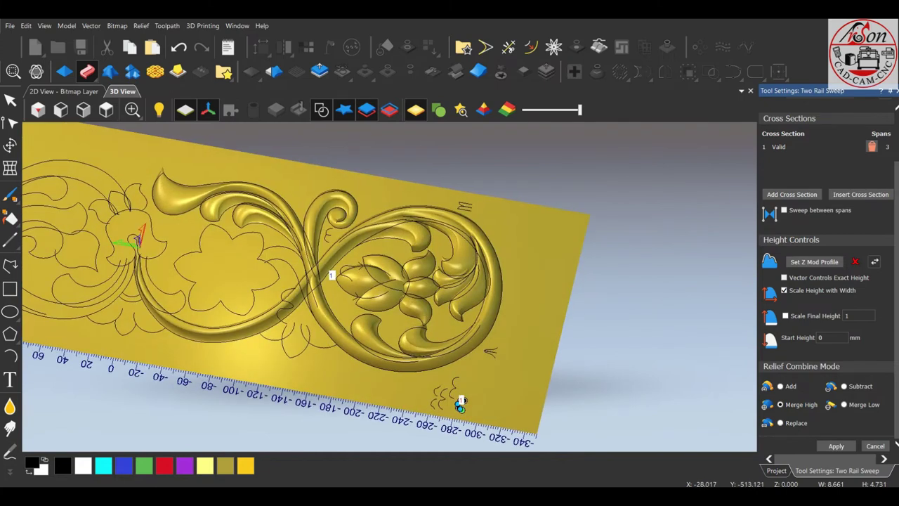
click(785, 316)
click(859, 316)
text(1)
key(Return)
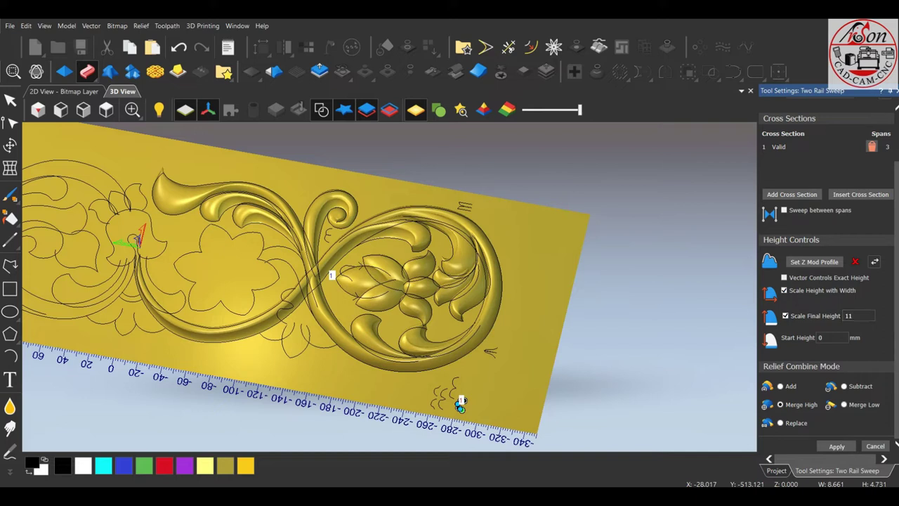
click(875, 446)
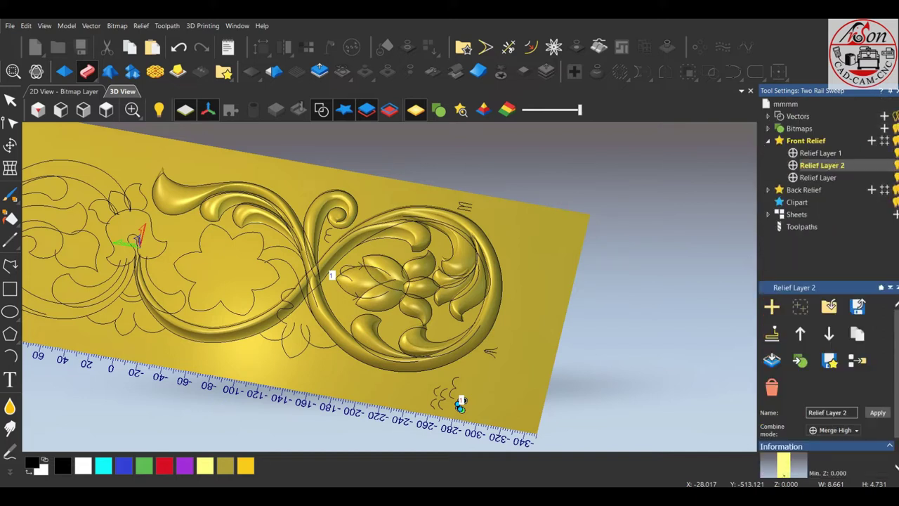
- Make Relief Layer 3 under Front Relief the active layer and clear the vector selection
click(106, 110)
scroll(401, 385, up, 5)
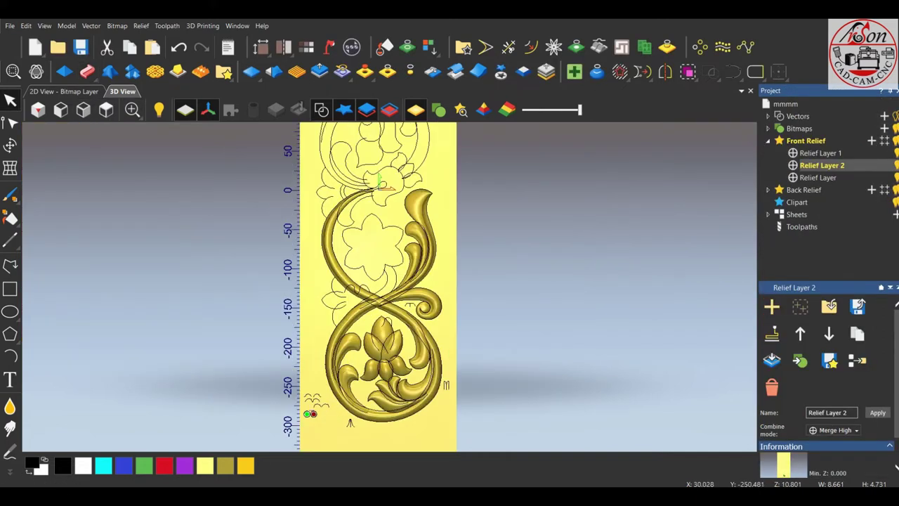
scroll(457, 335, down, 4)
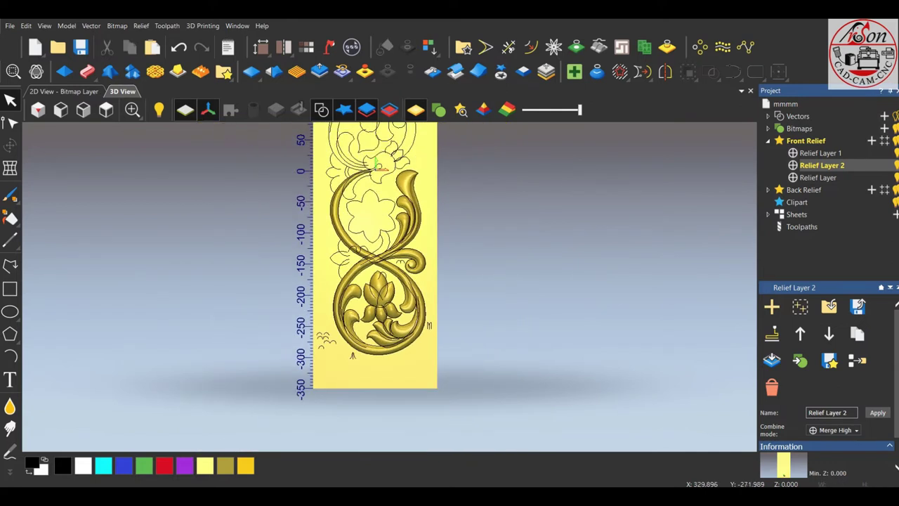
scroll(349, 251, up, 4)
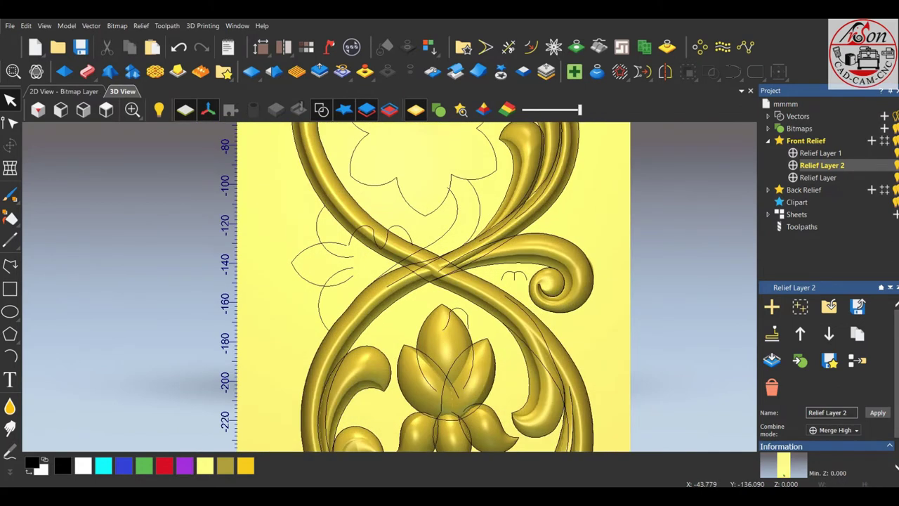
scroll(389, 269, down, 2)
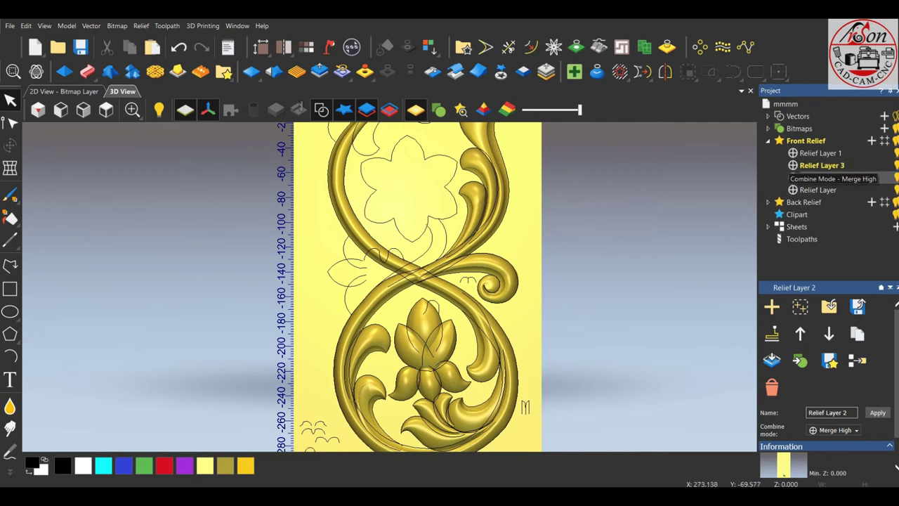
click(815, 165)
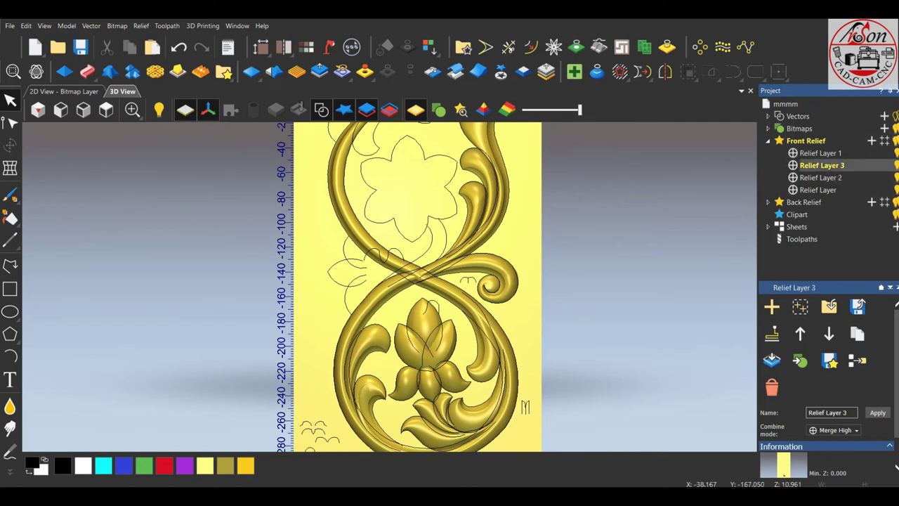
scroll(380, 306, down, 2)
scroll(390, 317, down, 2)
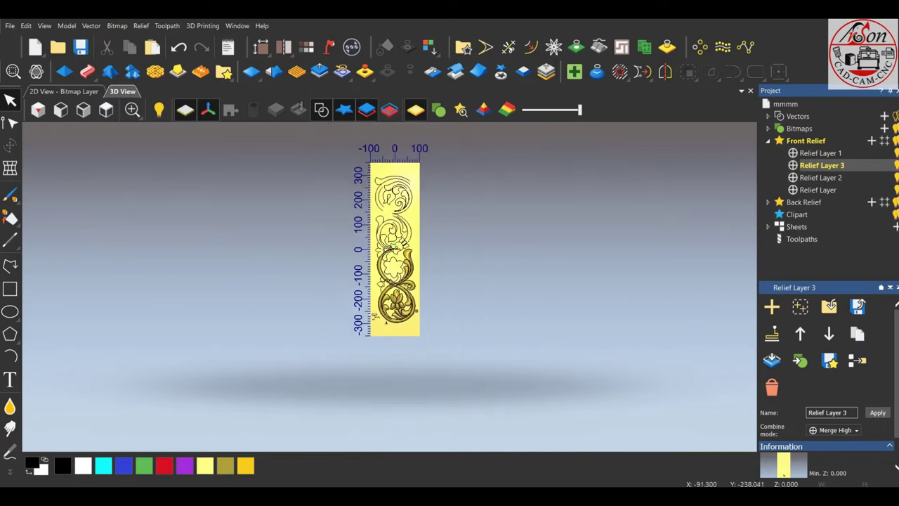
scroll(371, 309, up, 6)
click(382, 281)
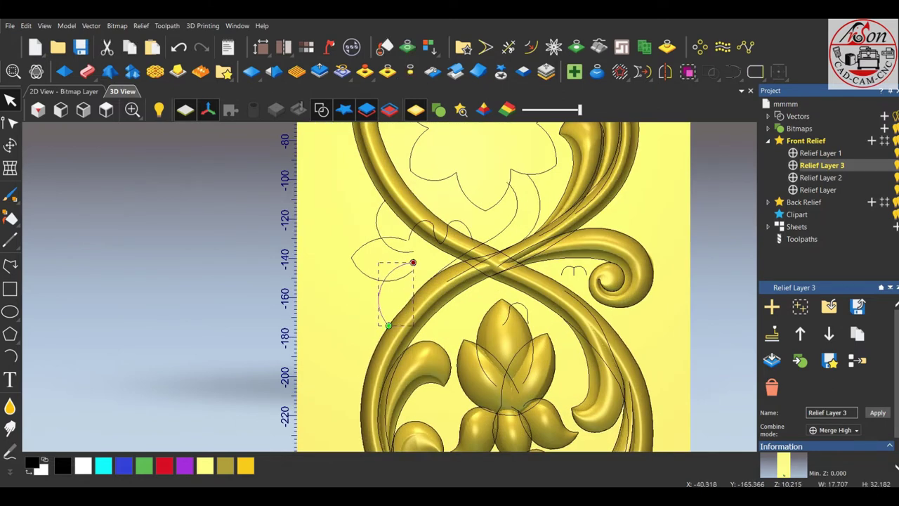
scroll(418, 309, up, 3)
key(Escape)
- Draw an arc from the stem edge to the crossing and move its end node onto the crossing
click(10, 356)
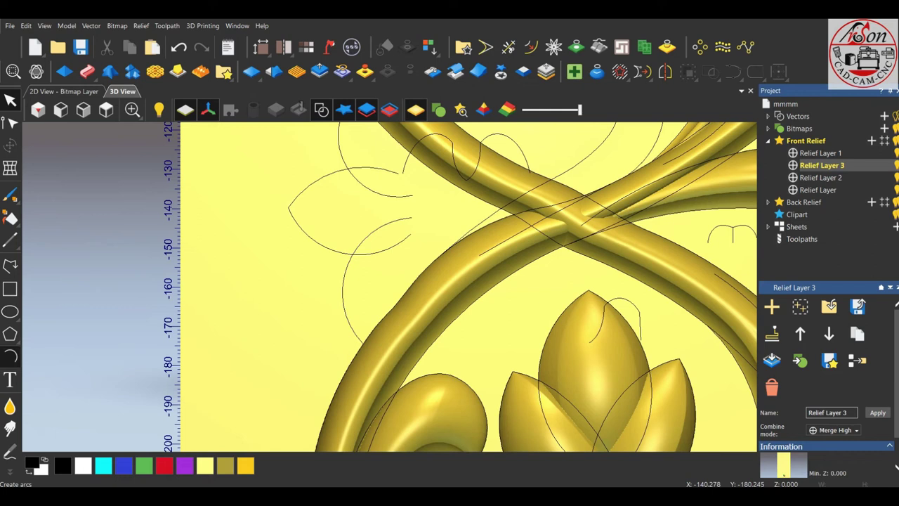
click(371, 350)
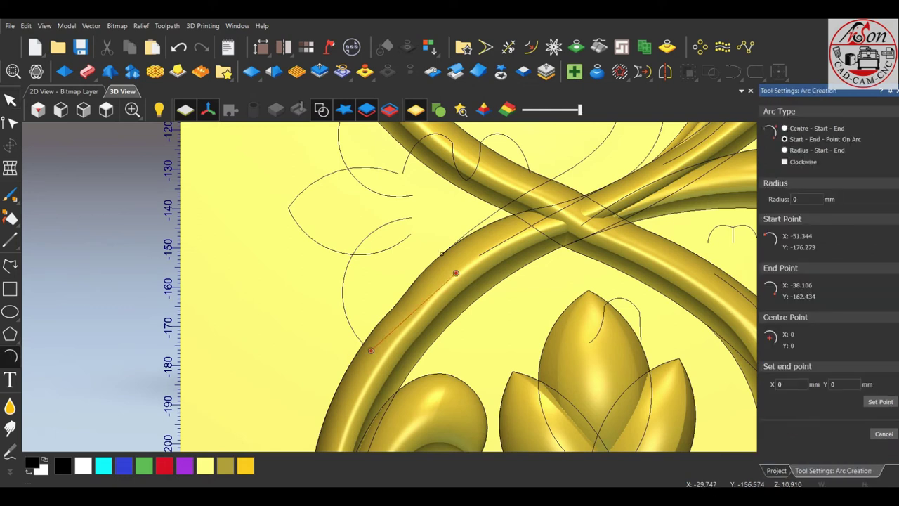
click(527, 208)
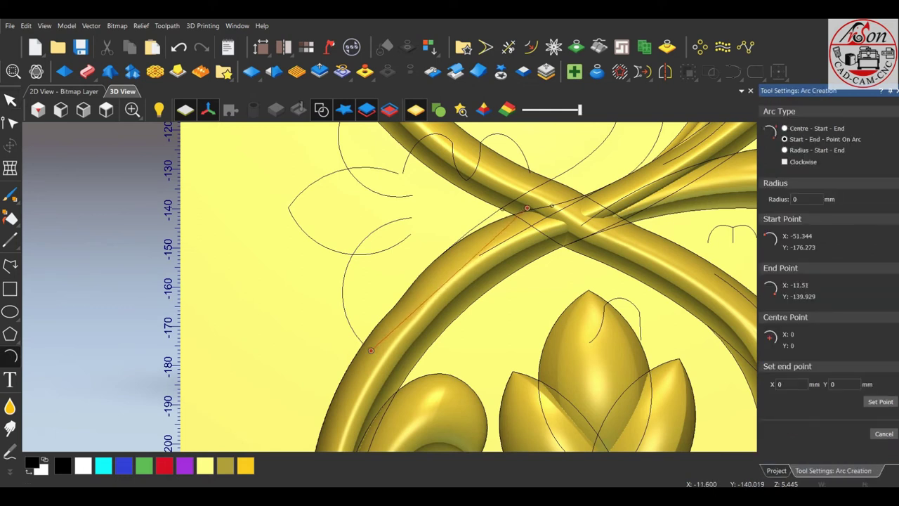
click(410, 289)
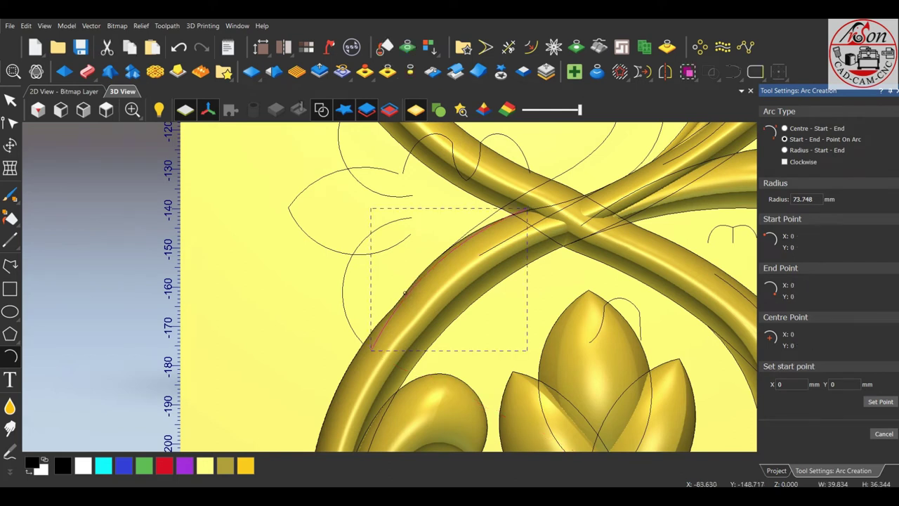
click(10, 123)
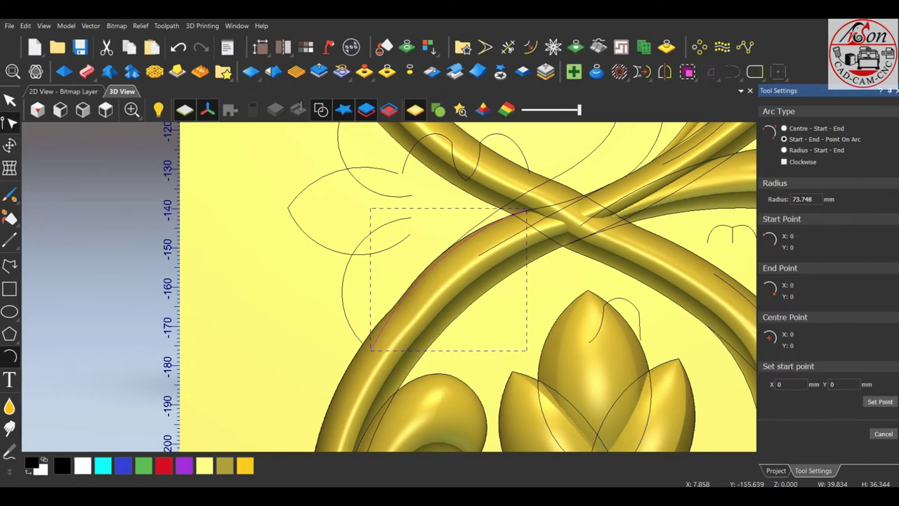
scroll(583, 232, up, 3)
scroll(519, 203, up, 1)
drag(457, 174, 472, 182)
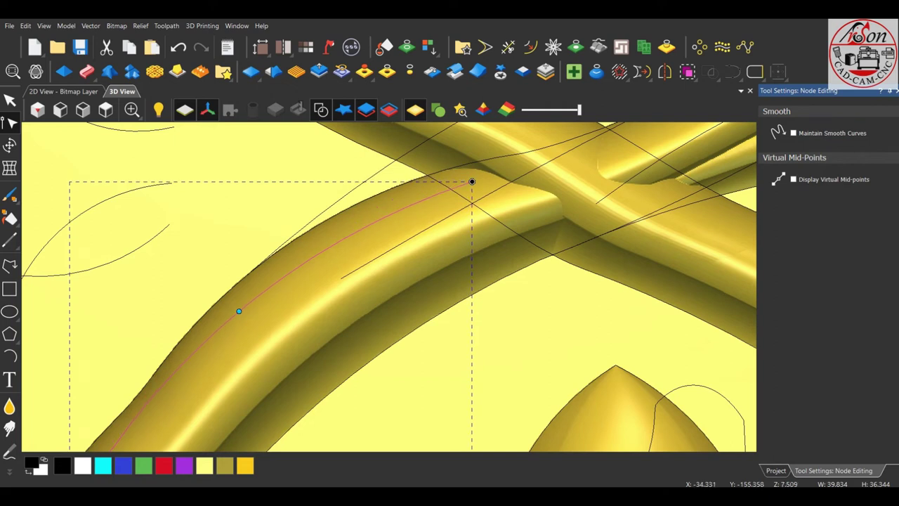
scroll(387, 285, down, 3)
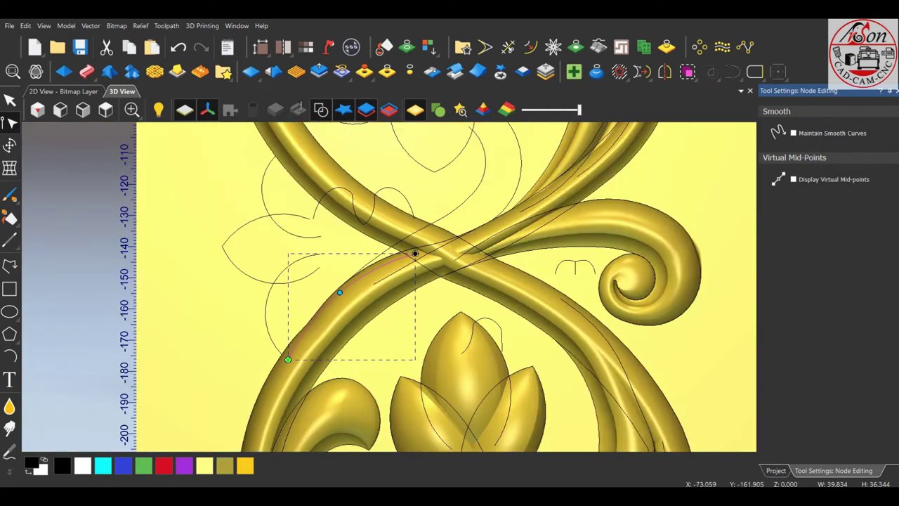
- Draw a second arc leftward from the crossing, pull its start onto the curve, and trim the overhang
click(10, 357)
scroll(412, 227, up, 2)
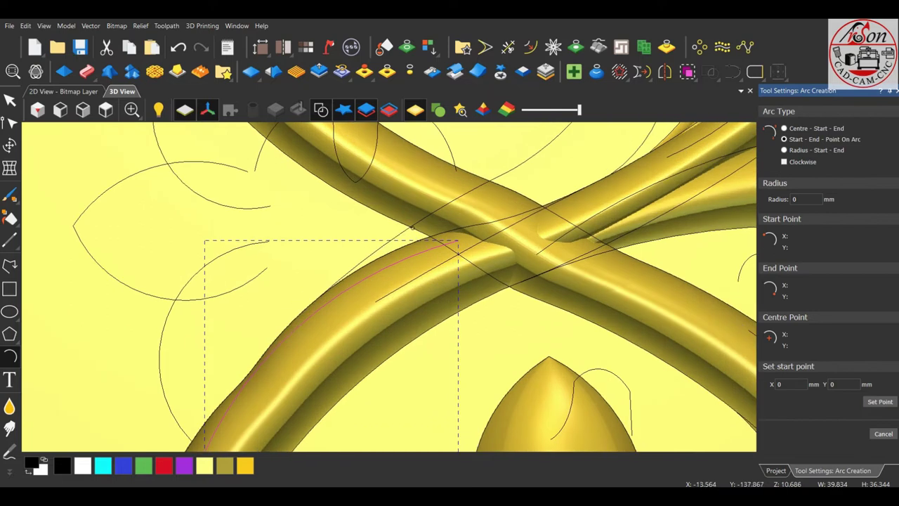
click(457, 241)
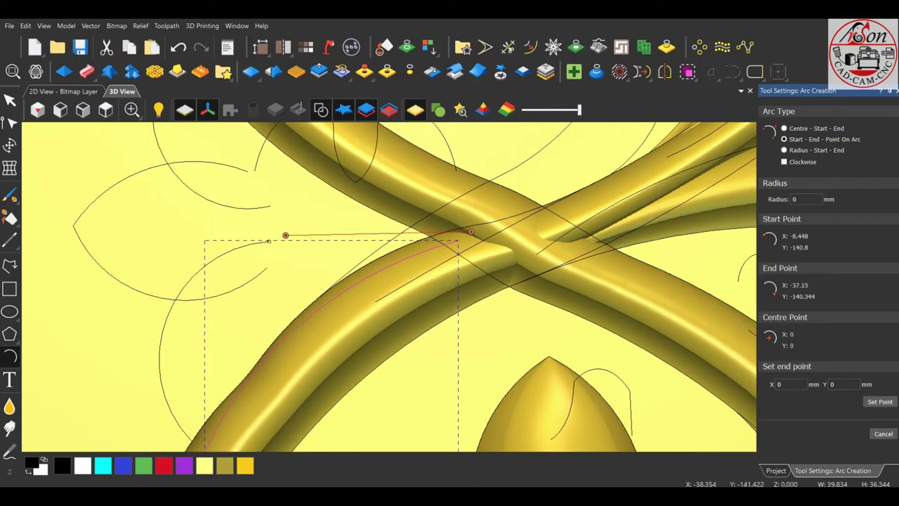
click(269, 241)
scroll(313, 228, up, 1)
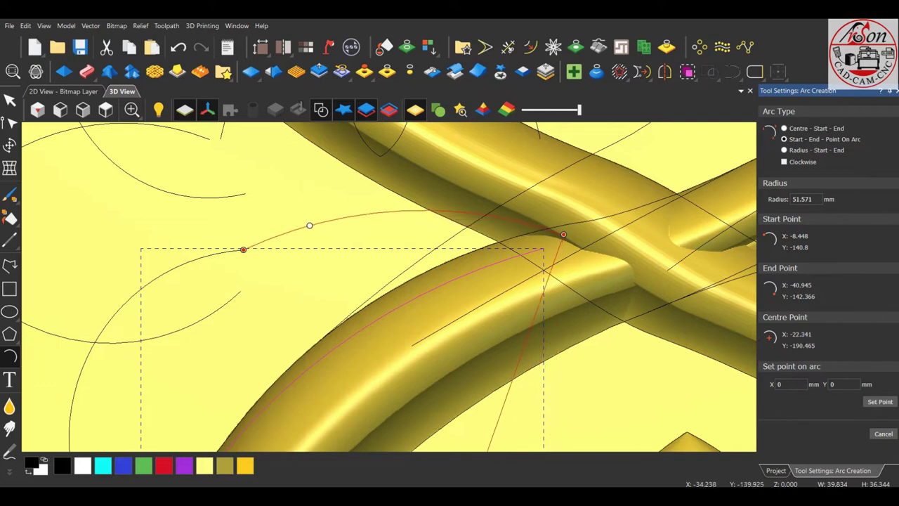
click(311, 228)
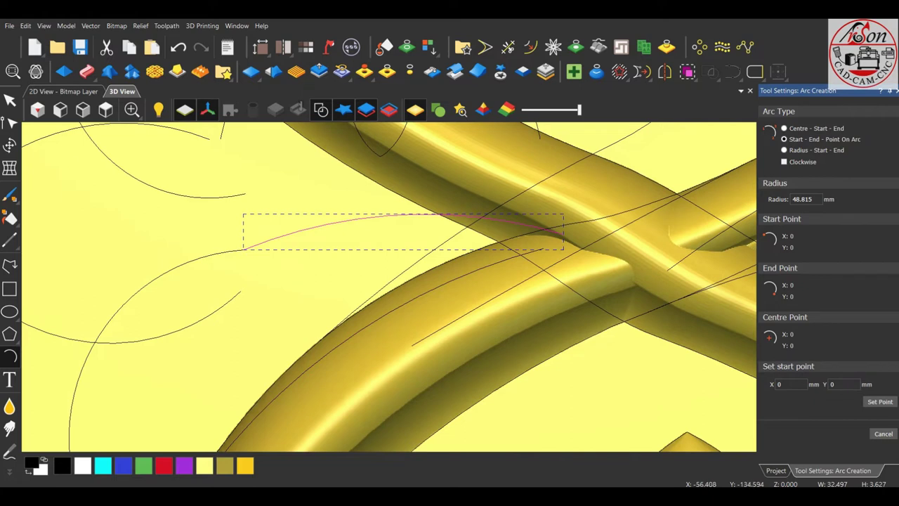
click(10, 122)
mouse_move(243, 249)
mouse_down()
mouse_move(157, 278)
mouse_move(175, 267)
mouse_up()
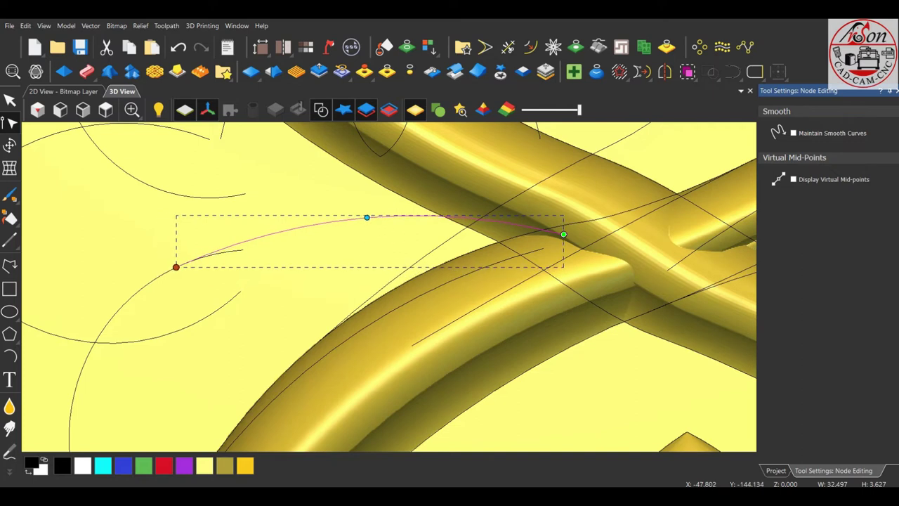
click(508, 47)
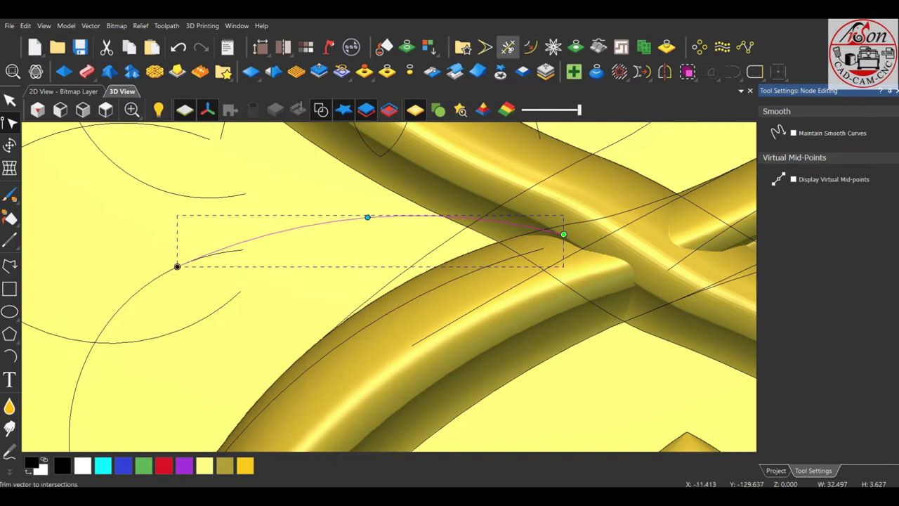
click(216, 254)
- Join the lower-left arc and the long upper curve into one vector
key(Escape)
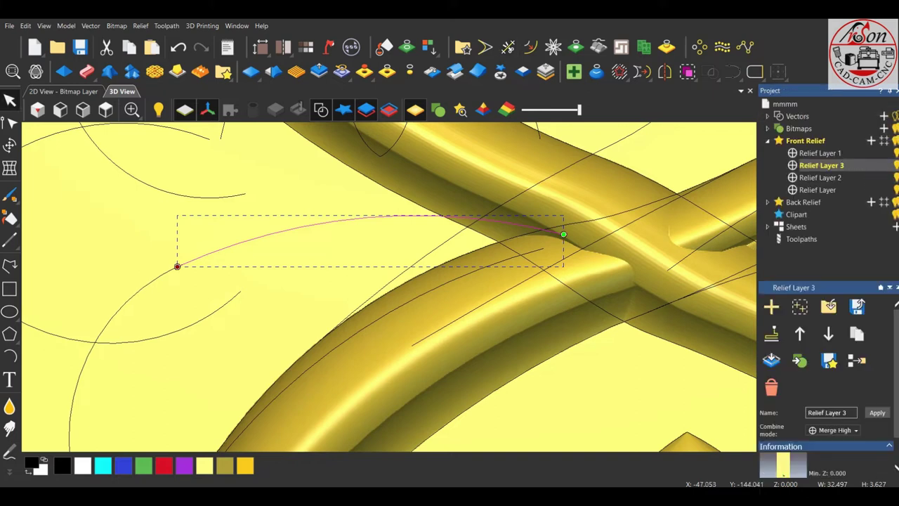
click(130, 298)
shift+click(492, 224)
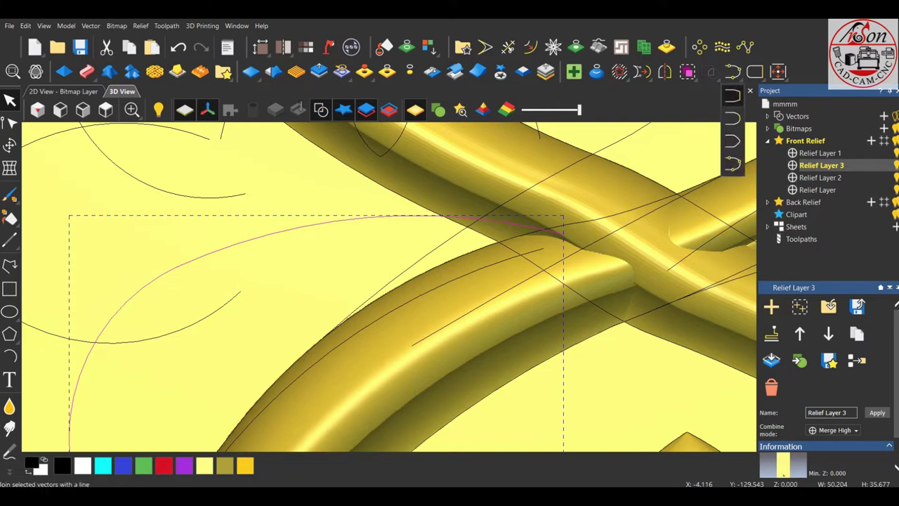
click(733, 71)
scroll(389, 286, down, 5)
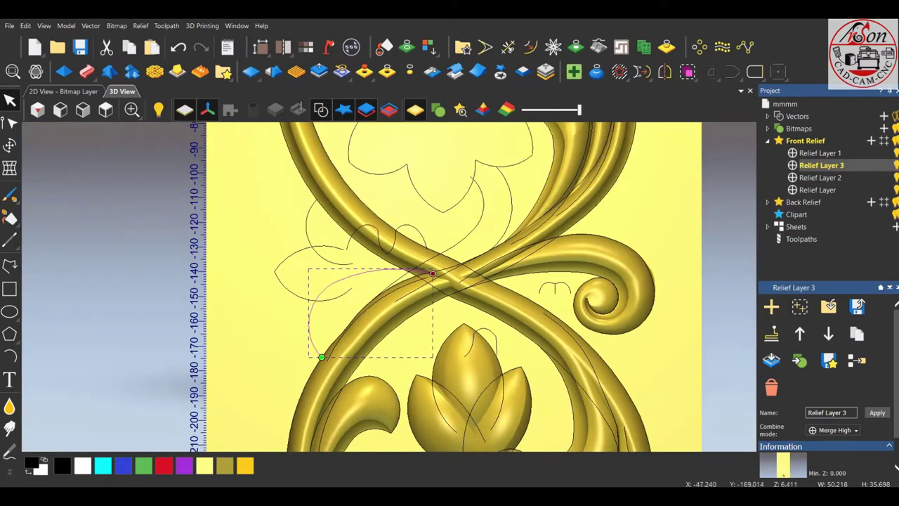
scroll(317, 344, up, 3)
- Select the joined branch curve and the other arc as rails for a Two Rail Sweep
key(Escape)
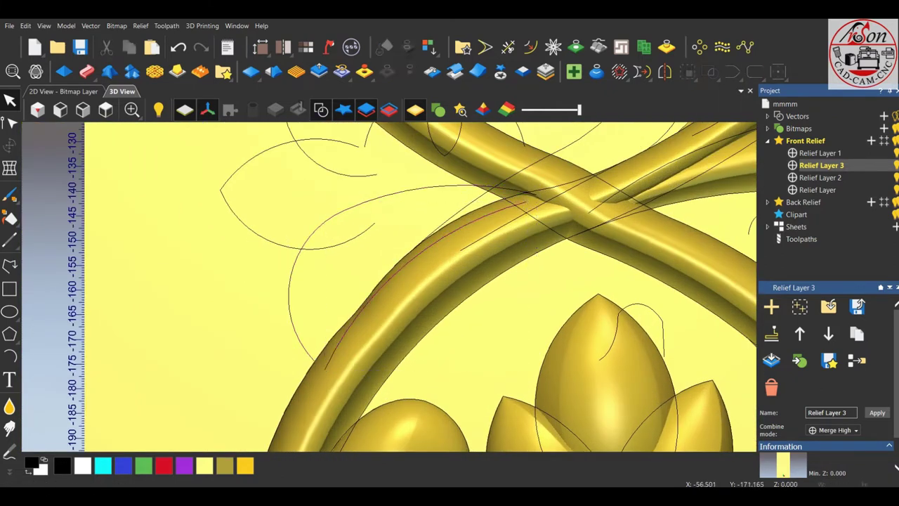
click(309, 352)
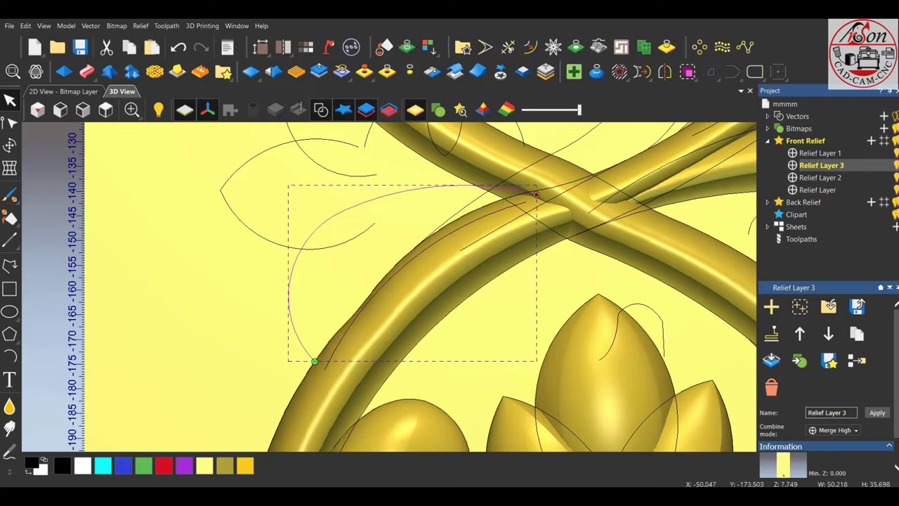
shift+click(314, 351)
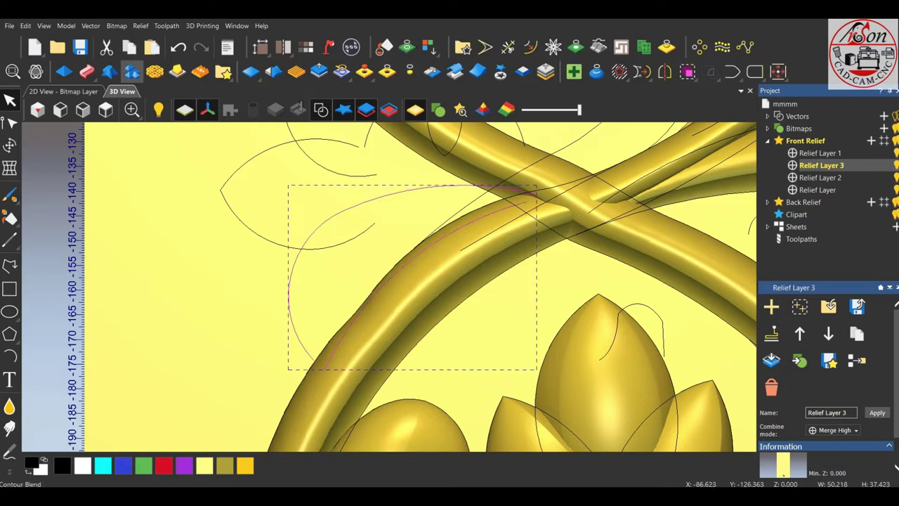
click(86, 71)
- Pick the small arc as the two-rail sweep's cross section
scroll(320, 376, down, 3)
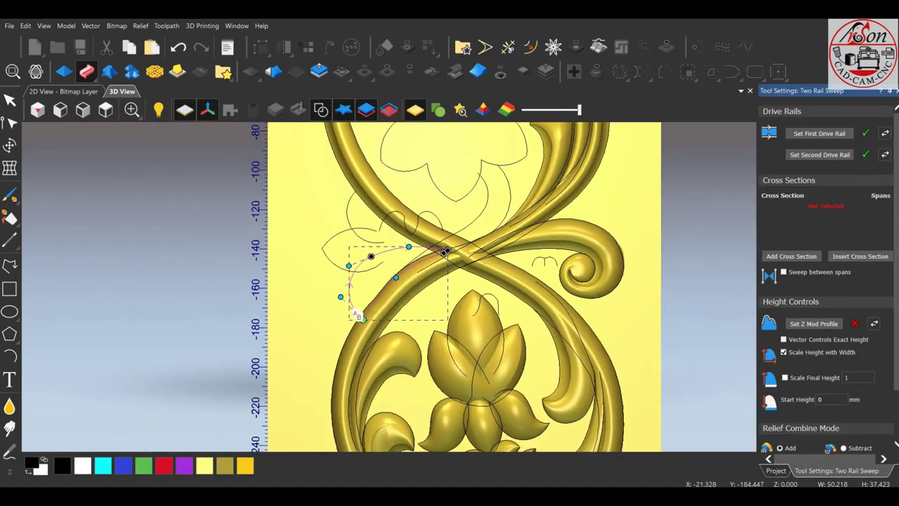
scroll(351, 366, down, 2)
scroll(373, 359, down, 1)
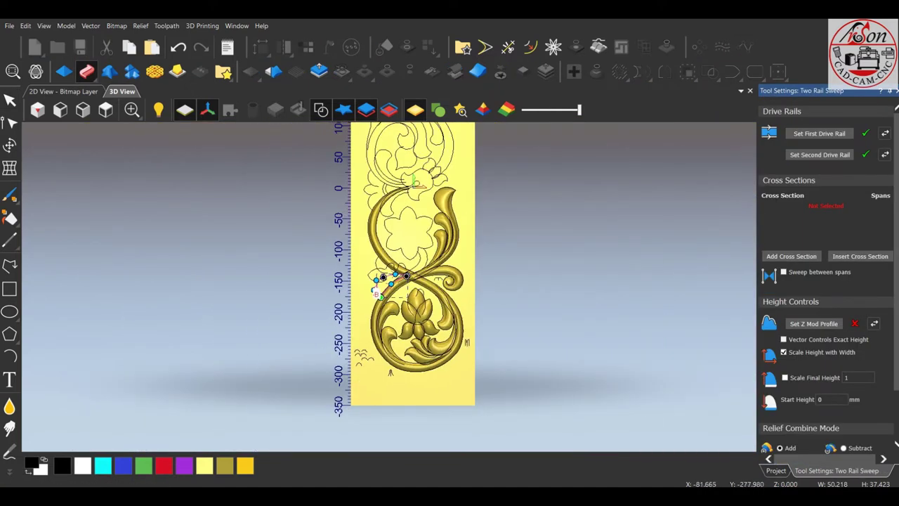
scroll(355, 357, up, 4)
click(397, 353)
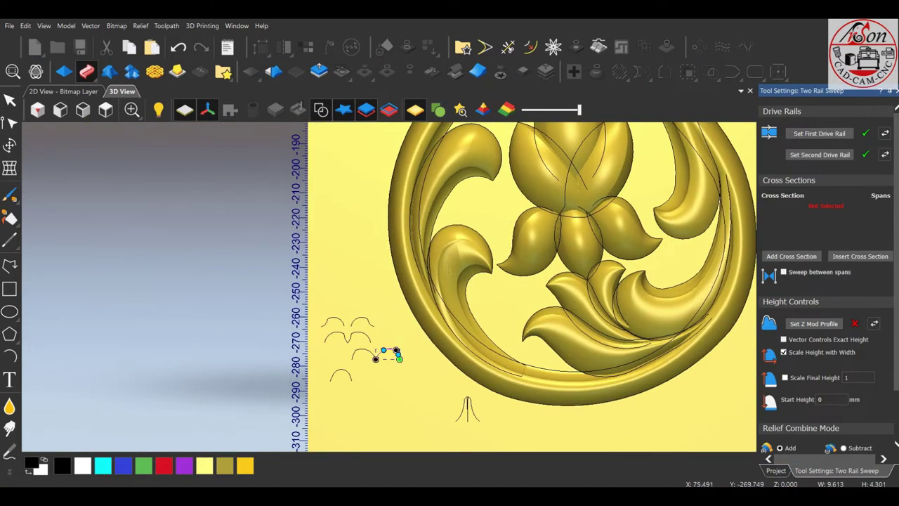
- Replace the sweep's cross section with the profile curve
scroll(394, 355, down, 3)
scroll(393, 351, down, 1)
scroll(404, 309, up, 1)
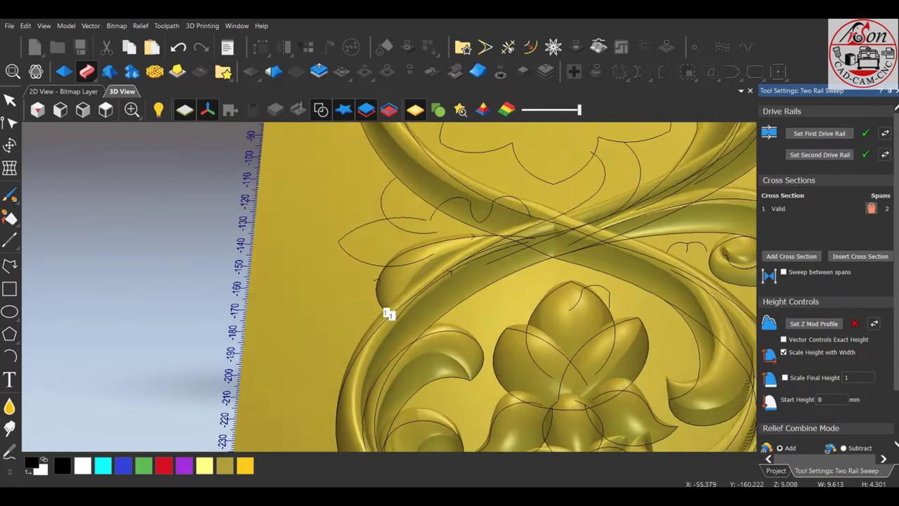
scroll(358, 368, down, 3)
mouse_move(396, 322)
middle_down()
mouse_move(341, 404)
mouse_move(511, 450)
middle_up()
scroll(341, 406, up, 4)
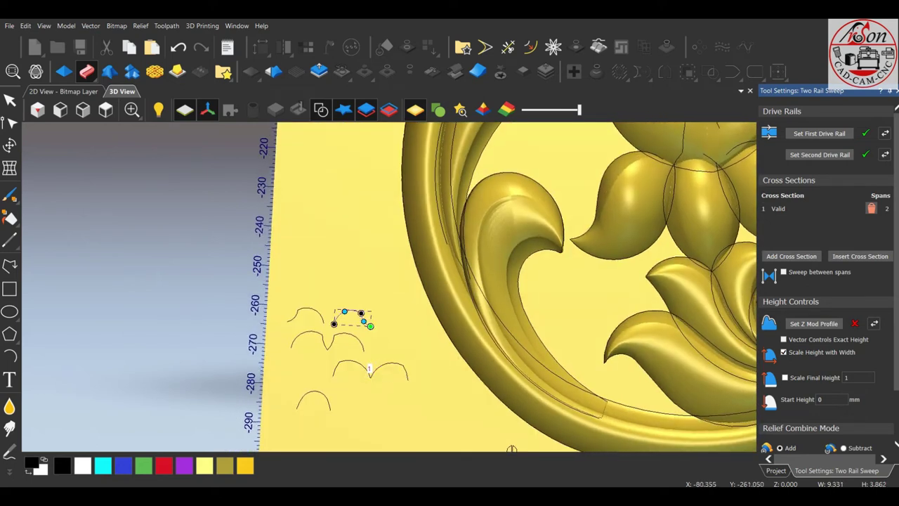
scroll(420, 331, down, 4)
scroll(425, 418, up, 2)
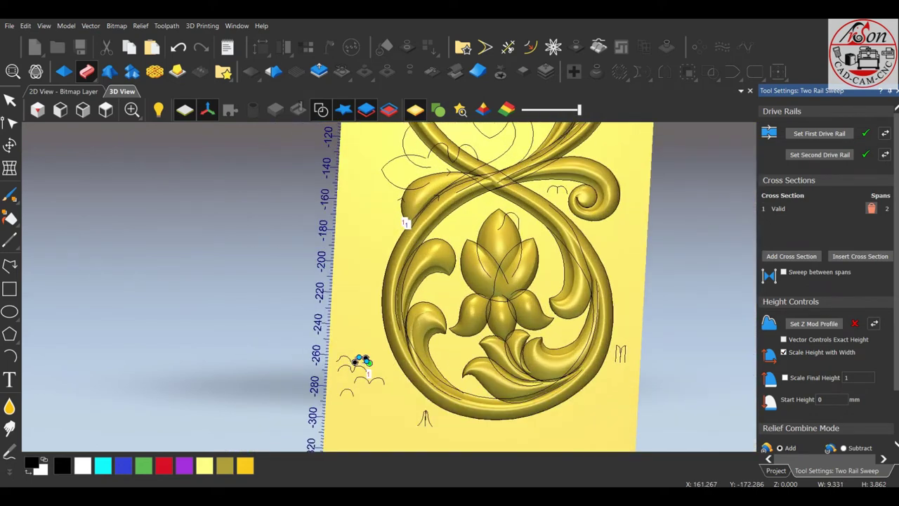
click(871, 208)
click(792, 256)
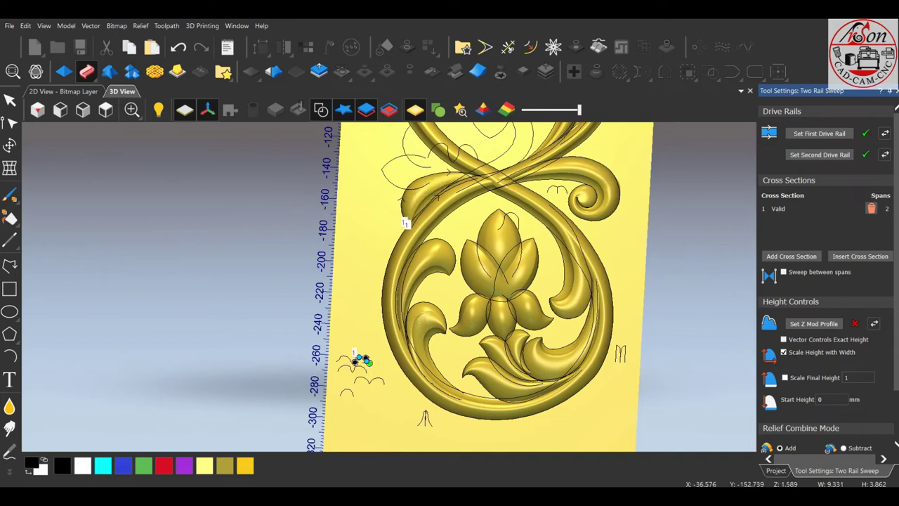
- Slide the cross-section marker along the rails and reselect the profile curve
scroll(394, 239, up, 1)
scroll(382, 257, up, 1)
scroll(382, 257, down, 1)
scroll(379, 270, down, 3)
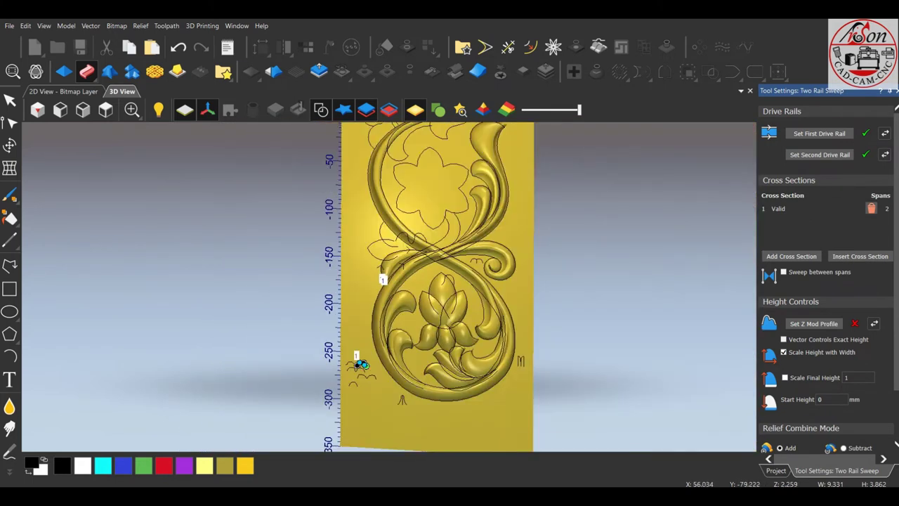
scroll(354, 365, up, 2)
scroll(355, 365, up, 1)
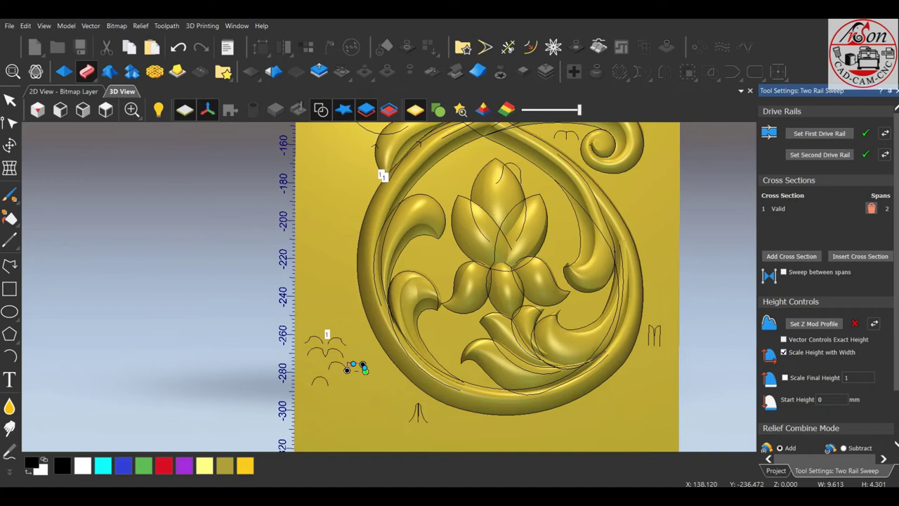
scroll(351, 368, down, 2)
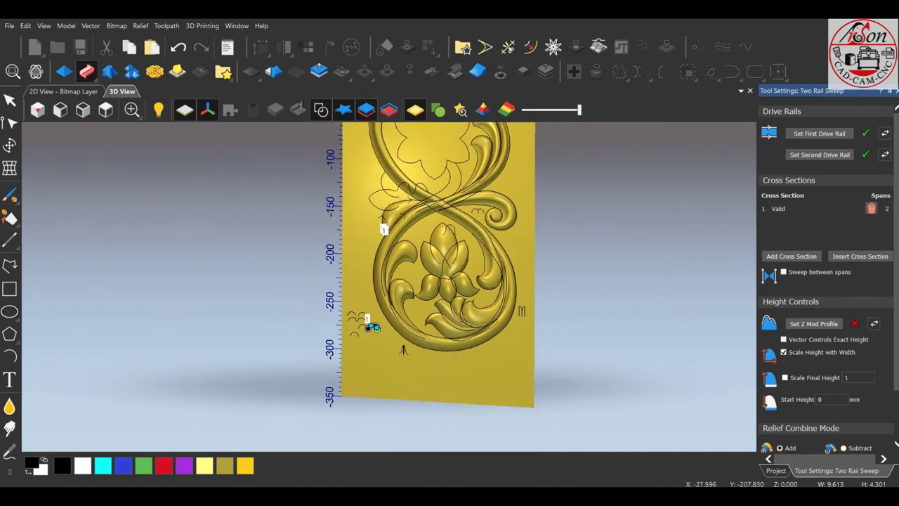
scroll(359, 363, up, 1)
drag(372, 363, 346, 363)
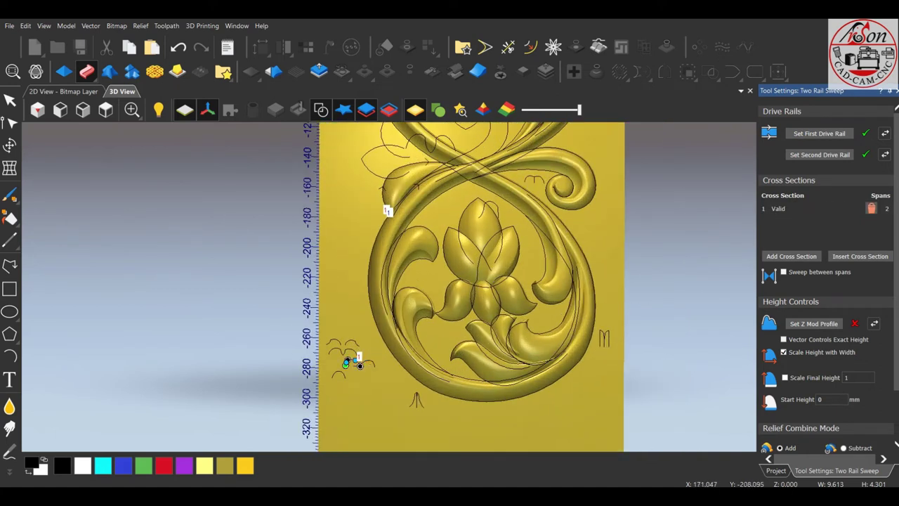
click(357, 362)
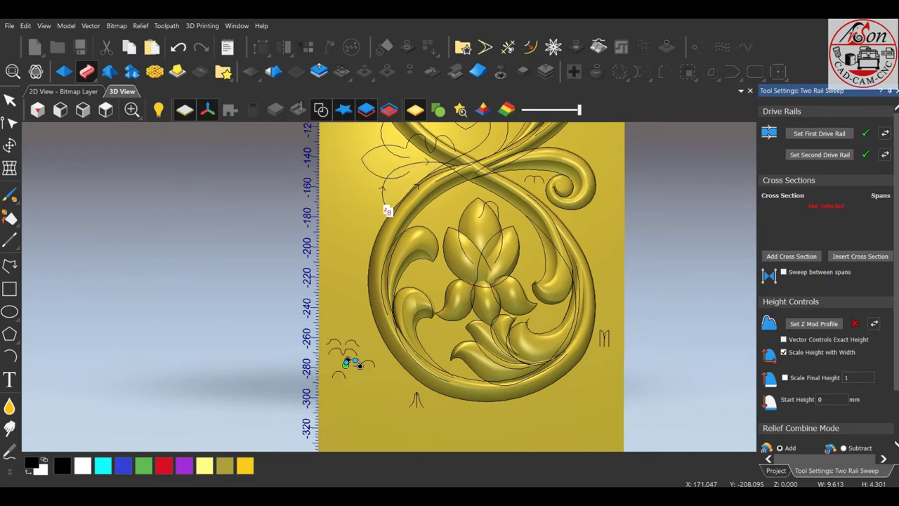
click(357, 364)
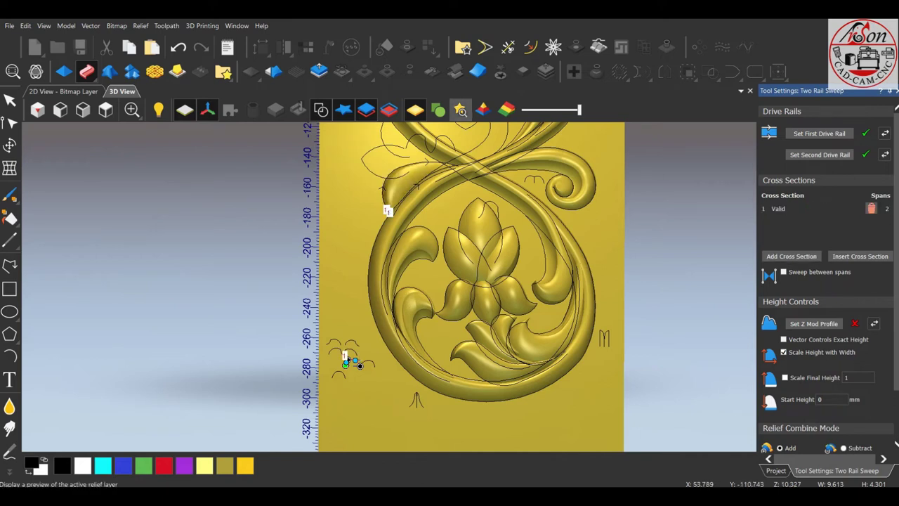
- Tilt the panel to a perspective angle to check the swept leaf preview
drag(464, 281, 520, 295)
scroll(376, 165, up, 3)
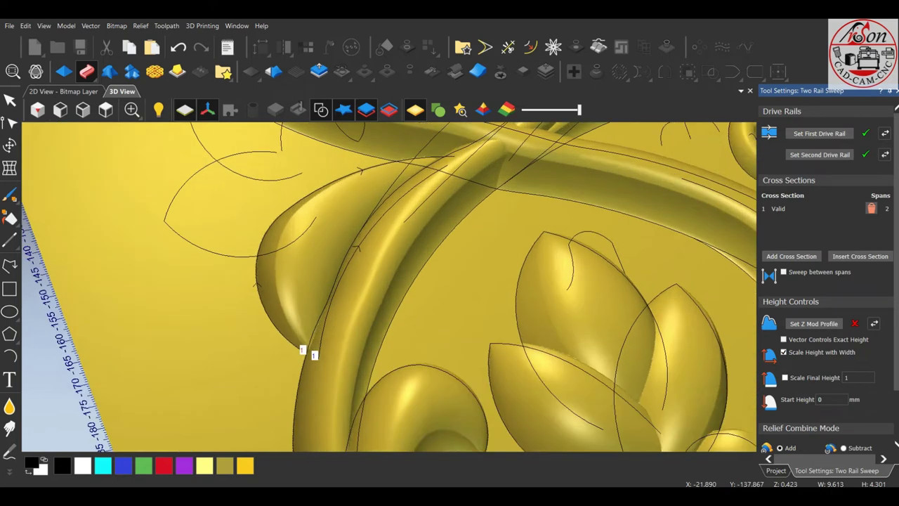
scroll(375, 165, up, 3)
scroll(376, 165, up, 2)
scroll(375, 165, up, 2)
scroll(367, 326, down, 2)
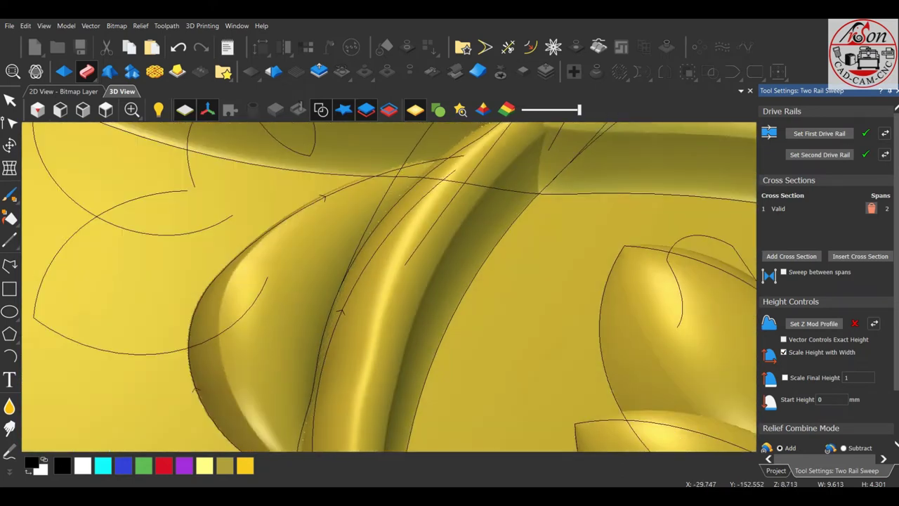
scroll(367, 326, down, 2)
scroll(829, 281, down, 1)
scroll(828, 281, down, 1)
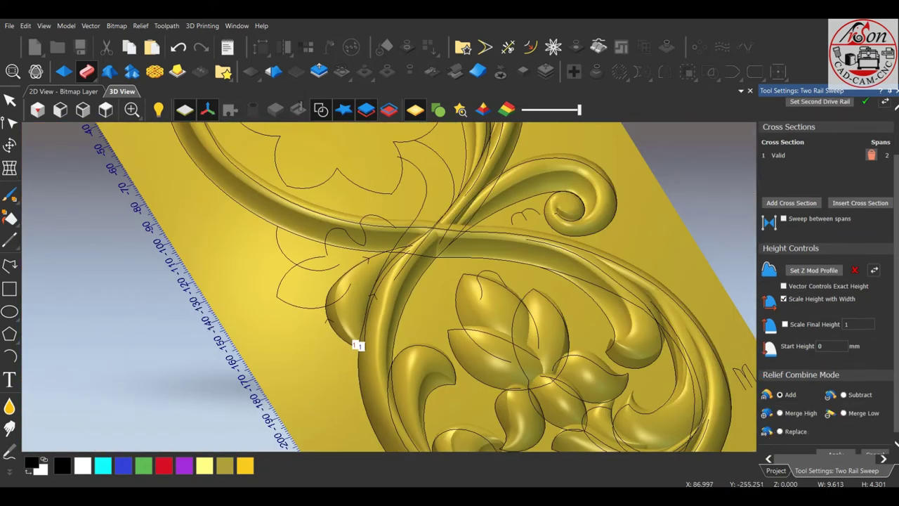
- Scale the sweep's final height to 10
click(784, 324)
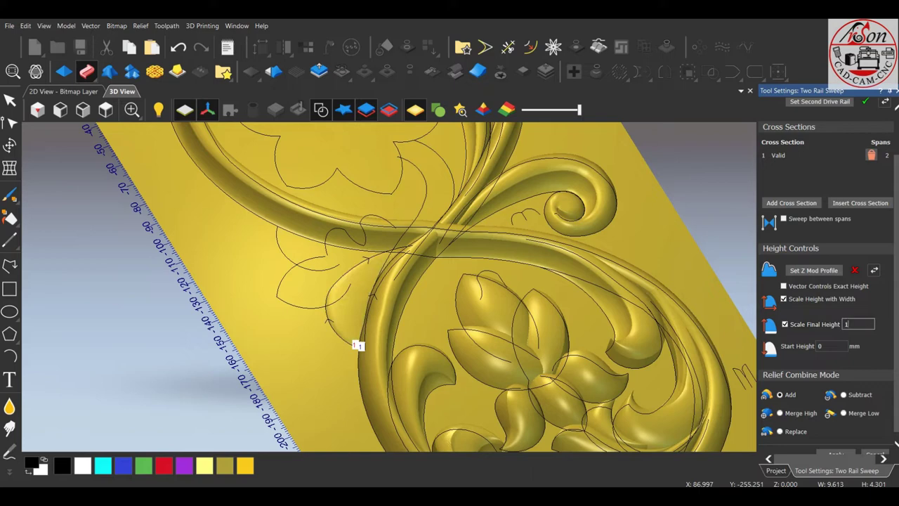
click(859, 324)
text(0)
key(Return)
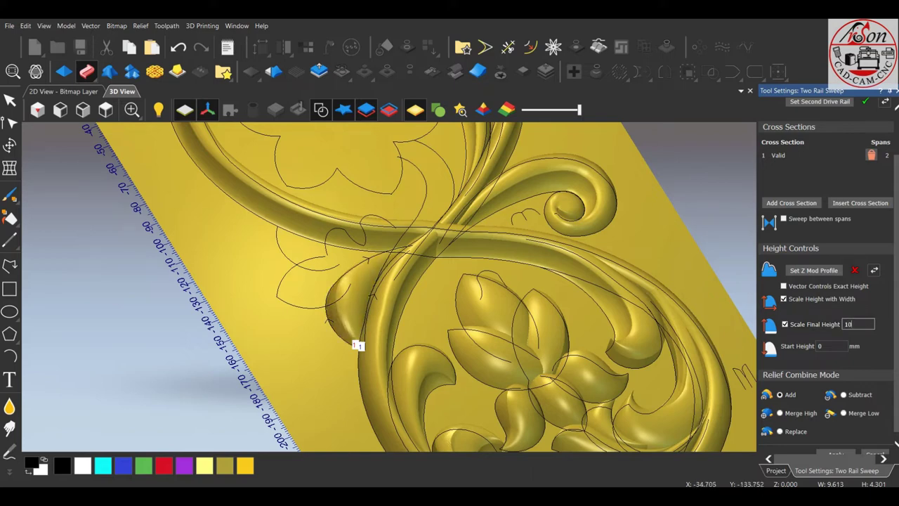
scroll(359, 345, up, 3)
mouse_move(359, 345)
mouse_down()
mouse_move(545, 427)
mouse_move(562, 414)
mouse_up()
- Reshape the leaf's outer rail and middle groove curves by moving their nodes, then view from top
click(354, 302)
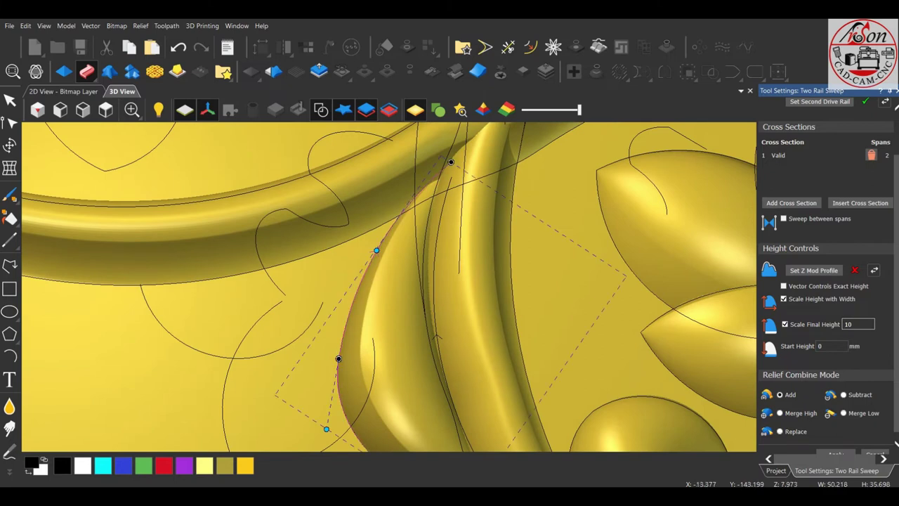
drag(450, 163, 424, 142)
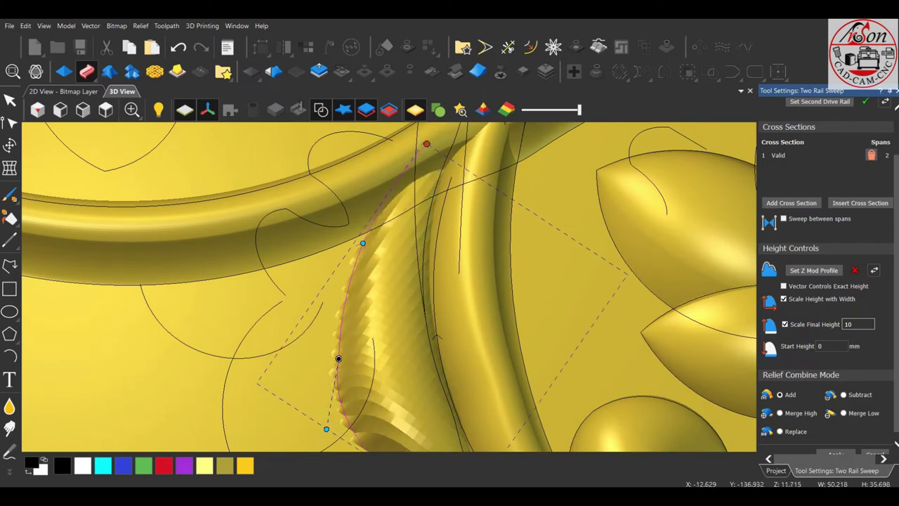
click(452, 176)
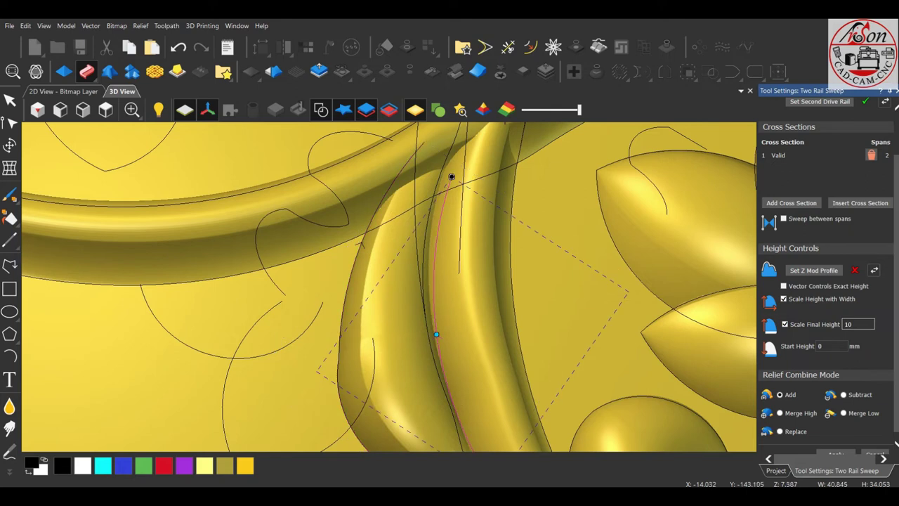
mouse_move(452, 177)
mouse_down()
mouse_move(484, 210)
mouse_move(470, 176)
mouse_up()
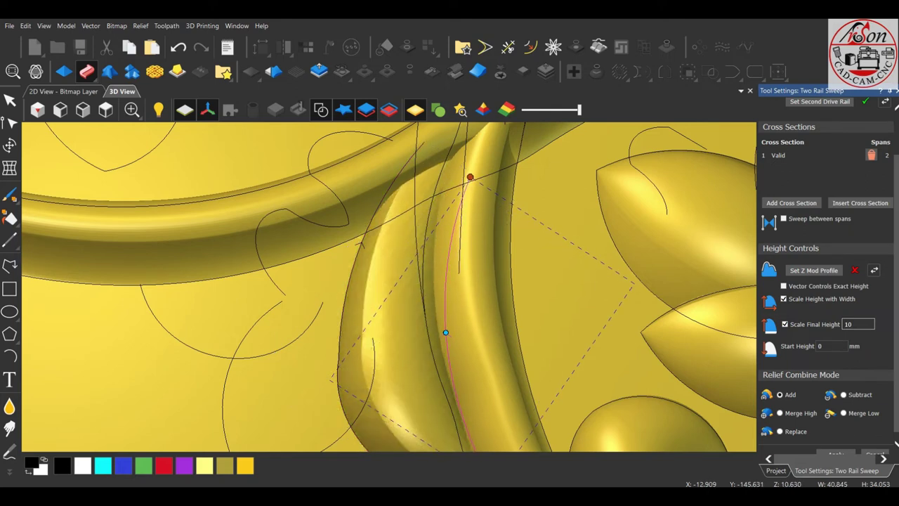
scroll(388, 288, down, 5)
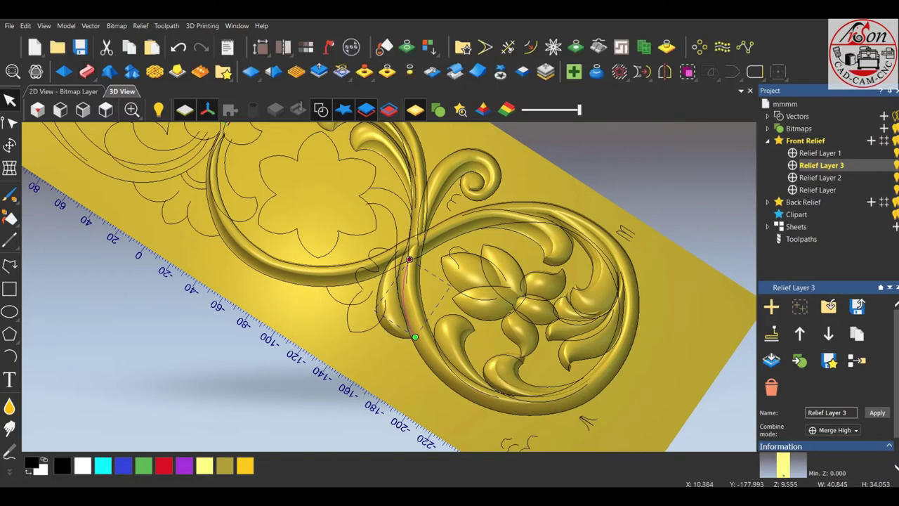
drag(522, 447, 415, 447)
drag(421, 281, 491, 211)
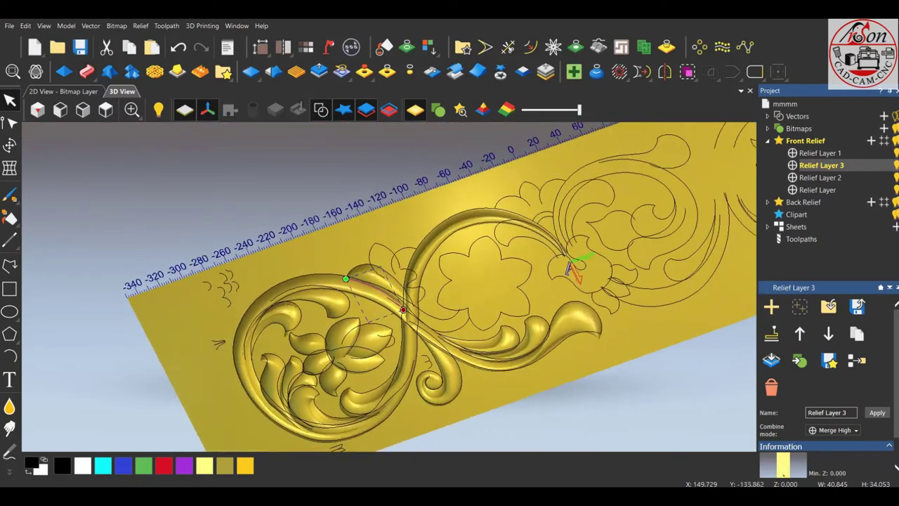
scroll(351, 281, up, 5)
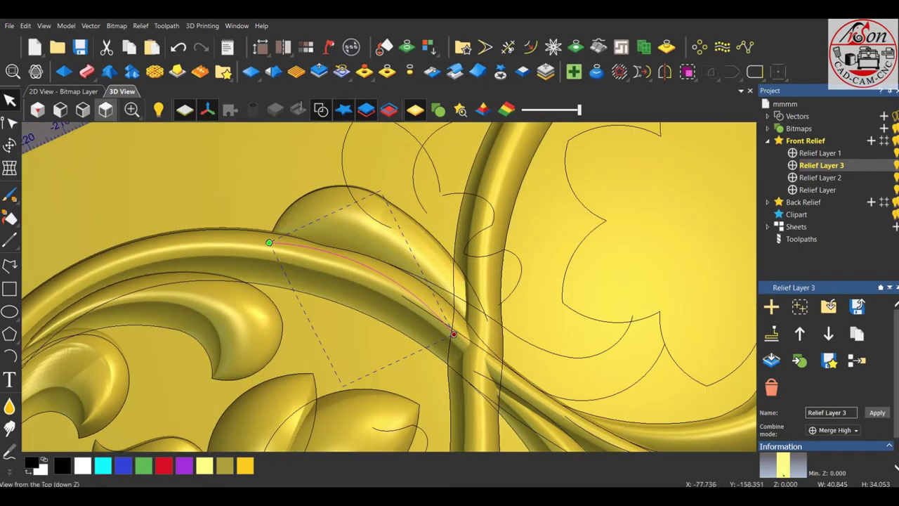
click(105, 109)
scroll(420, 364, up, 3)
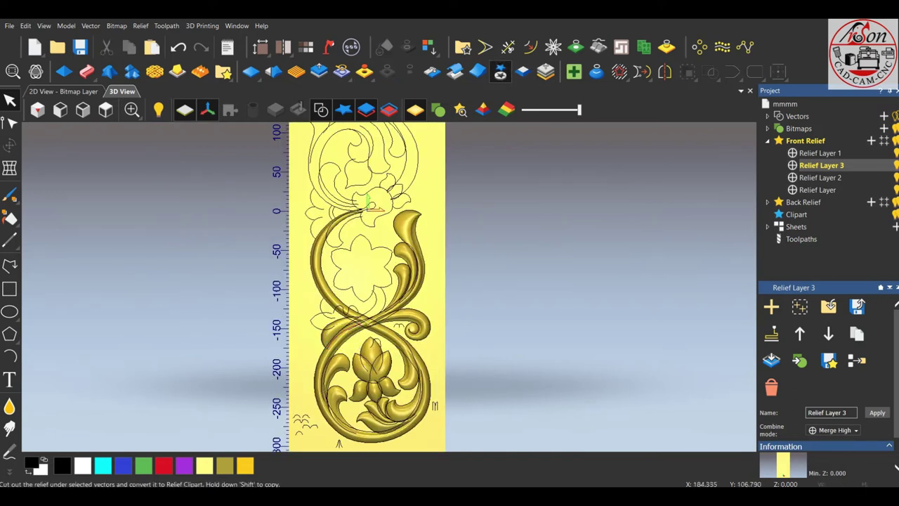
- Mirror the leaf relief clipart about its Top edge
click(501, 71)
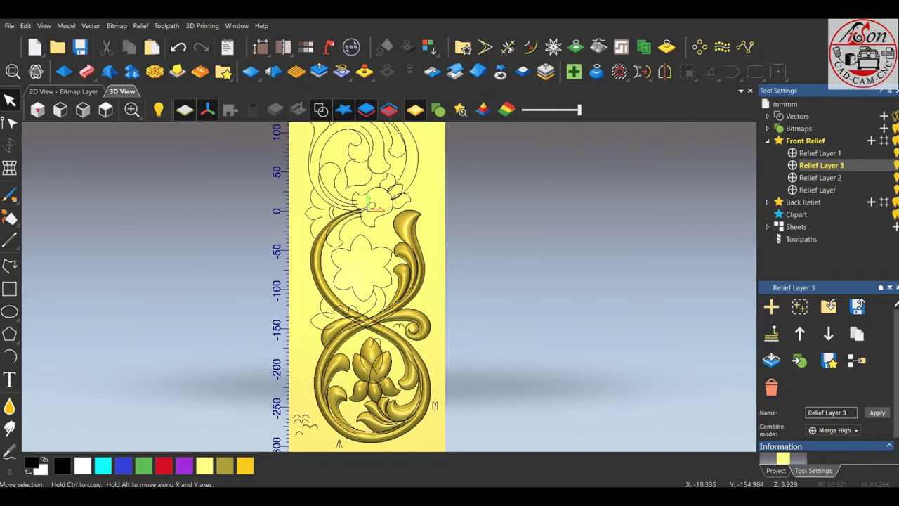
click(336, 332)
click(664, 72)
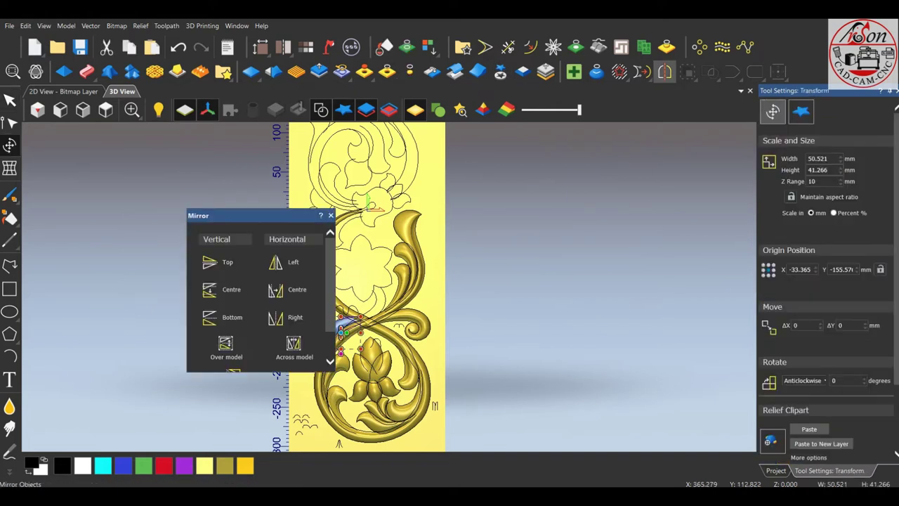
click(217, 262)
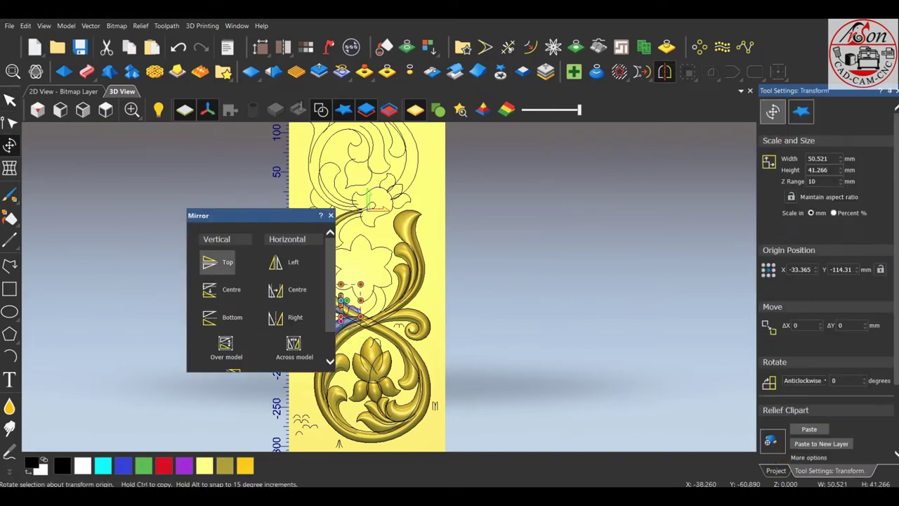
click(331, 215)
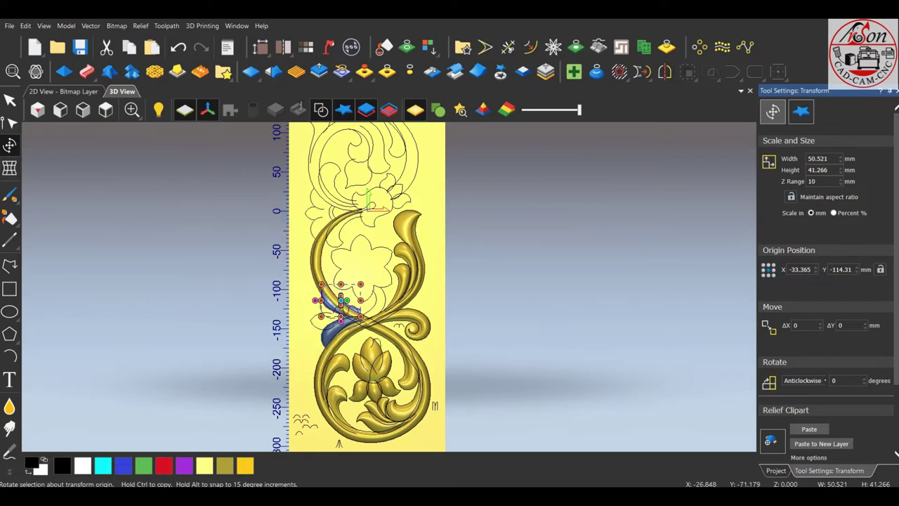
- Move the flipped leaf down against the crossing stem
scroll(324, 259, up, 5)
scroll(325, 259, up, 2)
drag(324, 259, 401, 293)
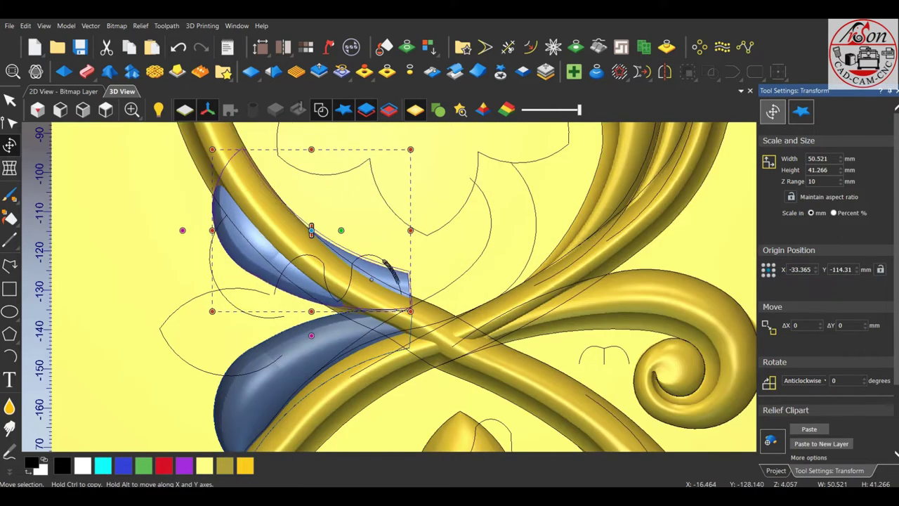
mouse_move(312, 260)
mouse_down()
mouse_move(307, 271)
mouse_move(319, 276)
mouse_move(309, 276)
mouse_up()
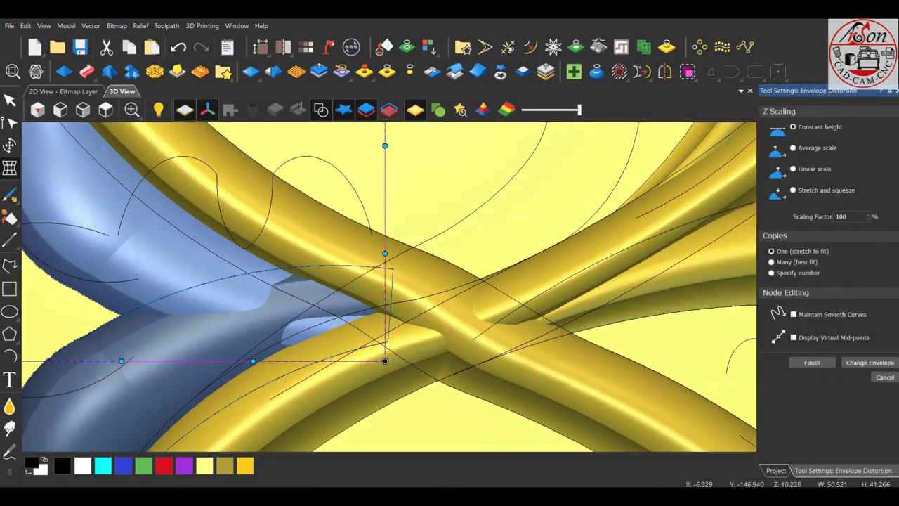
- Bend the mirrored leaf's tip with the envelope corner node, apply it, and select both lobes
drag(385, 360, 393, 326)
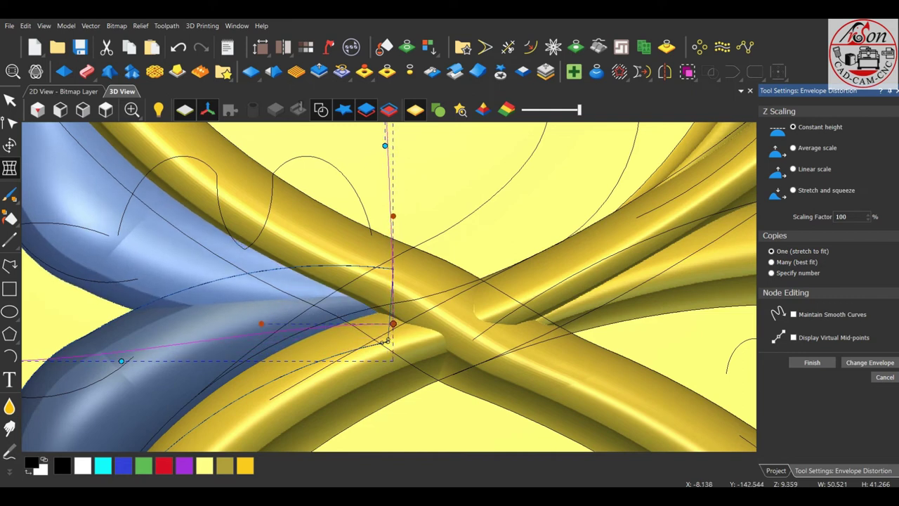
scroll(391, 309, down, 3)
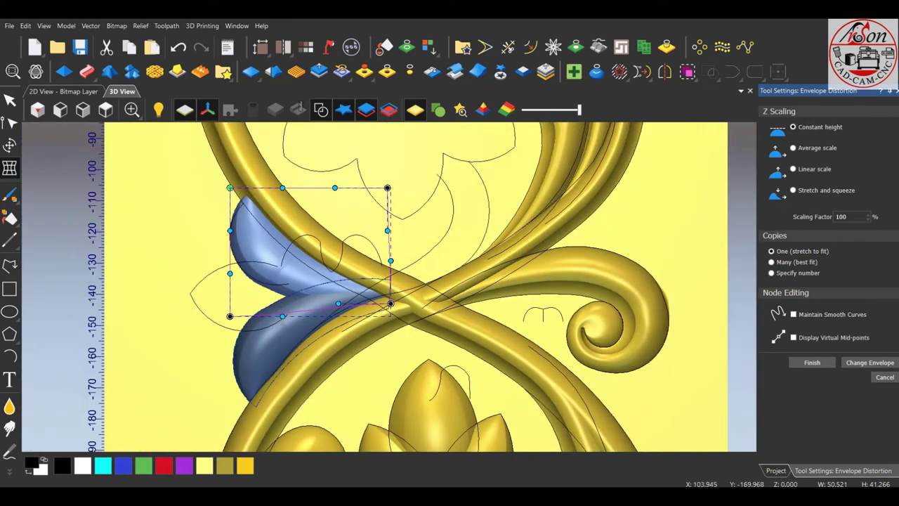
click(812, 363)
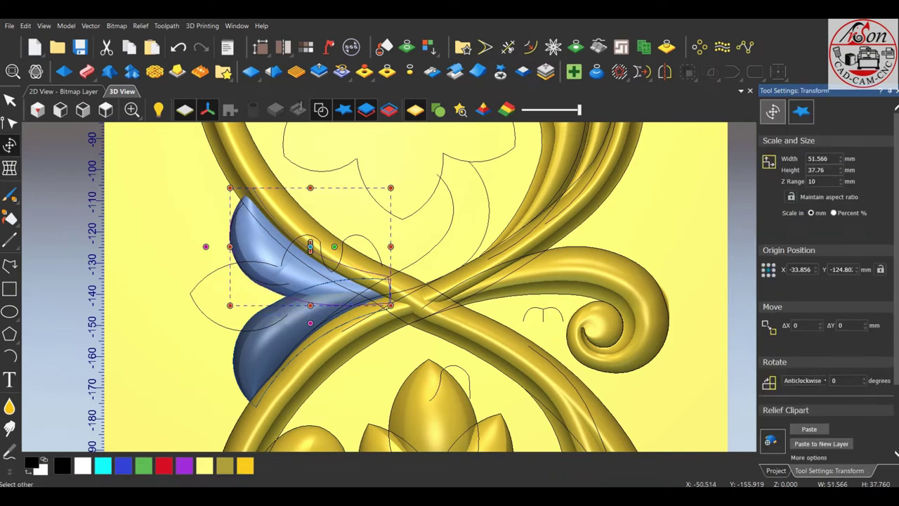
shift+click(267, 351)
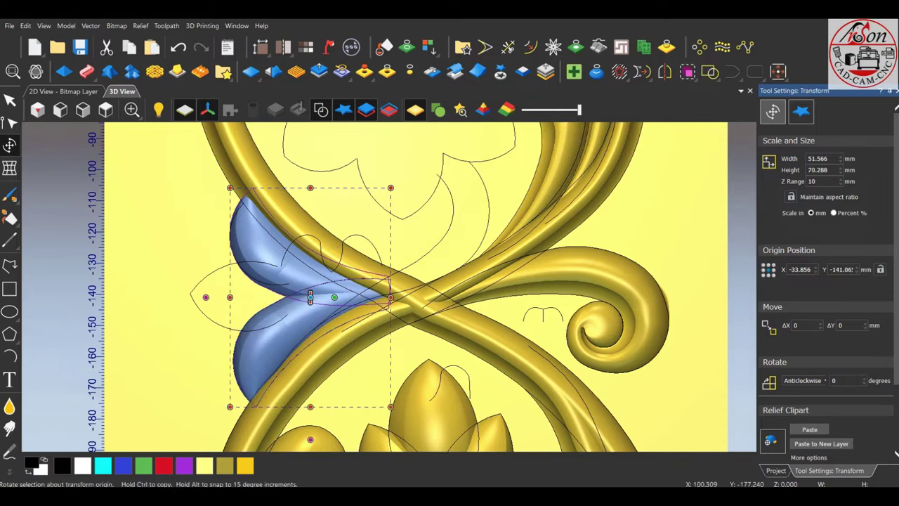
key(Escape)
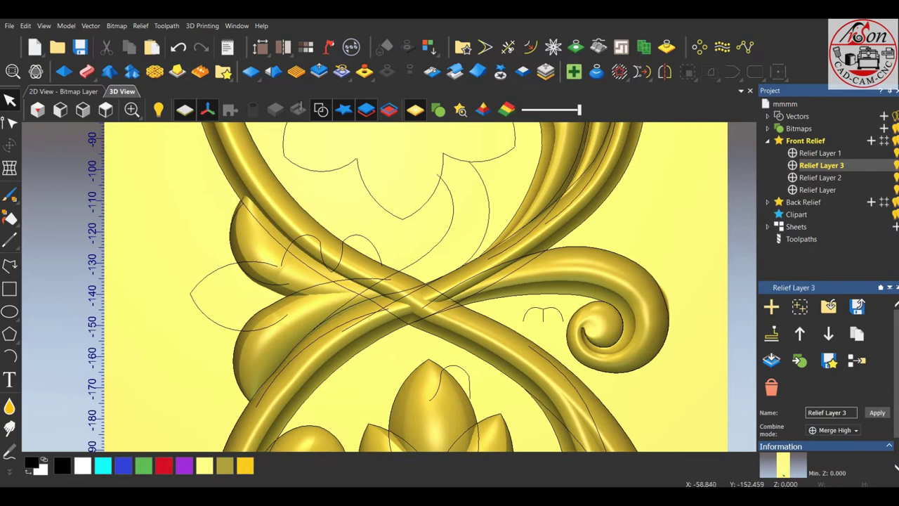
- Widen the left leaf-tip curve and bulge it downward by editing its nodes and handles
click(239, 327)
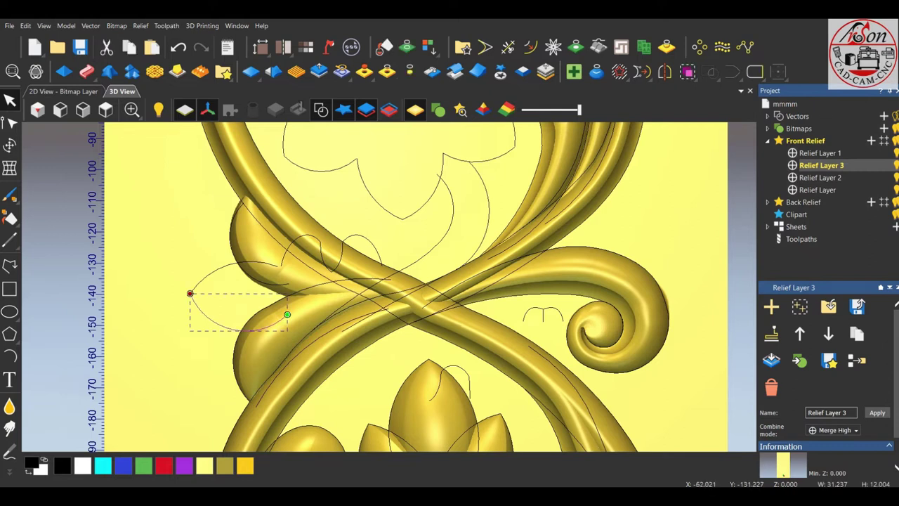
click(9, 123)
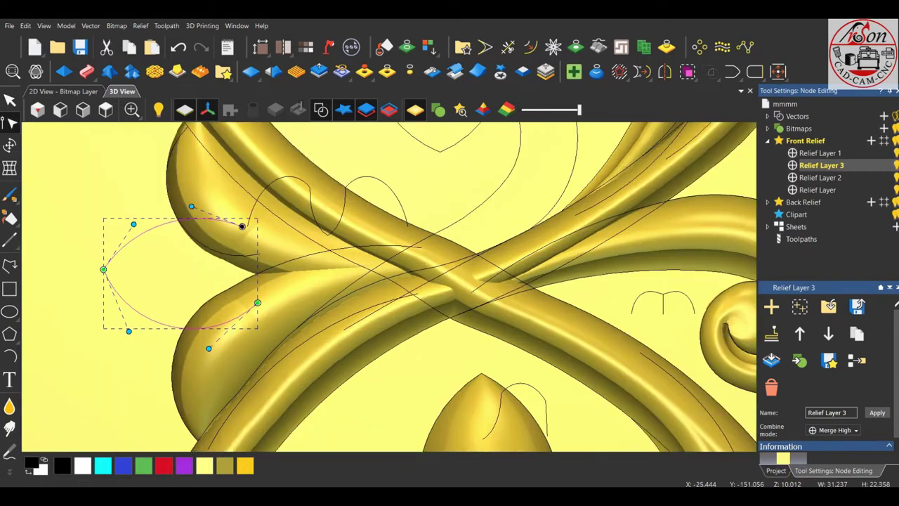
drag(218, 221, 249, 222)
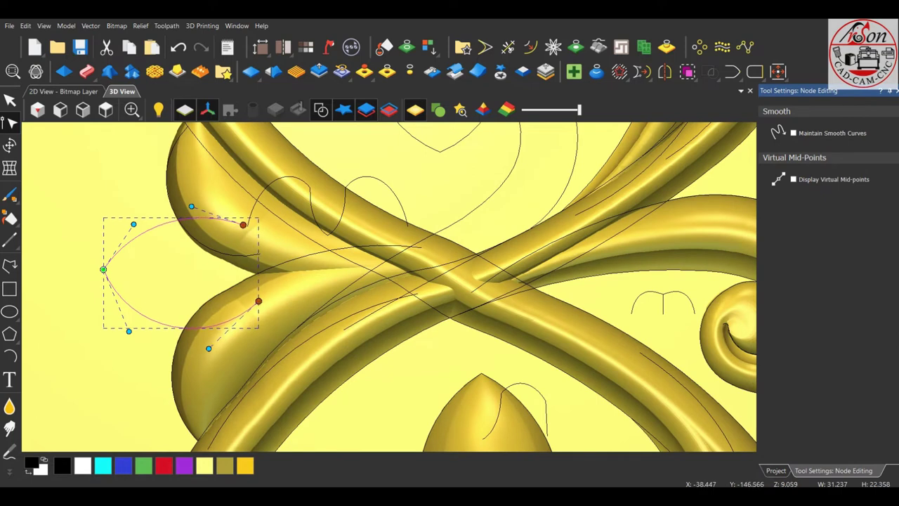
click(274, 227)
drag(273, 227, 288, 257)
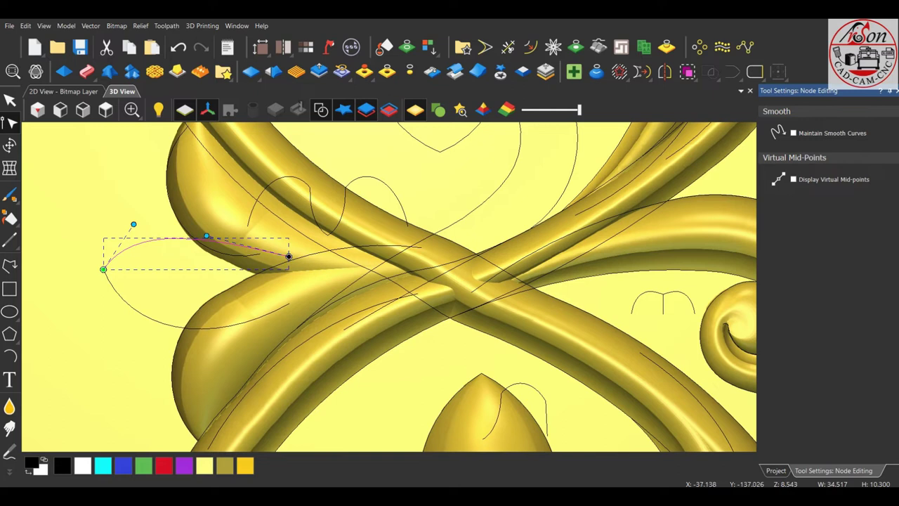
drag(206, 236, 214, 212)
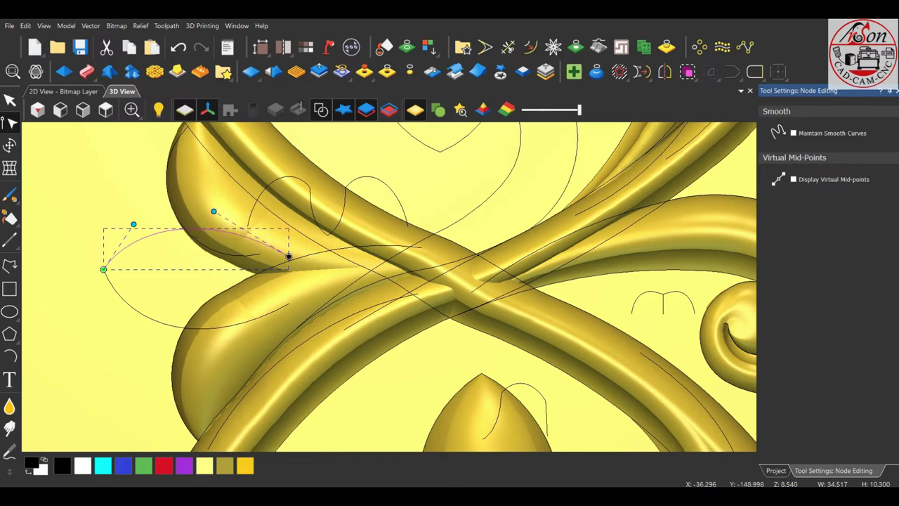
mouse_move(288, 256)
mouse_down()
mouse_move(291, 300)
mouse_move(290, 284)
mouse_up()
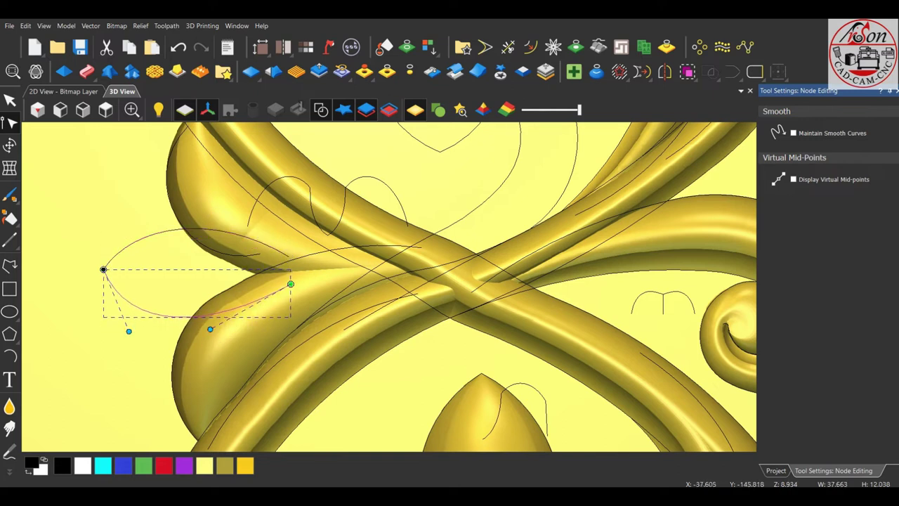
drag(210, 329, 211, 346)
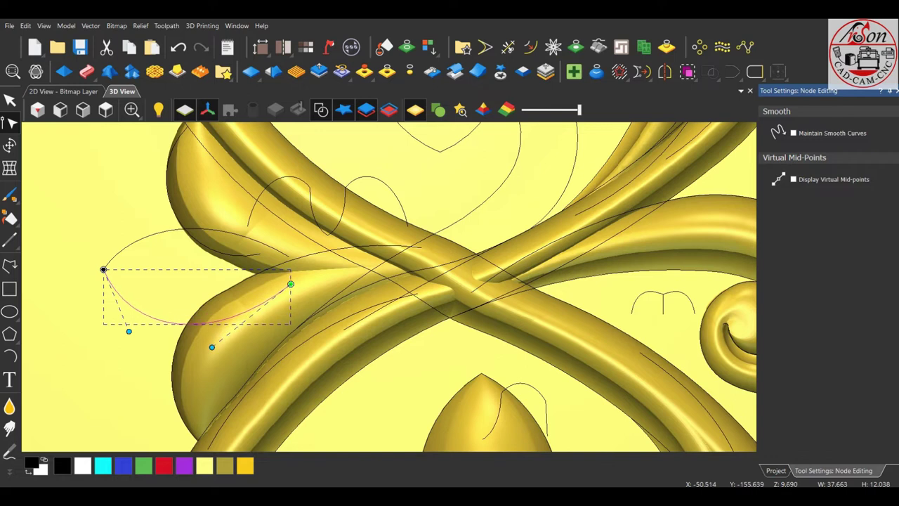
scroll(389, 287, down, 3)
key(n)
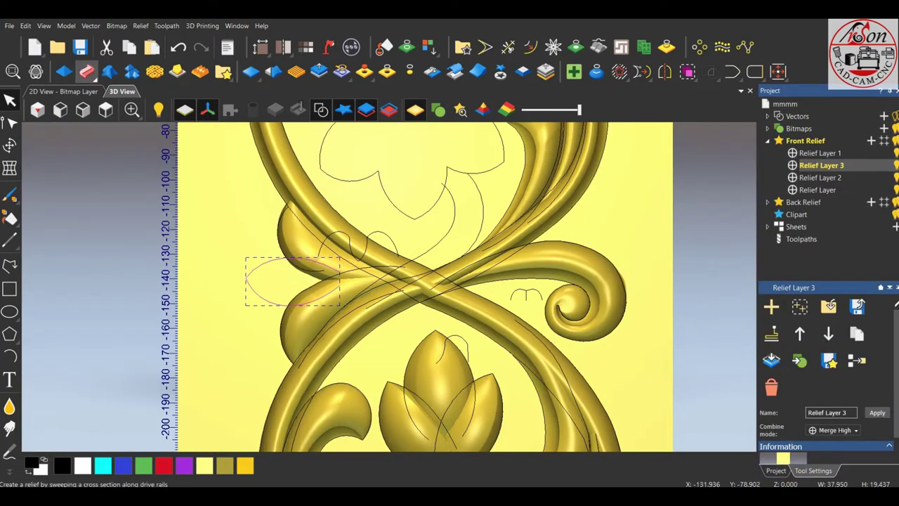
- Two-rail sweep the reshaped curve as cross section and apply it with Merge High
click(86, 71)
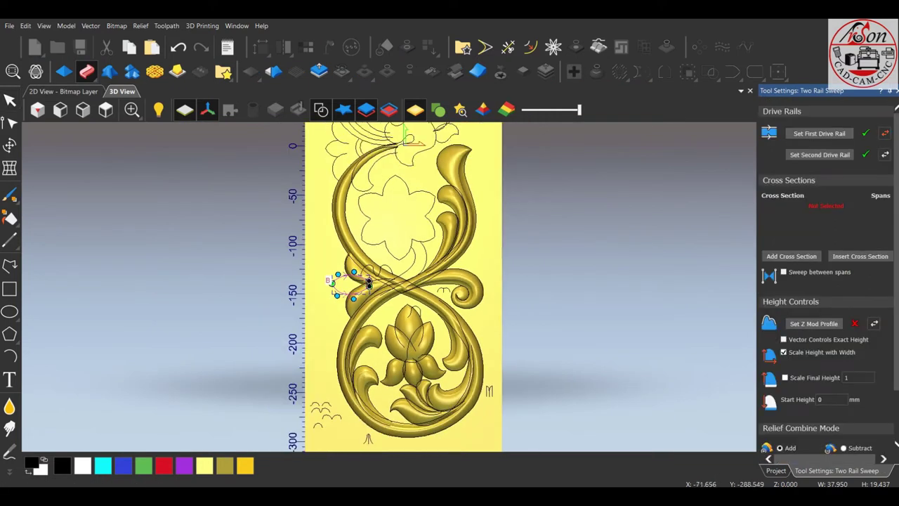
click(317, 425)
click(791, 256)
scroll(318, 425, up, 5)
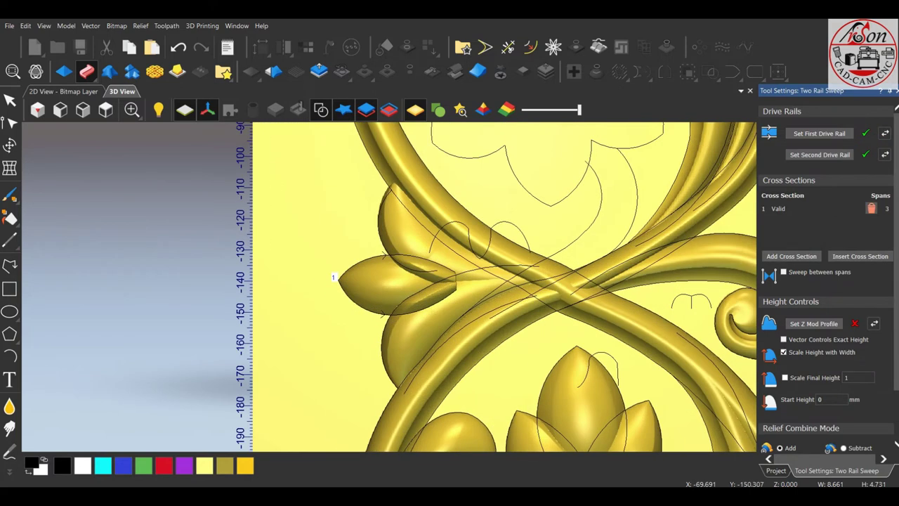
drag(318, 425, 366, 336)
scroll(829, 281, down, 2)
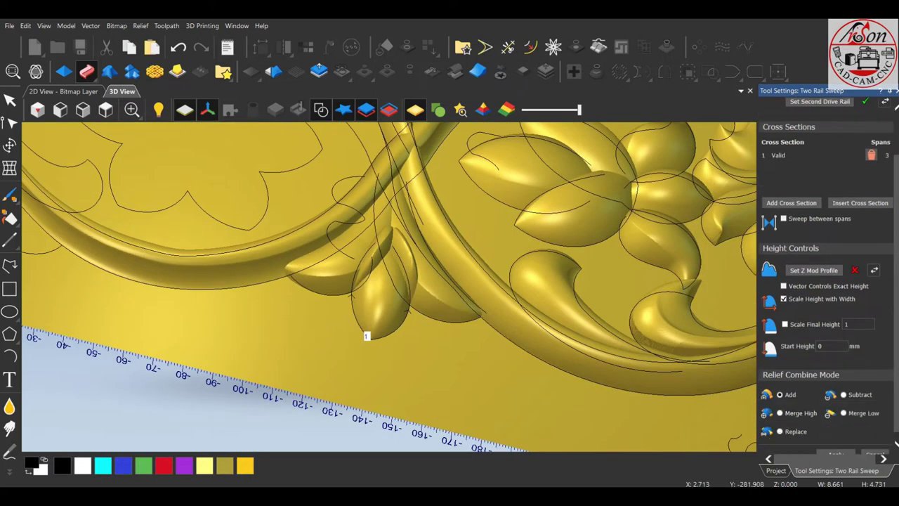
scroll(366, 336, down, 2)
mouse_move(366, 336)
mouse_down()
mouse_move(532, 419)
mouse_move(748, 430)
mouse_up()
scroll(533, 419, up, 4)
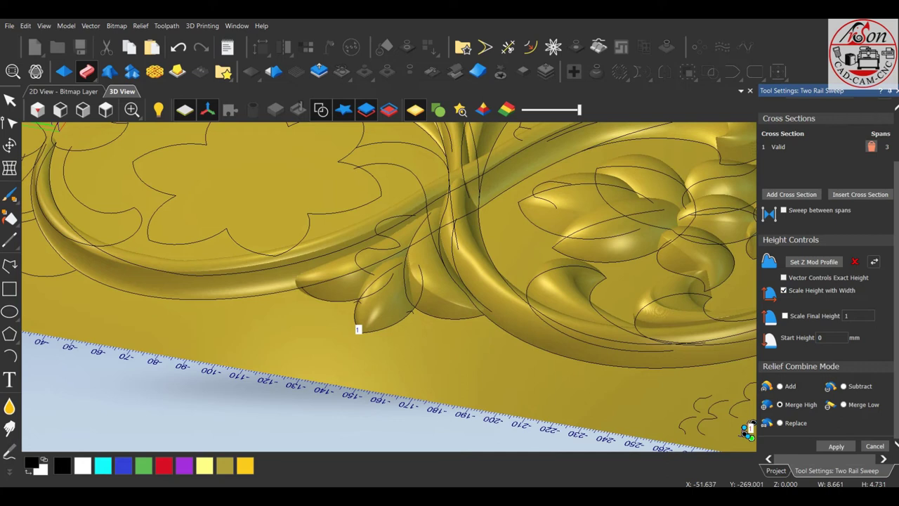
click(836, 447)
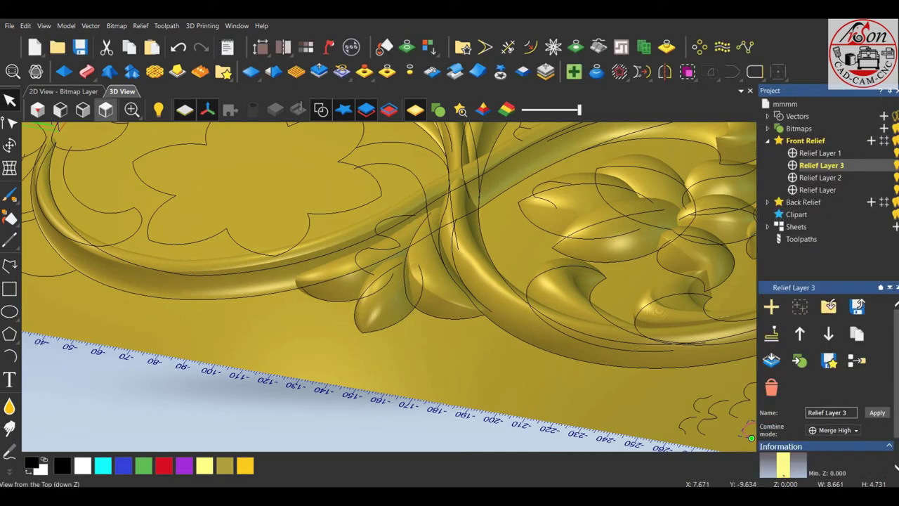
- In top view, drag the two small arc vectors down onto the crossing stems
click(106, 109)
scroll(338, 334, up, 3)
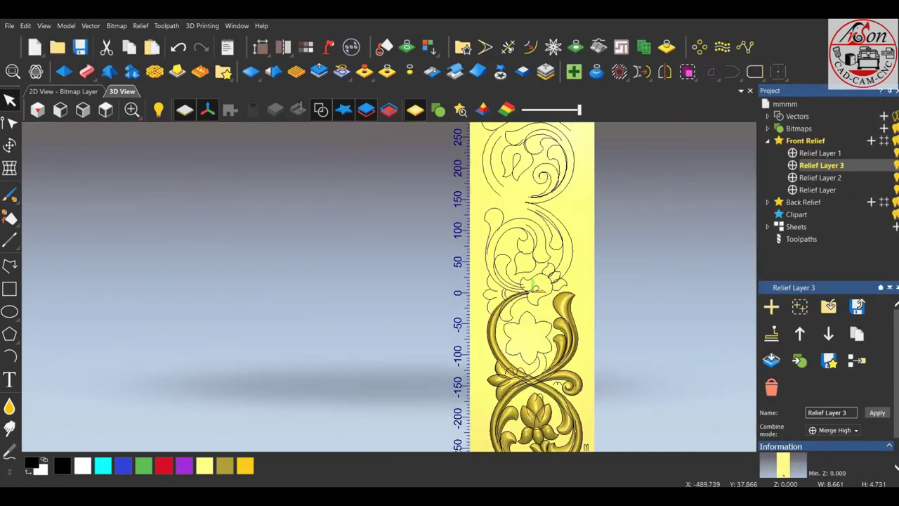
scroll(415, 295, down, 2)
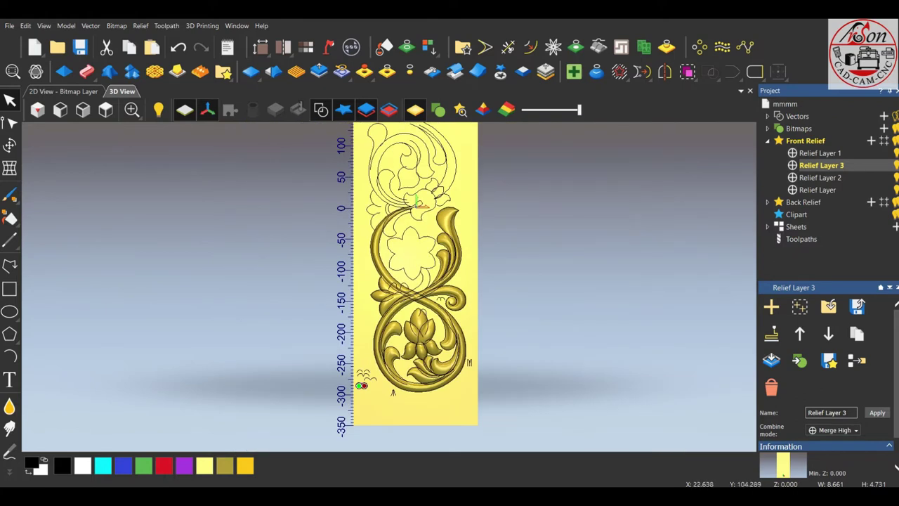
scroll(378, 201, up, 4)
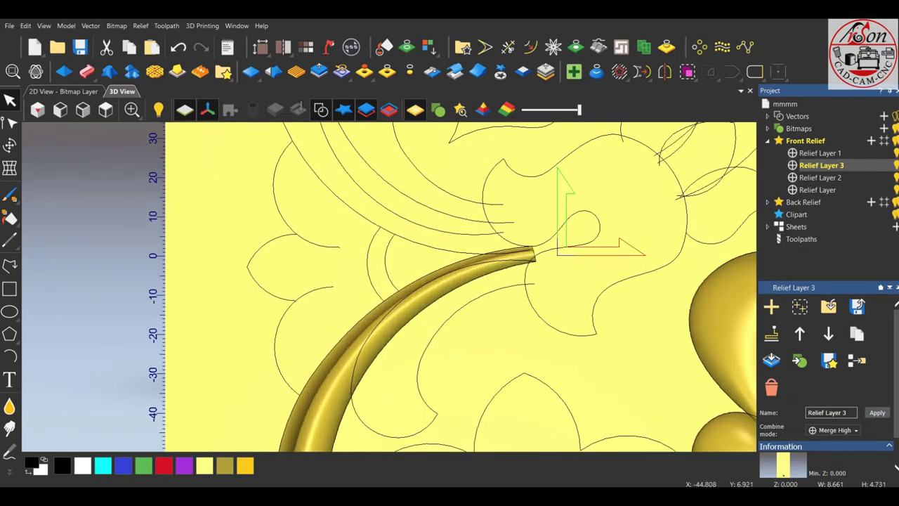
scroll(372, 288, down, 2)
scroll(367, 249, down, 2)
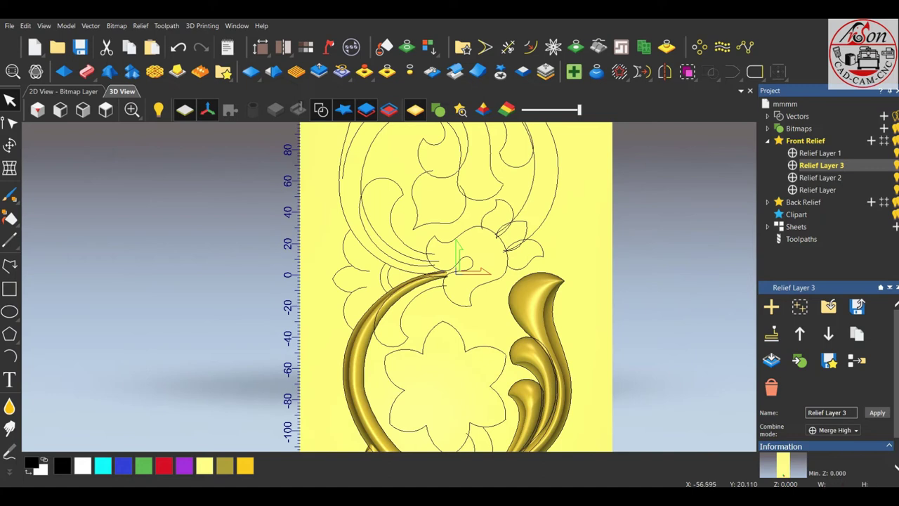
scroll(407, 295, down, 4)
scroll(408, 309, up, 2)
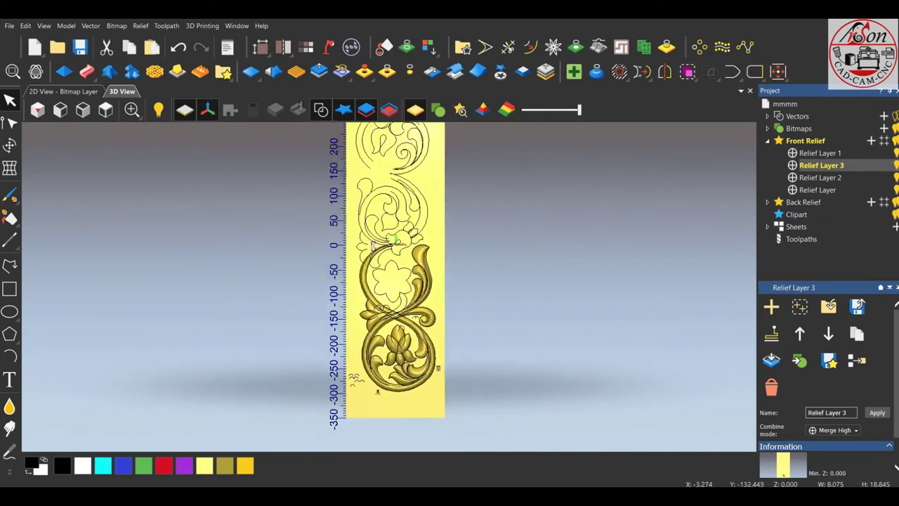
scroll(380, 278, up, 2)
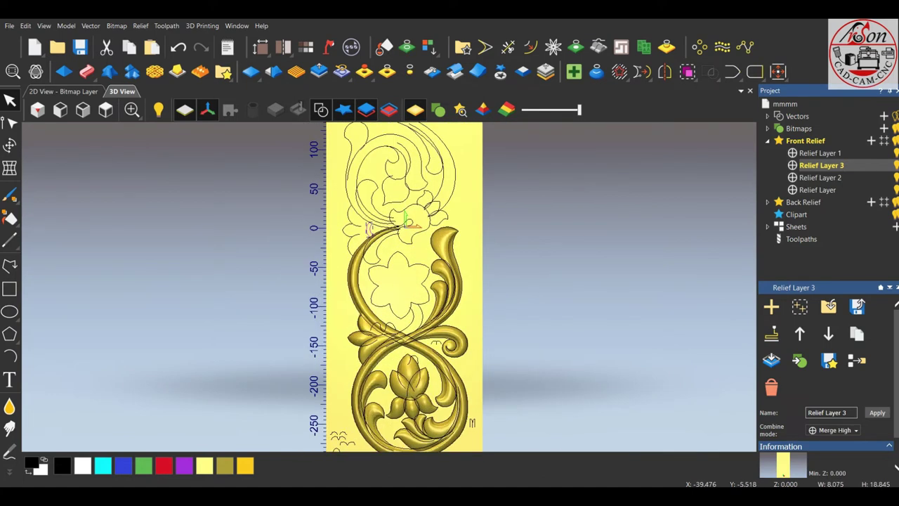
scroll(380, 309, up, 3)
scroll(379, 309, up, 2)
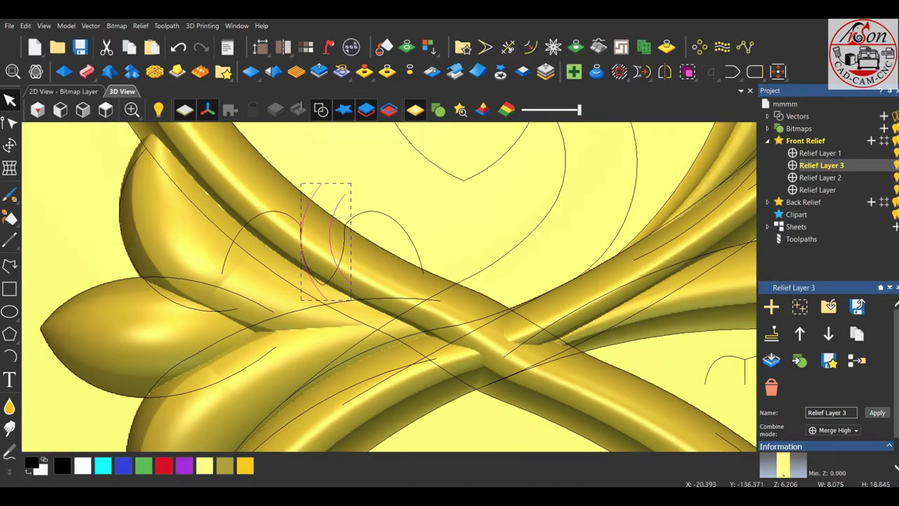
drag(326, 288, 338, 379)
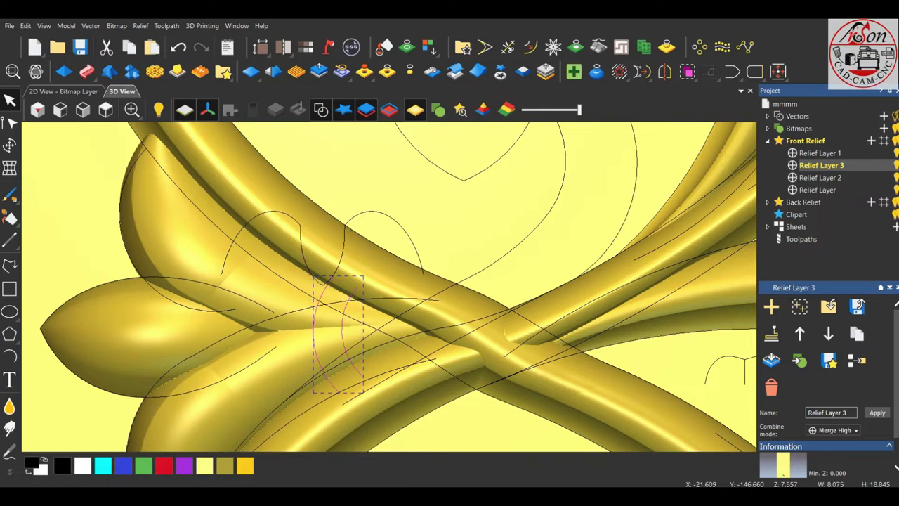
- Start a two-rail sweep along the two arcs with the small curve as cross section
click(86, 71)
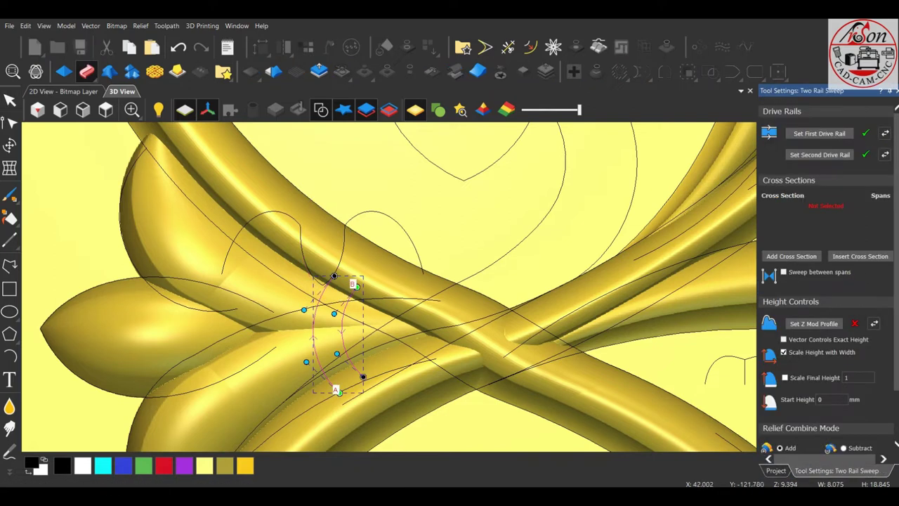
scroll(381, 295, down, 5)
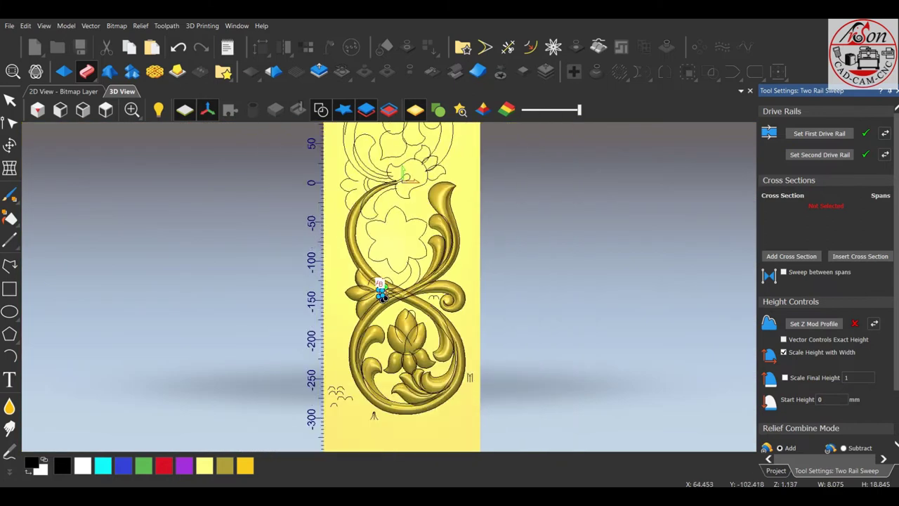
scroll(380, 289, up, 3)
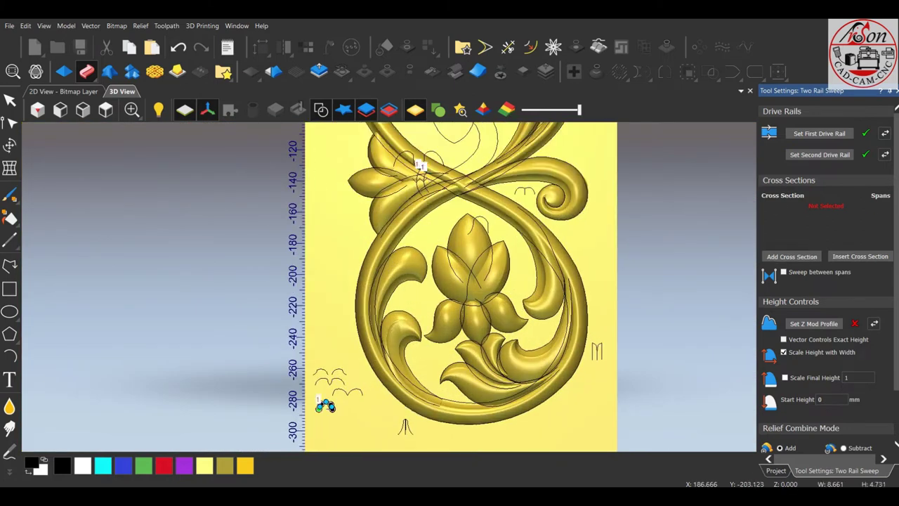
click(326, 402)
scroll(397, 225, down, 2)
scroll(386, 246, up, 2)
scroll(383, 256, up, 3)
mouse_move(386, 281)
mouse_down()
mouse_move(351, 323)
mouse_move(366, 295)
mouse_up()
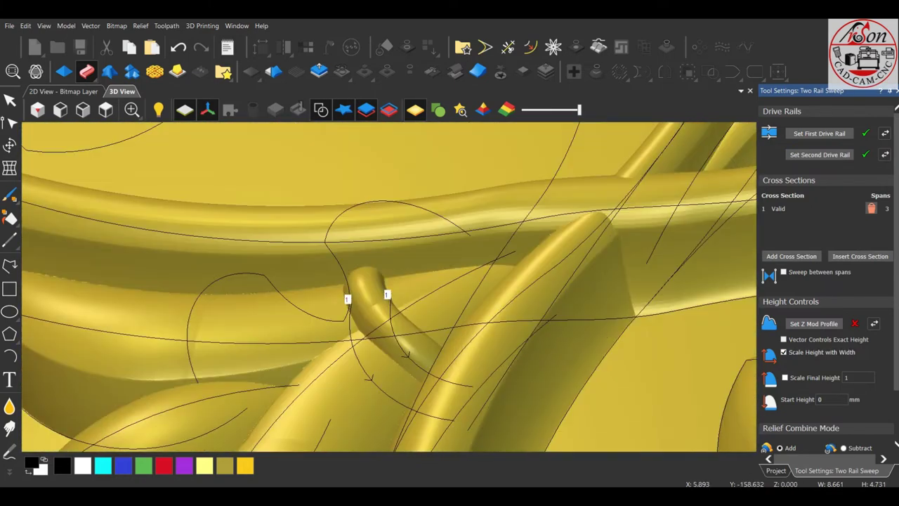
scroll(828, 281, down, 2)
- Scale the swept loop's final height to 2
click(786, 324)
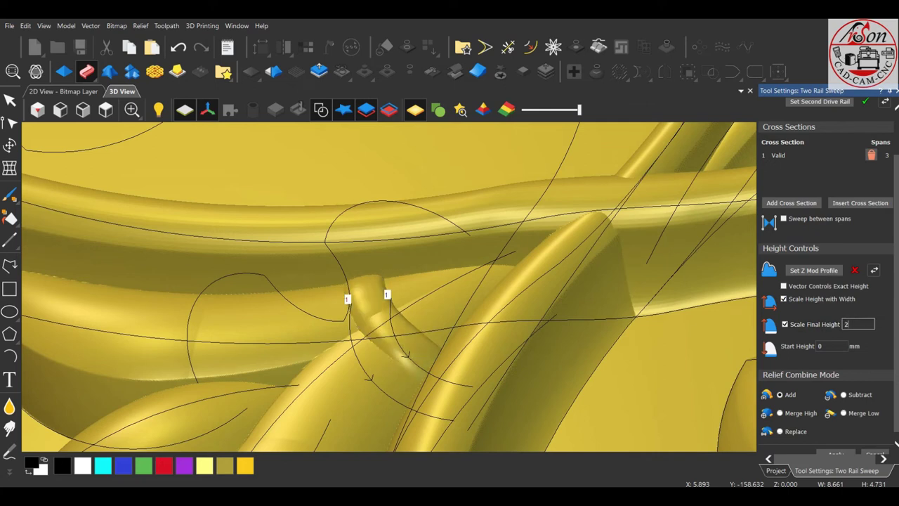
key(Return)
mouse_move(393, 295)
mouse_down()
mouse_move(365, 330)
mouse_move(351, 295)
mouse_move(325, 342)
mouse_move(369, 295)
mouse_up()
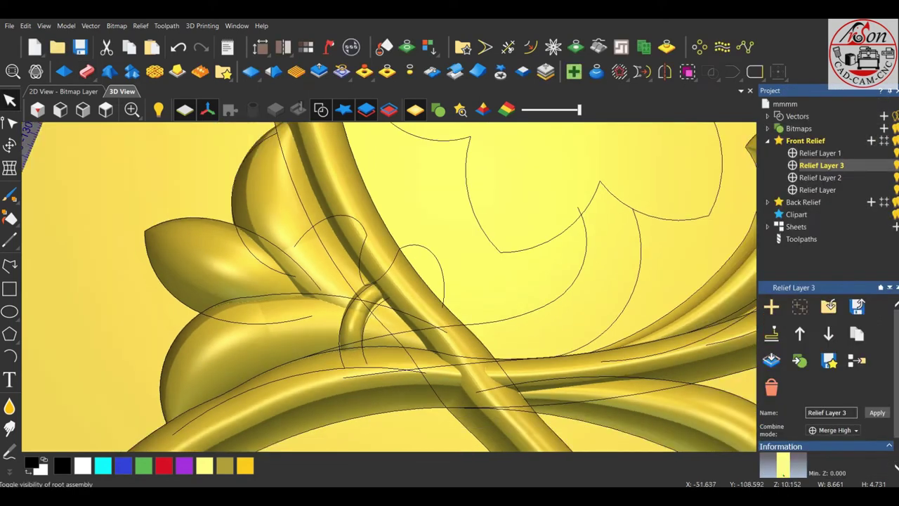
- Copy the blue bud relief up to the top of the left stem
click(105, 110)
scroll(390, 335, up, 5)
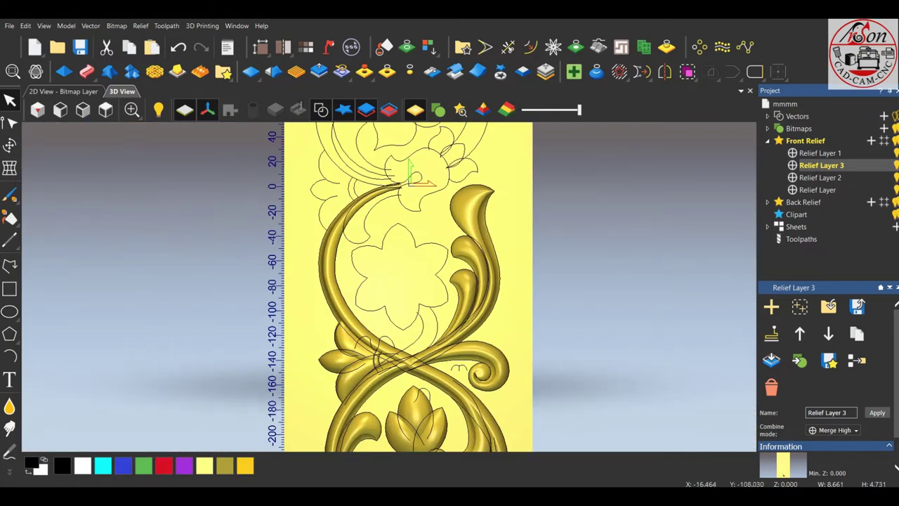
key(Escape)
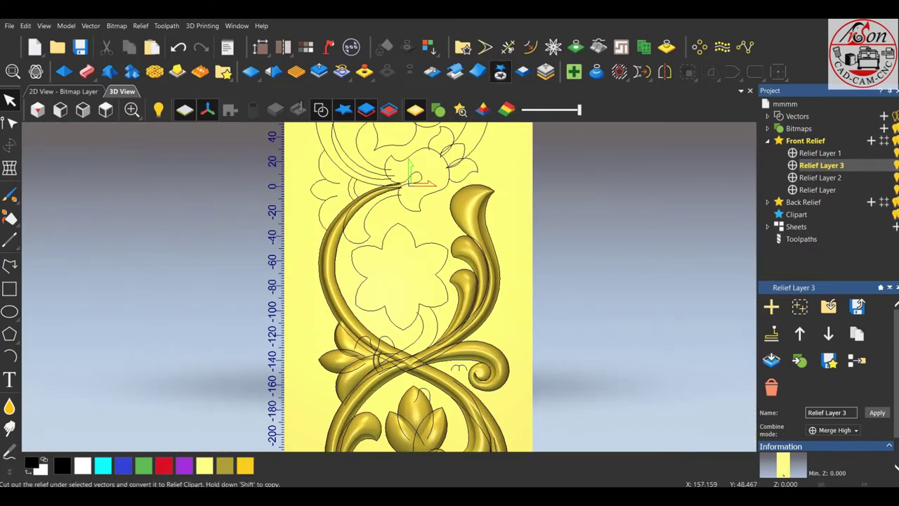
click(500, 71)
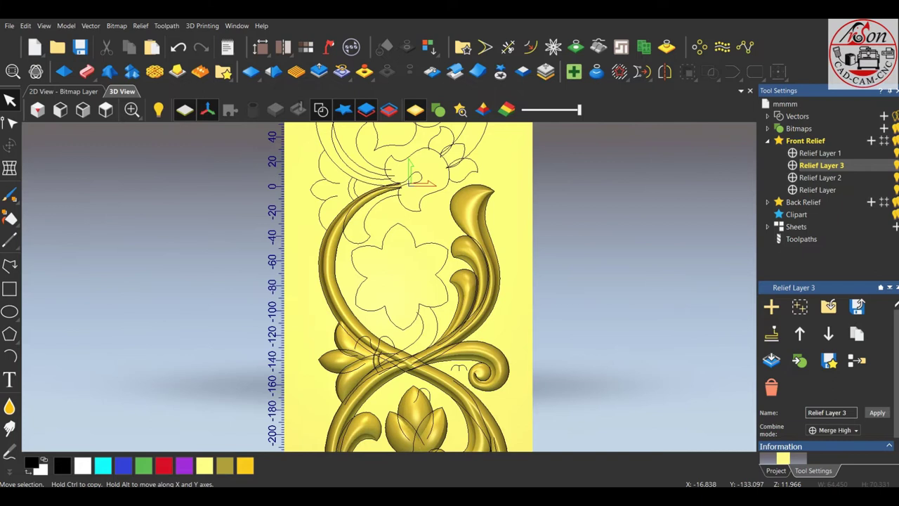
click(359, 361)
drag(359, 361, 340, 189)
key(F4)
- Rotate the copied bud about 4° anticlockwise and shift it slightly left
scroll(380, 288, down, 2)
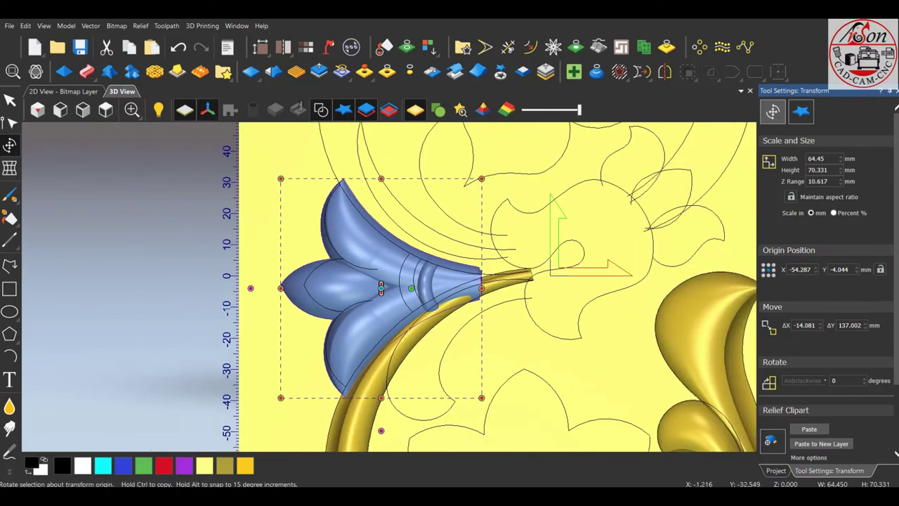
drag(281, 179, 273, 187)
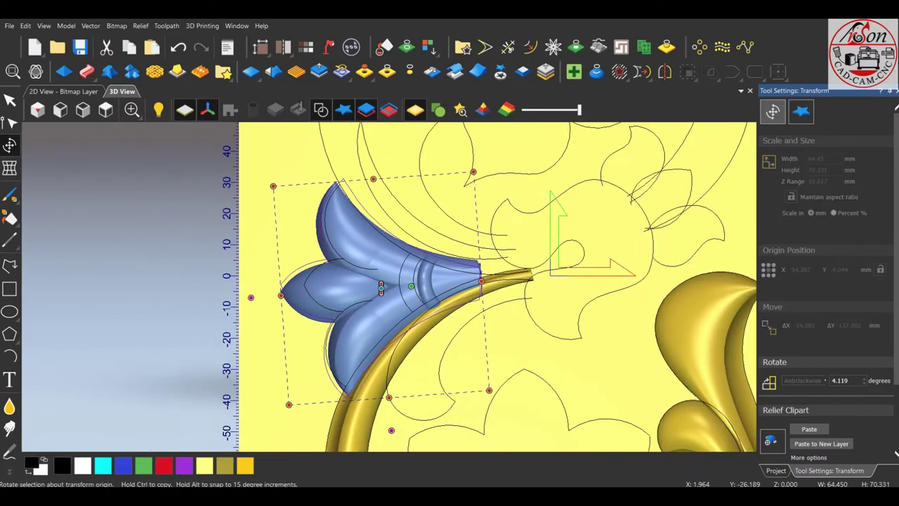
drag(381, 288, 378, 288)
scroll(382, 286, down, 2)
middle_drag(381, 286, 383, 280)
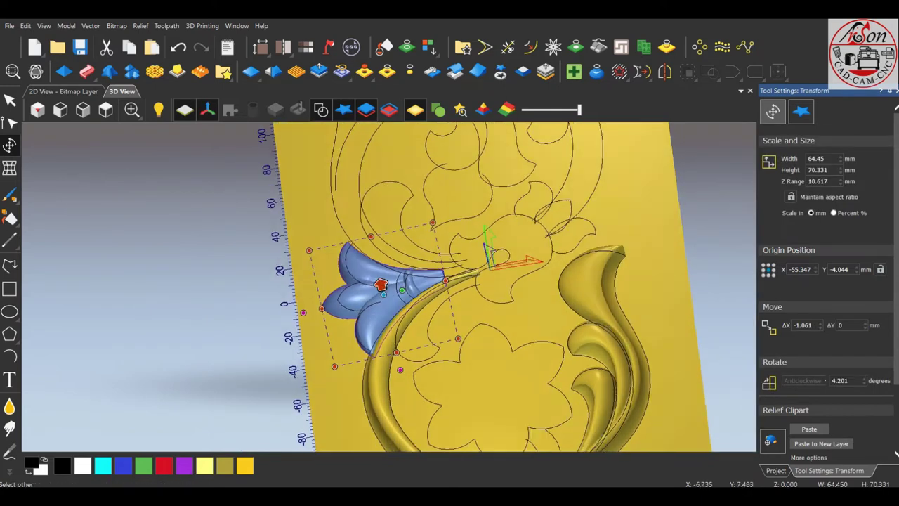
drag(449, 393, 385, 286)
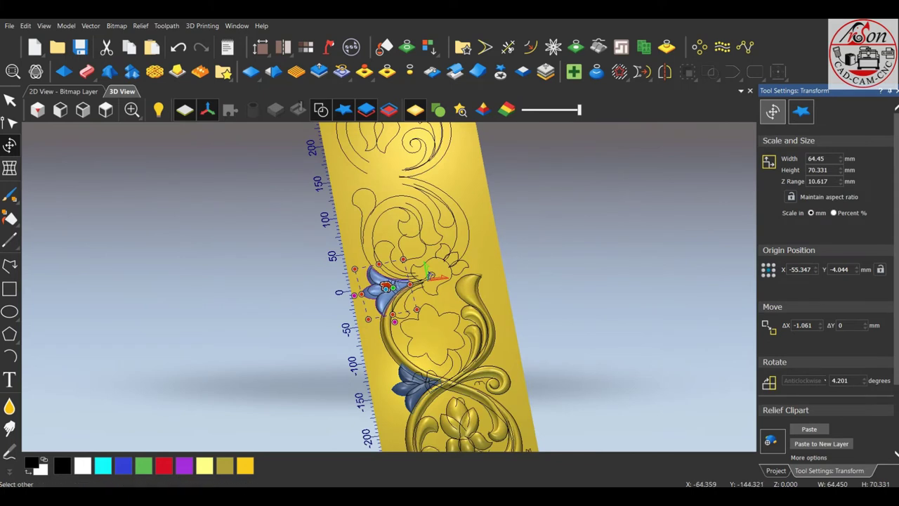
- Select both blue buds and merge them into new Relief Layer 4 with Merge High
click(415, 383)
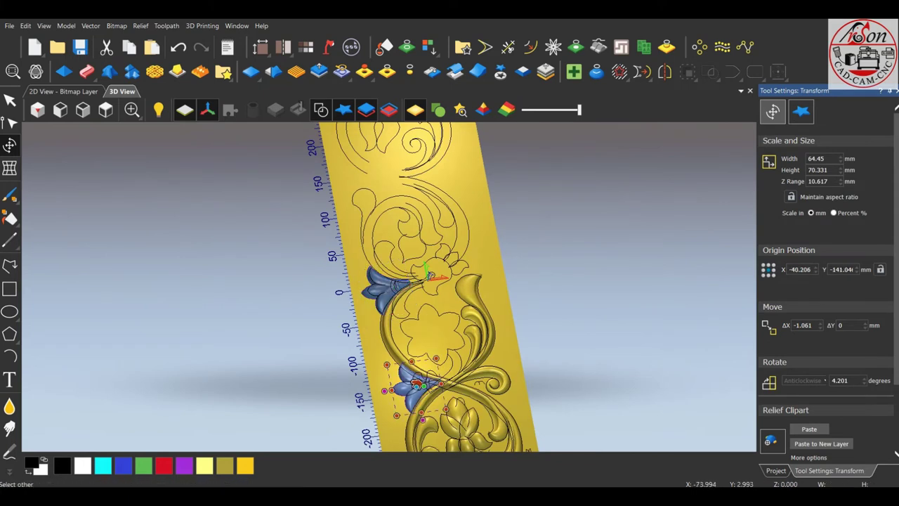
click(386, 286)
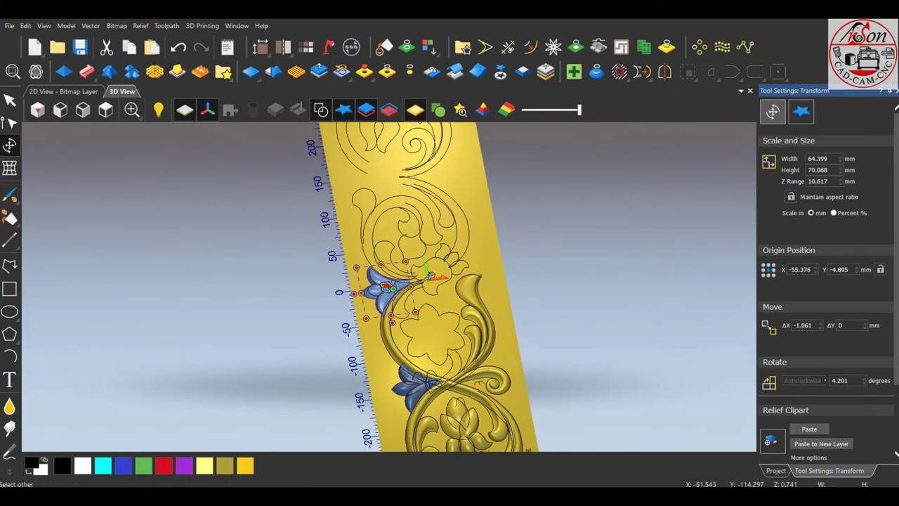
shift+click(414, 383)
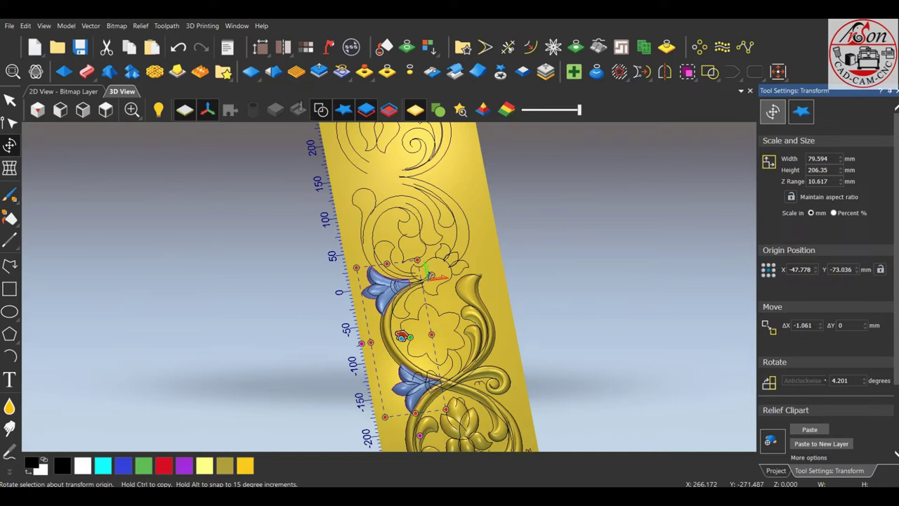
click(821, 444)
drag(389, 287, 449, 253)
scroll(390, 287, down, 3)
scroll(389, 287, up, 5)
mouse_move(389, 286)
mouse_down()
mouse_move(352, 211)
mouse_move(422, 295)
mouse_move(421, 266)
mouse_up()
scroll(389, 286, down, 3)
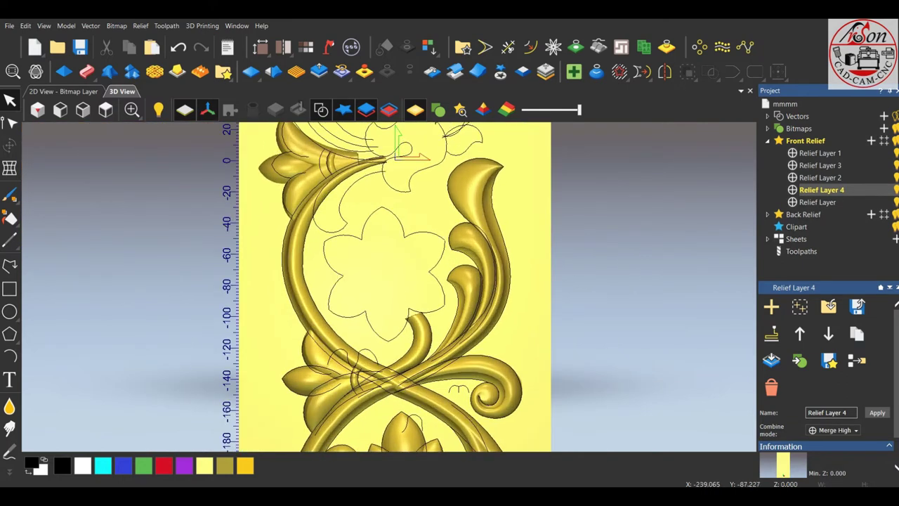
- Draw a circle centred on the flower and nudge it up slightly
click(9, 311)
scroll(373, 272, up, 2)
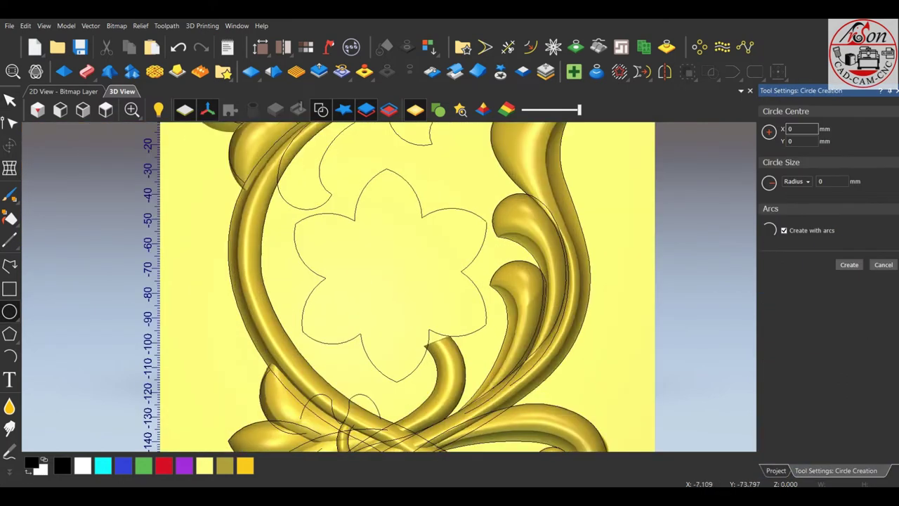
drag(390, 276, 452, 276)
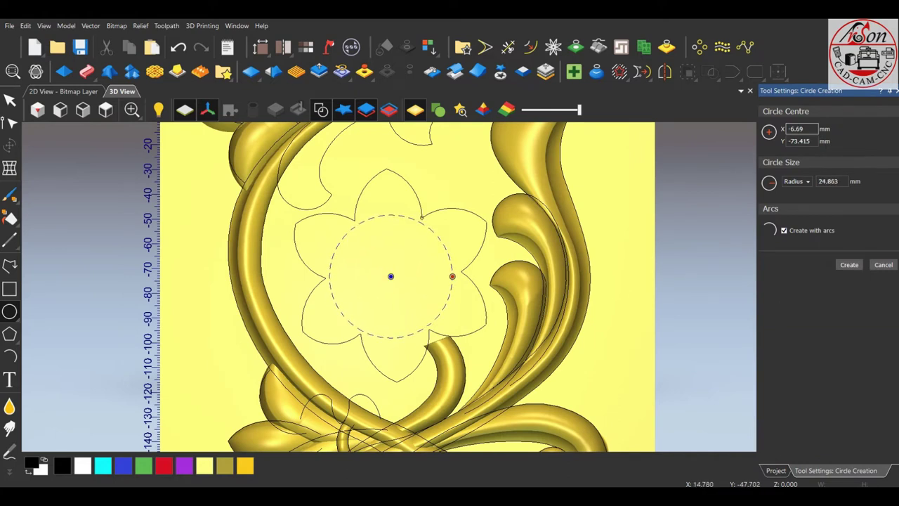
click(452, 276)
key(Escape)
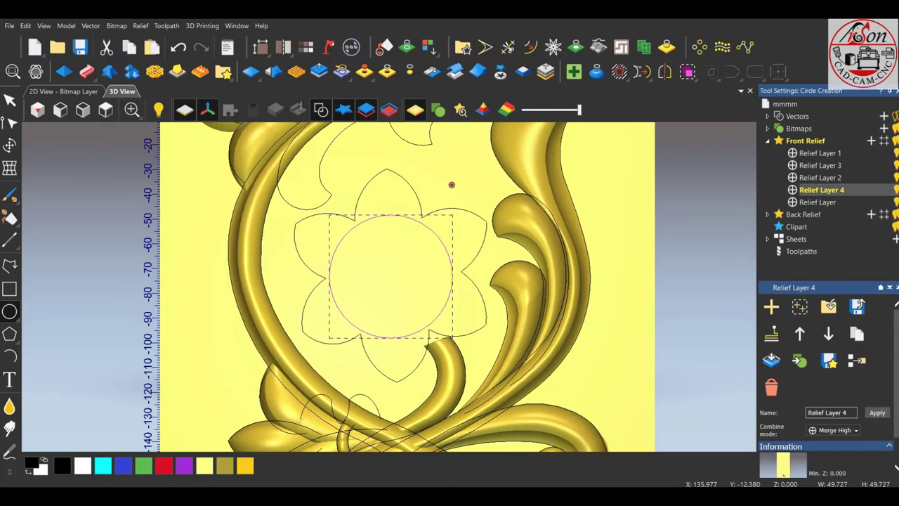
scroll(307, 266, up, 1)
drag(307, 266, 307, 263)
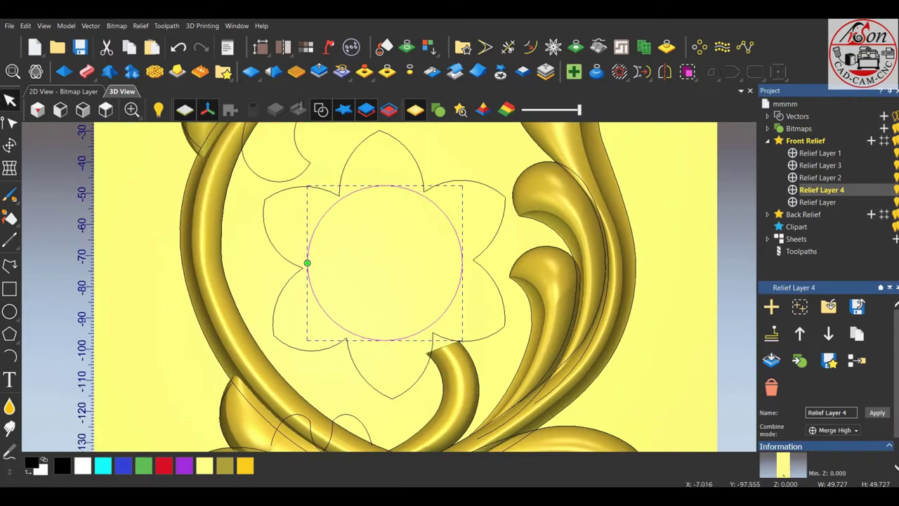
key(Escape)
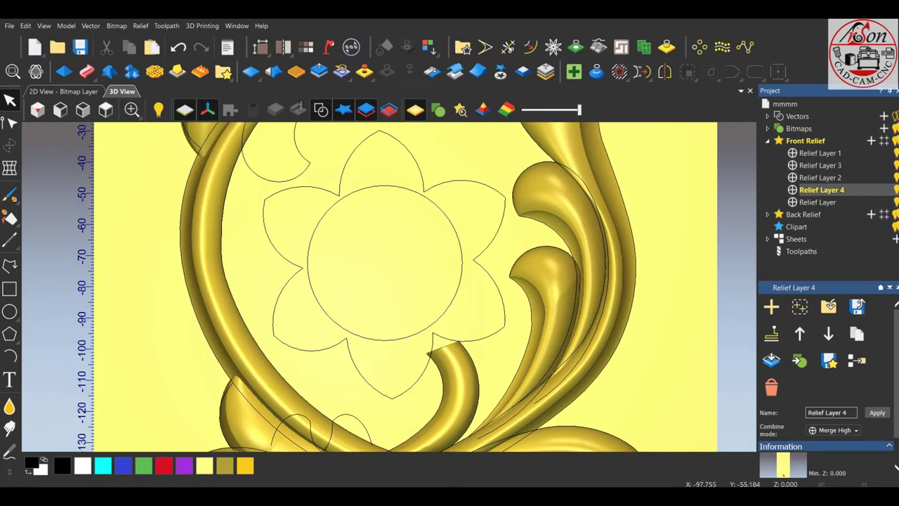
- Draw vertical and horizontal polylines across the circle, edge to edge through its centre
click(10, 265)
click(380, 161)
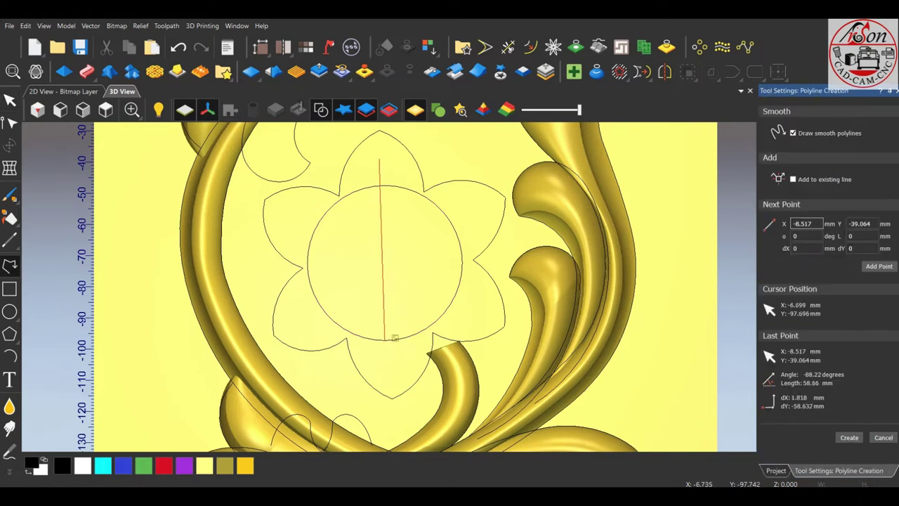
click(10, 101)
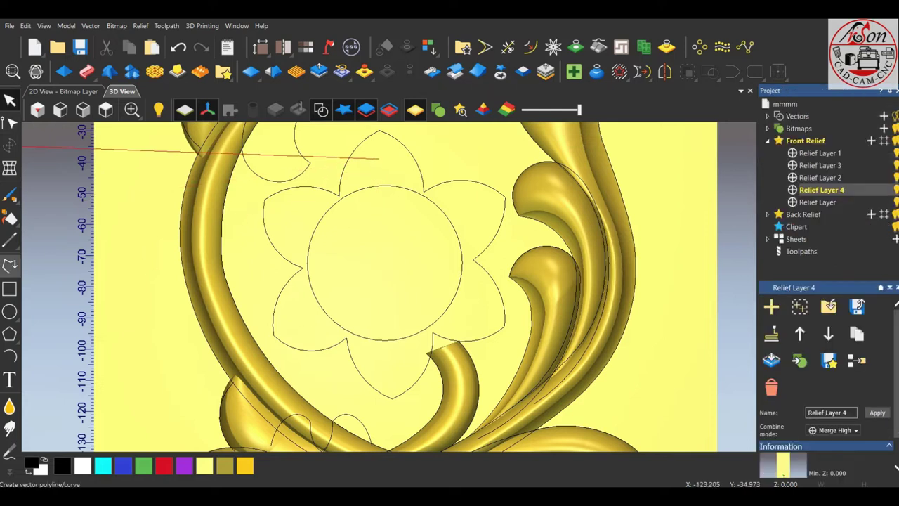
click(10, 266)
click(385, 184)
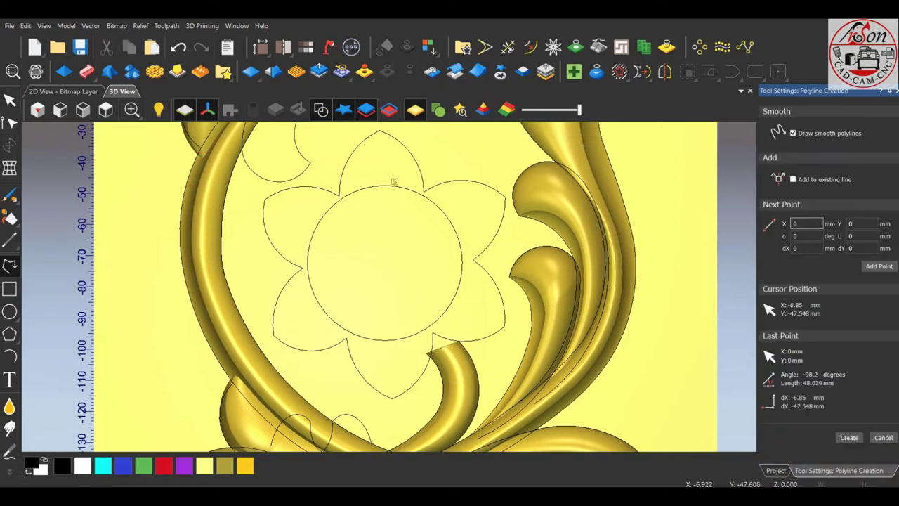
click(386, 340)
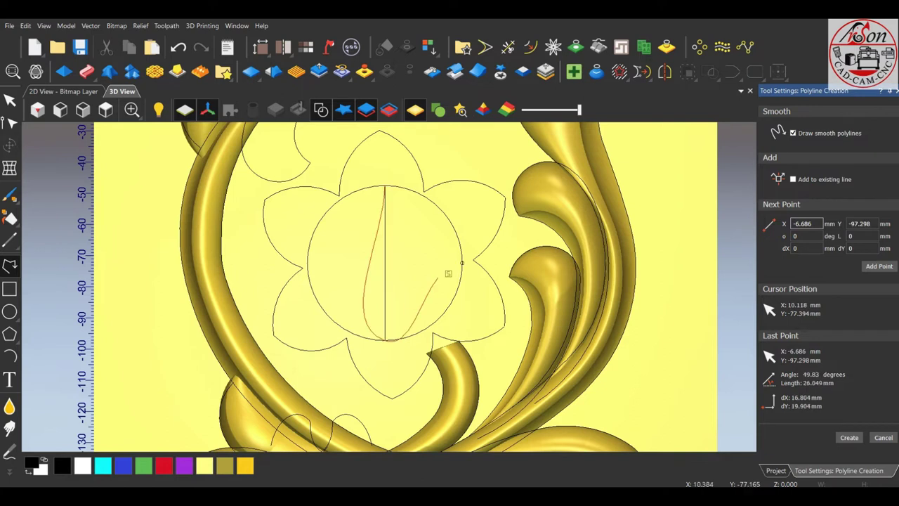
right_click(472, 260)
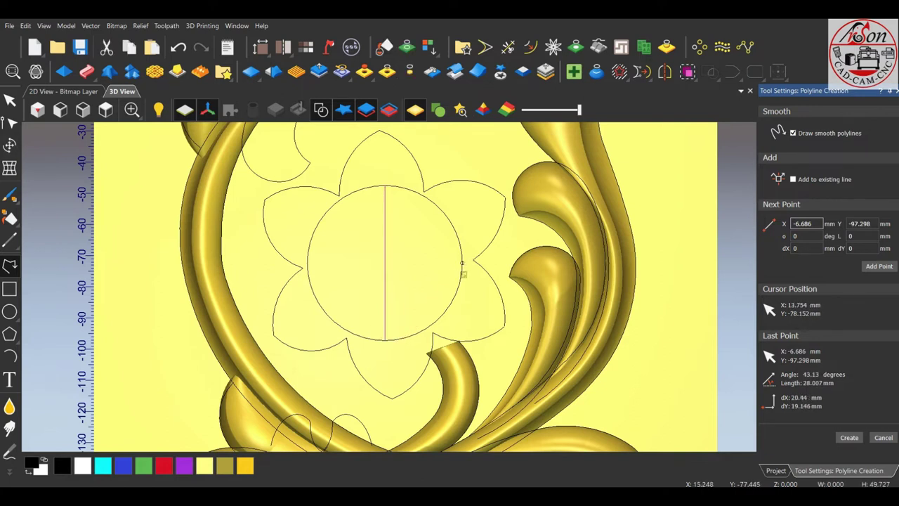
click(473, 261)
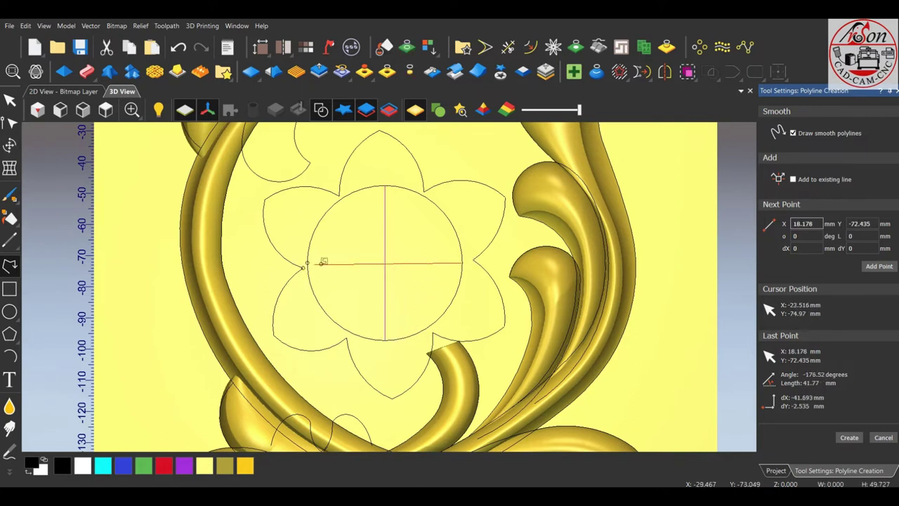
click(308, 262)
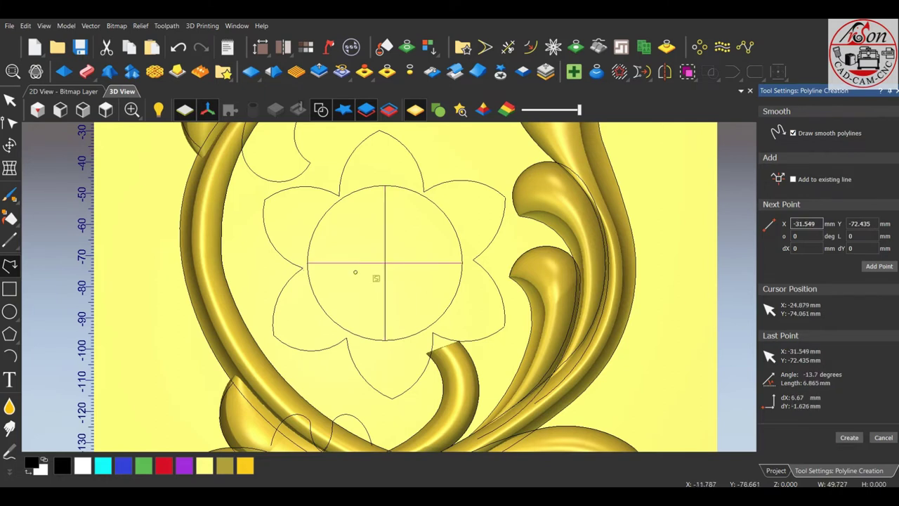
click(10, 100)
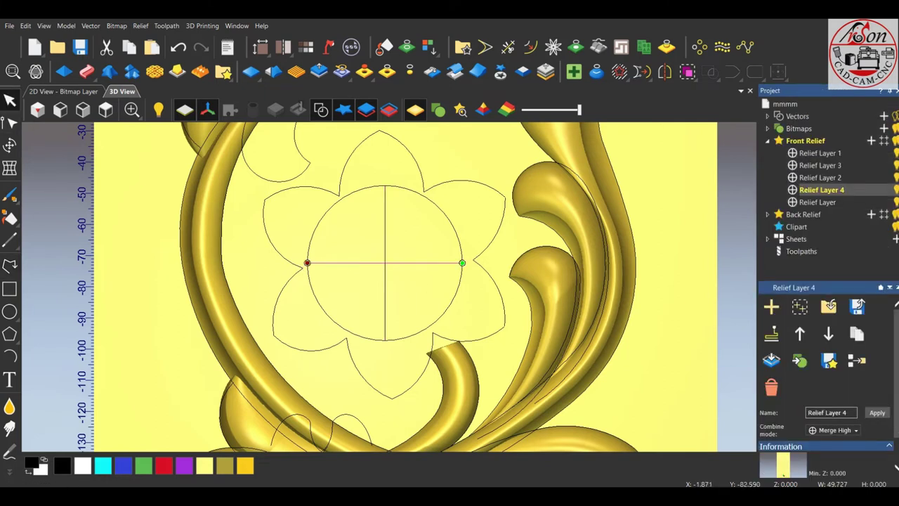
scroll(431, 382, up, 1)
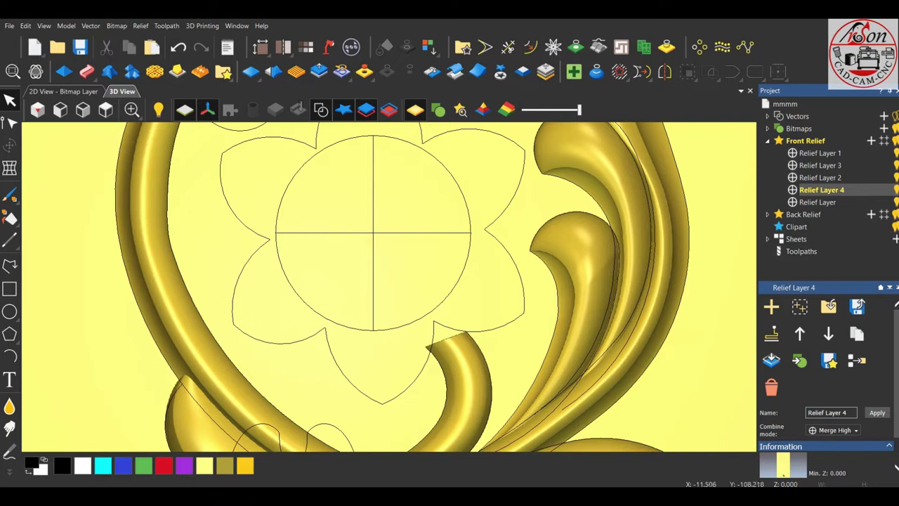
- Draw two arcs from the circle centre, one to the lower left and one to the lower right
click(336, 376)
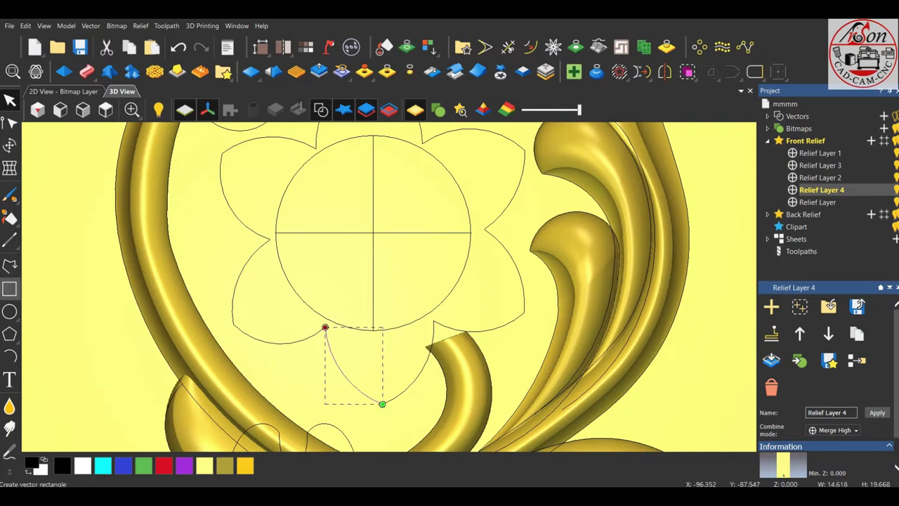
click(10, 356)
scroll(307, 240, up, 1)
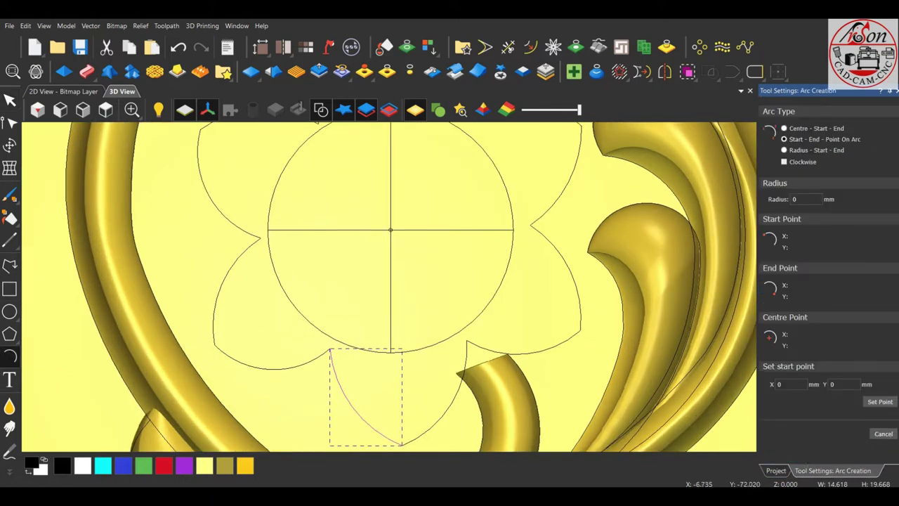
click(390, 229)
click(331, 348)
scroll(337, 331, up, 1)
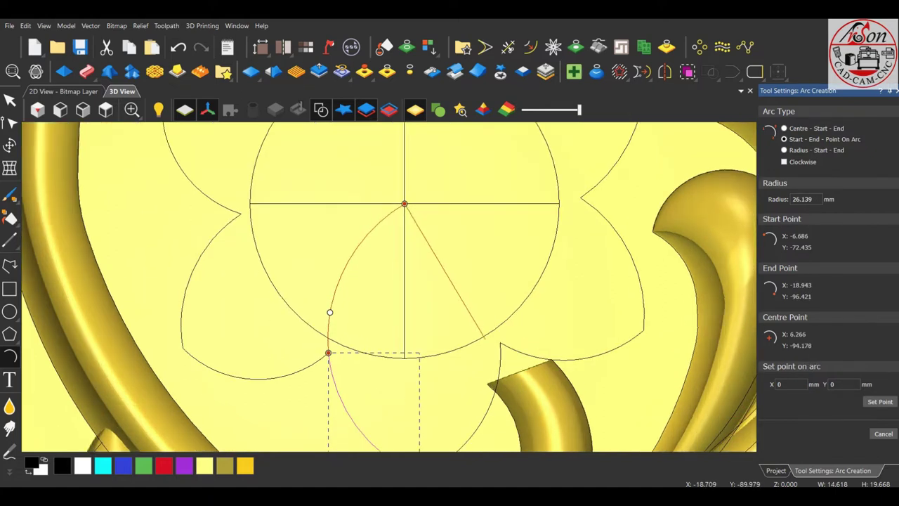
click(330, 311)
scroll(390, 292, down, 1)
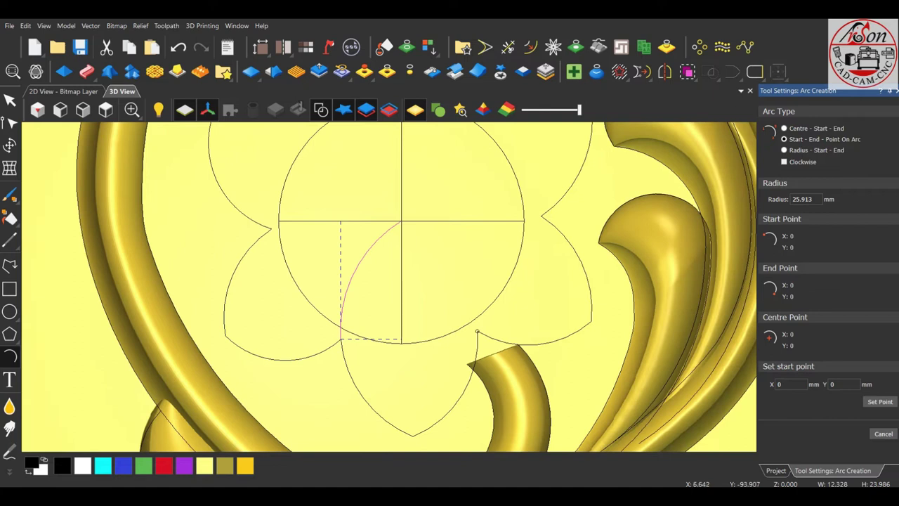
click(401, 222)
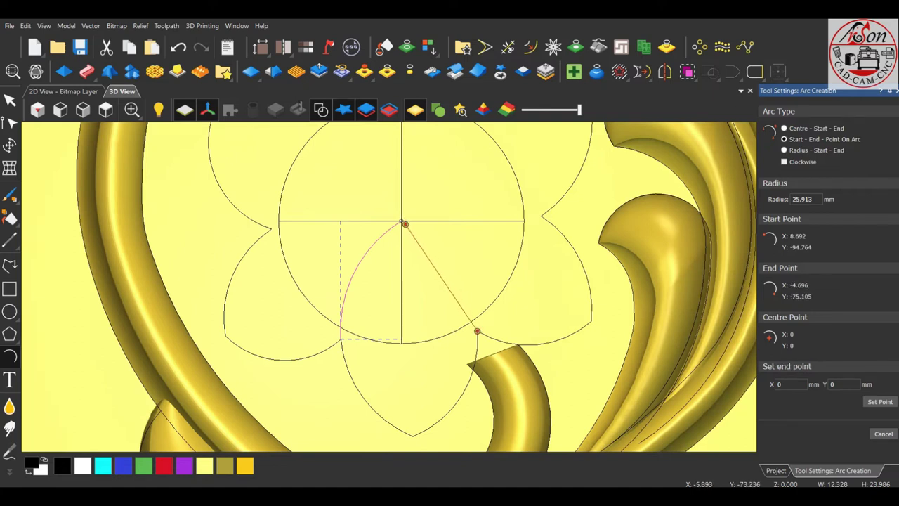
click(477, 331)
scroll(428, 255, up, 2)
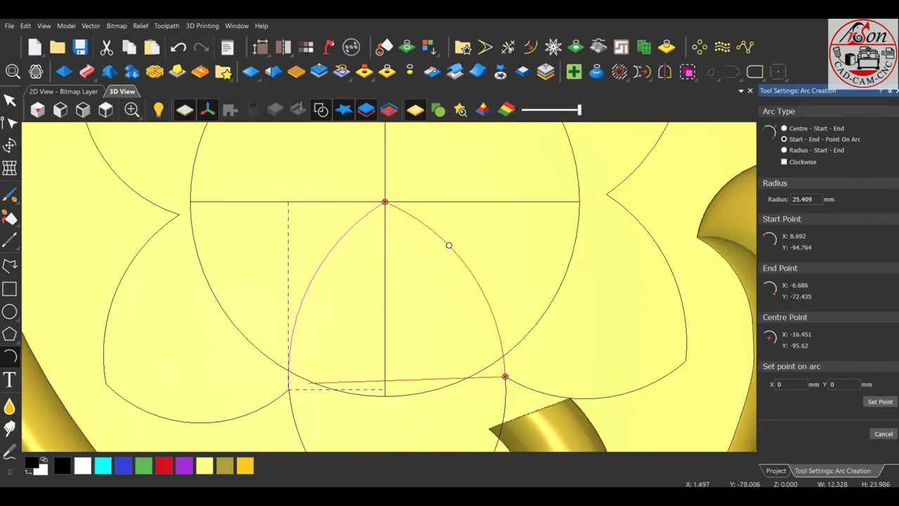
click(448, 246)
scroll(448, 246, down, 4)
key(Escape)
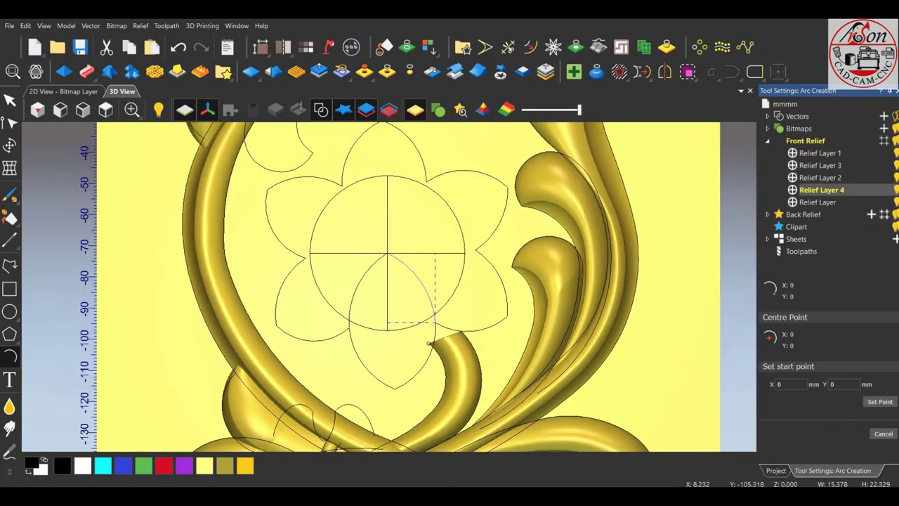
- Join the lower-left and upper-left petal arcs into one curve, then add the right arc to the selection
scroll(425, 346, up, 2)
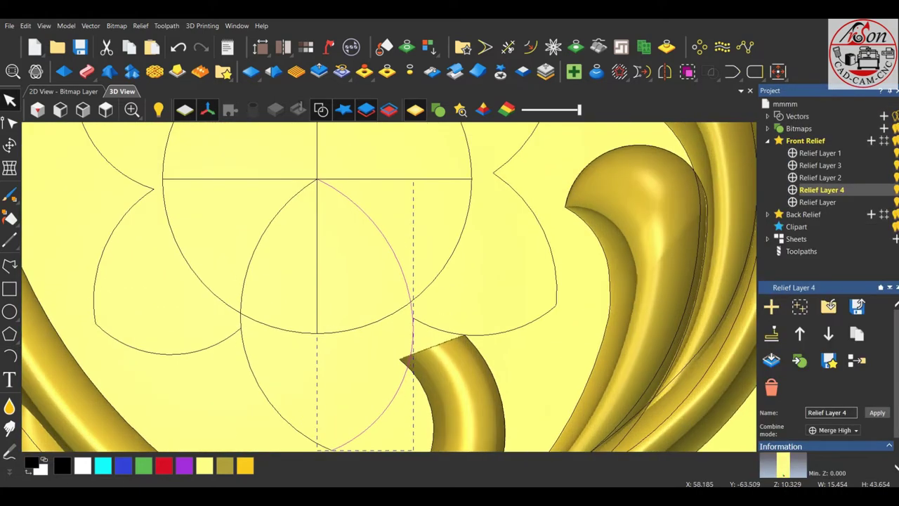
key(n)
scroll(365, 272, down, 2)
click(329, 345)
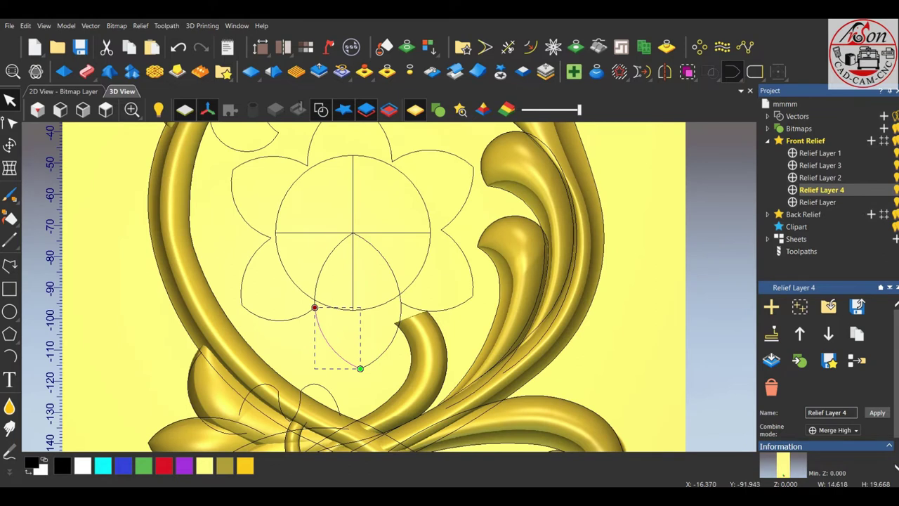
shift+click(320, 270)
click(732, 71)
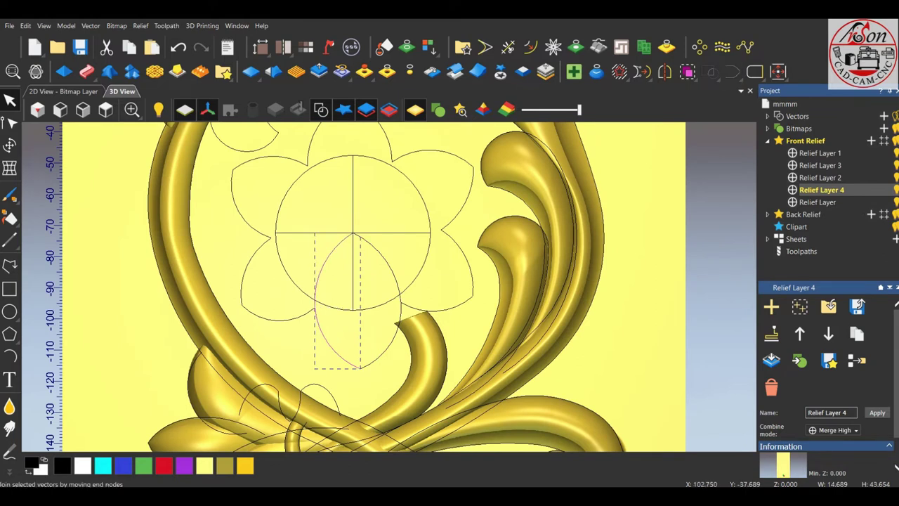
scroll(409, 330, up, 1)
shift+click(398, 296)
scroll(389, 288, down, 4)
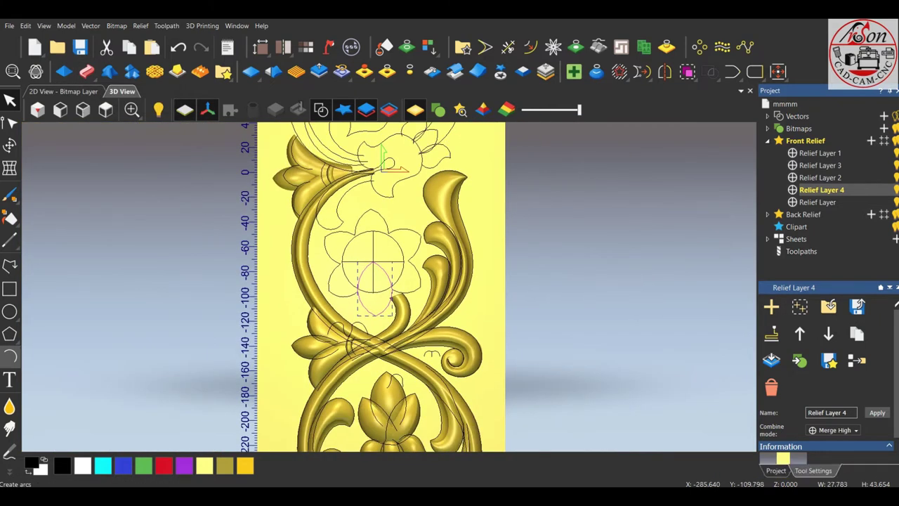
- Draw a two-arc arched cross-section profile to the left of the panel
click(9, 356)
scroll(288, 311, up, 3)
scroll(493, 290, up, 3)
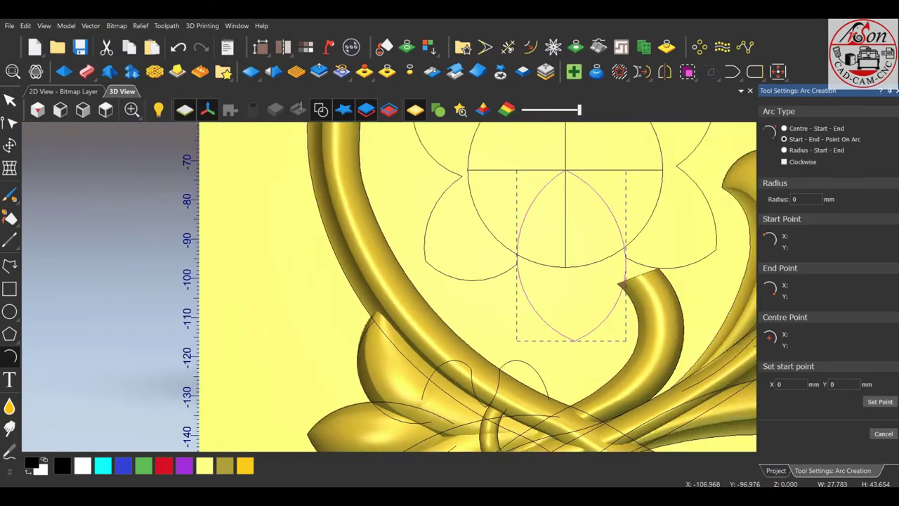
mouse_move(262, 228)
mouse_down()
mouse_move(257, 309)
mouse_move(244, 299)
mouse_up()
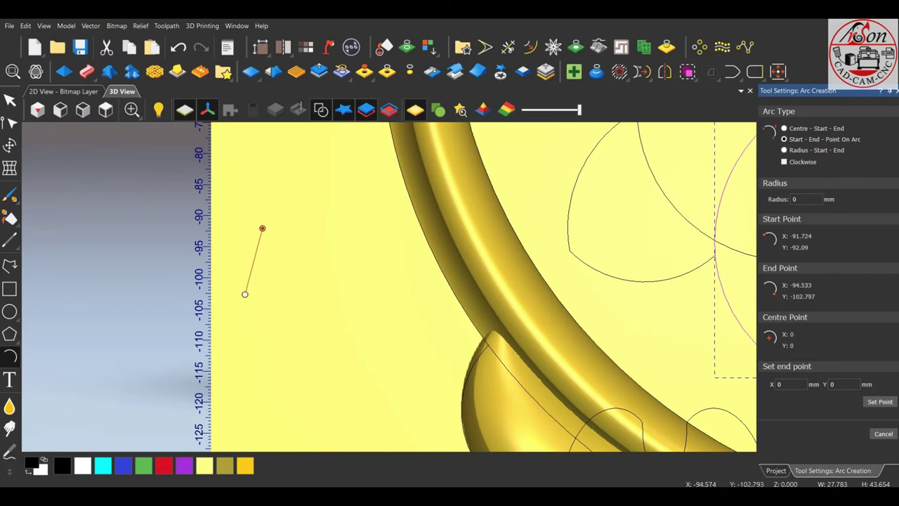
click(235, 261)
scroll(266, 229, up, 2)
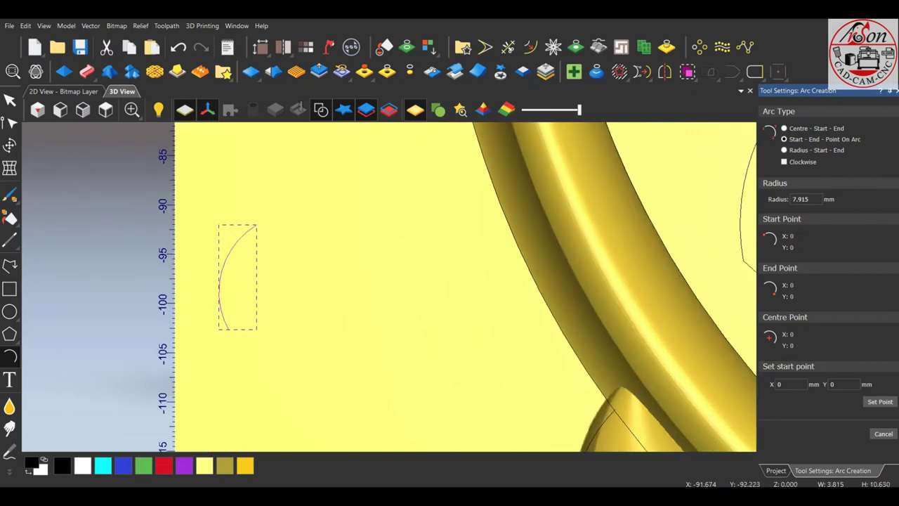
drag(264, 227, 334, 269)
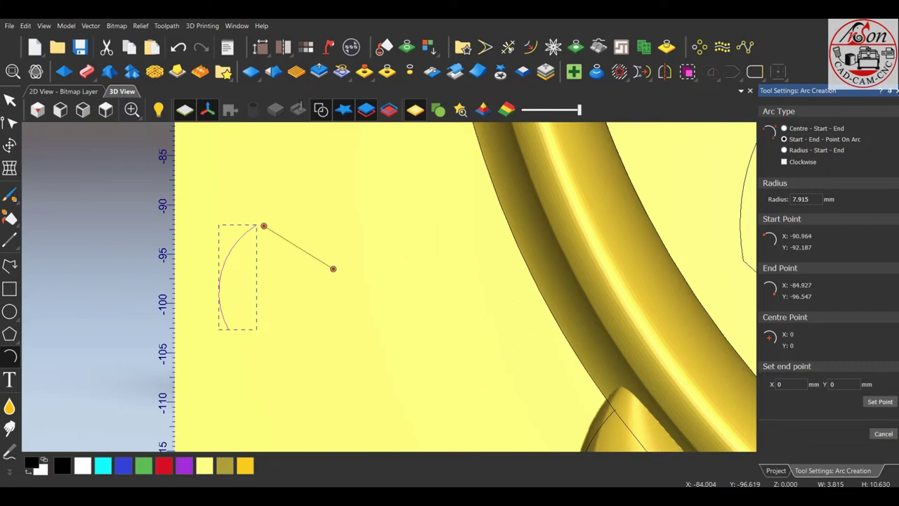
click(288, 250)
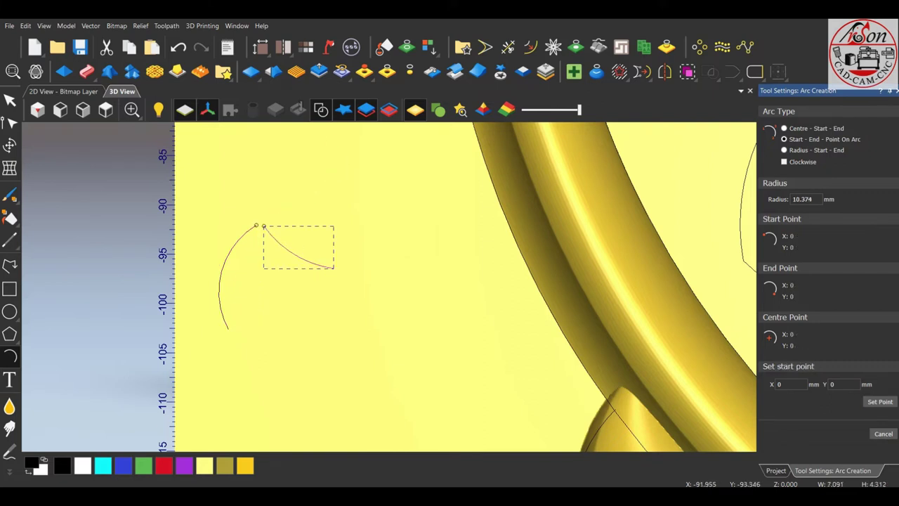
key(Escape)
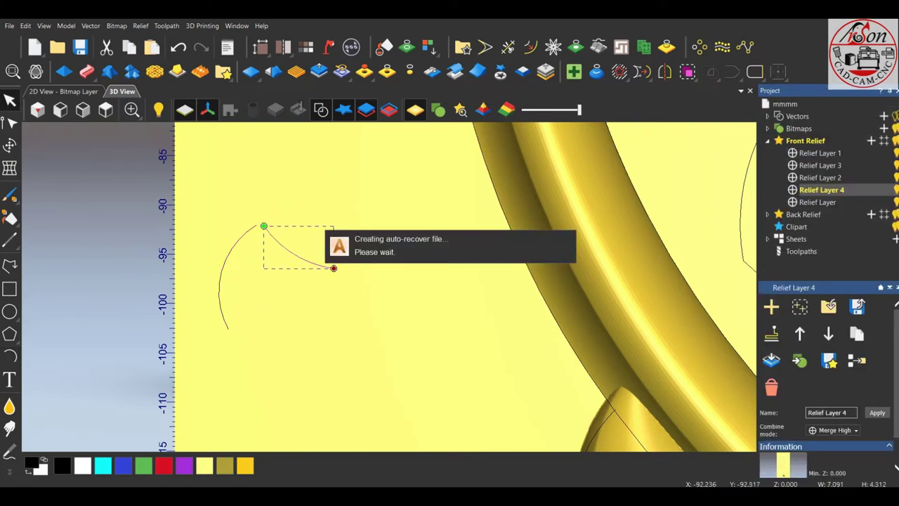
- Mirror the half-petal curve into a full lens-shaped petal outline
scroll(456, 287, down, 5)
scroll(456, 286, up, 3)
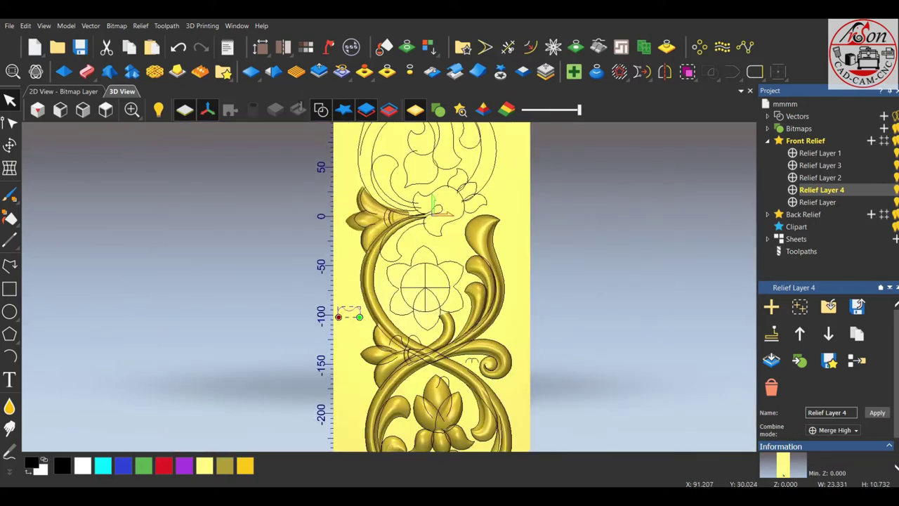
click(371, 345)
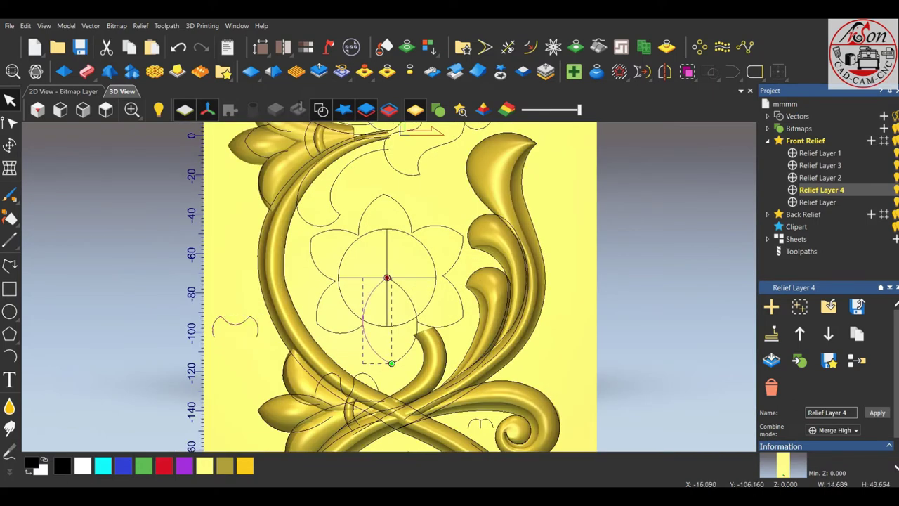
click(779, 71)
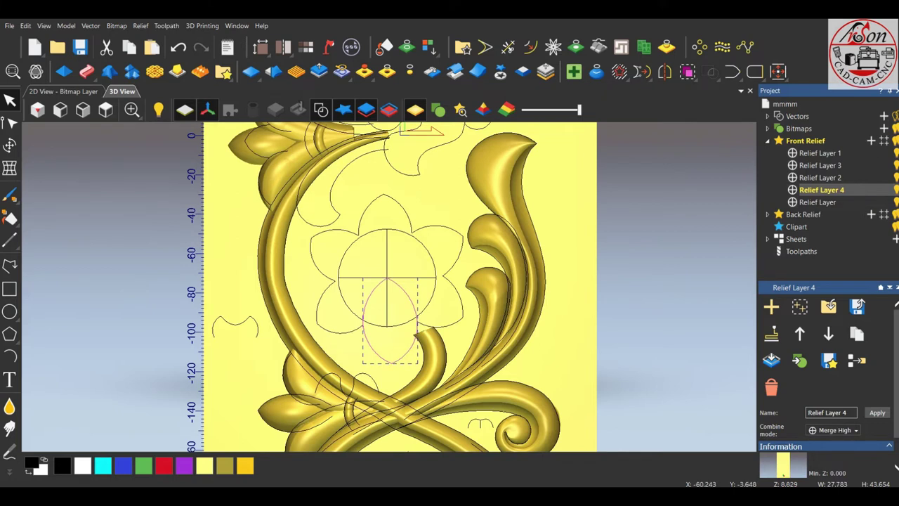
- Set up a Two Rail Sweep along the petal outline with the small arch as cross-section
click(86, 71)
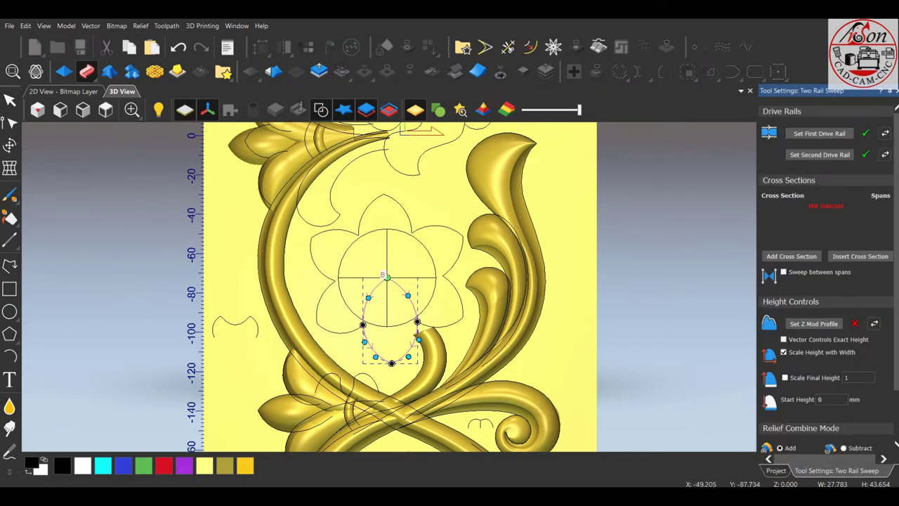
click(235, 320)
click(792, 256)
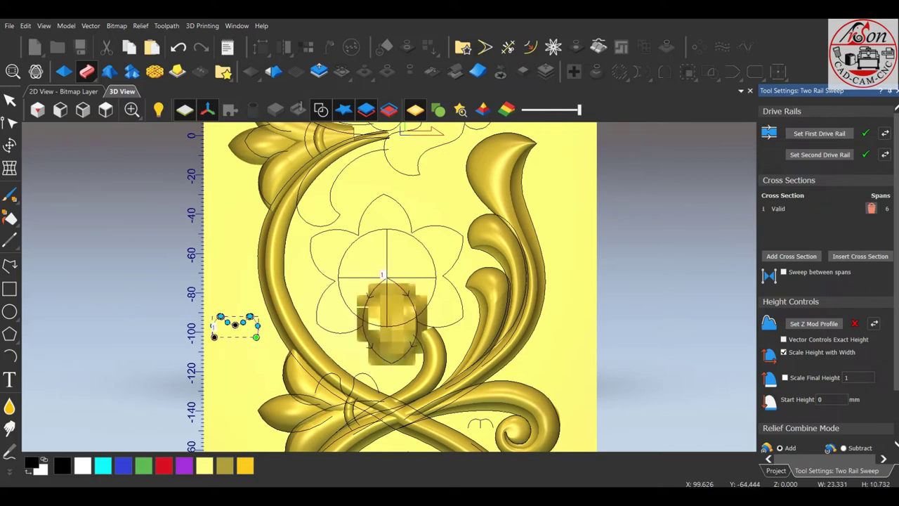
scroll(393, 316, up, 2)
drag(394, 316, 450, 267)
drag(380, 302, 379, 274)
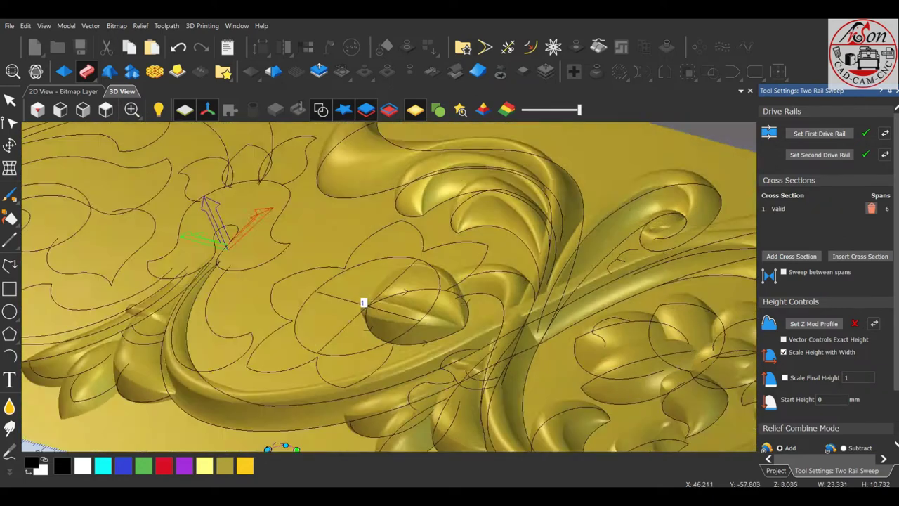
scroll(829, 281, down, 1)
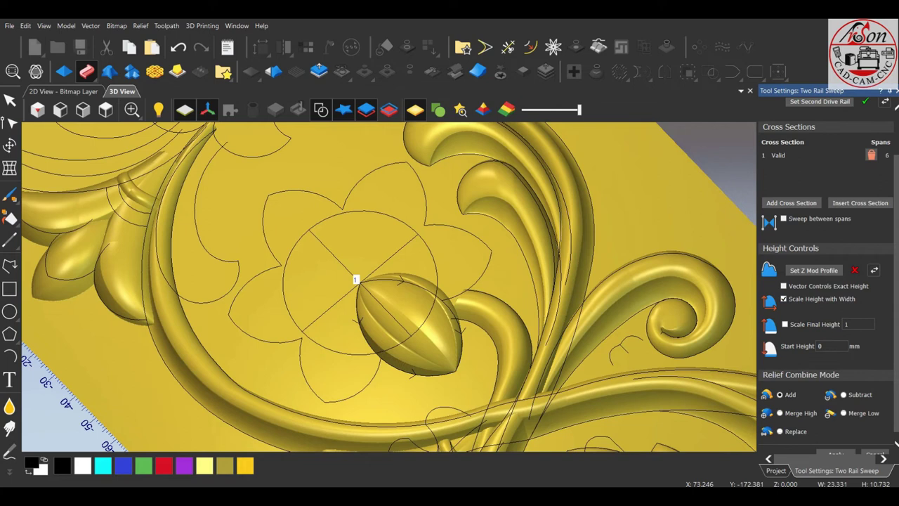
- Merge the sweep high with a scaled final height of 11 and create the bud relief
click(780, 413)
click(785, 324)
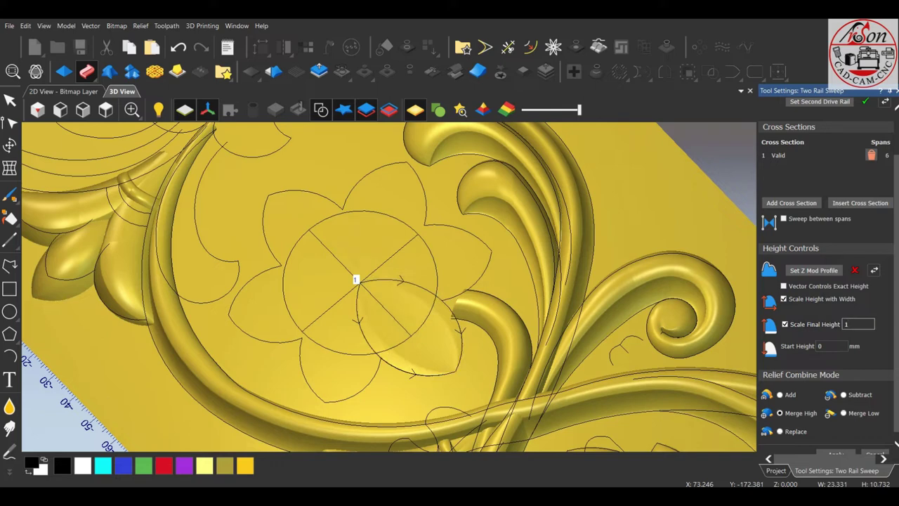
text(1)
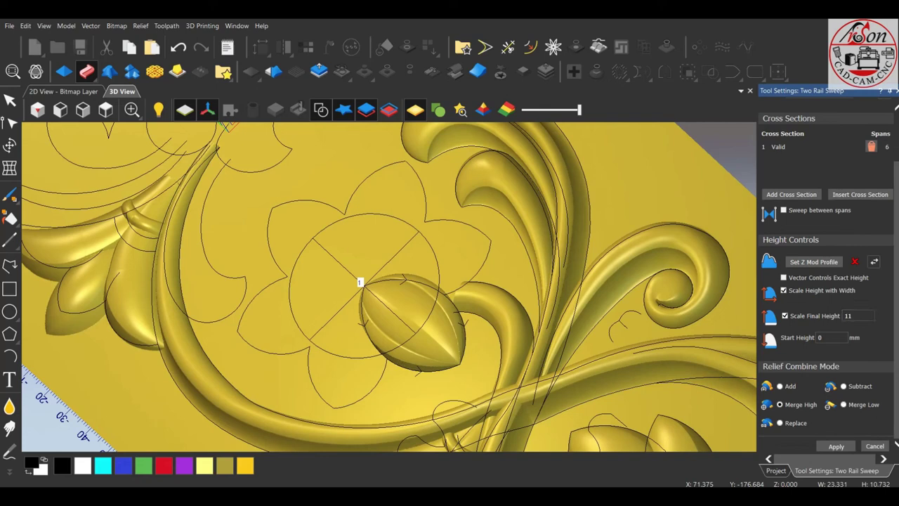
click(836, 445)
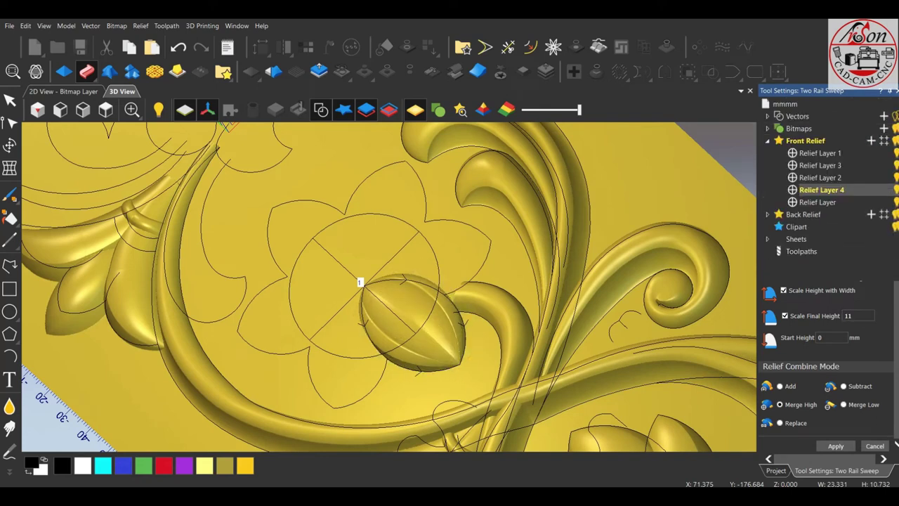
click(106, 109)
scroll(535, 267, up, 5)
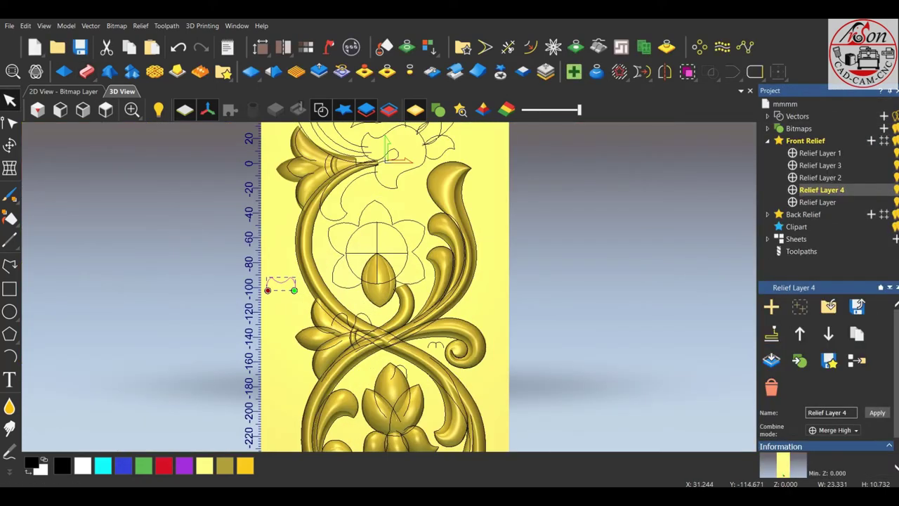
scroll(436, 202, up, 3)
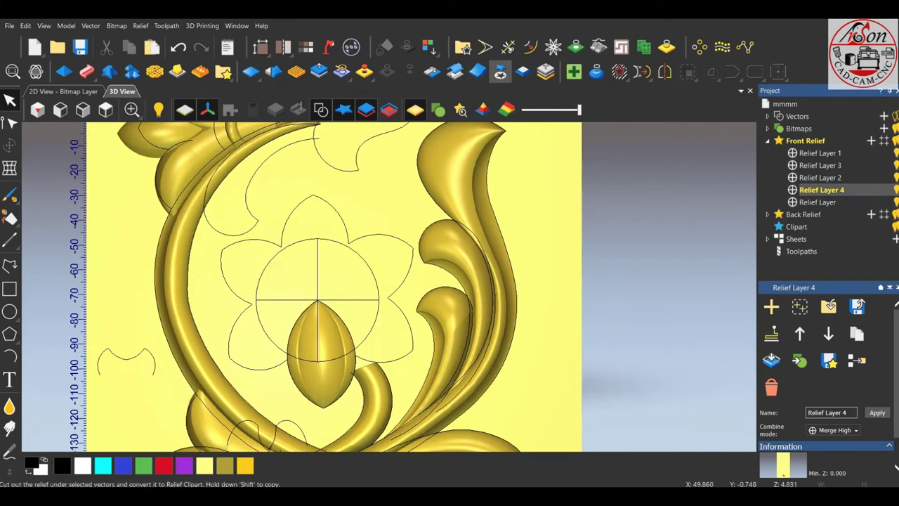
- Configure Block and Rotate Copy to rotate-copy the bud about the flower centre: 360°, 4 objects
click(501, 72)
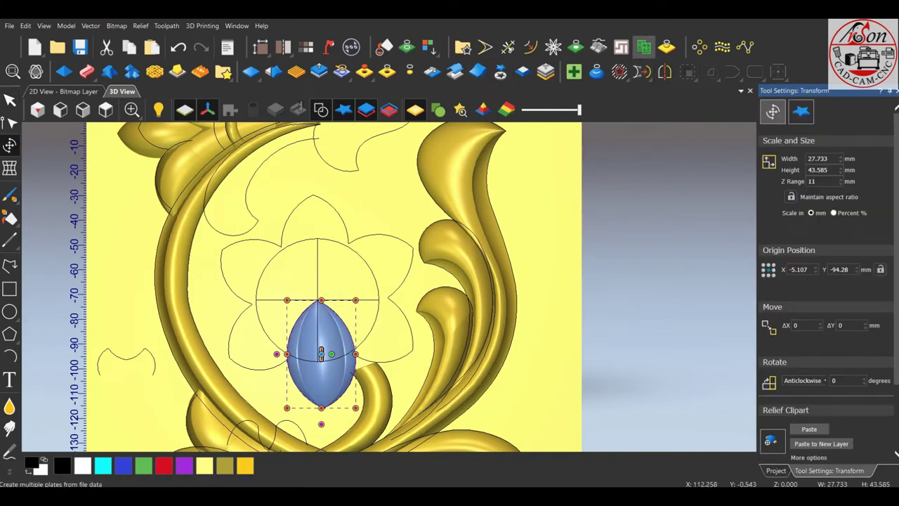
click(699, 46)
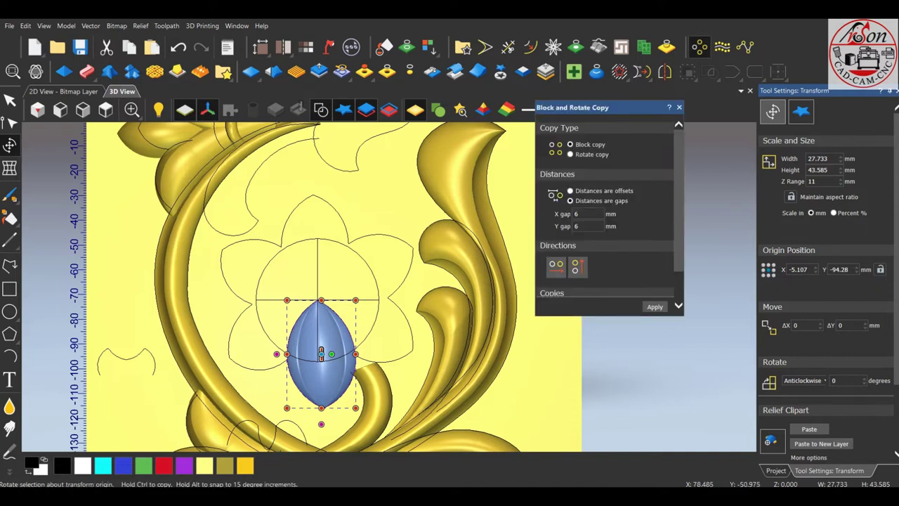
click(570, 153)
click(582, 219)
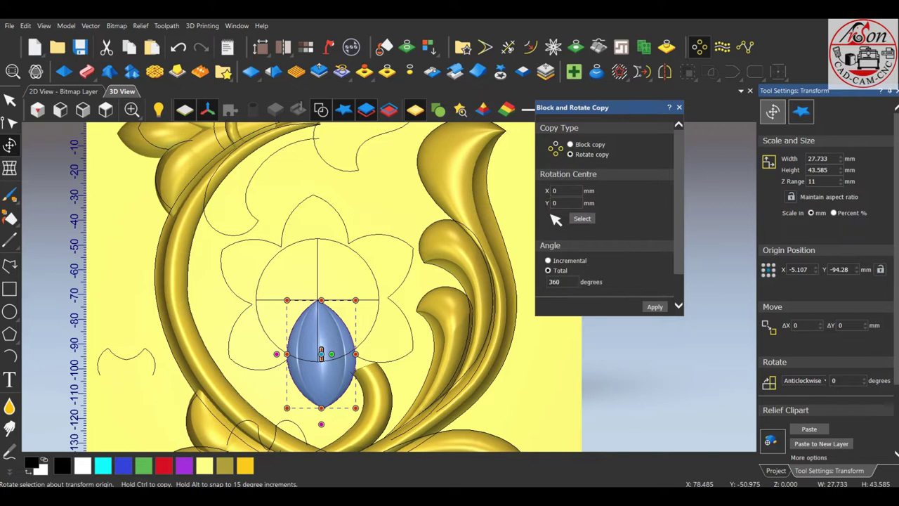
scroll(330, 327, up, 3)
scroll(331, 326, up, 3)
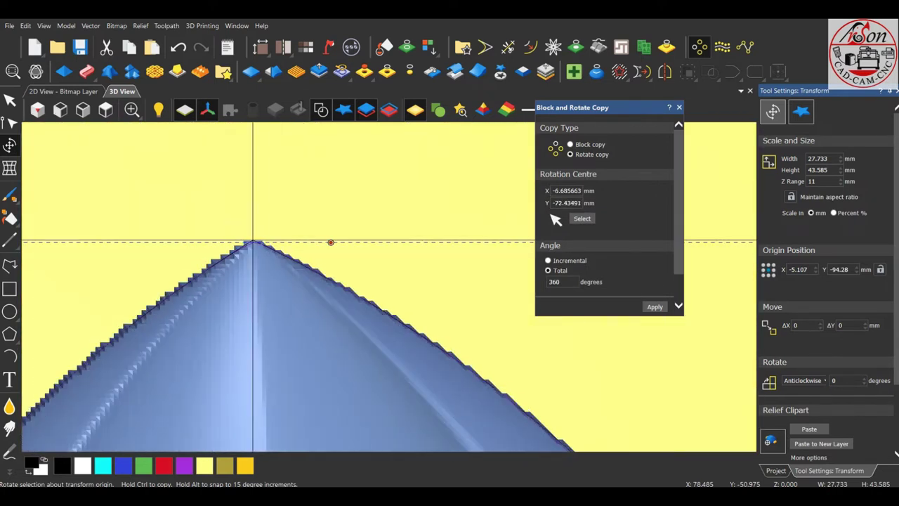
scroll(394, 288, down, 3)
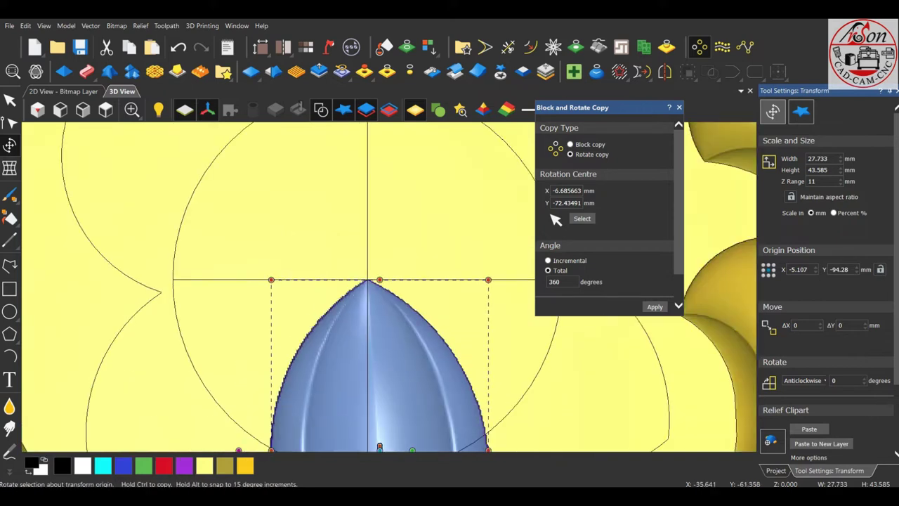
scroll(393, 288, down, 3)
scroll(610, 211, down, 1)
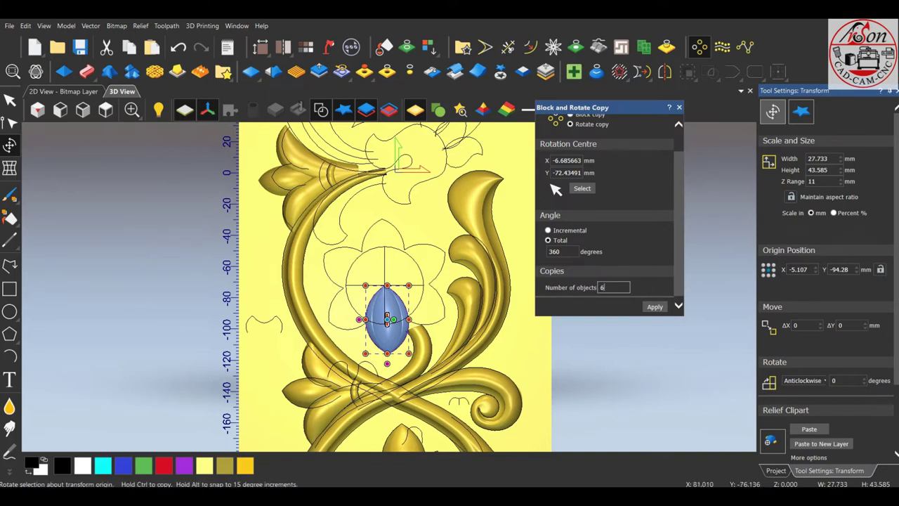
- Rotate-copy the petal into 6 objects around the centre and merge the flower into the relief
key(Return)
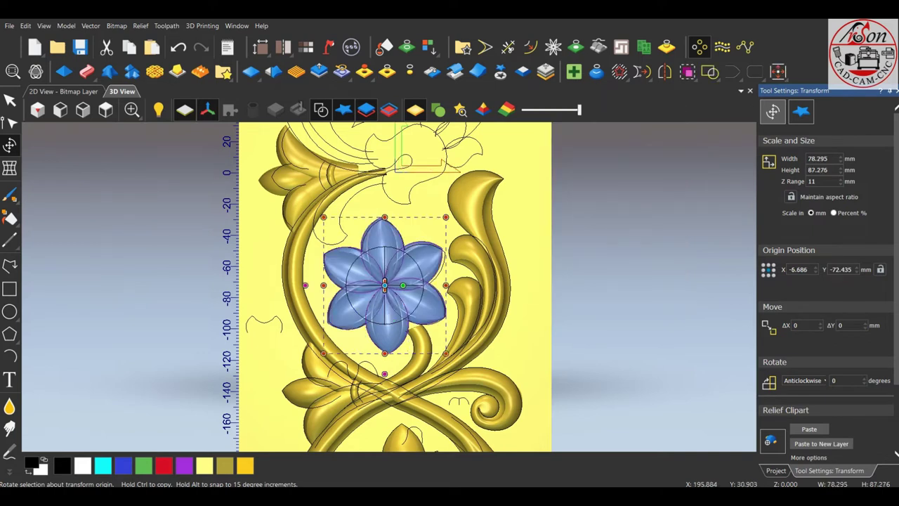
scroll(338, 314, up, 3)
scroll(338, 314, up, 3)
scroll(338, 314, down, 3)
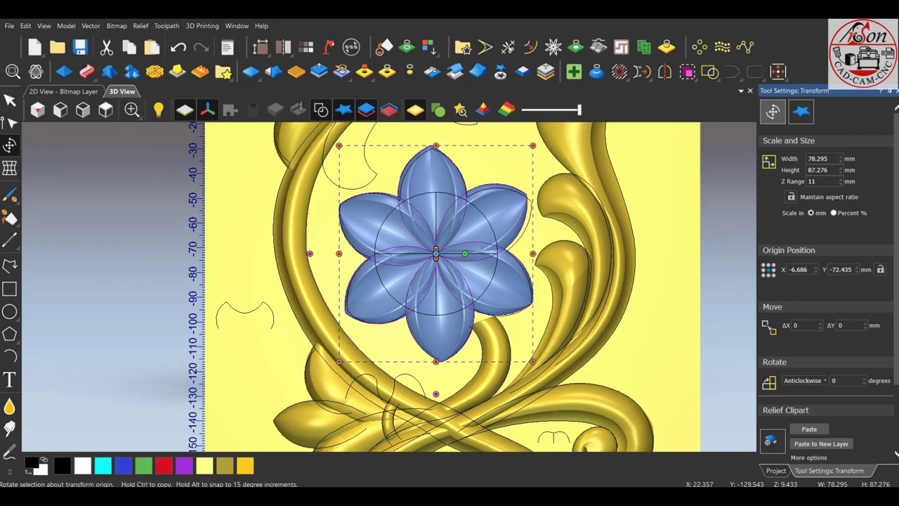
middle_drag(339, 314, 398, 280)
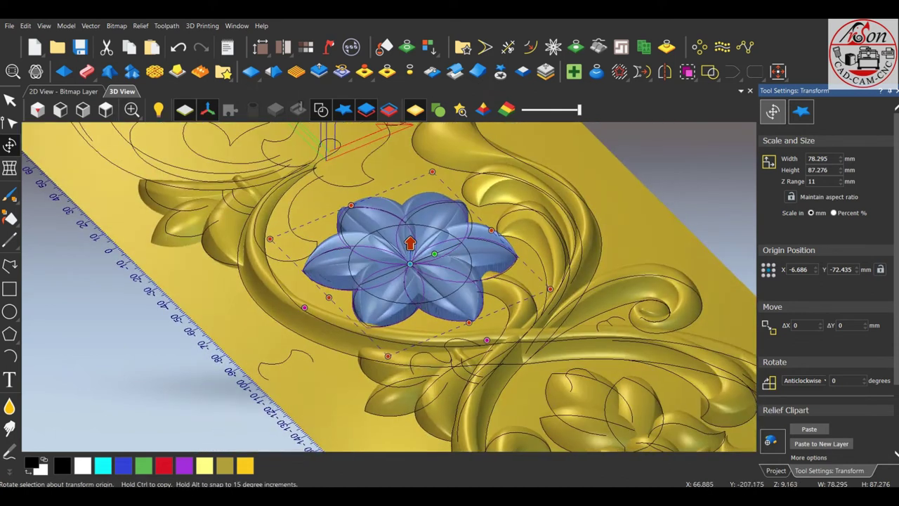
scroll(827, 281, down, 2)
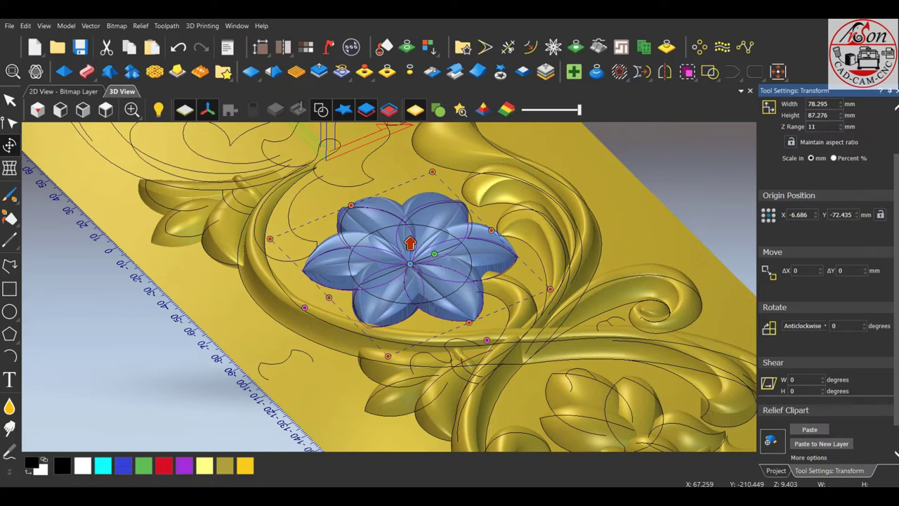
key(Return)
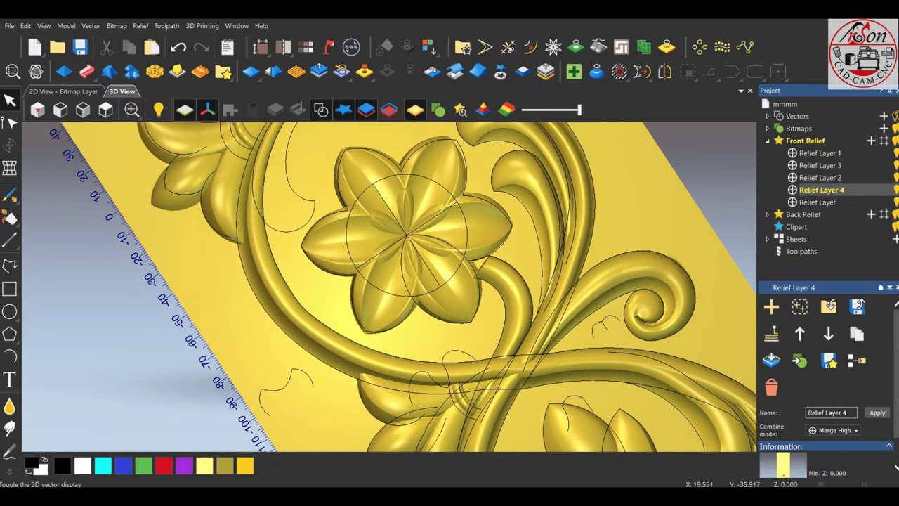
click(207, 110)
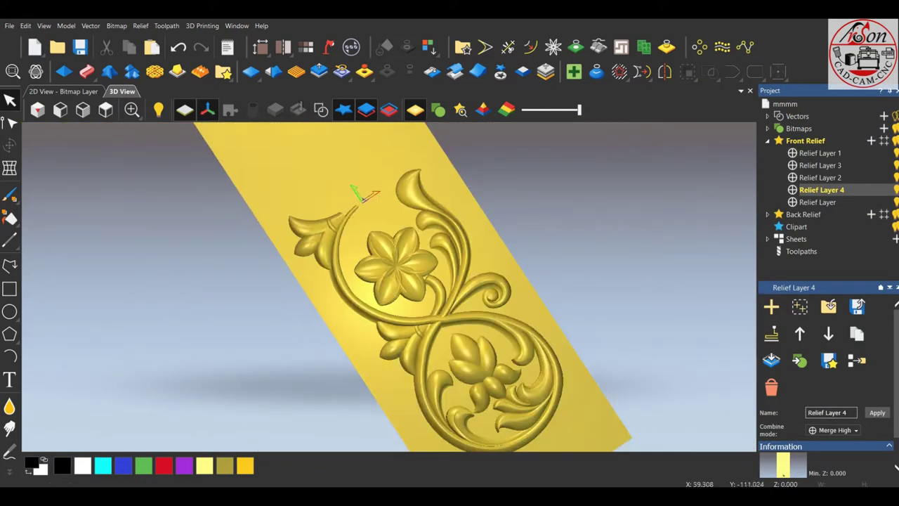
drag(379, 281, 436, 295)
scroll(408, 274, up, 5)
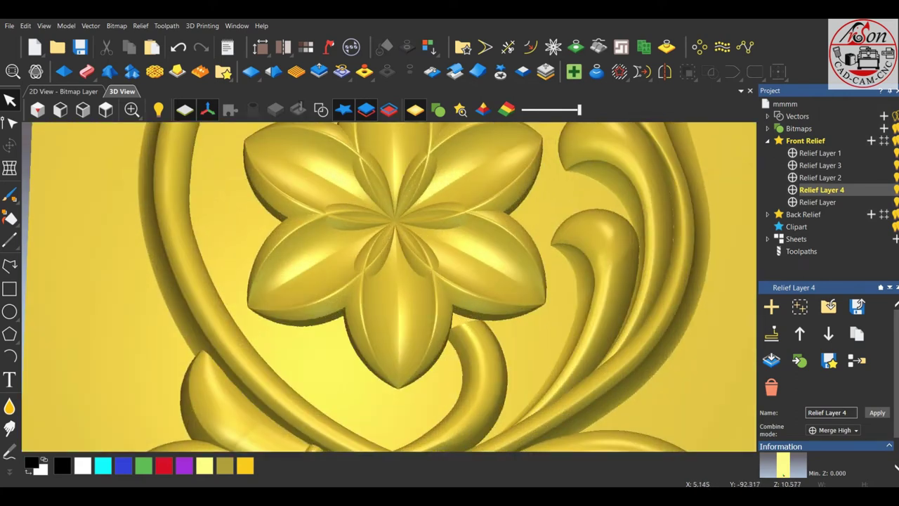
scroll(390, 287, up, 1)
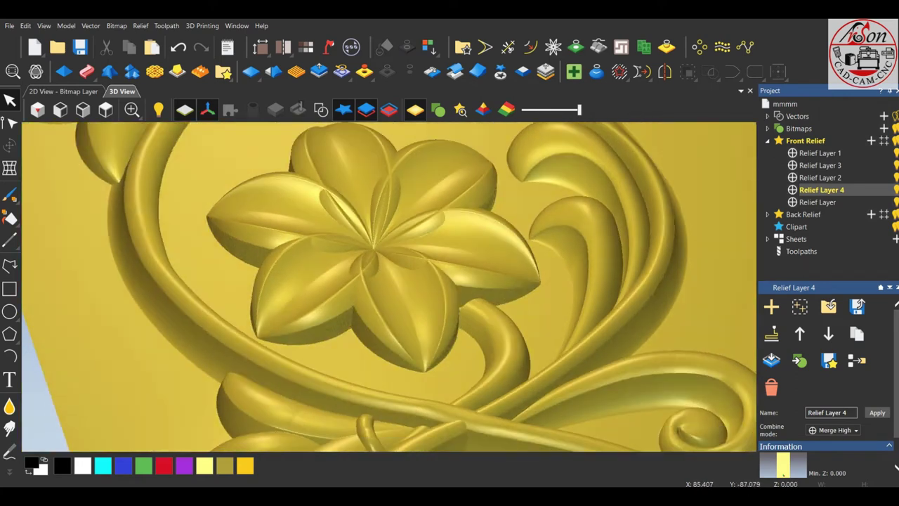
click(893, 189)
drag(394, 281, 379, 253)
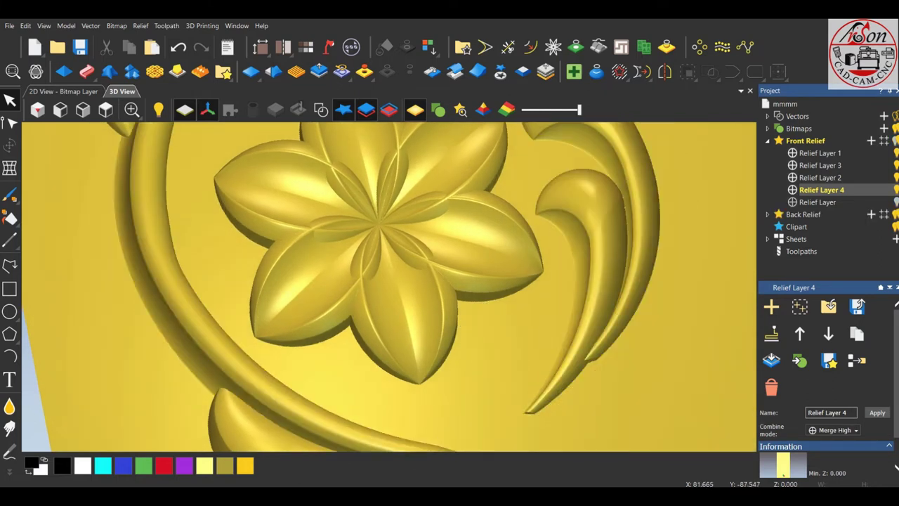
click(818, 202)
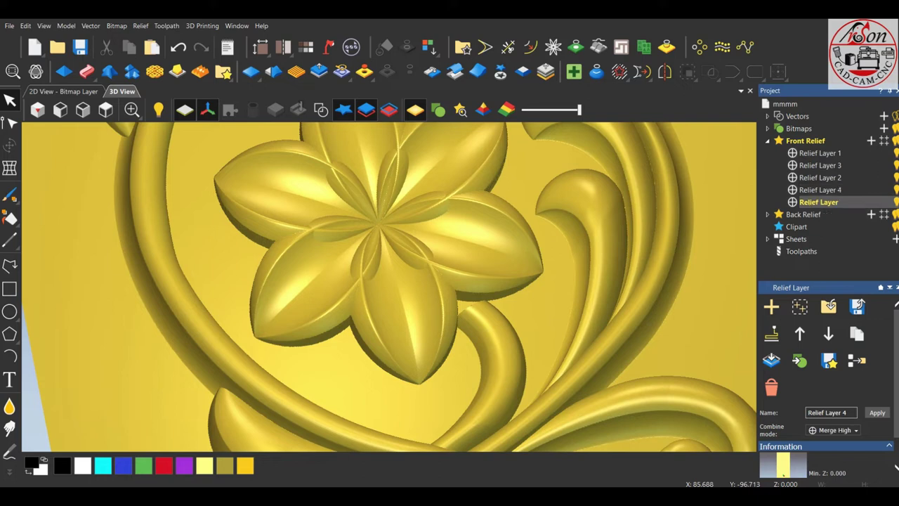
click(105, 109)
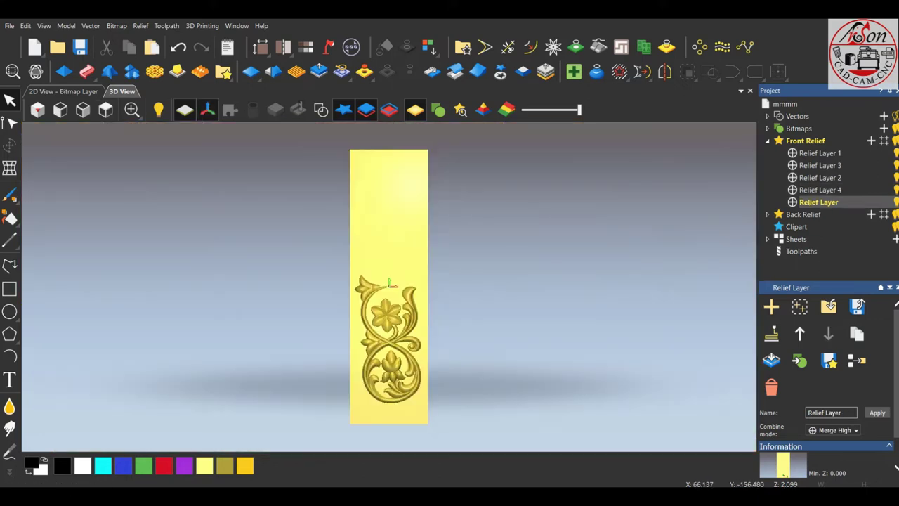
scroll(389, 283, up, 5)
scroll(361, 150, up, 5)
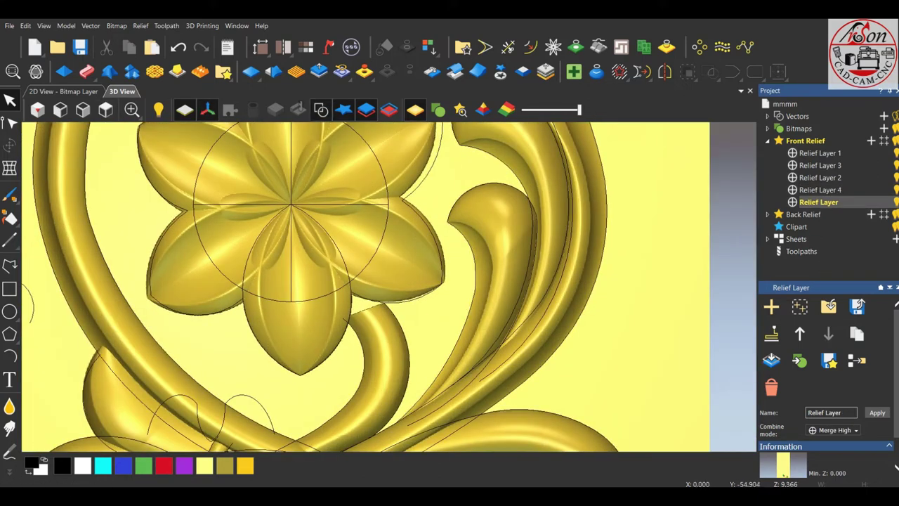
- Smudge the stem's sharp top edge into the lower petal at 100% strength
click(10, 428)
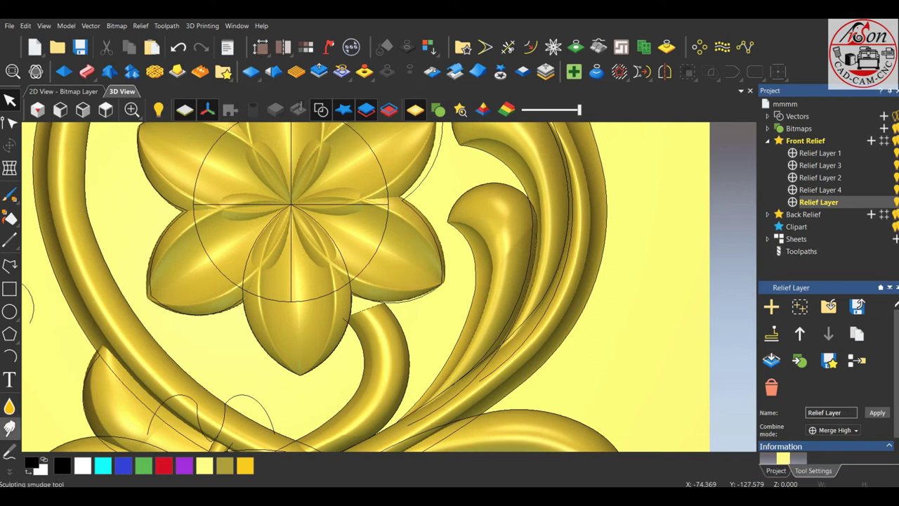
drag(832, 250, 881, 251)
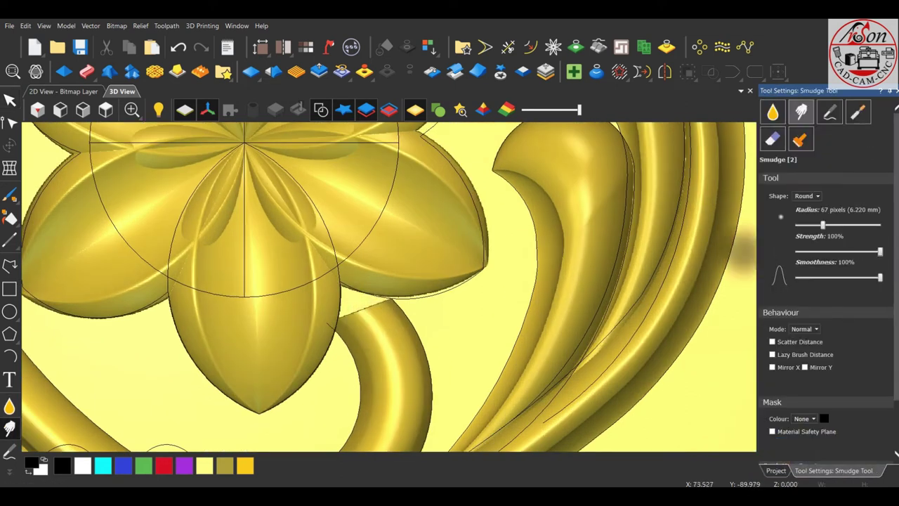
scroll(330, 319, up, 1)
mouse_move(380, 321)
mouse_down()
mouse_move(355, 317)
mouse_move(333, 286)
mouse_up()
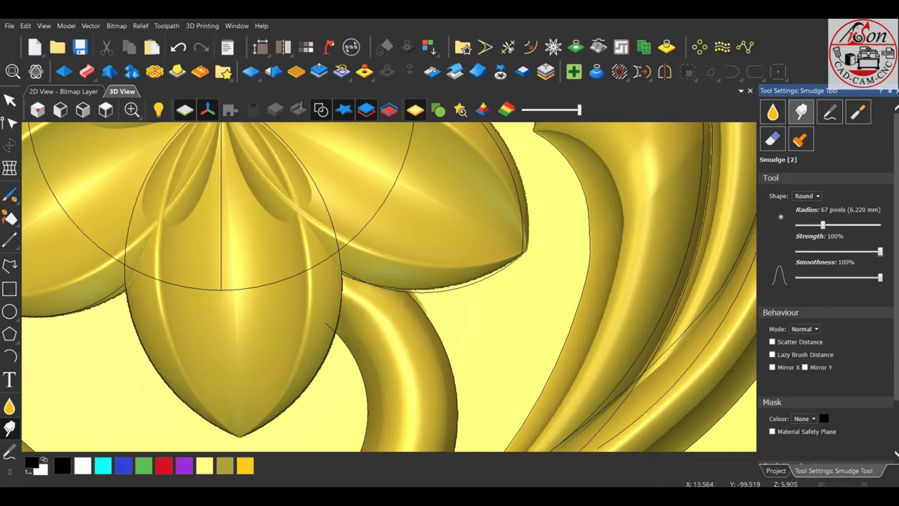
scroll(390, 288, down, 3)
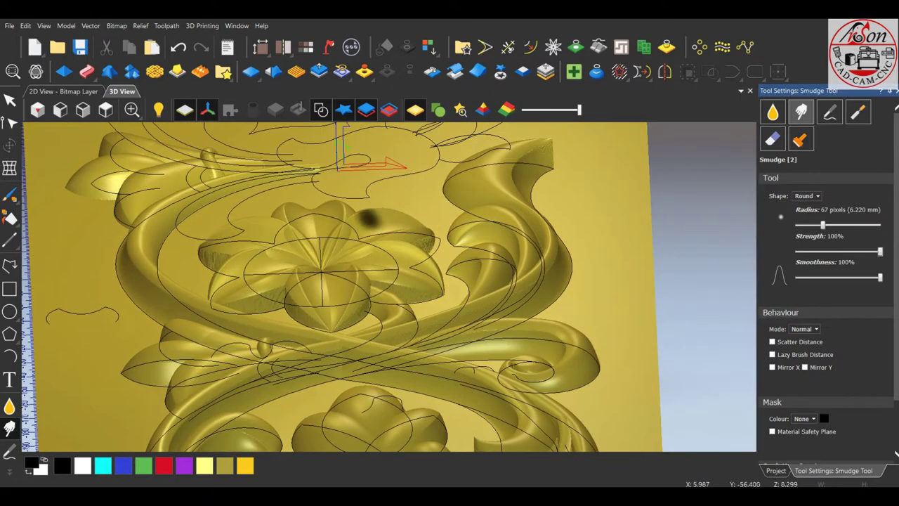
middle_drag(371, 160, 321, 311)
scroll(390, 354, up, 1)
key(Escape)
- Hide the vector outlines and orbit the whole carved panel to lie nearly flat
scroll(310, 237, down, 2)
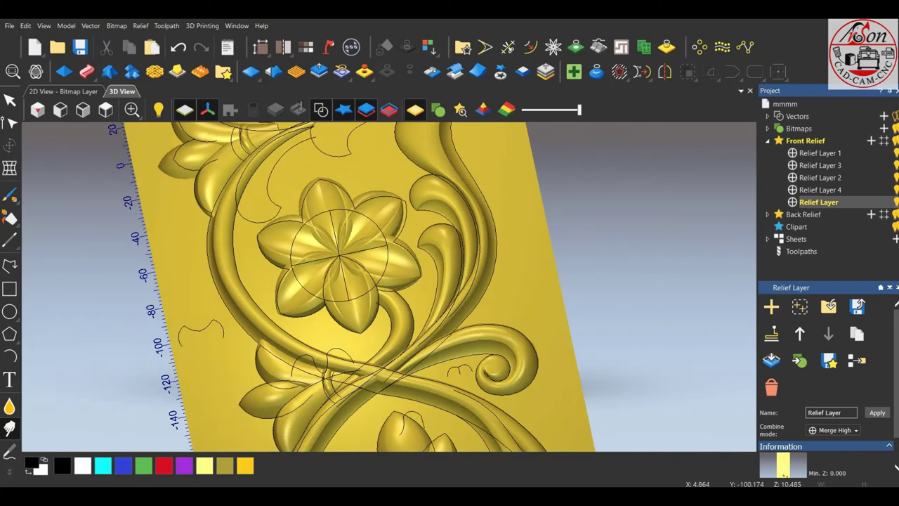
middle_drag(309, 236, 260, 211)
middle_drag(139, 388, 174, 404)
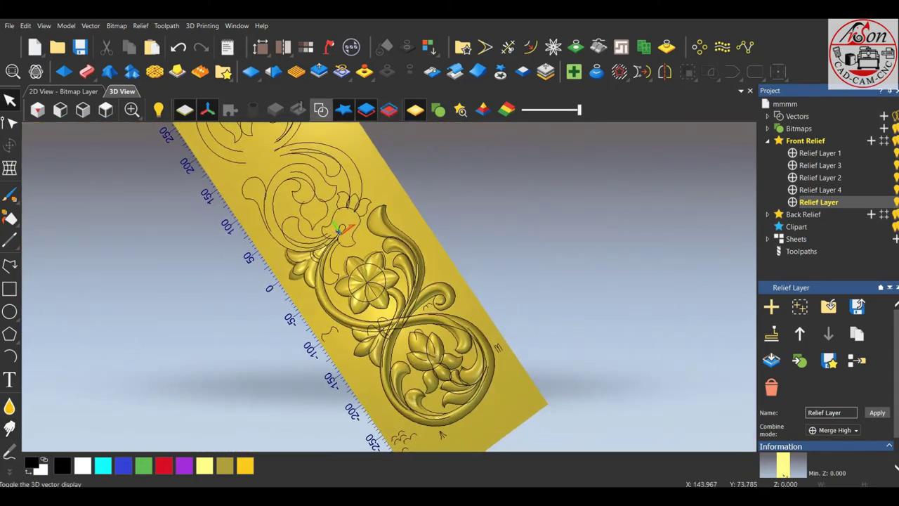
click(321, 109)
mouse_move(358, 253)
middle_down()
mouse_move(316, 267)
mouse_move(365, 232)
mouse_move(316, 281)
middle_up()
scroll(316, 281, up, 3)
scroll(316, 281, down, 1)
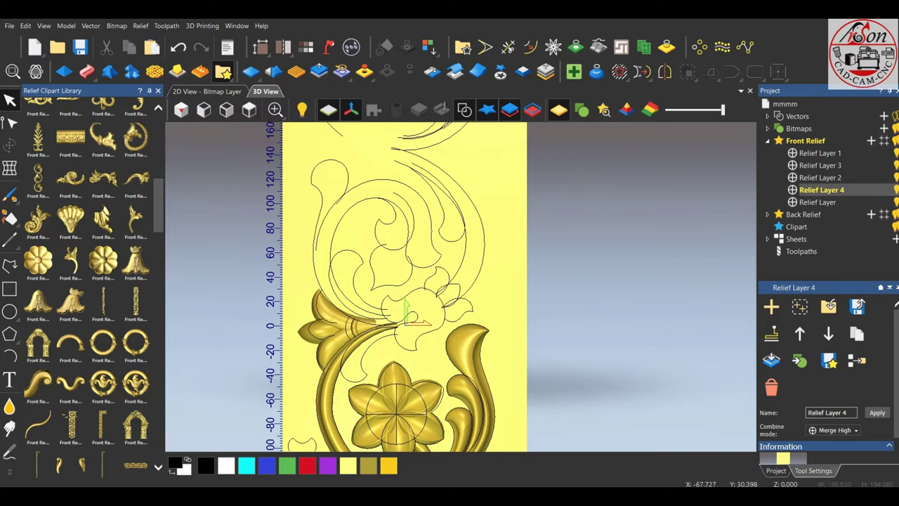
- Place the bell clipart, rotate it to about 33 degrees and shrink it to roughly 98 by 76 mm
click(406, 309)
drag(321, 265, 417, 243)
scroll(462, 285, down, 2)
drag(535, 181, 509, 352)
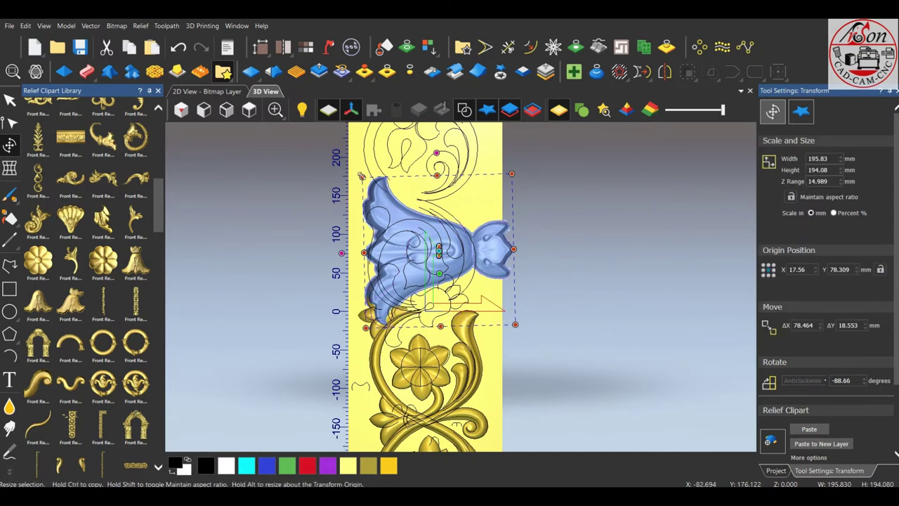
drag(360, 174, 444, 290)
scroll(444, 291, up, 2)
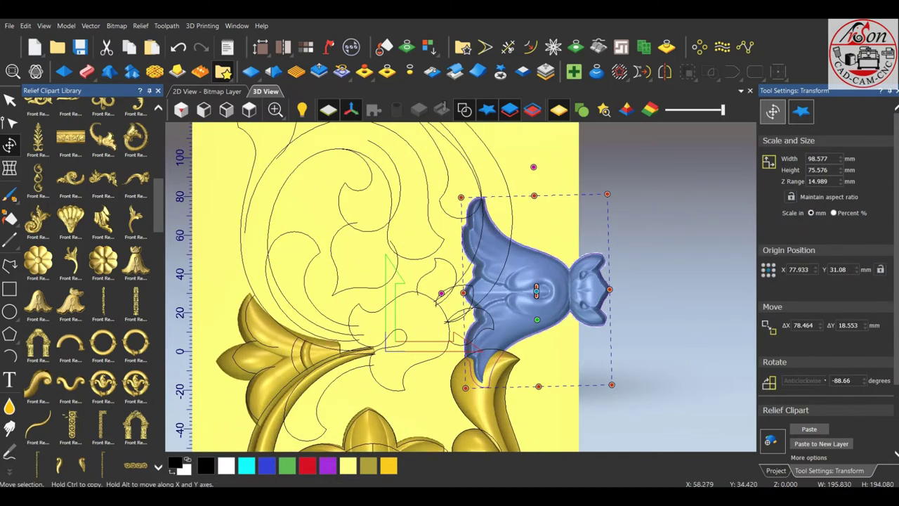
drag(536, 290, 453, 325)
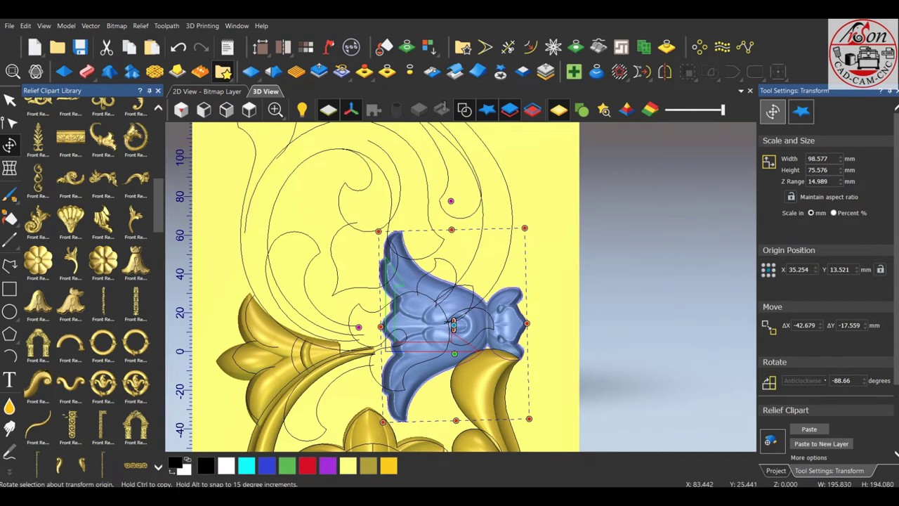
drag(525, 228, 459, 205)
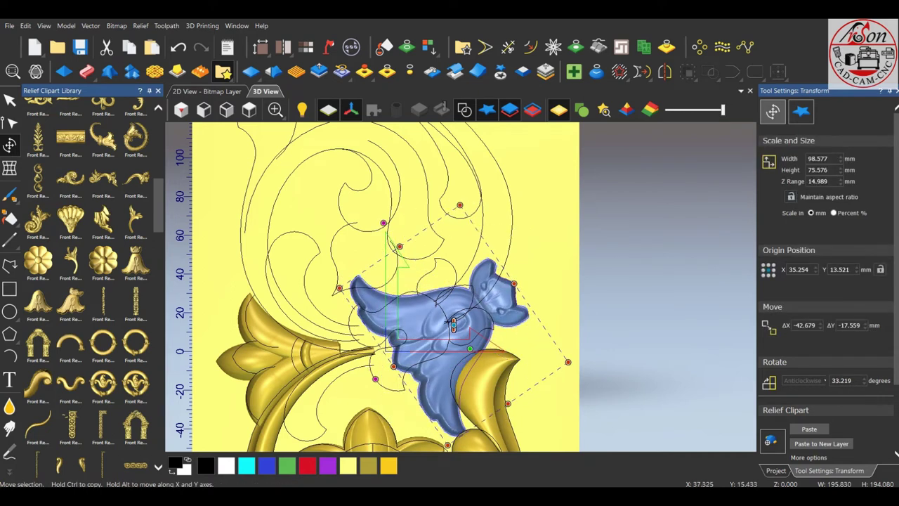
drag(454, 325, 420, 327)
middle_drag(421, 327, 442, 263)
- Resize the bell to 58 mm wide over the traced bud with an 11 mm depth
drag(436, 382, 444, 283)
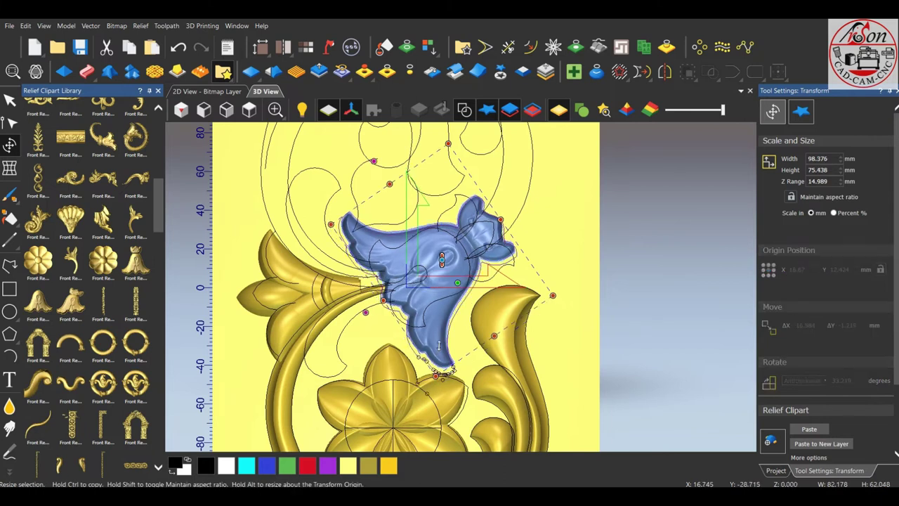
drag(445, 214, 426, 274)
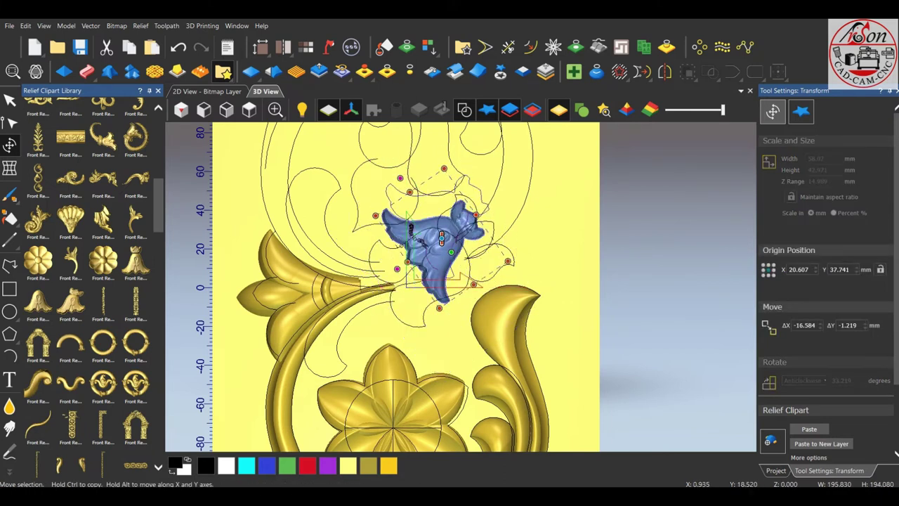
drag(394, 227, 406, 219)
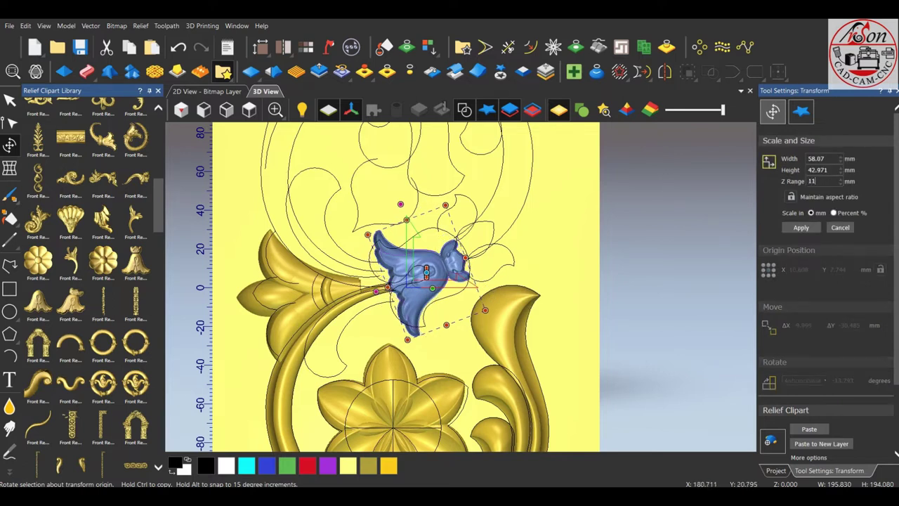
key(Return)
middle_drag(422, 281, 394, 267)
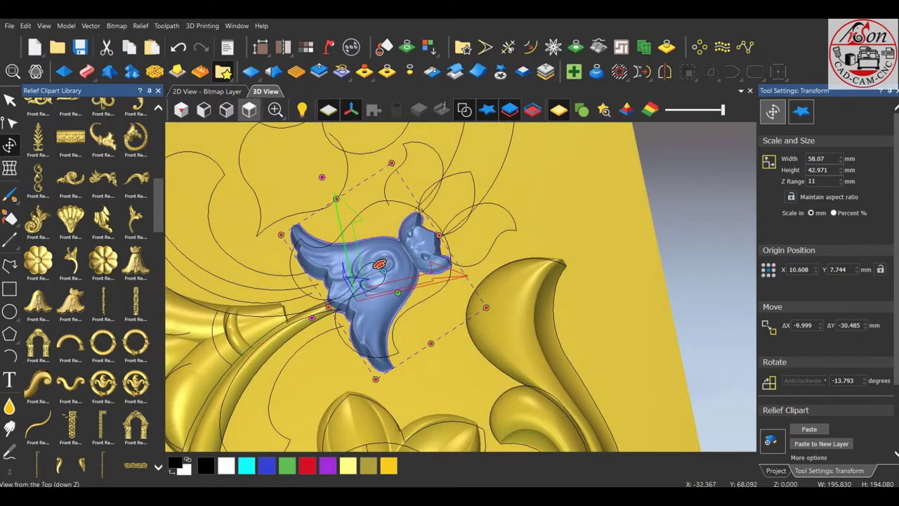
- Switch to a top view and rotate the bell to about 15 degrees
click(249, 109)
scroll(422, 298, up, 3)
scroll(407, 288, up, 4)
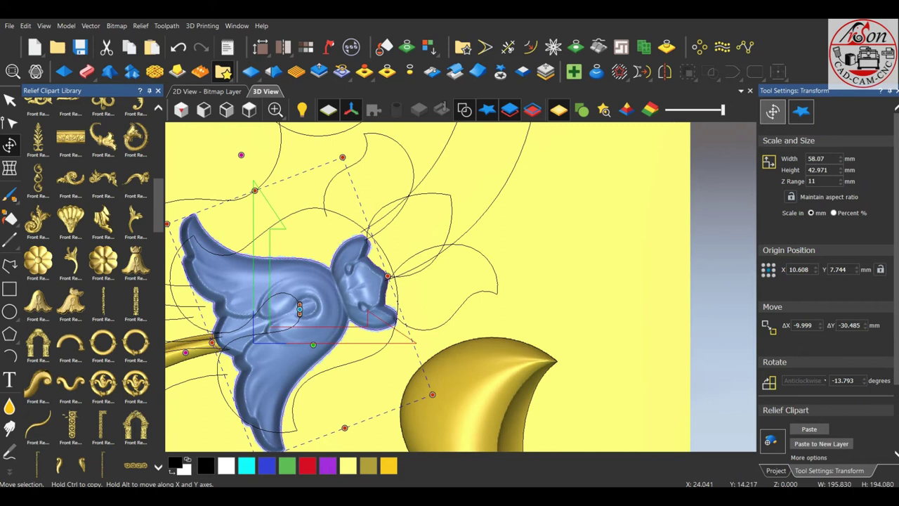
scroll(462, 287, down, 2)
mouse_move(415, 280)
mouse_down()
mouse_move(406, 264)
mouse_move(454, 233)
mouse_up()
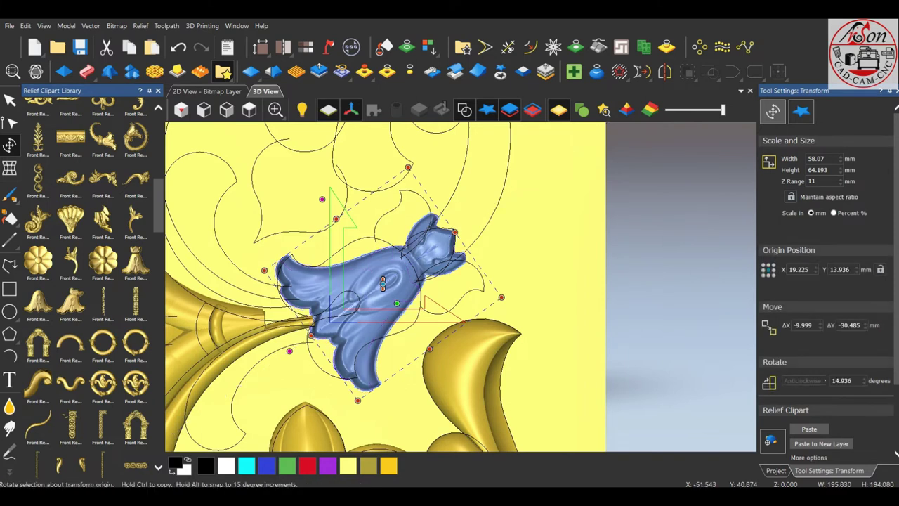
click(10, 169)
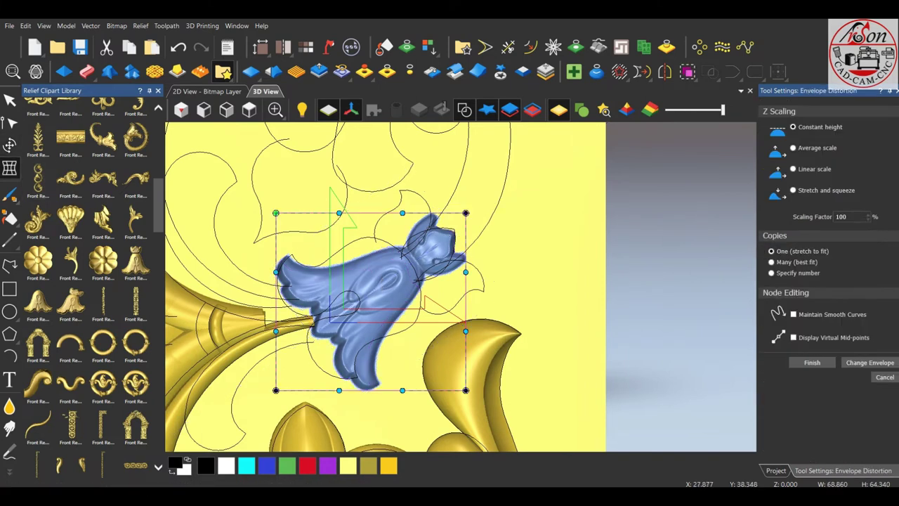
- Bend the envelope's top edge and pull the bud's lower corners and left edge into shape
scroll(404, 214, up, 2)
drag(402, 212, 325, 144)
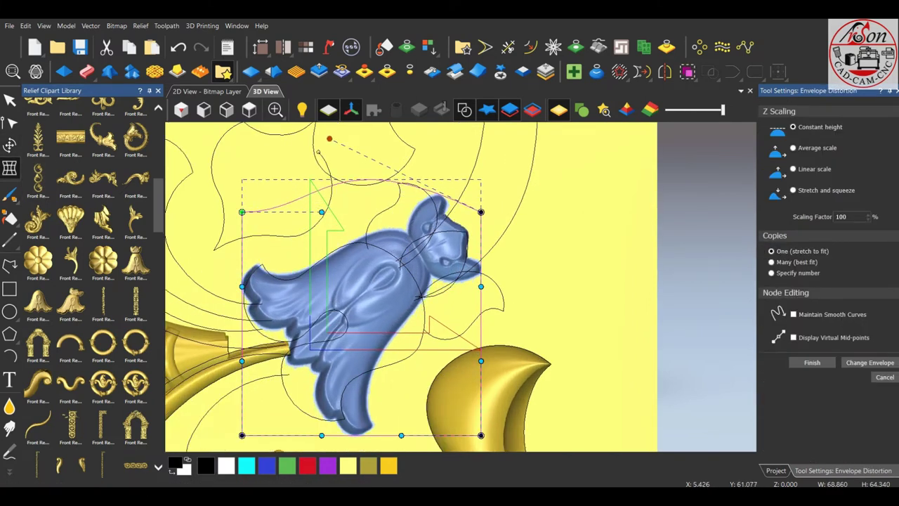
scroll(460, 287, down, 3)
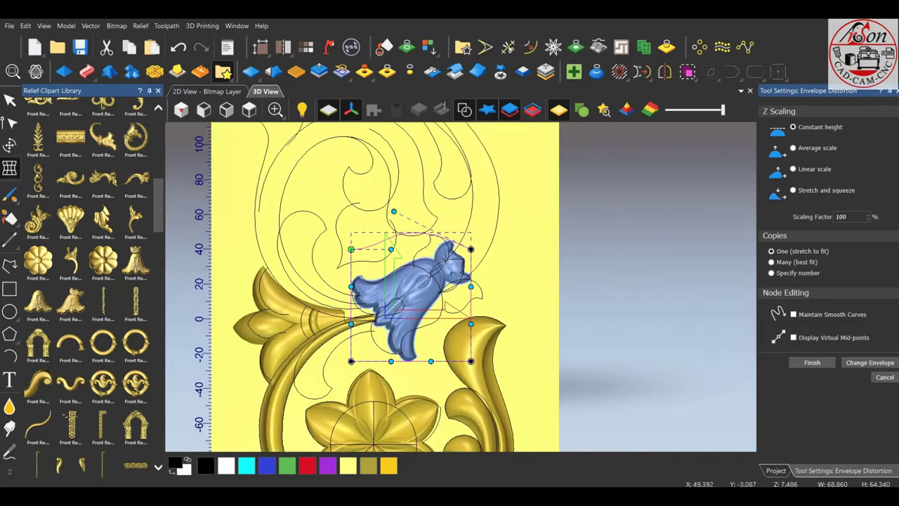
drag(471, 361, 535, 341)
scroll(482, 360, up, 2)
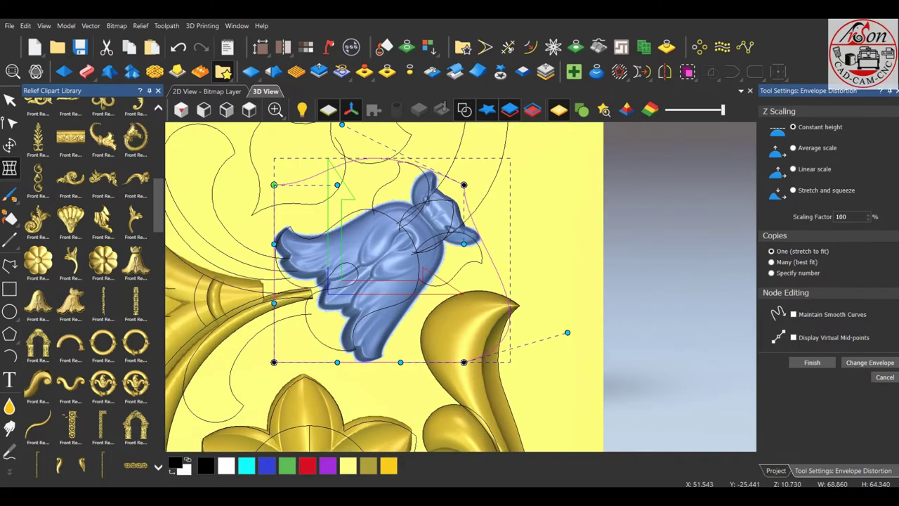
drag(464, 362, 454, 356)
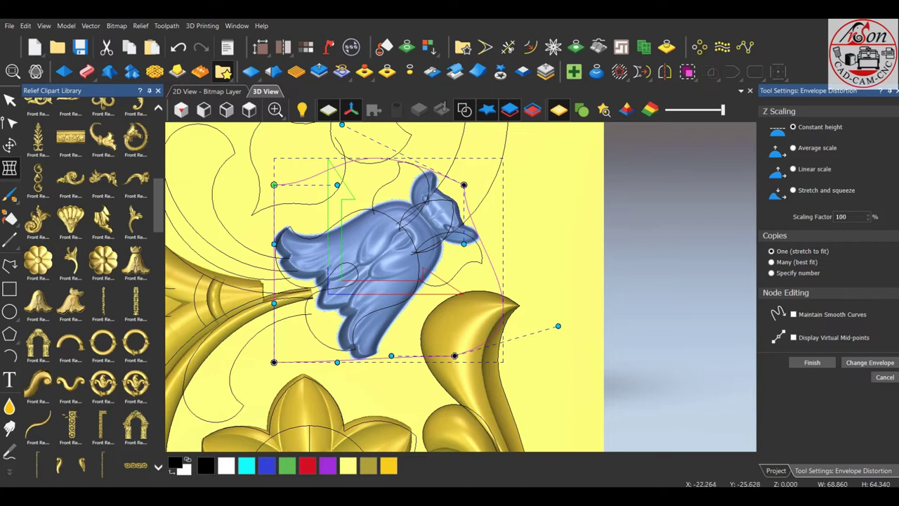
drag(274, 362, 234, 353)
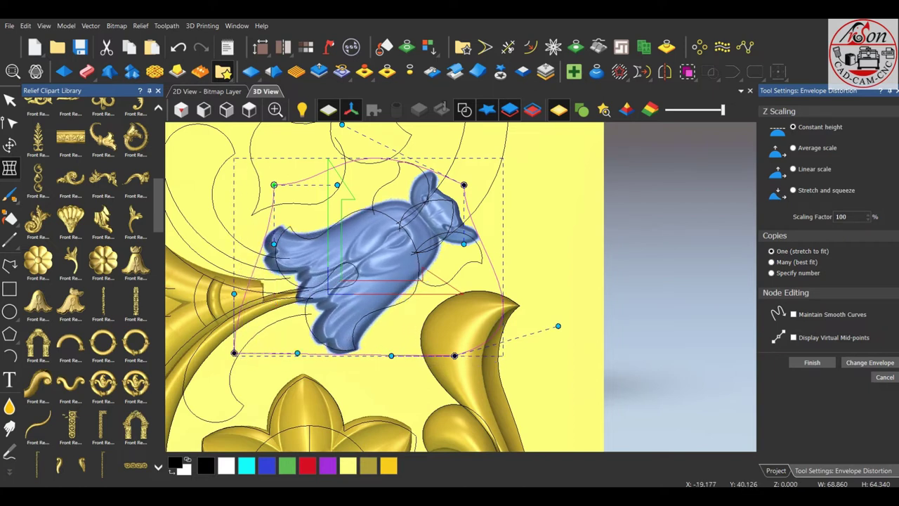
drag(274, 185, 288, 182)
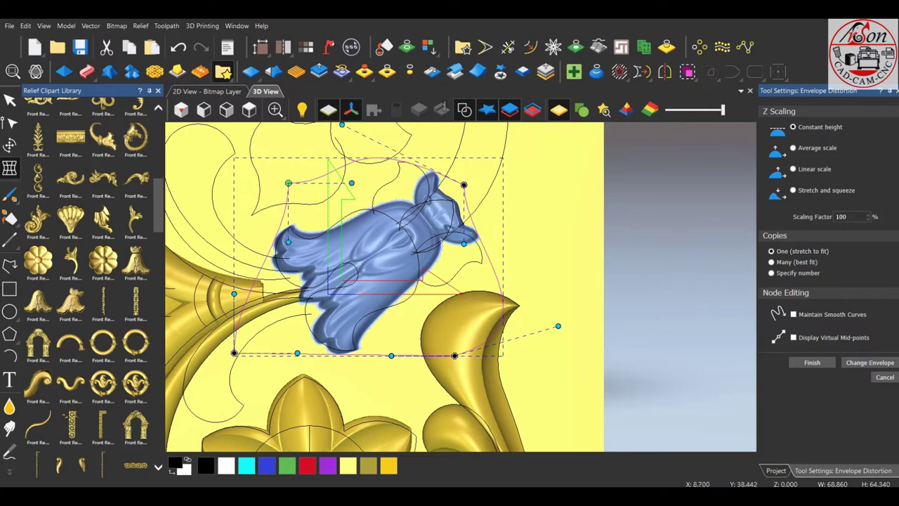
drag(351, 183, 301, 224)
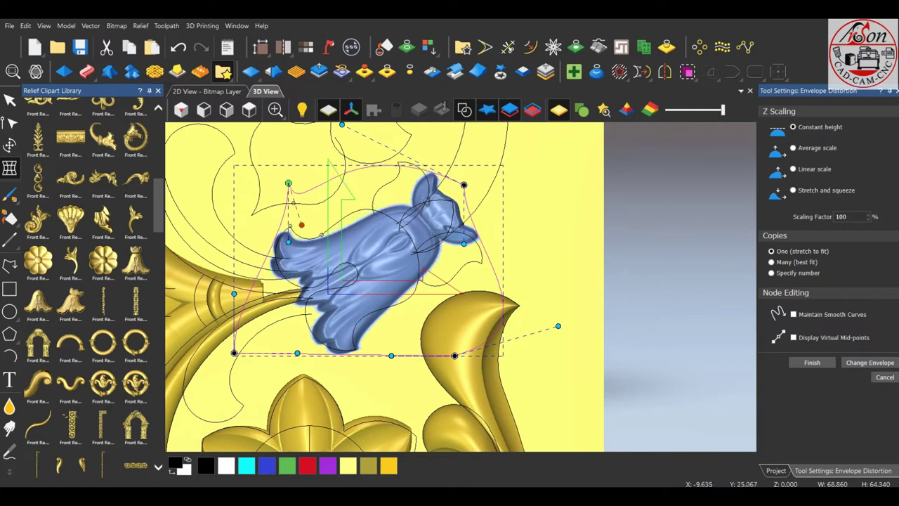
- Adjust the bud's left outline and tuck its right side up and inward
scroll(245, 211, up, 4)
scroll(245, 212, down, 2)
scroll(244, 211, up, 1)
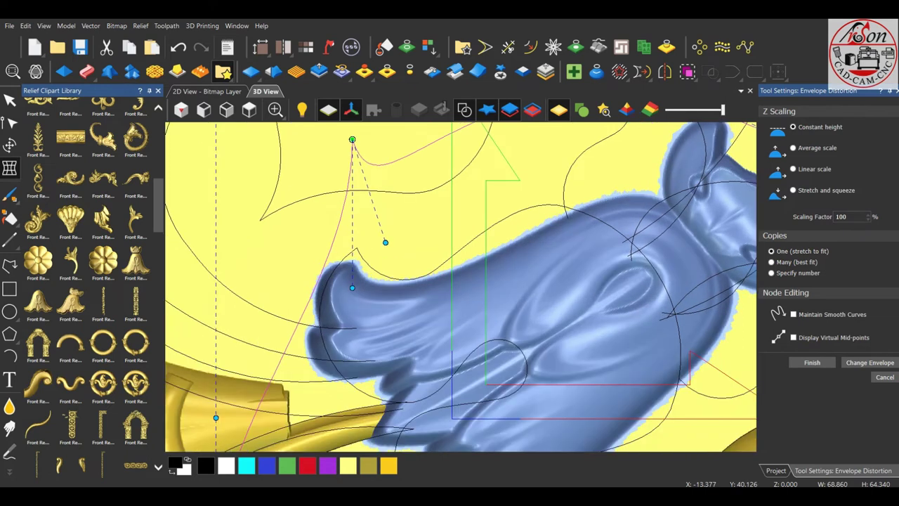
drag(352, 139, 359, 118)
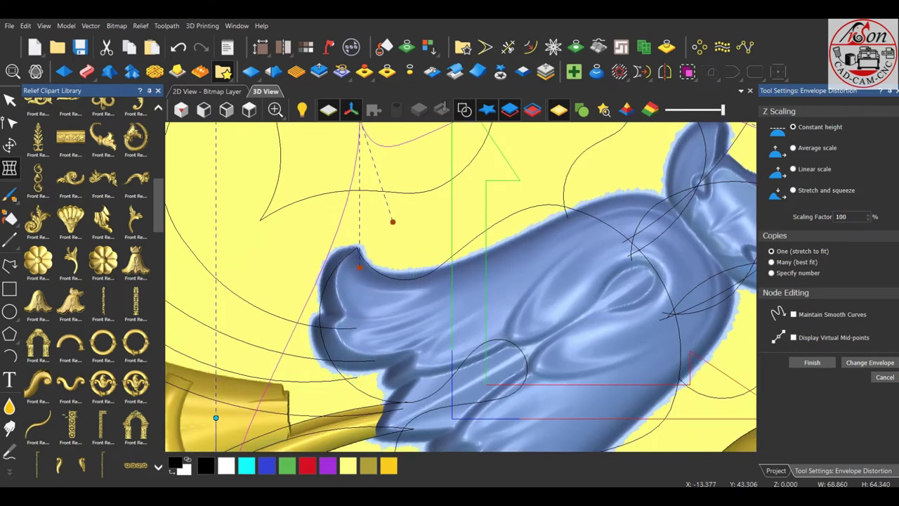
scroll(200, 447, down, 3)
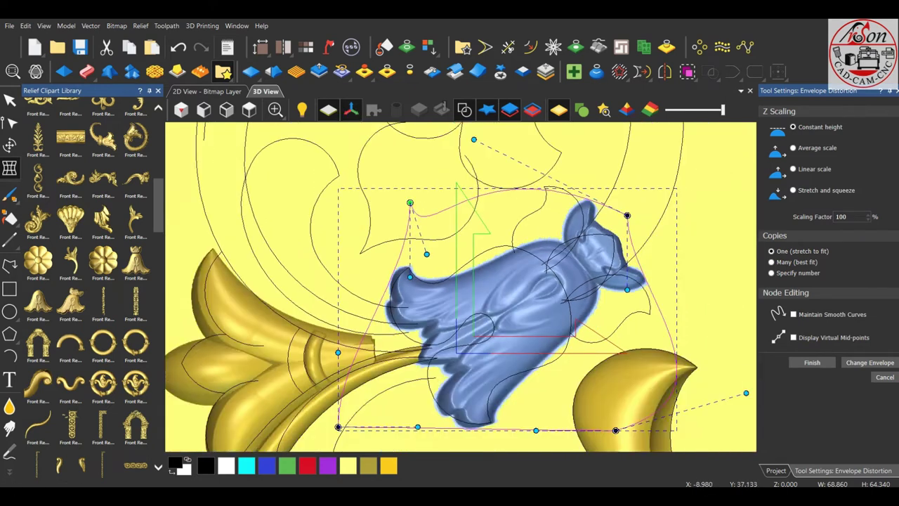
scroll(200, 447, up, 2)
drag(574, 270, 528, 245)
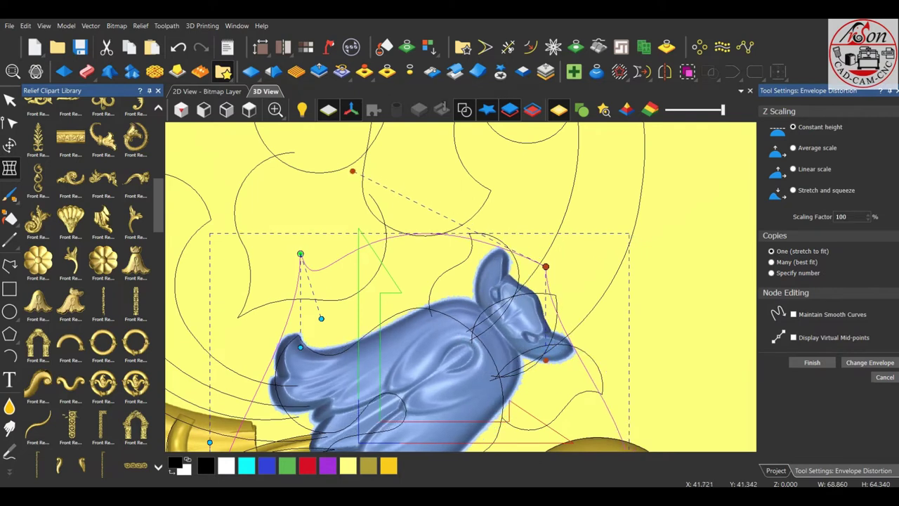
scroll(460, 287, down, 3)
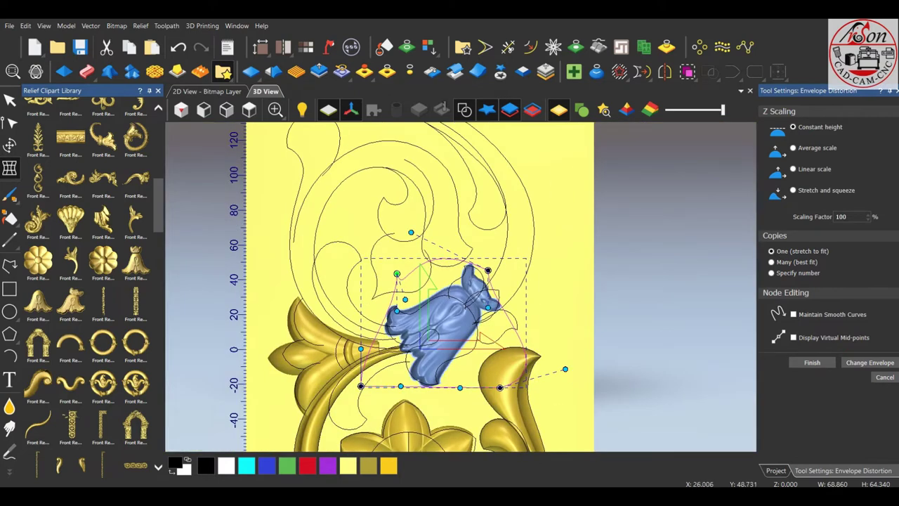
scroll(460, 287, up, 2)
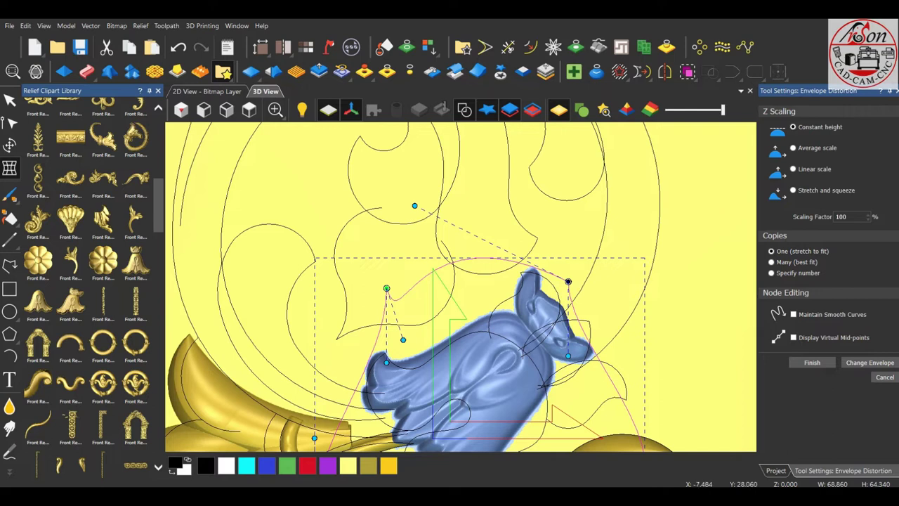
drag(403, 340, 442, 349)
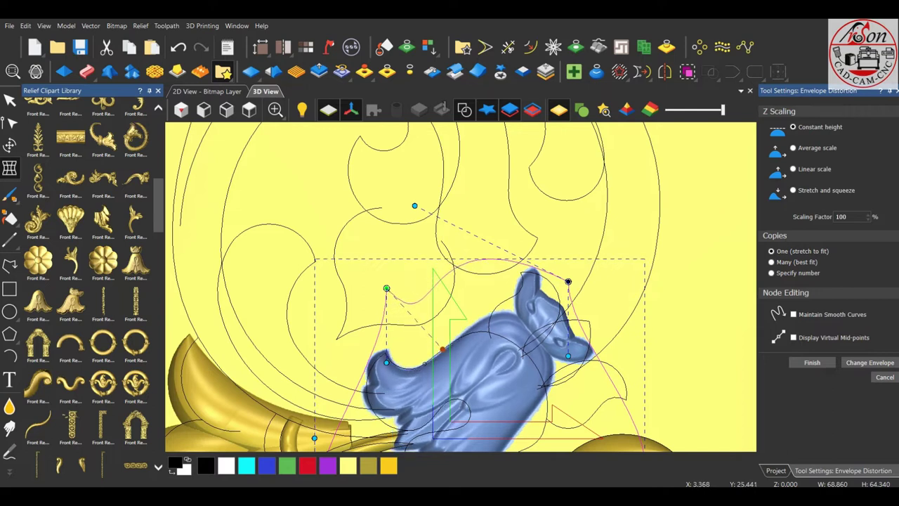
scroll(562, 304, up, 3)
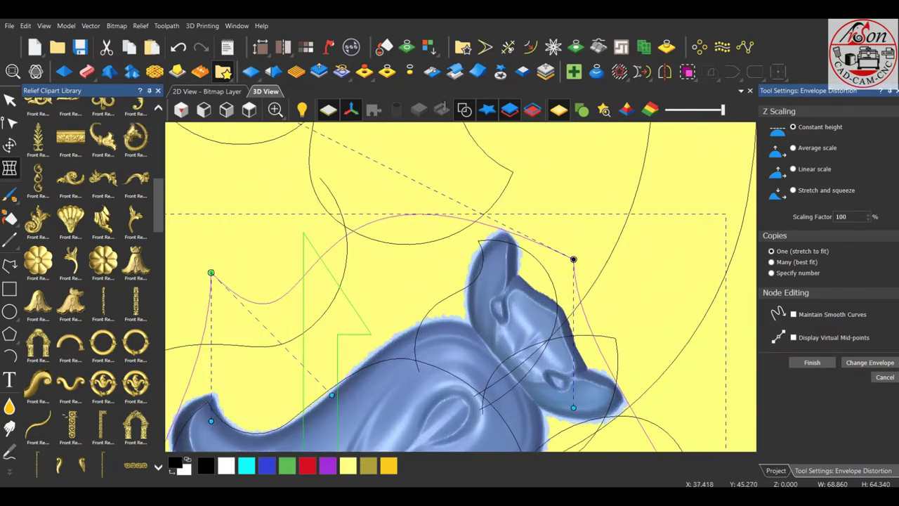
drag(573, 259, 535, 301)
- Stretch the bud further to the right and outward at its upper right
scroll(314, 308, down, 3)
scroll(313, 308, up, 1)
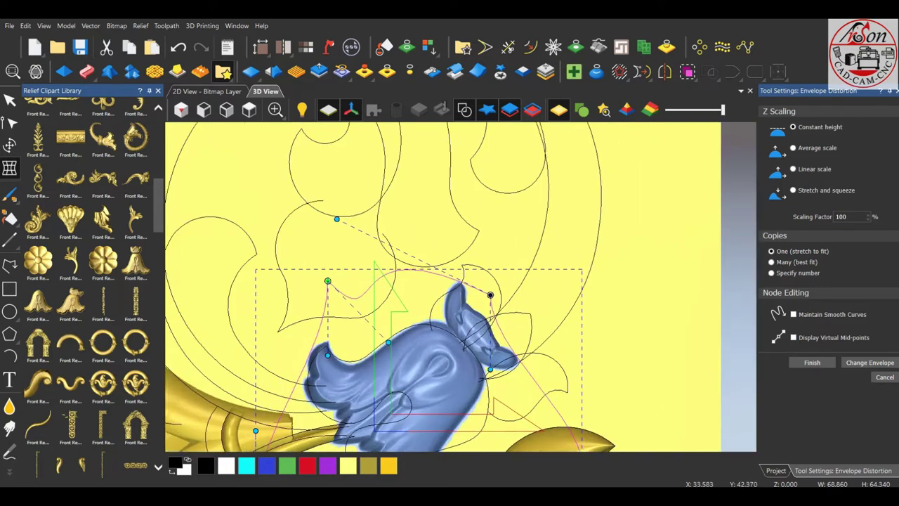
scroll(313, 308, up, 1)
scroll(387, 281, down, 3)
scroll(386, 281, up, 2)
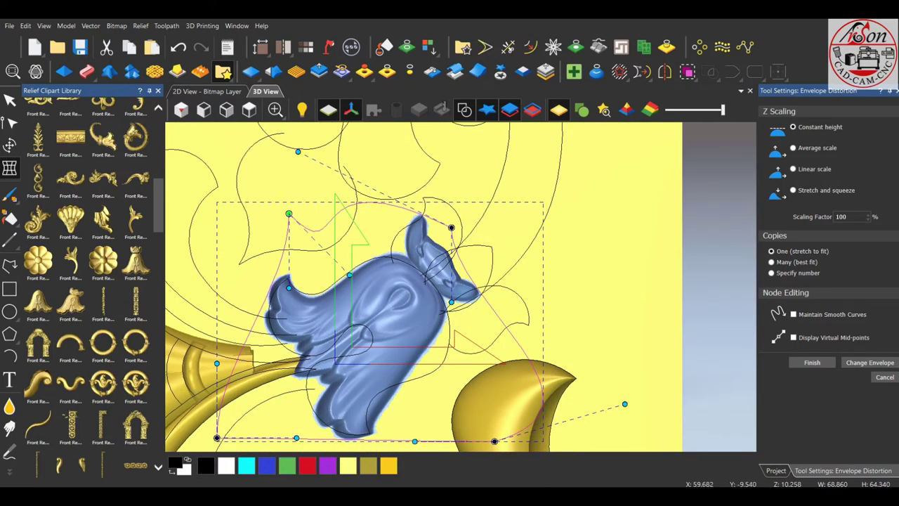
drag(624, 404, 650, 425)
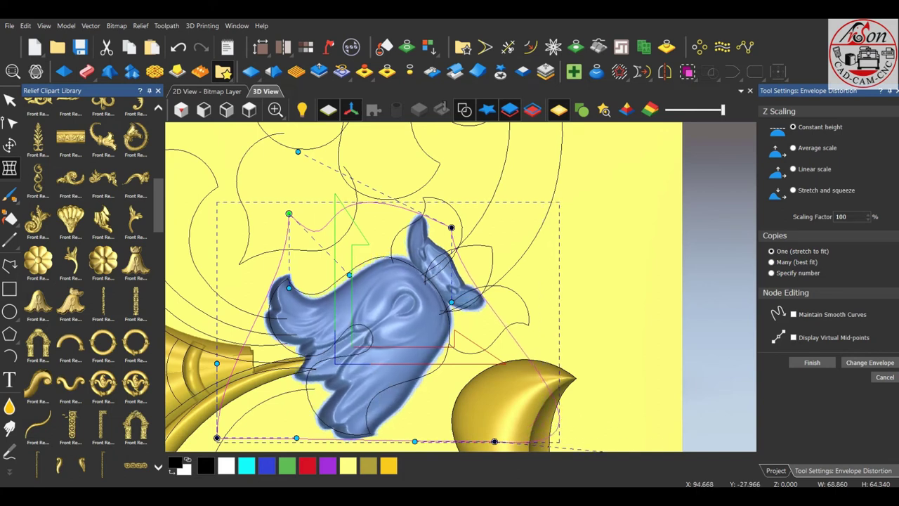
scroll(463, 169, down, 2)
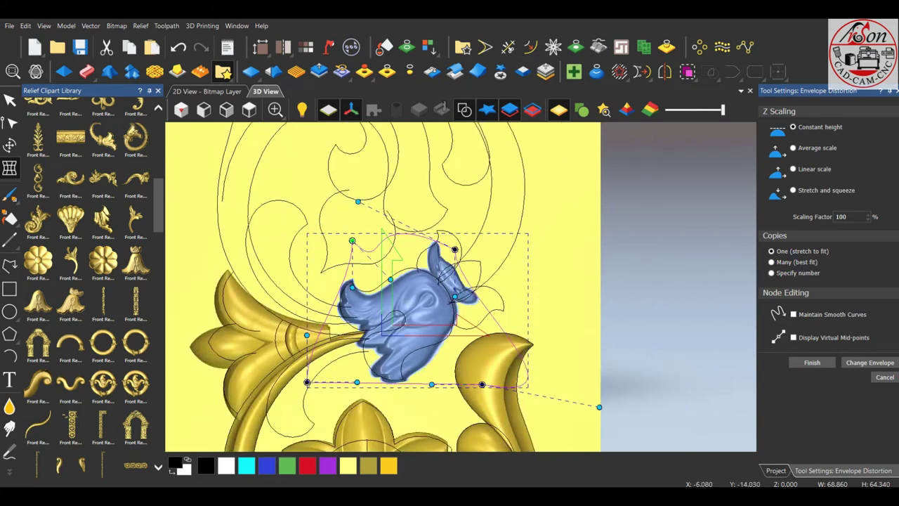
scroll(422, 205, up, 2)
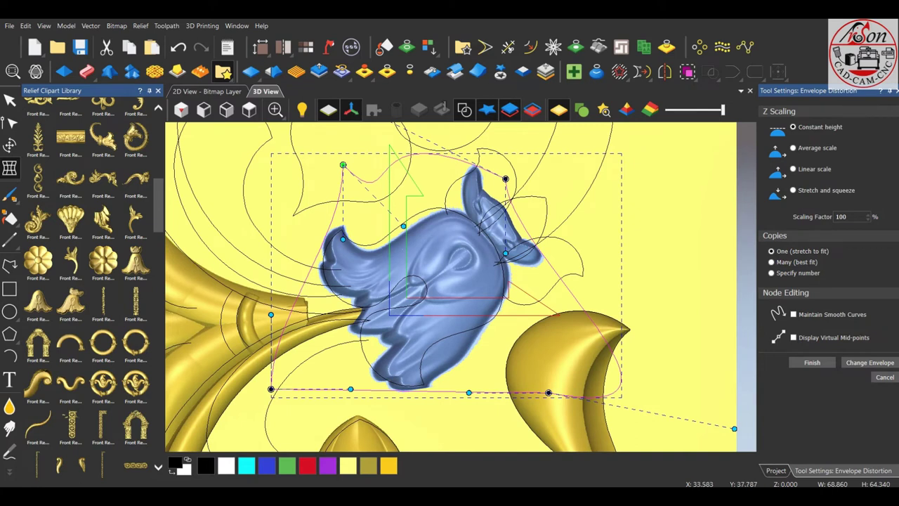
drag(505, 179, 521, 183)
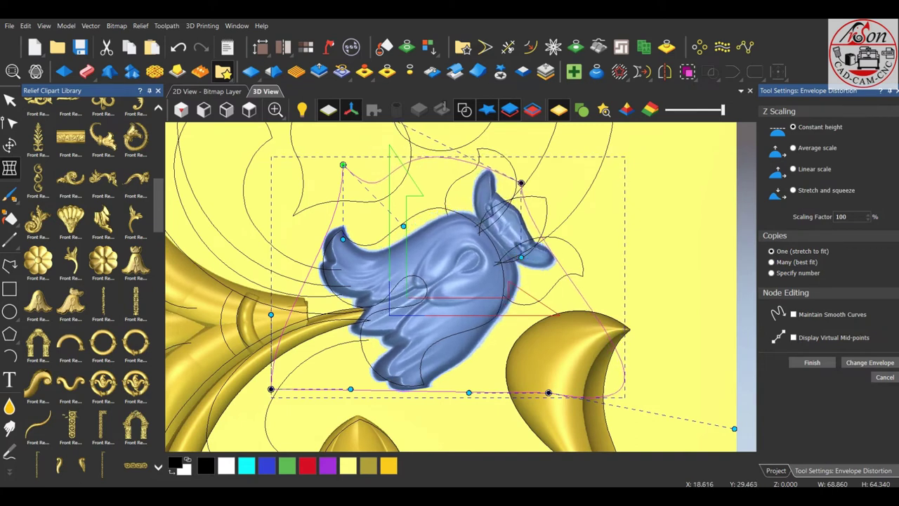
scroll(520, 183, down, 2)
scroll(536, 248, up, 2)
- Refine the bud's left petal and top curve, then apply the envelope distortion
mouse_move(420, 292)
mouse_down()
mouse_move(386, 282)
mouse_move(404, 291)
mouse_move(400, 279)
mouse_up()
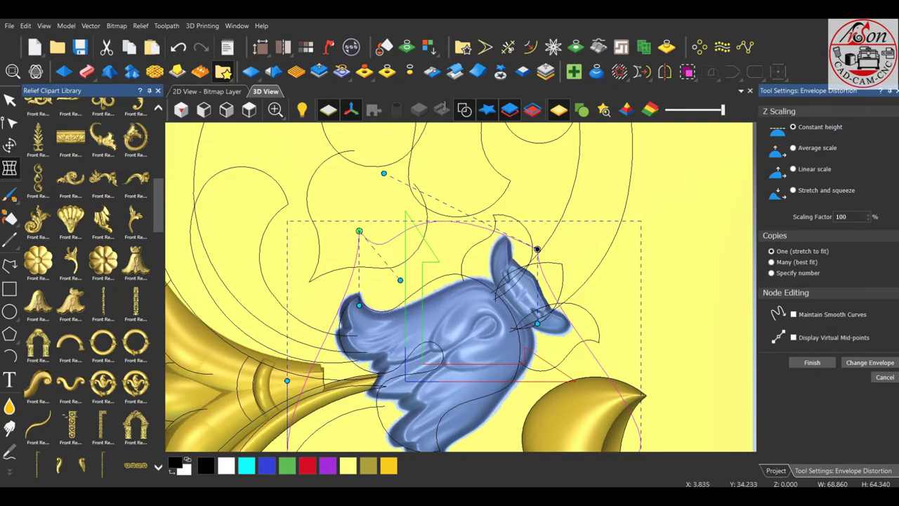
scroll(537, 249, down, 3)
drag(413, 215, 397, 203)
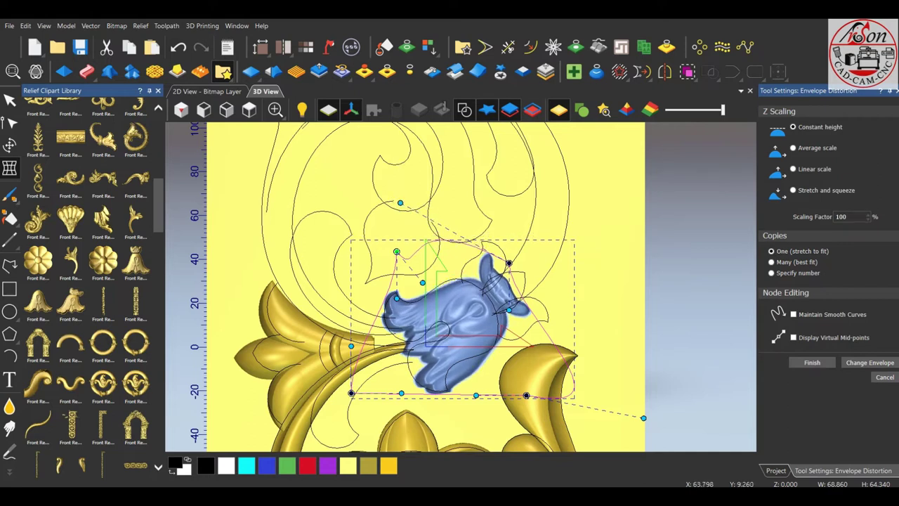
click(812, 362)
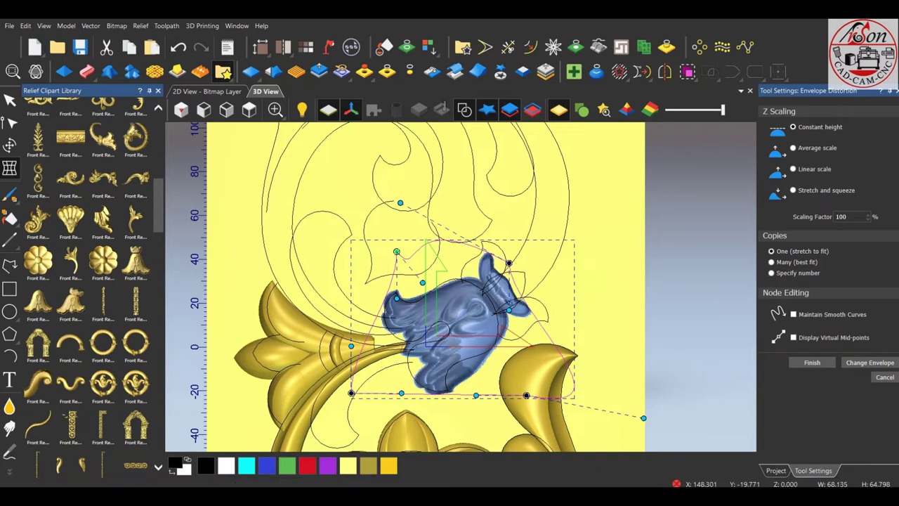
- Draw a straight two-point reference line from the bud's base to its upper right
scroll(532, 365, up, 3)
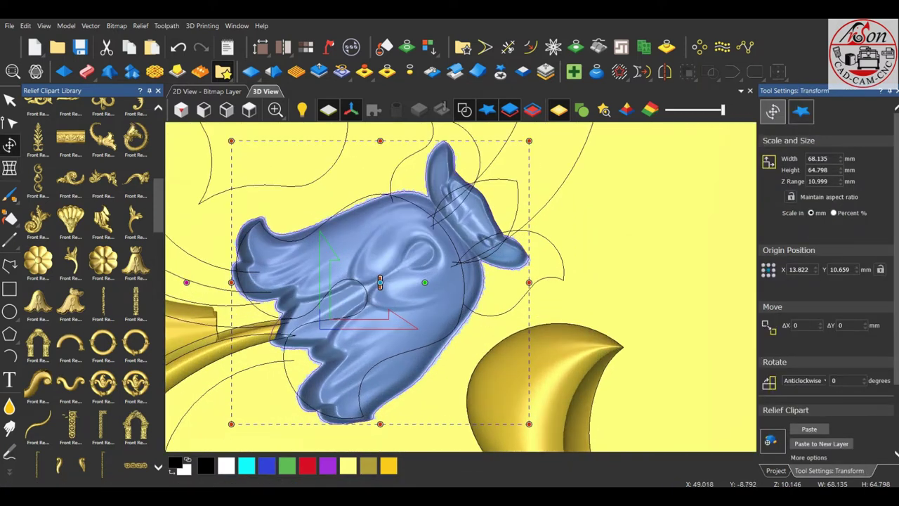
scroll(267, 344, up, 3)
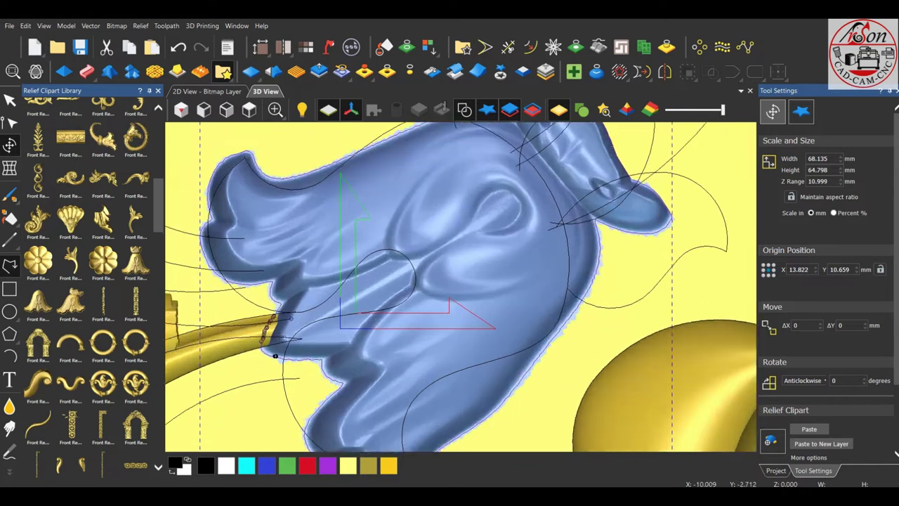
click(267, 348)
scroll(267, 347, down, 3)
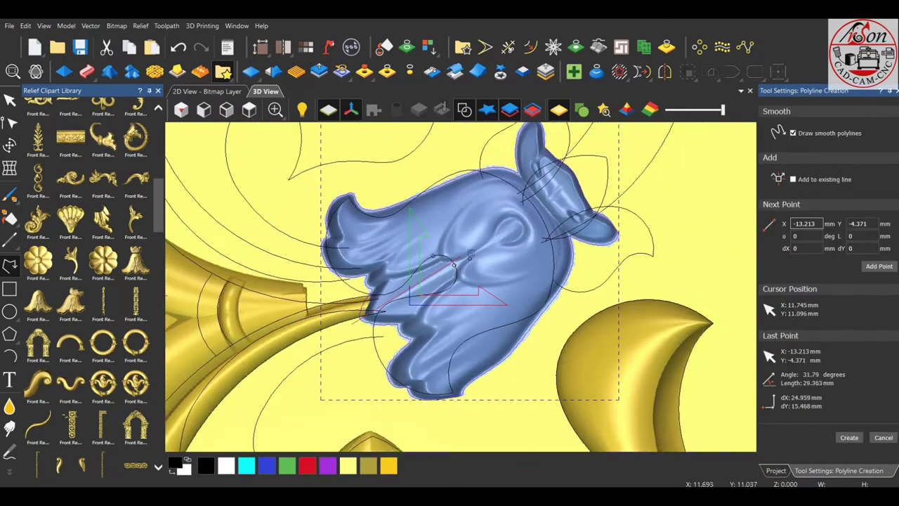
scroll(492, 267, up, 3)
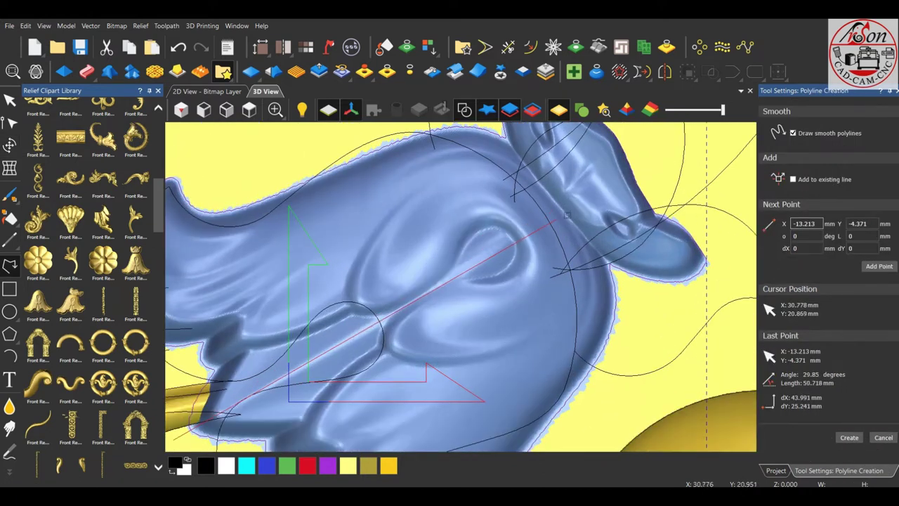
click(562, 215)
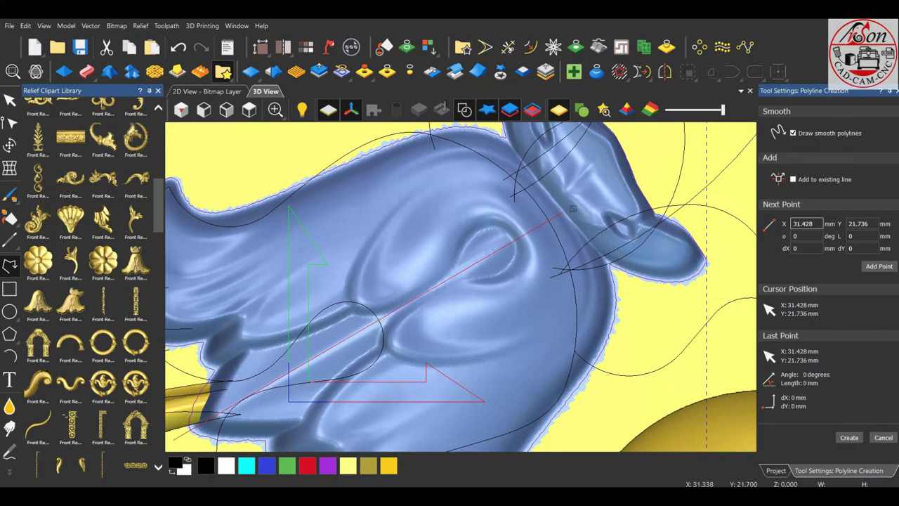
right_click(573, 208)
scroll(572, 207, down, 5)
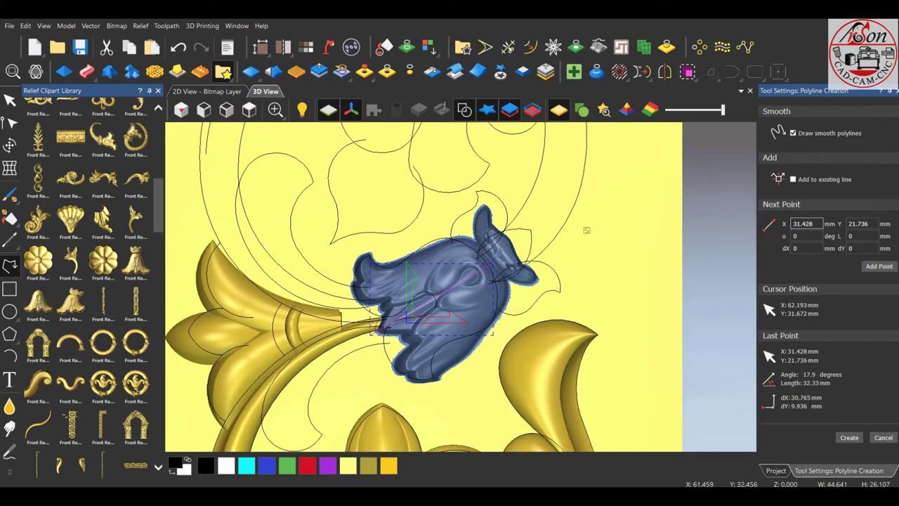
key(Escape)
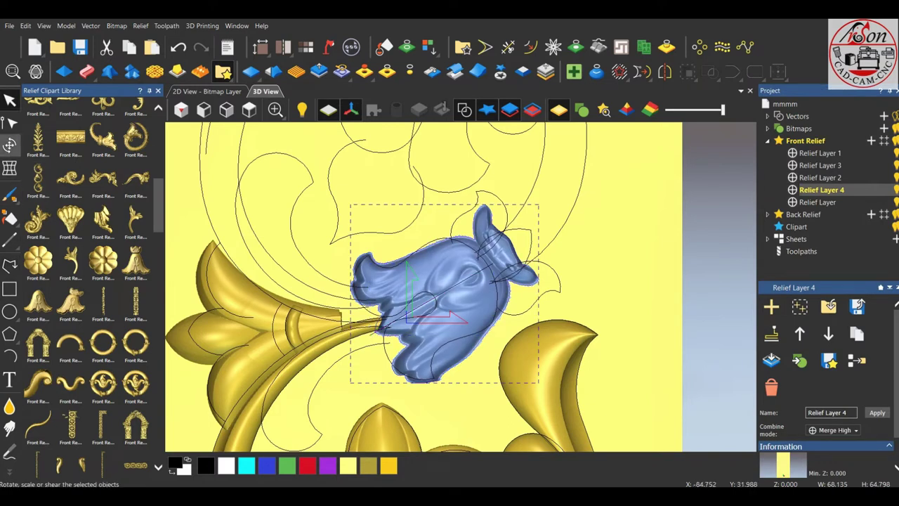
- Paste the distorted bud clipart into Relief Layer 4
click(9, 144)
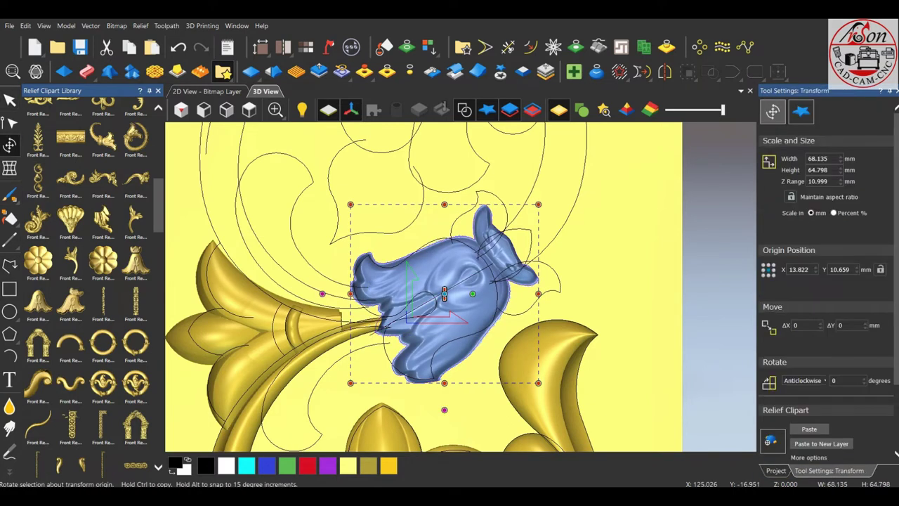
click(809, 428)
scroll(536, 314, up, 2)
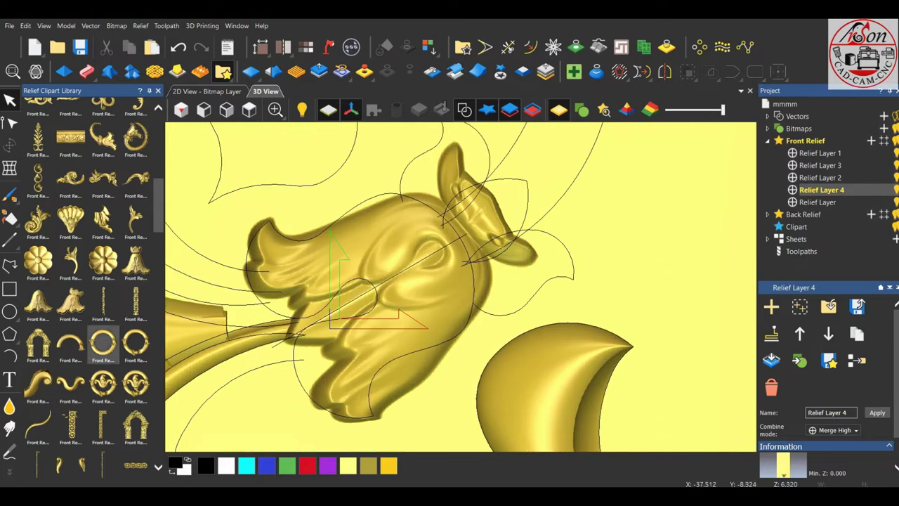
- Begin tracing a polyline across the bud with its first two points
click(10, 266)
scroll(323, 352, up, 1)
scroll(274, 341, up, 2)
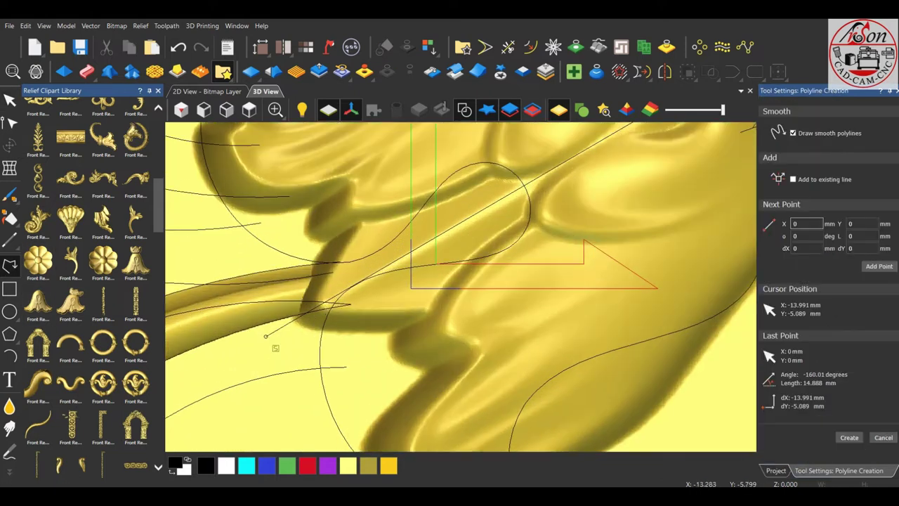
scroll(382, 346, down, 3)
scroll(416, 323, up, 2)
click(380, 272)
click(657, 346)
scroll(487, 393, down, 3)
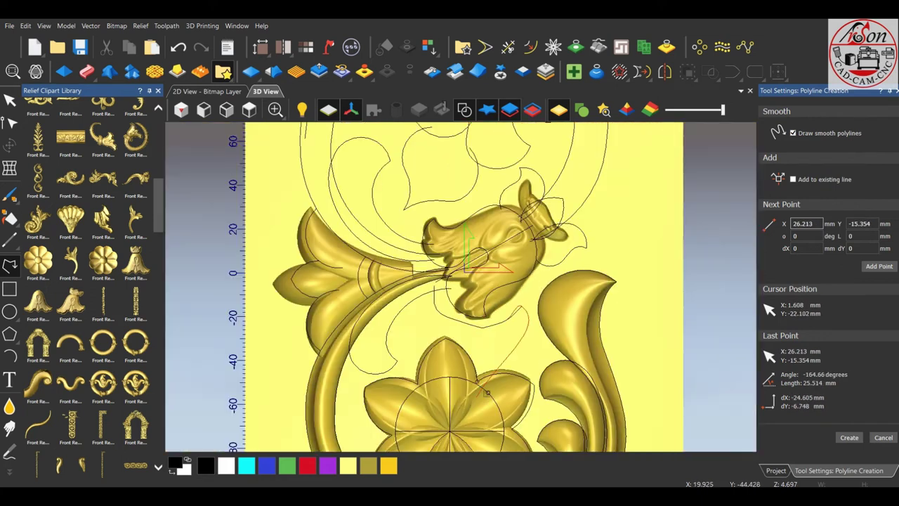
scroll(541, 274, up, 2)
scroll(575, 270, up, 1)
scroll(575, 270, up, 2)
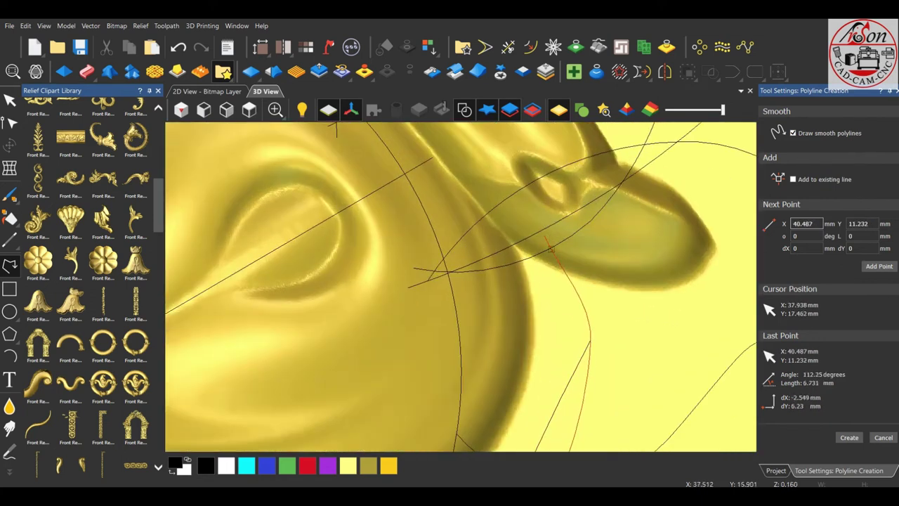
- Add three more points along the bud head's edge and finish the outline
click(537, 228)
scroll(465, 183, up, 2)
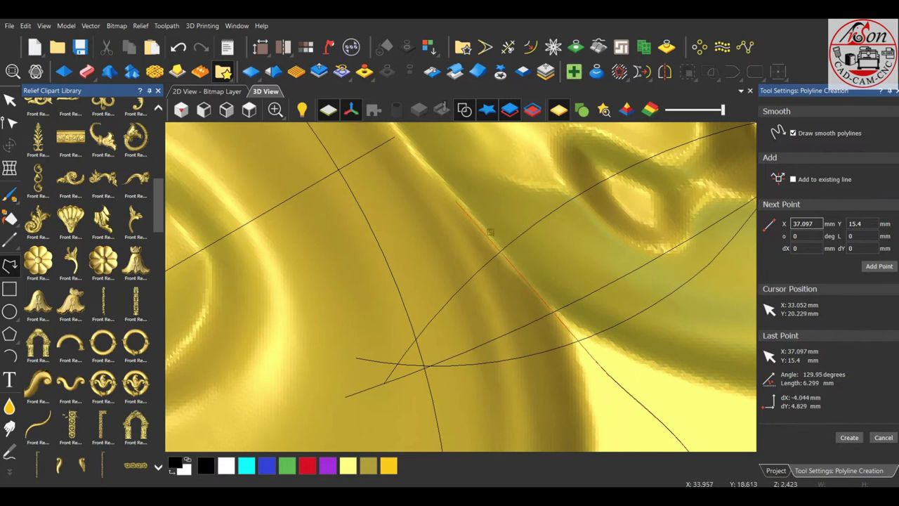
click(492, 232)
scroll(453, 195, down, 2)
scroll(454, 195, up, 2)
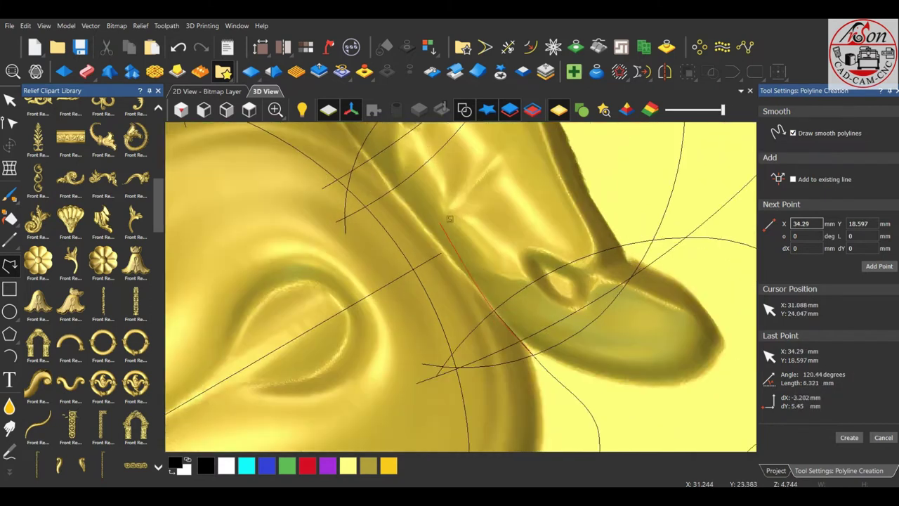
scroll(457, 266, up, 1)
click(460, 261)
scroll(463, 265, up, 1)
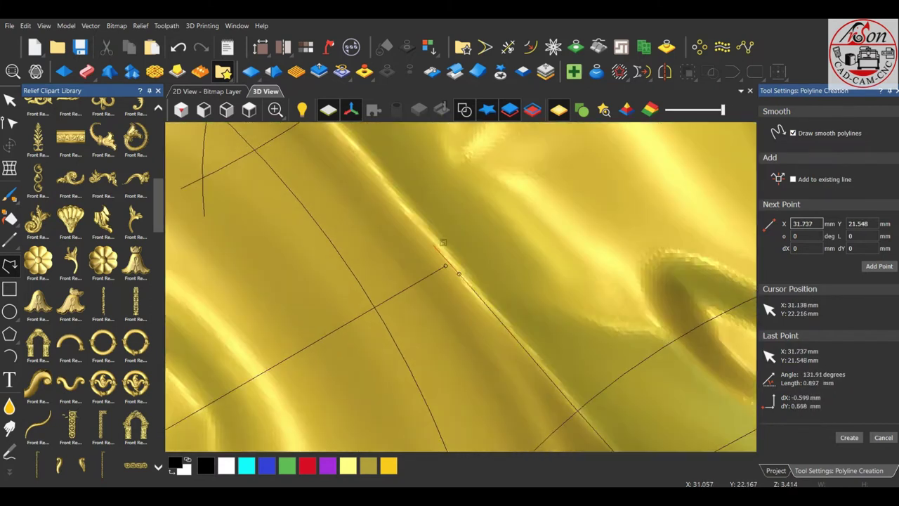
scroll(469, 267, up, 1)
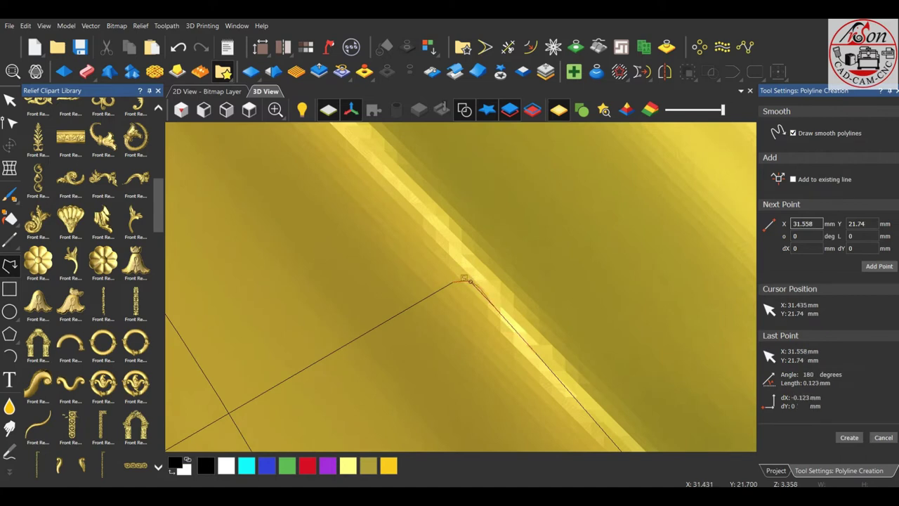
scroll(462, 279, down, 5)
scroll(435, 295, down, 3)
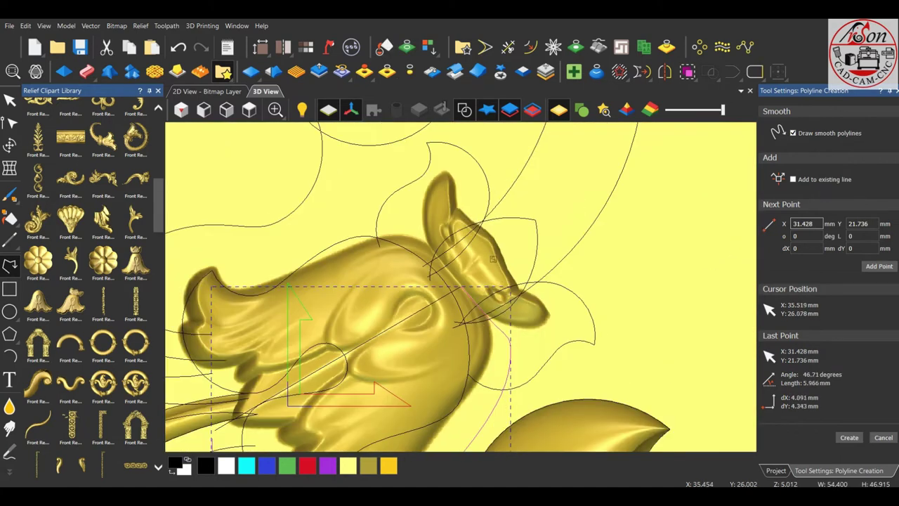
scroll(407, 316, down, 1)
scroll(410, 314, up, 4)
key(Escape)
- Select the long diagonal traced line and apply the relief cut tool
scroll(340, 348, up, 2)
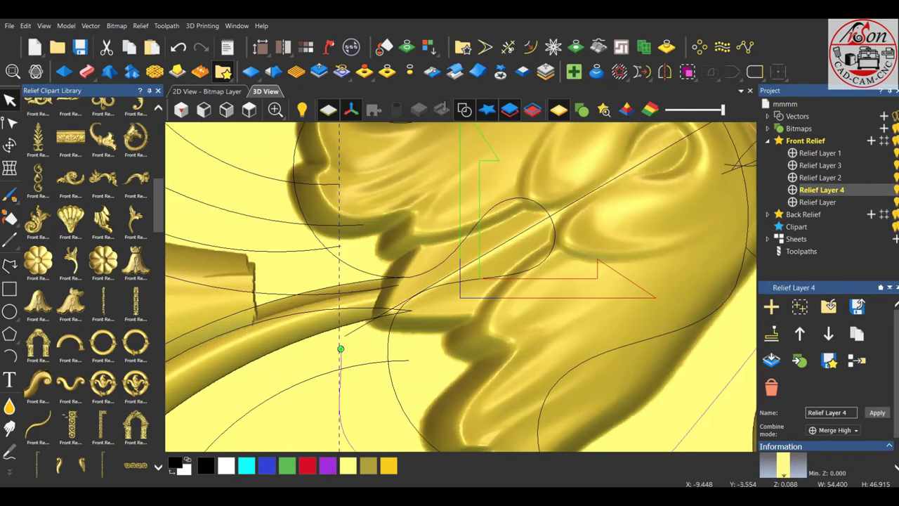
click(342, 338)
click(731, 71)
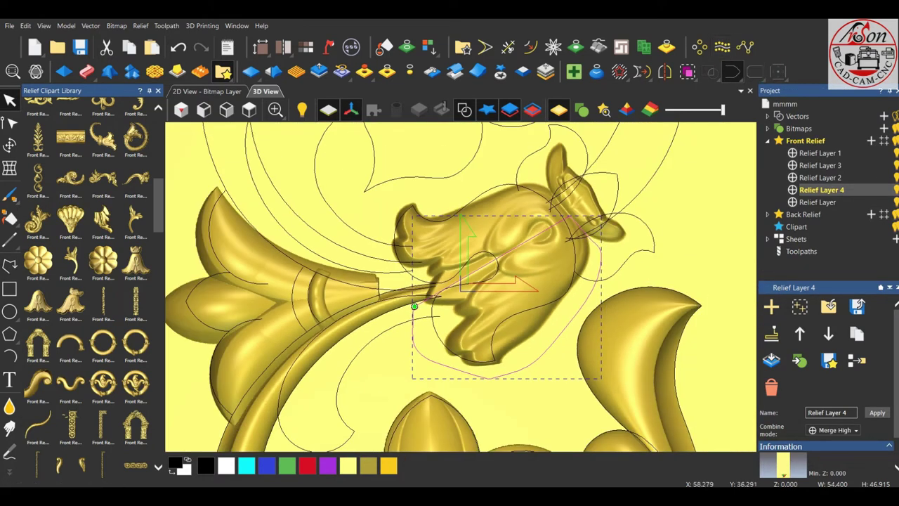
- Cut away the relief inside the traced outline, then draw an arc across the bud
click(387, 71)
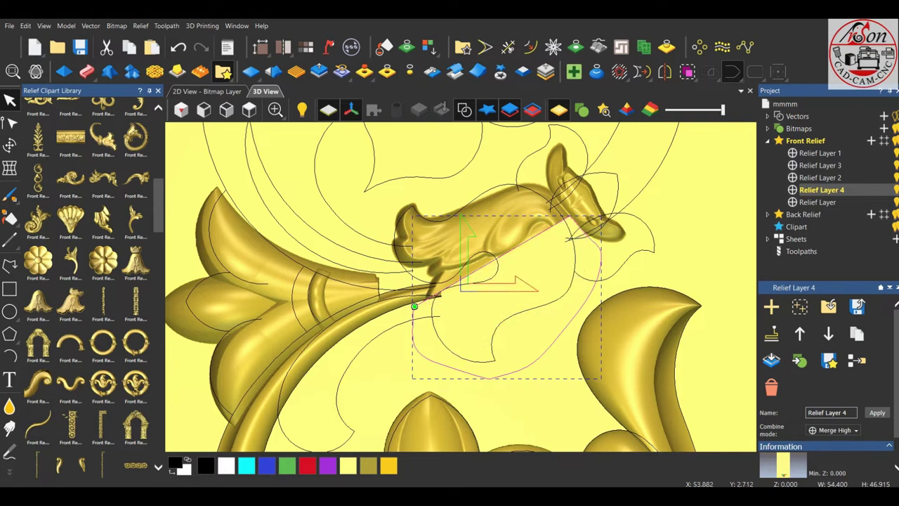
key(Escape)
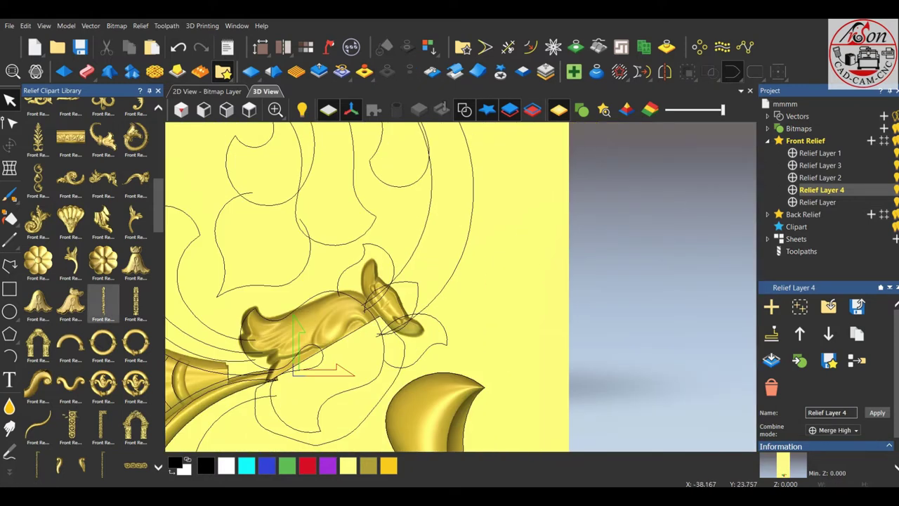
click(10, 357)
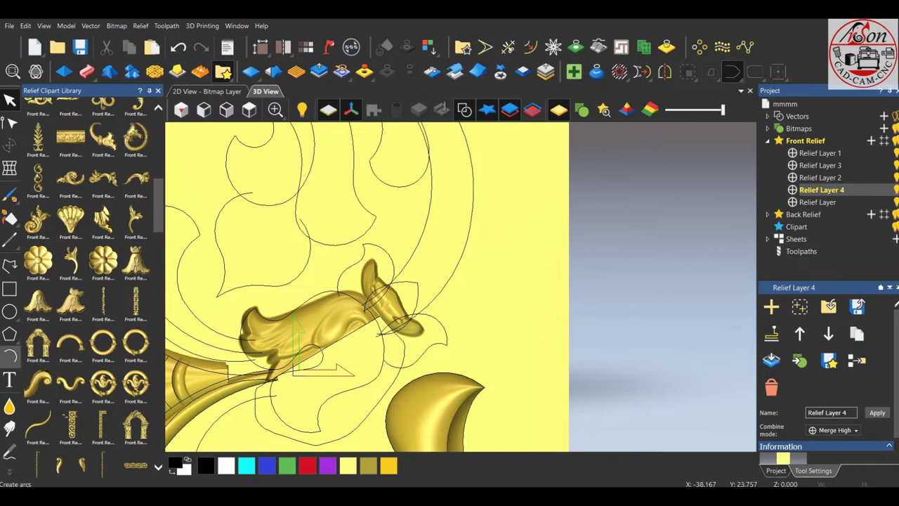
scroll(390, 300, up, 3)
click(337, 260)
click(420, 350)
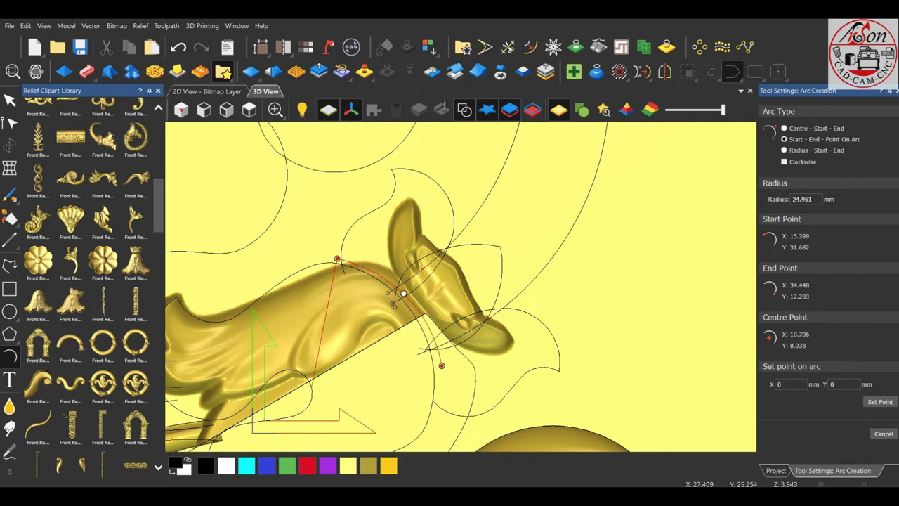
click(404, 293)
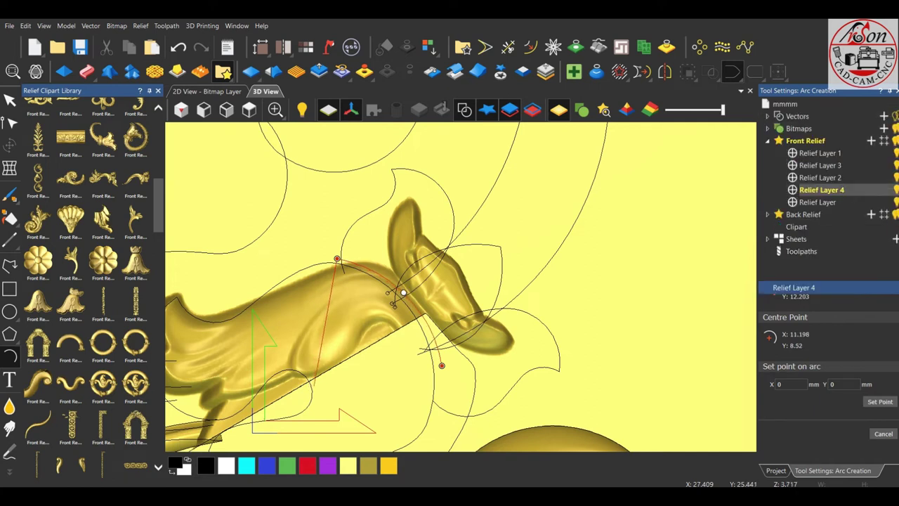
- Trace a second polyline outline around the bud's upper petal
key(p)
click(407, 186)
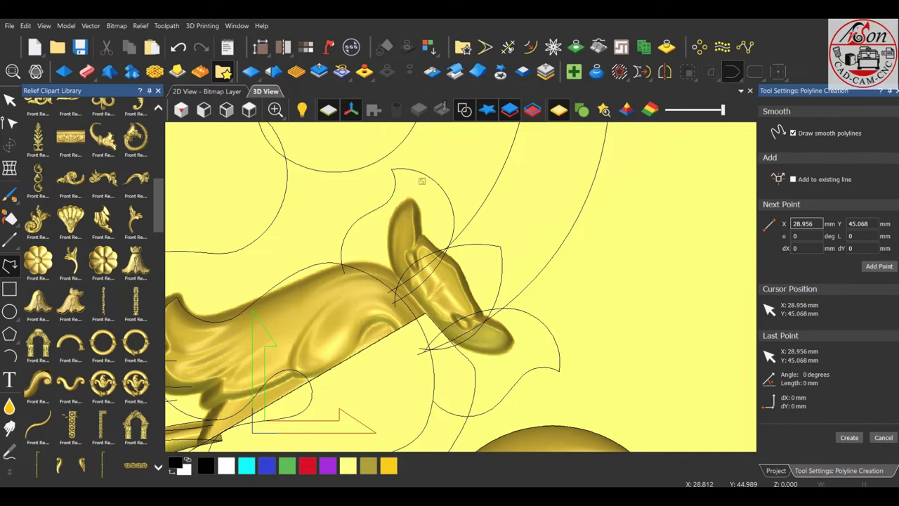
scroll(386, 232, up, 2)
scroll(391, 262, up, 2)
click(404, 303)
scroll(403, 303, down, 2)
scroll(496, 351, up, 2)
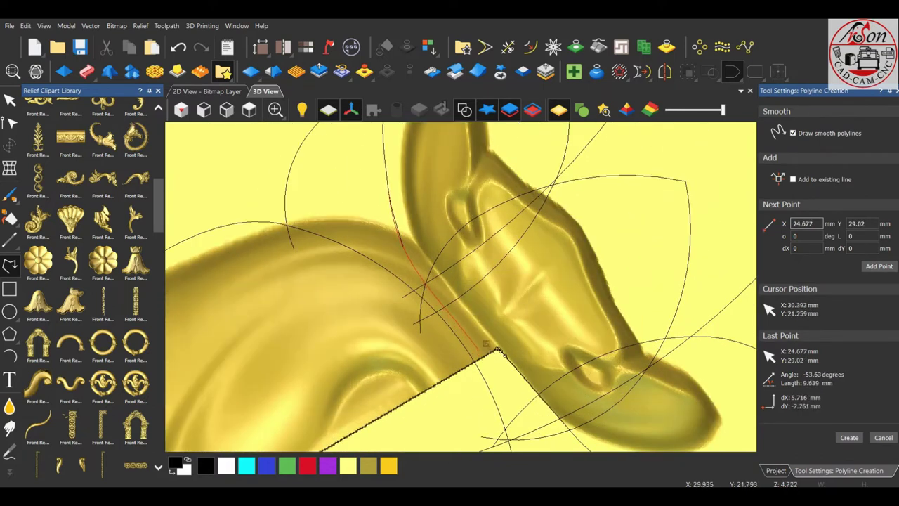
click(473, 309)
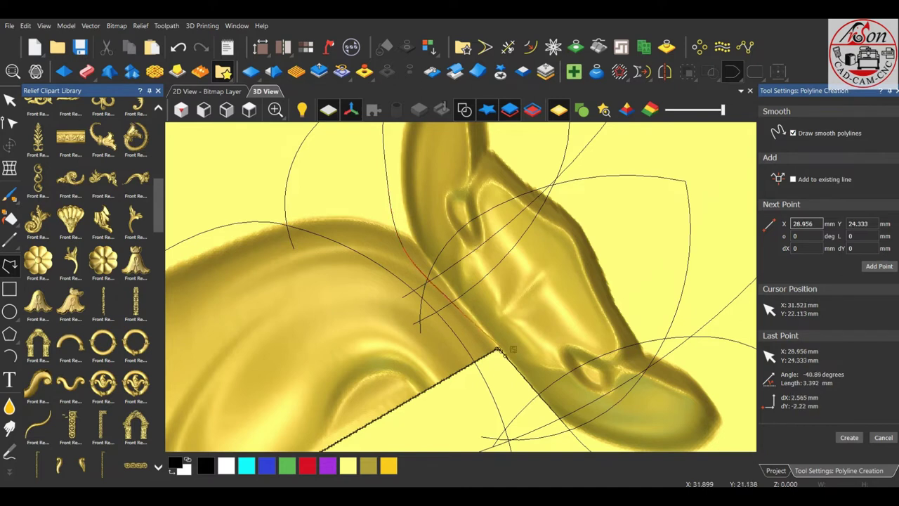
scroll(487, 322, down, 1)
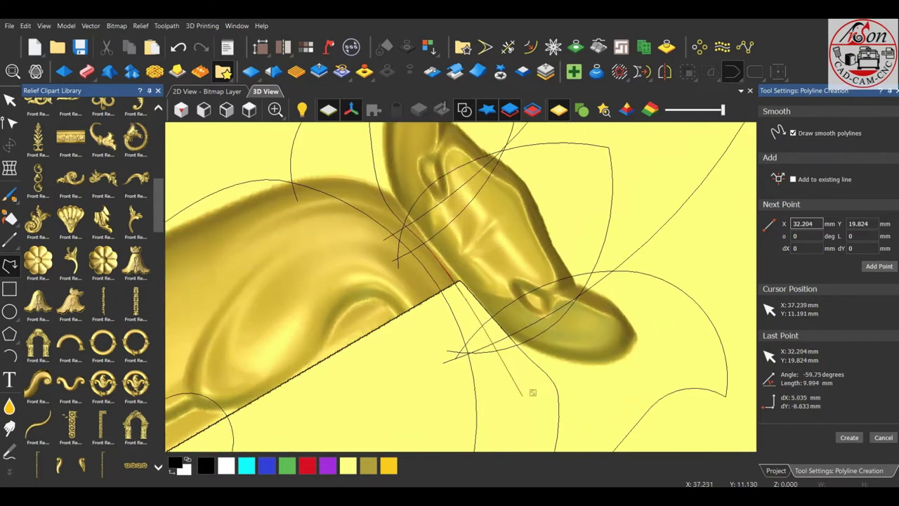
click(663, 350)
scroll(631, 240, down, 2)
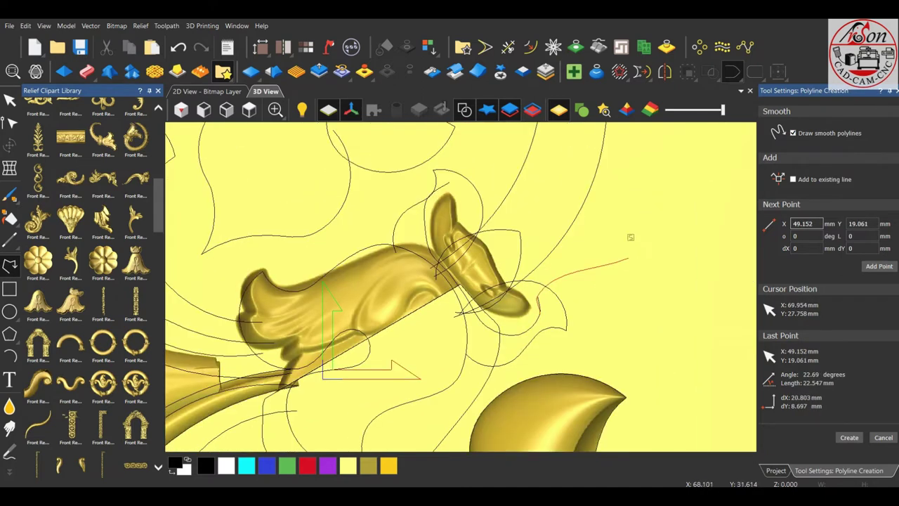
scroll(520, 212, up, 2)
click(400, 149)
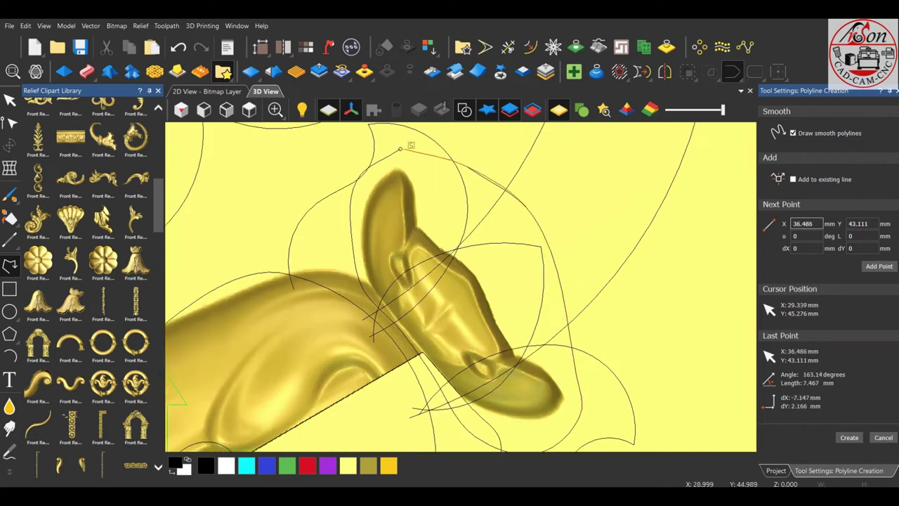
scroll(407, 147, down, 2)
scroll(504, 205, down, 3)
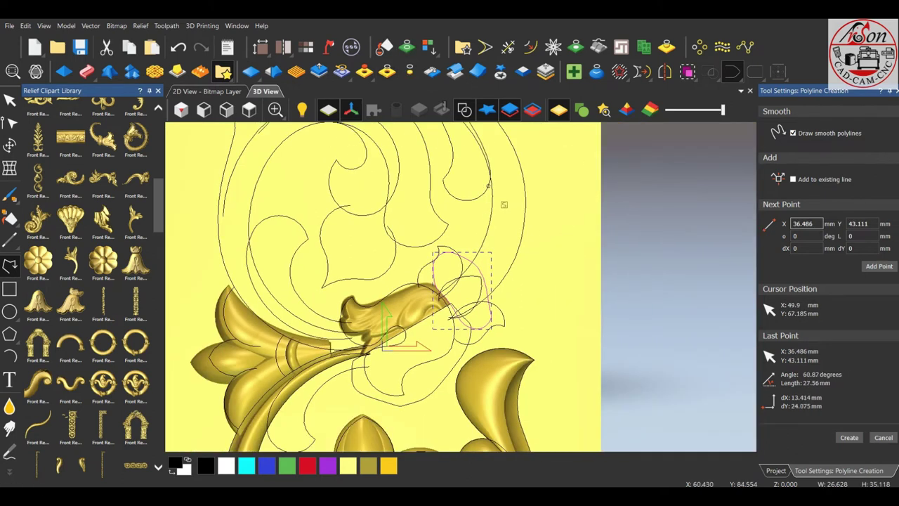
scroll(504, 205, down, 2)
key(Escape)
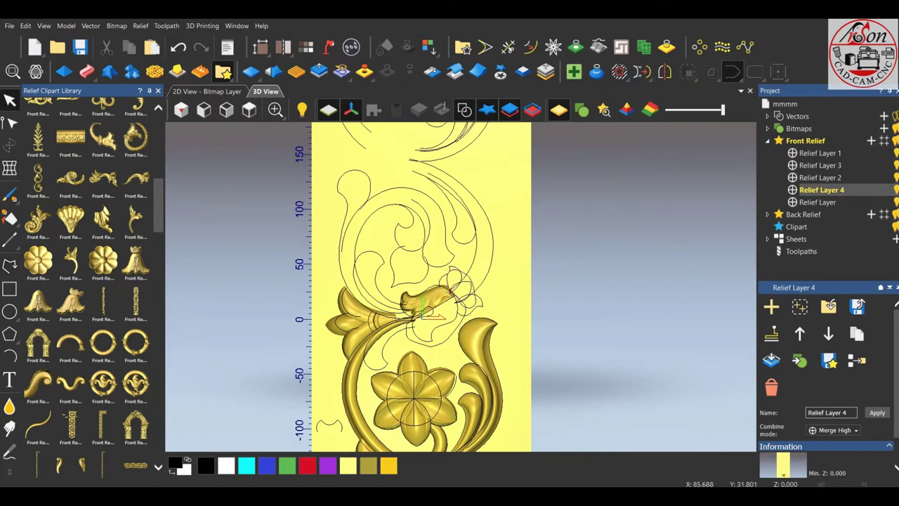
- Inspect the nodes of the curve around the bud with Node Editing
scroll(447, 319, up, 1)
click(460, 274)
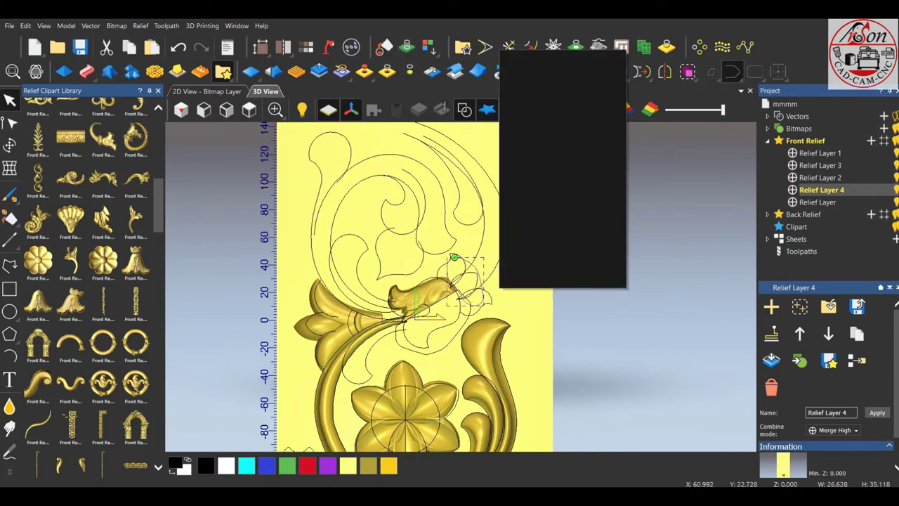
key(Escape)
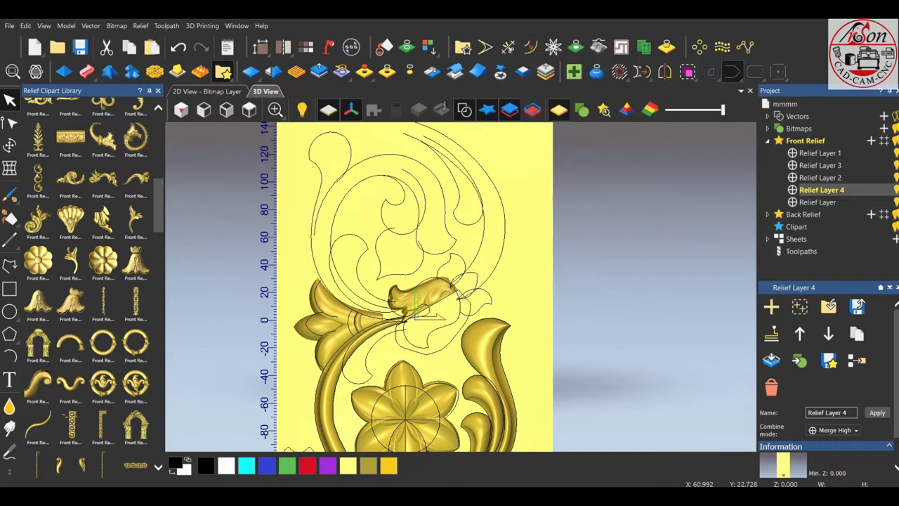
scroll(450, 281, up, 5)
click(295, 338)
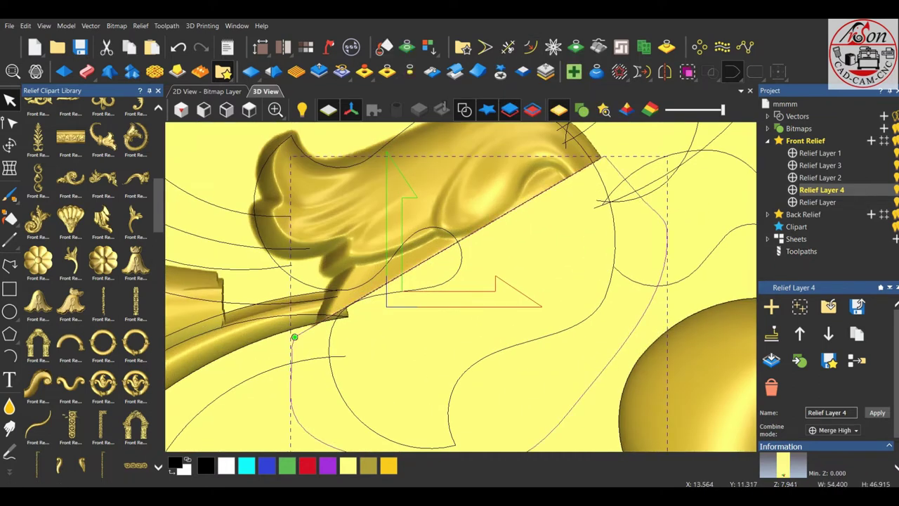
click(291, 346)
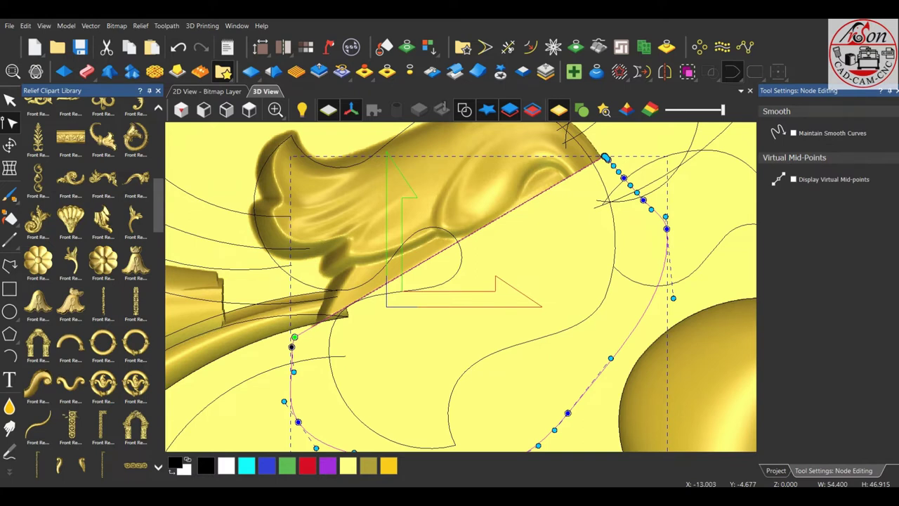
scroll(607, 169, up, 3)
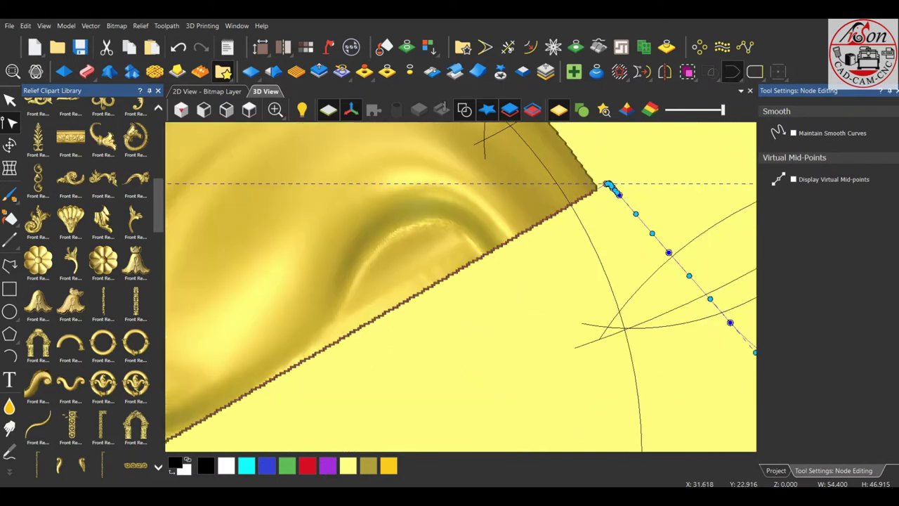
scroll(610, 204, up, 2)
scroll(460, 287, down, 3)
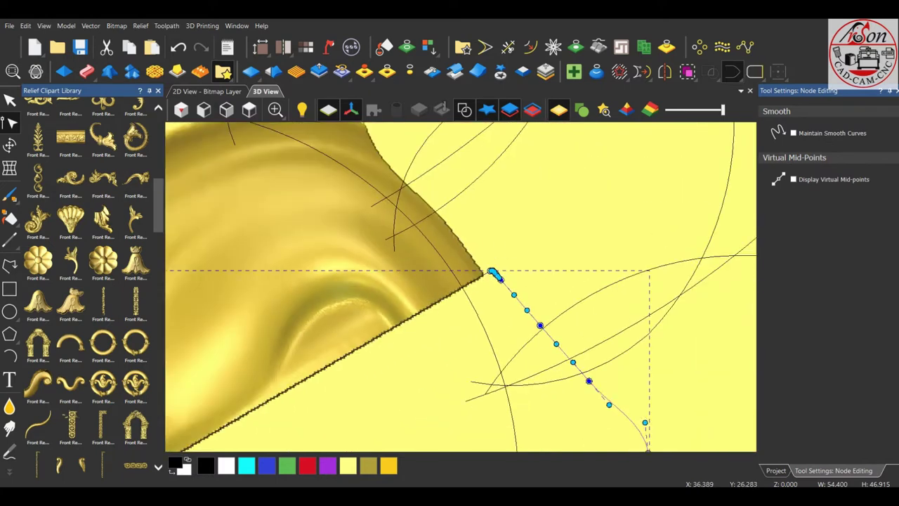
scroll(460, 287, down, 3)
key(Escape)
scroll(461, 287, down, 5)
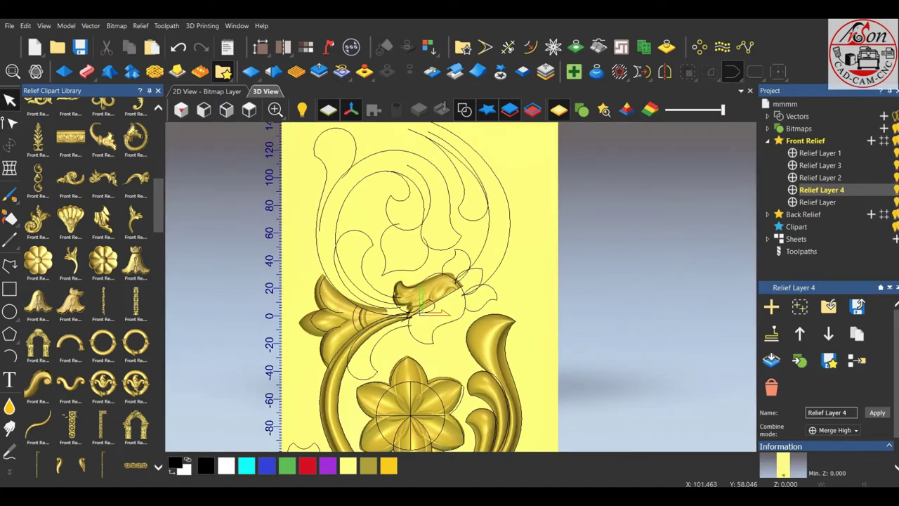
scroll(437, 307, up, 3)
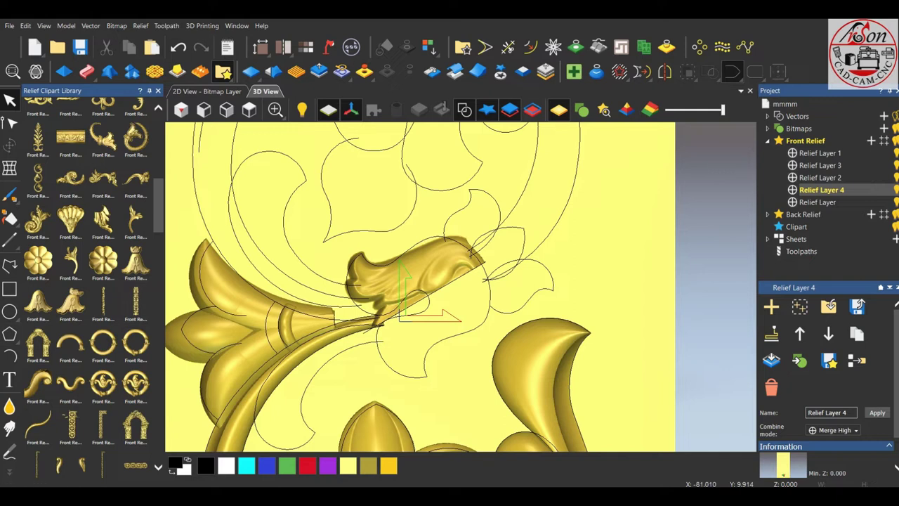
- Enclose the cut half bud in a rectangle and lift it out as clipart
click(9, 288)
drag(312, 170, 510, 358)
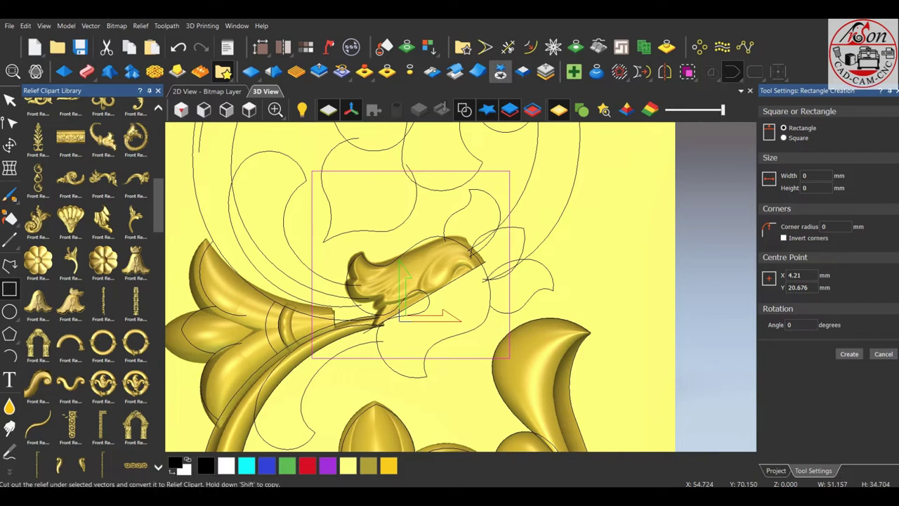
click(500, 71)
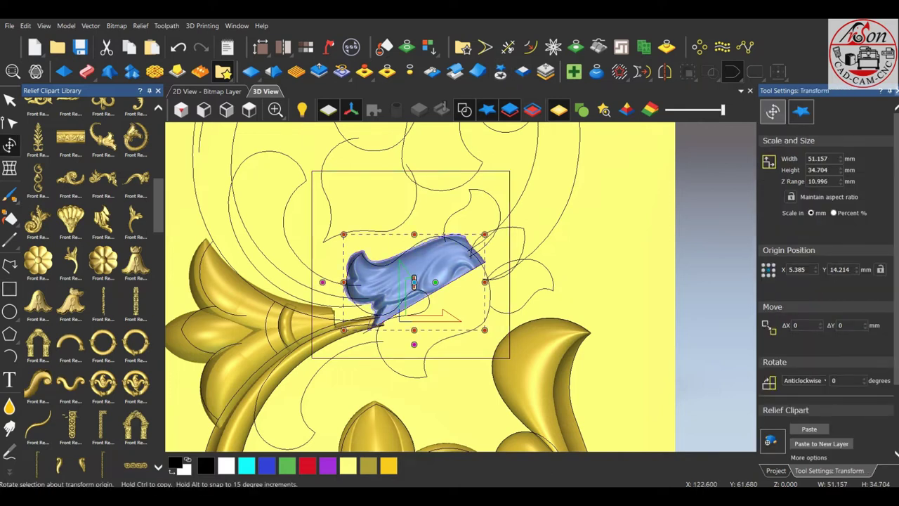
key(Escape)
scroll(404, 316, up, 2)
scroll(404, 316, up, 3)
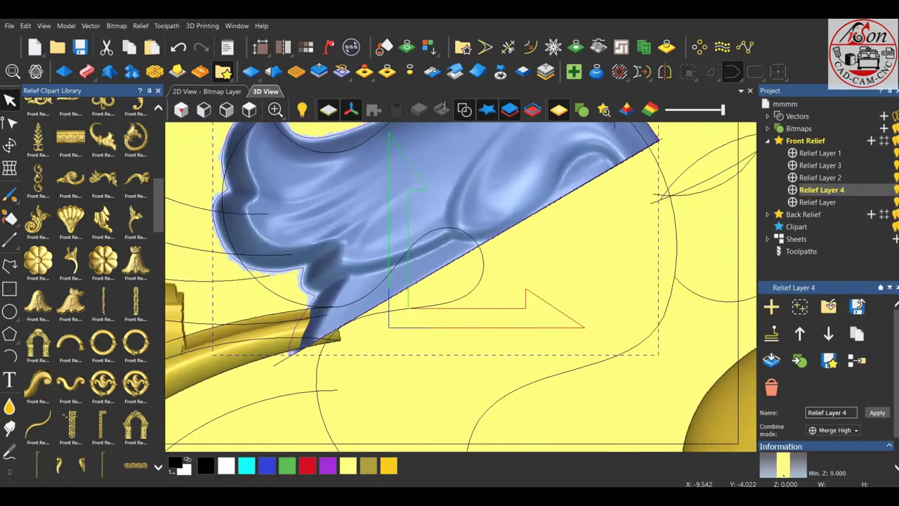
scroll(307, 359, up, 2)
- Mirror a copy of the half bud across its diagonal line using 'In selected line'
key(ctrl+a)
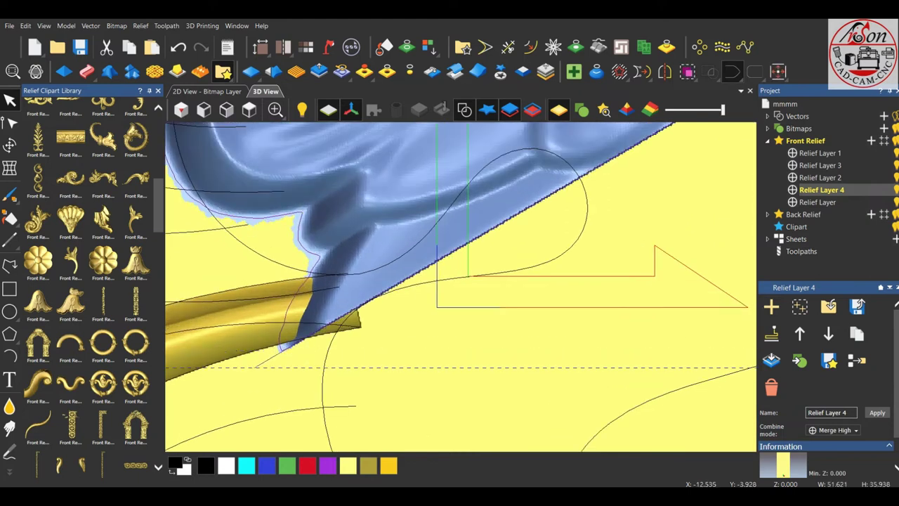
click(664, 71)
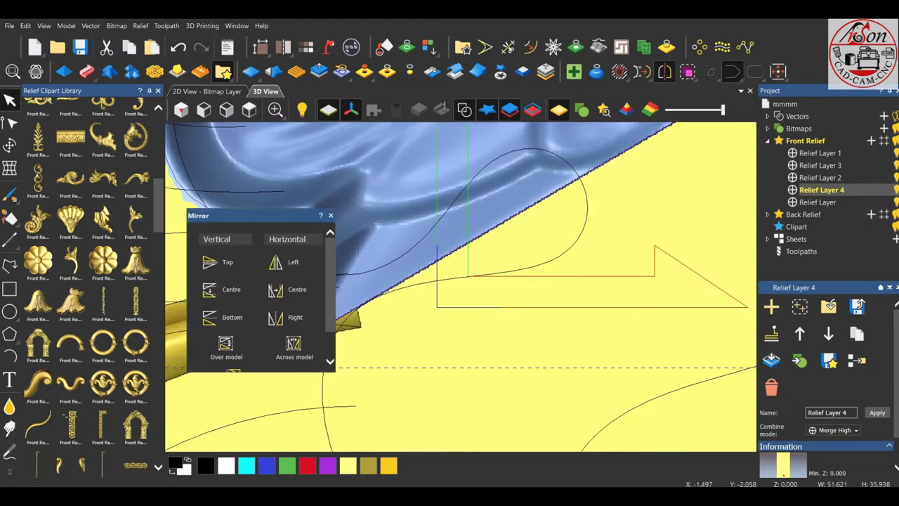
scroll(457, 290, down, 1)
scroll(261, 295, down, 1)
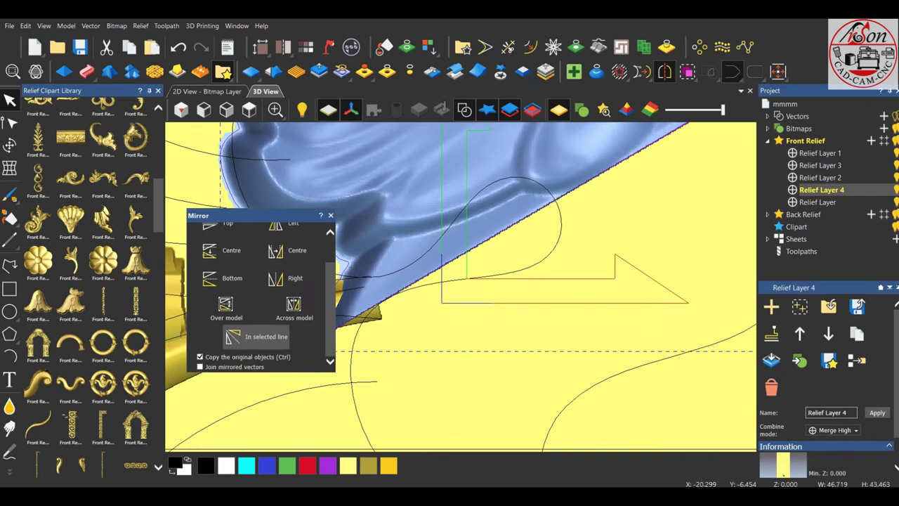
click(256, 336)
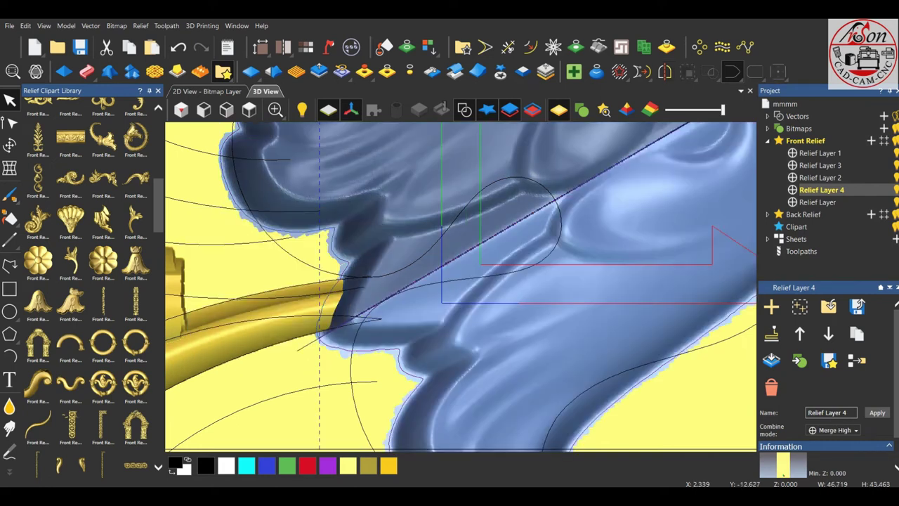
scroll(461, 286, down, 3)
scroll(461, 286, up, 3)
scroll(461, 286, up, 3)
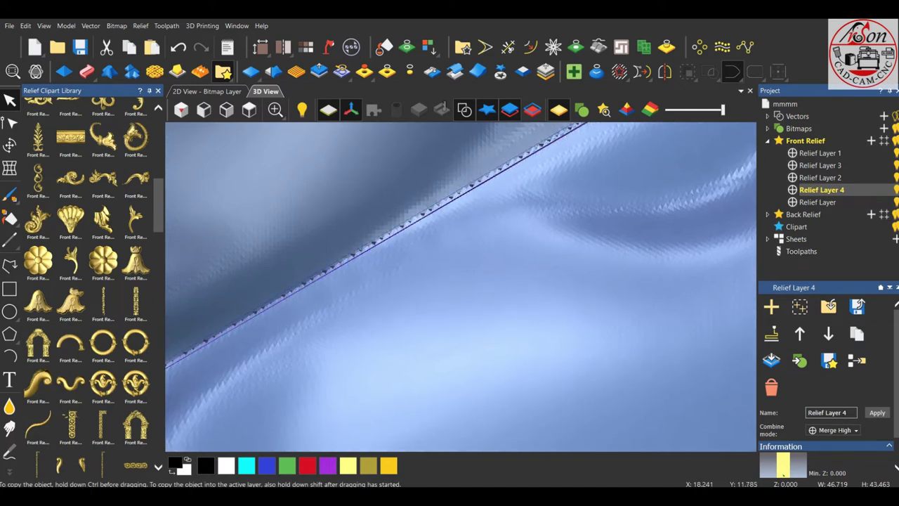
scroll(461, 287, down, 1)
scroll(461, 286, down, 2)
scroll(461, 287, up, 4)
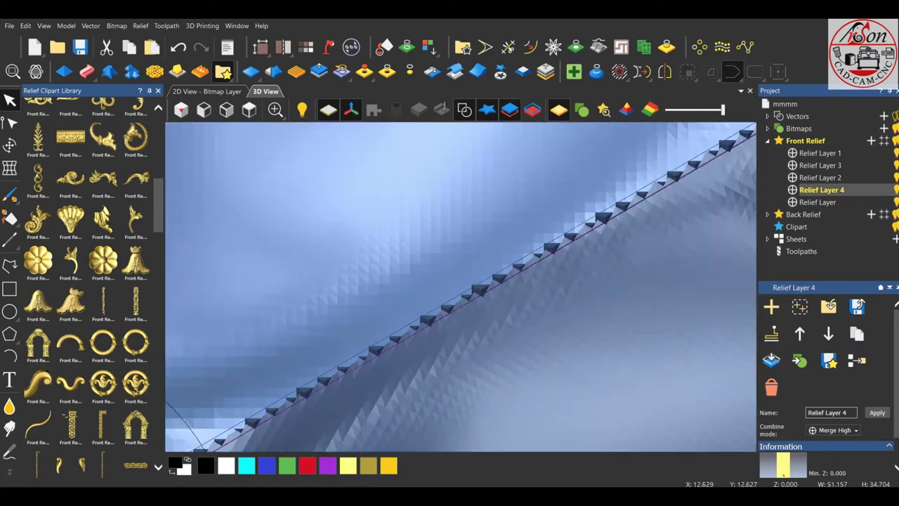
scroll(461, 286, up, 2)
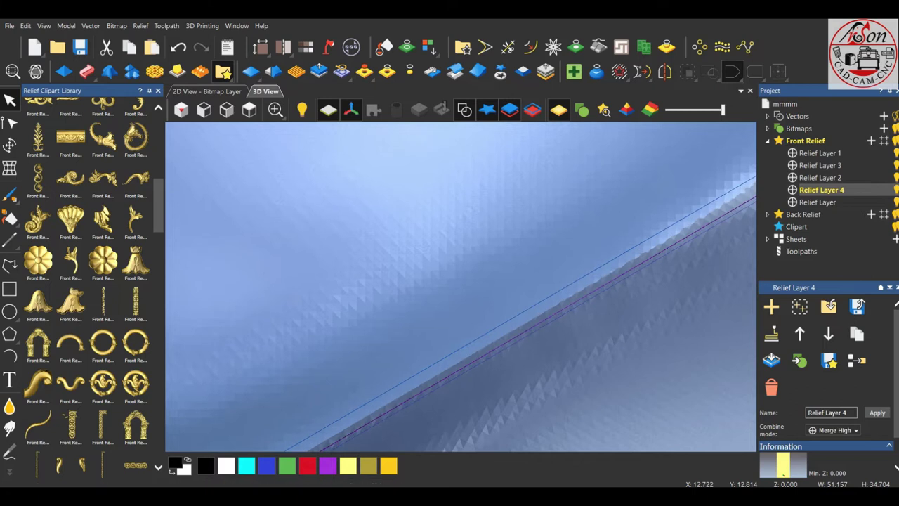
scroll(461, 287, down, 2)
scroll(461, 286, down, 2)
scroll(461, 287, down, 1)
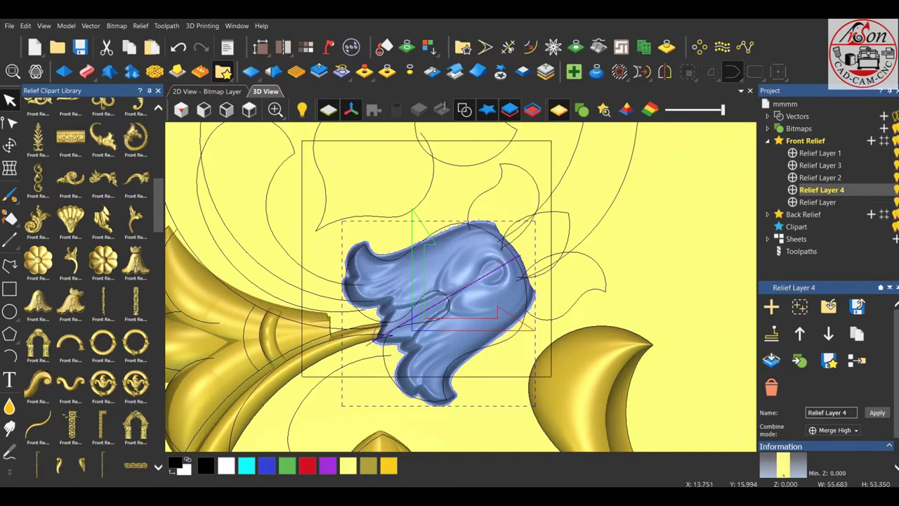
- Apply an envelope distortion to the bud and drop the transform handles
click(10, 169)
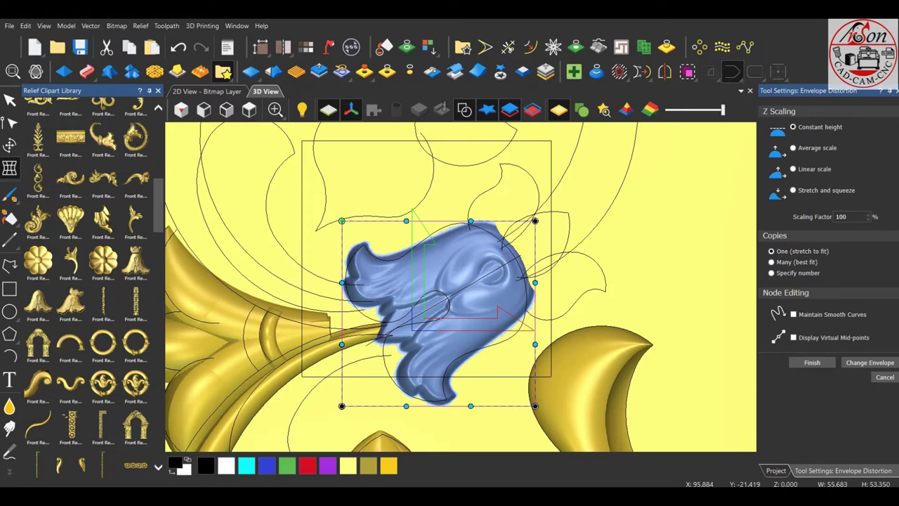
click(812, 362)
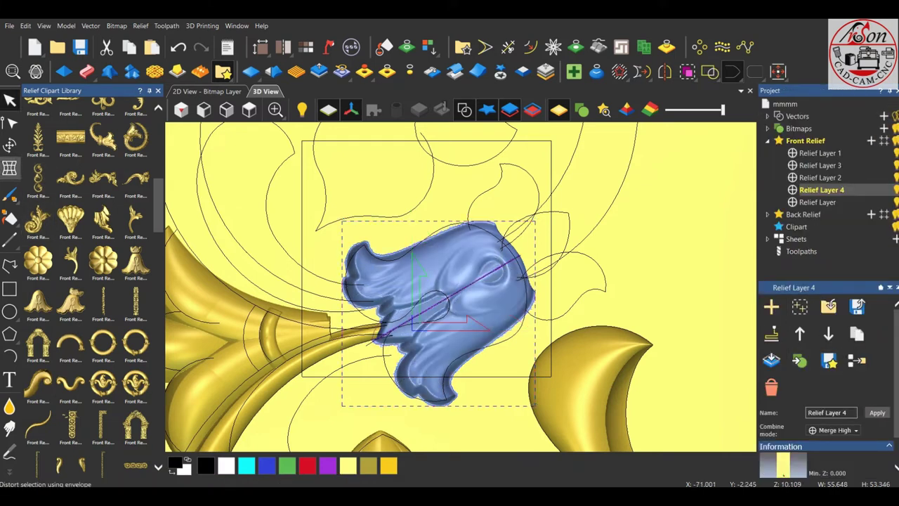
click(10, 144)
click(9, 144)
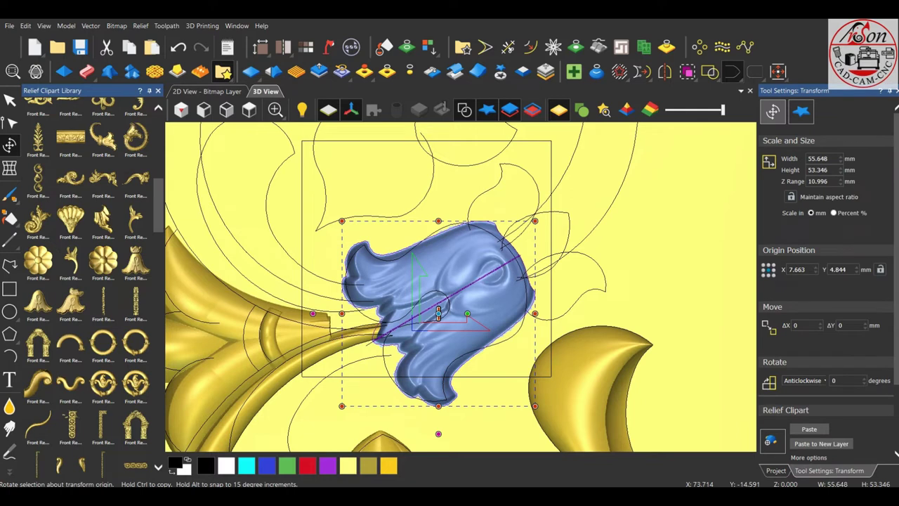
key(Escape)
key(Escape)
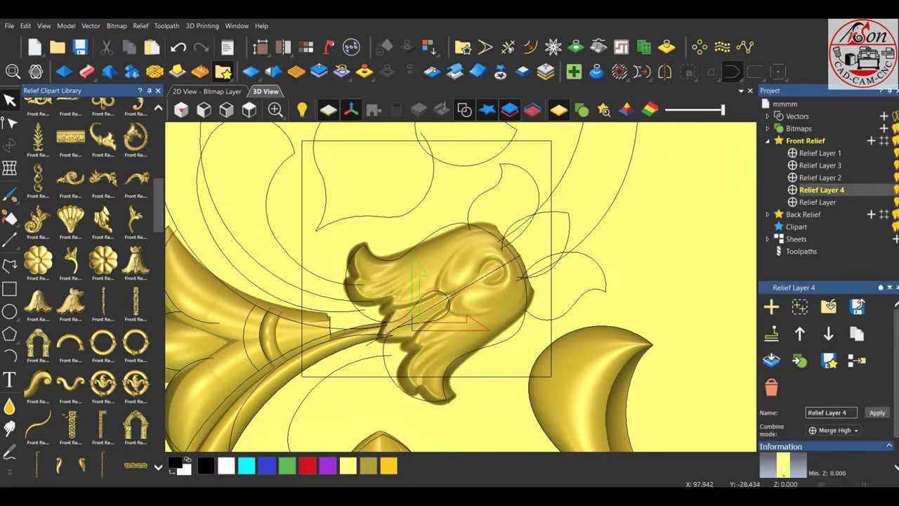
- Zoom onto the dotted seam along the mirror line and select the Smoothing tool
scroll(455, 290, up, 3)
scroll(455, 291, up, 4)
scroll(456, 291, down, 3)
scroll(456, 291, down, 2)
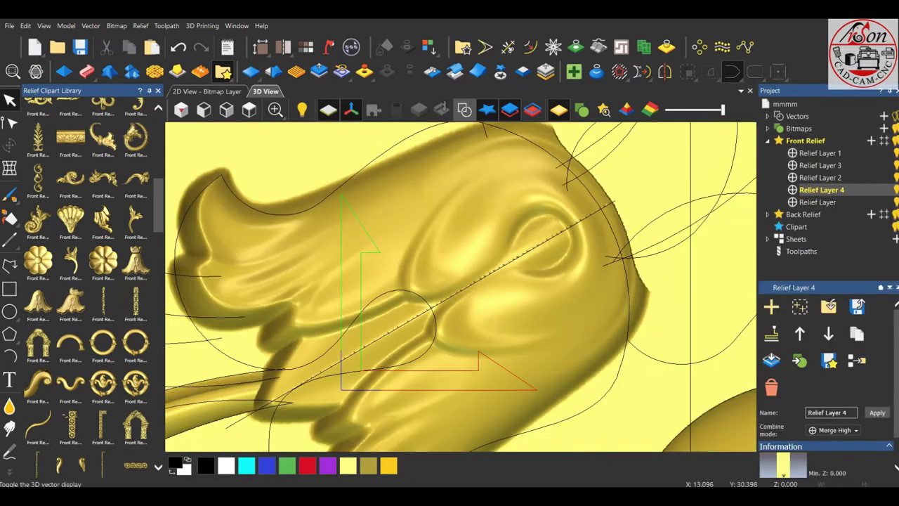
scroll(455, 291, down, 3)
scroll(455, 291, down, 2)
scroll(461, 287, down, 2)
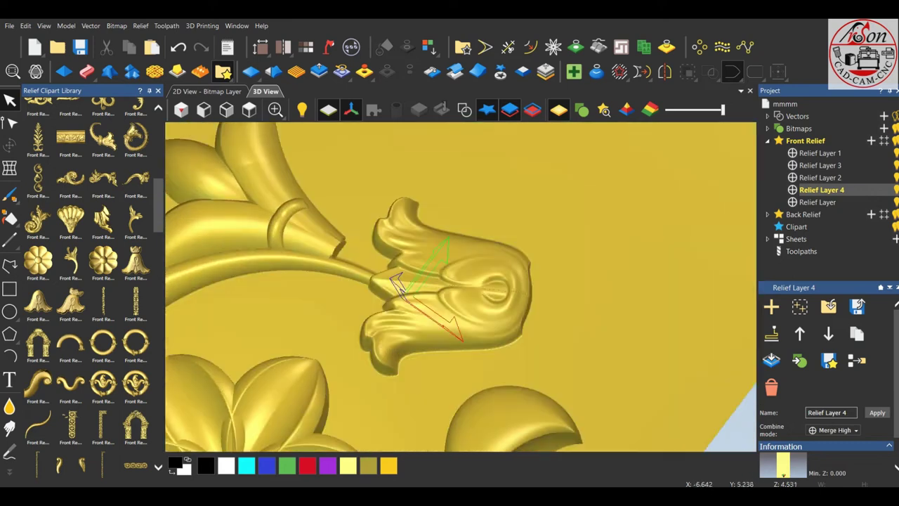
scroll(461, 286, up, 5)
scroll(461, 287, down, 2)
scroll(461, 286, down, 2)
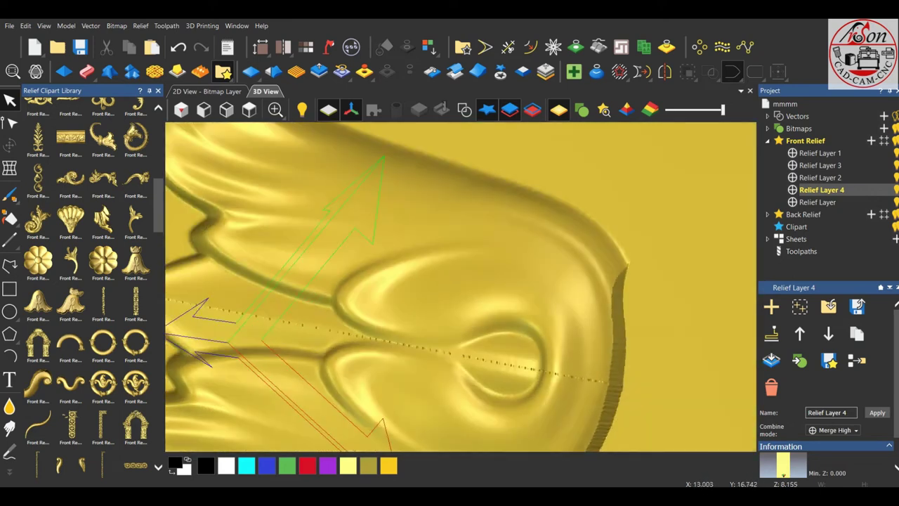
scroll(461, 286, down, 2)
click(10, 406)
scroll(461, 286, up, 2)
scroll(461, 287, up, 3)
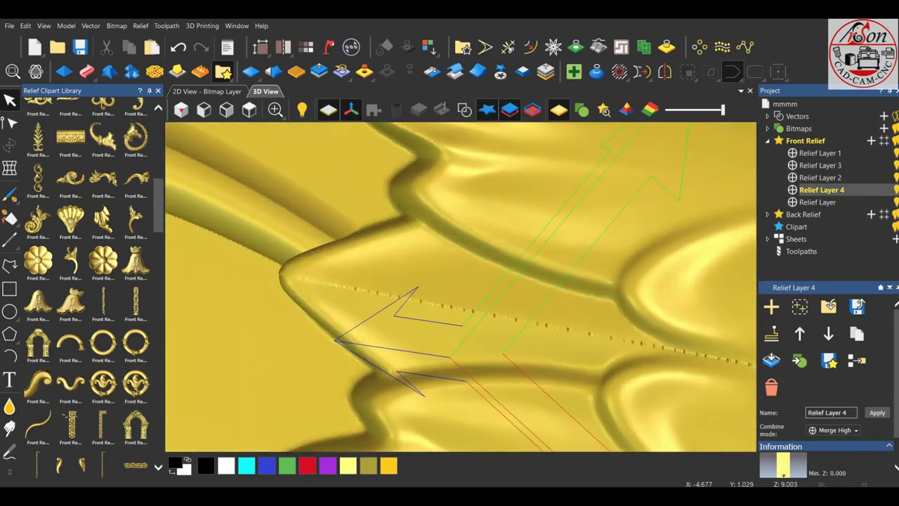
- Brush the Smoothing tool along the dotted seam inside the bud's loop
click(10, 406)
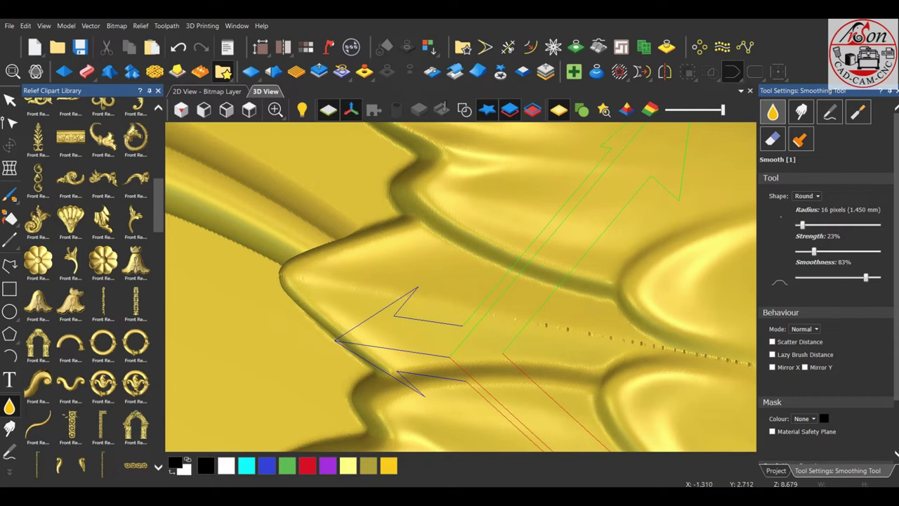
middle_drag(660, 295, 468, 285)
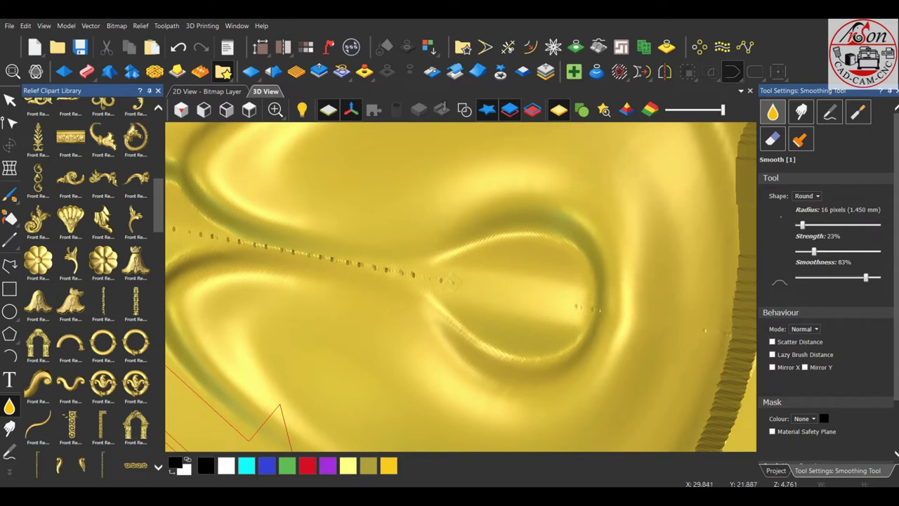
drag(572, 312, 596, 309)
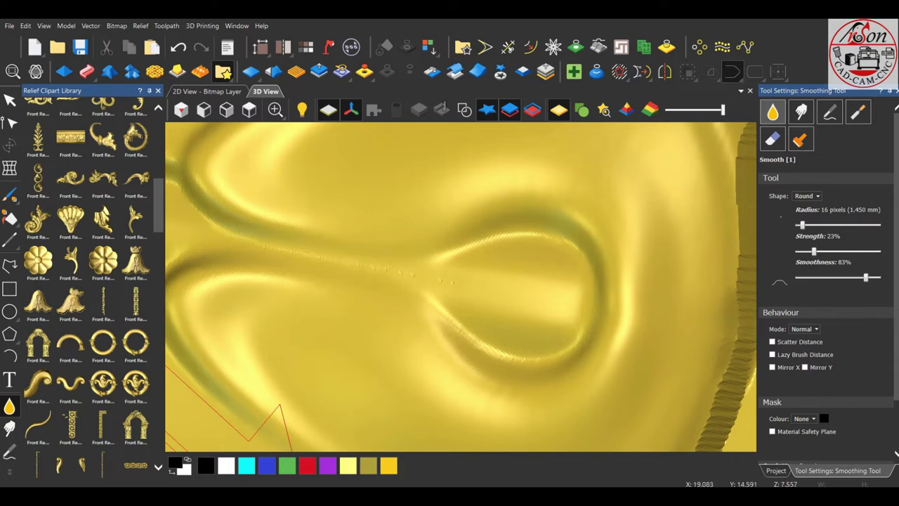
scroll(455, 288, down, 5)
scroll(455, 288, down, 2)
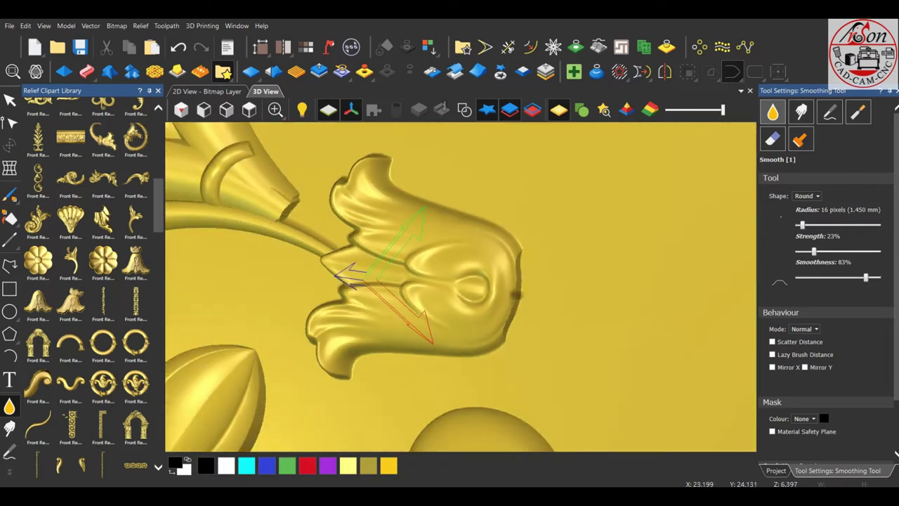
- View the whole panel from the top with vector outlines shown over the relief
click(249, 110)
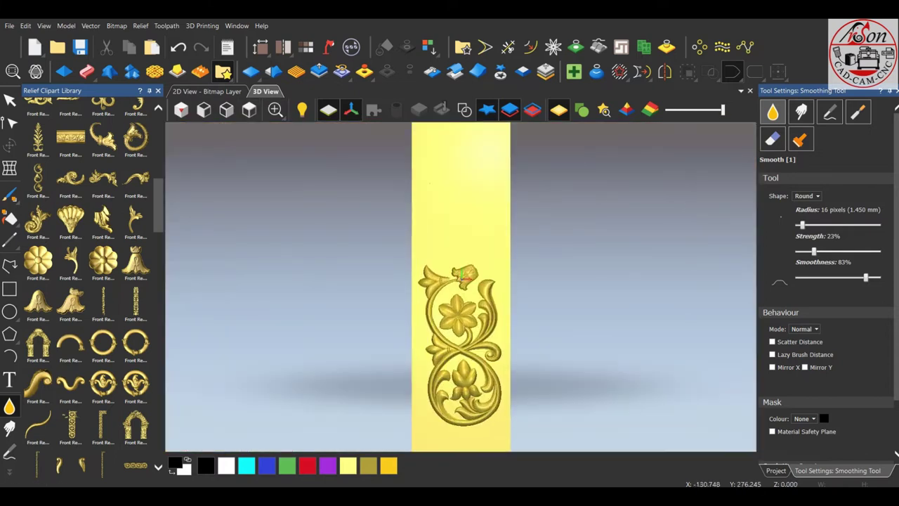
click(464, 110)
scroll(477, 270, up, 10)
key(Escape)
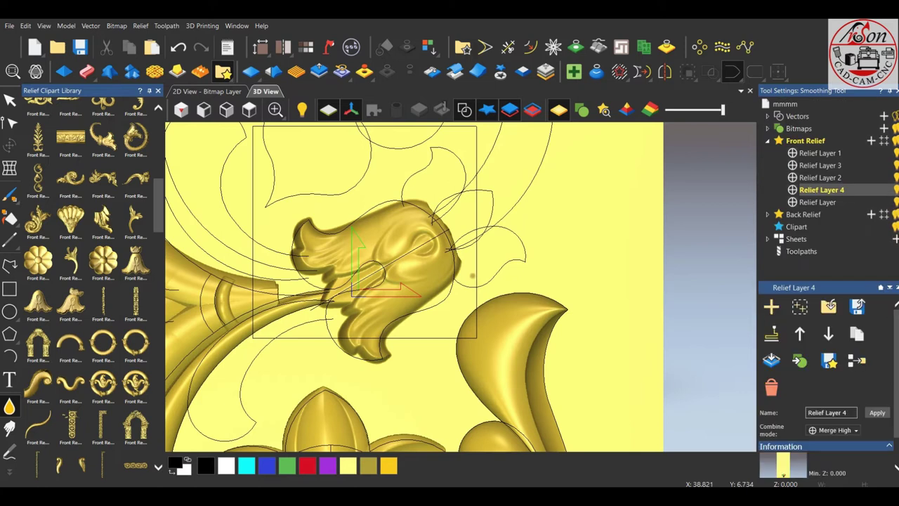
scroll(452, 290, down, 4)
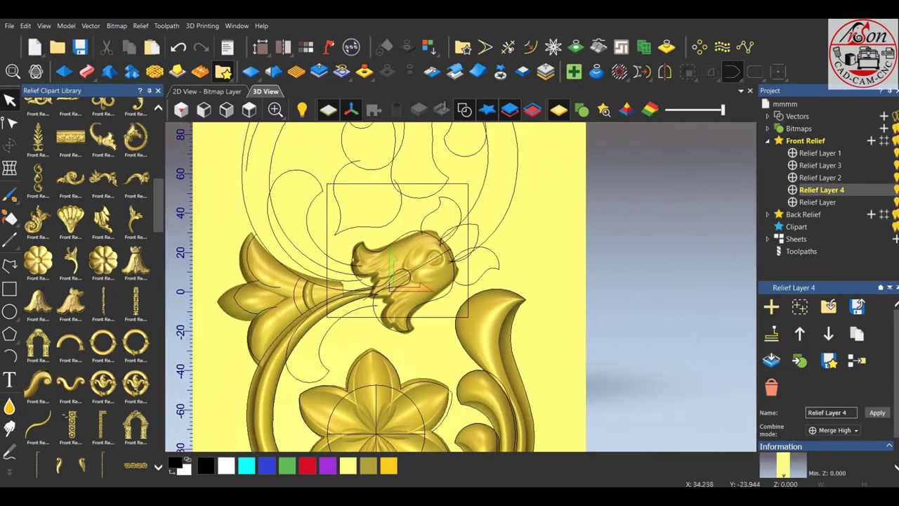
- Stretch the upper bud's rectangle bottom edge further down the stem
click(326, 317)
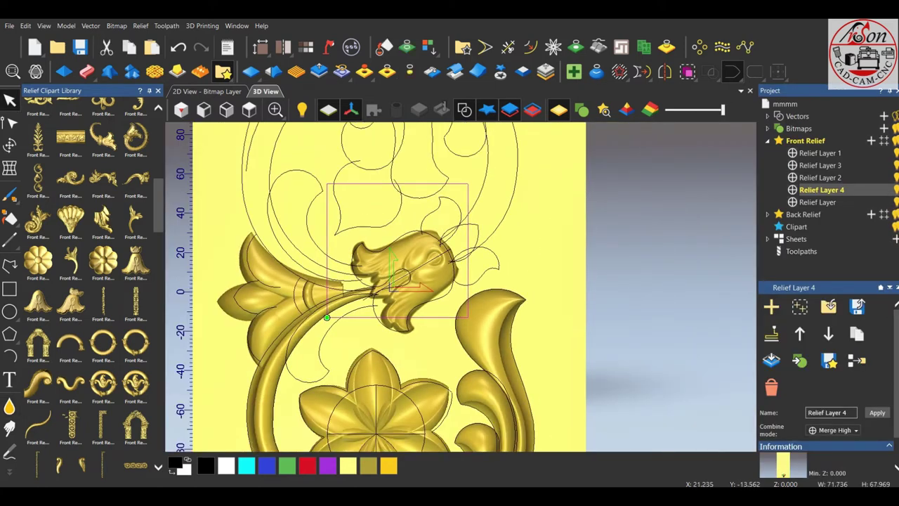
key(n)
scroll(393, 330, up, 2)
drag(511, 307, 515, 355)
key(Escape)
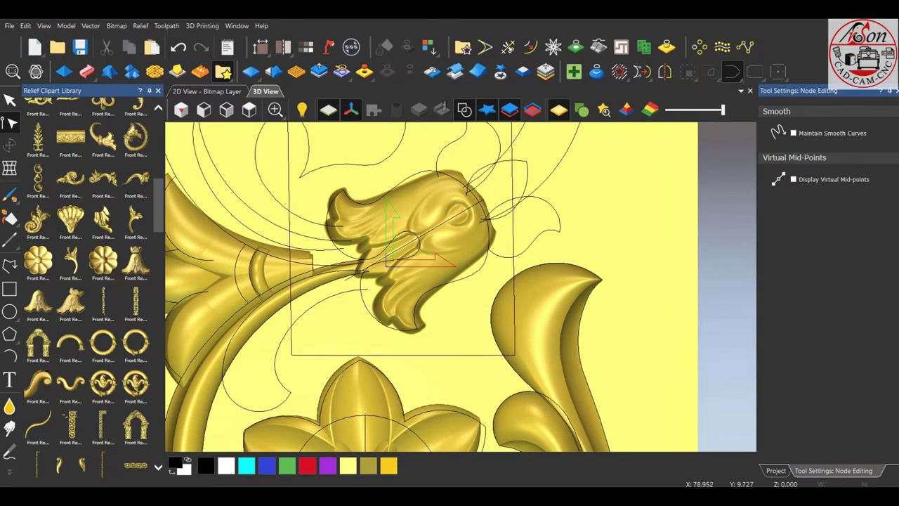
- Reselect the enlarged rectangle and lift the bud relief out for transforming
click(515, 337)
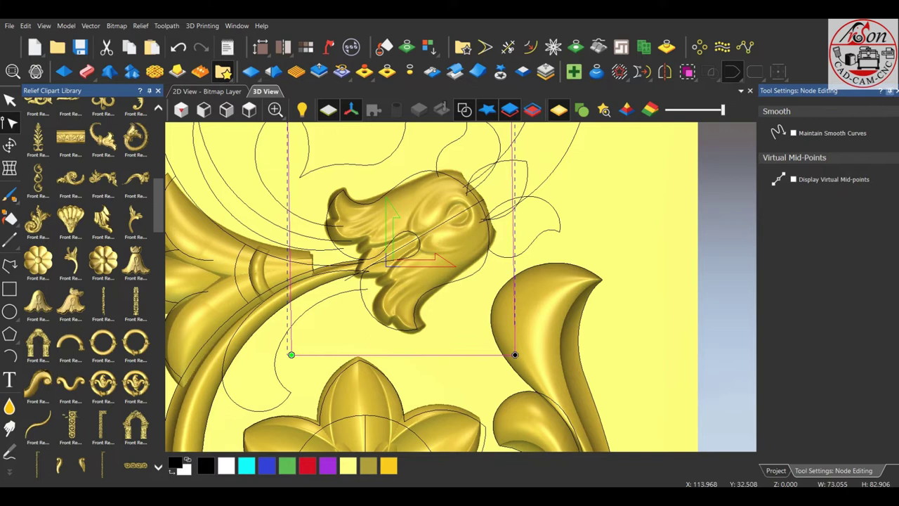
click(775, 470)
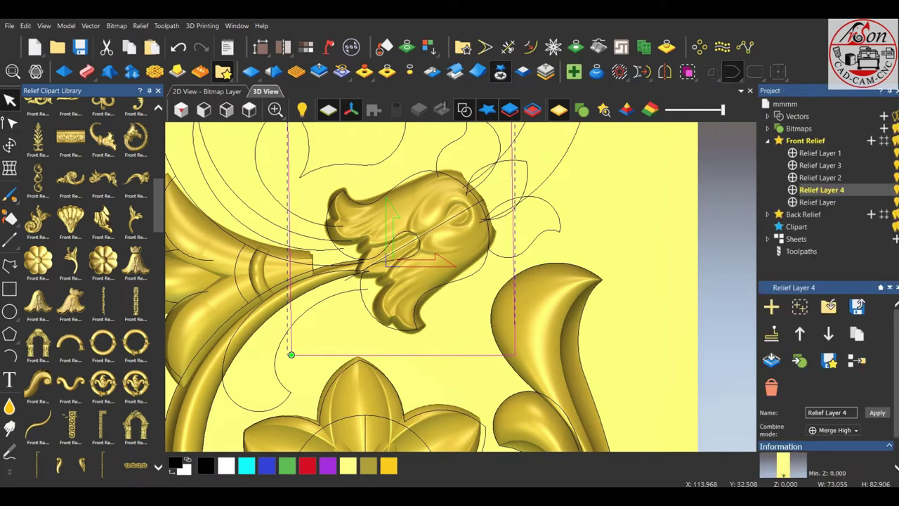
click(10, 144)
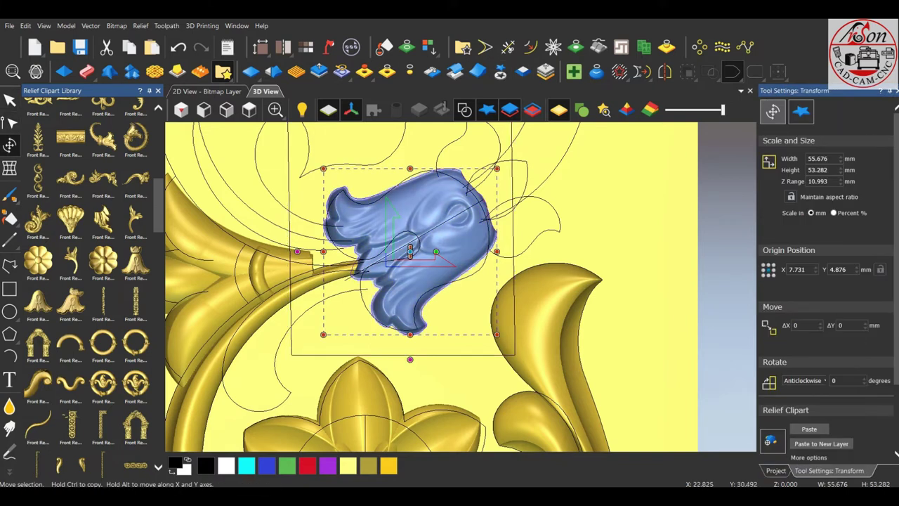
scroll(460, 170, up, 2)
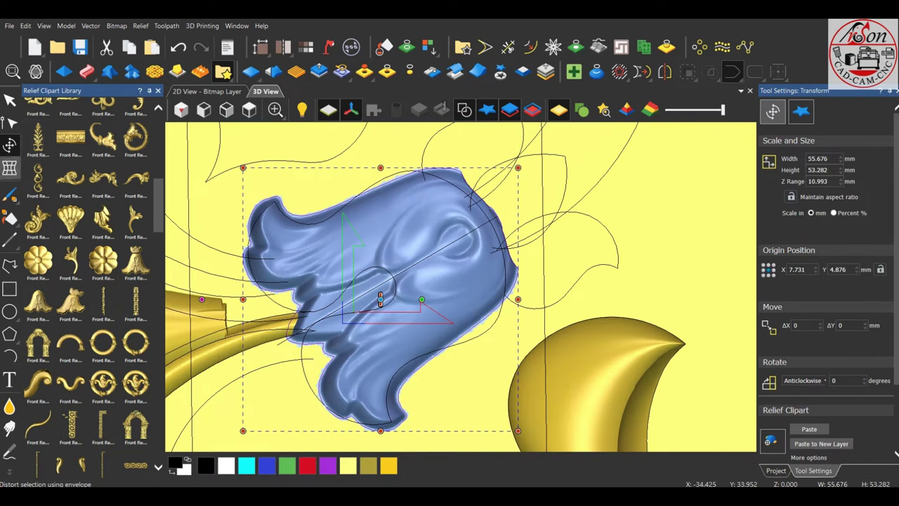
- Warp the bud with an envelope, moving its corners and bulging the sides and top edge
click(10, 169)
drag(517, 168, 491, 172)
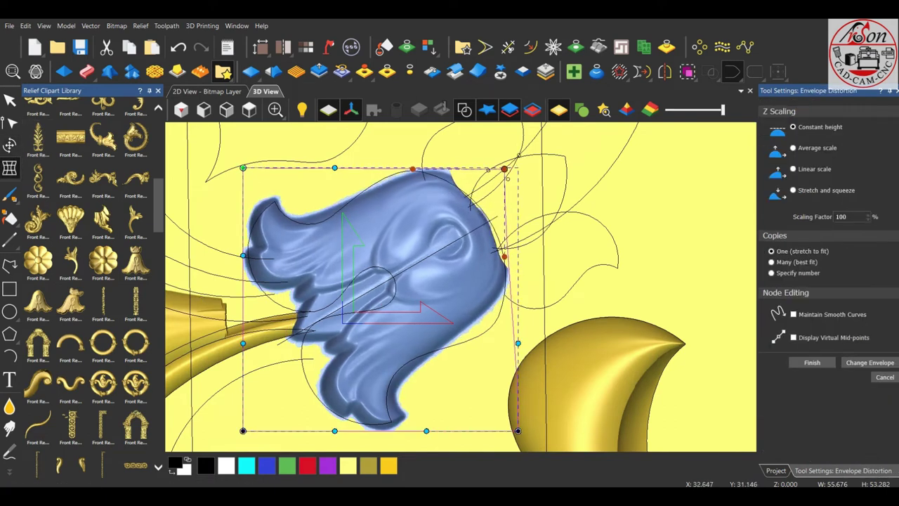
drag(492, 259, 515, 160)
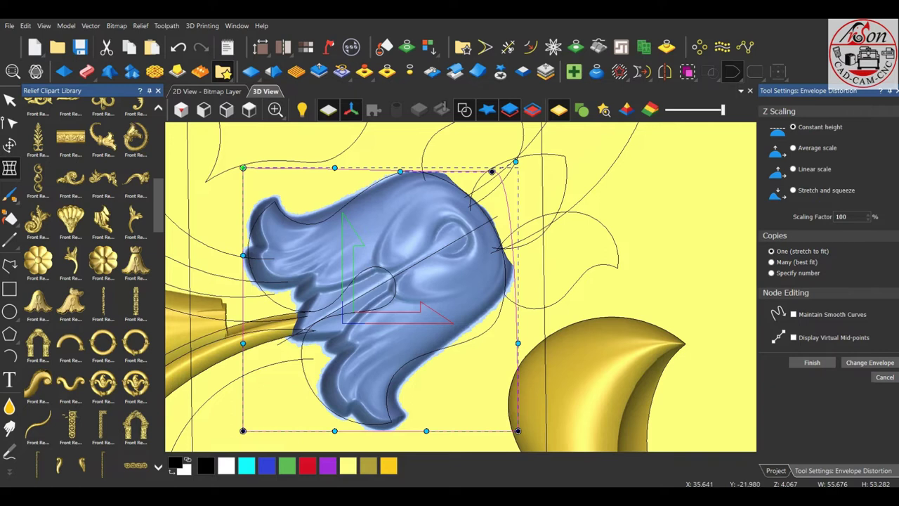
drag(517, 430, 498, 428)
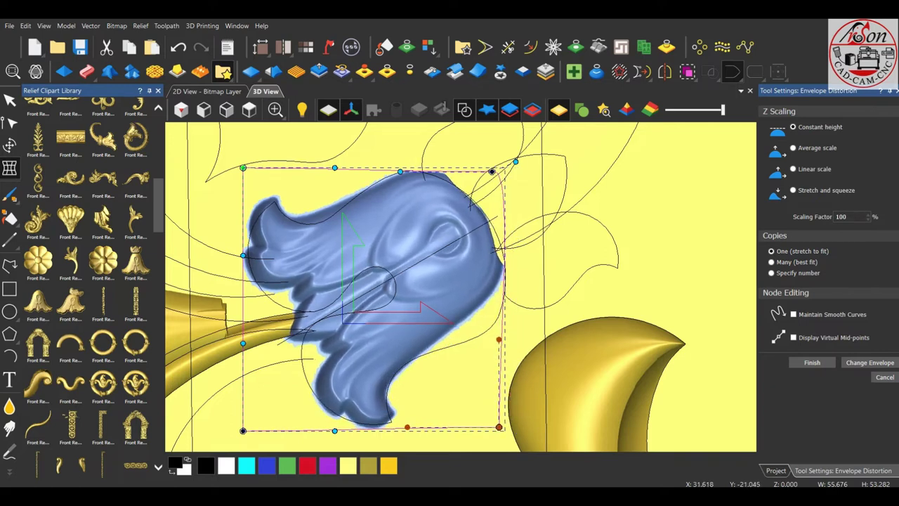
drag(499, 339, 532, 330)
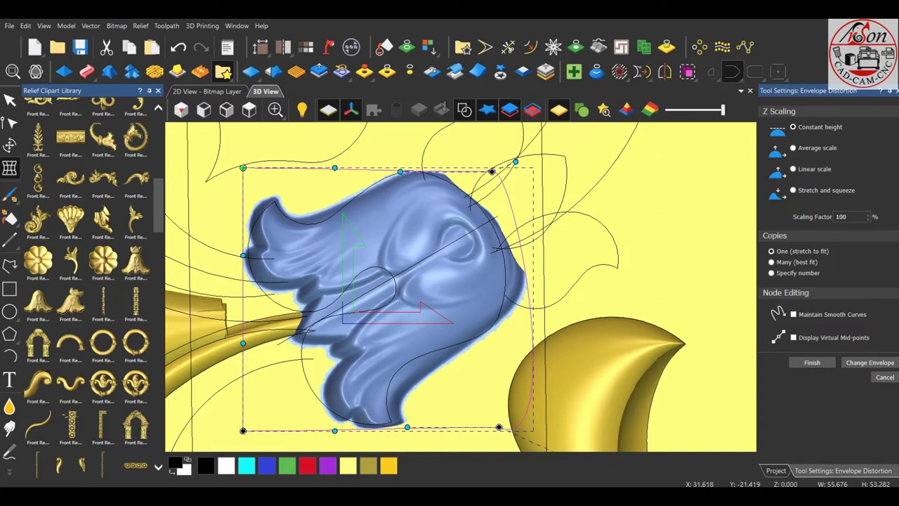
drag(499, 427, 470, 416)
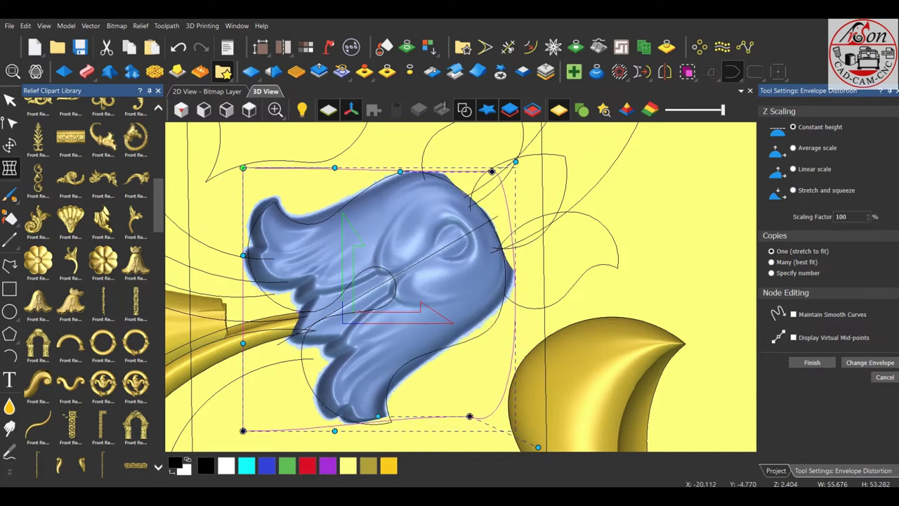
drag(242, 343, 199, 305)
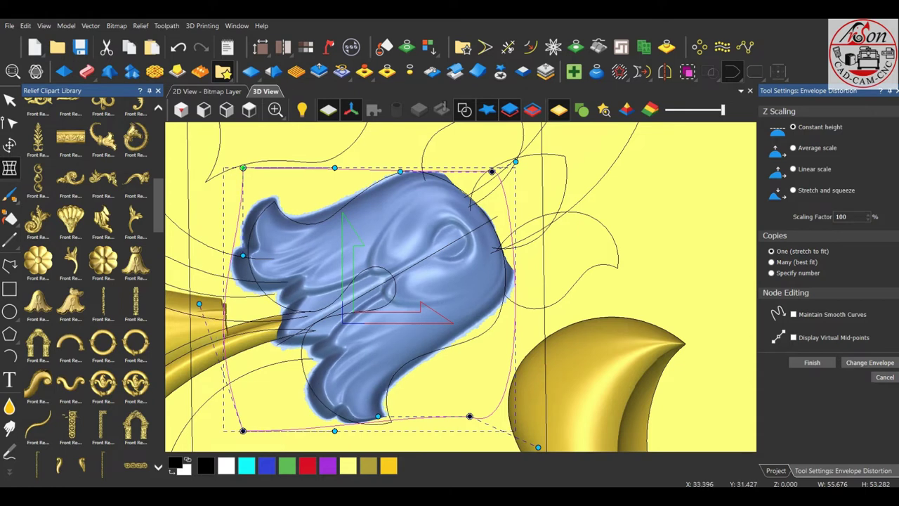
mouse_move(492, 171)
mouse_down()
mouse_move(490, 180)
mouse_move(489, 170)
mouse_up()
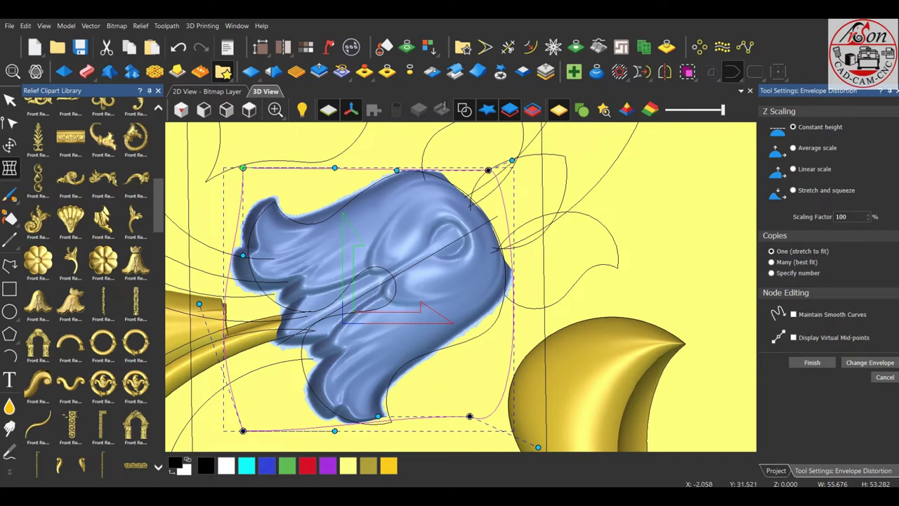
drag(334, 169, 360, 204)
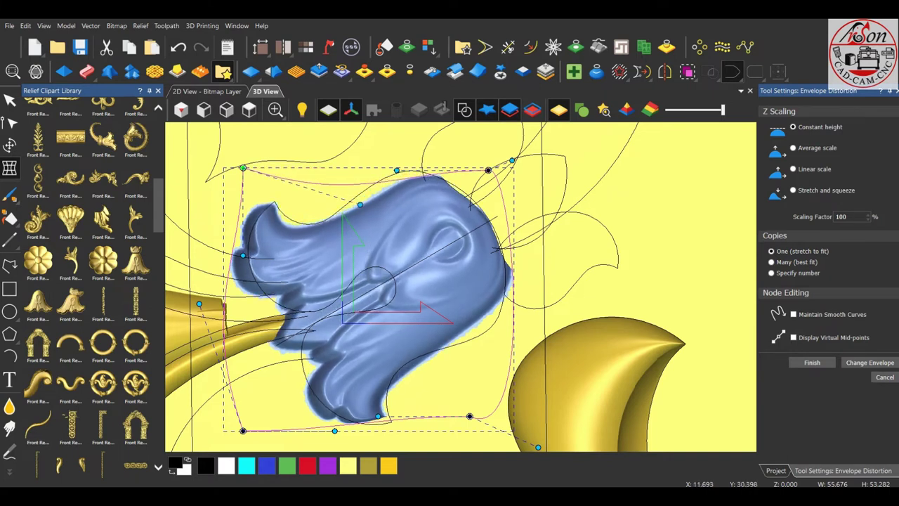
drag(397, 170, 371, 143)
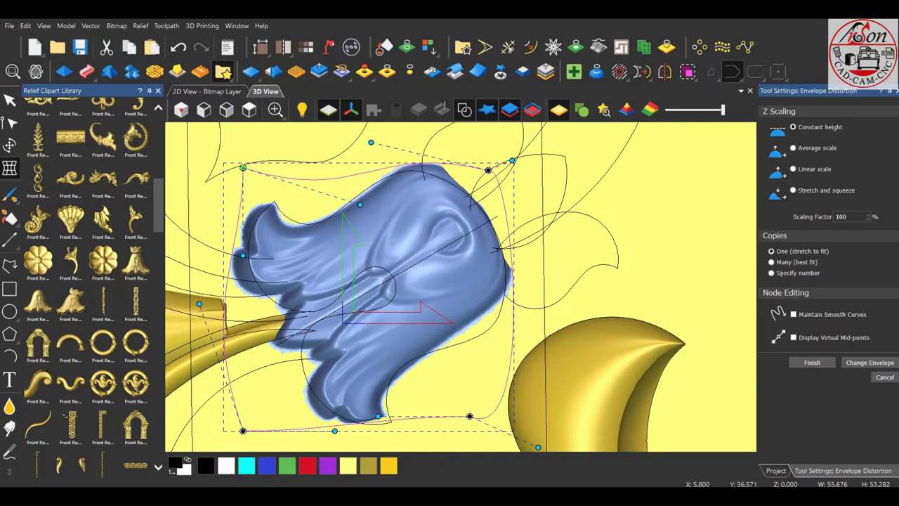
drag(242, 168, 251, 163)
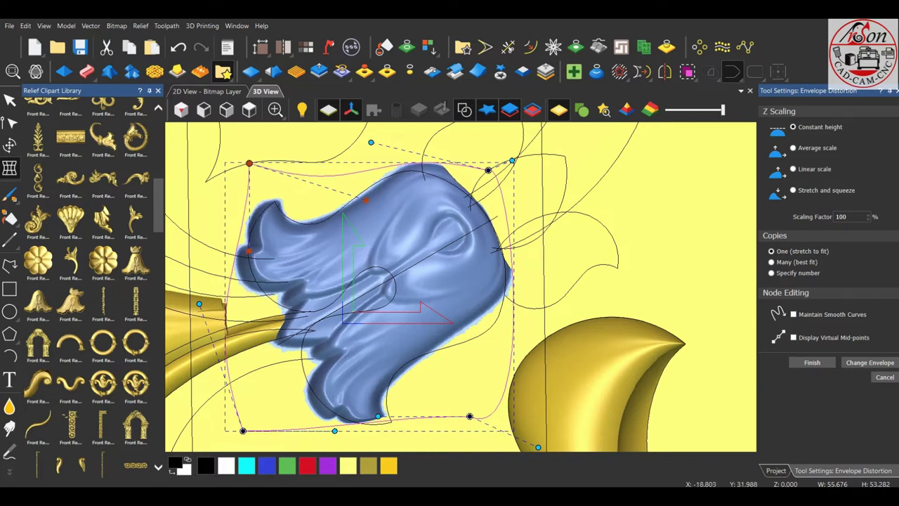
drag(371, 142, 347, 141)
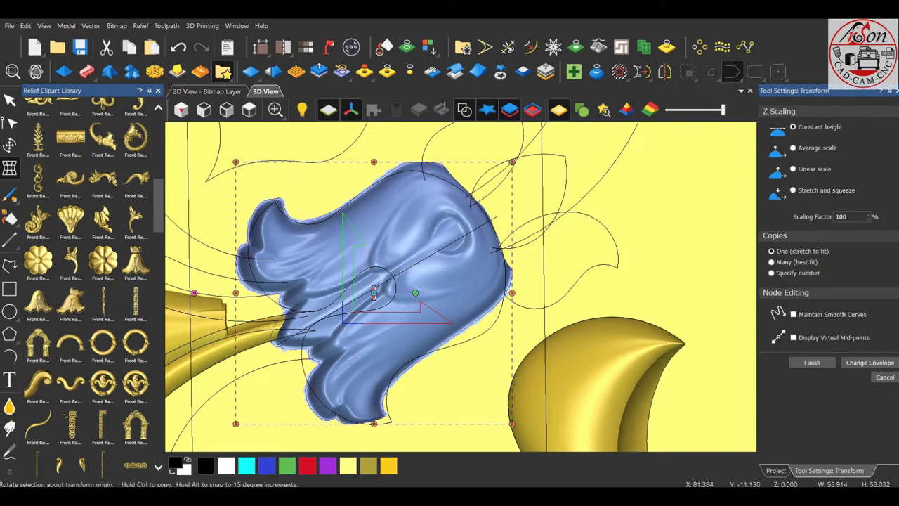
- Extend both ends of the diagonal line outward and start a polyline below the bud
key(Escape)
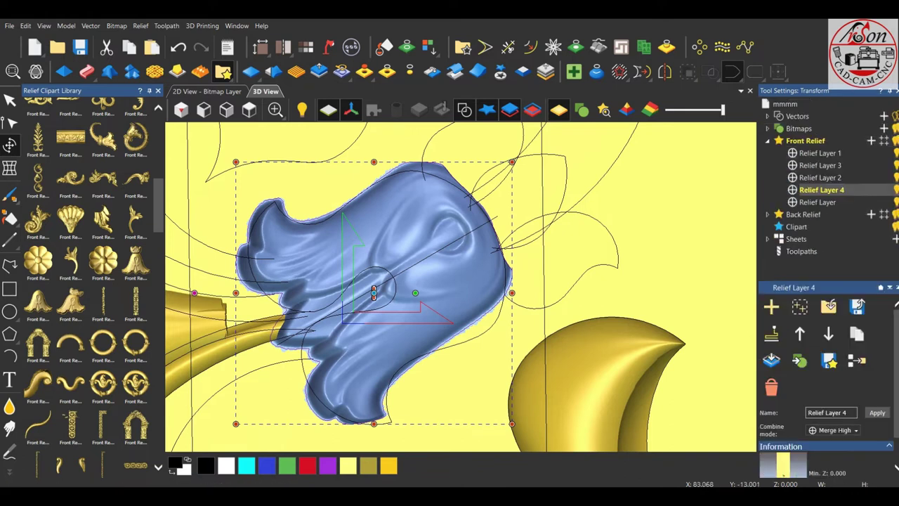
scroll(439, 260, up, 3)
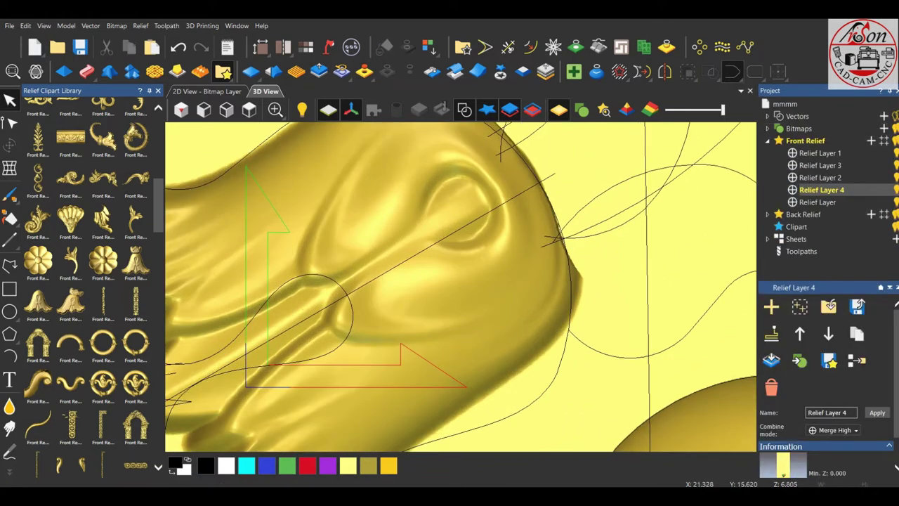
scroll(461, 287, down, 3)
key(n)
scroll(461, 287, up, 2)
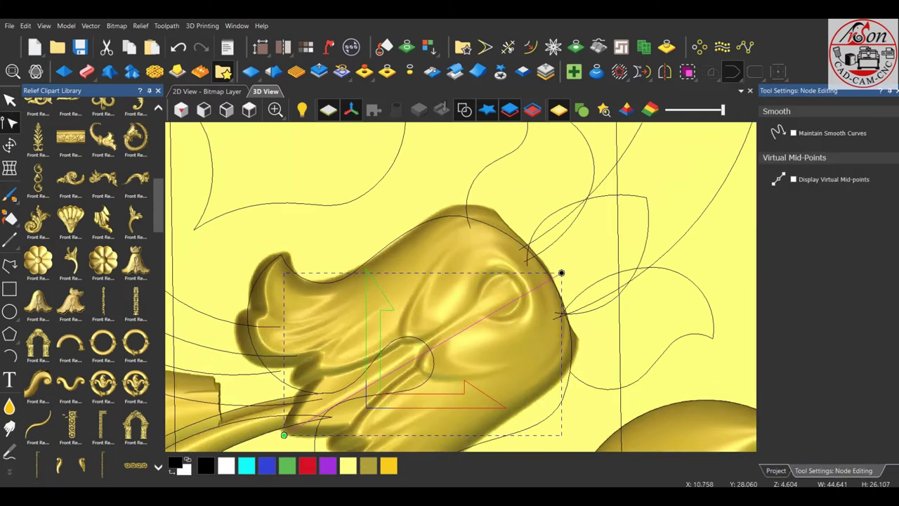
scroll(552, 236, up, 2)
drag(566, 294, 565, 267)
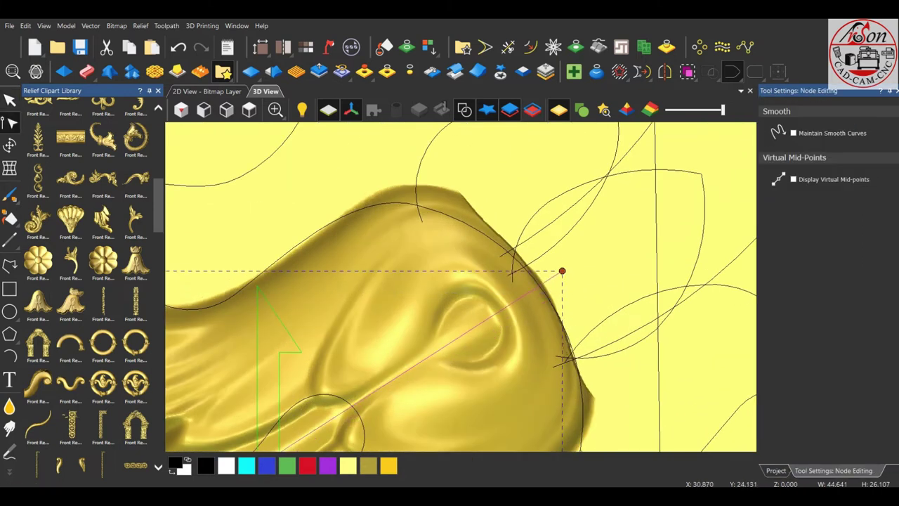
scroll(565, 267, down, 3)
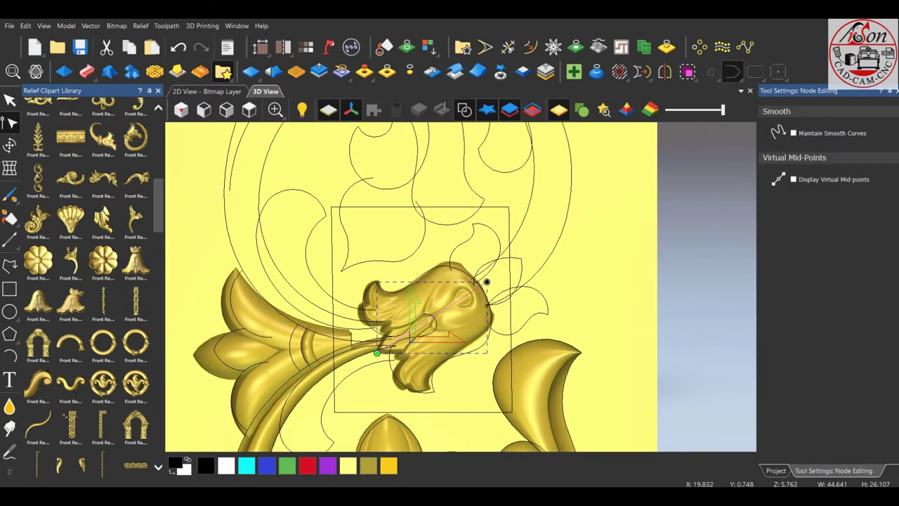
scroll(353, 366, up, 3)
drag(353, 366, 333, 368)
scroll(333, 368, down, 3)
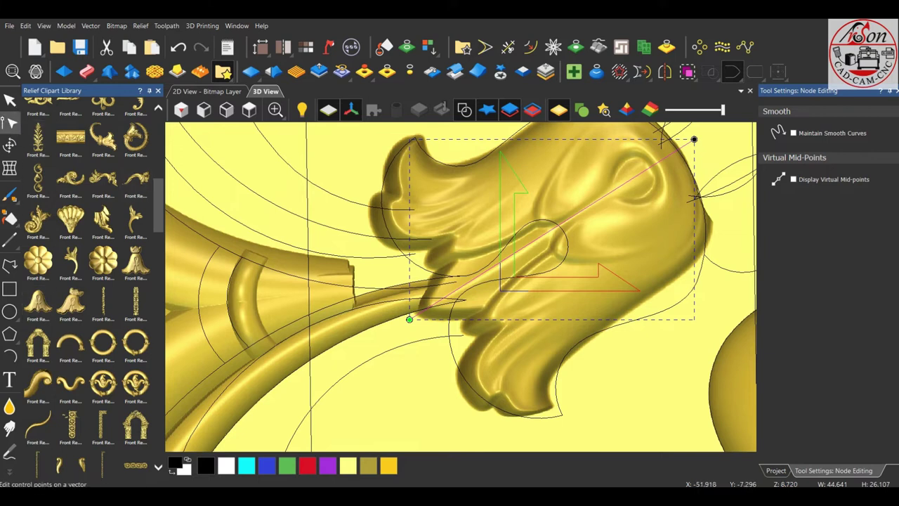
click(9, 265)
click(444, 313)
- Finish the polyline outline around the bud's right side
click(484, 383)
click(587, 365)
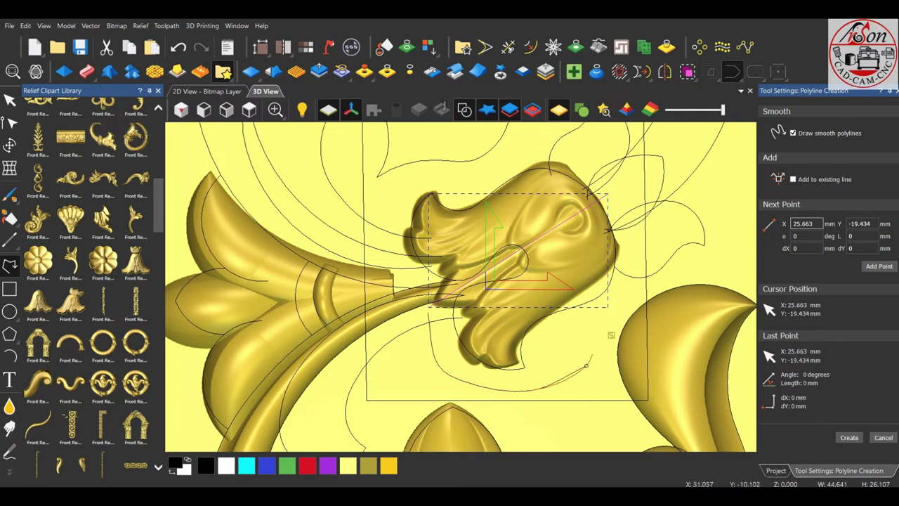
click(657, 228)
click(637, 191)
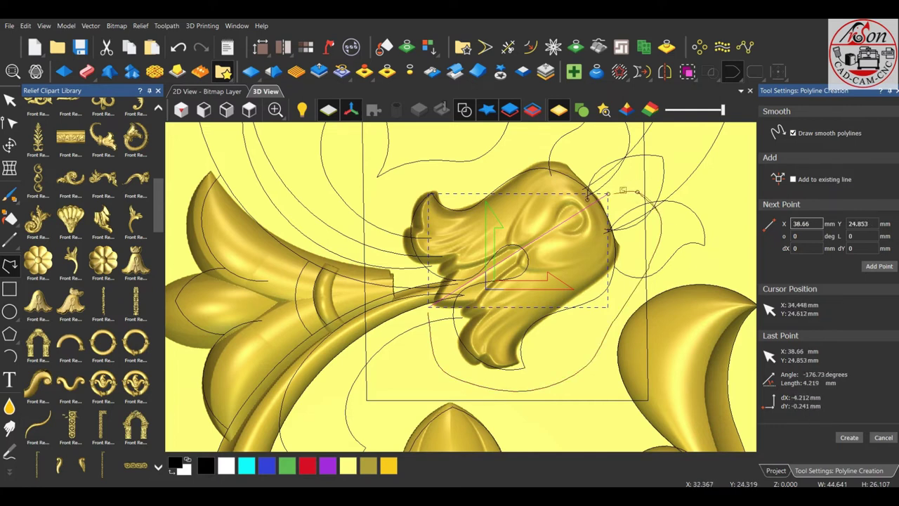
click(587, 197)
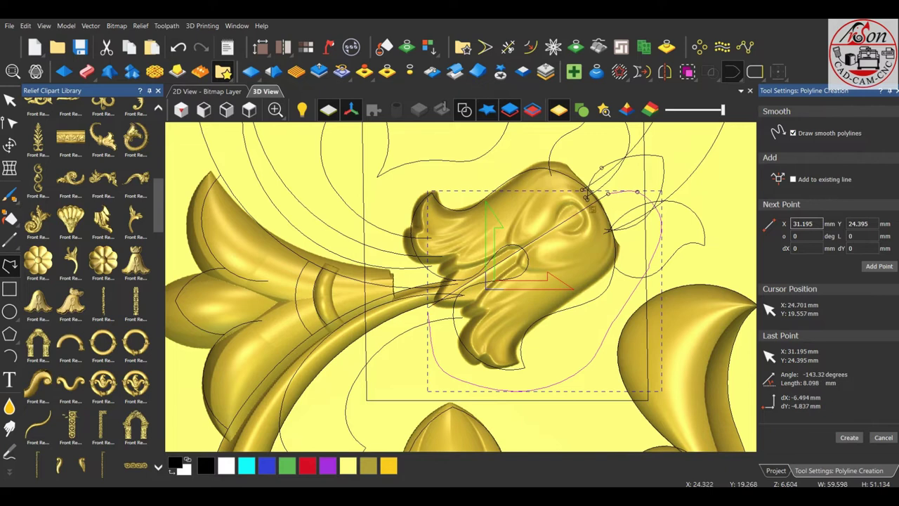
key(Escape)
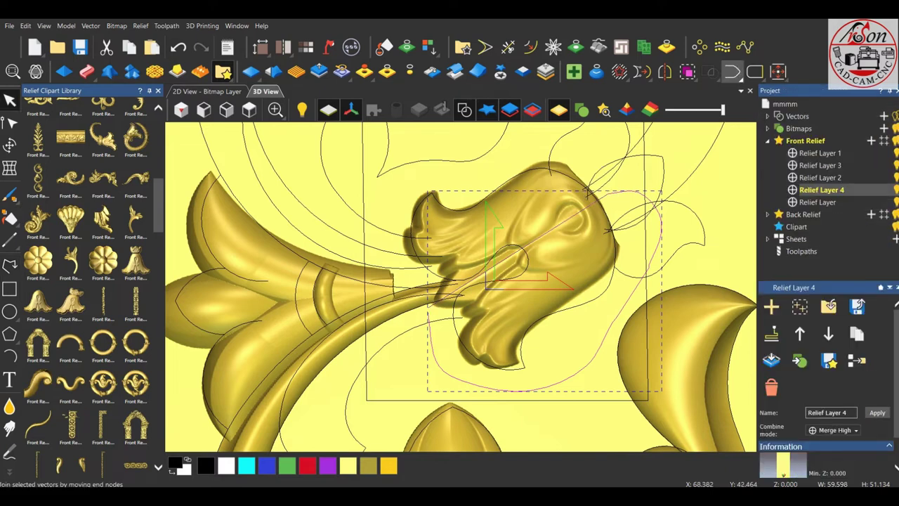
- Zero the relief outside the outline and check its nodes
click(387, 71)
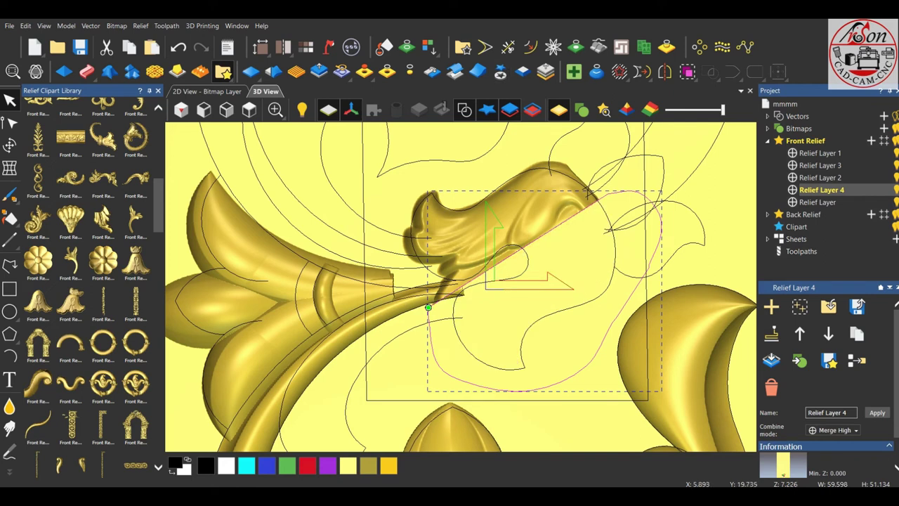
key(n)
scroll(617, 209, up, 3)
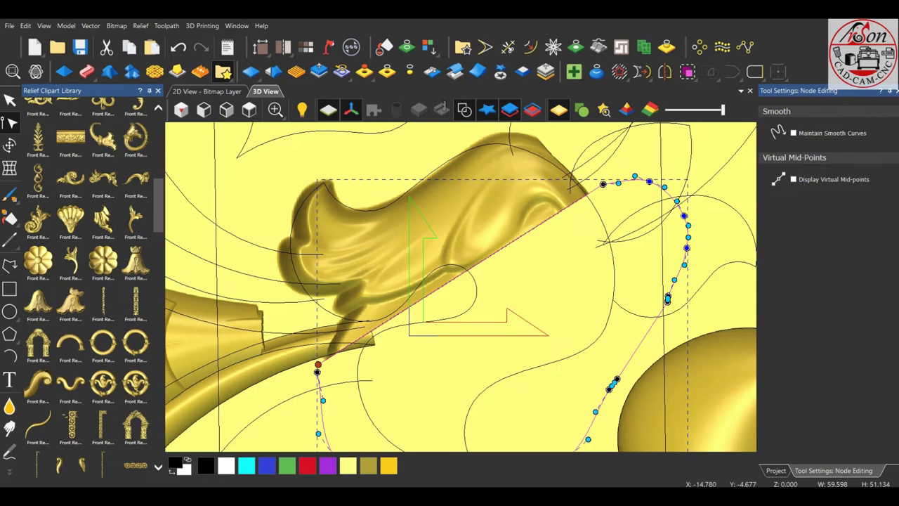
- Draw an arc over the trimmed petal's top, from its left side to its right side
key(n)
scroll(458, 292, down, 3)
scroll(495, 211, up, 3)
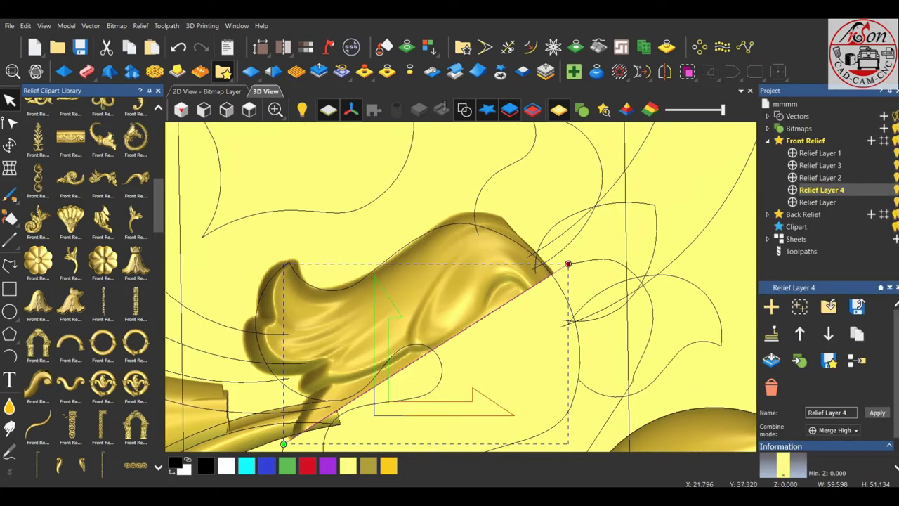
click(9, 356)
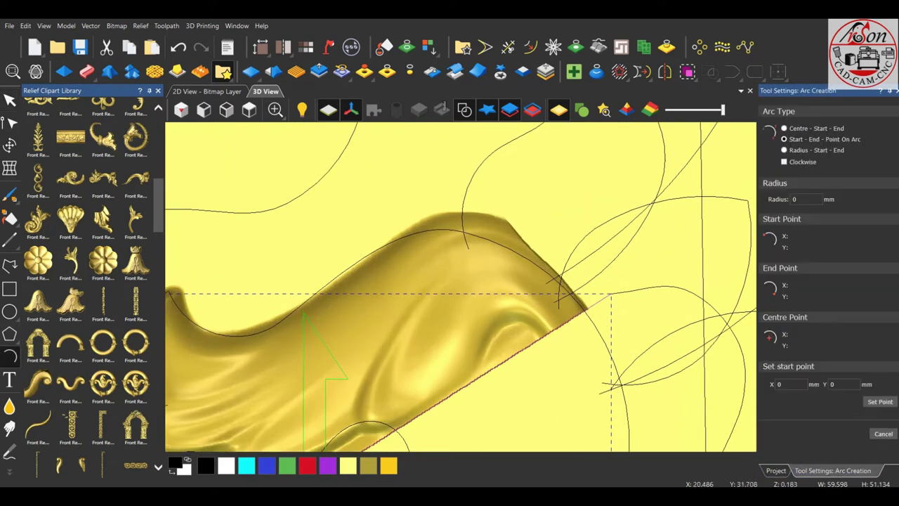
scroll(468, 247, up, 1)
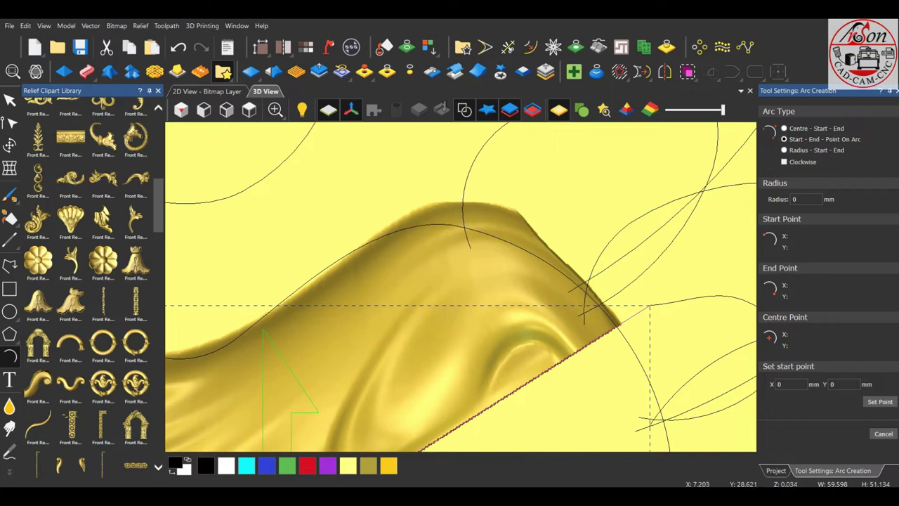
click(347, 254)
click(516, 245)
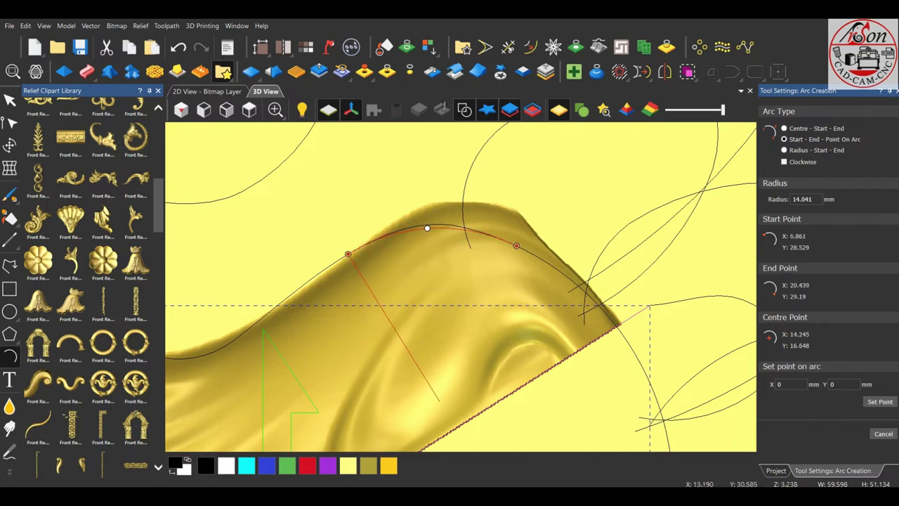
scroll(429, 228, up, 2)
click(433, 226)
- Draw a second, larger arc from the petal's left over its top to the lower right
scroll(464, 260, down, 3)
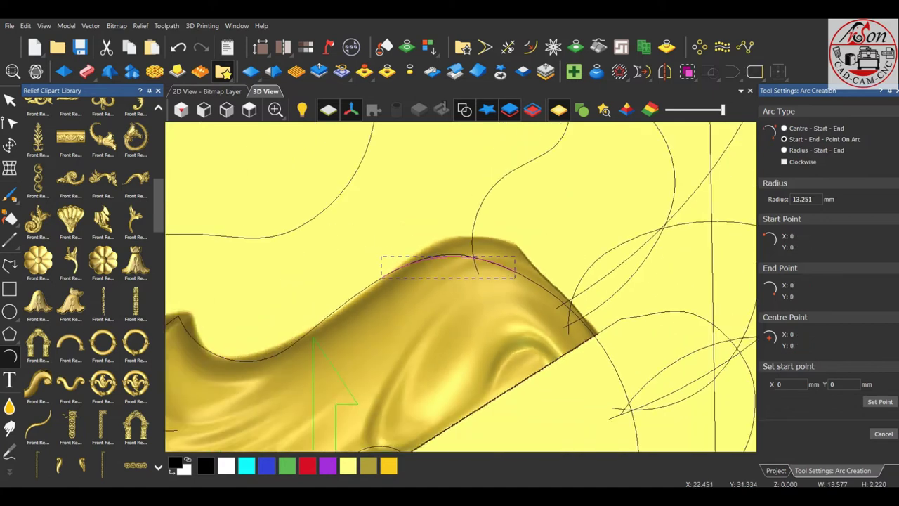
scroll(600, 260, up, 2)
scroll(492, 295, down, 2)
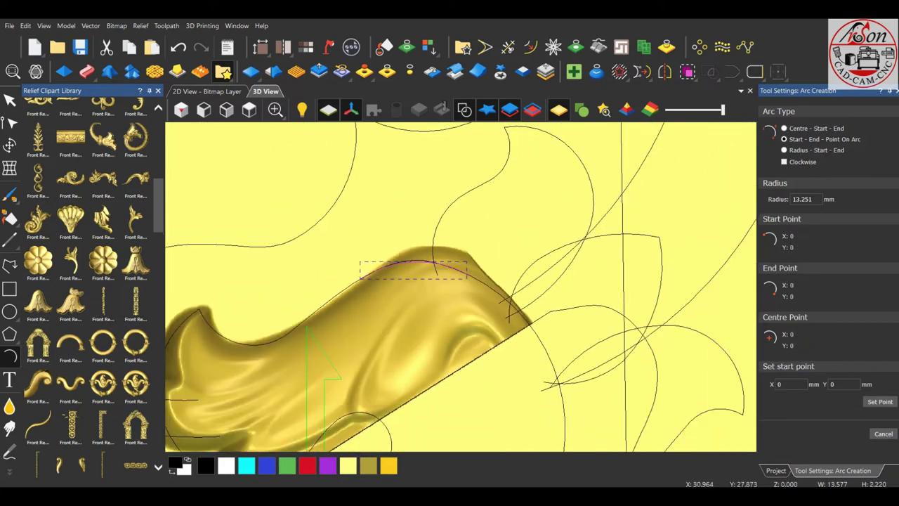
scroll(361, 260, up, 2)
click(347, 256)
click(666, 345)
click(530, 218)
key(Escape)
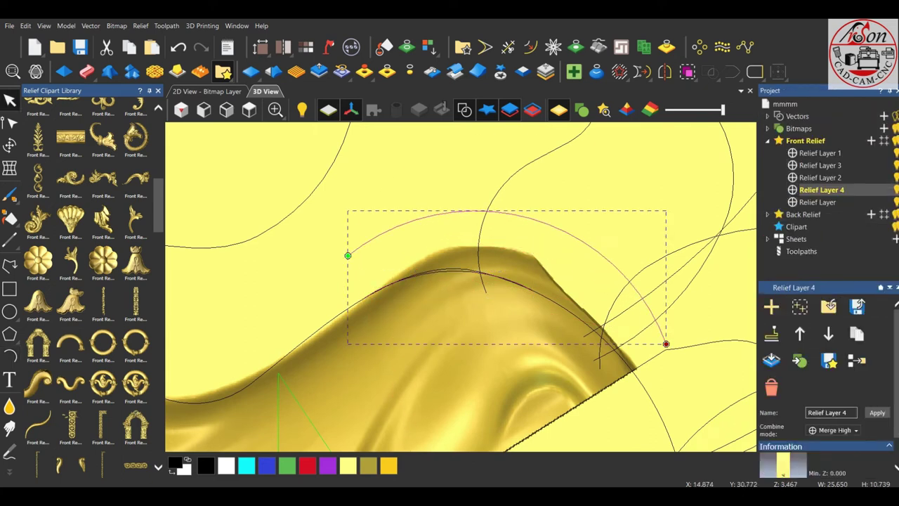
- Select only the new arc and show its nodes for editing
click(533, 219)
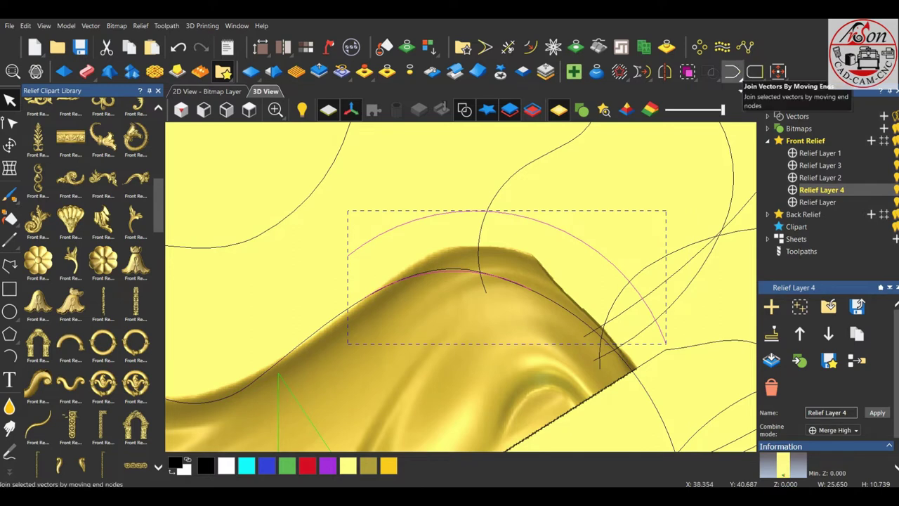
key(n)
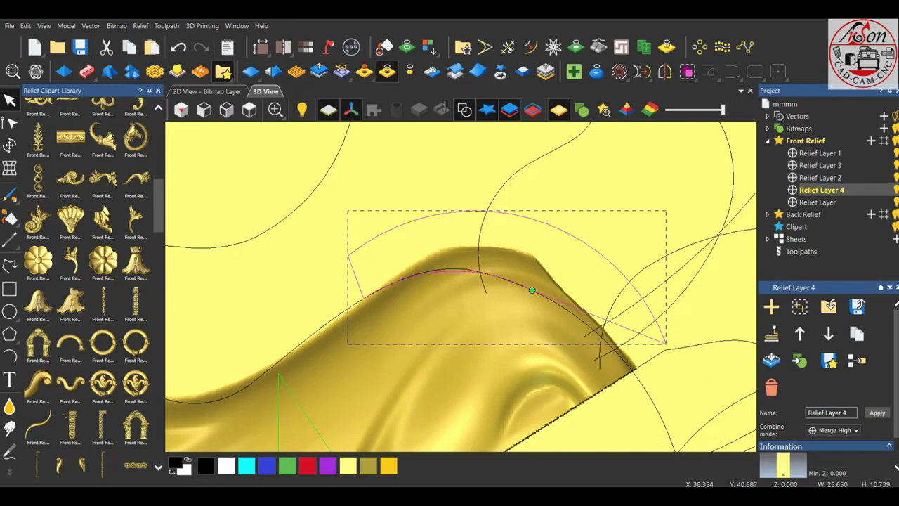
scroll(461, 287, down, 2)
scroll(460, 288, down, 2)
key(Escape)
scroll(461, 287, down, 5)
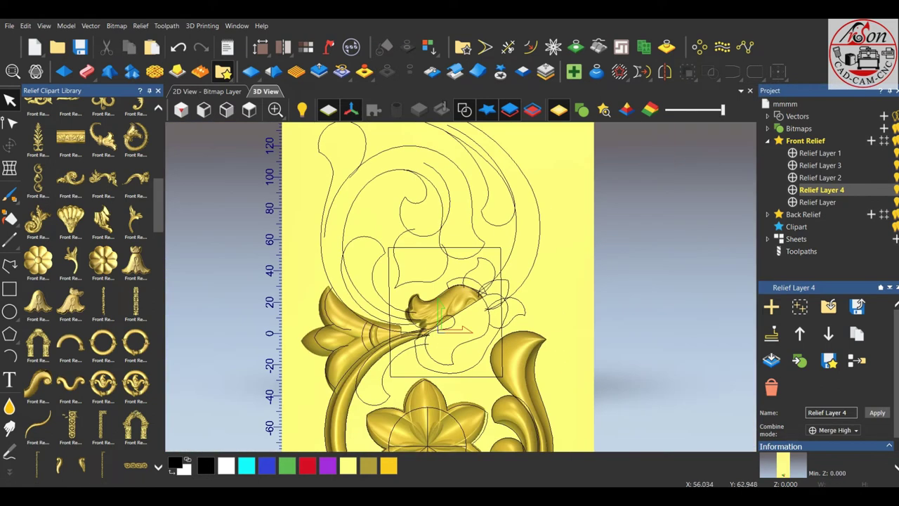
click(442, 303)
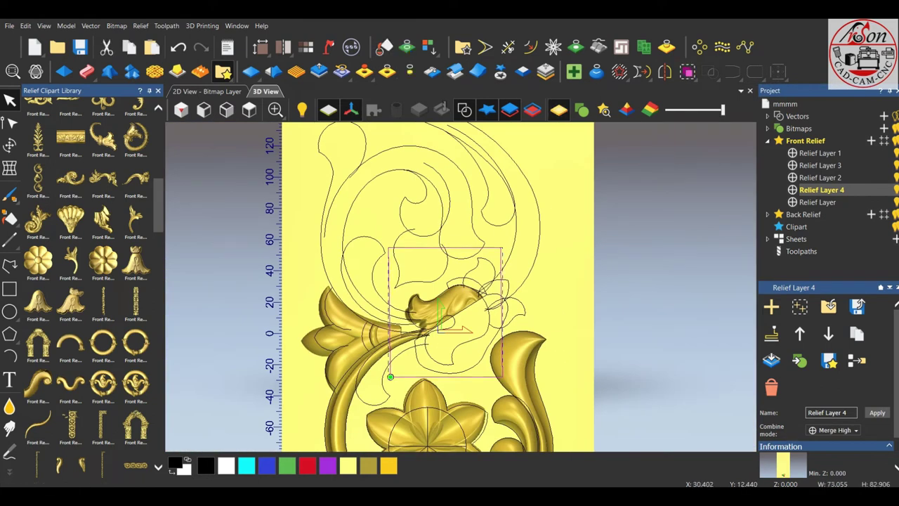
scroll(481, 321, up, 2)
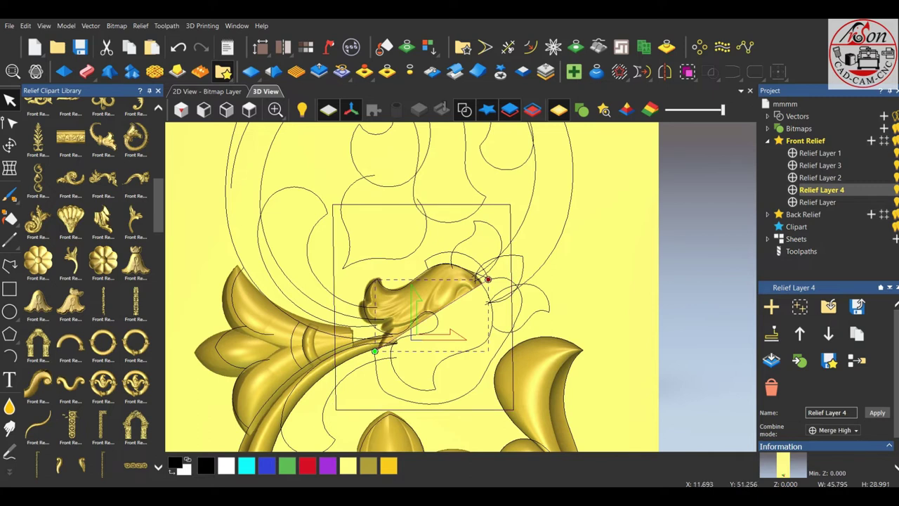
click(512, 309)
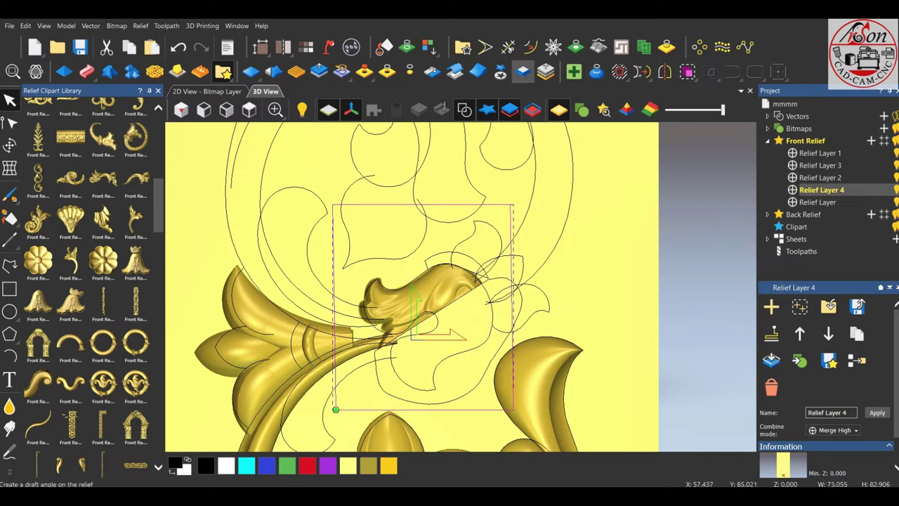
click(500, 71)
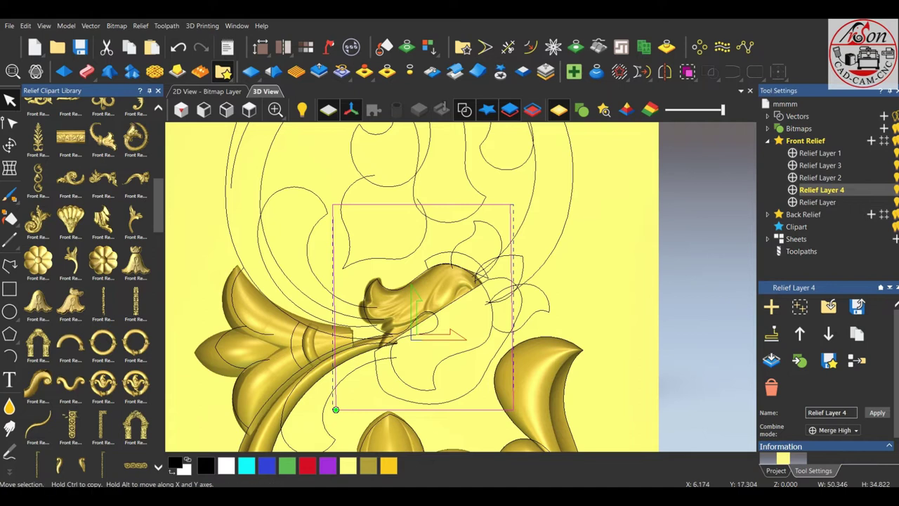
scroll(441, 316, up, 2)
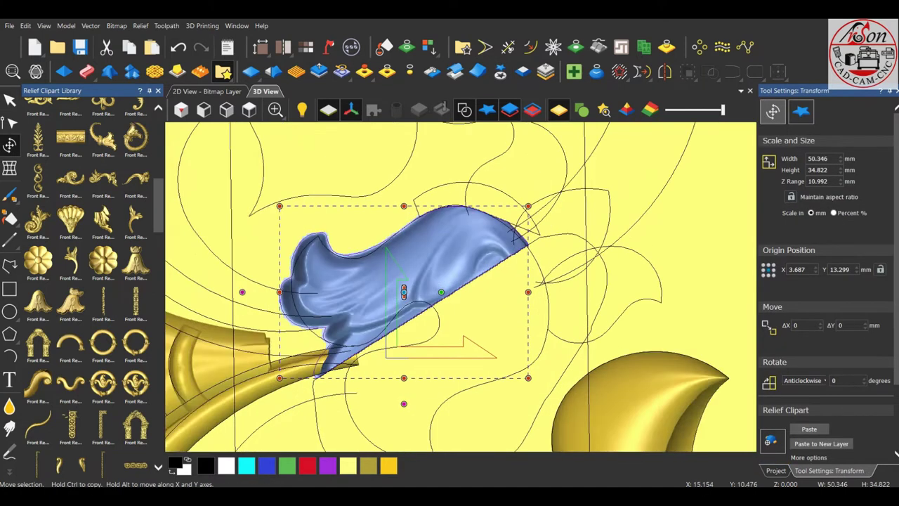
scroll(442, 316, up, 2)
key(Escape)
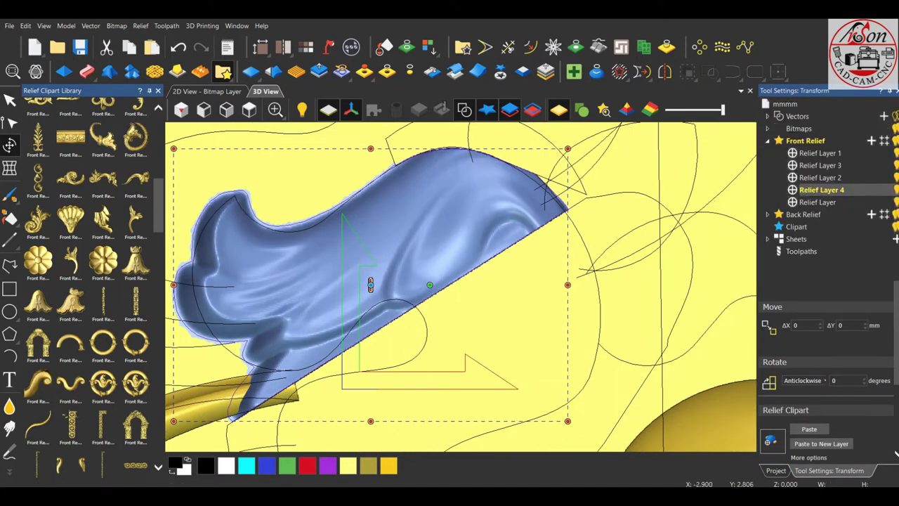
scroll(427, 308, up, 2)
scroll(442, 285, up, 2)
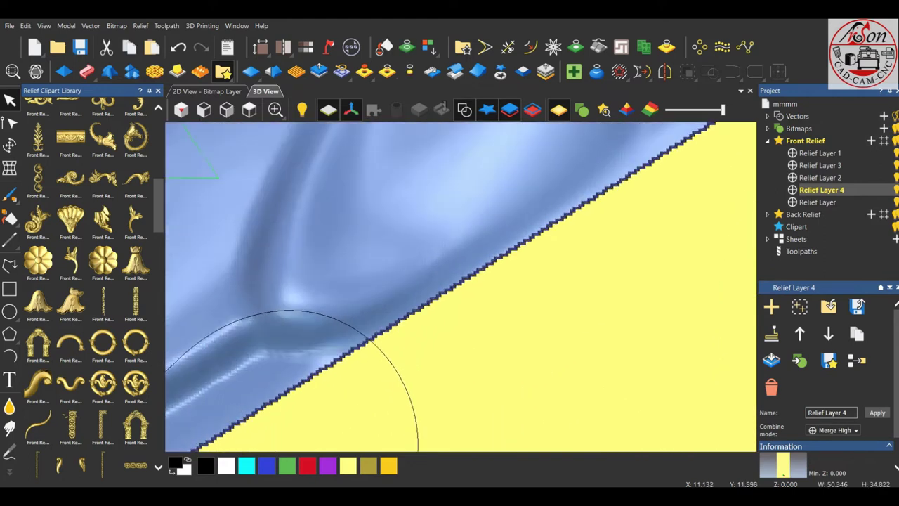
scroll(442, 285, up, 2)
scroll(443, 284, down, 2)
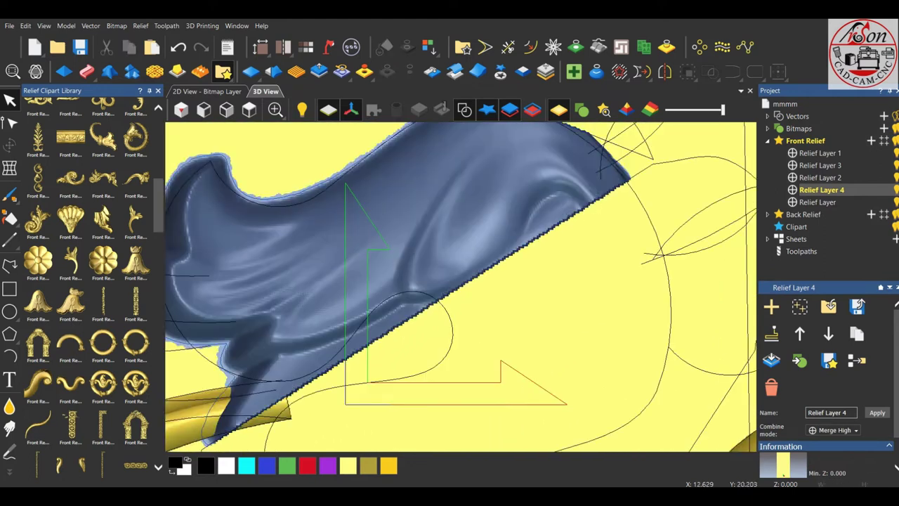
scroll(443, 285, down, 3)
- Mirror a copy of the petal relief across the selected diagonal cut line
click(443, 281)
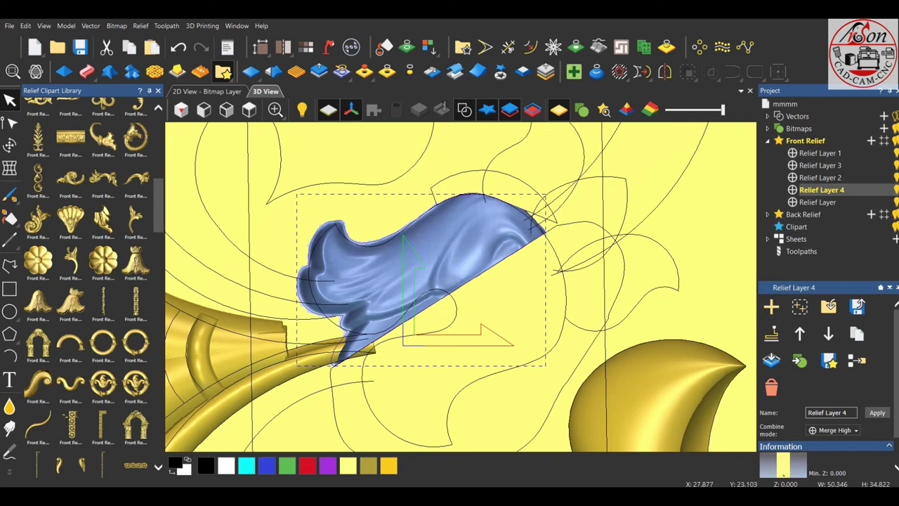
click(444, 297)
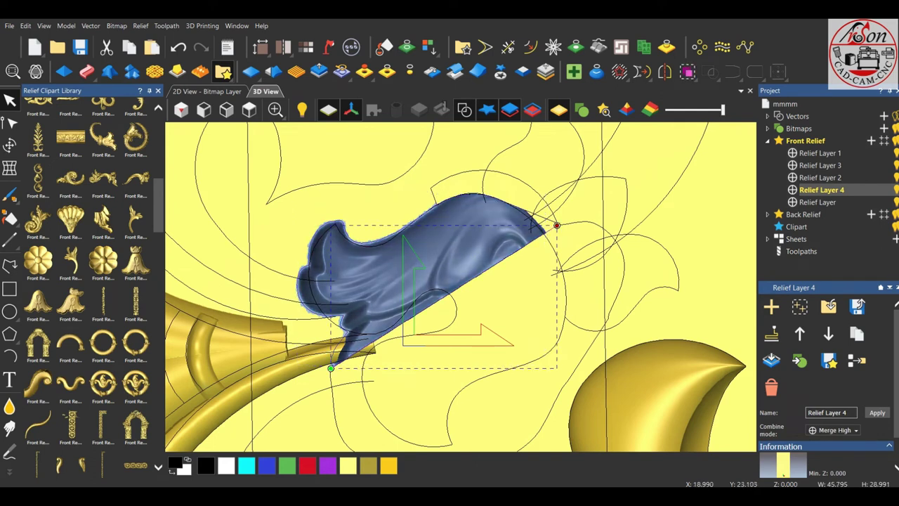
shift+click(422, 267)
click(664, 71)
scroll(260, 295, down, 1)
click(260, 337)
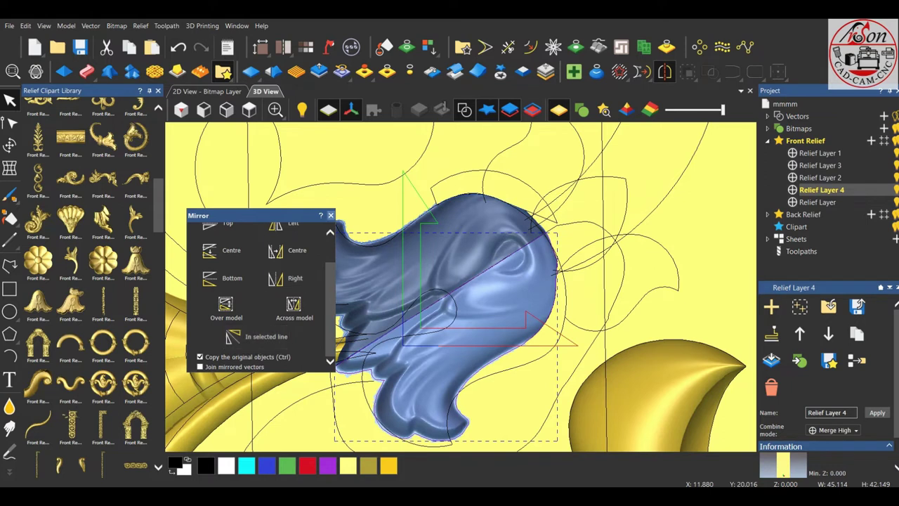
click(330, 215)
scroll(397, 330, up, 5)
scroll(397, 330, up, 5)
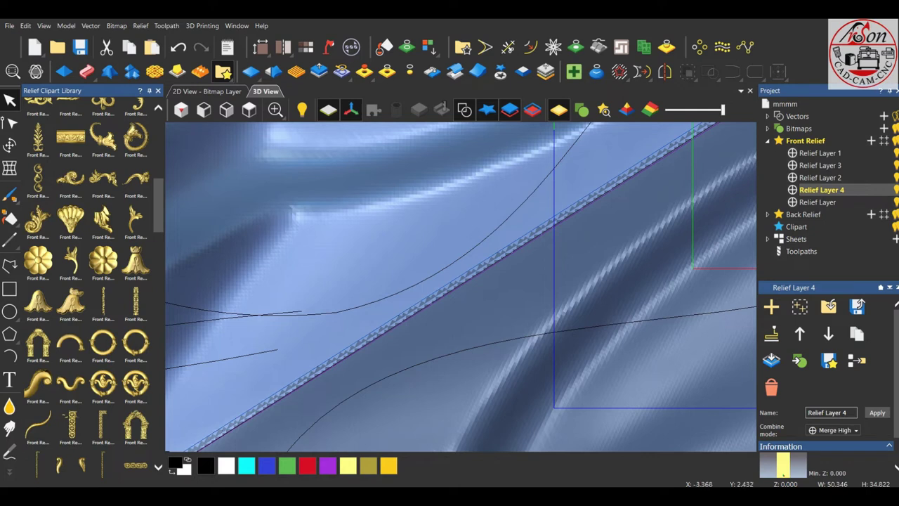
- Undo back to the seam vectors, then leave the transform settings with nothing selected
key(ctrl+z)
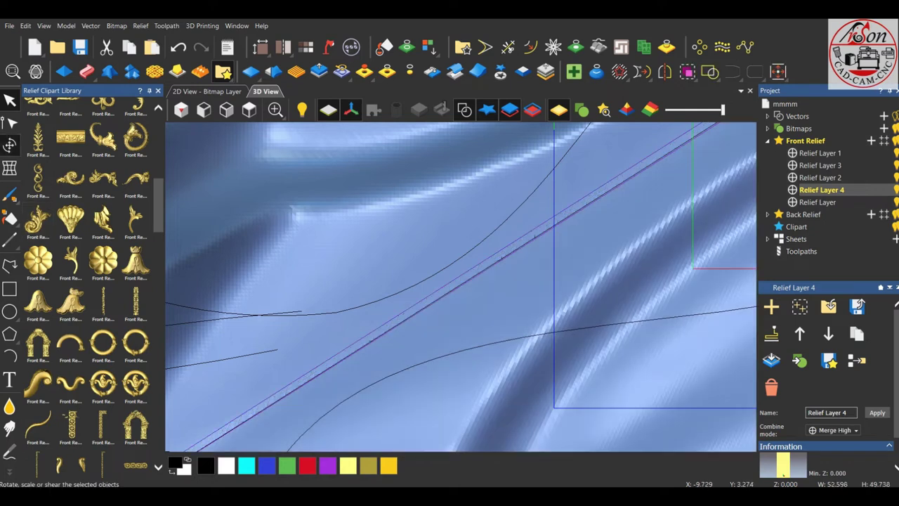
click(10, 144)
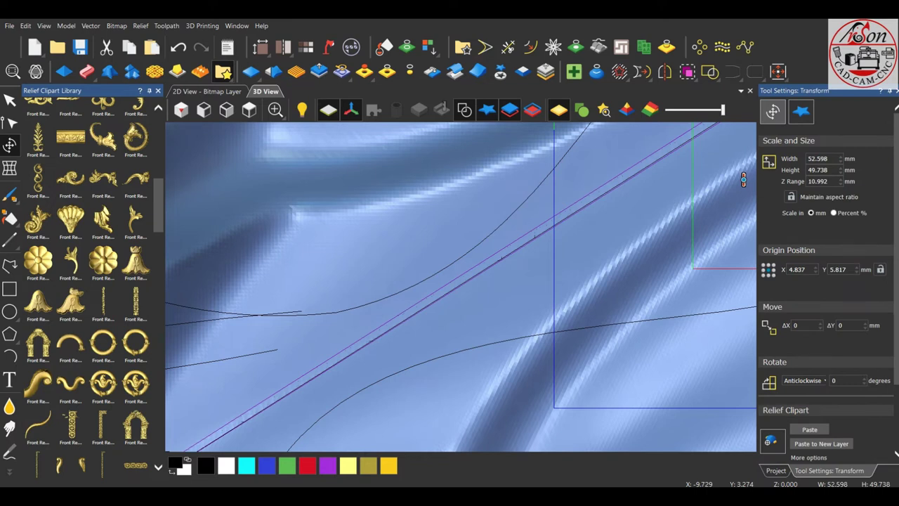
key(Escape)
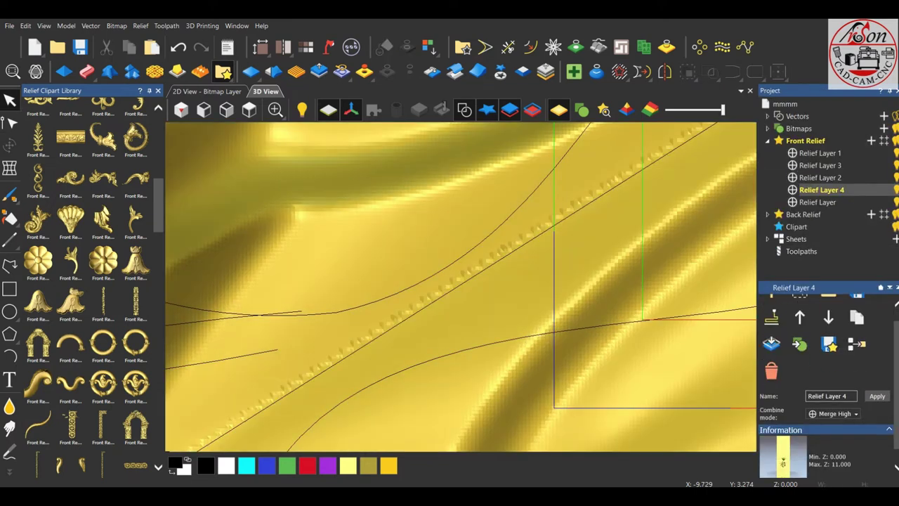
scroll(446, 295, down, 5)
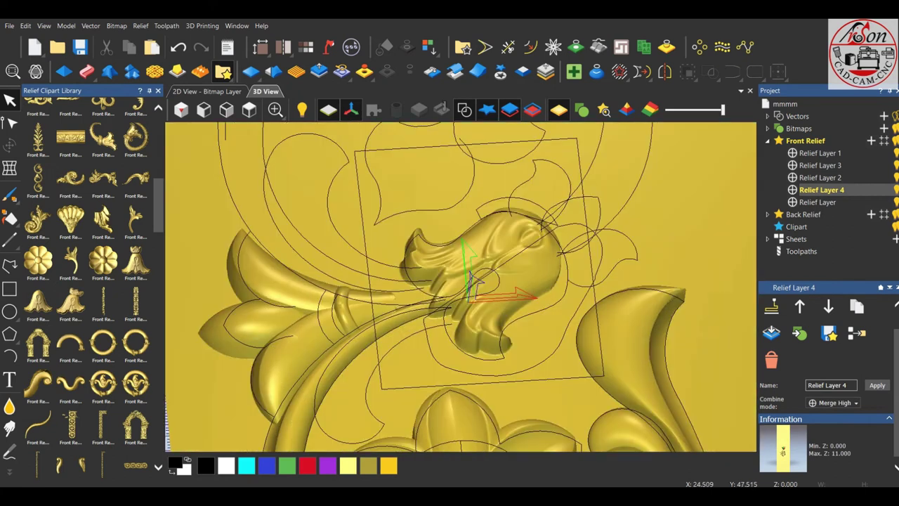
- Hide the vector outlines to inspect the mirrored bud in 3D, then restore the front view
click(464, 109)
drag(450, 303, 485, 267)
scroll(484, 271, up, 5)
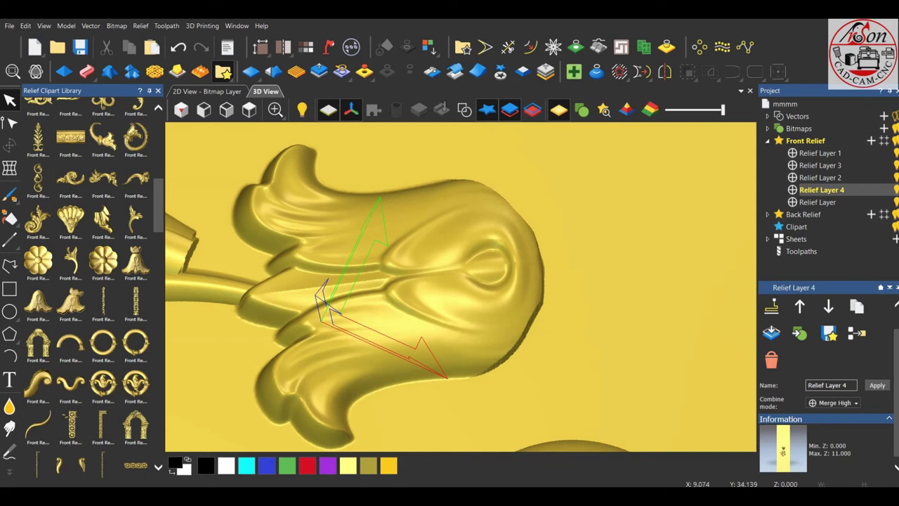
click(464, 109)
click(227, 109)
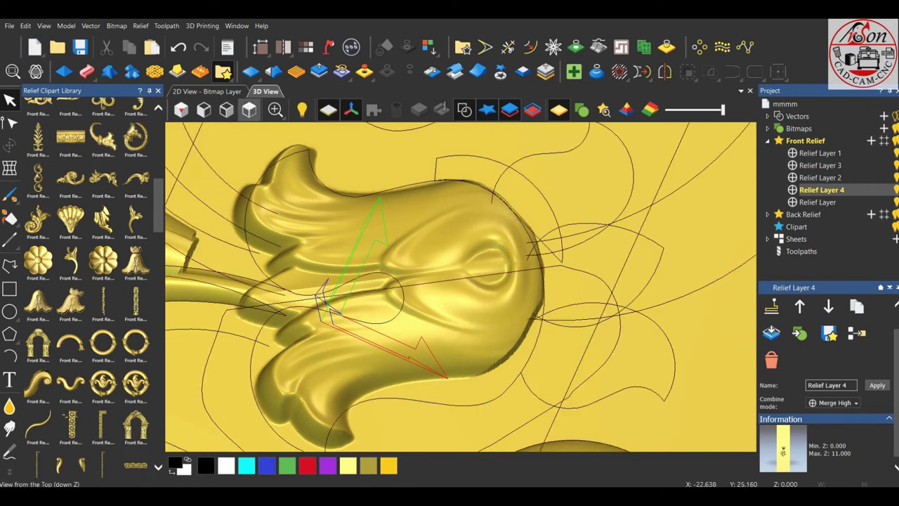
scroll(465, 280, up, 2)
scroll(467, 278, up, 3)
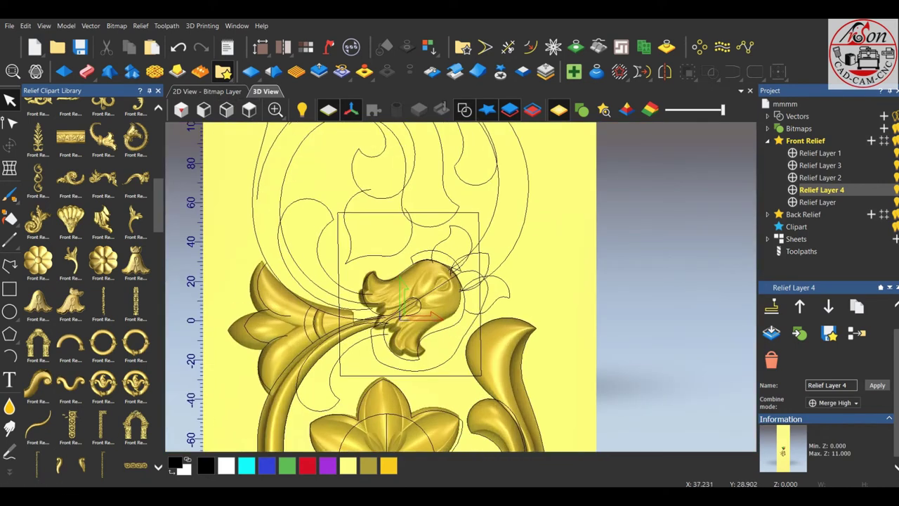
scroll(469, 275, up, 3)
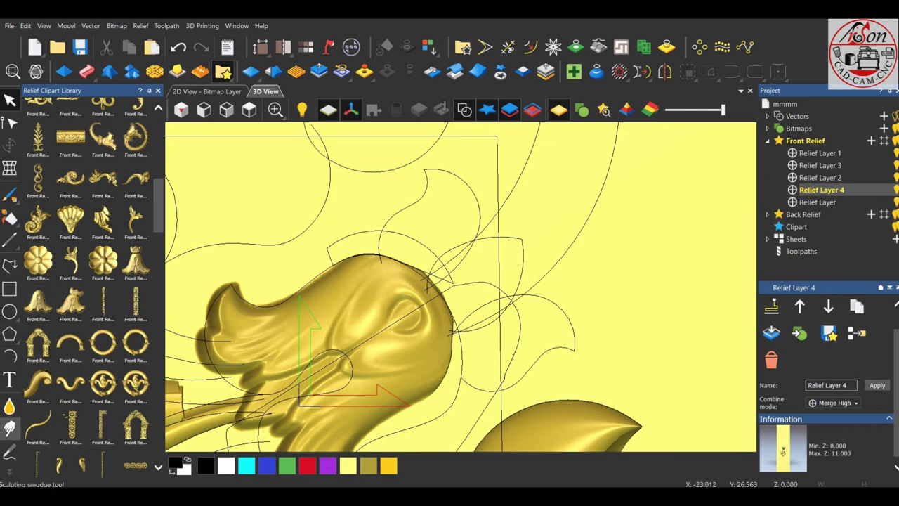
- Smooth the bud's jagged top edge with the Smoothing Tool, undoing one stroke
click(9, 406)
scroll(375, 324, up, 3)
scroll(344, 264, up, 2)
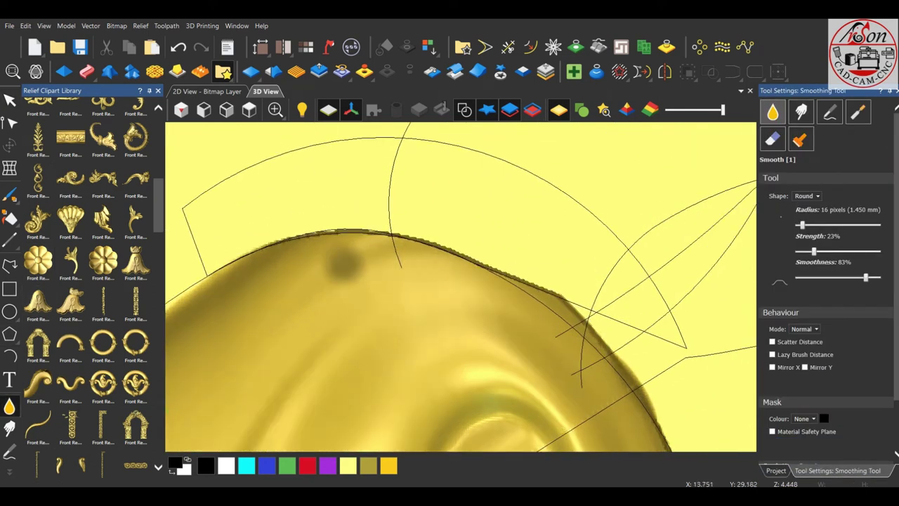
scroll(281, 301, down, 1)
scroll(407, 339, up, 1)
scroll(429, 275, up, 1)
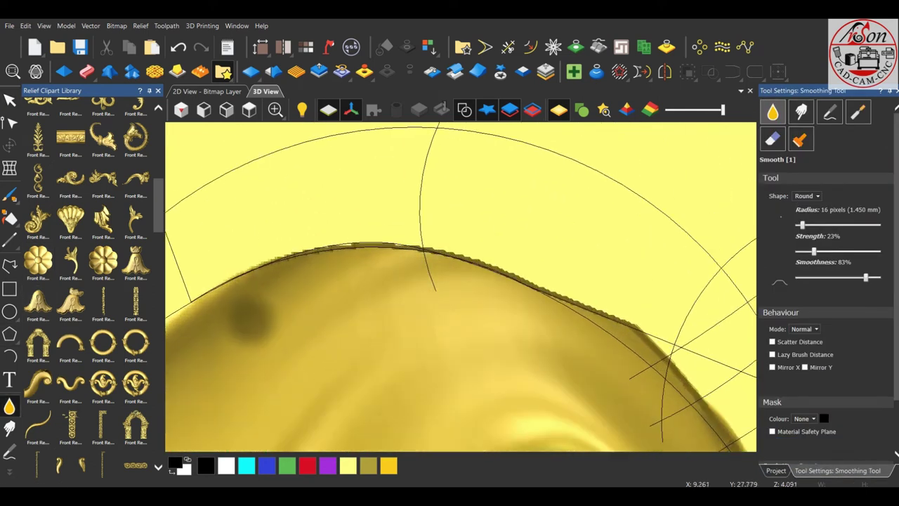
mouse_move(382, 254)
mouse_down()
mouse_move(411, 252)
mouse_move(281, 251)
mouse_move(246, 266)
mouse_up()
mouse_move(373, 246)
mouse_down()
mouse_move(456, 260)
mouse_move(555, 295)
mouse_move(660, 351)
mouse_move(541, 288)
mouse_up()
mouse_move(492, 270)
mouse_down()
mouse_move(393, 244)
mouse_move(281, 251)
mouse_move(295, 242)
mouse_up()
click(177, 47)
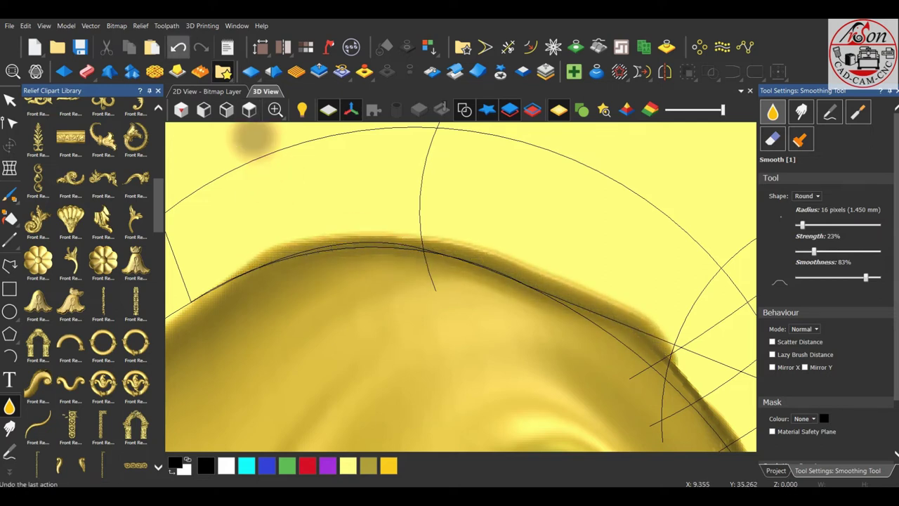
scroll(327, 271, down, 2)
scroll(327, 271, up, 3)
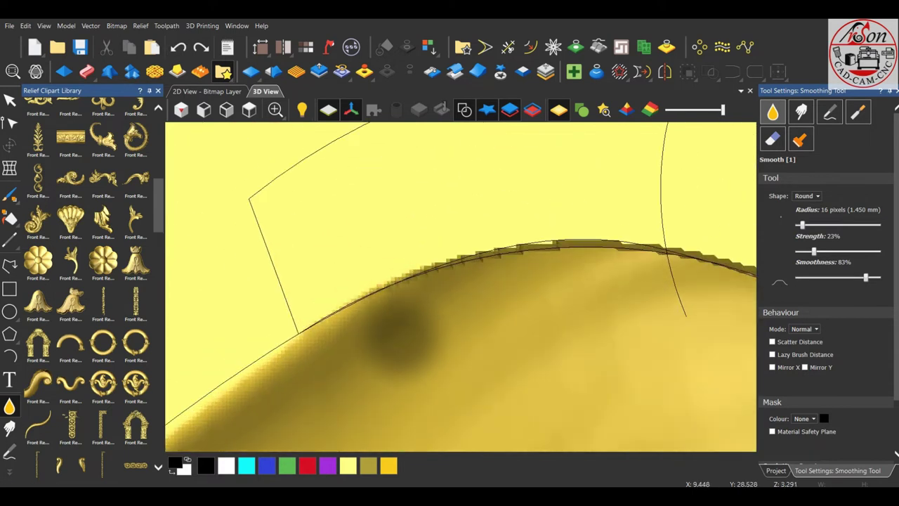
- Smooth the jagged ridge along the bud top in a series of strokes
drag(541, 240, 394, 277)
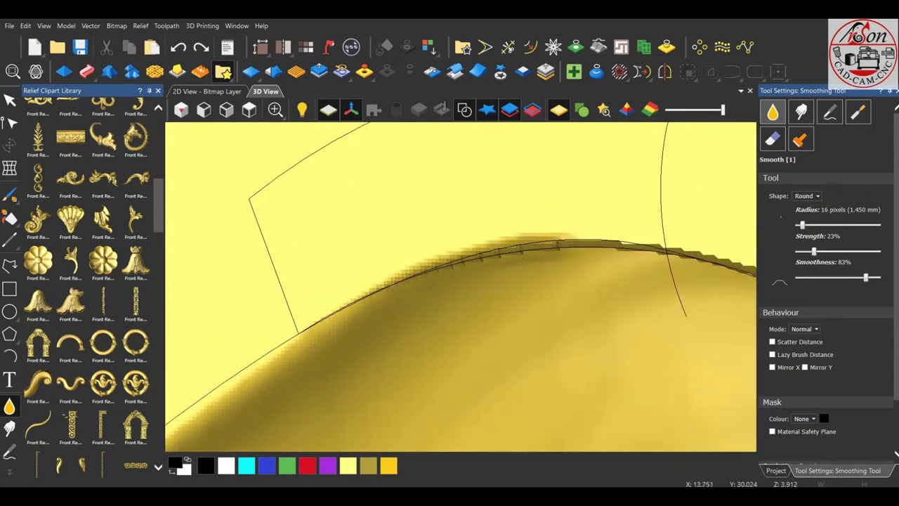
drag(463, 245, 748, 267)
drag(632, 235, 407, 264)
scroll(463, 239, down, 2)
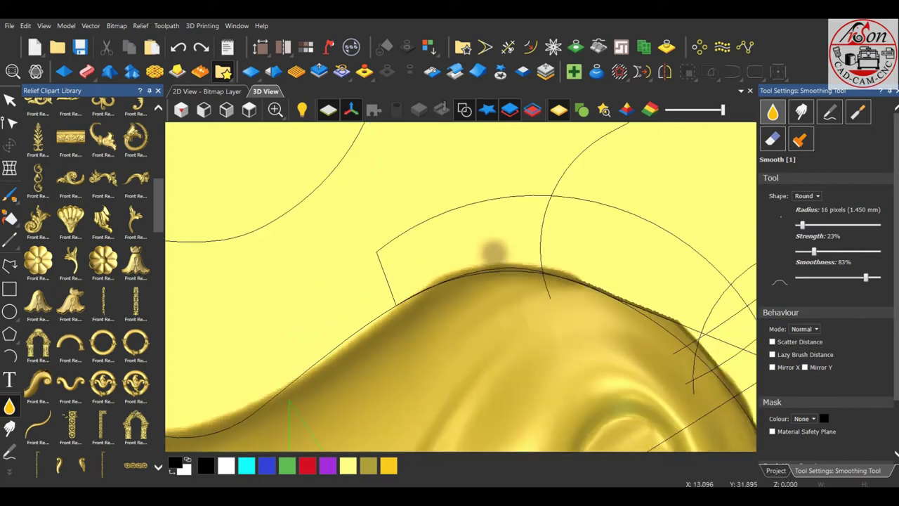
scroll(492, 267, up, 3)
drag(633, 316, 386, 211)
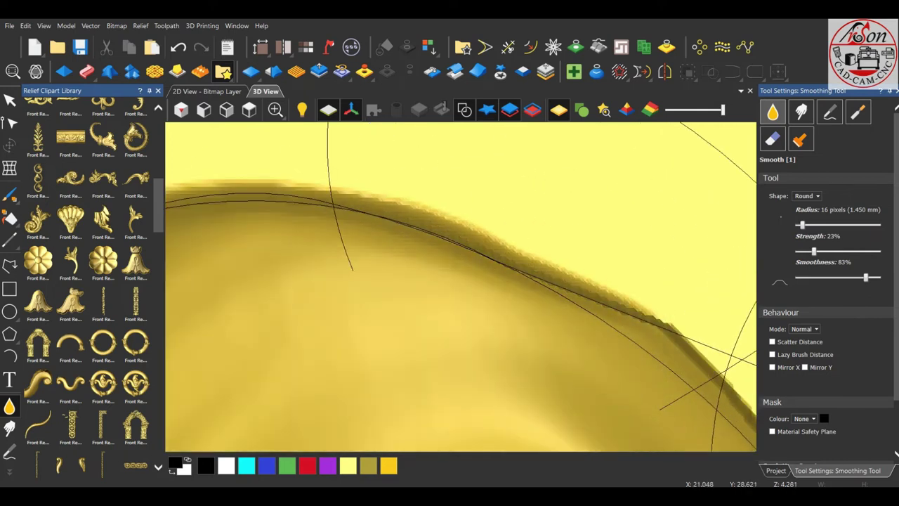
drag(484, 242, 682, 330)
drag(597, 281, 492, 246)
drag(633, 295, 695, 352)
drag(632, 288, 421, 267)
scroll(463, 281, down, 2)
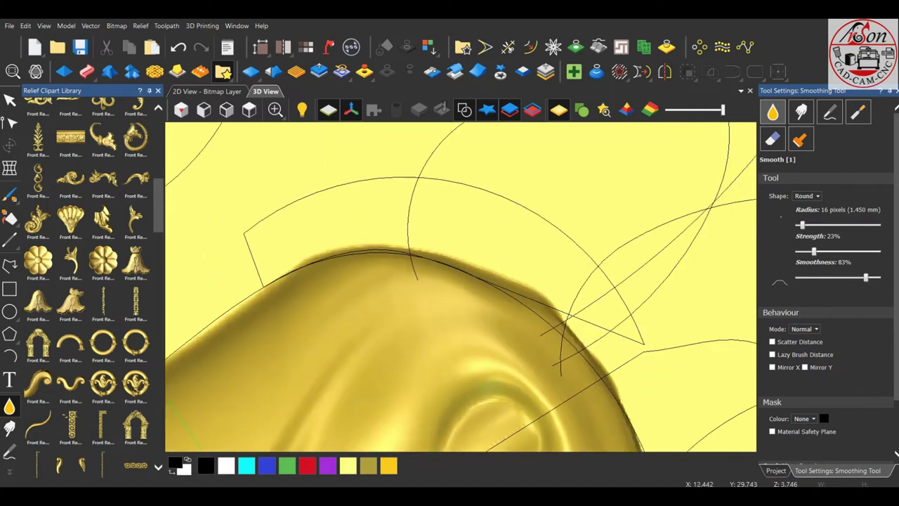
scroll(461, 287, down, 3)
scroll(461, 286, up, 2)
scroll(460, 286, down, 2)
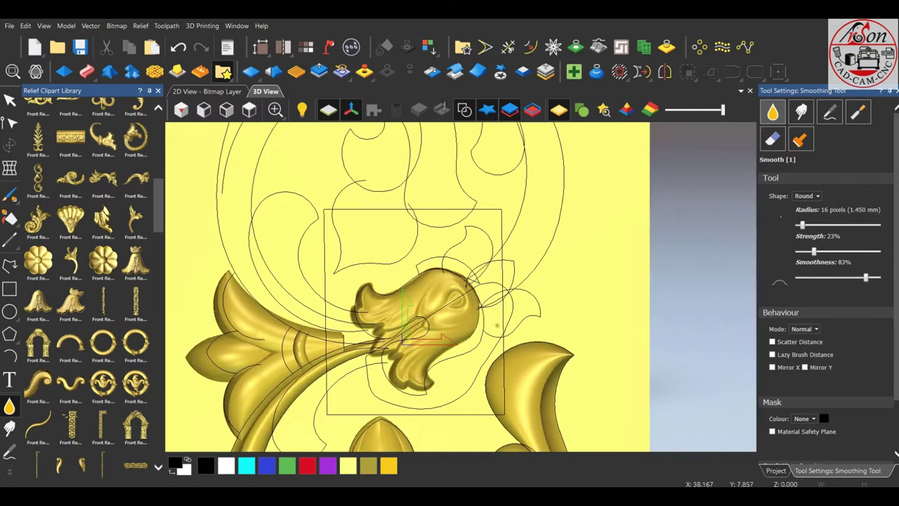
scroll(461, 286, up, 3)
scroll(469, 335, down, 1)
scroll(469, 336, up, 2)
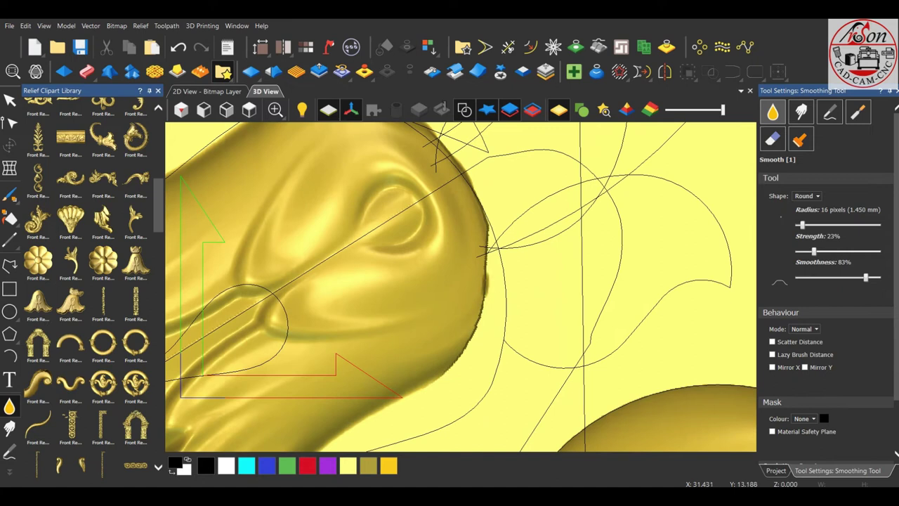
- Smooth the bud head's right edge up toward the eye and exit smoothing
mouse_move(490, 232)
mouse_down()
mouse_move(481, 316)
mouse_move(465, 354)
mouse_move(411, 392)
mouse_up()
mouse_move(474, 344)
mouse_down()
mouse_move(454, 371)
mouse_move(484, 275)
mouse_up()
drag(492, 239, 490, 326)
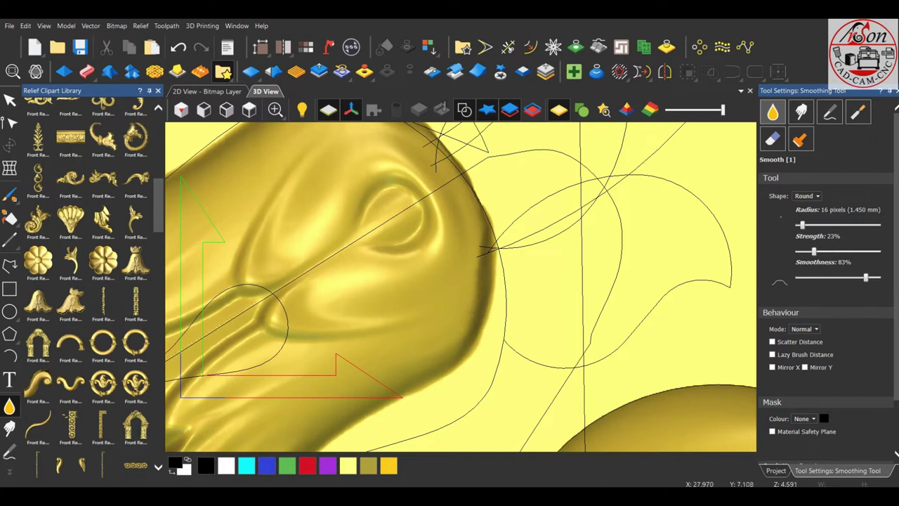
mouse_move(491, 242)
mouse_down()
mouse_move(488, 207)
mouse_move(436, 130)
mouse_move(464, 165)
mouse_up()
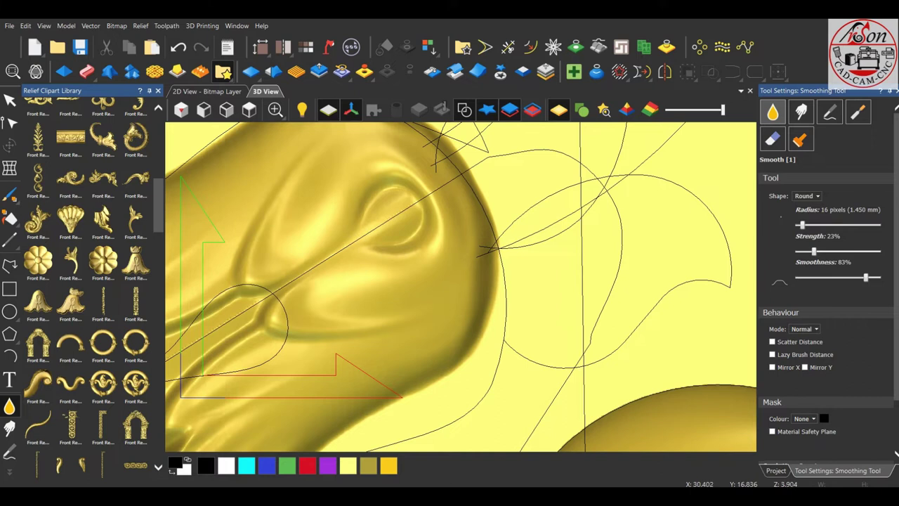
scroll(485, 247, down, 3)
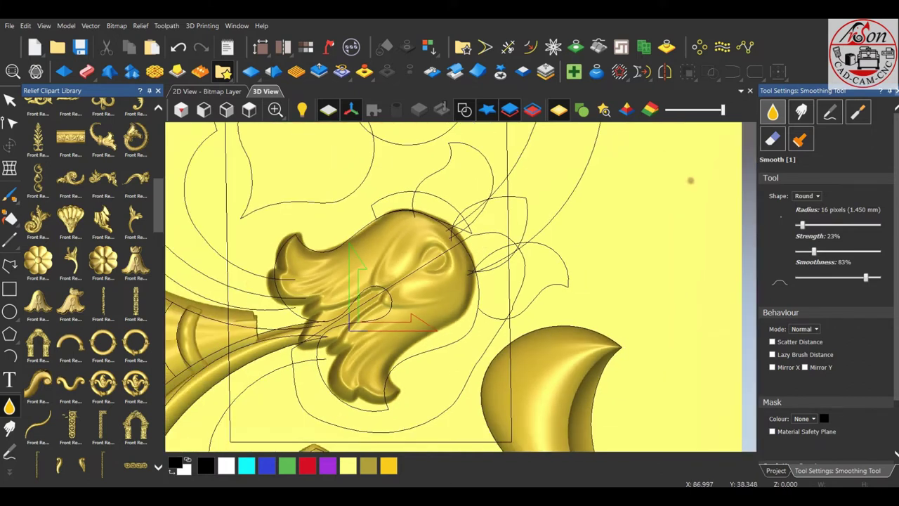
key(Escape)
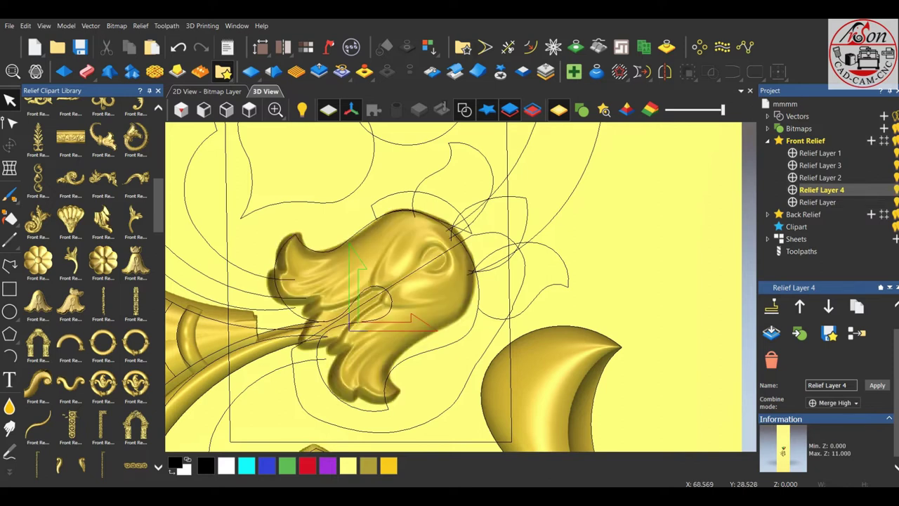
scroll(454, 202, up, 2)
click(386, 208)
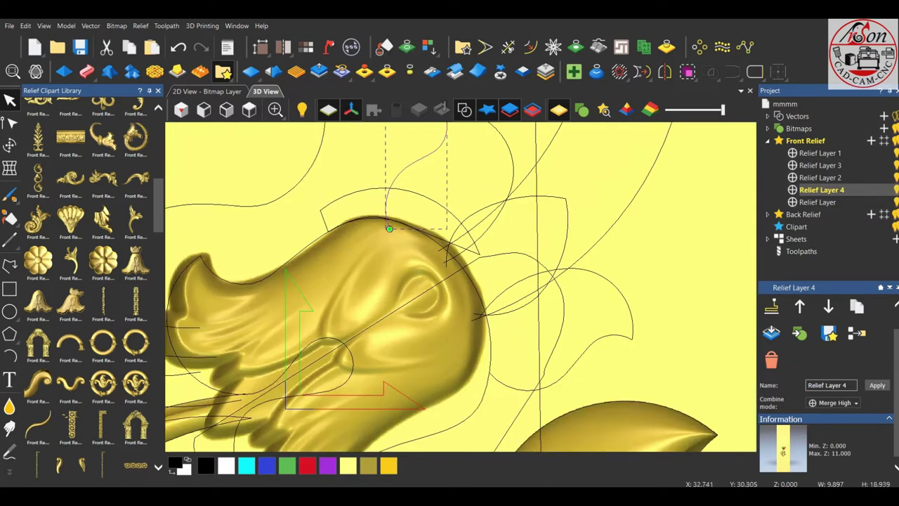
scroll(460, 283, down, 3)
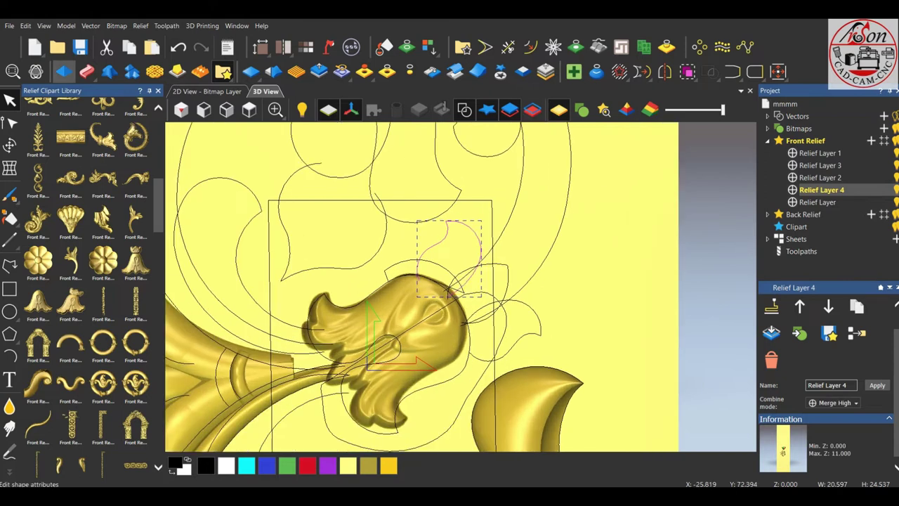
click(87, 71)
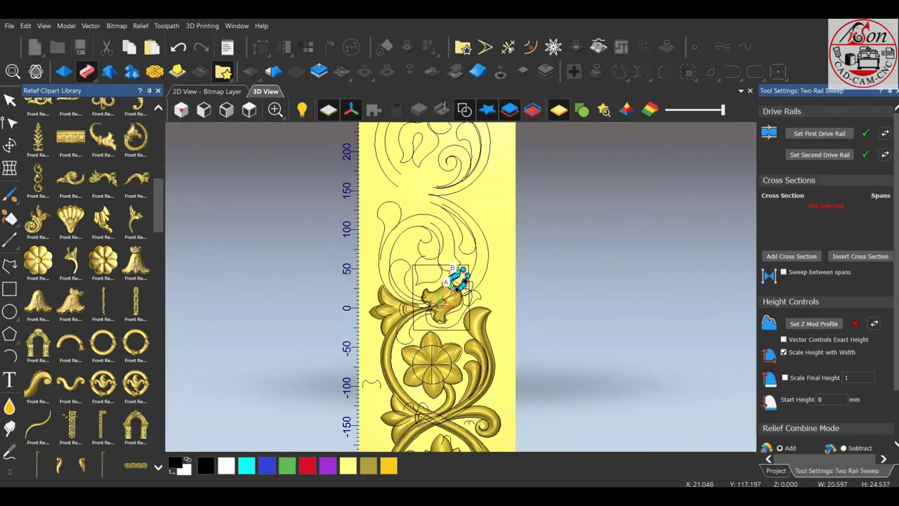
scroll(461, 281, up, 5)
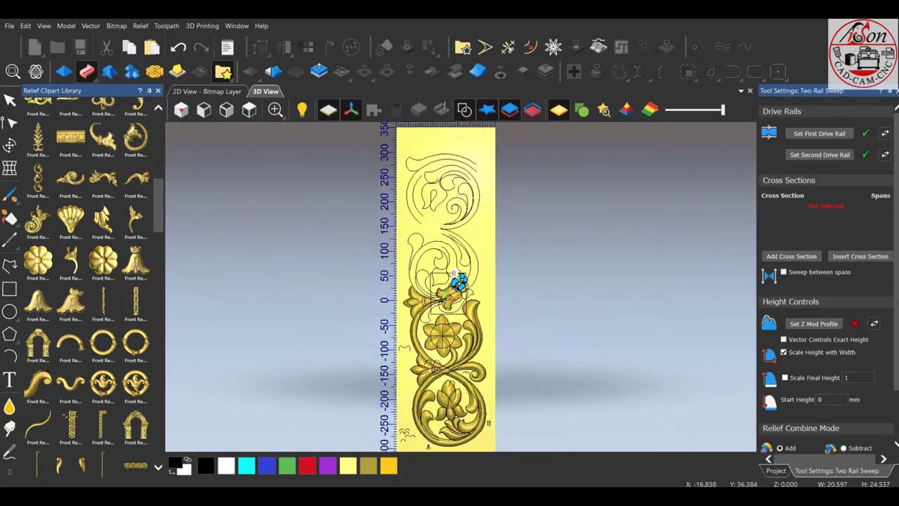
scroll(460, 281, down, 6)
scroll(452, 351, up, 5)
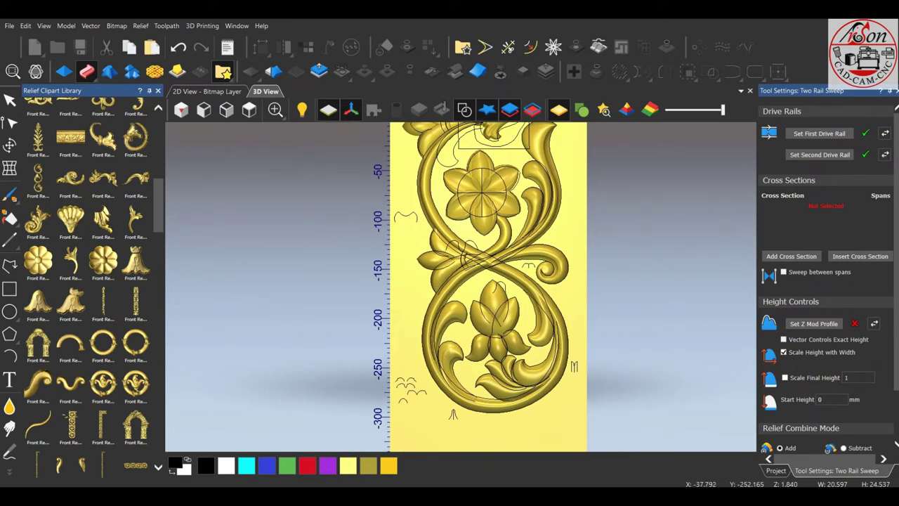
click(411, 401)
scroll(460, 287, down, 5)
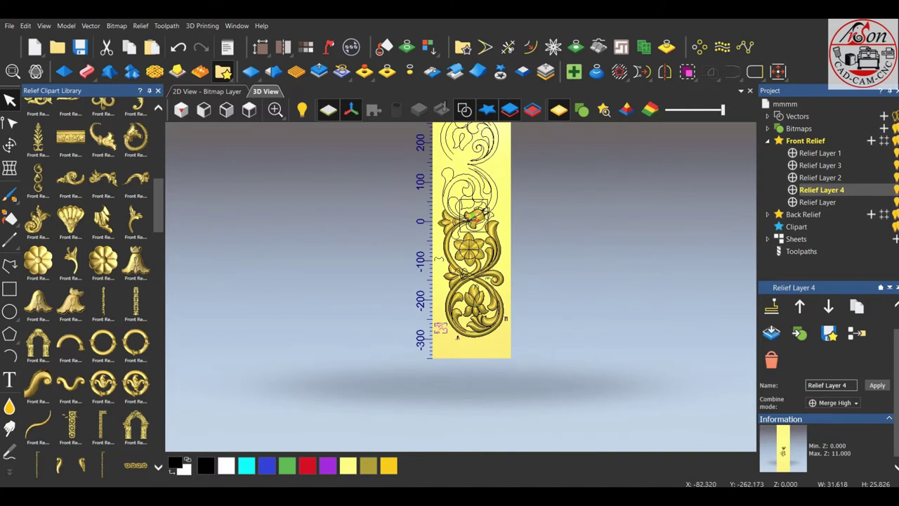
scroll(501, 205, up, 10)
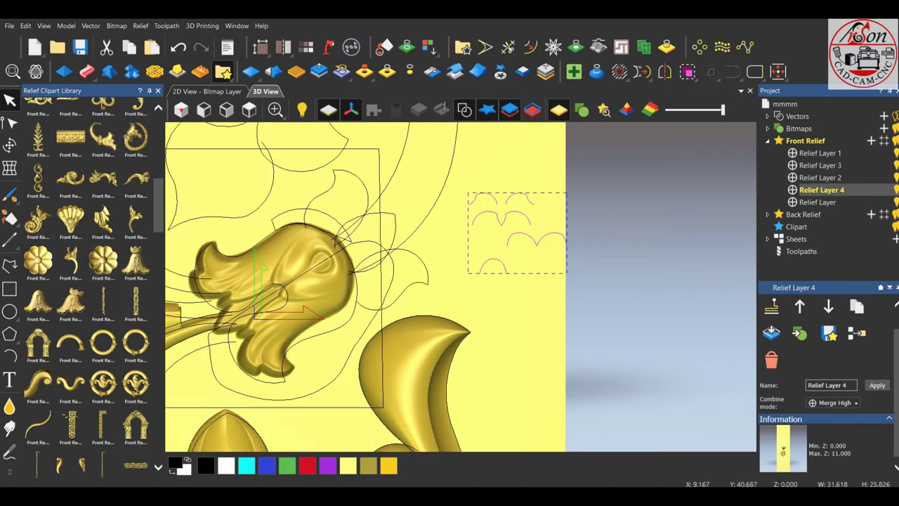
click(322, 193)
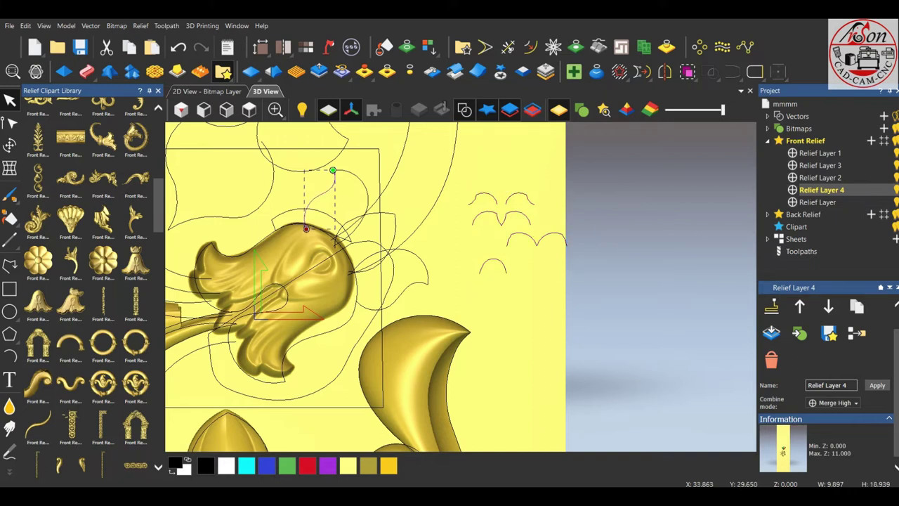
scroll(458, 286, down, 2)
scroll(458, 287, down, 5)
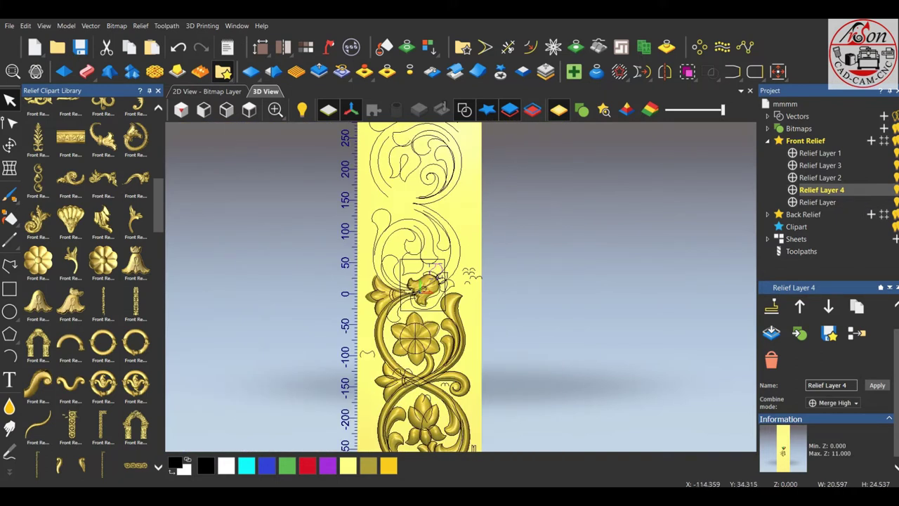
scroll(437, 436, up, 4)
scroll(437, 436, up, 2)
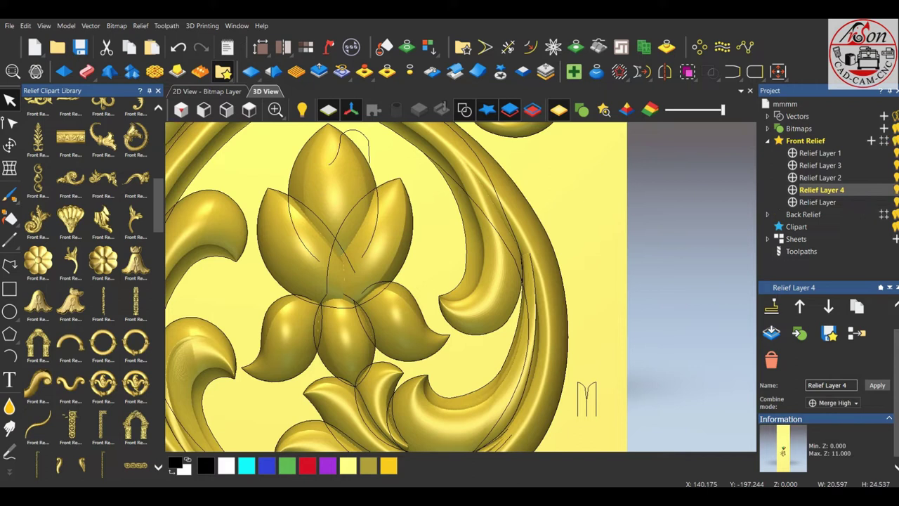
- Copy the lower flower on Relief Layer 2 as clipart and move it into the upper scroll loop
click(821, 177)
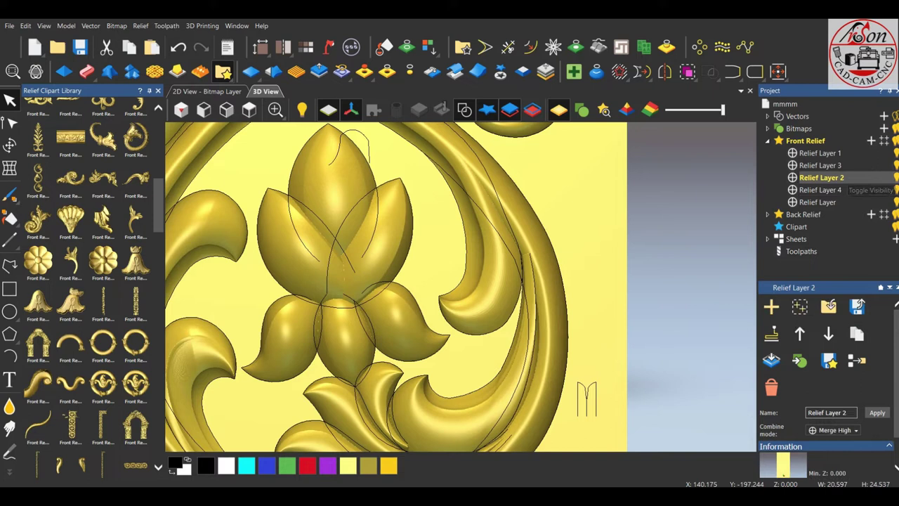
key(Delete)
key(ctrl+z)
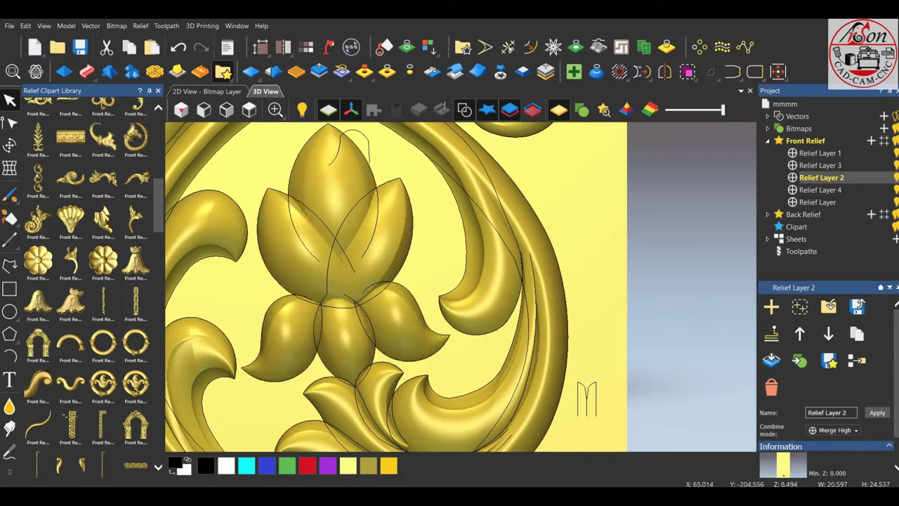
scroll(460, 287, down, 3)
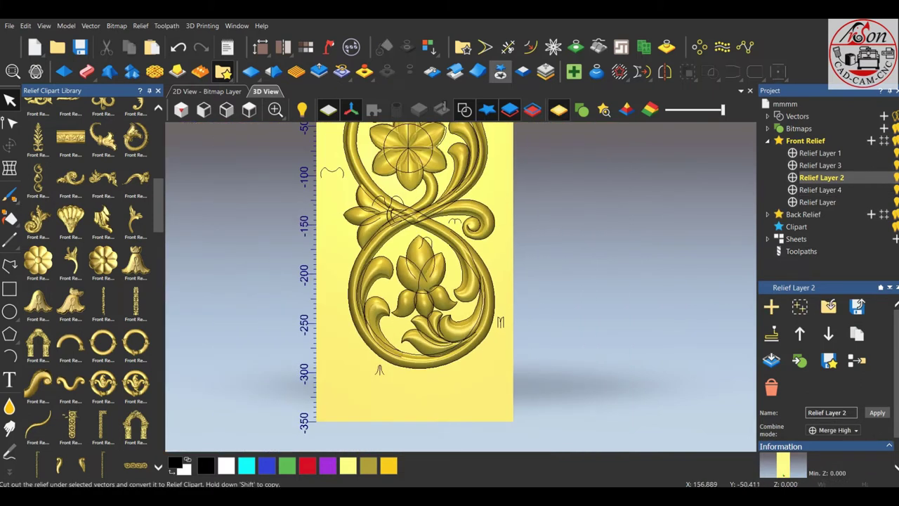
click(501, 71)
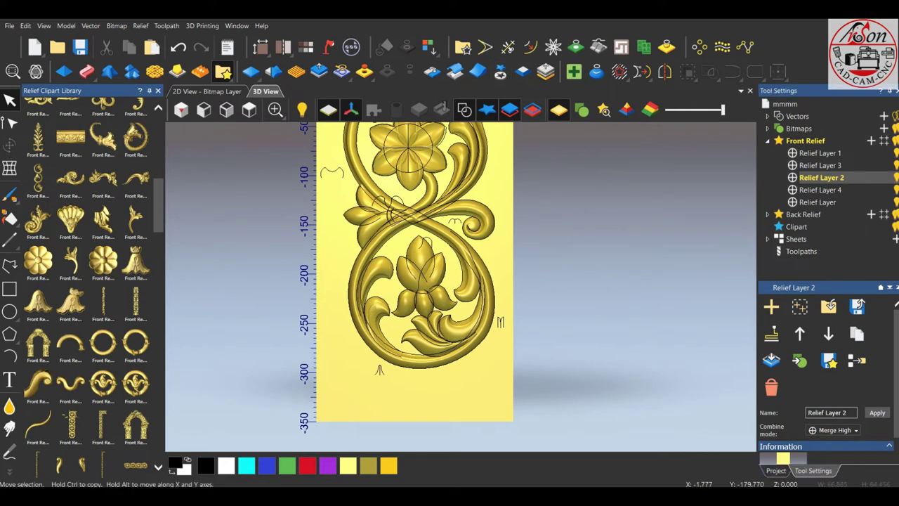
scroll(443, 281, up, 2)
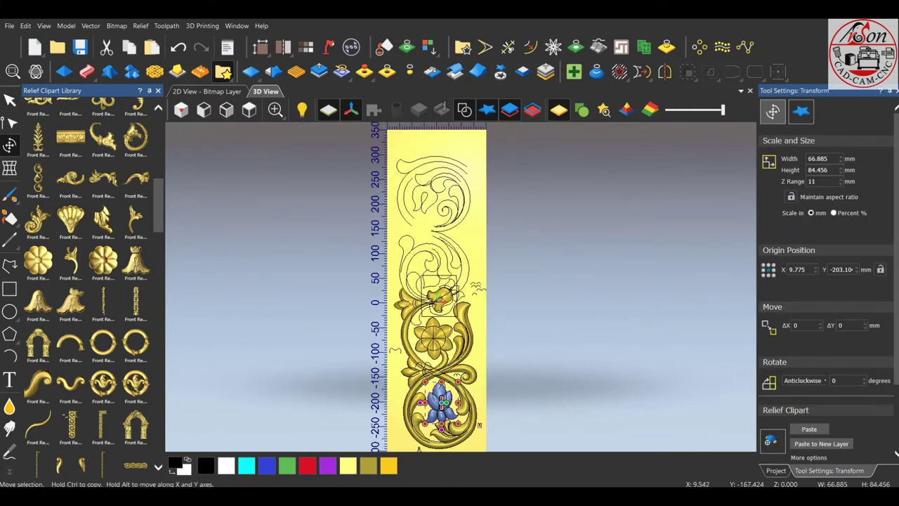
drag(439, 388, 424, 226)
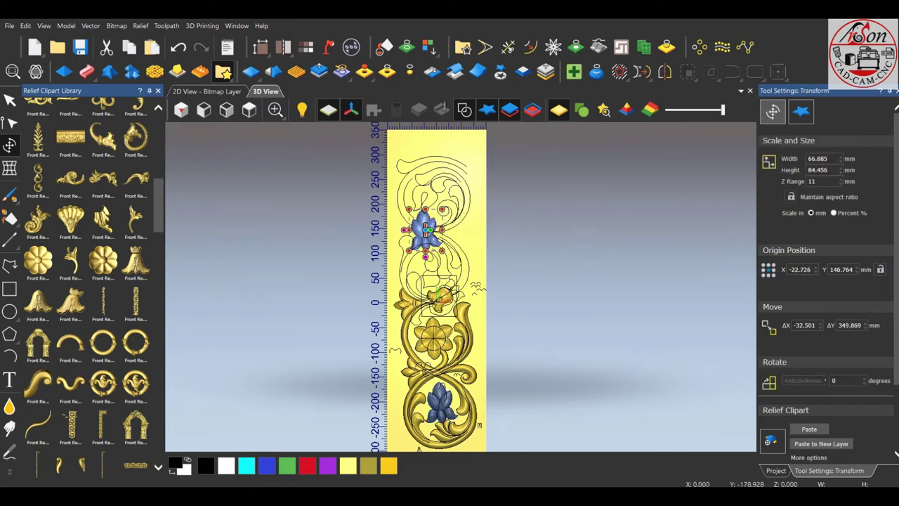
shift+click(439, 401)
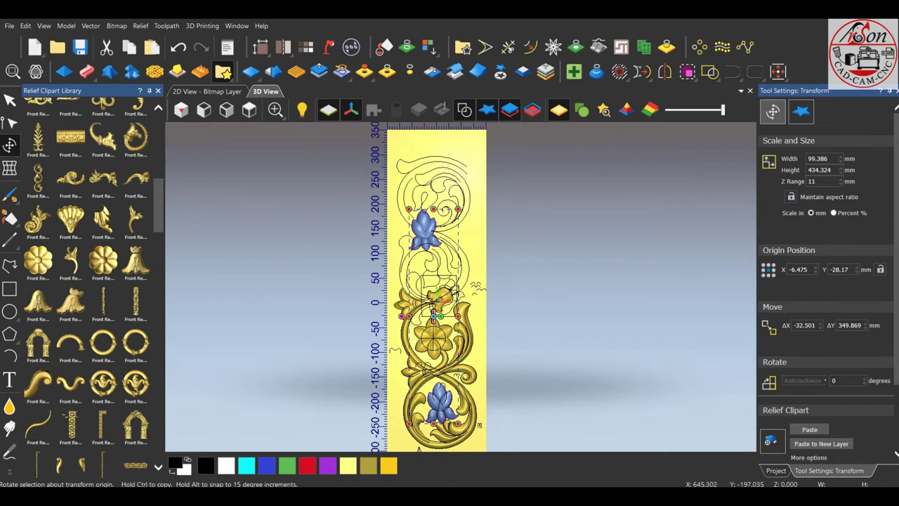
key(Escape)
scroll(433, 233, up, 5)
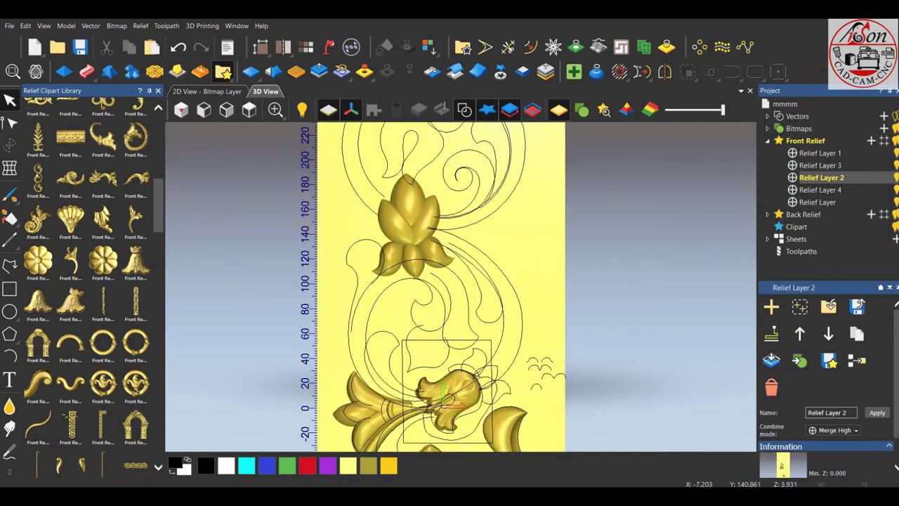
scroll(430, 237, up, 4)
scroll(430, 239, down, 8)
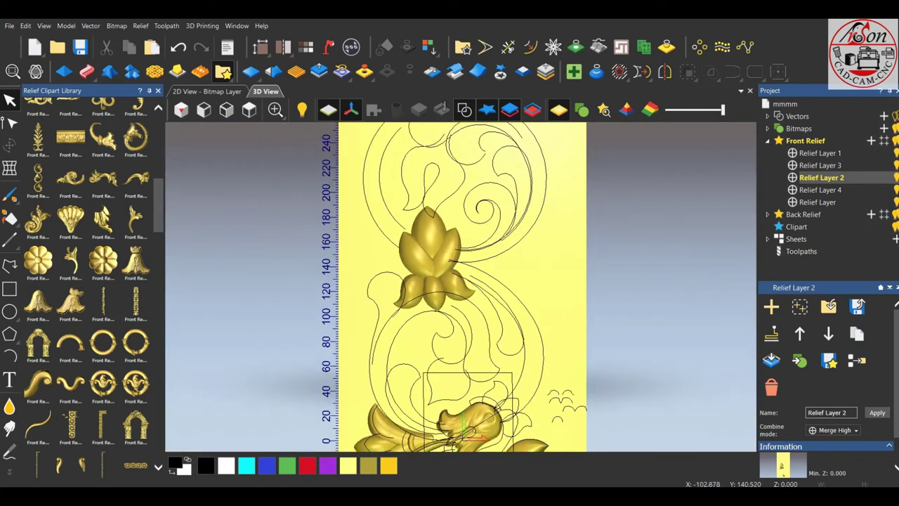
- Start a polyline tracing the petal seam and down the upper bud's lower petal edges
click(10, 265)
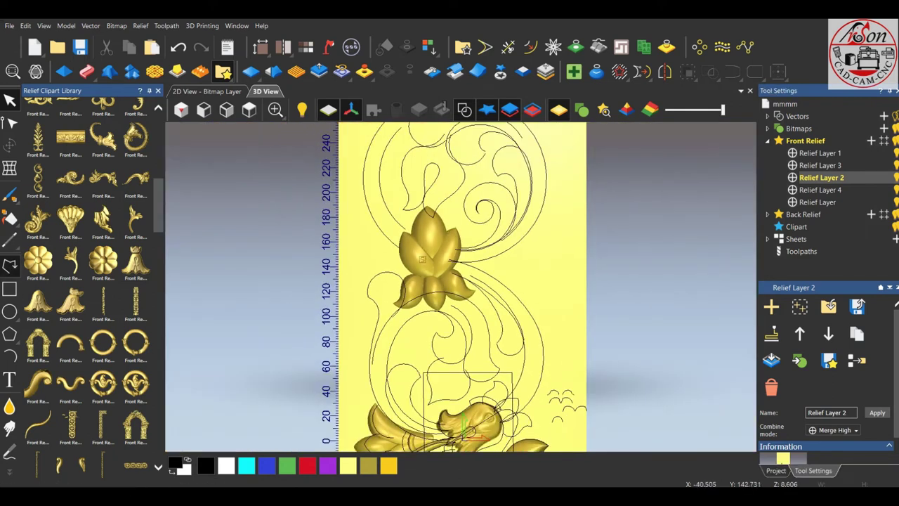
scroll(422, 271, up, 4)
click(563, 387)
click(599, 323)
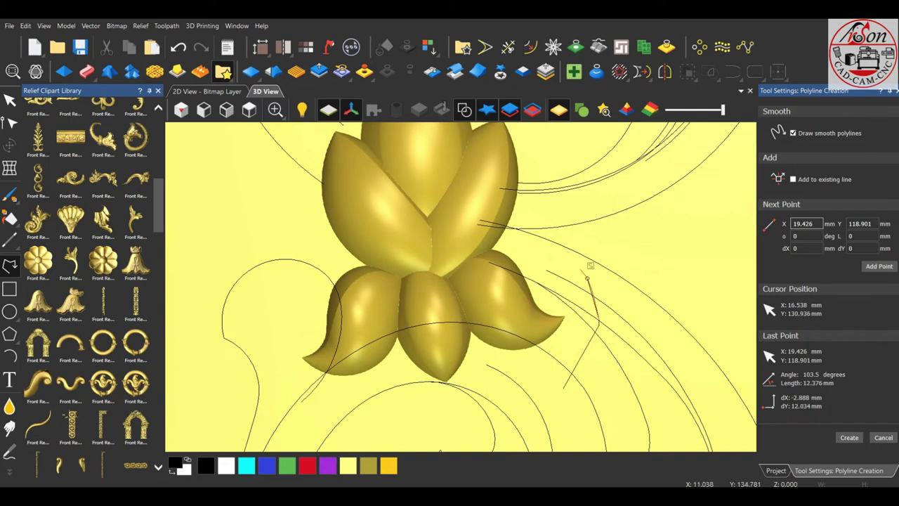
scroll(590, 265, up, 3)
scroll(532, 249, up, 3)
click(450, 273)
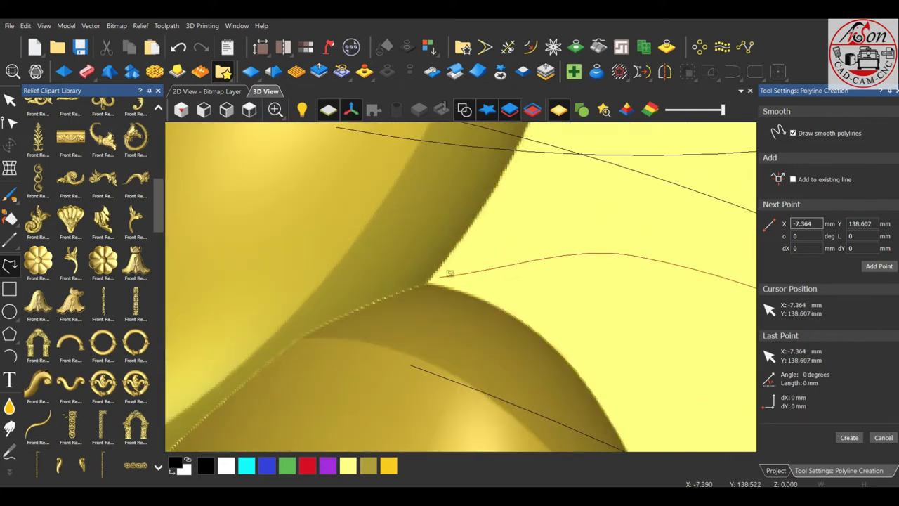
click(425, 284)
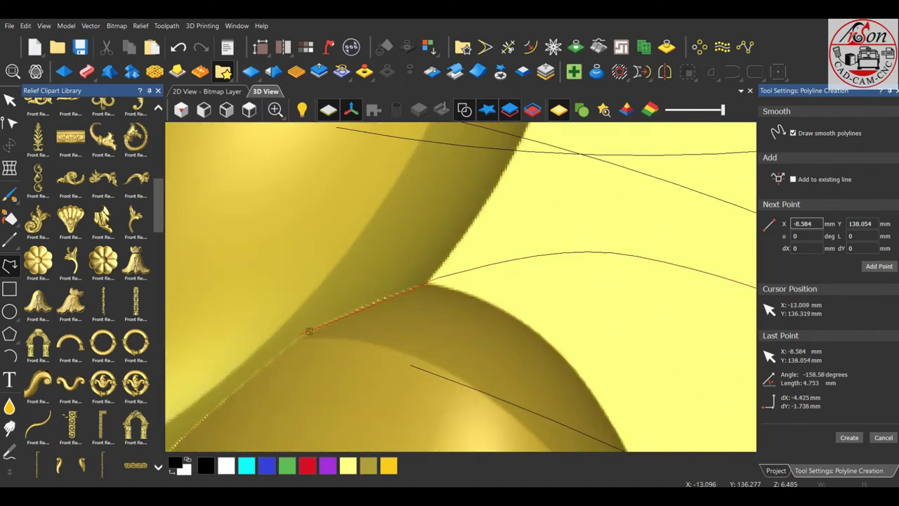
click(309, 331)
click(229, 401)
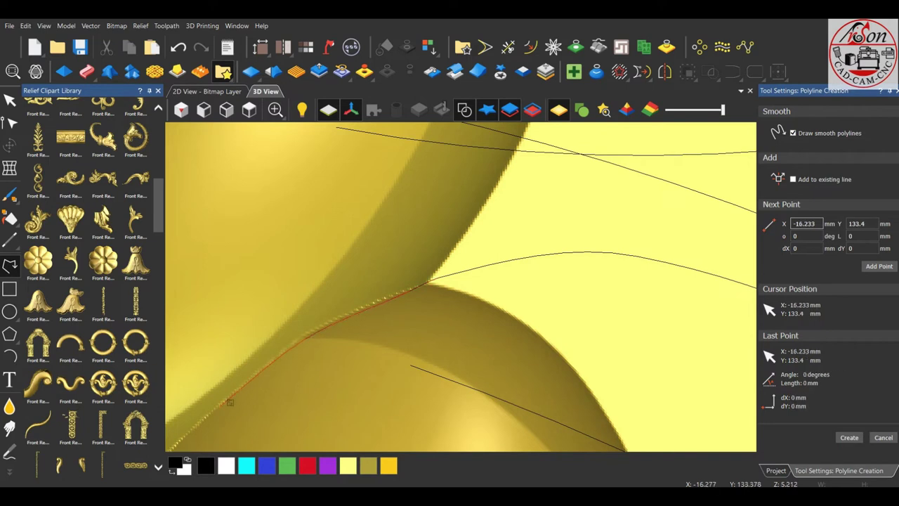
middle_drag(229, 402, 444, 372)
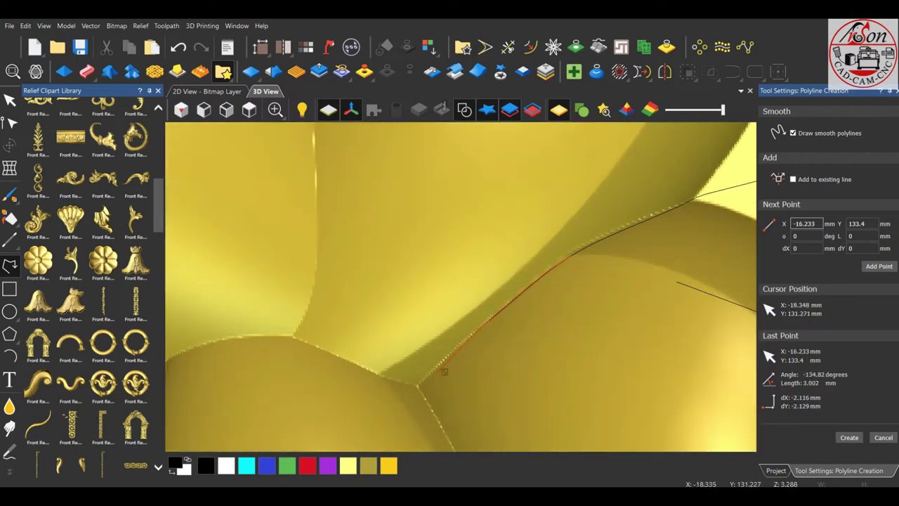
click(428, 379)
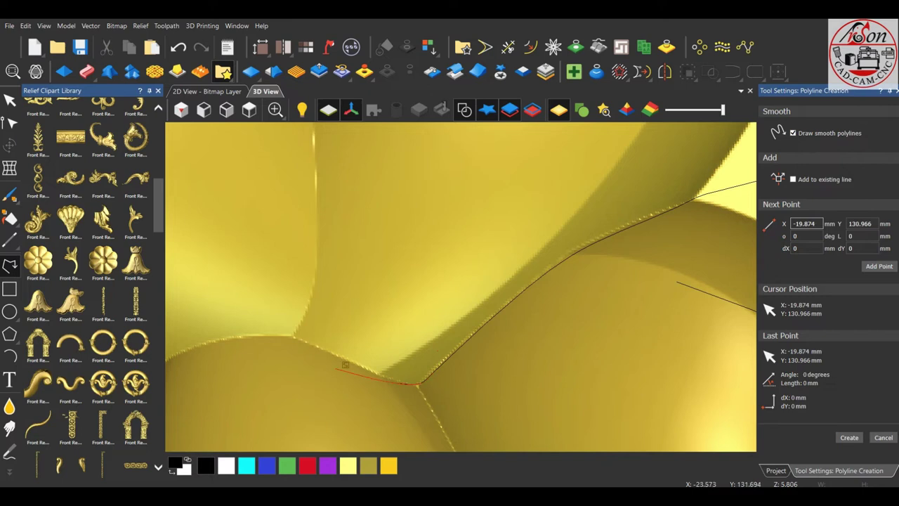
click(301, 343)
click(193, 342)
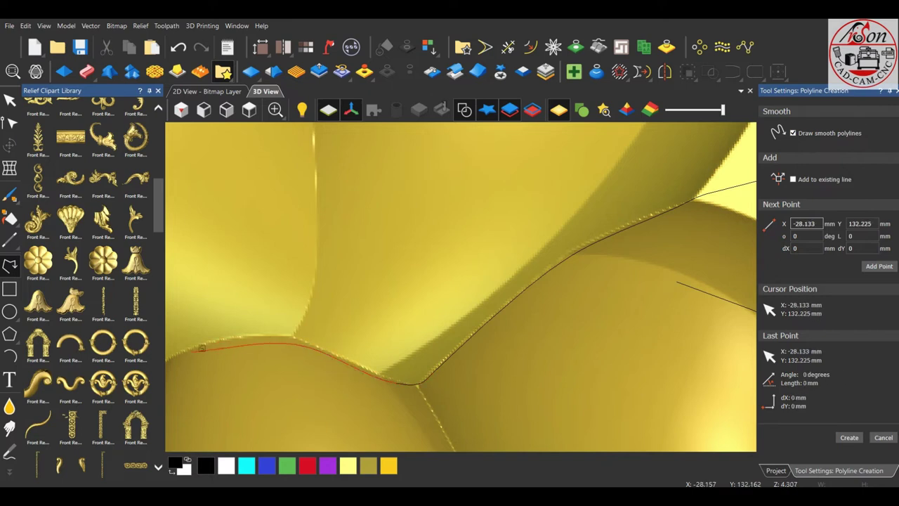
- Continue the outline along the petal rim, down the left side and along the bottom, then finish it
scroll(204, 341, down, 5)
scroll(341, 323, up, 5)
scroll(435, 274, up, 3)
click(436, 272)
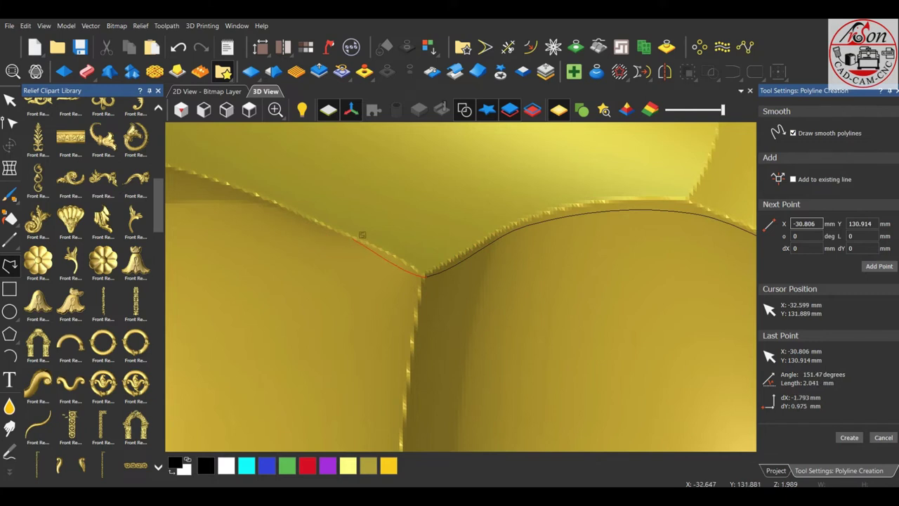
click(195, 176)
scroll(366, 242, down, 3)
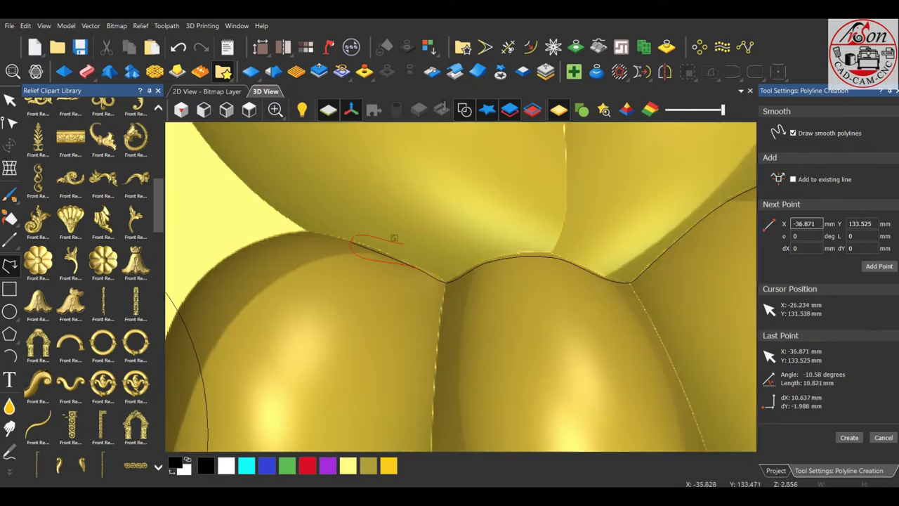
scroll(394, 239, up, 3)
click(288, 213)
click(221, 207)
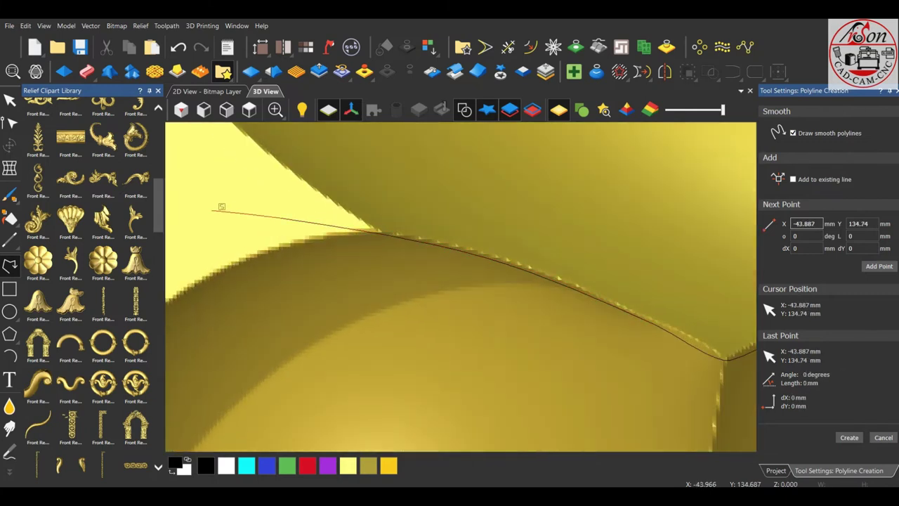
scroll(221, 206, down, 3)
scroll(316, 246, down, 3)
click(420, 285)
scroll(418, 339, up, 3)
click(410, 344)
click(482, 377)
click(638, 380)
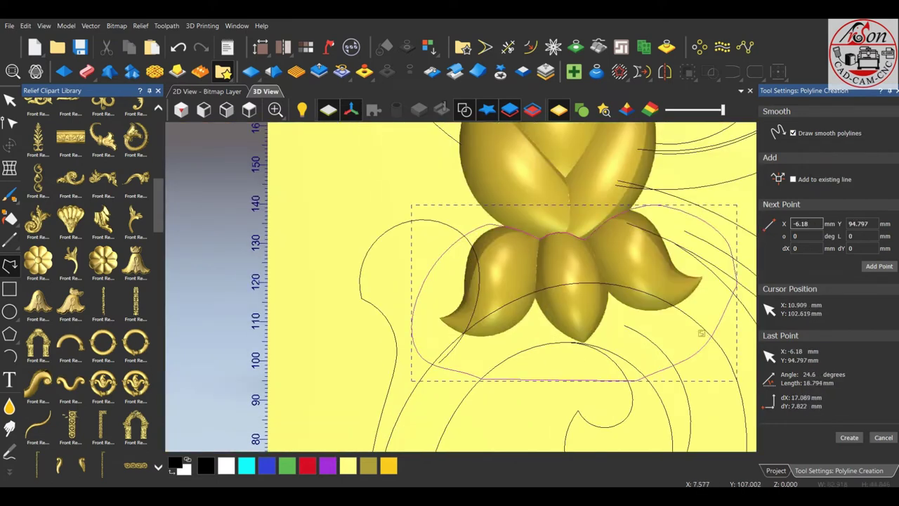
scroll(701, 333, down, 3)
key(Escape)
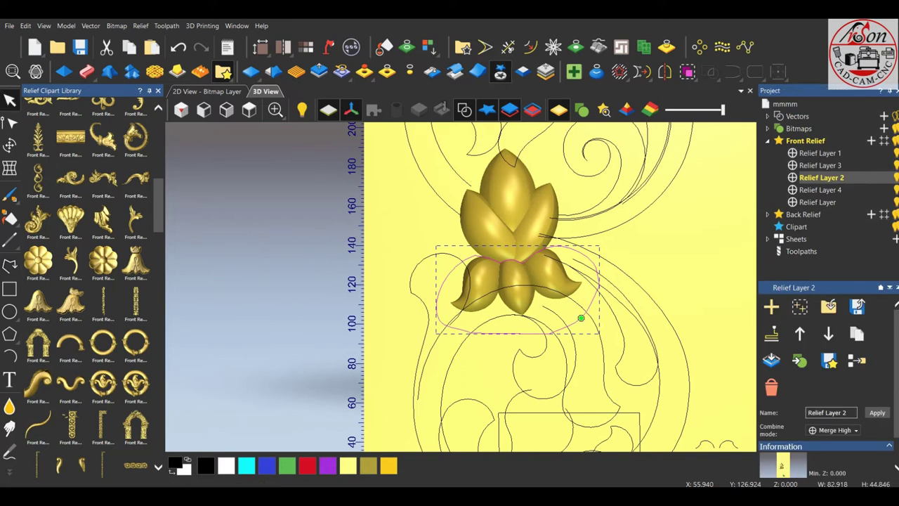
- Copy the bud's lower petals into Relief Layer 4 and move the copy onto the lower flower
click(500, 72)
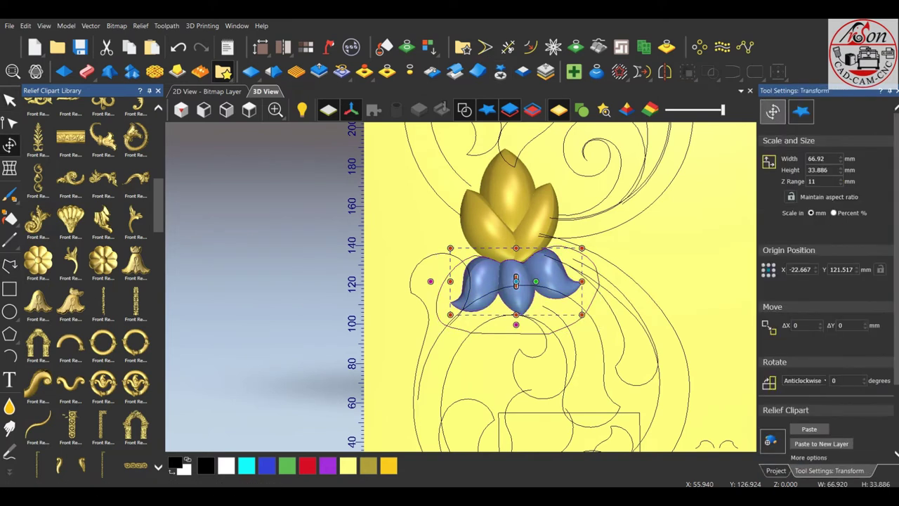
key(Escape)
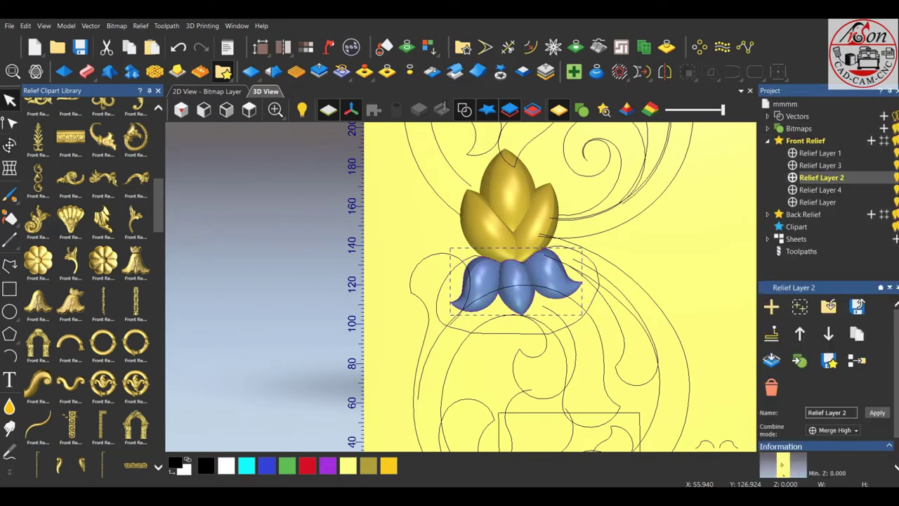
click(821, 189)
scroll(492, 288, down, 5)
scroll(477, 401, up, 2)
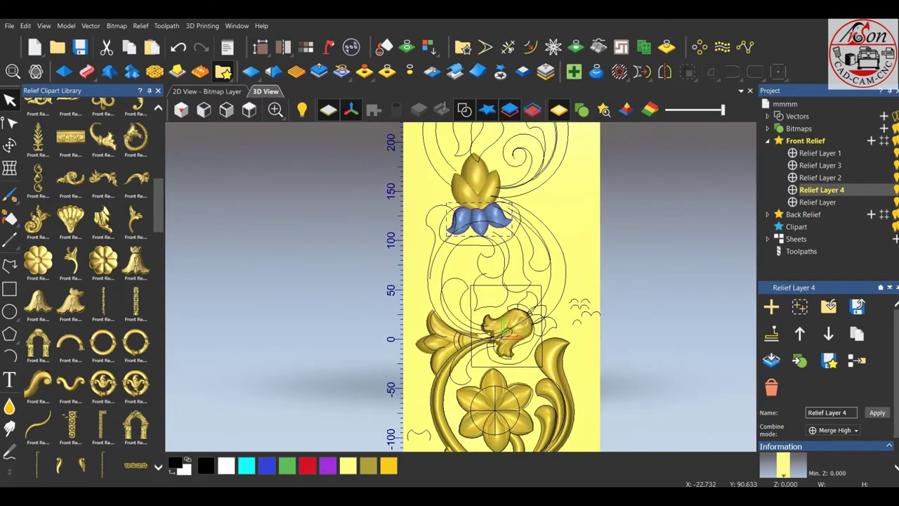
mouse_move(479, 216)
mouse_down()
mouse_move(482, 251)
mouse_move(541, 296)
mouse_up()
scroll(562, 309, up, 1)
scroll(562, 309, up, 3)
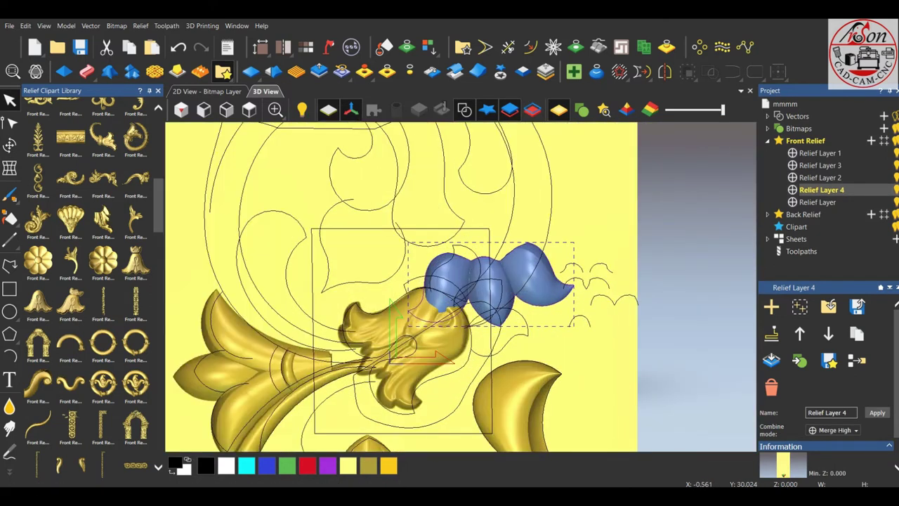
- Rotate the petal copy to about 115° and shrink it to roughly 52.4 mm wide
click(9, 144)
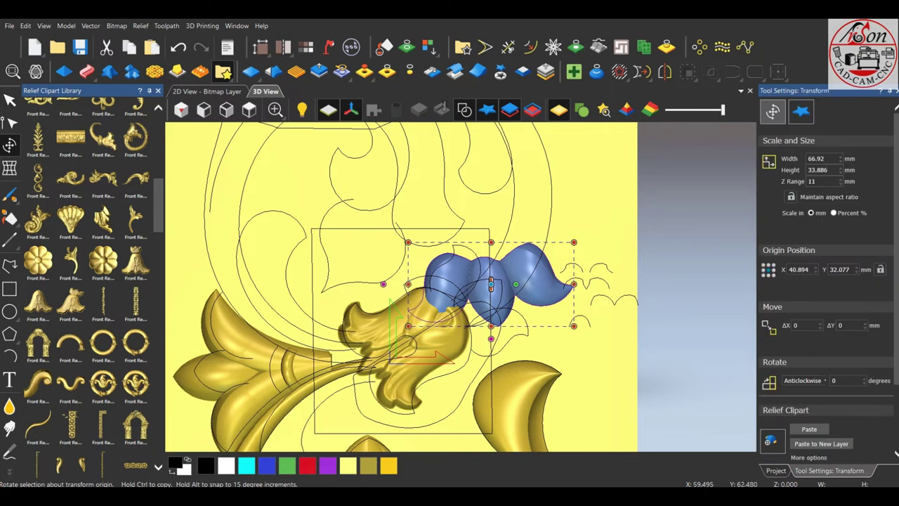
drag(408, 326, 490, 284)
drag(518, 372, 564, 341)
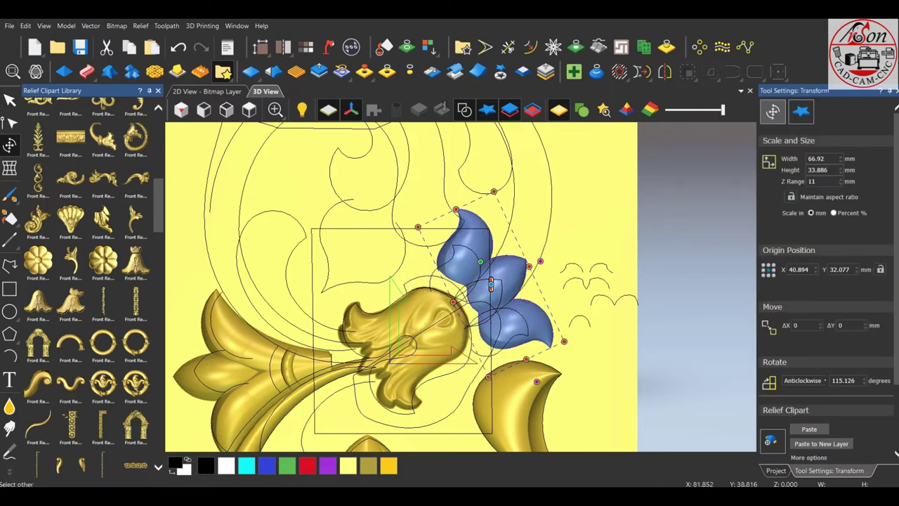
drag(564, 341, 526, 314)
scroll(489, 307, up, 2)
drag(469, 252, 465, 301)
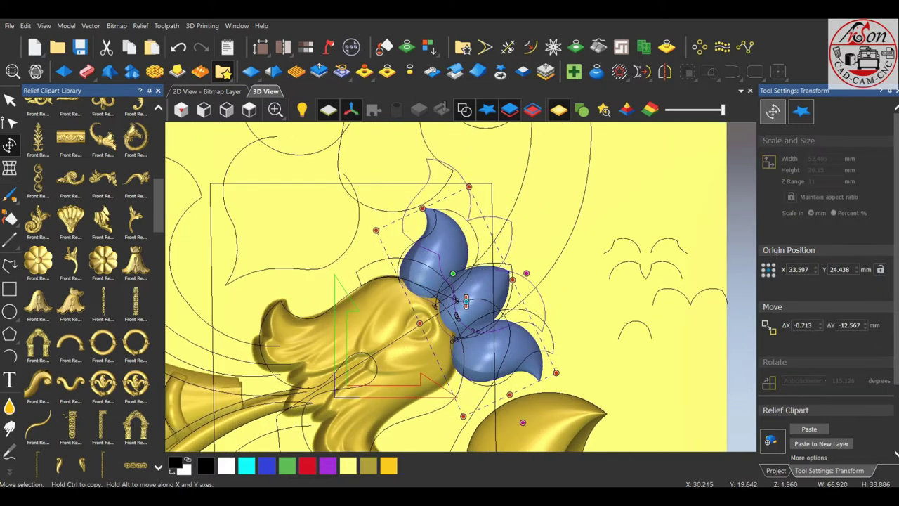
- Check the petals in perspective and stretch them slightly taller, to about 29.3 mm
scroll(466, 301, down, 1)
scroll(466, 302, down, 1)
scroll(435, 283, up, 3)
scroll(435, 283, up, 1)
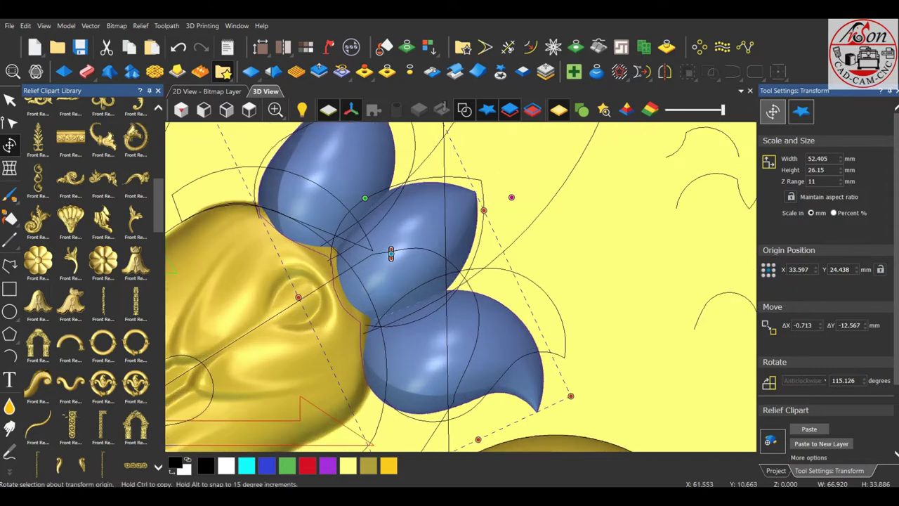
scroll(439, 277, down, 3)
middle_drag(438, 276, 425, 293)
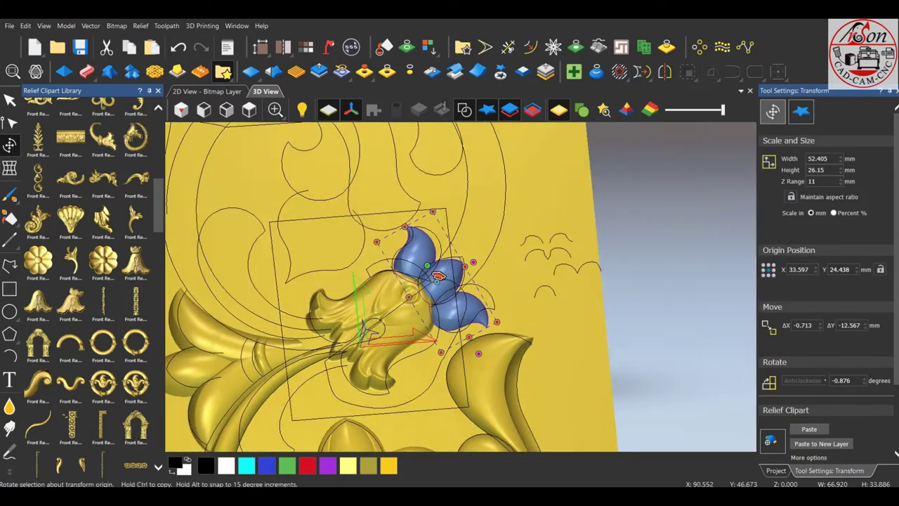
scroll(466, 266, up, 2)
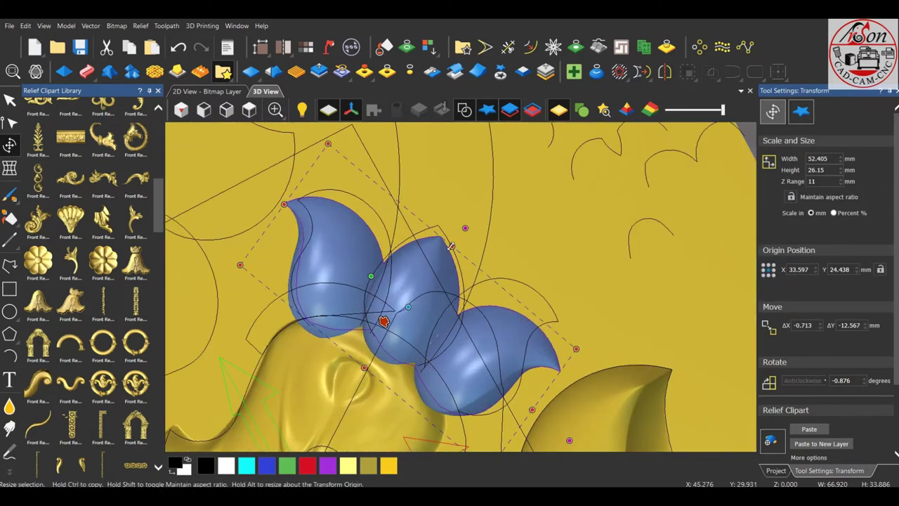
drag(452, 246, 459, 228)
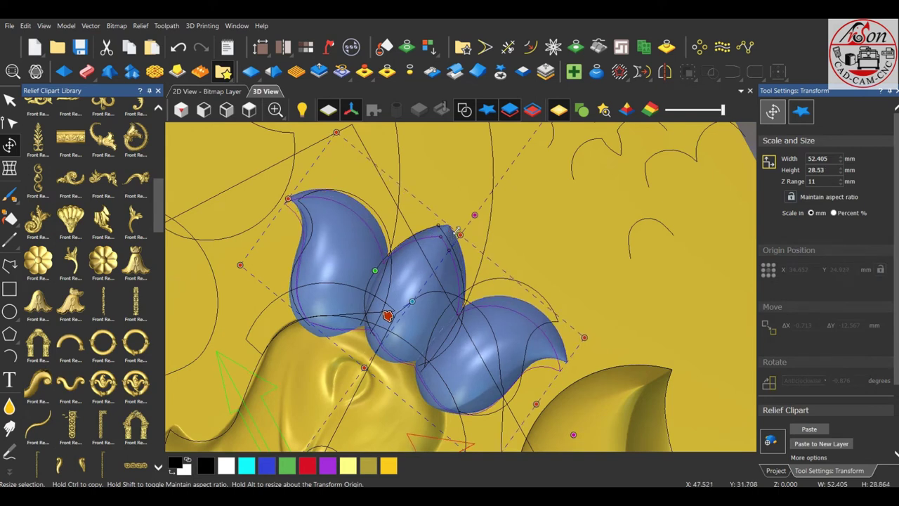
- In top-down view, nudge the petals into final position and merge them into Relief Layer 4
click(249, 110)
click(226, 109)
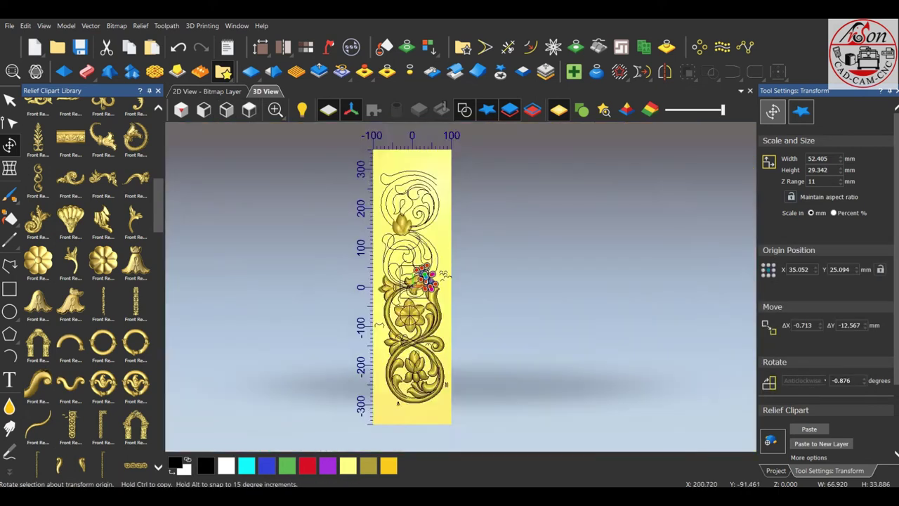
scroll(389, 228, up, 2)
scroll(336, 266, up, 2)
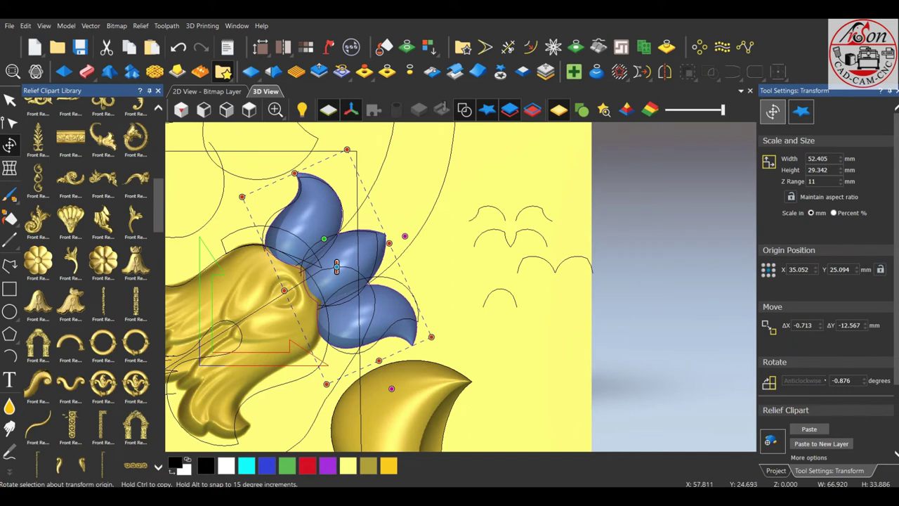
scroll(337, 266, up, 2)
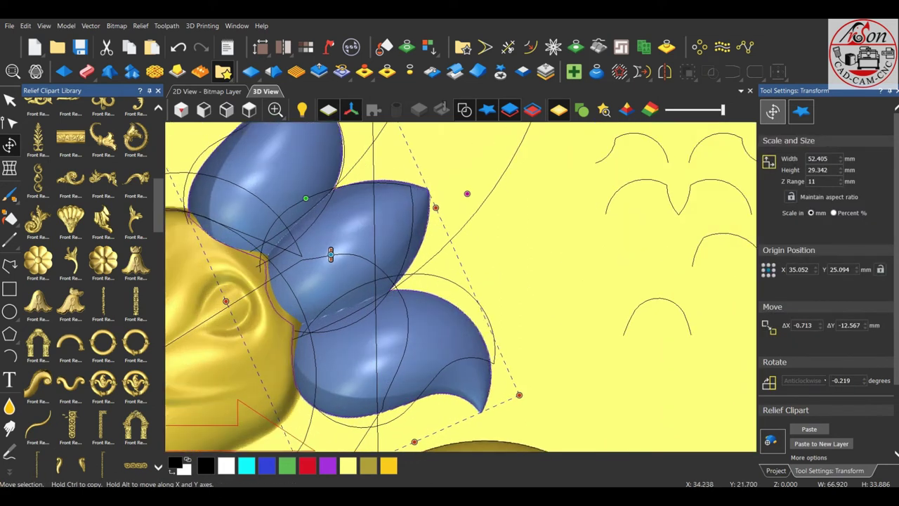
drag(330, 254, 325, 256)
scroll(406, 274, down, 2)
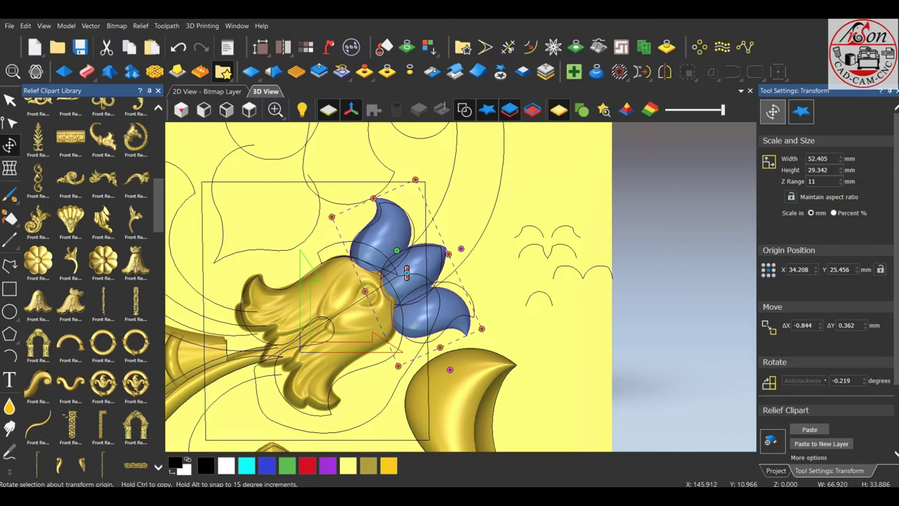
key(Return)
scroll(406, 274, down, 3)
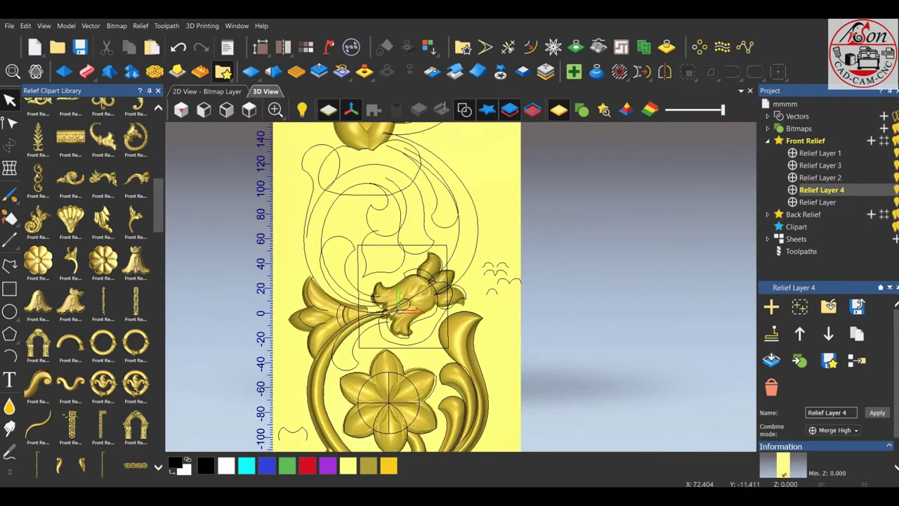
- Select the outline around the lower flower and widen its box to the right
scroll(410, 313, up, 1)
scroll(410, 313, up, 1)
click(486, 279)
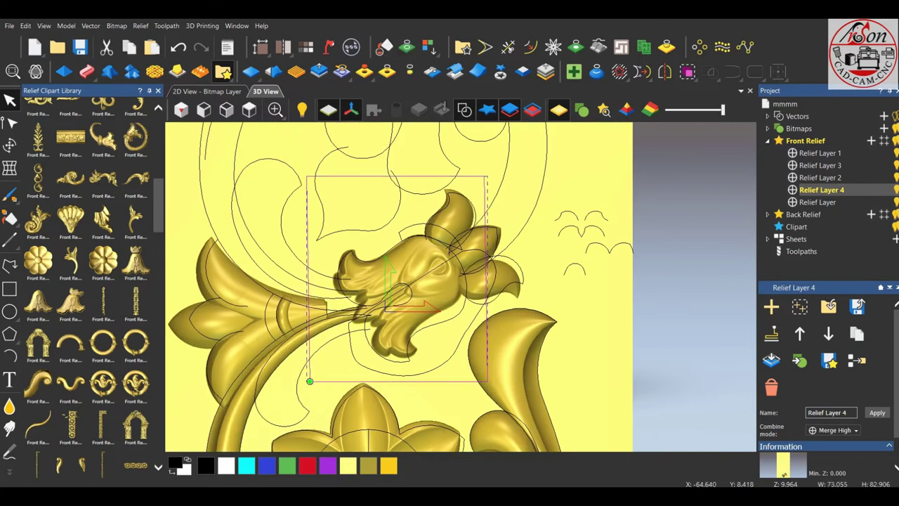
click(486, 279)
drag(488, 279, 527, 279)
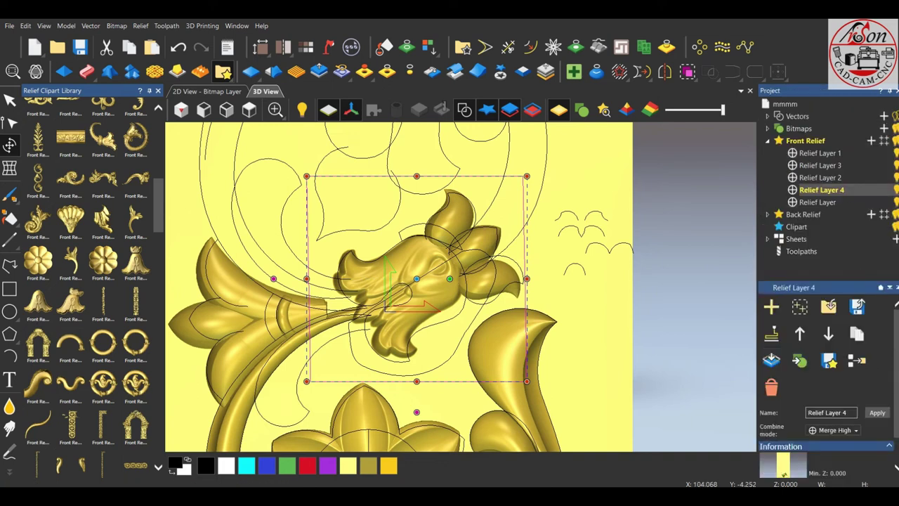
scroll(485, 288, down, 1)
click(499, 215)
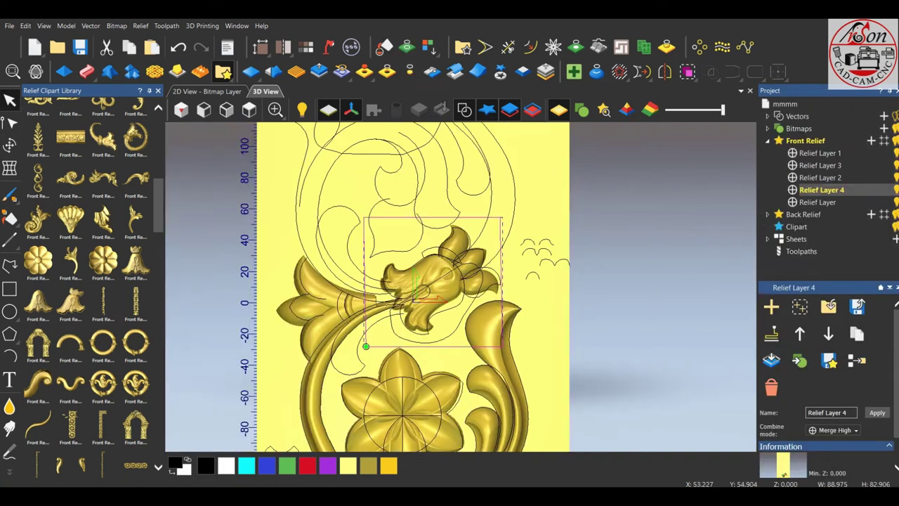
scroll(500, 210, down, 2)
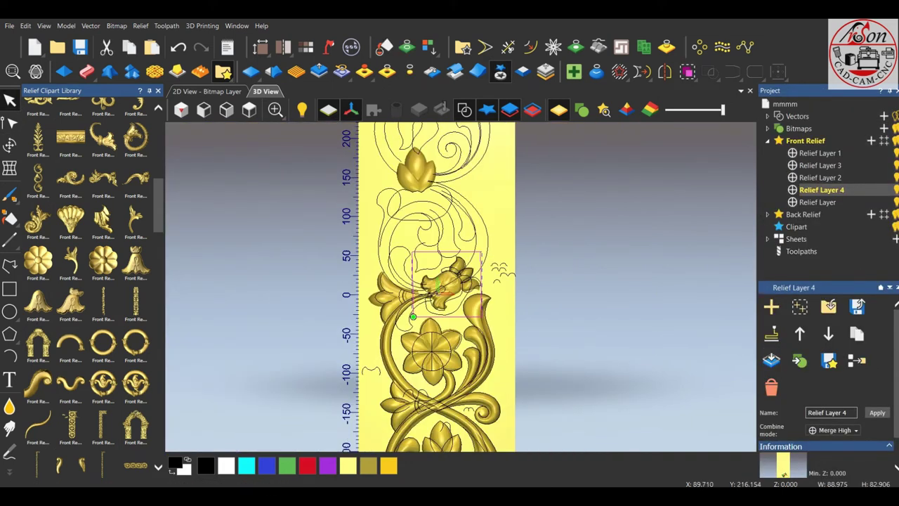
- Copy the lower flower relief up to the panel's top and apply the transform
click(501, 71)
scroll(452, 258, up, 2)
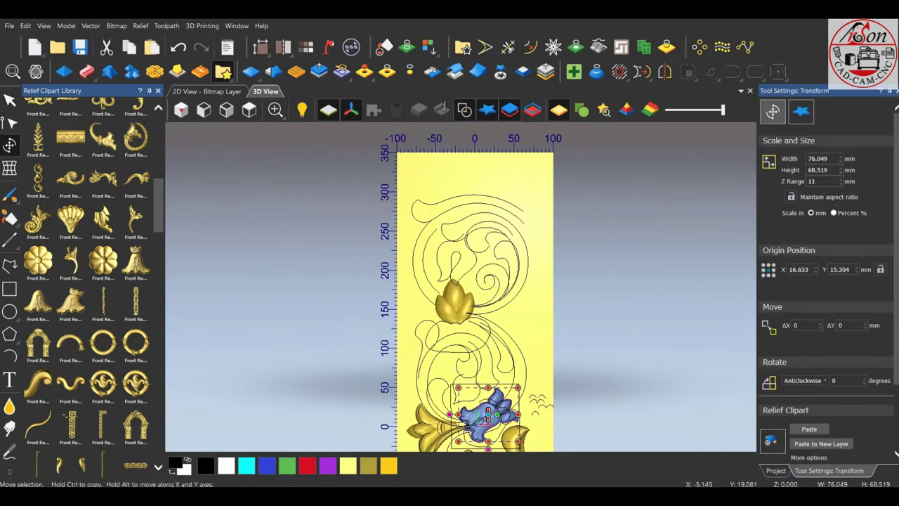
ctrl+drag(470, 412, 425, 167)
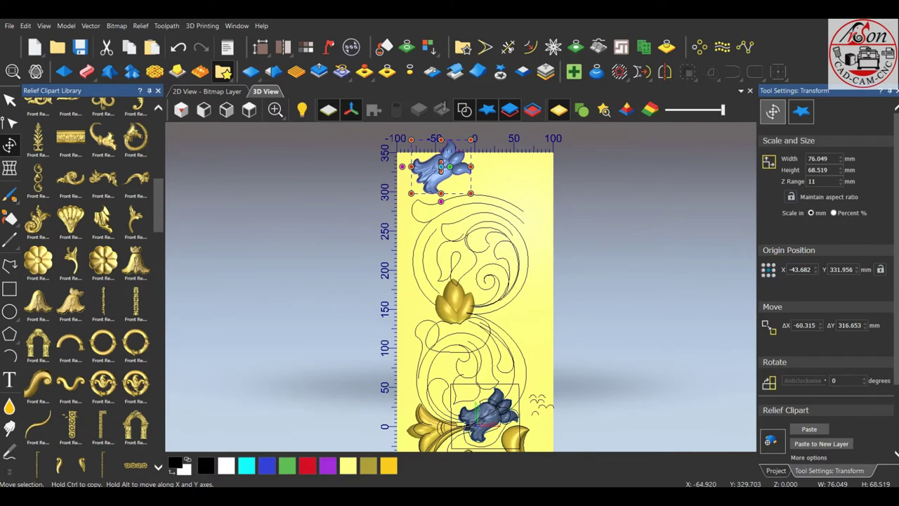
scroll(487, 408, up, 1)
scroll(488, 408, up, 1)
click(488, 406)
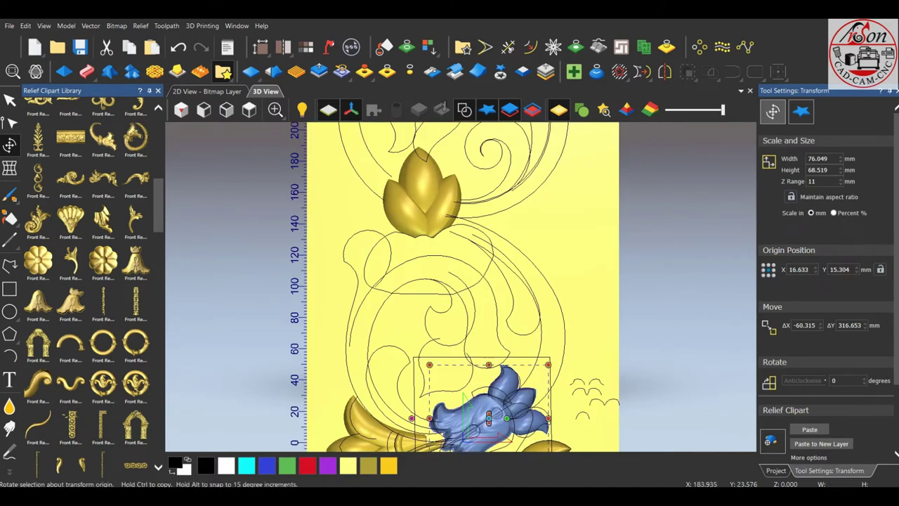
key(Return)
scroll(448, 256, down, 1)
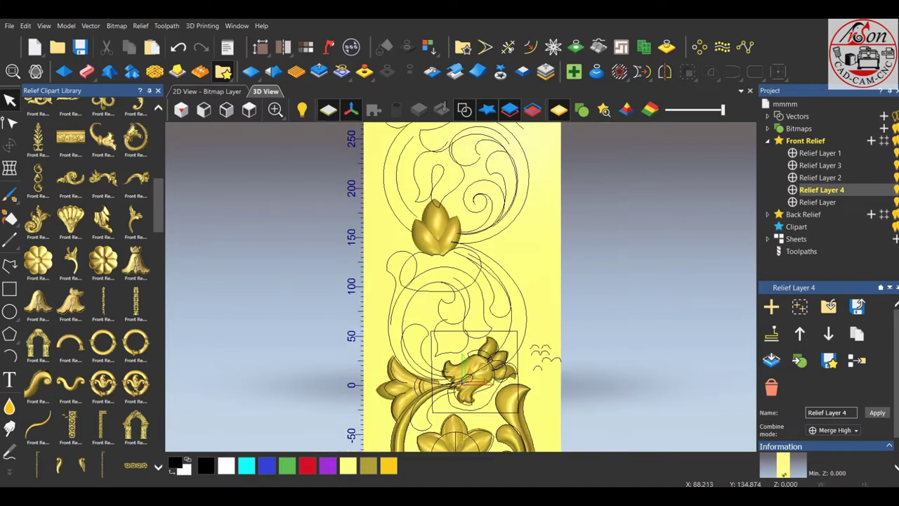
scroll(461, 287, down, 1)
scroll(490, 364, up, 1)
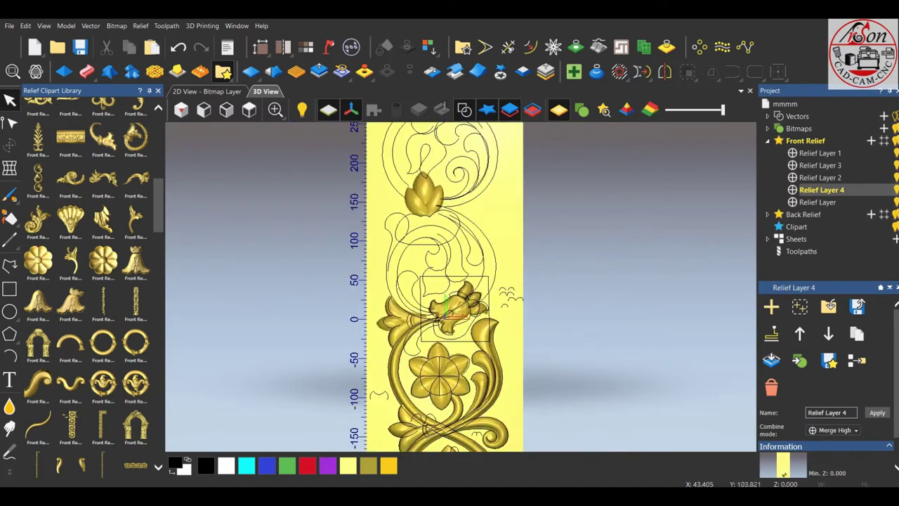
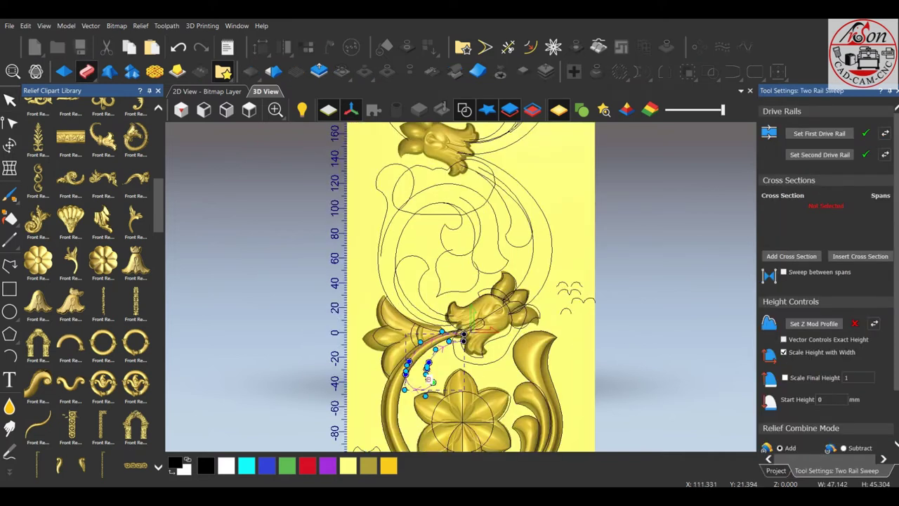
- Choose the small arc as the sweep cross-section and enable Scale Final Height
scroll(570, 331, up, 1)
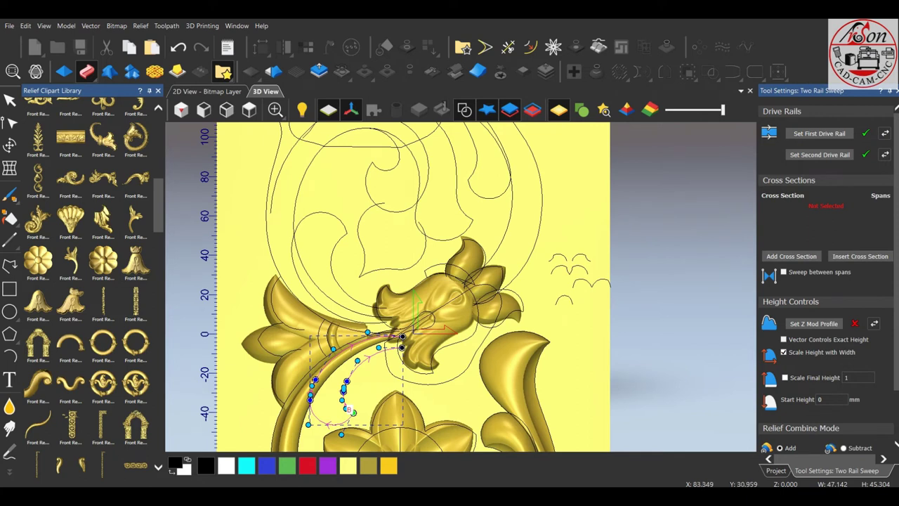
click(574, 269)
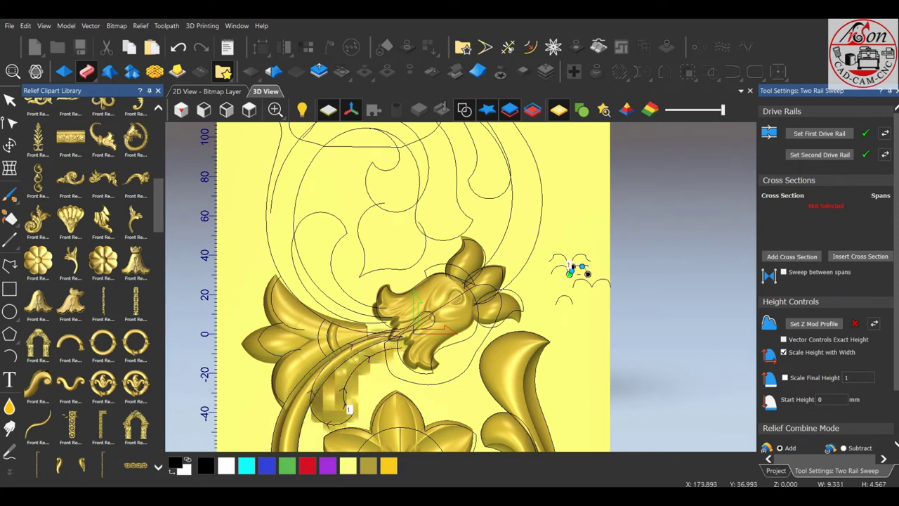
scroll(347, 409, up, 1)
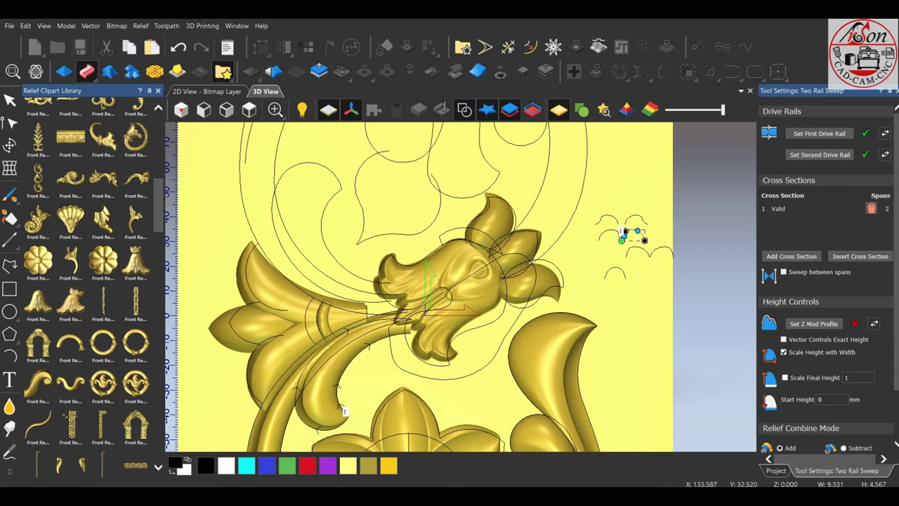
click(344, 410)
click(618, 235)
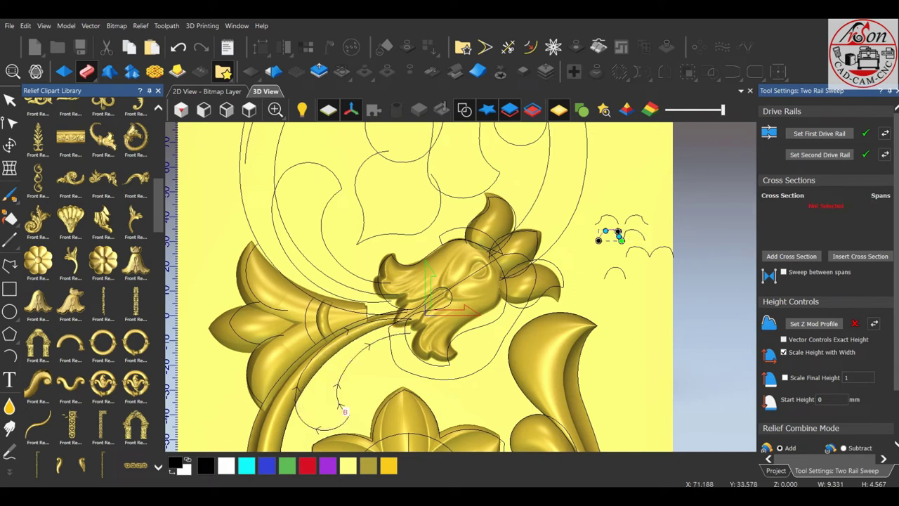
middle_drag(618, 234, 622, 291)
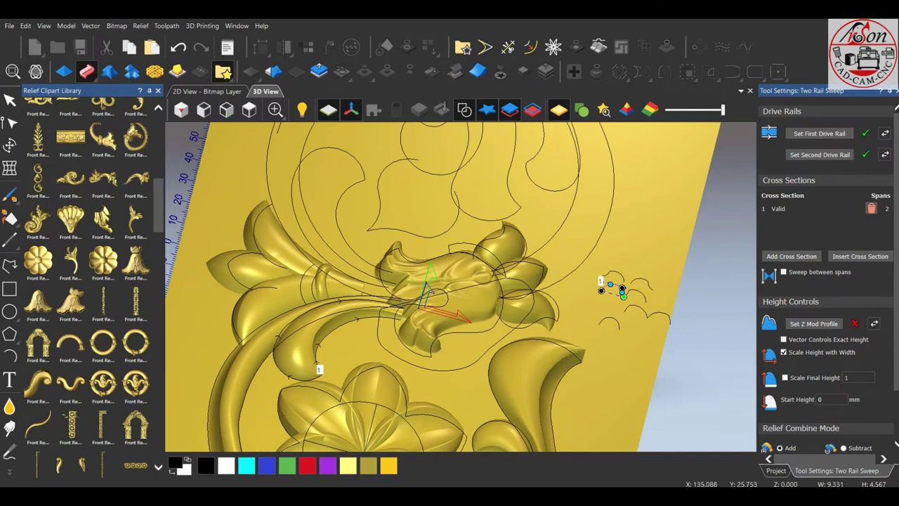
scroll(826, 281, down, 2)
scroll(457, 305, up, 2)
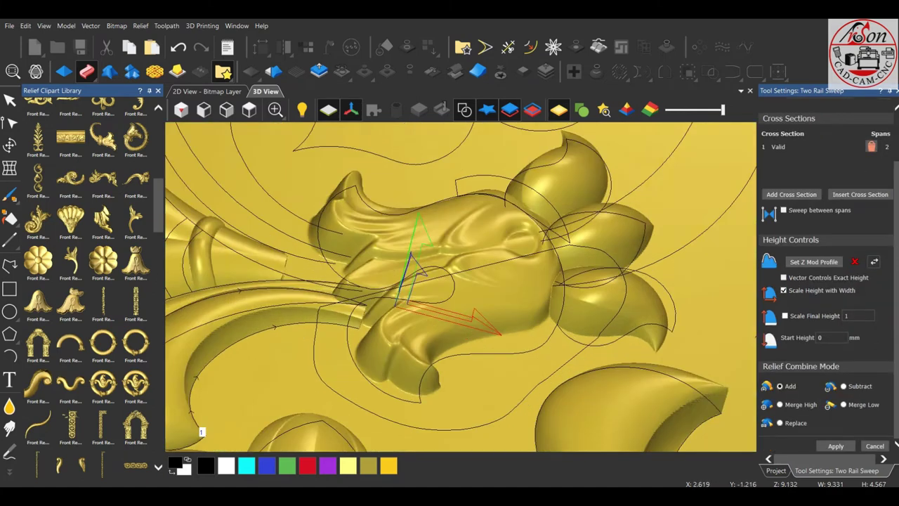
scroll(457, 306, up, 2)
scroll(457, 295, up, 2)
scroll(457, 295, up, 2)
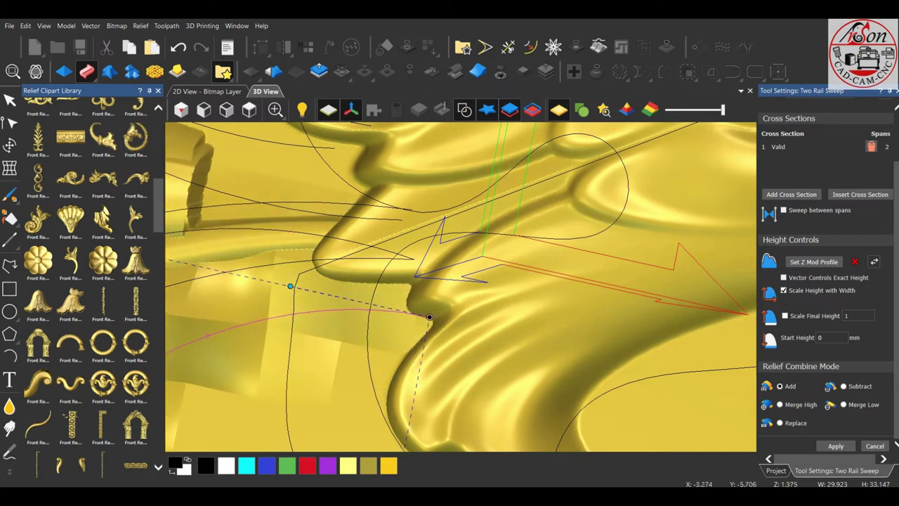
scroll(456, 306, down, 2)
scroll(457, 305, down, 2)
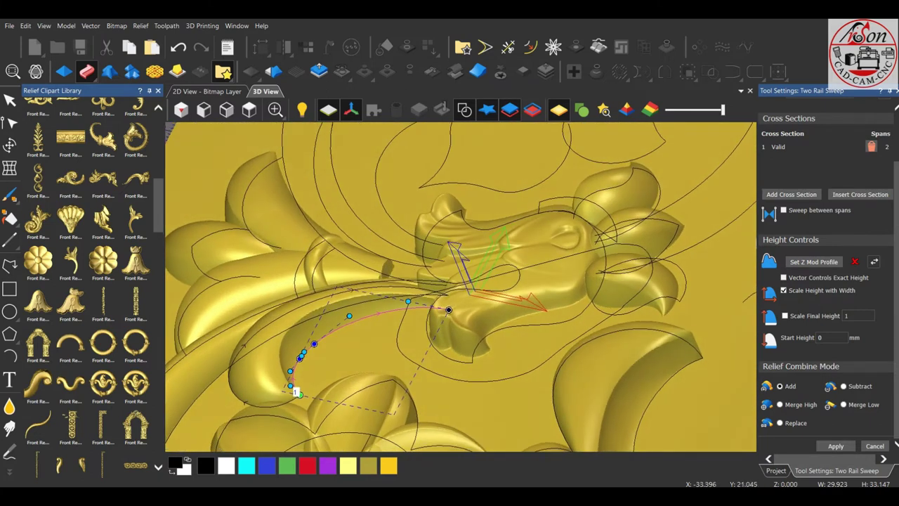
click(785, 315)
text(1)
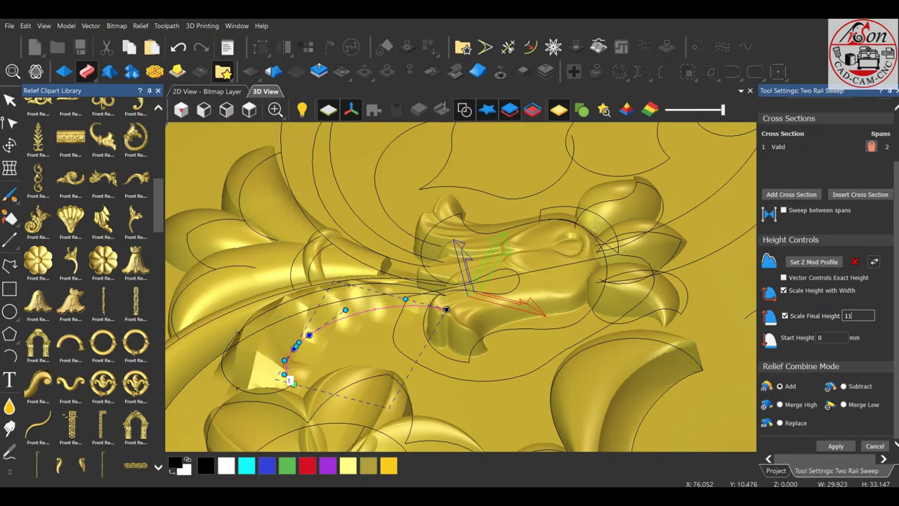
scroll(460, 287, down, 2)
- Move the rail's end node up onto the flower bell and check the reshaped rail
middle_drag(608, 248, 518, 190)
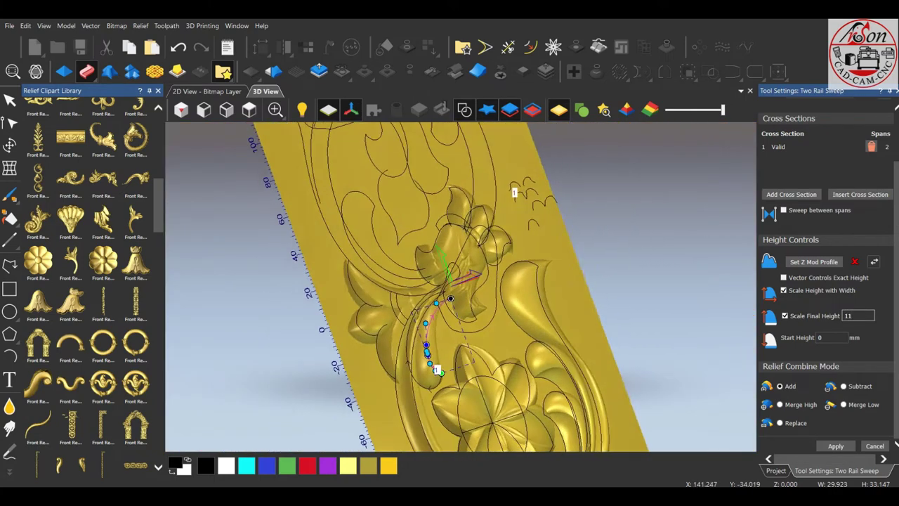
scroll(518, 187, up, 3)
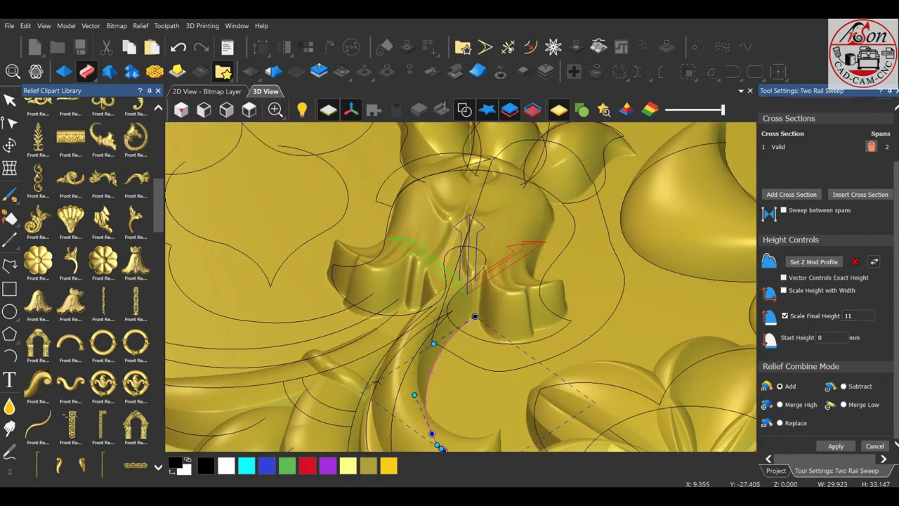
middle_drag(463, 295, 393, 281)
mouse_move(449, 295)
middle_down()
mouse_move(393, 267)
mouse_move(450, 302)
mouse_move(422, 309)
mouse_move(475, 314)
middle_up()
scroll(447, 307, up, 3)
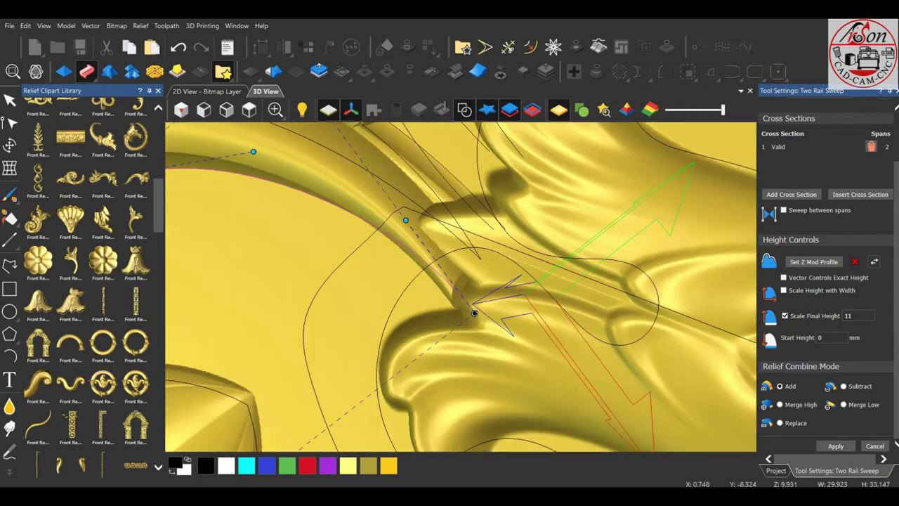
scroll(475, 313, down, 2)
mouse_move(469, 303)
mouse_down()
mouse_move(473, 269)
mouse_move(490, 295)
mouse_up()
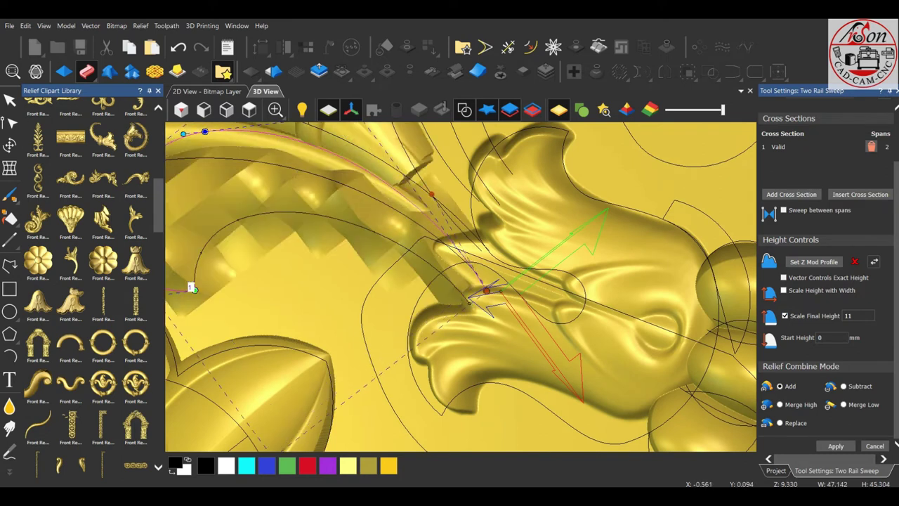
scroll(490, 295, down, 2)
middle_drag(490, 295, 475, 291)
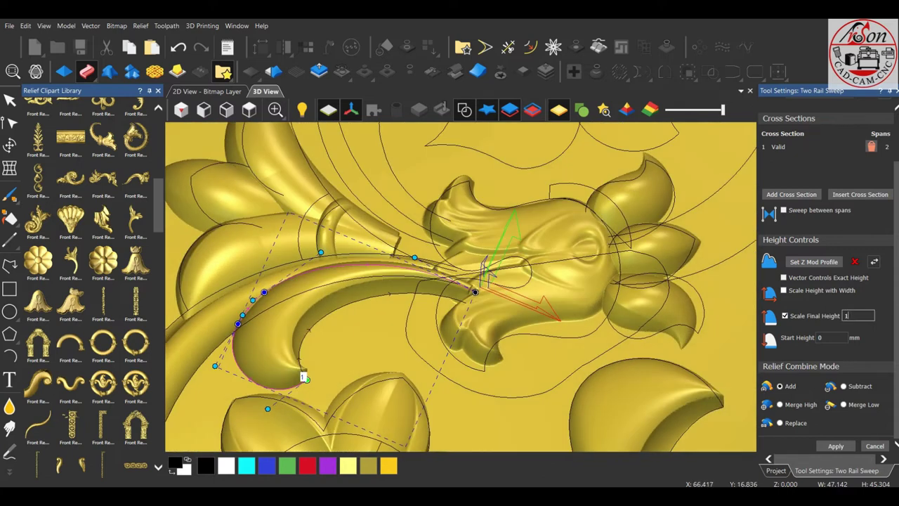
- Set final height 8, choose Merge High, and apply the sweep
text(8)
scroll(430, 276, up, 2)
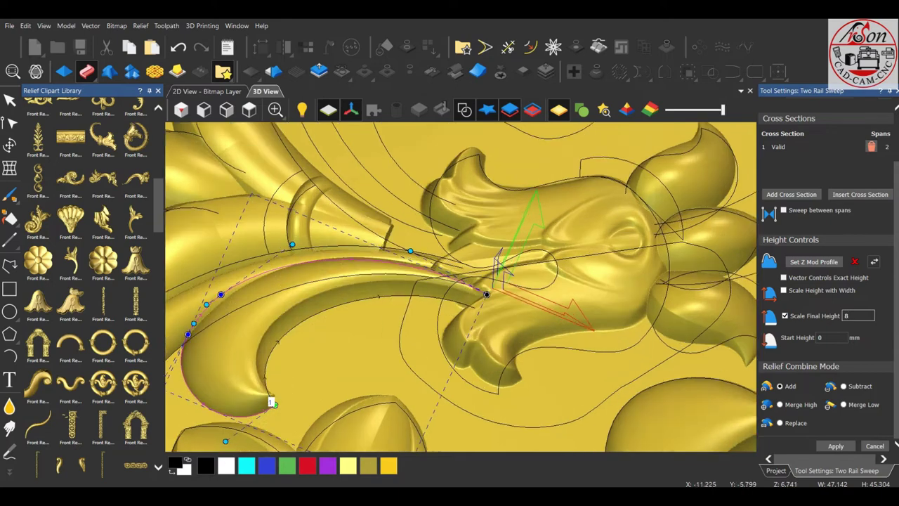
scroll(461, 287, up, 2)
mouse_move(460, 286)
middle_down()
mouse_move(492, 295)
mouse_move(478, 267)
middle_up()
scroll(492, 295, down, 2)
scroll(478, 267, up, 2)
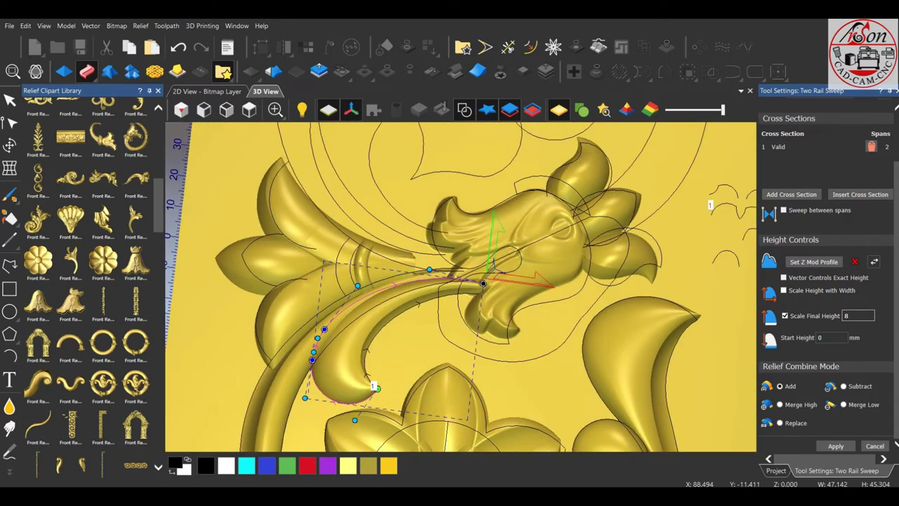
click(782, 405)
click(836, 446)
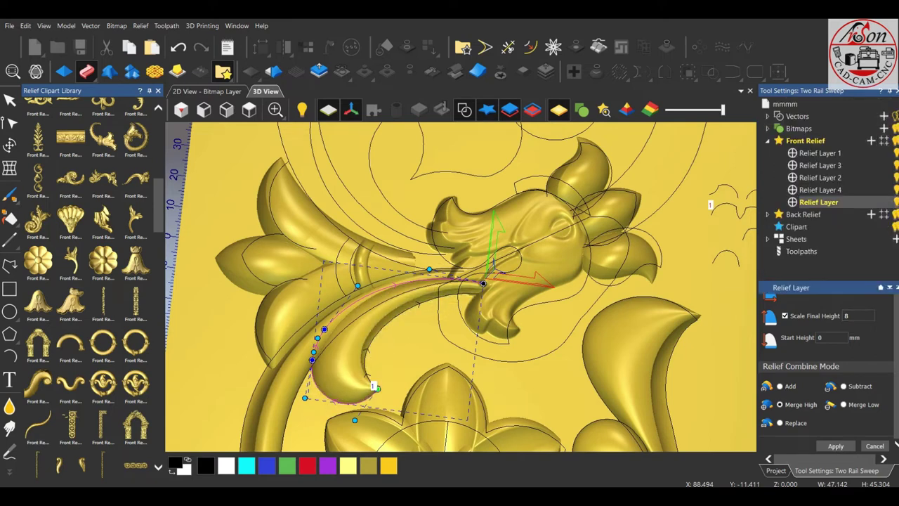
- Select the scroll curve above the flower and shift its end node onto the flower bell
click(249, 109)
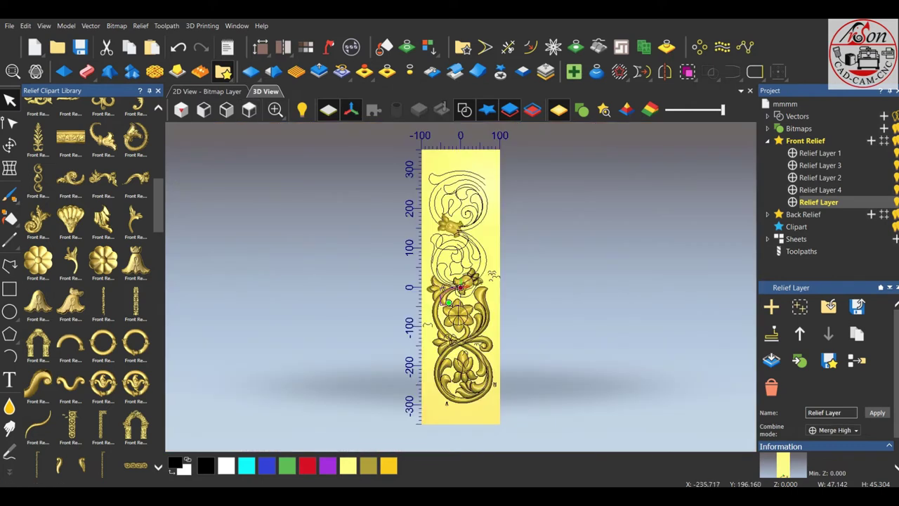
scroll(476, 288, up, 3)
scroll(436, 277, up, 2)
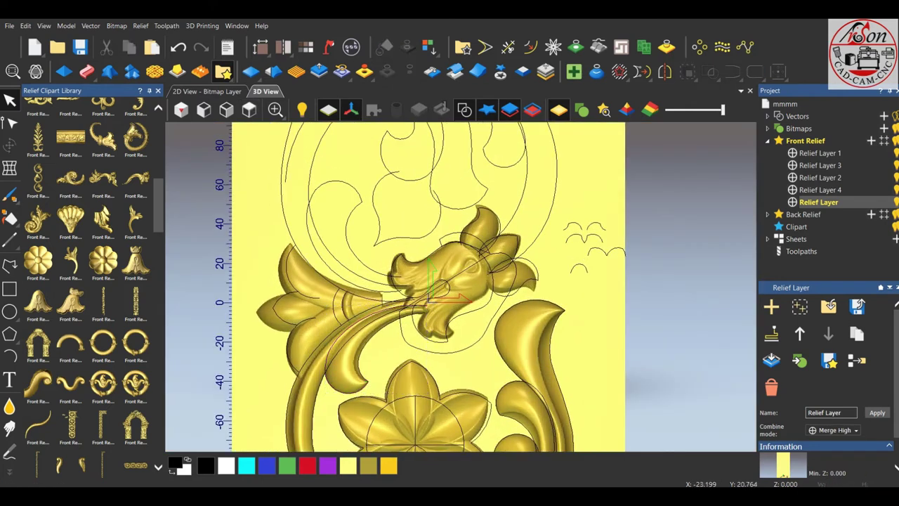
click(372, 261)
scroll(449, 274, up, 2)
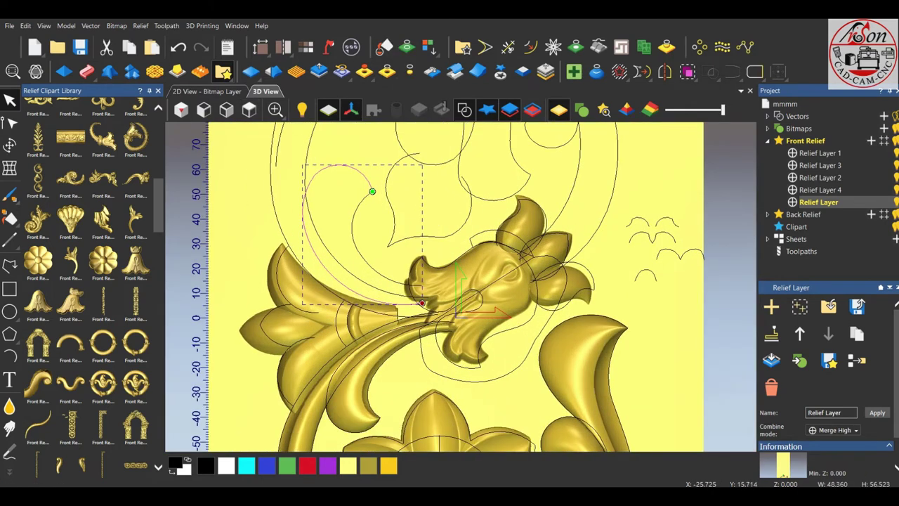
scroll(426, 211, up, 3)
scroll(426, 267, up, 2)
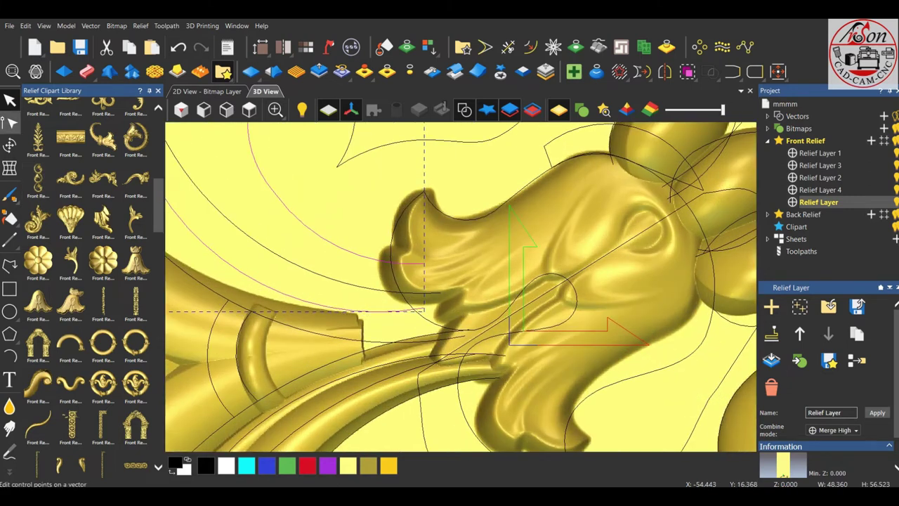
click(10, 122)
scroll(394, 310, up, 2)
drag(394, 310, 449, 317)
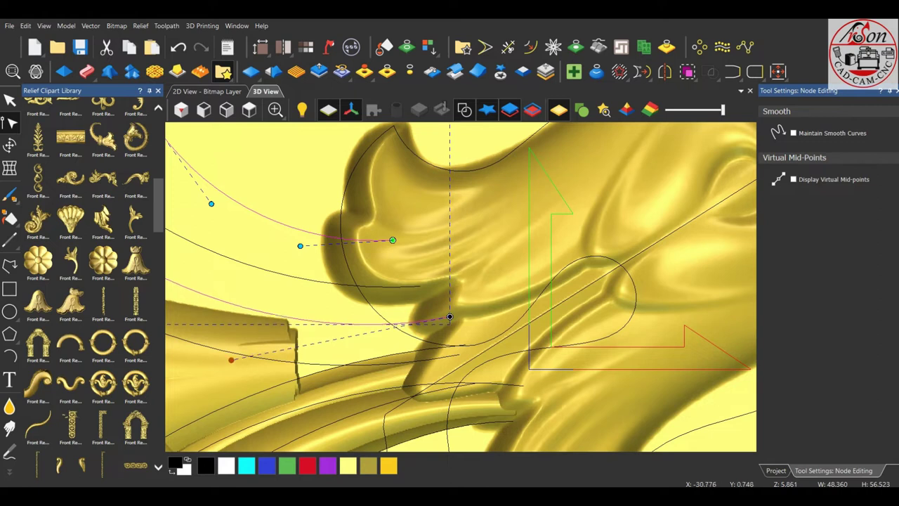
scroll(452, 311, down, 2)
scroll(406, 200, up, 1)
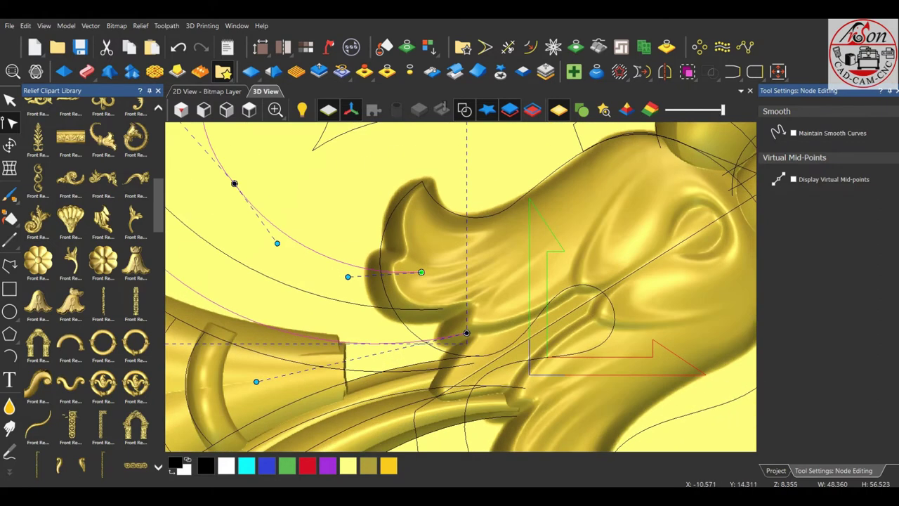
drag(421, 271, 479, 276)
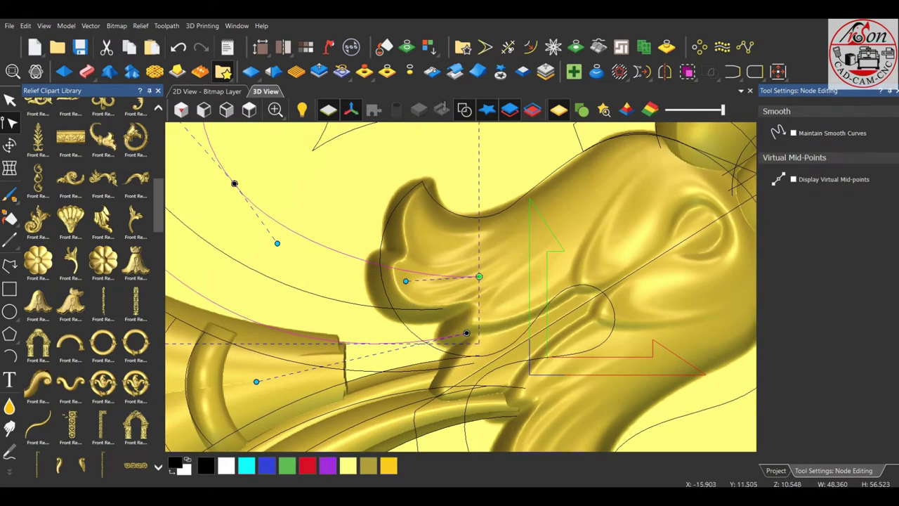
- Adjust the curl's node and handles to smooth and widen it, then finish node editing
drag(405, 280, 370, 301)
drag(466, 332, 488, 314)
mouse_move(278, 363)
mouse_down()
mouse_move(241, 396)
mouse_move(201, 406)
mouse_up()
scroll(460, 287, down, 3)
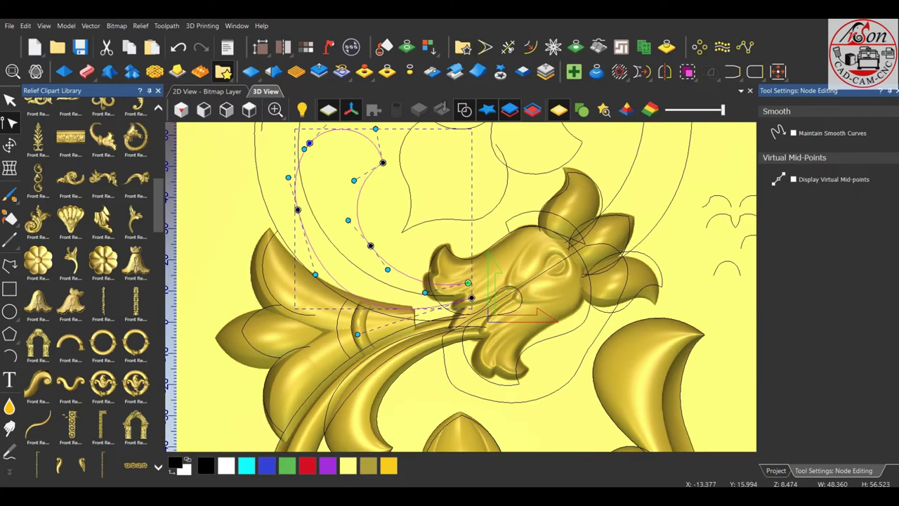
scroll(275, 229, up, 2)
drag(339, 301, 325, 282)
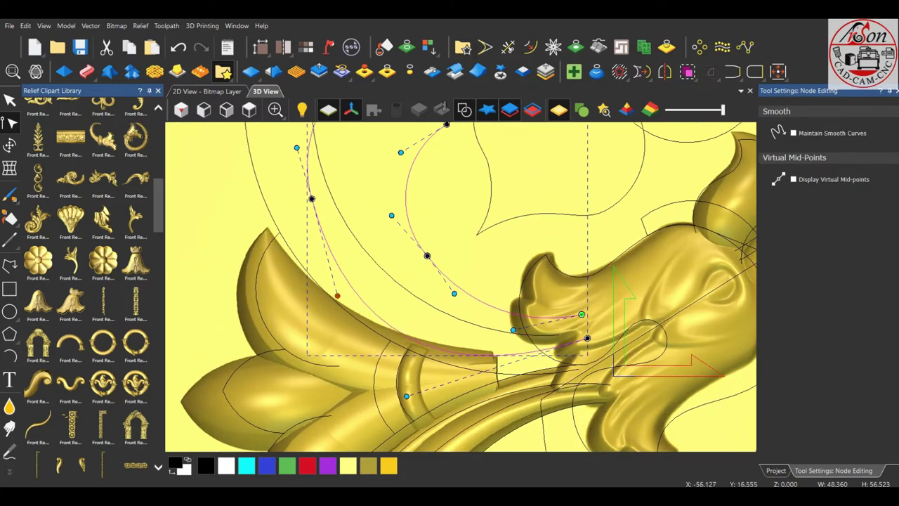
scroll(461, 286, down, 1)
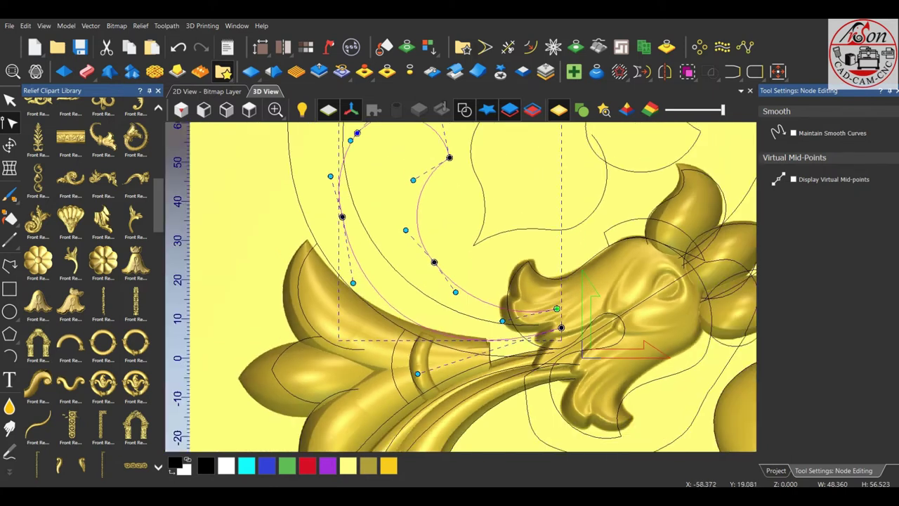
scroll(461, 286, down, 1)
key(Escape)
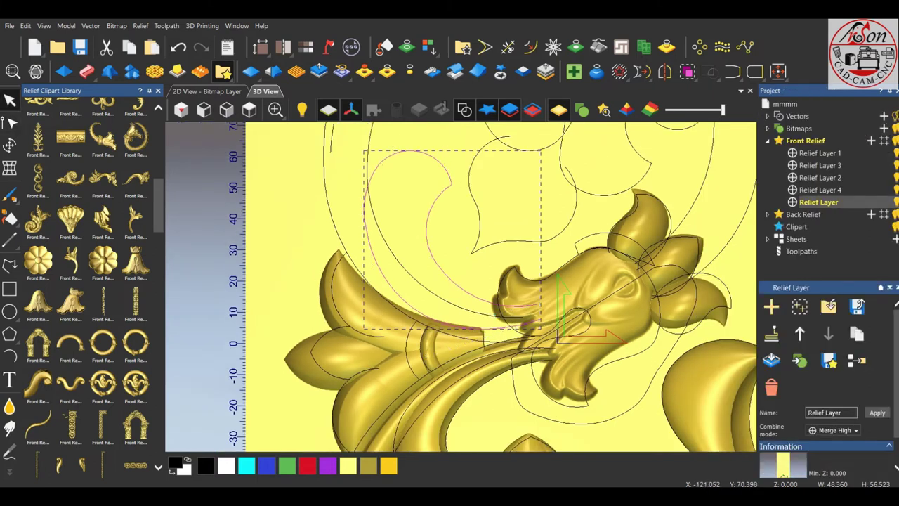
- Reopen Two Rail Sweep and add the small arc as the cross-section
click(87, 71)
scroll(461, 286, down, 2)
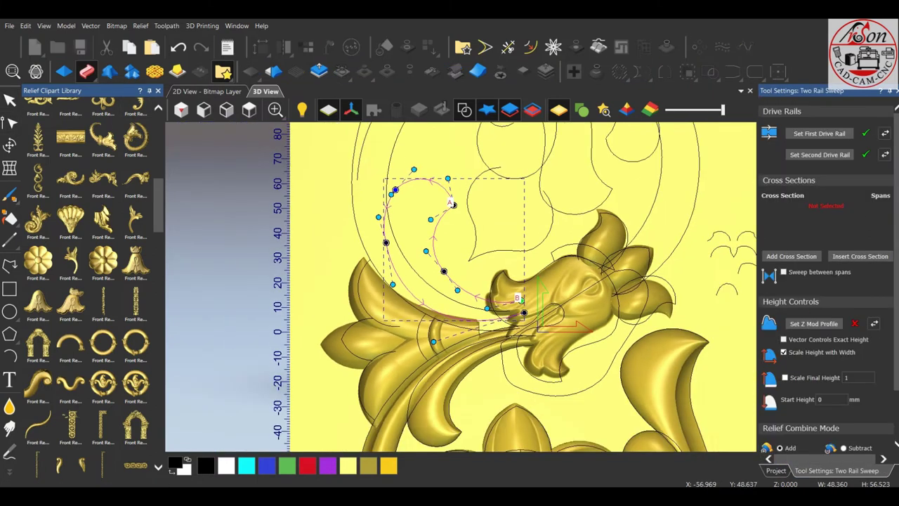
scroll(461, 287, down, 2)
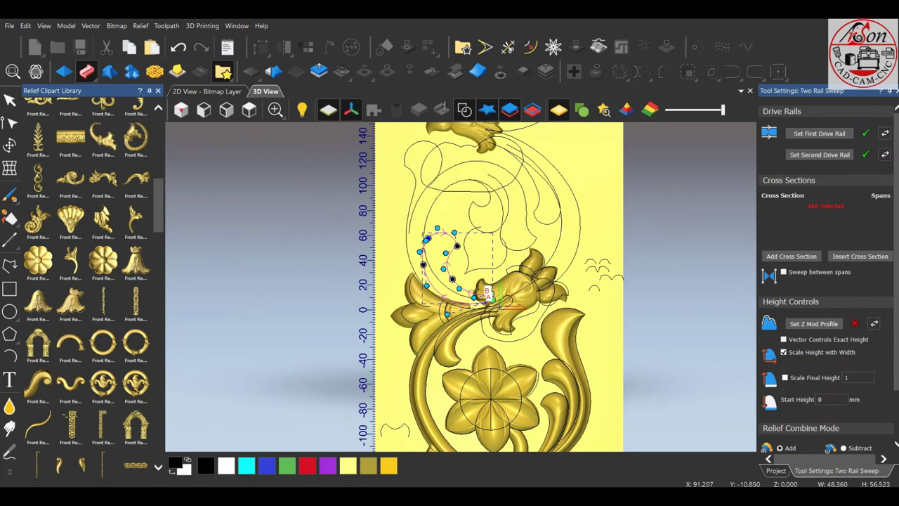
scroll(604, 317, up, 2)
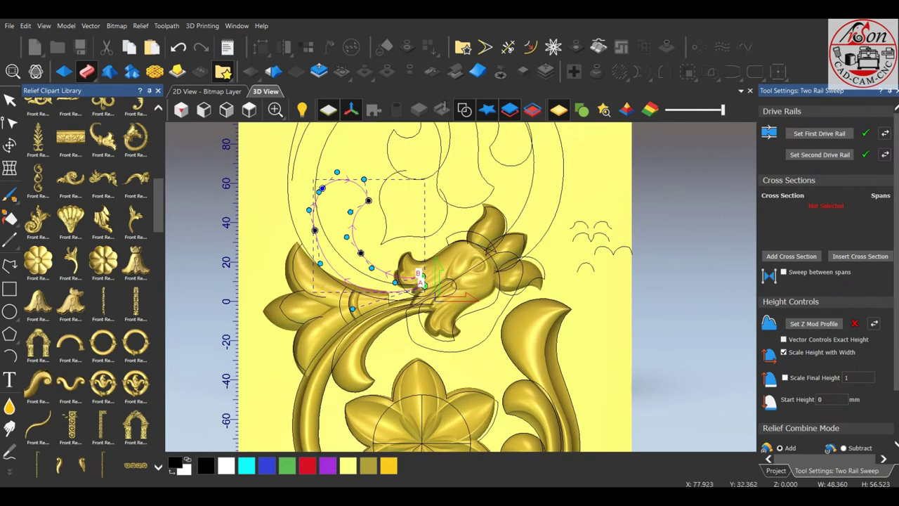
click(585, 236)
click(791, 256)
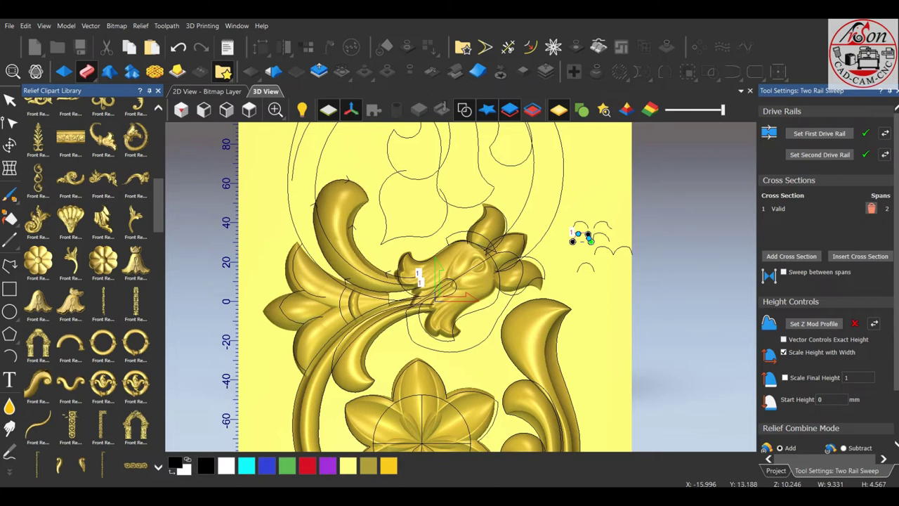
scroll(457, 281, up, 3)
drag(456, 281, 456, 211)
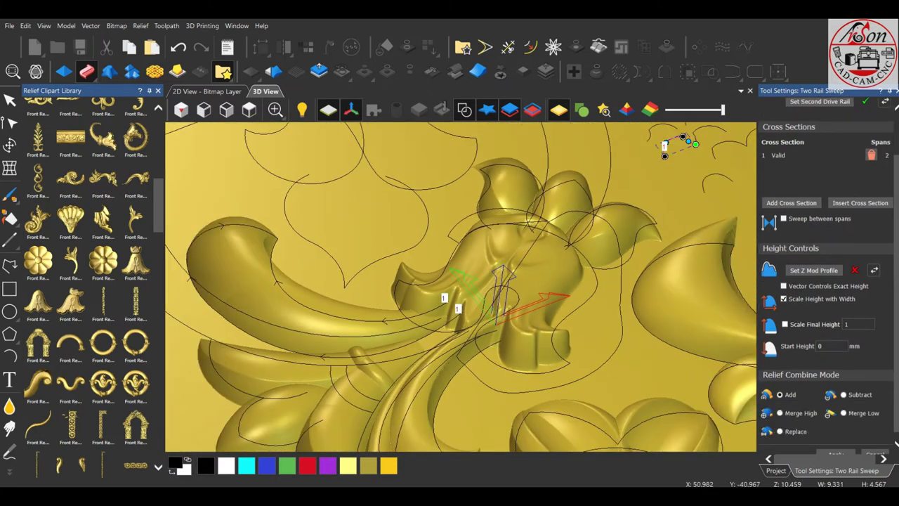
- Scale the sweep to final height 9 with Scale Height with Width turned off
click(784, 323)
double_click(847, 324)
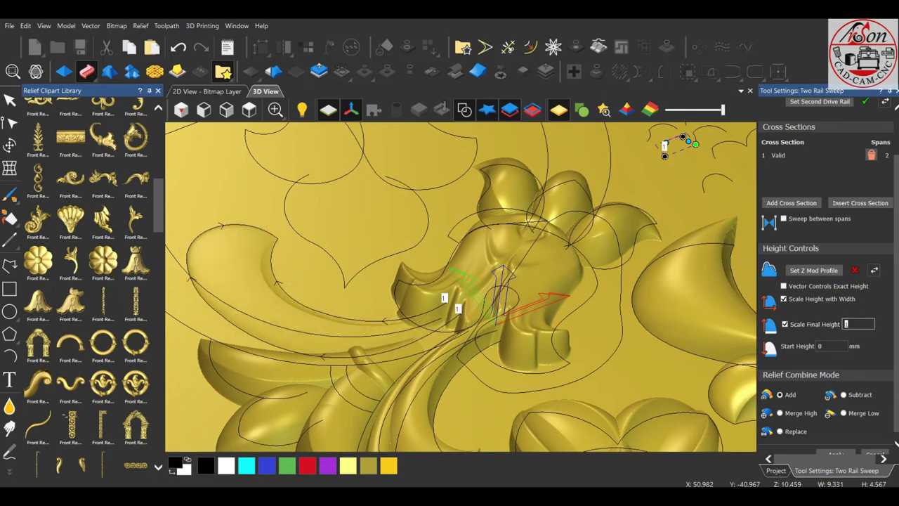
text(9)
click(784, 298)
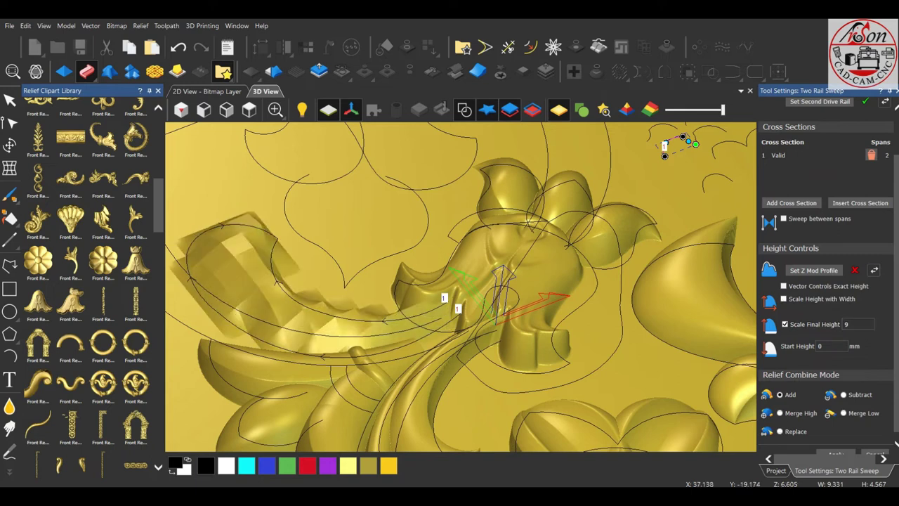
mouse_move(460, 287)
mouse_down()
mouse_move(506, 309)
mouse_move(527, 344)
mouse_move(456, 283)
mouse_up()
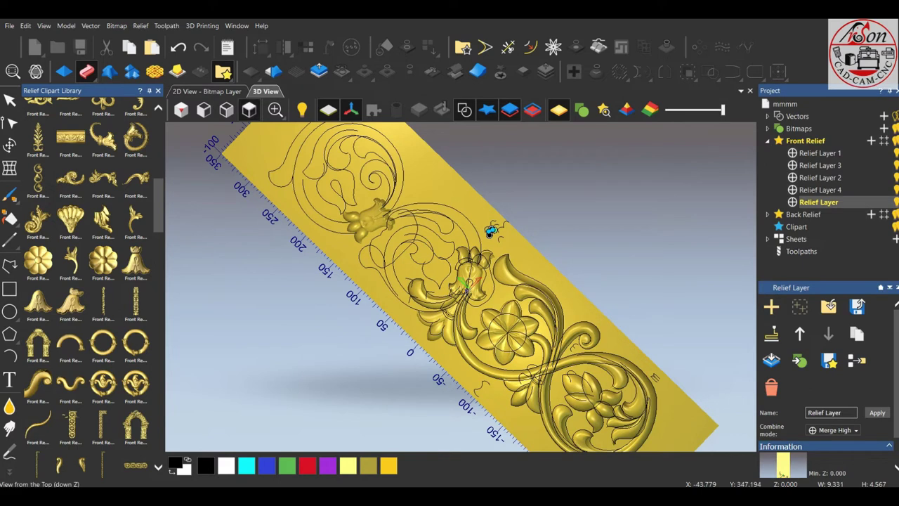
- In top view, toggle each relief layer's visibility to identify its reliefs, then activate Relief Layer 3
click(249, 110)
scroll(492, 281, up, 3)
scroll(491, 281, up, 3)
scroll(475, 272, up, 3)
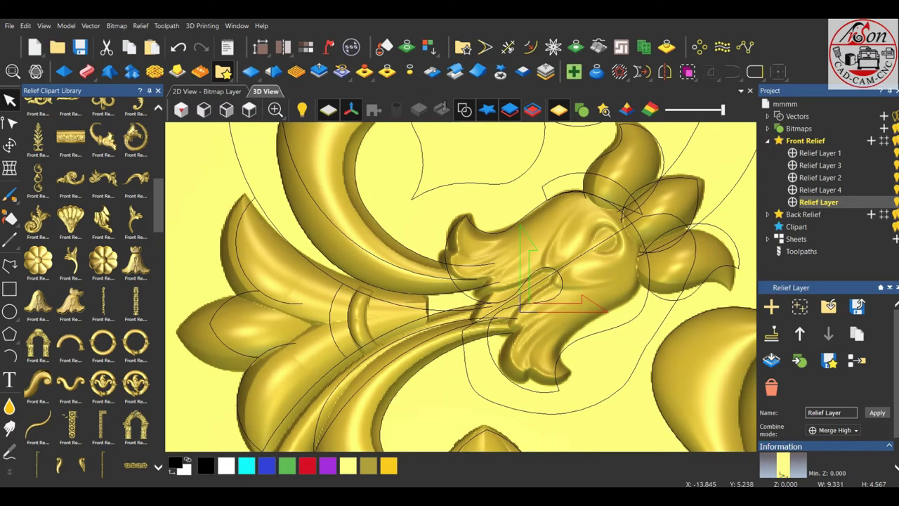
scroll(475, 271, down, 2)
click(793, 202)
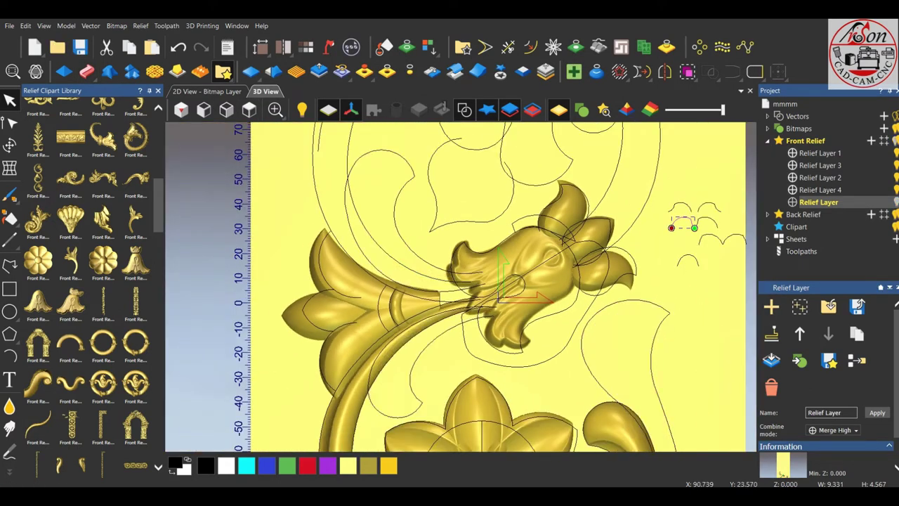
click(792, 201)
click(793, 189)
click(792, 190)
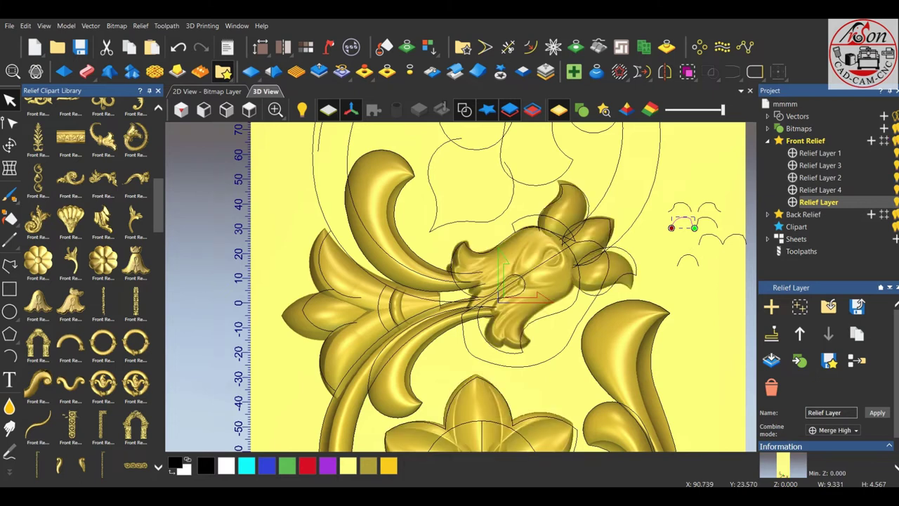
click(793, 177)
click(821, 165)
scroll(451, 286, up, 2)
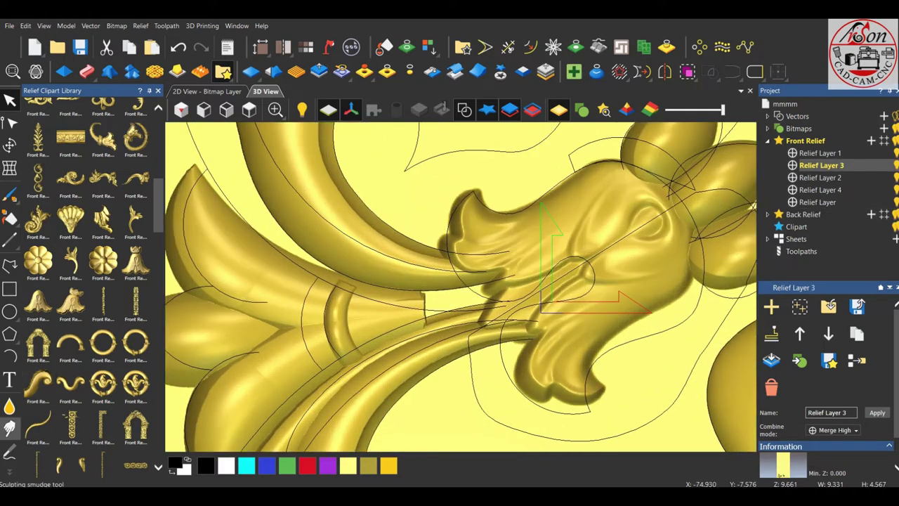
- Smudge away the dark notch and small crease beside the flower head
click(9, 427)
drag(435, 309, 555, 288)
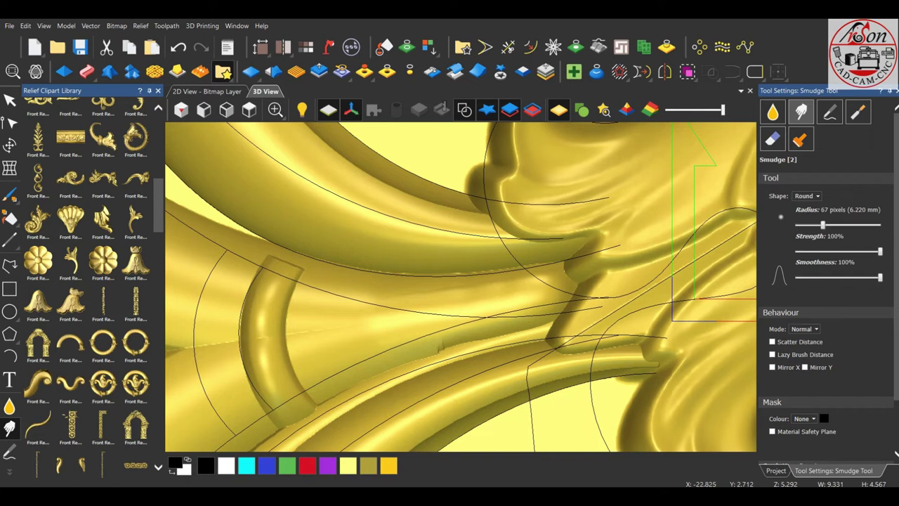
mouse_move(425, 334)
mouse_down()
mouse_move(446, 348)
mouse_move(485, 309)
mouse_up()
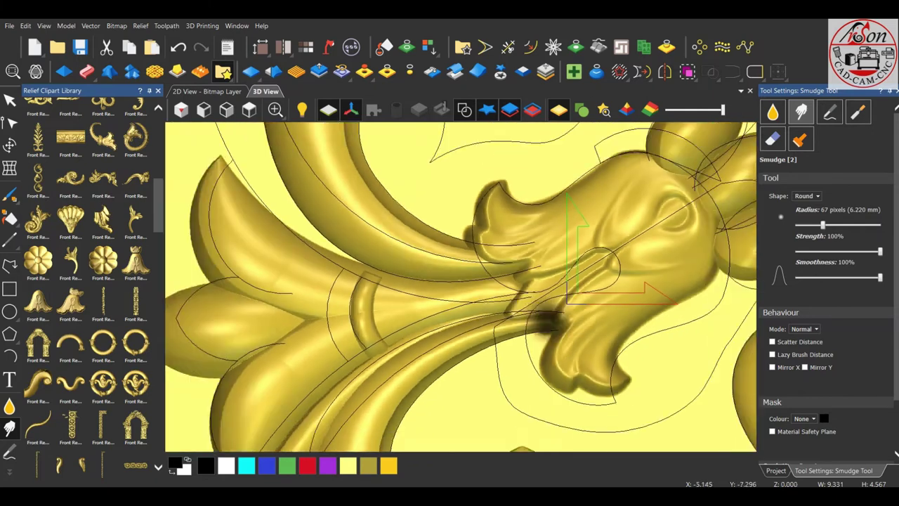
middle_drag(548, 319, 512, 351)
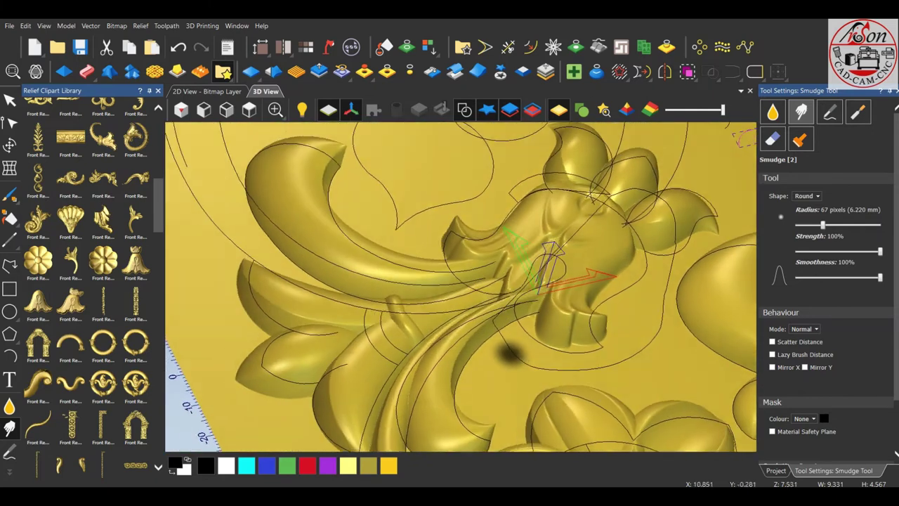
middle_drag(532, 257, 453, 249)
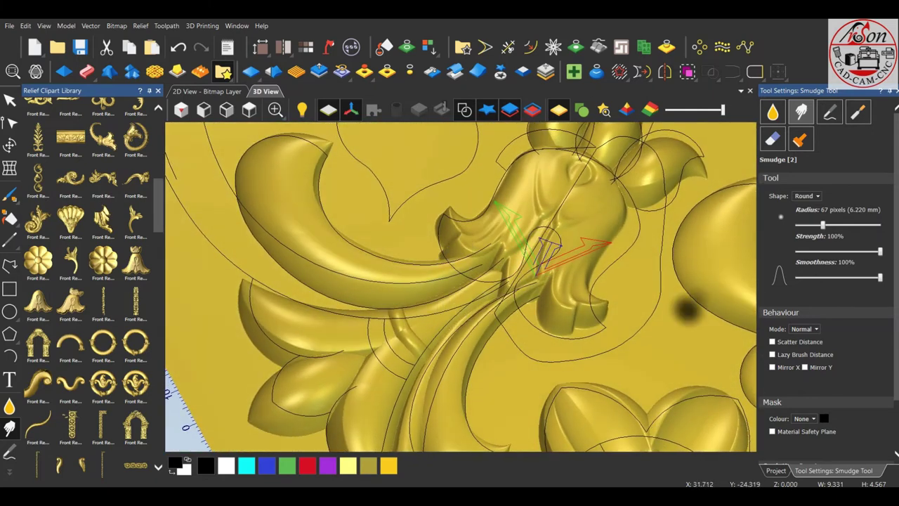
- Lower smudge strength to 80%, smudge along the ridge toward the flower head, then exit
middle_drag(616, 284, 555, 307)
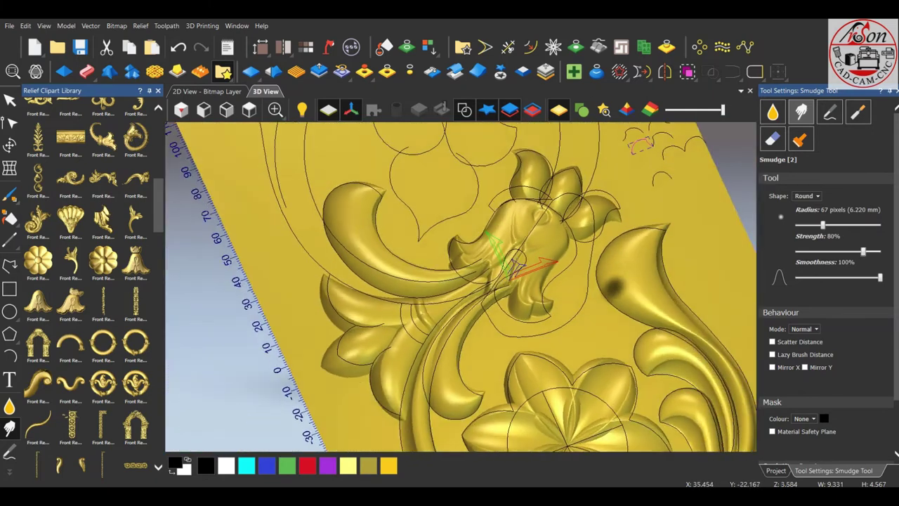
scroll(555, 307, up, 3)
scroll(555, 307, up, 3)
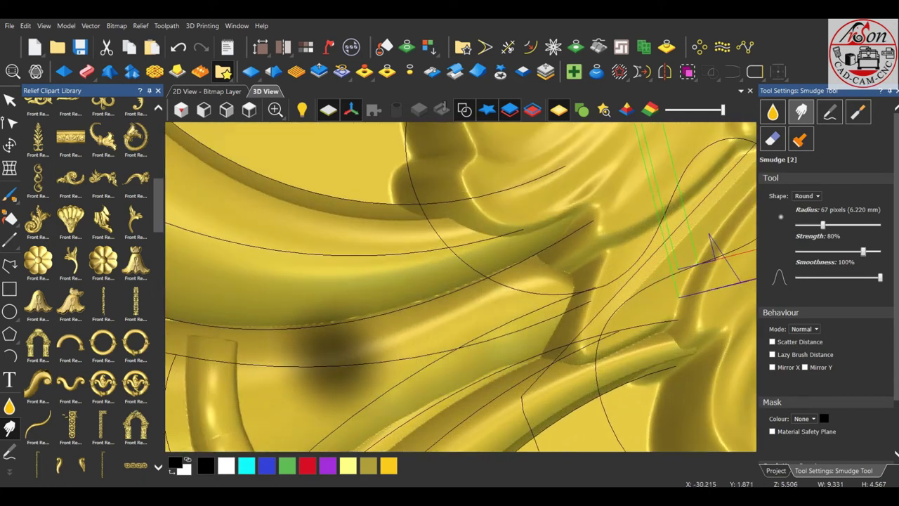
drag(397, 336, 520, 289)
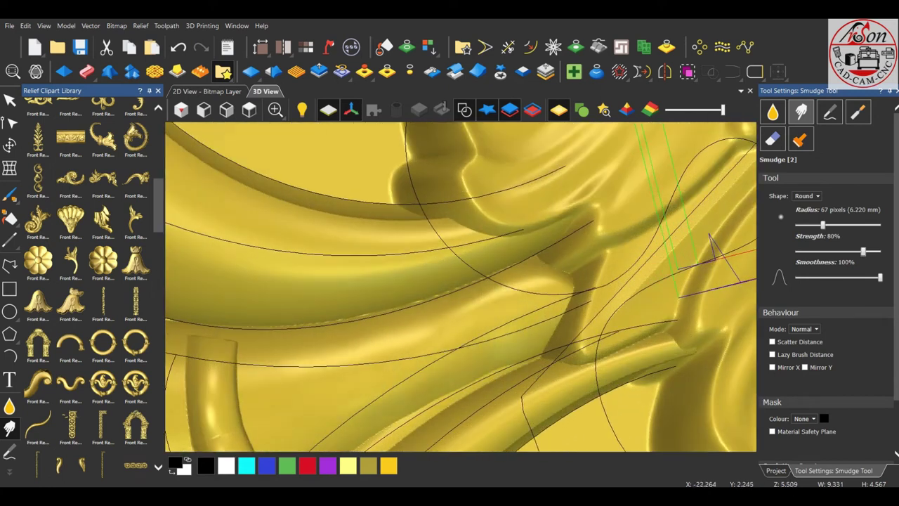
mouse_move(593, 236)
middle_down()
mouse_move(541, 264)
mouse_move(397, 281)
middle_up()
scroll(400, 344, down, 3)
scroll(397, 281, up, 2)
scroll(379, 295, up, 2)
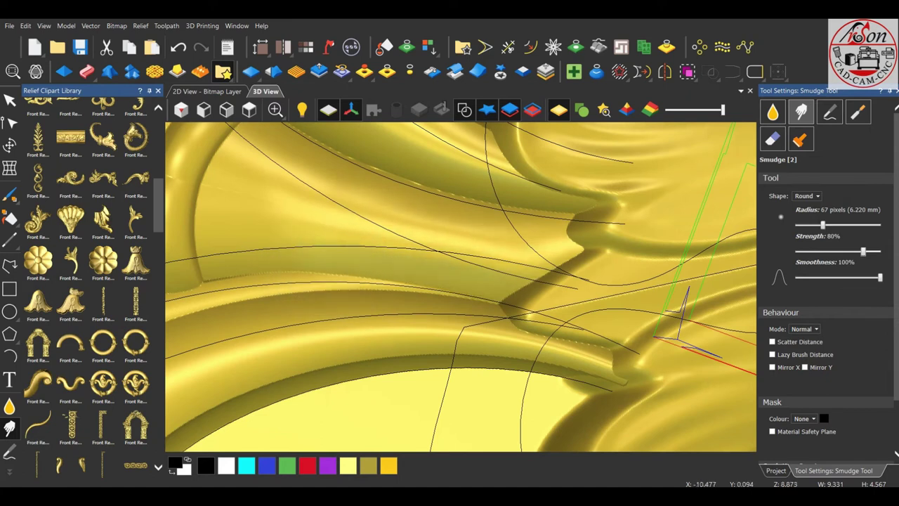
scroll(632, 232, down, 3)
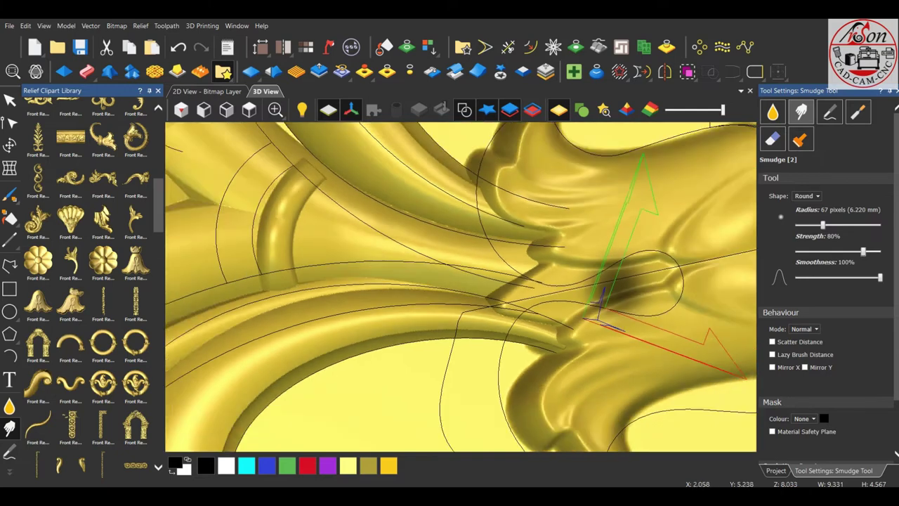
scroll(632, 232, down, 3)
key(Escape)
scroll(632, 231, down, 2)
drag(492, 295, 492, 232)
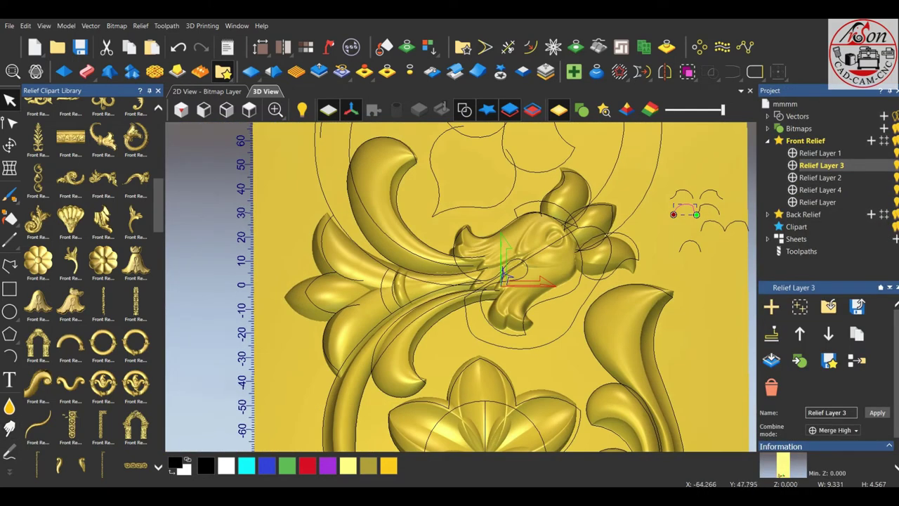
- Select the spiral curve and adjust its end node and control handle
scroll(398, 234, down, 5)
scroll(398, 234, up, 3)
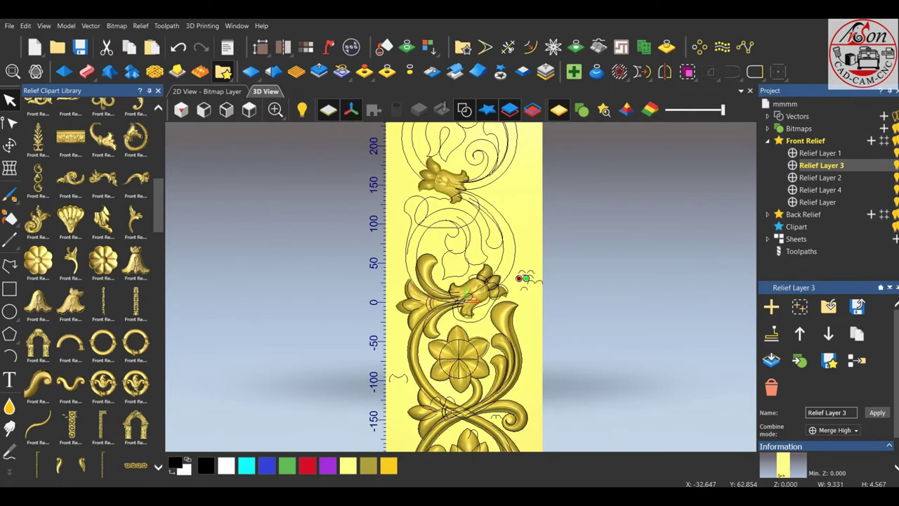
scroll(398, 234, up, 2)
click(380, 223)
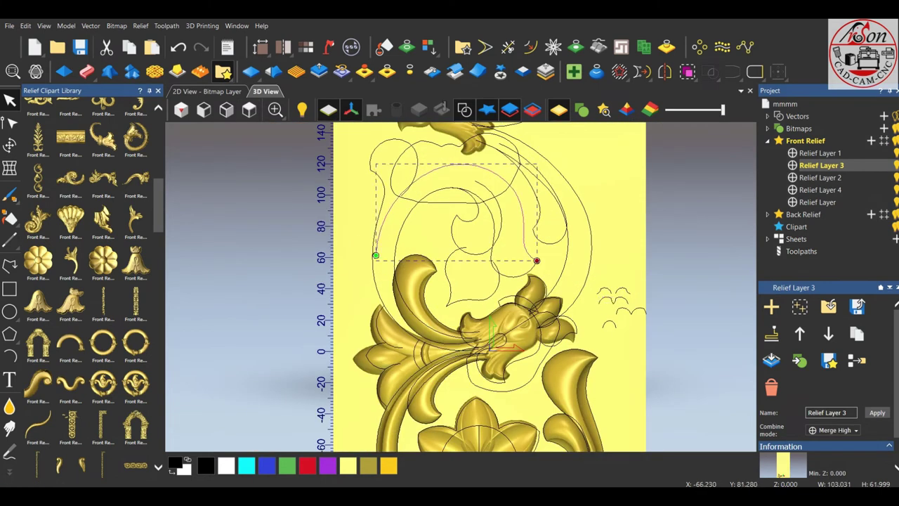
click(395, 280)
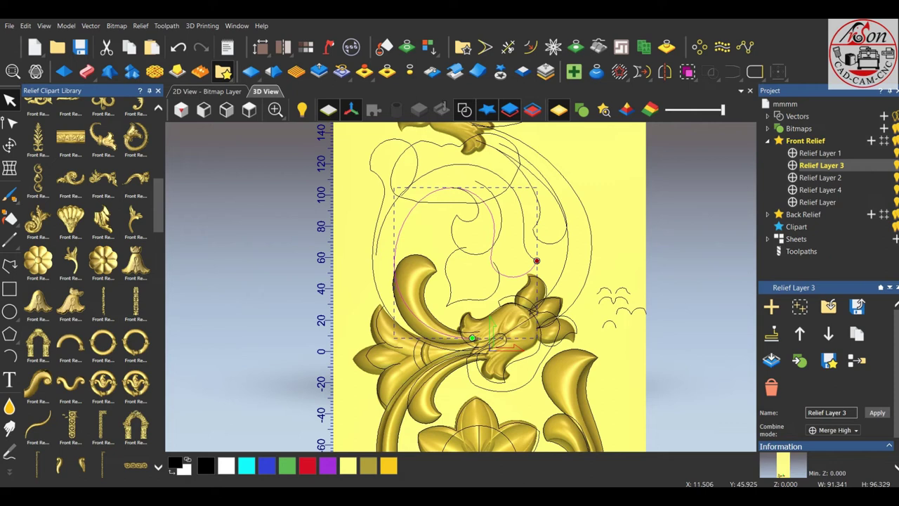
scroll(376, 235, up, 2)
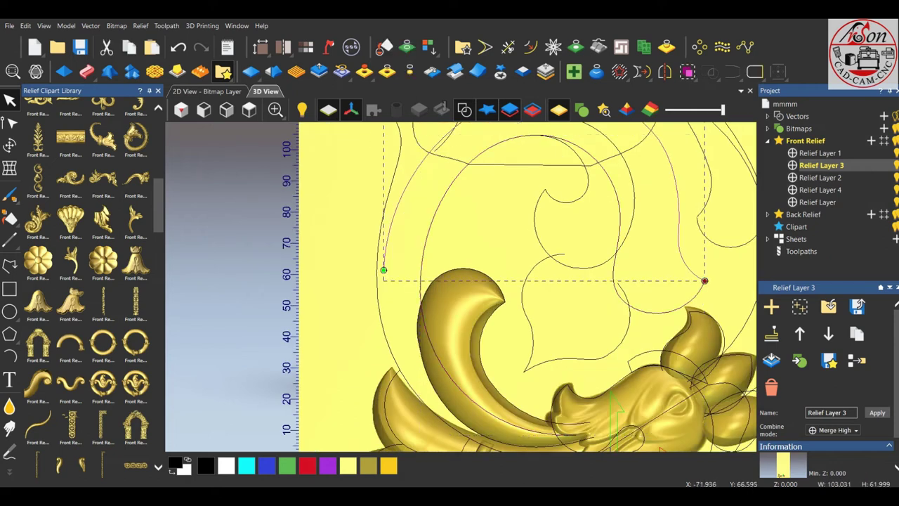
key(n)
scroll(376, 260, up, 2)
drag(391, 279, 377, 286)
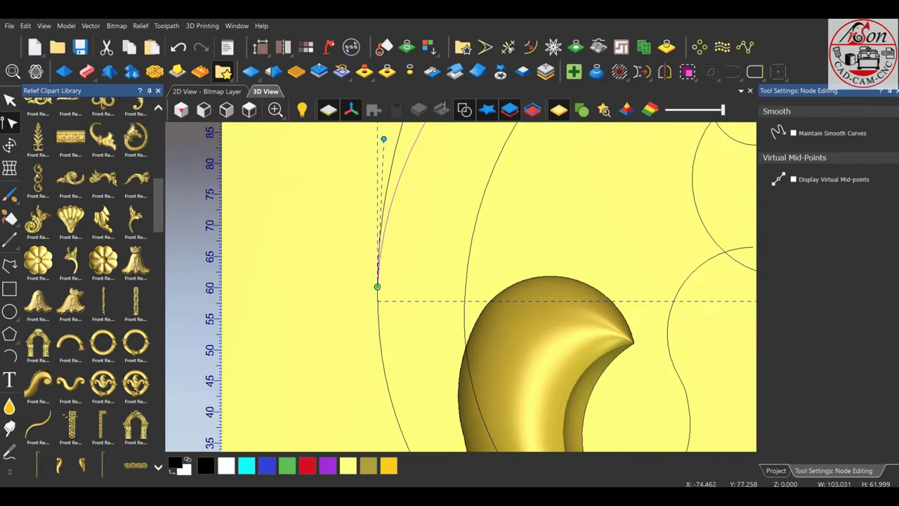
drag(384, 139, 382, 131)
scroll(460, 287, down, 3)
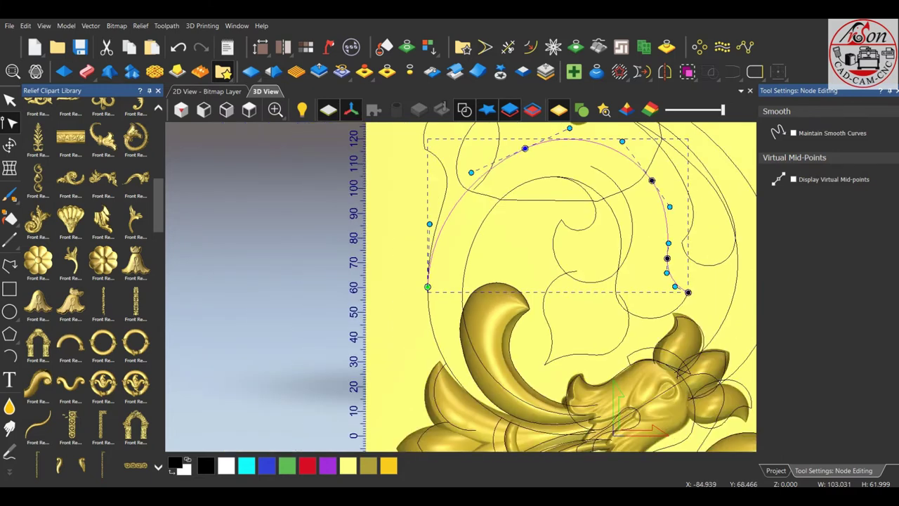
scroll(428, 294, up, 3)
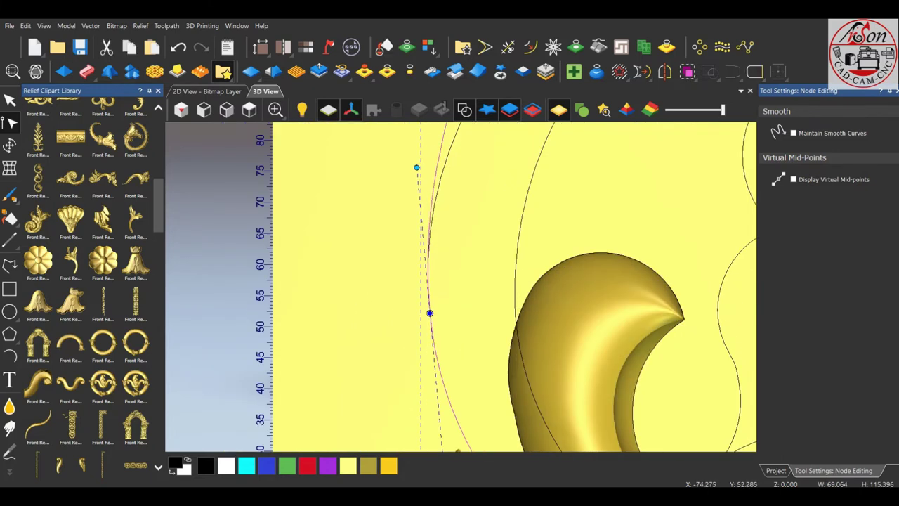
scroll(430, 309, down, 3)
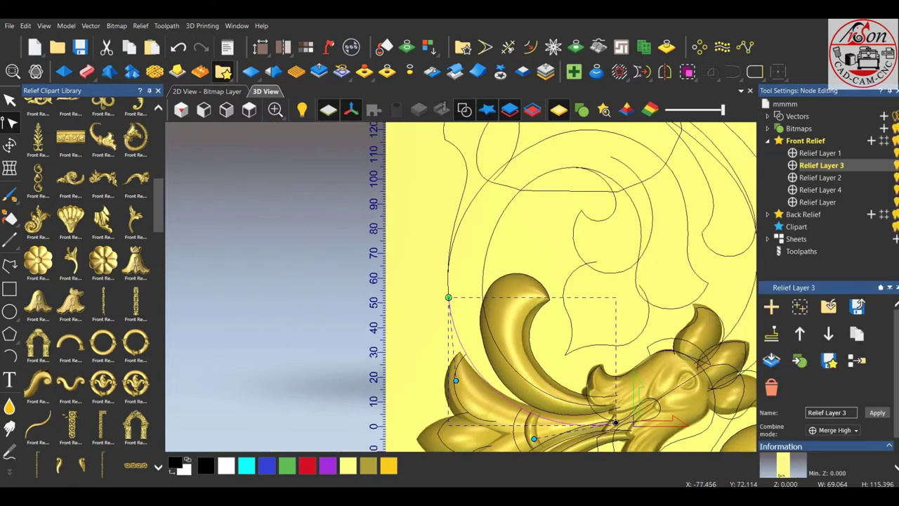
- Select both scroll curves as rails and start a Two Rail Sweep along them
shift+click(453, 218)
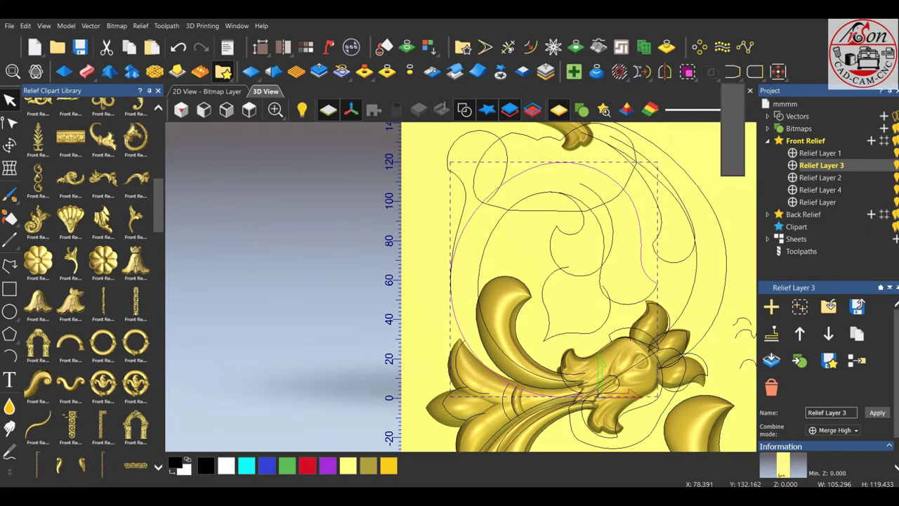
click(733, 71)
scroll(400, 179, down, 2)
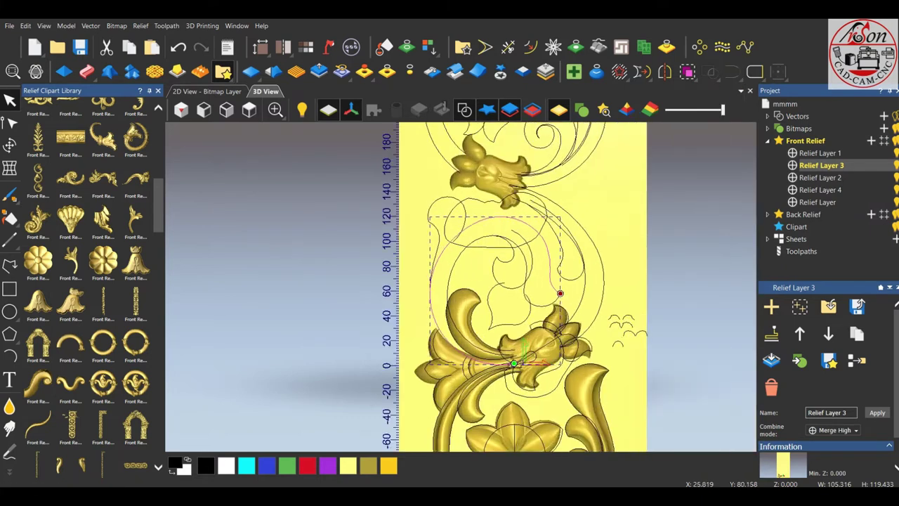
scroll(382, 326, up, 2)
scroll(461, 286, down, 2)
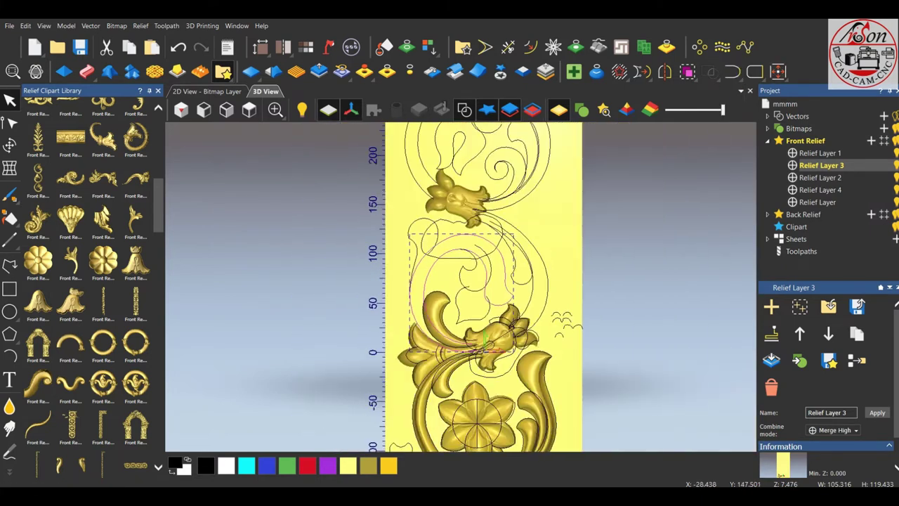
scroll(463, 328, up, 2)
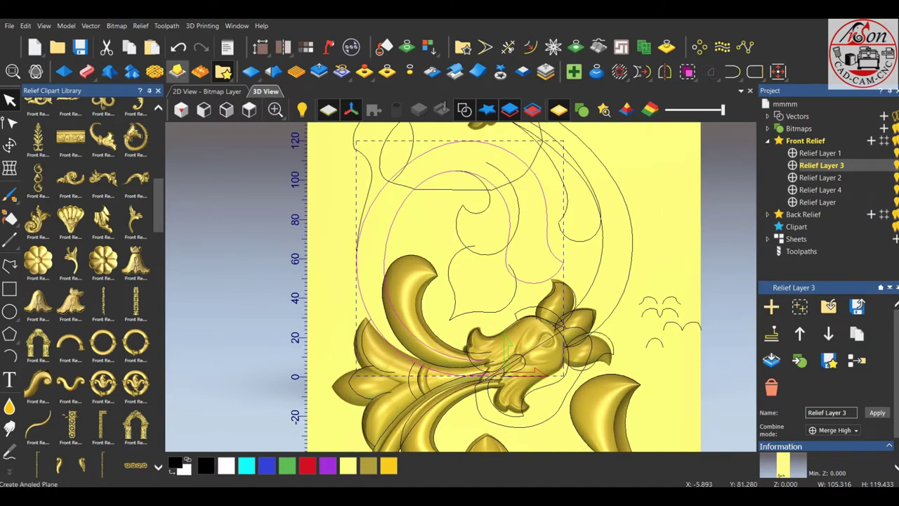
click(87, 71)
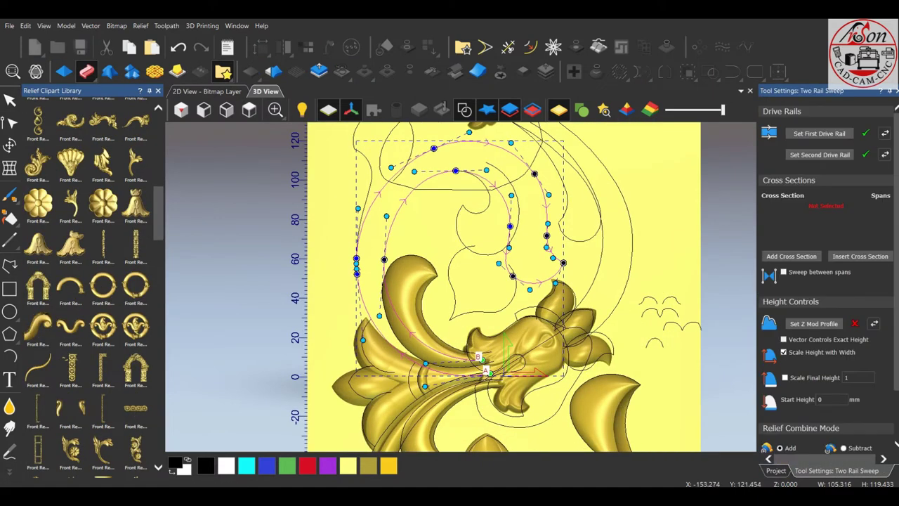
- Nudge a node on the outer scroll rail and view the panel in perspective
scroll(424, 132, up, 2)
scroll(423, 132, up, 2)
drag(448, 171, 437, 161)
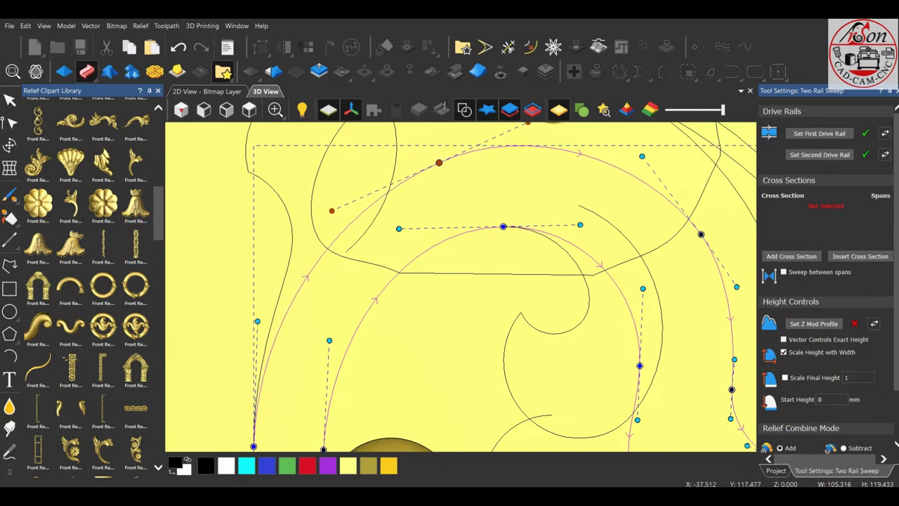
scroll(438, 161, down, 2)
scroll(475, 346, down, 3)
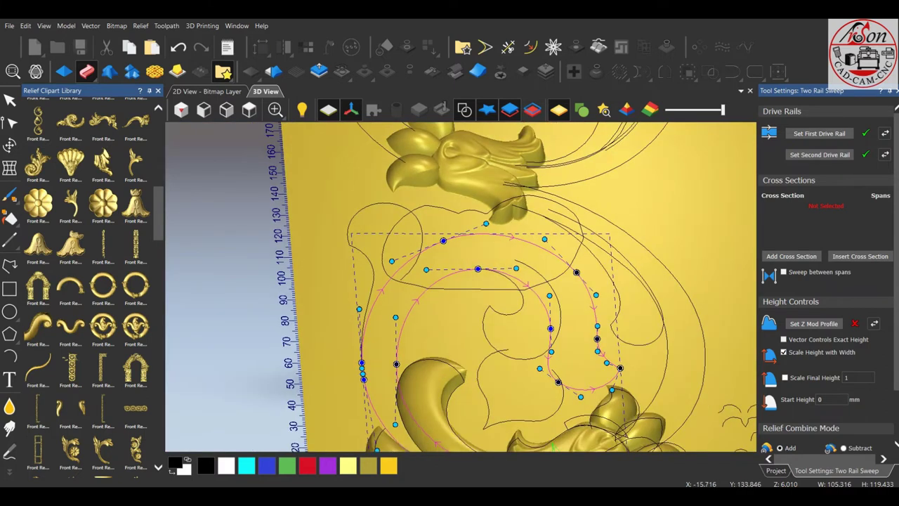
middle_drag(474, 346, 475, 346)
scroll(476, 346, up, 2)
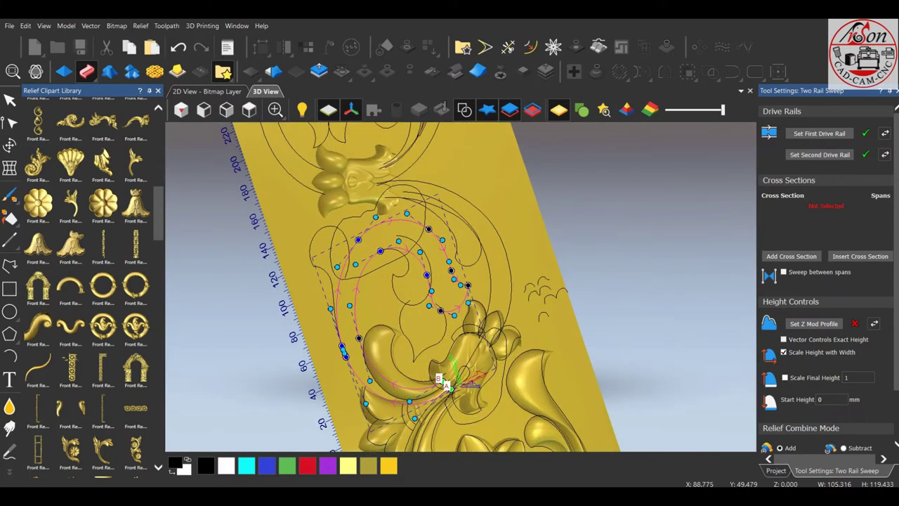
scroll(437, 373, up, 2)
scroll(427, 418, up, 2)
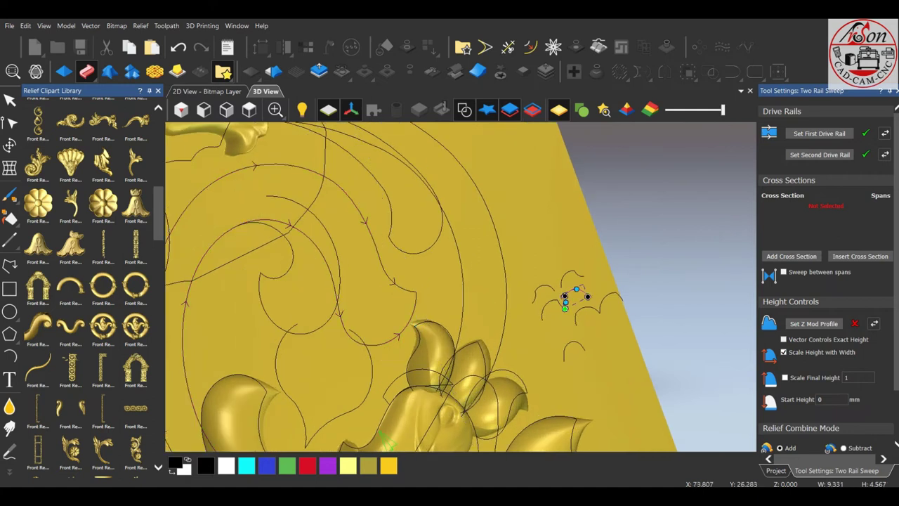
scroll(576, 289, down, 3)
scroll(510, 288, up, 1)
- Set the small curve as the cross-section and inspect the previewed curl from several angles
click(510, 288)
scroll(534, 281, up, 1)
scroll(555, 302, up, 1)
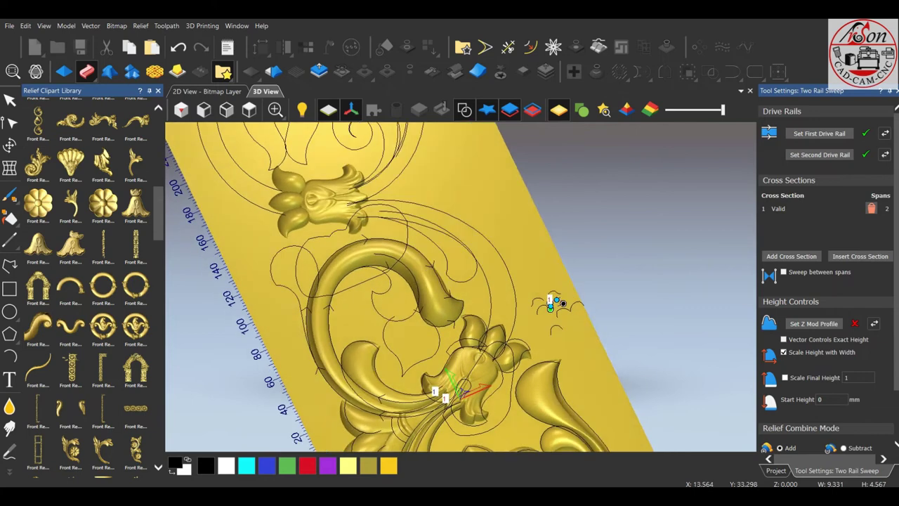
drag(562, 303, 606, 329)
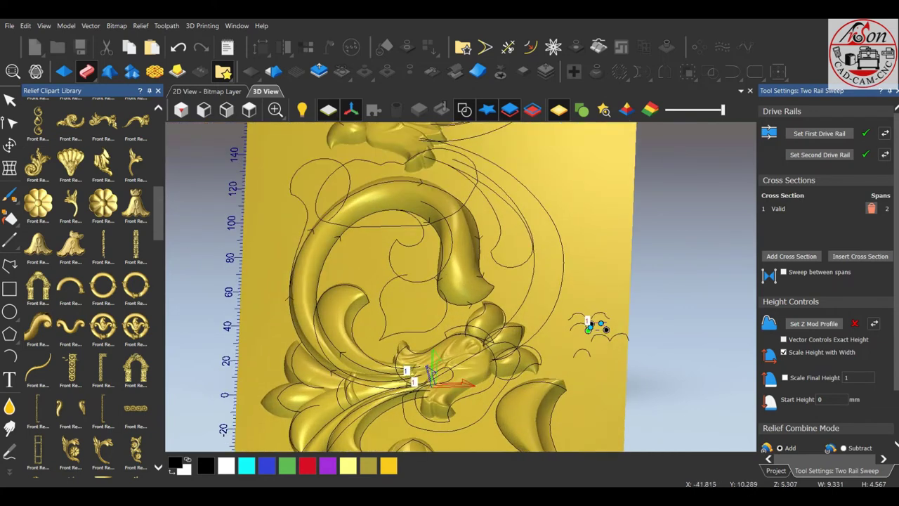
scroll(597, 324, down, 2)
mouse_move(526, 237)
mouse_down()
mouse_move(527, 290)
mouse_move(597, 237)
mouse_move(597, 217)
mouse_move(513, 256)
mouse_up()
scroll(513, 256, up, 3)
scroll(492, 260, down, 2)
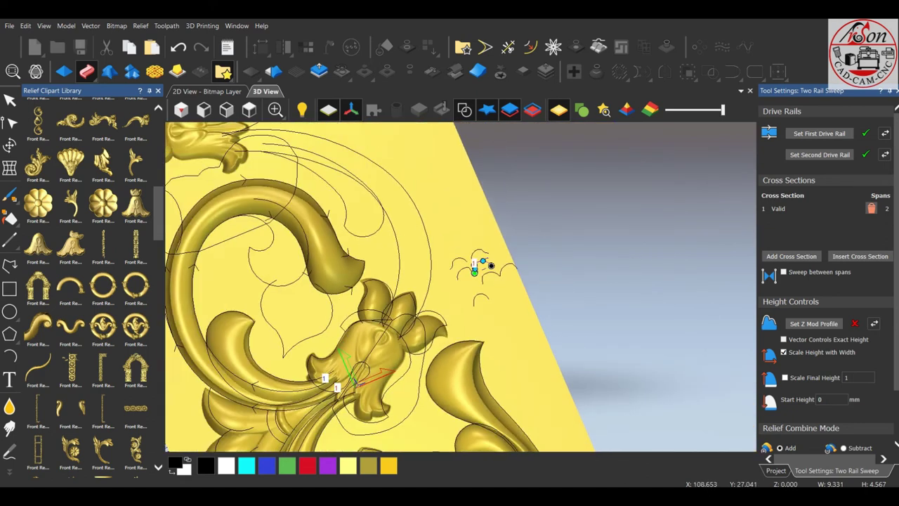
scroll(482, 260, down, 1)
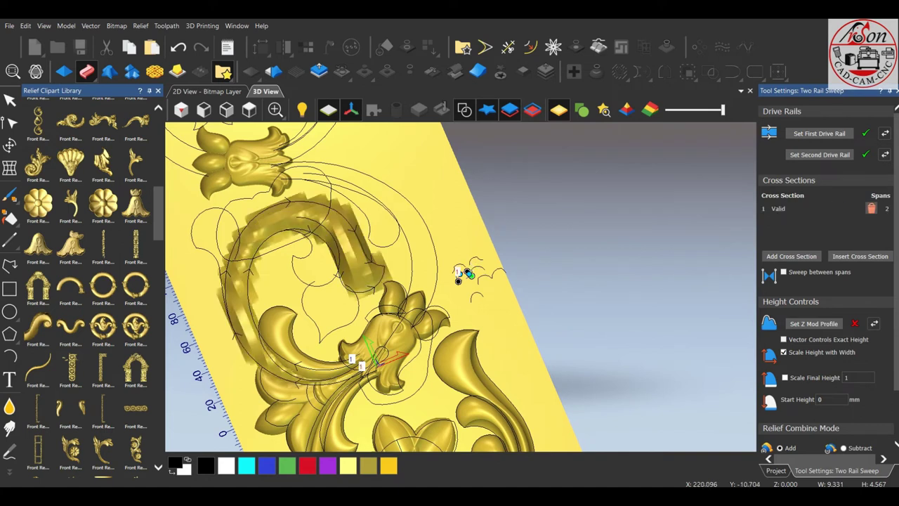
mouse_move(467, 273)
mouse_down()
mouse_move(471, 261)
mouse_move(461, 287)
mouse_move(538, 377)
mouse_move(582, 251)
mouse_move(576, 331)
mouse_up()
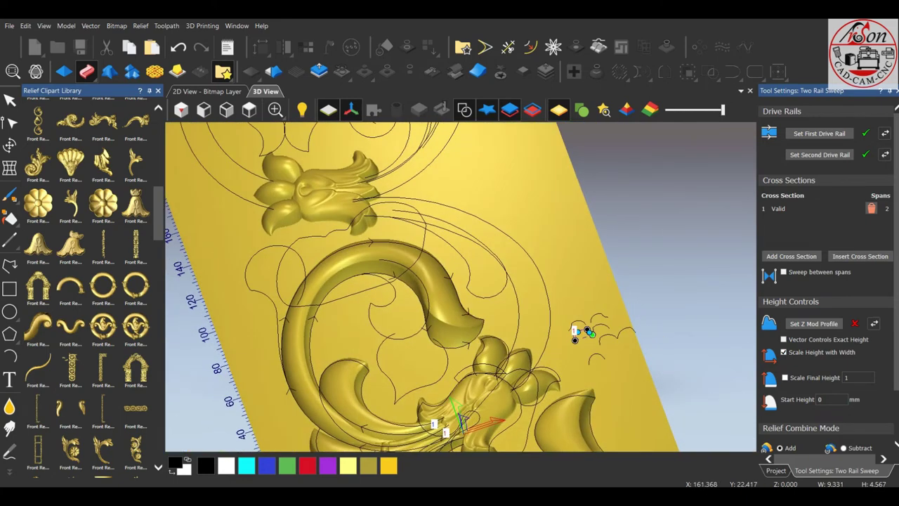
- Add three more cross-sections and slide them along the rails around the curl and stem tip
click(574, 330)
click(574, 330)
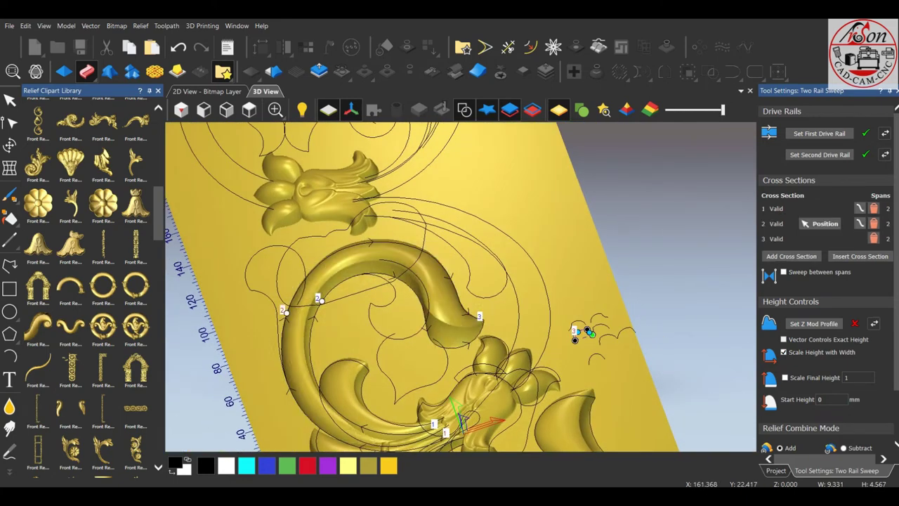
click(576, 331)
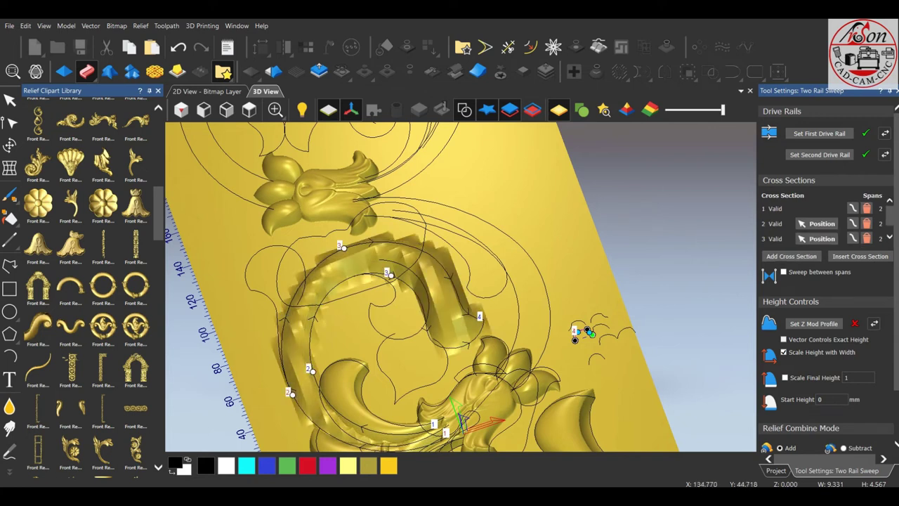
scroll(576, 332, up, 3)
drag(302, 241, 477, 301)
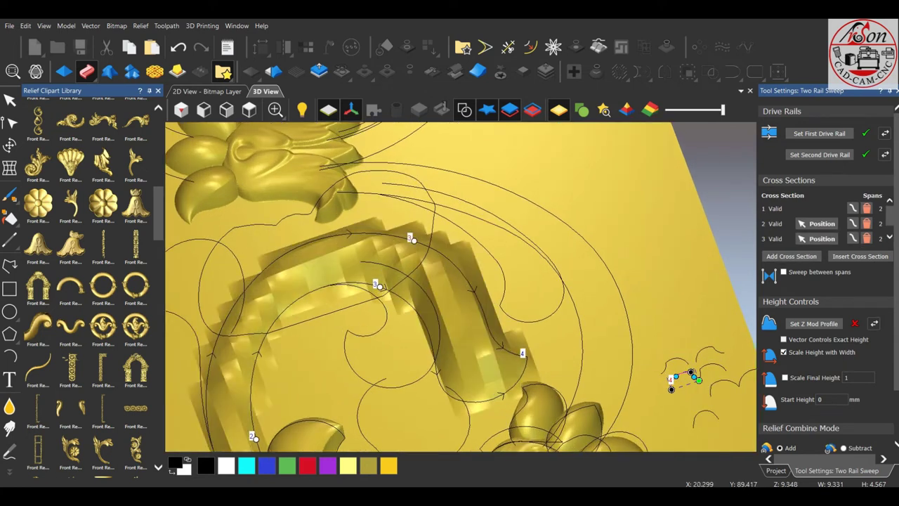
drag(378, 284, 430, 343)
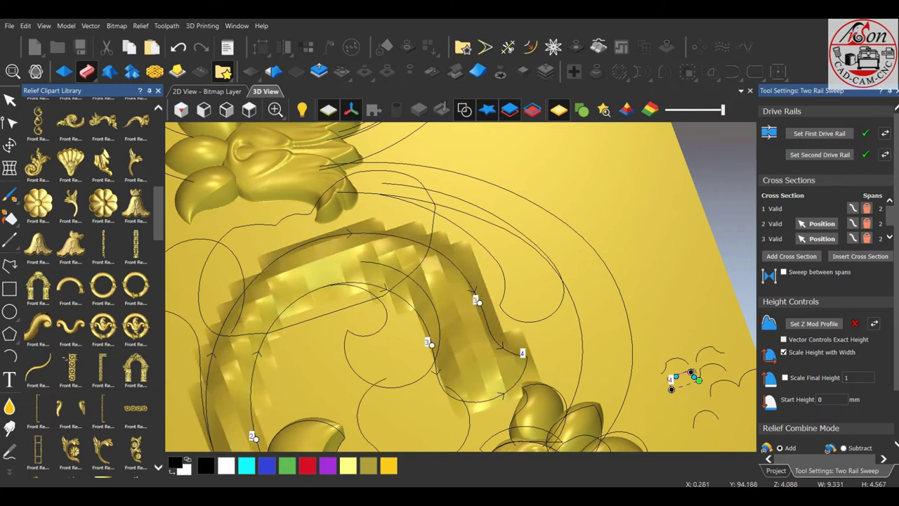
middle_drag(430, 344, 464, 330)
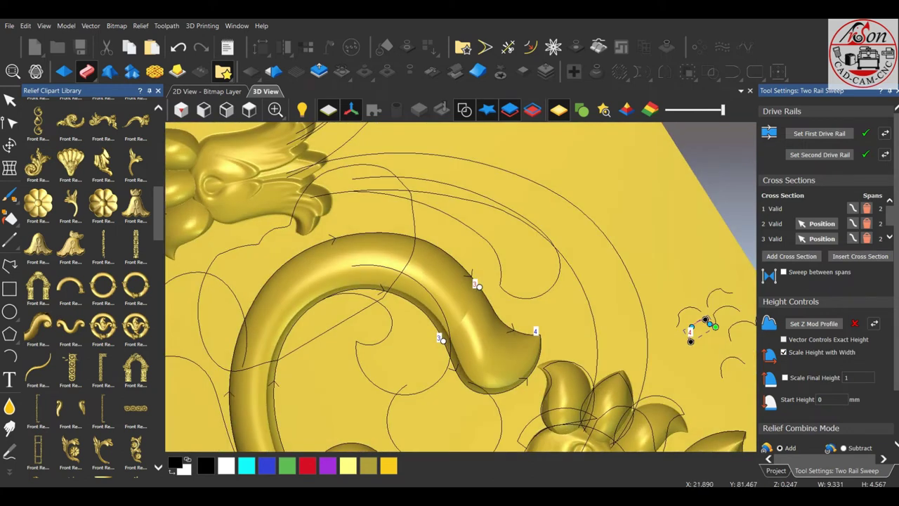
drag(477, 286, 492, 309)
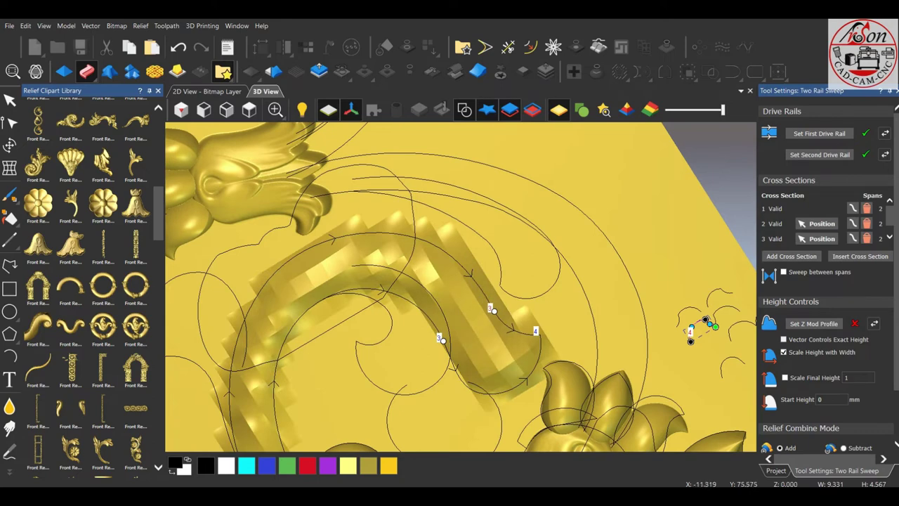
drag(633, 211, 576, 232)
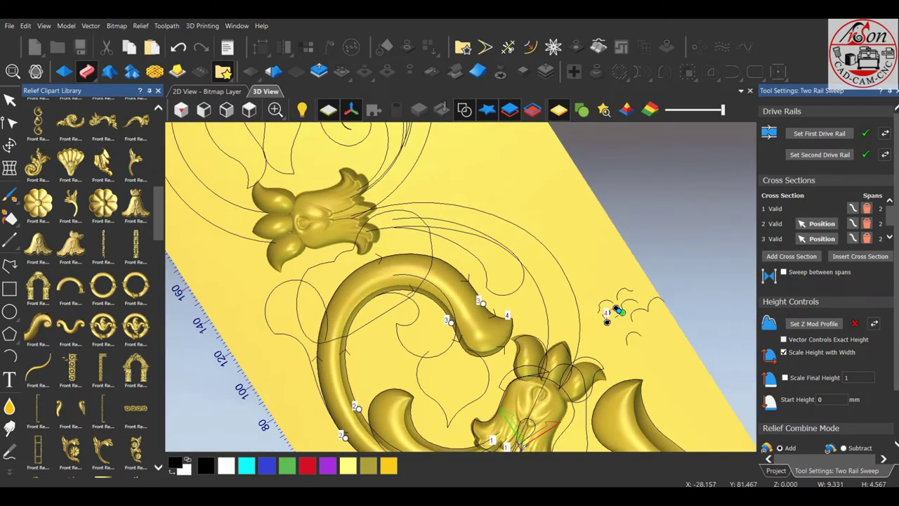
drag(618, 309, 573, 239)
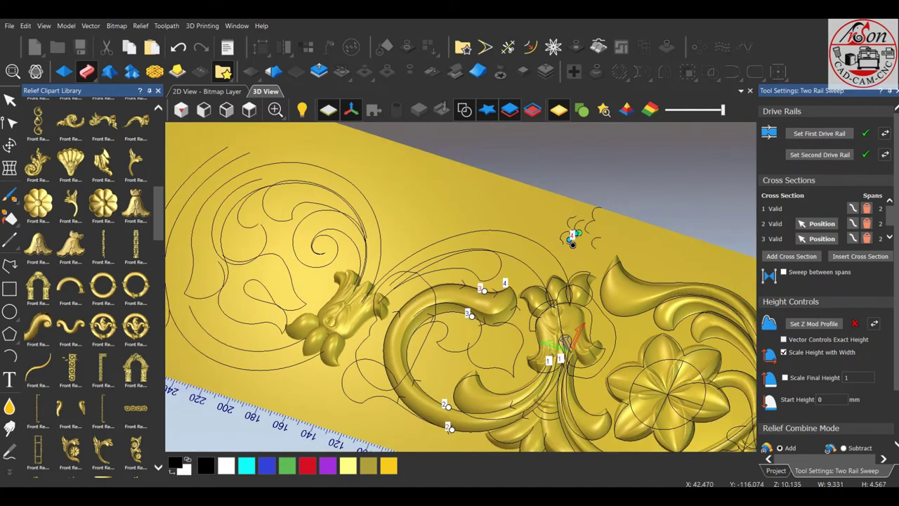
- Scale the final height to 11, set Merge High, and apply the sweep
click(859, 377)
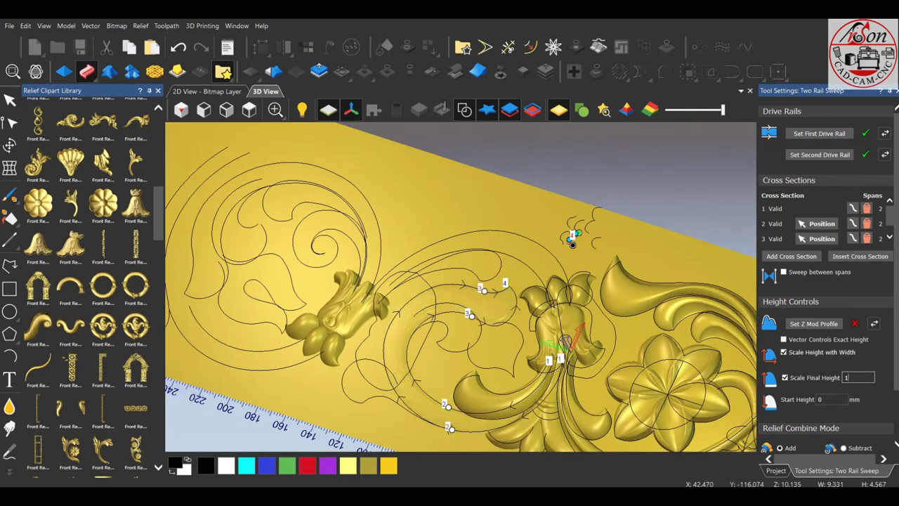
text(1)
mouse_move(572, 239)
mouse_down()
mouse_move(562, 353)
mouse_move(496, 281)
mouse_up()
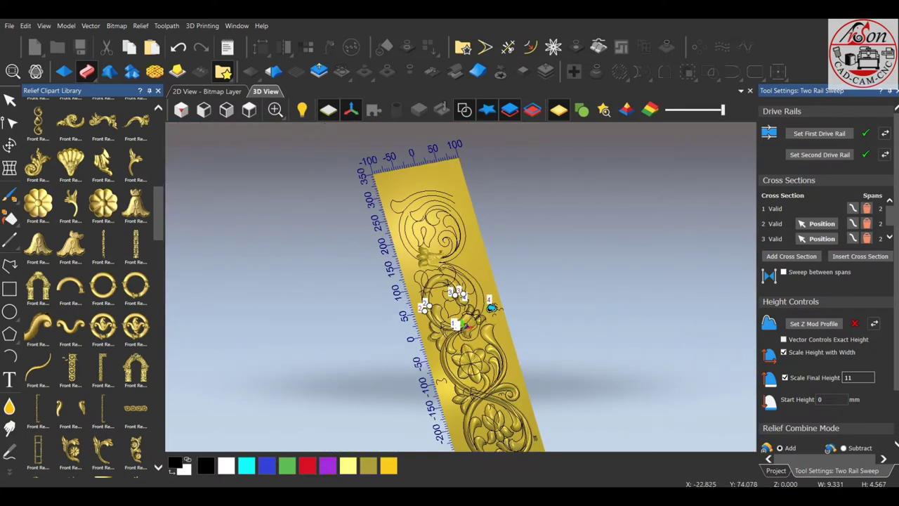
scroll(496, 281, up, 3)
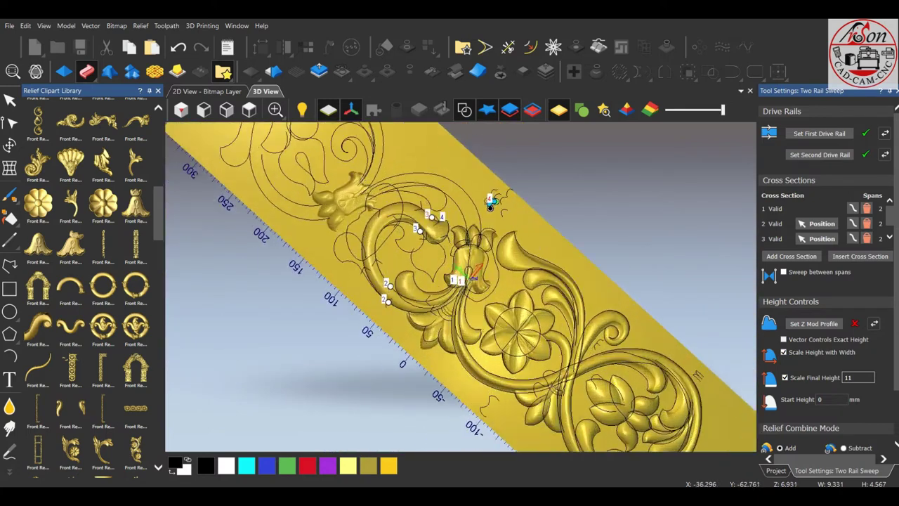
scroll(496, 281, up, 2)
scroll(496, 281, up, 2)
scroll(496, 281, up, 2)
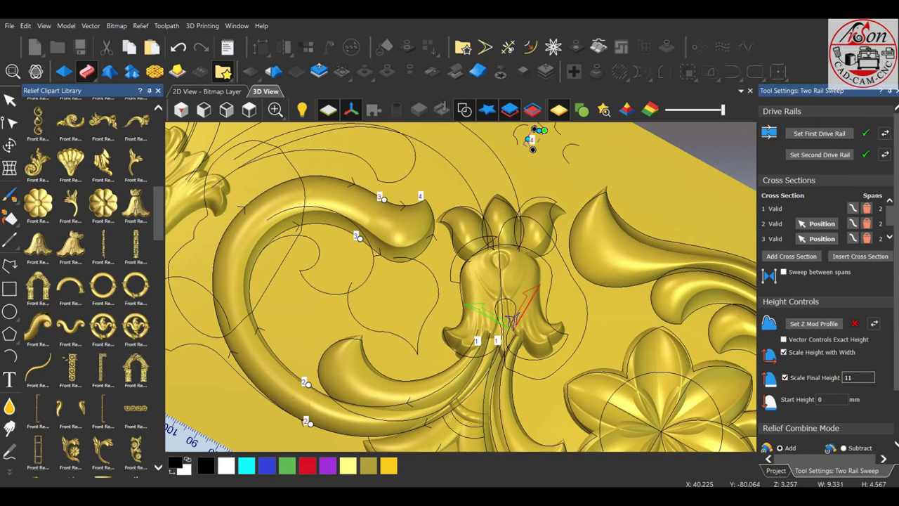
scroll(825, 274, down, 2)
click(780, 413)
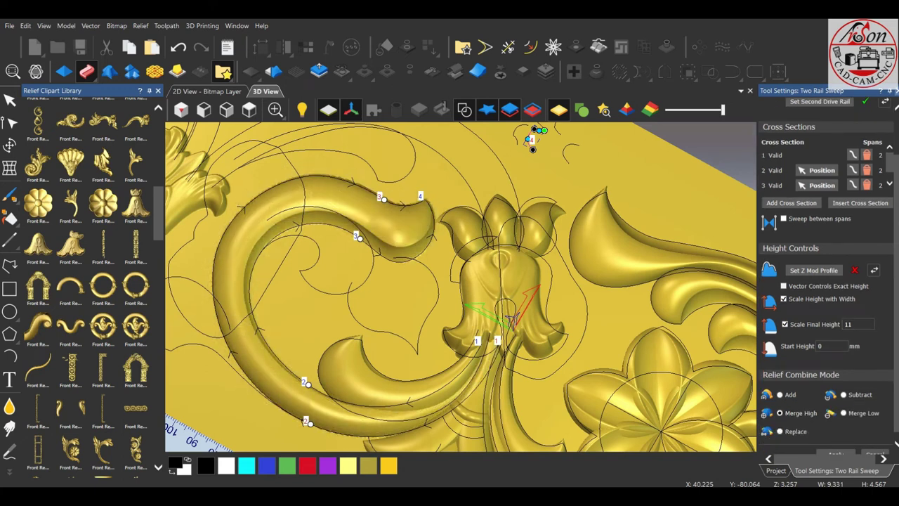
click(865, 102)
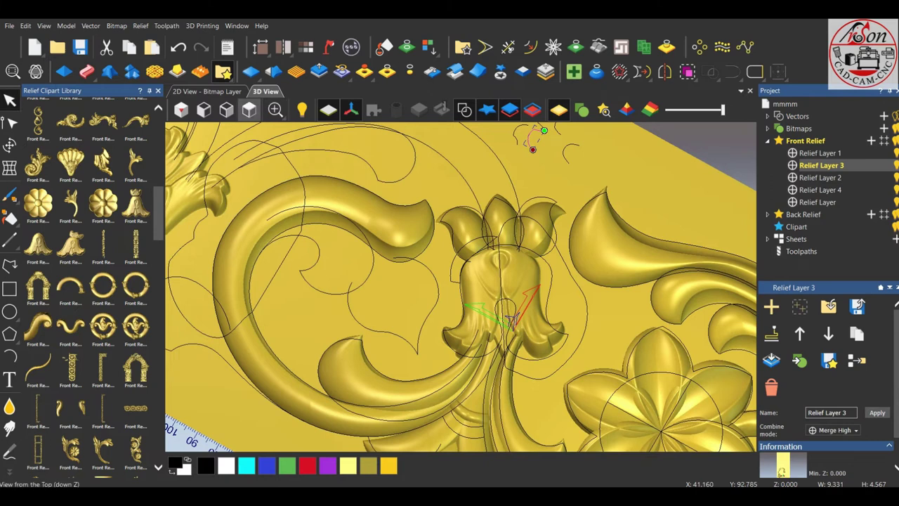
- In top view, draw an arc rail along the left side of the scroll stem
click(249, 109)
scroll(464, 269, up, 2)
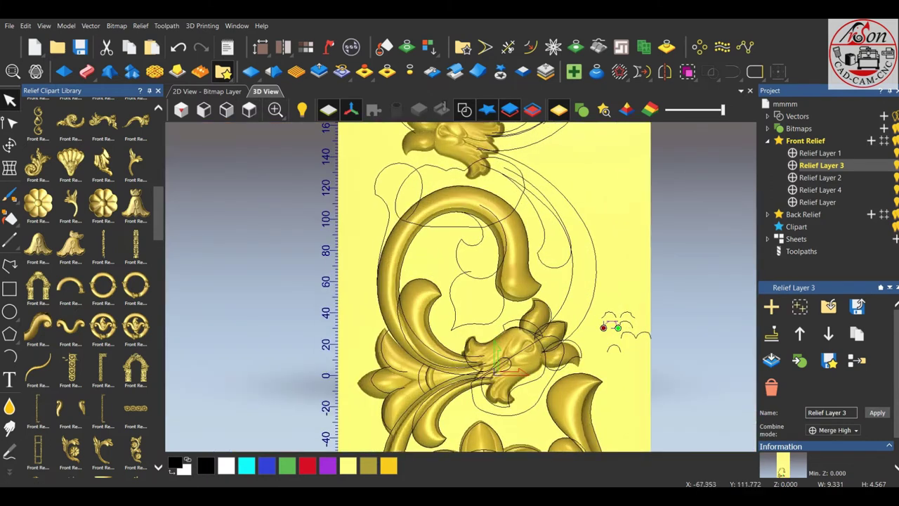
scroll(406, 206, up, 1)
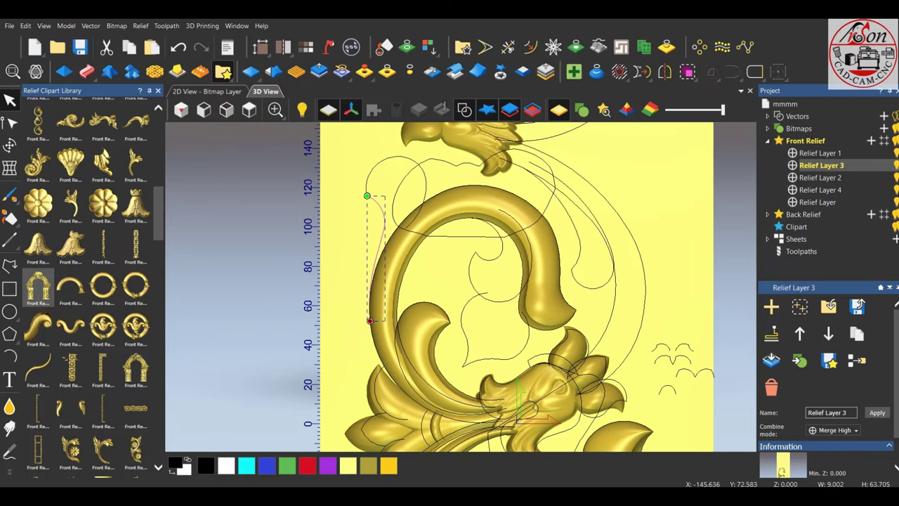
scroll(386, 281, up, 2)
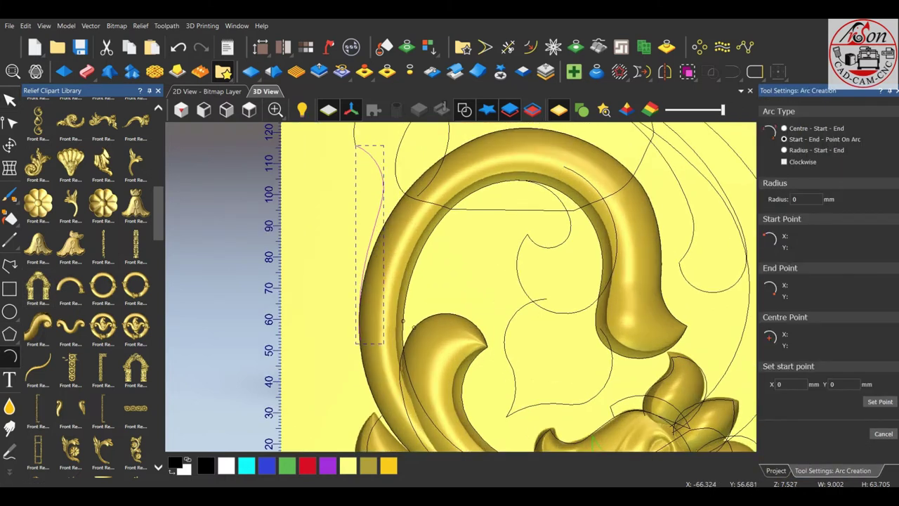
click(408, 217)
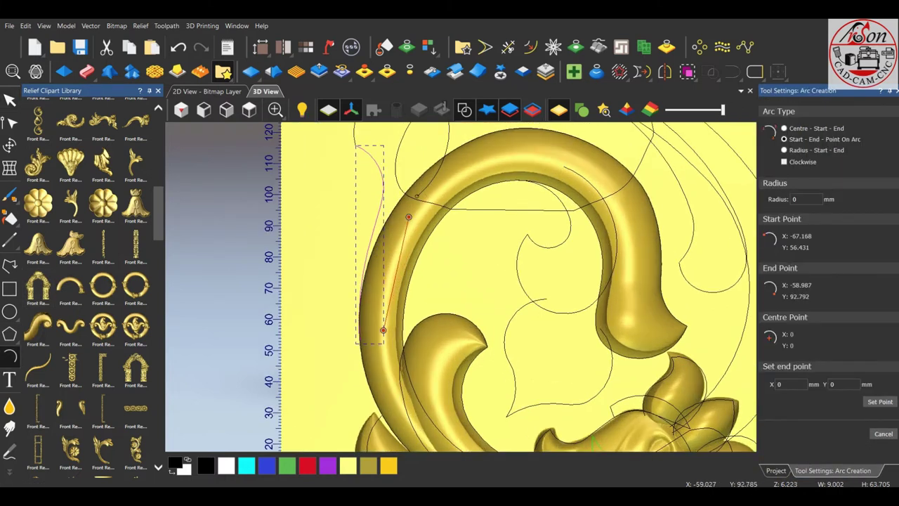
click(381, 288)
- Move a node on the upper curve, then return to the project layers
click(10, 121)
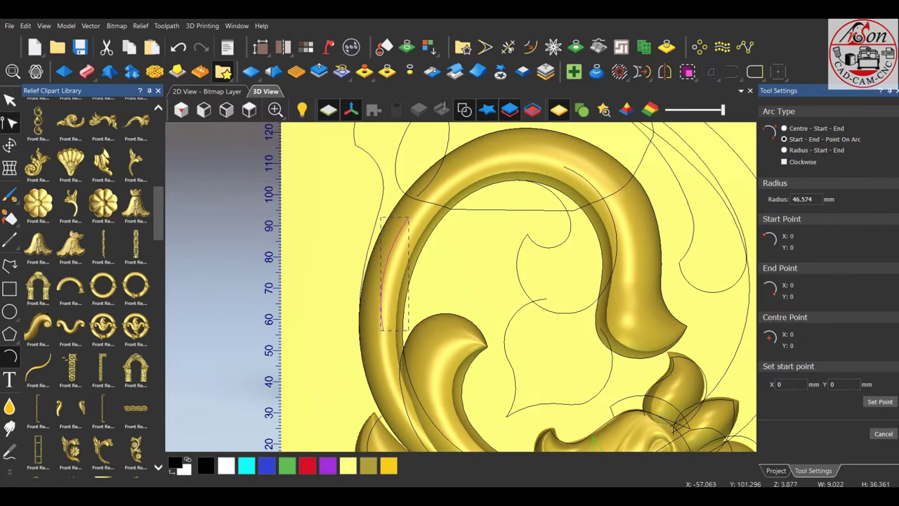
scroll(413, 196, up, 2)
scroll(504, 248, down, 2)
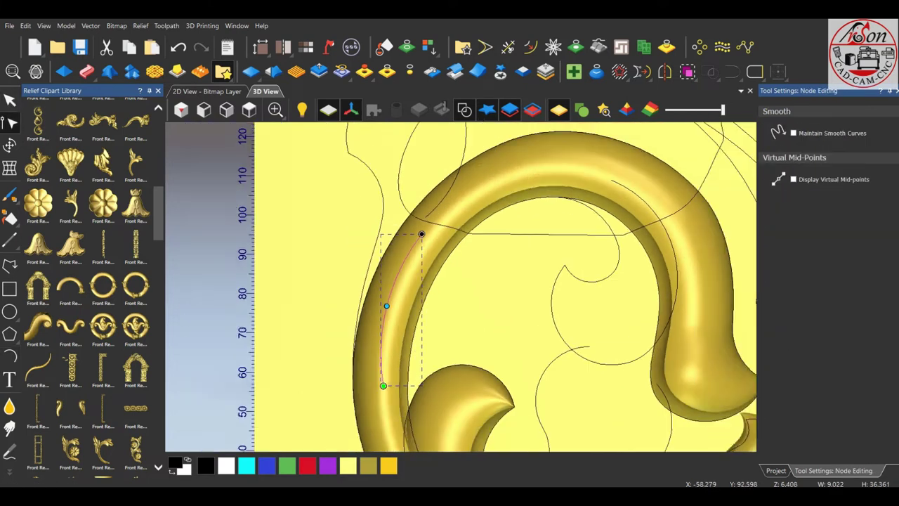
scroll(460, 192, up, 1)
click(463, 193)
drag(462, 201, 466, 206)
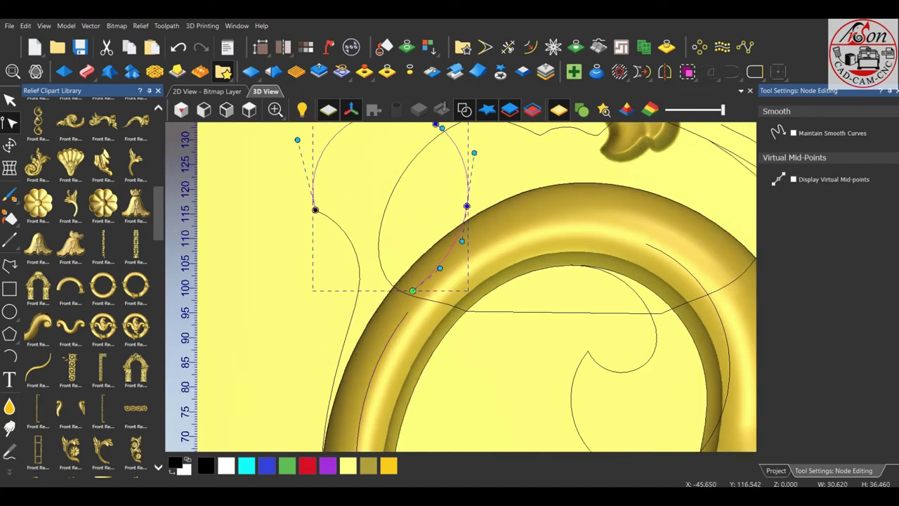
click(779, 471)
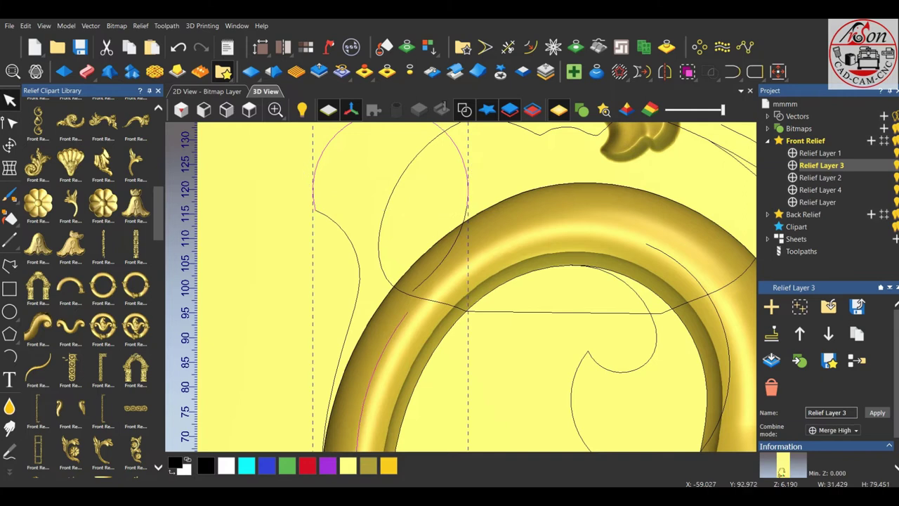
key(minus)
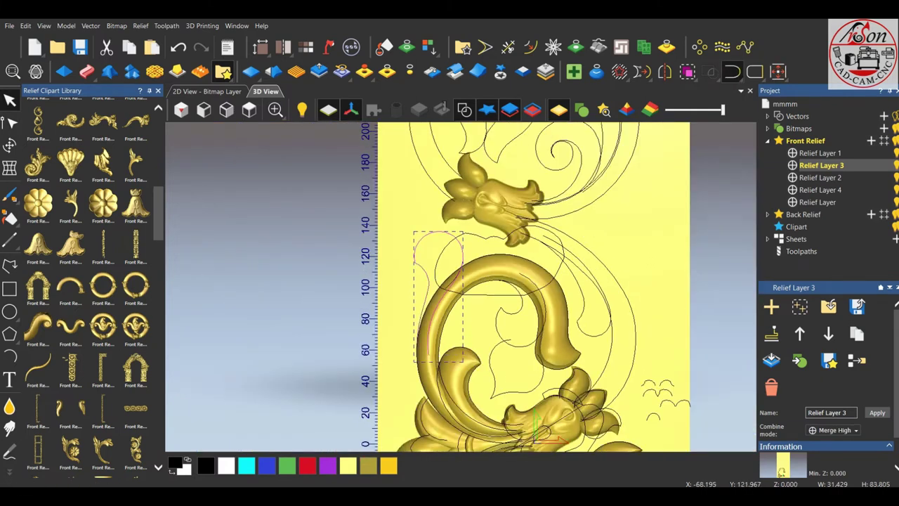
key(plus)
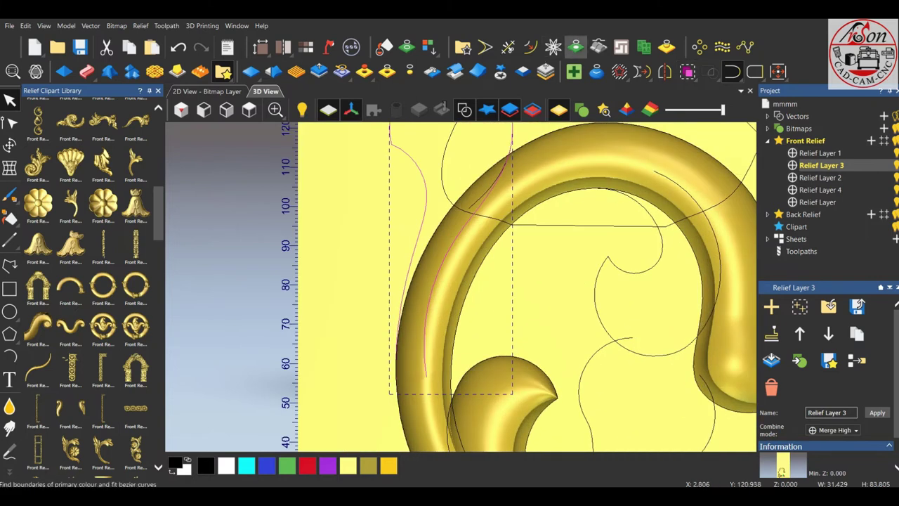
click(598, 46)
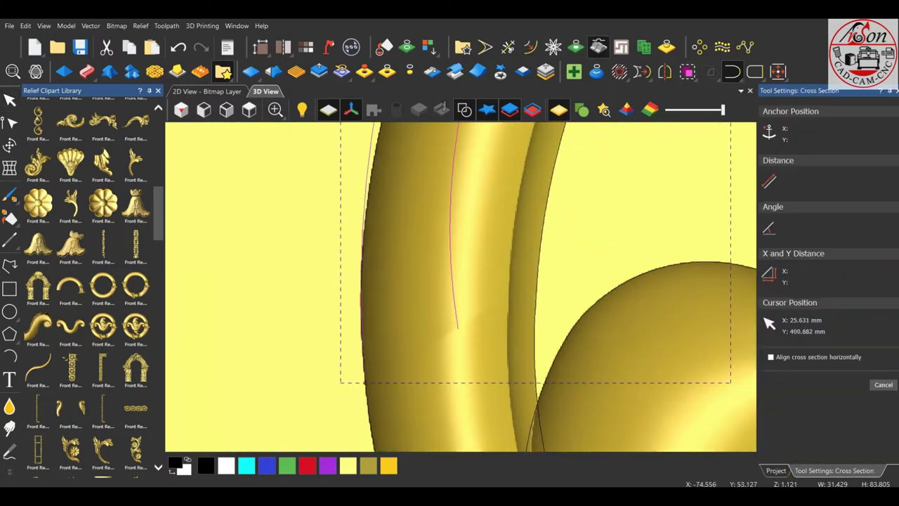
scroll(367, 372, up, 5)
key(minus)
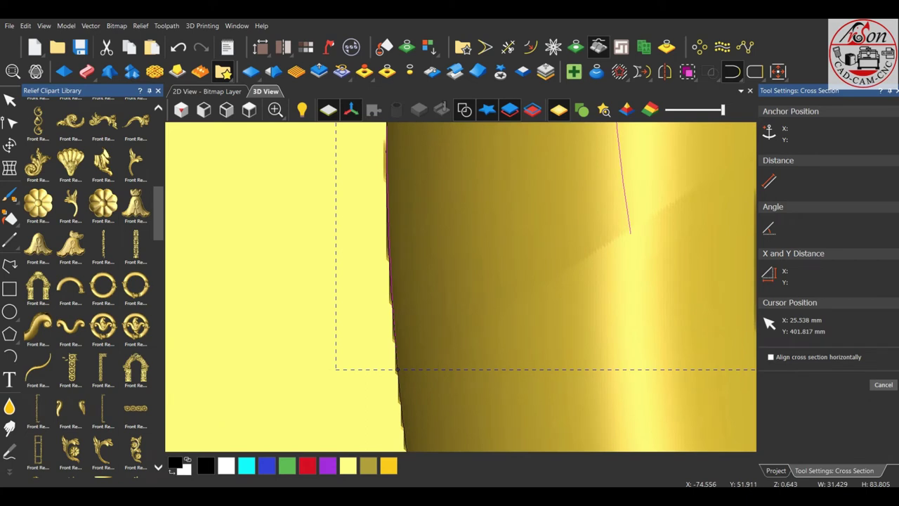
click(397, 369)
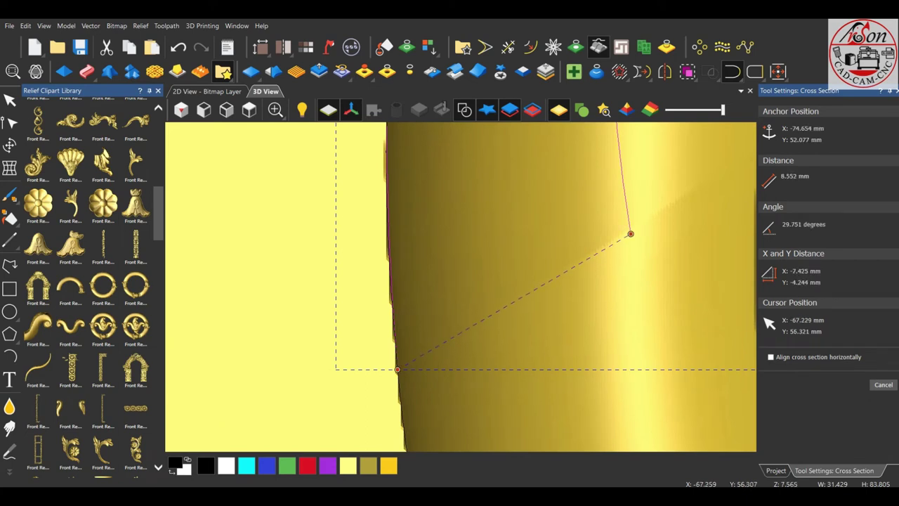
key(minus)
key(Escape)
key(minus)
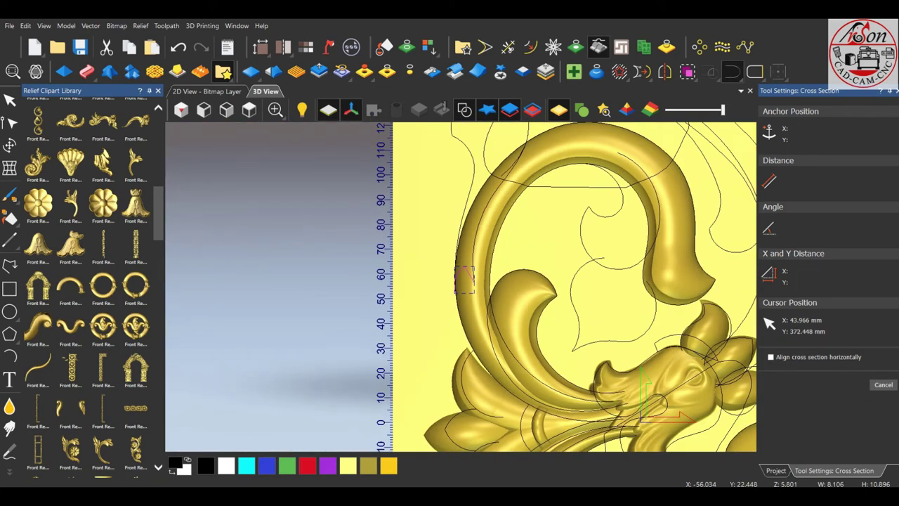
key(Escape)
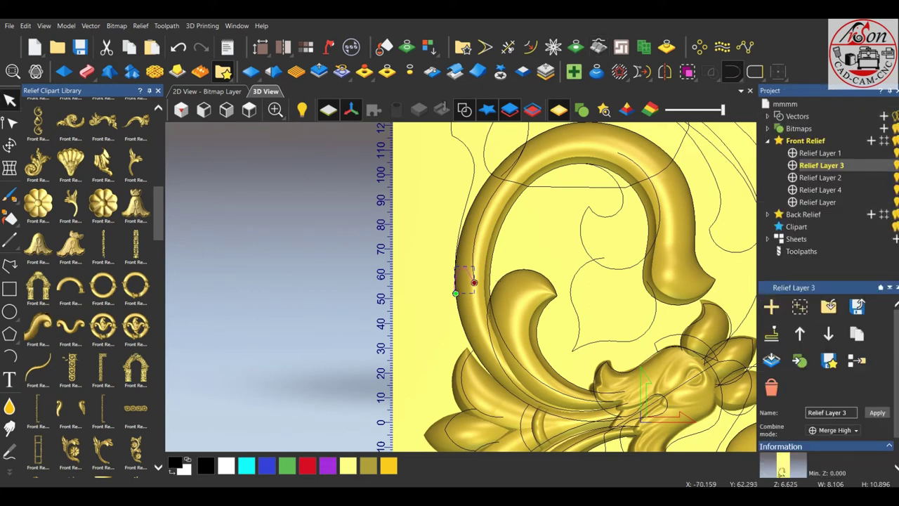
- Rotate the small profile about -30° and mirror it about its horizontal centre
scroll(455, 252, up, 3)
key(ctrl+t)
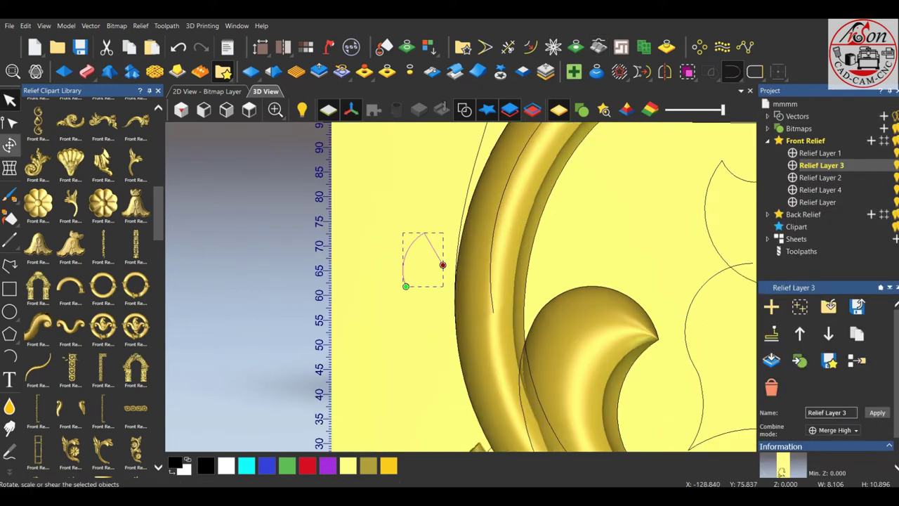
drag(468, 260, 485, 298)
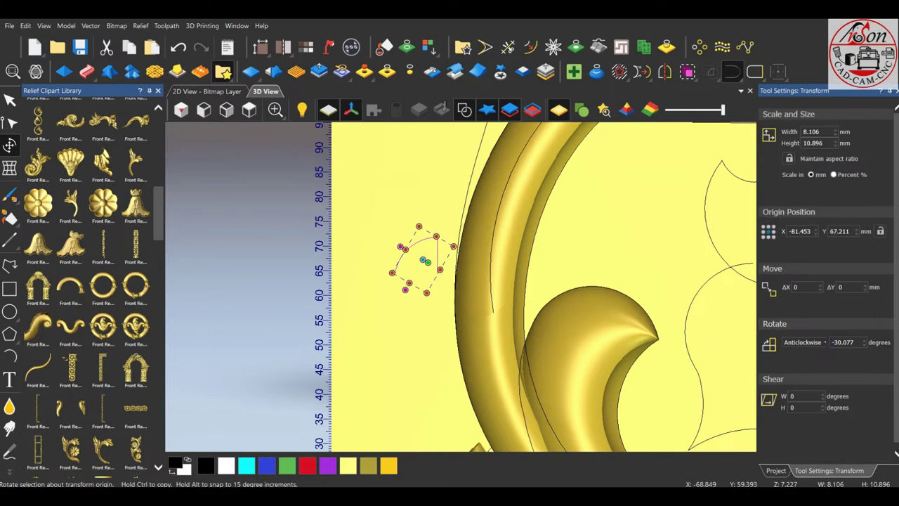
click(665, 71)
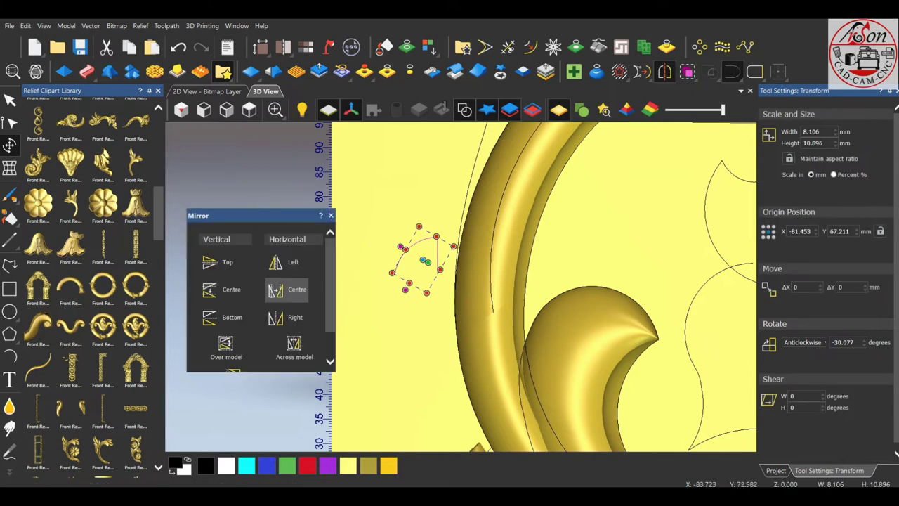
click(275, 262)
key(Escape)
- Add the rail curves to the selection alongside the profile
scroll(510, 291, down, 3)
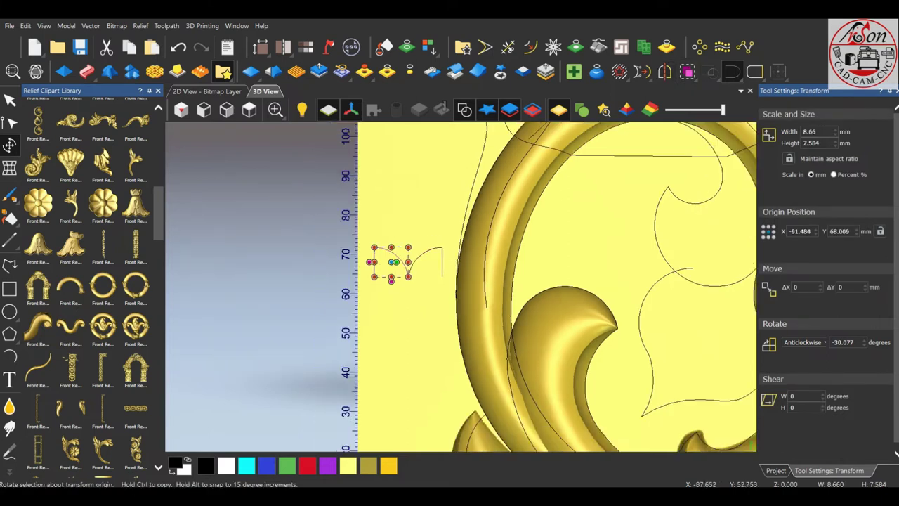
scroll(511, 291, down, 3)
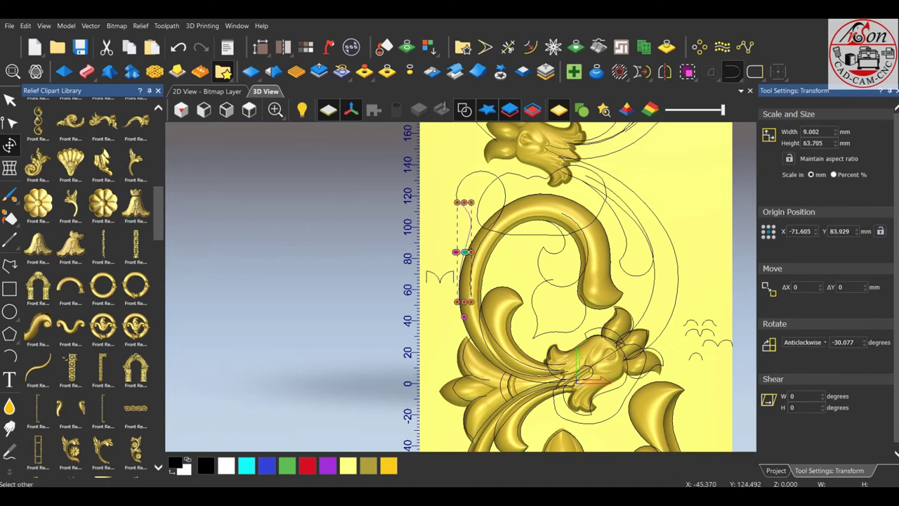
shift+click(506, 188)
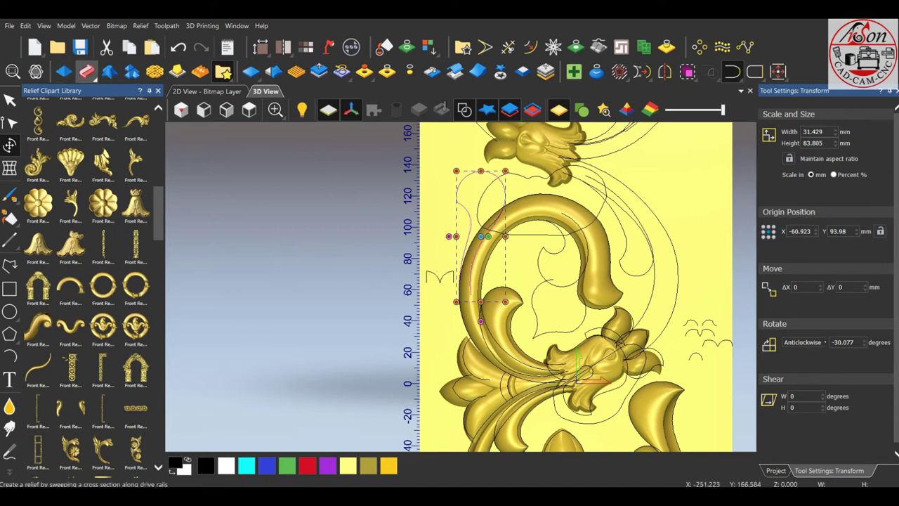
- Start a Two Rail Sweep, reverse rail B's start, and use the small profile as first cross-section
click(731, 71)
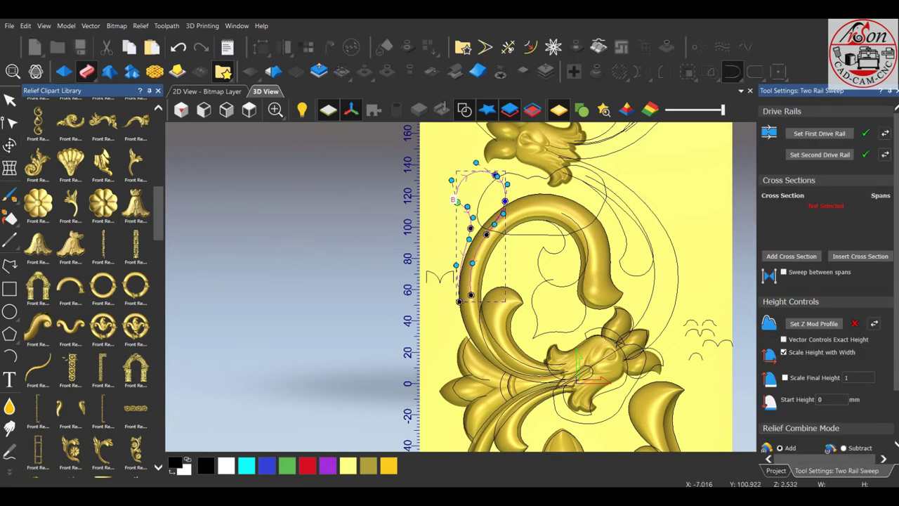
click(471, 295)
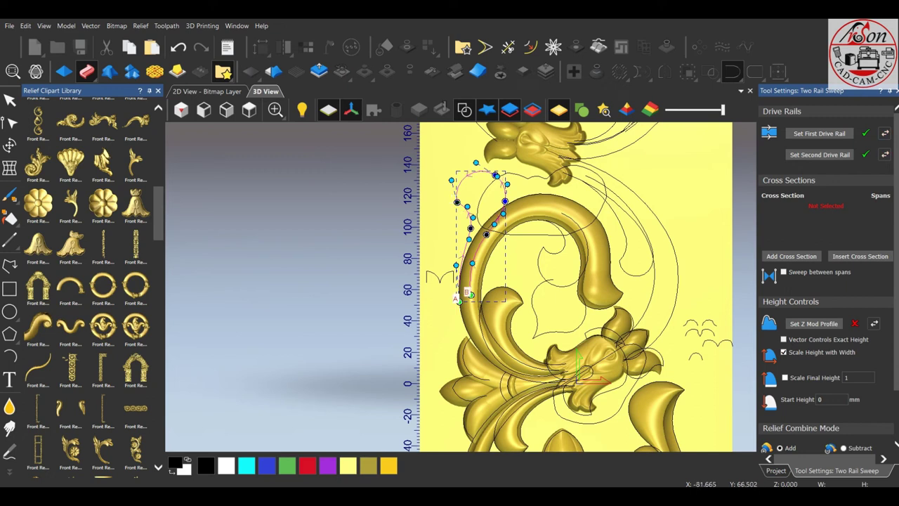
click(447, 279)
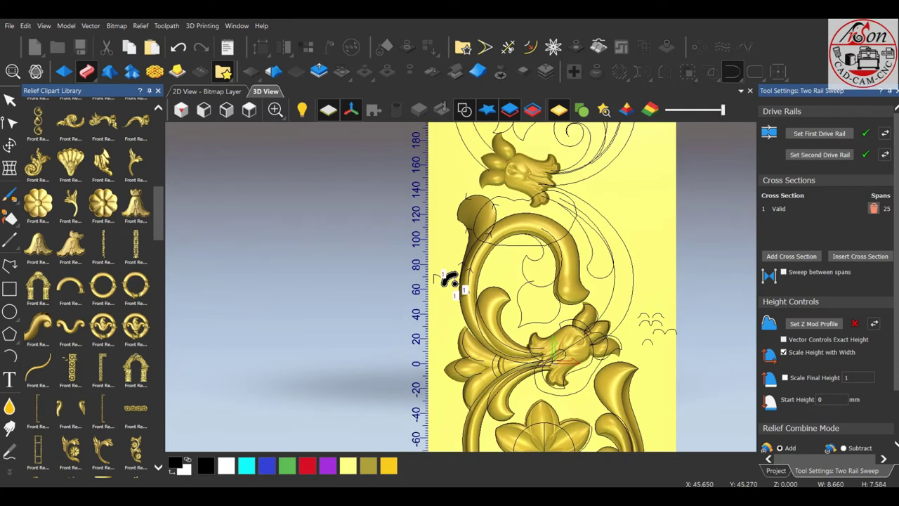
scroll(449, 280, up, 2)
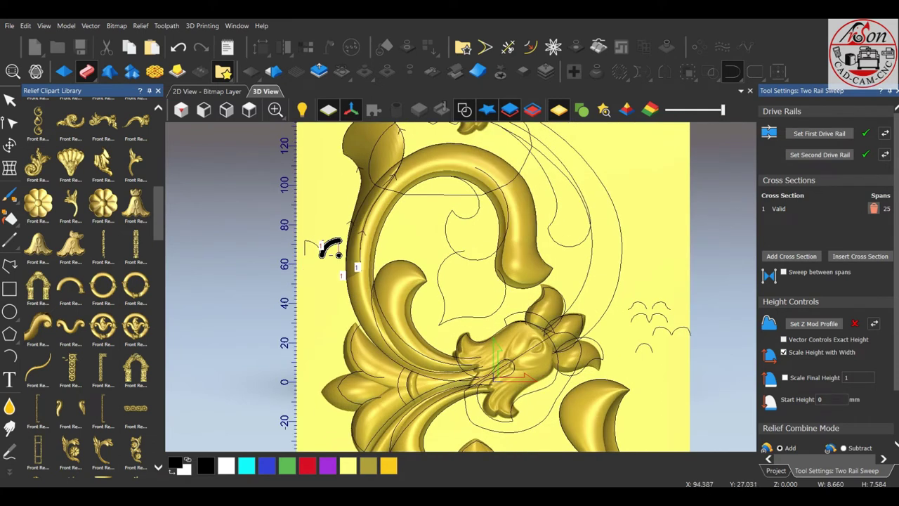
- Add the right-hand profile as a second cross-section and inspect the curled preview
click(631, 318)
scroll(568, 308, down, 2)
scroll(575, 306, up, 3)
mouse_move(713, 421)
middle_down()
mouse_move(717, 163)
mouse_move(663, 185)
middle_up()
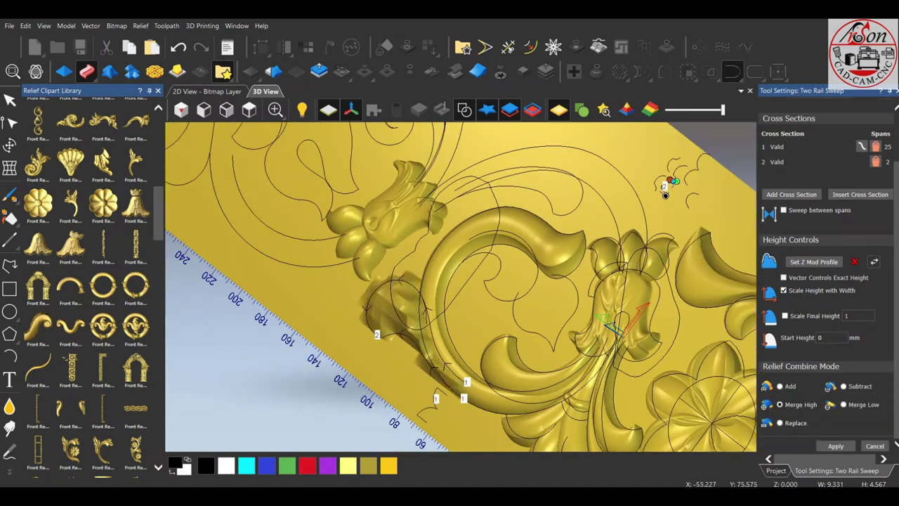
scroll(734, 167, up, 1)
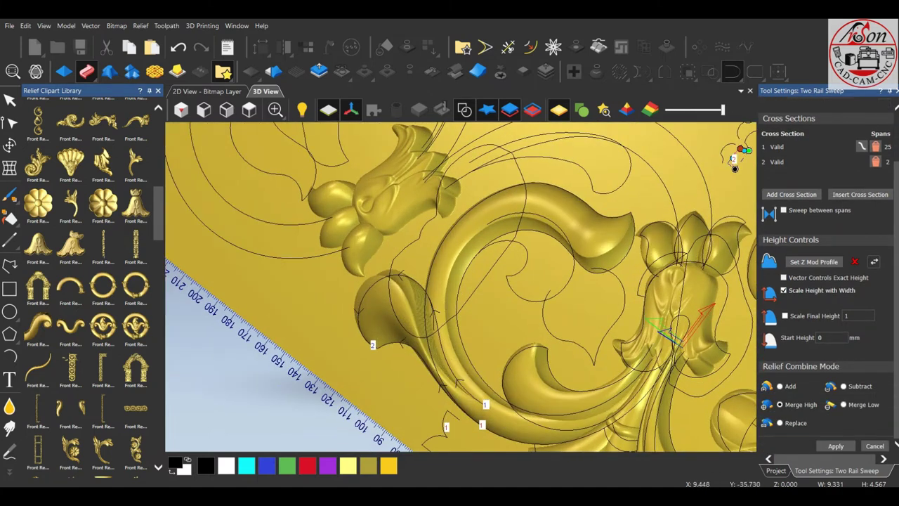
mouse_move(734, 167)
middle_down()
mouse_move(674, 176)
mouse_move(688, 194)
middle_up()
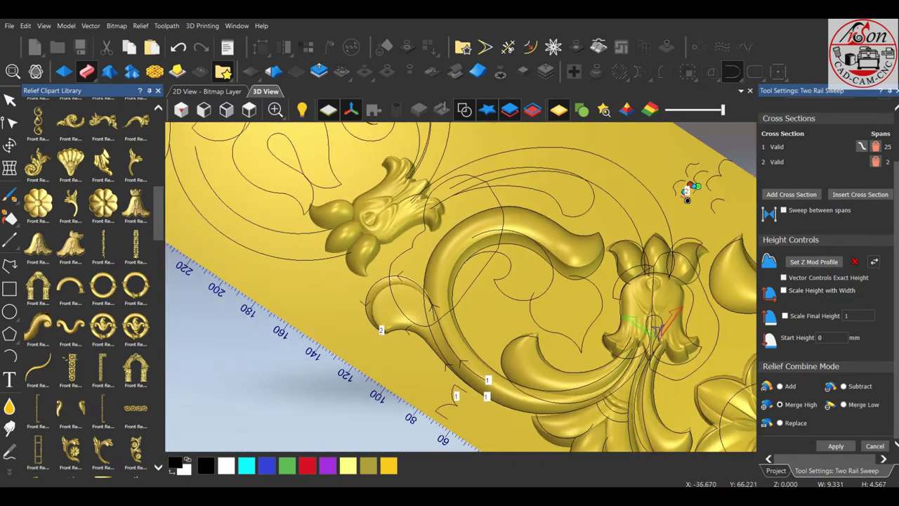
scroll(687, 198, up, 3)
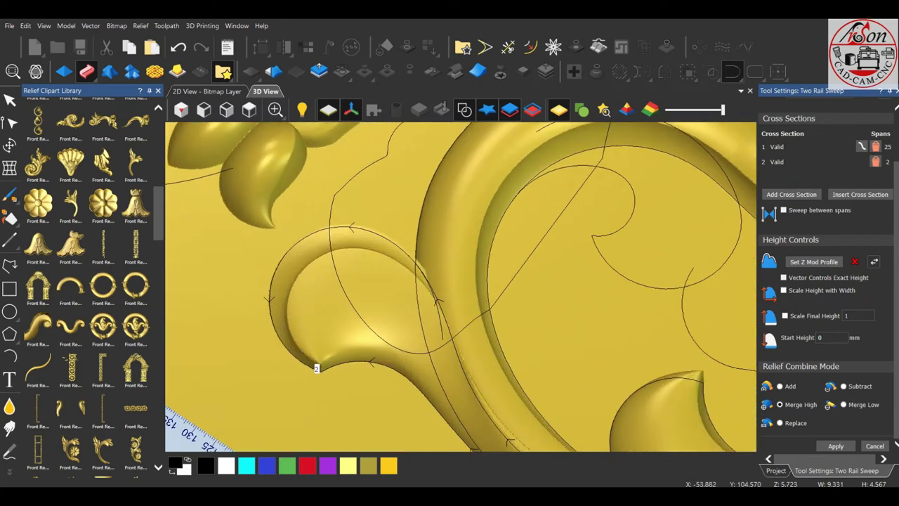
scroll(687, 199, up, 2)
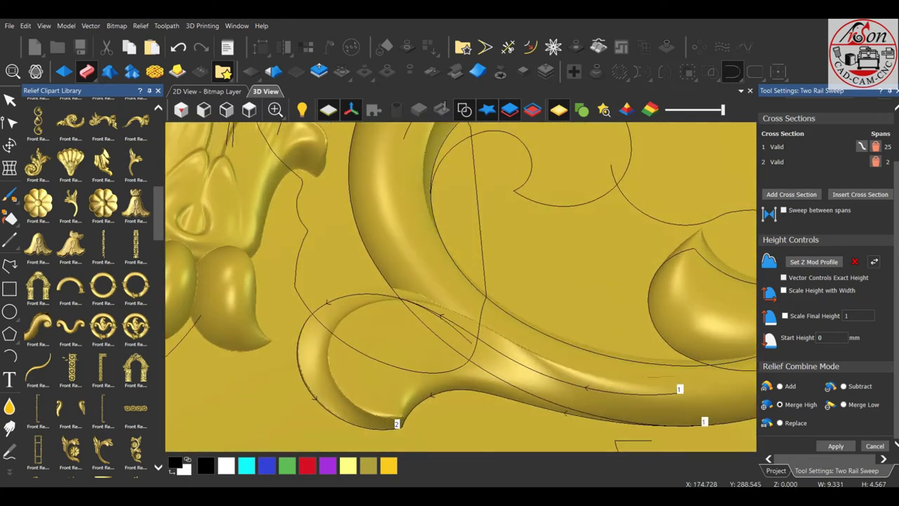
middle_drag(460, 286, 491, 302)
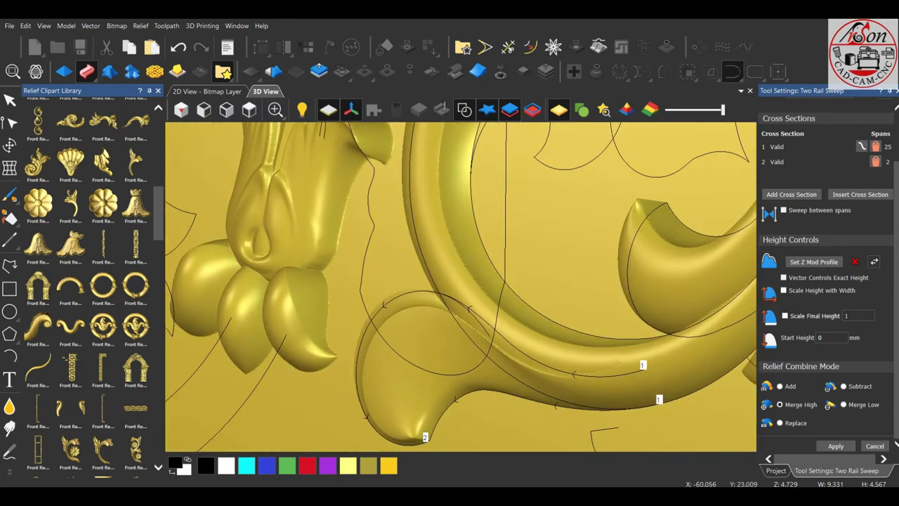
- Enable Scale Final Height and set the curl's final height to 8
click(784, 316)
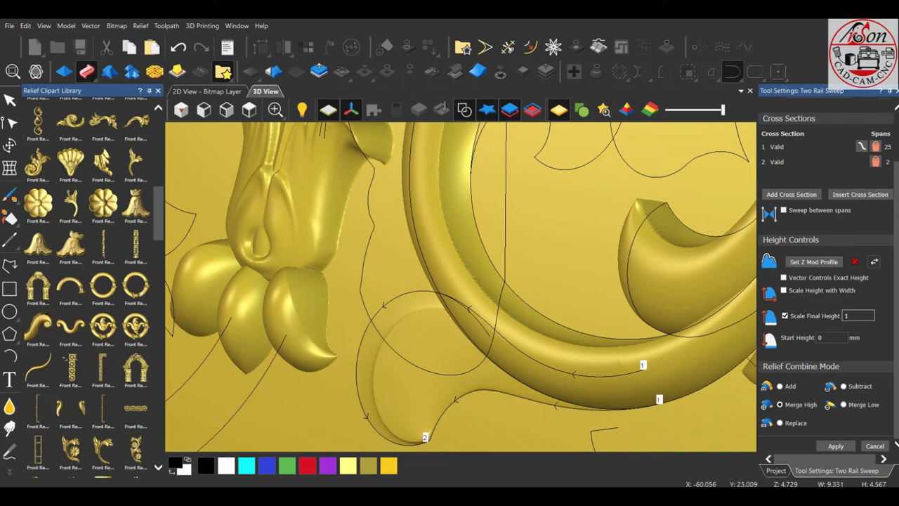
text(1)
drag(461, 286, 491, 302)
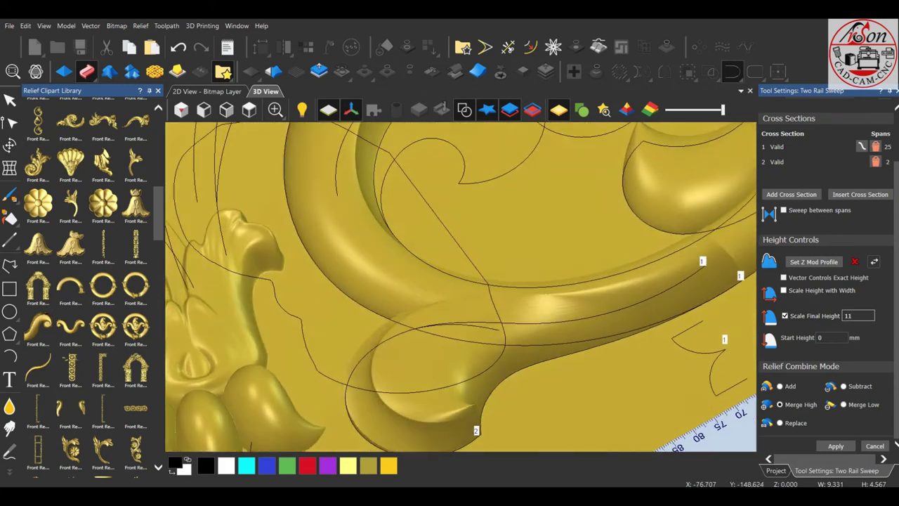
scroll(461, 287, up, 2)
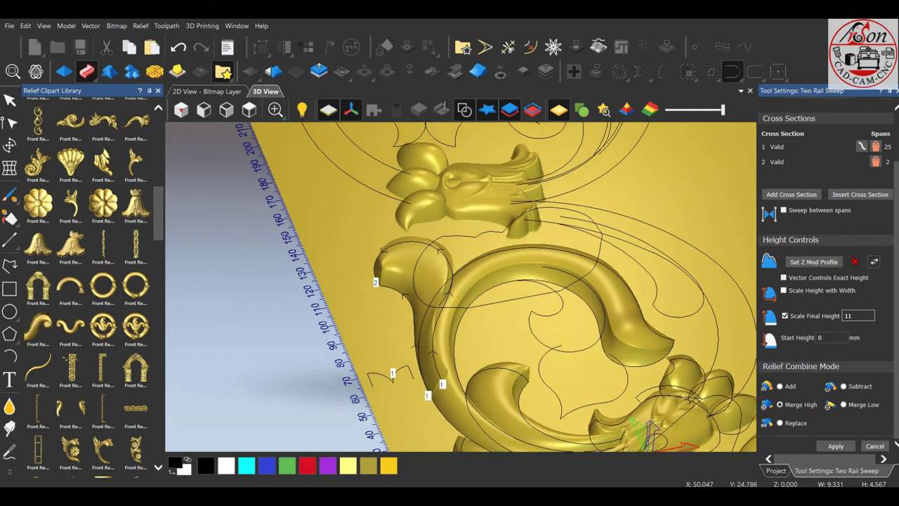
scroll(461, 287, up, 2)
scroll(460, 287, up, 2)
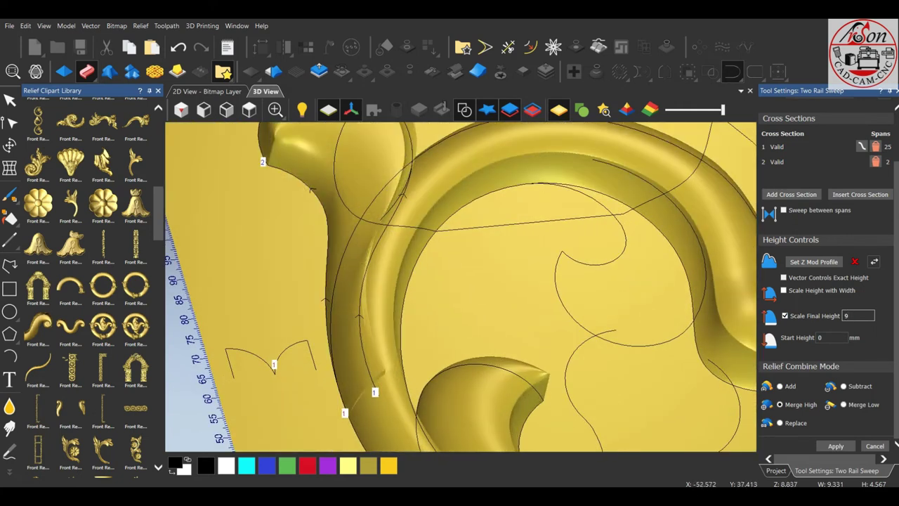
- Review the lowered curl from several angles, then hide the vector outlines
drag(461, 287, 491, 295)
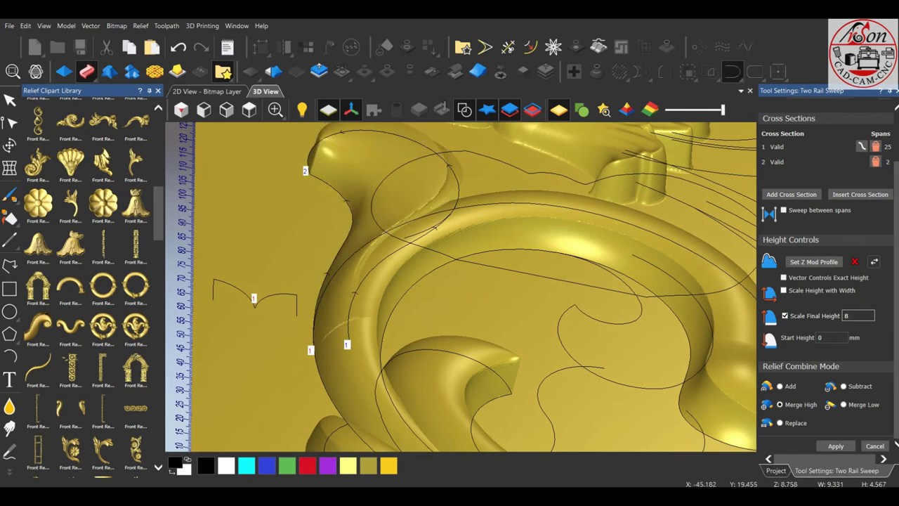
drag(461, 287, 421, 316)
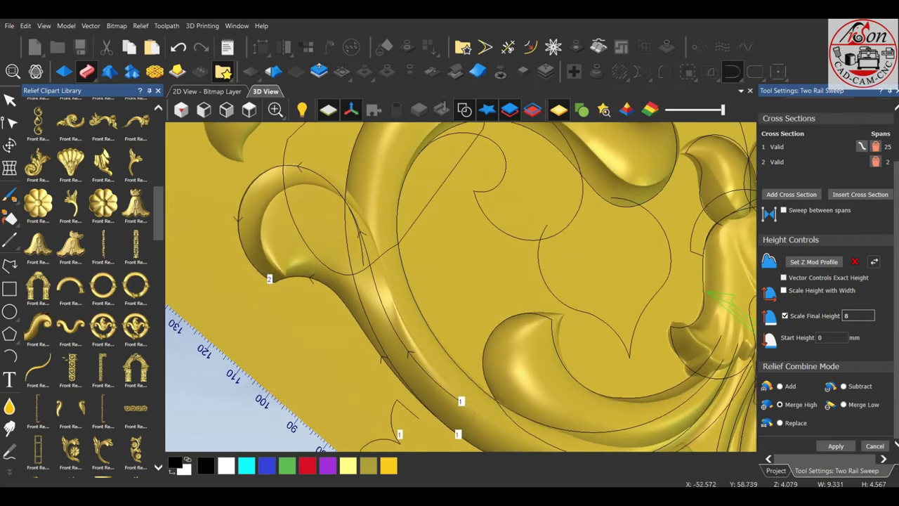
drag(461, 287, 422, 316)
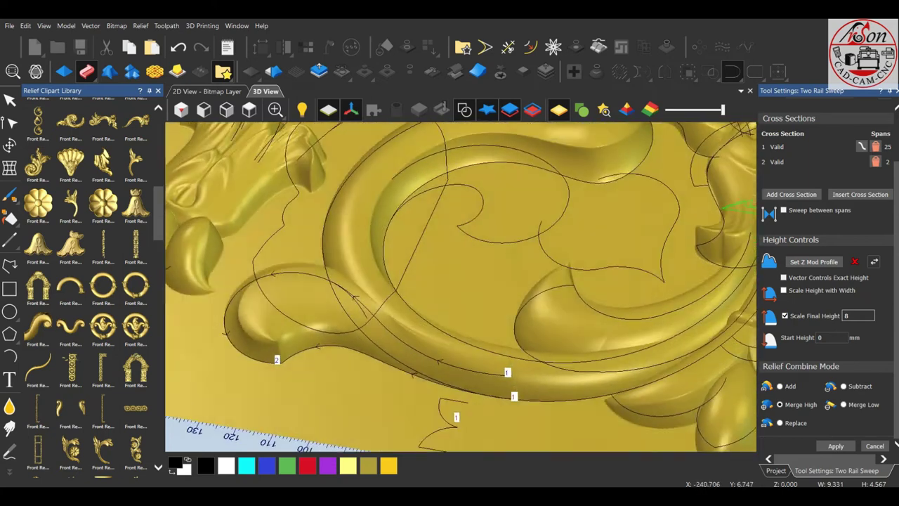
drag(461, 287, 590, 300)
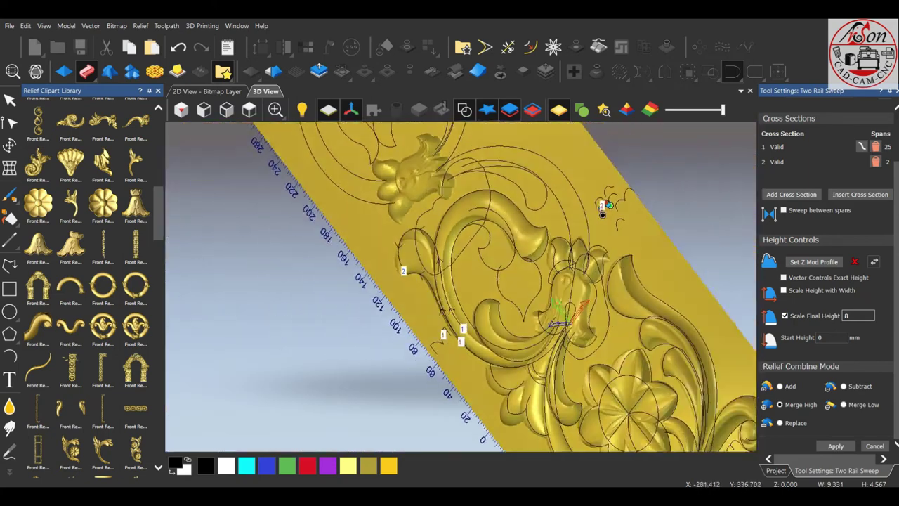
mouse_move(633, 196)
mouse_down()
mouse_move(590, 281)
mouse_move(515, 264)
mouse_up()
click(464, 110)
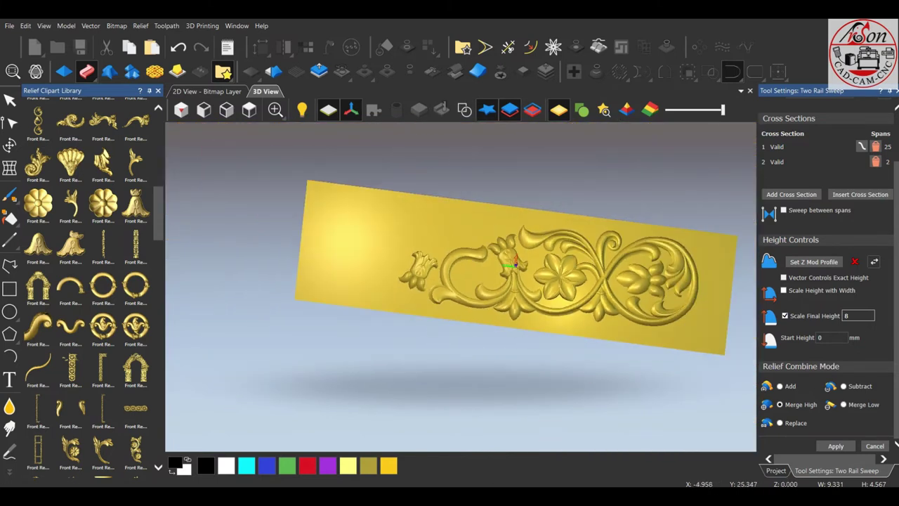
- Show the vectors again and move the cross-section onto a different curve
click(465, 109)
drag(492, 281, 528, 242)
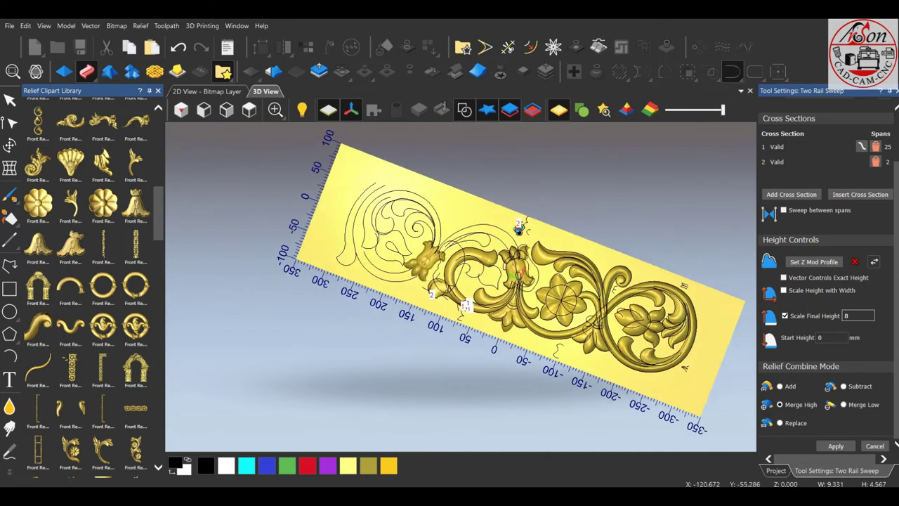
scroll(528, 242, up, 2)
scroll(526, 248, up, 2)
scroll(523, 254, up, 2)
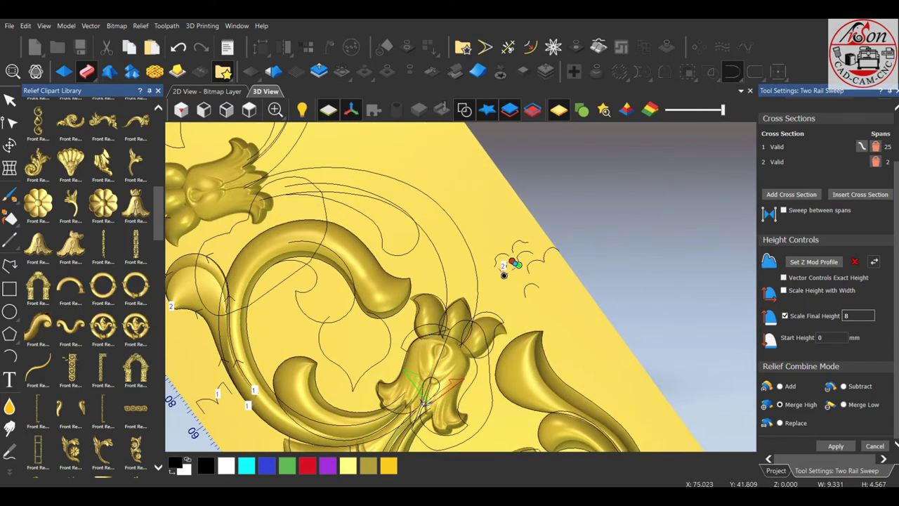
scroll(520, 261, up, 2)
scroll(552, 261, up, 3)
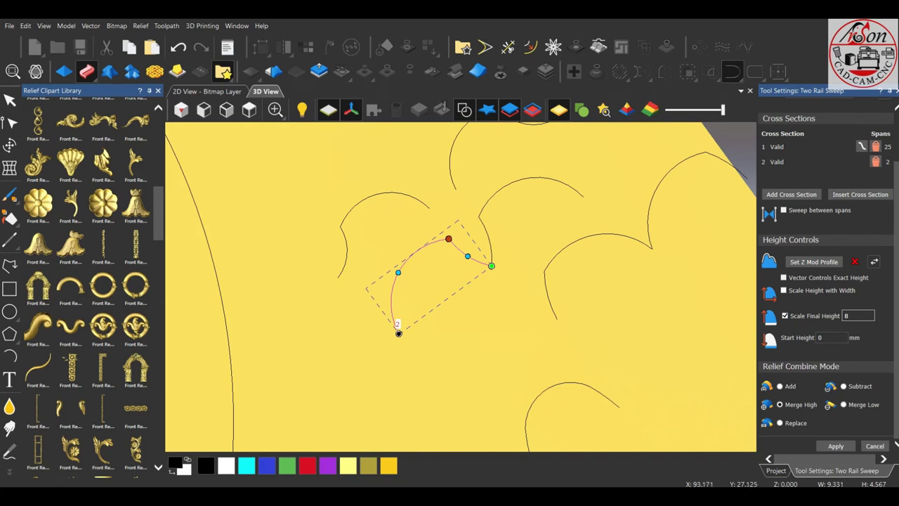
click(651, 211)
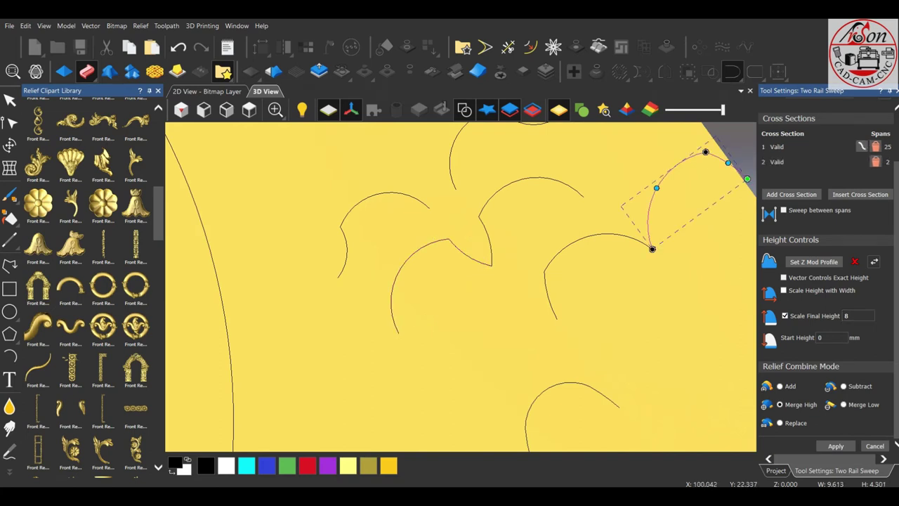
scroll(492, 274, down, 3)
scroll(498, 269, down, 3)
scroll(497, 270, down, 3)
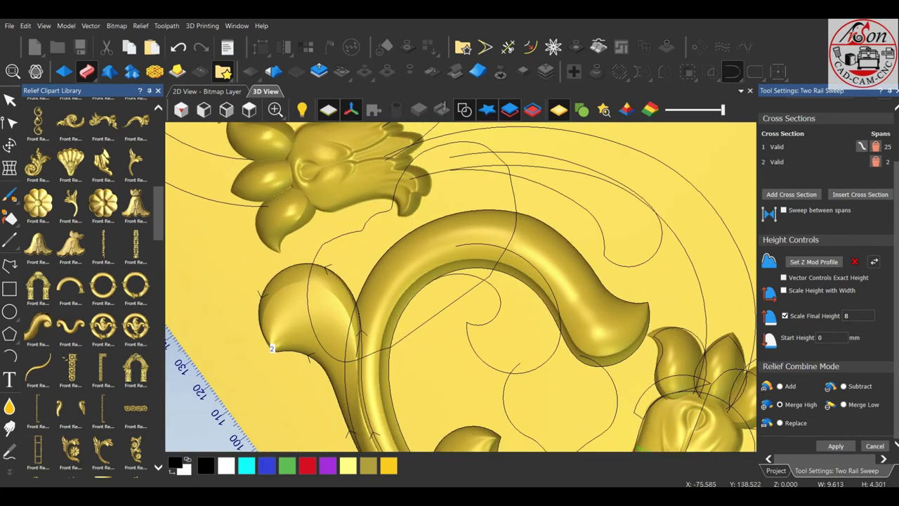
scroll(404, 385, up, 3)
scroll(403, 385, up, 2)
- Close the Two Rail Sweep and view the whole panel from the top
mouse_move(404, 386)
mouse_down()
mouse_move(385, 371)
mouse_move(450, 295)
mouse_up()
scroll(492, 281, up, 3)
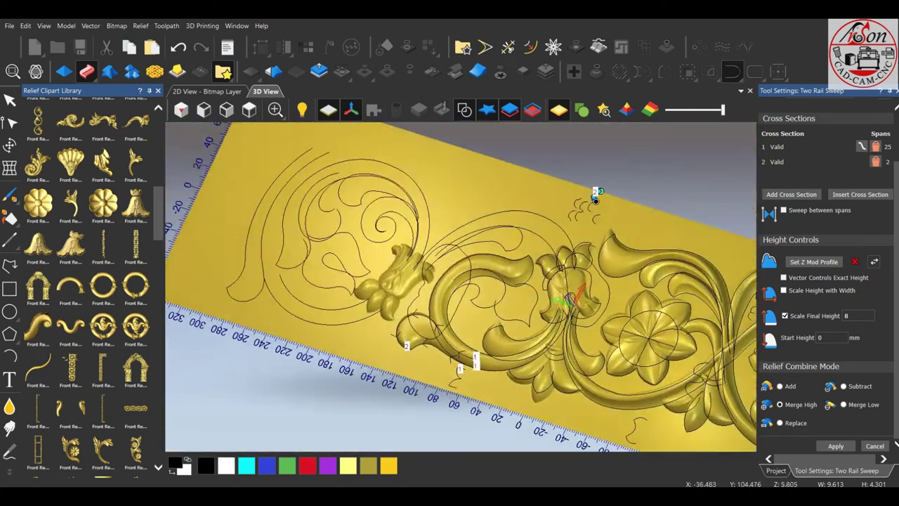
scroll(492, 281, up, 2)
scroll(650, 397, up, 2)
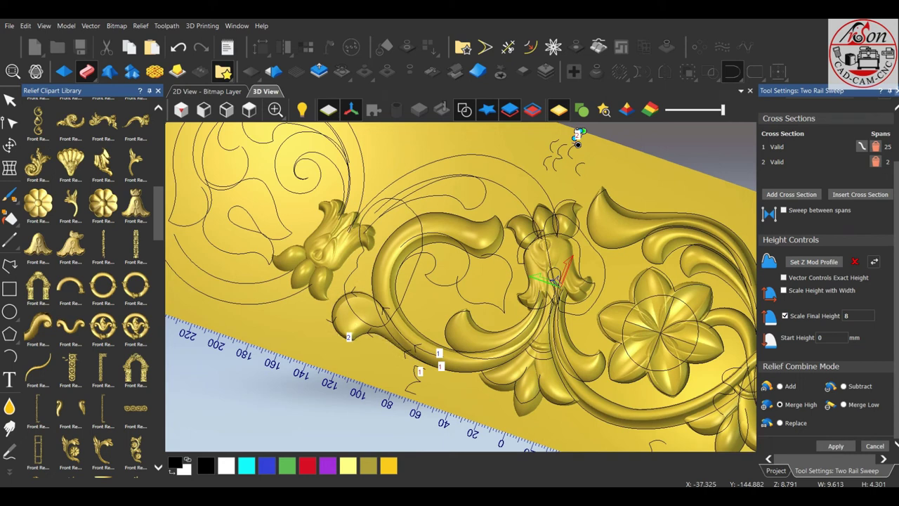
key(Escape)
key(2)
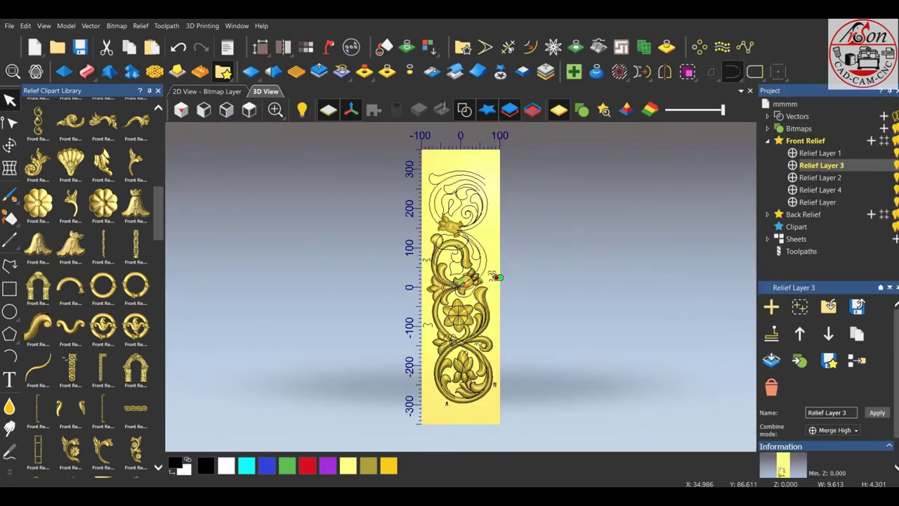
scroll(520, 255, up, 3)
scroll(618, 406, up, 3)
- Select the inner spiral and draw a cross-section profile across the ring above it
scroll(401, 267, up, 2)
click(384, 288)
scroll(384, 288, up, 3)
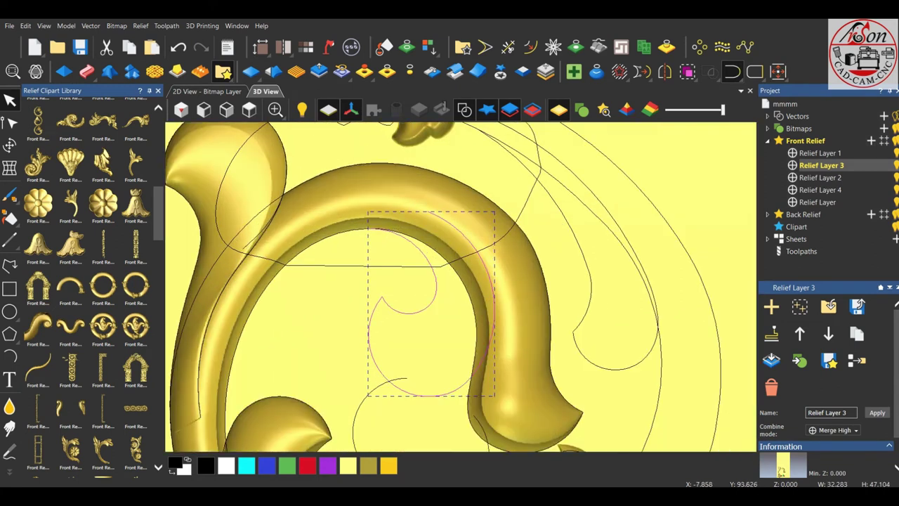
click(599, 47)
scroll(411, 213, up, 2)
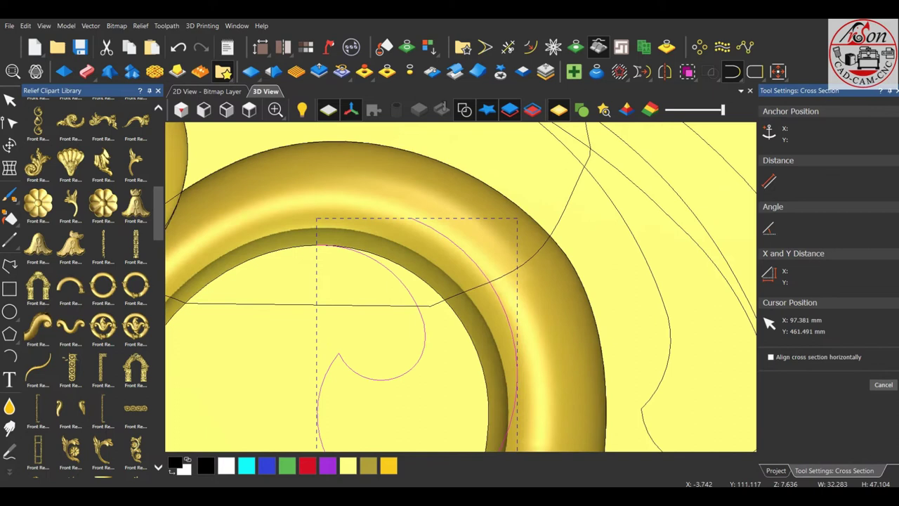
scroll(411, 213, up, 2)
drag(273, 259, 455, 203)
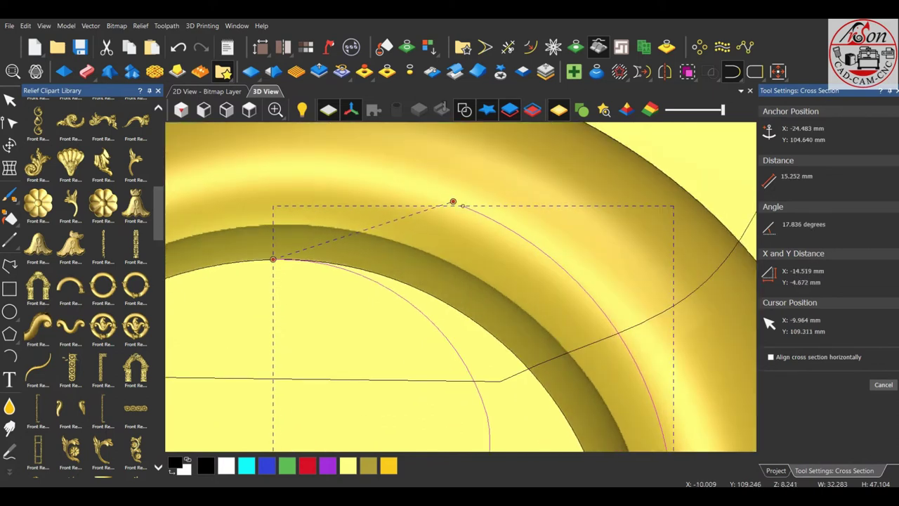
drag(453, 202, 439, 191)
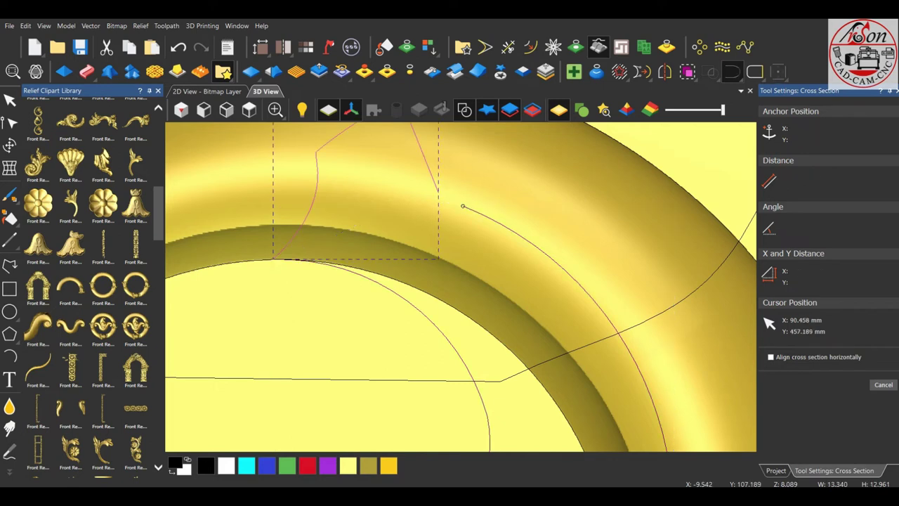
key(Escape)
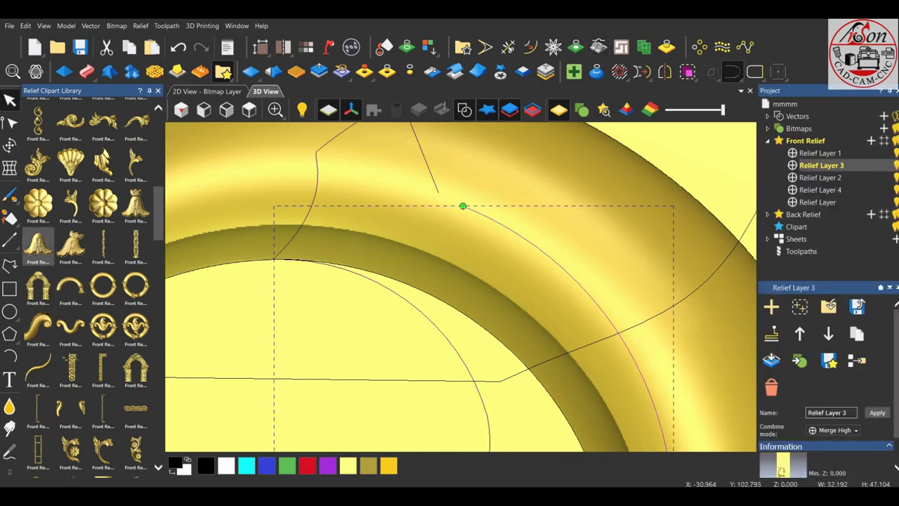
- Node-edit the profile to reshape its pointed top
key(n)
drag(463, 206, 452, 200)
scroll(451, 282, down, 2)
scroll(451, 282, down, 3)
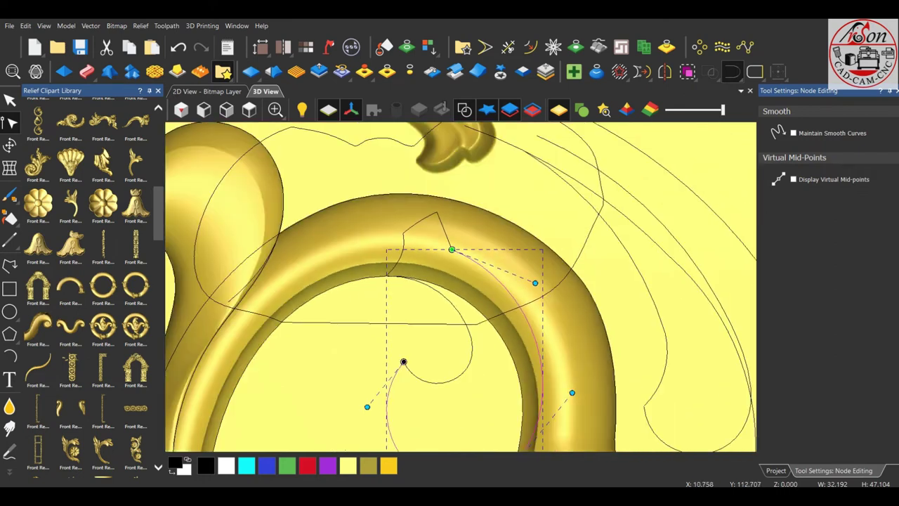
key(Escape)
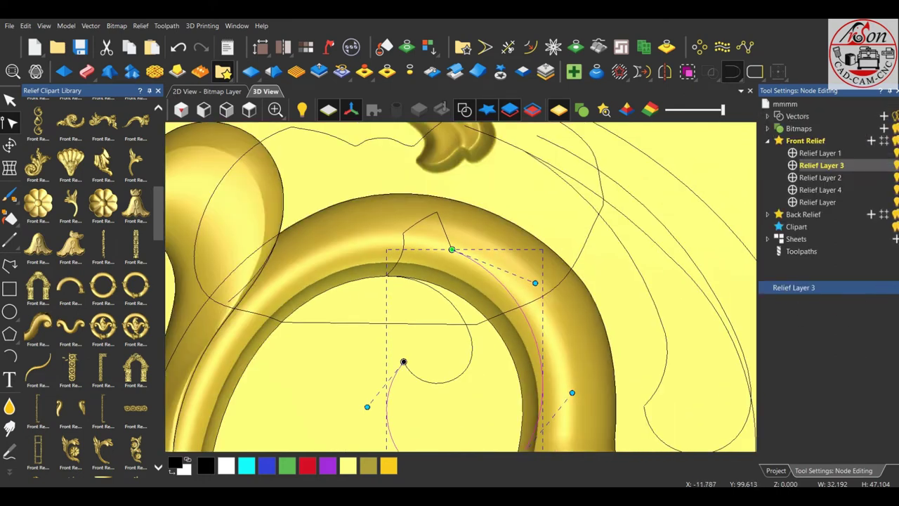
- Mirror the profile to the left into a double-peaked shape, then select the lower curl curve
click(420, 222)
click(664, 71)
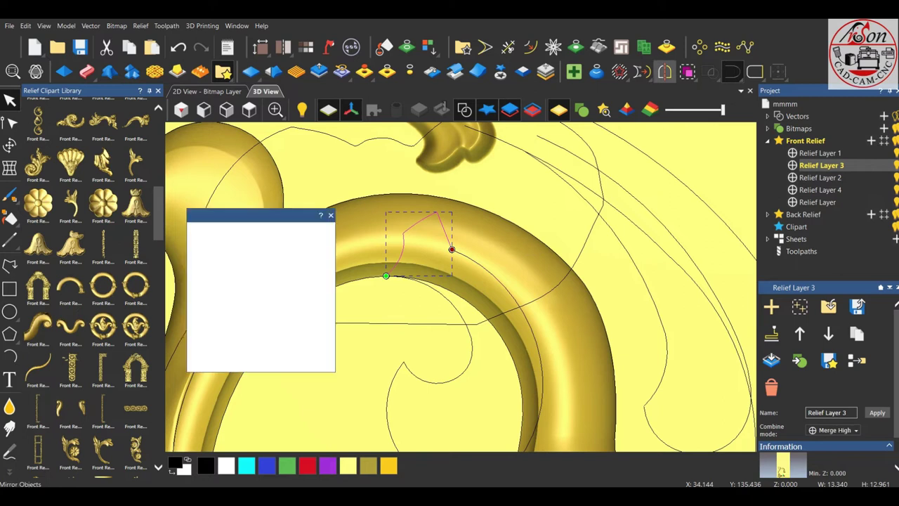
click(285, 262)
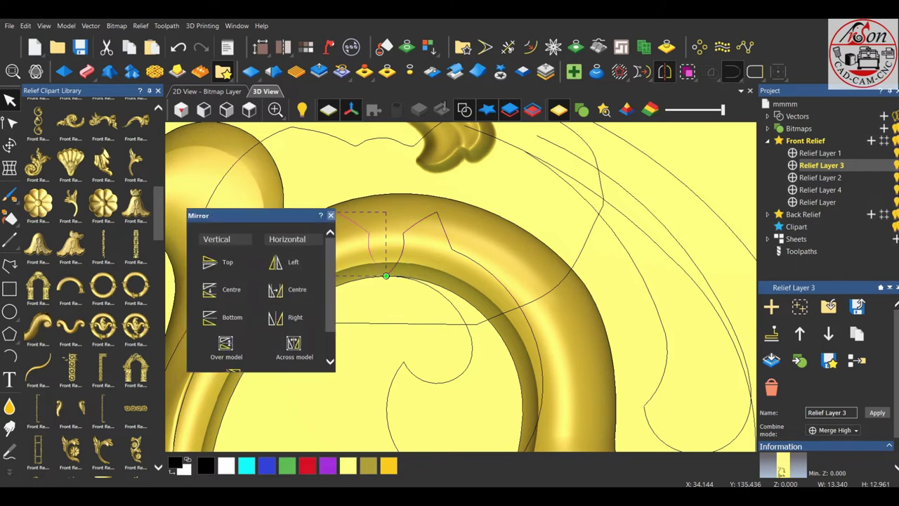
click(330, 215)
click(469, 337)
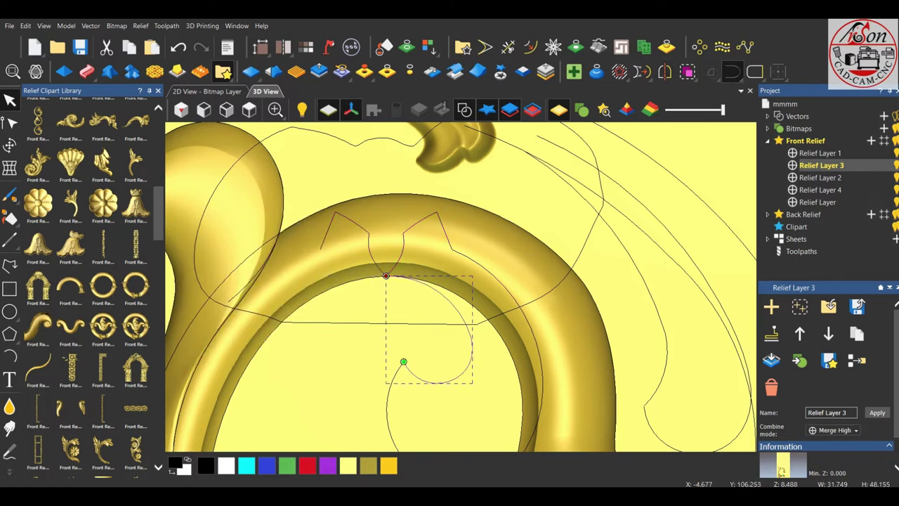
- Sweep along the ring with the small S-shaped profile, final height 11, and close the sweep
key(0)
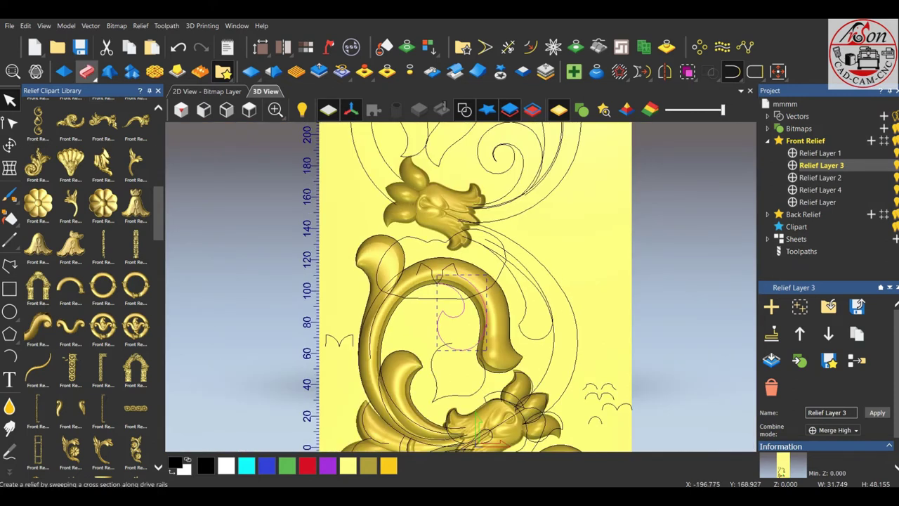
click(87, 71)
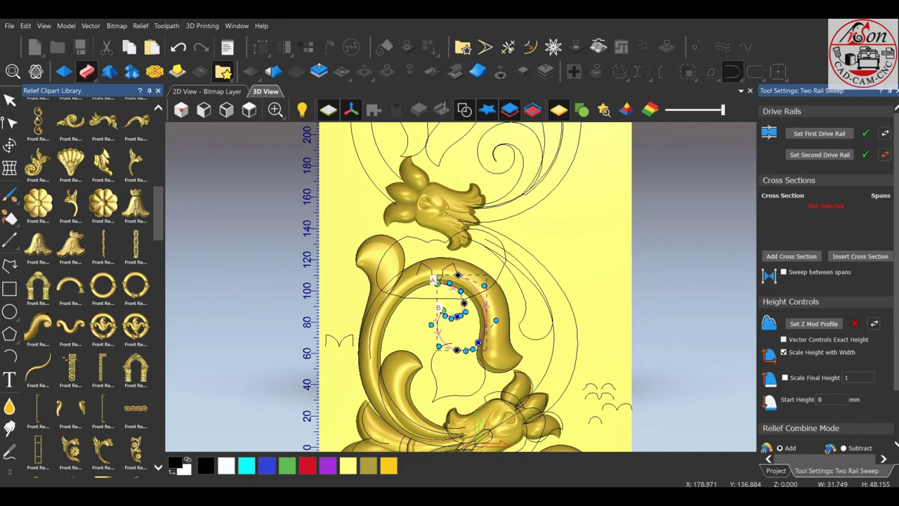
scroll(480, 330, up, 2)
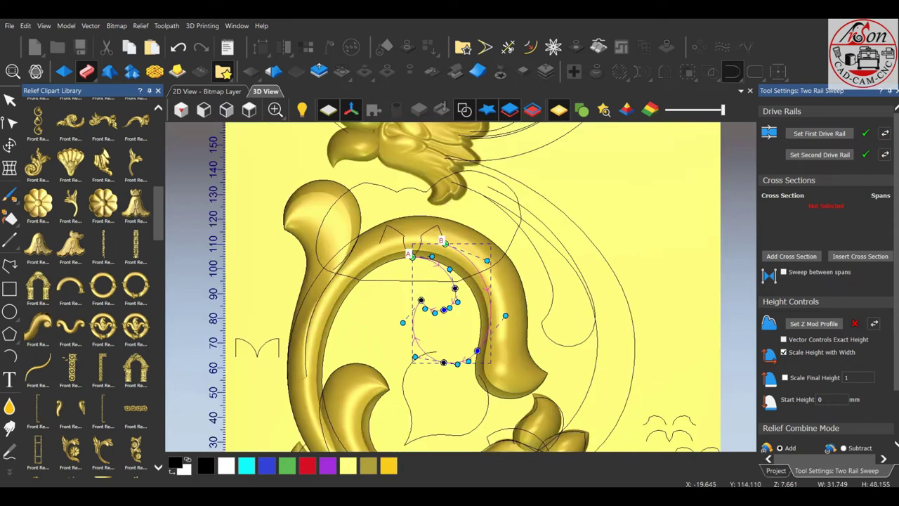
click(443, 242)
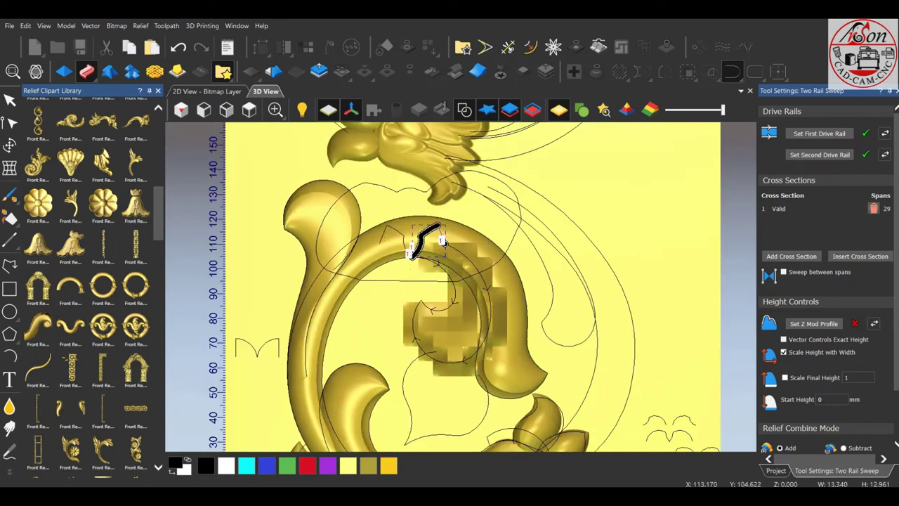
scroll(444, 246, down, 1)
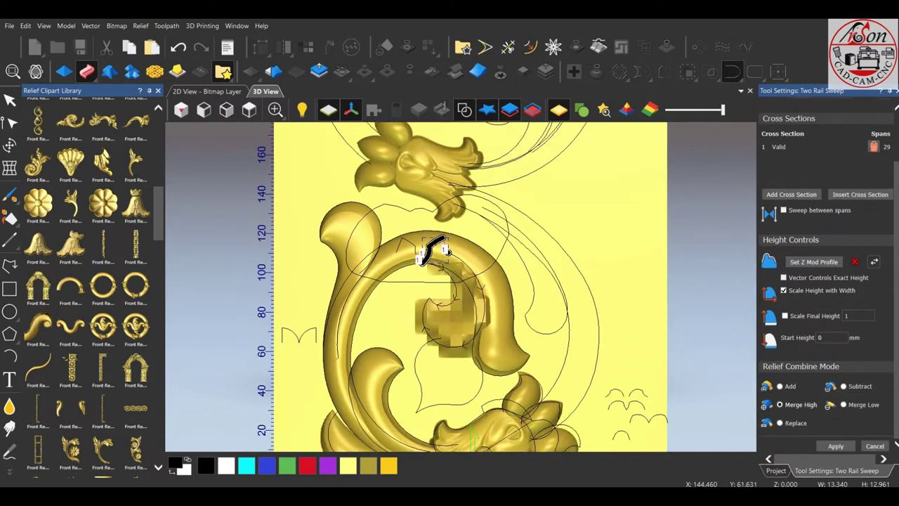
mouse_move(449, 251)
mouse_down()
mouse_move(432, 254)
mouse_move(412, 291)
mouse_move(412, 251)
mouse_move(391, 260)
mouse_move(405, 297)
mouse_move(391, 261)
mouse_up()
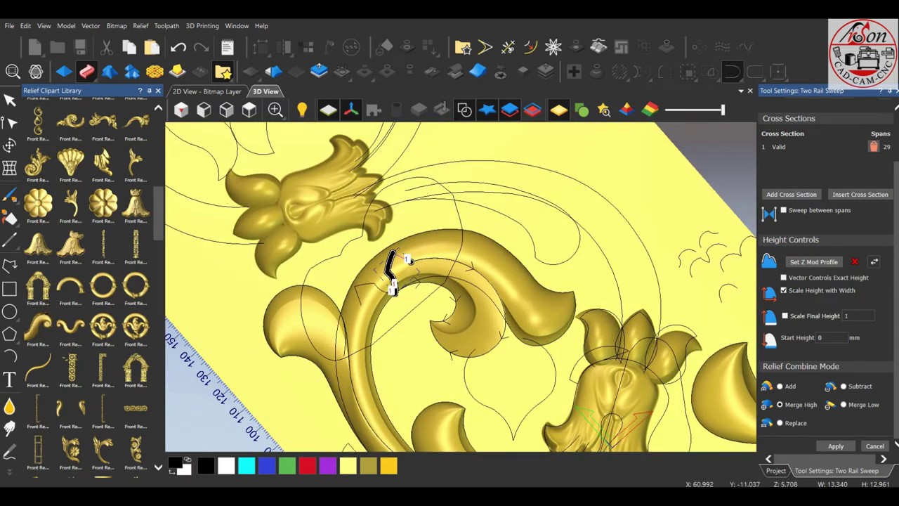
text(1)
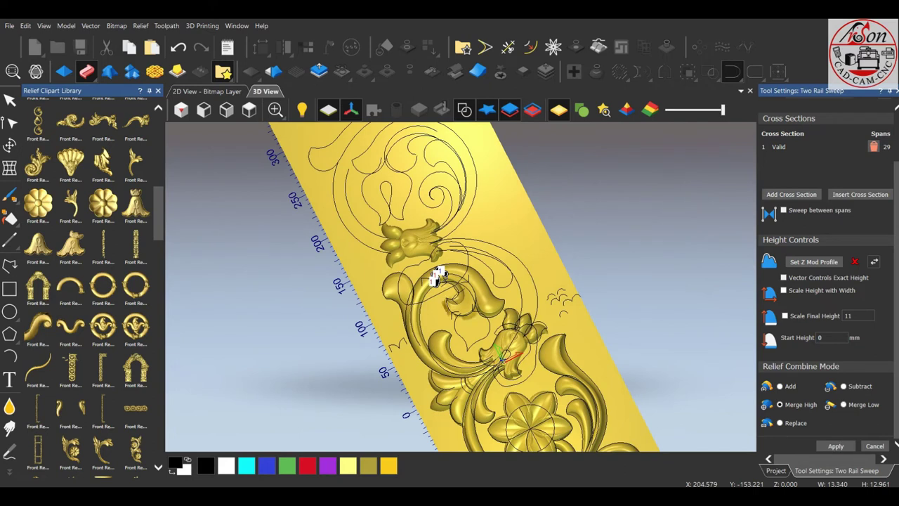
key(Escape)
- In top view, drag the curve's nodes to reshape it into a leaf-tip outline
click(249, 110)
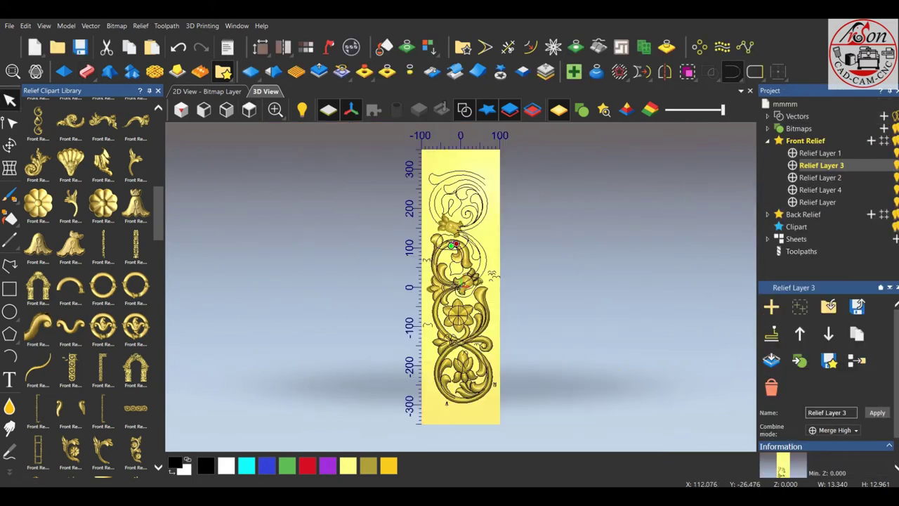
scroll(455, 247, up, 5)
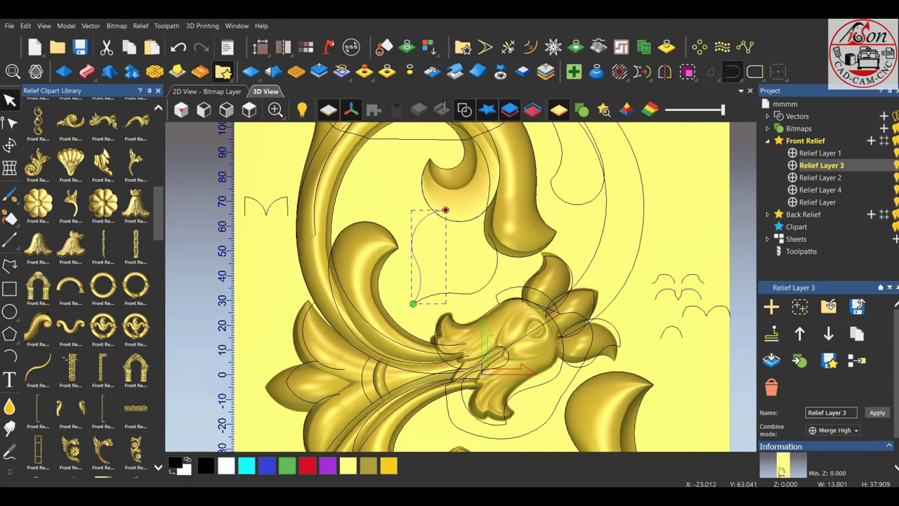
scroll(432, 281, up, 2)
click(9, 121)
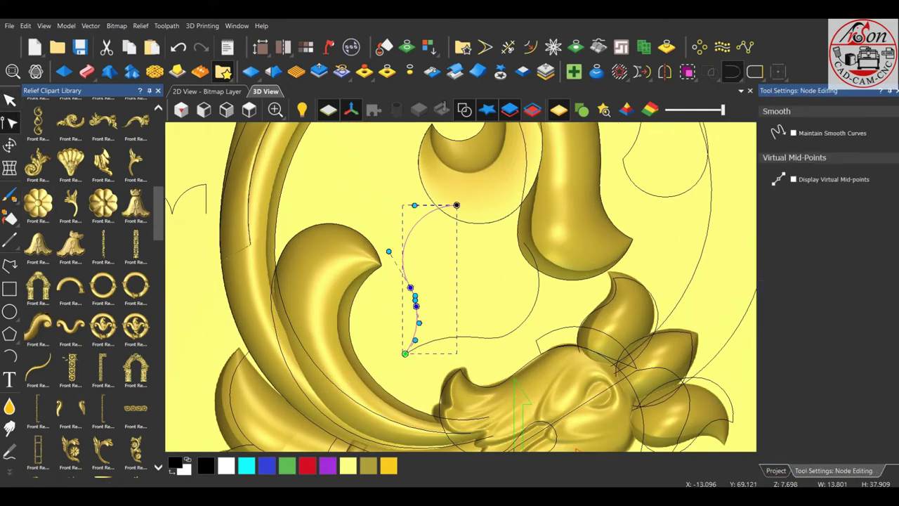
mouse_move(457, 205)
mouse_down()
mouse_move(517, 189)
mouse_move(402, 188)
mouse_up()
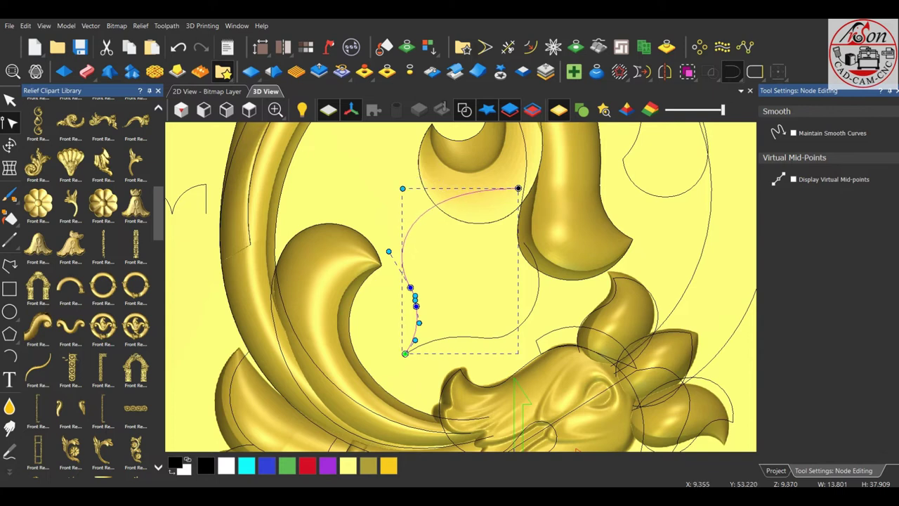
drag(518, 188, 533, 198)
drag(559, 225, 565, 249)
mouse_move(564, 251)
middle_down()
mouse_move(579, 204)
mouse_move(492, 281)
mouse_move(477, 274)
middle_up()
scroll(461, 286, up, 3)
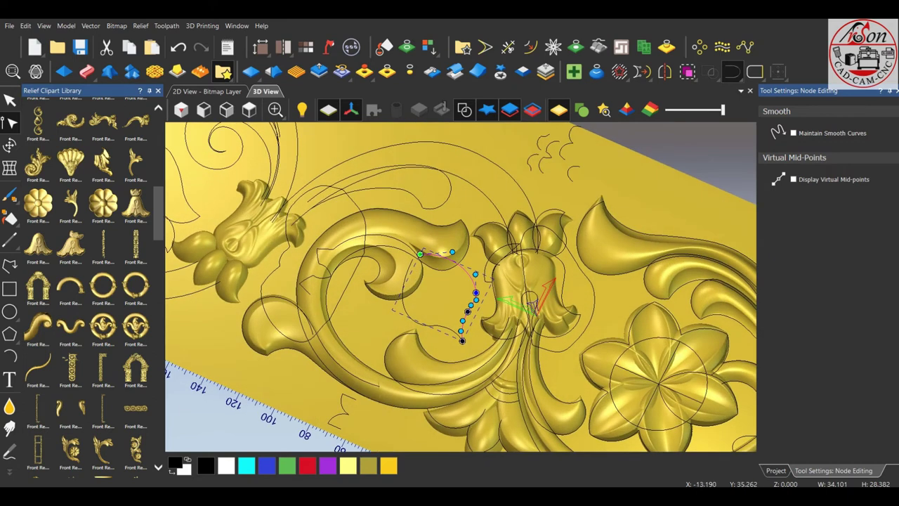
key(Escape)
- Select the reshaped leaf curve and start a Two Rail Sweep with both rails set
click(420, 254)
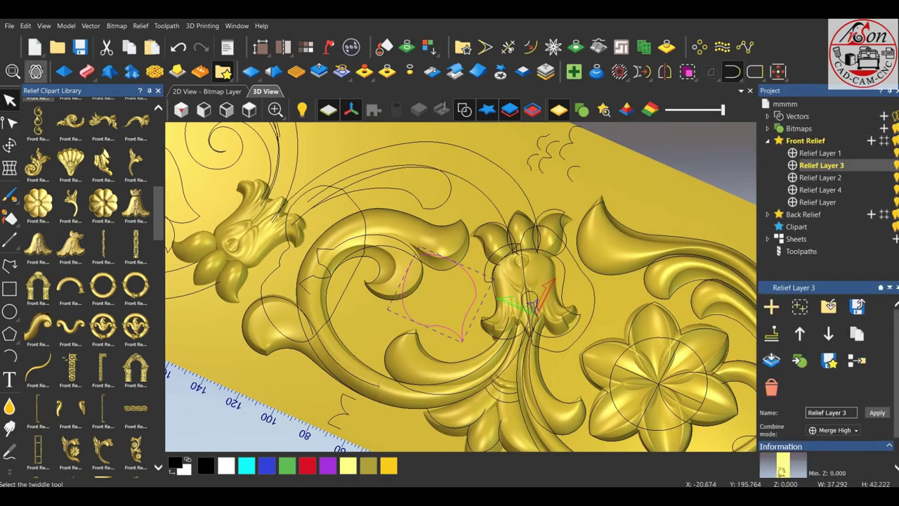
click(318, 70)
mouse_move(457, 295)
middle_down()
mouse_move(431, 267)
mouse_move(442, 267)
middle_up()
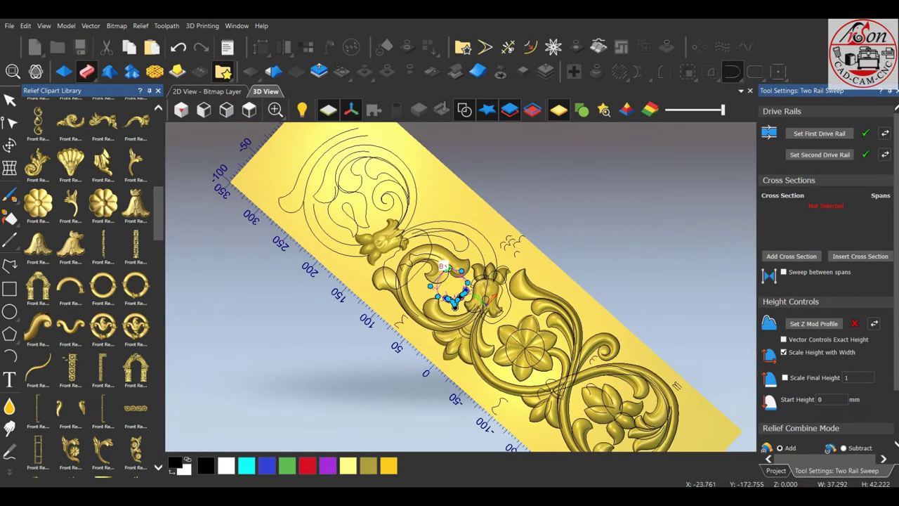
- Clear the selection and use the small curve as the leaf tip's cross section
scroll(444, 267, down, 2)
scroll(444, 267, up, 2)
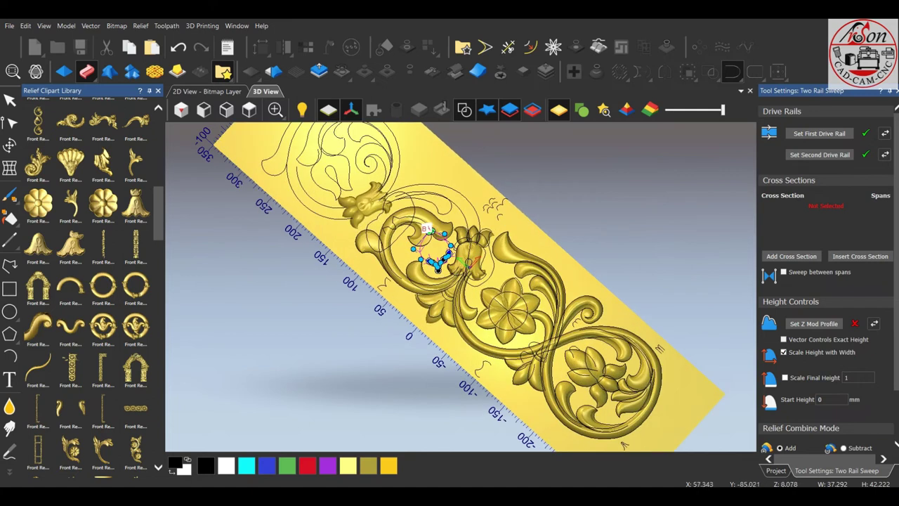
scroll(502, 214, up, 2)
click(498, 223)
click(791, 257)
- Adjust the cross-section profile's nodes, flattening its middle and bowing the curve back out
scroll(432, 239, up, 2)
scroll(432, 239, up, 1)
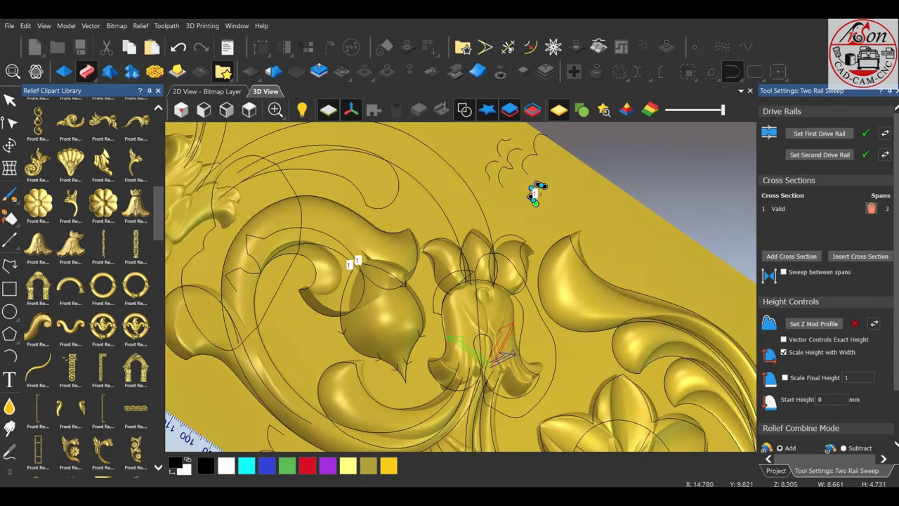
scroll(828, 281, down, 2)
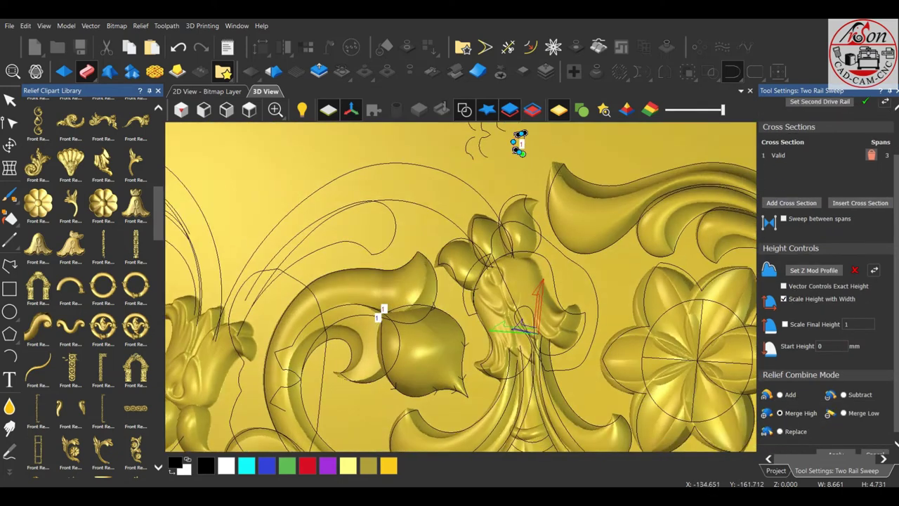
drag(449, 281, 422, 330)
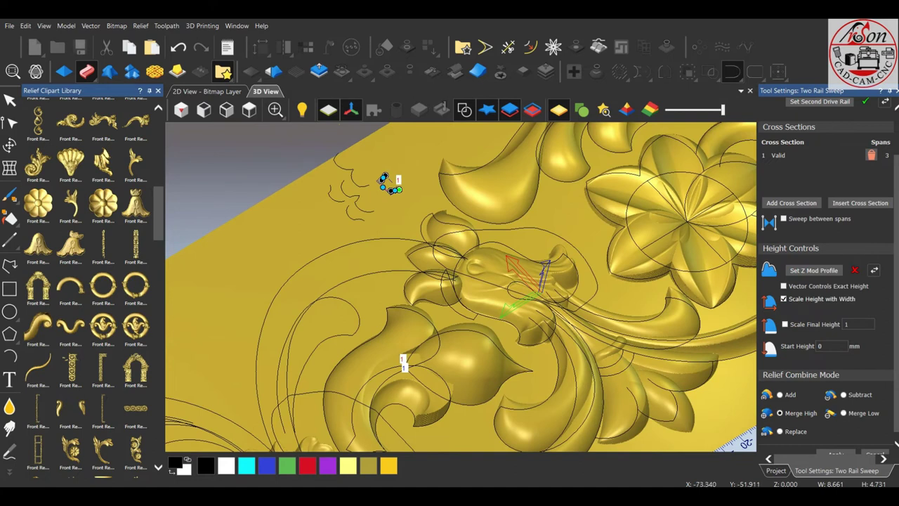
click(385, 179)
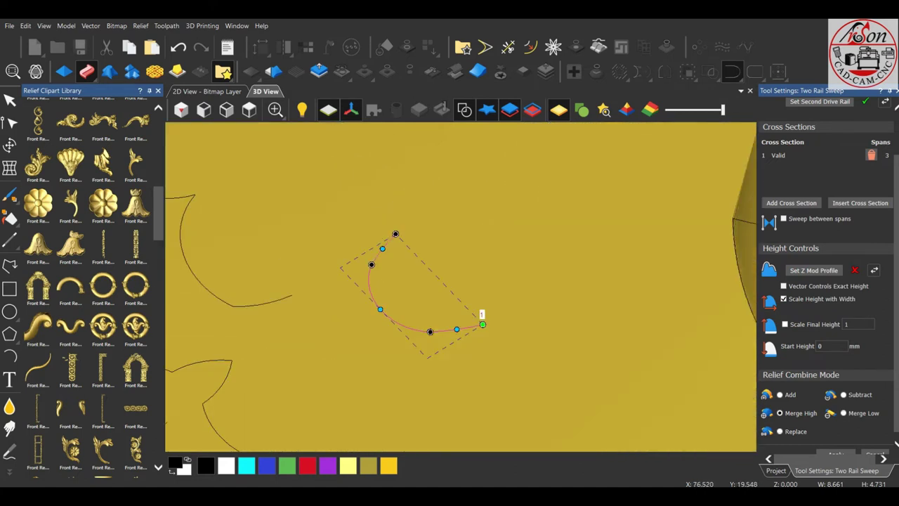
drag(381, 308, 395, 301)
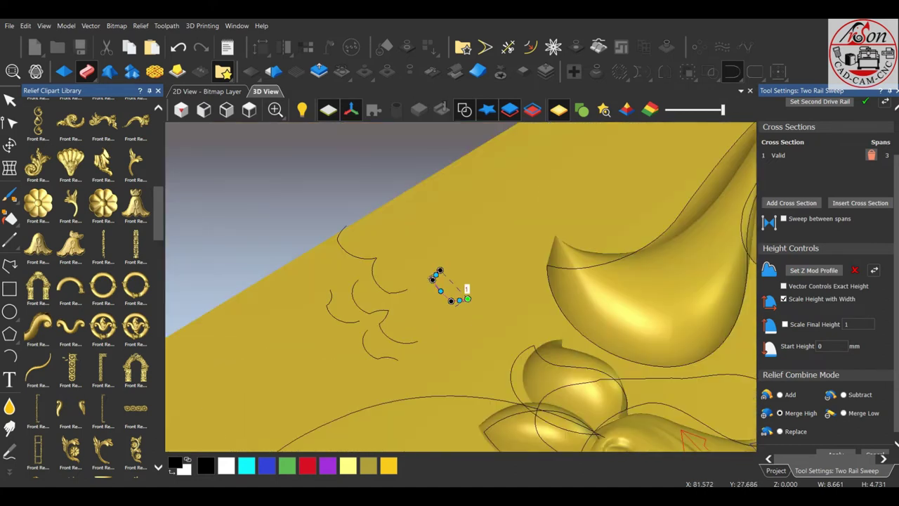
drag(456, 292, 451, 294)
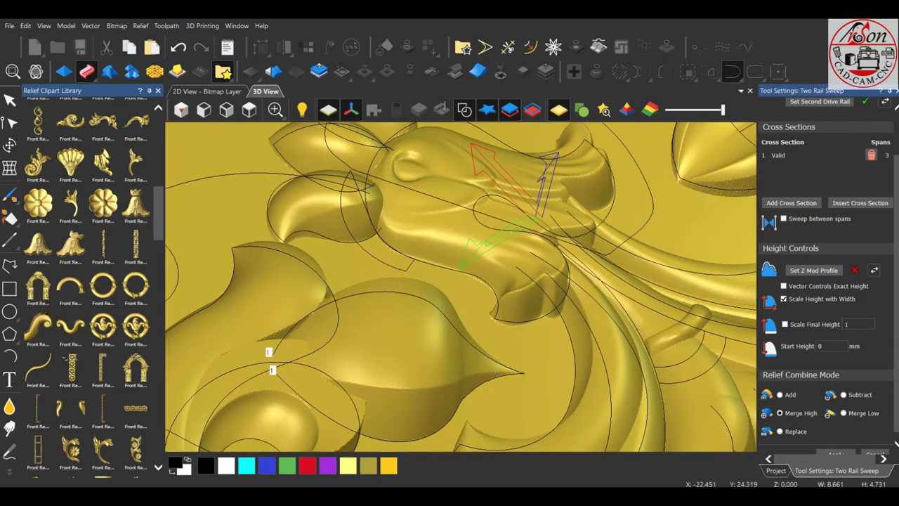
- Scale the leaf sweep to a final height of 8 and inspect the new leaf relief
scroll(829, 281, down, 1)
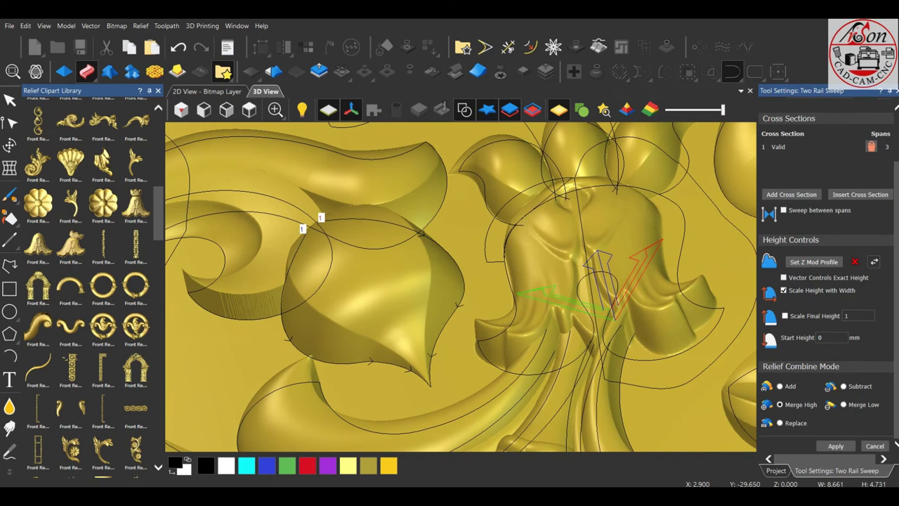
click(784, 316)
text(8)
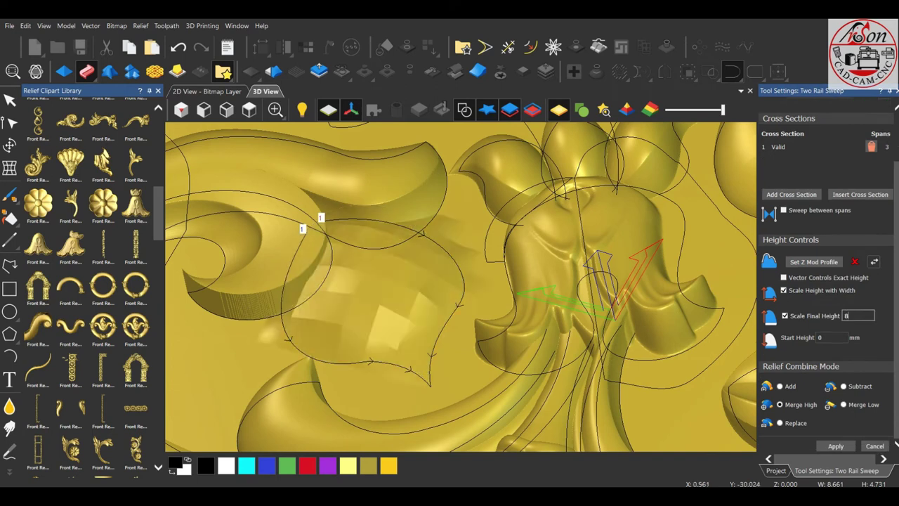
drag(457, 280, 534, 232)
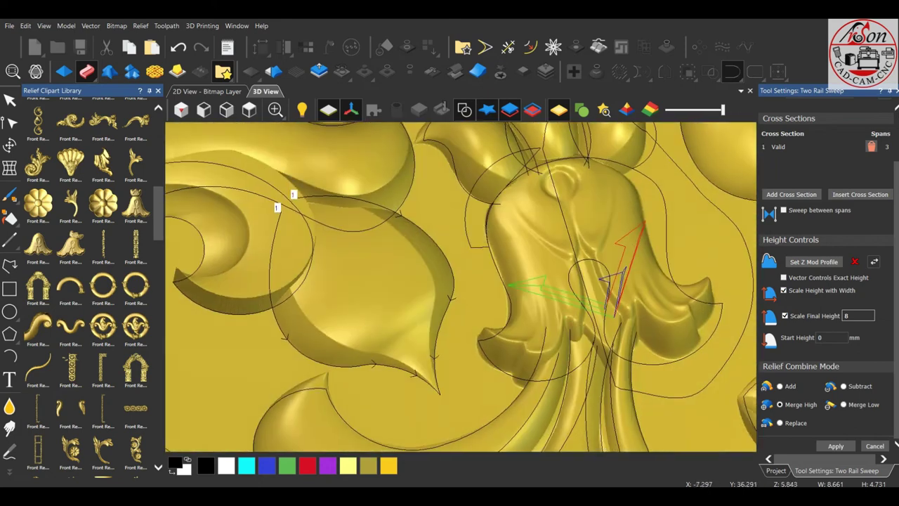
mouse_move(593, 253)
mouse_down()
mouse_move(496, 220)
mouse_move(439, 254)
mouse_up()
scroll(442, 254, up, 2)
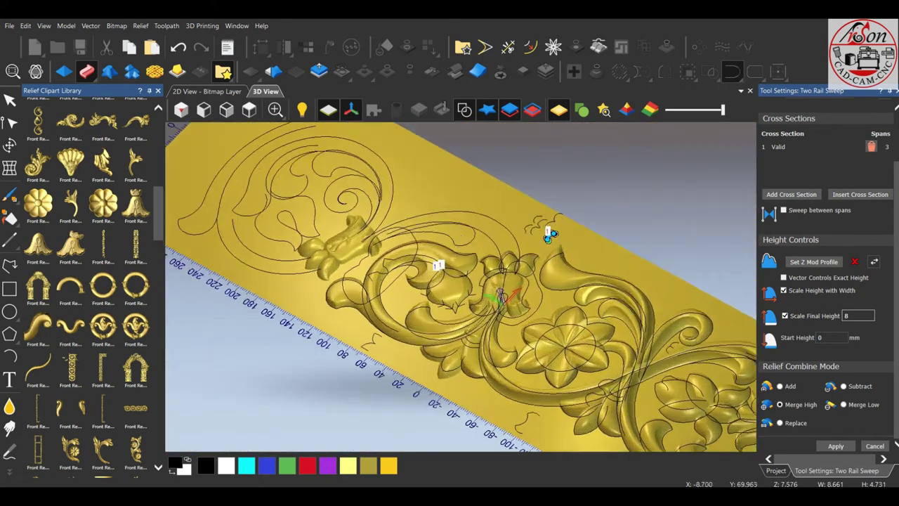
scroll(450, 255, up, 5)
scroll(445, 247, up, 3)
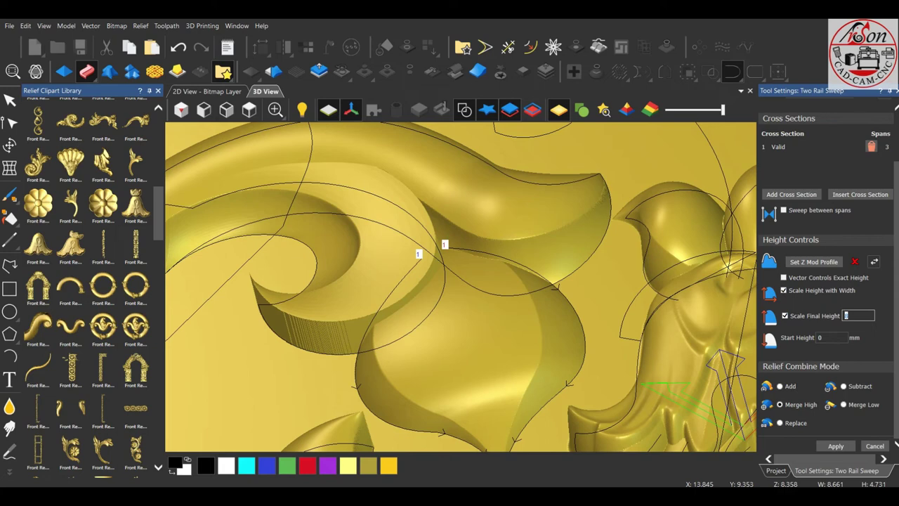
scroll(442, 249, down, 2)
mouse_move(442, 250)
mouse_down()
mouse_move(492, 285)
mouse_move(552, 148)
mouse_up()
scroll(491, 285, down, 5)
scroll(552, 148, down, 3)
scroll(552, 148, up, 1)
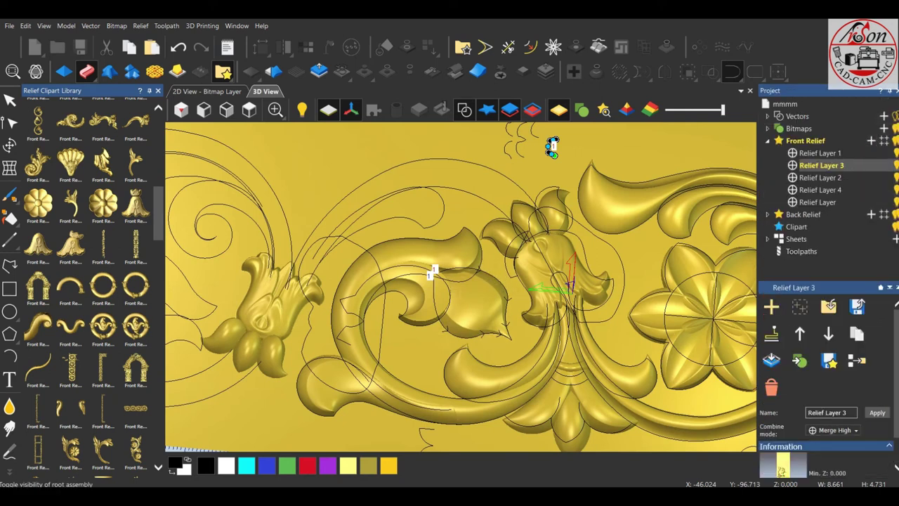
- Close the leaf sweep, then add the right-side arc and extend its curve toward the flower
key(0)
scroll(487, 281, up, 3)
scroll(479, 233, up, 2)
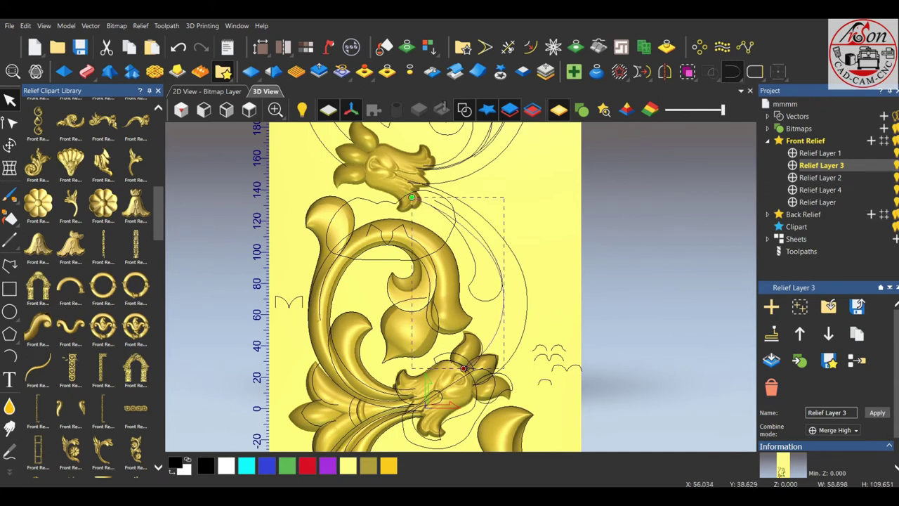
shift+click(526, 302)
scroll(460, 275, down, 2)
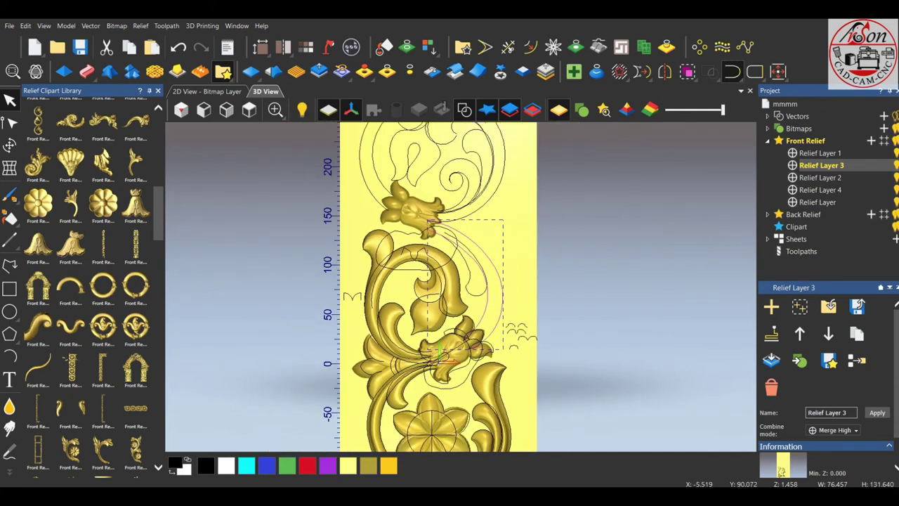
scroll(433, 275, down, 2)
scroll(441, 277, down, 2)
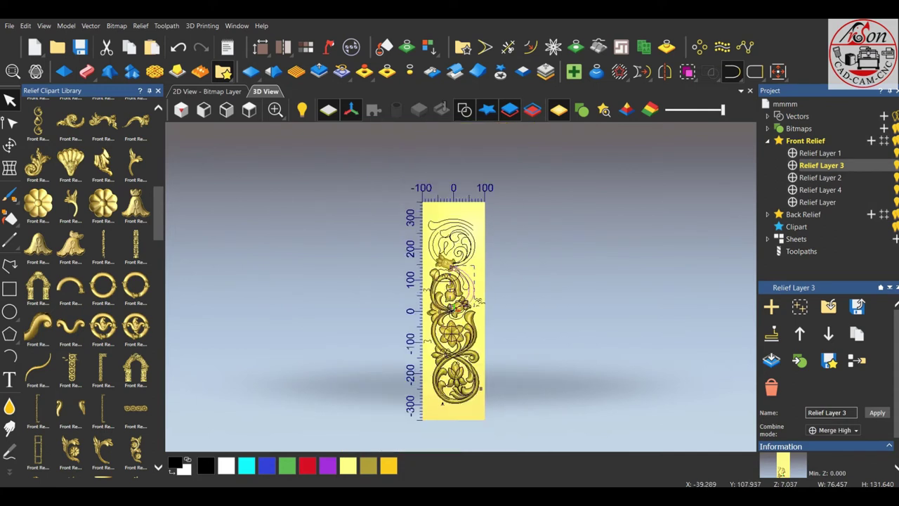
scroll(466, 282, up, 5)
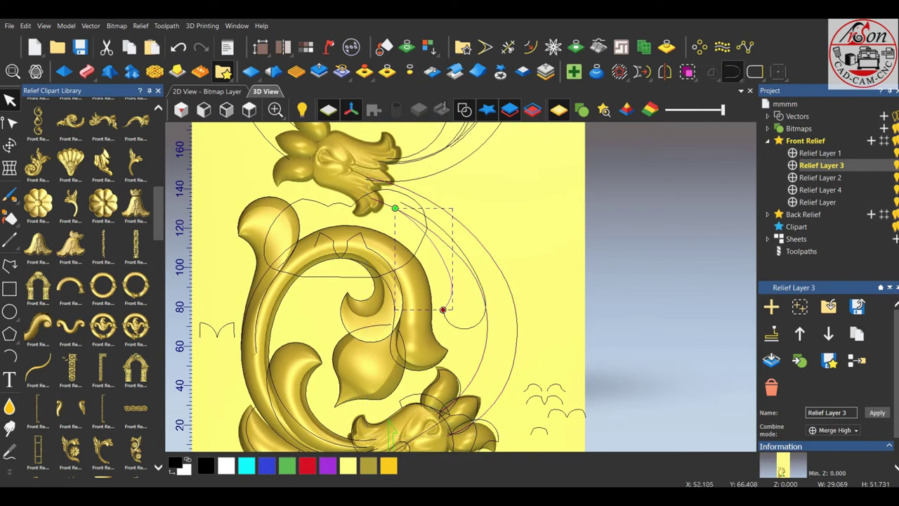
drag(443, 309, 437, 413)
key(Escape)
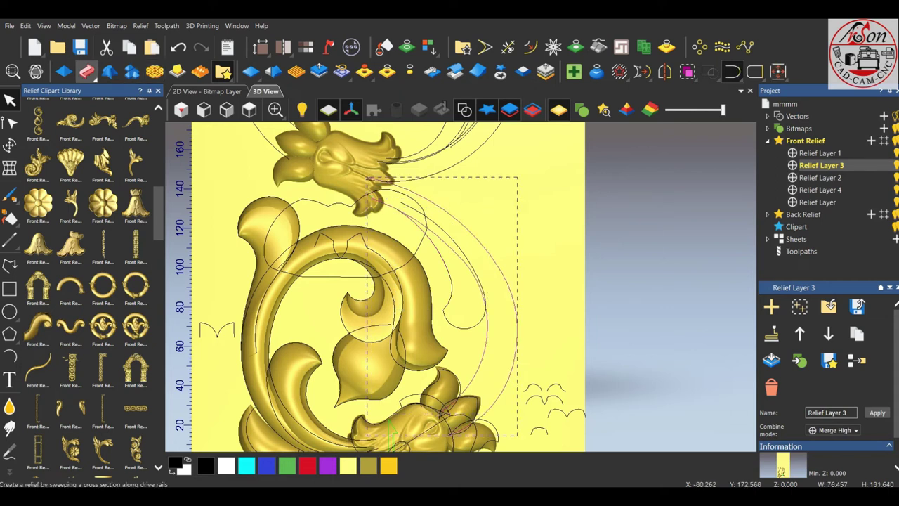
- Start a Two Rail Sweep along the arcs with the small curve as cross section
click(777, 71)
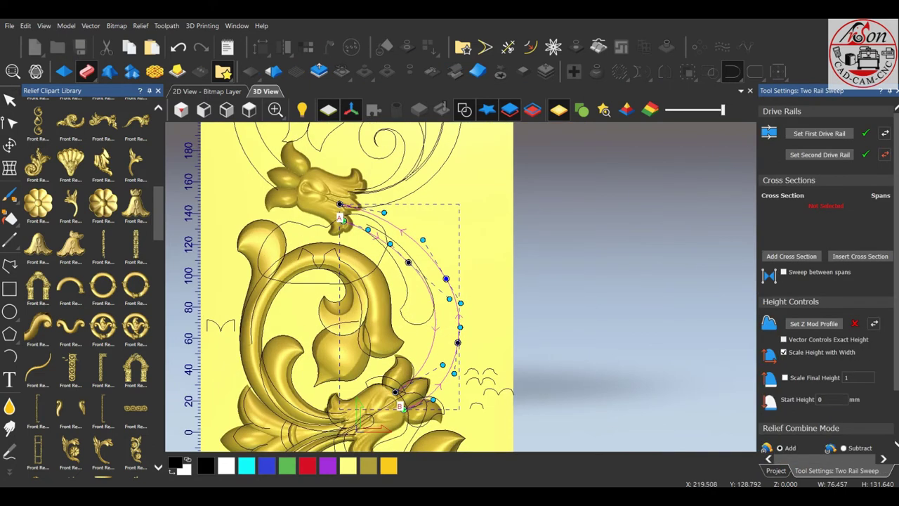
drag(547, 228, 421, 317)
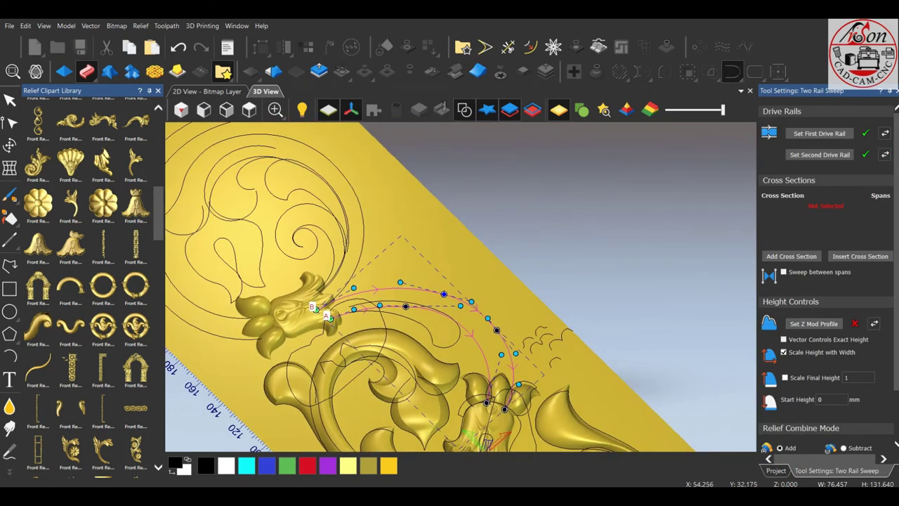
click(541, 328)
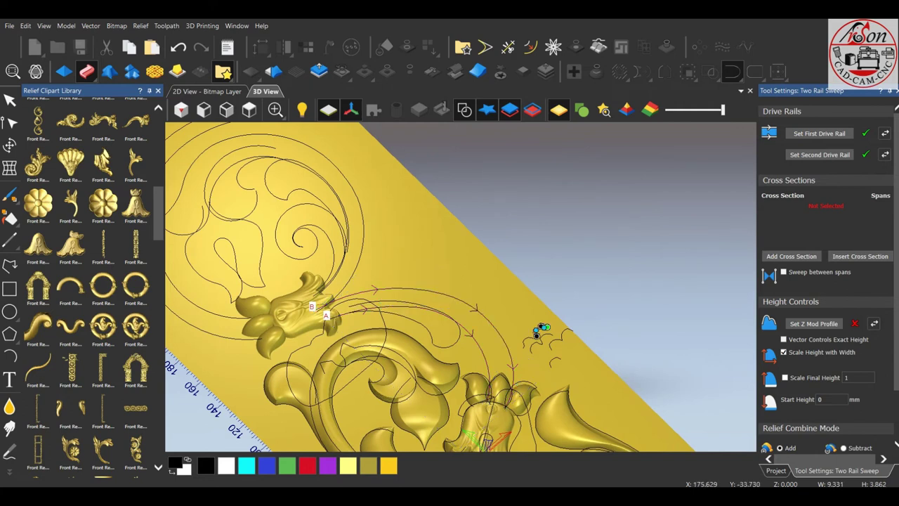
click(791, 256)
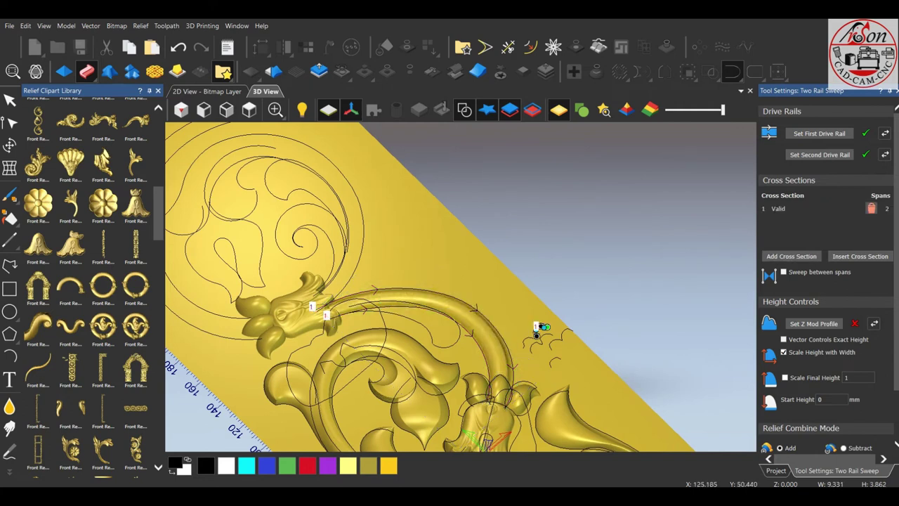
scroll(537, 330, up, 2)
scroll(537, 330, up, 2)
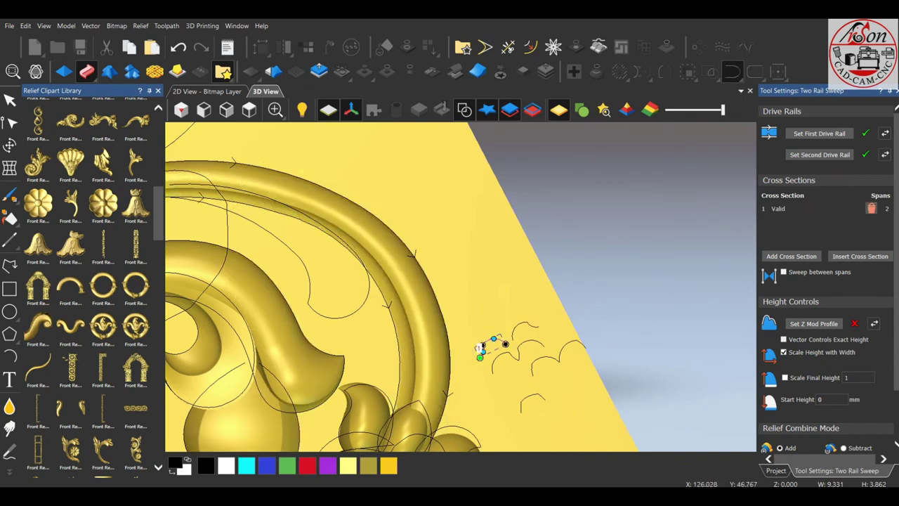
- Scale the stem sweep to final height 11 and set it to Merge High
drag(492, 316, 393, 295)
scroll(326, 149, up, 3)
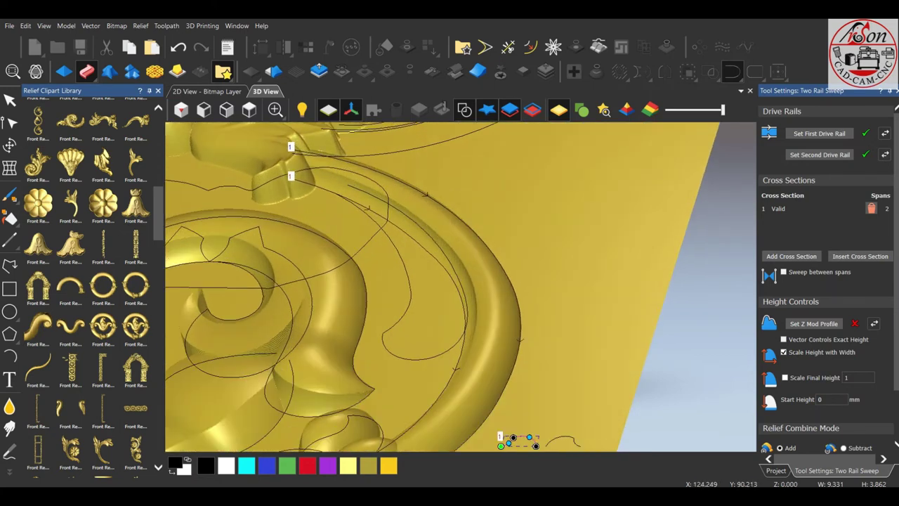
scroll(457, 281, down, 3)
scroll(456, 281, down, 1)
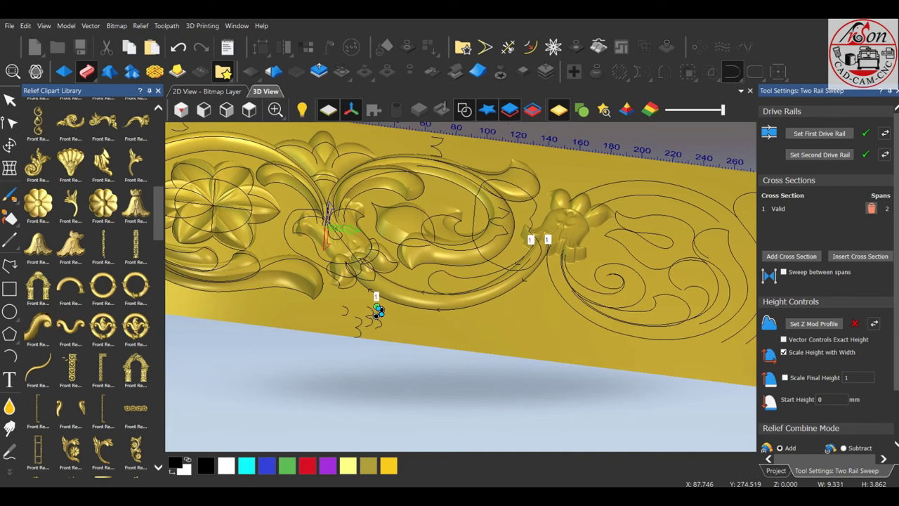
click(784, 377)
text(1)
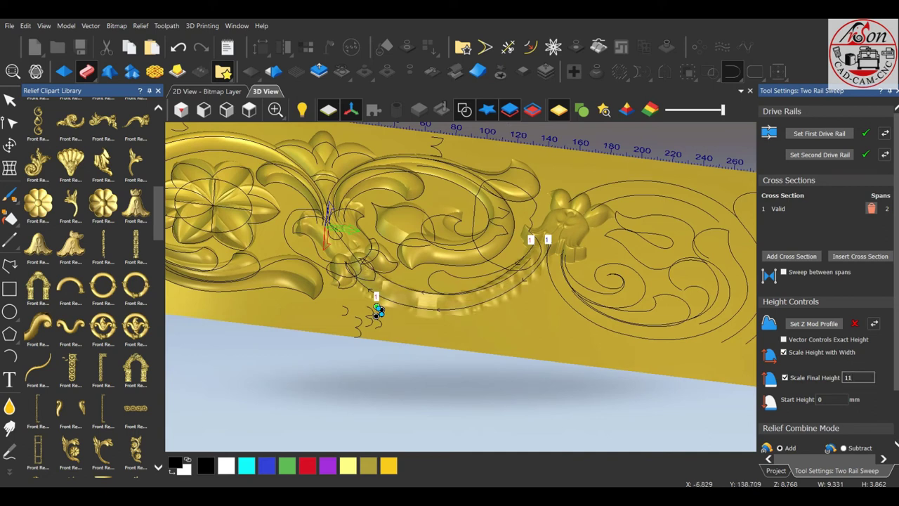
drag(456, 281, 477, 310)
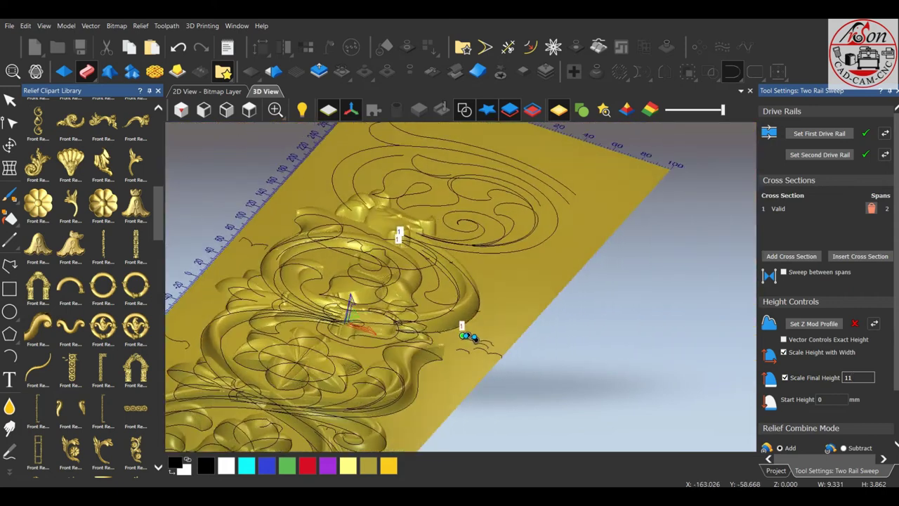
scroll(450, 365, up, 3)
scroll(449, 365, up, 3)
scroll(450, 365, up, 2)
scroll(895, 445, down, 2)
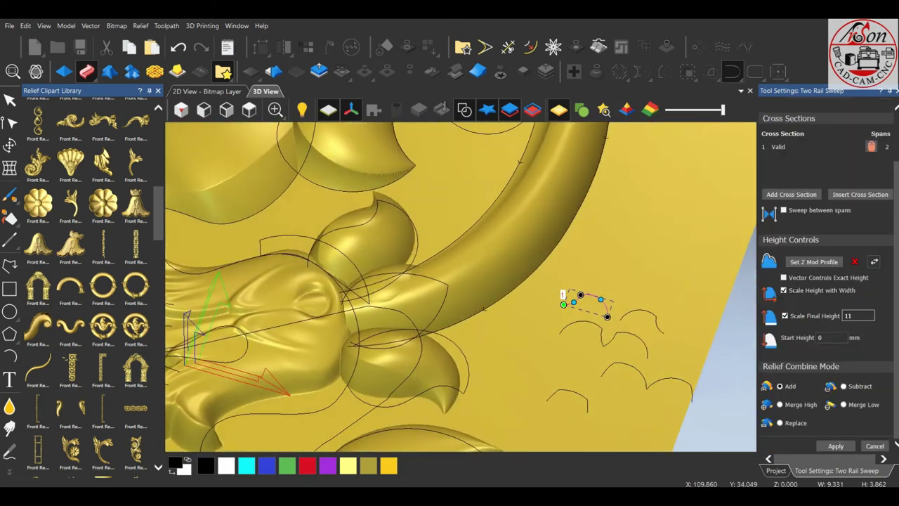
click(794, 405)
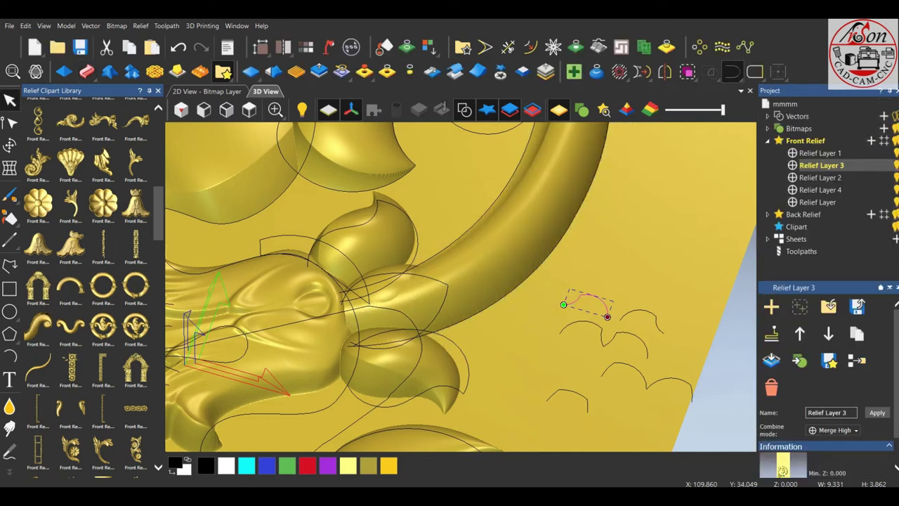
- Erase relief to the base plane along the fish-head carving at 1% strength
drag(456, 281, 436, 302)
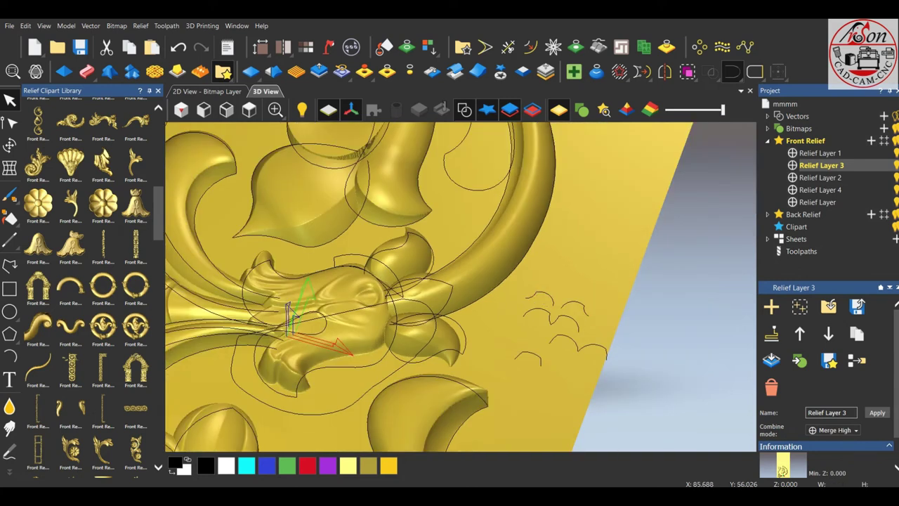
key(Escape)
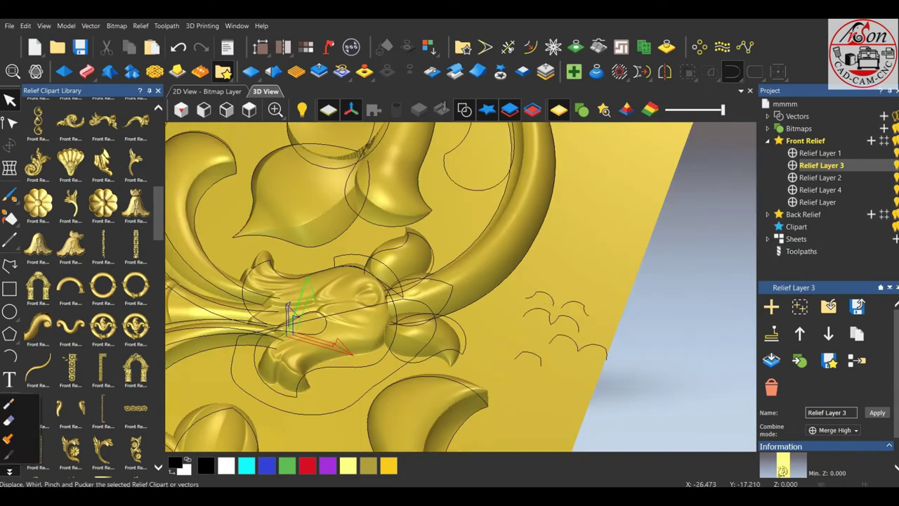
click(10, 453)
scroll(421, 295, up, 5)
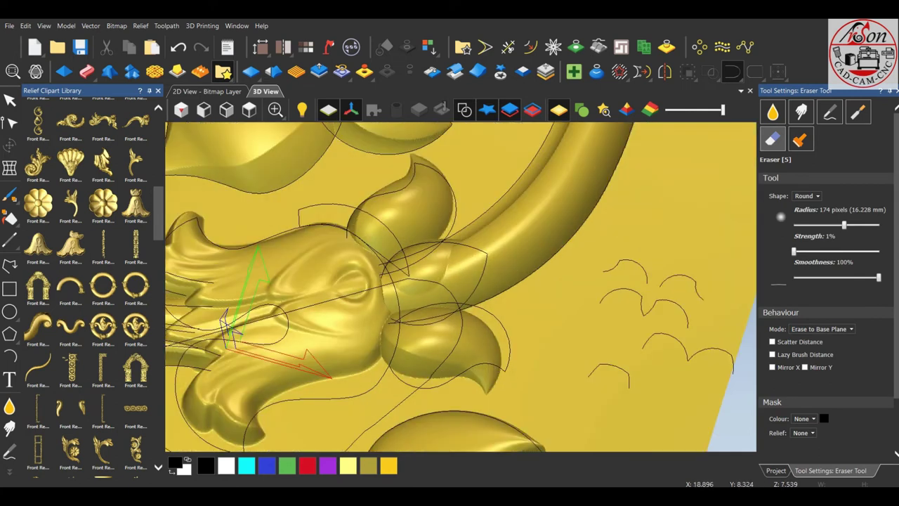
mouse_move(394, 295)
mouse_down()
mouse_move(404, 300)
mouse_move(444, 277)
mouse_up()
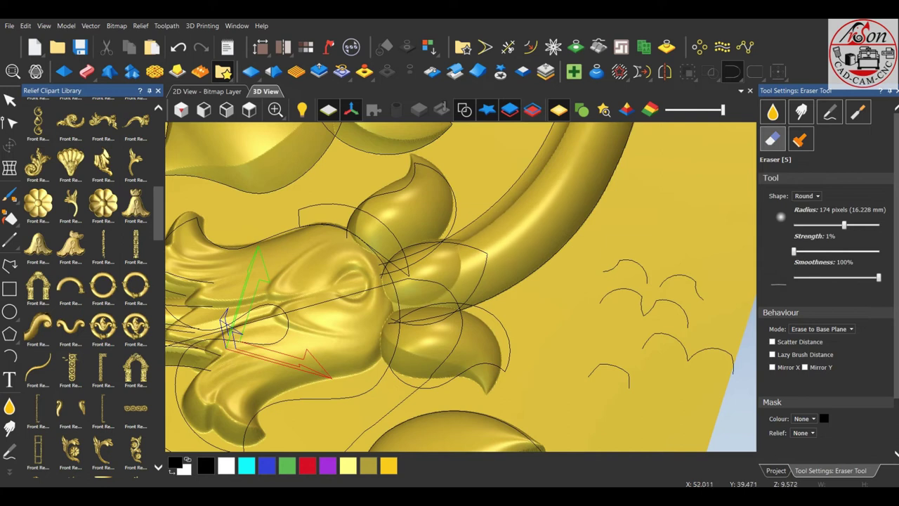
- Set the eraser radius to 233, check the panel, and return to the project layers
scroll(492, 232, down, 5)
mouse_move(492, 231)
middle_down()
mouse_move(463, 316)
mouse_move(491, 338)
middle_up()
scroll(464, 316, up, 5)
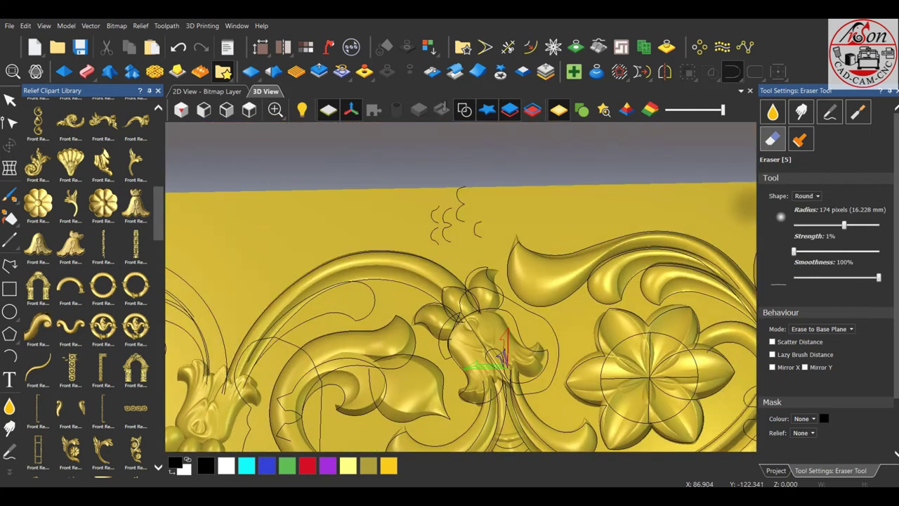
scroll(492, 316, up, 3)
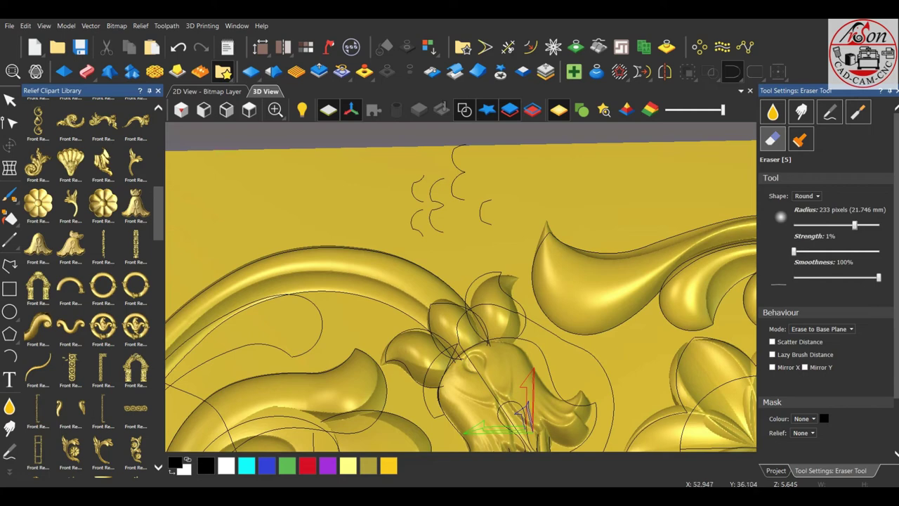
scroll(461, 286, down, 3)
middle_drag(461, 287, 393, 302)
scroll(460, 286, up, 3)
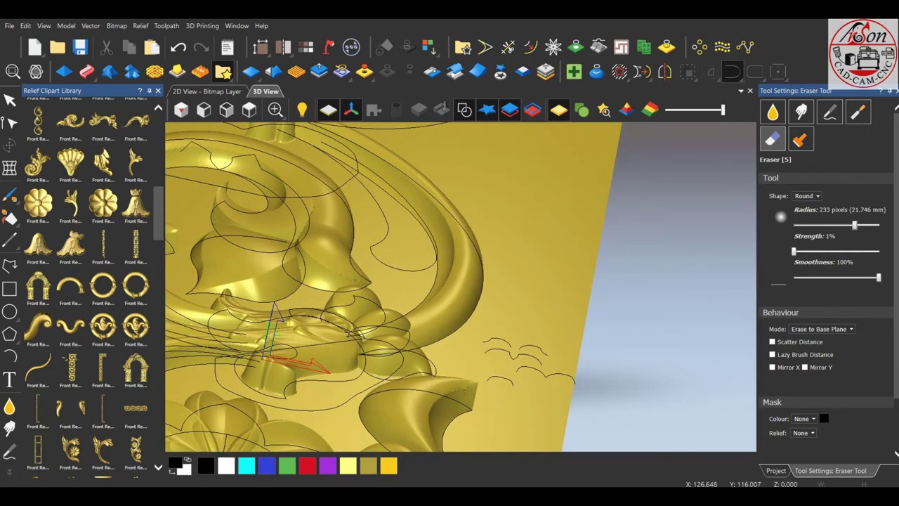
click(776, 470)
click(226, 109)
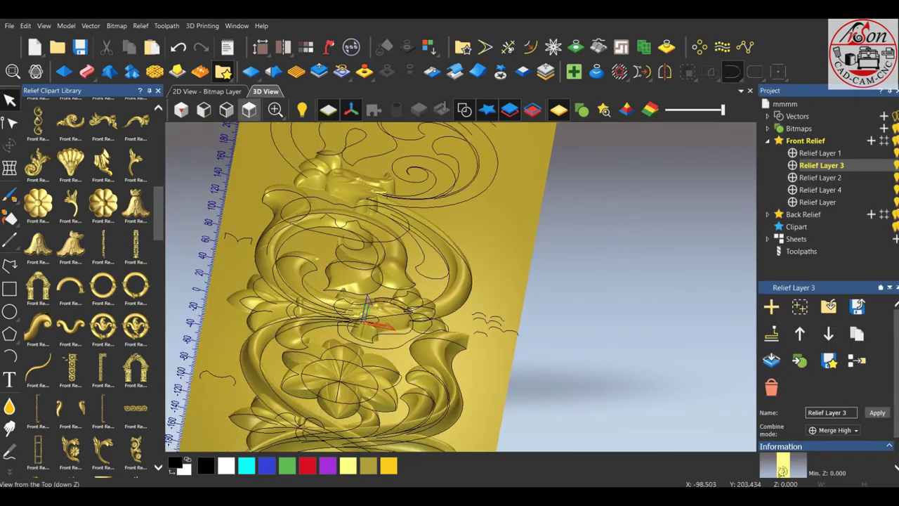
- Take a cross-section vector across the large arch from the top view
click(249, 110)
scroll(457, 246, up, 2)
scroll(456, 246, up, 3)
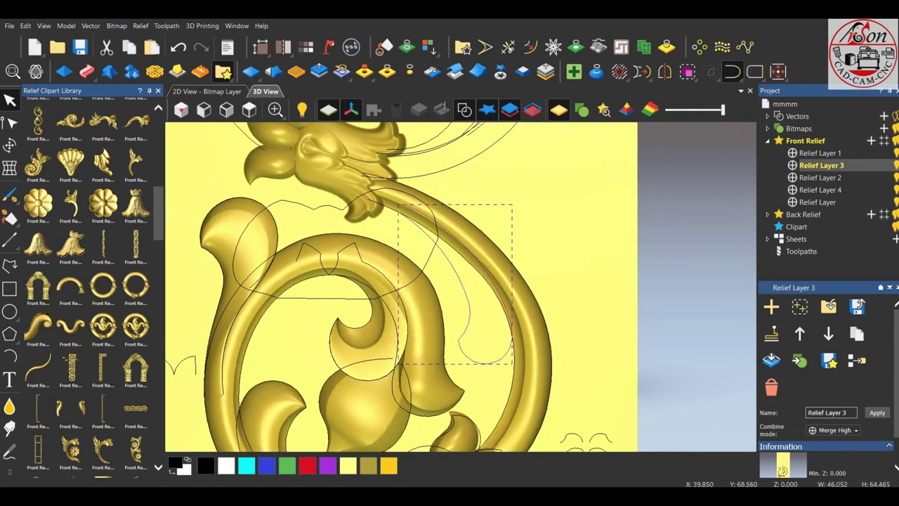
scroll(478, 168, up, 2)
scroll(478, 168, up, 2)
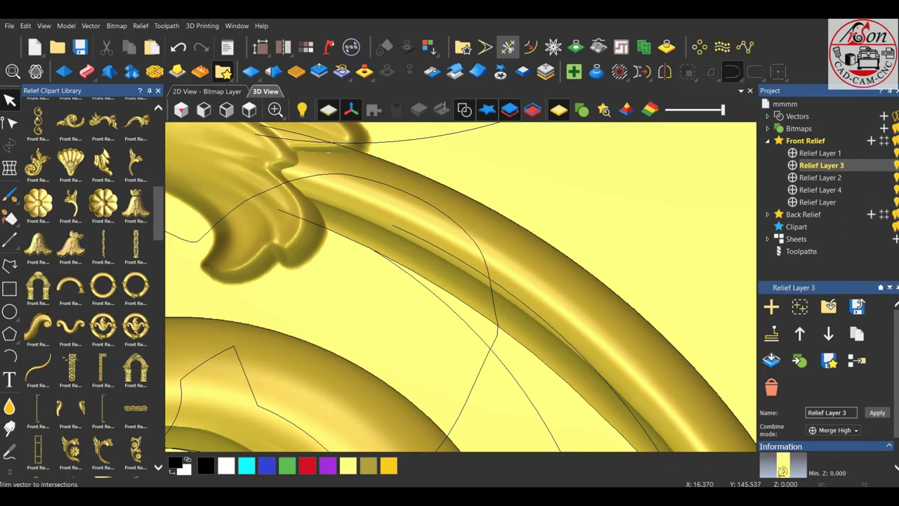
click(598, 46)
scroll(366, 249, up, 1)
drag(360, 249, 427, 173)
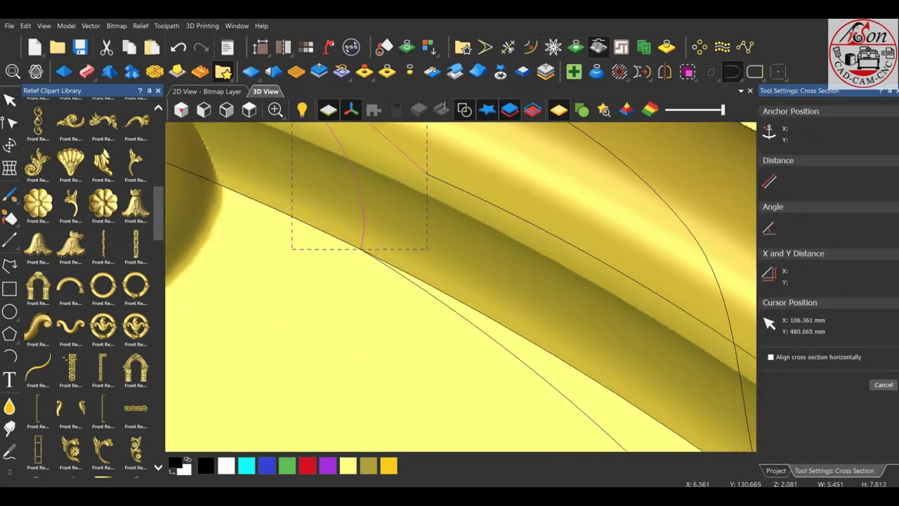
scroll(450, 281, down, 3)
key(Escape)
- Place the profile beside the stem, rotated -48.504° and mirrored upright, then select the stem rail
drag(439, 249, 573, 236)
click(10, 145)
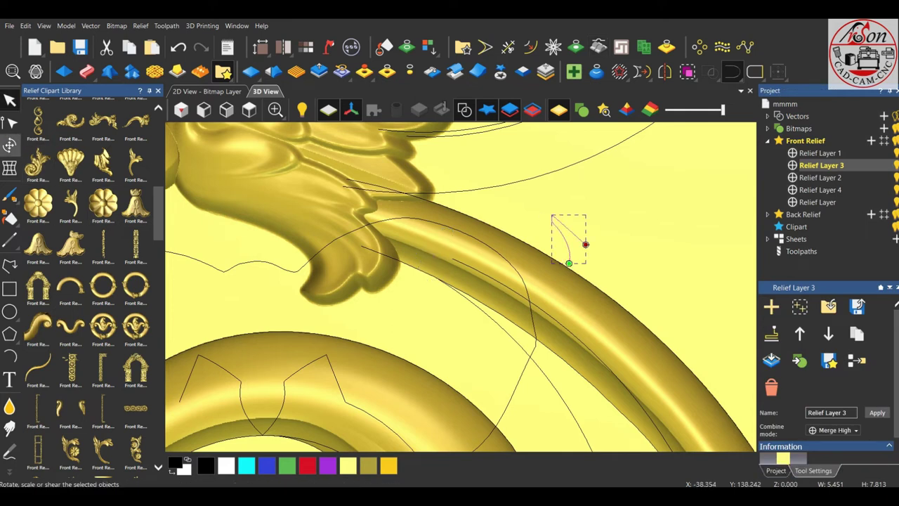
mouse_move(551, 215)
mouse_down()
mouse_move(539, 243)
mouse_move(549, 256)
mouse_up()
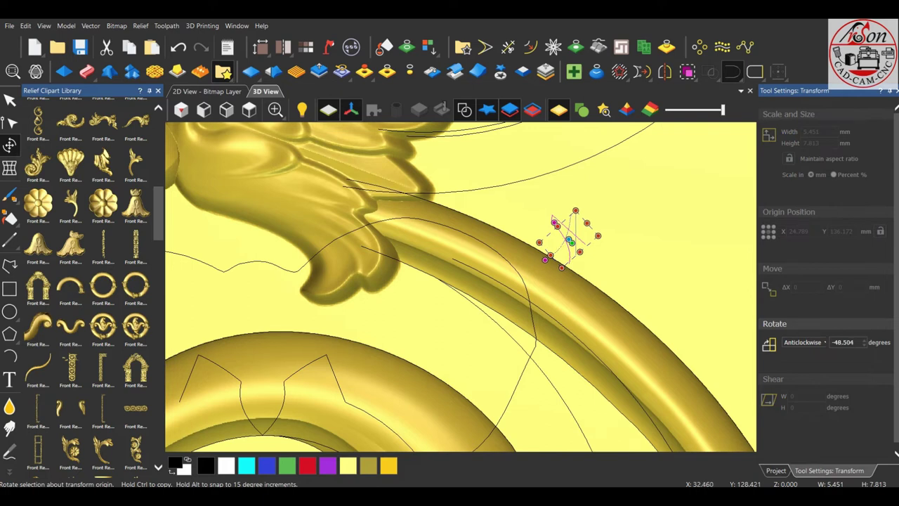
click(664, 71)
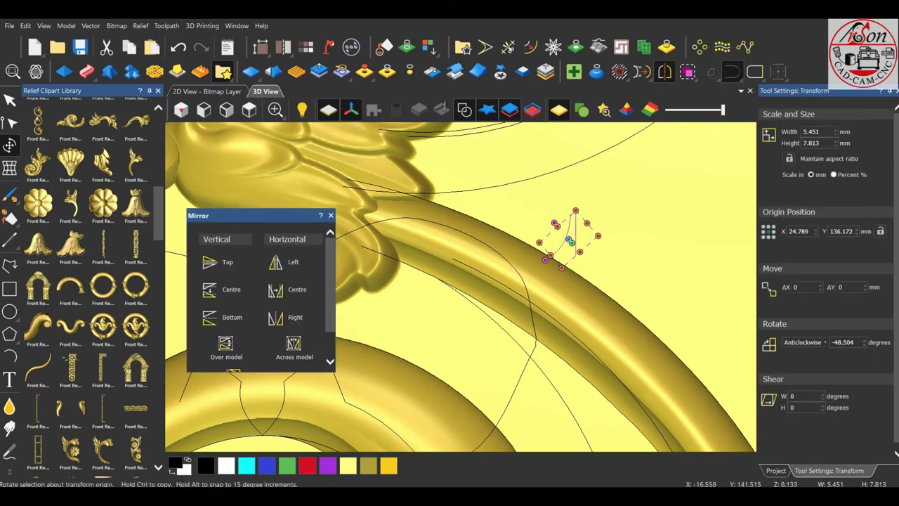
click(286, 317)
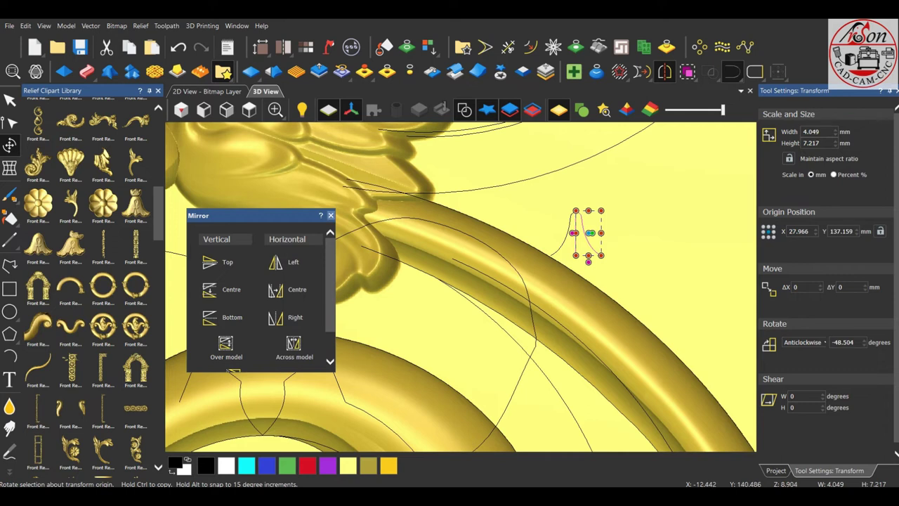
click(331, 215)
key(F2)
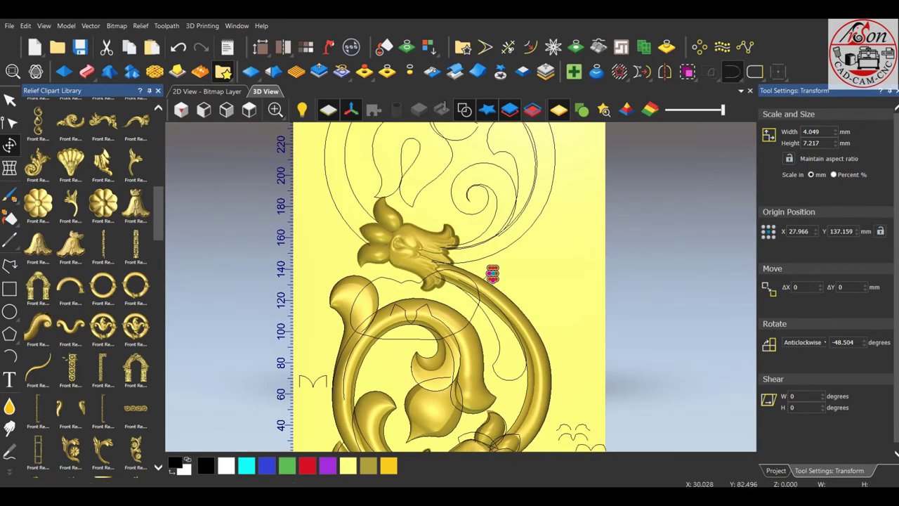
click(491, 275)
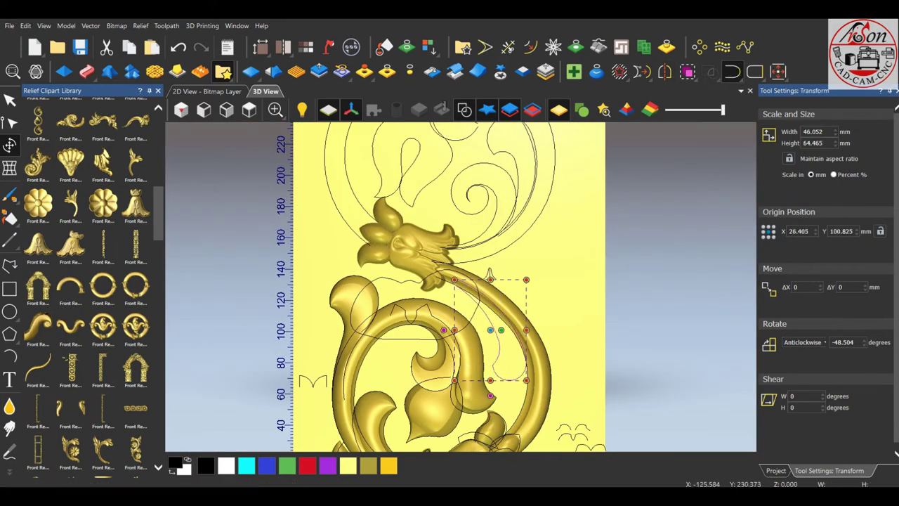
- Start a Two Rail Sweep, replacing the cross section with the lower row's left arc
click(86, 71)
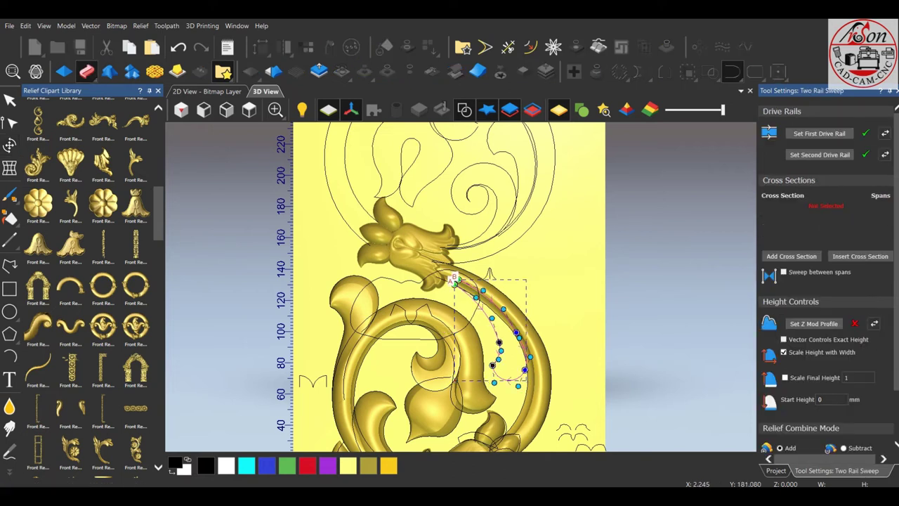
scroll(468, 136, down, 2)
scroll(395, 201, up, 2)
scroll(627, 398, up, 2)
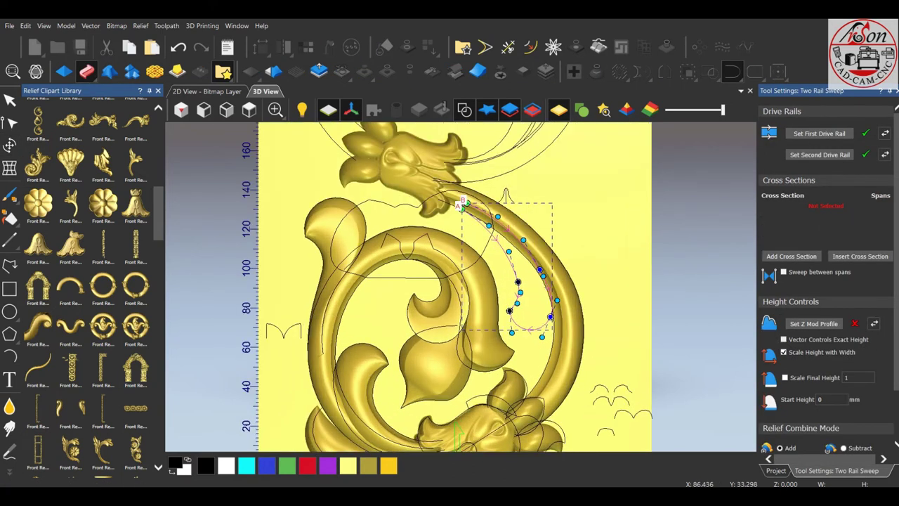
click(614, 400)
click(792, 256)
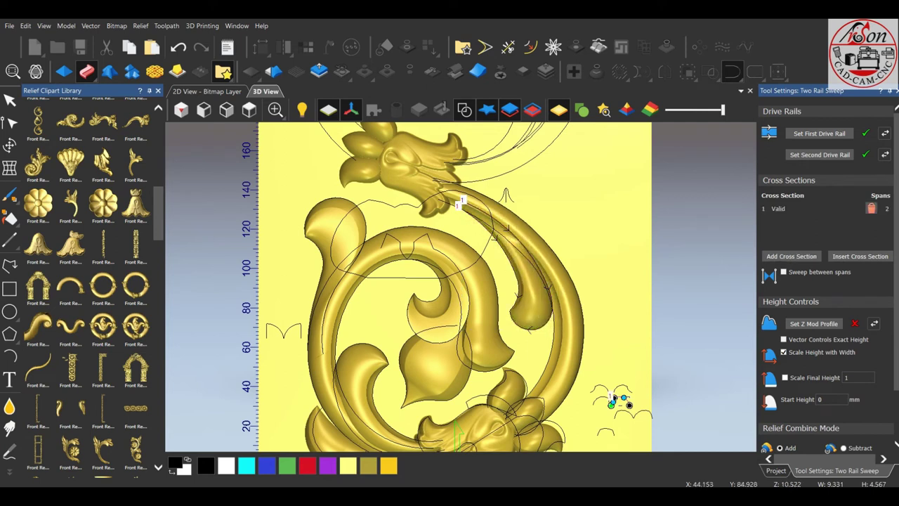
scroll(457, 287, down, 4)
click(560, 359)
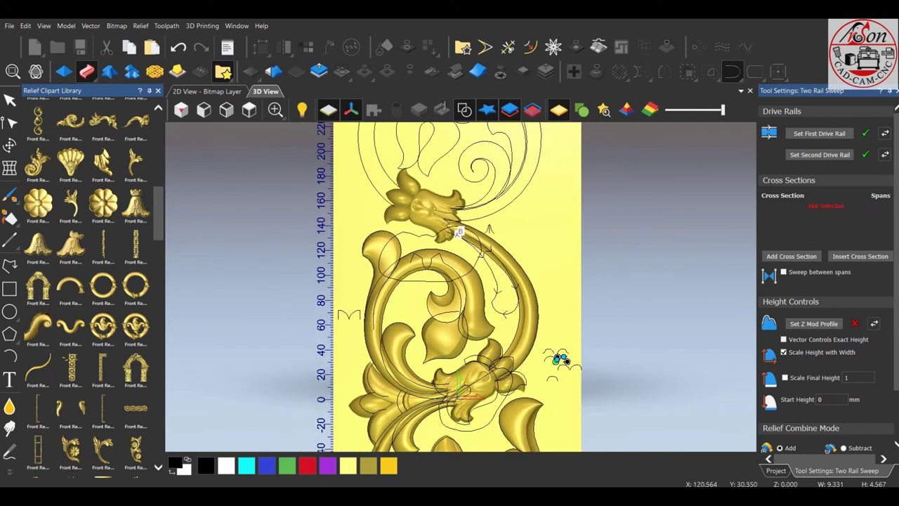
scroll(572, 361, up, 10)
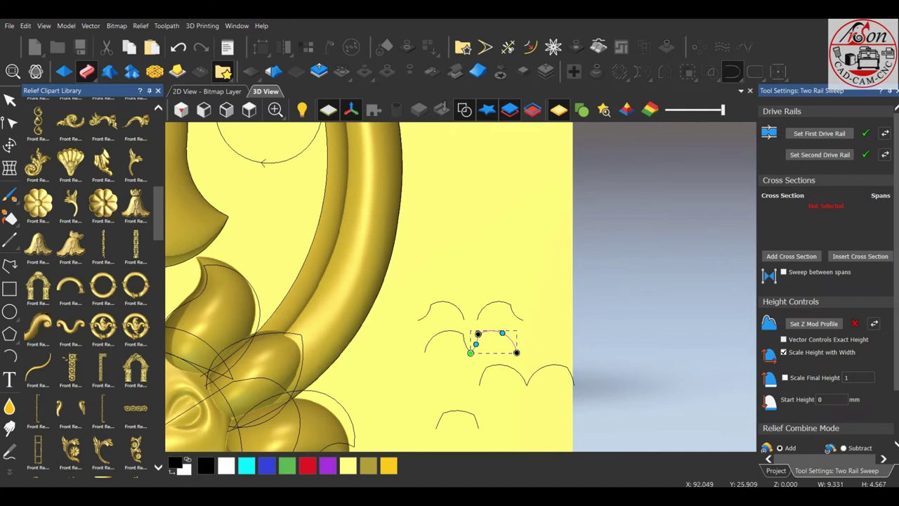
click(503, 366)
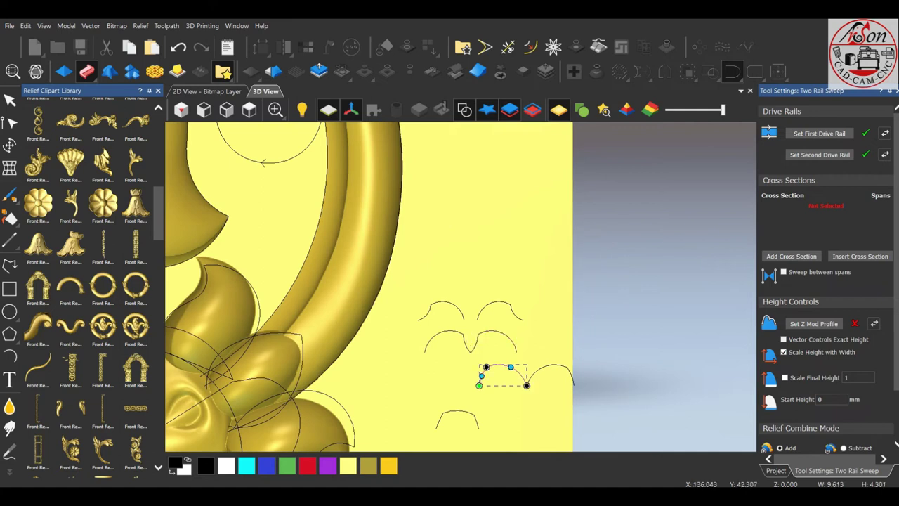
- Scale the stem sweep to final height 11 with Merge High and apply it
scroll(506, 373, down, 8)
mouse_move(475, 309)
middle_down()
mouse_move(552, 437)
mouse_move(628, 427)
mouse_move(657, 302)
middle_up()
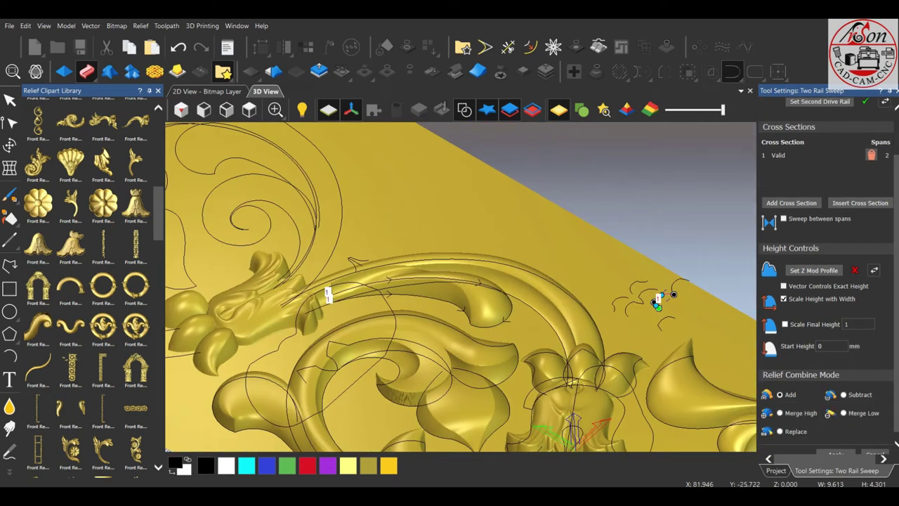
mouse_move(657, 302)
middle_down()
mouse_move(645, 370)
mouse_move(640, 331)
middle_up()
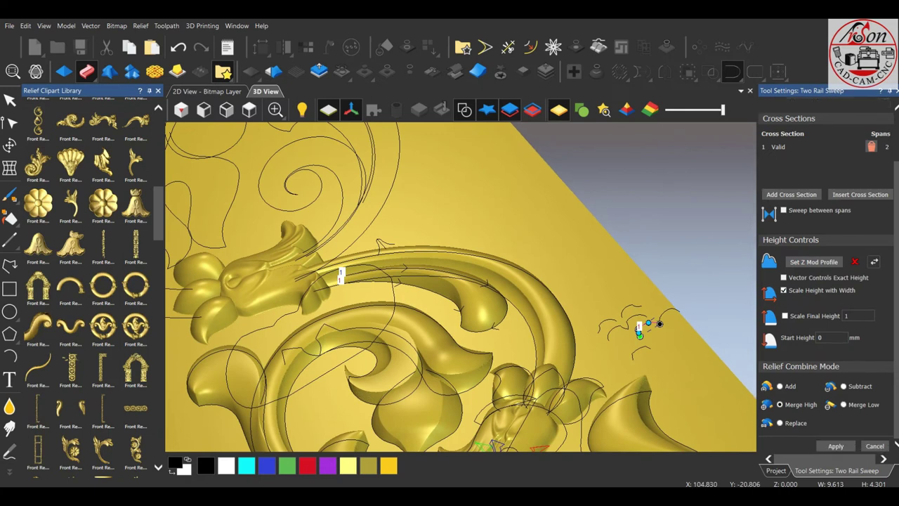
click(786, 315)
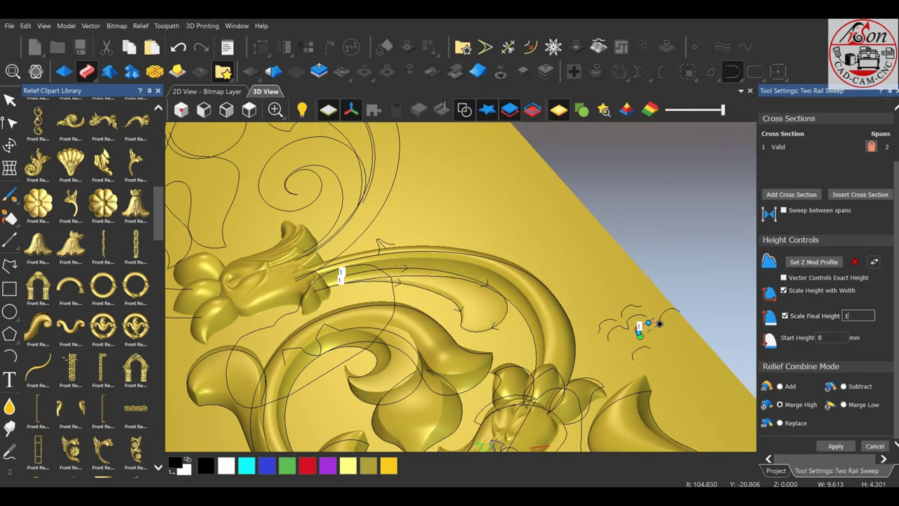
click(858, 315)
text(1)
mouse_move(640, 330)
middle_down()
mouse_move(625, 389)
mouse_move(505, 354)
middle_up()
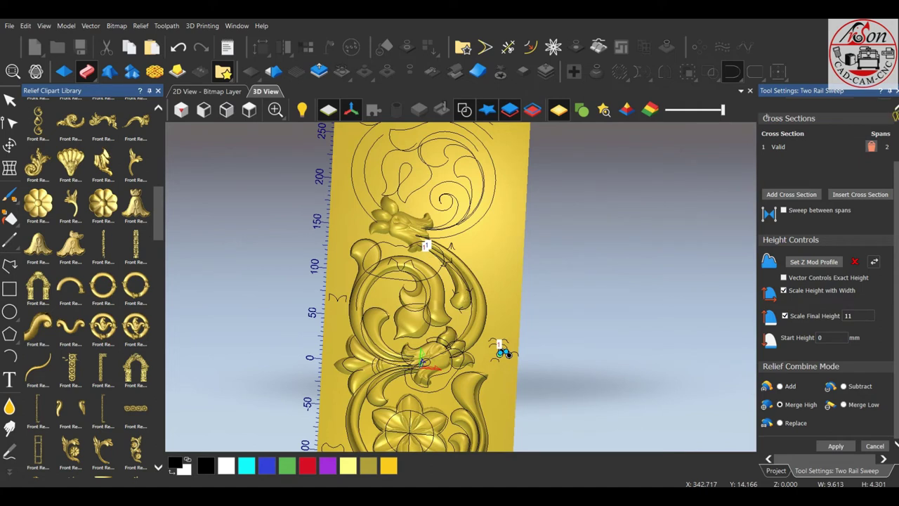
click(836, 445)
click(248, 110)
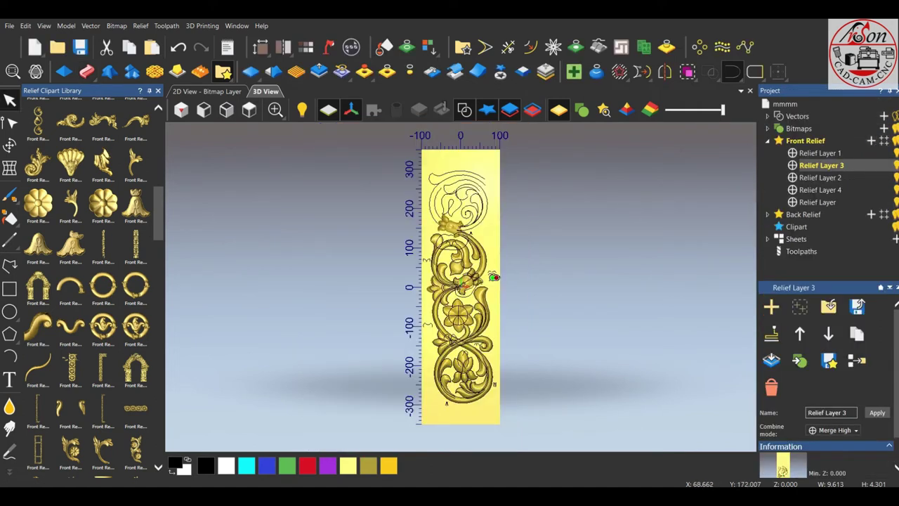
scroll(494, 277, up, 3)
- Select the upper circular scroll vectors as the two sweep rails
scroll(447, 230, down, 2)
scroll(447, 231, down, 2)
scroll(431, 255, up, 3)
scroll(431, 255, up, 2)
scroll(431, 255, up, 2)
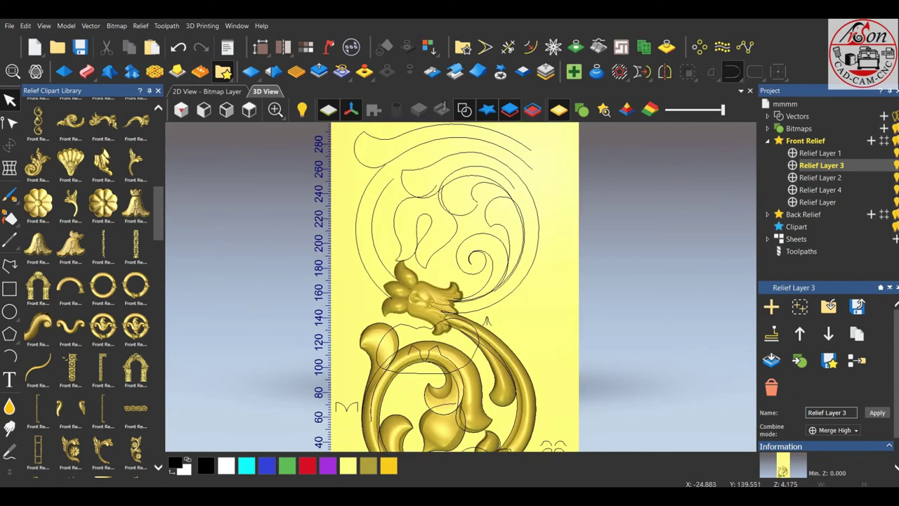
scroll(462, 309, up, 3)
click(418, 316)
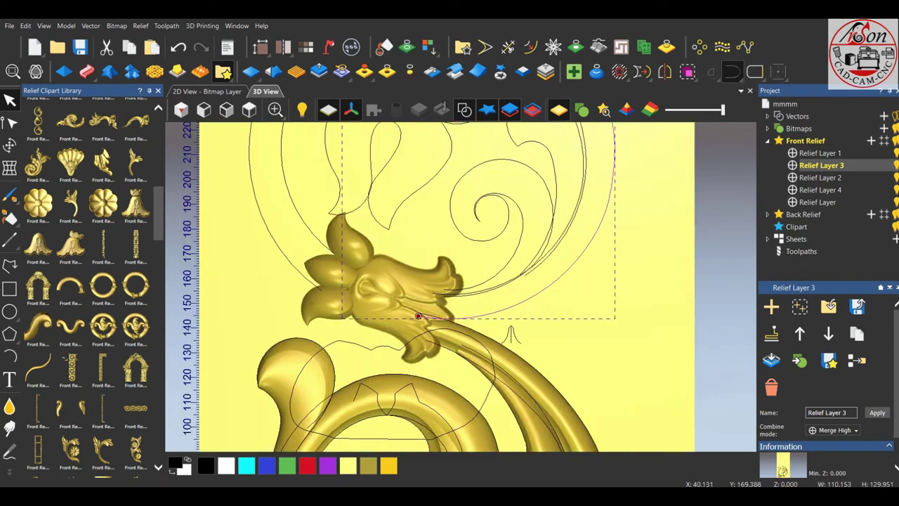
scroll(581, 233, up, 2)
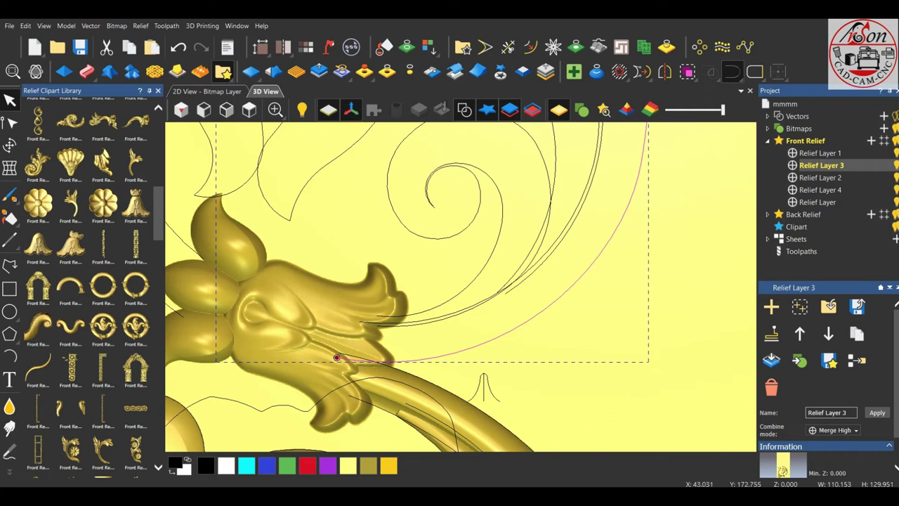
scroll(460, 287, down, 3)
scroll(460, 287, down, 2)
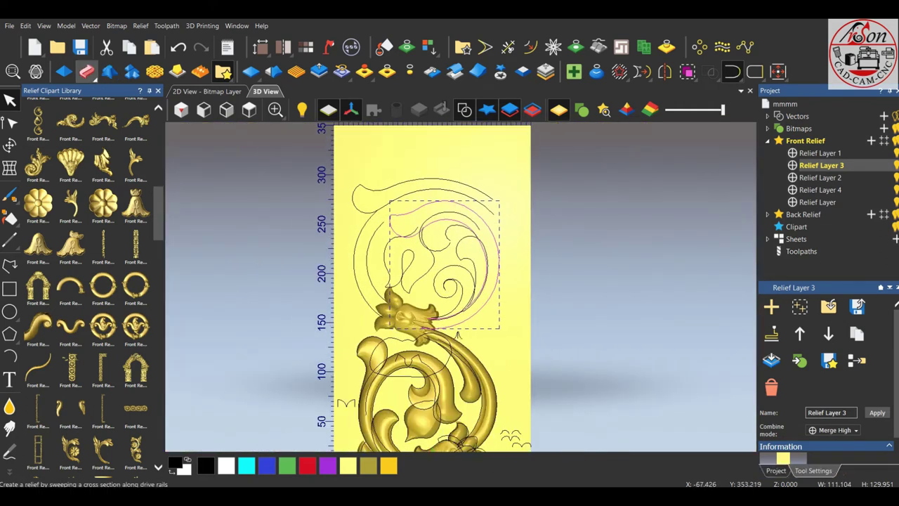
- Start a Two Rail Sweep and set the small profile vector as cross section 1
click(731, 71)
scroll(457, 324, up, 1)
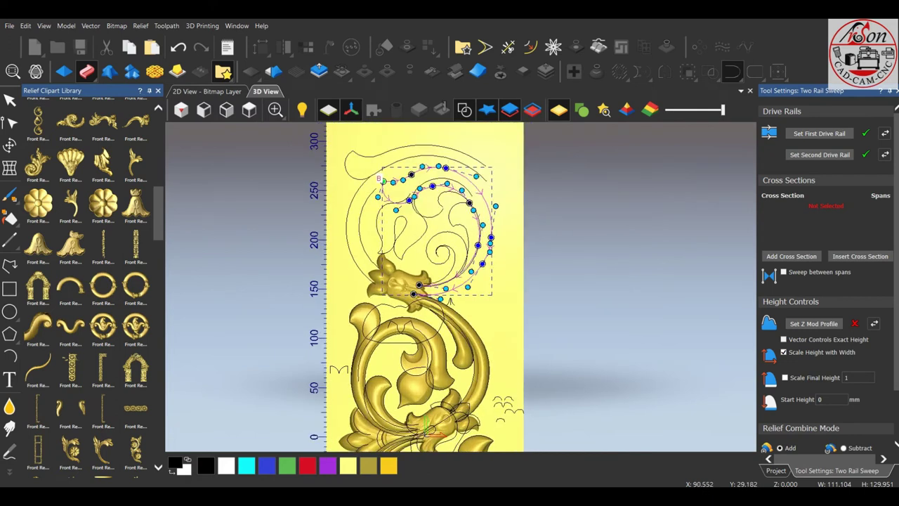
click(504, 405)
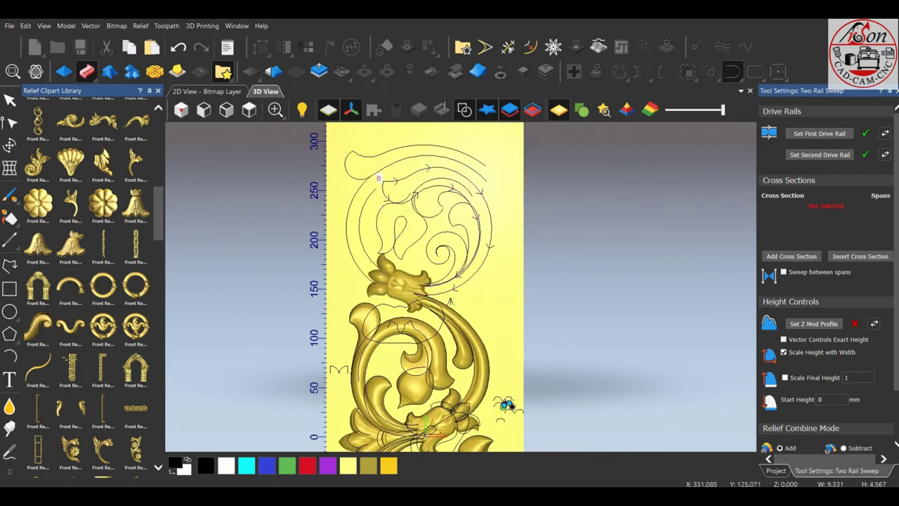
key(Return)
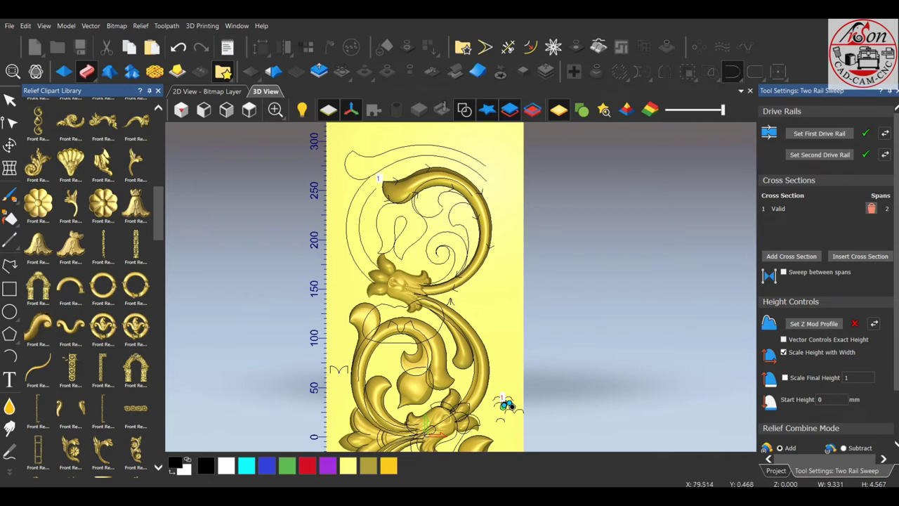
scroll(506, 405, up, 2)
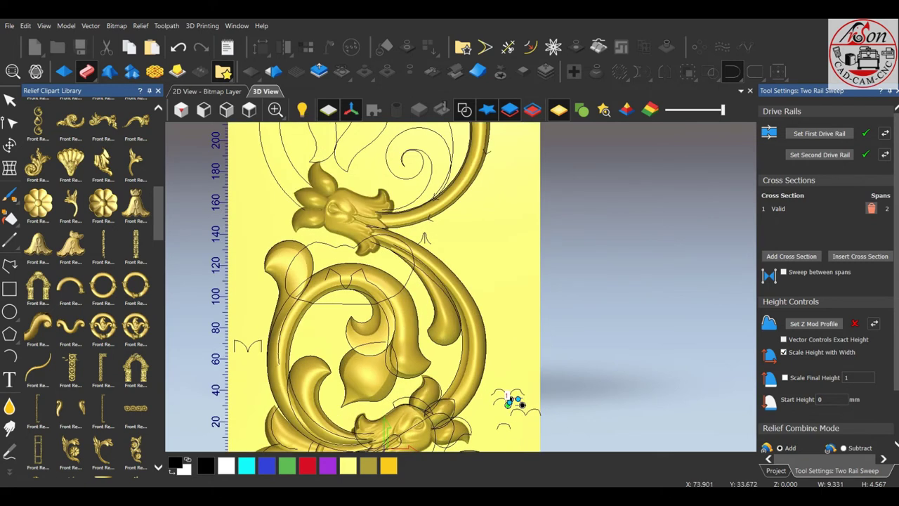
scroll(497, 397, down, 1)
scroll(497, 371, down, 1)
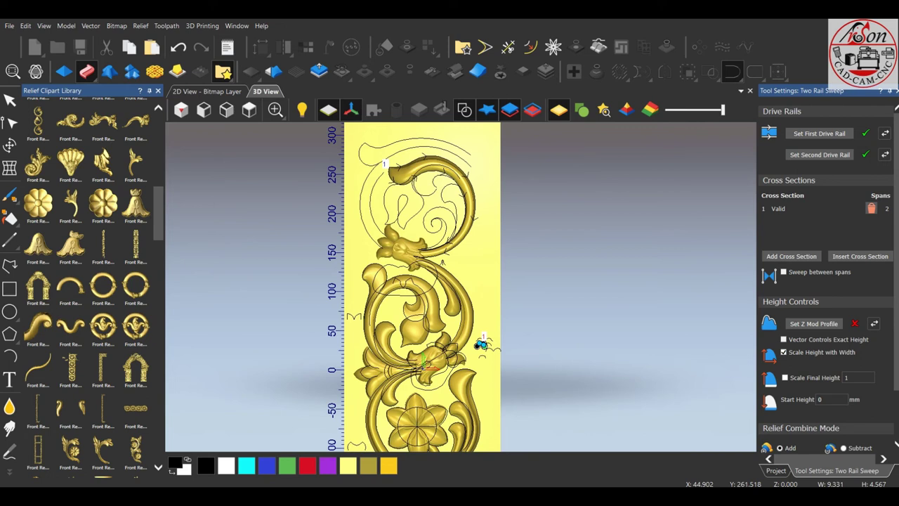
click(871, 208)
click(791, 256)
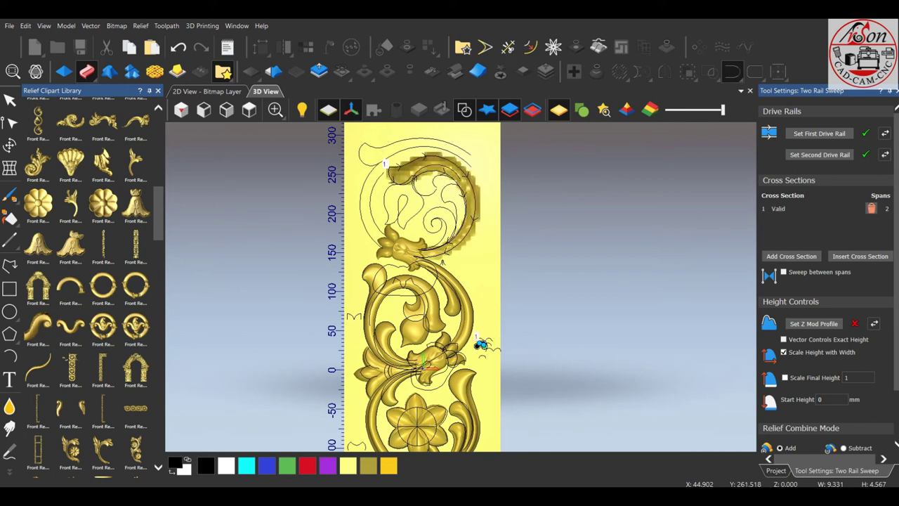
- Add cross sections 2 and 3 along the scroll rails
scroll(481, 345, up, 2)
scroll(482, 344, up, 2)
drag(492, 337, 716, 294)
click(791, 256)
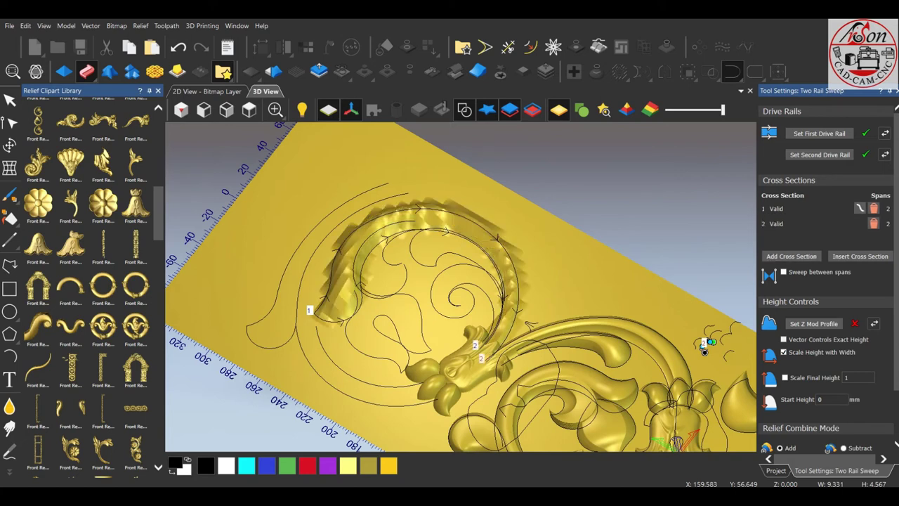
click(791, 256)
click(791, 256)
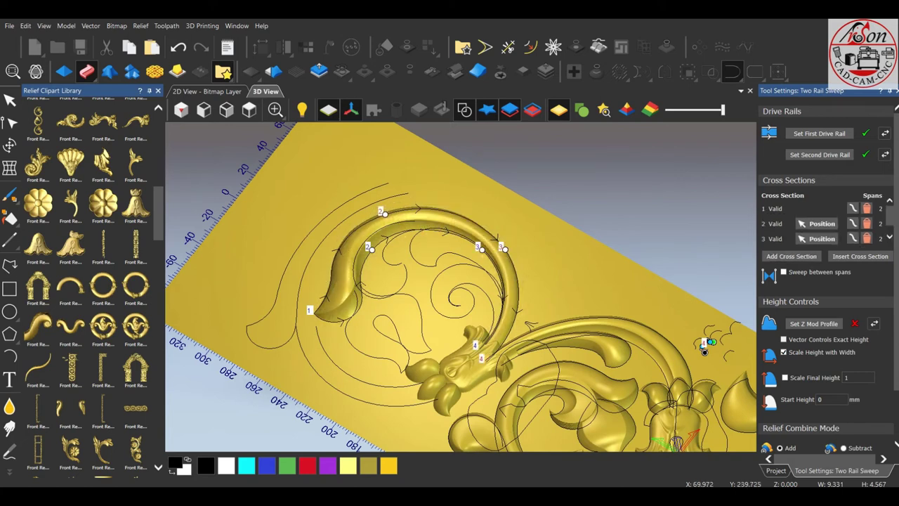
- Slide cross sections 2 and 3 further along the rails
scroll(706, 354, up, 2)
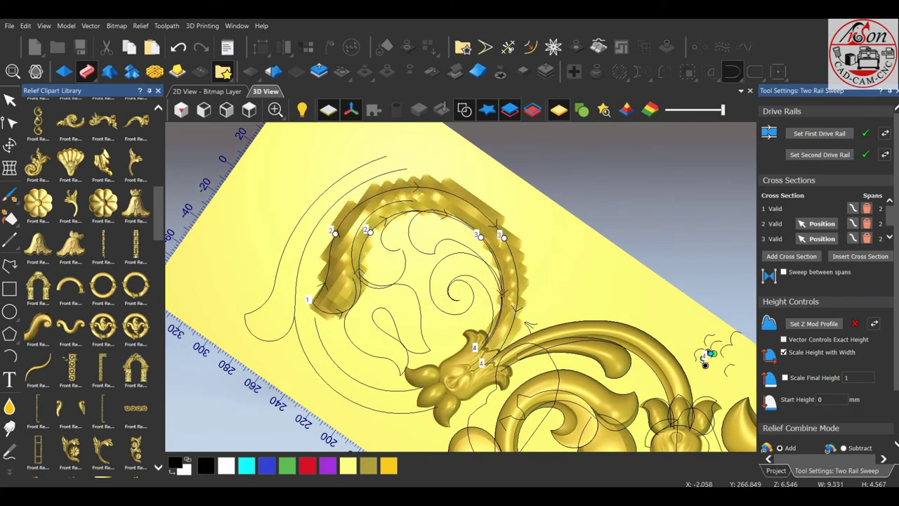
scroll(706, 355, up, 2)
drag(380, 223, 364, 267)
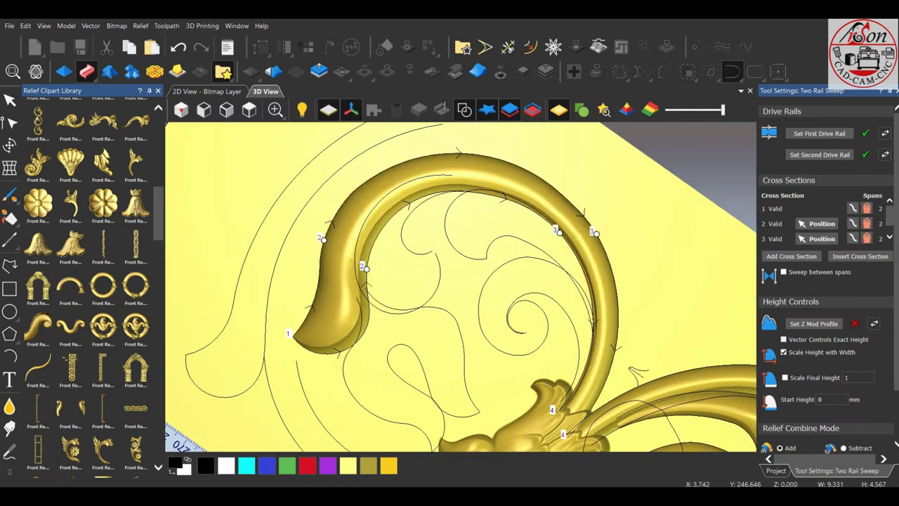
scroll(446, 281, down, 1)
drag(567, 244, 549, 222)
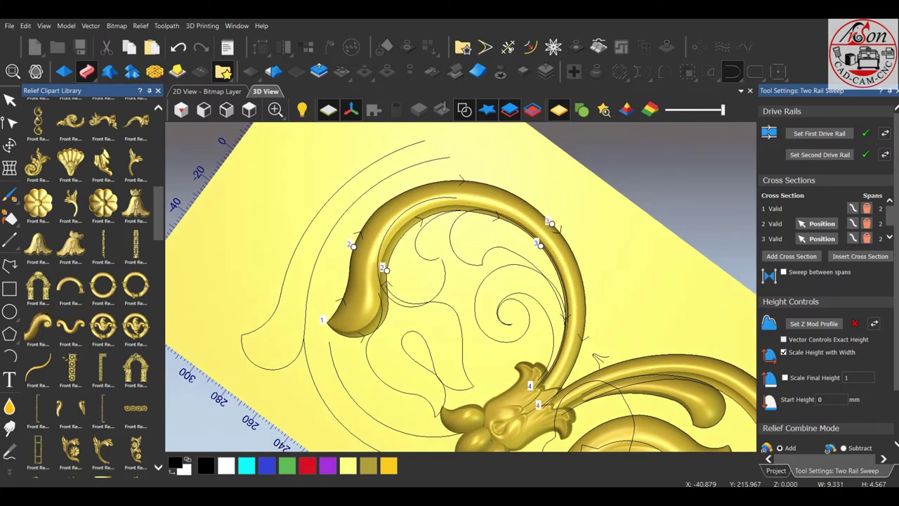
scroll(549, 222, up, 3)
drag(449, 281, 492, 278)
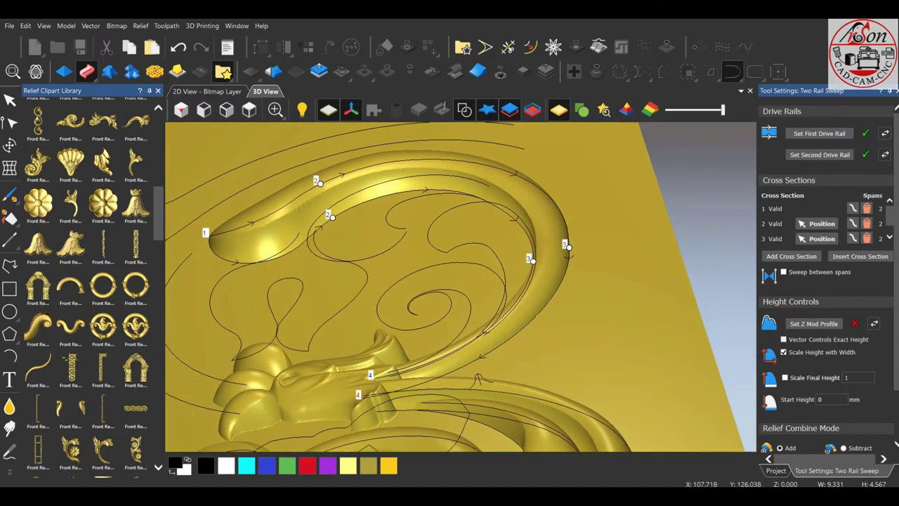
- Scale the sweep's final height to 11, keeping height scaled with width
click(785, 377)
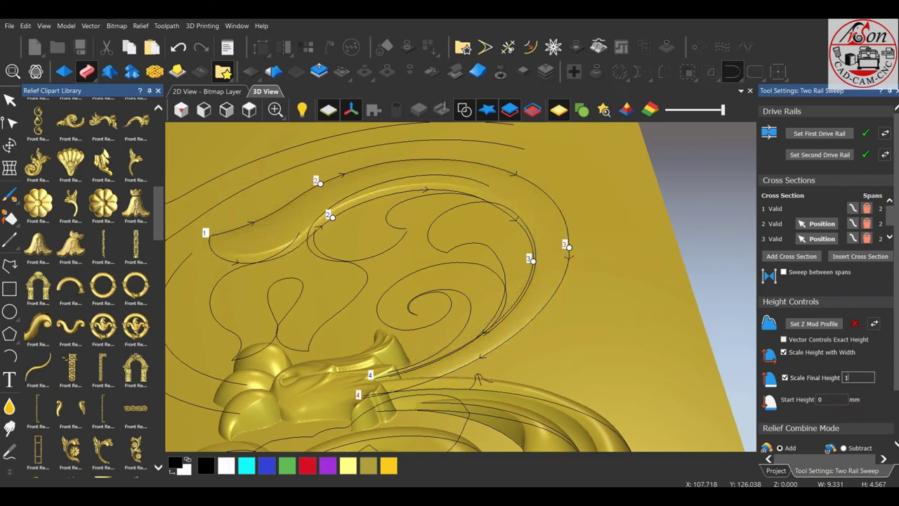
click(859, 378)
text(1)
key(Return)
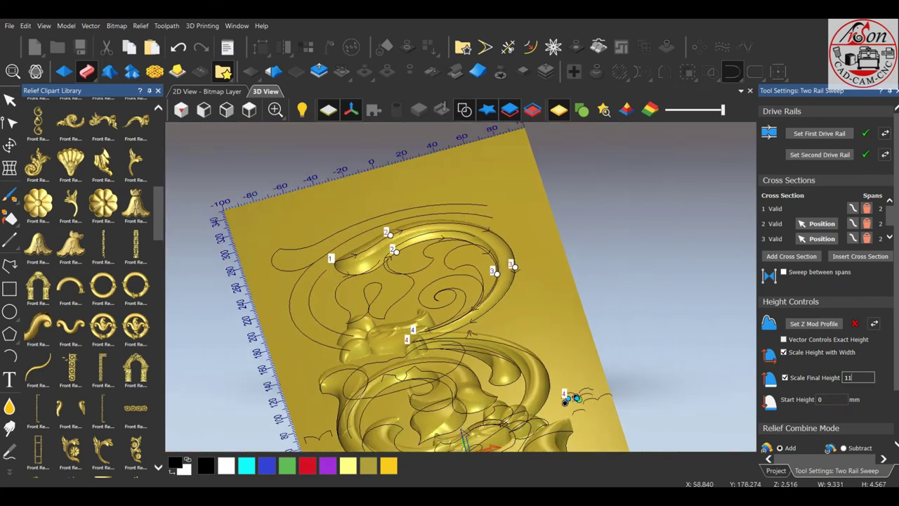
drag(456, 281, 506, 253)
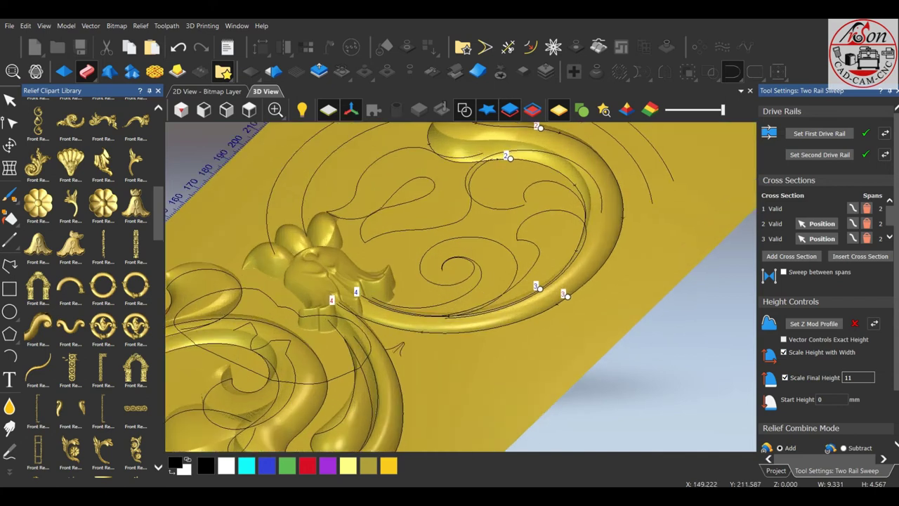
click(784, 352)
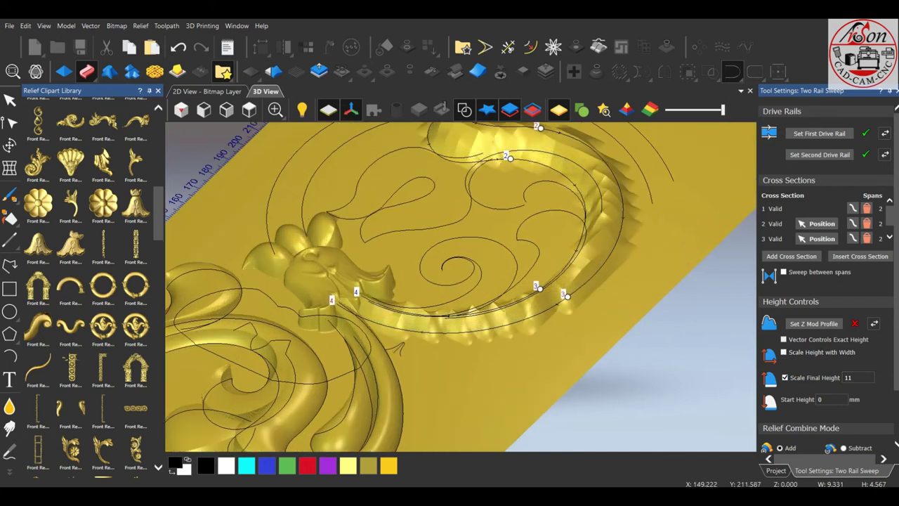
click(832, 399)
scroll(206, 444, down, 2)
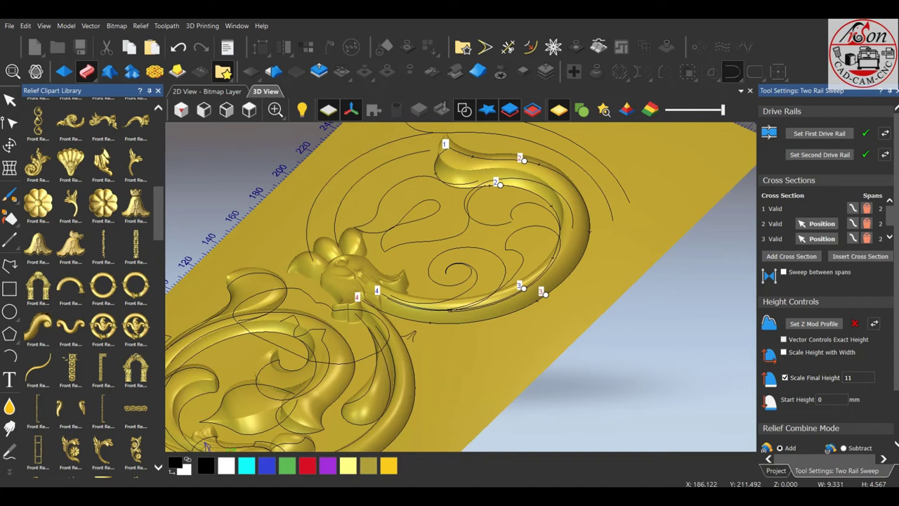
click(784, 352)
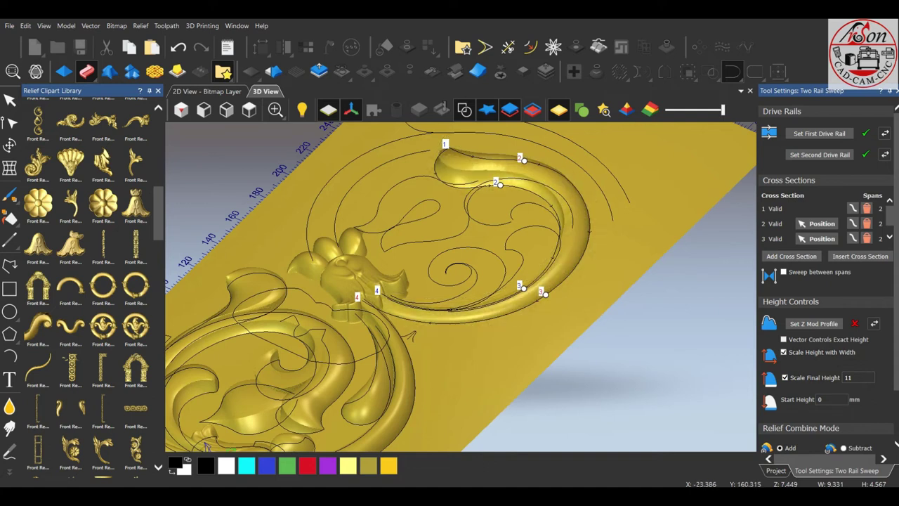
- Set the sweep to Merge High with the existing relief
drag(281, 281, 246, 344)
scroll(829, 274, down, 2)
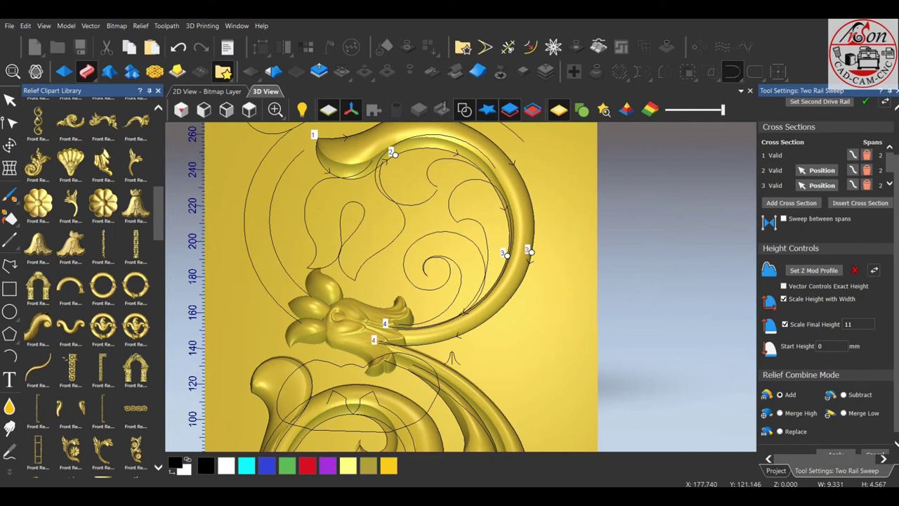
scroll(829, 274, down, 1)
click(780, 404)
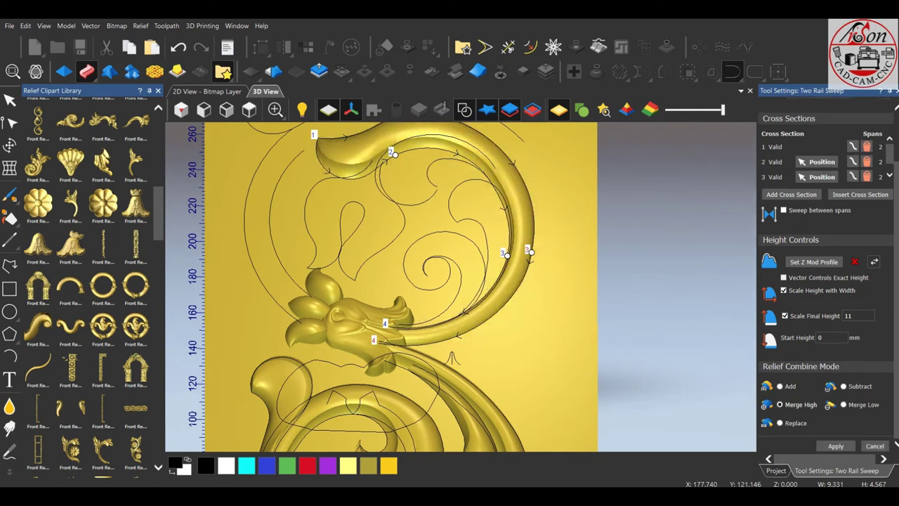
click(836, 445)
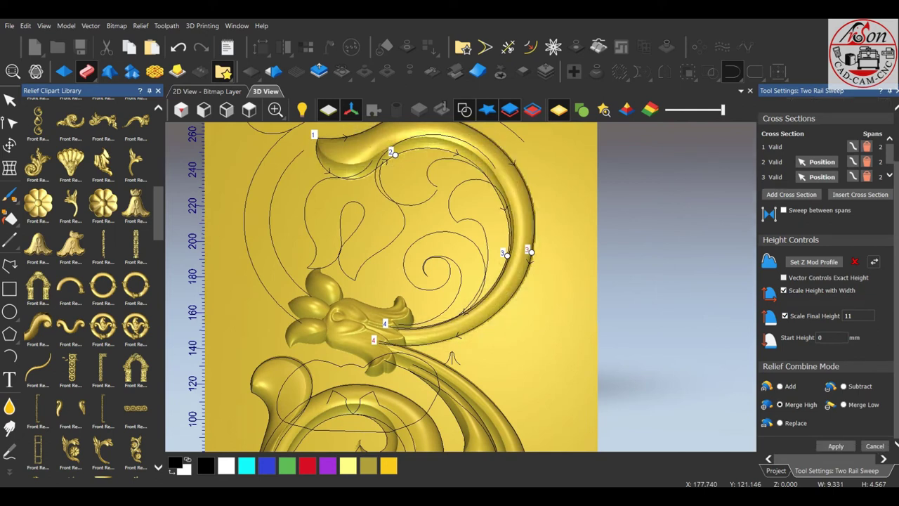
- Node-edit the upper scroll's inner curl, moving its end node and adjusting curvature near the ring
click(250, 109)
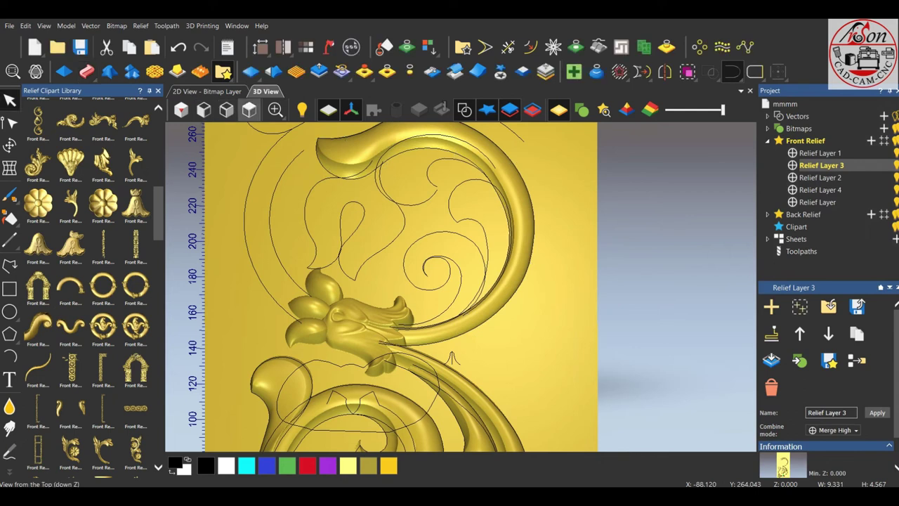
scroll(485, 236, up, 2)
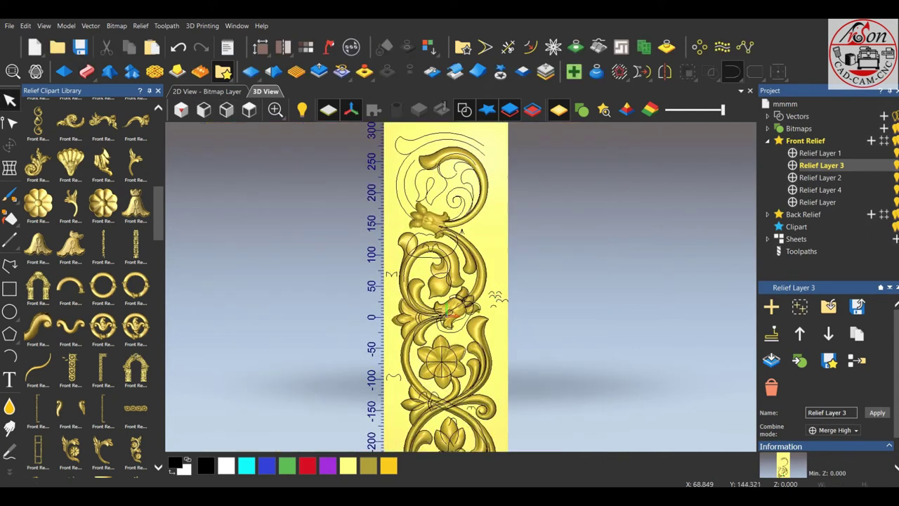
scroll(453, 419, up, 1)
scroll(453, 418, up, 3)
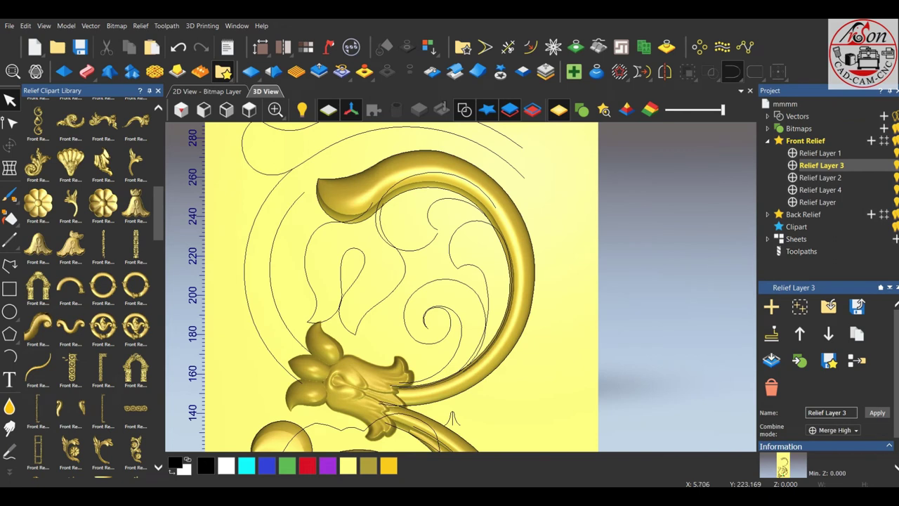
click(415, 250)
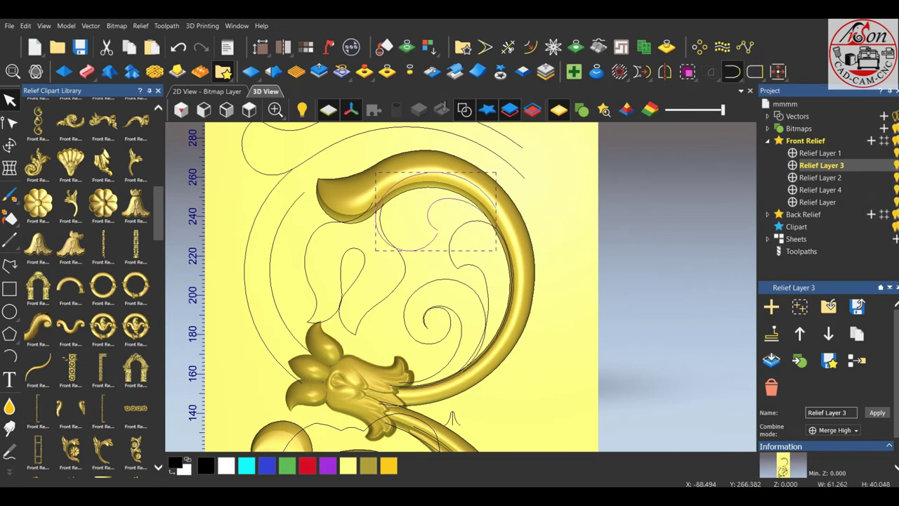
scroll(480, 198, up, 2)
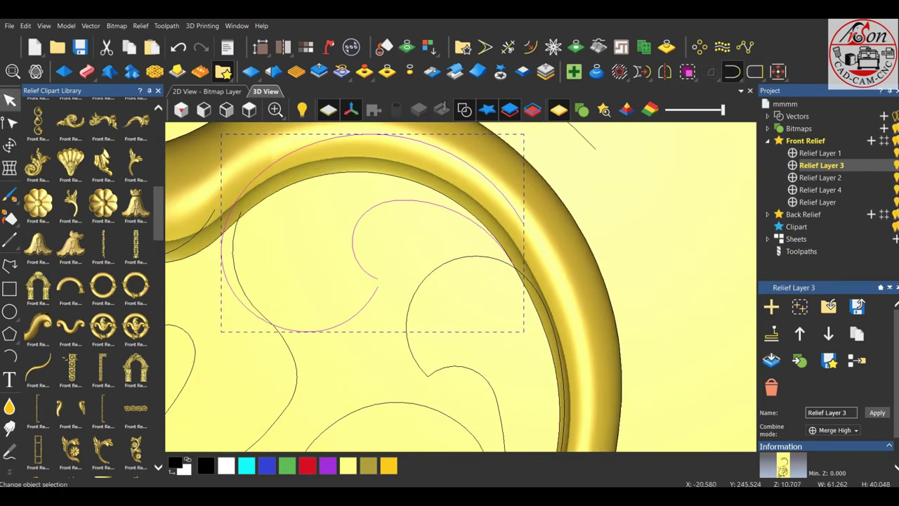
click(10, 122)
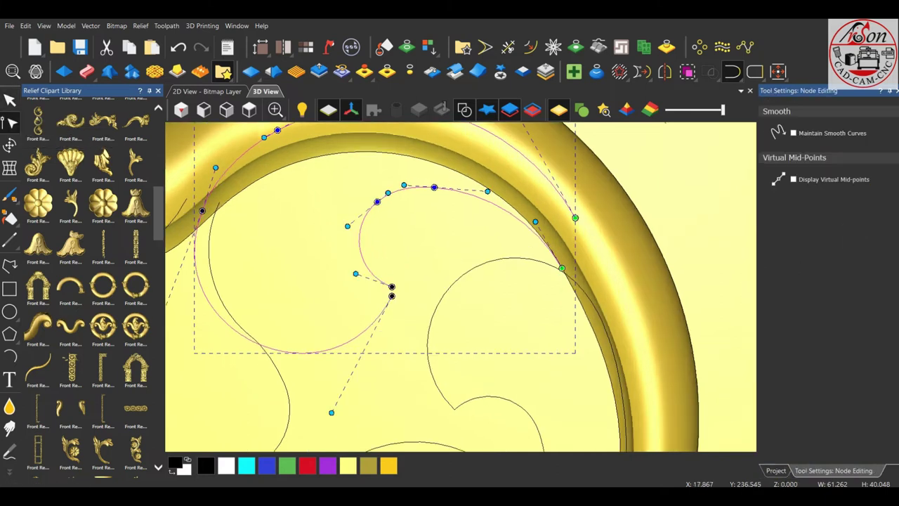
drag(391, 287, 392, 296)
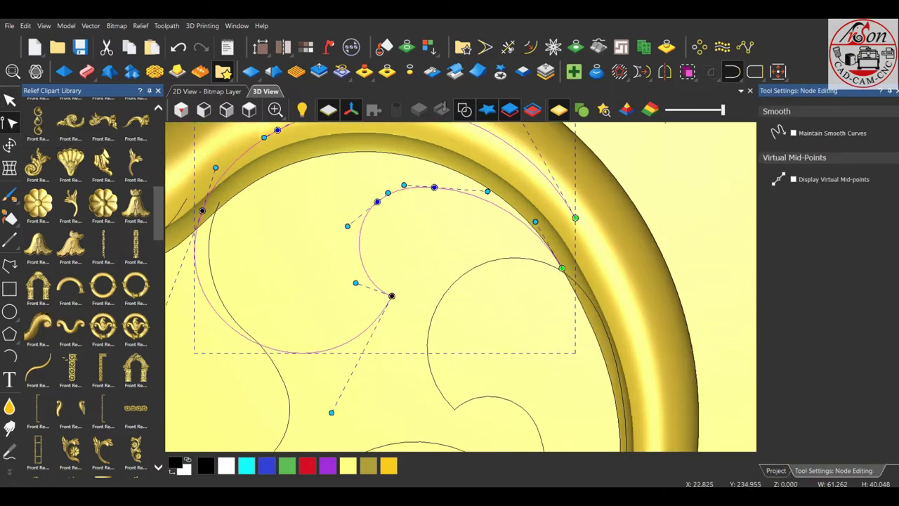
scroll(586, 223, up, 1)
scroll(586, 223, up, 1)
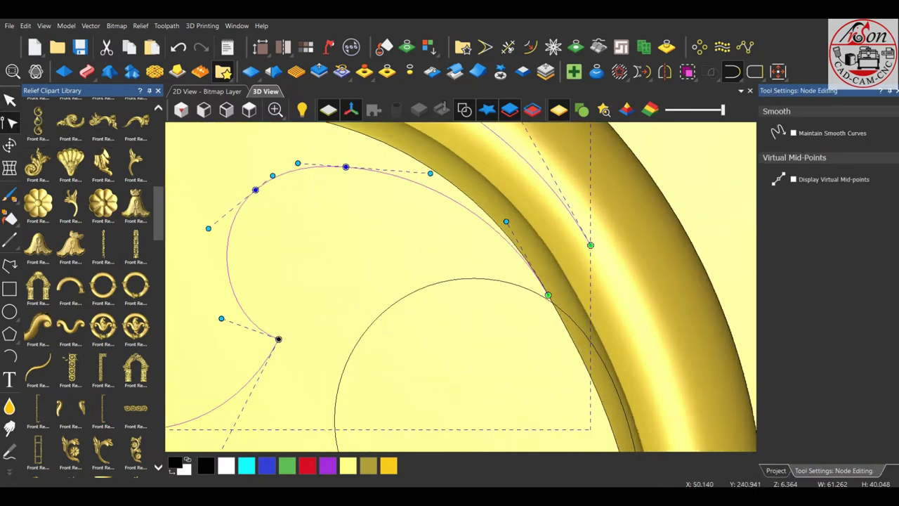
scroll(462, 286, down, 2)
drag(475, 203, 473, 197)
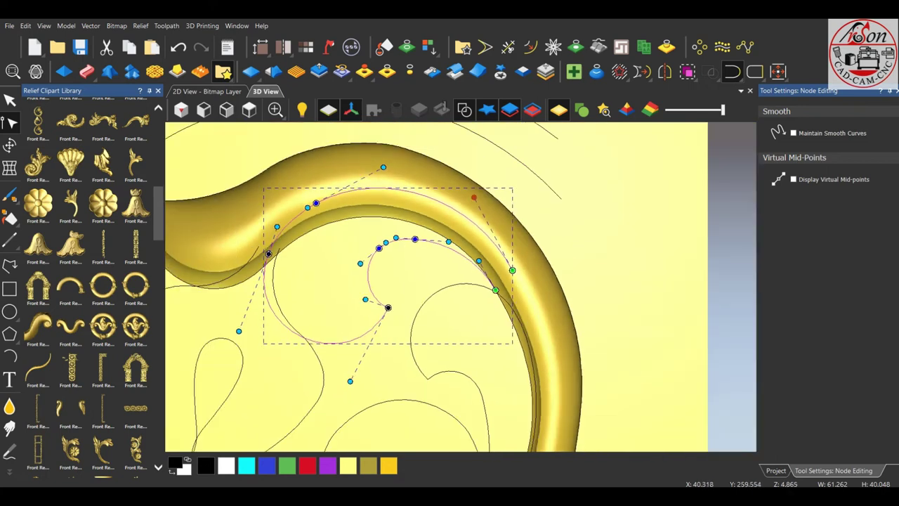
key(Escape)
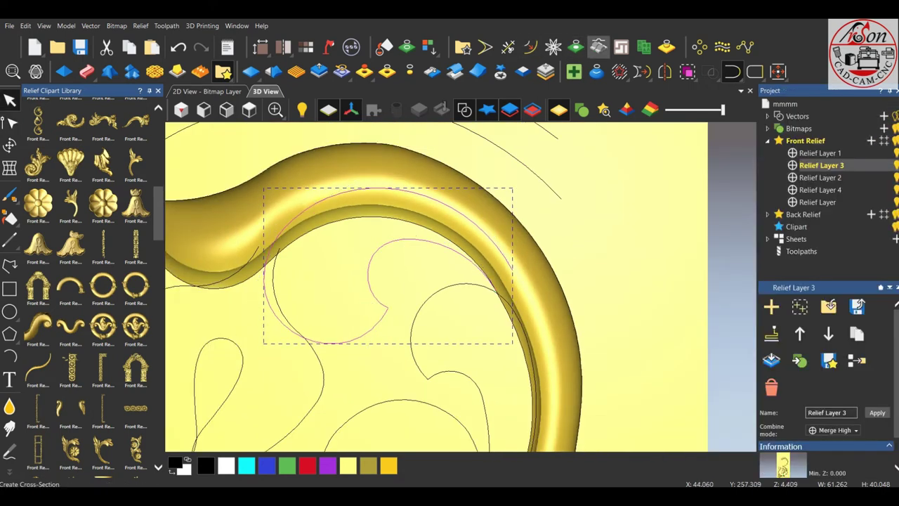
- Start a Cross Section measurement across the ring, then cancel it
click(598, 47)
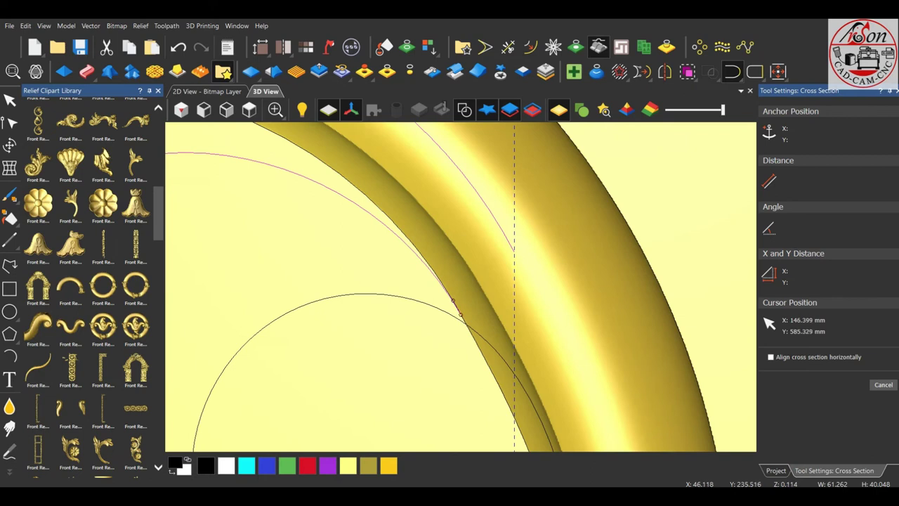
click(460, 315)
scroll(462, 311, down, 3)
key(Escape)
- Rotate the small profile vector to -47.852° and mirror it horizontally
click(390, 295)
click(391, 295)
click(10, 146)
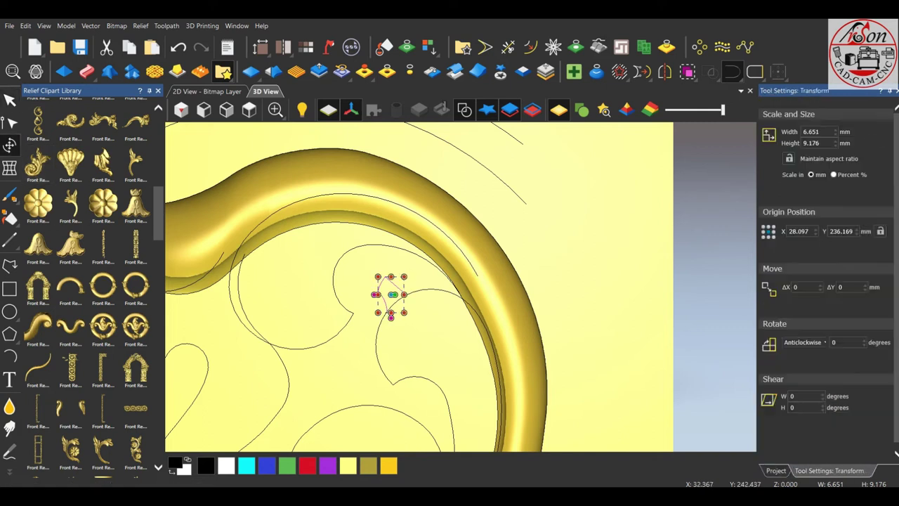
drag(411, 283, 442, 289)
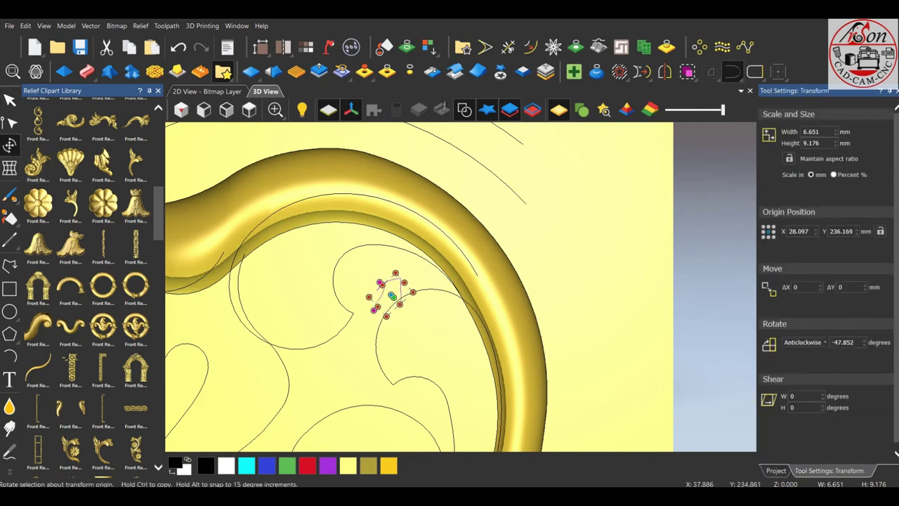
scroll(441, 289, up, 2)
click(665, 71)
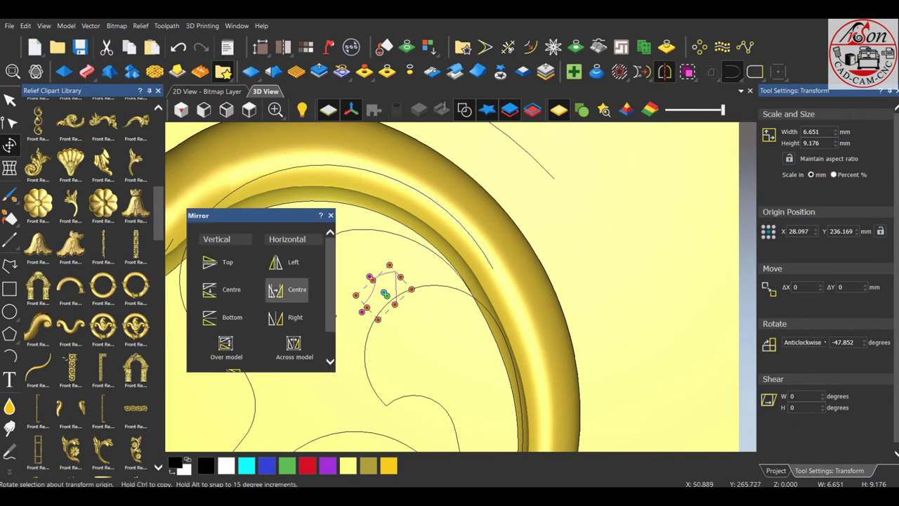
click(284, 262)
click(331, 215)
- Select the ring curve and inner curl as rails for a Two Rail Sweep
scroll(507, 287, down, 2)
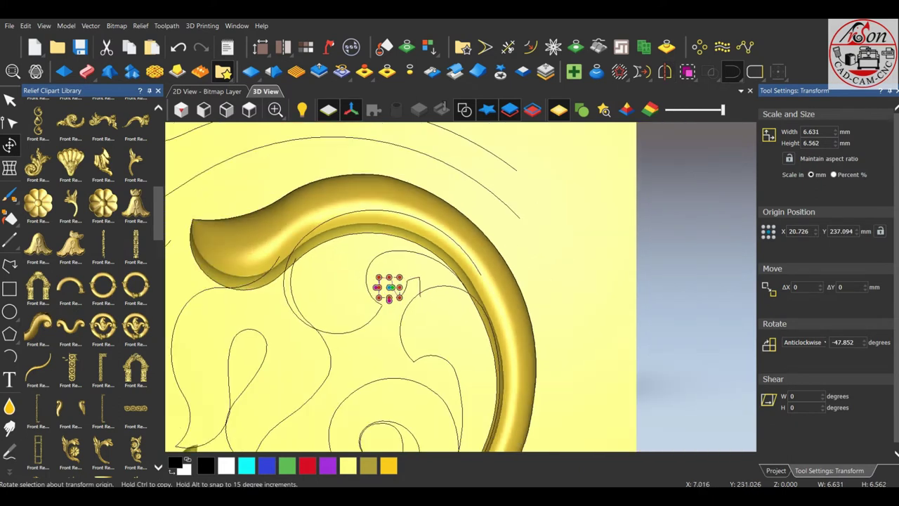
click(348, 333)
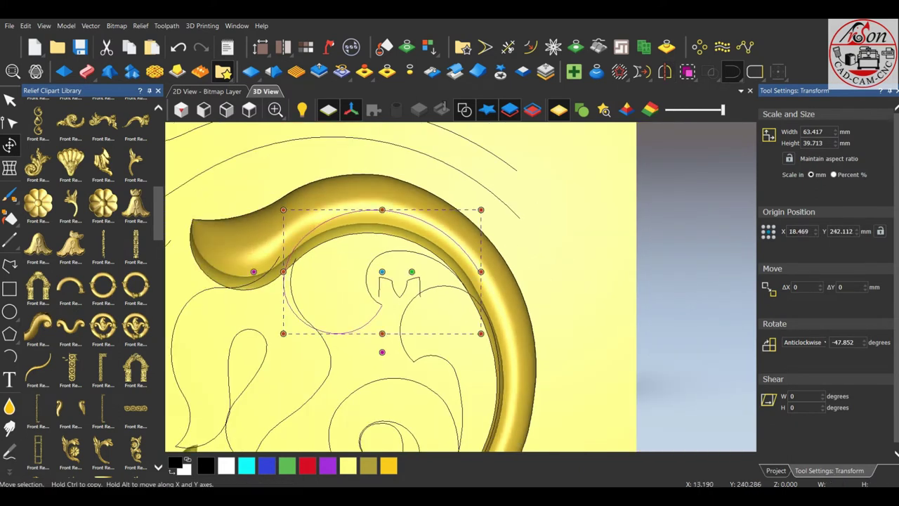
shift+click(402, 252)
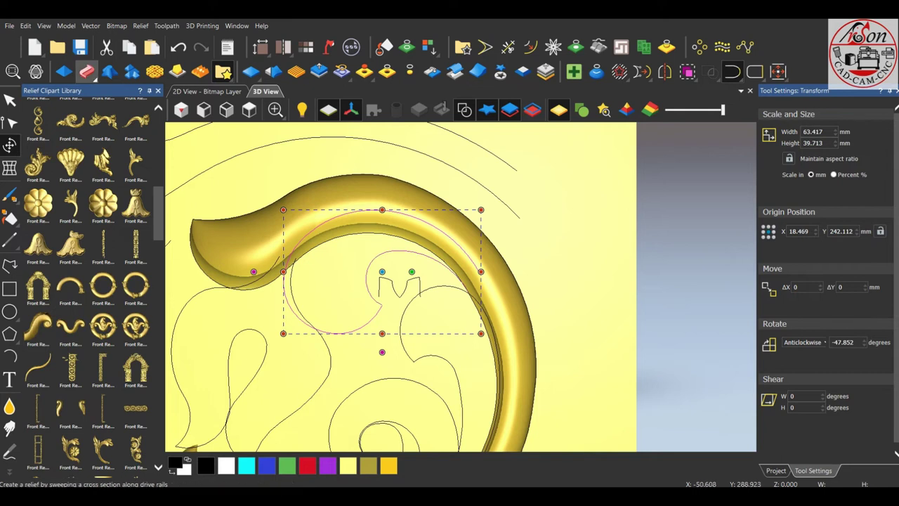
click(86, 71)
- Pick the two small profile vectors as cross sections 1 and 2 of the curl sweep
click(416, 289)
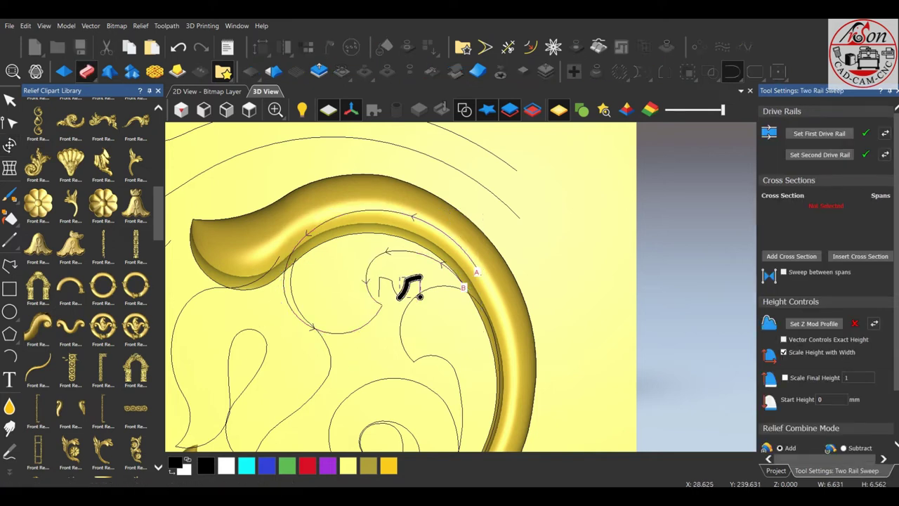
scroll(421, 293, down, 2)
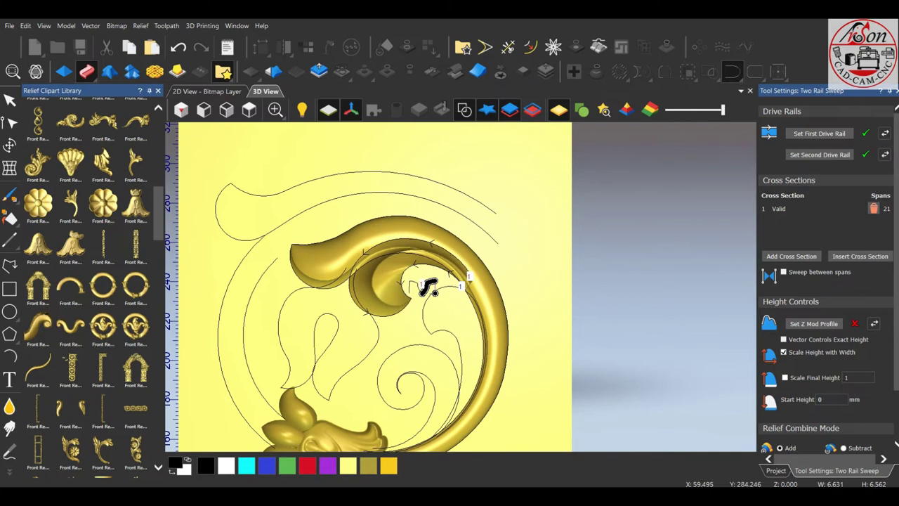
scroll(435, 290, down, 1)
scroll(435, 288, down, 2)
scroll(436, 288, down, 1)
scroll(443, 232, down, 1)
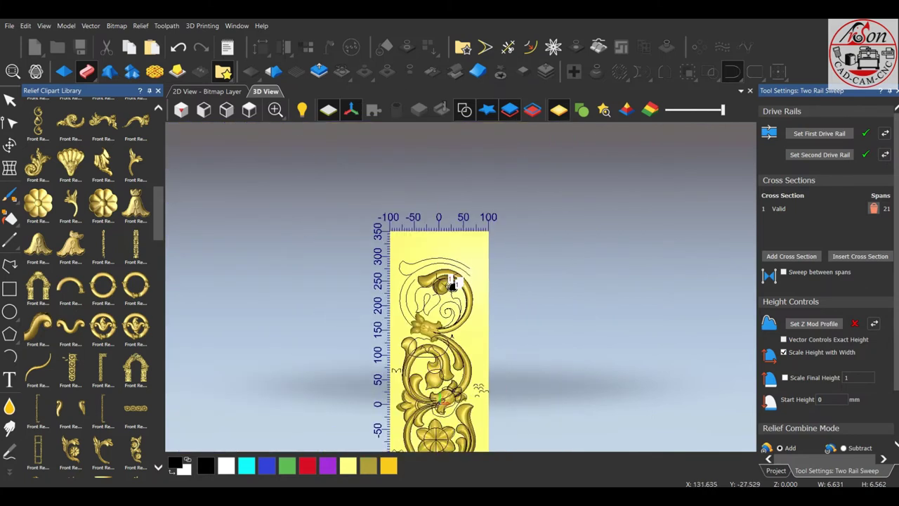
scroll(397, 367, up, 3)
scroll(320, 286, up, 3)
scroll(320, 286, down, 3)
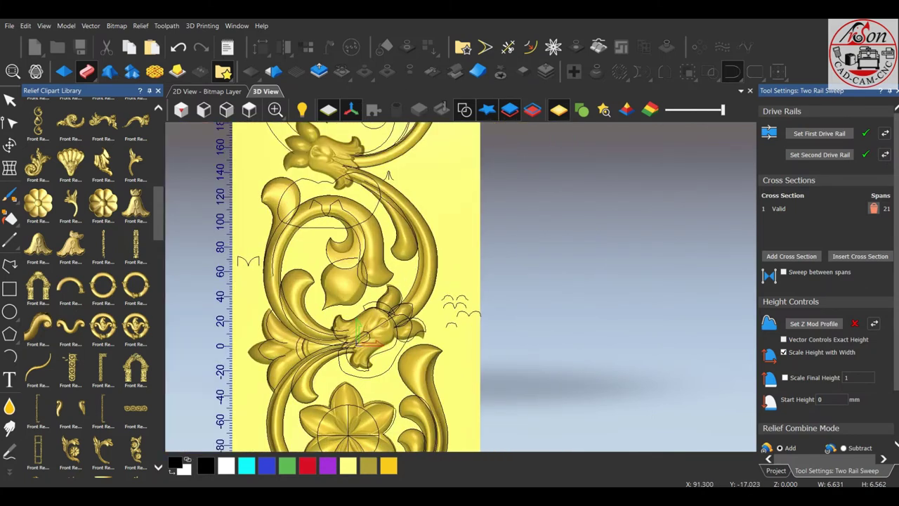
scroll(320, 286, up, 1)
click(455, 300)
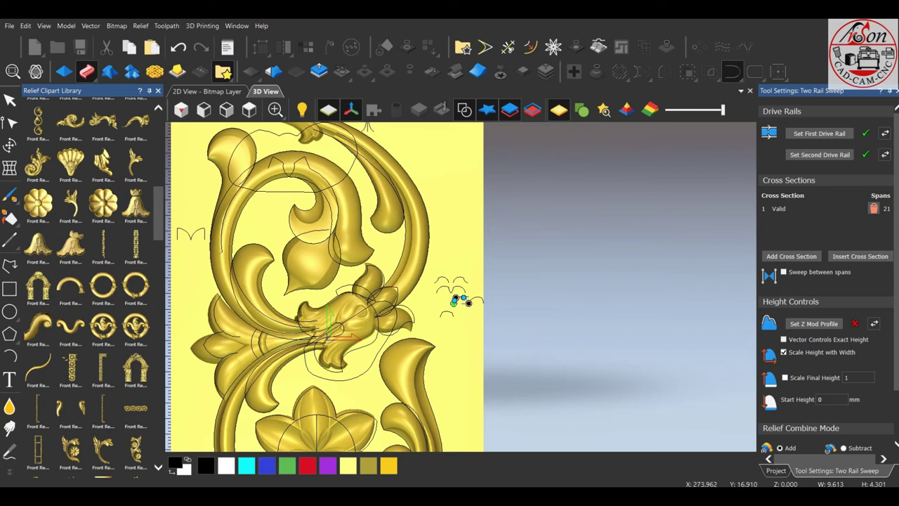
scroll(465, 204, down, 3)
scroll(425, 207, up, 2)
scroll(425, 210, up, 2)
- Orbit and zoom the 3D view to inspect the curled stem preview inside the ring
drag(422, 281, 436, 309)
scroll(825, 281, down, 2)
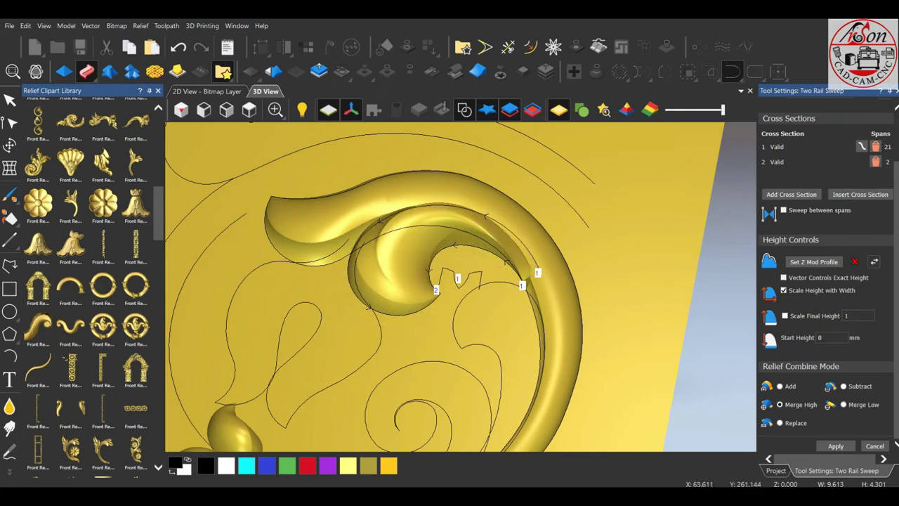
drag(457, 281, 464, 281)
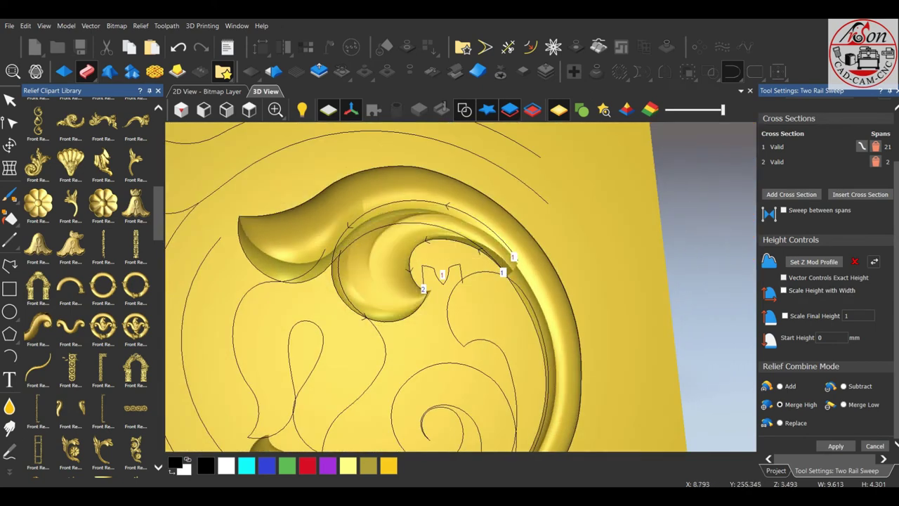
drag(457, 281, 492, 295)
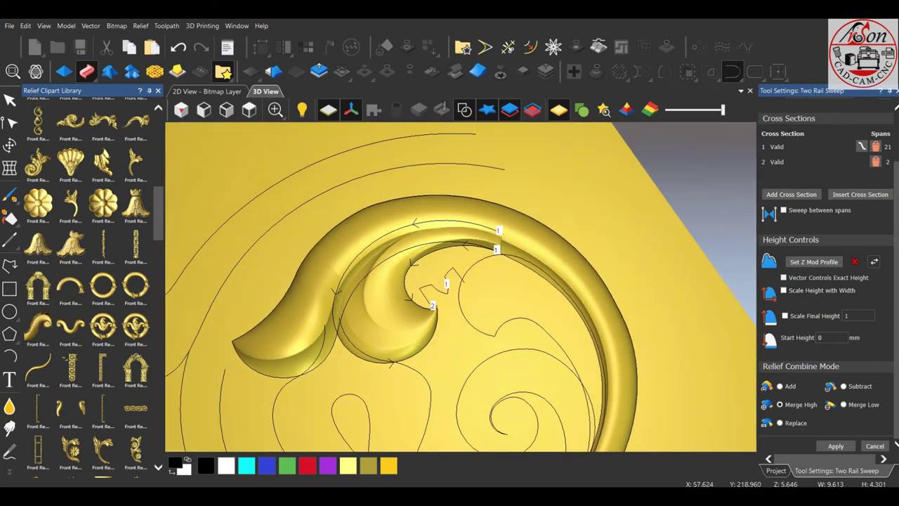
scroll(485, 295, up, 3)
scroll(485, 295, up, 2)
scroll(485, 295, up, 1)
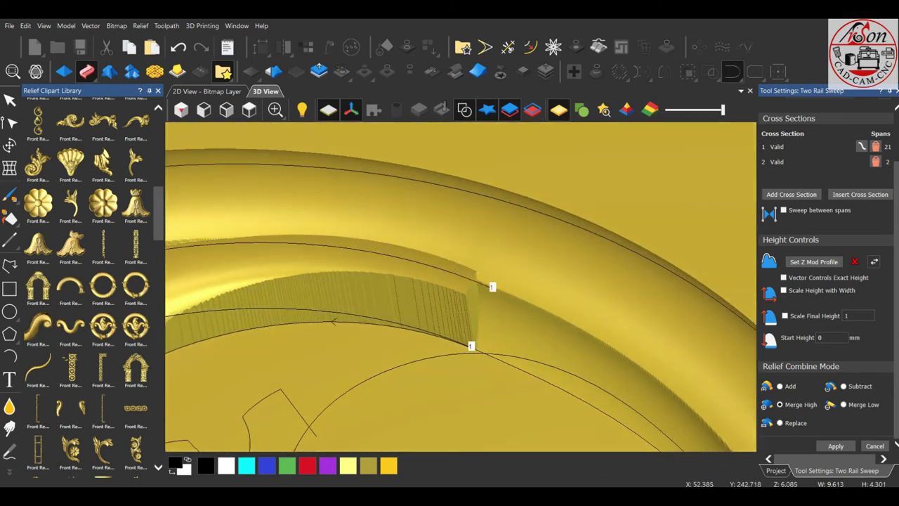
scroll(333, 321, down, 5)
drag(393, 338, 462, 385)
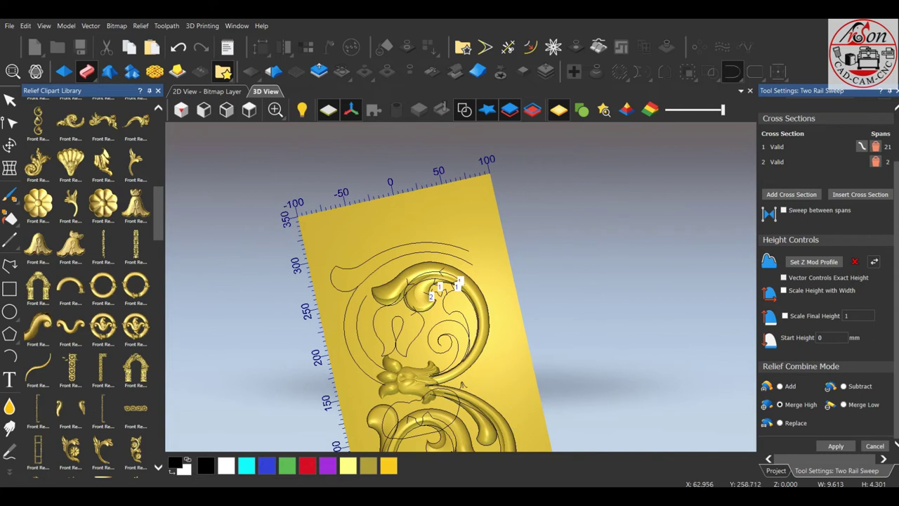
scroll(462, 385, up, 3)
scroll(462, 385, up, 2)
mouse_move(463, 385)
mouse_down()
mouse_move(435, 309)
mouse_move(443, 295)
mouse_move(449, 309)
mouse_move(456, 281)
mouse_up()
scroll(435, 309, down, 3)
scroll(435, 309, down, 2)
scroll(436, 309, up, 1)
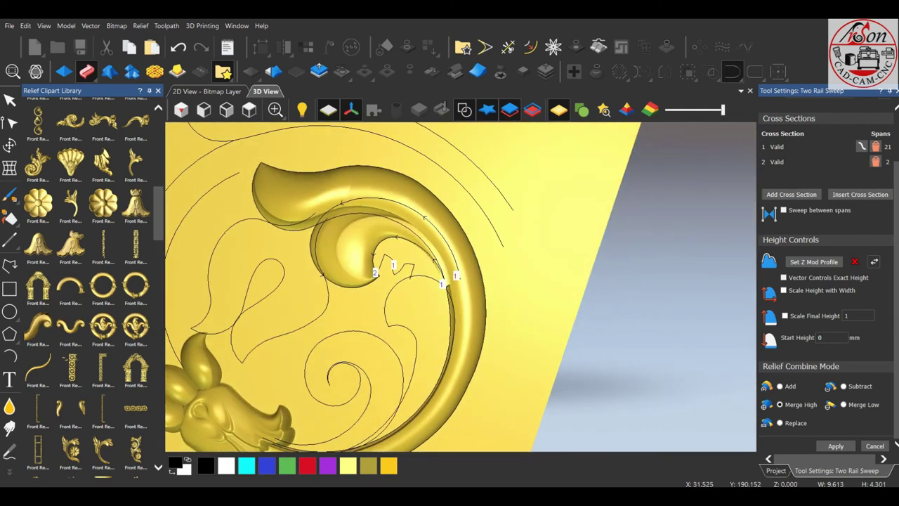
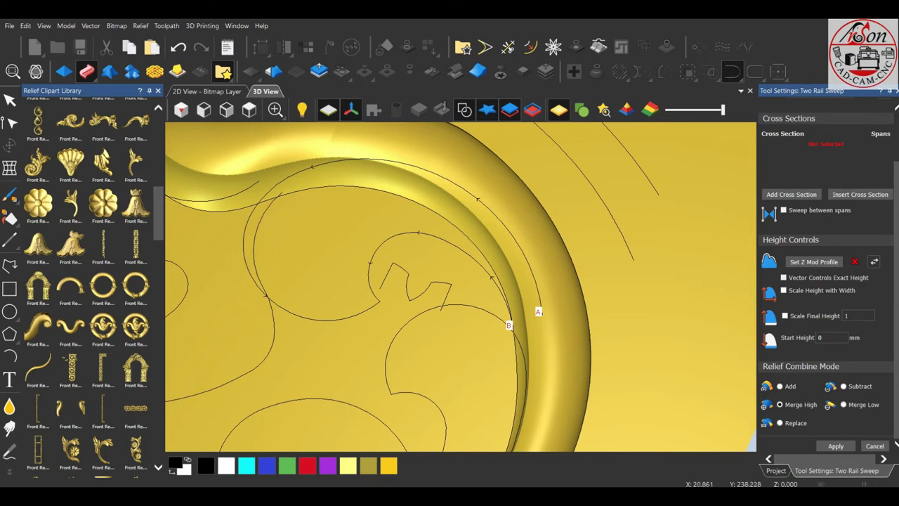
- Add the bracket-shaped profile as a cross section of the two-rail sweep and inspect the curl
click(402, 276)
click(791, 194)
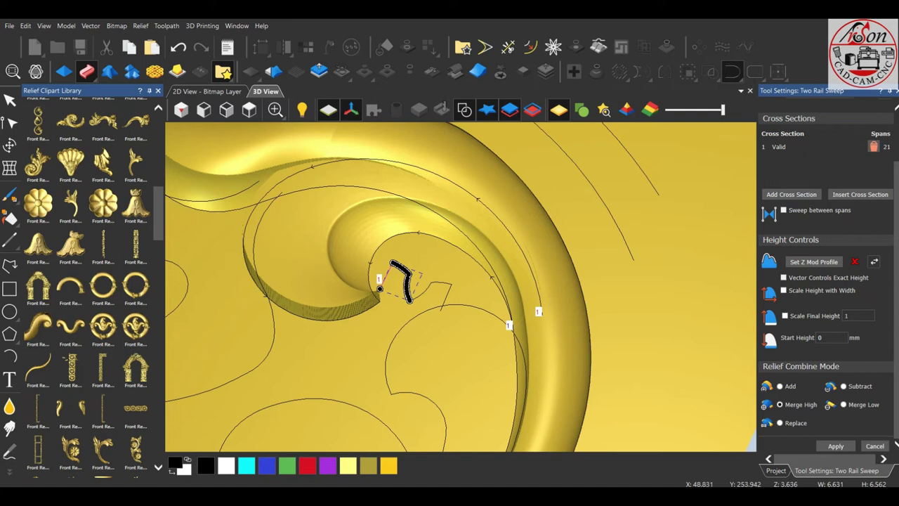
mouse_move(464, 295)
mouse_down()
mouse_move(478, 330)
mouse_move(464, 303)
mouse_up()
scroll(478, 330, up, 3)
scroll(482, 345, down, 5)
scroll(463, 304, down, 3)
scroll(463, 292, up, 5)
scroll(469, 366, down, 2)
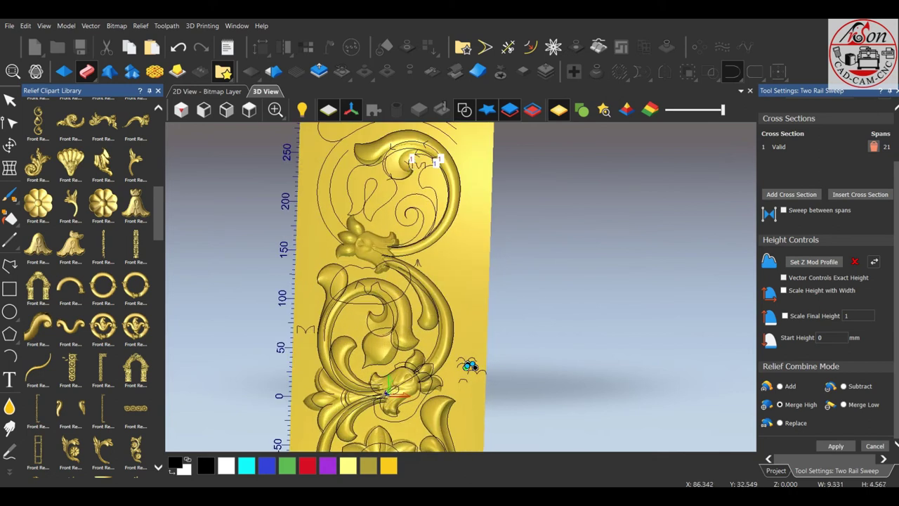
scroll(394, 137, up, 5)
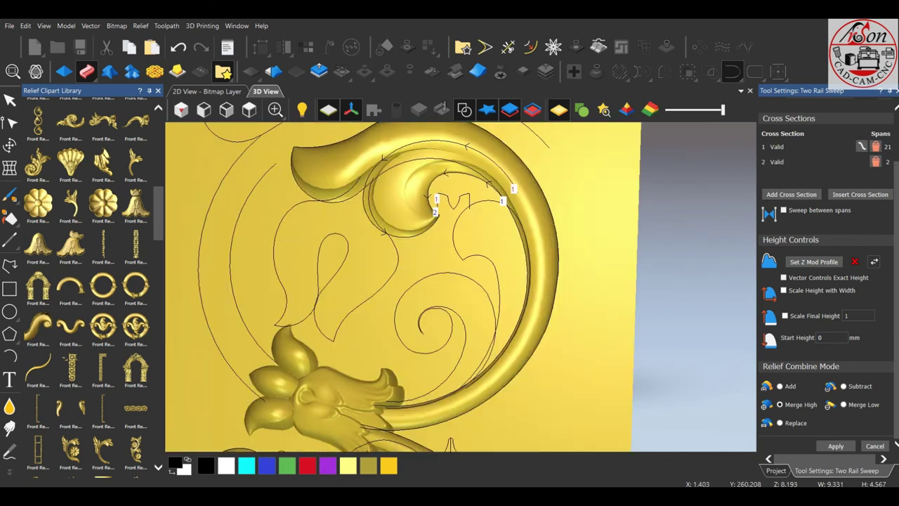
scroll(485, 377, down, 5)
scroll(516, 425, up, 4)
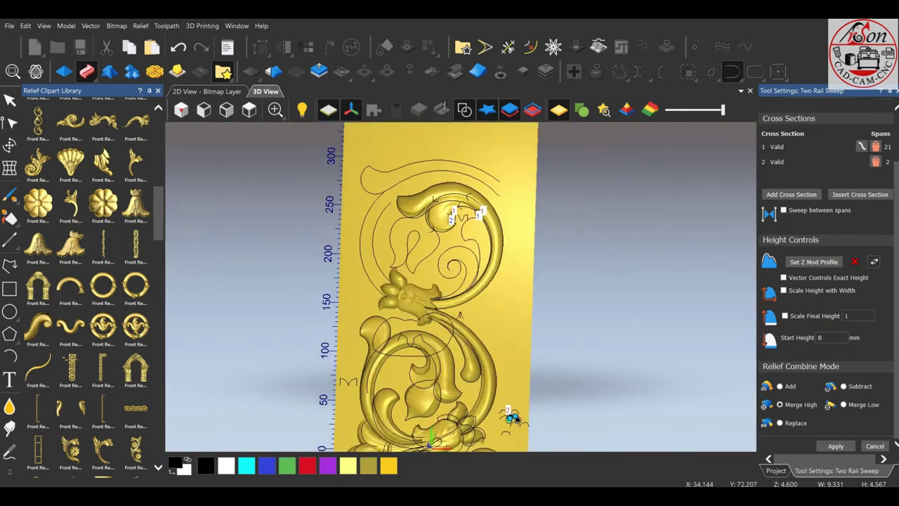
scroll(524, 427, up, 3)
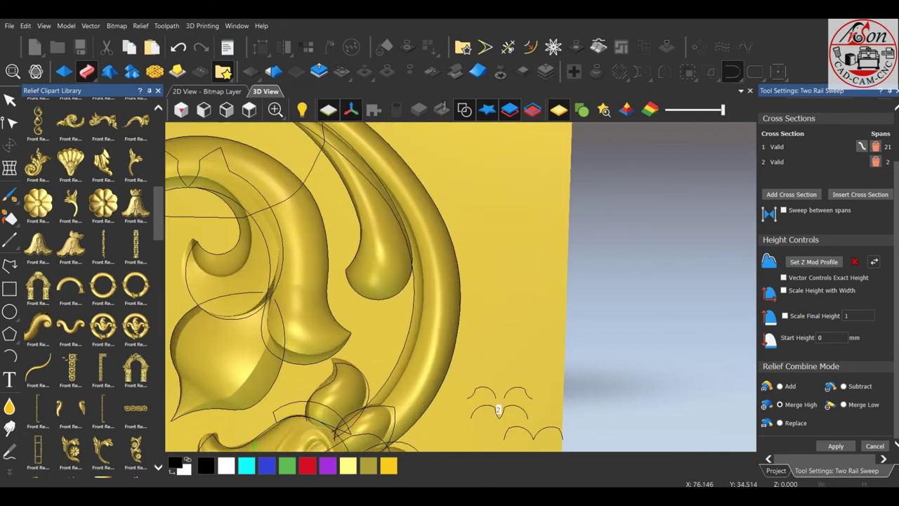
scroll(461, 286, down, 4)
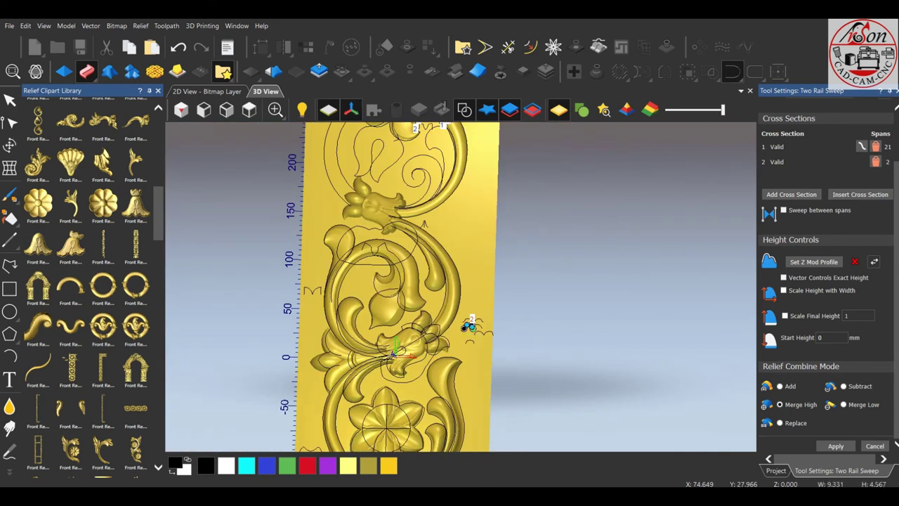
scroll(468, 321, down, 3)
scroll(497, 427, up, 3)
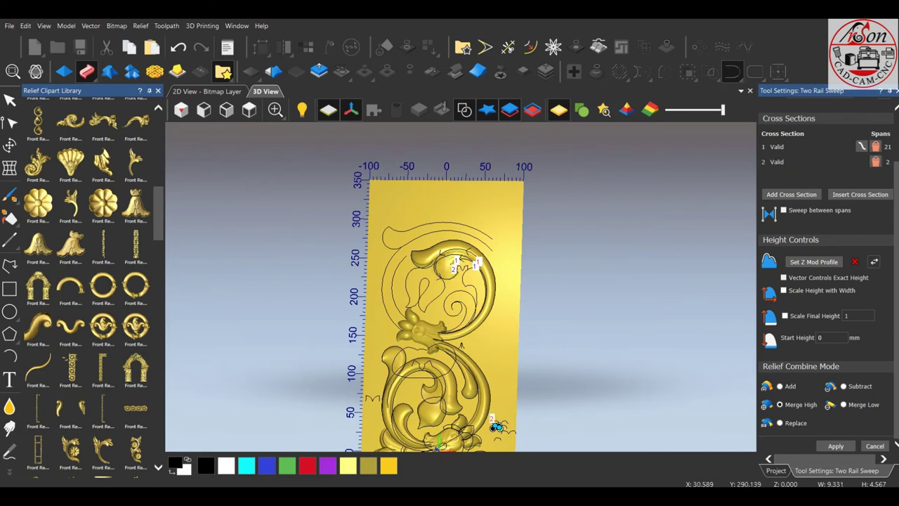
scroll(470, 225, up, 5)
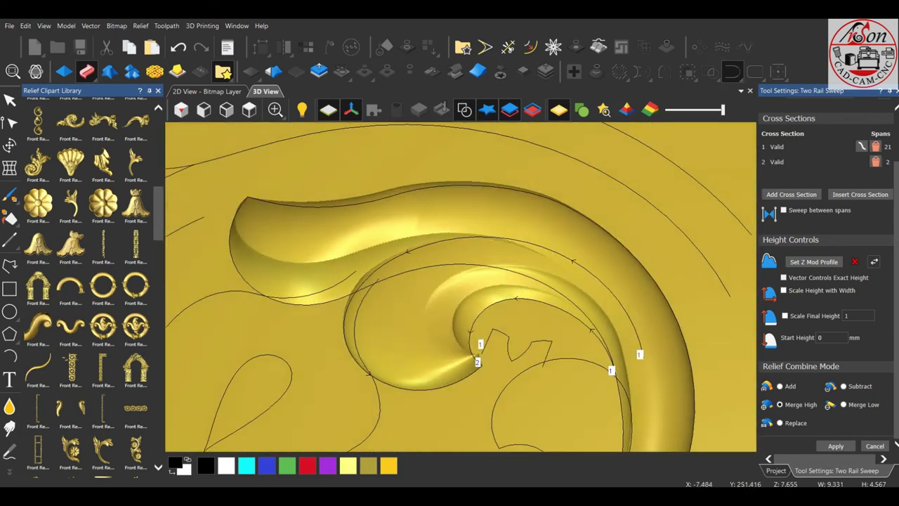
drag(463, 295, 491, 281)
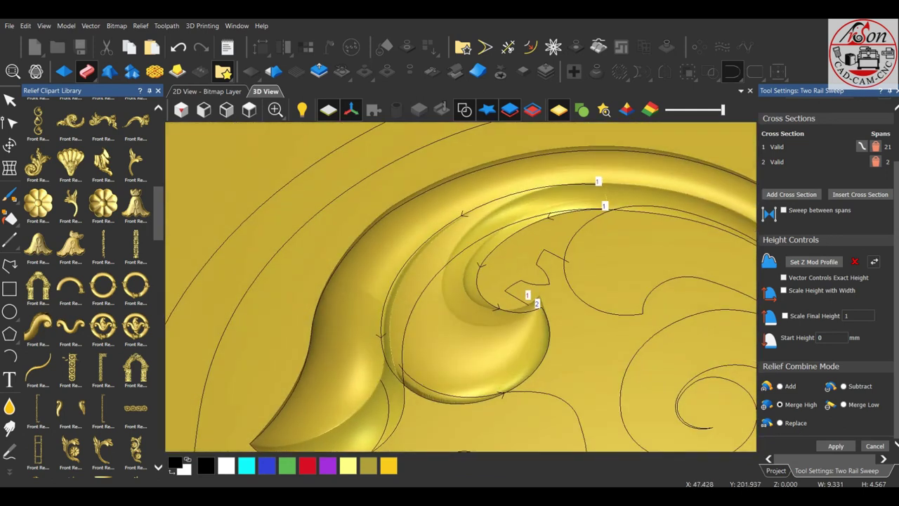
- Scale the sweep's final height to 11 and finish it into Relief Layer 3
click(785, 315)
click(858, 315)
text(1)
key(Return)
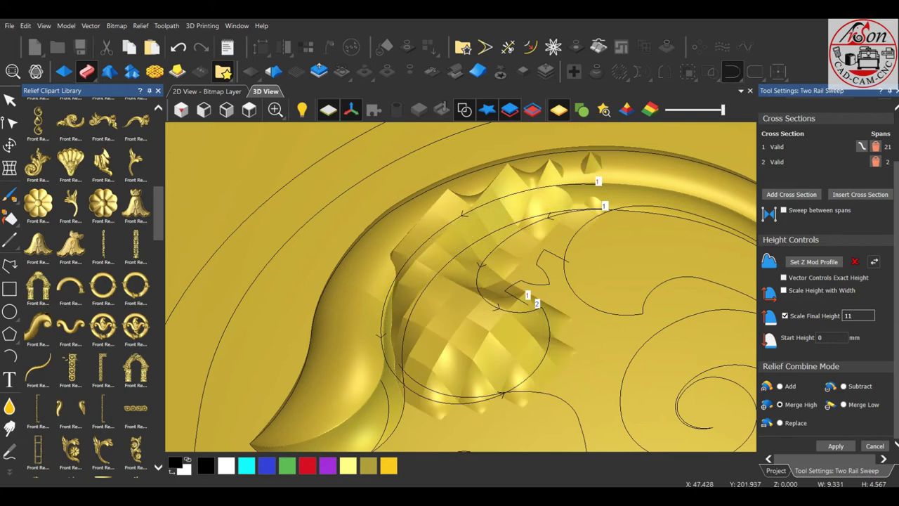
mouse_move(457, 281)
mouse_down()
mouse_move(422, 324)
mouse_move(450, 281)
mouse_move(436, 330)
mouse_move(671, 435)
mouse_up()
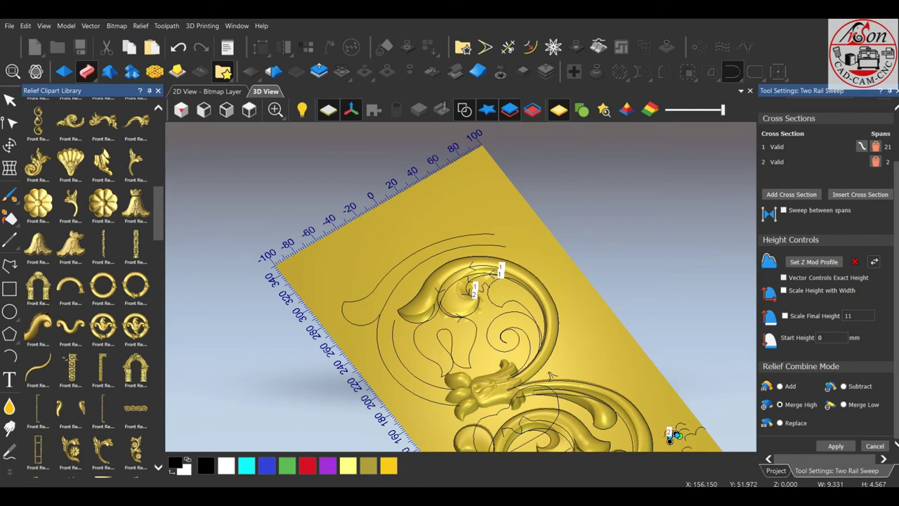
key(Return)
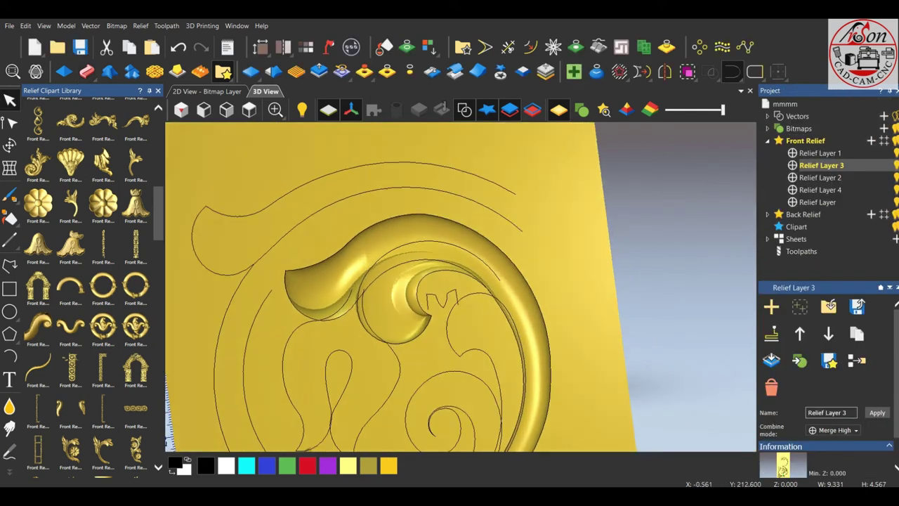
- Select the S-curve and teardrop loop and insert a node at the loop's top
click(248, 110)
click(249, 111)
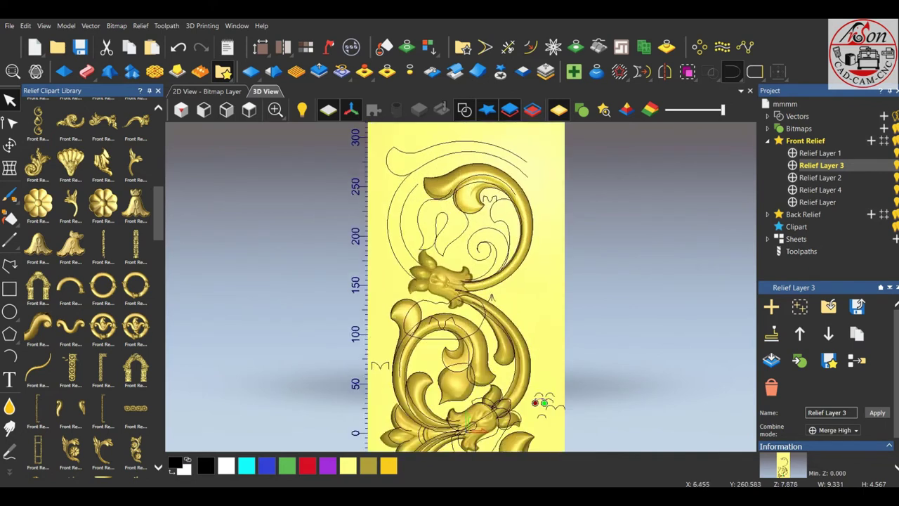
scroll(439, 211, up, 2)
scroll(439, 210, up, 3)
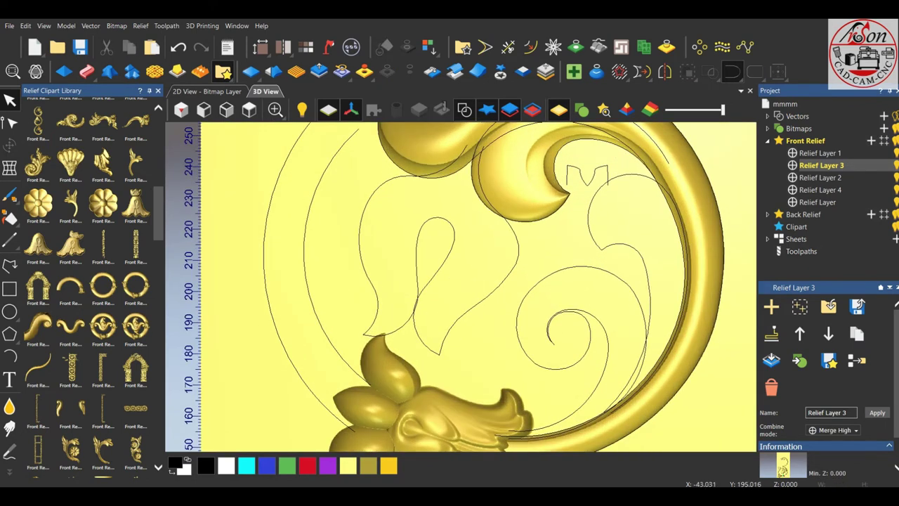
click(378, 303)
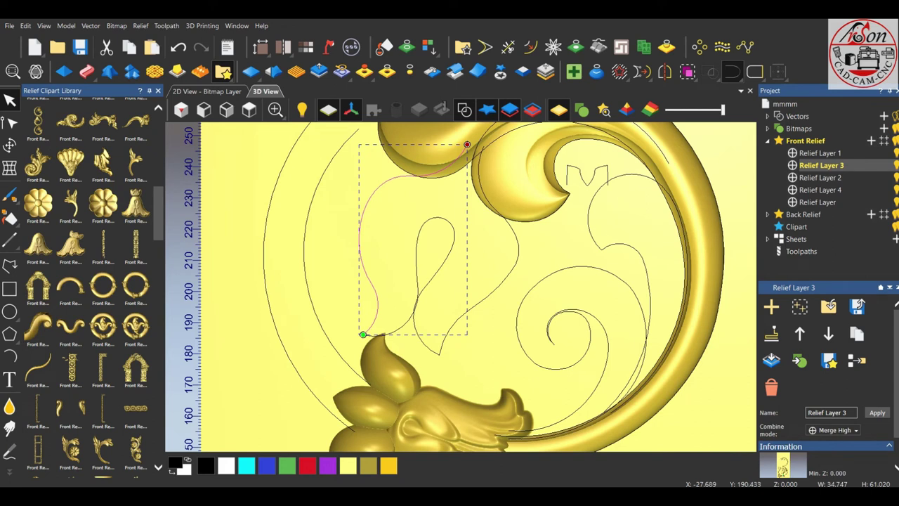
shift+click(417, 281)
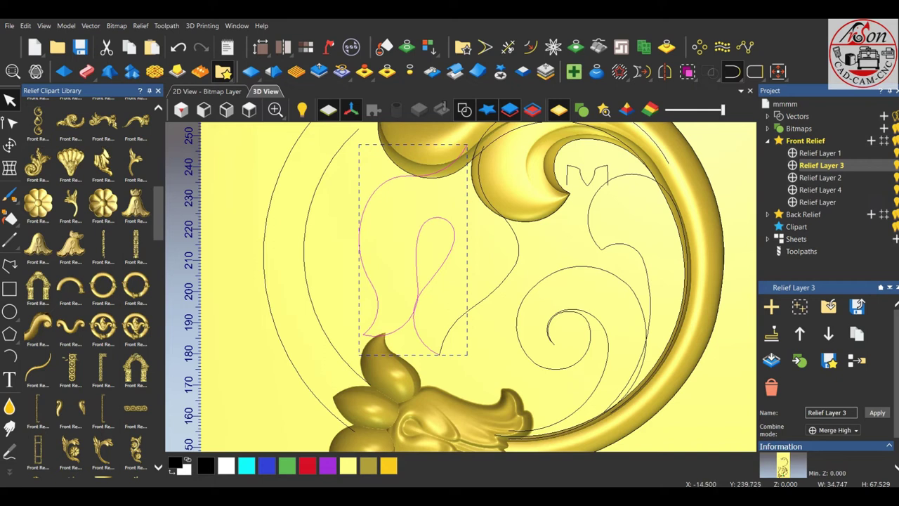
key(n)
scroll(431, 205, up, 3)
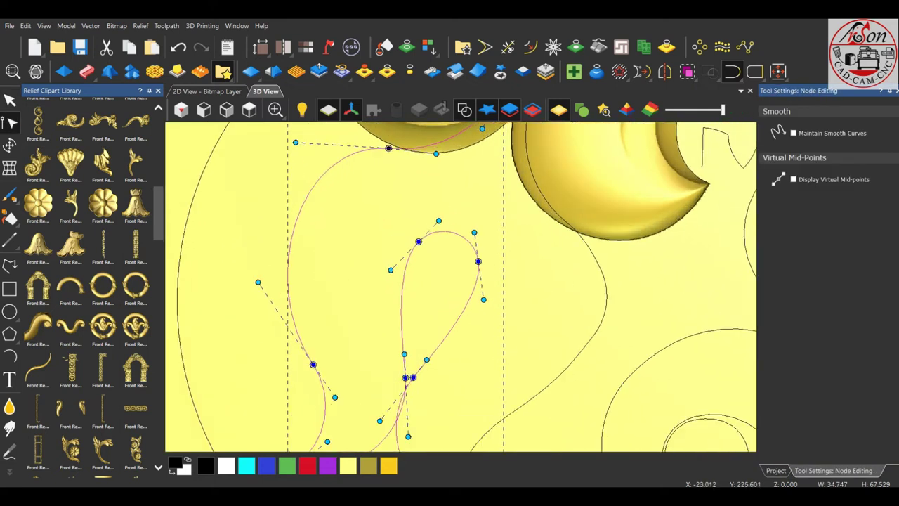
click(460, 238)
scroll(460, 237, up, 3)
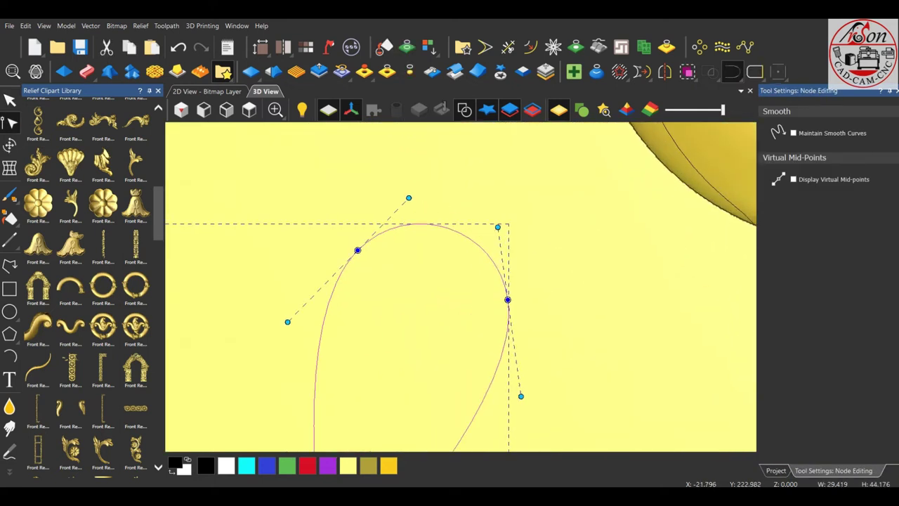
key(i)
scroll(460, 286, down, 5)
key(n)
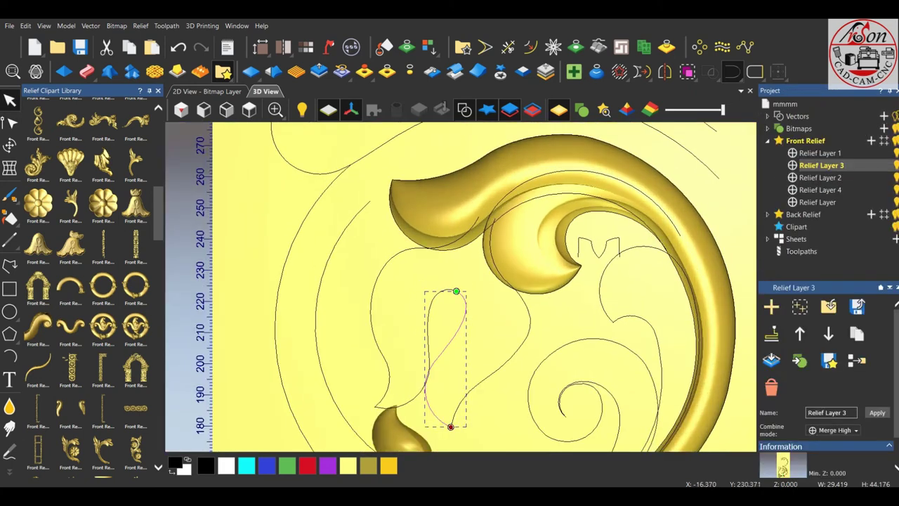
scroll(476, 272, up, 2)
- Draw a 3-point arc from the S-curve's top end to the scroll edge and join them smoothly
click(465, 203)
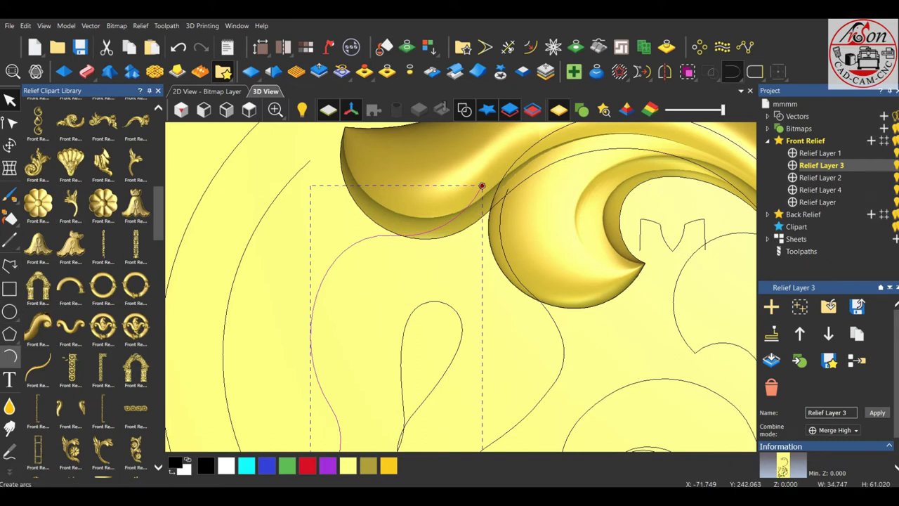
click(10, 355)
scroll(482, 186, up, 2)
click(556, 130)
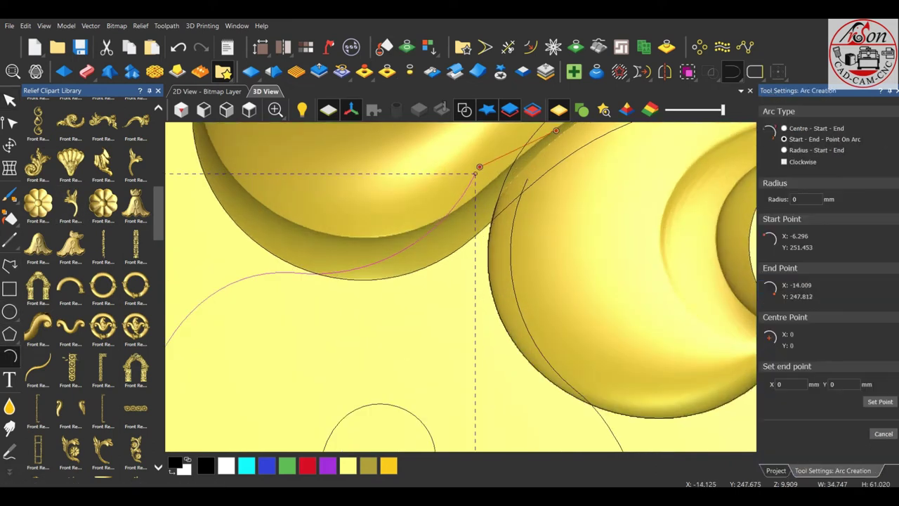
click(474, 172)
click(492, 149)
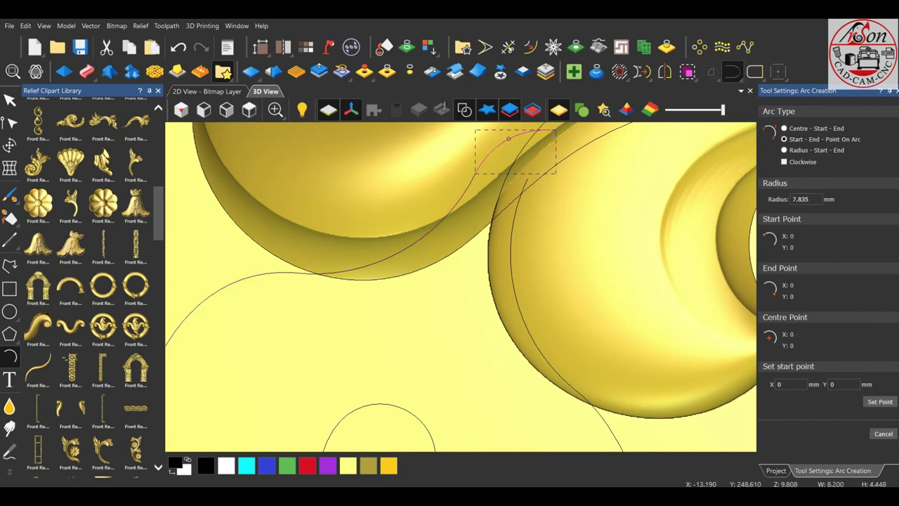
key(Escape)
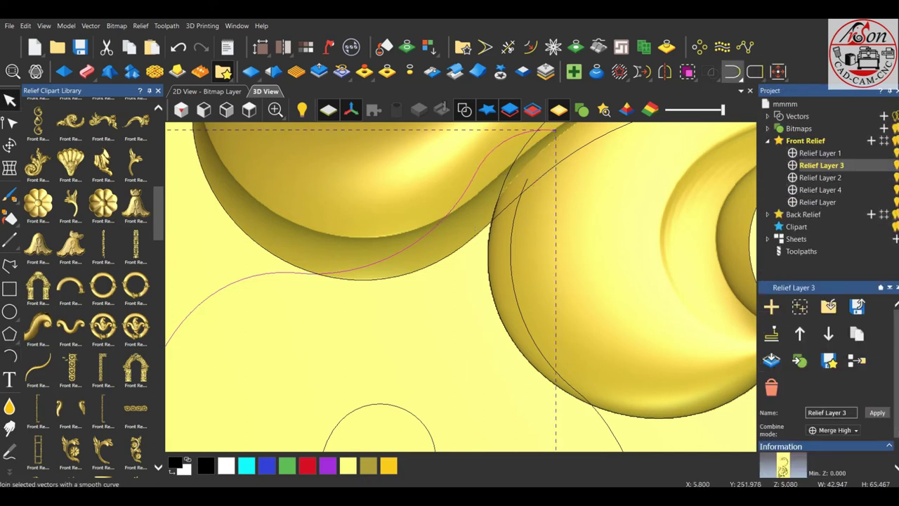
click(733, 164)
- Hide Relief Layer 3 and make Relief Layer 4 the active layer
scroll(421, 316, down, 3)
scroll(411, 321, up, 2)
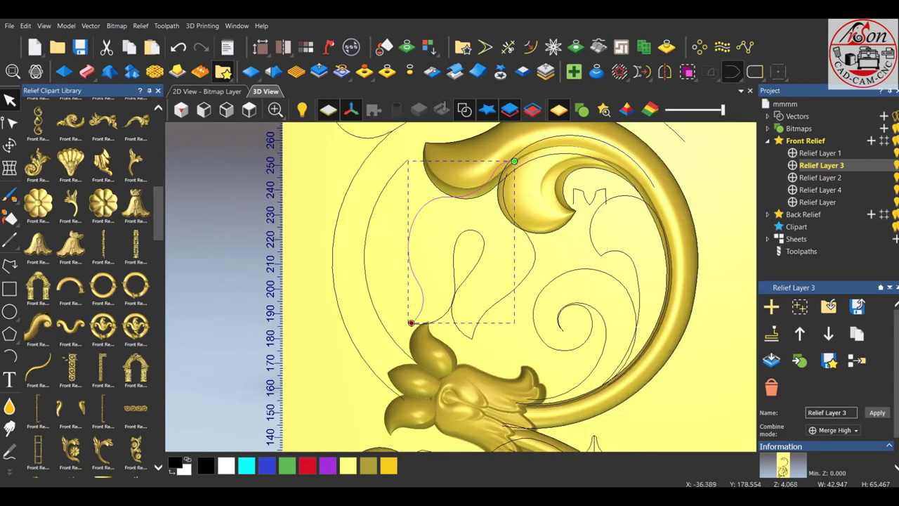
scroll(404, 319, up, 1)
scroll(414, 312, down, 2)
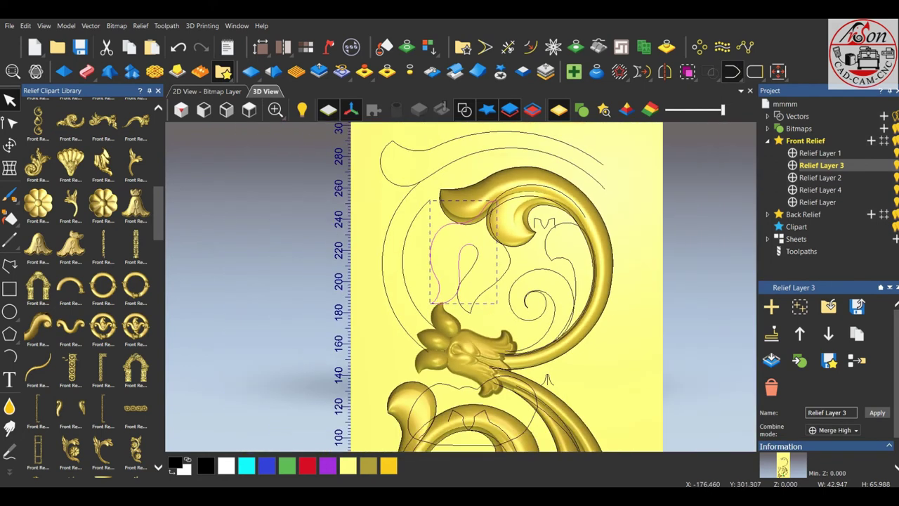
click(792, 165)
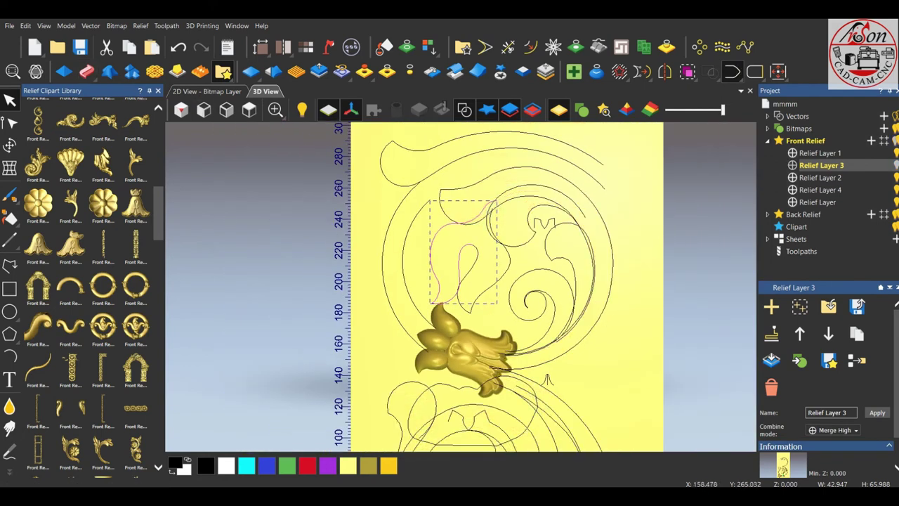
click(821, 189)
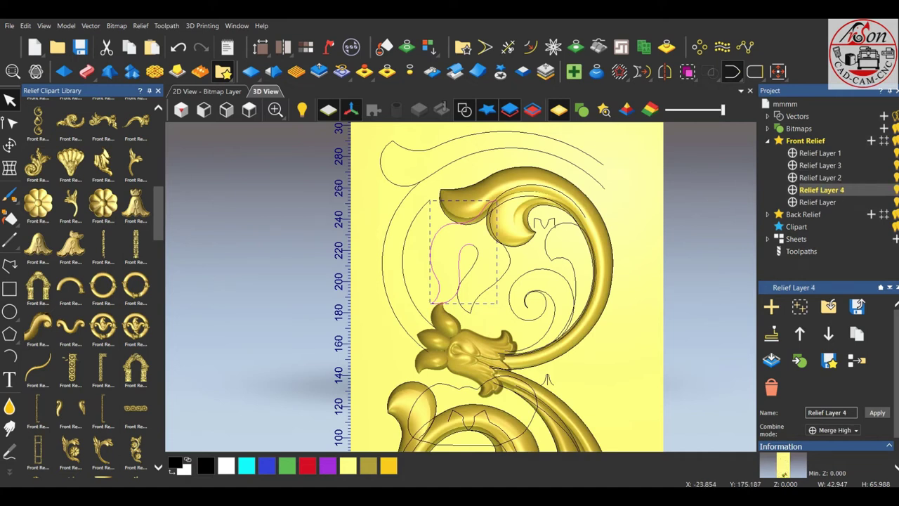
- Start a two-rail sweep on the selected rails with the small arc as its cross section
click(87, 71)
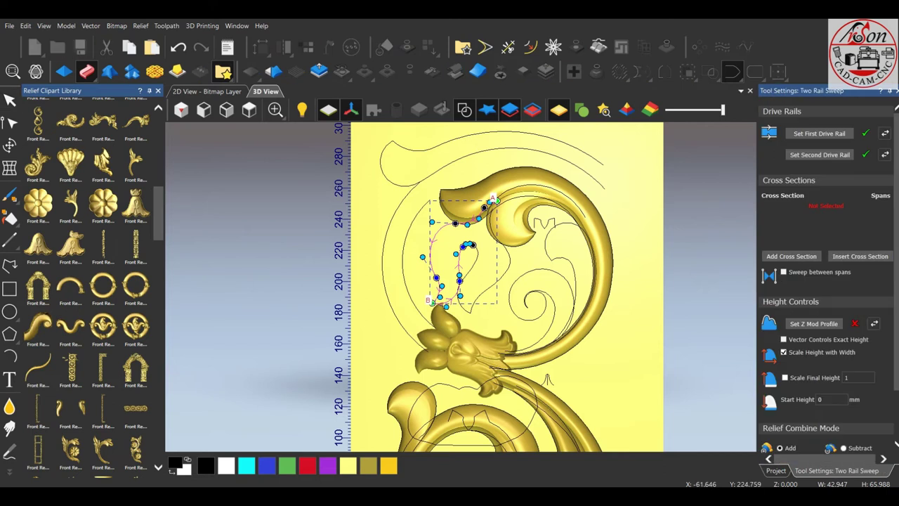
scroll(460, 303, down, 1)
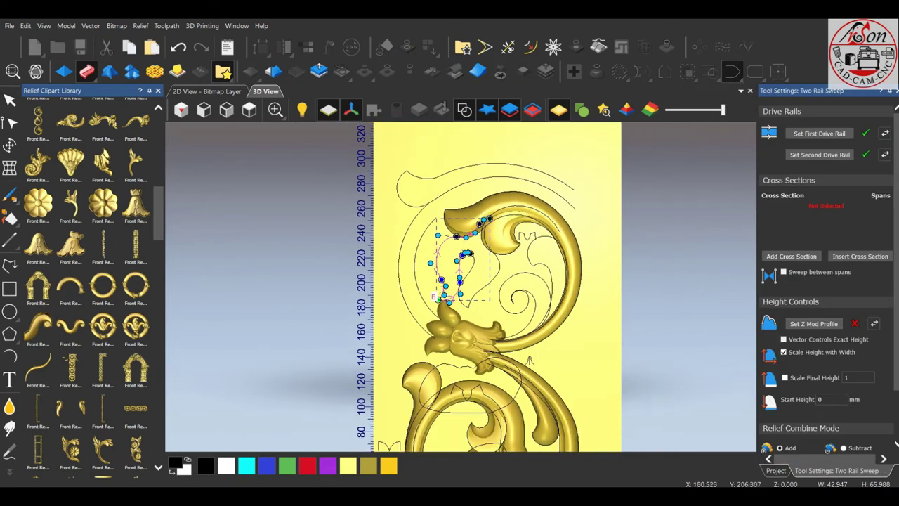
scroll(487, 287, up, 1)
scroll(488, 287, up, 1)
scroll(487, 287, down, 3)
scroll(488, 286, up, 2)
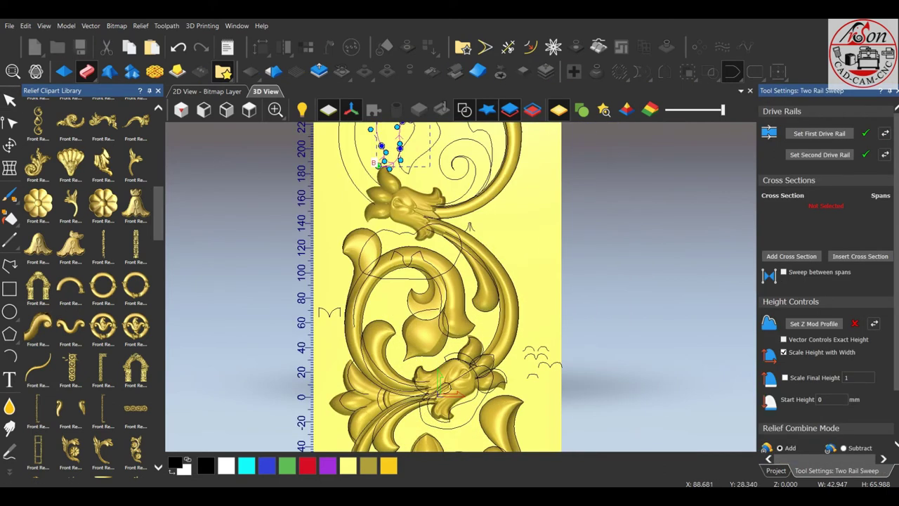
scroll(555, 366, up, 2)
click(564, 365)
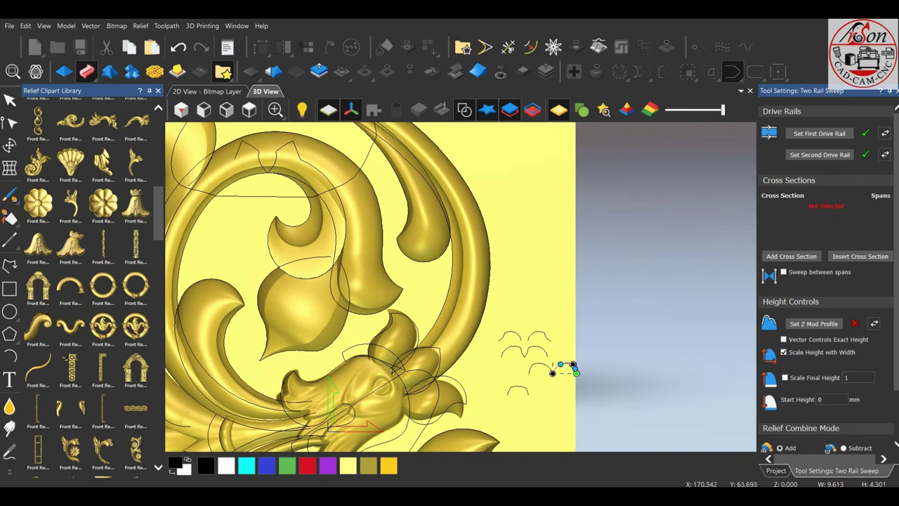
scroll(534, 347, down, 3)
scroll(496, 315, down, 1)
scroll(485, 307, down, 1)
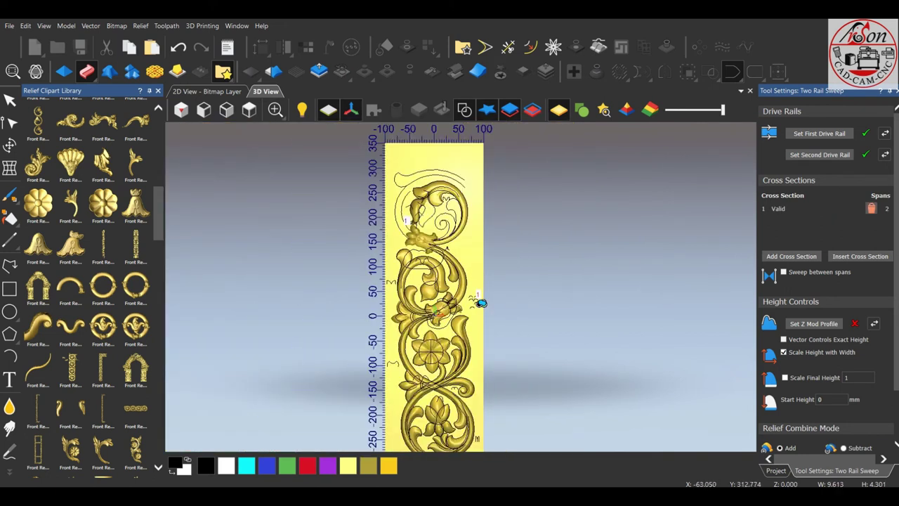
scroll(480, 302, up, 5)
scroll(382, 358, up, 2)
- Build the sweep at final height 11, merged high, as new Relief Layer 4
mouse_move(363, 373)
mouse_down()
mouse_move(363, 352)
mouse_move(373, 375)
mouse_move(501, 401)
mouse_move(562, 297)
mouse_move(557, 327)
mouse_move(518, 365)
mouse_move(531, 372)
mouse_move(533, 316)
mouse_move(495, 349)
mouse_move(445, 344)
mouse_move(460, 335)
mouse_up()
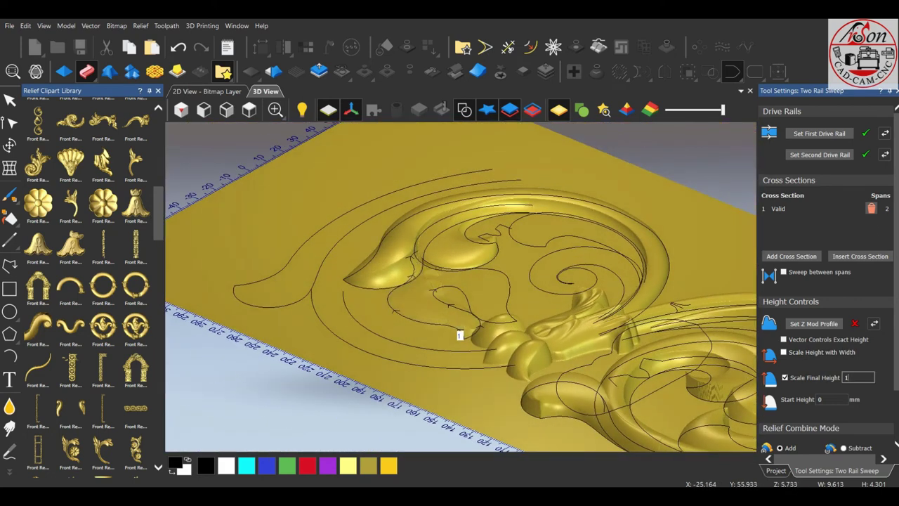
drag(457, 316, 429, 358)
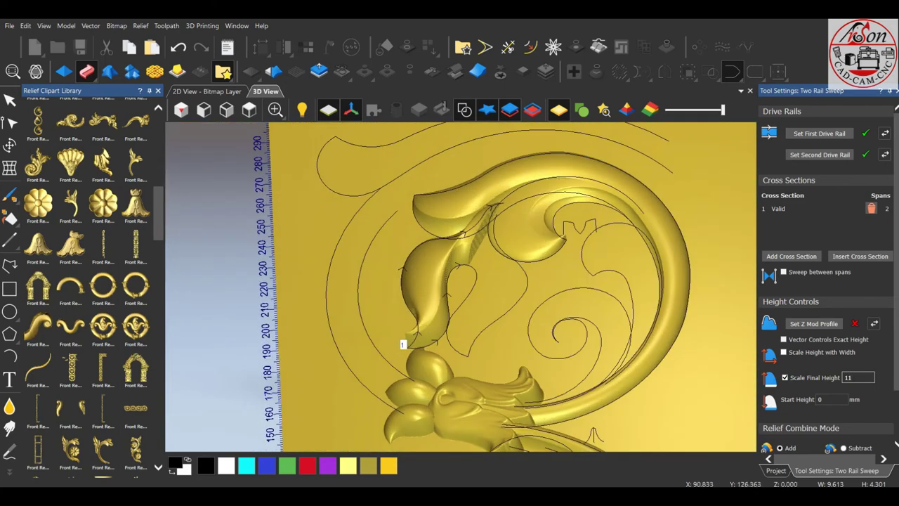
scroll(829, 281, down, 2)
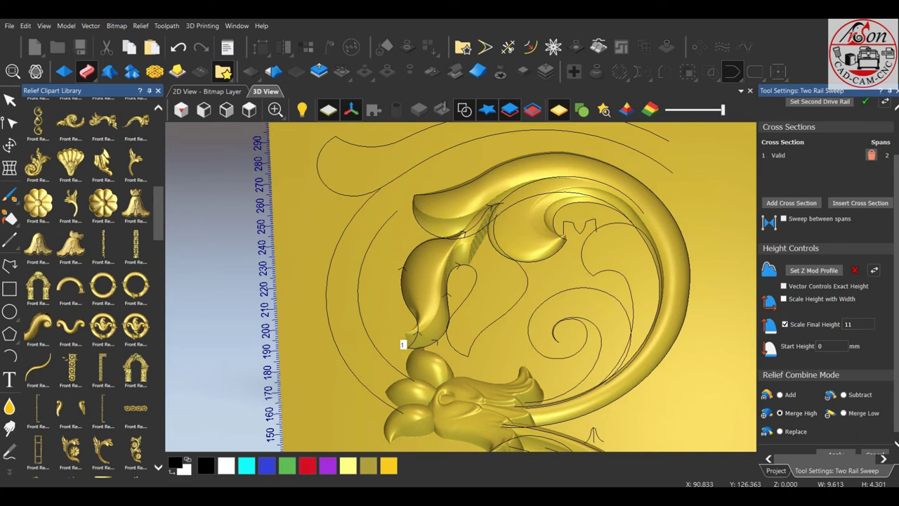
scroll(897, 444, down, 1)
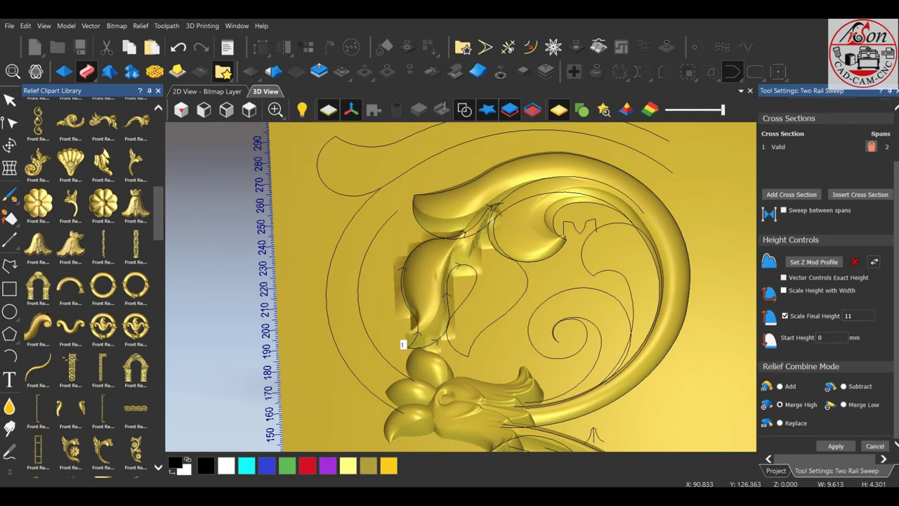
click(836, 446)
- View the whole panel from above and pick the Smudge tool at 45% strength
click(249, 110)
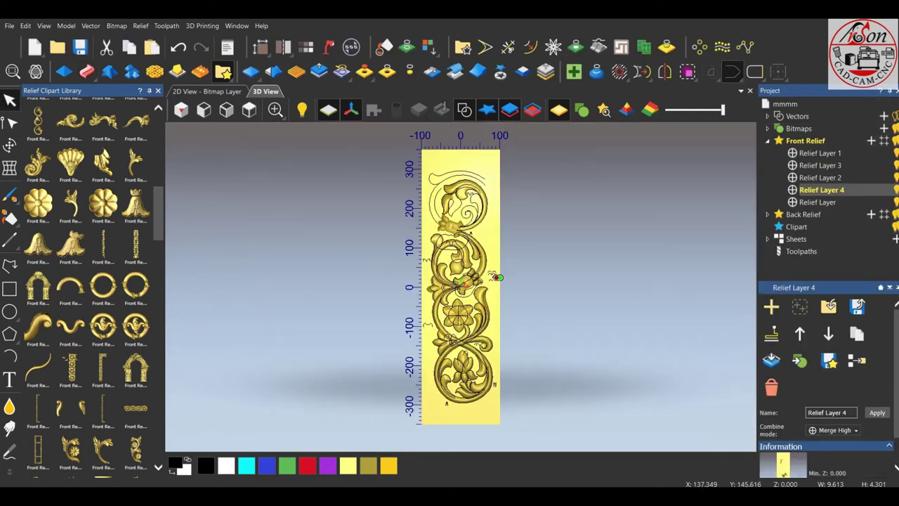
scroll(470, 203, up, 3)
scroll(470, 204, up, 3)
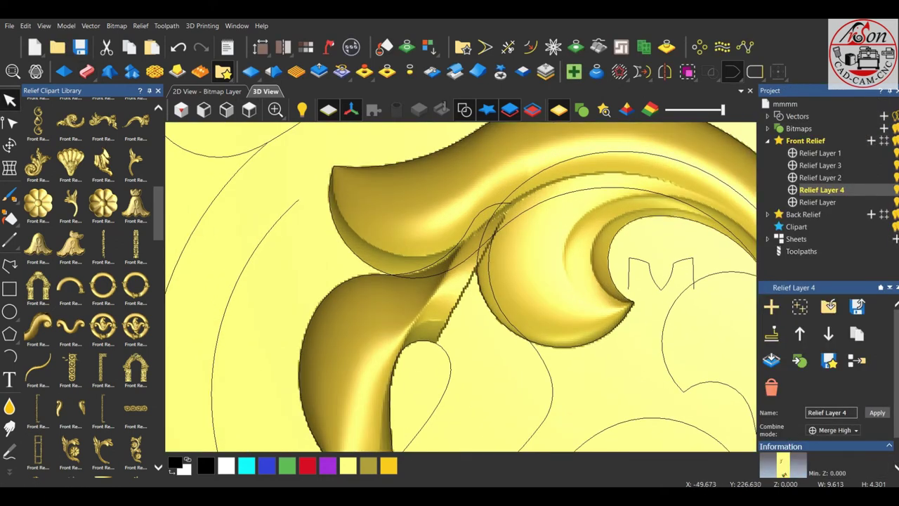
click(9, 427)
scroll(443, 295, up, 2)
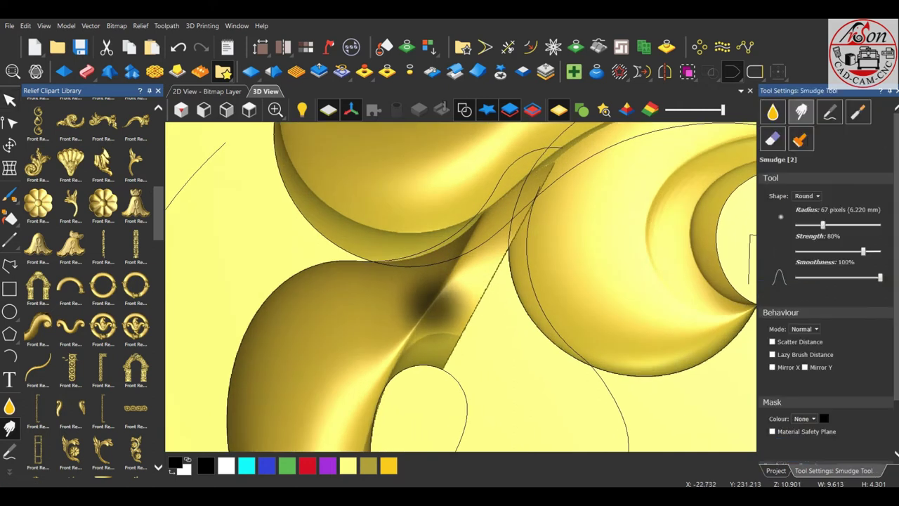
scroll(548, 281, up, 1)
- Smudge the stepped diagonal ridge and upper crease of the scroll junction smooth
drag(506, 249, 436, 388)
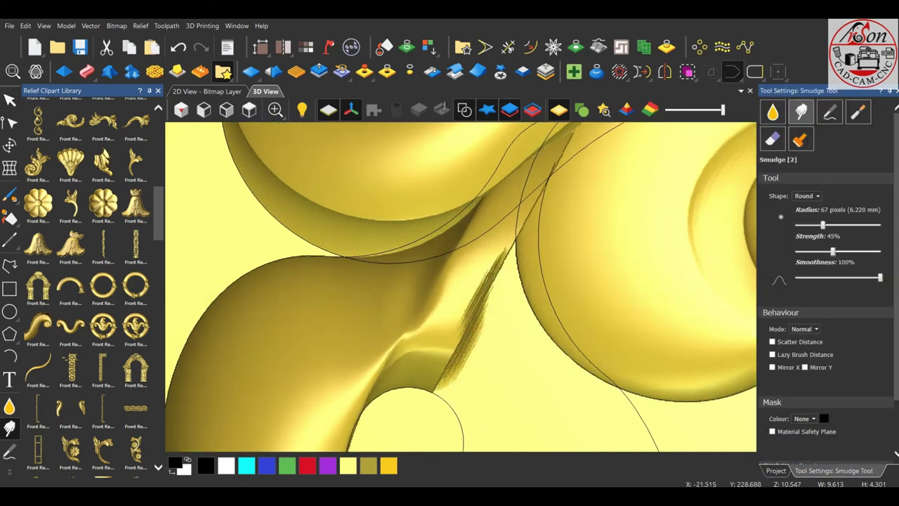
mouse_move(390, 352)
mouse_down()
mouse_move(474, 352)
mouse_move(394, 295)
mouse_move(484, 288)
mouse_up()
mouse_move(506, 344)
mouse_down()
mouse_move(484, 260)
mouse_move(393, 309)
mouse_up()
drag(450, 288, 485, 245)
mouse_move(499, 281)
mouse_down()
mouse_move(470, 211)
mouse_move(513, 259)
mouse_move(477, 204)
mouse_move(506, 274)
mouse_move(463, 232)
mouse_up()
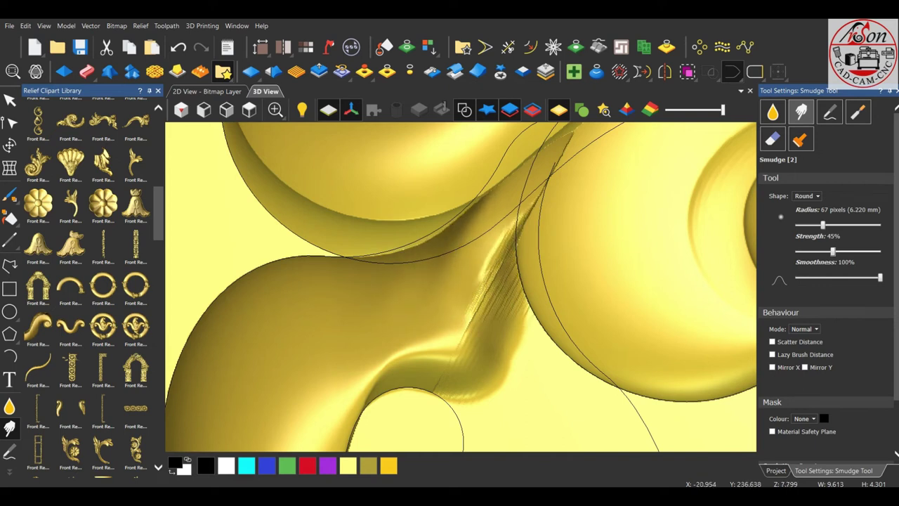
drag(463, 295, 408, 246)
drag(435, 274, 379, 242)
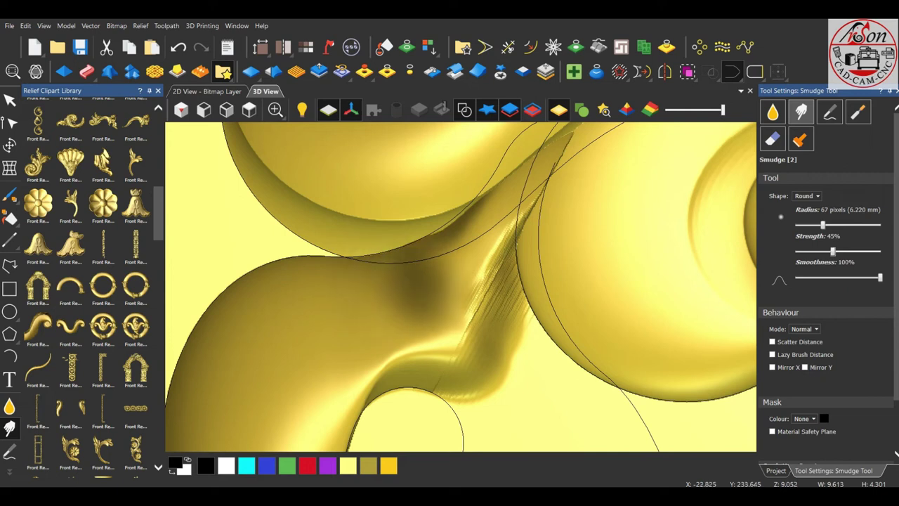
drag(484, 274, 429, 225)
- Blend the junction's top end, lower area, dark dent and left side, then finish smudging
drag(519, 217, 512, 169)
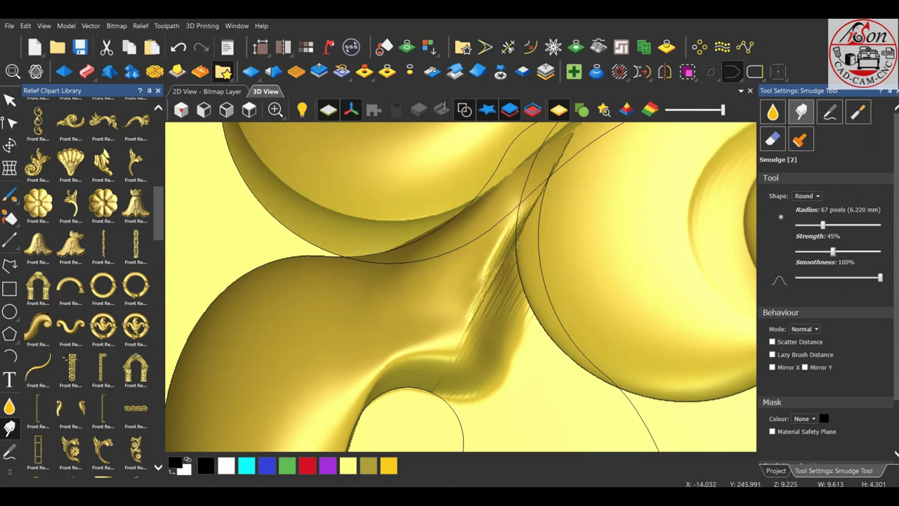
mouse_move(541, 246)
mouse_down()
mouse_move(502, 186)
mouse_move(492, 343)
mouse_move(523, 397)
mouse_up()
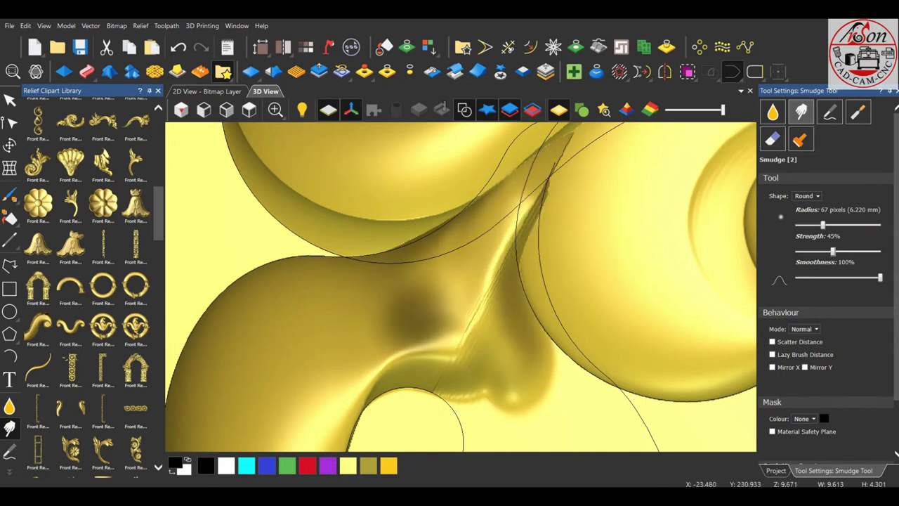
drag(456, 319, 374, 365)
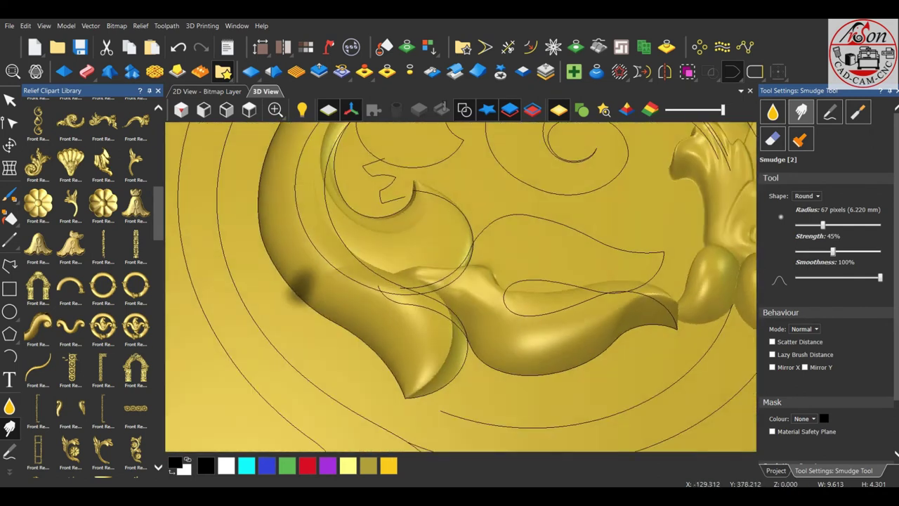
drag(478, 288, 462, 293)
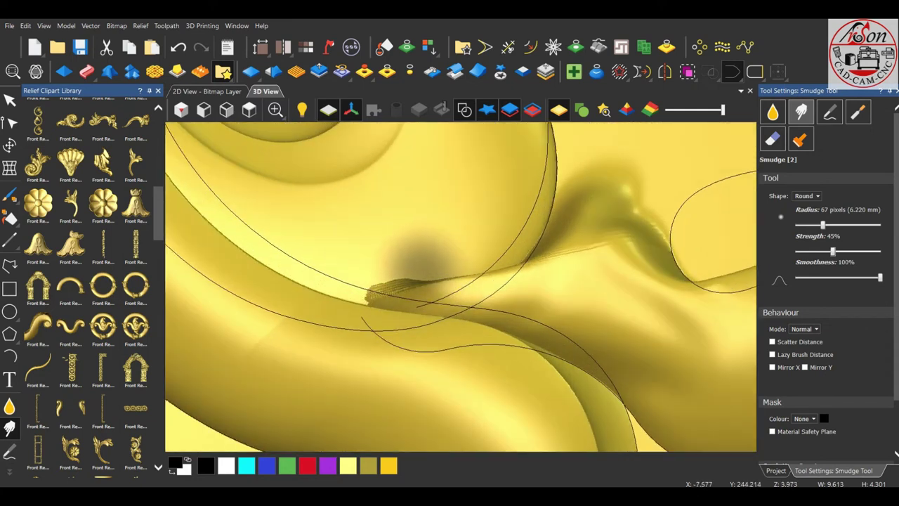
mouse_move(421, 253)
mouse_down()
mouse_move(393, 291)
mouse_move(348, 296)
mouse_up()
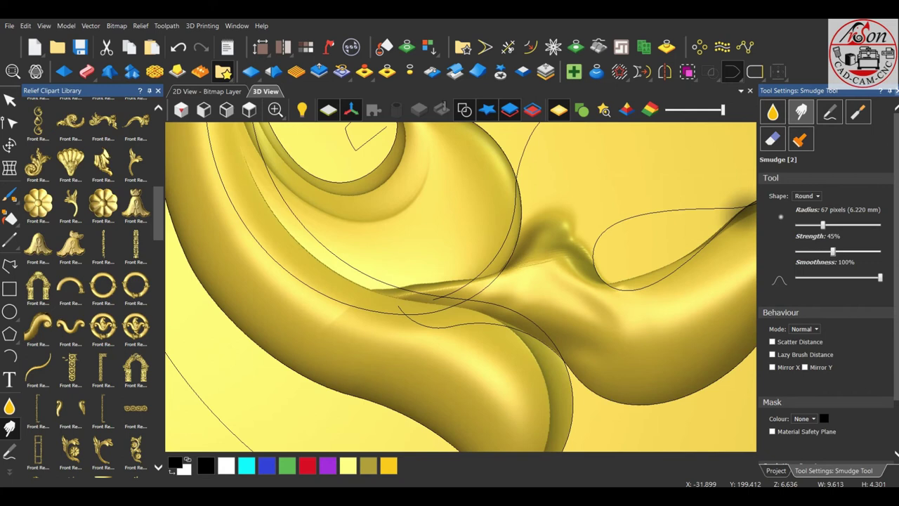
key(Escape)
scroll(461, 286, up, 5)
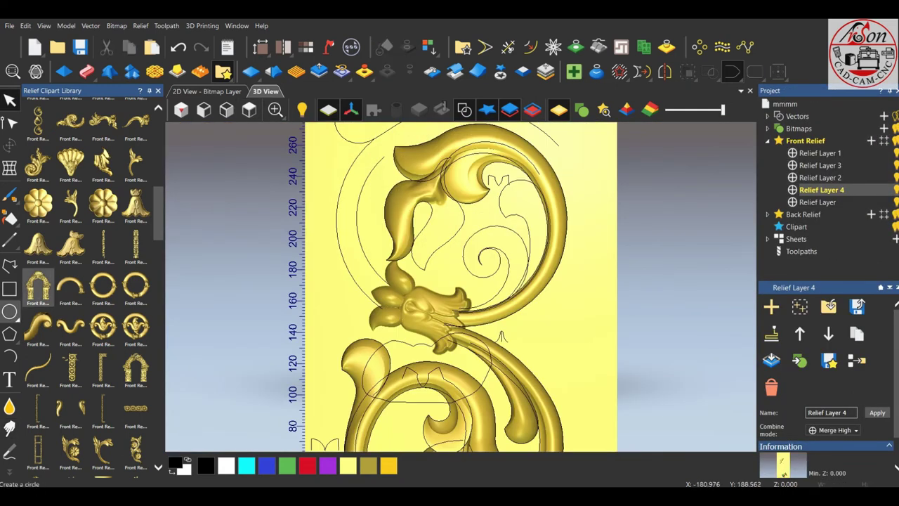
- Enclose the upper left leaf in a rectangle and lift it as a relief clipart
click(9, 288)
mouse_move(329, 150)
mouse_down()
mouse_move(398, 230)
mouse_move(483, 277)
mouse_up()
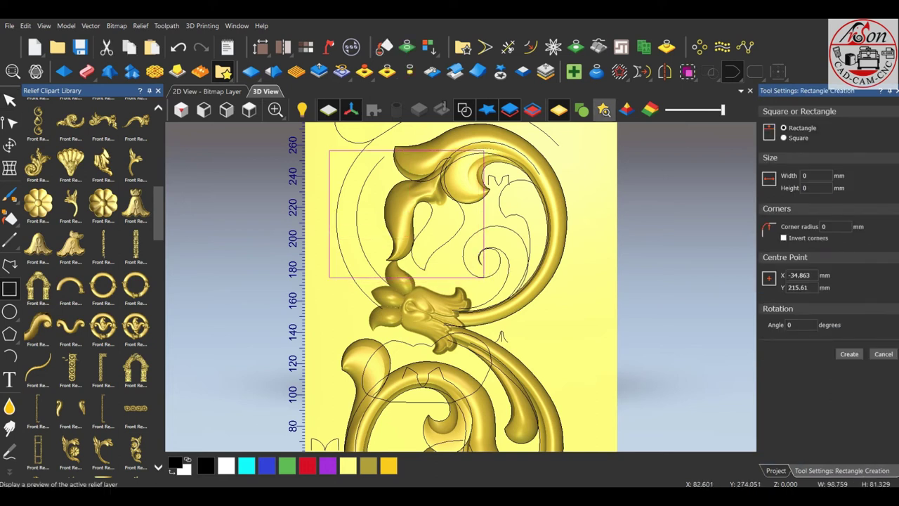
click(501, 71)
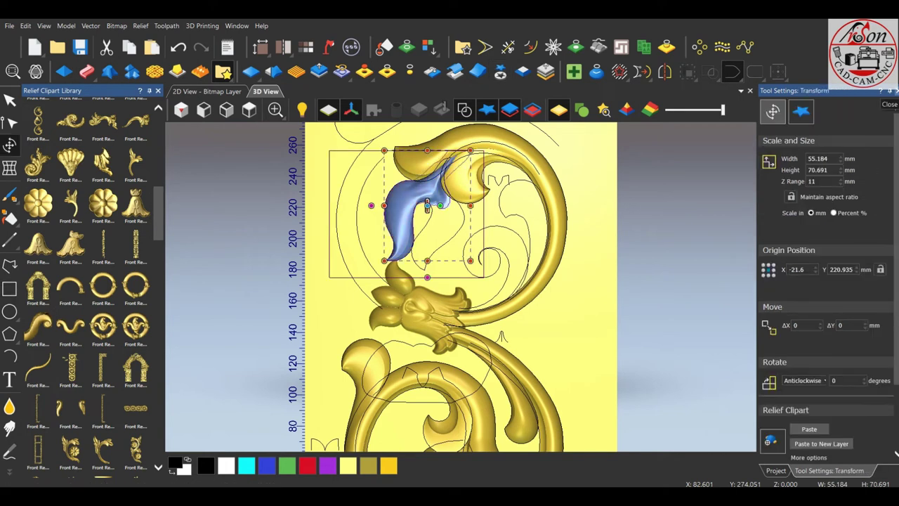
click(889, 104)
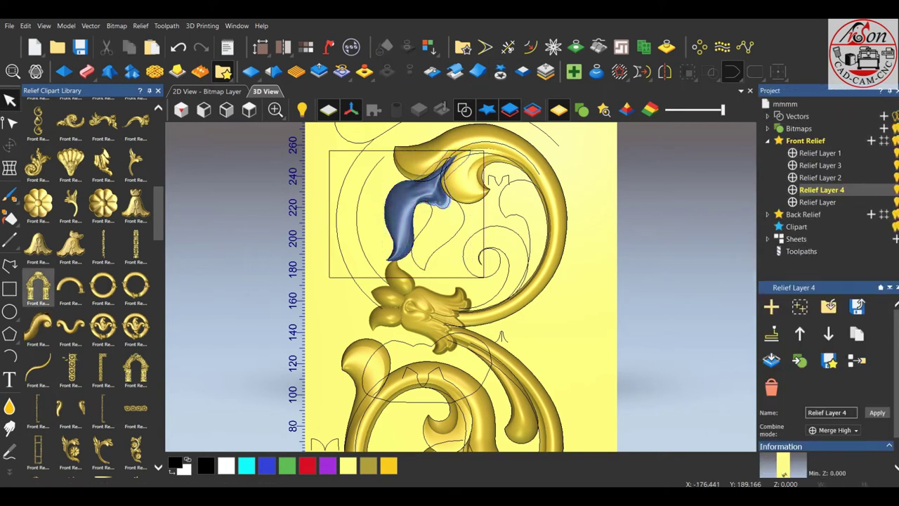
- Draw a mirror line from the leaf's tip to its base and select it with the leaf
click(10, 266)
scroll(441, 148, up, 5)
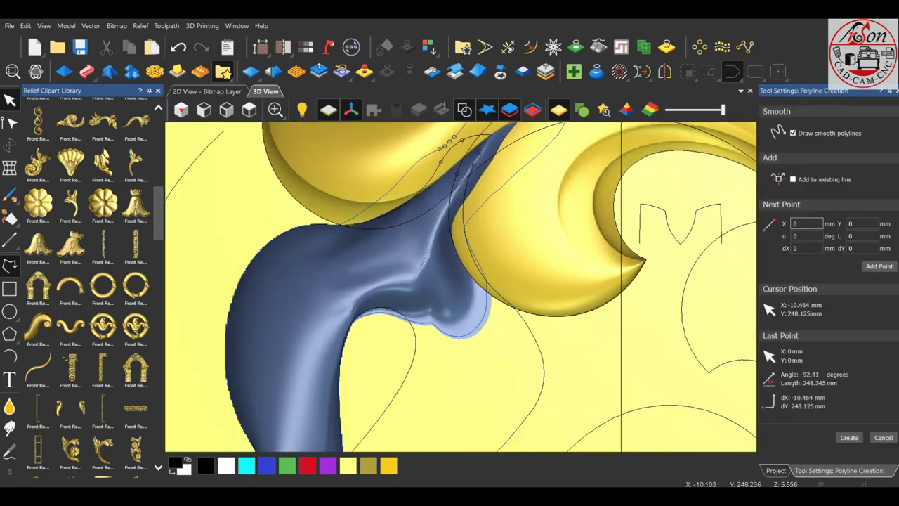
click(446, 149)
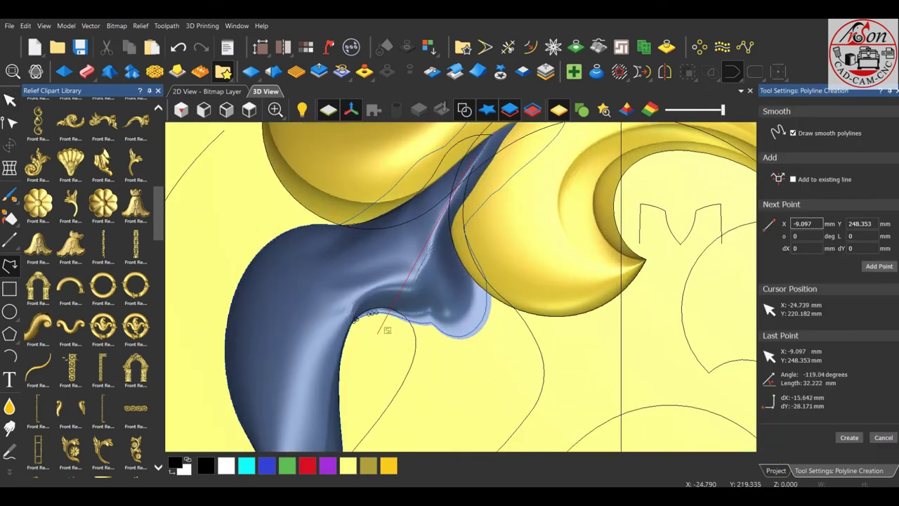
click(382, 329)
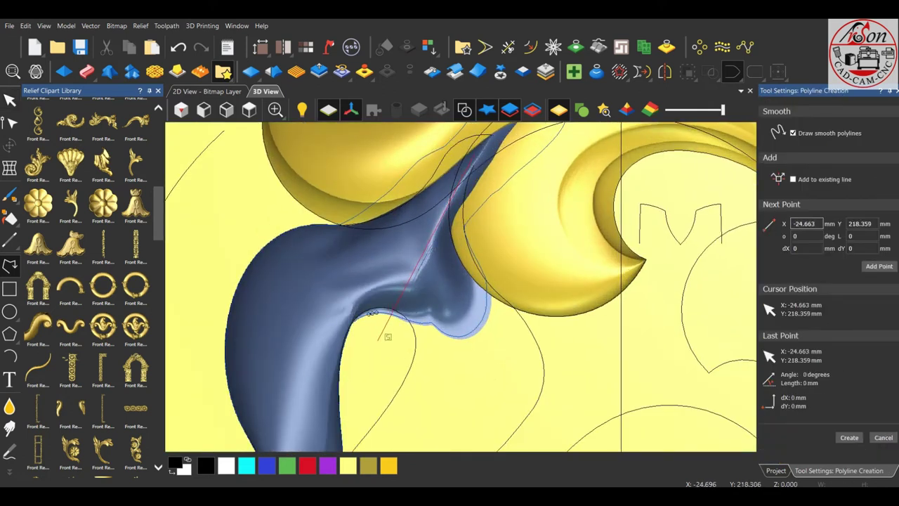
right_click(384, 332)
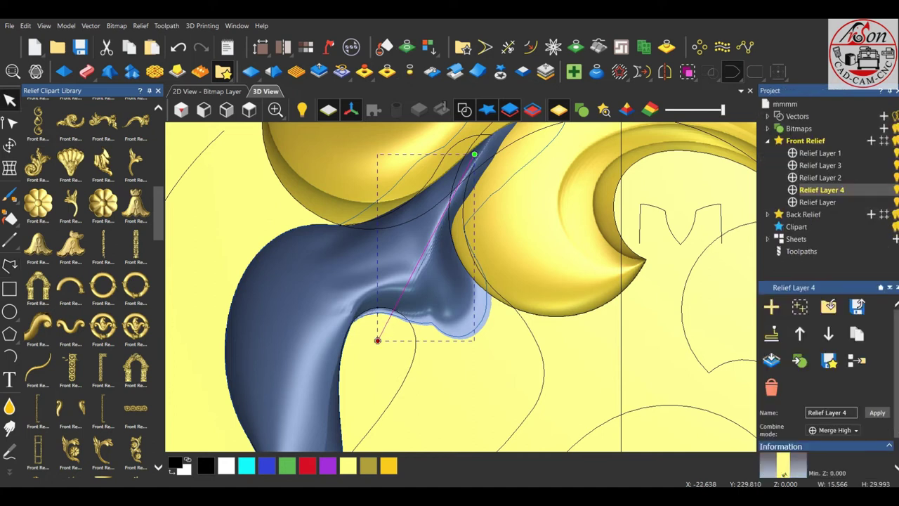
click(379, 337)
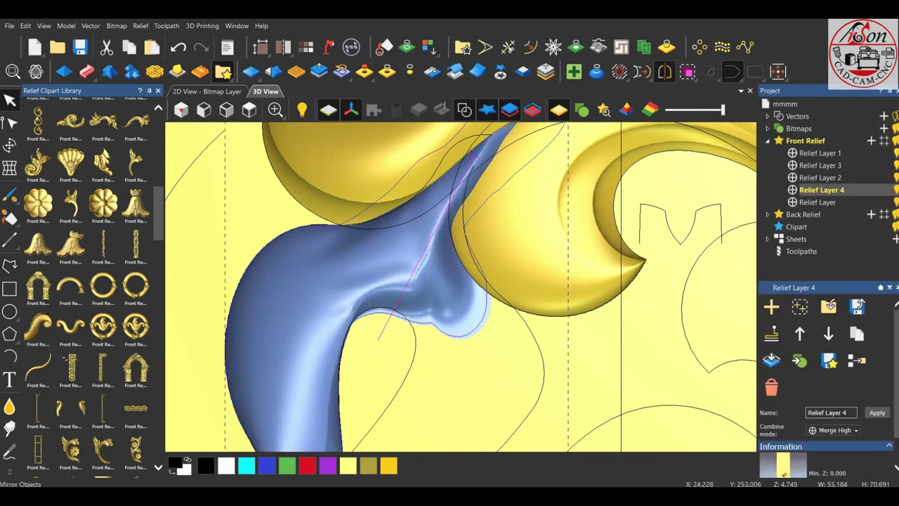
- Mirror a copy of the leaf across the line and nudge it slightly right
click(664, 71)
scroll(257, 323, down, 1)
click(257, 336)
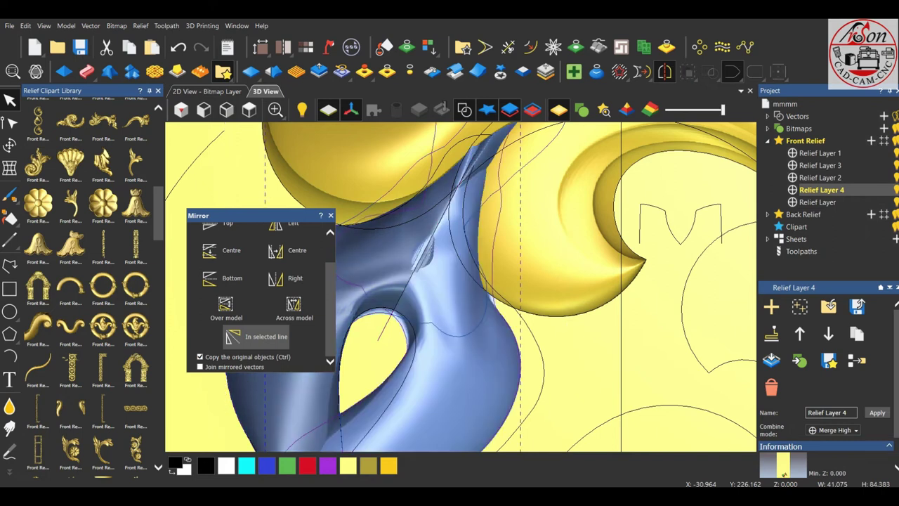
key(Escape)
scroll(460, 287, down, 3)
scroll(461, 287, down, 2)
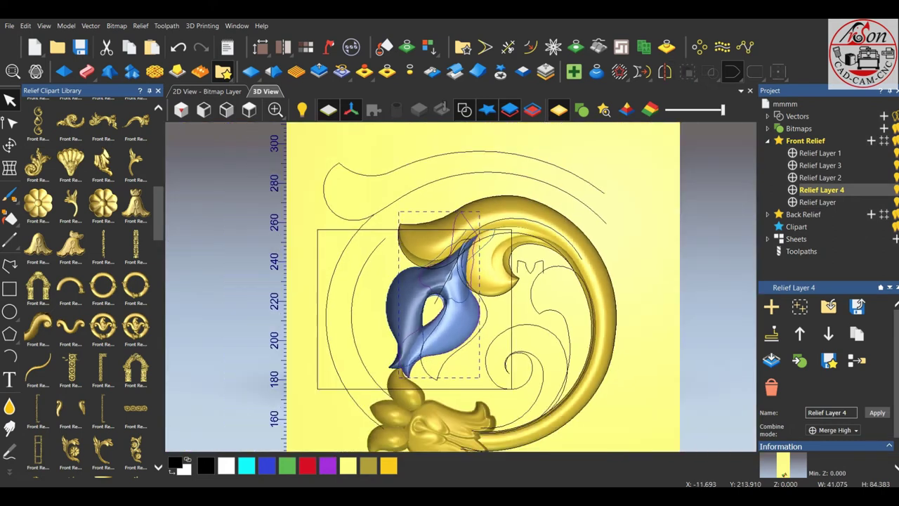
scroll(449, 358, up, 2)
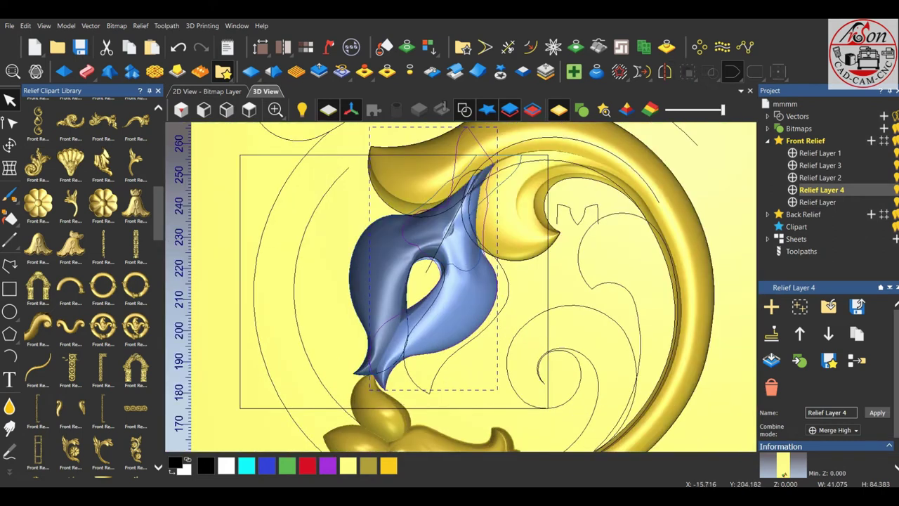
drag(420, 317, 434, 321)
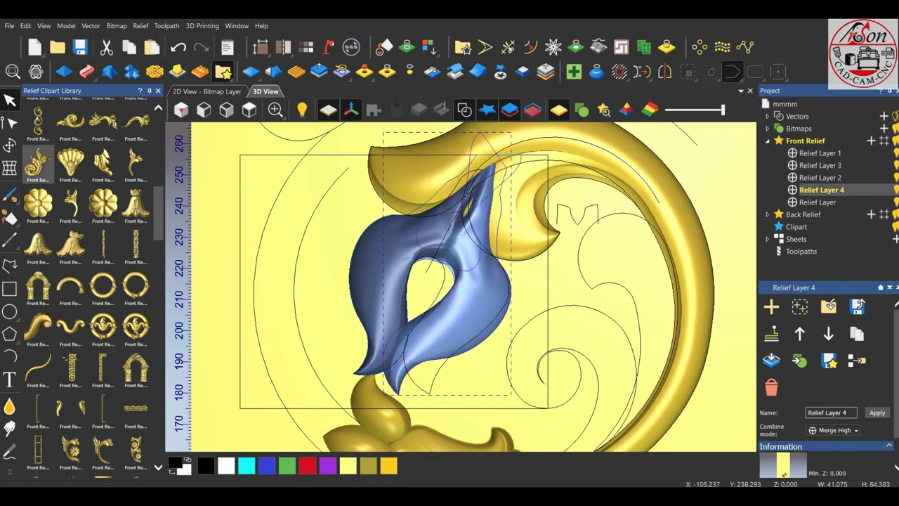
- Rotate the leaf about 8.5° anticlockwise and shift it left and up (ΔX -1.667, ΔY 0.303)
click(9, 145)
drag(523, 247, 572, 217)
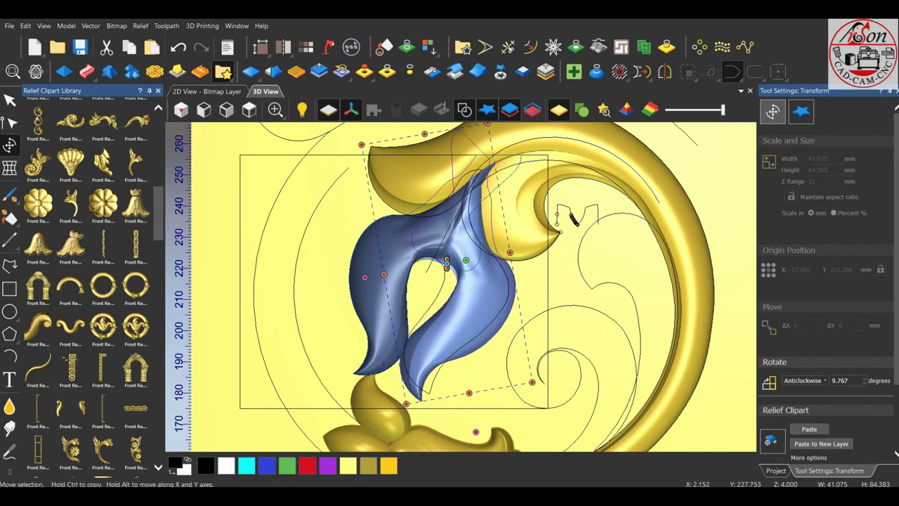
drag(446, 263, 441, 261)
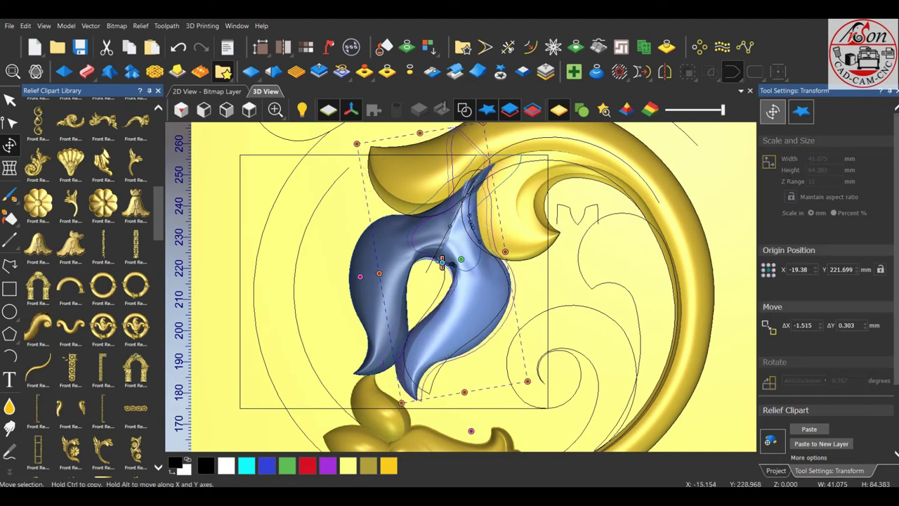
scroll(441, 262, up, 2)
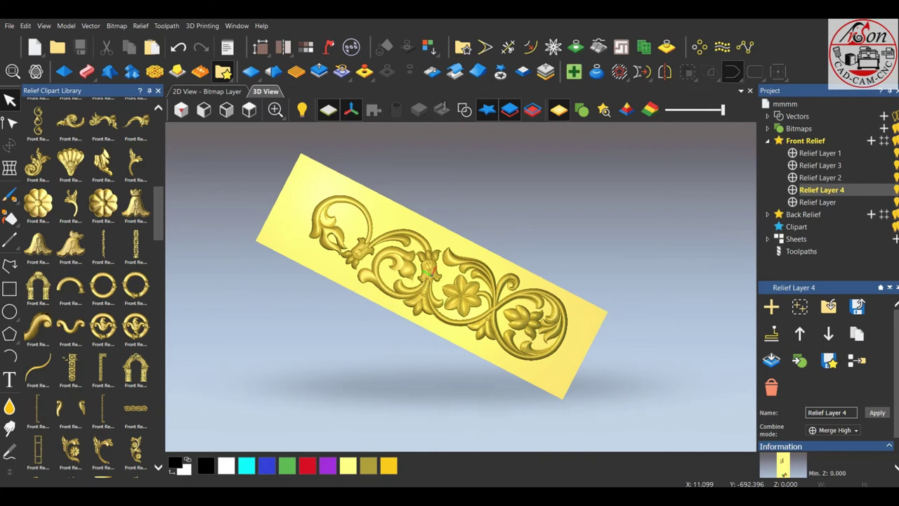
- Show the vector outlines over the relief and look at the panel from the top
click(464, 110)
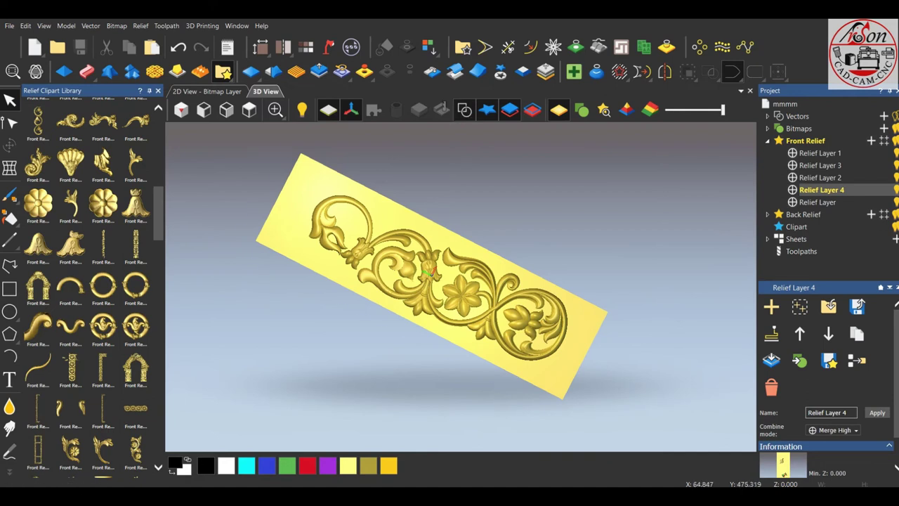
click(248, 109)
scroll(471, 212, up, 5)
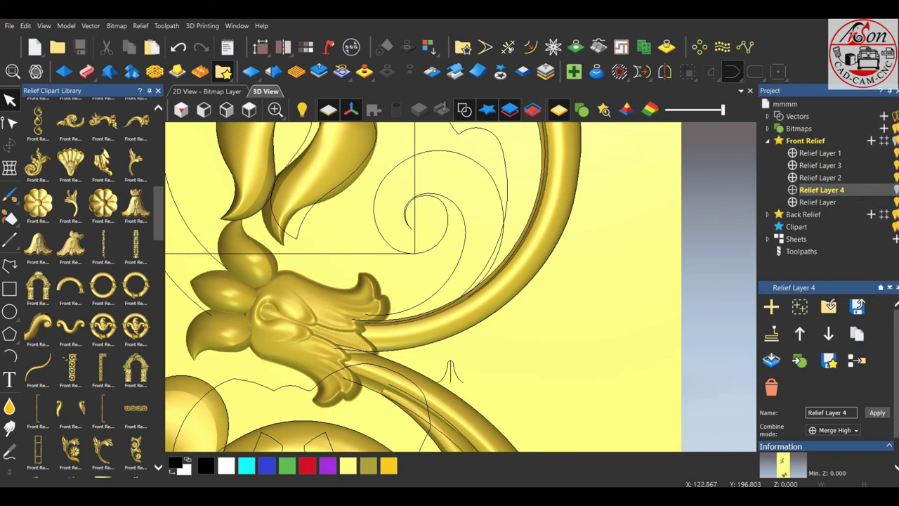
scroll(414, 211, down, 3)
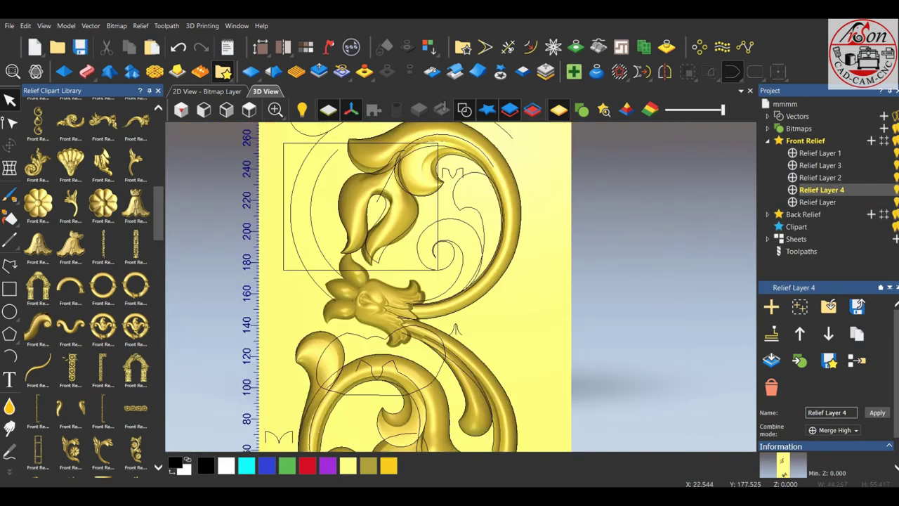
- Trim the inner spiral vector by deleting its outer arc span and another unwanted span
click(441, 258)
scroll(441, 258, up, 2)
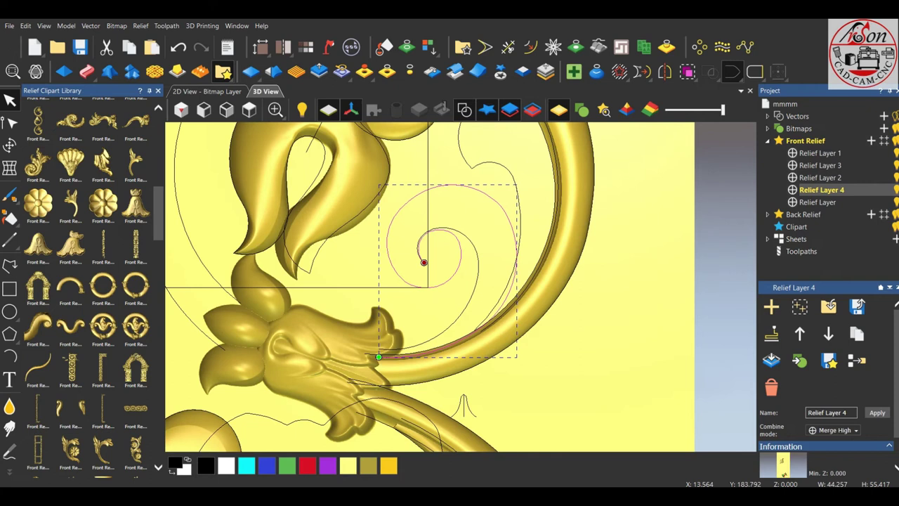
scroll(426, 264, up, 2)
key(n)
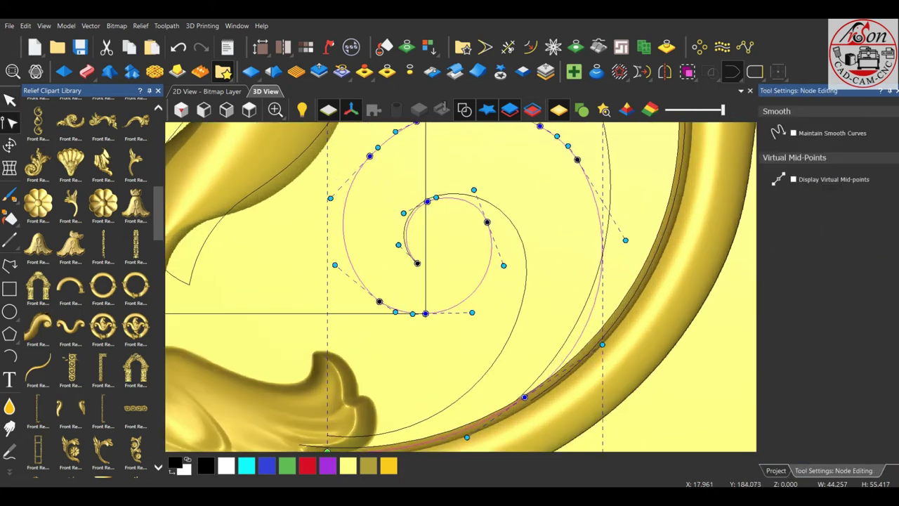
scroll(431, 271, up, 2)
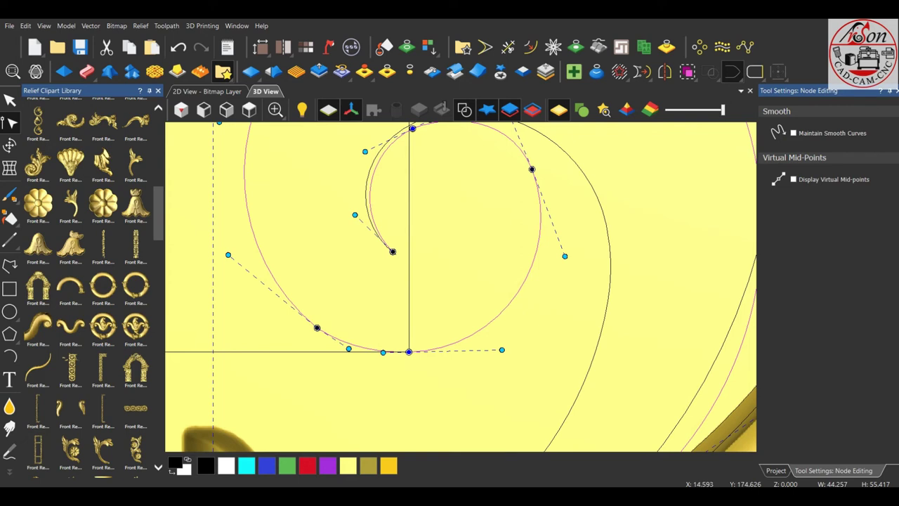
key(Delete)
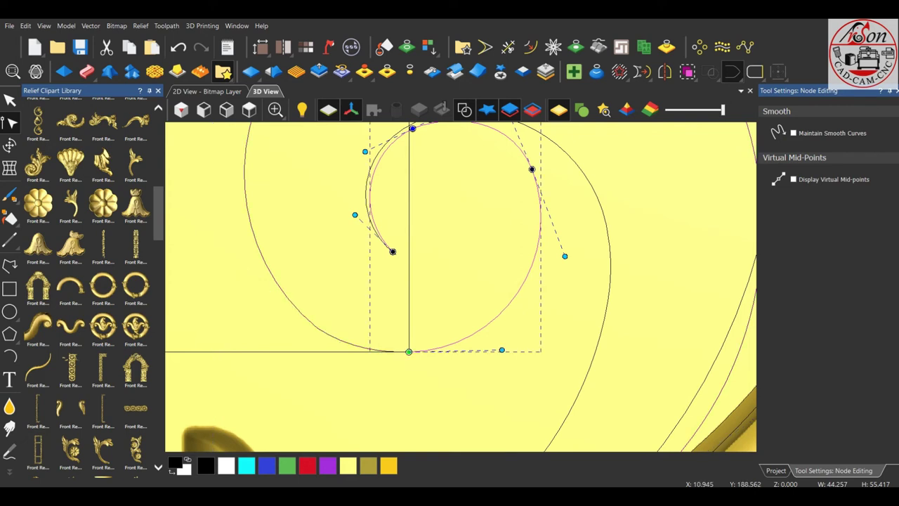
key(Delete)
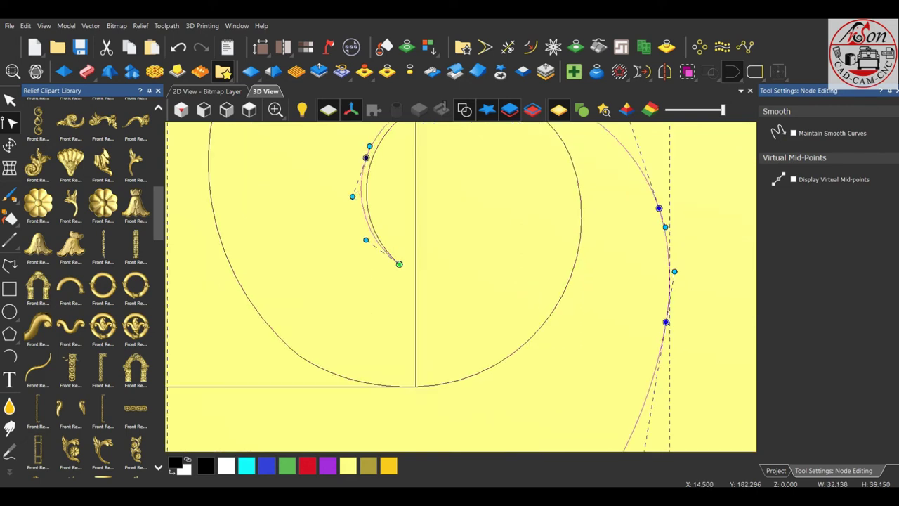
key(n)
- Pull the outer spiral's lower end node onto the flower and stretch its end handle smooth
scroll(461, 286, down, 2)
click(361, 239)
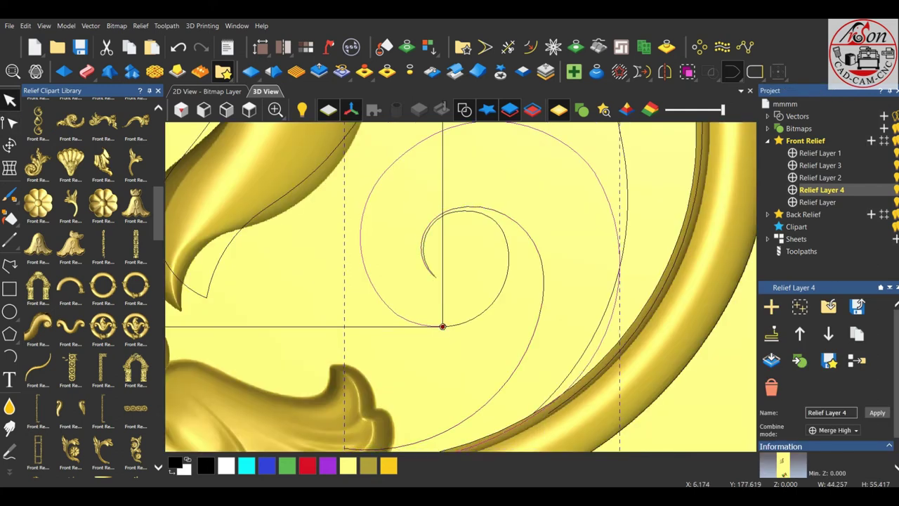
scroll(461, 292, down, 3)
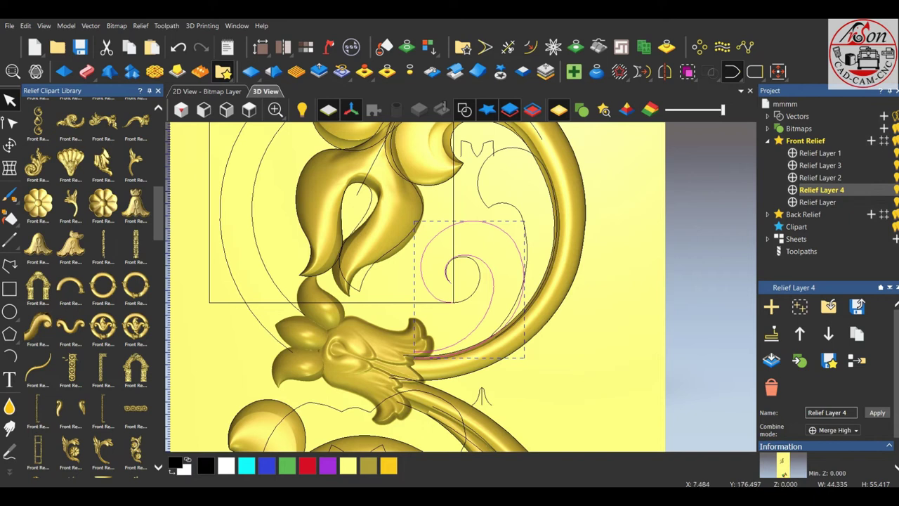
scroll(389, 356, up, 3)
click(10, 123)
scroll(461, 287, down, 3)
scroll(460, 287, up, 3)
drag(428, 269, 416, 281)
mouse_move(485, 286)
mouse_down()
mouse_move(560, 281)
mouse_move(539, 287)
mouse_up()
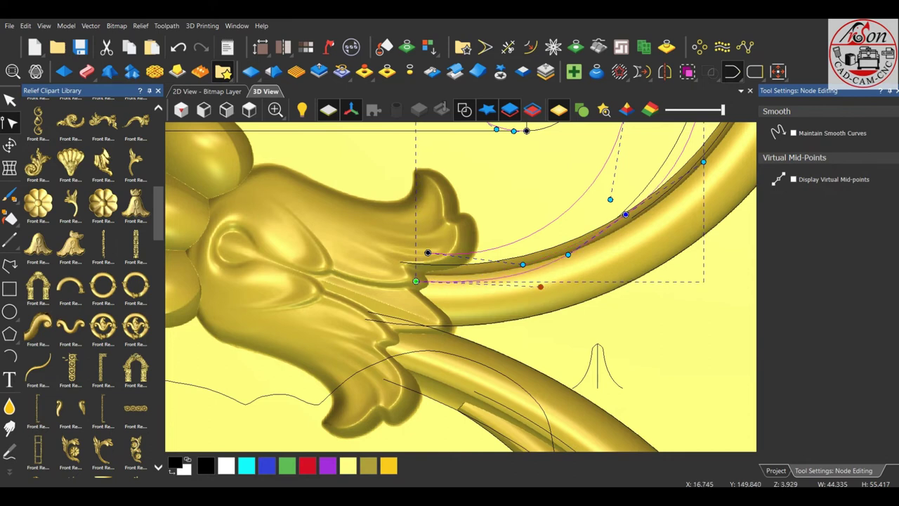
- Nudge an upper node of the outer spiral right to refine its arc, then begin a two-rail sweep
scroll(623, 218, up, 2)
drag(627, 211, 642, 213)
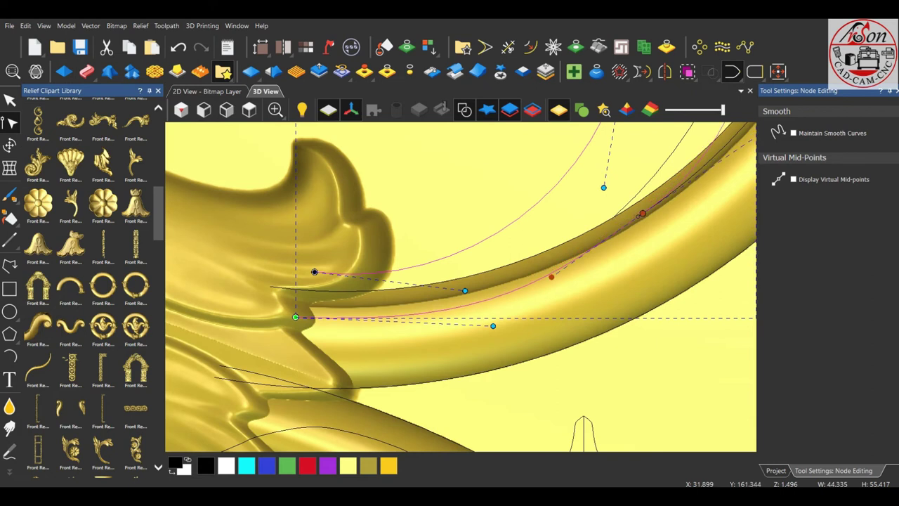
scroll(461, 286, down, 3)
scroll(458, 286, down, 1)
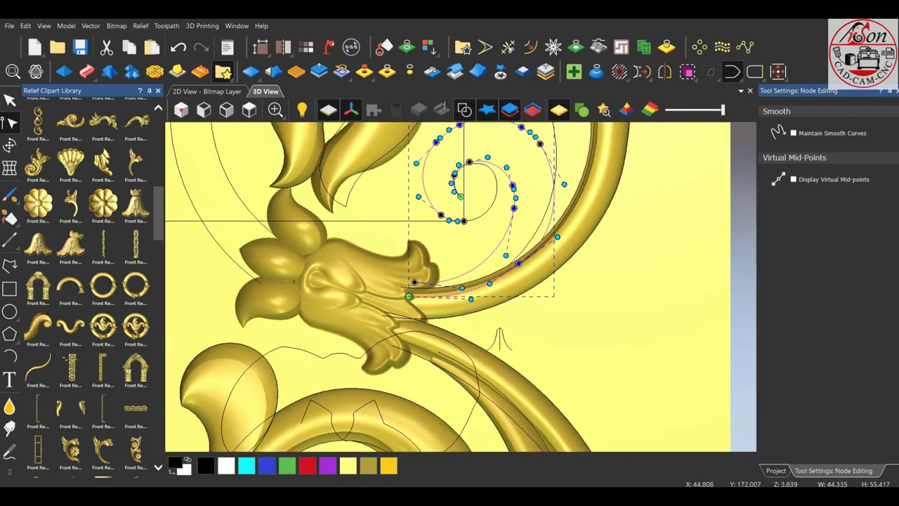
key(n)
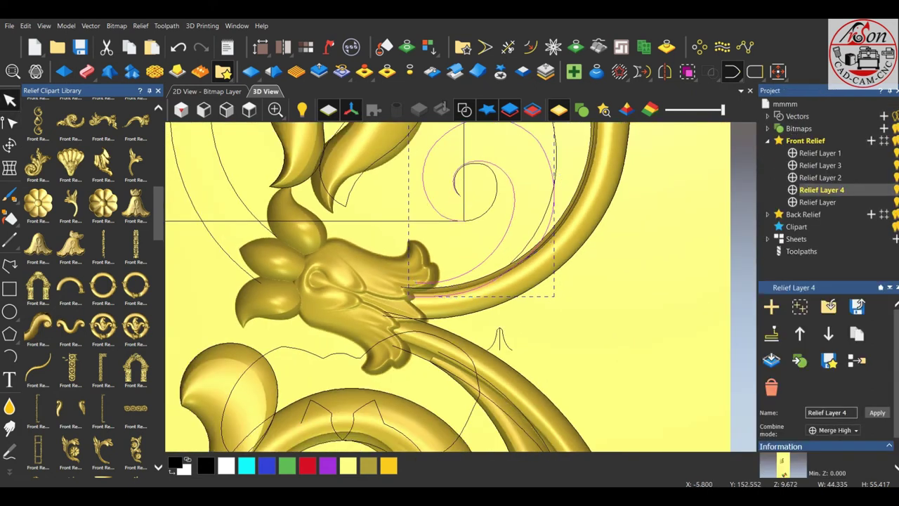
scroll(407, 295, up, 2)
scroll(408, 295, up, 1)
key(n)
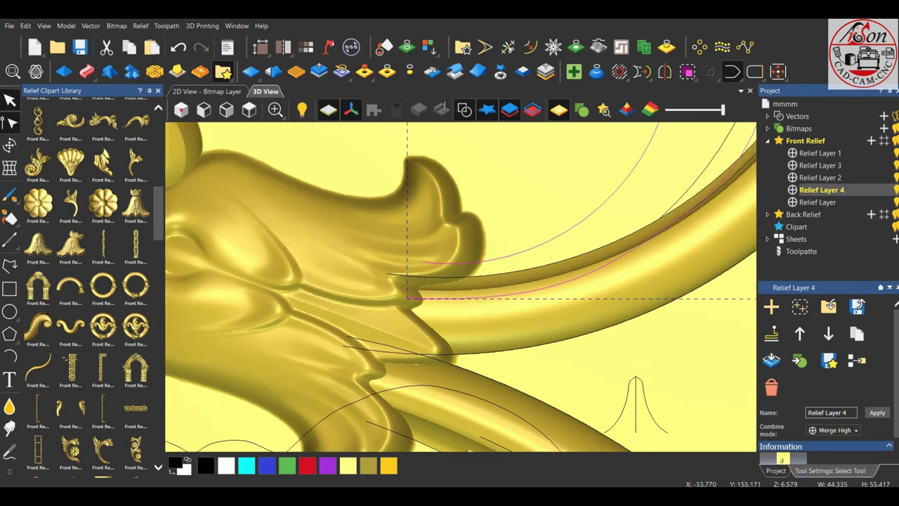
scroll(425, 295, up, 2)
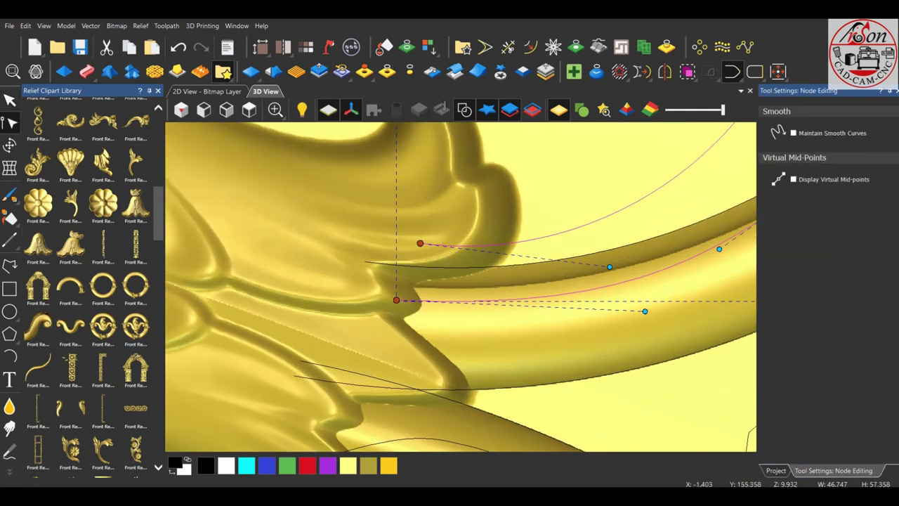
scroll(444, 288, down, 4)
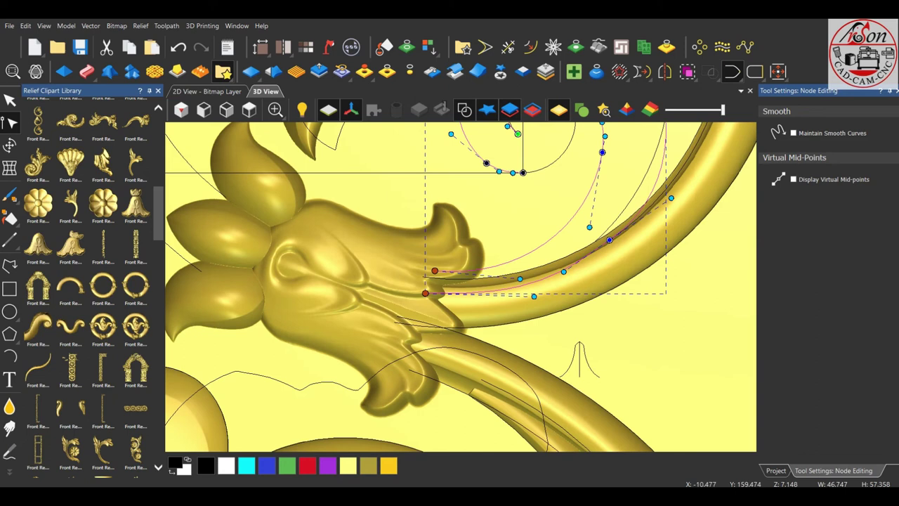
key(n)
scroll(475, 281, down, 3)
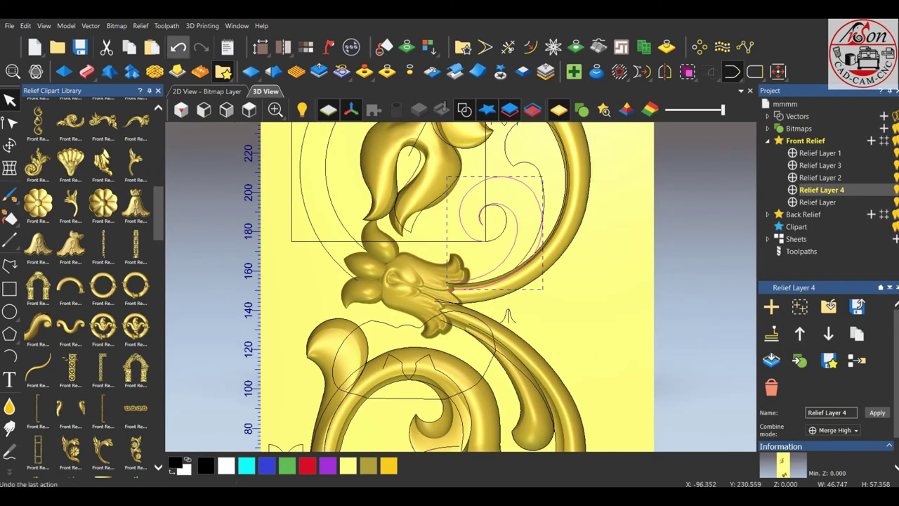
click(87, 72)
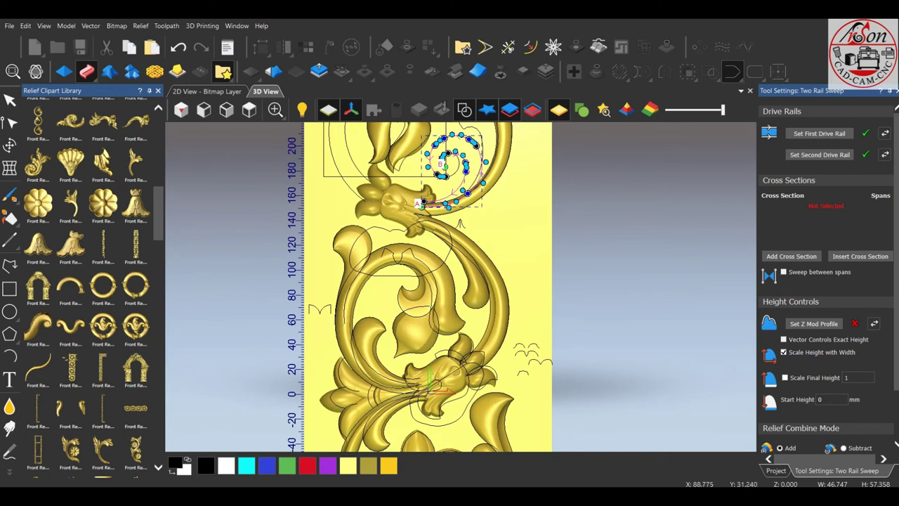
- Add the profile shape as the sweep's cross section and check the preview
click(534, 361)
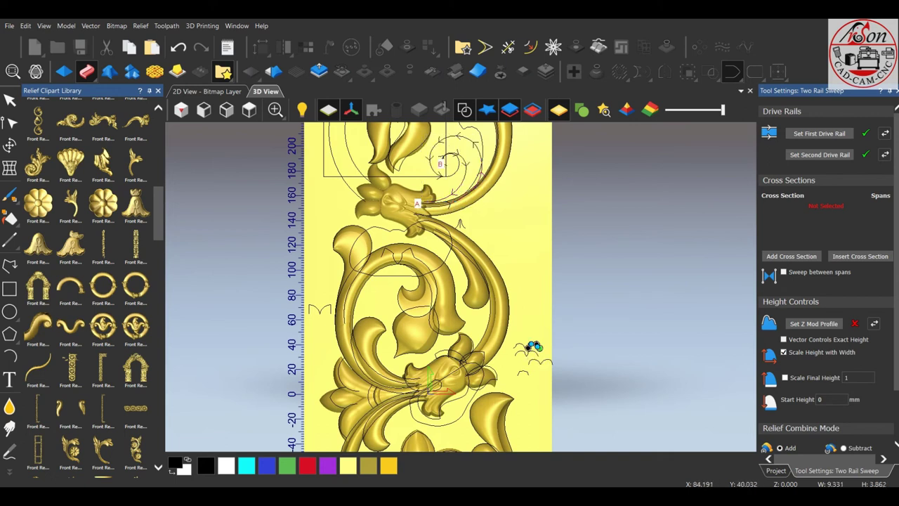
click(531, 346)
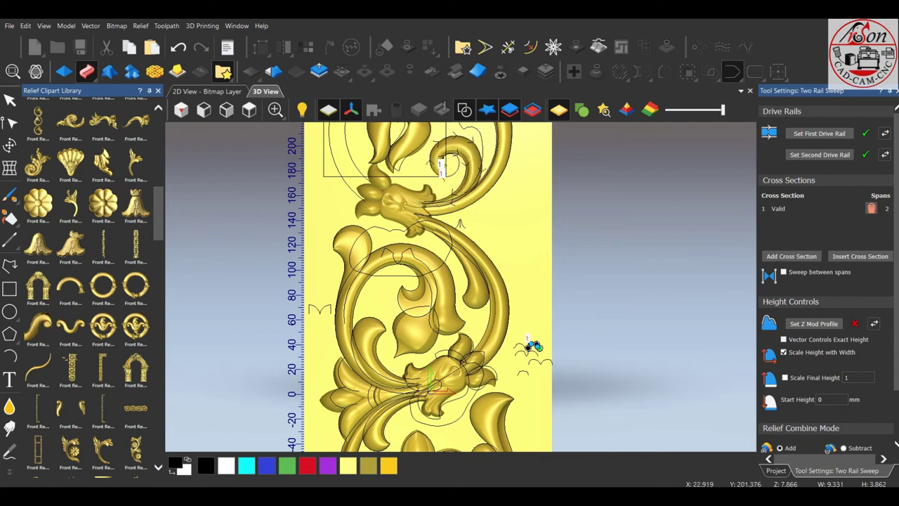
scroll(432, 133, up, 3)
scroll(433, 134, up, 1)
drag(576, 302, 738, 284)
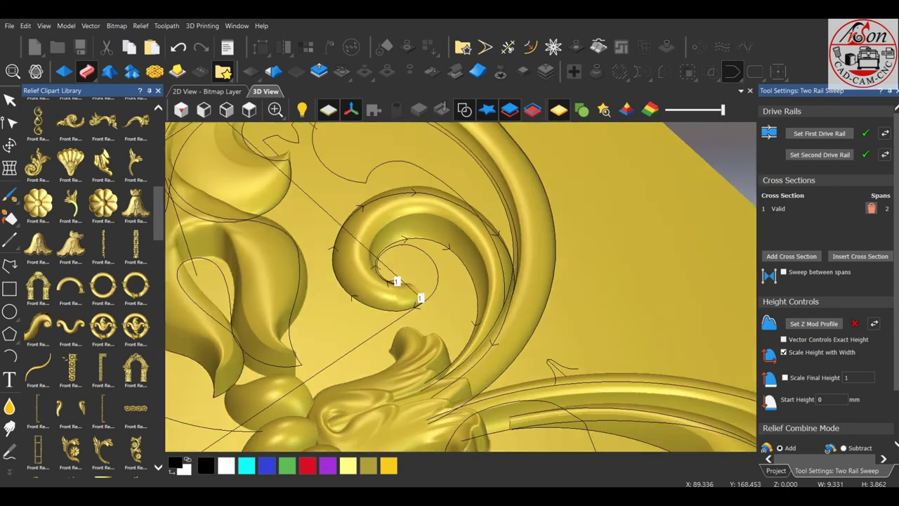
scroll(828, 281, down, 2)
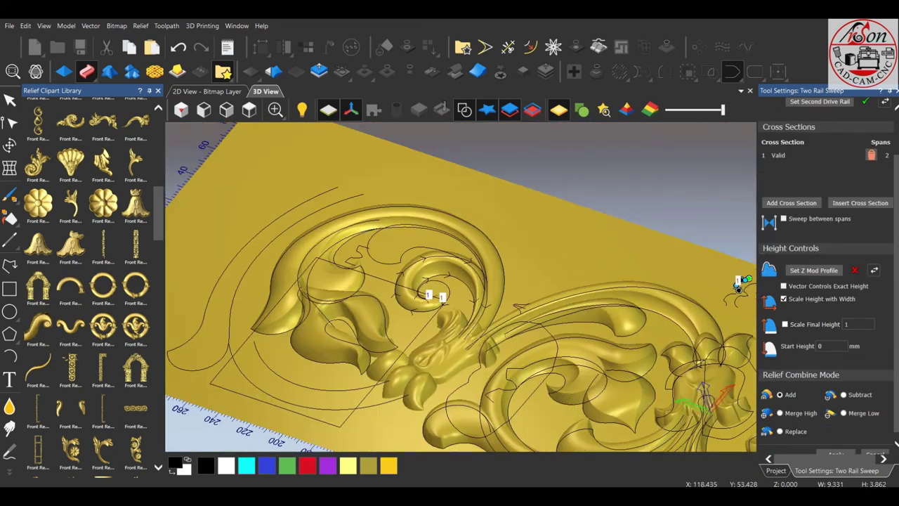
scroll(435, 295, up, 1)
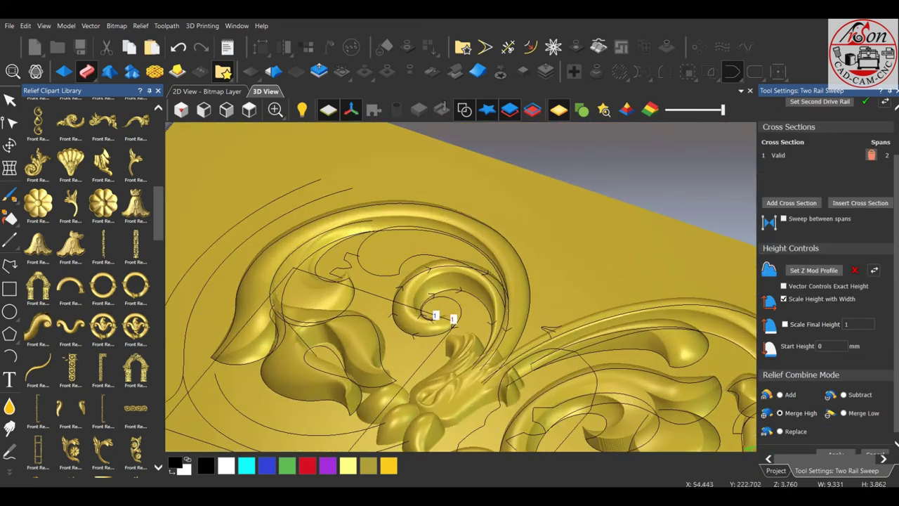
- Turn on Scale Final Height at 11 and apply the two-rail sweep to the relief
click(785, 323)
click(858, 324)
text(1)
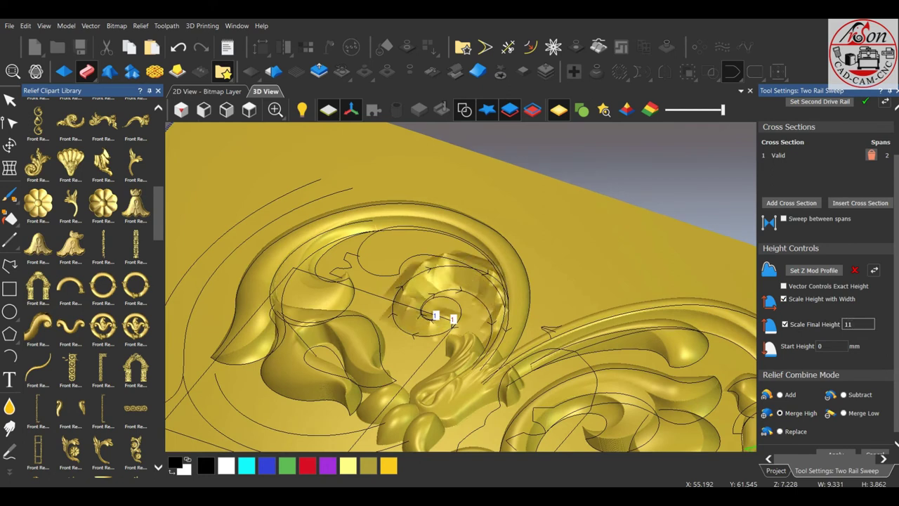
scroll(443, 316, up, 5)
mouse_move(449, 316)
mouse_down()
mouse_move(449, 267)
mouse_move(450, 330)
mouse_up()
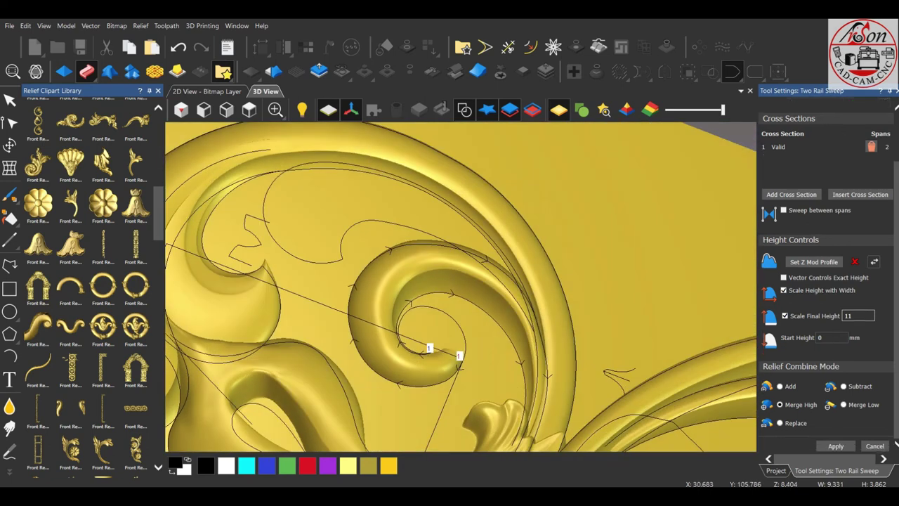
click(836, 446)
- Fit the whole panel in view and enter node editing on the curl vector
click(248, 109)
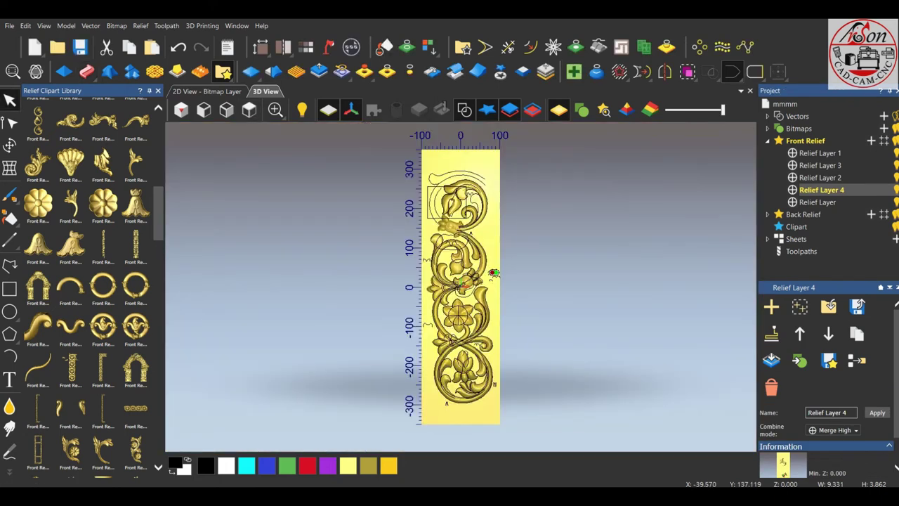
scroll(515, 311, up, 5)
scroll(515, 310, up, 2)
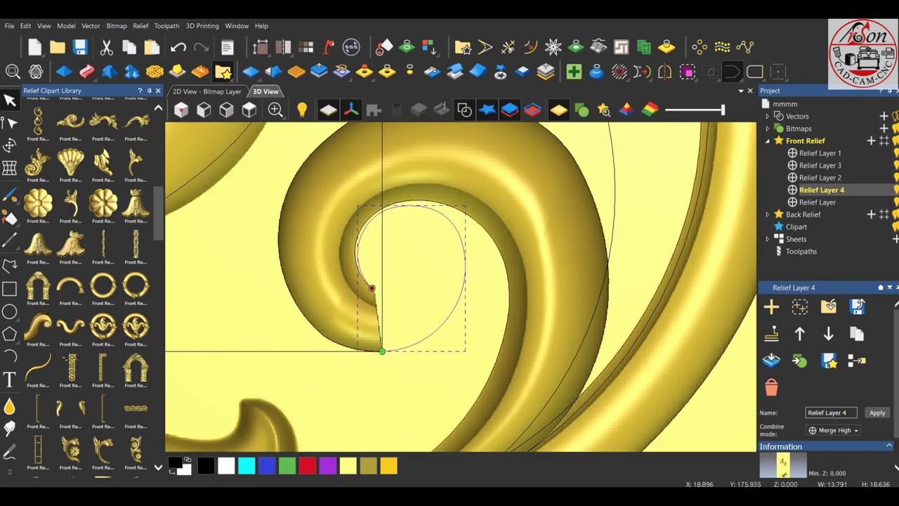
key(n)
scroll(383, 349, up, 3)
- Adjust a control handle to reshape the curl curve
scroll(390, 344, up, 4)
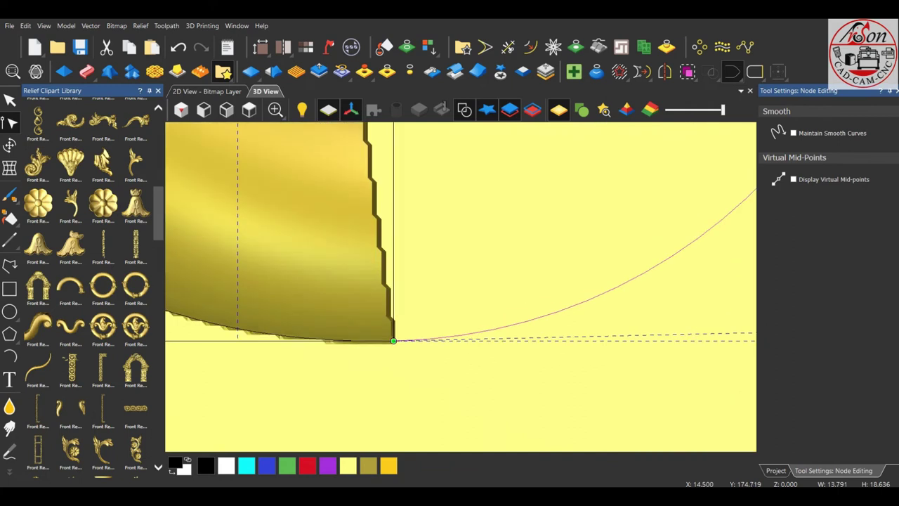
scroll(393, 341, down, 2)
drag(575, 305, 577, 308)
scroll(461, 286, down, 2)
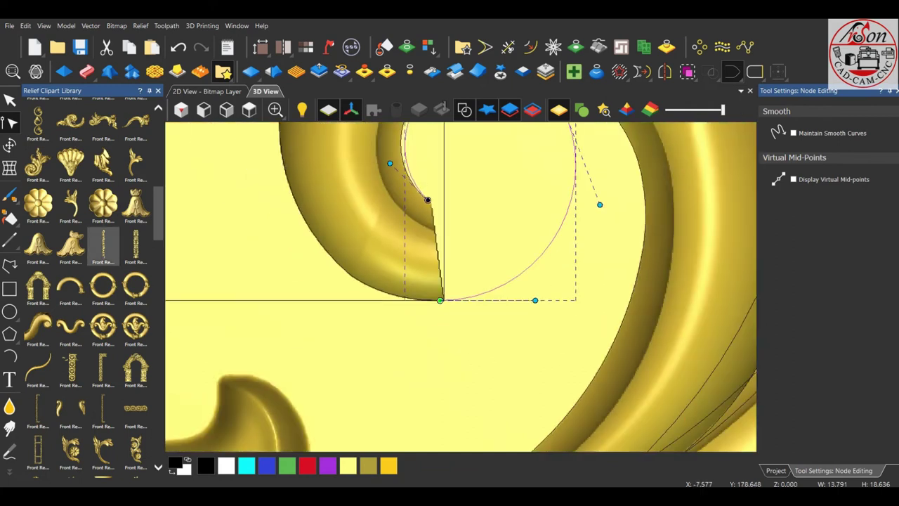
- Draw a small arc starting at the curl curve's end node
click(10, 357)
scroll(430, 197, up, 3)
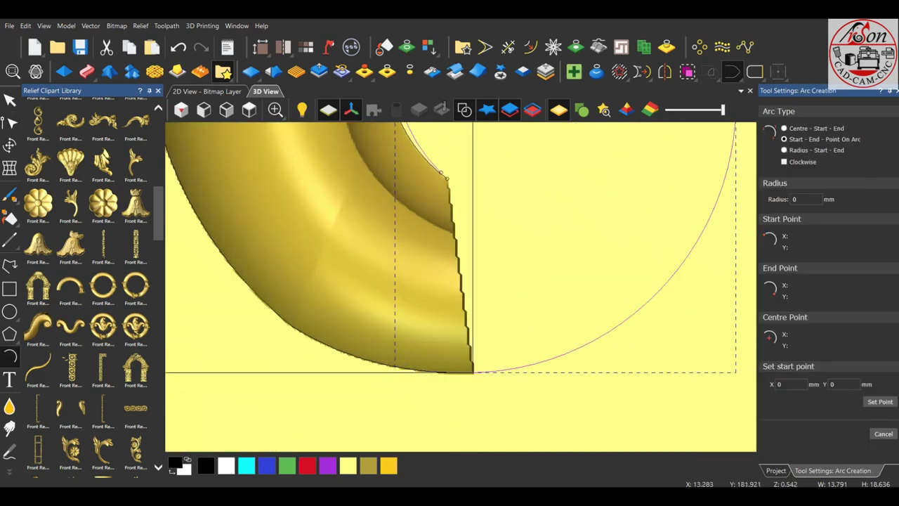
scroll(432, 184, up, 2)
scroll(431, 184, down, 2)
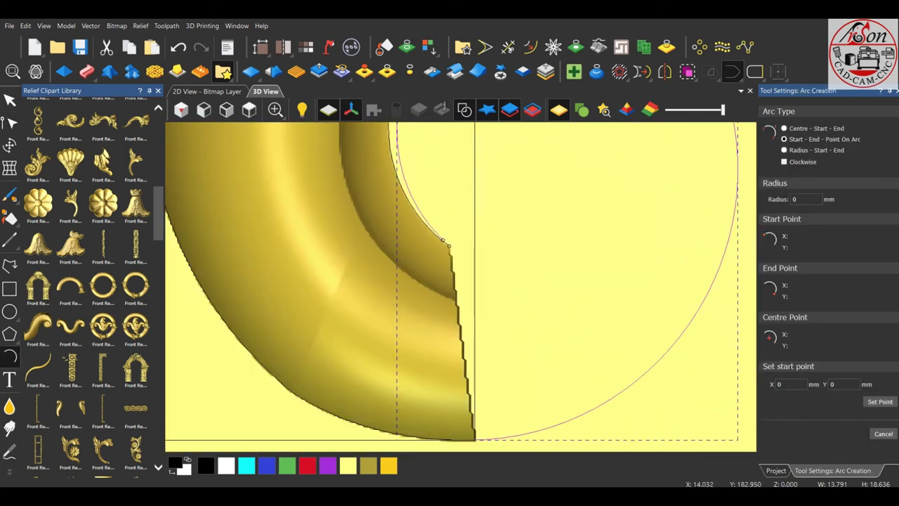
scroll(442, 241, up, 2)
click(441, 249)
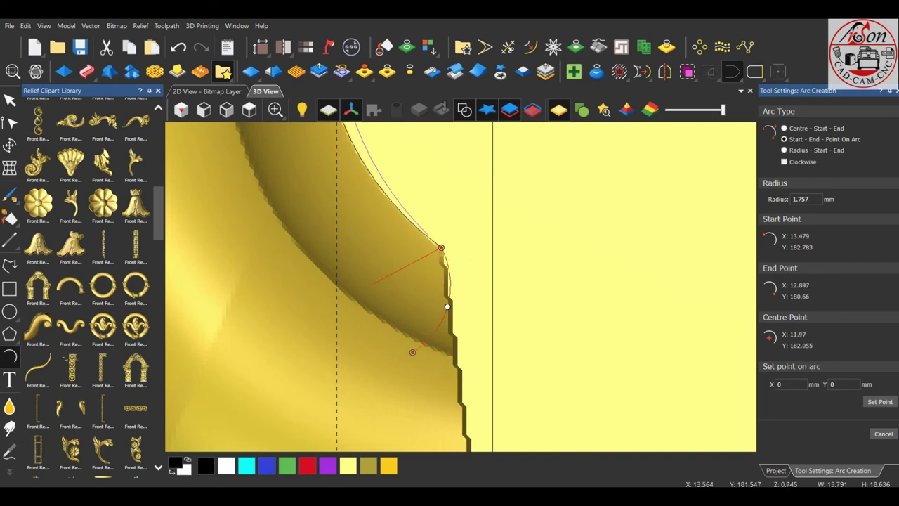
click(464, 300)
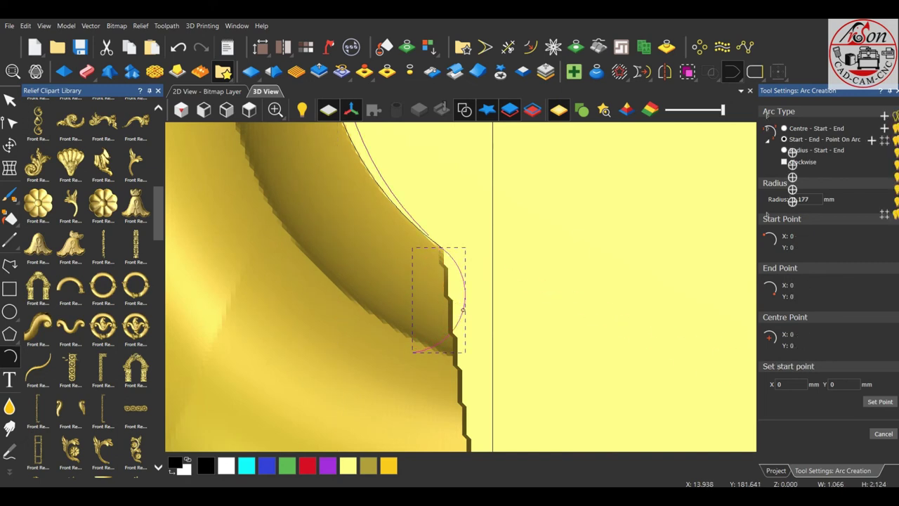
- Reshape the new arc by dragging its end node up-left and its upper node onto the edge
key(n)
mouse_move(412, 352)
mouse_down()
mouse_move(377, 337)
mouse_move(361, 313)
mouse_up()
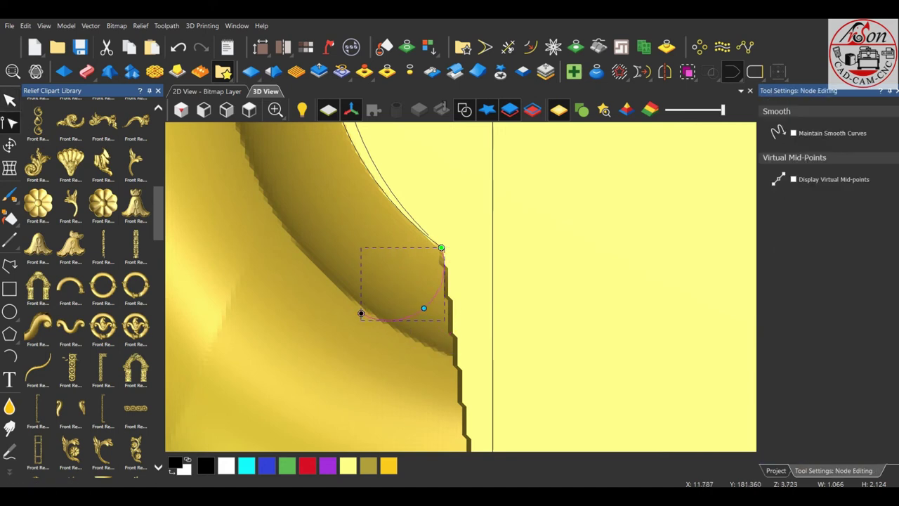
scroll(435, 247, up, 2)
scroll(435, 247, up, 2)
scroll(432, 247, up, 2)
drag(430, 248, 412, 241)
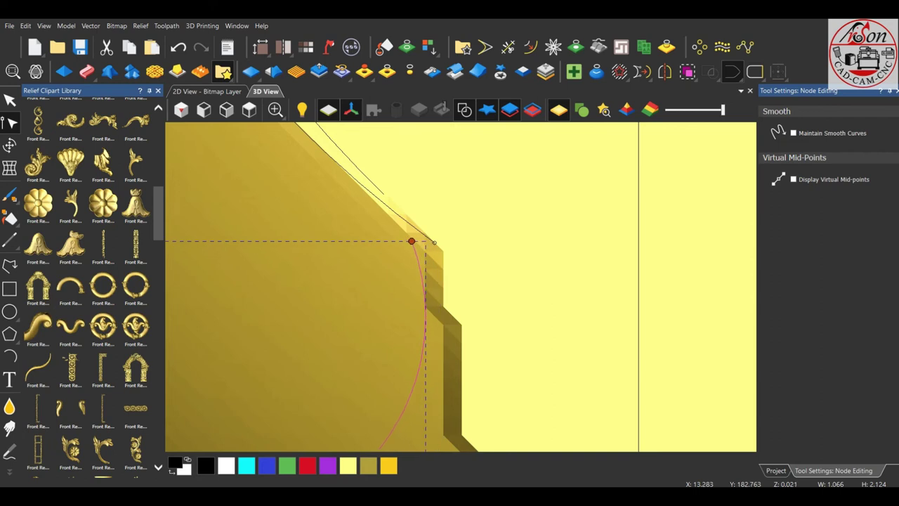
click(412, 241)
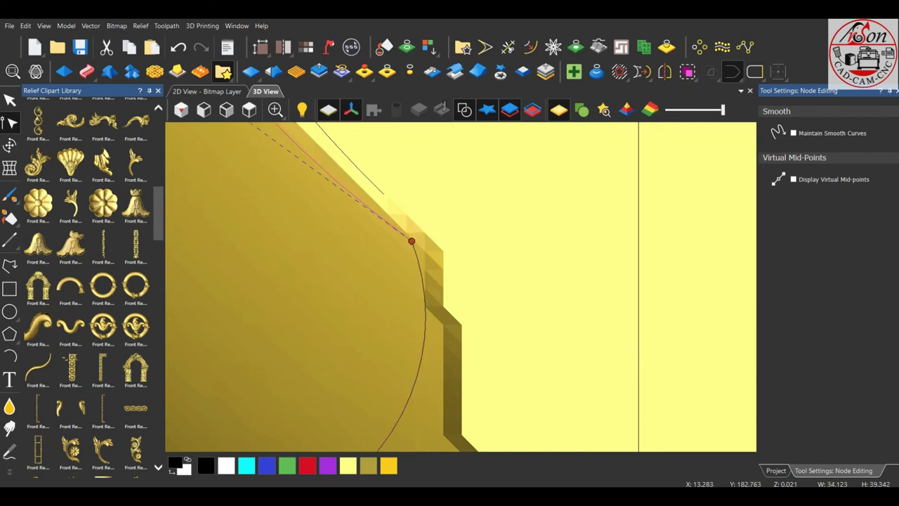
- Leave node editing and select the circle vector
scroll(449, 281, down, 2)
scroll(450, 281, down, 2)
key(Escape)
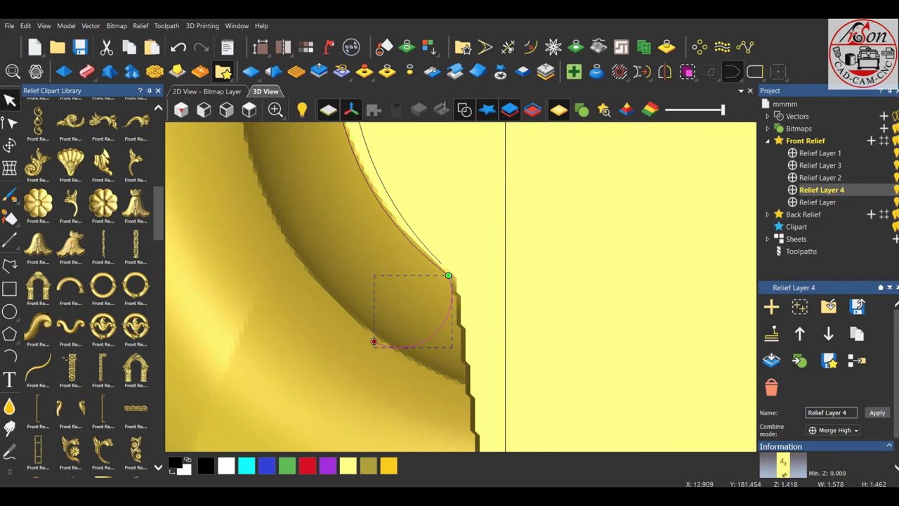
scroll(460, 286, down, 3)
click(478, 381)
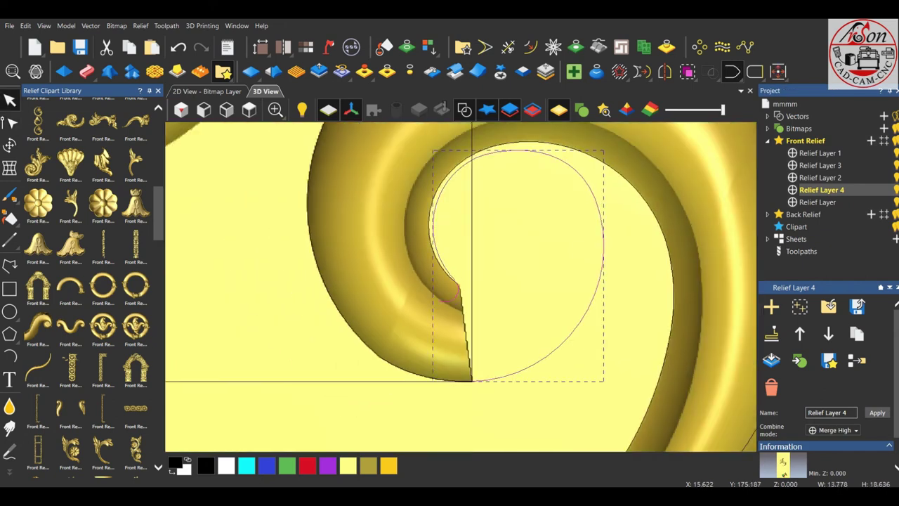
scroll(480, 380, up, 2)
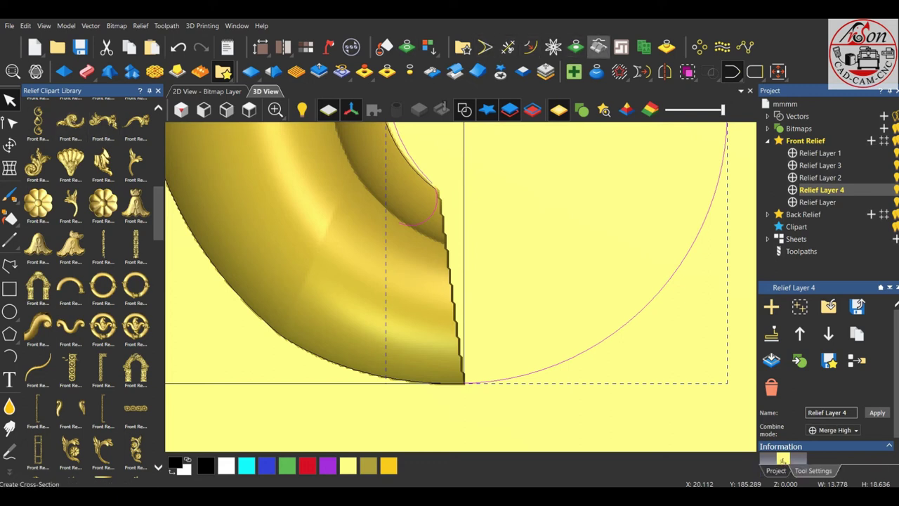
- Measure a cross-section of the relief anchored at the arc's base
click(599, 46)
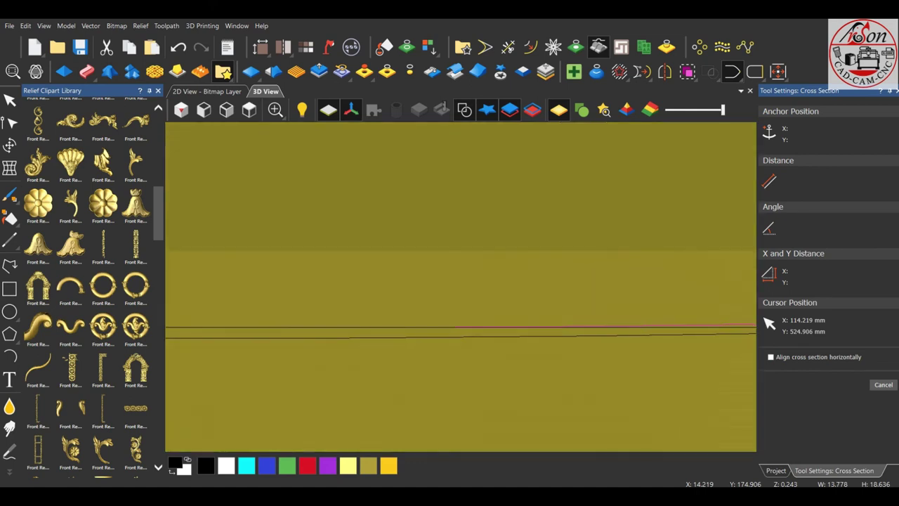
click(454, 327)
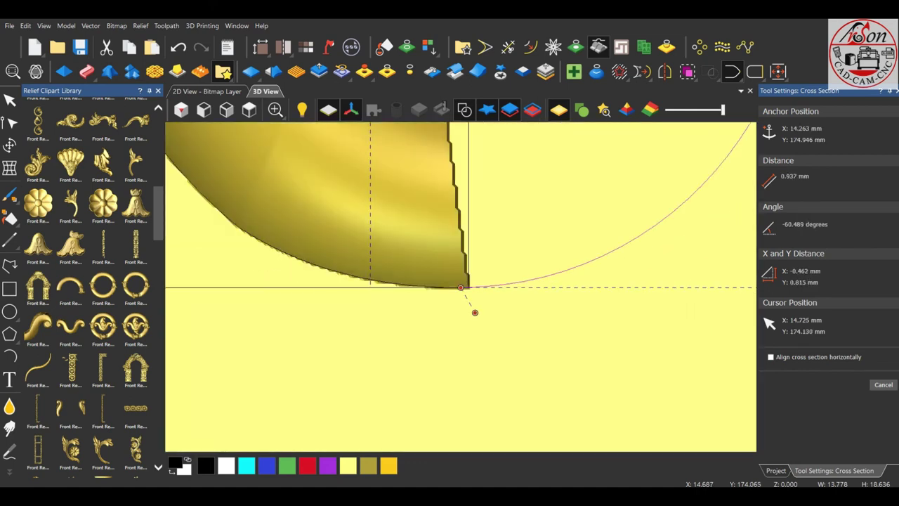
scroll(438, 229, up, 5)
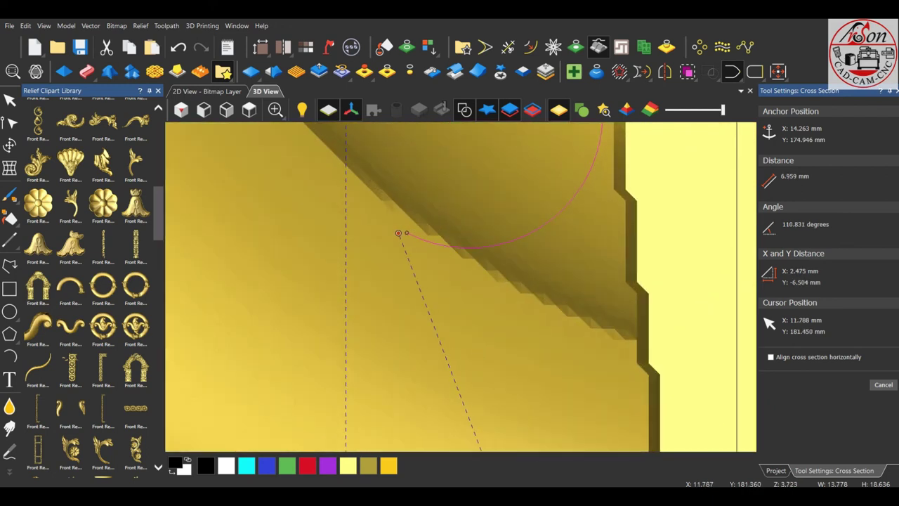
scroll(407, 232, down, 5)
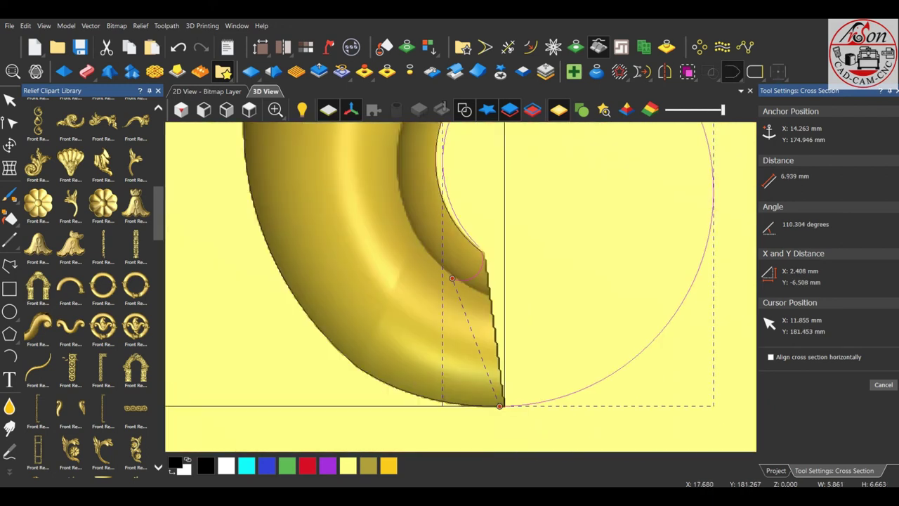
scroll(407, 232, down, 2)
key(Escape)
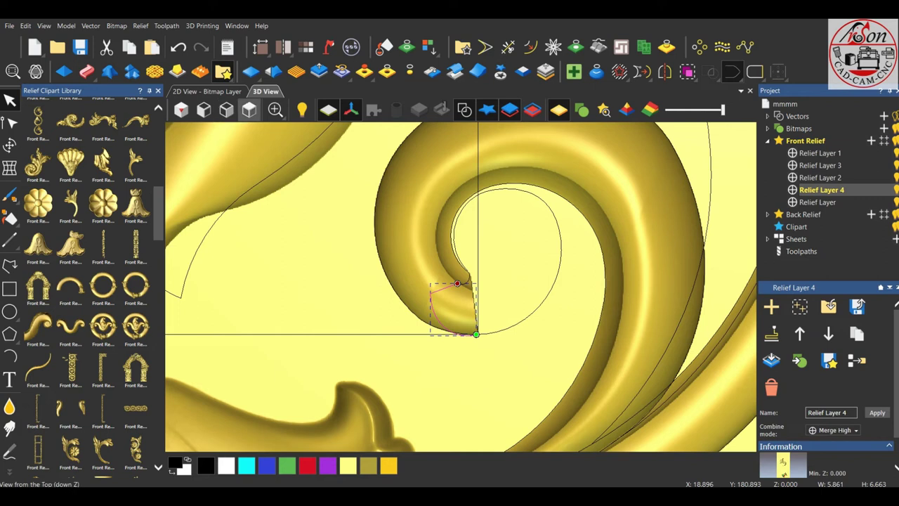
- Move the small arc up-left clear of the scroll and mirror it Horizontal Left into a double arch
mouse_move(453, 309)
mouse_down()
mouse_move(334, 283)
mouse_move(307, 260)
mouse_move(316, 253)
mouse_up()
click(334, 281)
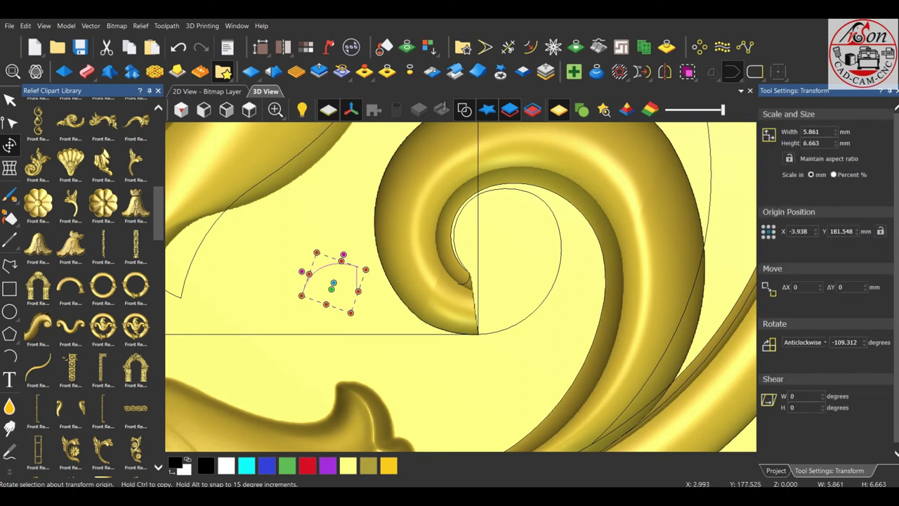
key(Escape)
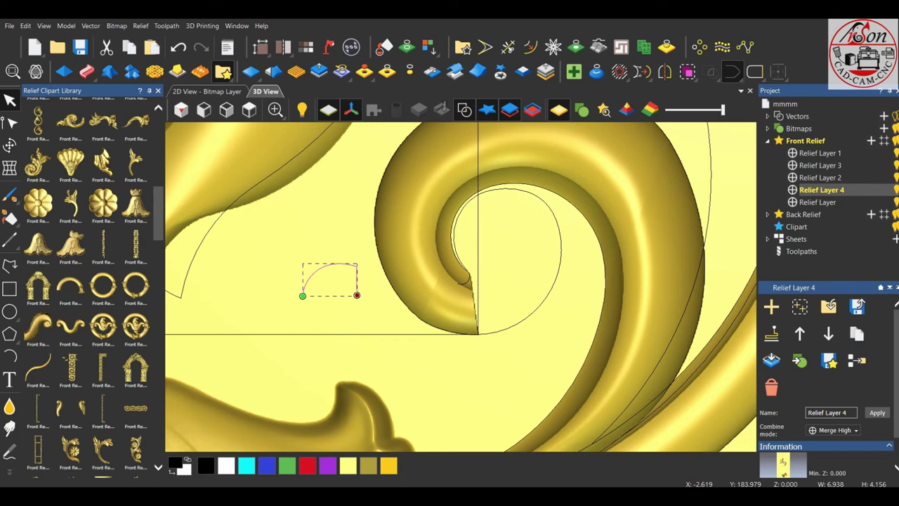
scroll(345, 260, up, 2)
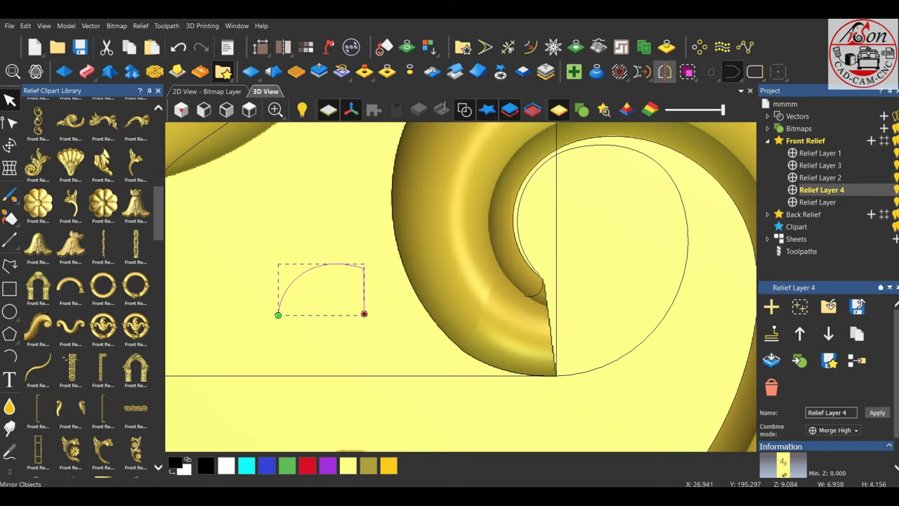
click(664, 71)
click(284, 261)
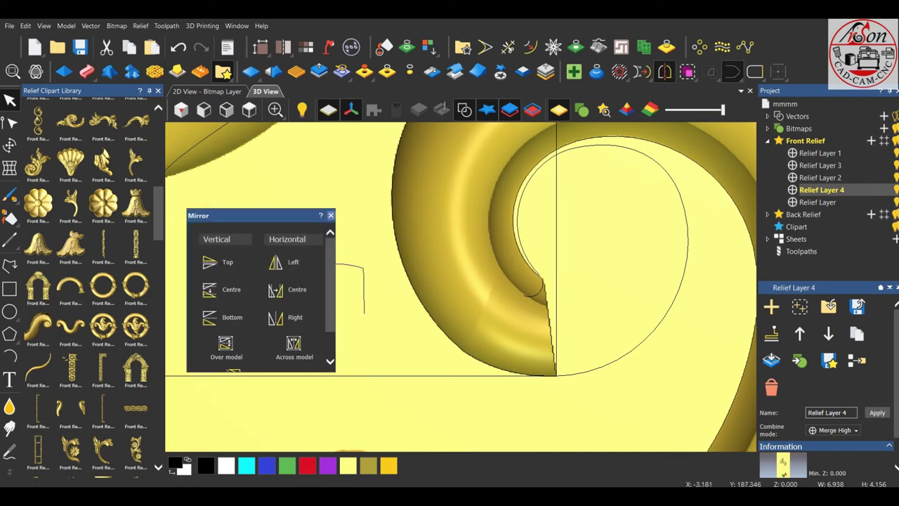
- Select the spiral and circle vectors as rails and open Two Rail Sweep
click(688, 246)
shift+click(492, 376)
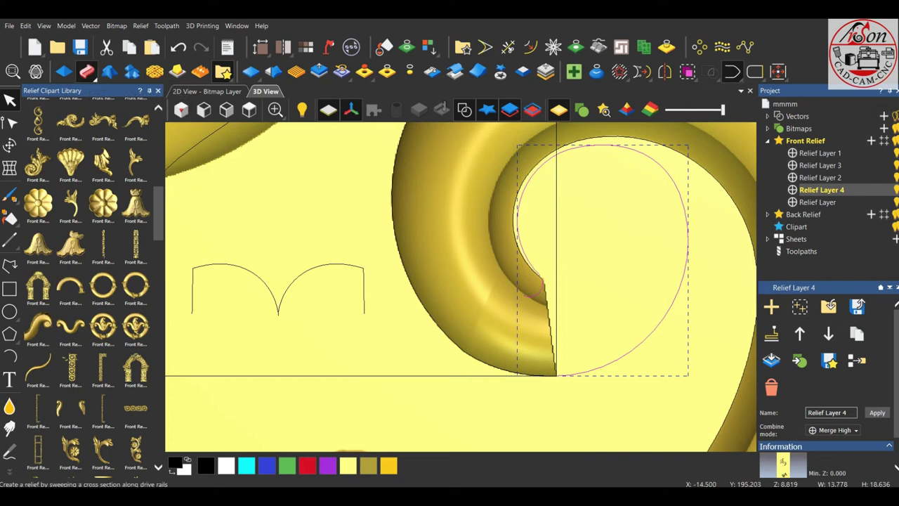
click(86, 71)
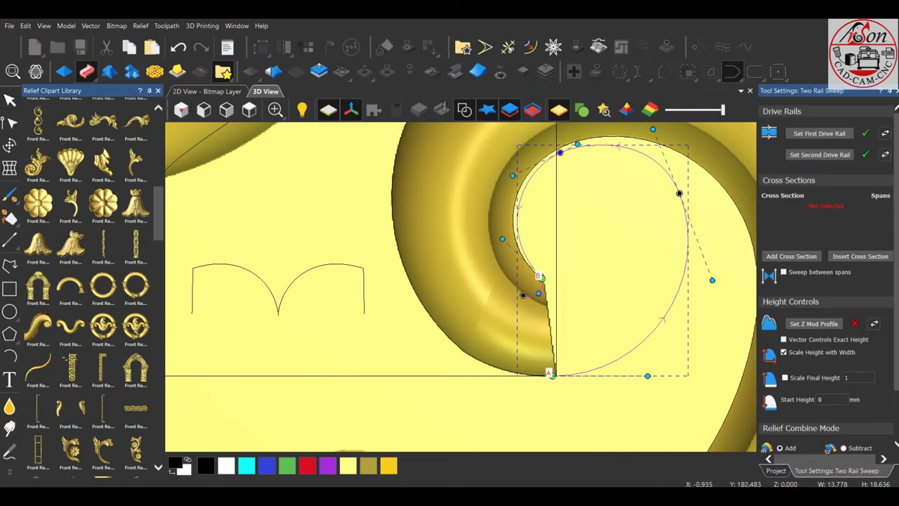
- Reverse the rail directions so both drive rails start at the bottom
click(552, 375)
click(538, 276)
click(538, 275)
- Use the arch as cross section, uncheck Scale Height with Width, and apply the sweep merged high
click(309, 270)
click(792, 256)
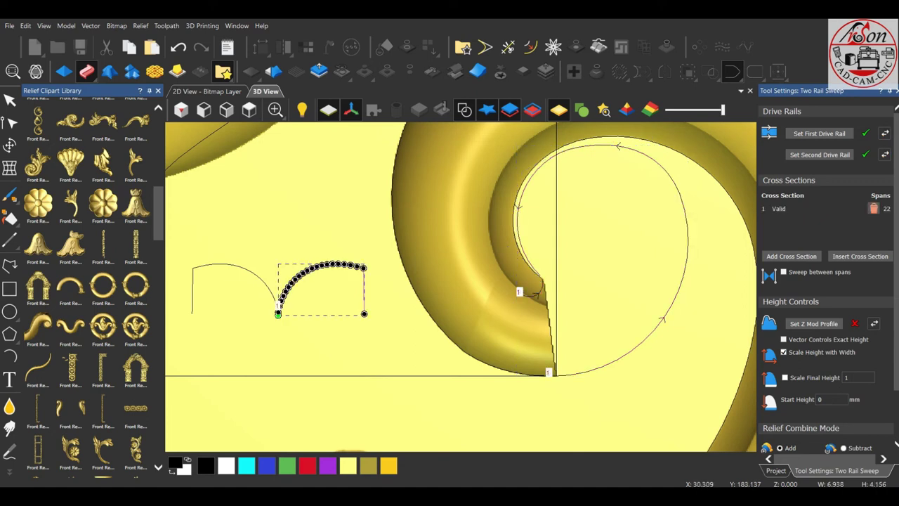
drag(457, 281, 436, 267)
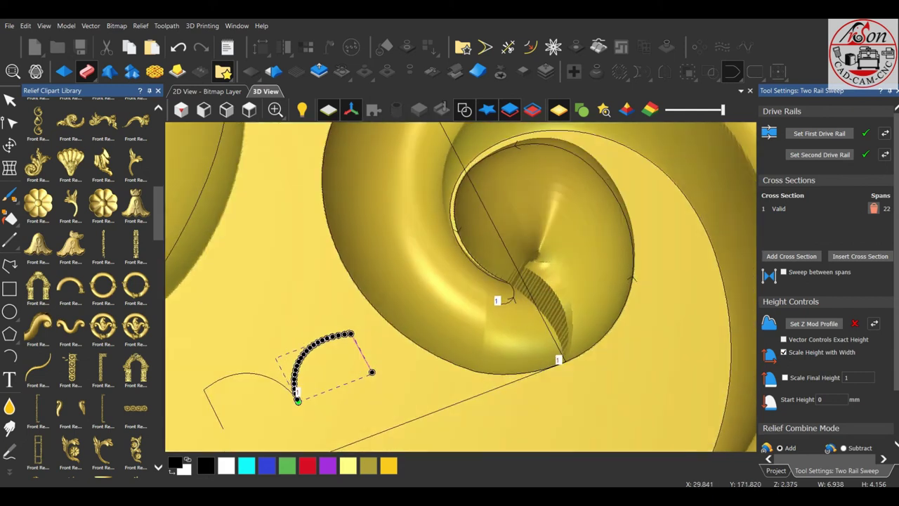
click(784, 352)
scroll(829, 281, down, 2)
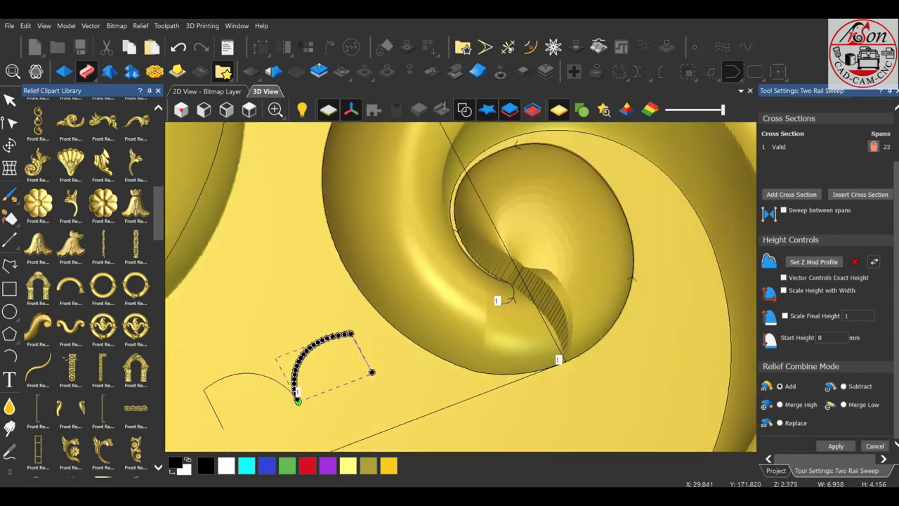
drag(457, 281, 498, 267)
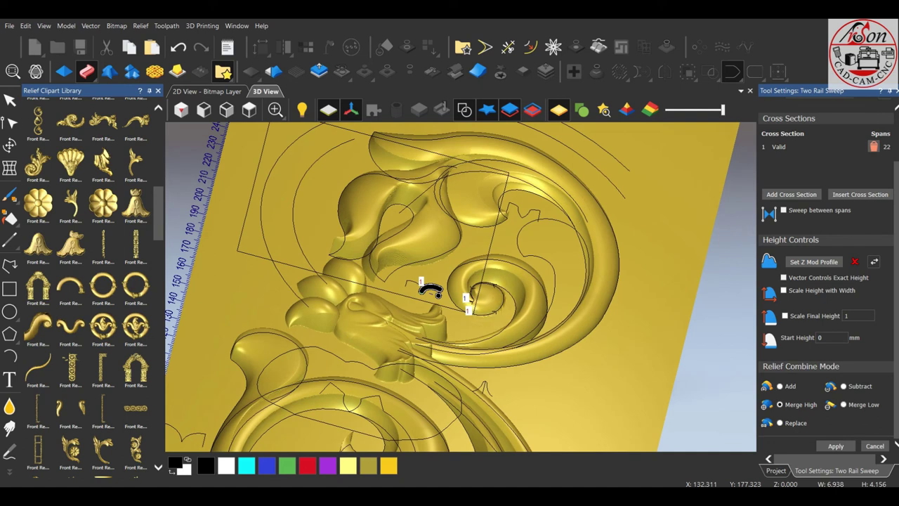
key(Return)
- Pick the Smudge tool with radius 31 px and strength 27%
scroll(431, 290, up, 3)
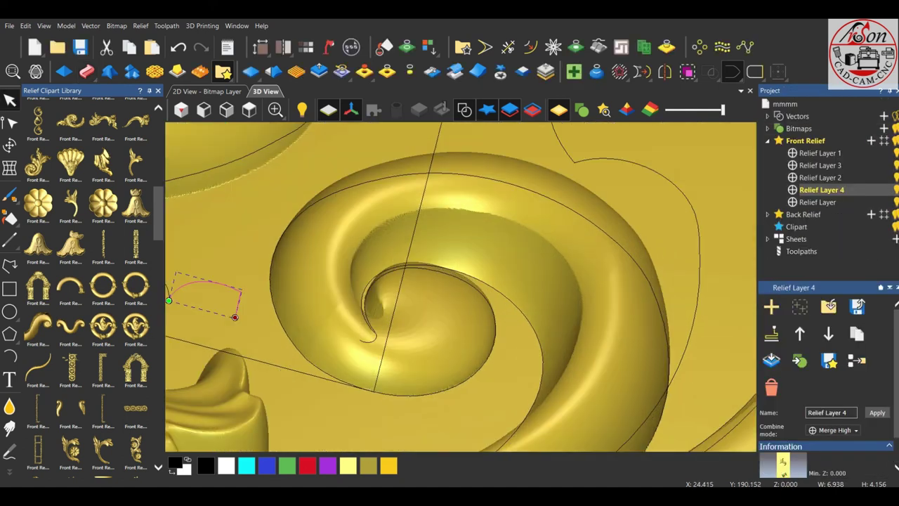
scroll(431, 291, up, 2)
scroll(431, 290, up, 2)
scroll(461, 286, down, 2)
scroll(461, 286, down, 2)
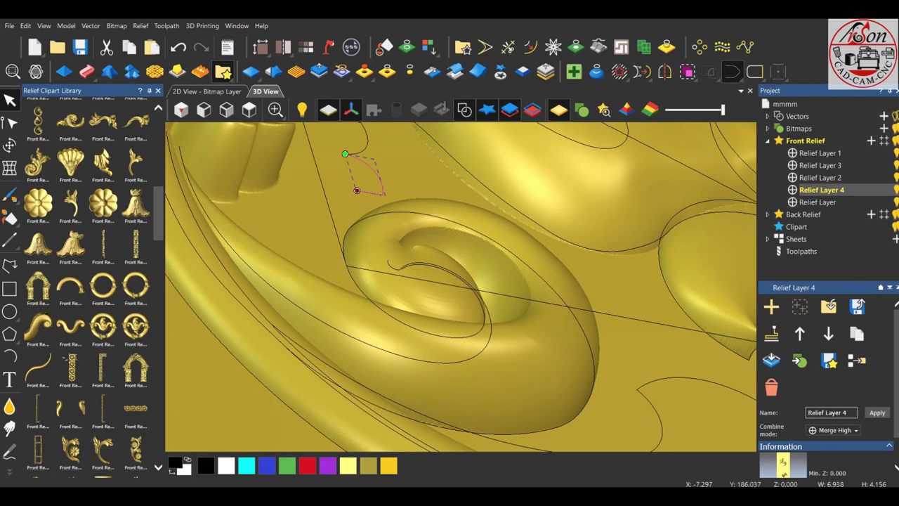
scroll(461, 287, down, 1)
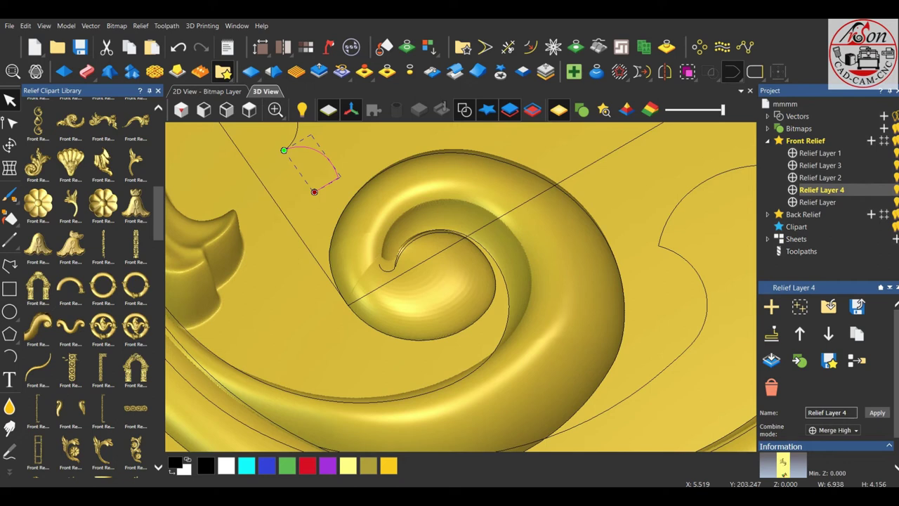
scroll(372, 263, up, 2)
scroll(372, 263, up, 2)
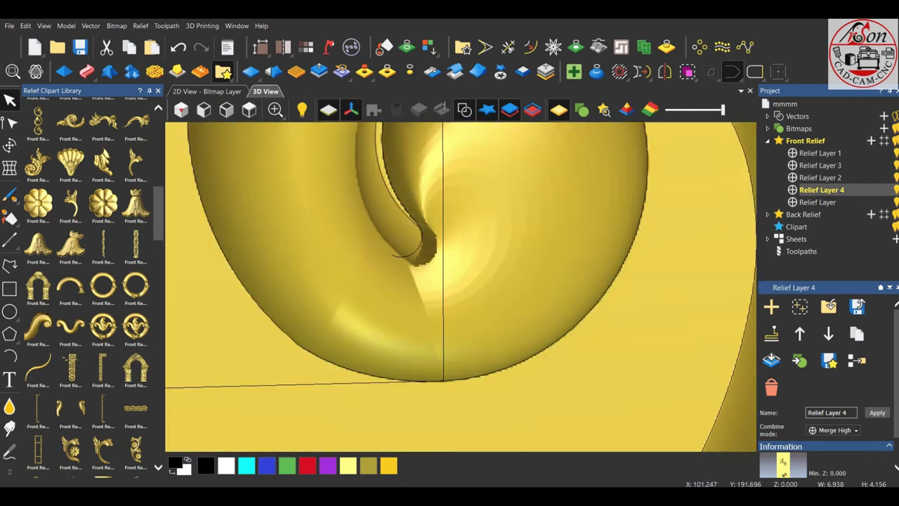
click(10, 357)
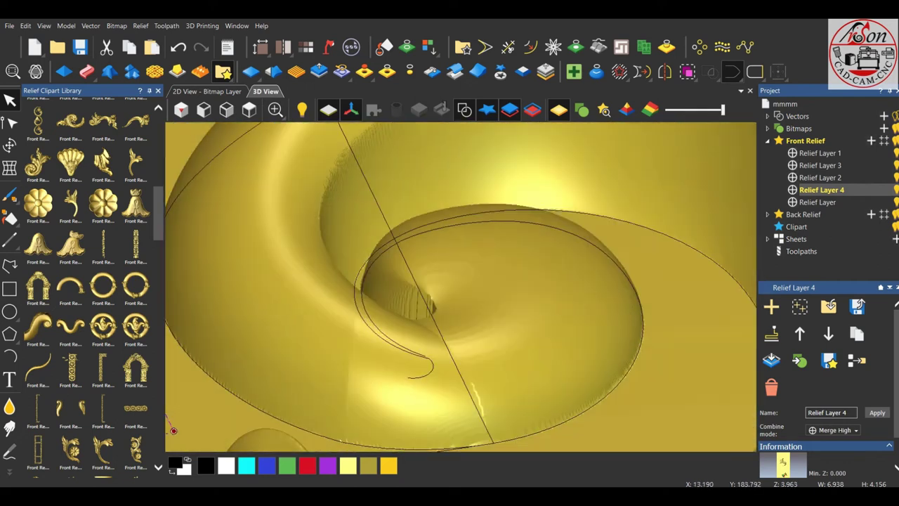
click(10, 427)
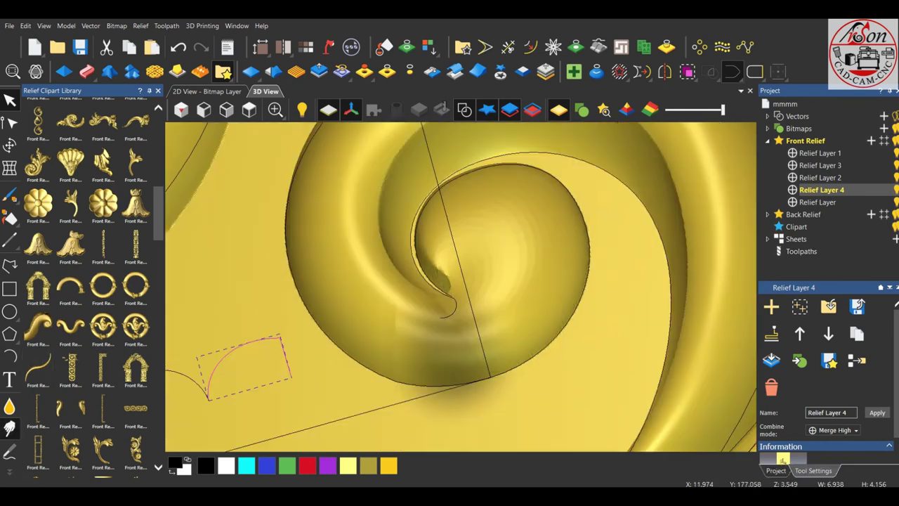
mouse_move(832, 250)
mouse_down()
mouse_move(817, 251)
mouse_move(809, 225)
mouse_up()
scroll(461, 286, up, 2)
- Smudge the crack and dark blob on the spiral's inner curl smooth
drag(369, 280, 367, 275)
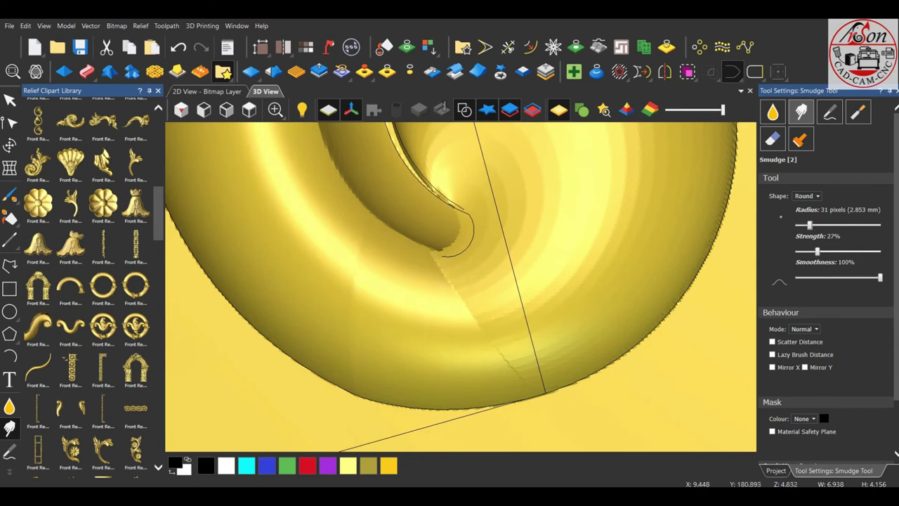
drag(422, 320, 457, 327)
drag(427, 281, 346, 282)
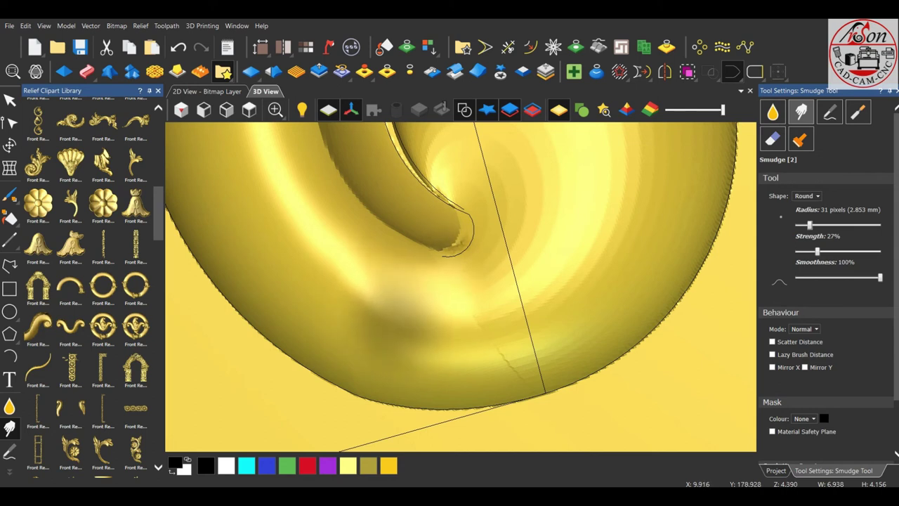
drag(464, 330, 499, 353)
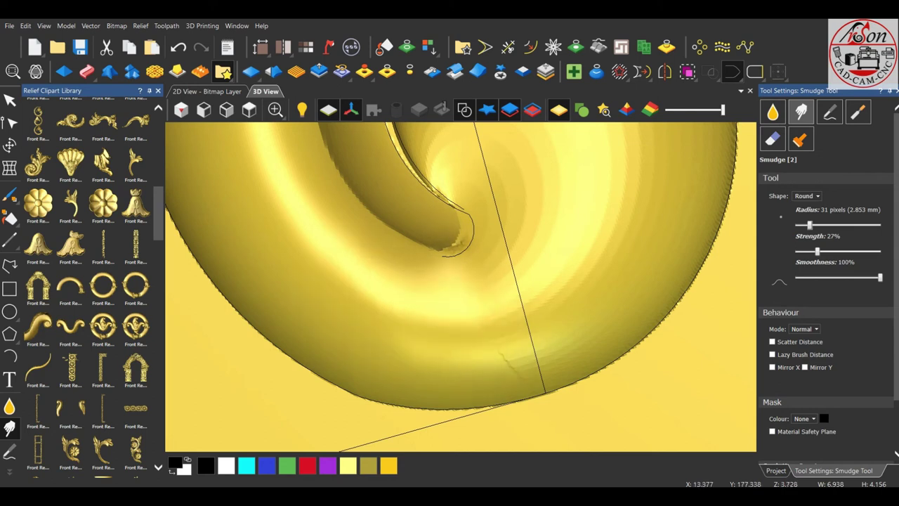
mouse_move(464, 330)
middle_down()
mouse_move(491, 367)
mouse_move(463, 337)
mouse_move(453, 288)
mouse_move(425, 310)
middle_up()
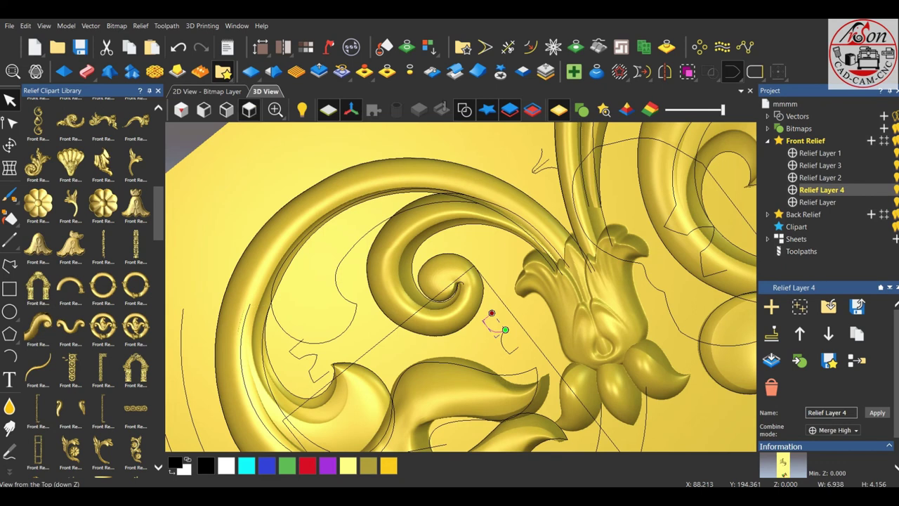
- From the top view, move the rail curve's start node down-left and pull its handle
click(249, 109)
scroll(477, 204, up, 5)
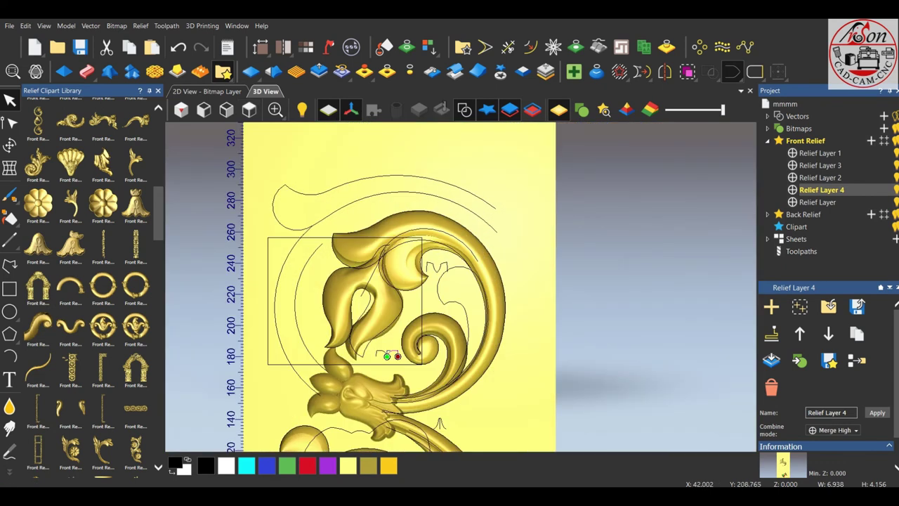
scroll(488, 363, up, 3)
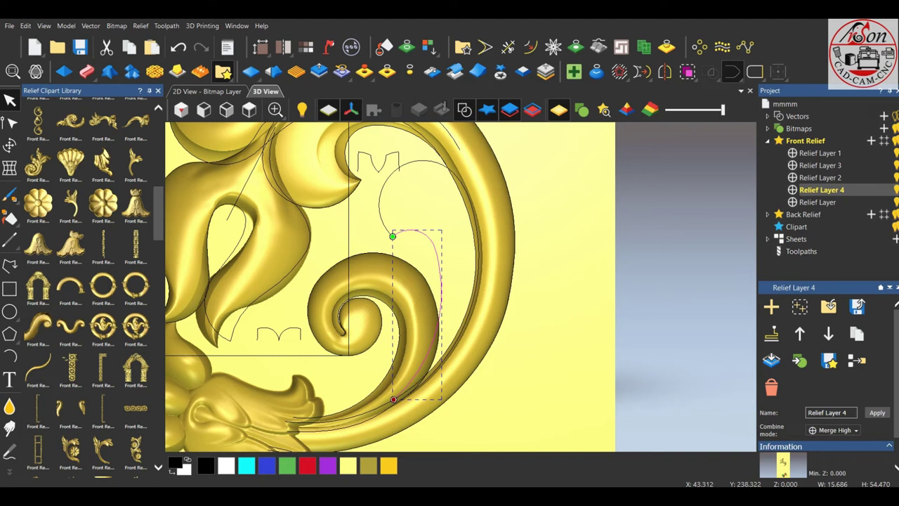
scroll(435, 288, down, 2)
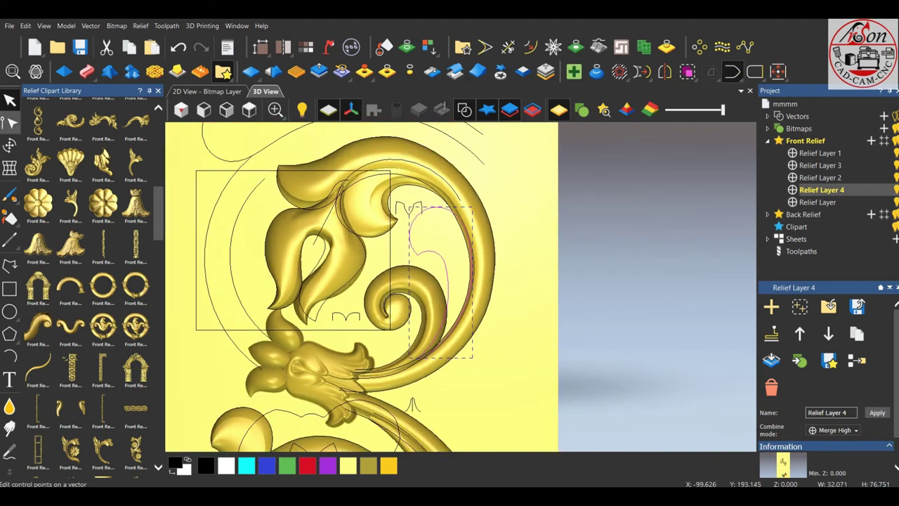
click(10, 122)
scroll(423, 356, up, 5)
drag(427, 365, 374, 424)
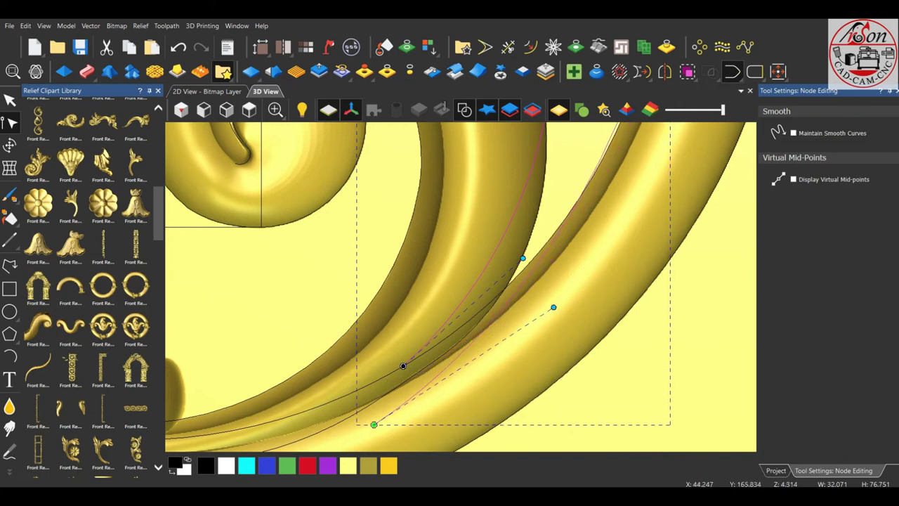
drag(554, 307, 647, 255)
- Move the curve's middle node down-left, refine its bend, and begin a two-rail sweep
scroll(463, 276, down, 1)
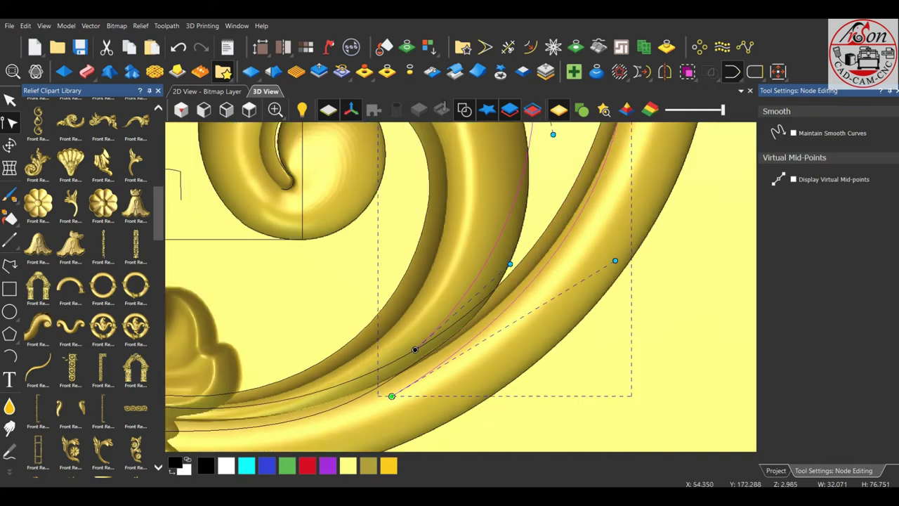
scroll(463, 276, down, 2)
scroll(427, 406, up, 2)
drag(468, 289, 424, 326)
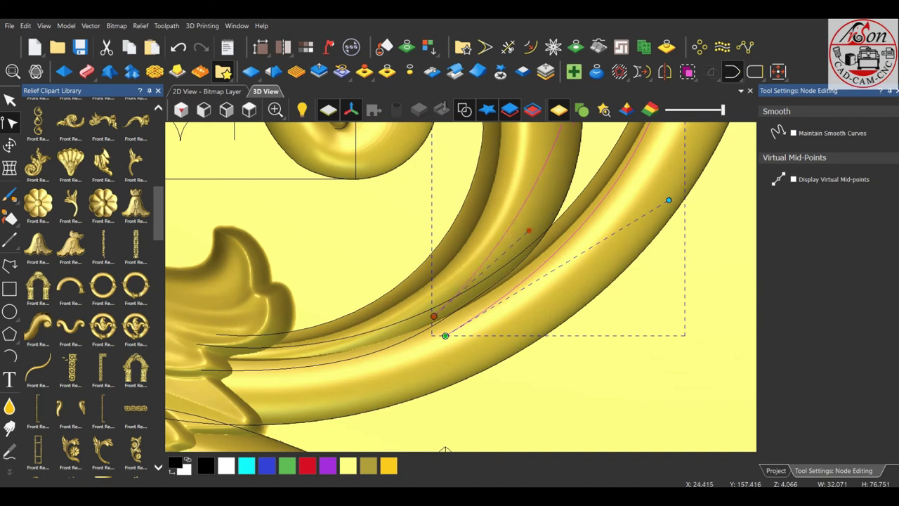
drag(520, 241, 562, 232)
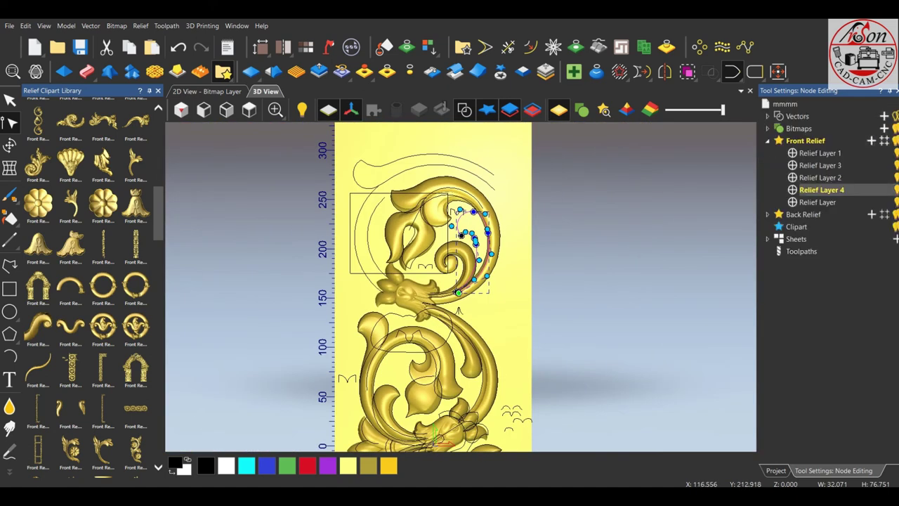
click(87, 71)
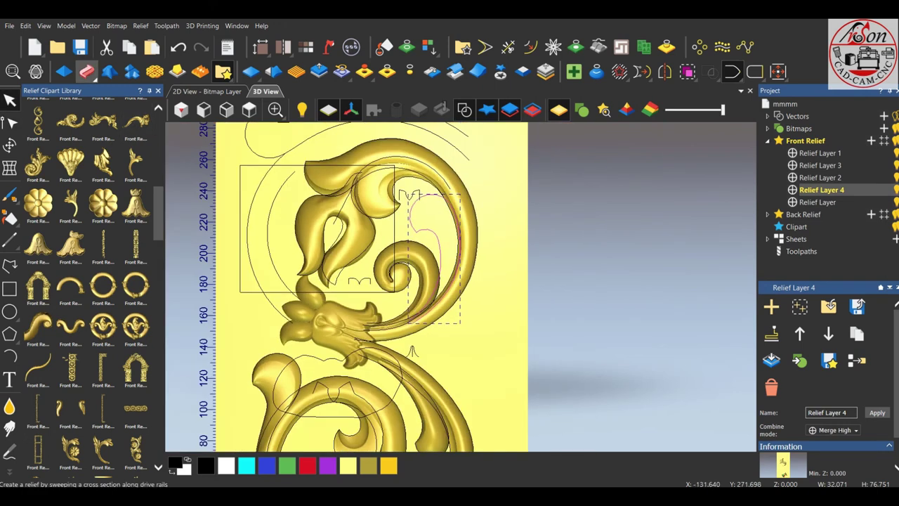
scroll(416, 229, up, 2)
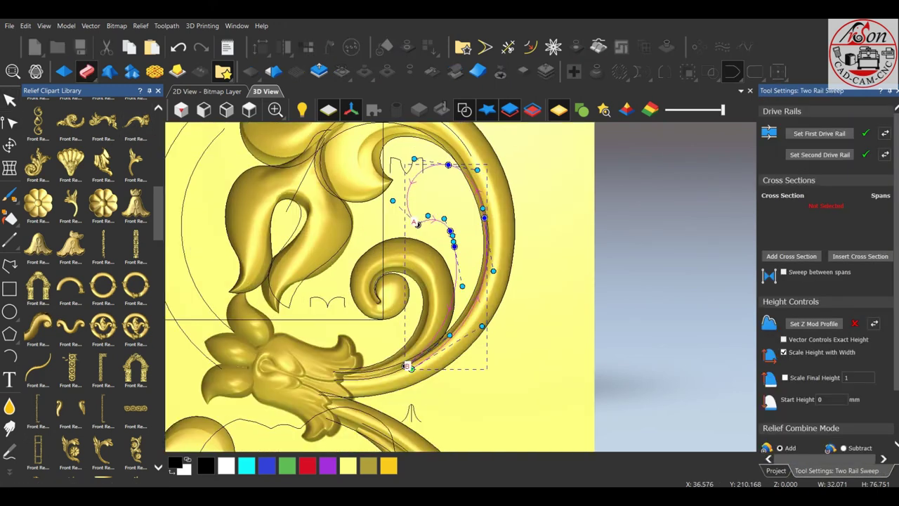
- Add the small bird-shaped vector as the two-rail sweep's cross section
scroll(473, 283, down, 5)
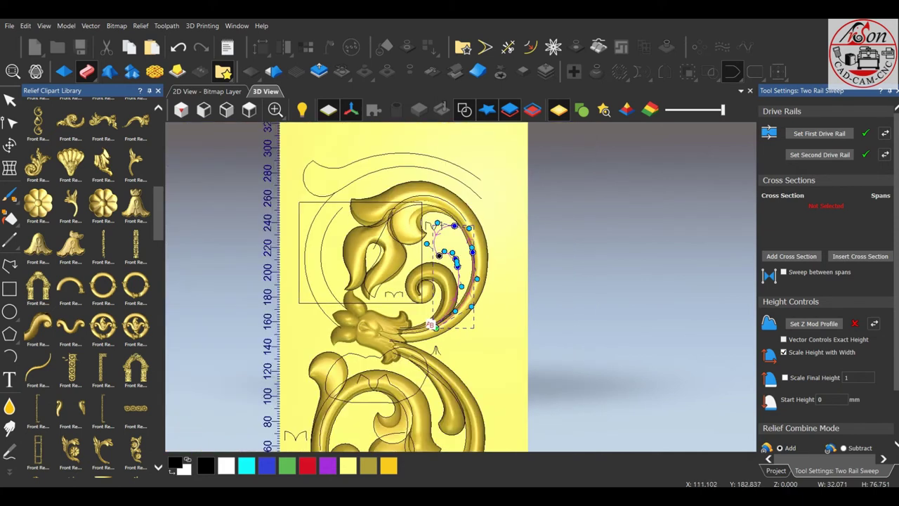
scroll(525, 398, up, 3)
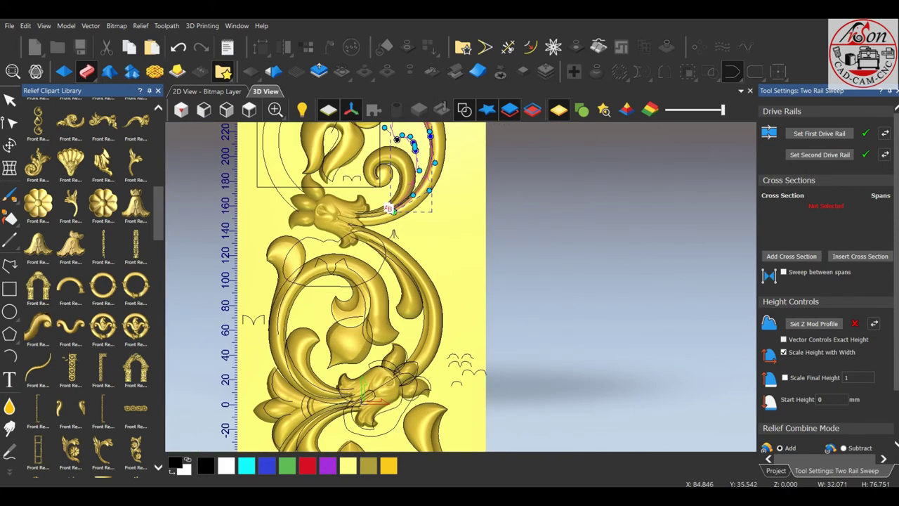
scroll(462, 383, up, 3)
click(462, 383)
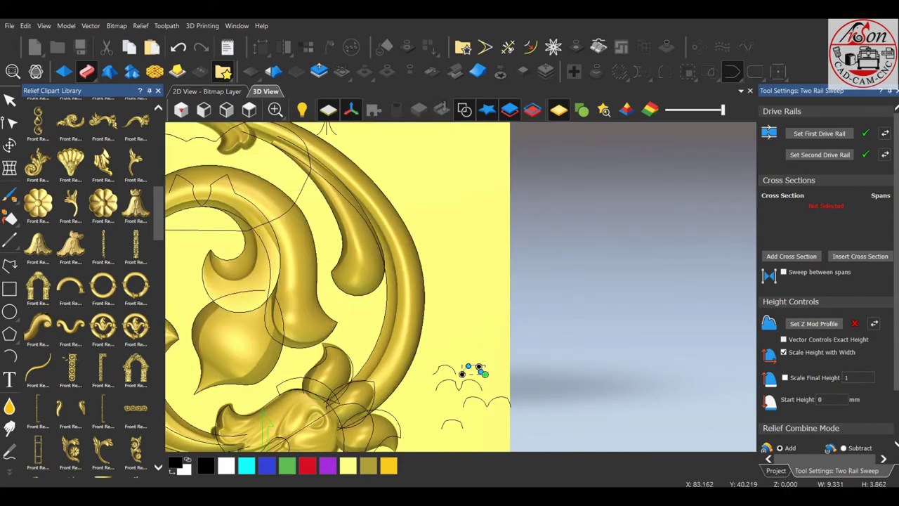
scroll(463, 314, down, 3)
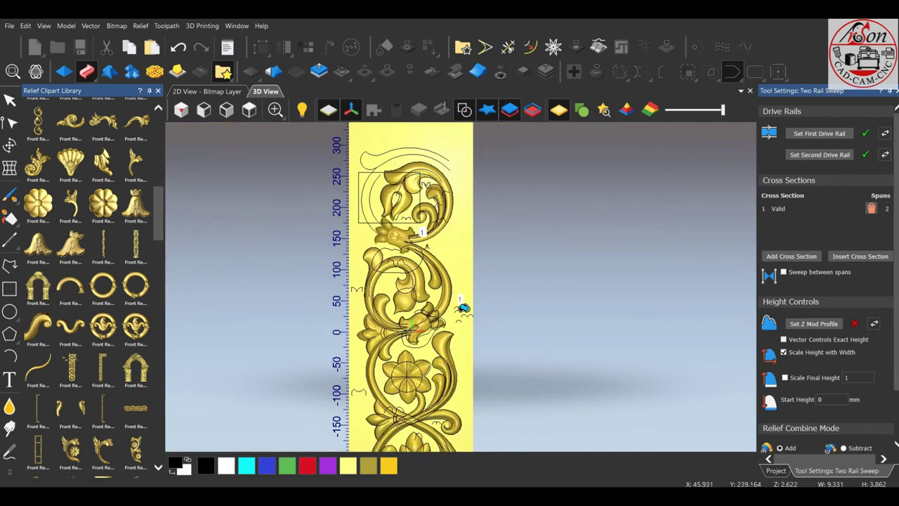
scroll(464, 314, up, 2)
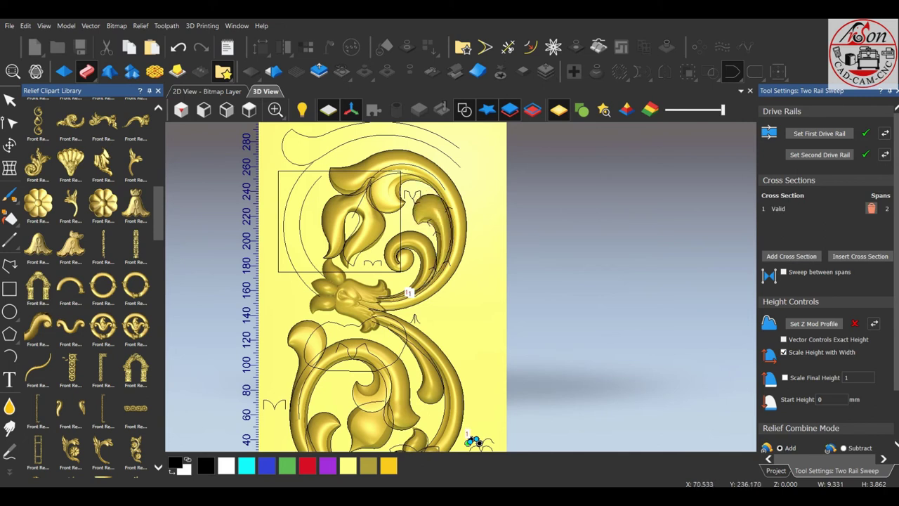
scroll(473, 441, up, 3)
- Apply the sweep at final height 11, merged high, and check the scroll arc in perspective
drag(473, 440, 621, 442)
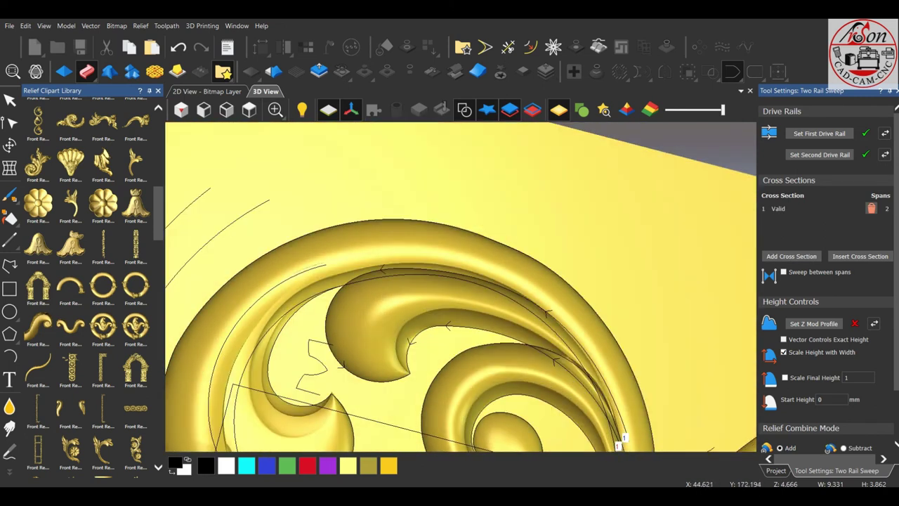
scroll(621, 441, down, 3)
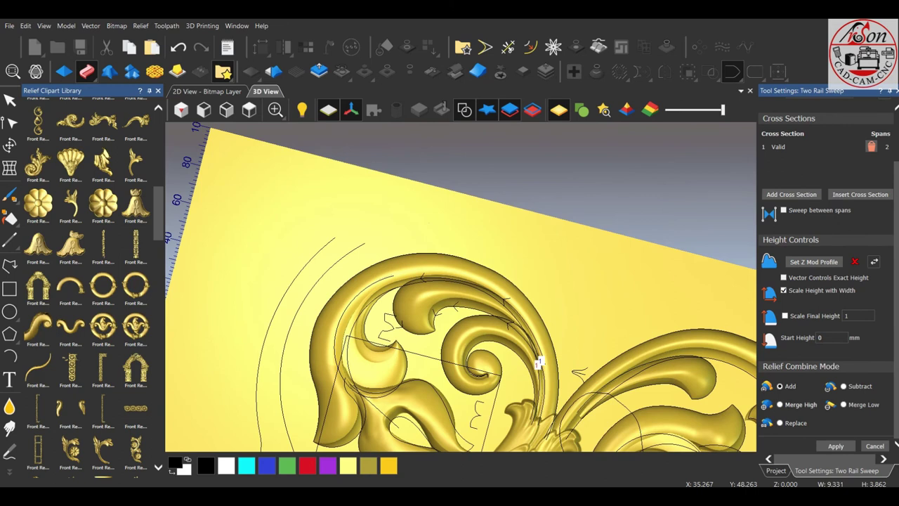
mouse_move(538, 363)
mouse_down()
mouse_move(541, 337)
mouse_move(538, 345)
mouse_move(559, 336)
mouse_up()
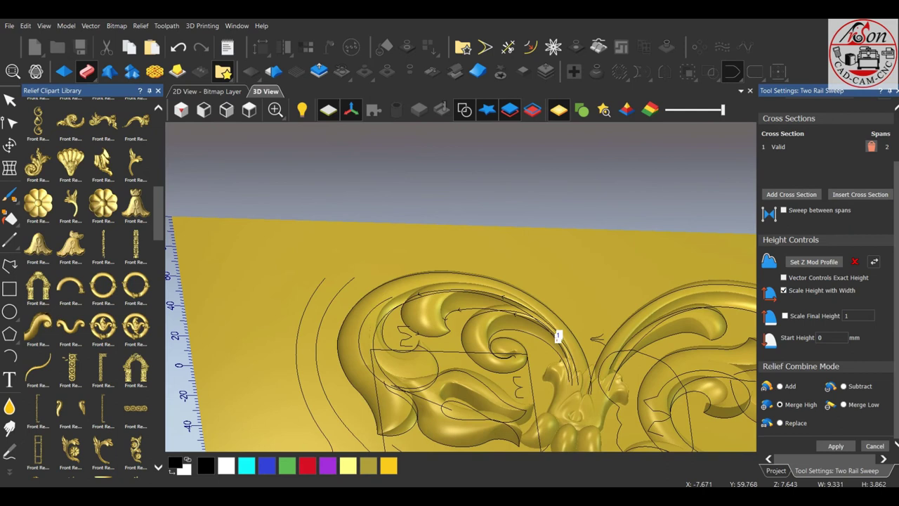
text(1)
scroll(558, 337, up, 3)
scroll(559, 336, up, 2)
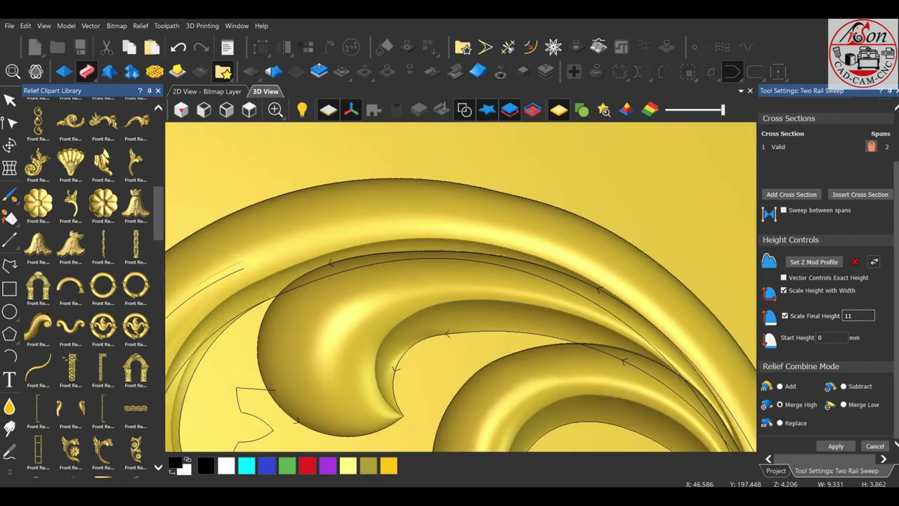
scroll(559, 336, up, 1)
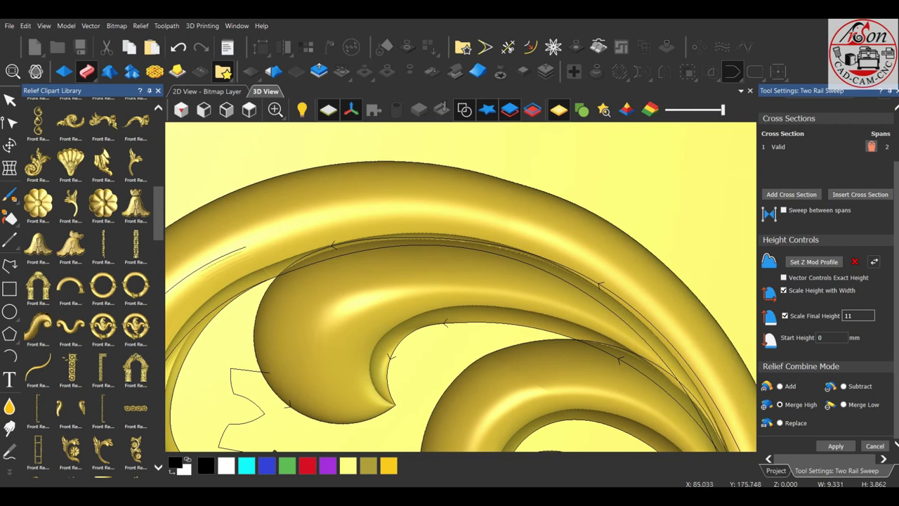
drag(623, 393, 623, 335)
scroll(623, 335, up, 2)
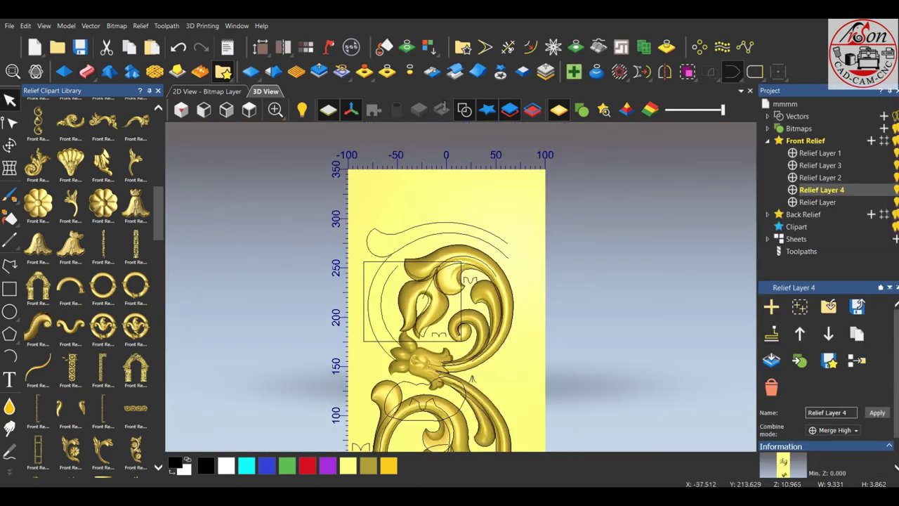
- Check the FLORISH folder, then deselect the left arc and make Relief Layer 3 active
scroll(409, 305, up, 2)
click(371, 230)
scroll(464, 288, down, 1)
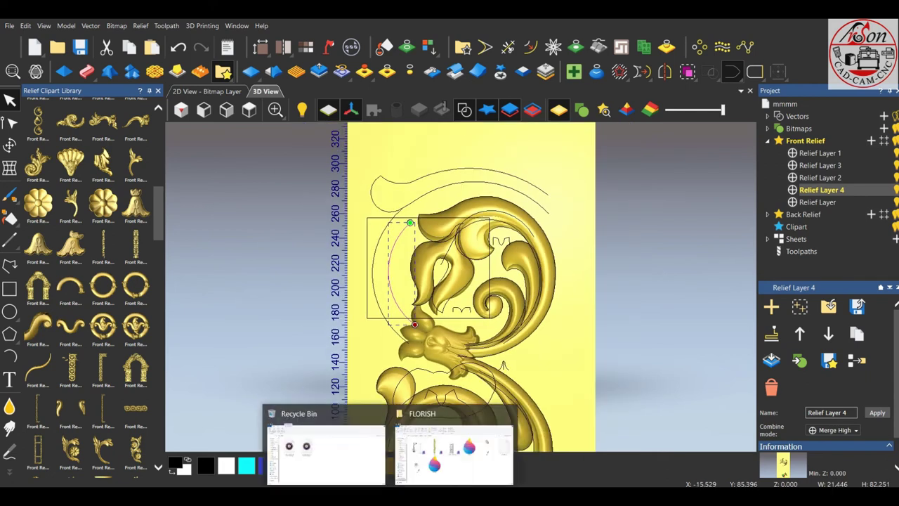
click(453, 449)
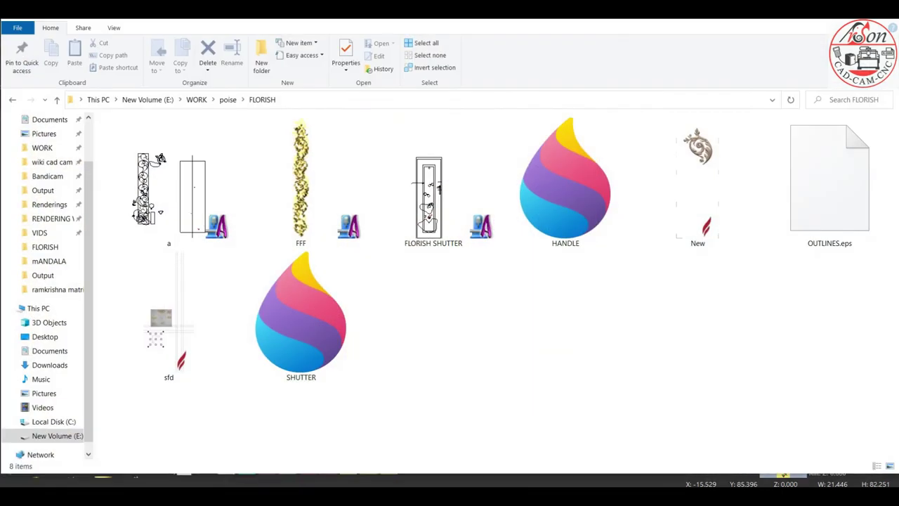
click(483, 447)
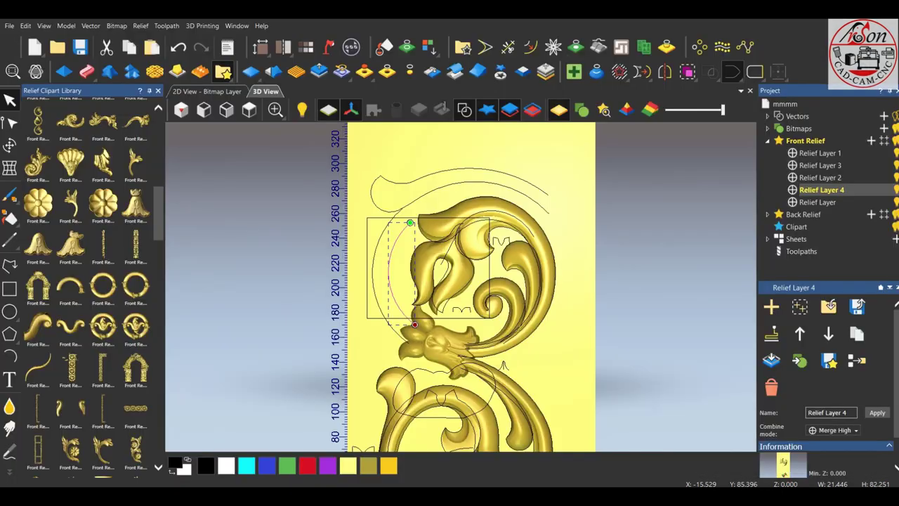
key(Escape)
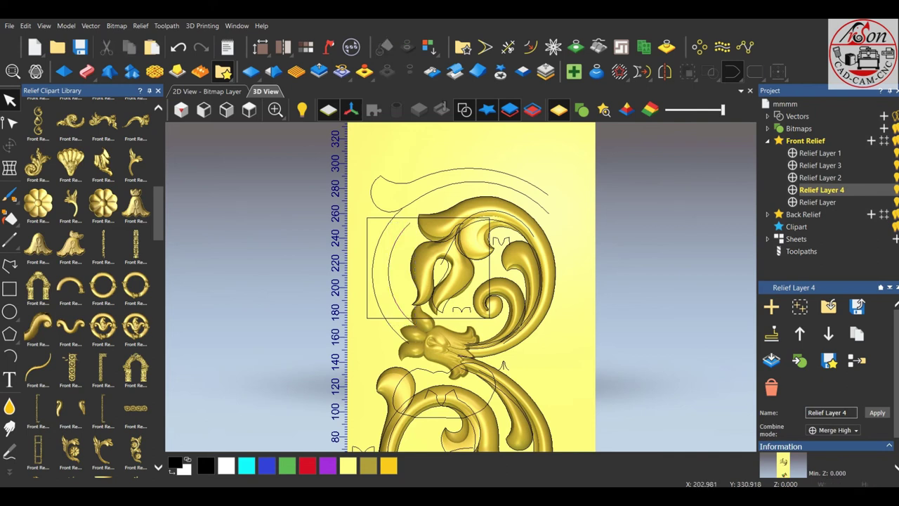
click(821, 165)
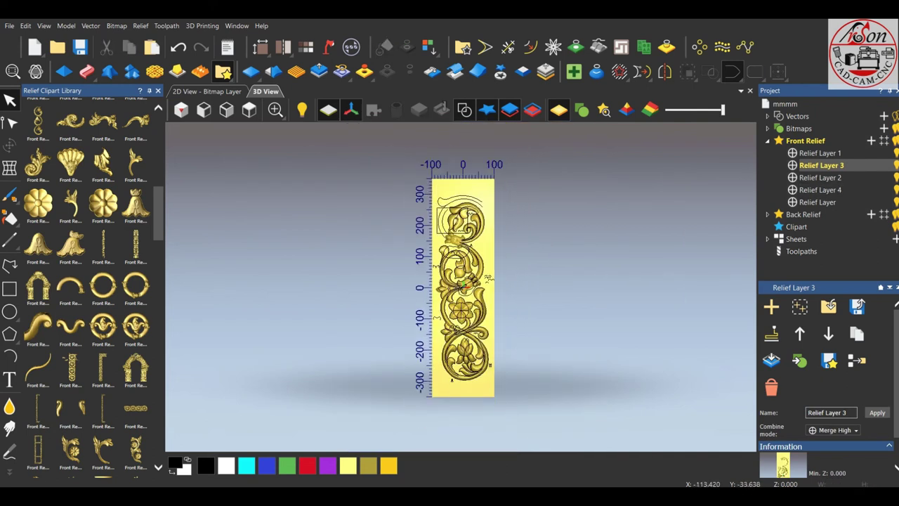
- Cut the lower-left leaf out as 64.474 × 70.425 mm clipart and move it beside the upper scroll
scroll(421, 351, up, 5)
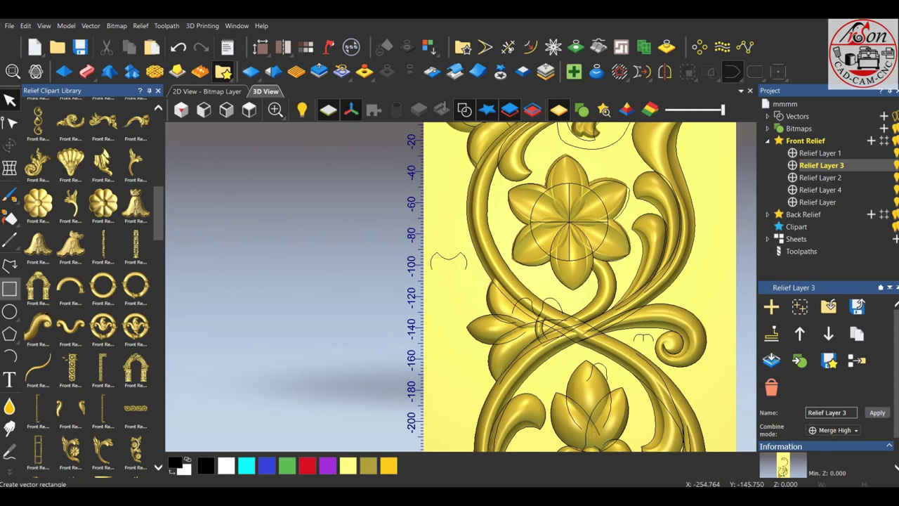
click(9, 289)
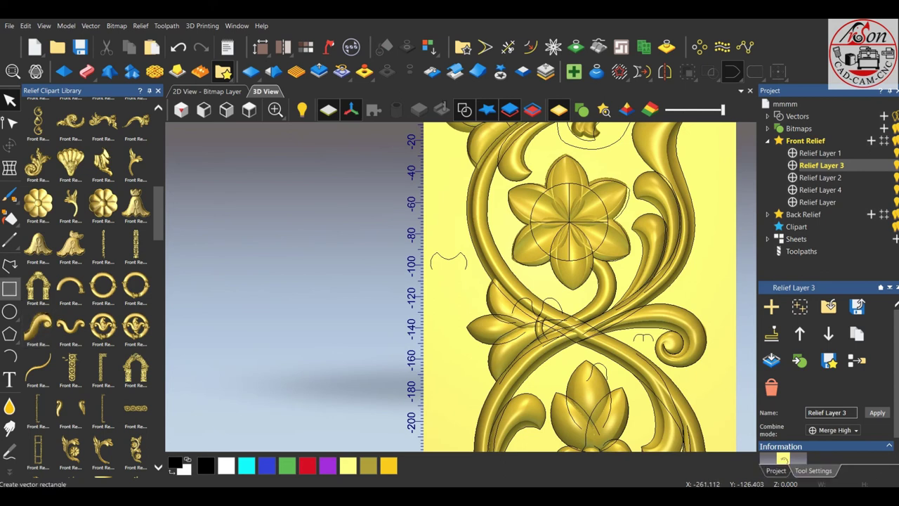
drag(492, 348, 601, 390)
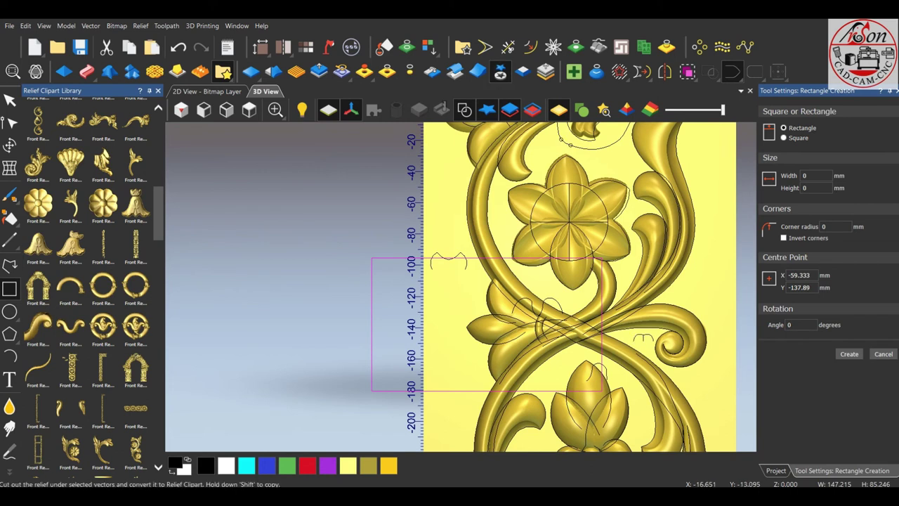
double_click(517, 329)
key(Escape)
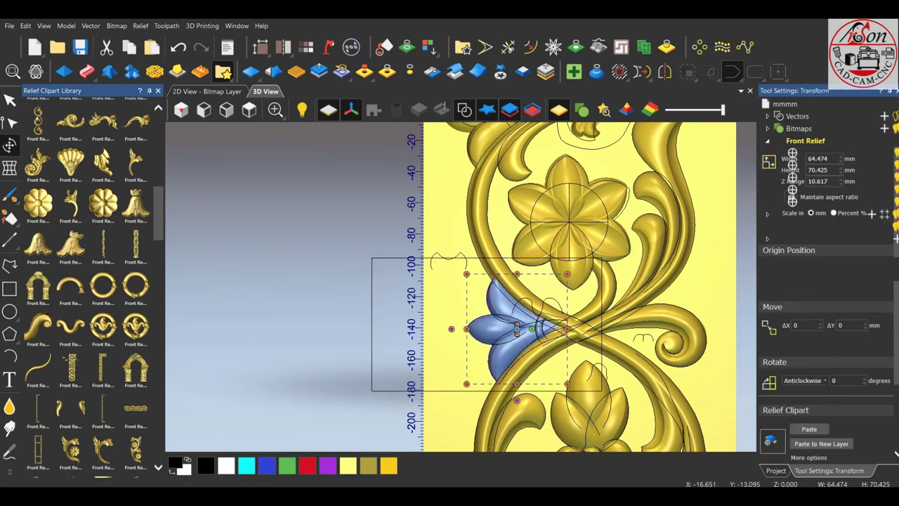
scroll(464, 288, down, 5)
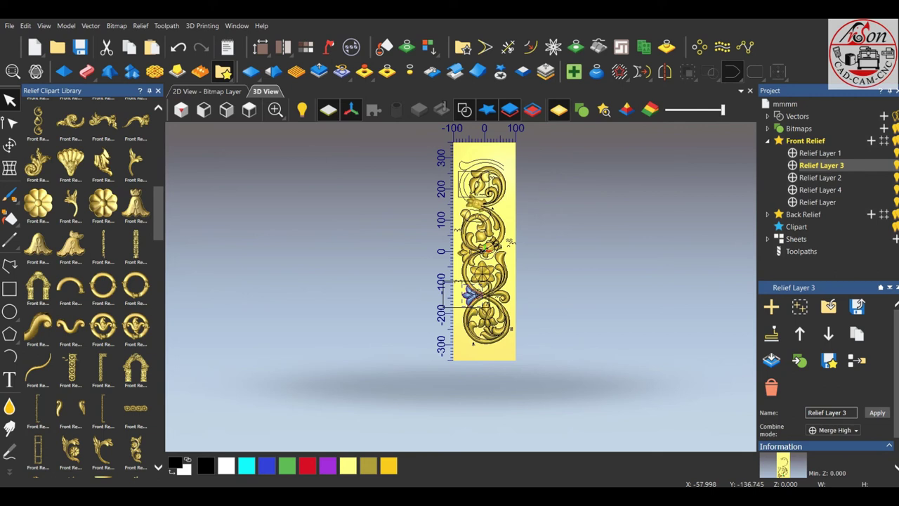
drag(466, 293, 503, 206)
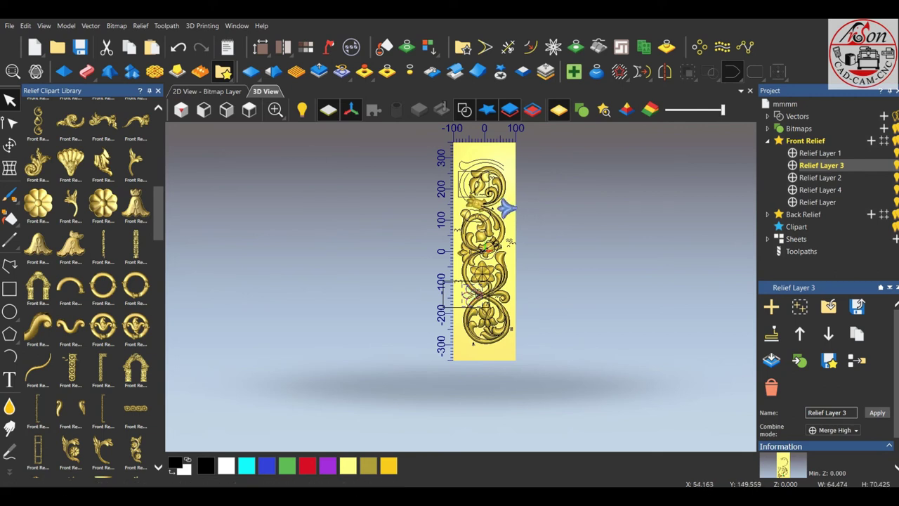
scroll(506, 189, up, 4)
- Mirror the leaf clipart with Horizontal Left so it points the other way
click(665, 71)
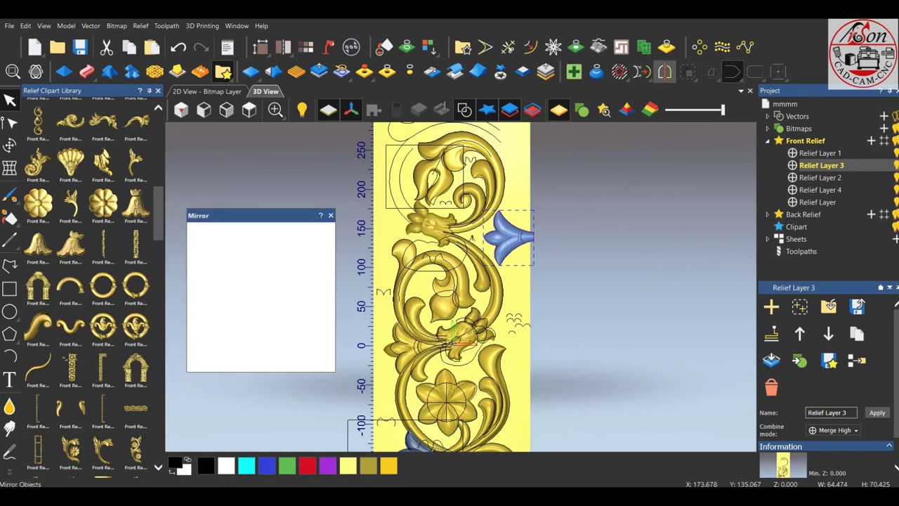
scroll(260, 298, down, 2)
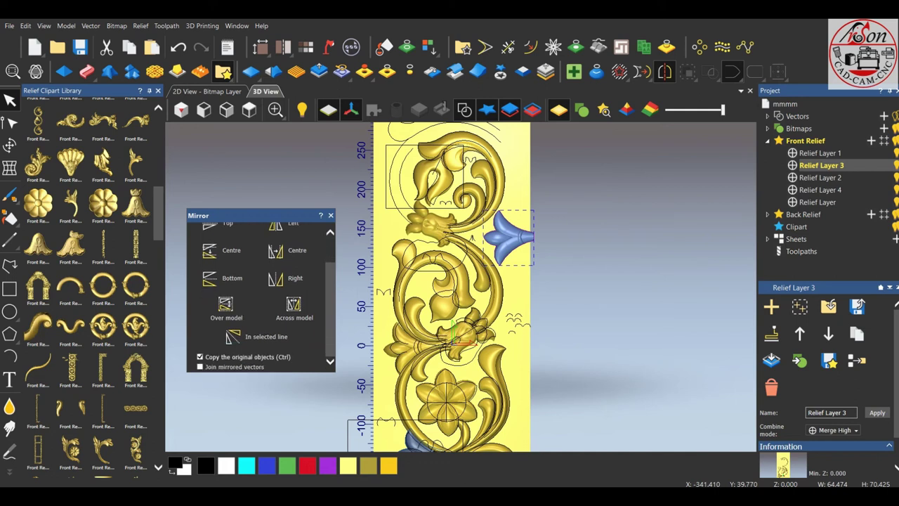
scroll(259, 298, up, 2)
click(275, 261)
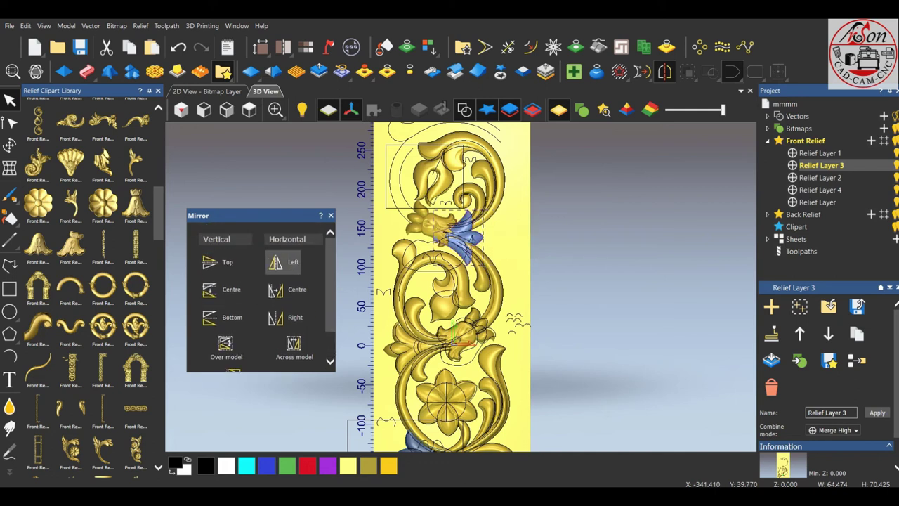
scroll(455, 215, up, 2)
scroll(455, 214, up, 2)
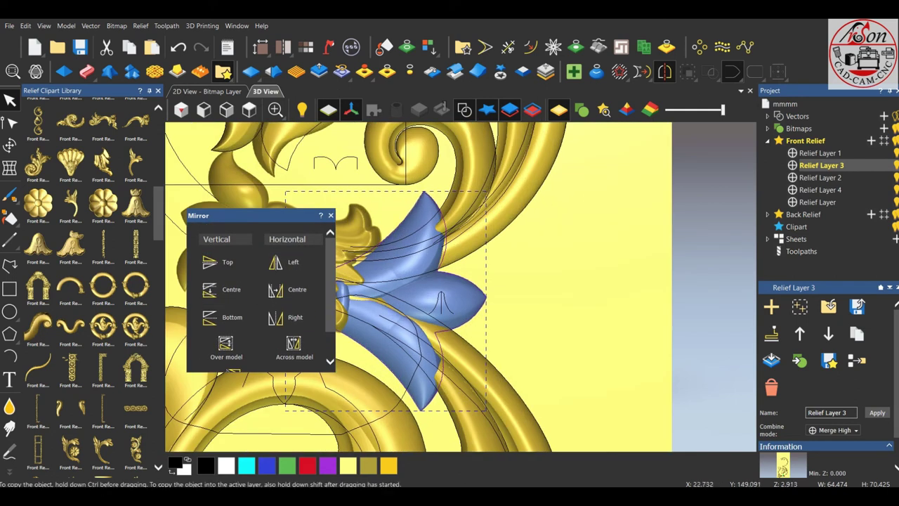
scroll(484, 270, down, 1)
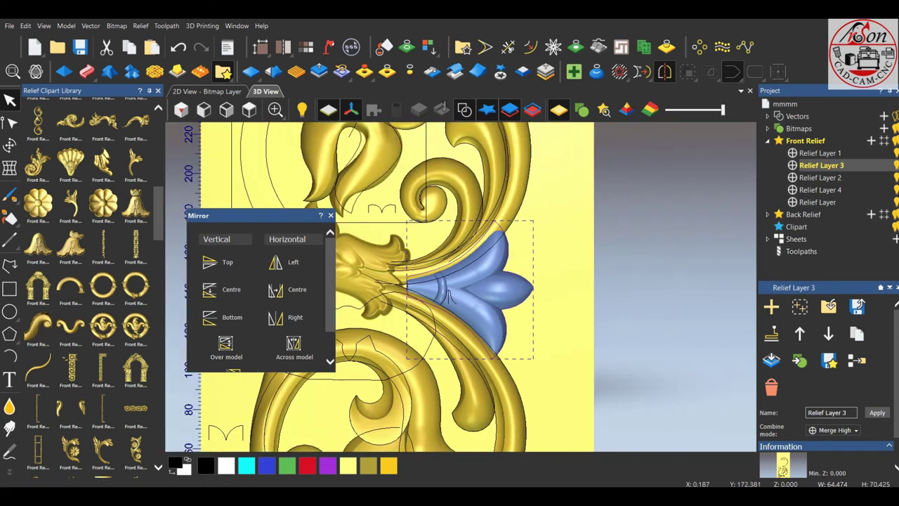
- Rotate the leaf about -3.3° and nudge it onto the upper scroll junction
click(10, 144)
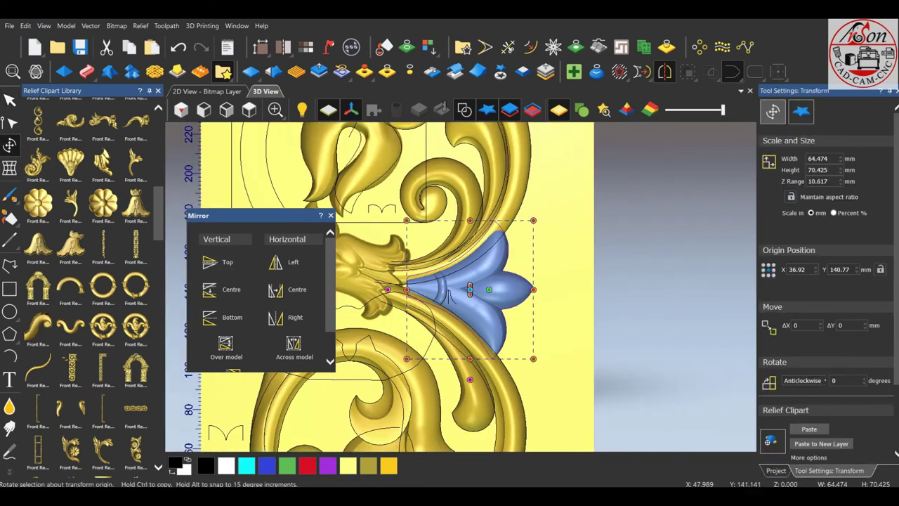
mouse_move(470, 289)
mouse_down()
mouse_move(414, 291)
mouse_move(472, 305)
mouse_up()
scroll(411, 290, up, 1)
scroll(411, 289, up, 2)
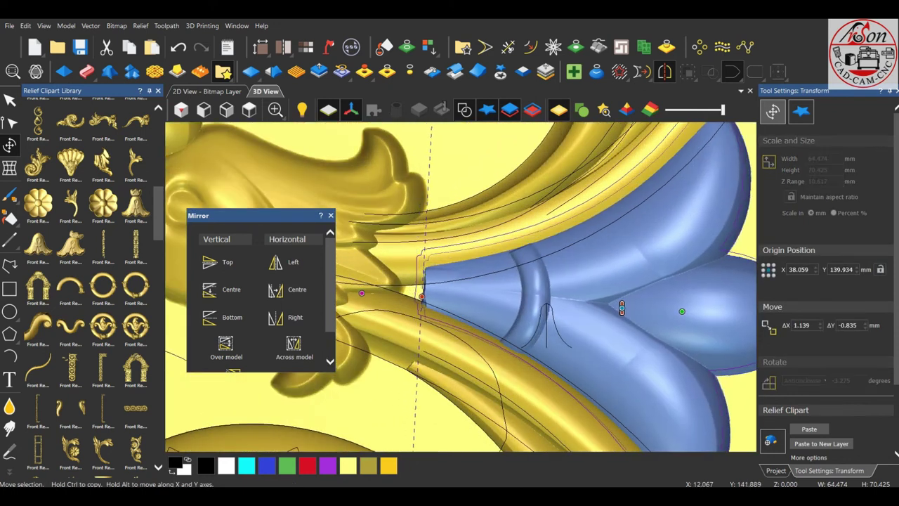
scroll(553, 287, down, 1)
drag(553, 287, 627, 245)
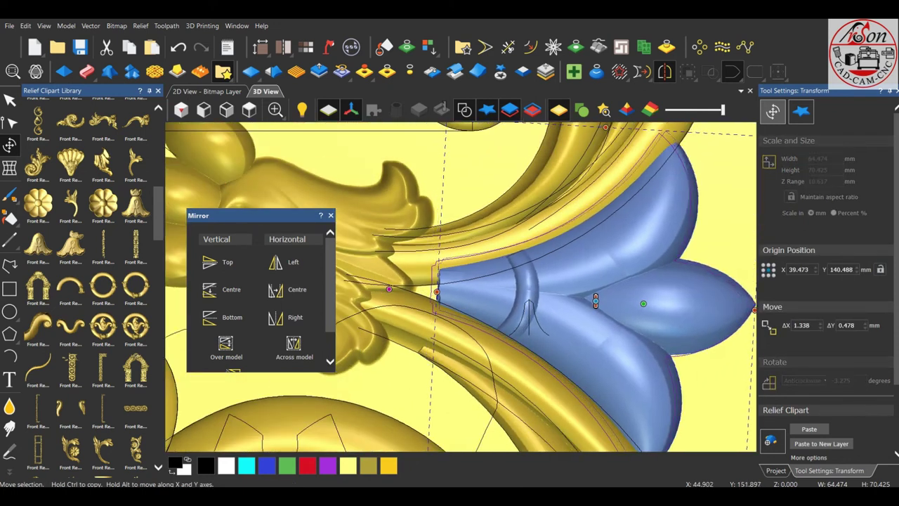
drag(603, 304, 550, 302)
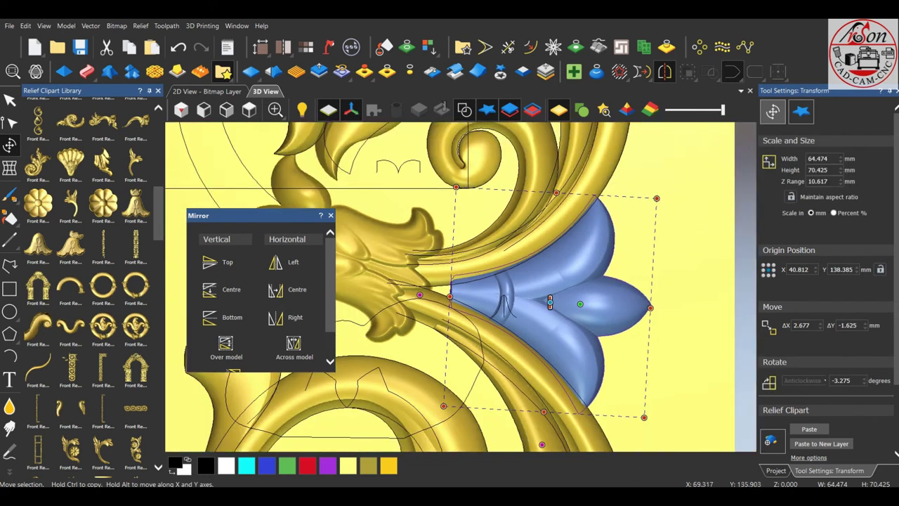
- Paste the positioned leaf into Relief Layer 3 beside the upper flower bud
scroll(450, 342, down, 5)
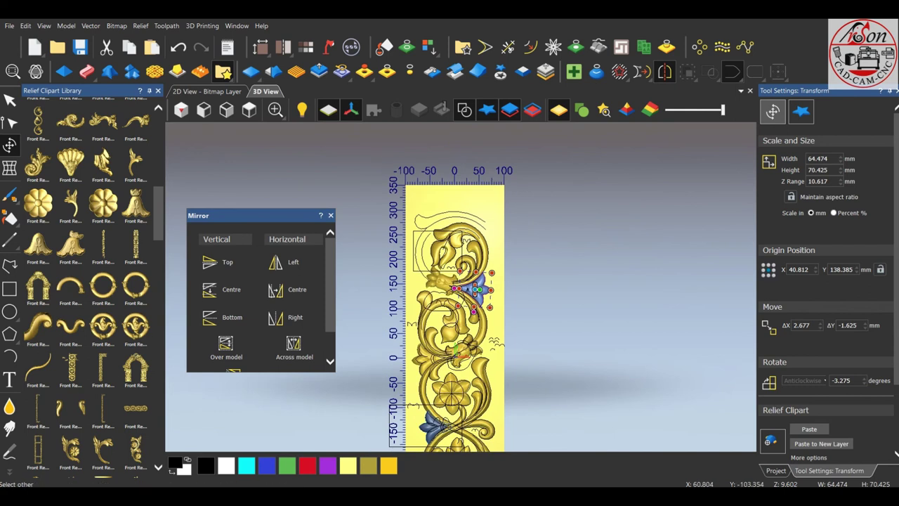
scroll(451, 342, down, 2)
scroll(450, 342, up, 2)
scroll(446, 348, up, 4)
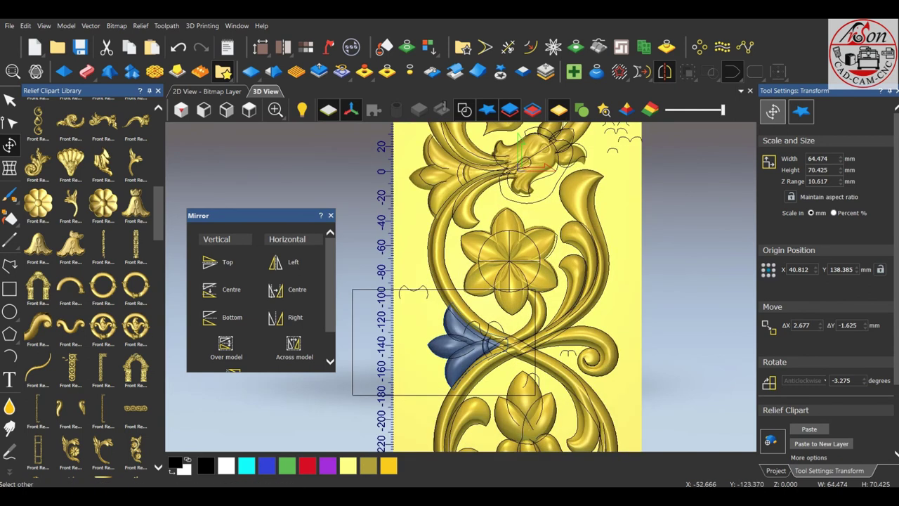
key(ctrl+a)
scroll(450, 330, down, 5)
scroll(460, 286, up, 2)
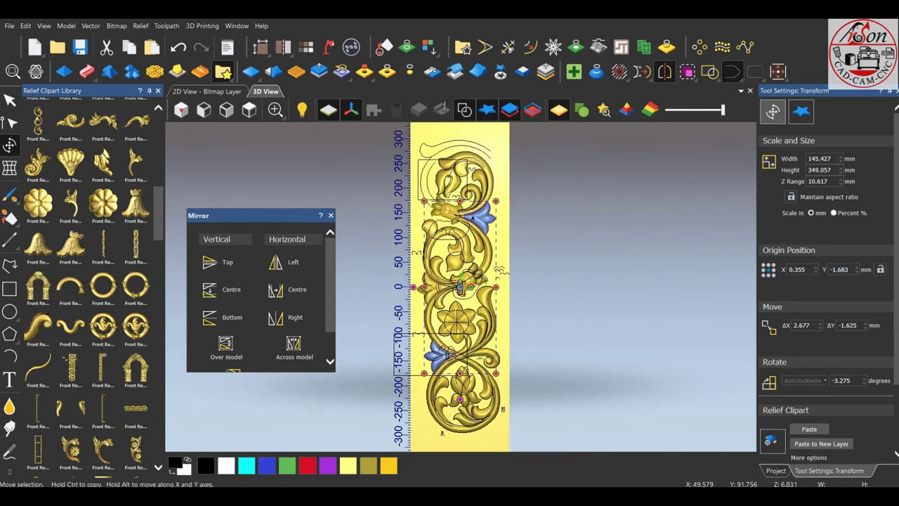
scroll(424, 379, up, 3)
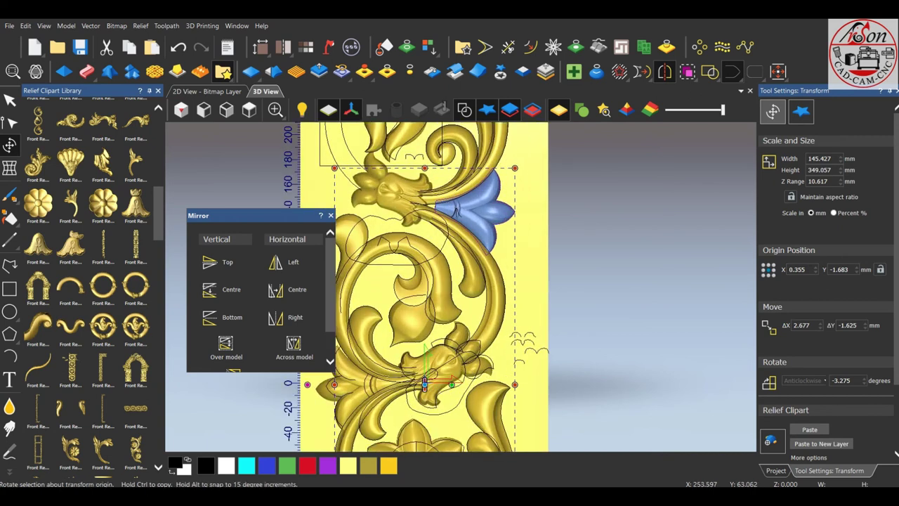
key(Escape)
scroll(424, 383, down, 3)
- Smooth the jagged notch at the junction with the Smudge tool (radius 32, strength 60%)
scroll(425, 383, up, 2)
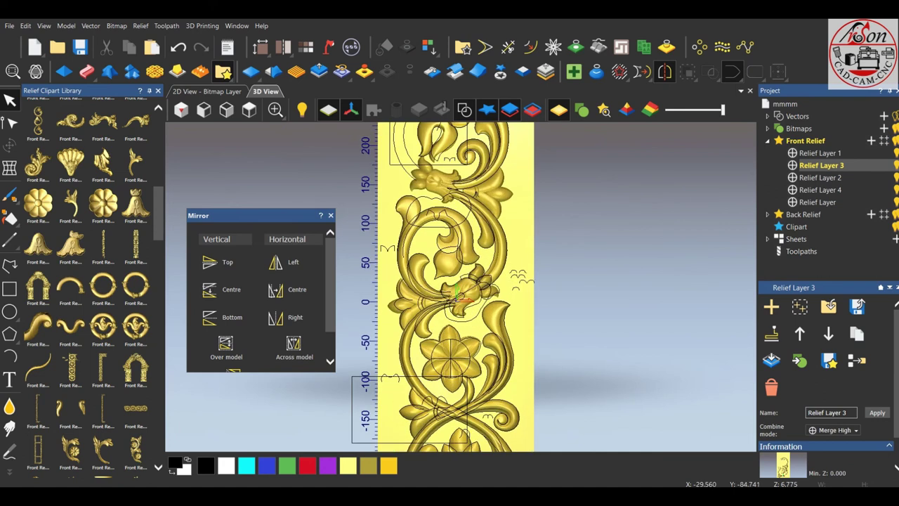
scroll(432, 368, up, 2)
scroll(450, 330, up, 2)
scroll(464, 281, down, 3)
scroll(479, 166, down, 2)
scroll(479, 165, up, 2)
scroll(479, 165, up, 2)
scroll(479, 166, up, 2)
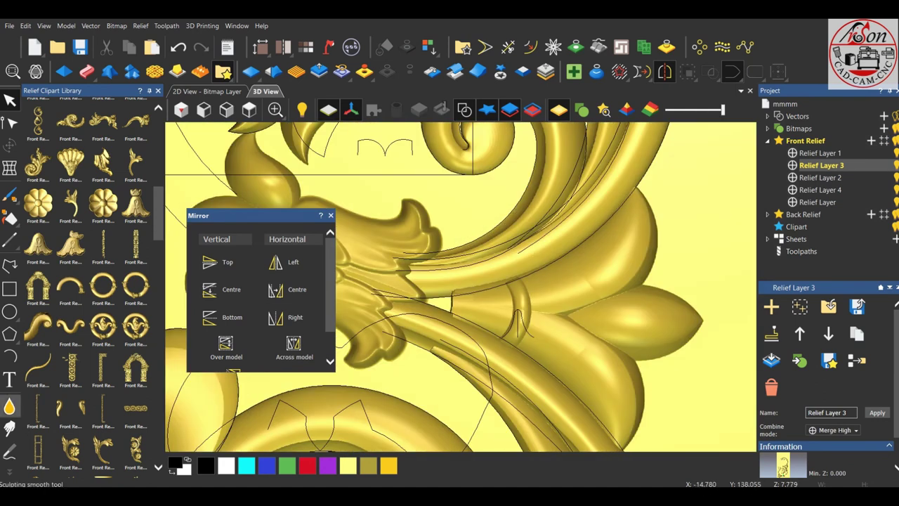
click(10, 428)
scroll(447, 309, up, 2)
scroll(447, 309, up, 1)
scroll(492, 338, down, 2)
scroll(492, 337, up, 3)
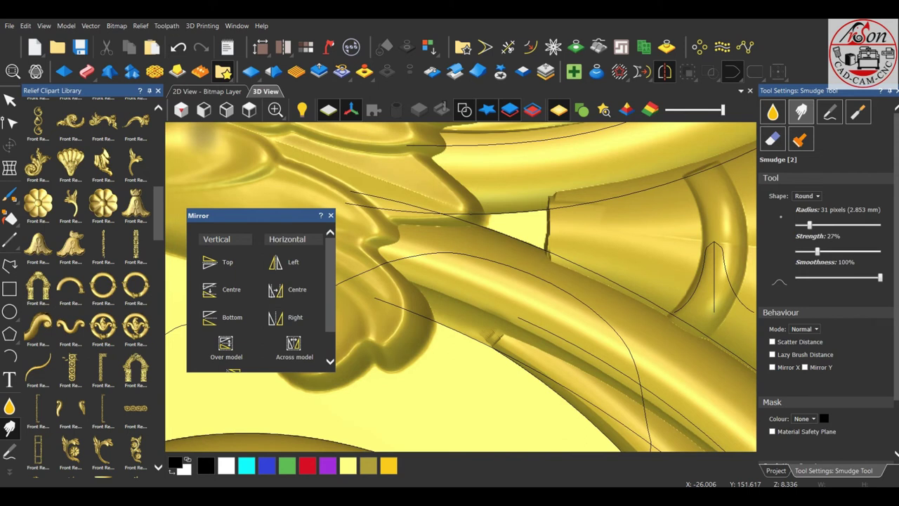
scroll(492, 334, up, 2)
drag(524, 330, 504, 312)
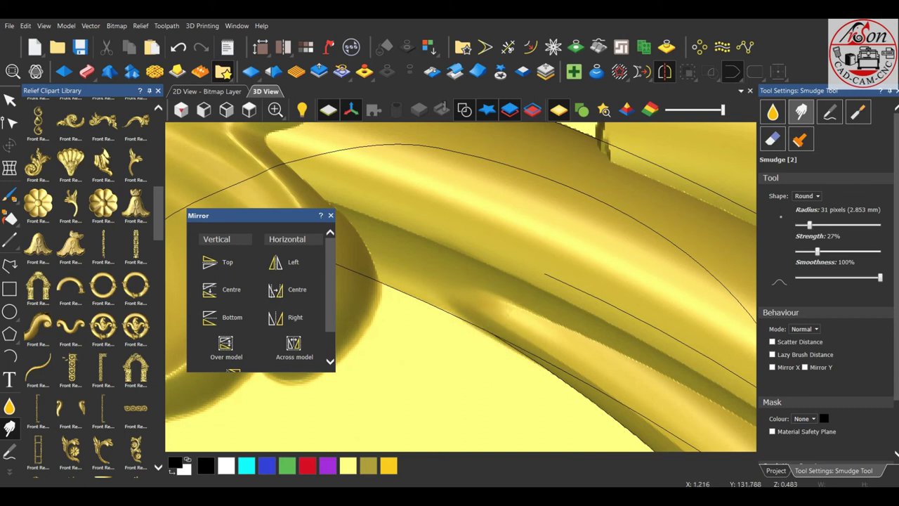
- Smudge the dents along the ornament edge, inspect from new angles, and undo the last stroke
scroll(518, 351, down, 2)
scroll(518, 351, down, 2)
scroll(527, 348, down, 1)
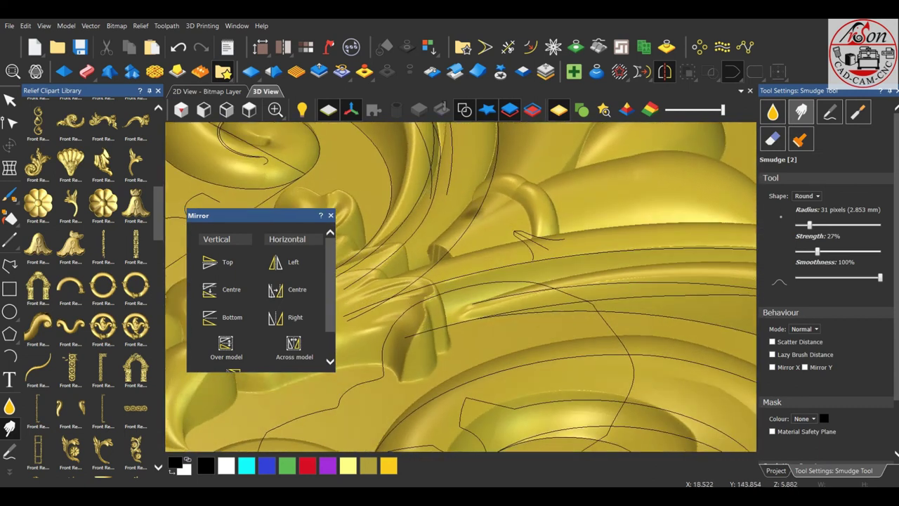
scroll(461, 287, up, 2)
scroll(461, 287, up, 2)
scroll(461, 287, up, 1)
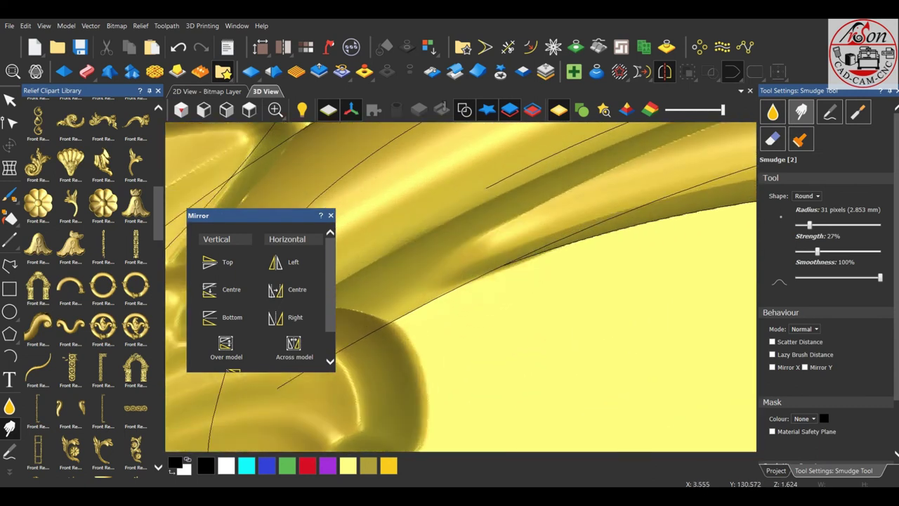
mouse_move(442, 279)
mouse_down()
mouse_move(477, 265)
mouse_move(424, 286)
mouse_move(478, 267)
mouse_move(421, 295)
mouse_up()
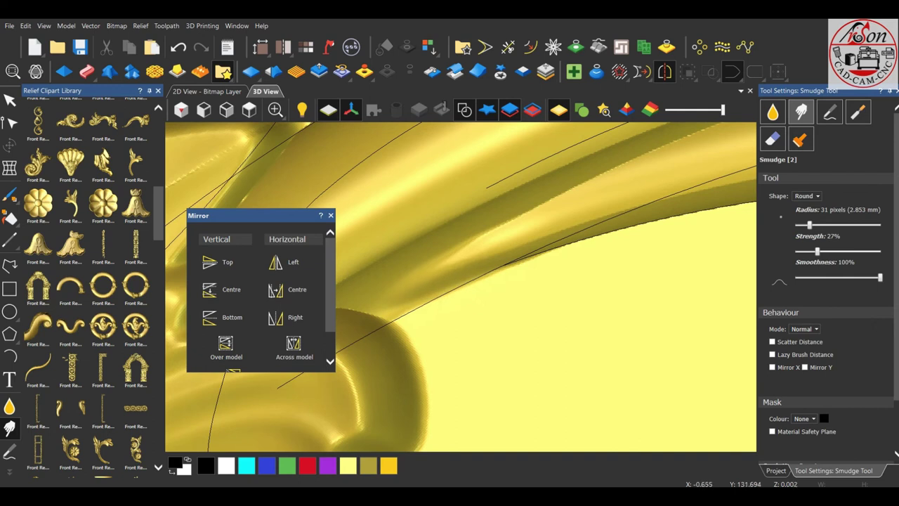
mouse_move(450, 302)
mouse_down()
mouse_move(503, 288)
mouse_move(485, 278)
mouse_move(442, 291)
mouse_up()
scroll(461, 281, down, 5)
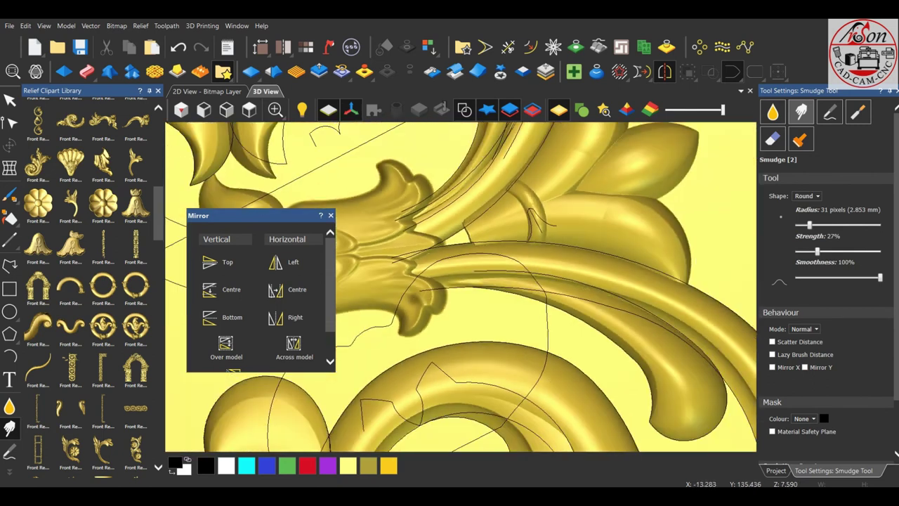
middle_drag(325, 135, 441, 216)
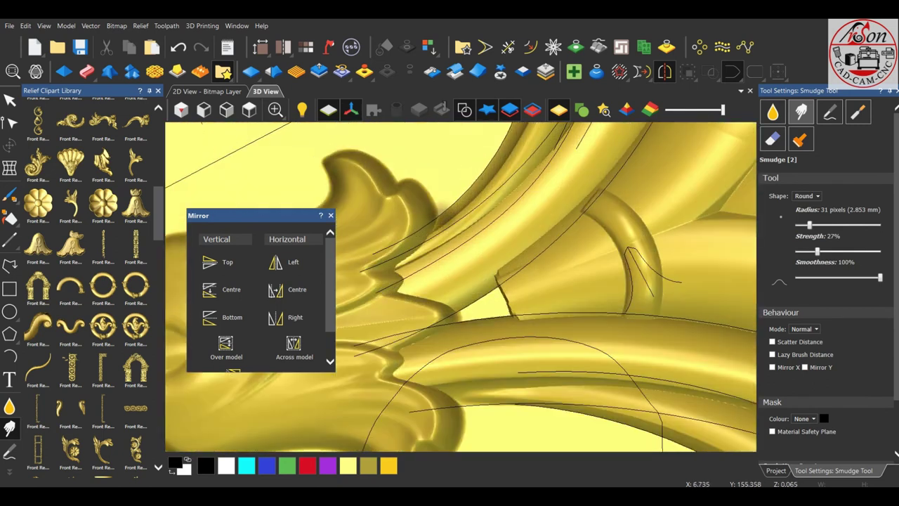
middle_drag(715, 239, 744, 274)
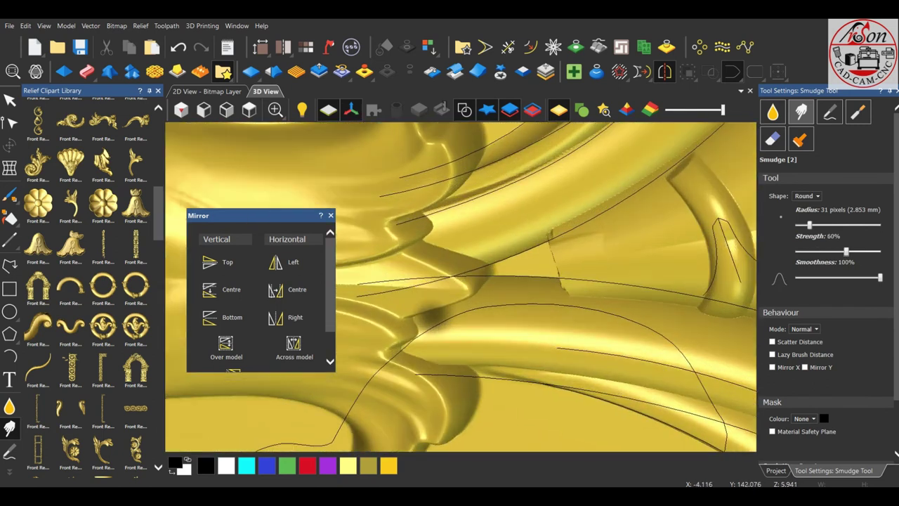
middle_drag(744, 267, 534, 232)
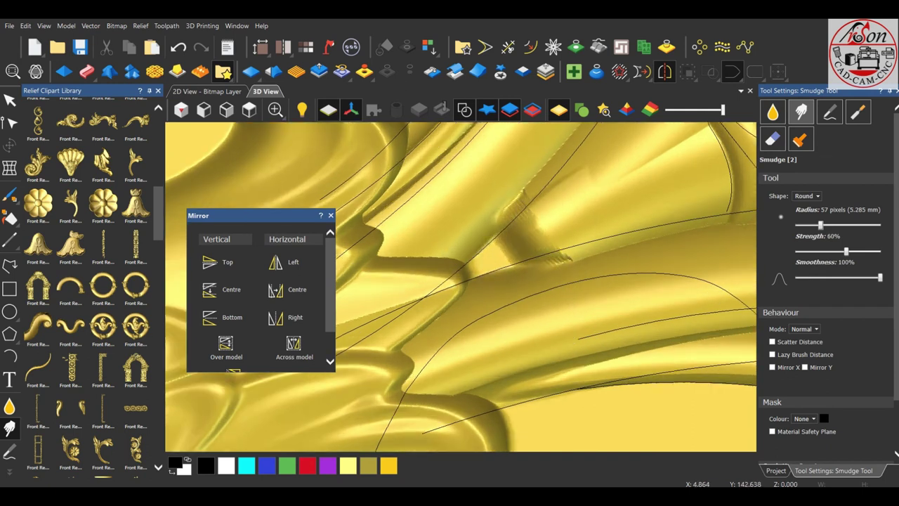
mouse_move(450, 239)
middle_down()
mouse_move(460, 274)
mouse_move(450, 274)
middle_up()
click(178, 47)
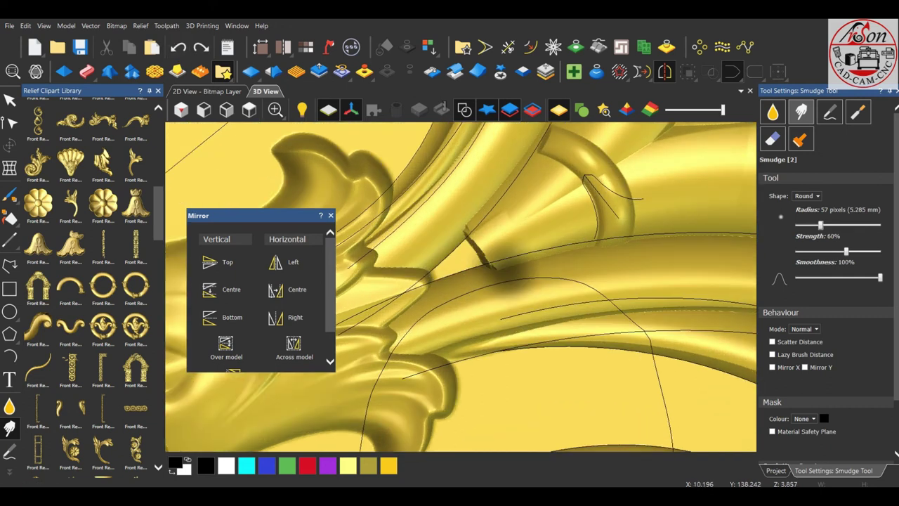
- Blend the notch surface into the surrounding relief, undoing the final touch-up stroke
scroll(449, 274, up, 3)
scroll(461, 286, down, 2)
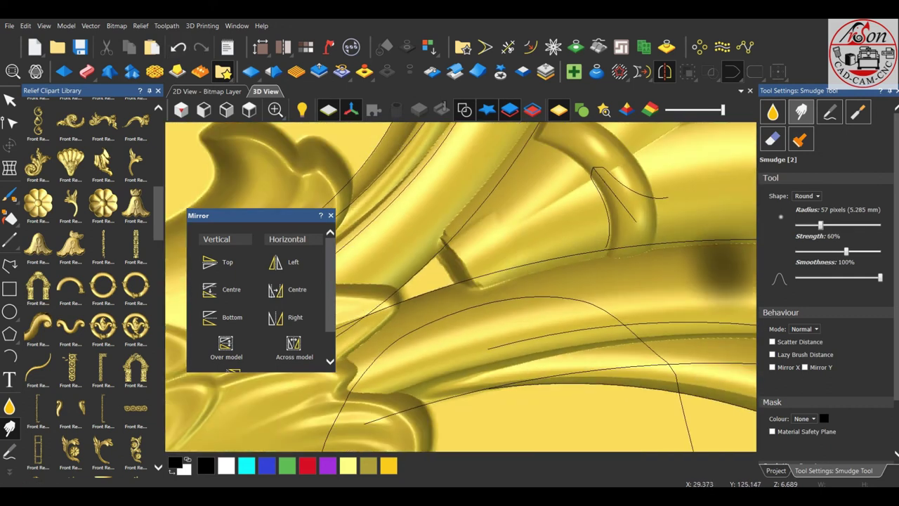
middle_drag(464, 281, 449, 266)
mouse_move(470, 253)
mouse_down()
mouse_move(400, 291)
mouse_move(485, 270)
mouse_up()
middle_drag(485, 271, 442, 295)
mouse_move(442, 295)
mouse_down()
mouse_move(436, 309)
mouse_move(411, 302)
mouse_move(418, 341)
mouse_up()
mouse_move(418, 341)
middle_down()
mouse_move(625, 311)
mouse_move(547, 226)
mouse_move(492, 238)
mouse_move(439, 232)
middle_up()
drag(439, 231, 434, 271)
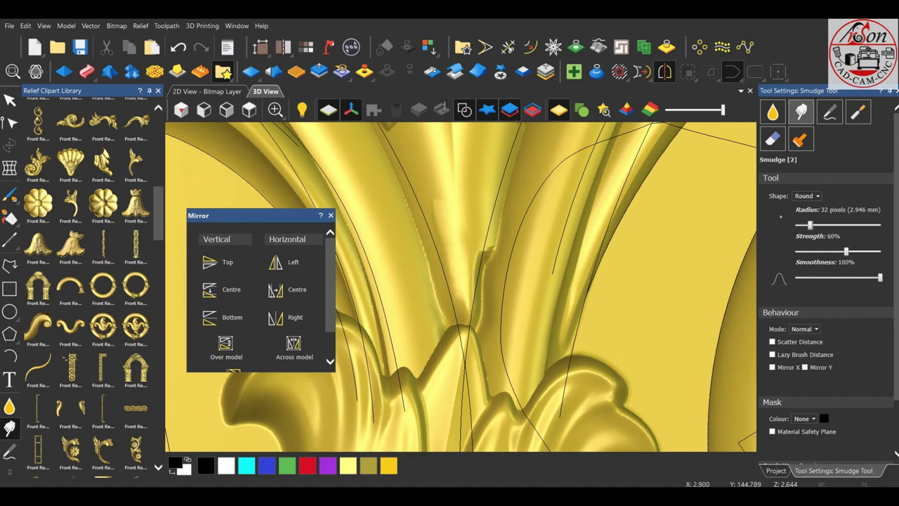
click(178, 47)
- Smooth the dark dent and the relief surface running down the fold
middle_drag(362, 263, 421, 281)
mouse_move(407, 218)
middle_down()
mouse_move(435, 232)
mouse_move(485, 204)
middle_up()
mouse_move(485, 206)
mouse_down()
mouse_move(491, 218)
mouse_move(484, 235)
mouse_up()
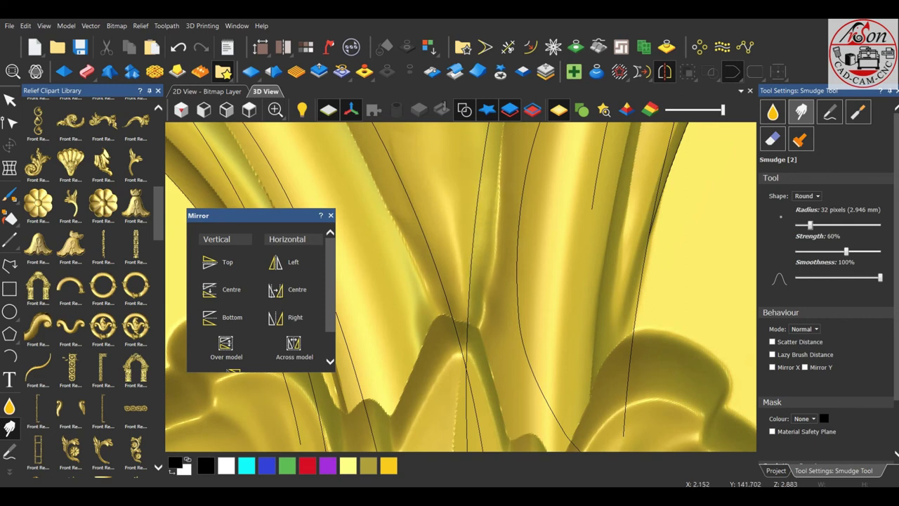
drag(477, 232, 486, 344)
scroll(429, 274, down, 2)
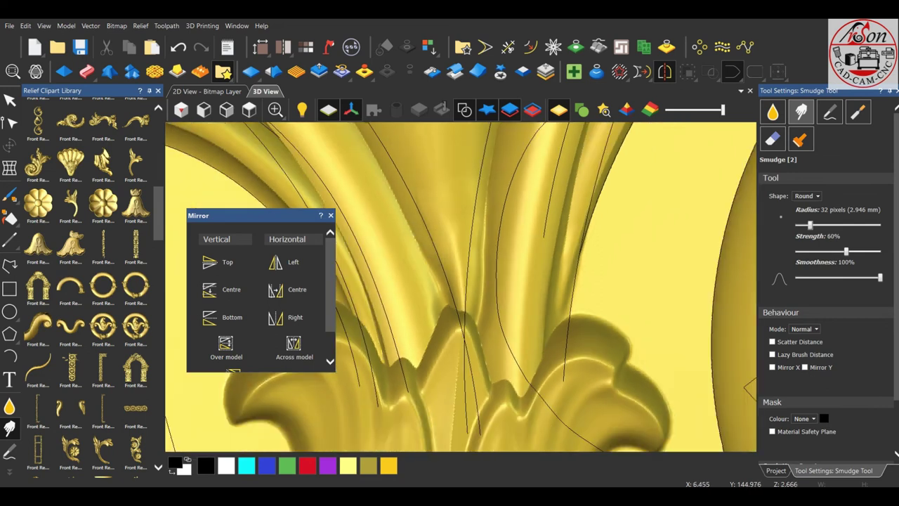
- Smooth the remaining bump and the rough spot beside the leaf, then check the carving
middle_drag(440, 298, 432, 221)
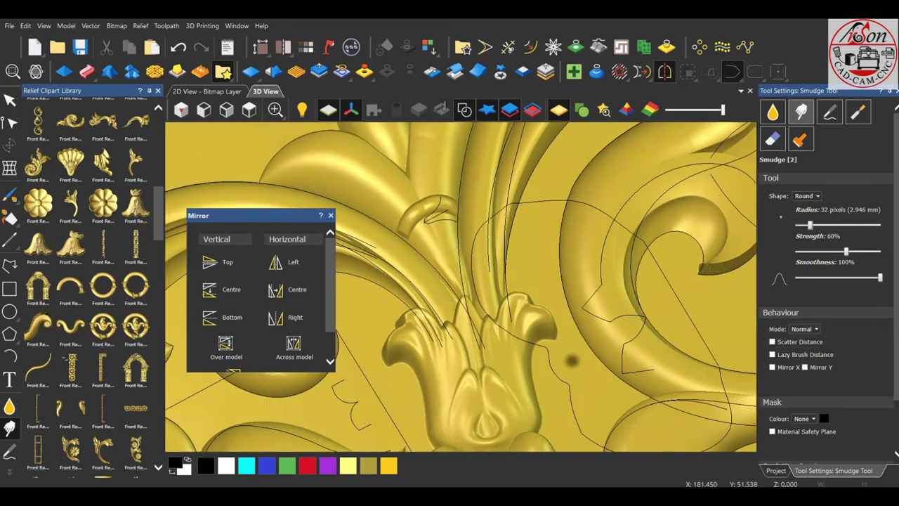
scroll(432, 219, up, 2)
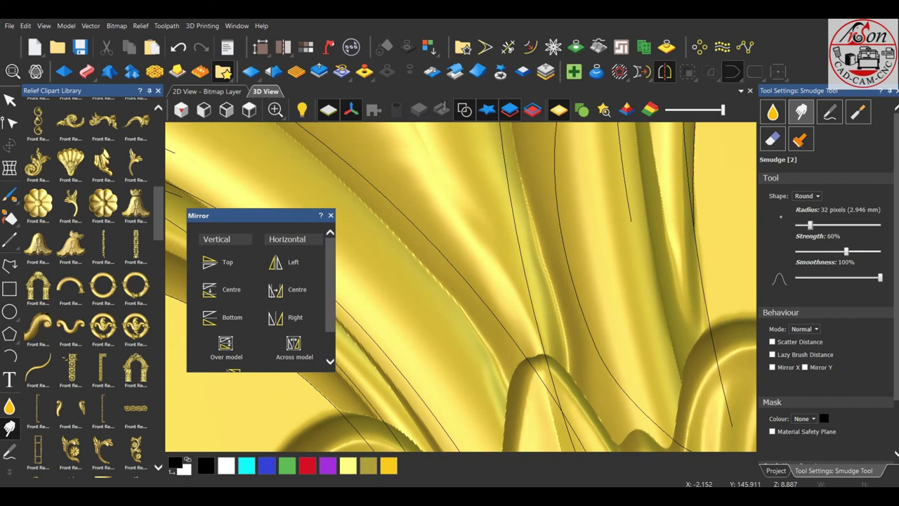
middle_drag(500, 414, 485, 379)
mouse_move(480, 330)
middle_down()
mouse_move(466, 309)
mouse_move(485, 279)
middle_up()
middle_drag(455, 182, 502, 262)
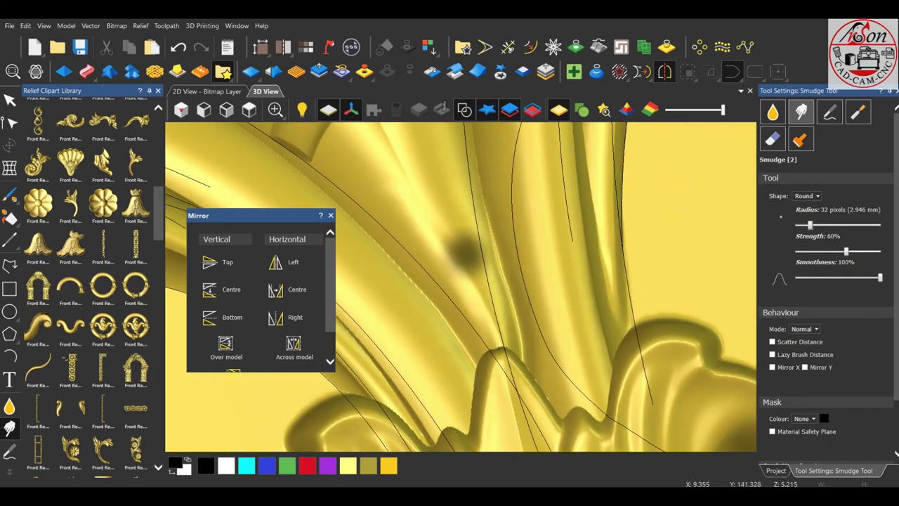
drag(458, 236, 452, 234)
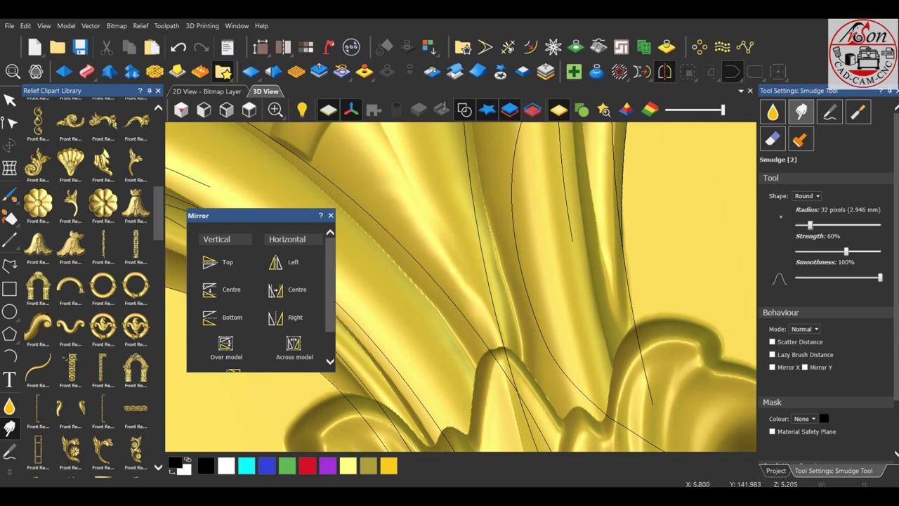
middle_drag(457, 246, 404, 225)
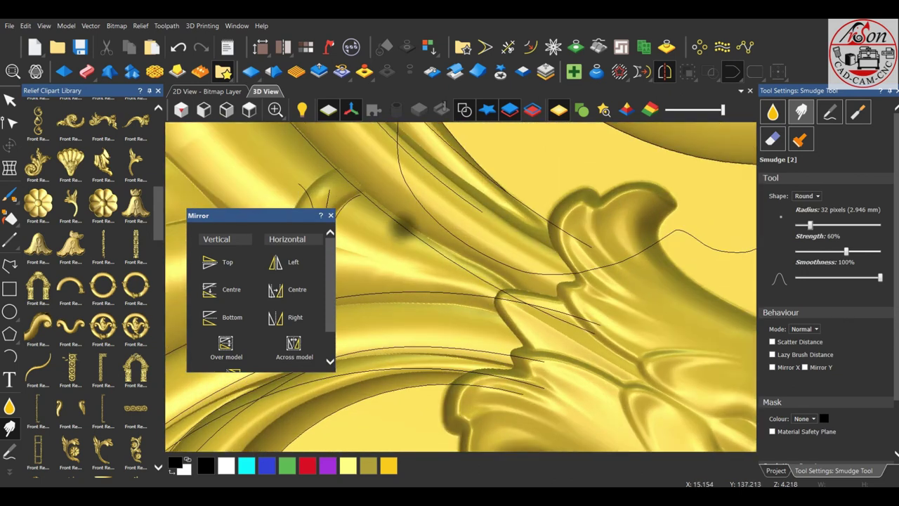
drag(404, 225, 391, 223)
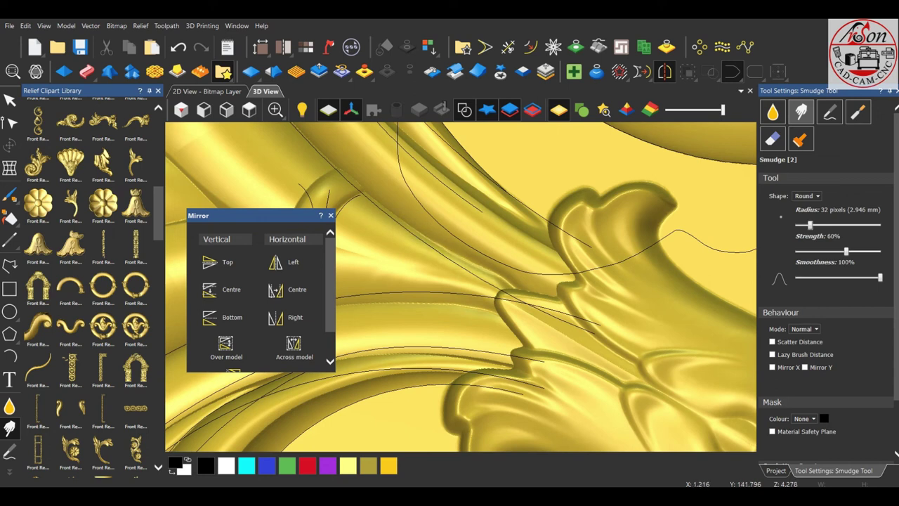
middle_drag(533, 304, 589, 200)
- Leave Smudge sculpting for the top-view project overview and select the left arc vector
key(Escape)
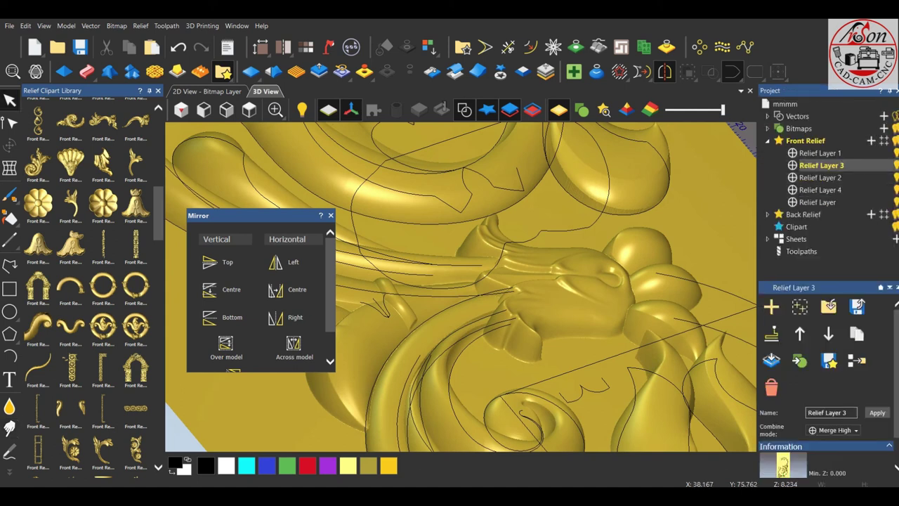
click(249, 109)
scroll(462, 198, up, 3)
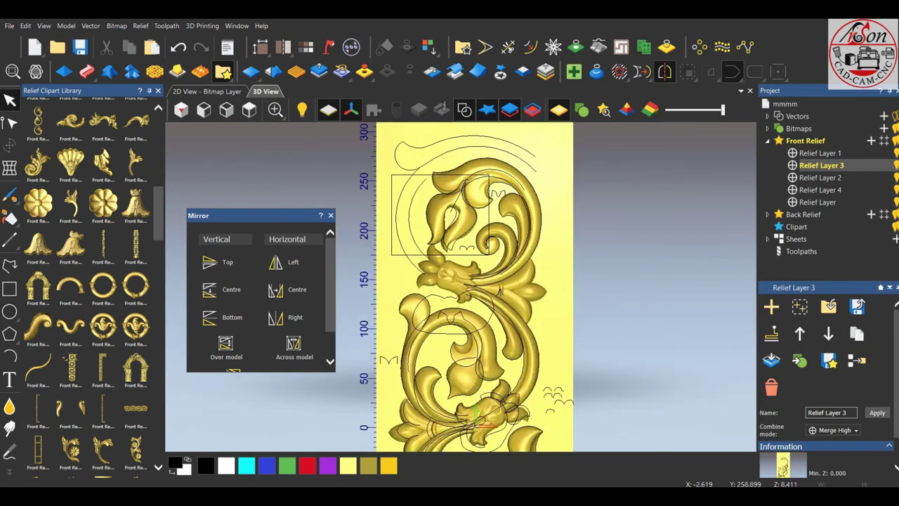
scroll(436, 239, down, 2)
scroll(413, 279, up, 2)
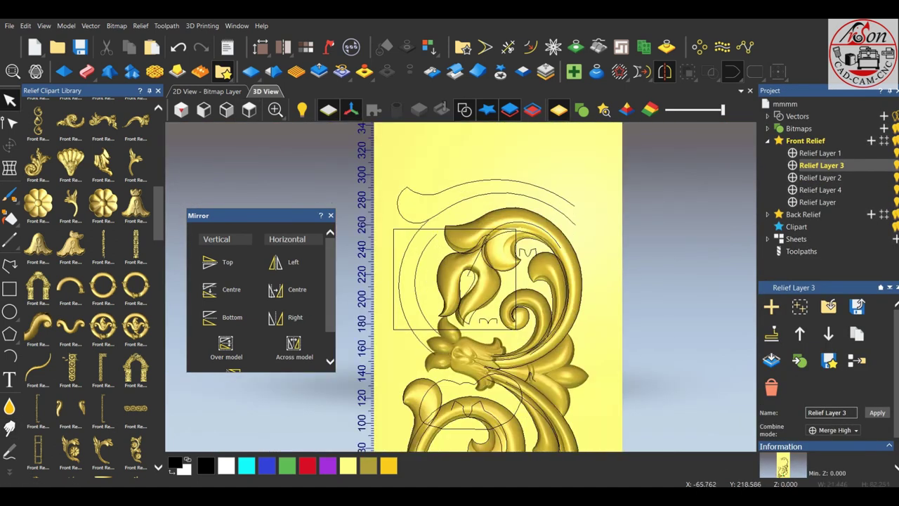
click(415, 278)
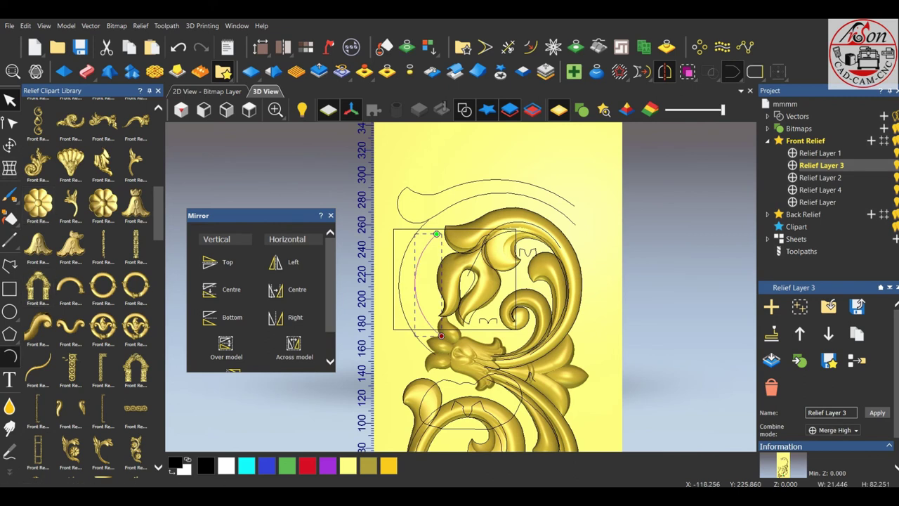
- Draw a Start-End-Point On Arc arc over the top scroll and extend it downward
click(9, 356)
scroll(481, 218, up, 3)
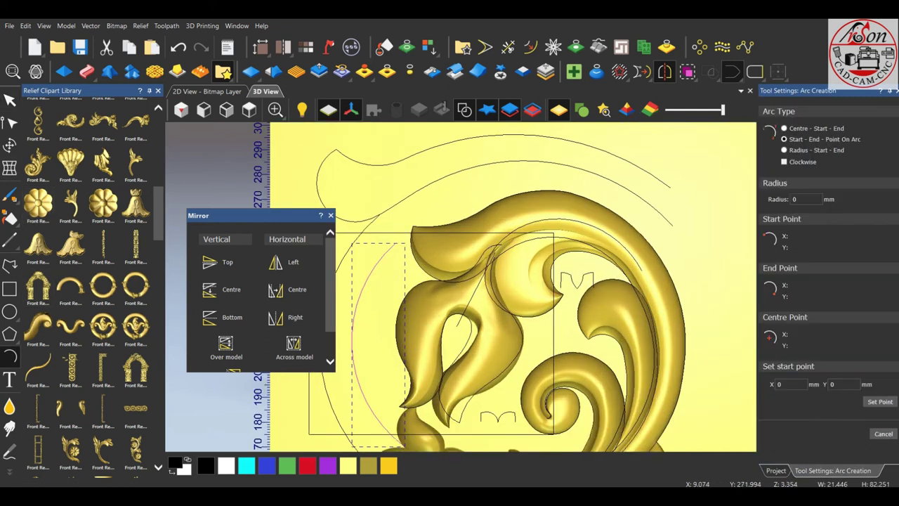
click(432, 226)
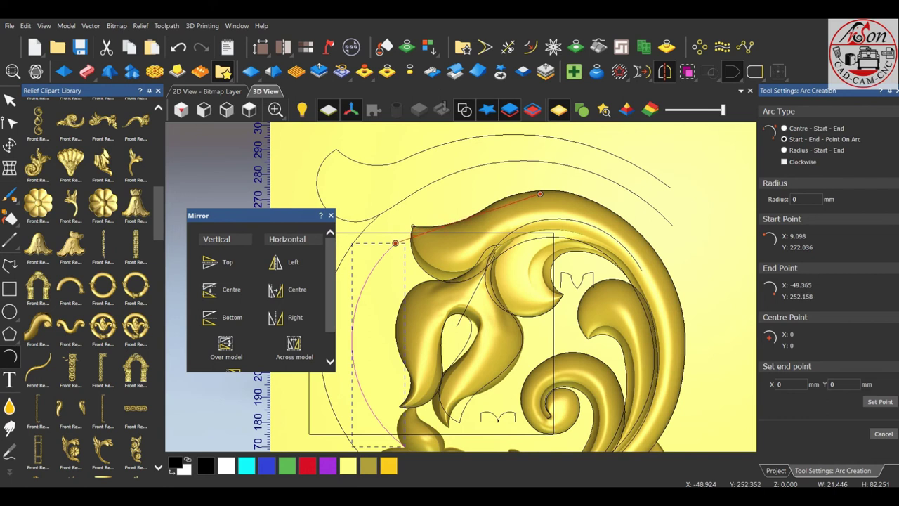
click(540, 193)
scroll(447, 201, up, 2)
scroll(446, 201, up, 1)
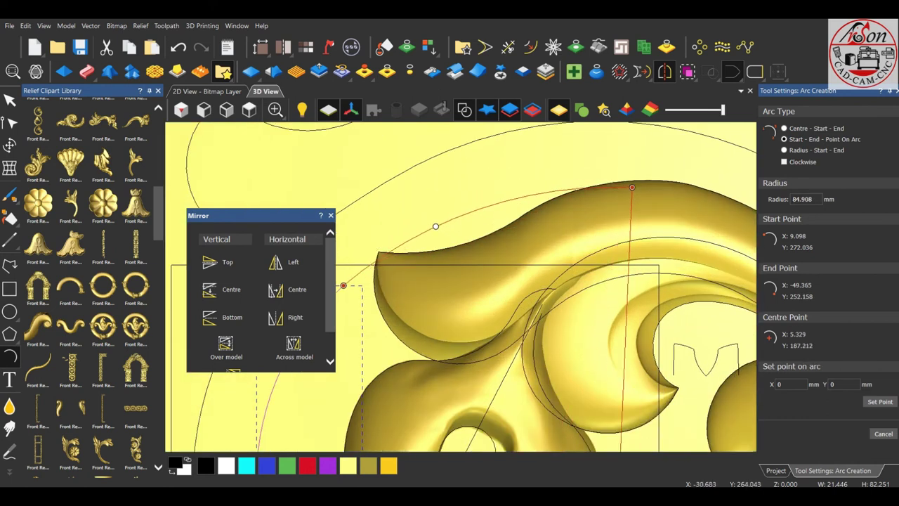
click(632, 187)
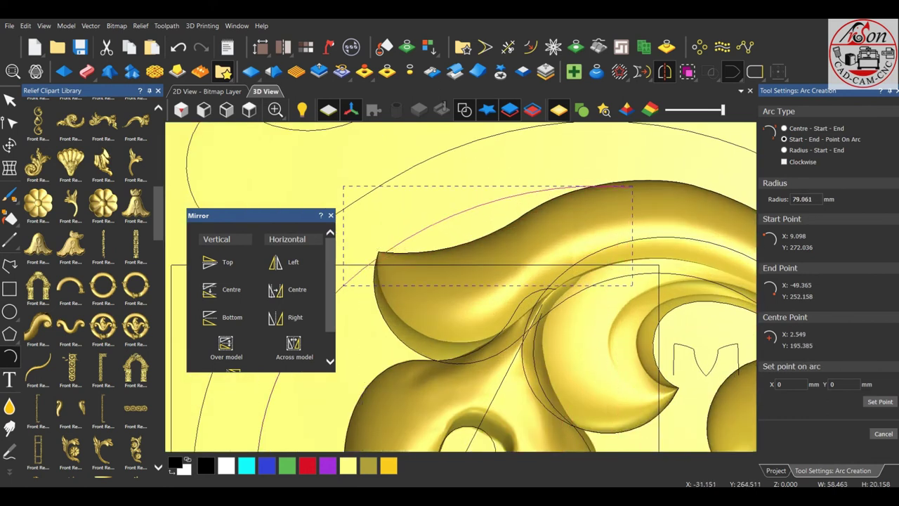
scroll(633, 188, down, 1)
scroll(632, 188, down, 1)
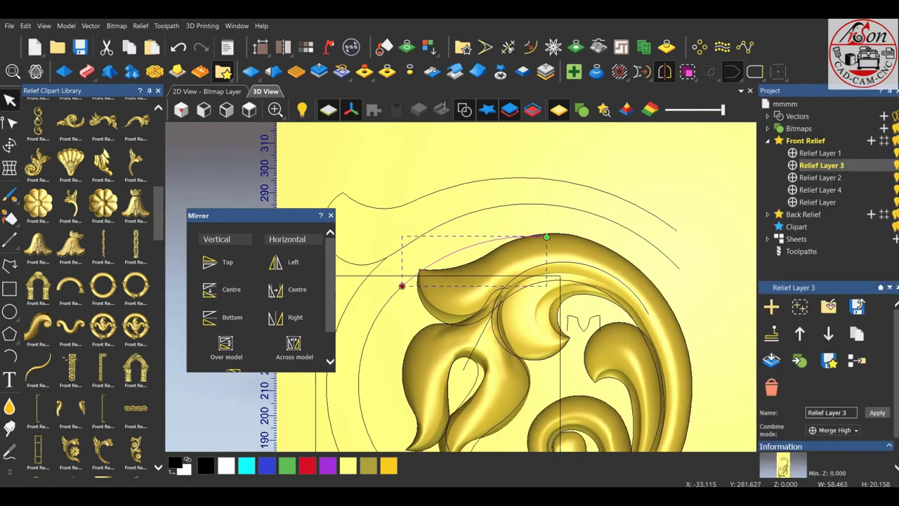
scroll(545, 233, down, 2)
scroll(545, 233, up, 1)
drag(452, 264, 458, 385)
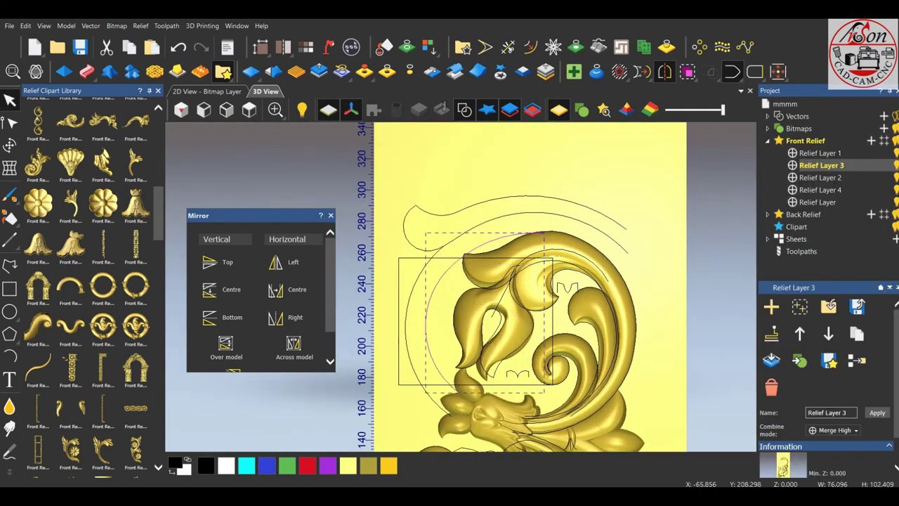
- Envelope-distort the top curl curve, pulling its right corners in and bowing the right edge
scroll(467, 281, down, 2)
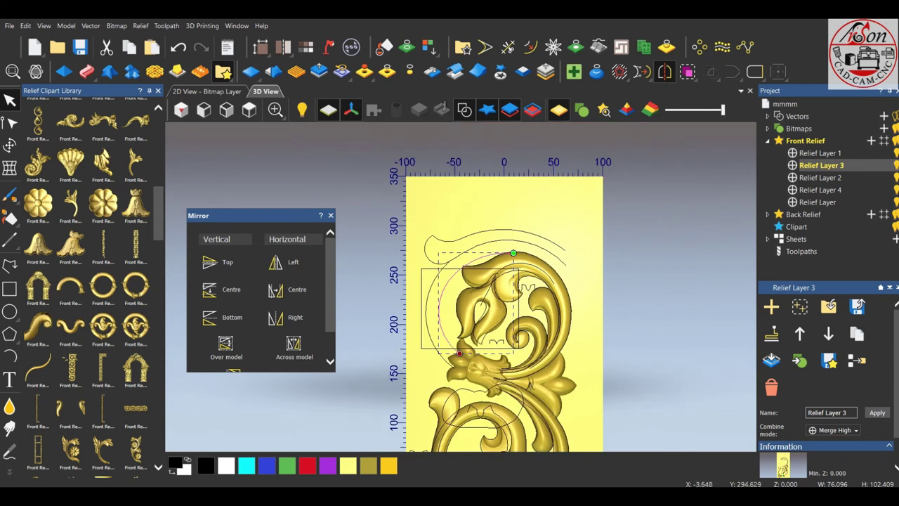
scroll(430, 254, up, 2)
scroll(587, 262, up, 1)
click(426, 144)
scroll(461, 302, down, 3)
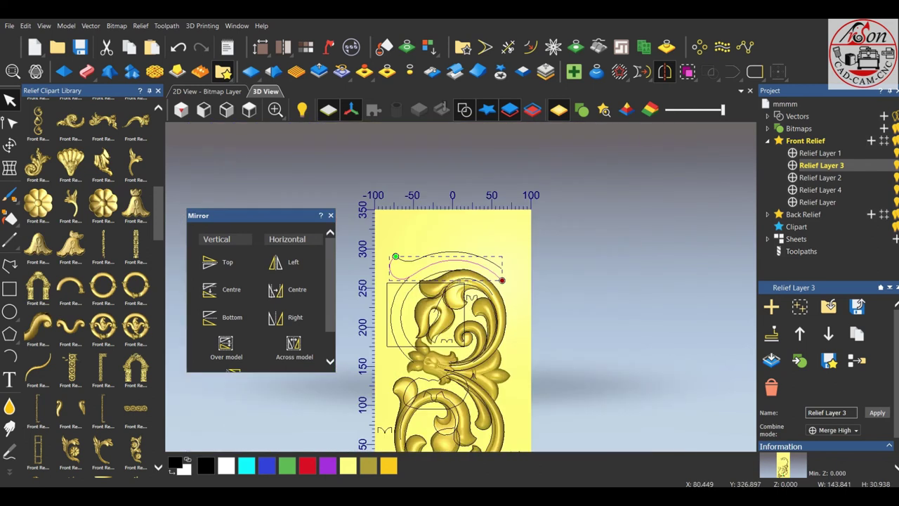
scroll(491, 277, up, 2)
scroll(492, 277, up, 2)
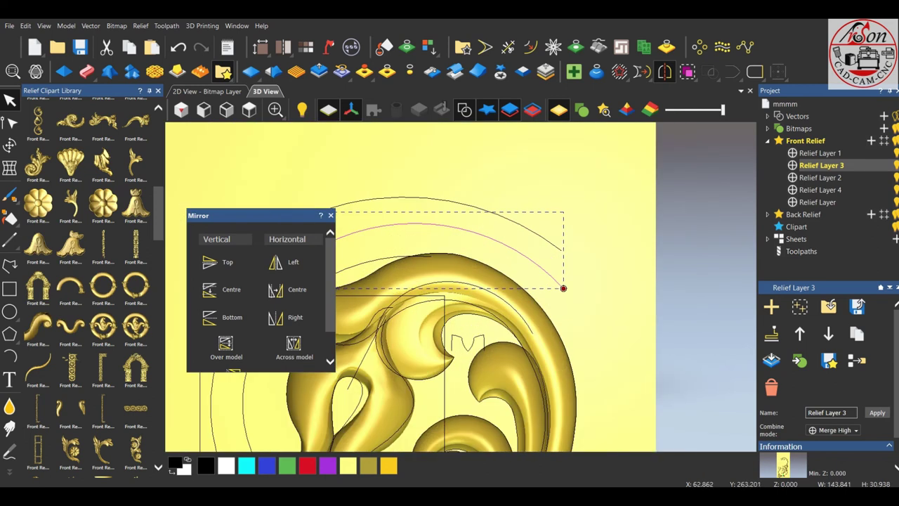
scroll(500, 254, down, 4)
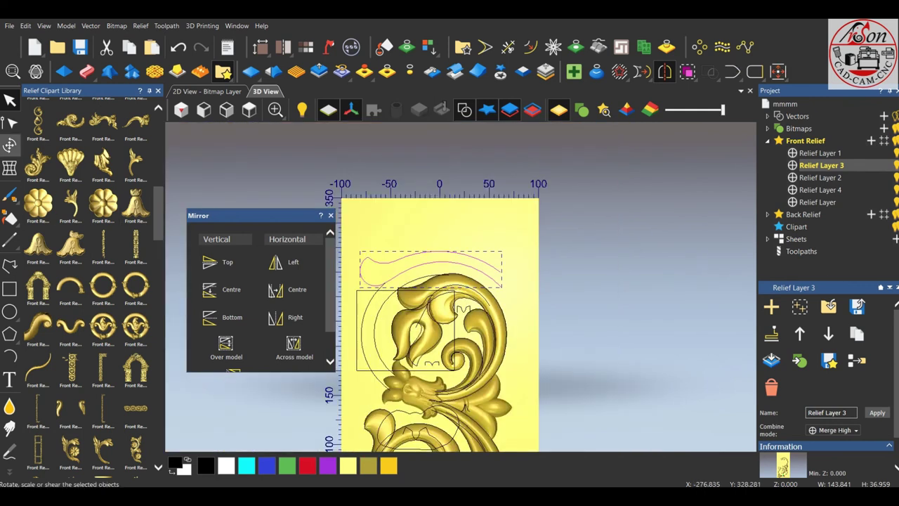
click(9, 168)
scroll(540, 292, up, 2)
drag(511, 292, 486, 328)
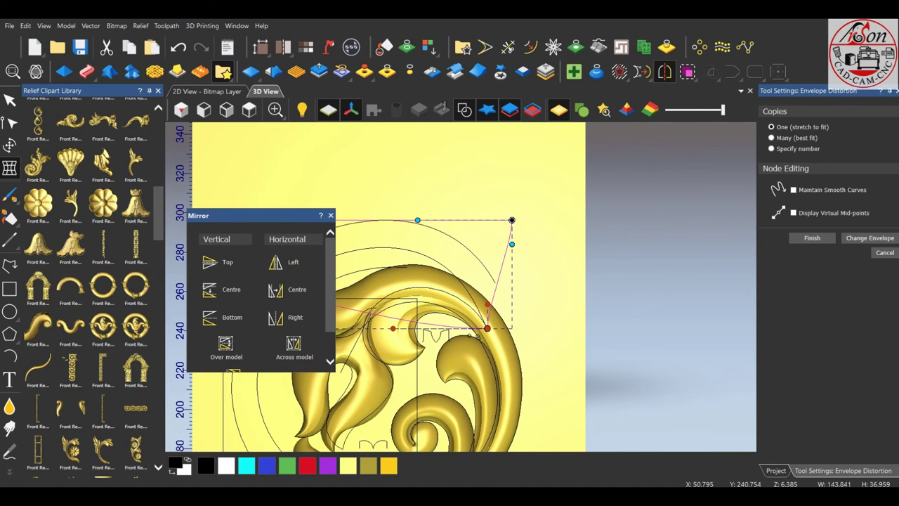
drag(511, 220, 488, 253)
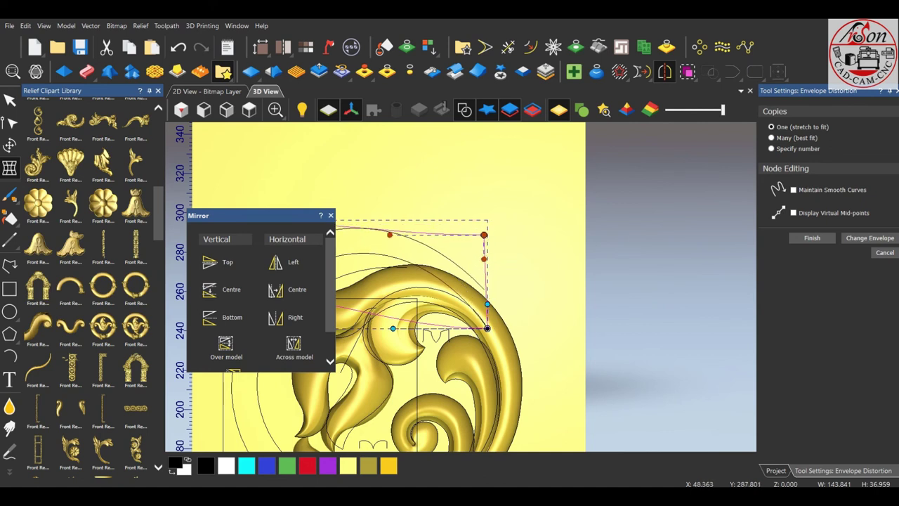
scroll(492, 274, up, 3)
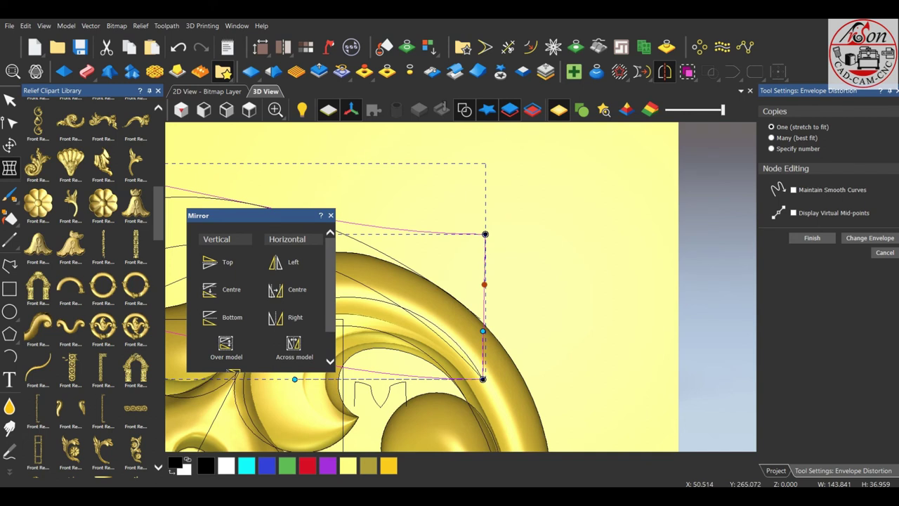
drag(484, 285, 476, 287)
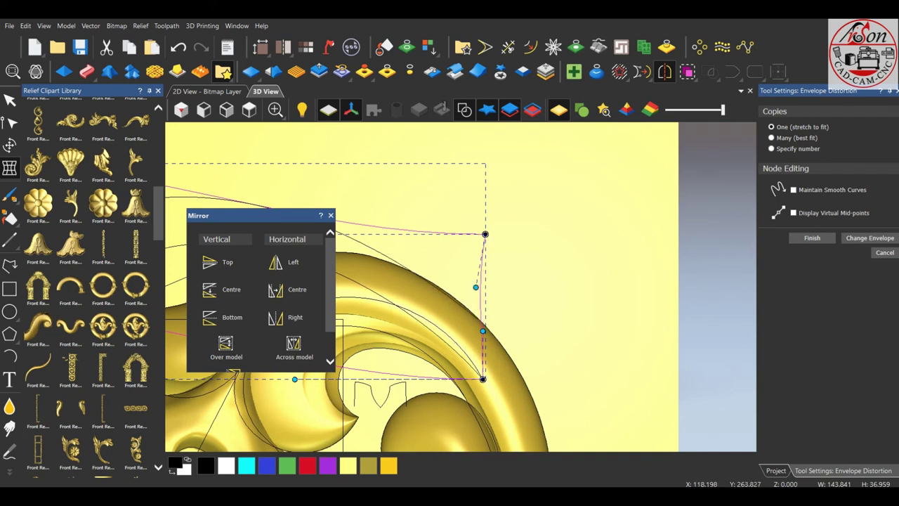
click(812, 238)
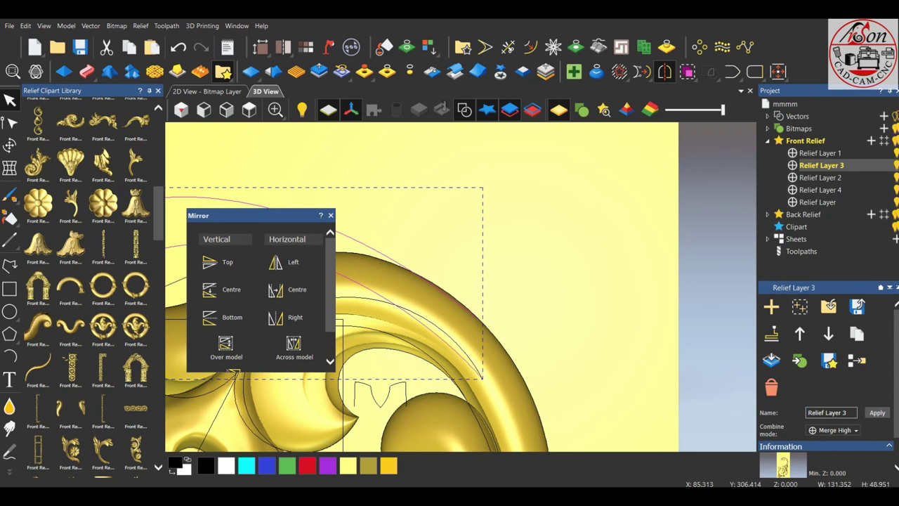
scroll(429, 238, down, 5)
scroll(560, 281, up, 3)
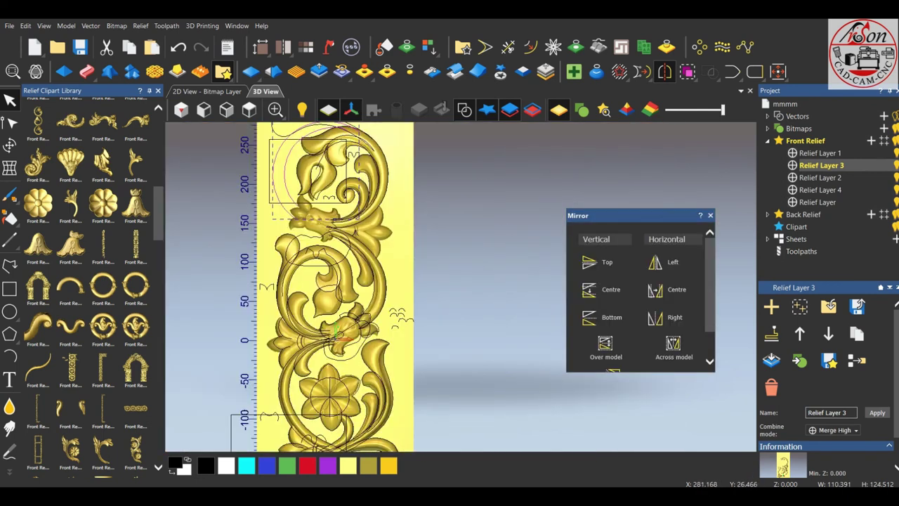
- Start a Two Rail Sweep along the top scroll rails, tilting the view to inspect
click(86, 70)
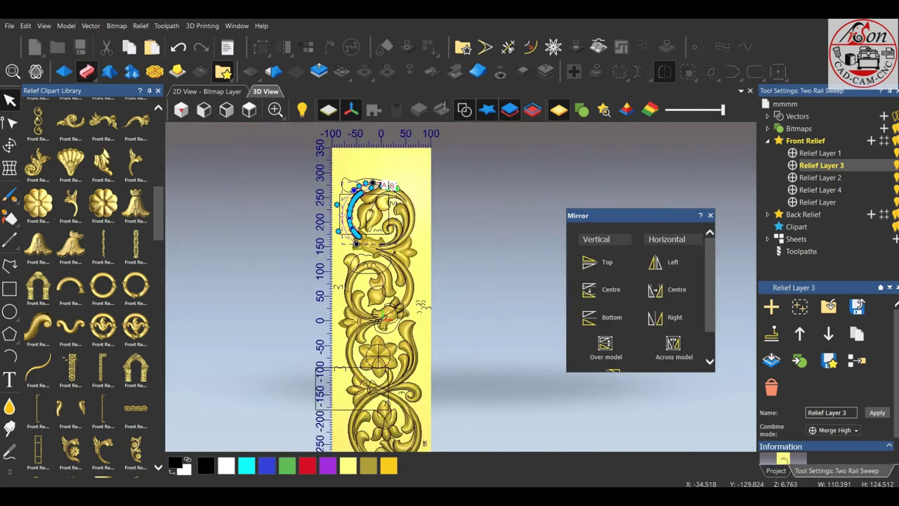
scroll(421, 271, up, 4)
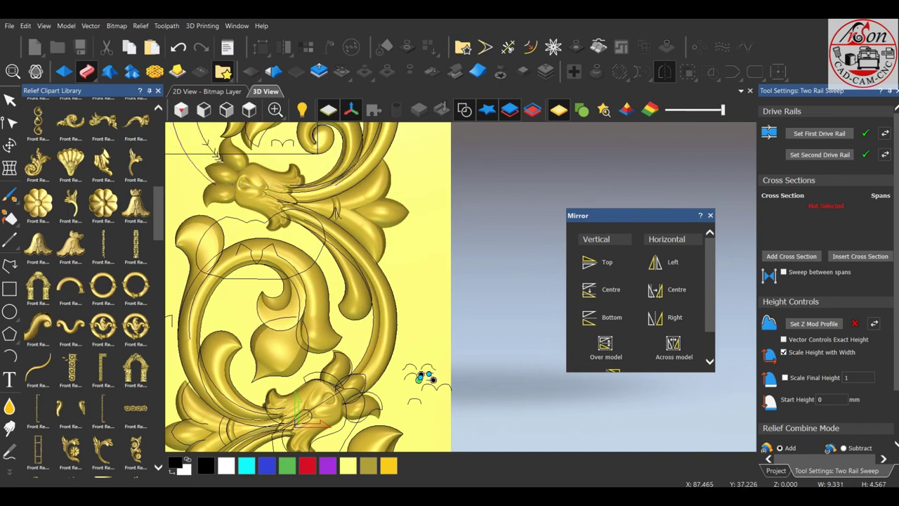
scroll(425, 377, up, 2)
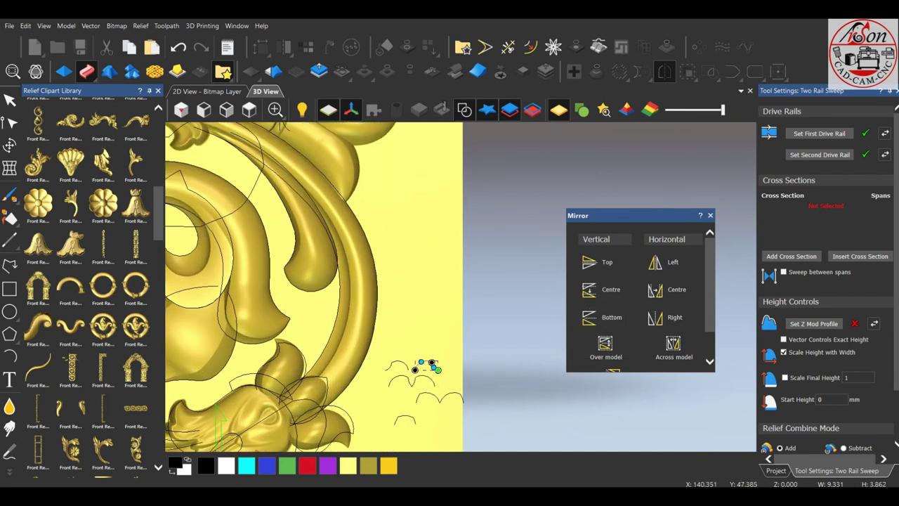
scroll(422, 365, down, 5)
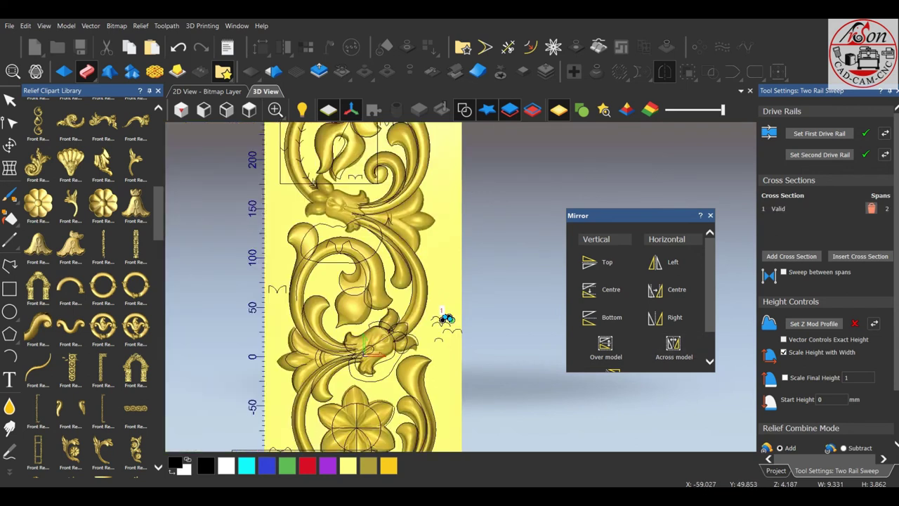
scroll(450, 310, down, 2)
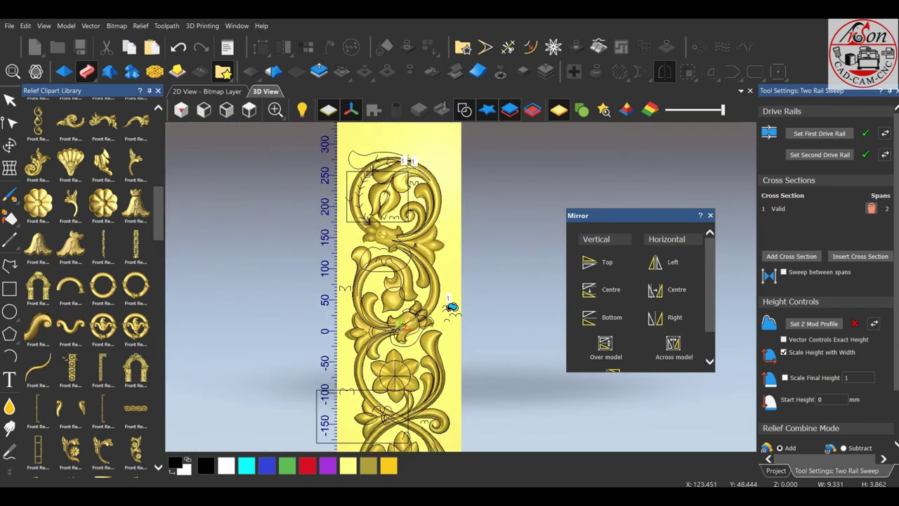
scroll(450, 307, up, 1)
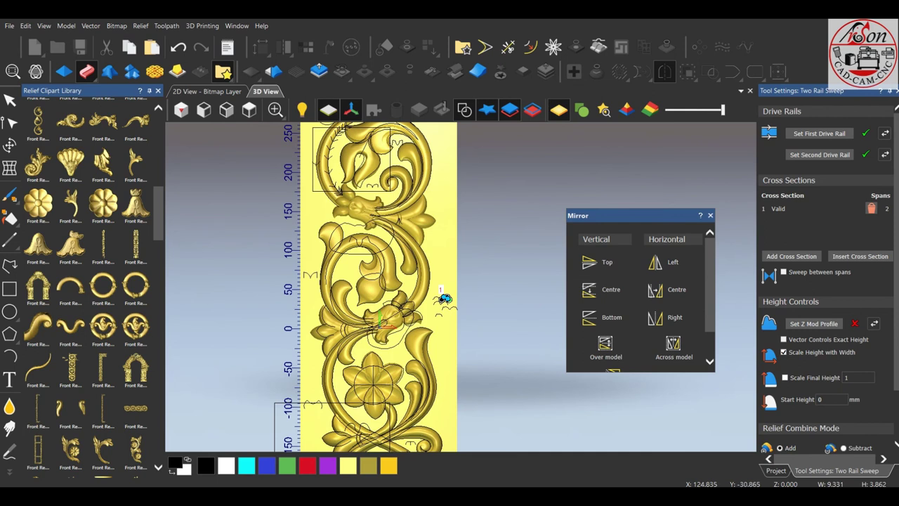
scroll(444, 299, down, 3)
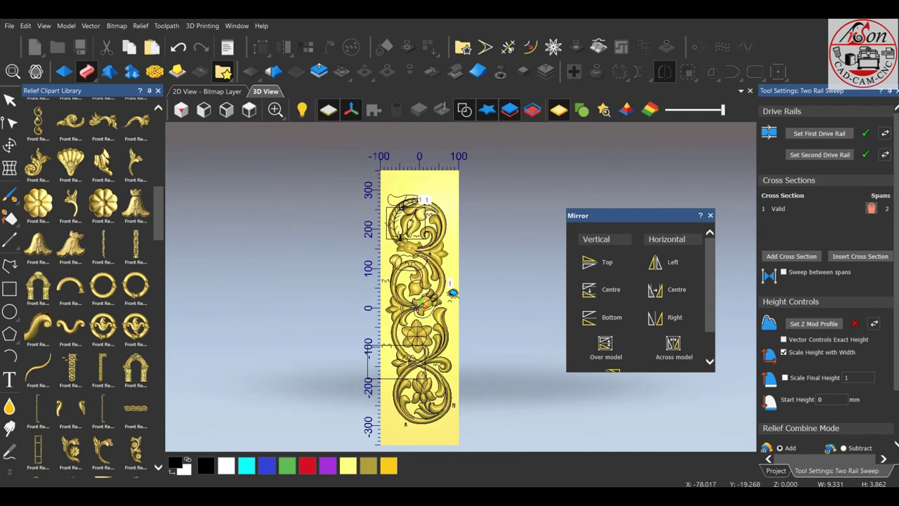
scroll(381, 431, up, 3)
scroll(372, 448, up, 3)
scroll(373, 448, down, 2)
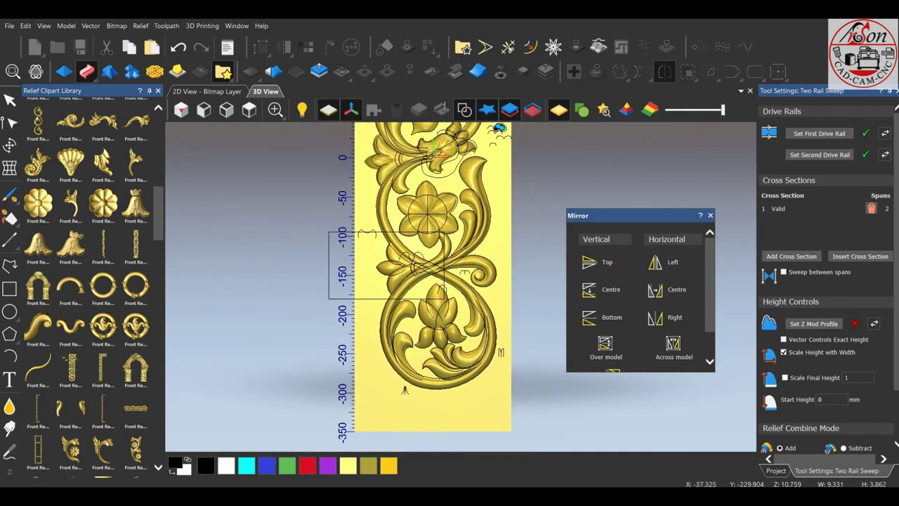
scroll(490, 162, down, 2)
scroll(480, 201, down, 1)
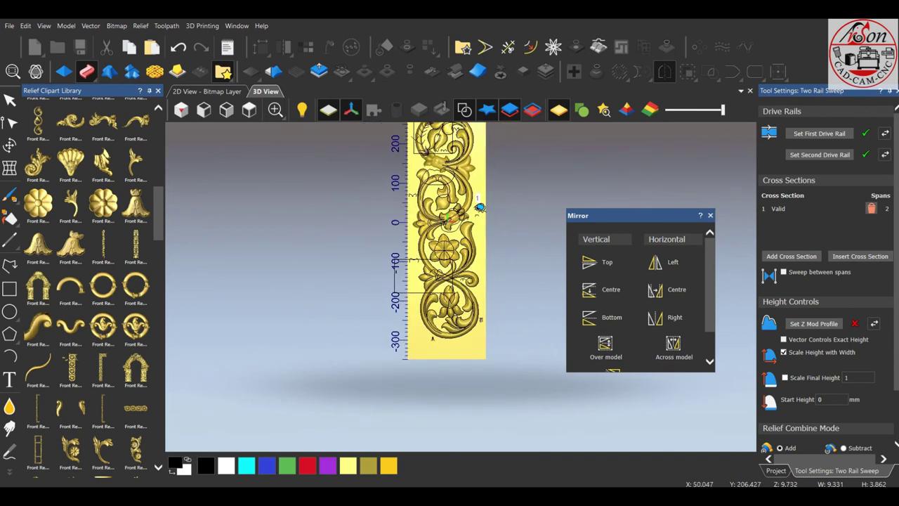
scroll(472, 274, up, 2)
scroll(502, 330, up, 1)
scroll(506, 336, down, 2)
scroll(511, 397, up, 2)
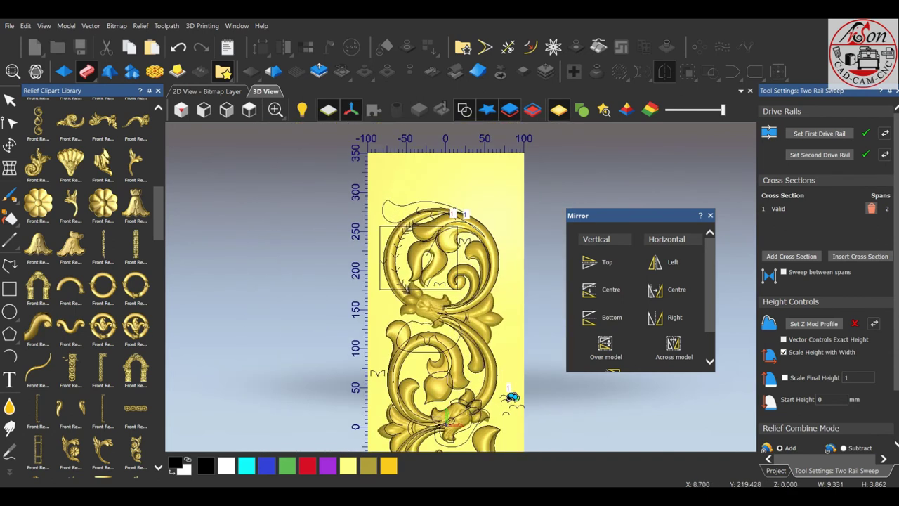
scroll(511, 396, up, 2)
scroll(511, 396, up, 1)
scroll(435, 338, down, 1)
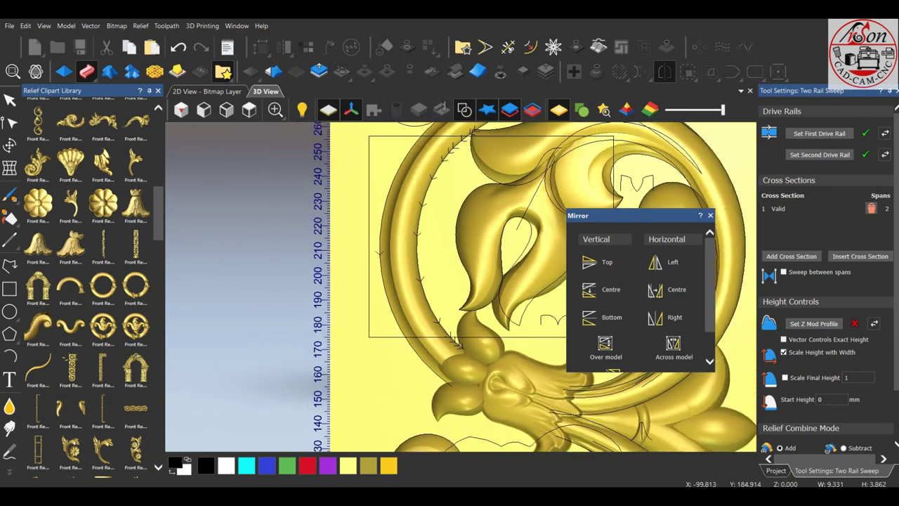
scroll(380, 295, down, 1)
scroll(590, 441, down, 2)
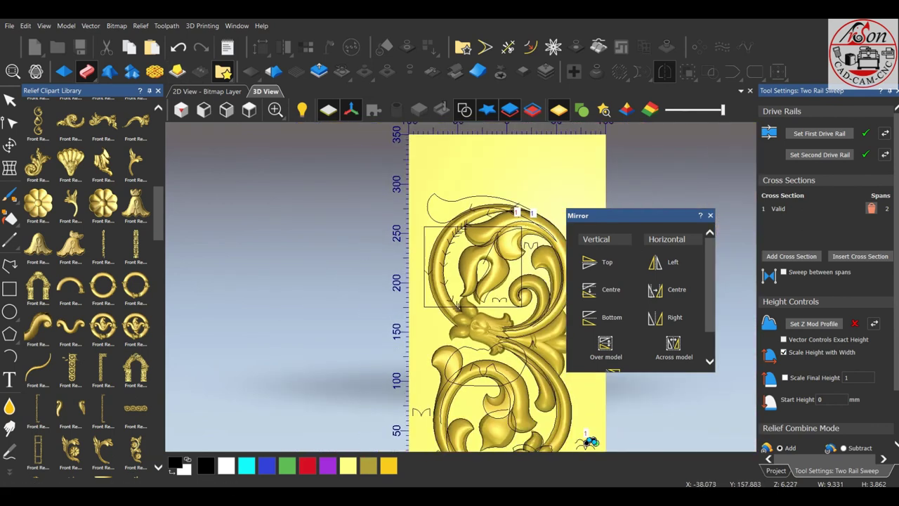
drag(590, 441, 743, 361)
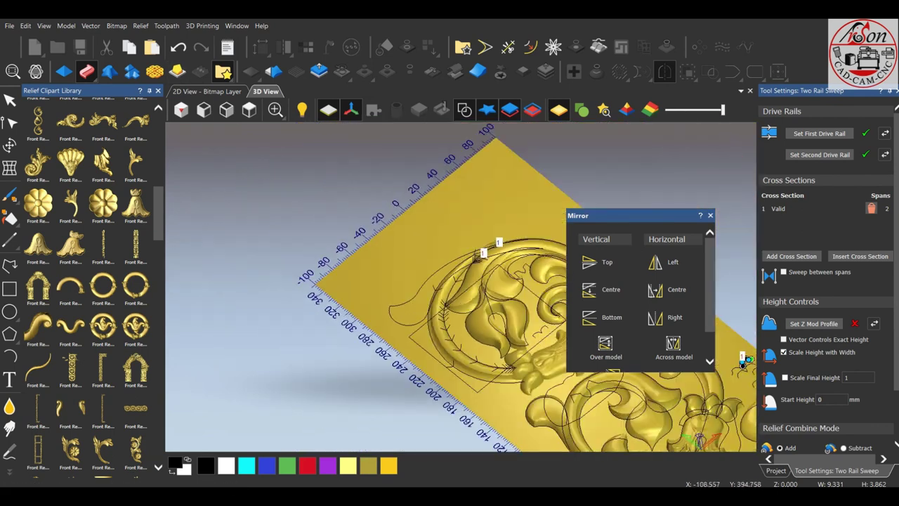
scroll(743, 361, down, 1)
scroll(743, 362, up, 1)
scroll(743, 361, up, 1)
scroll(744, 362, up, 1)
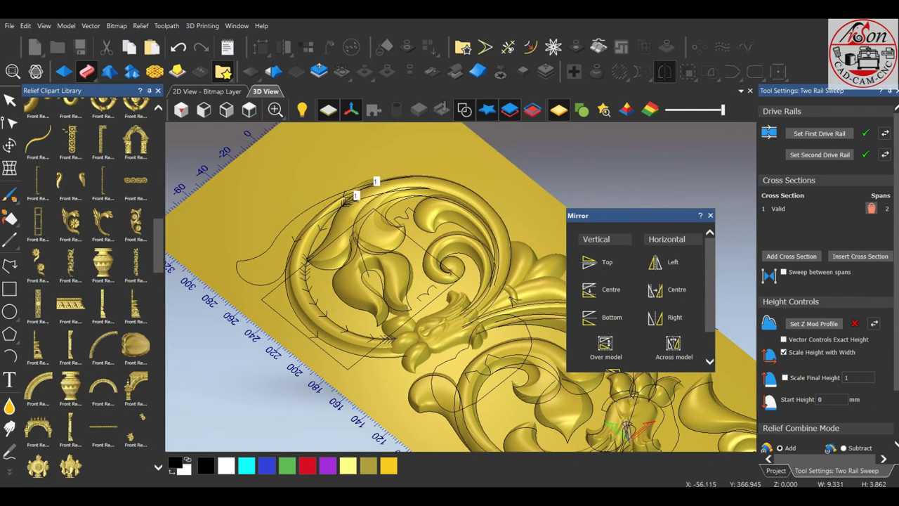
scroll(624, 441, down, 2)
scroll(624, 441, up, 1)
scroll(623, 441, up, 1)
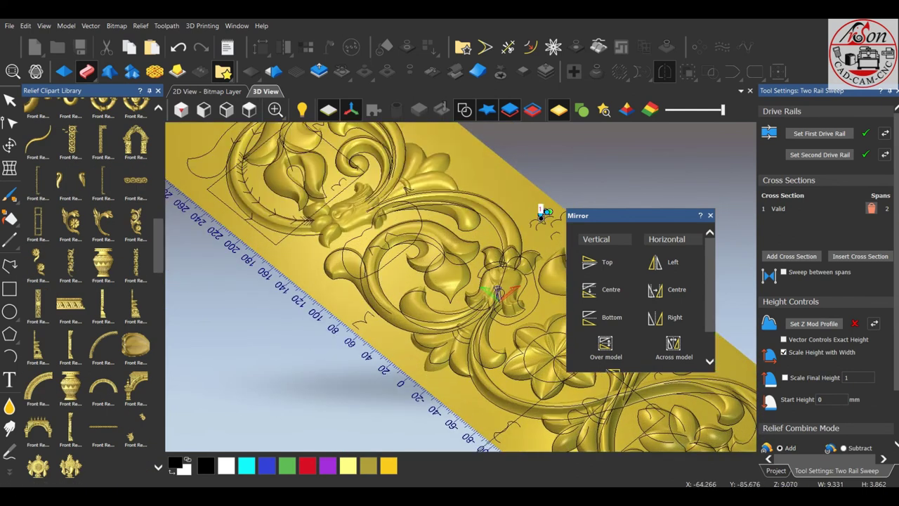
scroll(623, 441, up, 1)
scroll(624, 441, up, 1)
scroll(623, 442, up, 2)
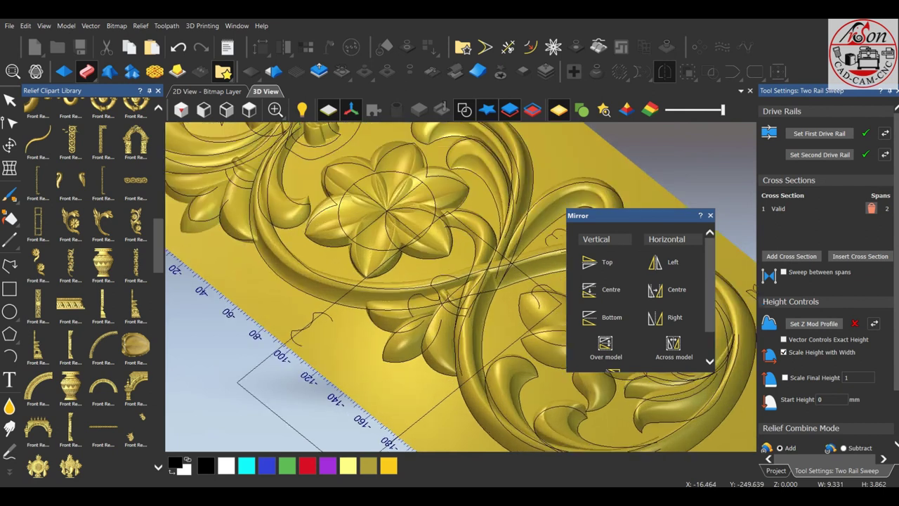
scroll(457, 278, down, 1)
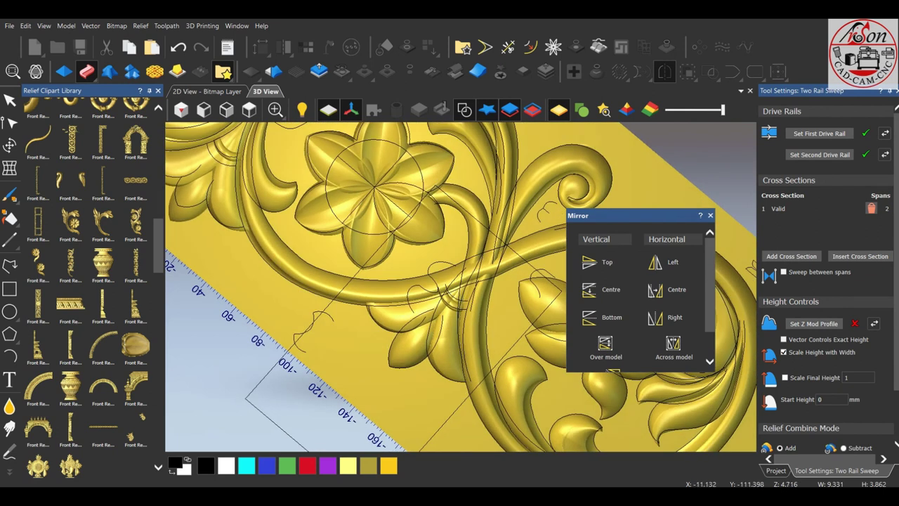
scroll(458, 278, down, 1)
scroll(458, 278, down, 1)
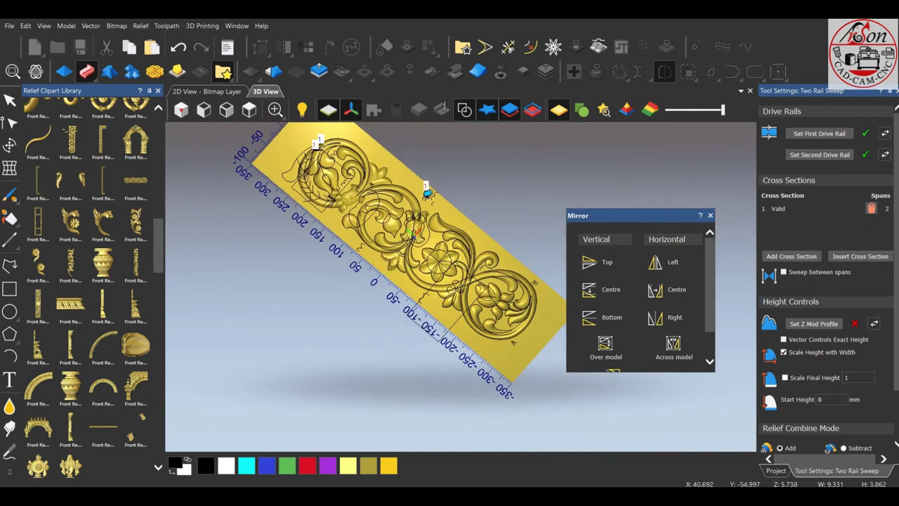
scroll(457, 278, up, 1)
scroll(457, 278, up, 1)
scroll(457, 278, down, 1)
scroll(351, 197, up, 1)
scroll(351, 197, up, 1)
scroll(352, 197, up, 1)
scroll(351, 196, up, 1)
scroll(450, 281, down, 1)
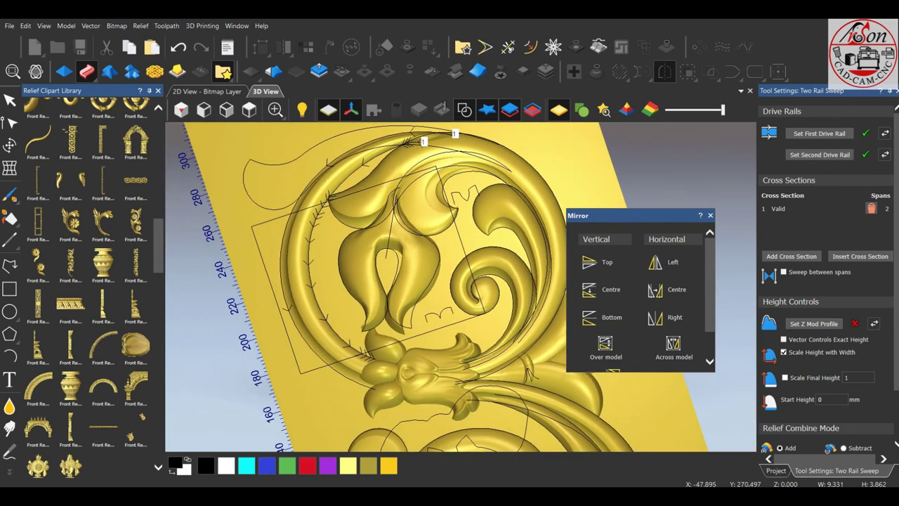
scroll(450, 281, down, 2)
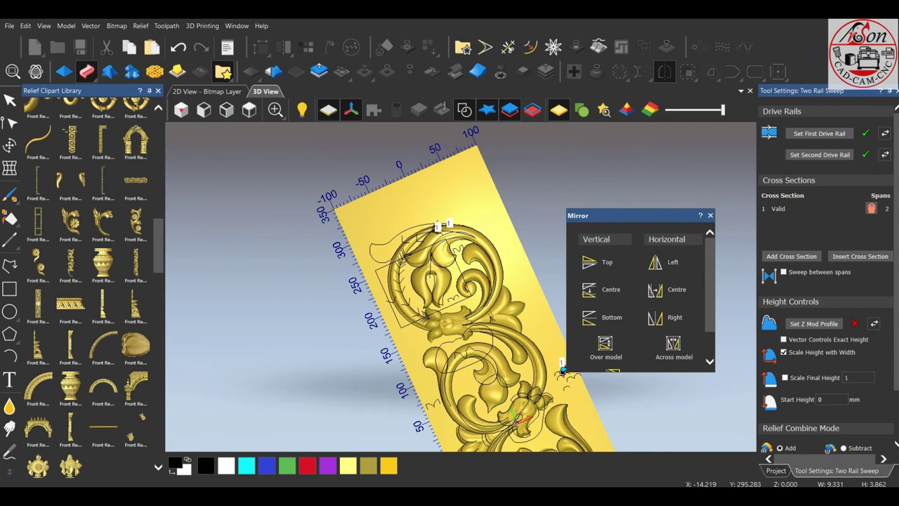
scroll(561, 370, down, 1)
scroll(534, 358, down, 1)
scroll(466, 291, up, 2)
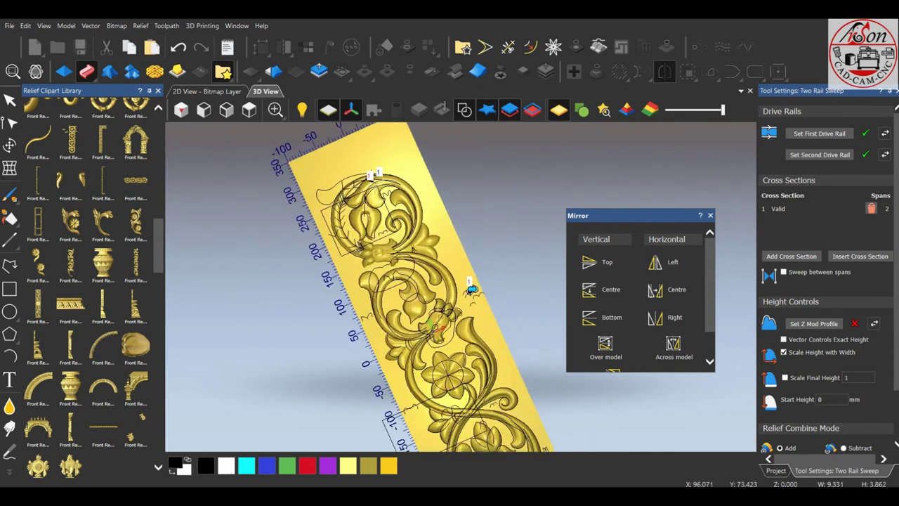
scroll(457, 328, up, 2)
- Pick the small arc profile beside the strip as the sweep's cross-section
click(420, 341)
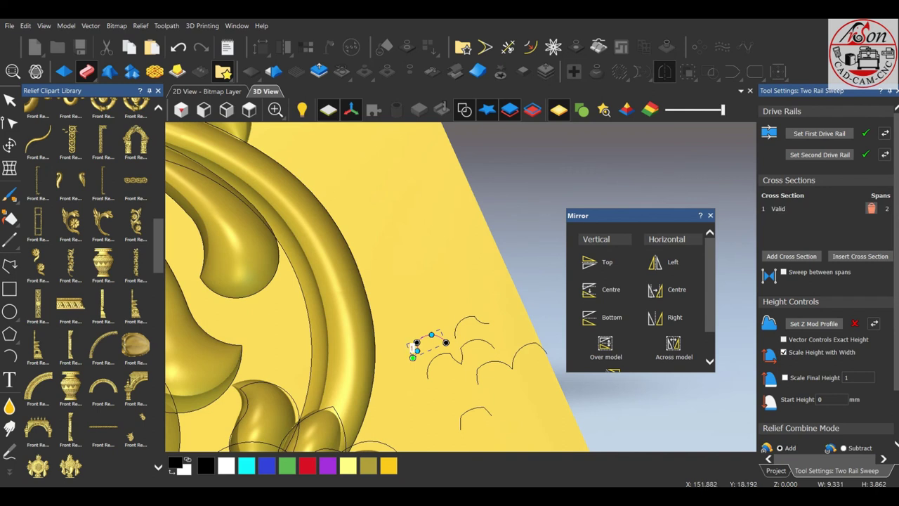
scroll(443, 323, down, 3)
scroll(533, 365, up, 2)
scroll(590, 428, up, 1)
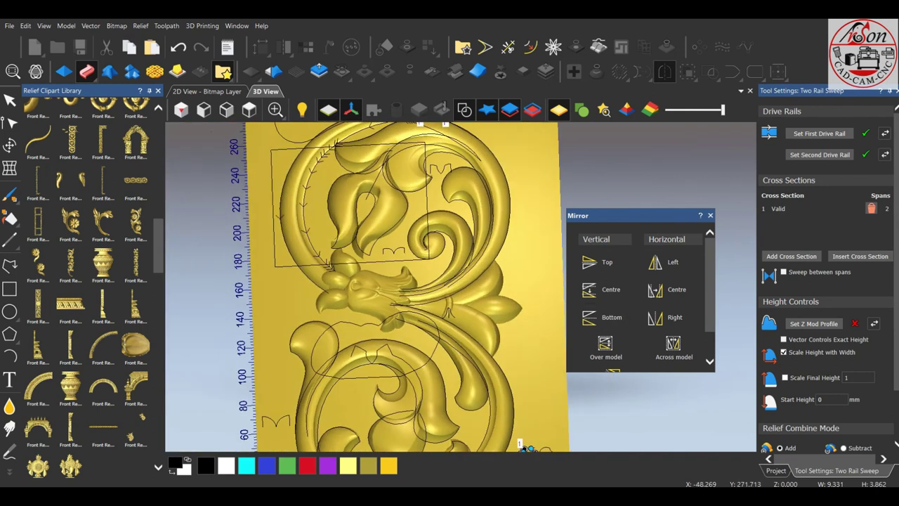
scroll(485, 437, down, 1)
scroll(467, 168, up, 2)
scroll(467, 169, up, 2)
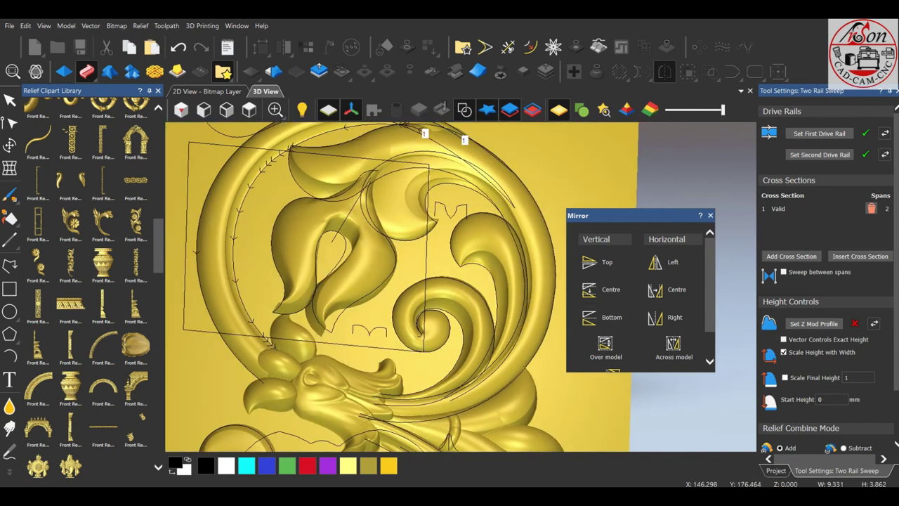
scroll(828, 281, down, 2)
- Set Relief Combine Mode to Merge High and close the sweep settings
click(780, 413)
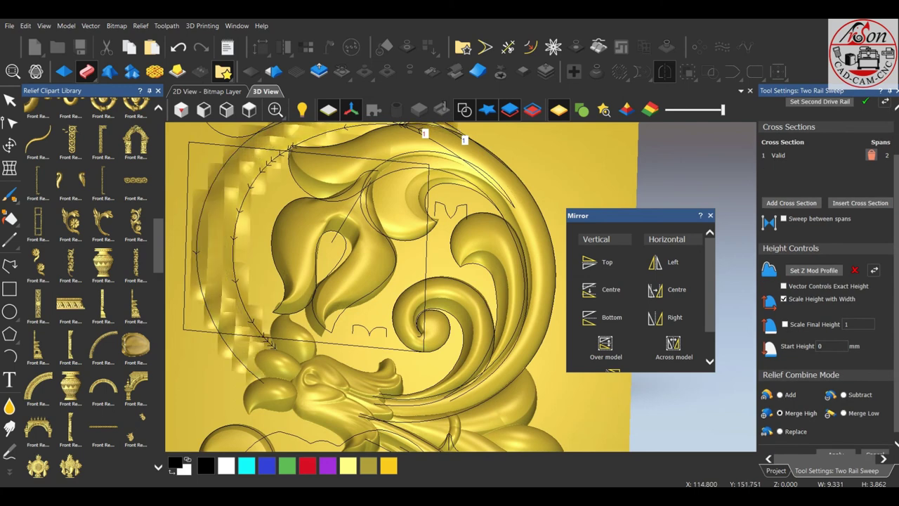
scroll(352, 210, down, 3)
scroll(351, 210, up, 3)
scroll(351, 211, up, 1)
scroll(351, 211, up, 1)
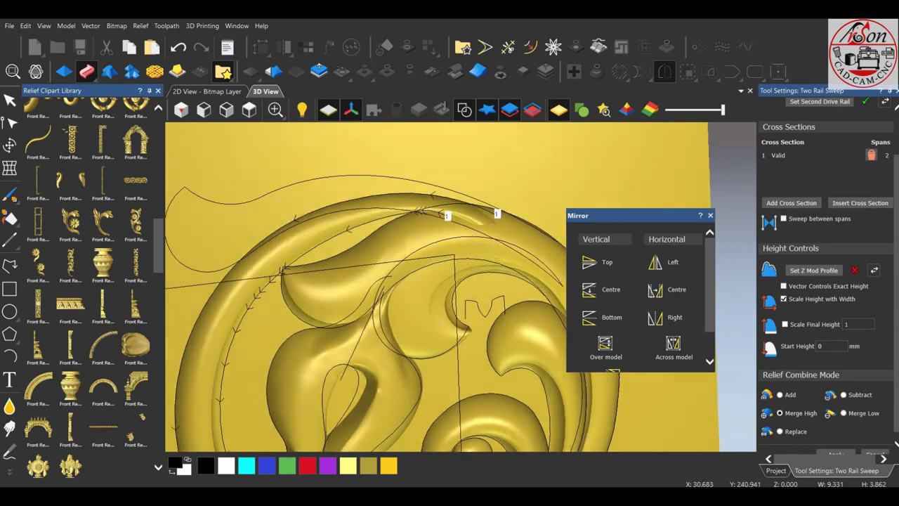
scroll(460, 288, down, 1)
scroll(461, 288, down, 1)
scroll(461, 288, down, 2)
scroll(460, 288, up, 3)
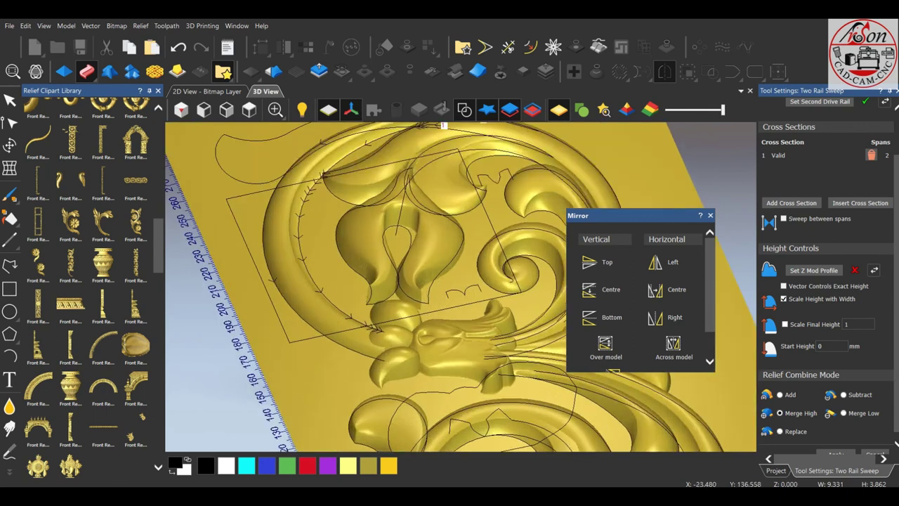
scroll(449, 295, up, 1)
scroll(450, 295, up, 1)
scroll(828, 317, down, 1)
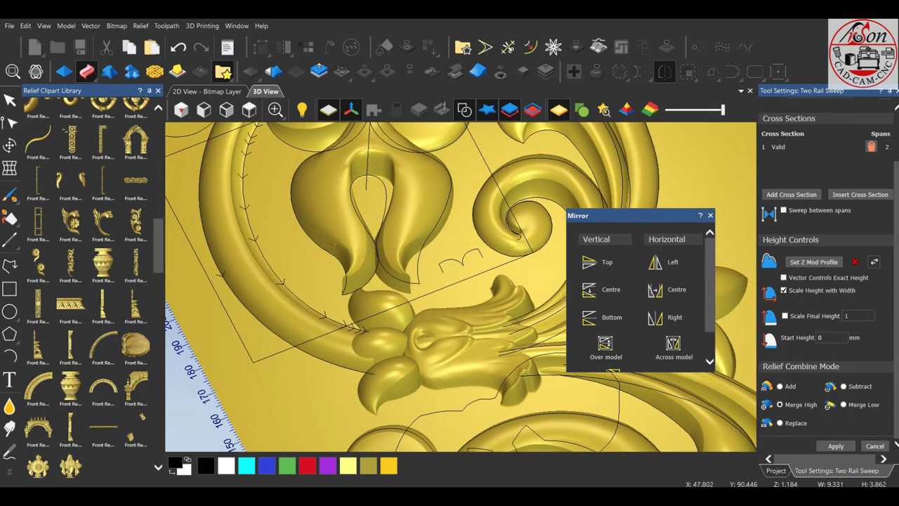
key(Escape)
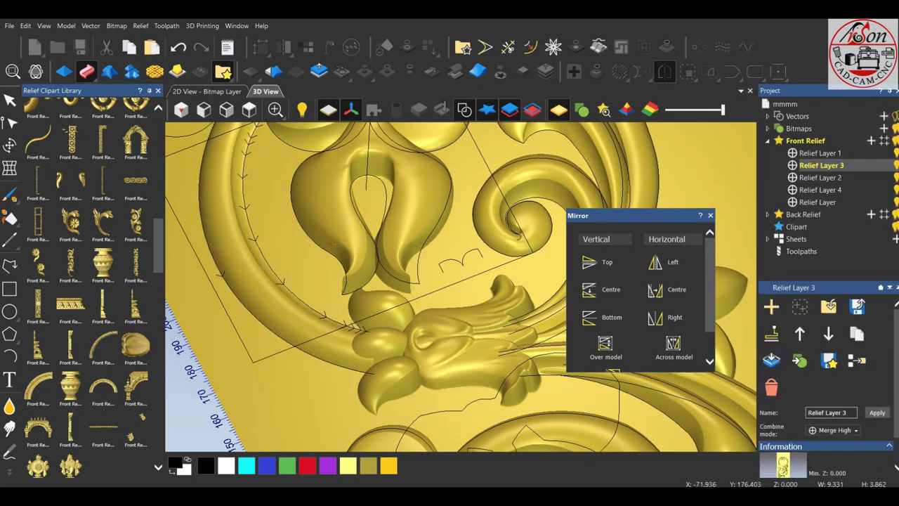
- Erase-sculpt the relief to soften it around the lower leaf junction
scroll(450, 295, down, 2)
scroll(450, 295, down, 1)
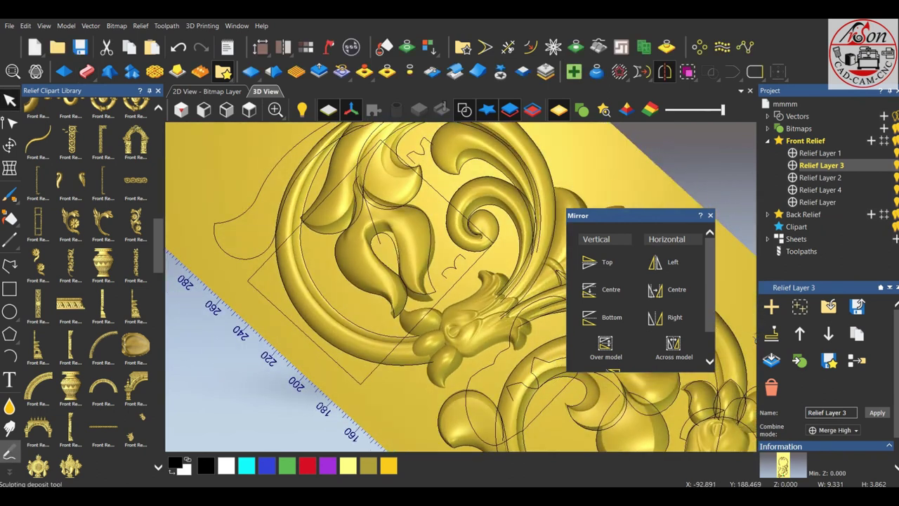
click(10, 428)
scroll(450, 316, up, 3)
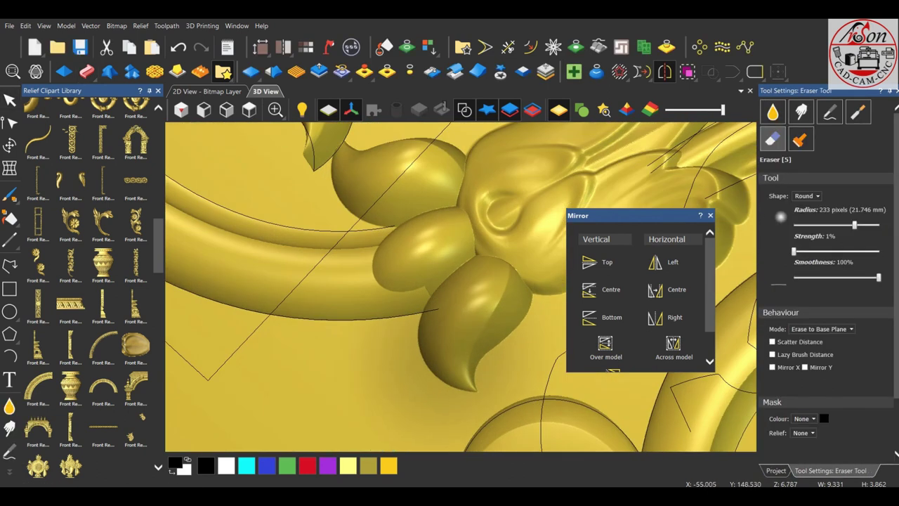
drag(452, 344, 453, 342)
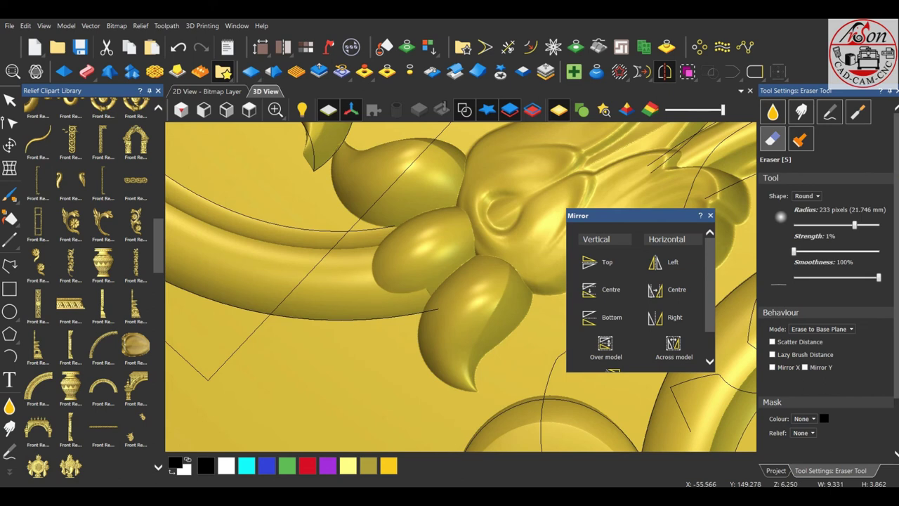
scroll(461, 287, down, 3)
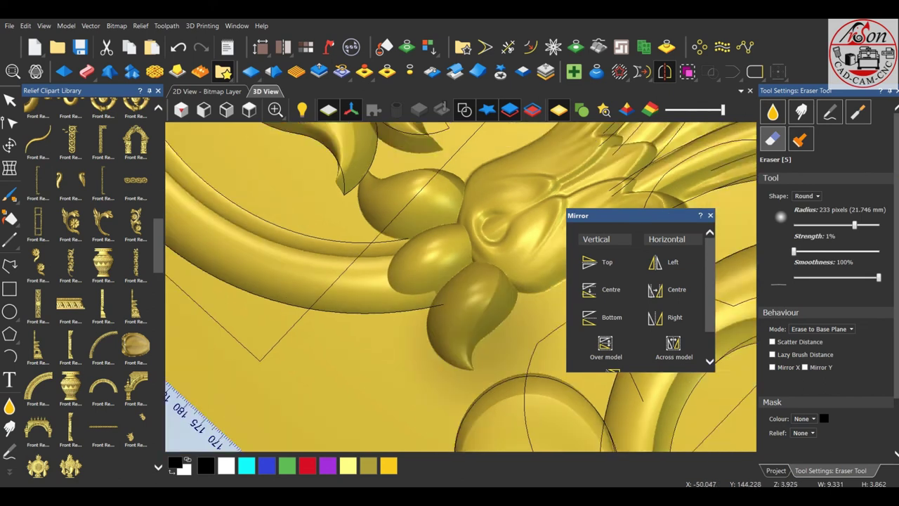
scroll(461, 287, down, 3)
scroll(461, 286, up, 5)
scroll(461, 286, up, 5)
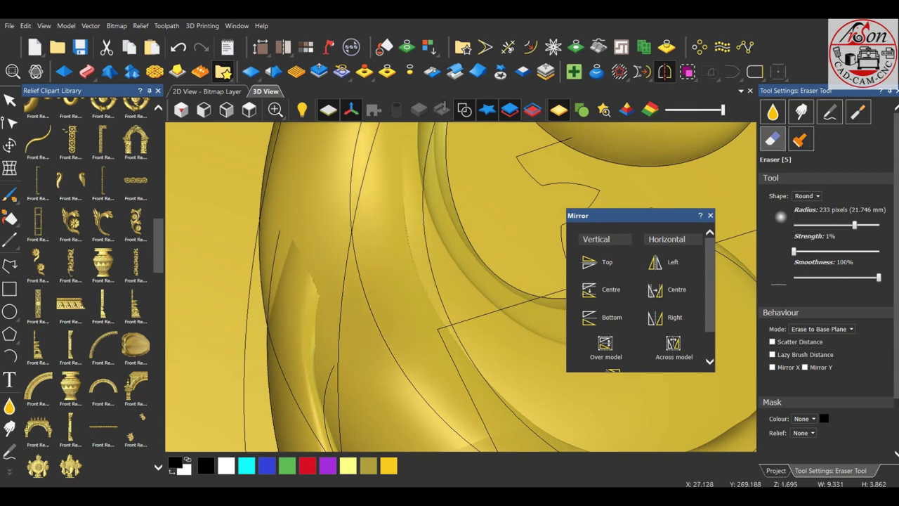
scroll(369, 224, down, 2)
scroll(368, 223, down, 2)
scroll(369, 224, down, 2)
scroll(368, 223, down, 2)
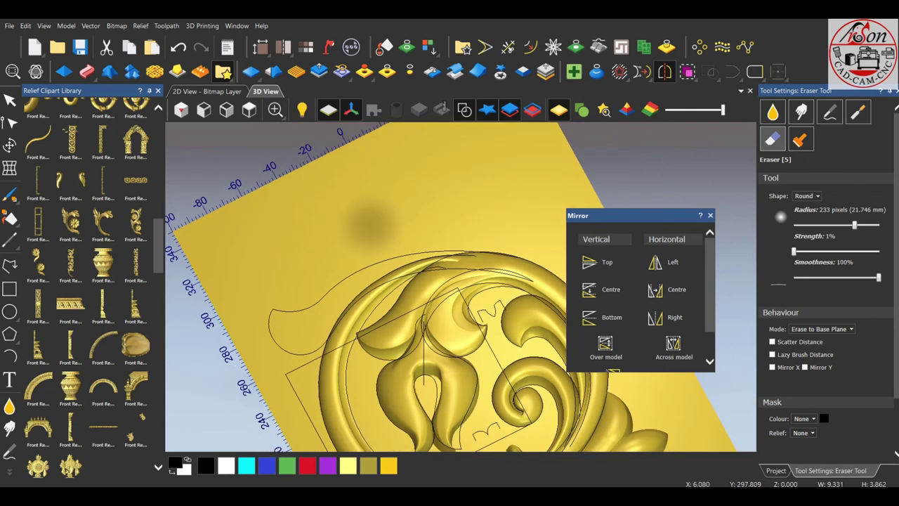
scroll(369, 223, up, 3)
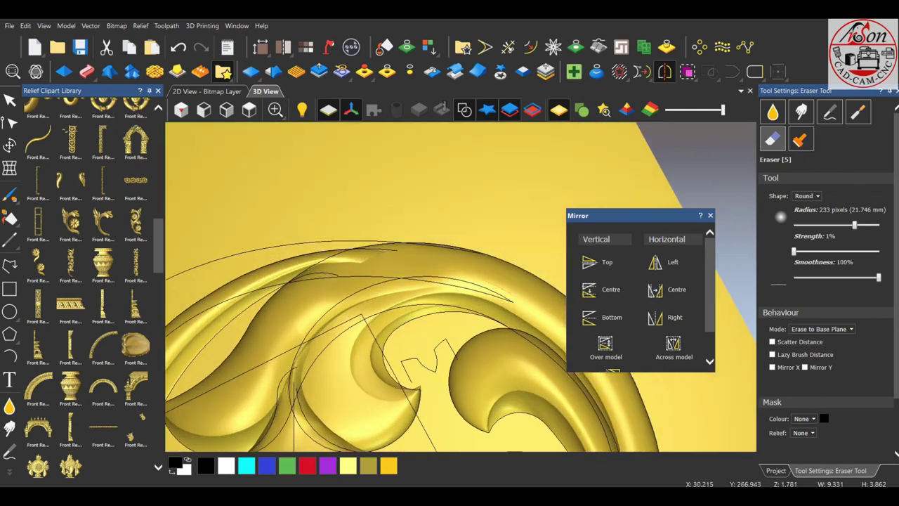
- Revert the recent relief edits on the top scrolls with Undo, Redo, then Undo twice
mouse_move(369, 281)
middle_down()
mouse_move(369, 232)
mouse_move(380, 288)
middle_up()
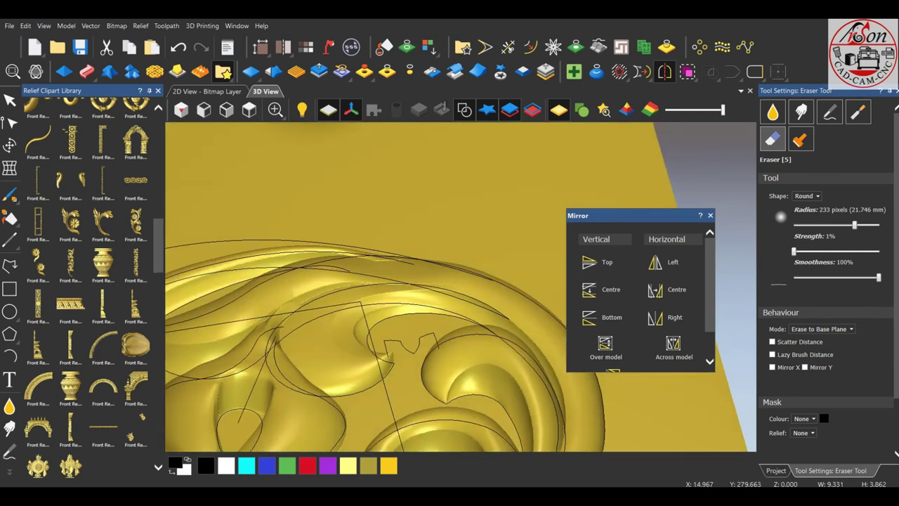
click(177, 47)
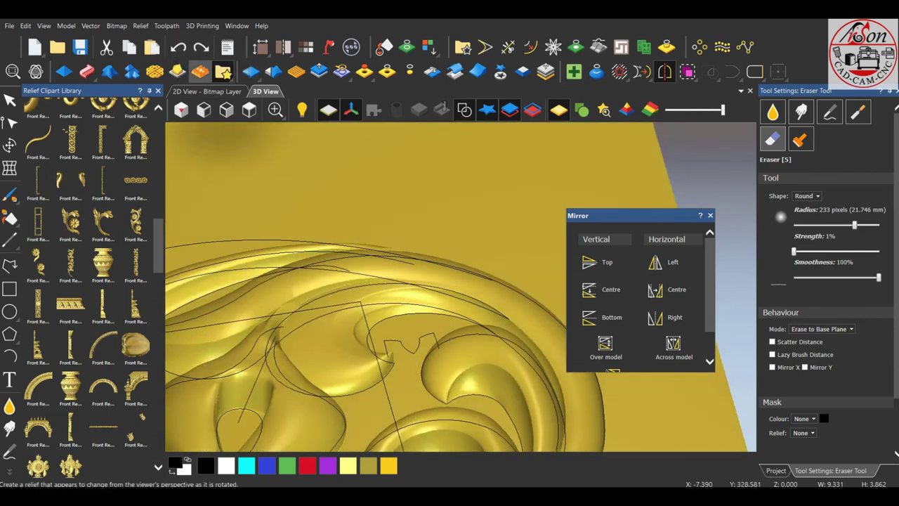
click(201, 47)
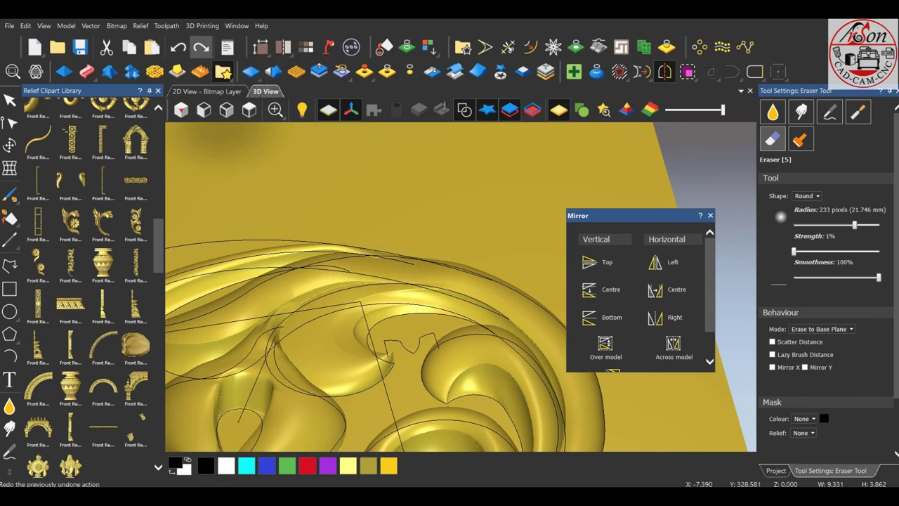
click(177, 47)
click(775, 470)
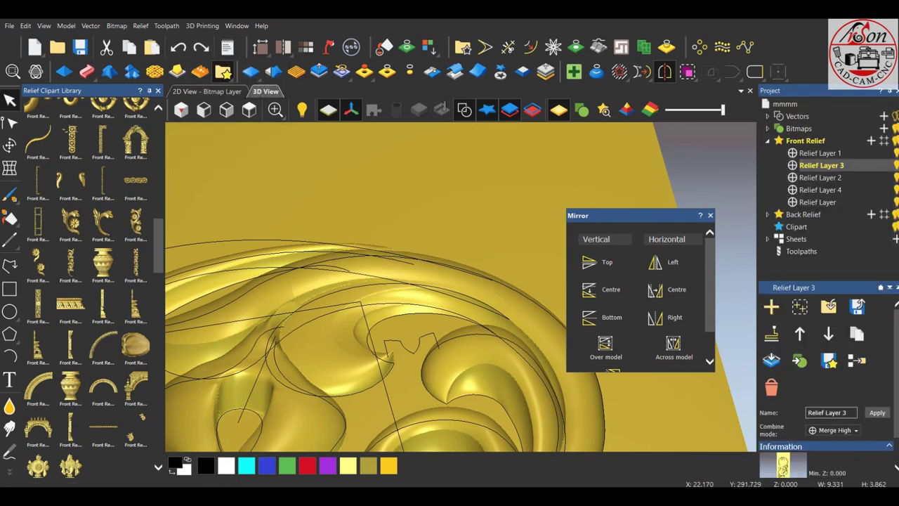
scroll(457, 295, down, 3)
scroll(457, 295, up, 5)
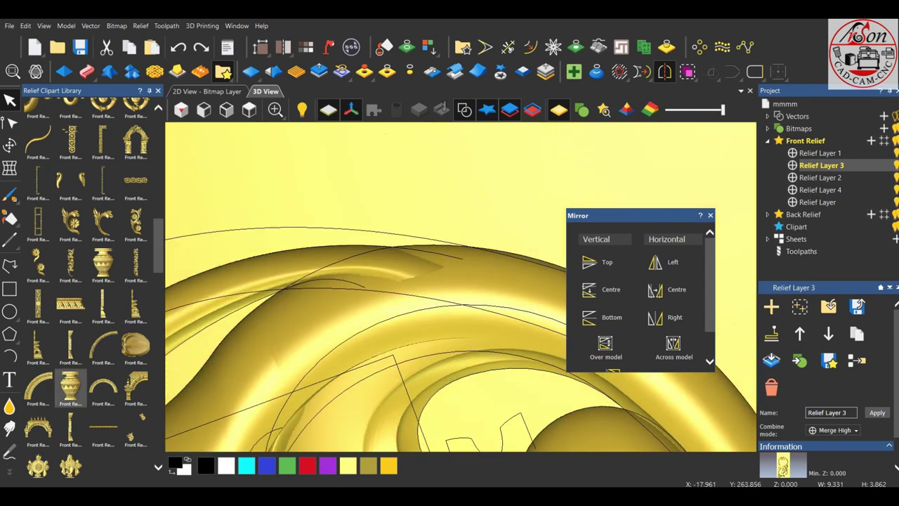
- Smudge back and forth along the seam where the top arc meets the scroll ring
click(10, 427)
scroll(421, 277, up, 2)
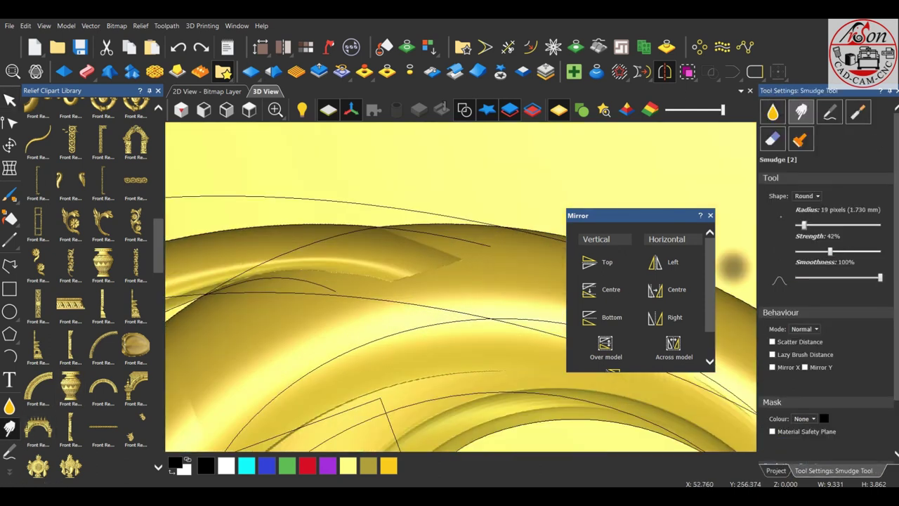
scroll(551, 262, up, 2)
scroll(352, 351, down, 2)
scroll(456, 302, up, 2)
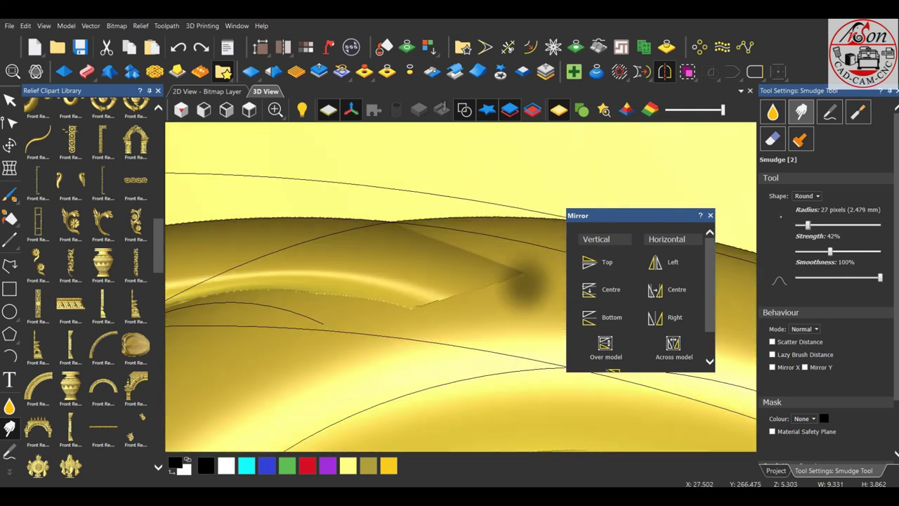
mouse_move(531, 278)
mouse_down()
mouse_move(360, 309)
mouse_move(527, 274)
mouse_move(457, 288)
mouse_move(464, 285)
mouse_up()
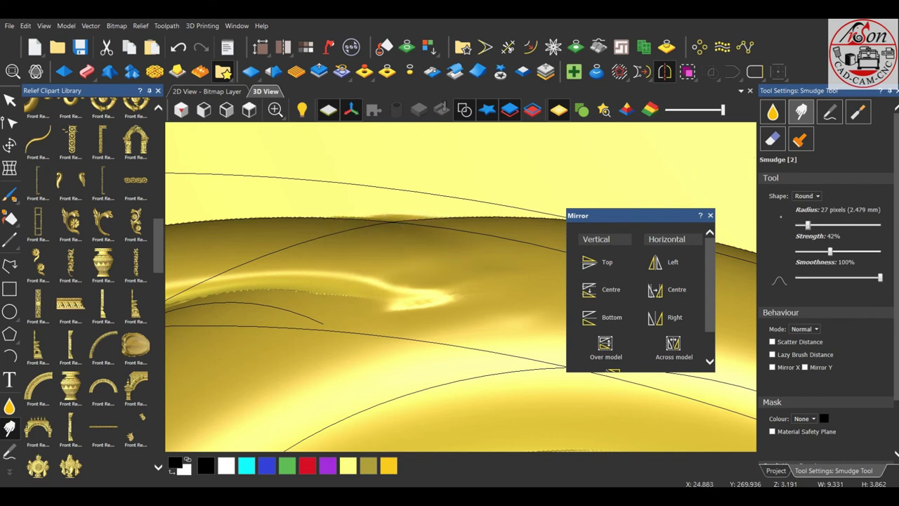
drag(394, 288, 464, 292)
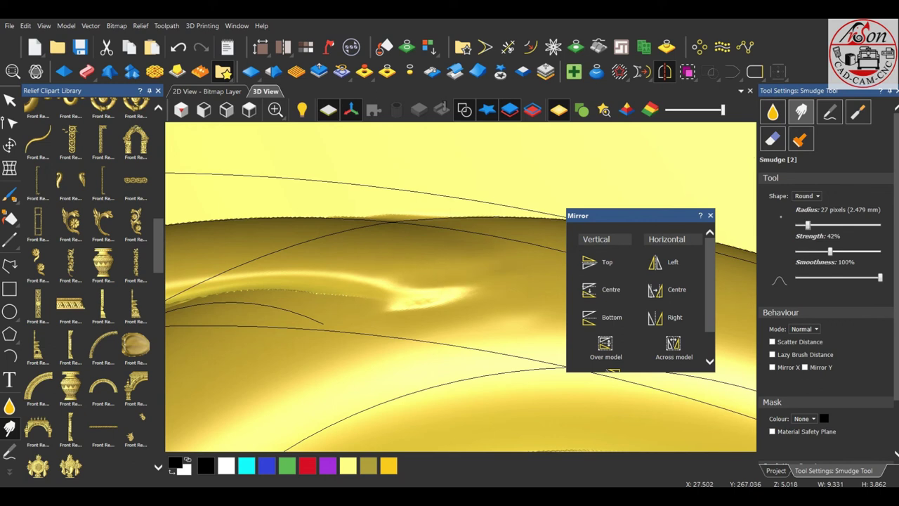
drag(394, 299, 488, 302)
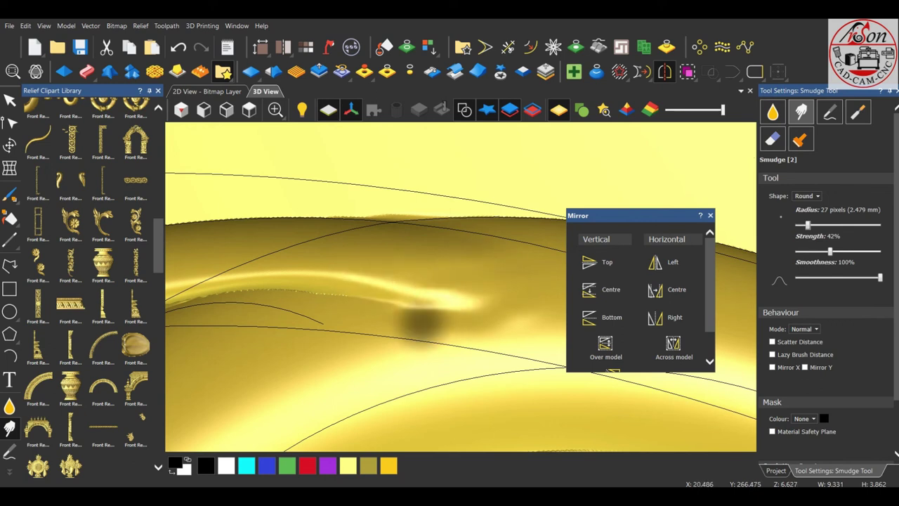
mouse_move(414, 320)
mouse_down()
mouse_move(467, 331)
mouse_move(267, 295)
mouse_up()
mouse_move(330, 284)
mouse_down()
mouse_move(390, 295)
mouse_move(302, 295)
mouse_up()
- Smudge out the bright ridge at the junction and tilt the view to check the blend
scroll(401, 261, down, 3)
scroll(466, 231, down, 3)
scroll(321, 302, up, 2)
scroll(495, 295, up, 2)
scroll(449, 271, up, 2)
scroll(437, 271, up, 2)
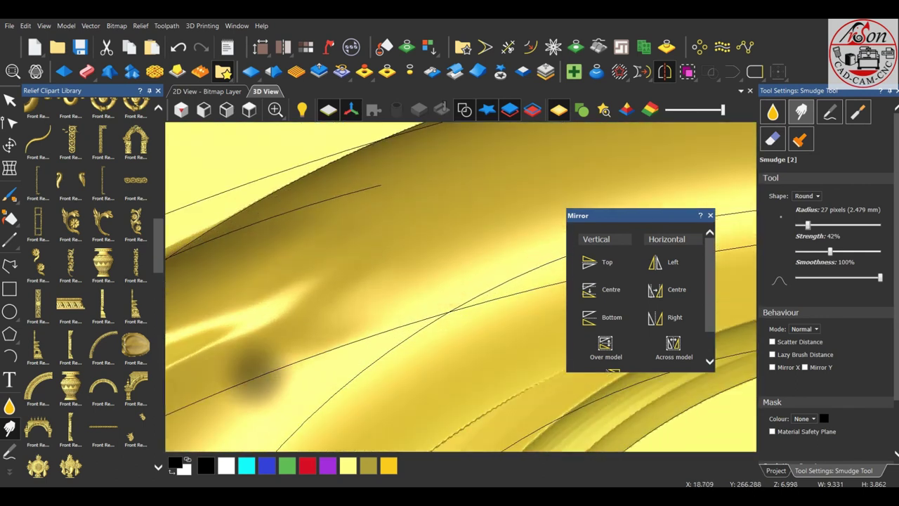
scroll(379, 288, down, 2)
scroll(383, 323, up, 2)
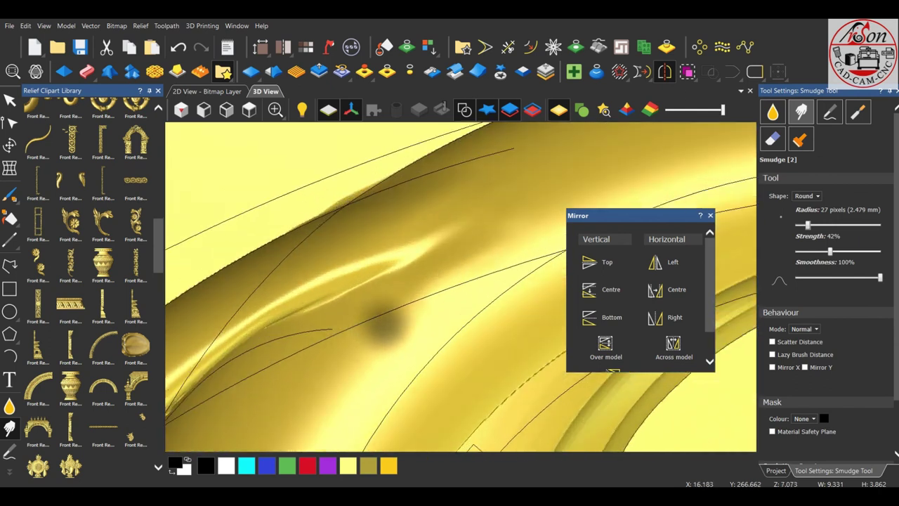
scroll(355, 313, down, 1)
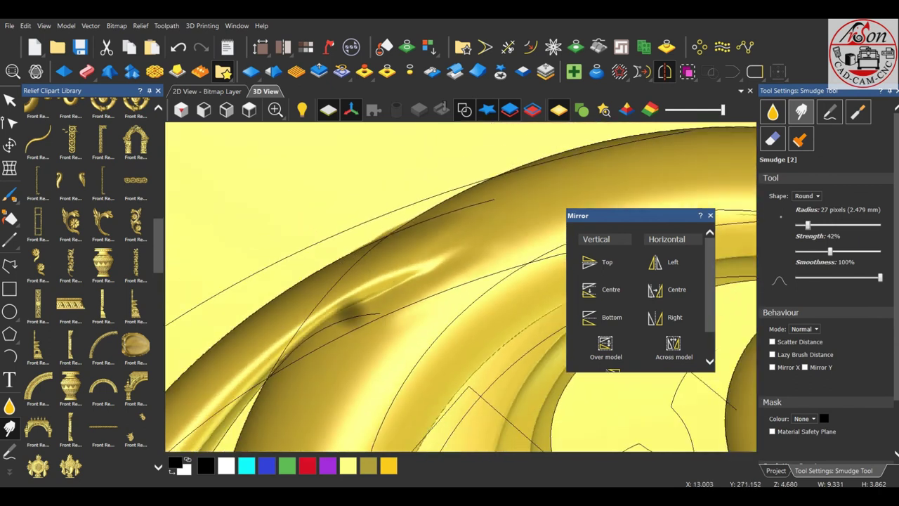
scroll(355, 313, up, 1)
drag(498, 277, 383, 327)
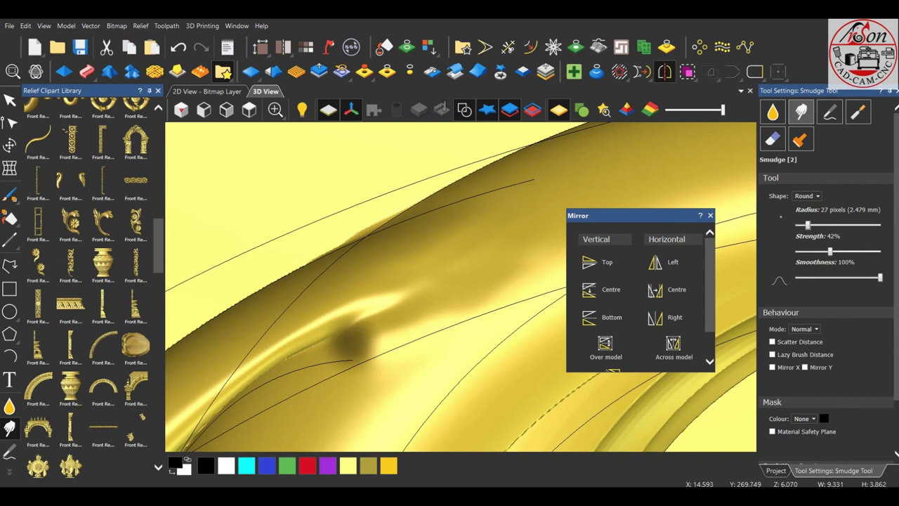
scroll(414, 344, down, 2)
scroll(418, 345, down, 1)
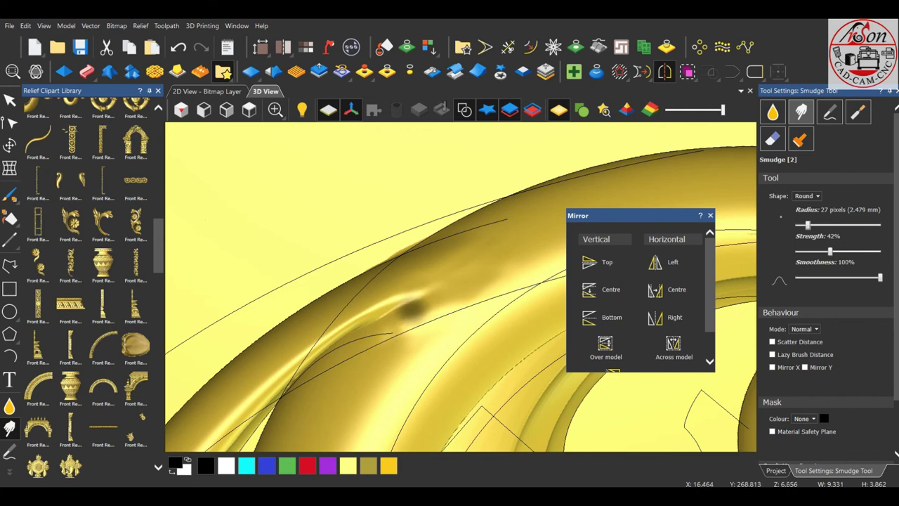
middle_drag(422, 302, 416, 323)
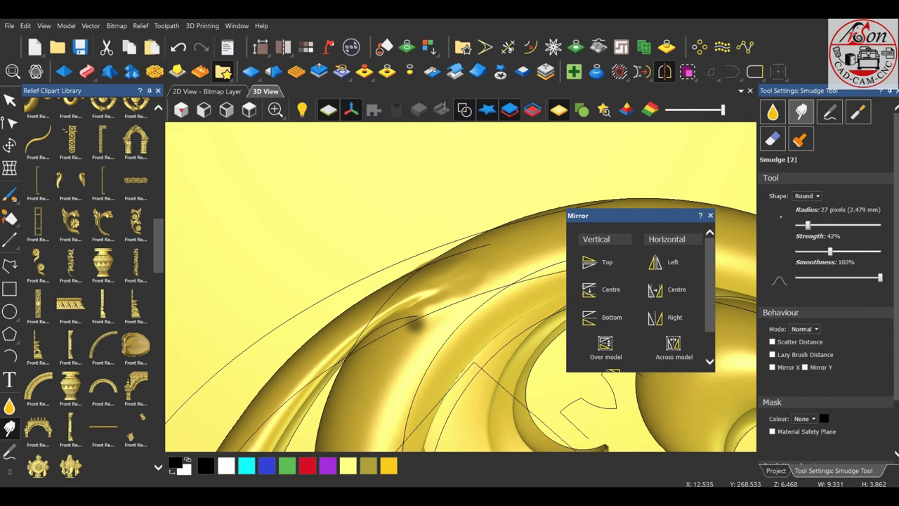
scroll(458, 266, up, 2)
scroll(450, 281, up, 2)
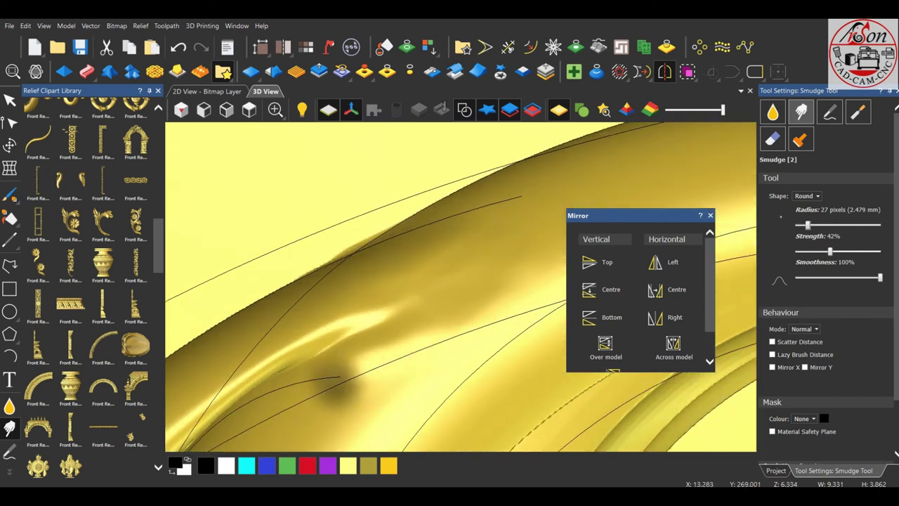
scroll(397, 348, down, 2)
scroll(446, 316, down, 2)
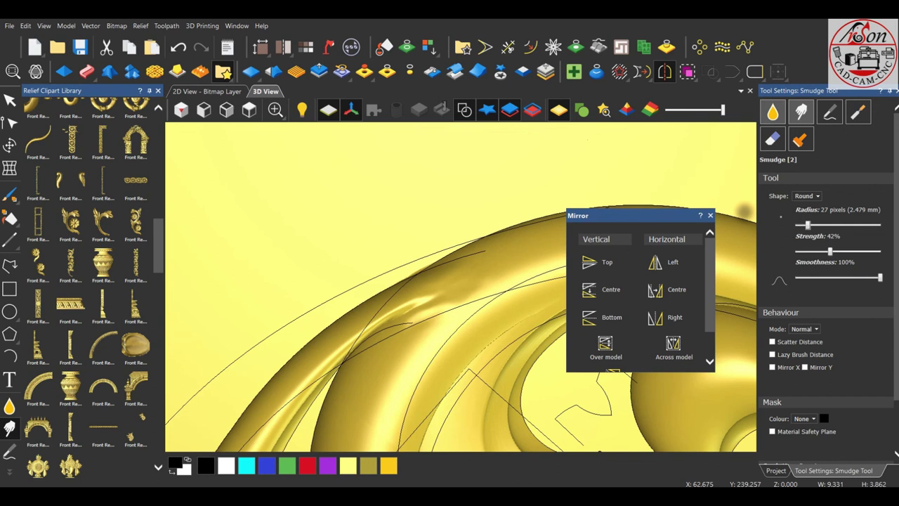
- Switch to the Smoothing tool, framed on the smudged junction
click(10, 406)
scroll(445, 311, up, 2)
scroll(349, 253, up, 1)
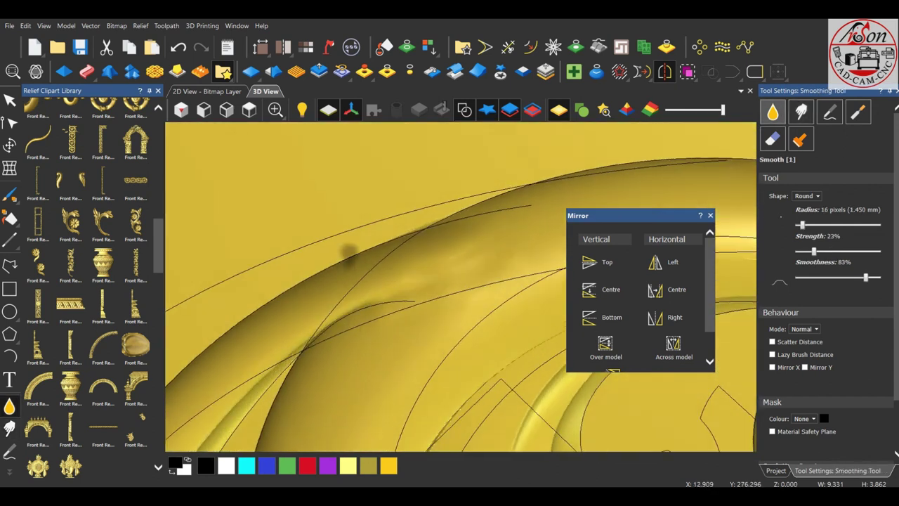
scroll(349, 255, down, 2)
scroll(427, 233, up, 1)
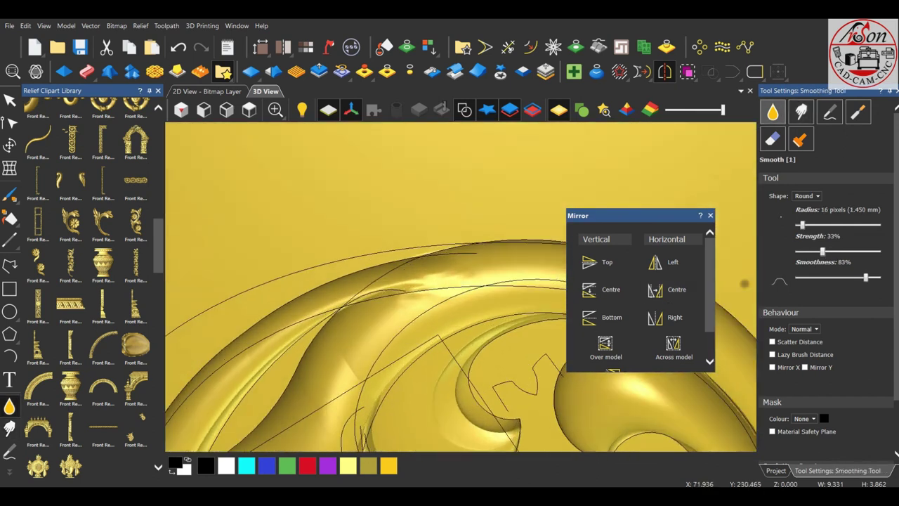
scroll(503, 302, up, 1)
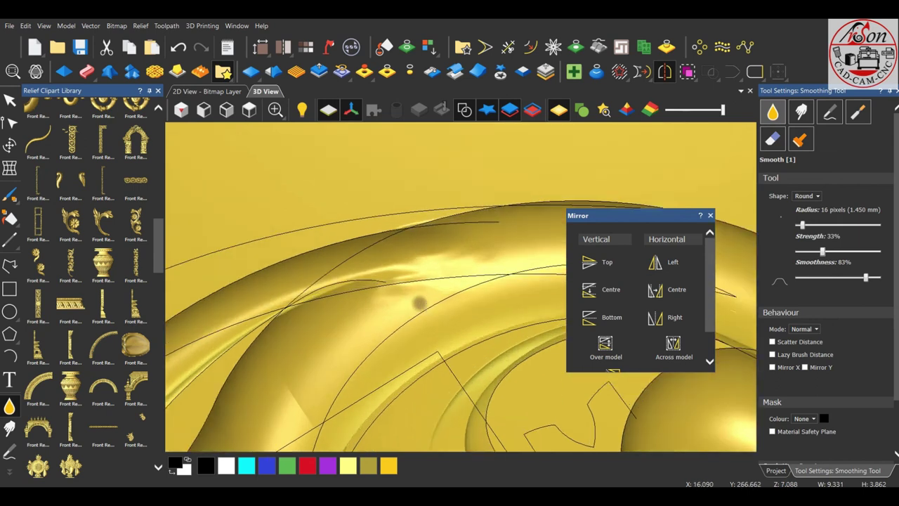
scroll(425, 305, up, 2)
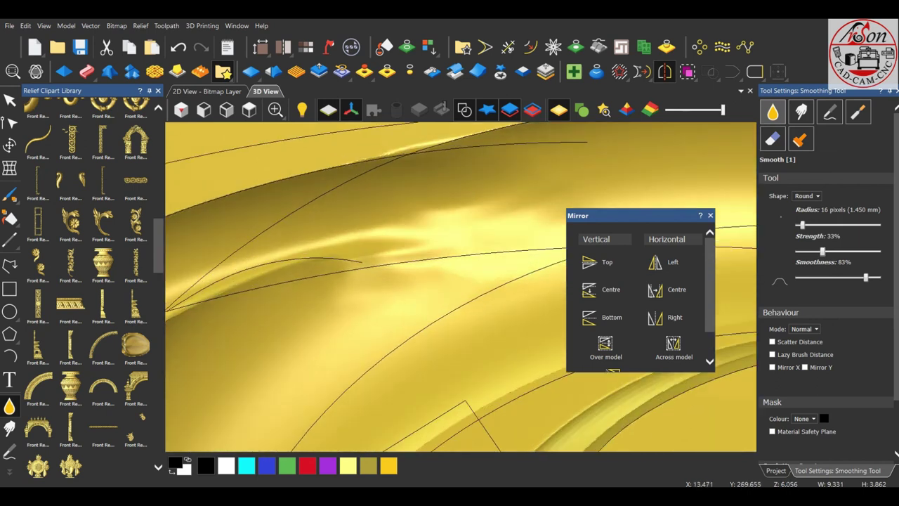
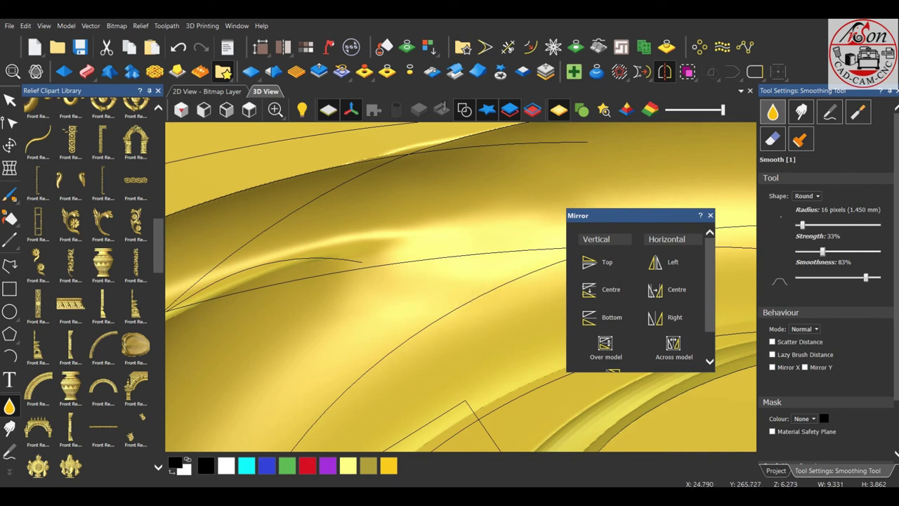
- Switch to Top view and select the upper scroll's curl outline
key(Escape)
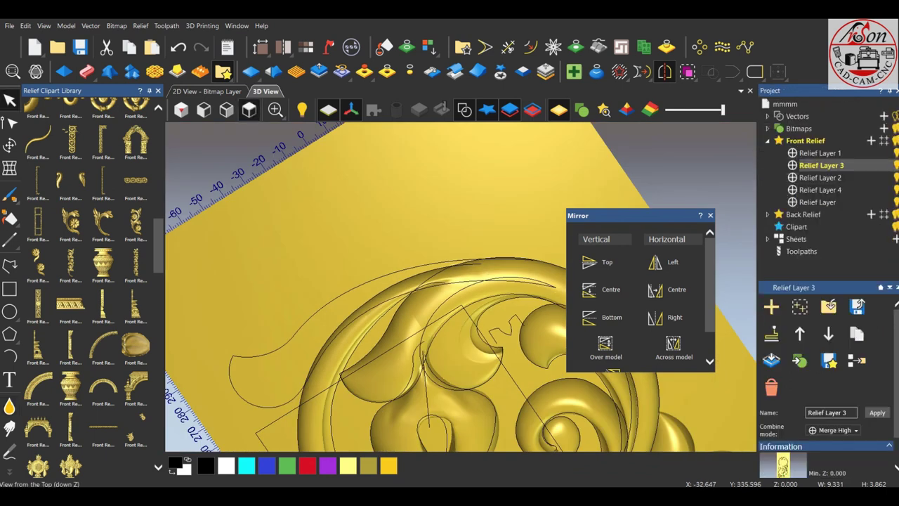
click(249, 110)
scroll(463, 168, up, 5)
click(360, 244)
click(436, 191)
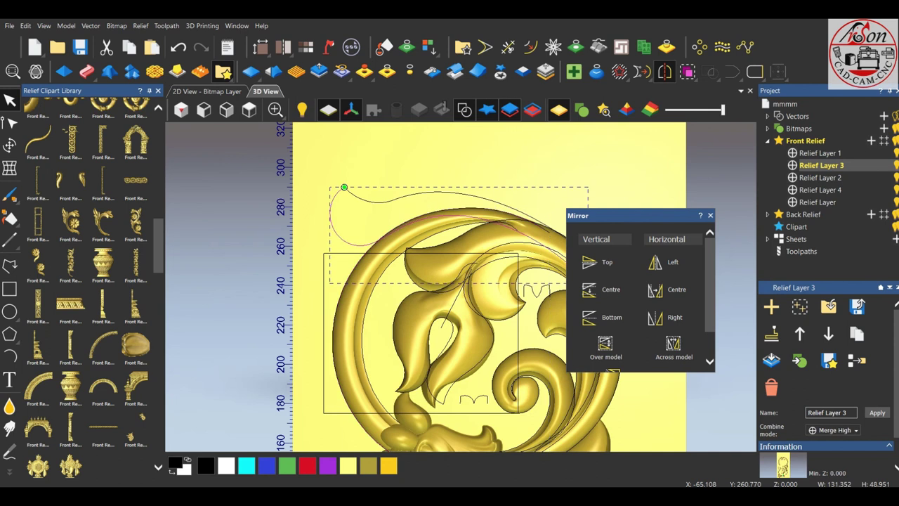
scroll(405, 195, down, 3)
scroll(497, 255, up, 3)
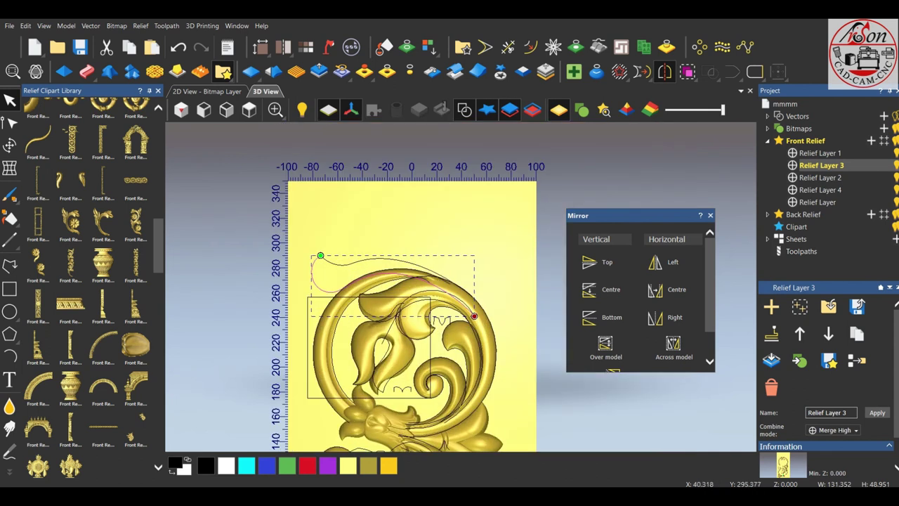
scroll(497, 256, up, 2)
scroll(497, 256, up, 2)
- In node editing, cut the curl curve at two nodes
key(n)
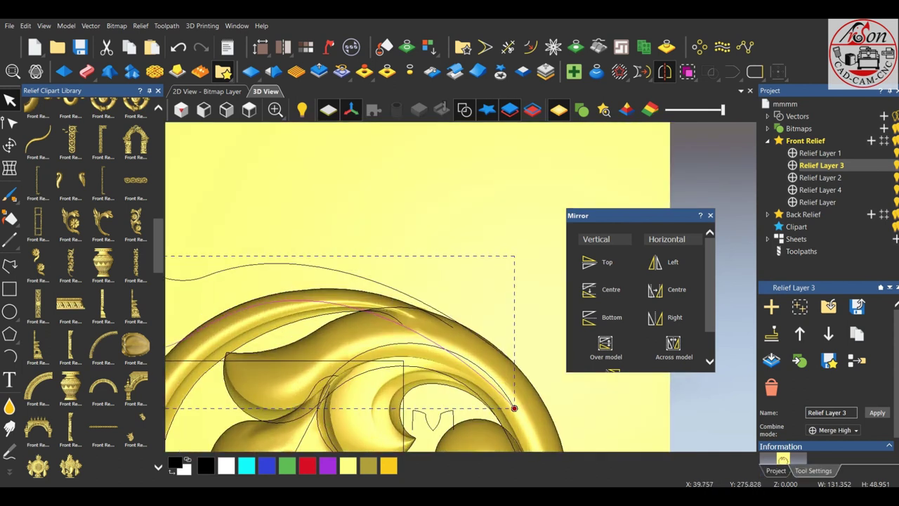
scroll(397, 401, up, 2)
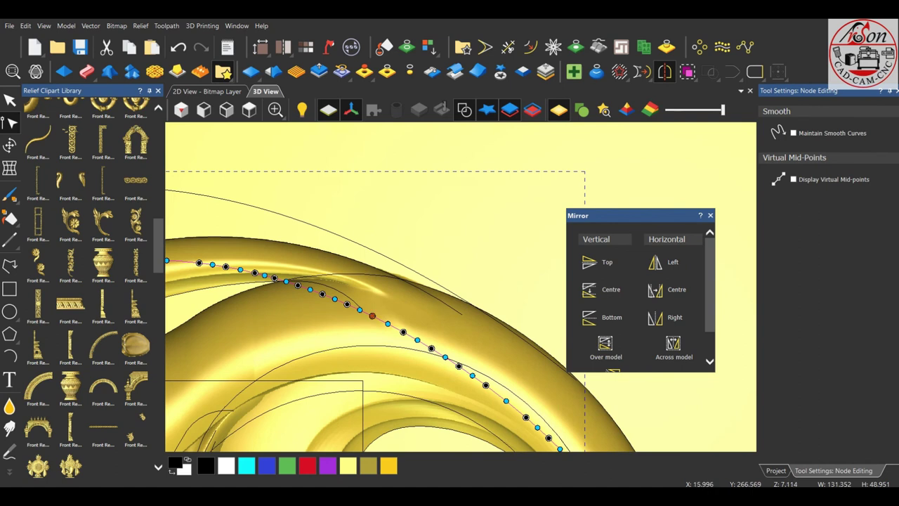
key(c)
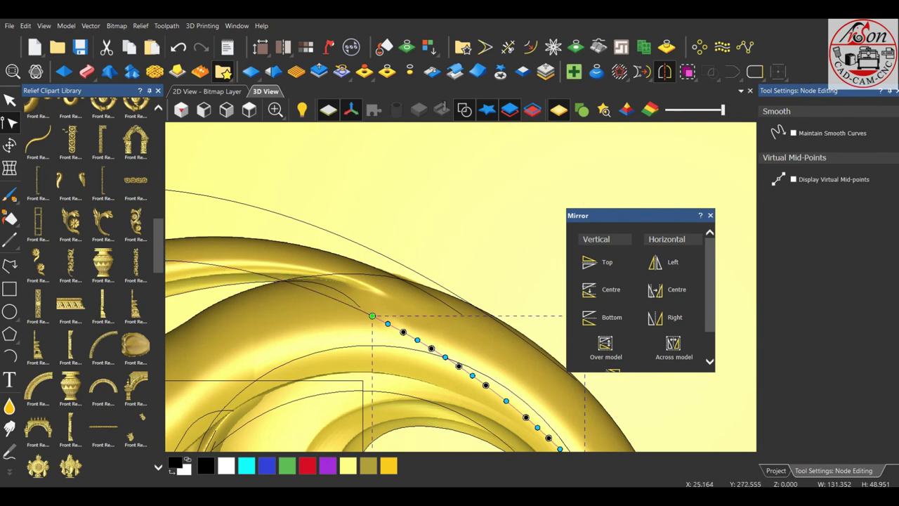
click(309, 224)
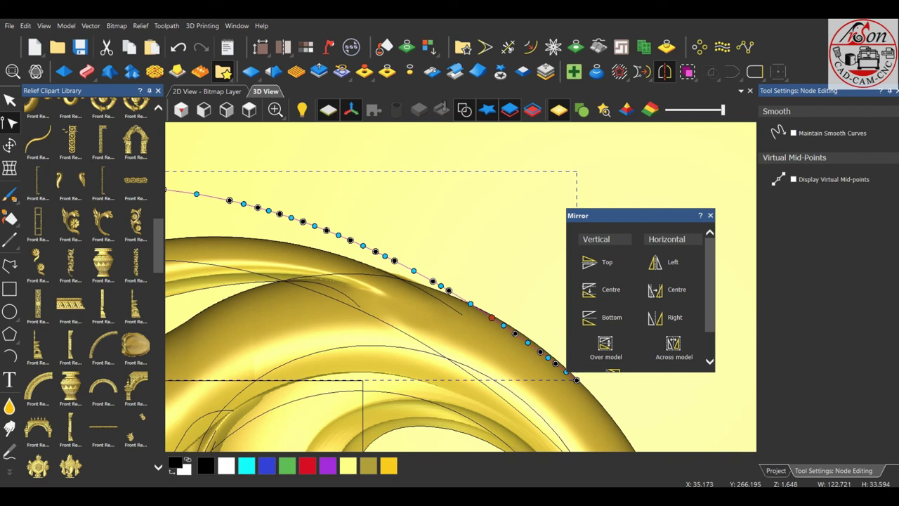
key(c)
- Drag the left piece's end node out so it follows the top of the outer ring
click(316, 292)
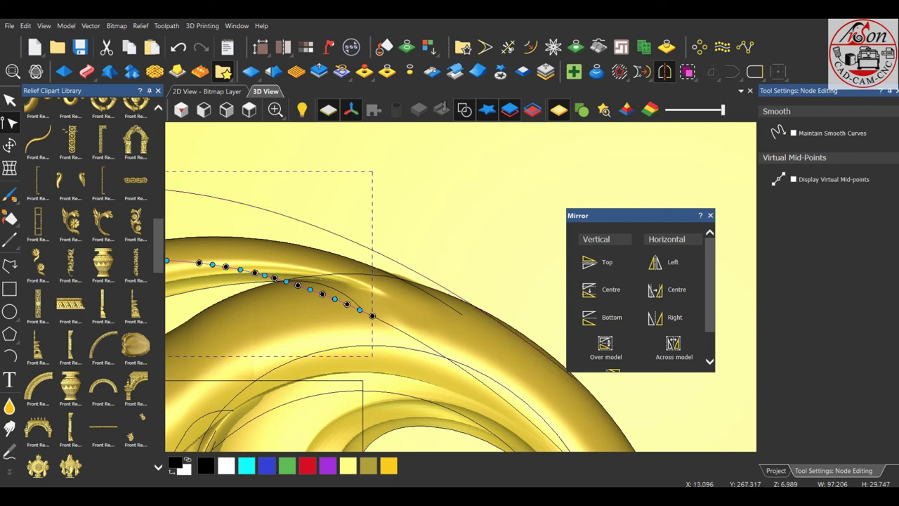
drag(372, 316, 432, 348)
scroll(388, 324, up, 2)
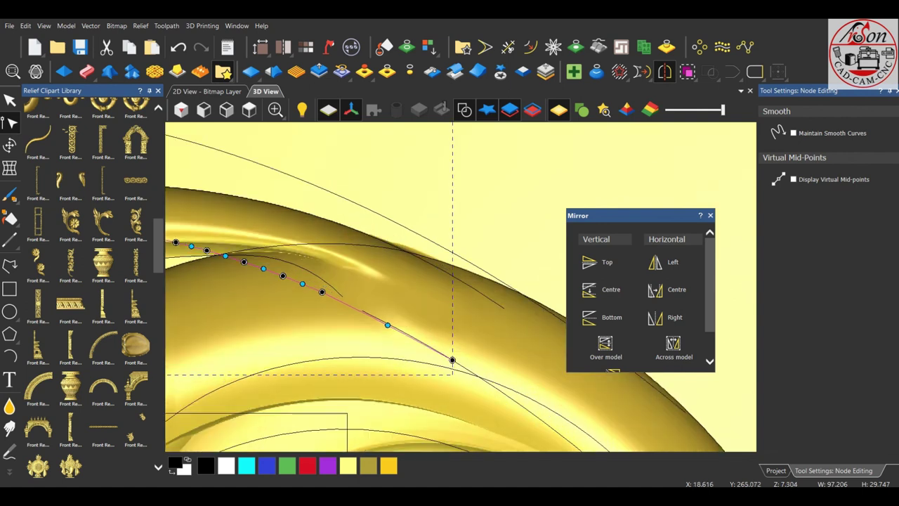
drag(452, 360, 551, 361)
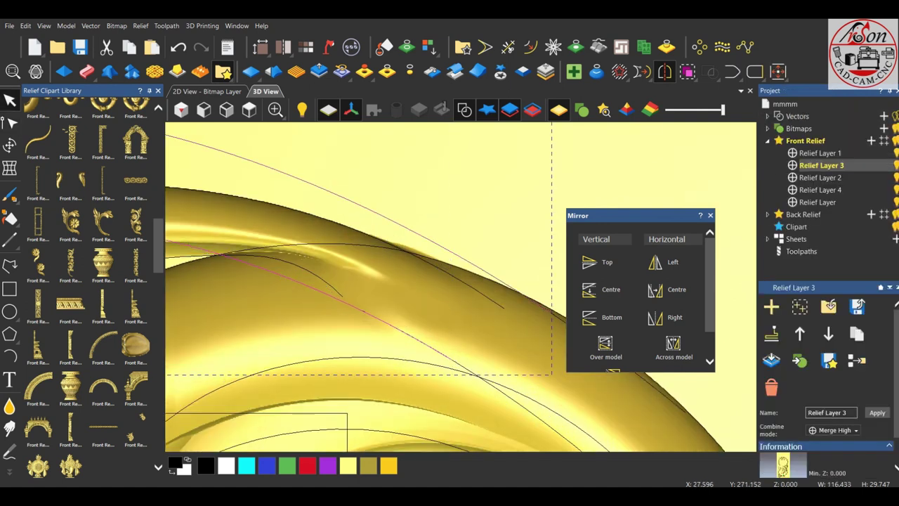
scroll(461, 287, down, 3)
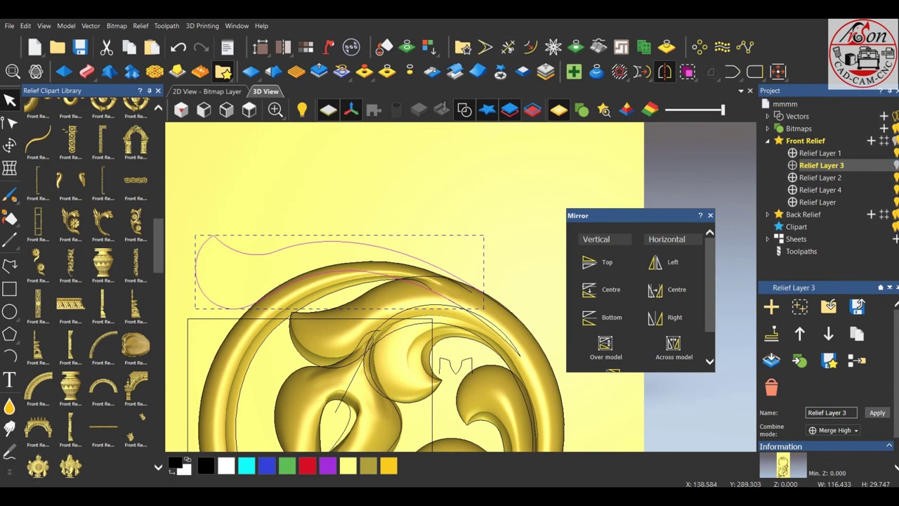
scroll(498, 295, up, 3)
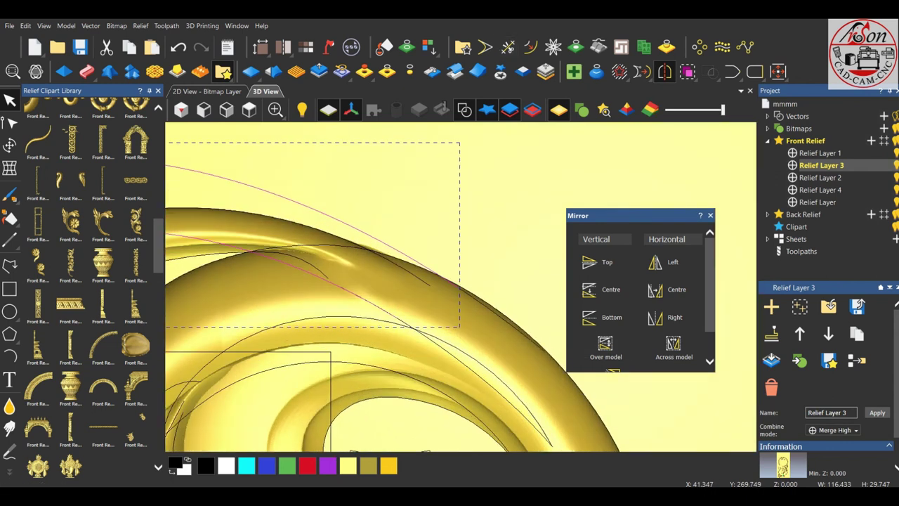
- Finish the arched cross-section profile curve and move it just above the ring
scroll(451, 321, up, 3)
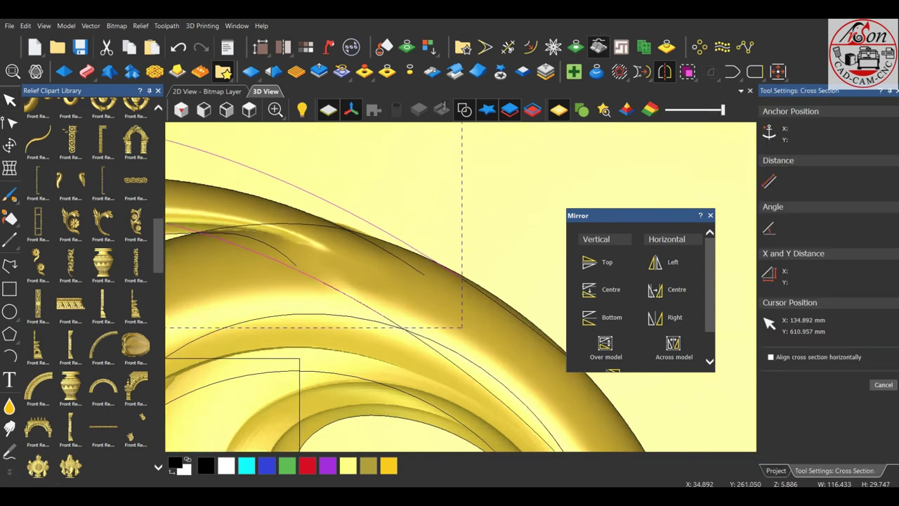
scroll(344, 315, up, 3)
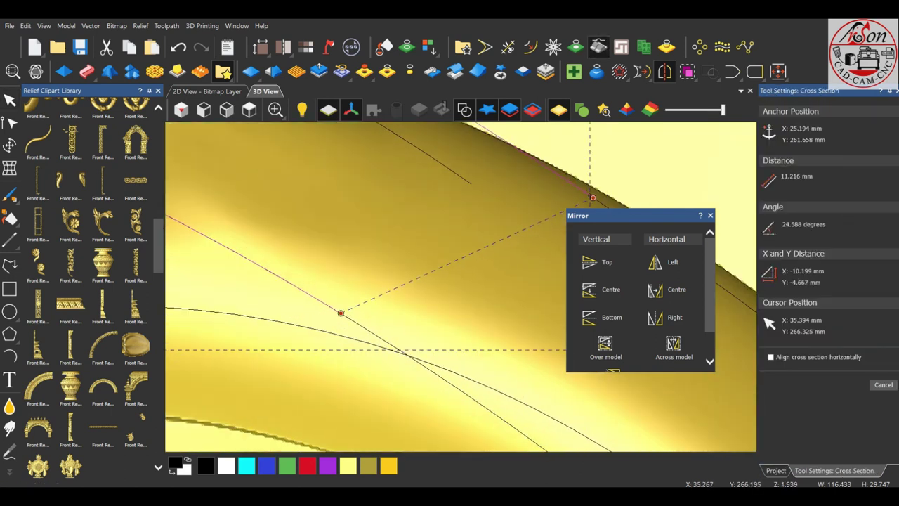
scroll(590, 195, down, 5)
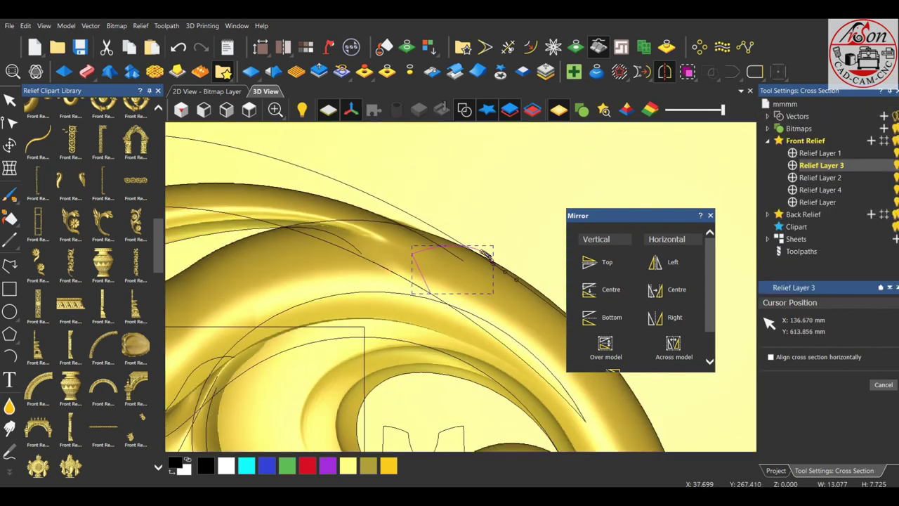
key(Escape)
drag(467, 203, 469, 202)
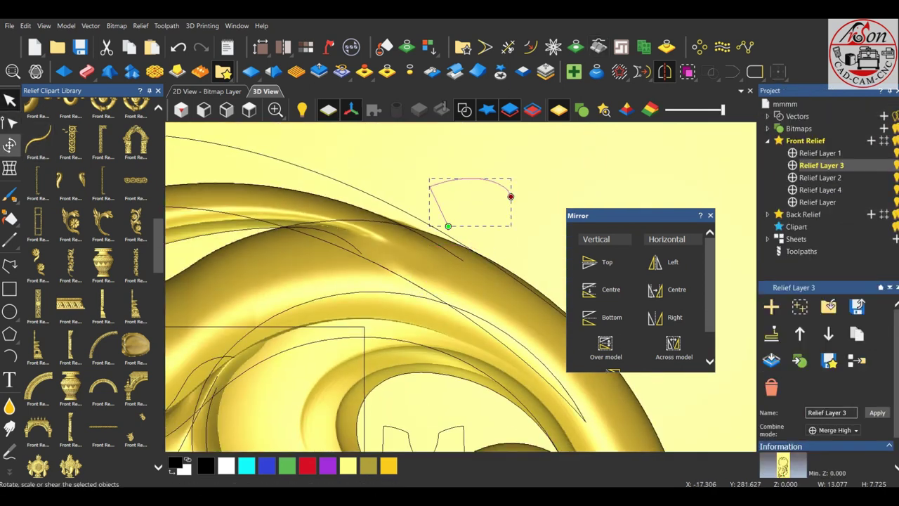
- Rotate the profile curve to about -3.8 degrees with the Transform tool
click(10, 144)
drag(512, 163, 518, 181)
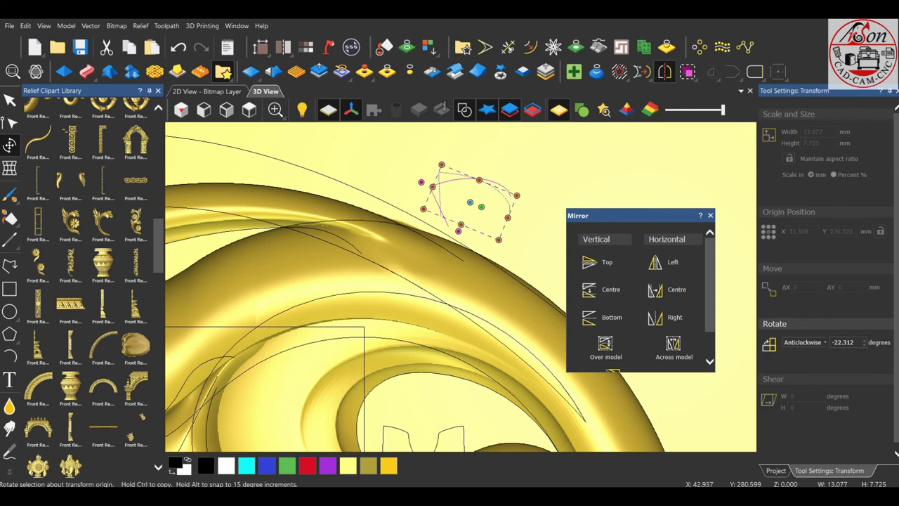
scroll(518, 181, up, 2)
scroll(518, 181, up, 2)
scroll(518, 181, up, 2)
drag(518, 180, 499, 157)
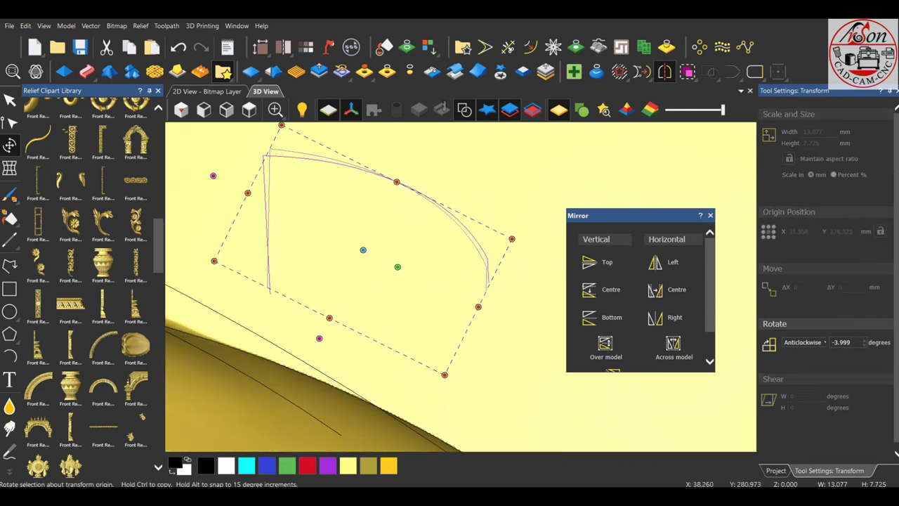
scroll(450, 274, down, 3)
scroll(450, 274, down, 3)
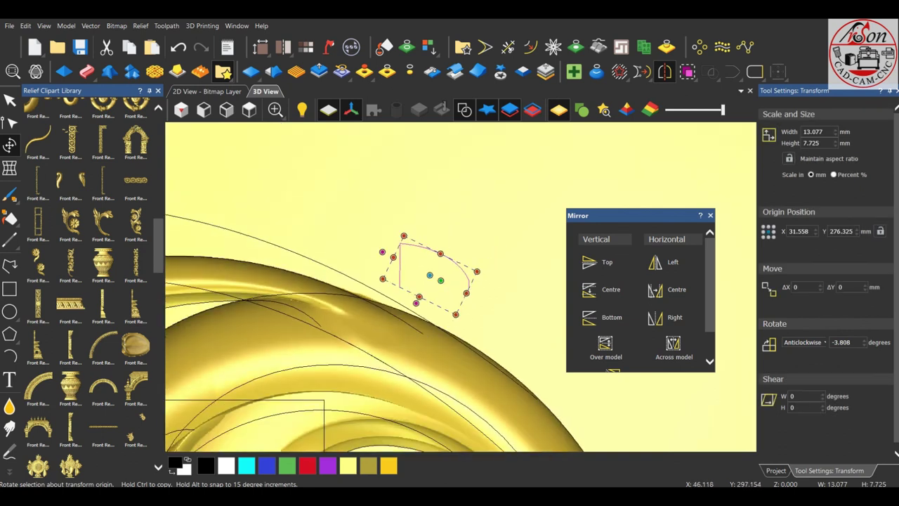
key(0)
key(Return)
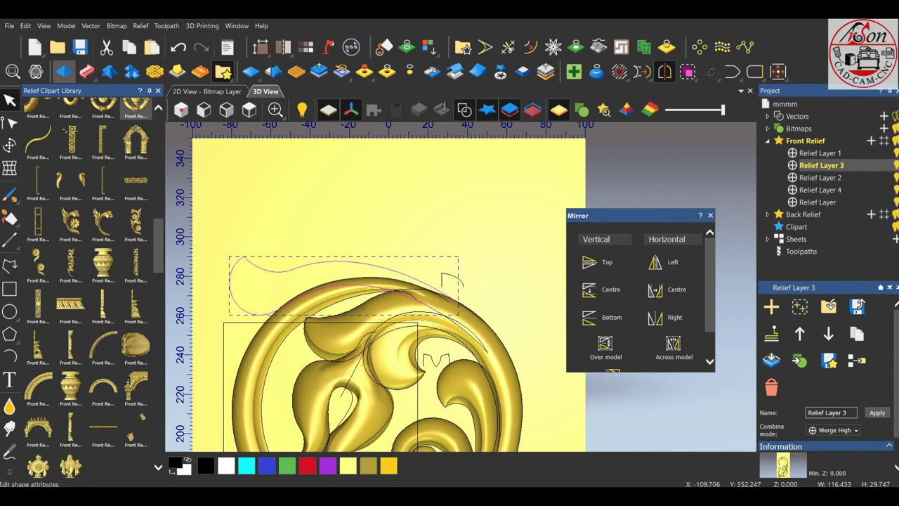
- Start a two-rail sweep for the leaf and inspect its preview from several angles
click(86, 71)
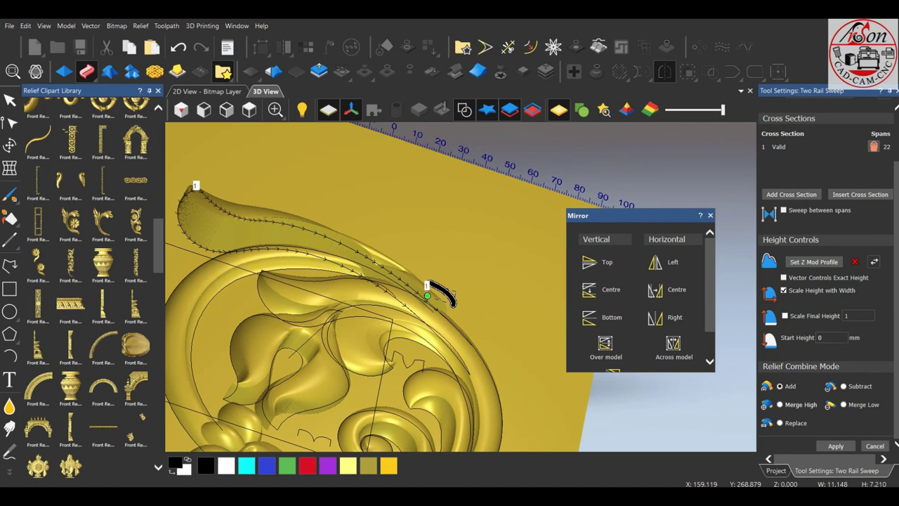
drag(457, 316, 365, 302)
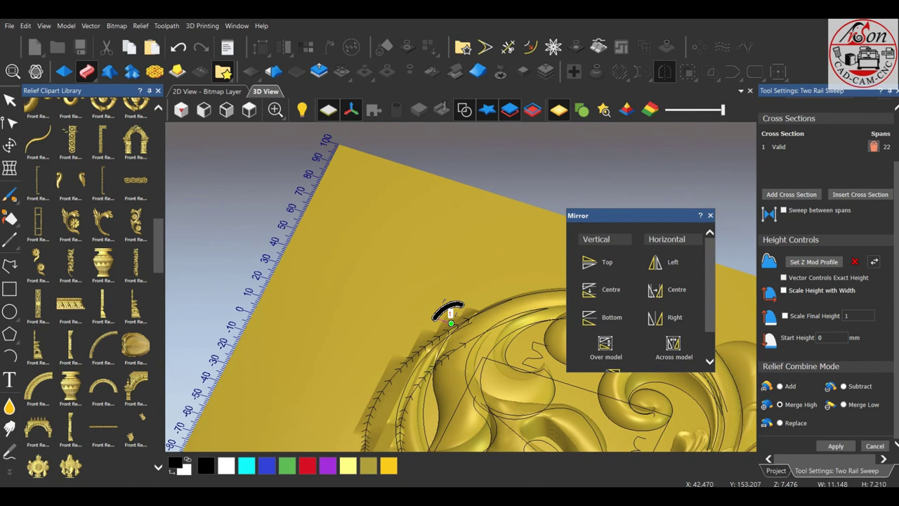
scroll(450, 309, down, 3)
drag(452, 297, 461, 295)
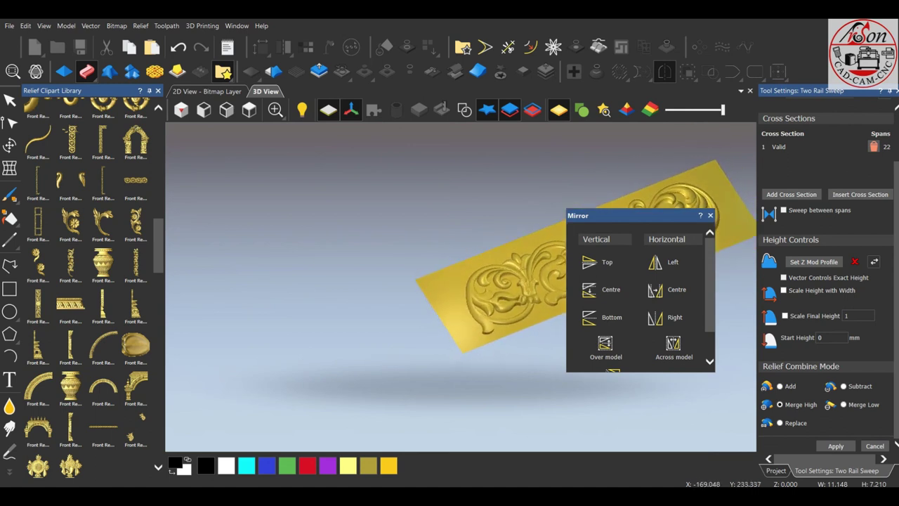
click(249, 109)
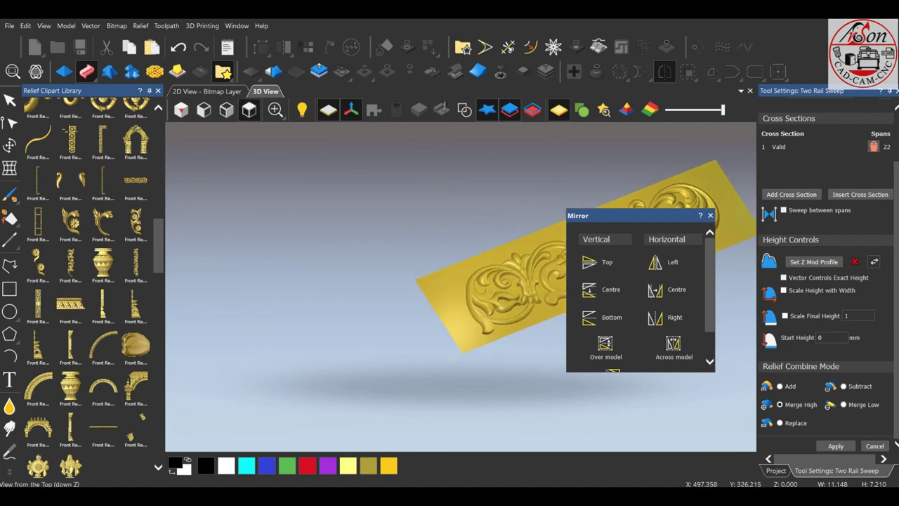
scroll(497, 267, up, 1)
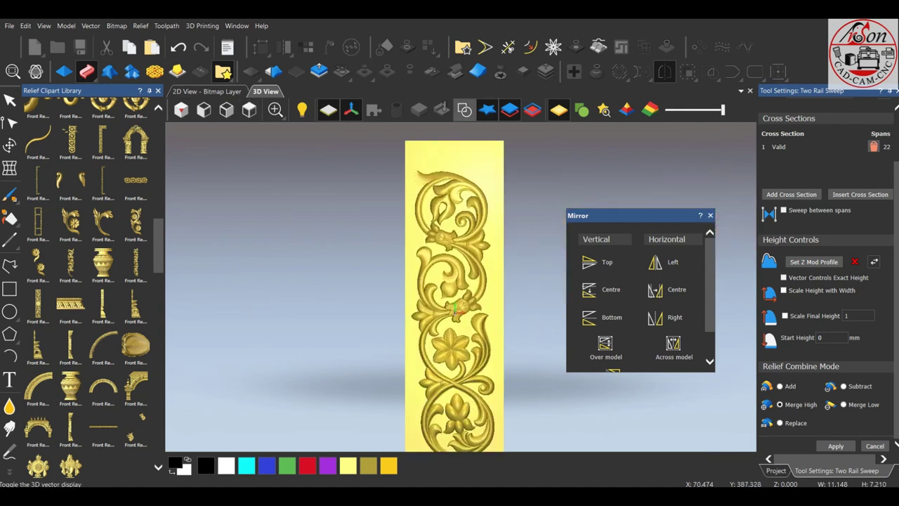
scroll(497, 267, up, 2)
scroll(485, 274, up, 2)
scroll(485, 274, up, 1)
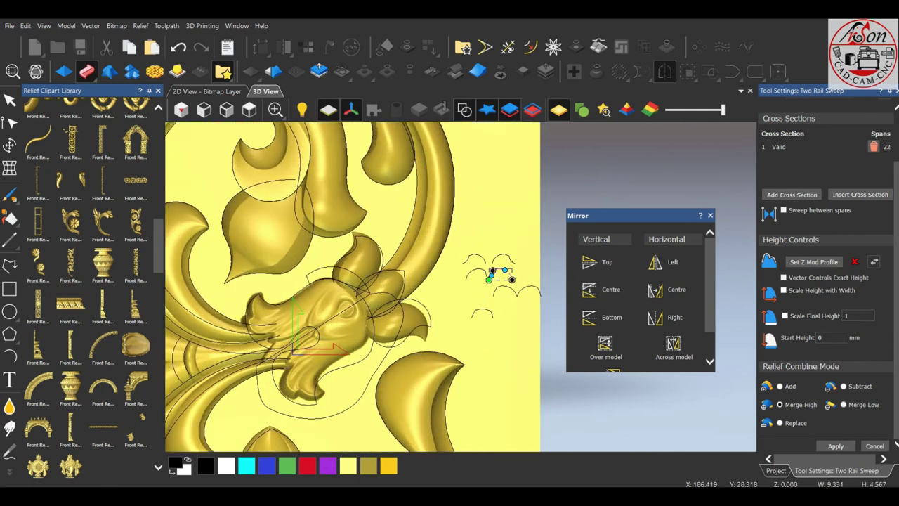
scroll(478, 277, down, 3)
scroll(469, 284, down, 1)
scroll(493, 201, up, 3)
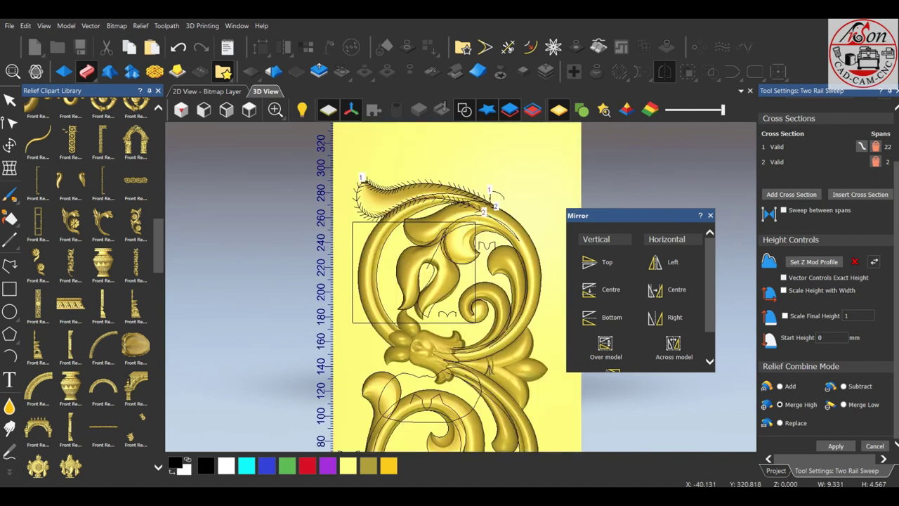
scroll(409, 151, up, 2)
scroll(829, 274, up, 2)
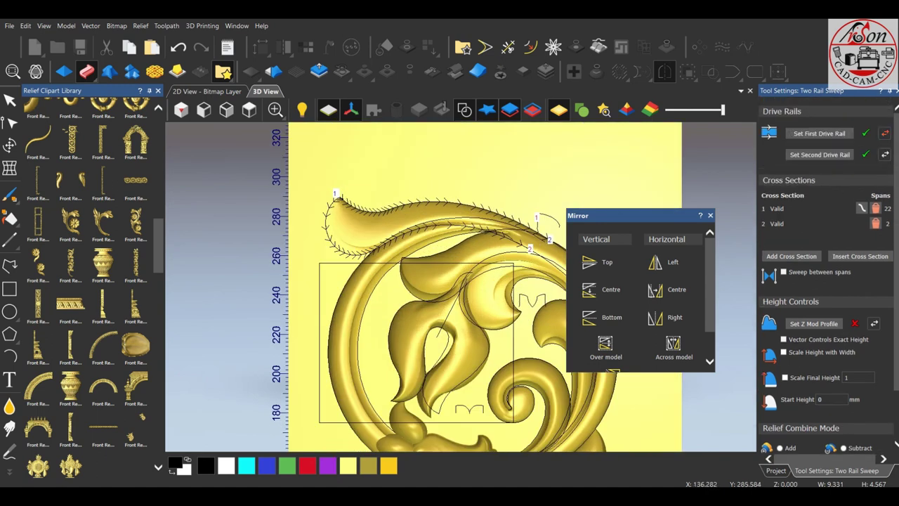
- Reverse both drive rail directions so the leaf tapers toward the upper-left tip
click(885, 133)
click(885, 154)
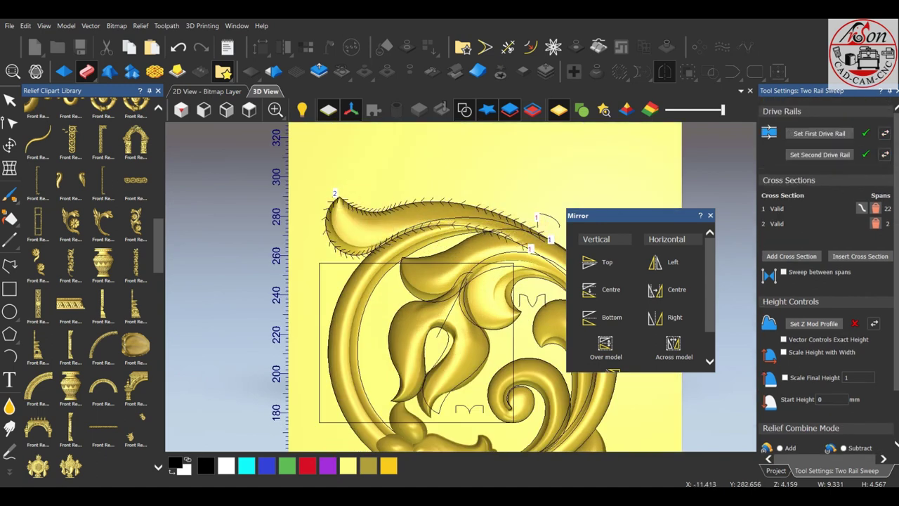
drag(421, 224, 450, 281)
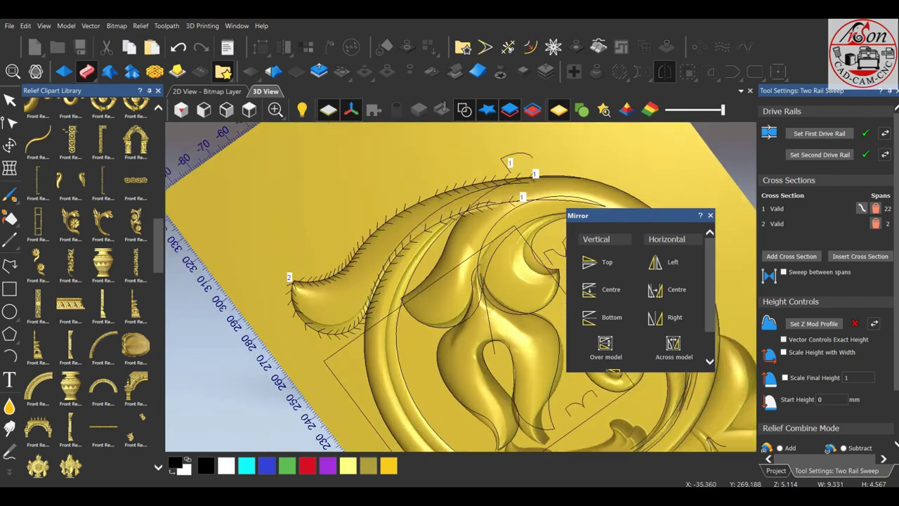
scroll(449, 281, up, 3)
scroll(461, 286, down, 2)
scroll(461, 286, down, 2)
scroll(460, 287, down, 2)
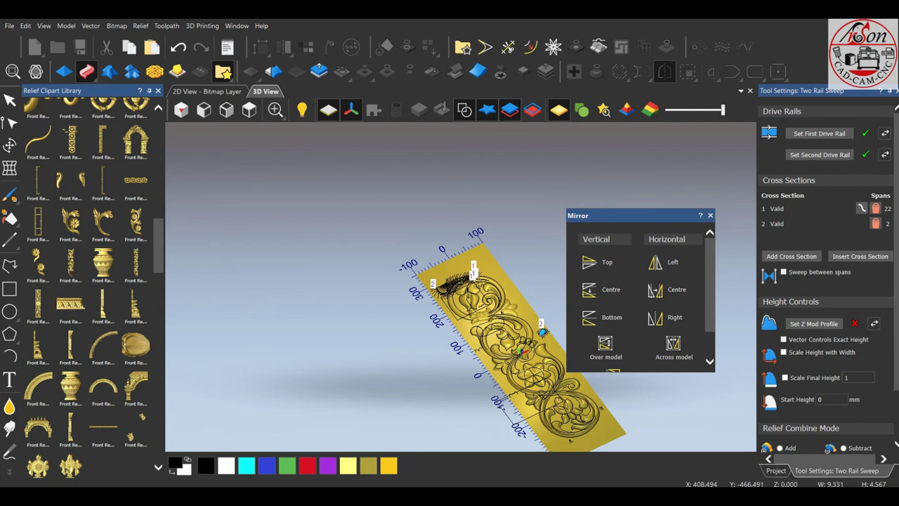
scroll(456, 292, up, 3)
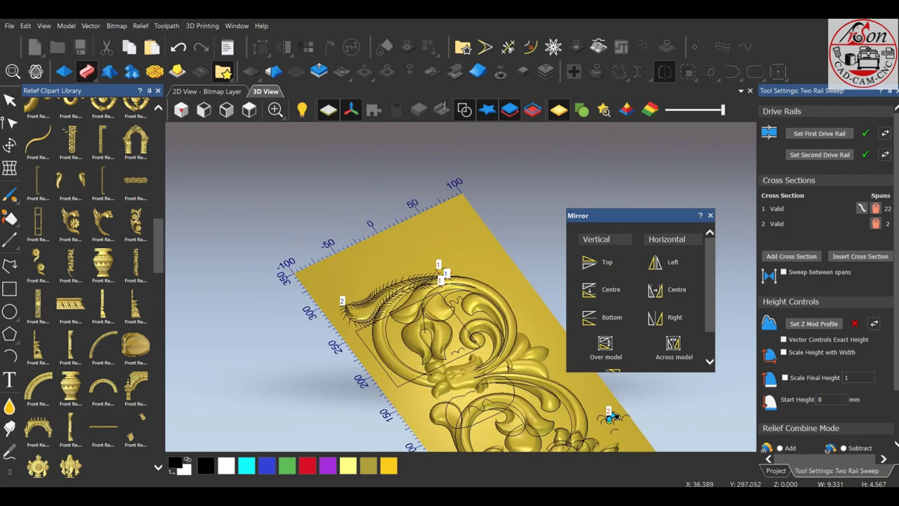
scroll(457, 292, up, 3)
scroll(456, 292, up, 2)
scroll(460, 286, down, 3)
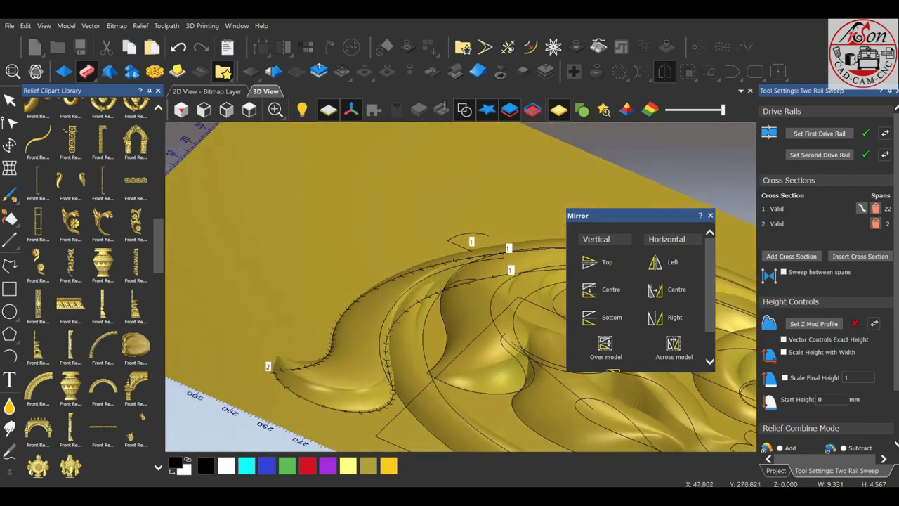
scroll(461, 287, down, 2)
scroll(461, 287, down, 2)
scroll(472, 265, down, 2)
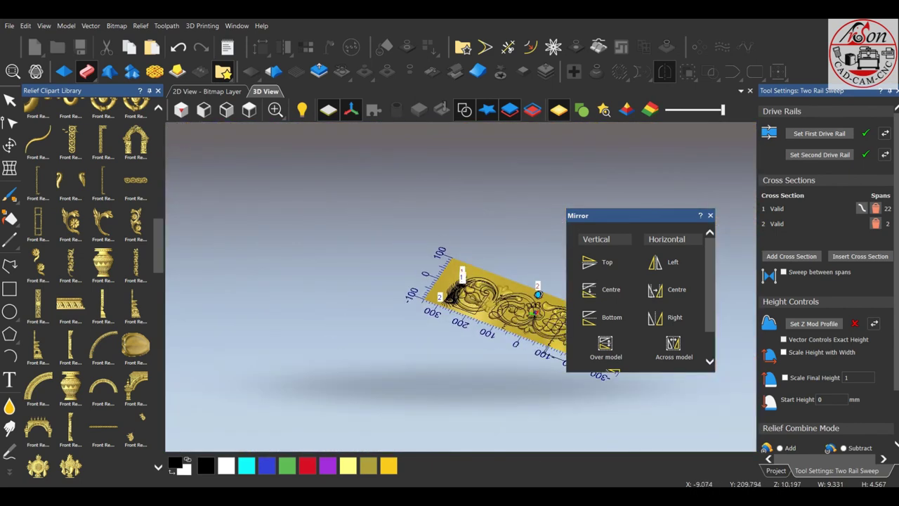
scroll(492, 317, up, 3)
scroll(516, 362, up, 3)
scroll(532, 288, up, 3)
scroll(471, 237, up, 3)
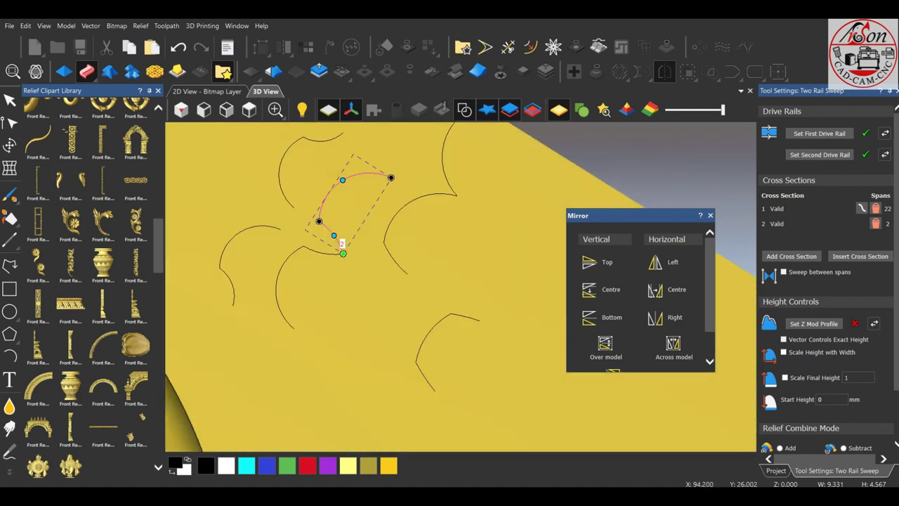
- Drag cross-section 2 right and down into position on the leaf
drag(351, 210, 418, 231)
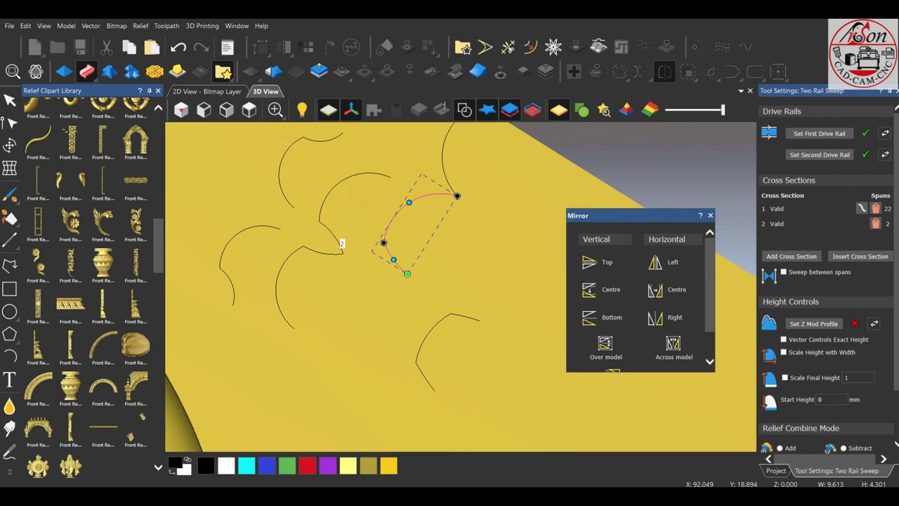
click(875, 224)
scroll(436, 274, down, 2)
scroll(435, 274, down, 2)
scroll(436, 273, down, 1)
scroll(457, 288, up, 5)
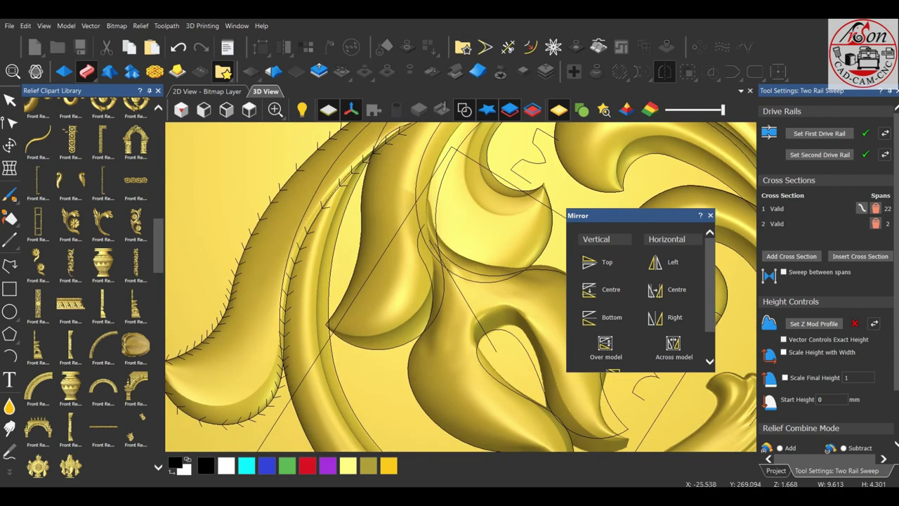
- Apply the two-rail sweep with Merge High to add the leaf to Relief Layer 3
mouse_move(457, 288)
mouse_down()
mouse_move(456, 253)
mouse_move(457, 337)
mouse_up()
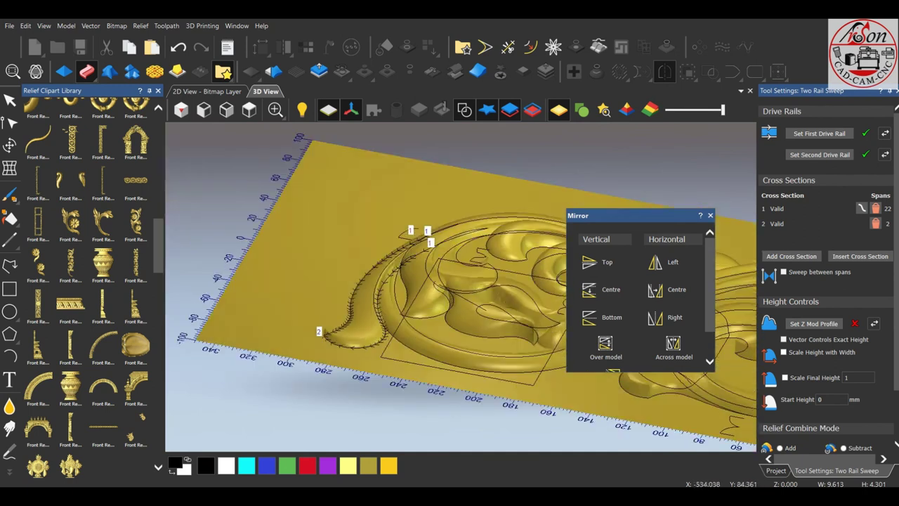
scroll(456, 281, up, 2)
scroll(829, 281, down, 2)
scroll(829, 281, down, 1)
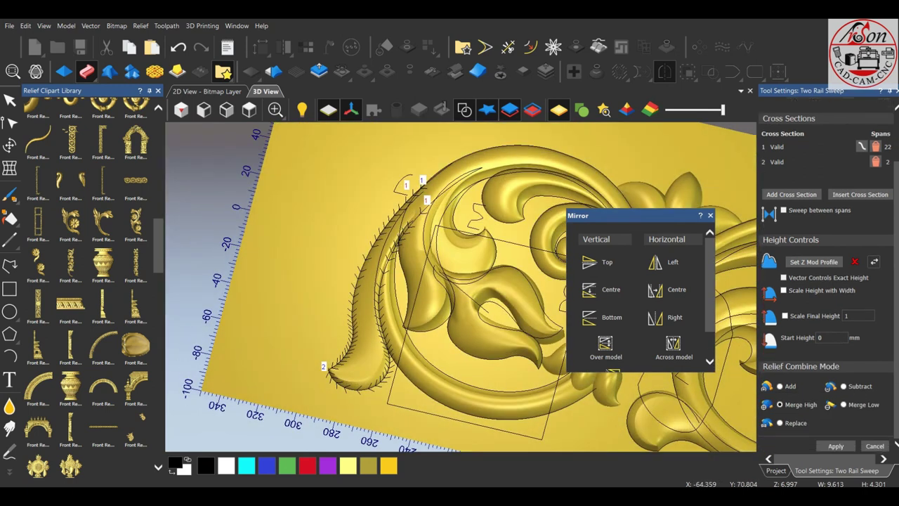
click(836, 446)
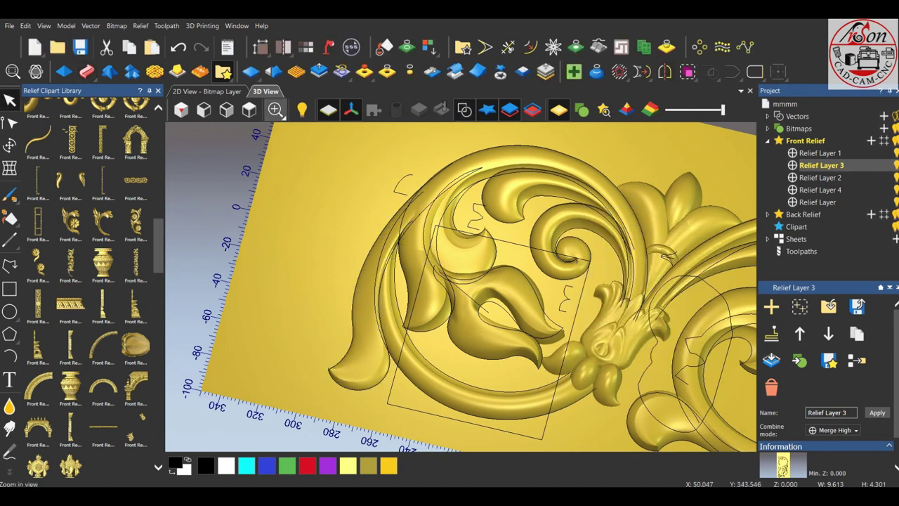
- Deselect vectors and hide the vector outlines, rulers and axis marker on the panel
click(248, 110)
scroll(500, 277, up, 3)
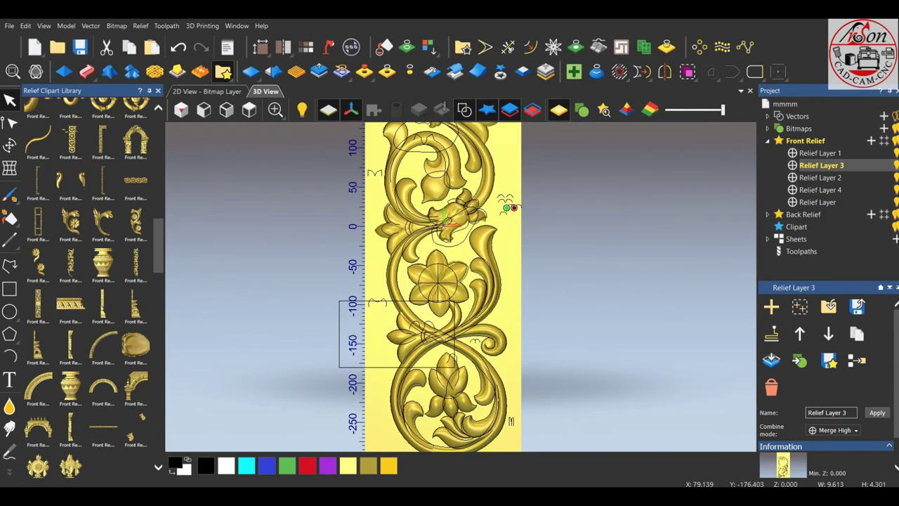
key(Escape)
mouse_move(533, 383)
mouse_down()
mouse_move(562, 337)
mouse_move(506, 331)
mouse_up()
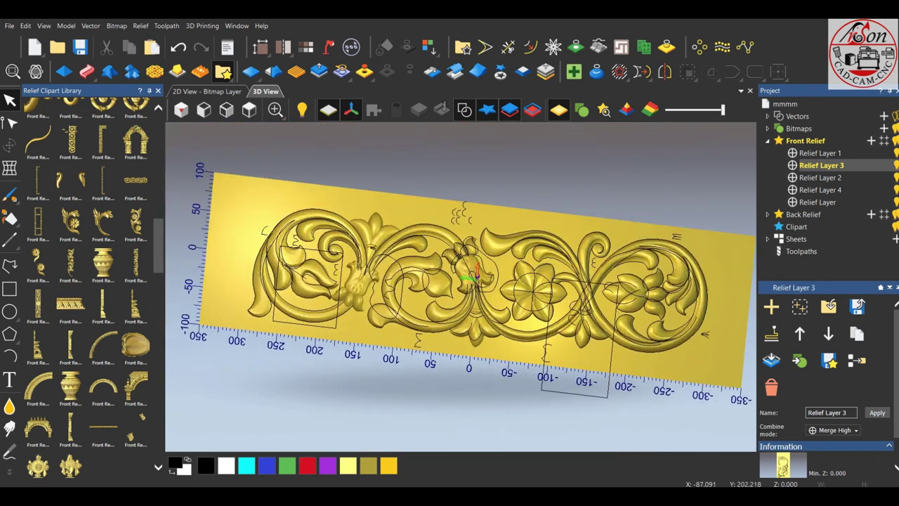
click(464, 110)
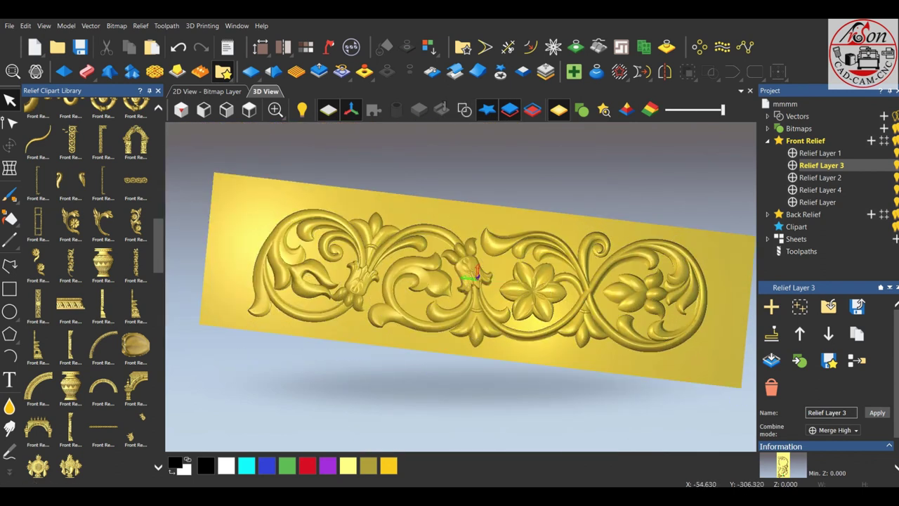
click(351, 109)
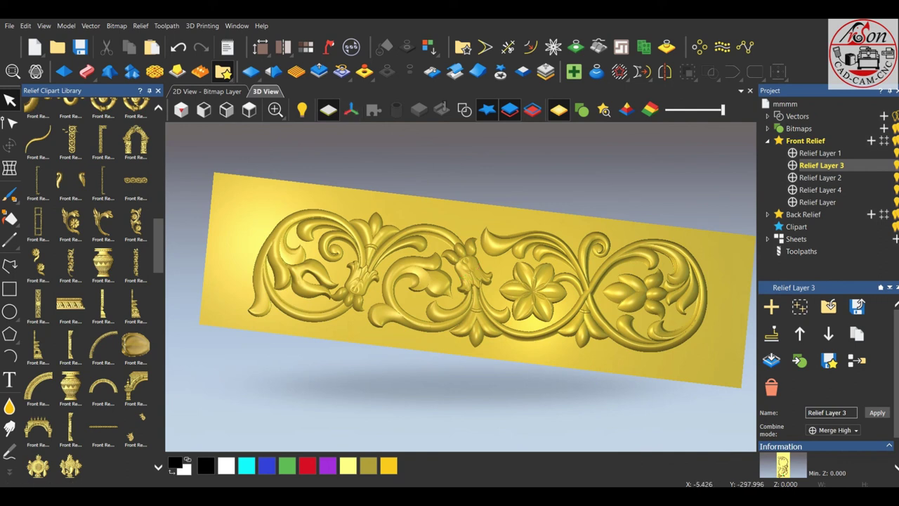
drag(492, 316, 442, 308)
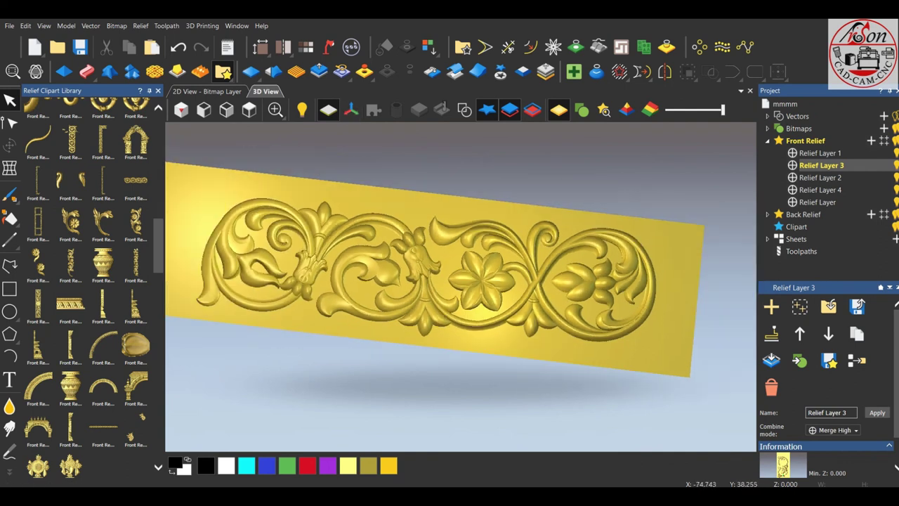
scroll(461, 281, up, 2)
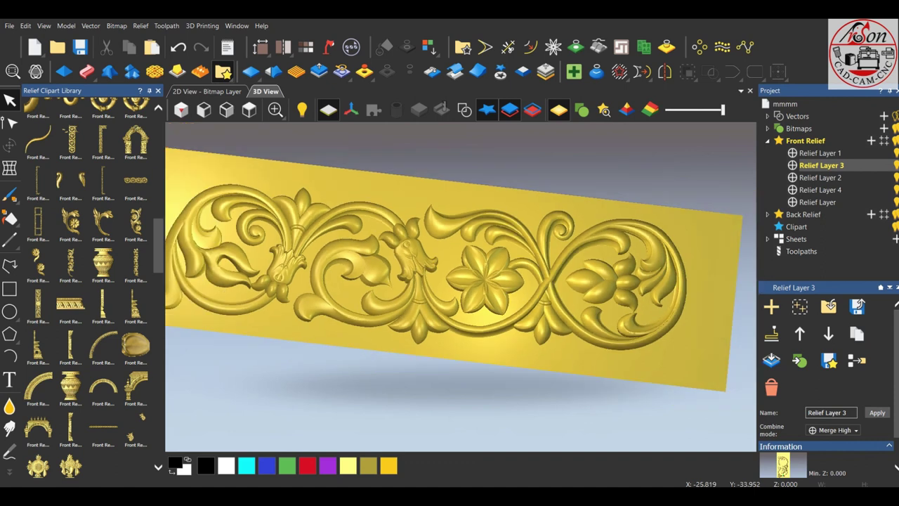
drag(449, 281, 480, 281)
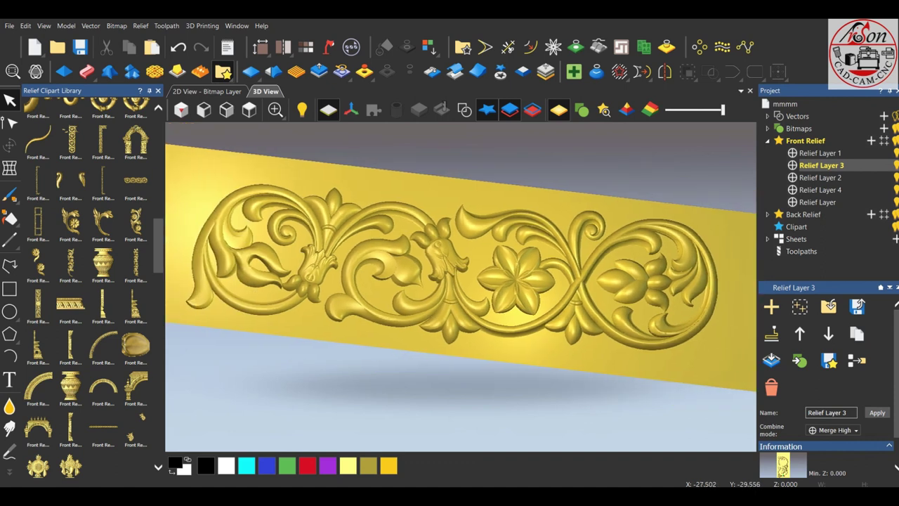
scroll(461, 281, up, 2)
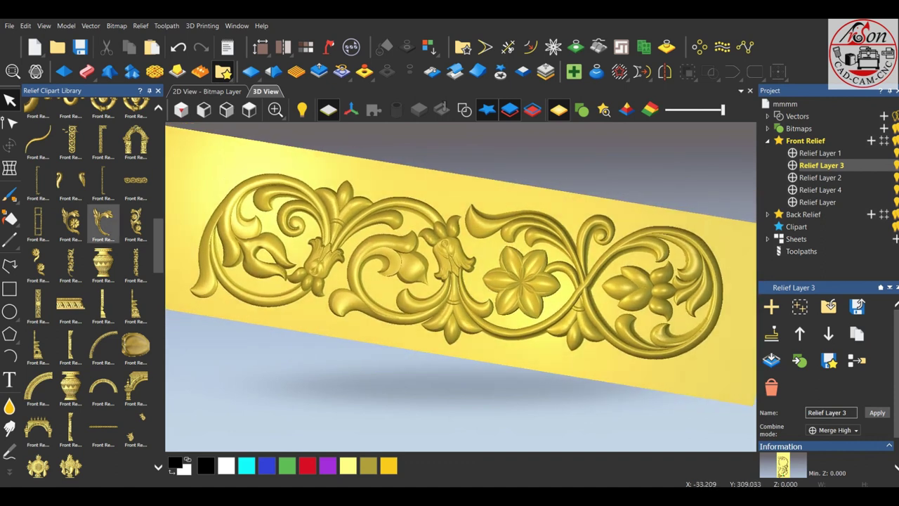
scroll(91, 288, up, 5)
scroll(91, 288, up, 5)
scroll(91, 288, up, 5)
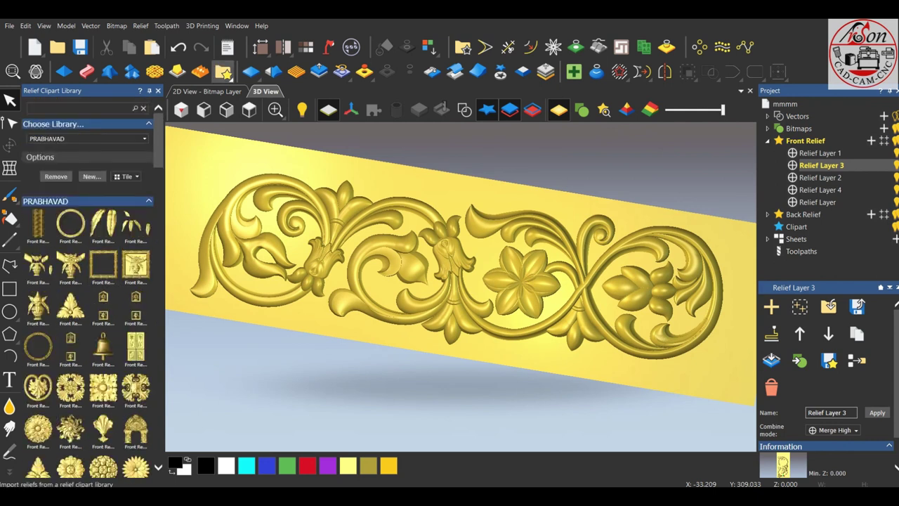
- Export the relief to the Relief Clipart Library via Relief > Export
click(223, 71)
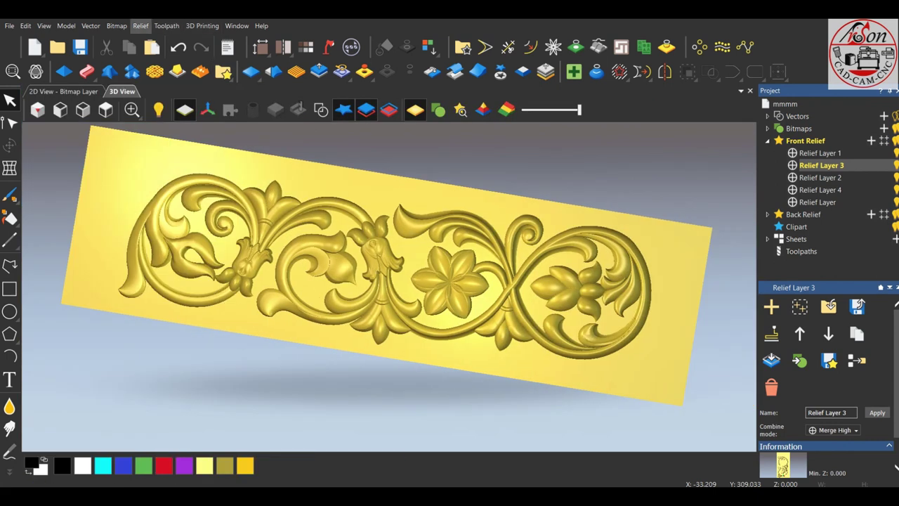
click(141, 26)
click(312, 77)
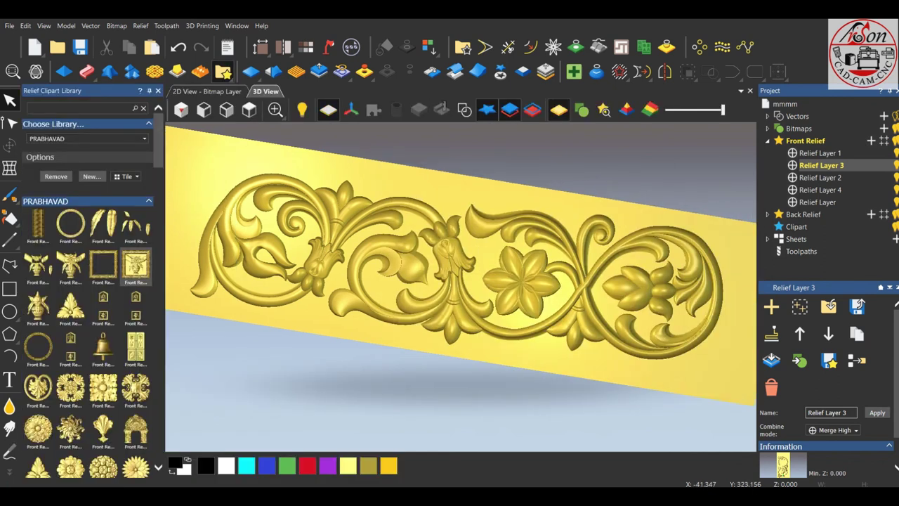
scroll(135, 270, down, 2)
scroll(135, 270, down, 2)
scroll(136, 271, down, 2)
scroll(135, 271, down, 1)
scroll(135, 351, down, 2)
scroll(135, 351, down, 2)
scroll(136, 351, down, 2)
scroll(136, 351, down, 2)
scroll(135, 351, down, 2)
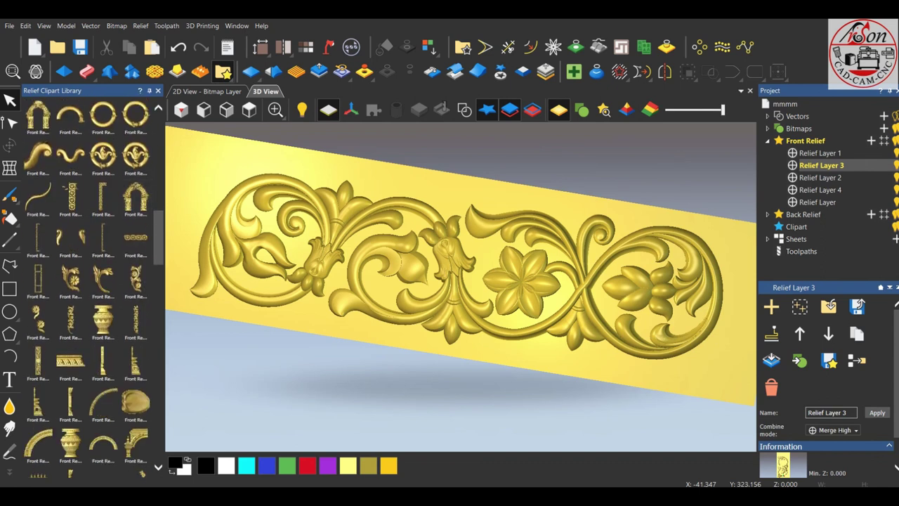
scroll(90, 281, down, 1)
scroll(90, 281, down, 2)
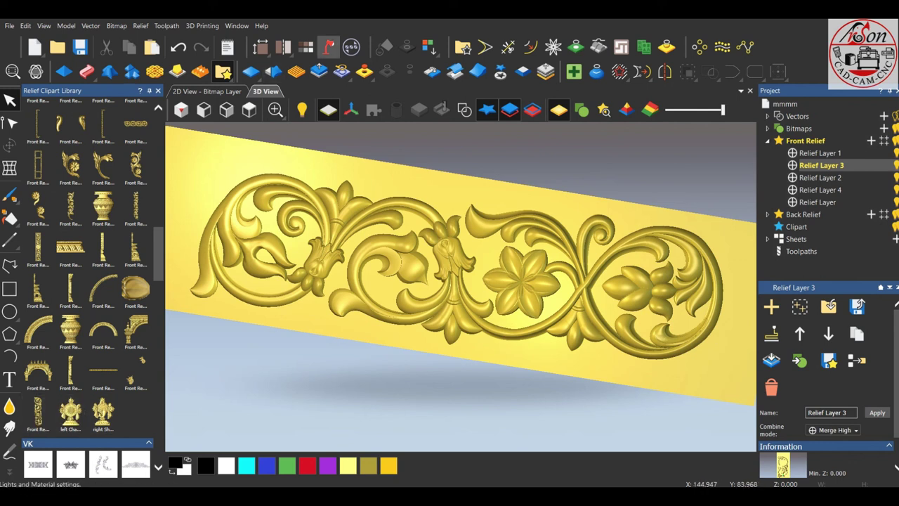
- Apply the IMP ARSON GLARE SHADE preset in Lights and Material to the relief
click(302, 109)
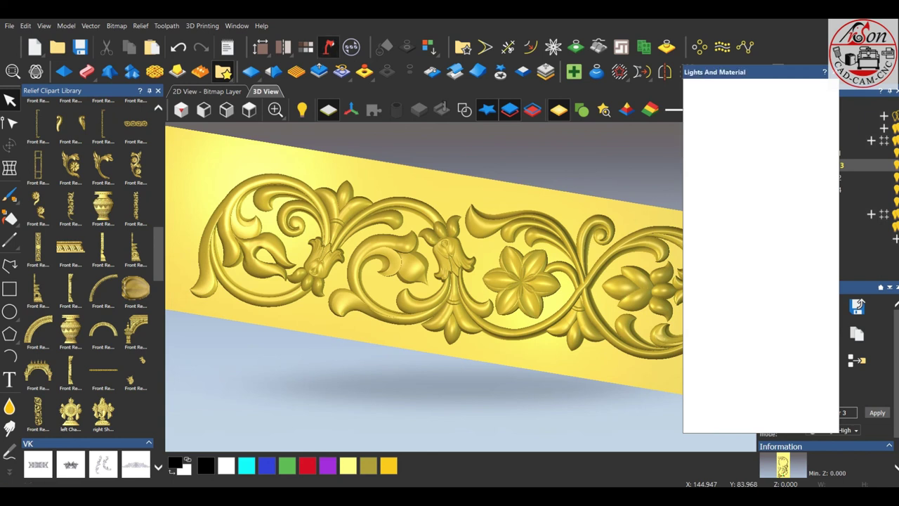
click(760, 109)
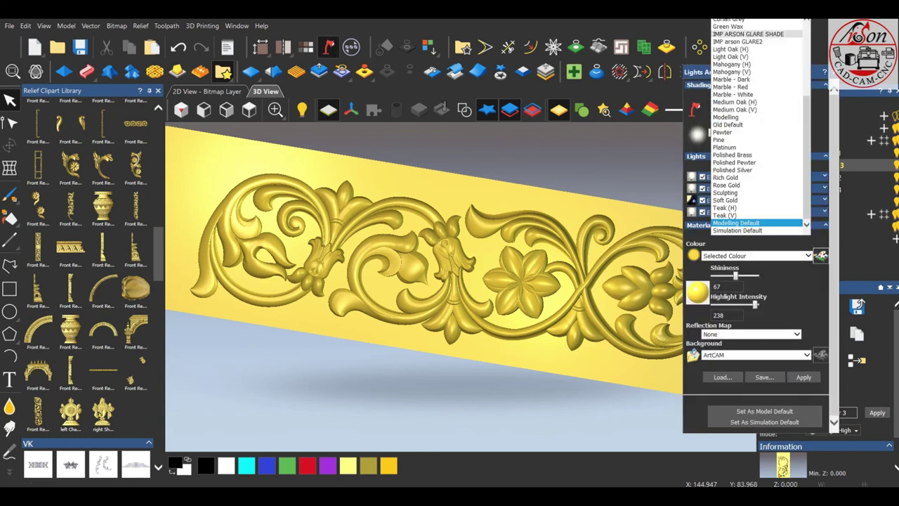
click(756, 36)
click(803, 377)
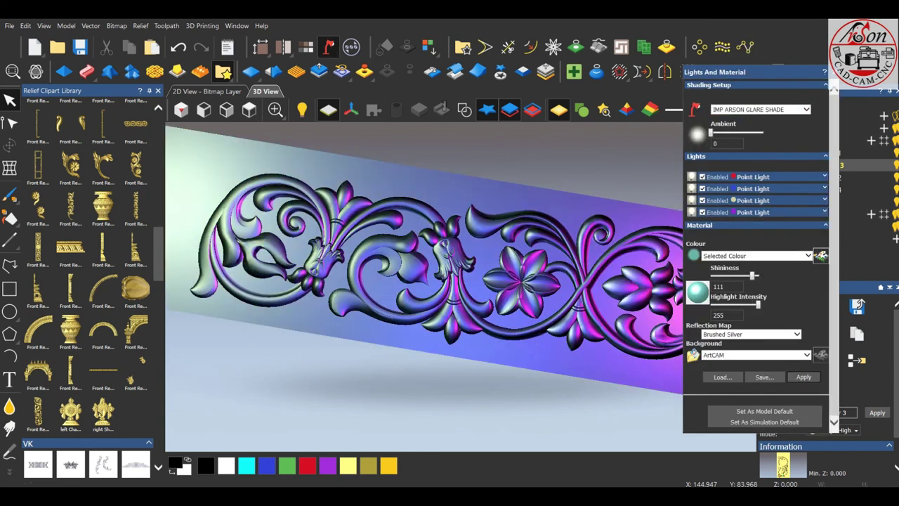
click(328, 46)
mouse_move(457, 281)
mouse_down()
mouse_move(414, 323)
mouse_move(450, 288)
mouse_up()
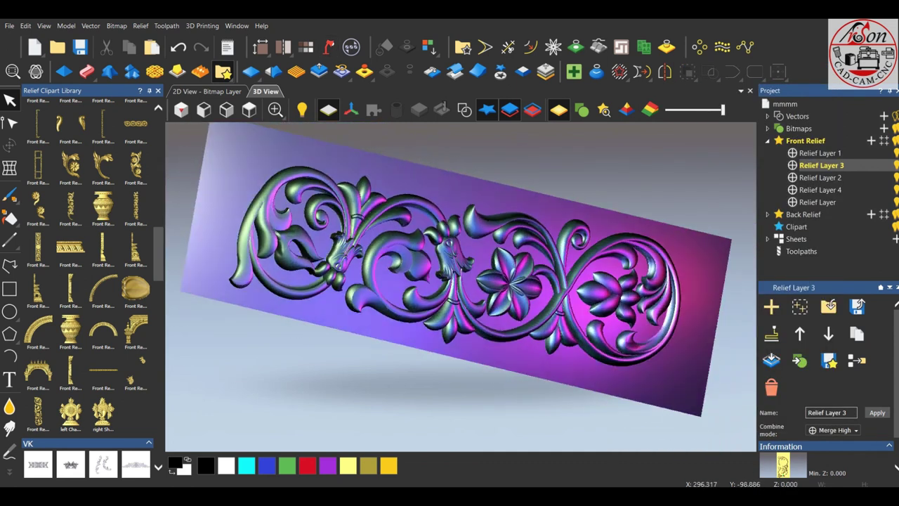